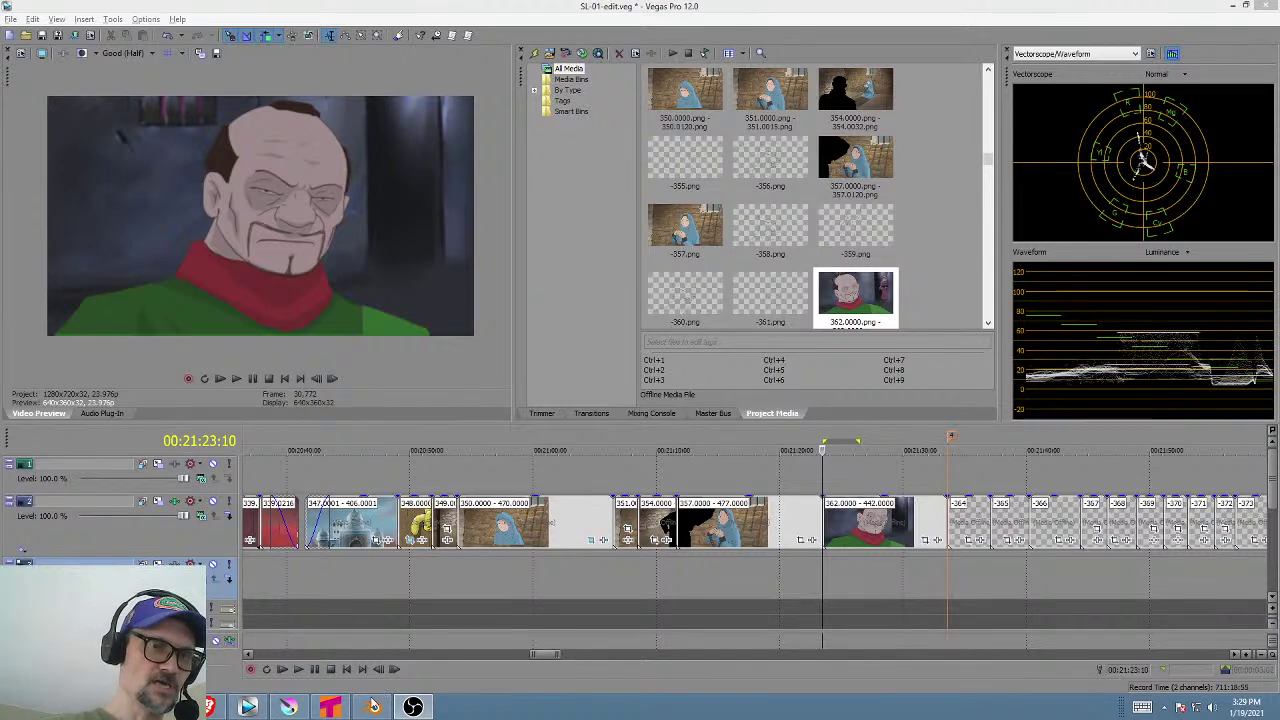
Switch to Blender and test the Pencil brush with a zigzag stroke on the blank canvas, undoing it.
click(374, 708)
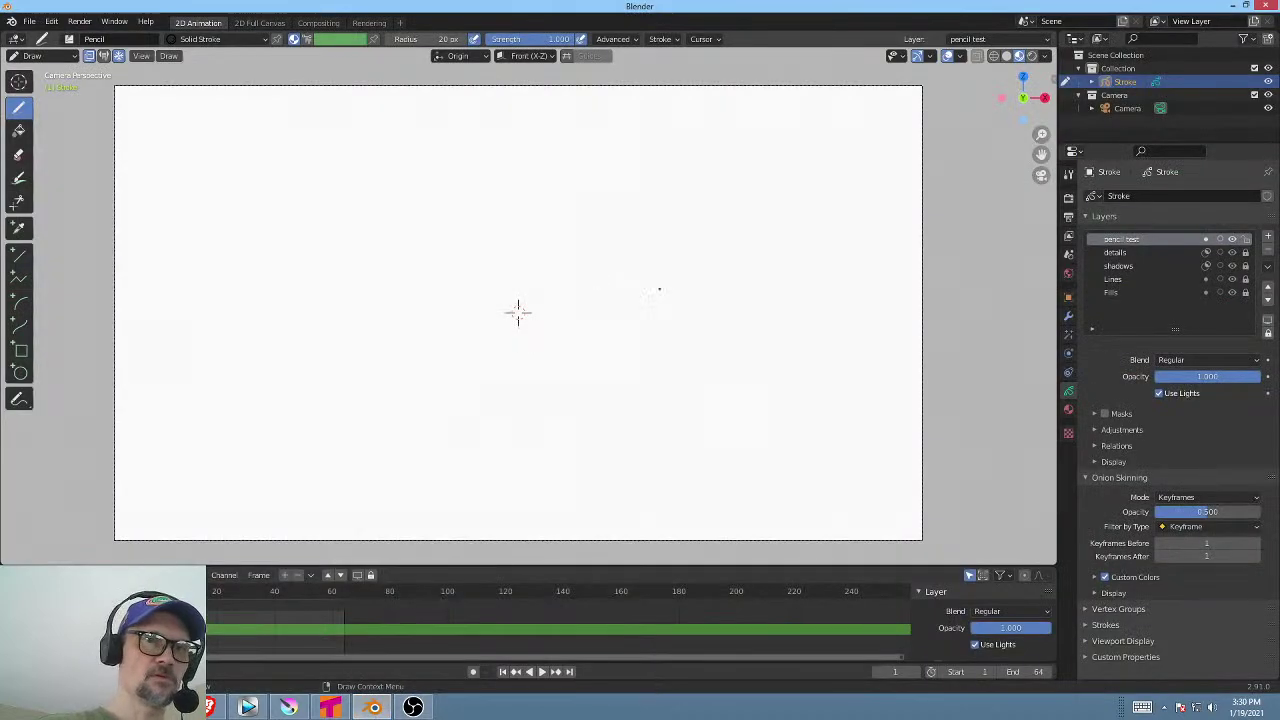
mouse_move(600, 268)
mouse_down()
mouse_move(786, 337)
mouse_move(810, 381)
mouse_up()
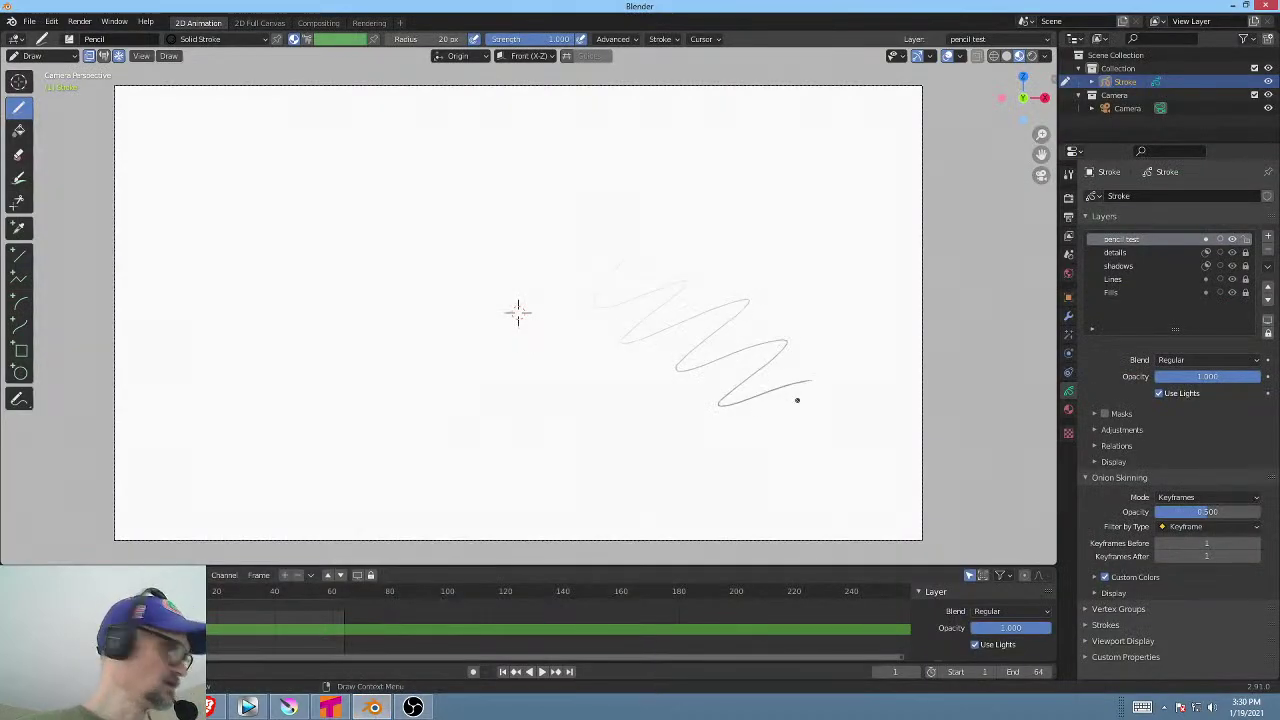
key(ctrl+z)
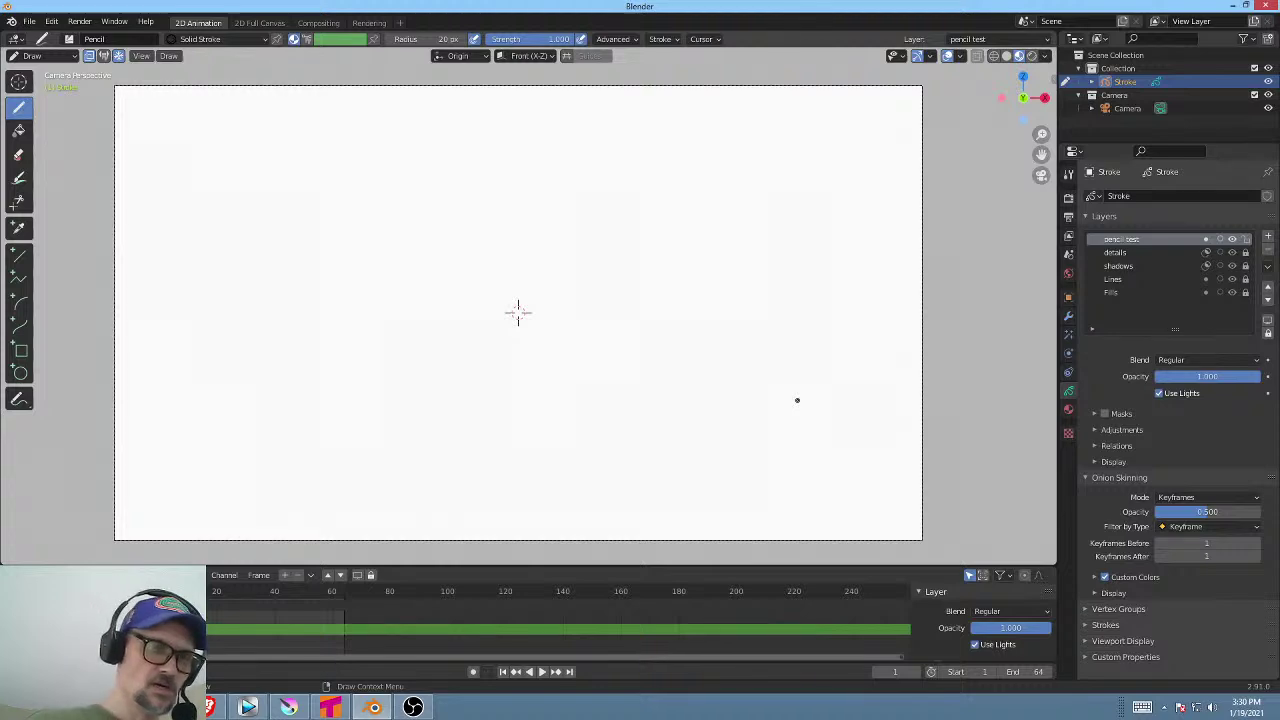
Switch to Vegas Pro and play back the finished shots from 00:20:51:18 up to the storyboard sketch in clip 364.
click(252, 706)
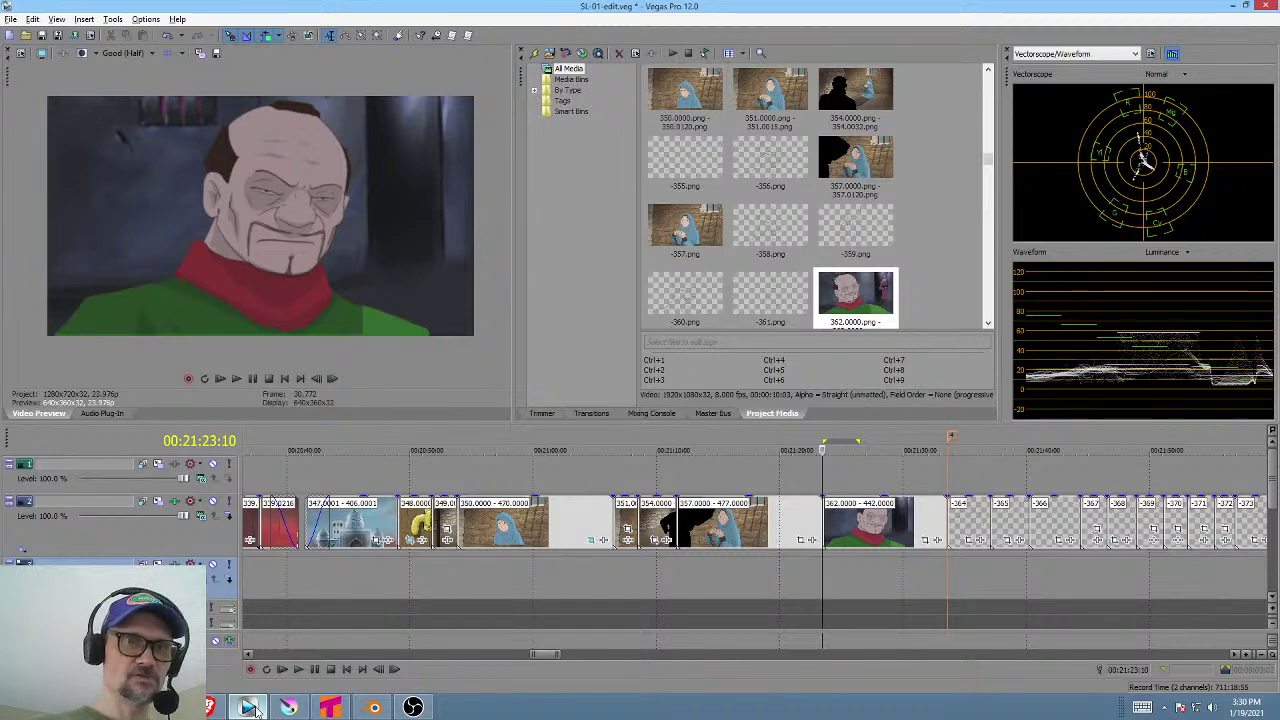
click(433, 568)
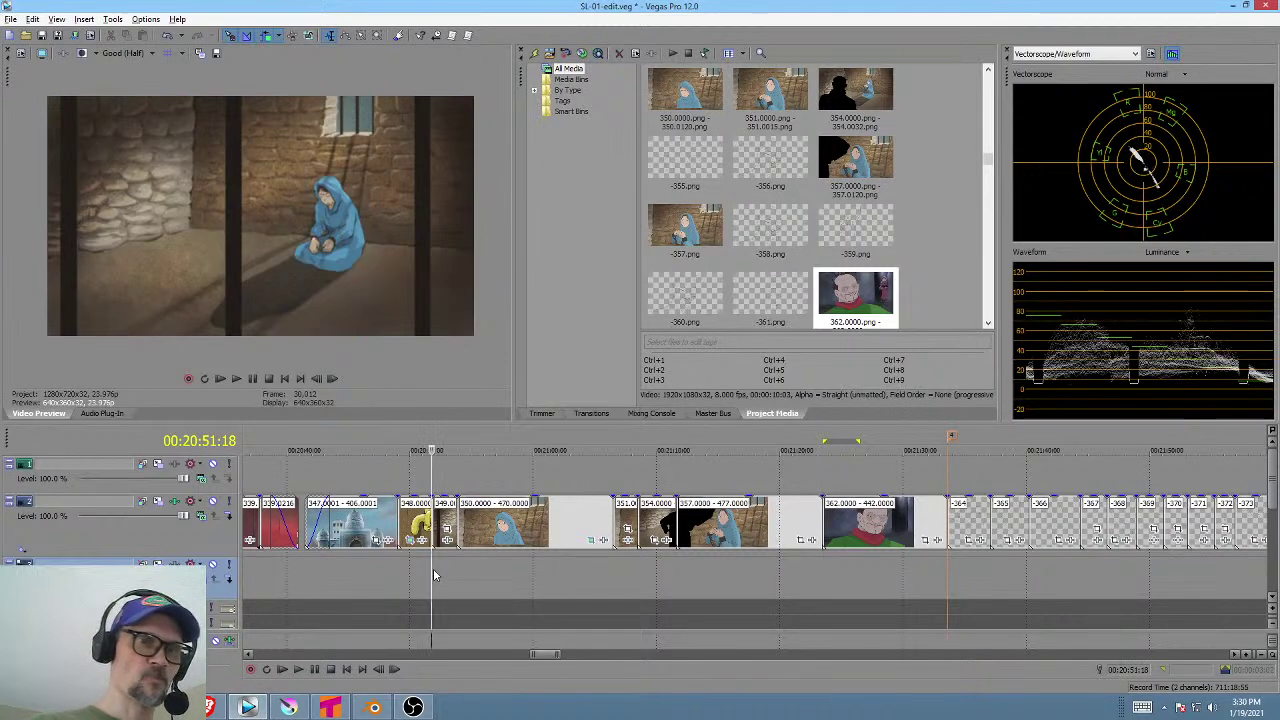
key(space)
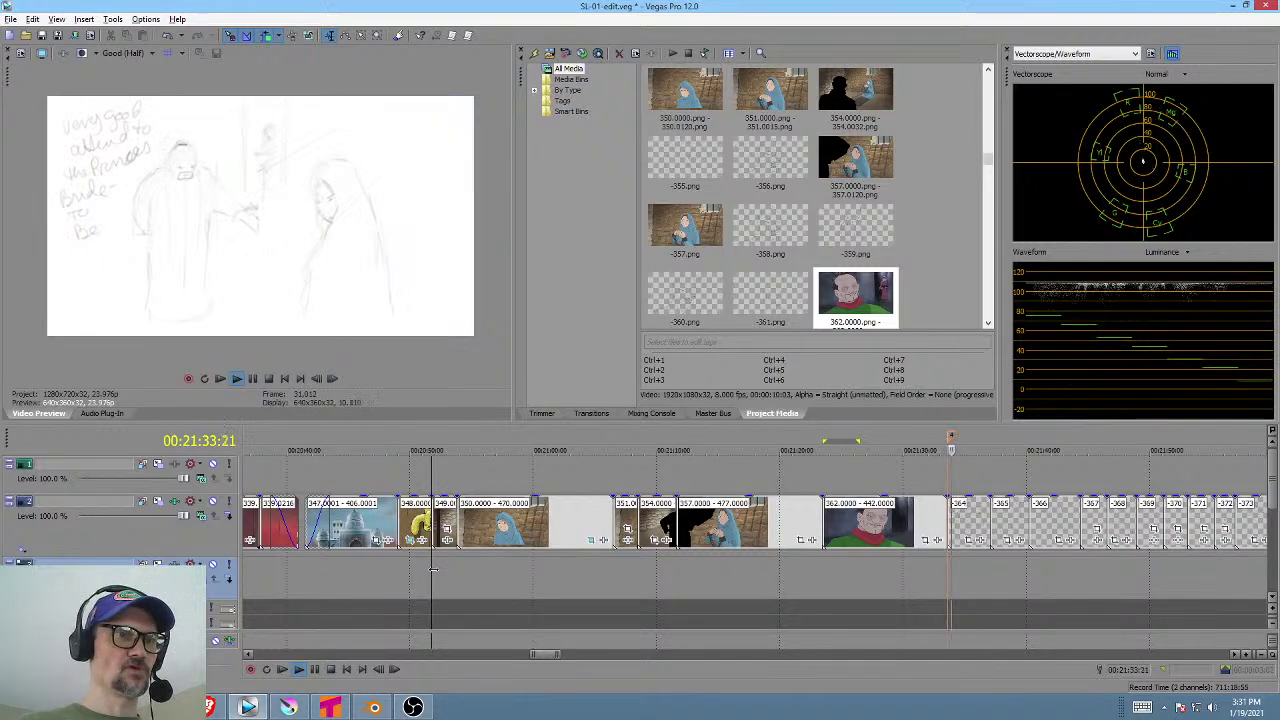
key(space)
Examine the storyboard frames of clips 364 and 365 on the timeline to compare the two upcoming shots.
click(962, 563)
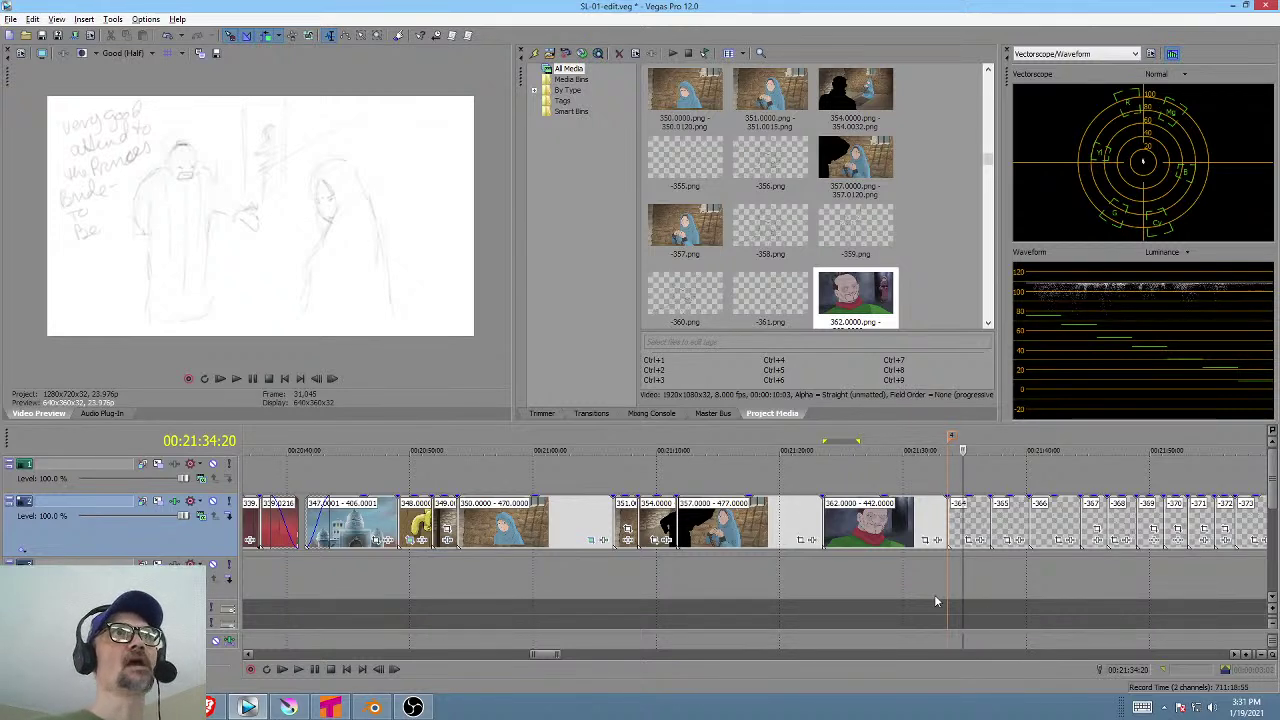
click(964, 563)
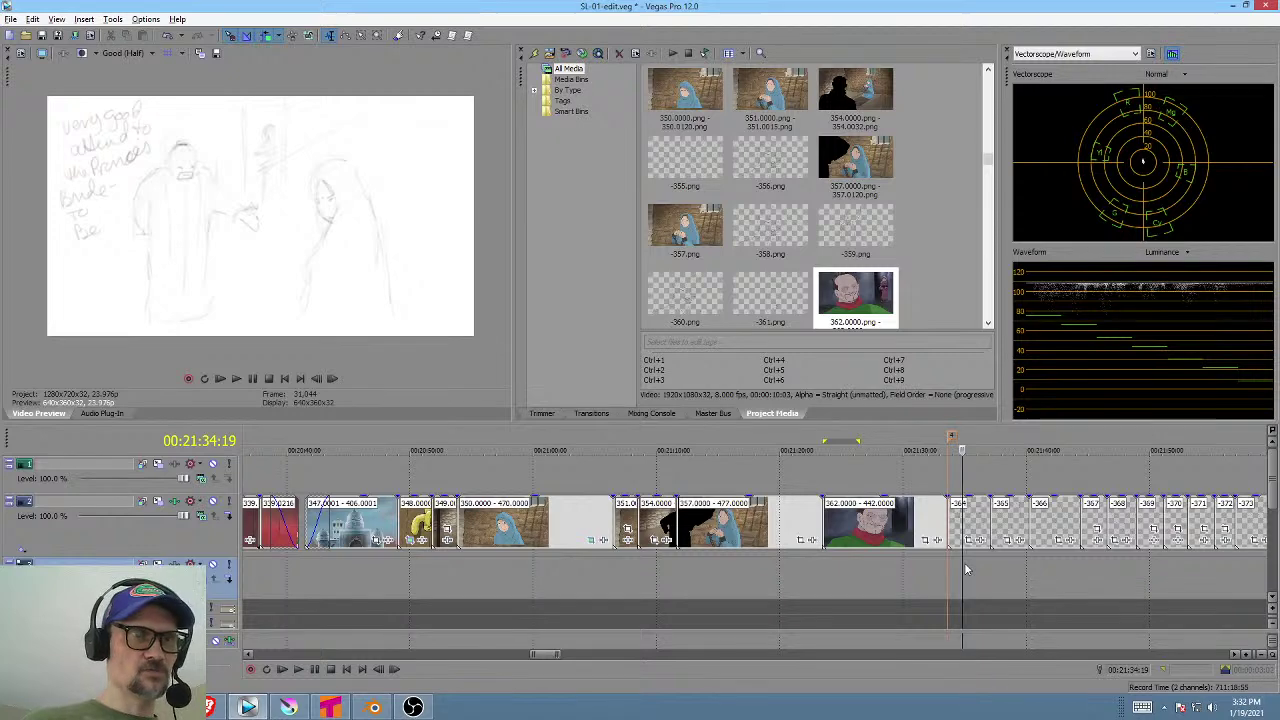
drag(960, 566, 1000, 560)
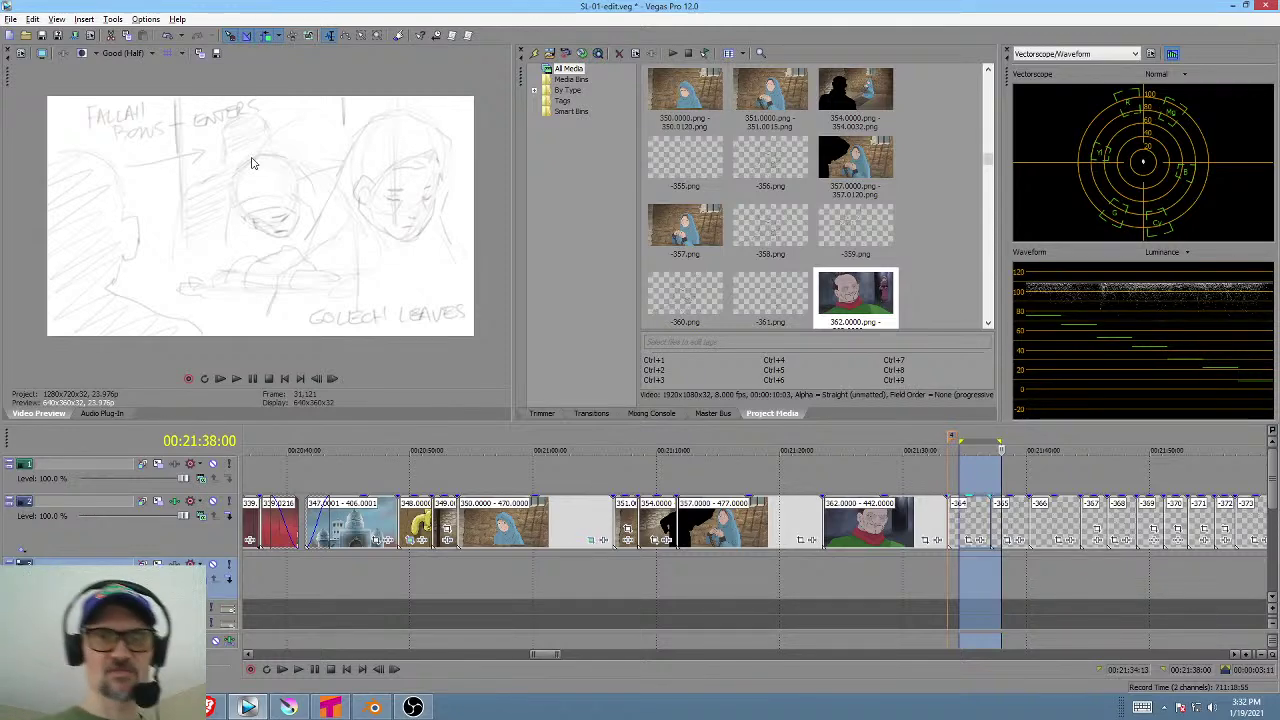
click(971, 566)
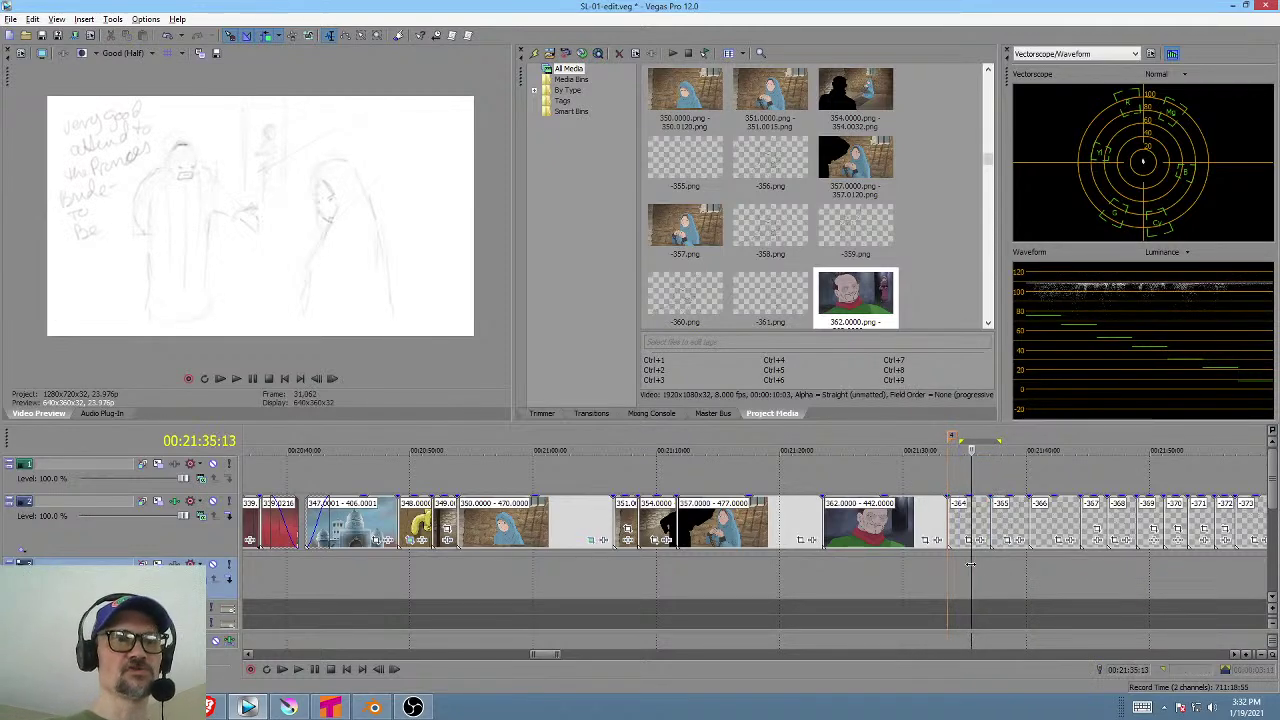
click(1004, 565)
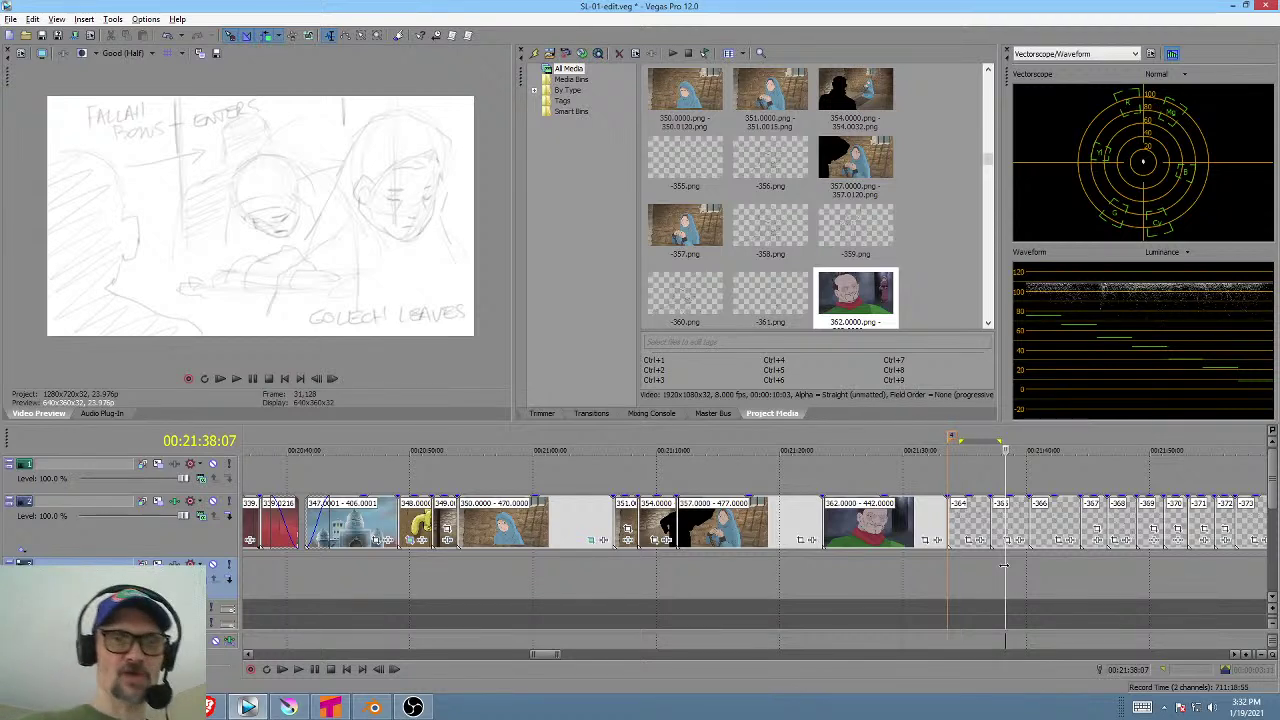
Switch to Blender and review the Stroke object's Lines, Fills, shadows and details layers, ending with pencil test active.
click(373, 708)
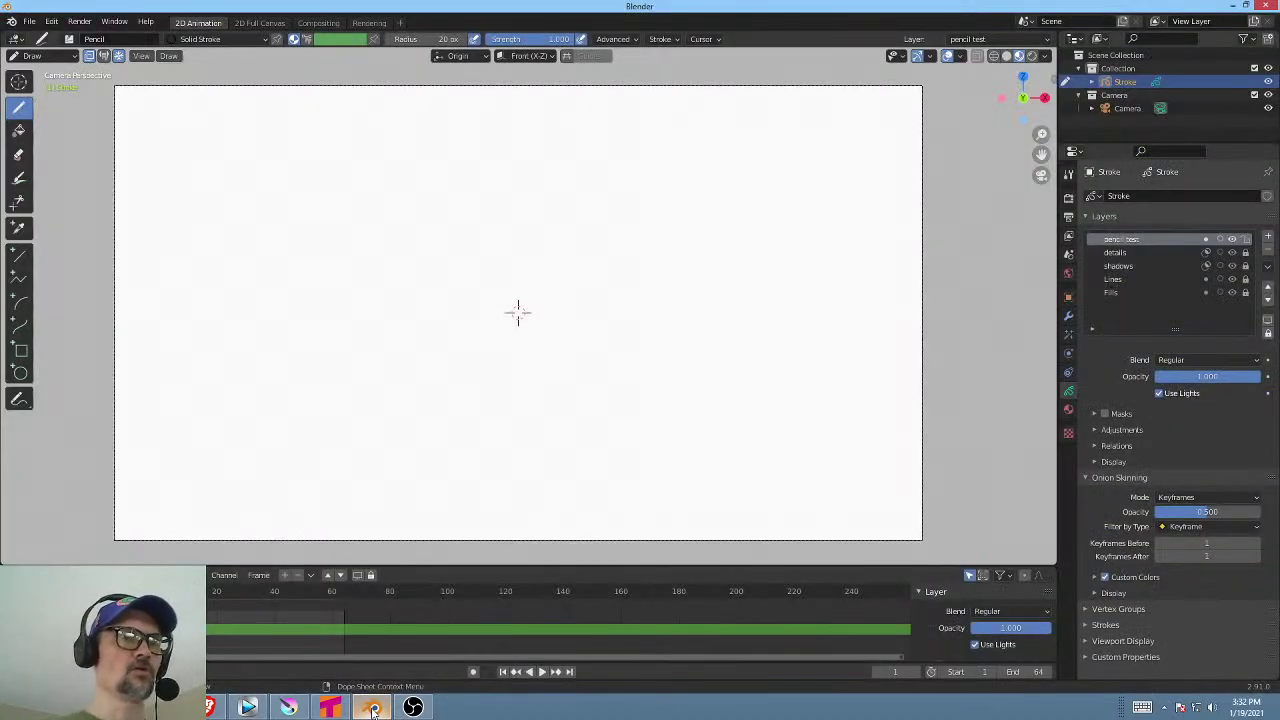
click(31, 22)
mouse_move(46, 37)
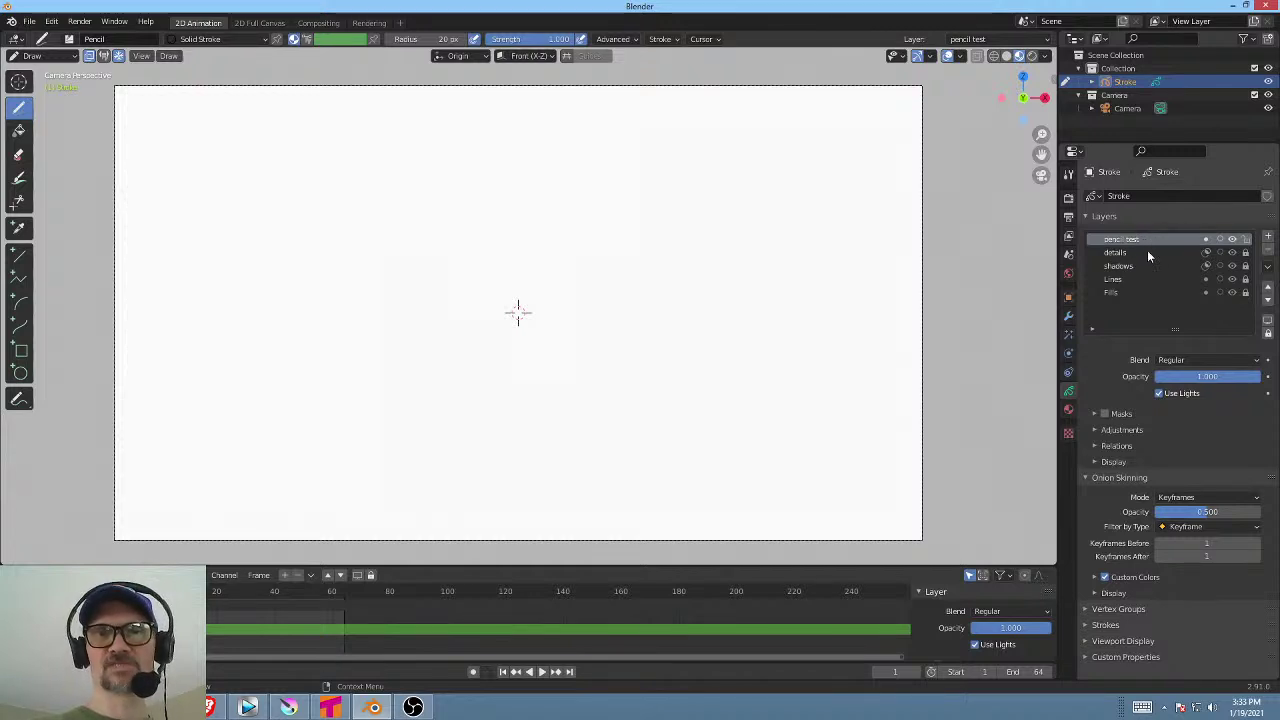
click(1120, 280)
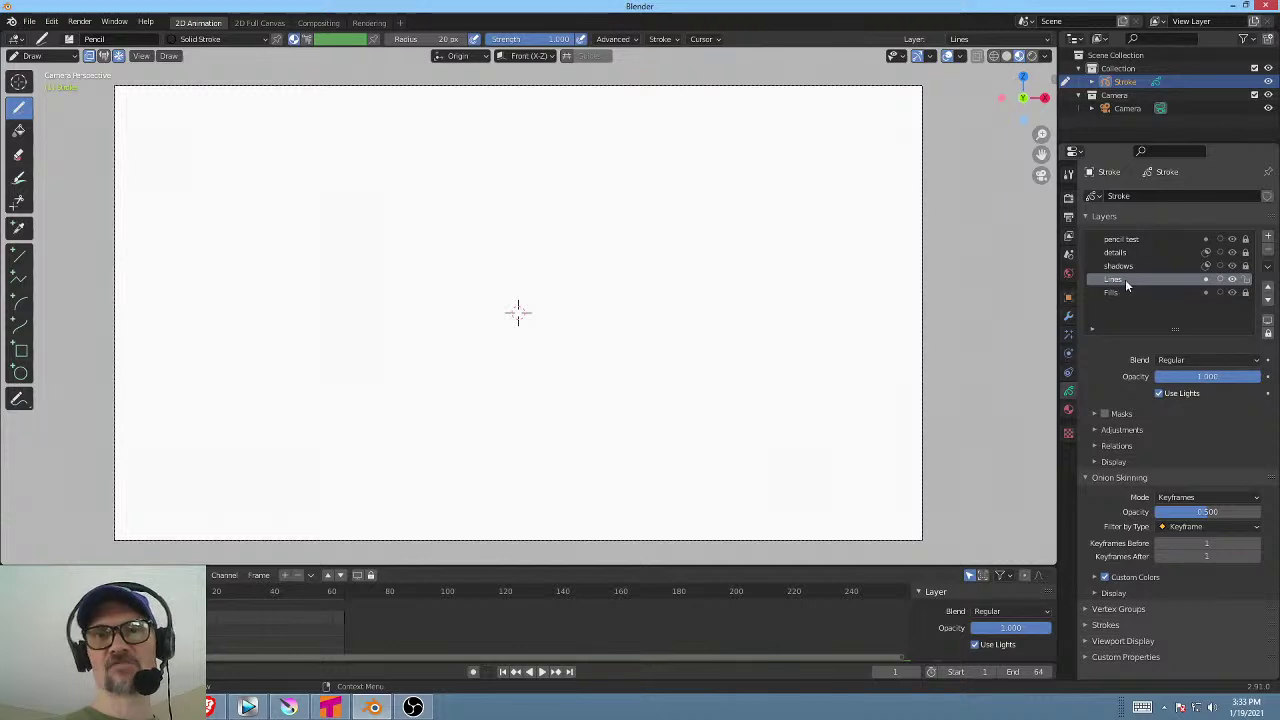
click(1123, 291)
click(1127, 266)
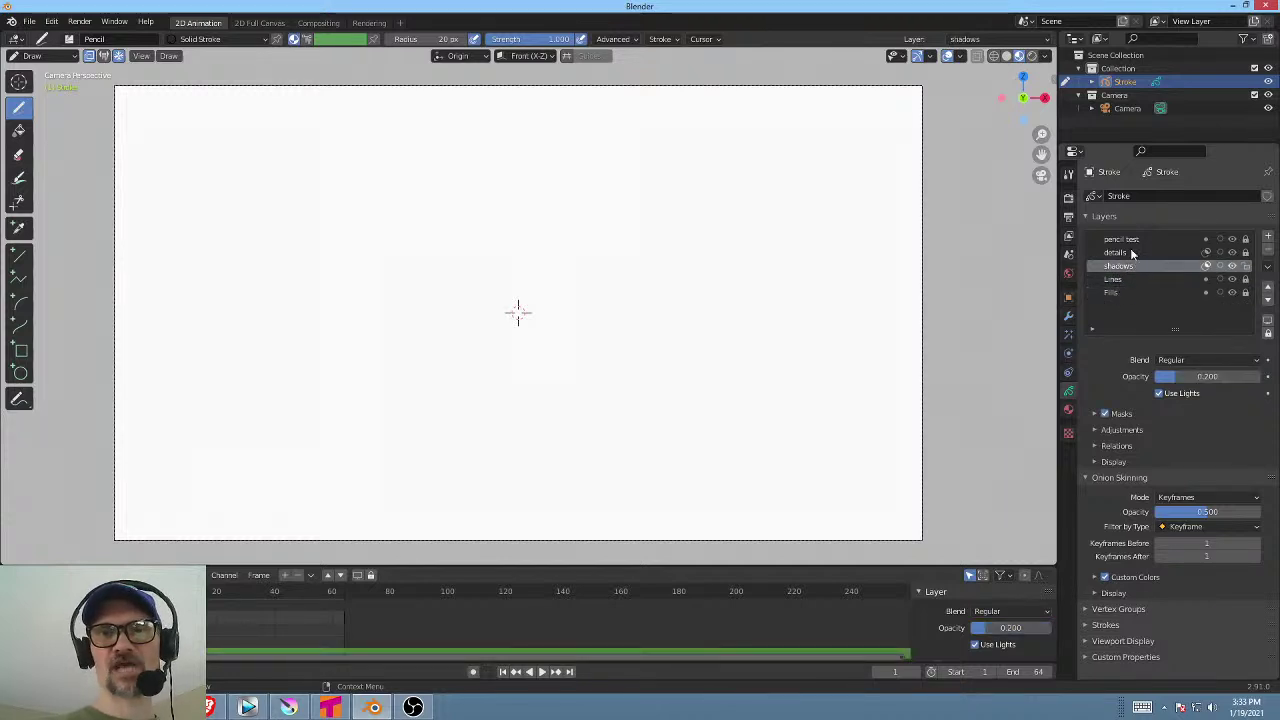
click(1140, 252)
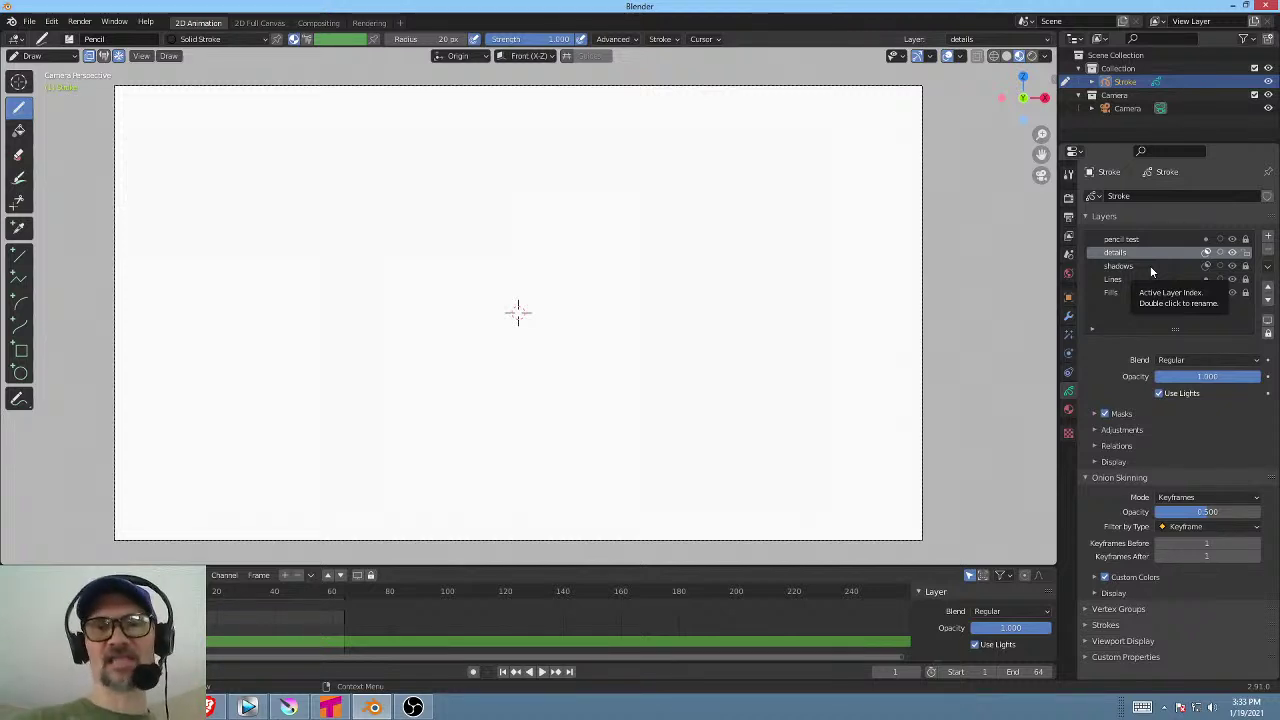
click(1134, 265)
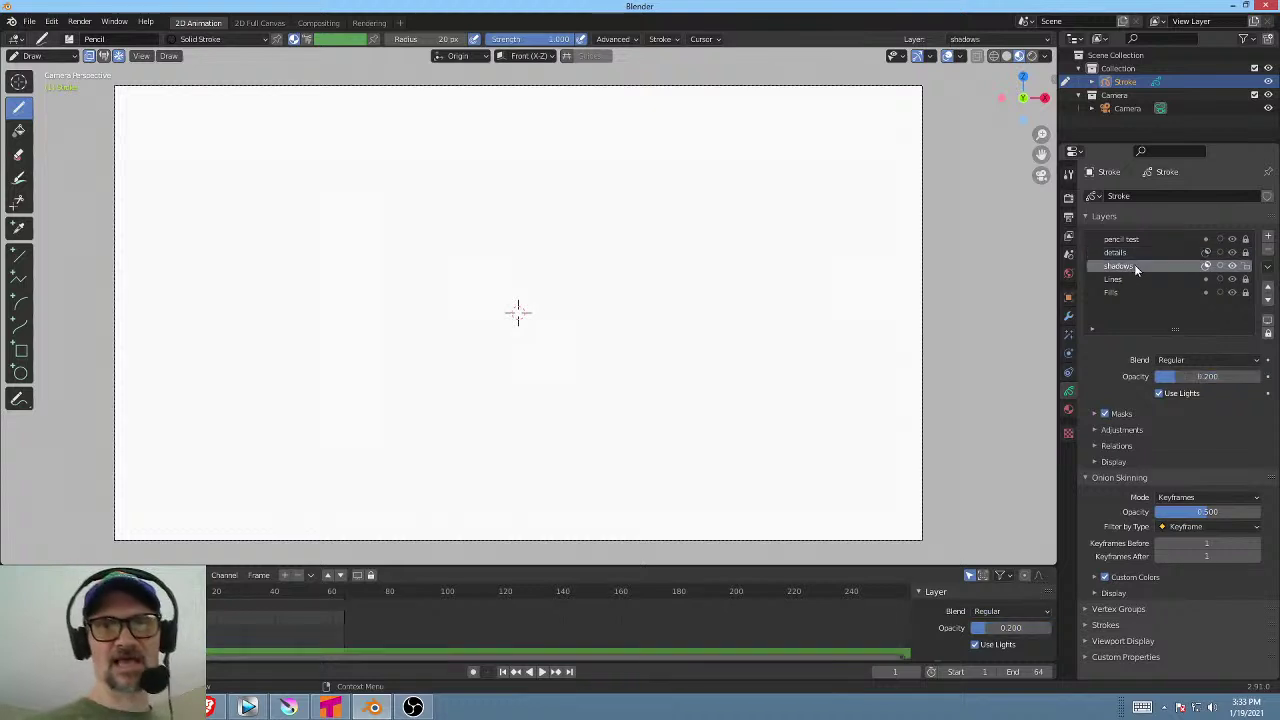
click(1136, 239)
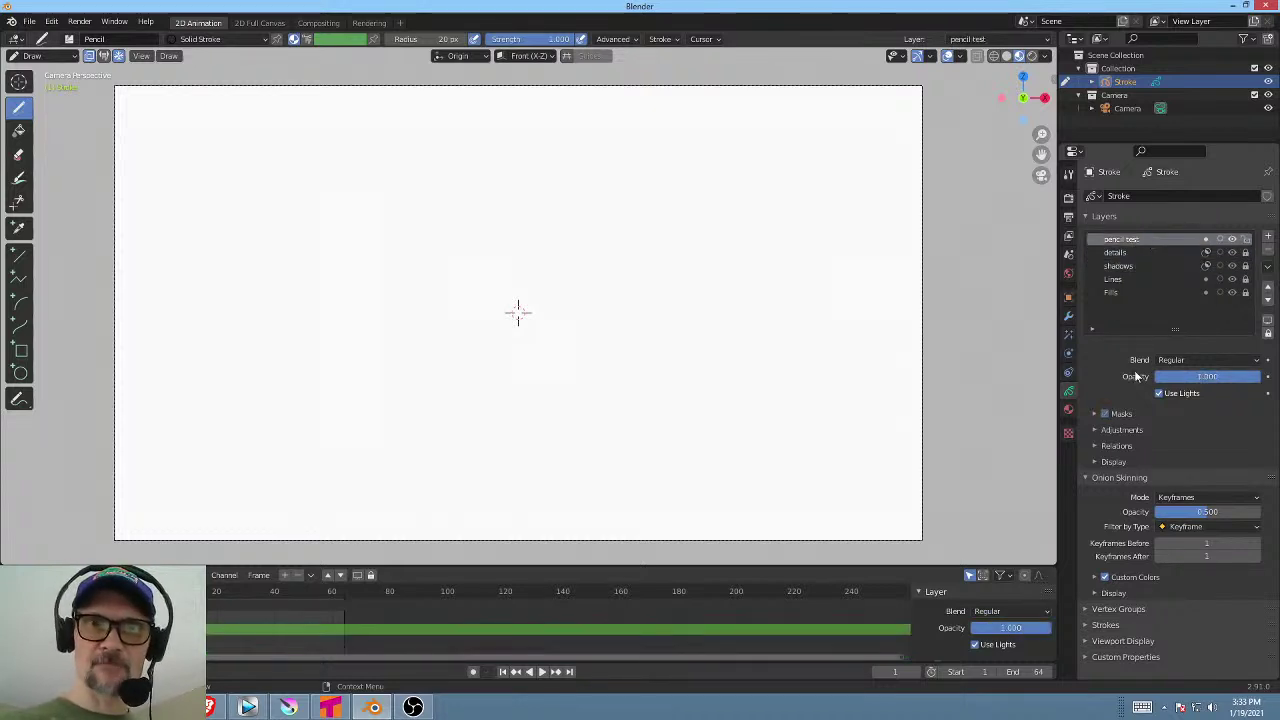
Review the Stroke object's Solid Stroke and Solid Fill materials, leaving Solid Stroke active, and dismiss the OBS Studio notification.
click(1069, 410)
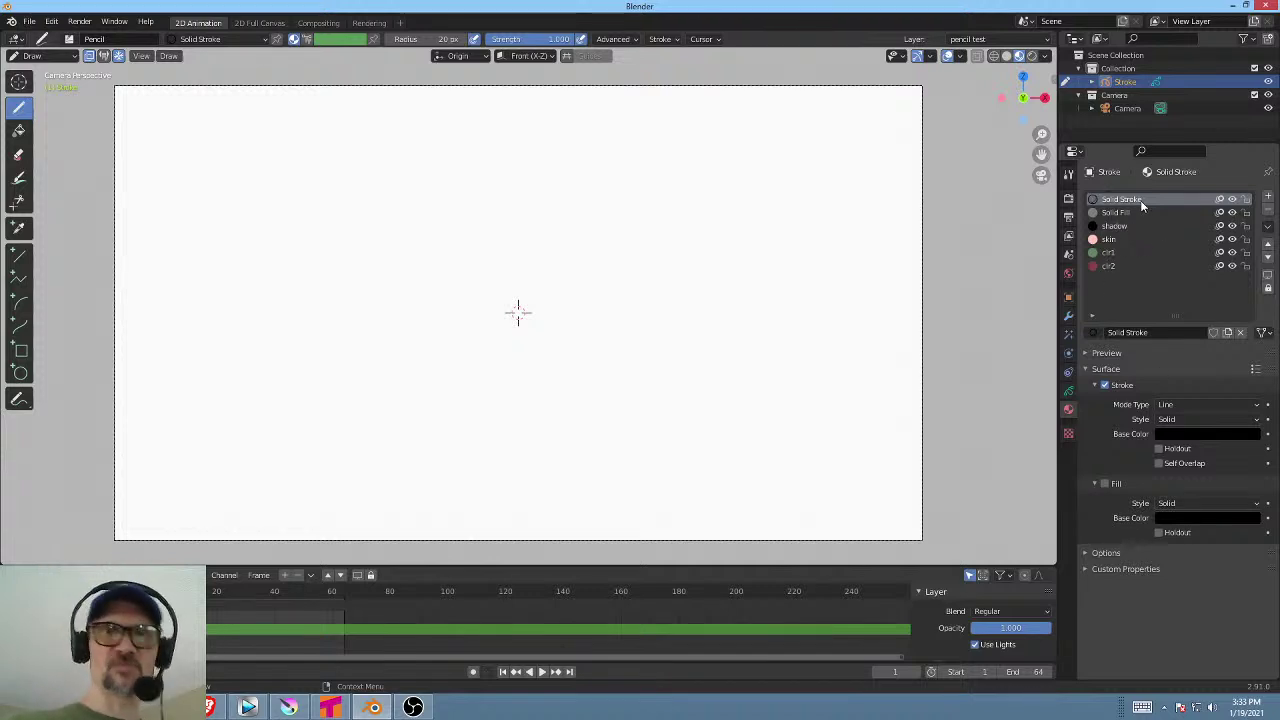
click(1138, 213)
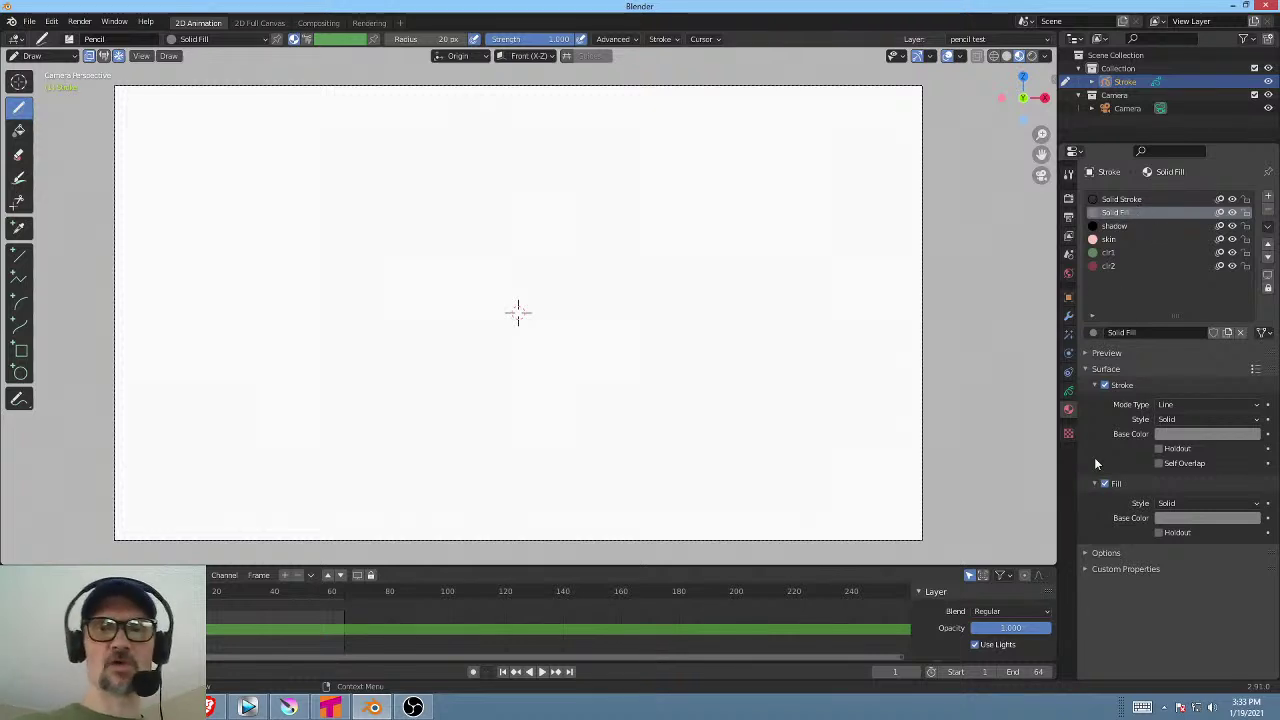
click(1133, 200)
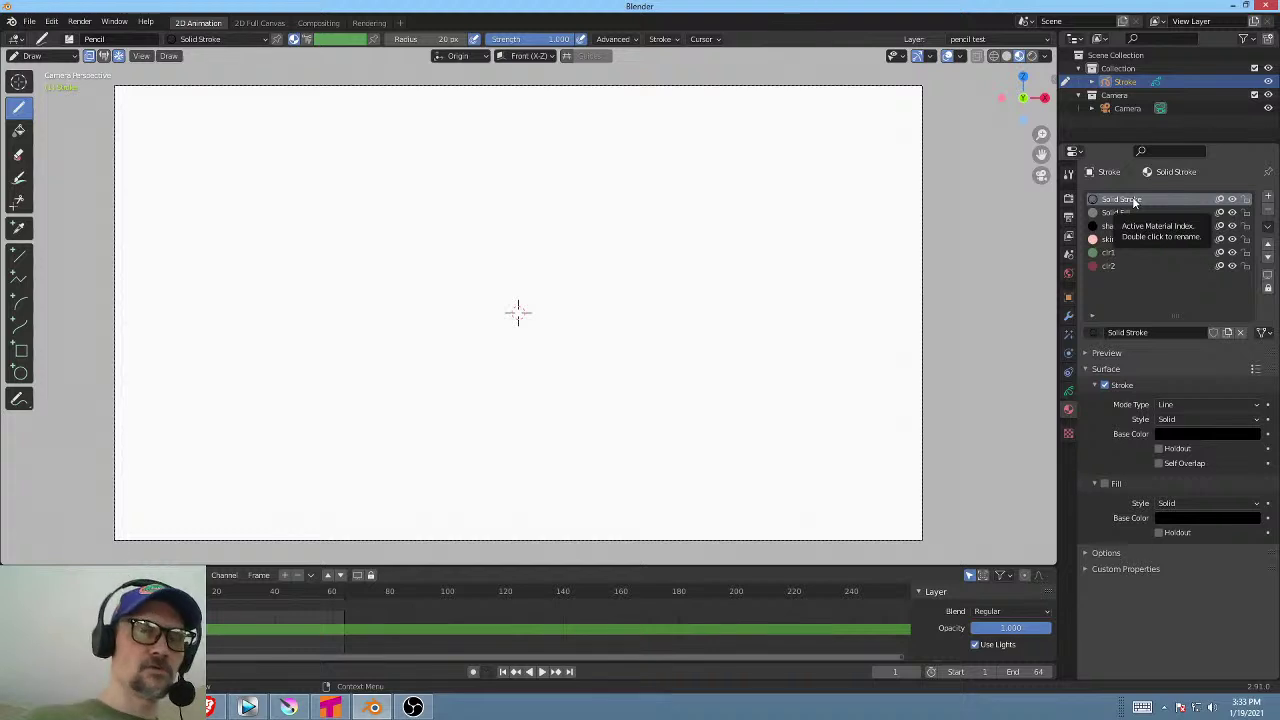
scroll(640, 302, up, 1)
scroll(640, 302, down, 1)
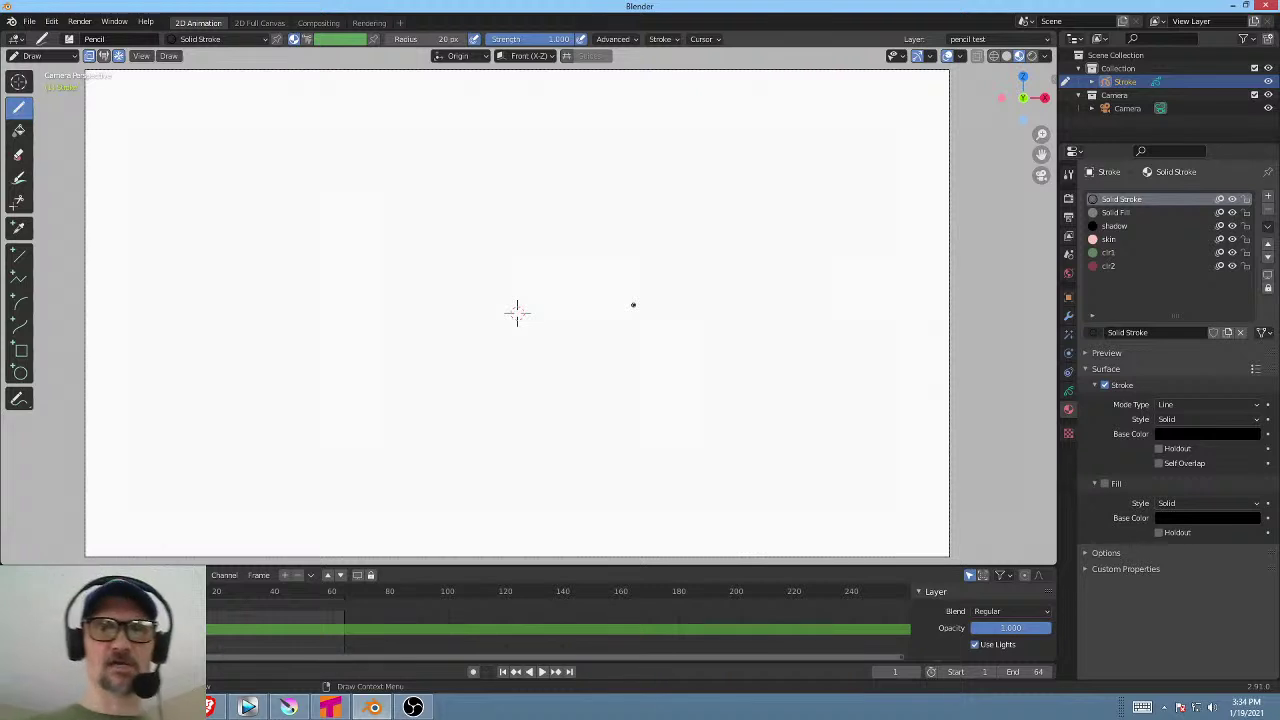
click(1068, 433)
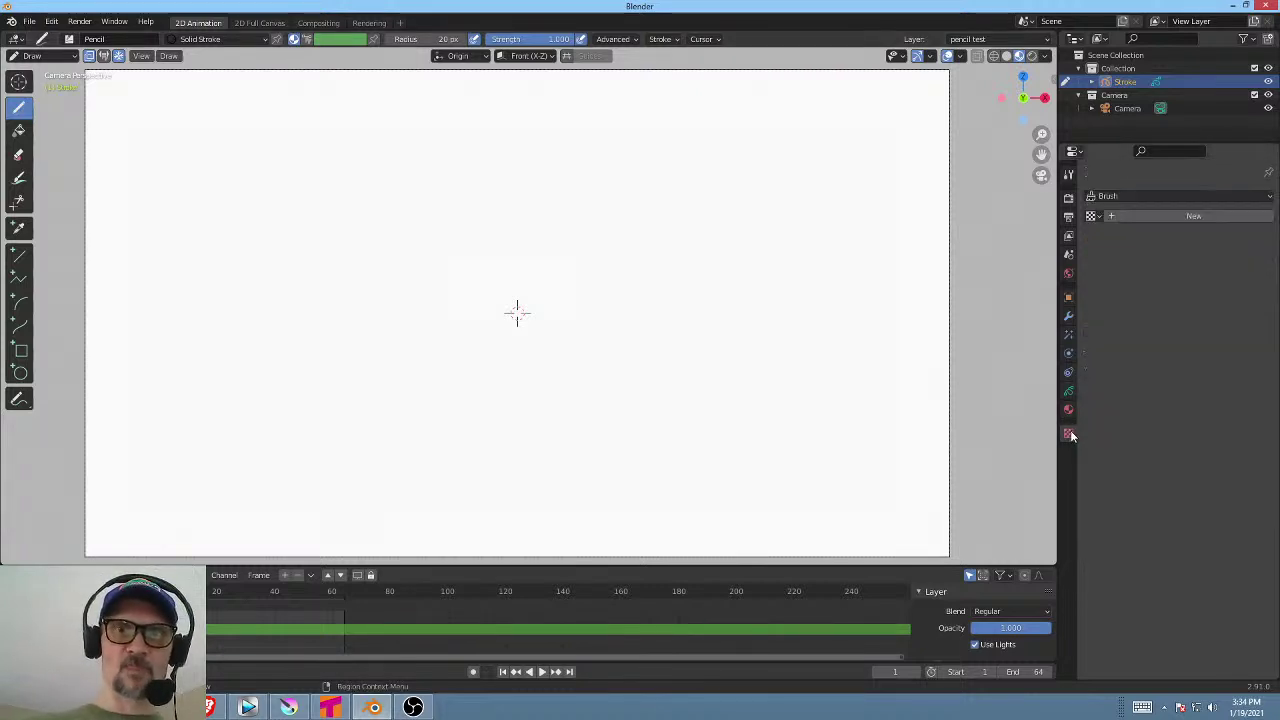
click(1068, 411)
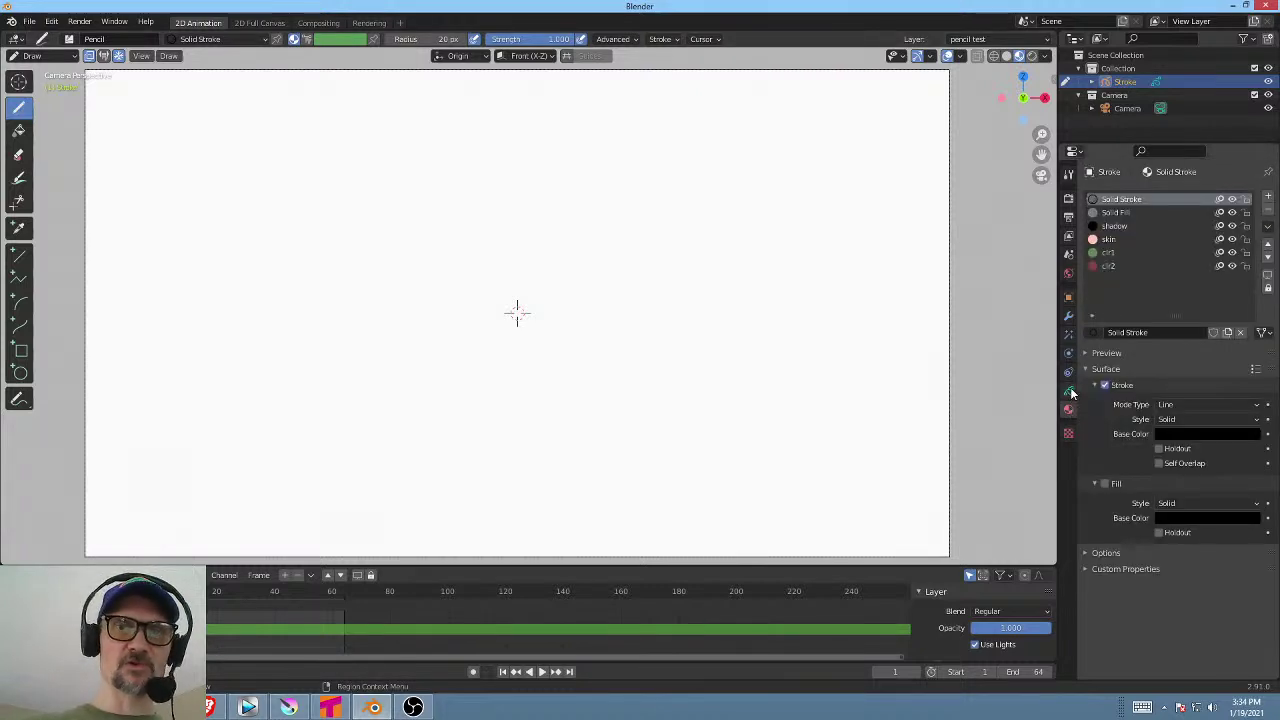
click(1070, 391)
click(1069, 410)
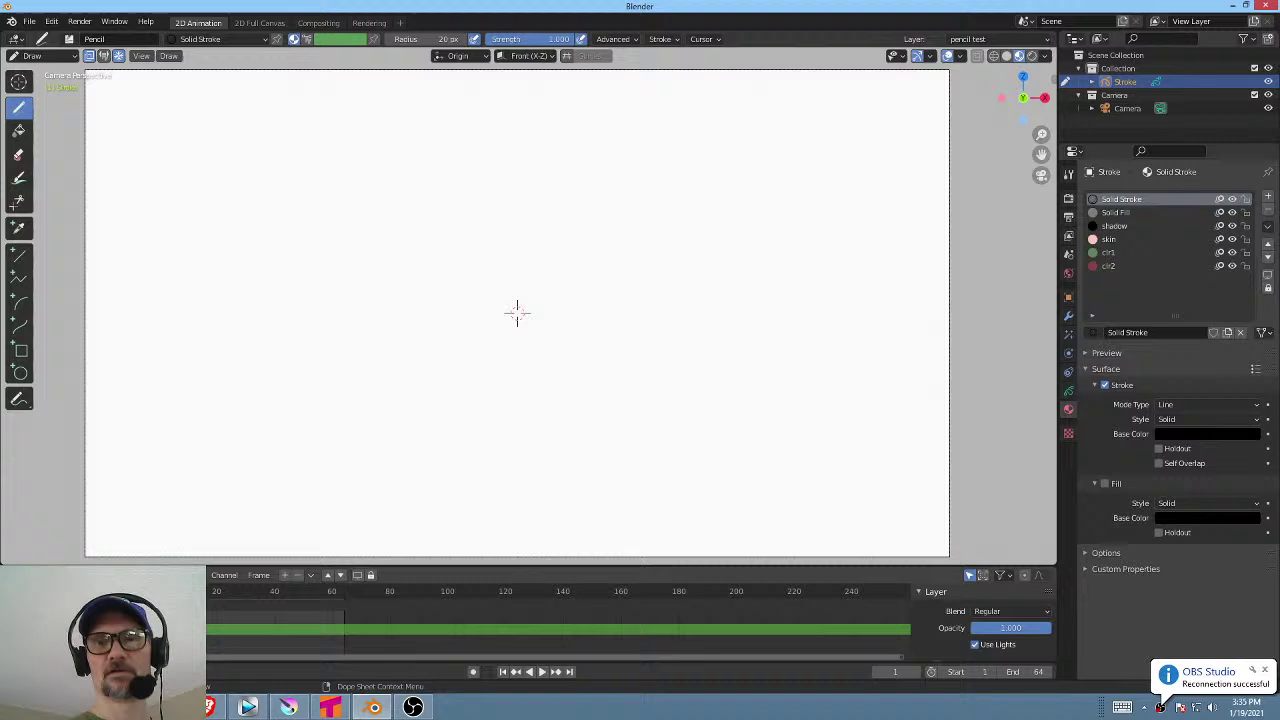
click(1264, 671)
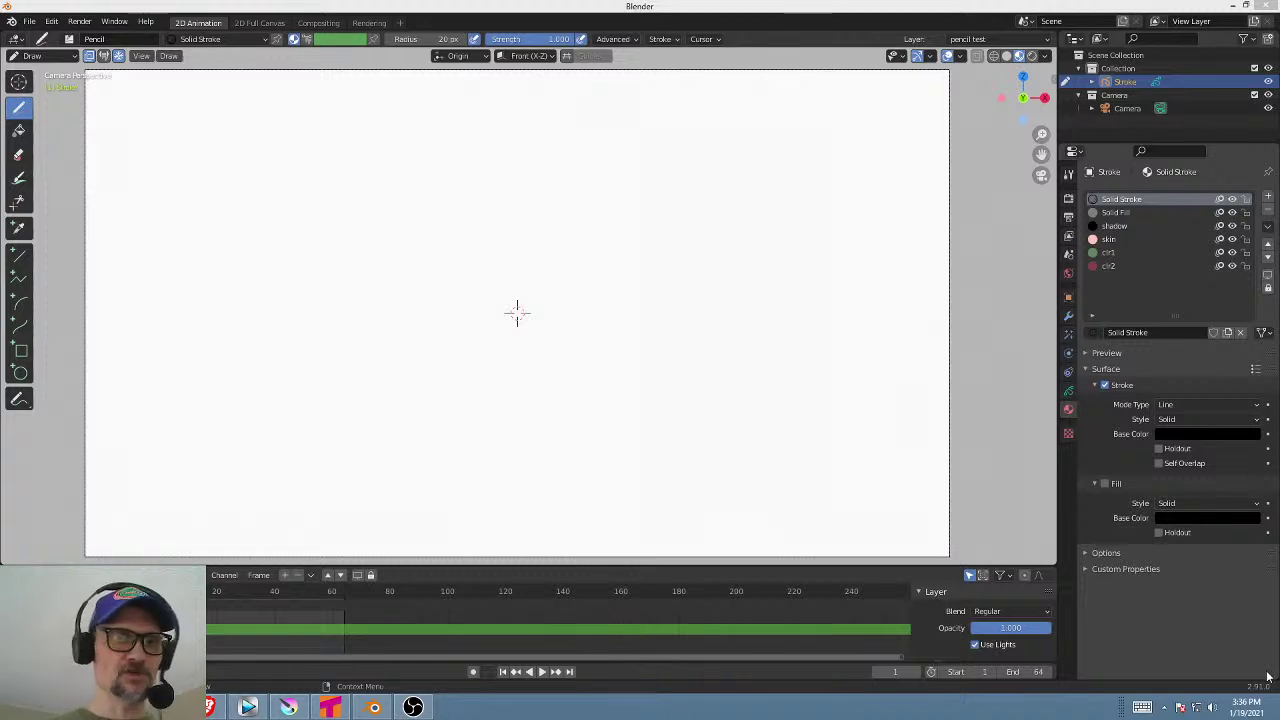
Switch to Vegas Pro and examine the storyboard frame of clip 365.
click(247, 707)
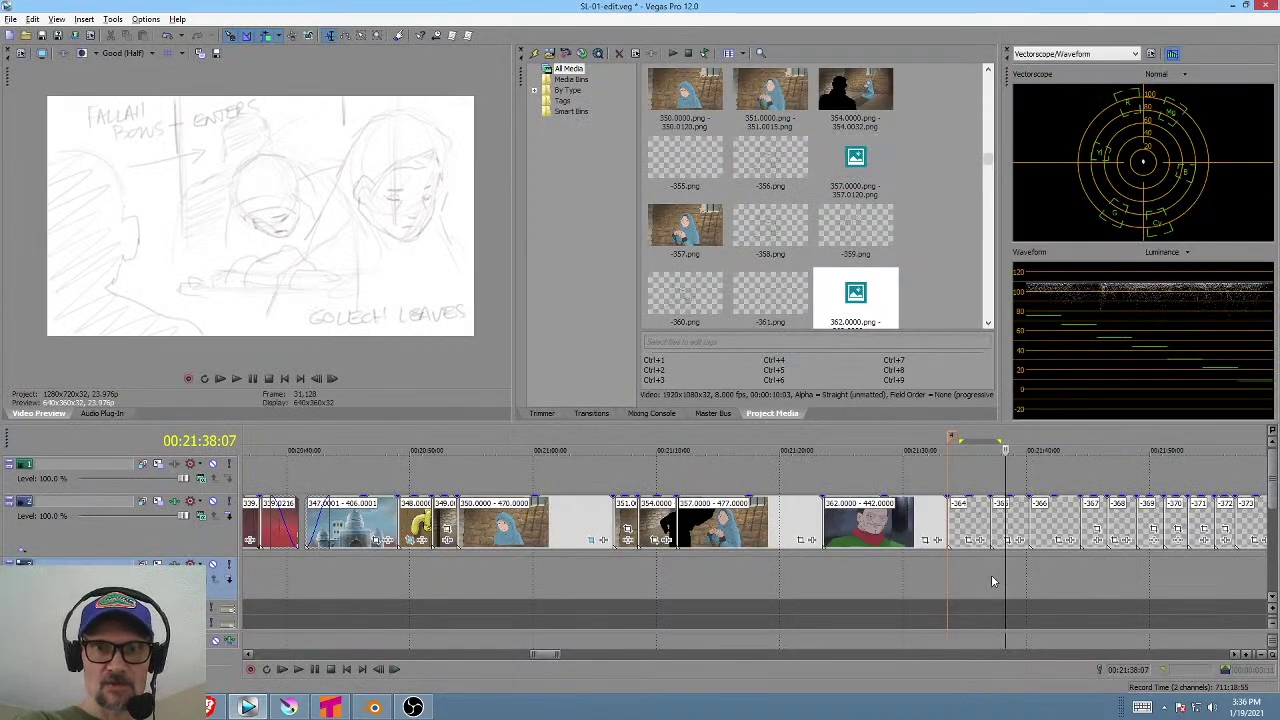
drag(991, 577, 1007, 574)
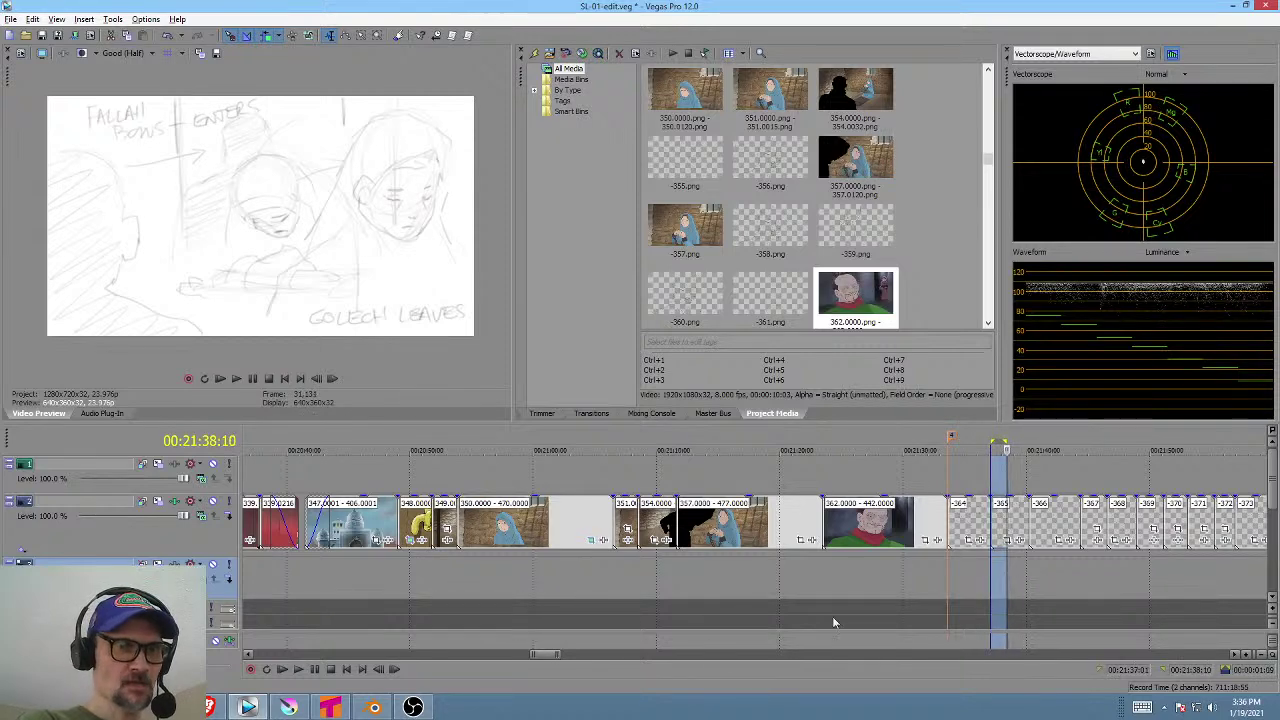
Switch to Blender and lighten the Solid Stroke material's fill base color to a very dark gray, about 0.1 value.
click(371, 708)
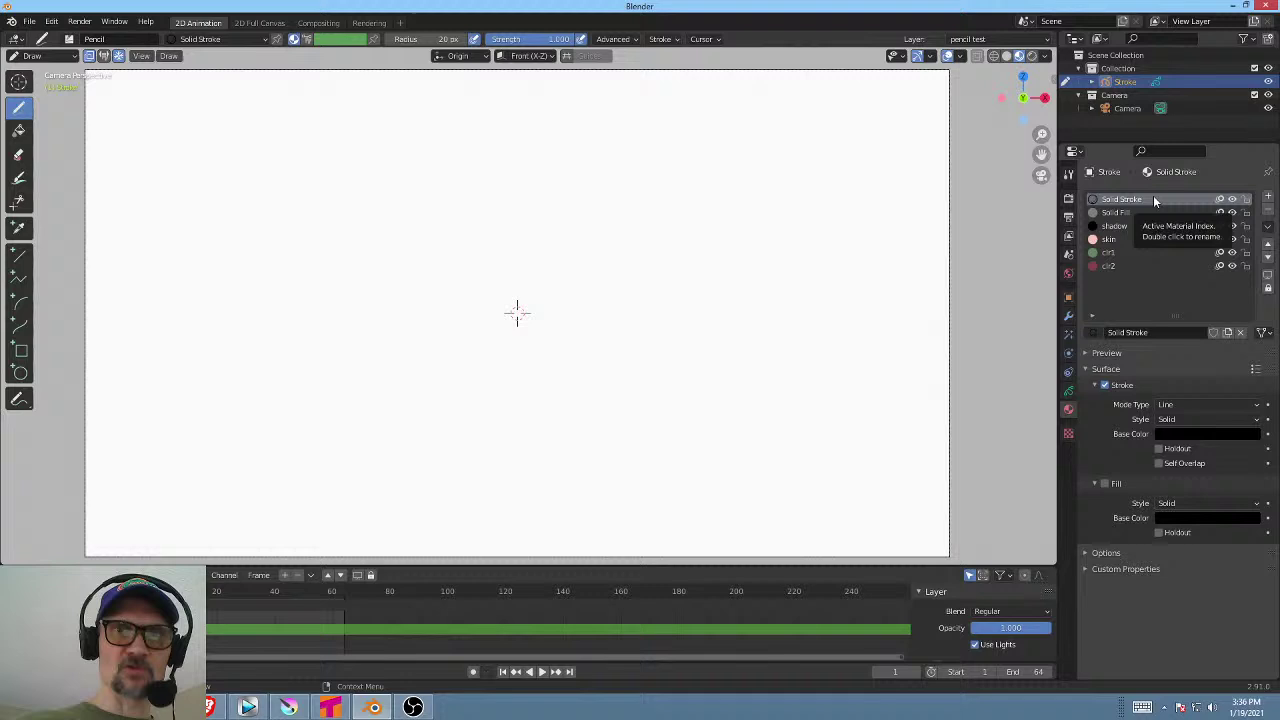
click(1214, 518)
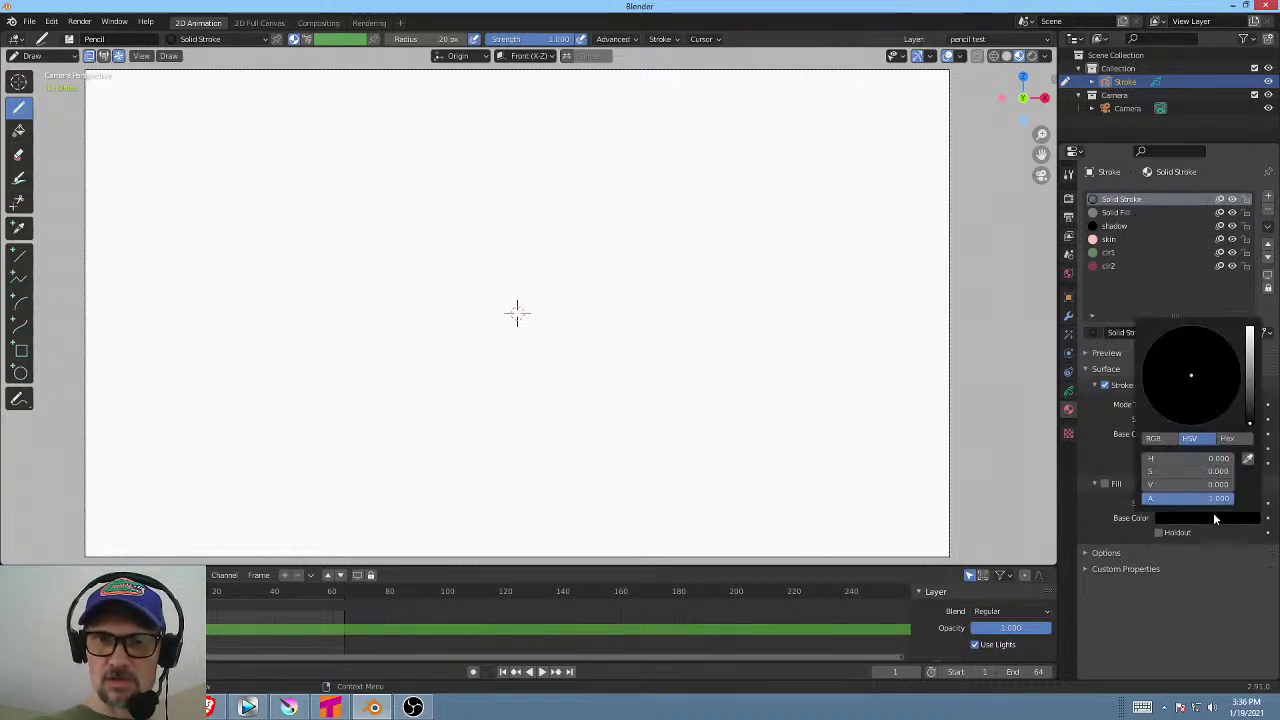
drag(1250, 423, 1250, 414)
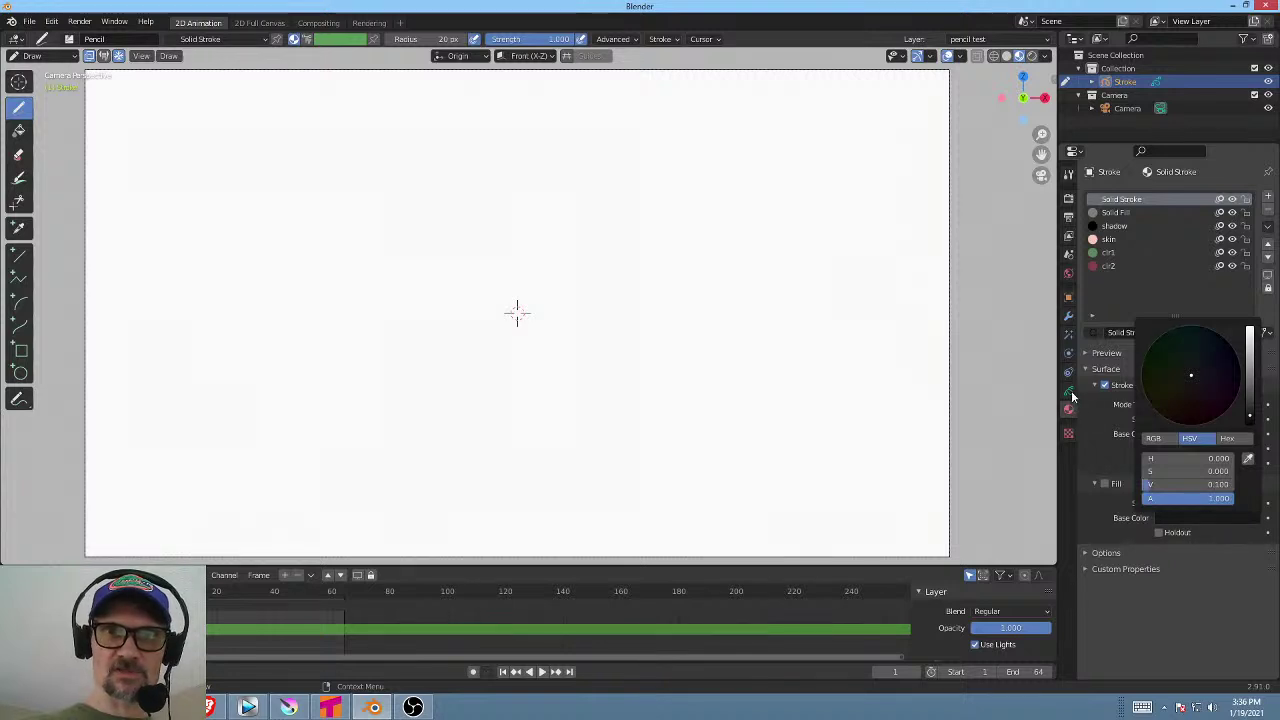
Check the Solid Stroke material against the active pencil test layer and reframe the blank camera canvas.
click(1069, 392)
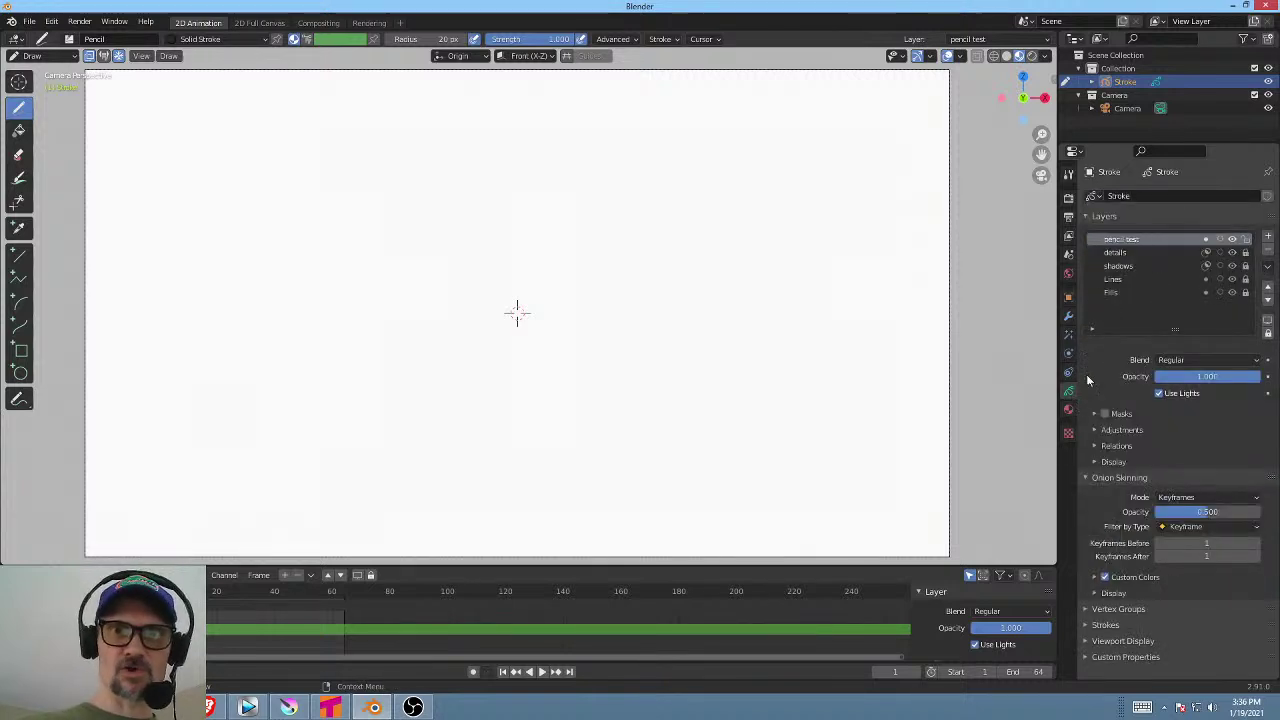
click(1068, 410)
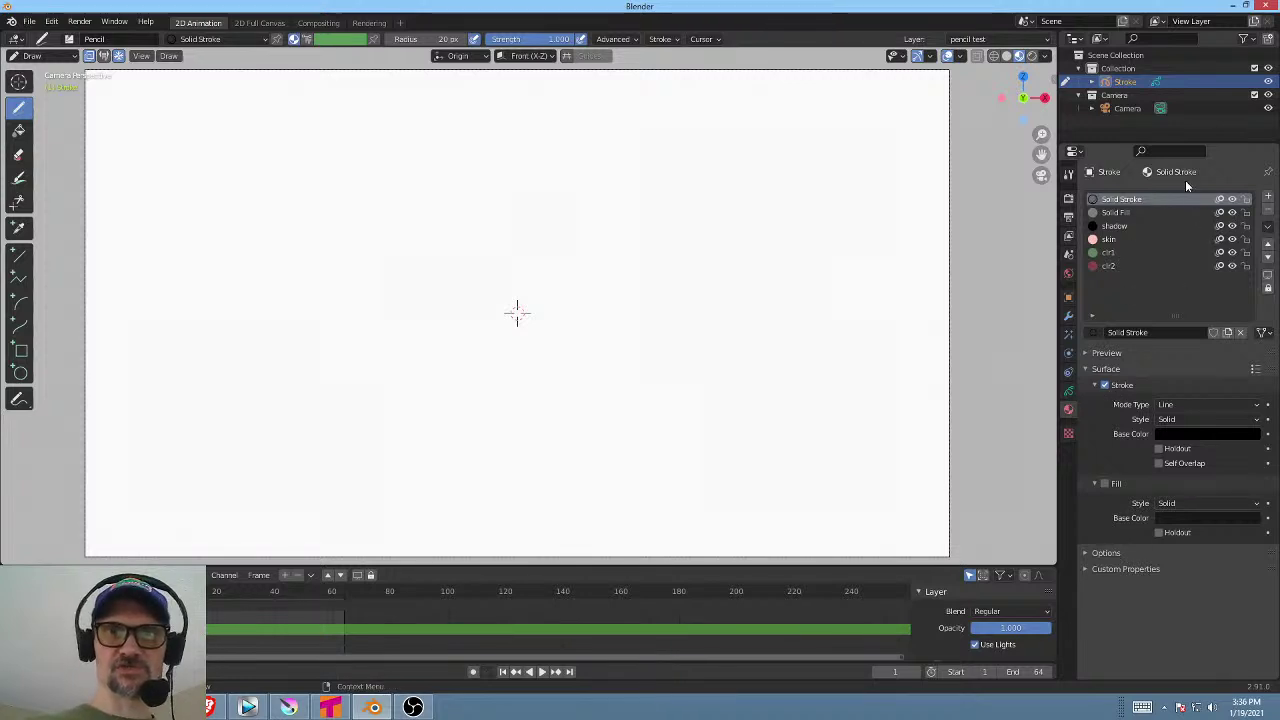
click(1069, 392)
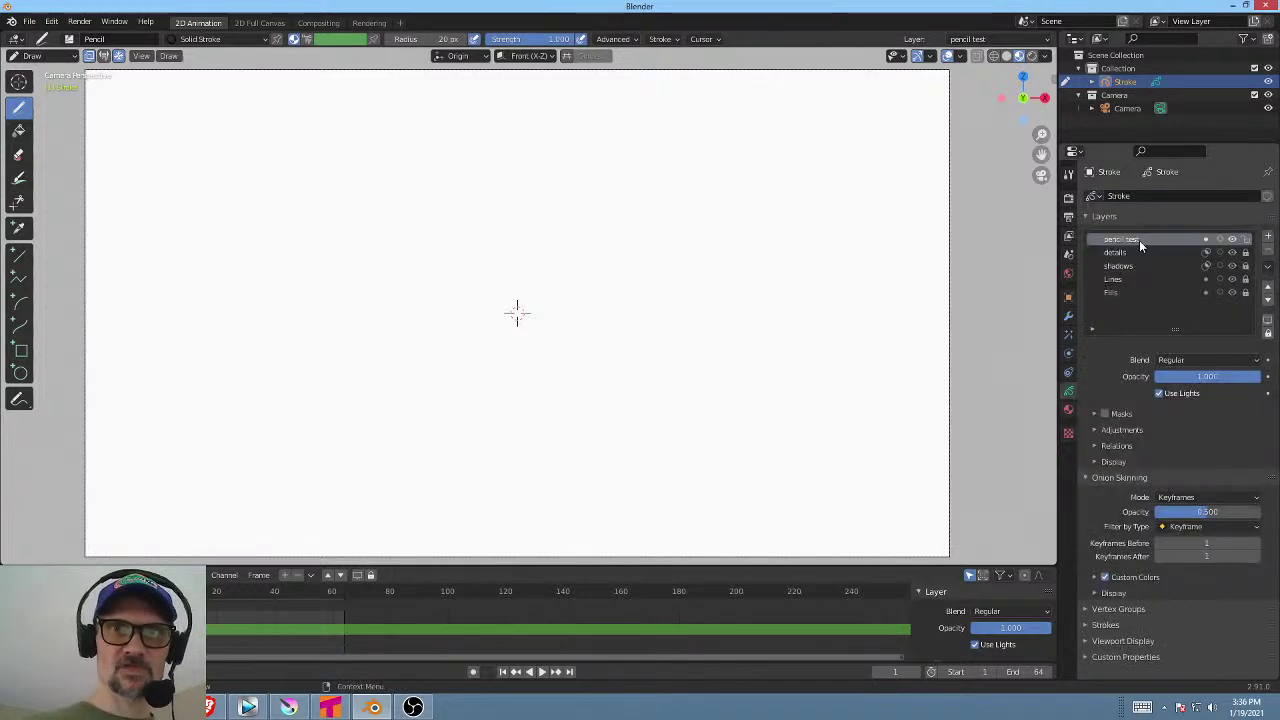
shift+middle_drag(614, 227, 607, 260)
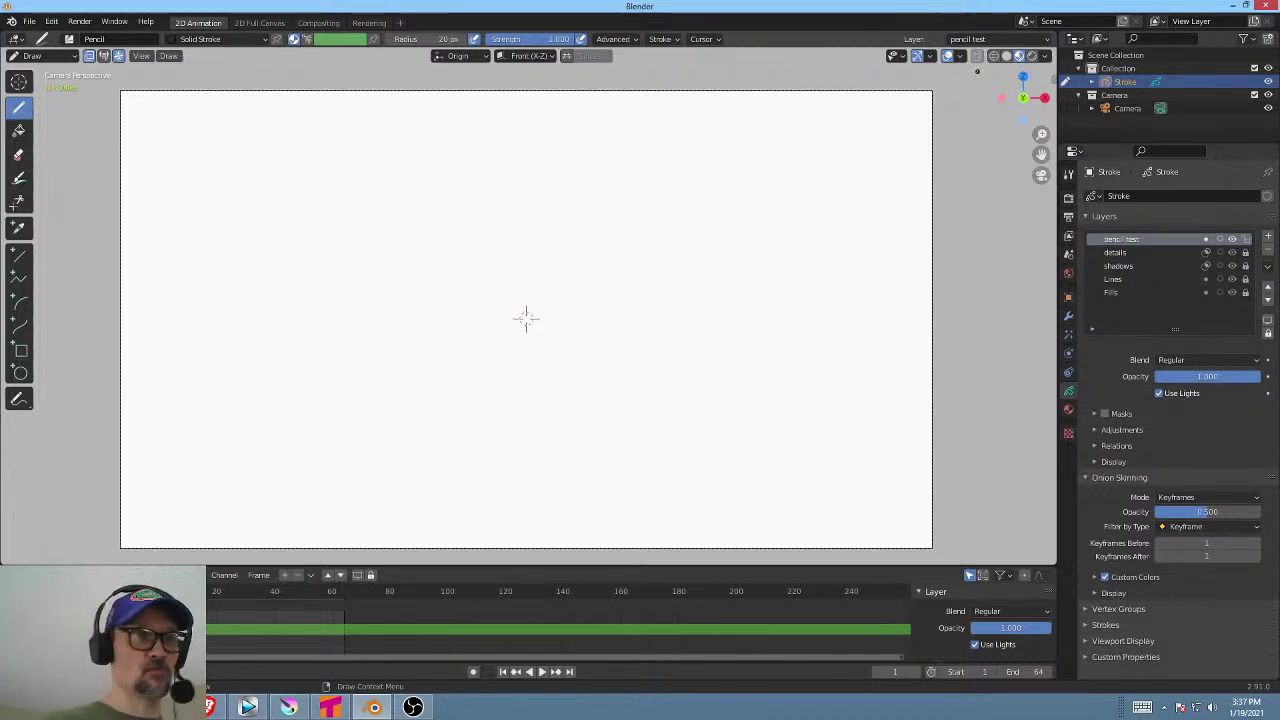
click(31, 21)
mouse_move(60, 37)
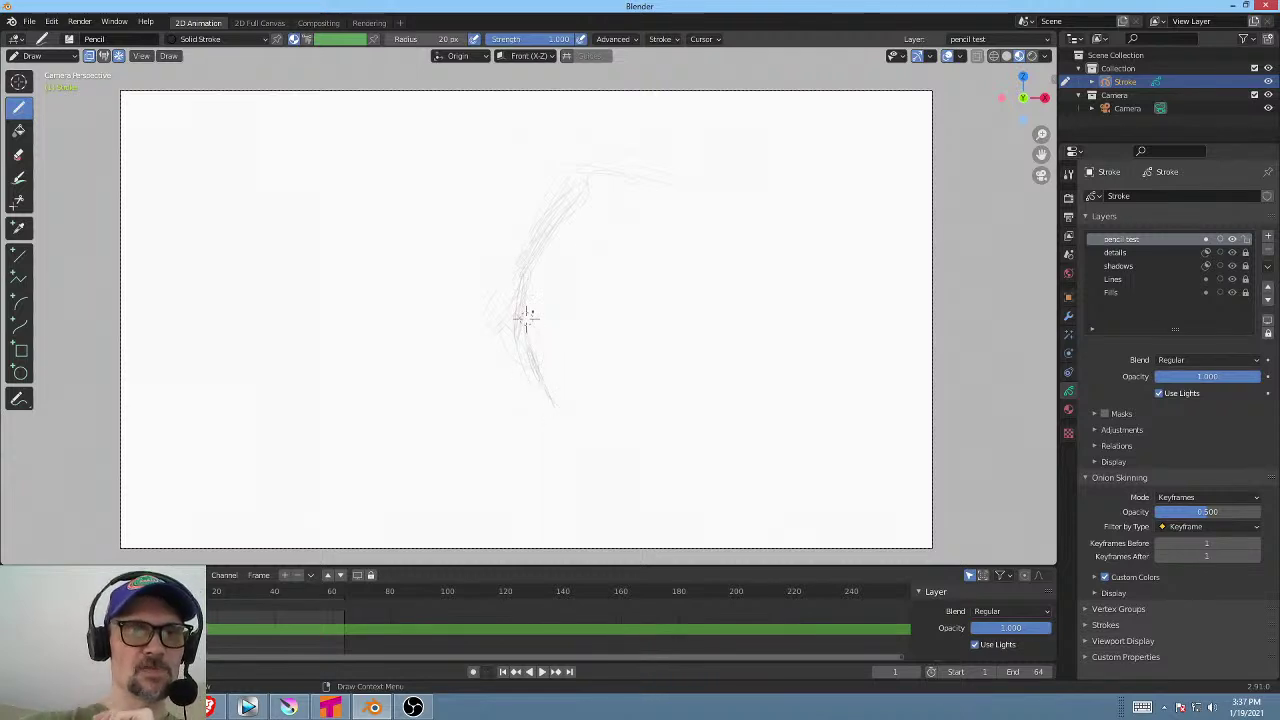
Sketch the arched hair outline on the pencil test layer, over the crown and down the head's right side.
drag(546, 230, 593, 175)
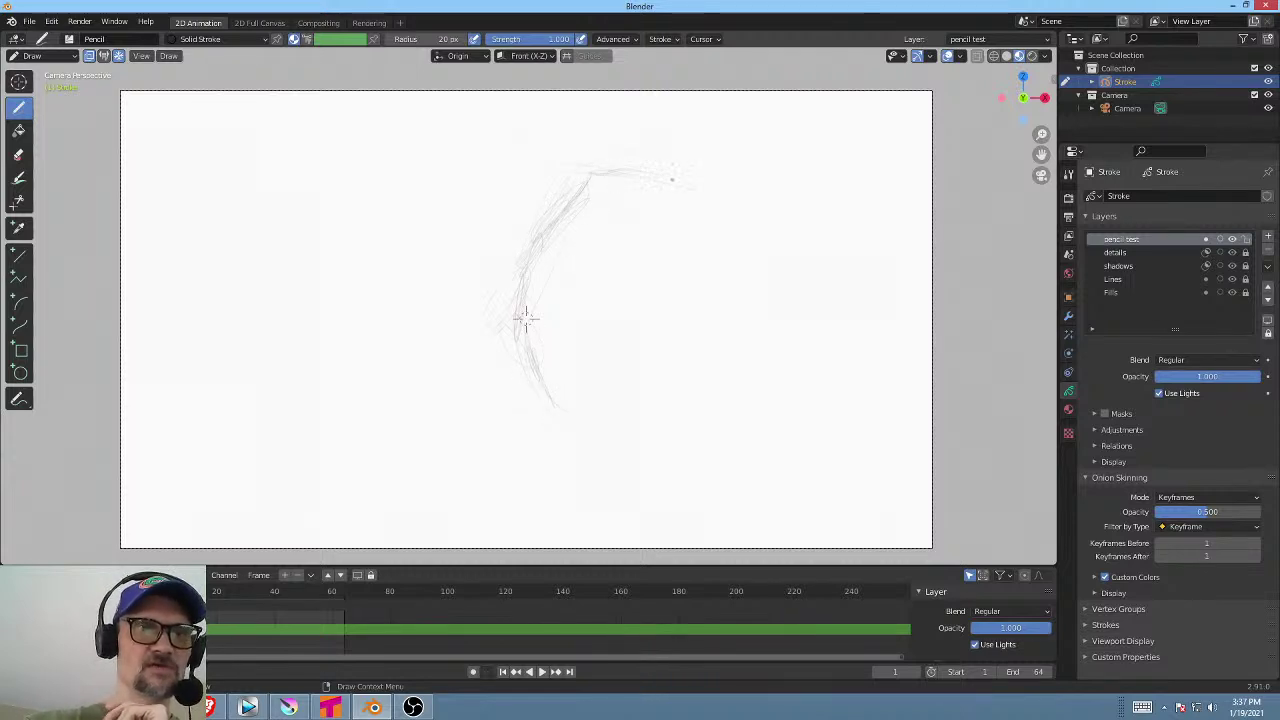
drag(672, 180, 748, 224)
drag(685, 196, 788, 251)
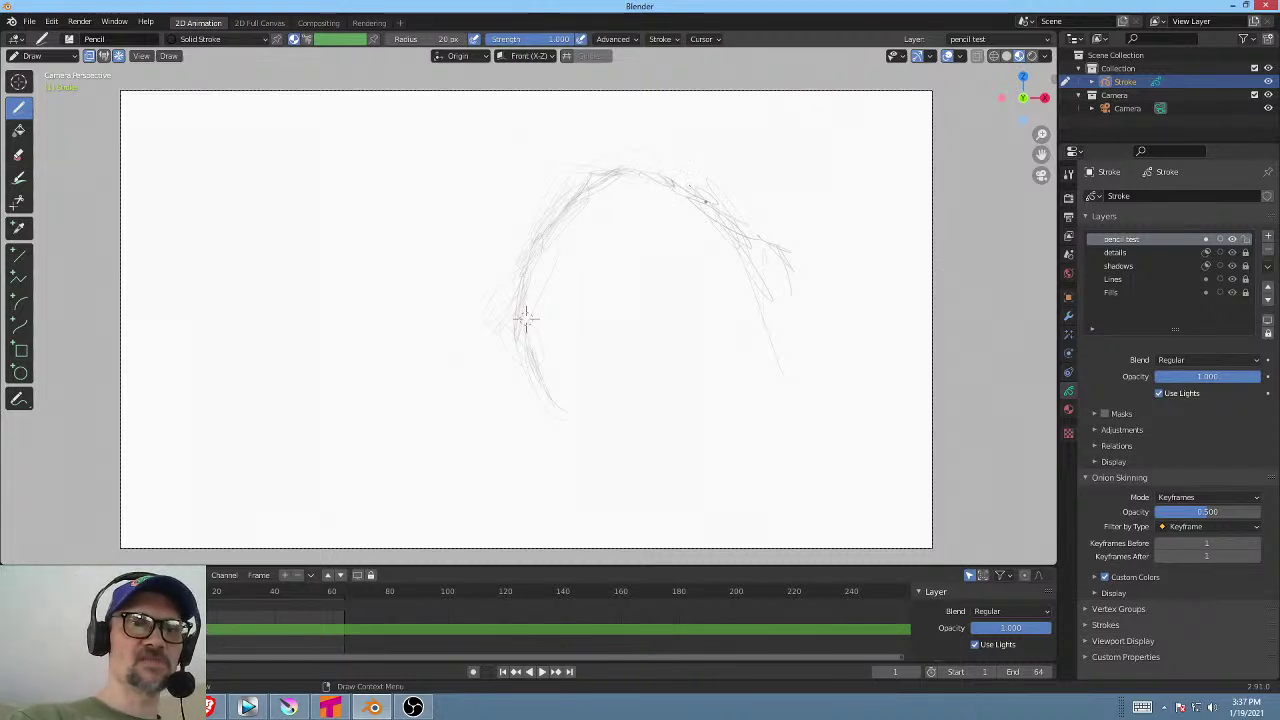
drag(714, 200, 786, 304)
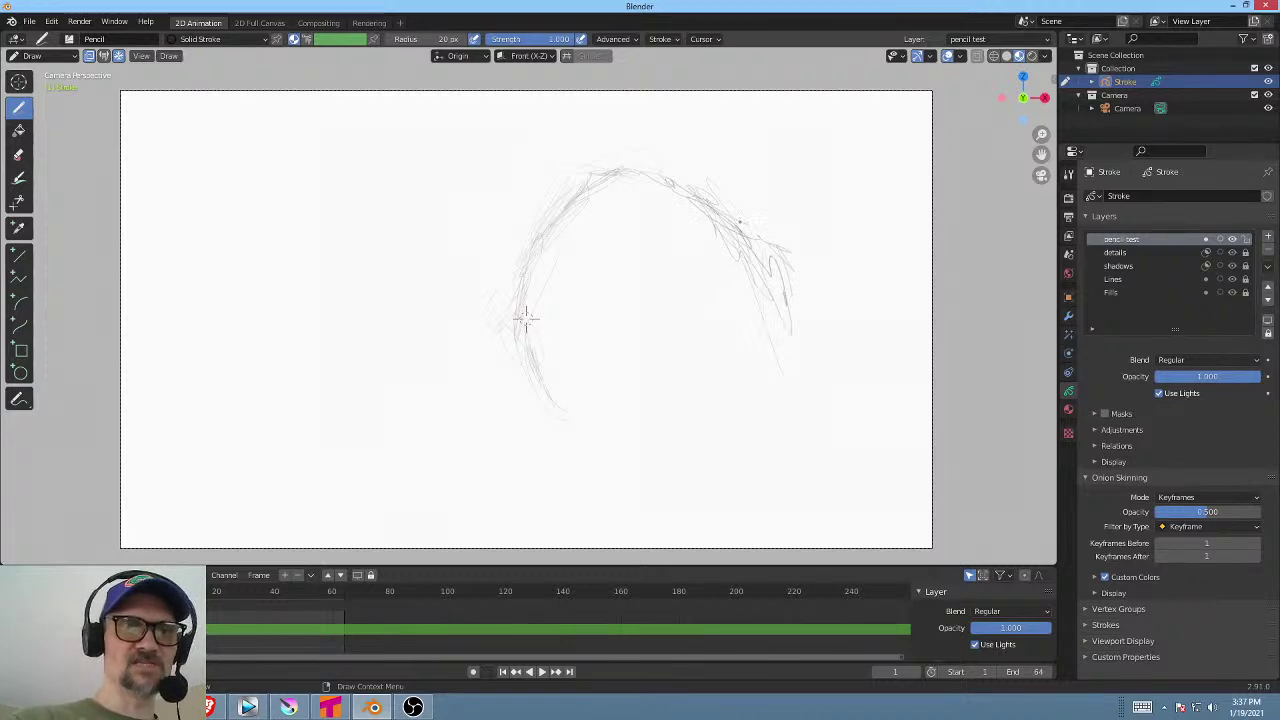
drag(740, 222, 789, 370)
drag(797, 325, 795, 352)
Extend the left side of the hair outline down to the neck and start of the left shoulder.
drag(518, 328, 520, 414)
drag(524, 362, 548, 470)
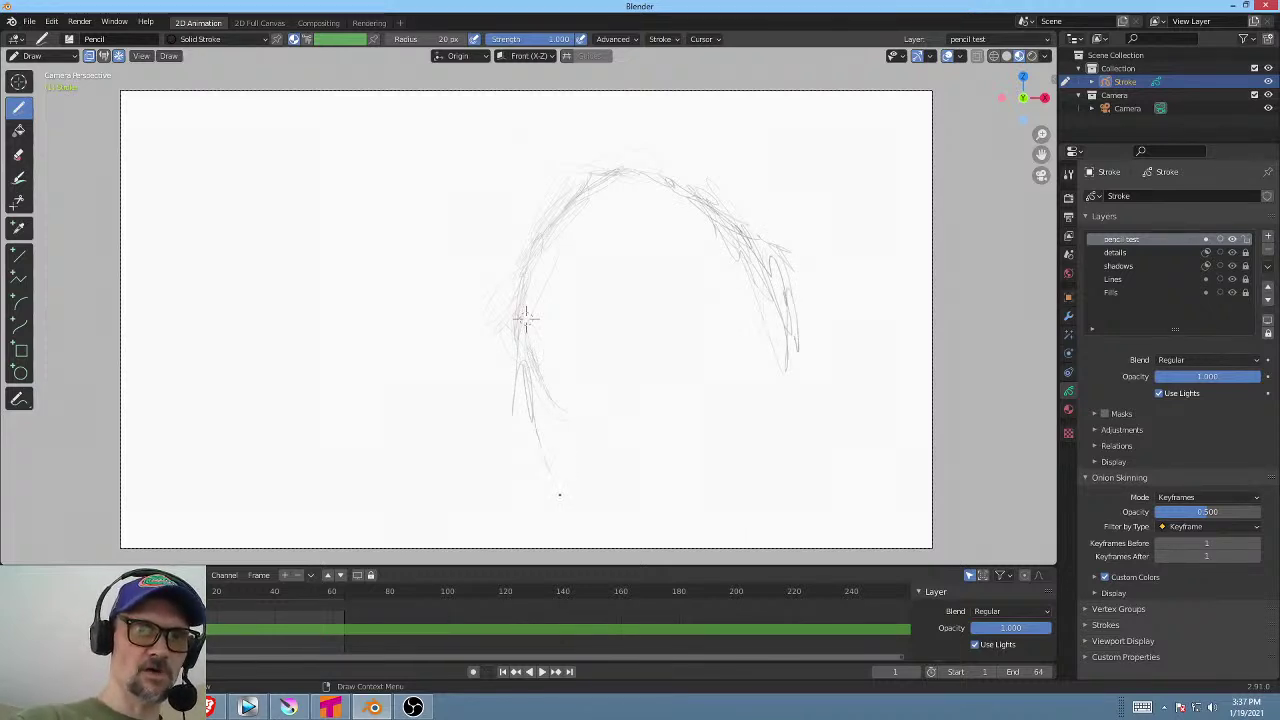
drag(532, 408, 544, 466)
drag(528, 336, 538, 392)
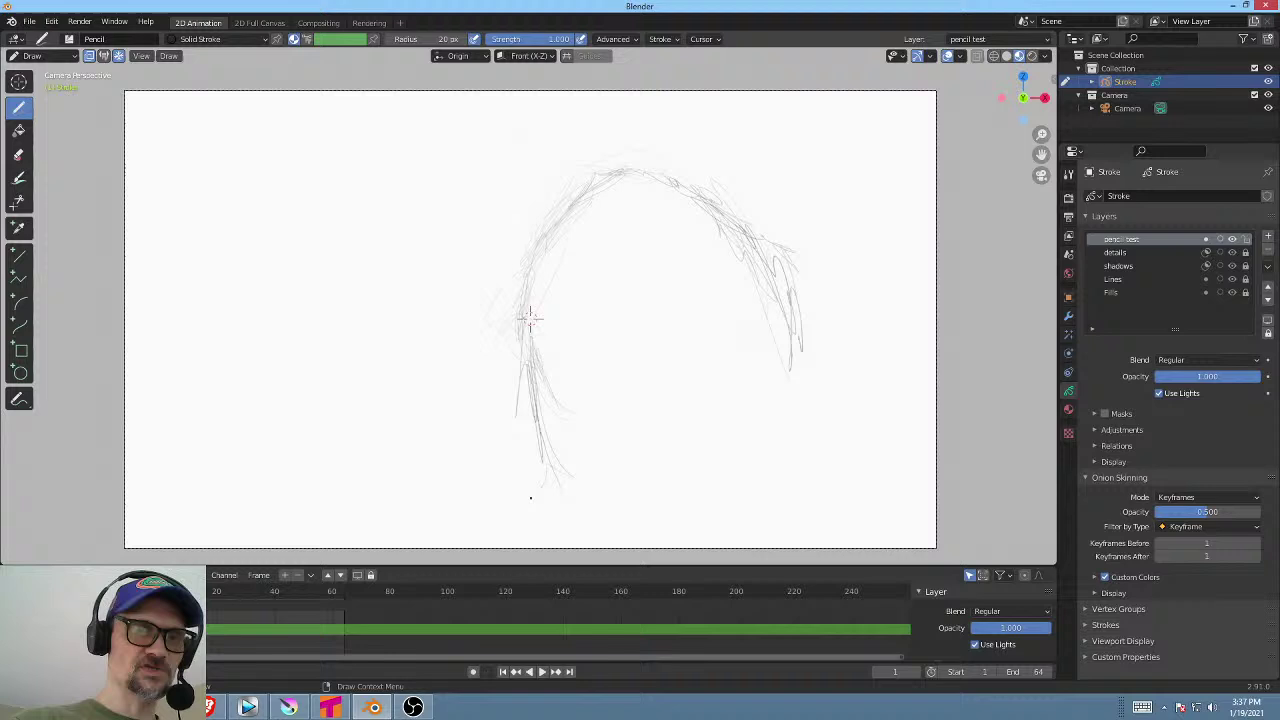
drag(540, 508, 548, 473)
Sketch the right shoulder line and thicken the right side of the hair with overlapping pencil strokes.
drag(648, 256, 646, 214)
mouse_move(800, 354)
mouse_down()
mouse_move(824, 444)
mouse_move(893, 518)
mouse_up()
drag(824, 438, 874, 490)
drag(786, 302, 836, 446)
drag(740, 224, 818, 334)
drag(776, 270, 780, 294)
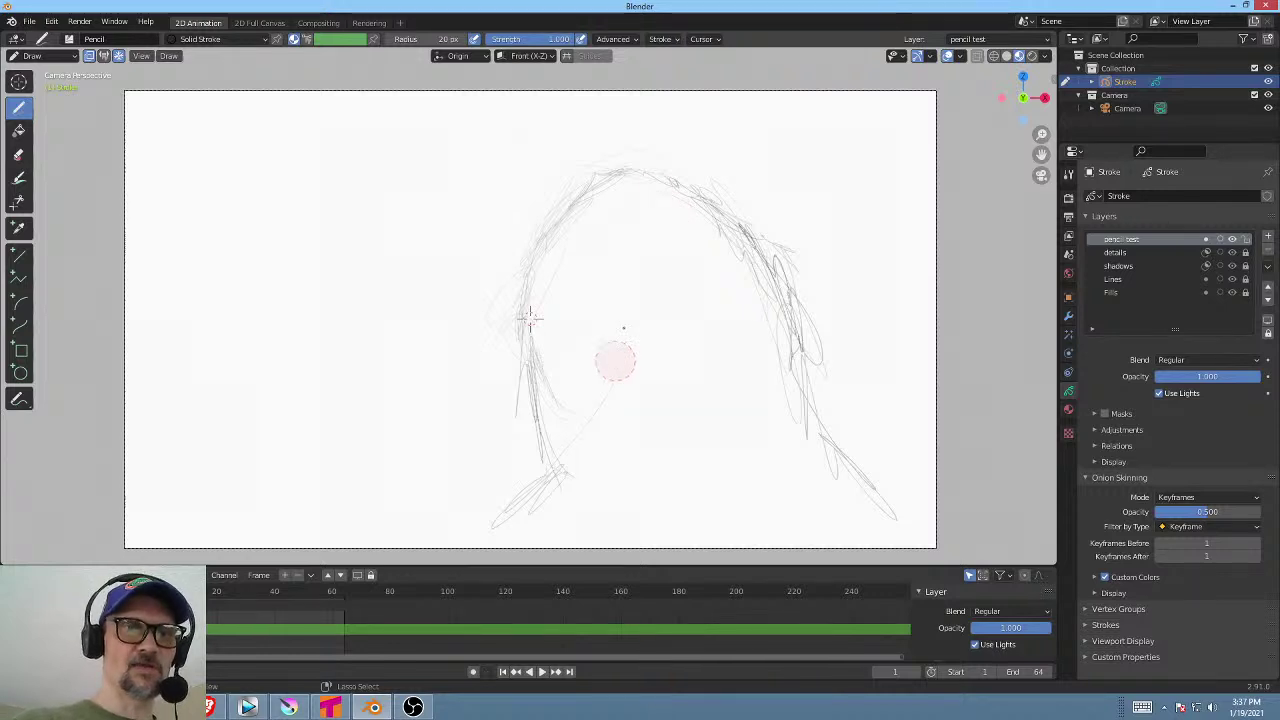
Erase the stray strokes along the lower left hair edge and redraw it as a cleaner line to the neck.
key(f)
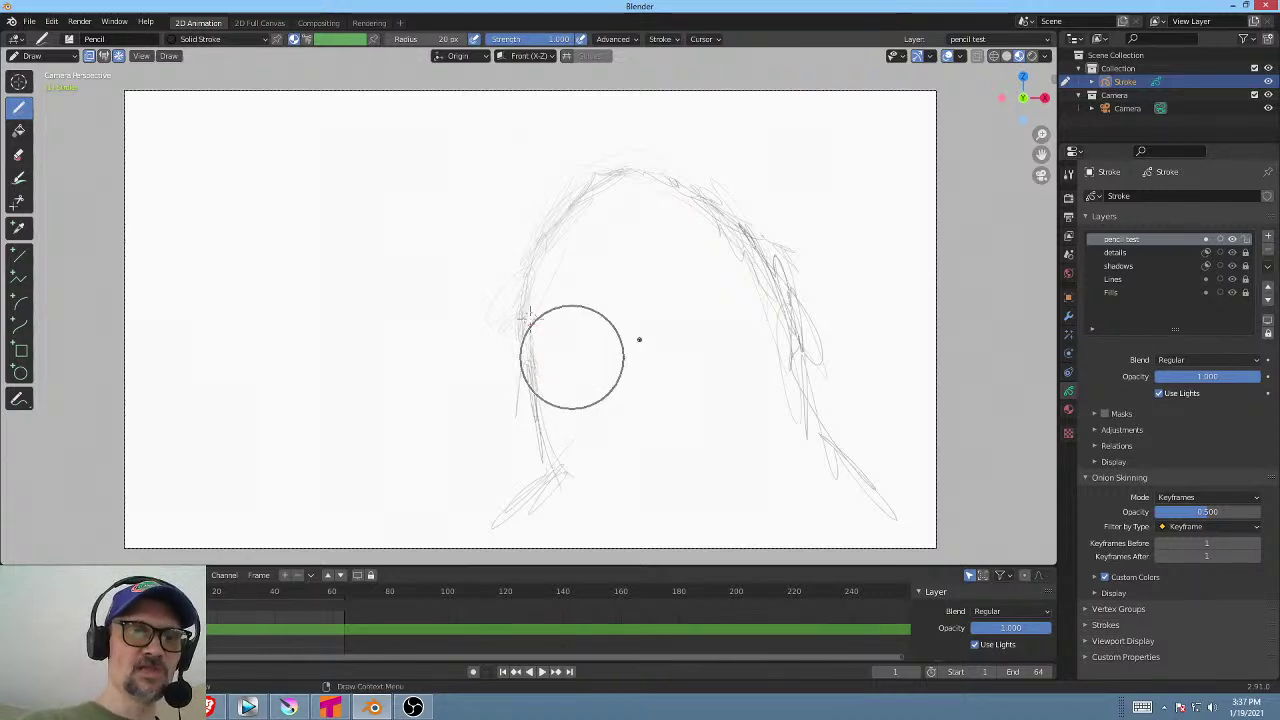
key(Escape)
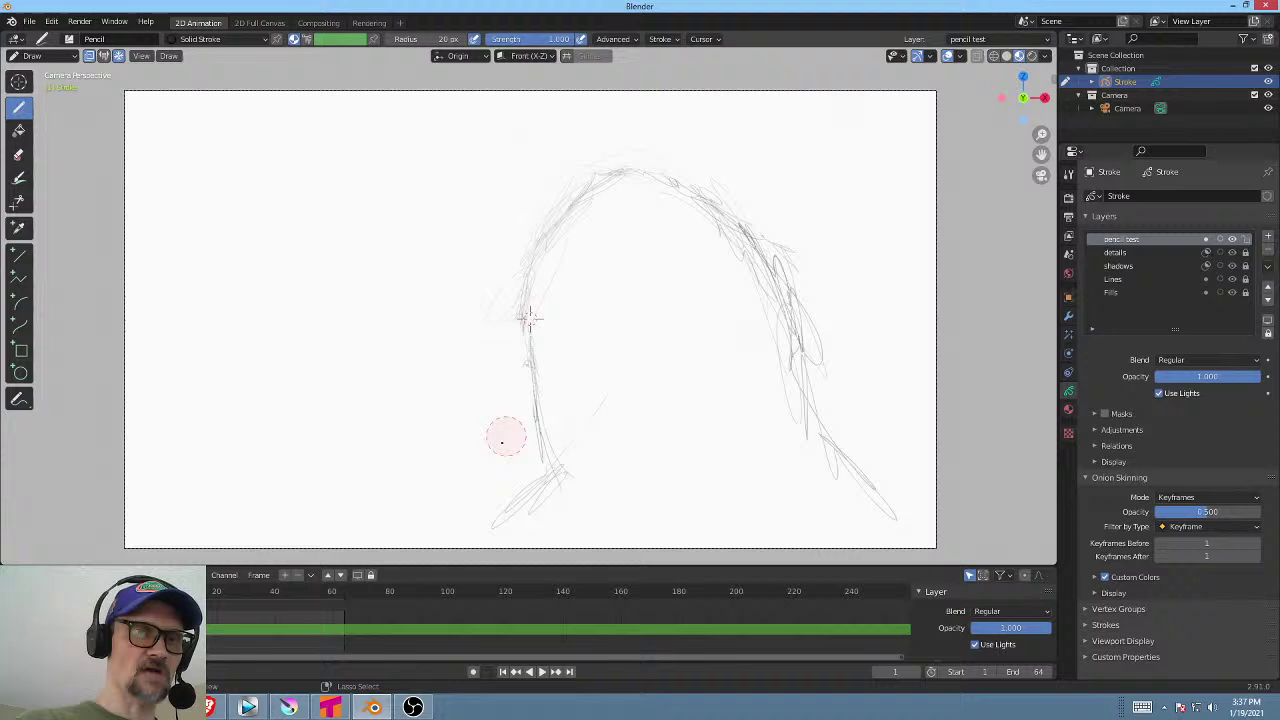
mouse_move(505, 437)
ctrl+mouse_down()
mouse_move(528, 449)
mouse_move(528, 320)
mouse_move(520, 350)
mouse_move(555, 478)
ctrl+mouse_up()
key(f)
key(Escape)
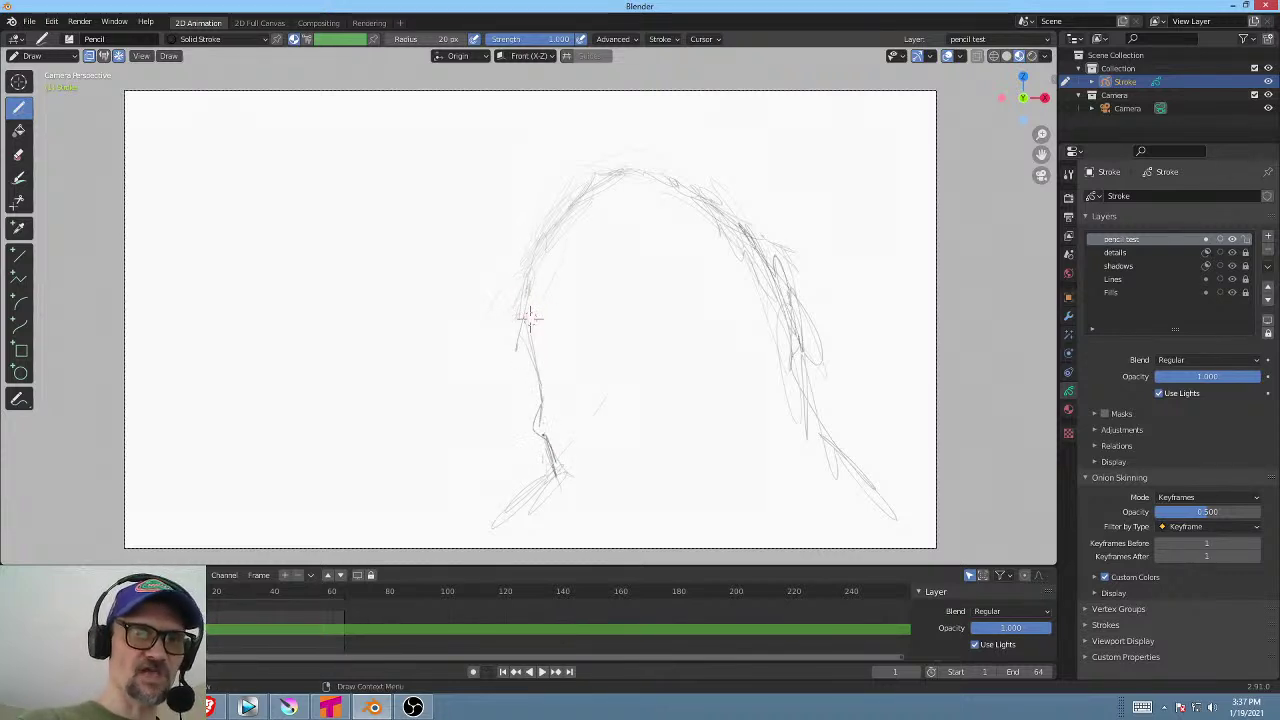
Check the Eraser Point tool, return to the Pencil brush, and reinforce the right hair edge and shoulder line.
click(19, 154)
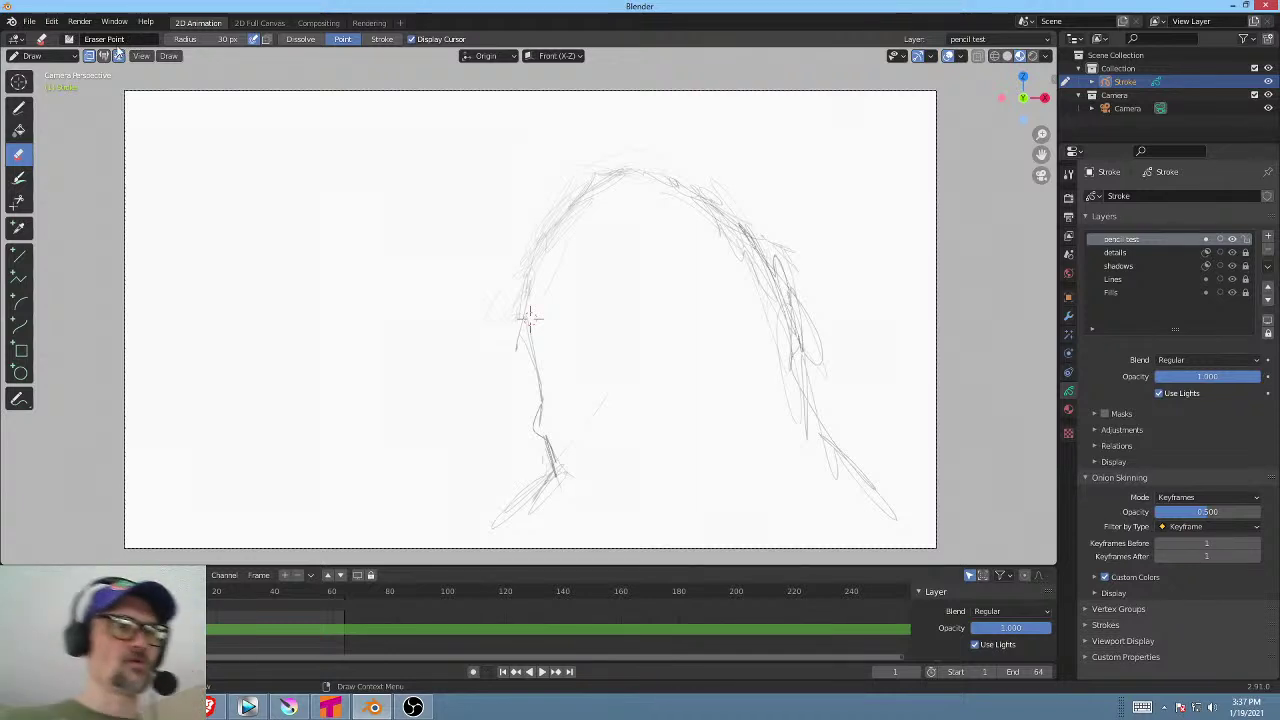
click(19, 111)
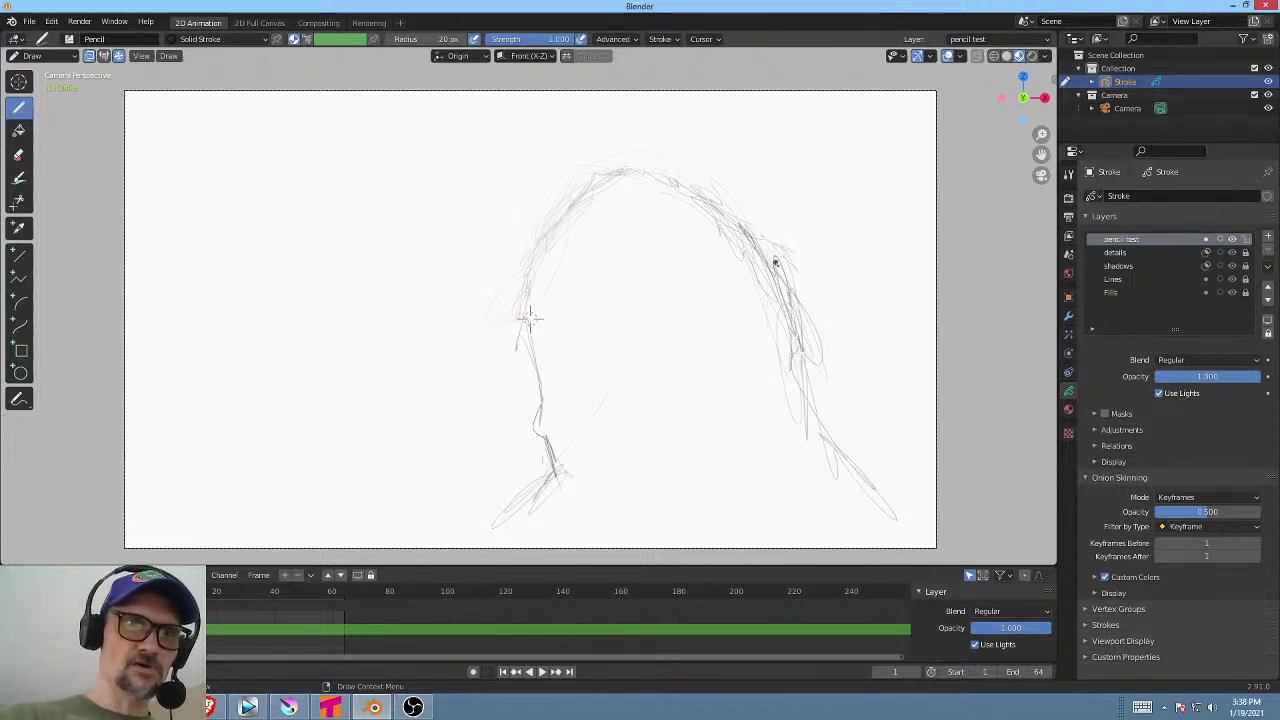
mouse_move(775, 262)
mouse_down()
mouse_move(802, 378)
mouse_move(856, 488)
mouse_move(922, 520)
mouse_move(908, 512)
mouse_up()
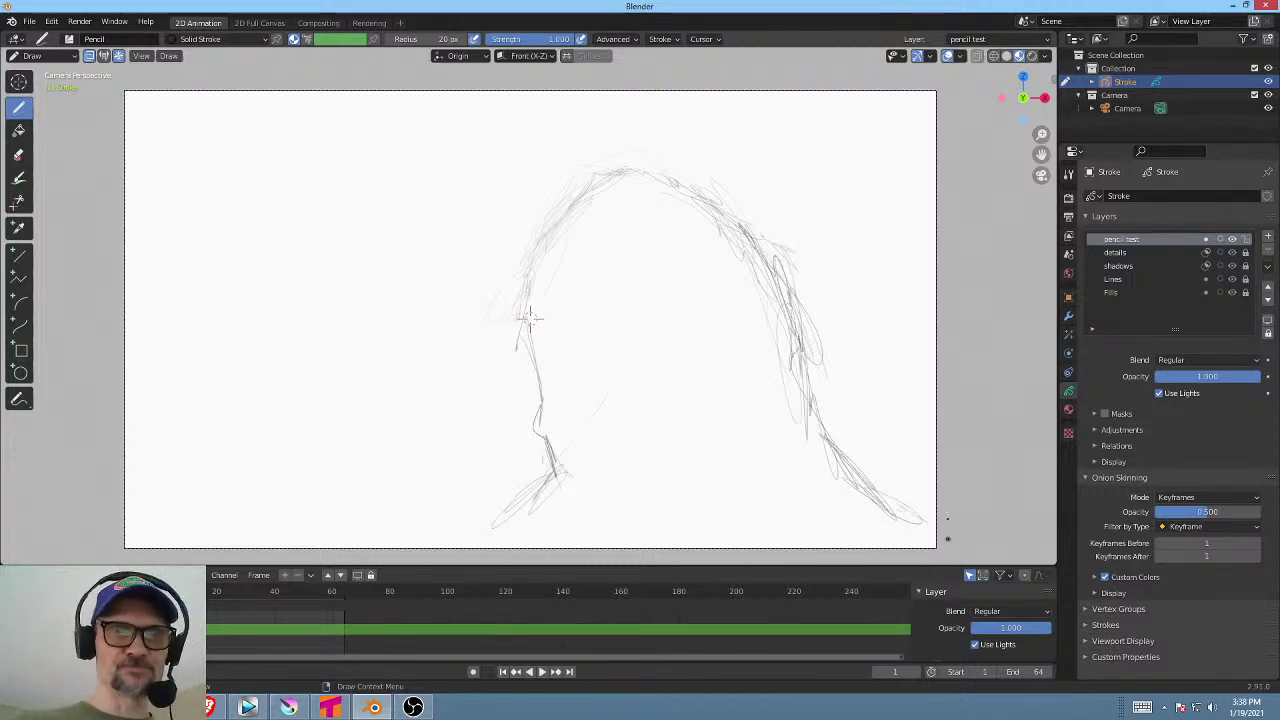
Extend the left shoulder past the camera frame's lower edge and sketch the face oval and parted hairline.
shift+middle_drag(530, 318, 541, 229)
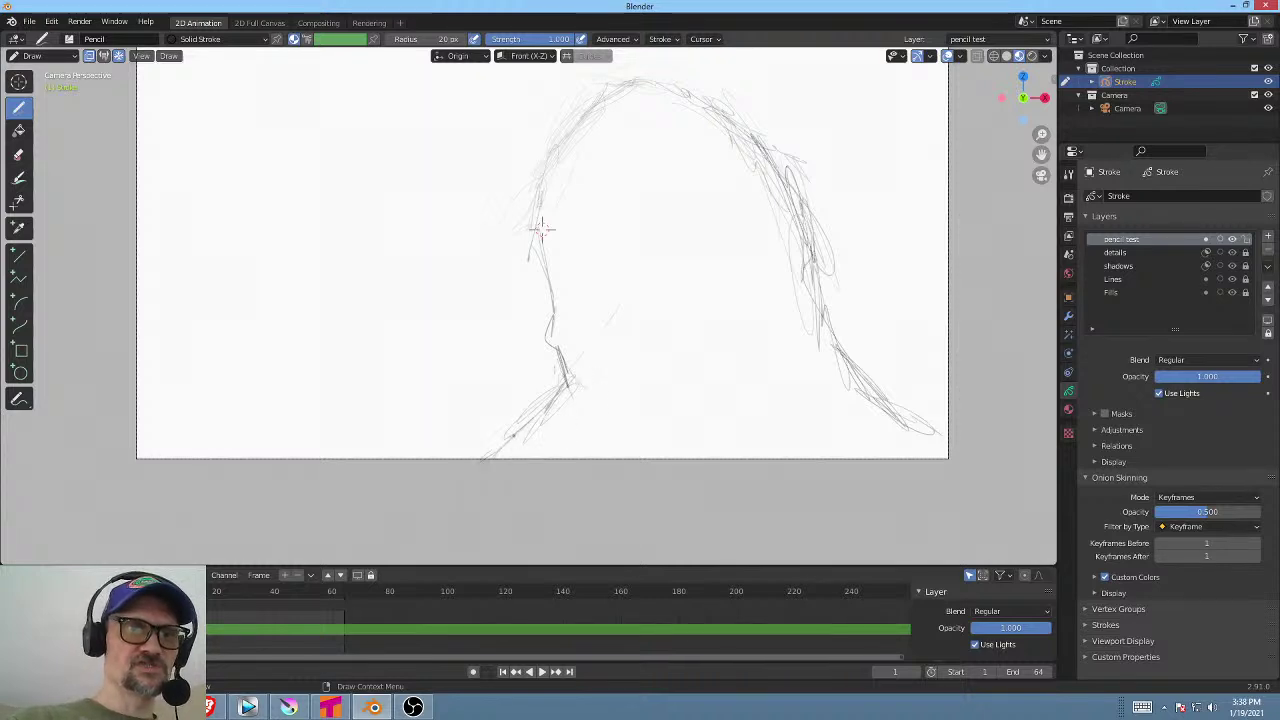
drag(493, 446, 428, 486)
drag(440, 465, 457, 457)
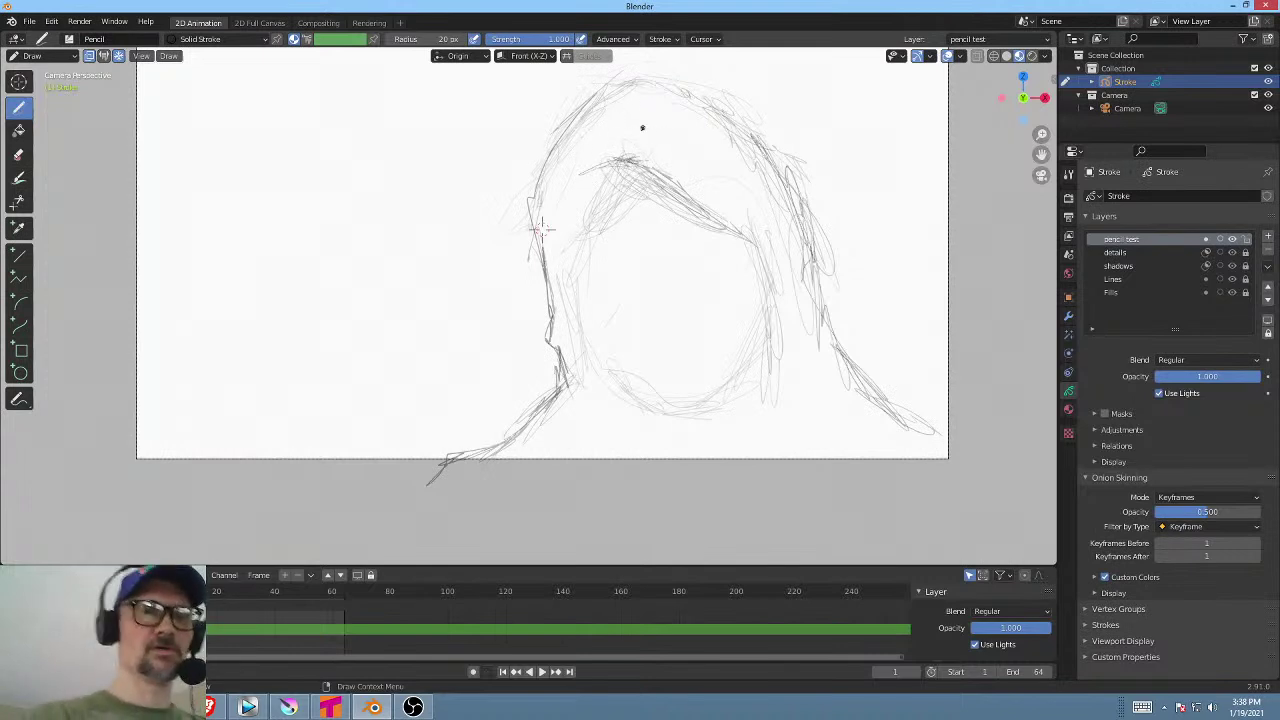
Erase the upper left curve of the hair and redraw it with a flatter, lower contour.
mouse_move(636, 123)
shift+middle_down()
mouse_move(663, 143)
mouse_move(646, 144)
shift+middle_up()
right_click(590, 147)
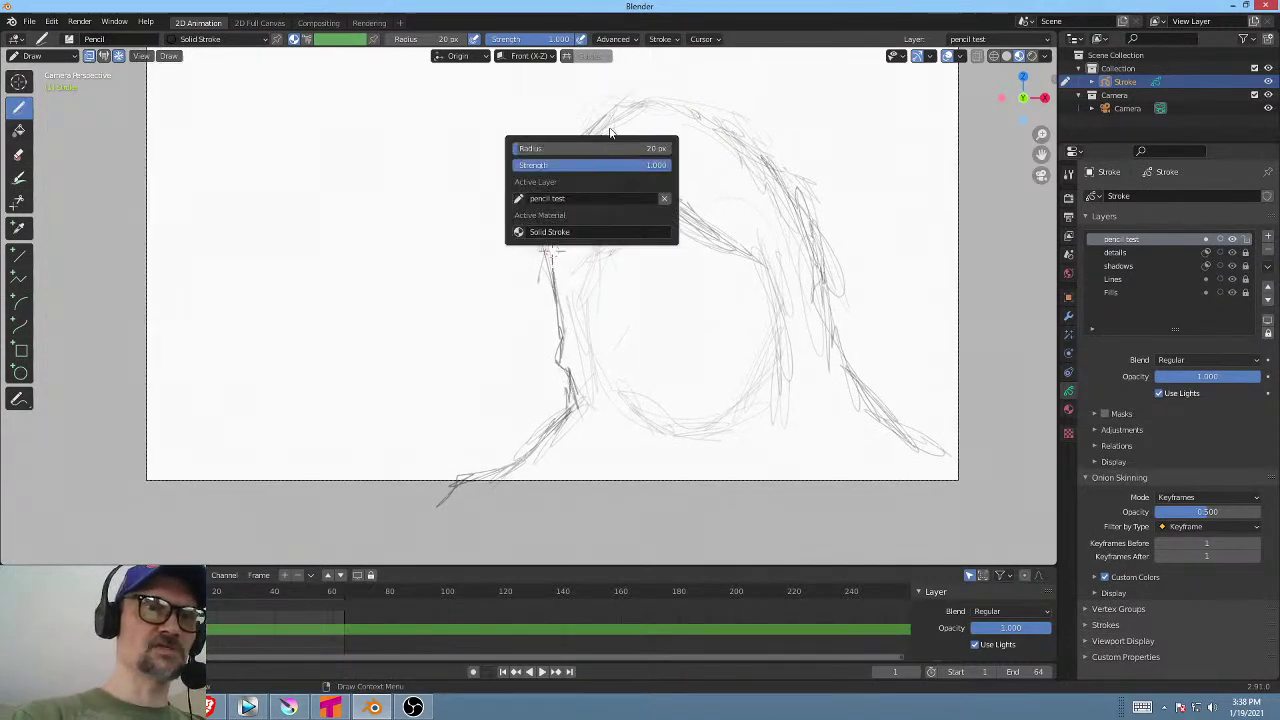
mouse_move(556, 157)
ctrl+mouse_down()
mouse_move(614, 127)
mouse_move(603, 125)
ctrl+mouse_up()
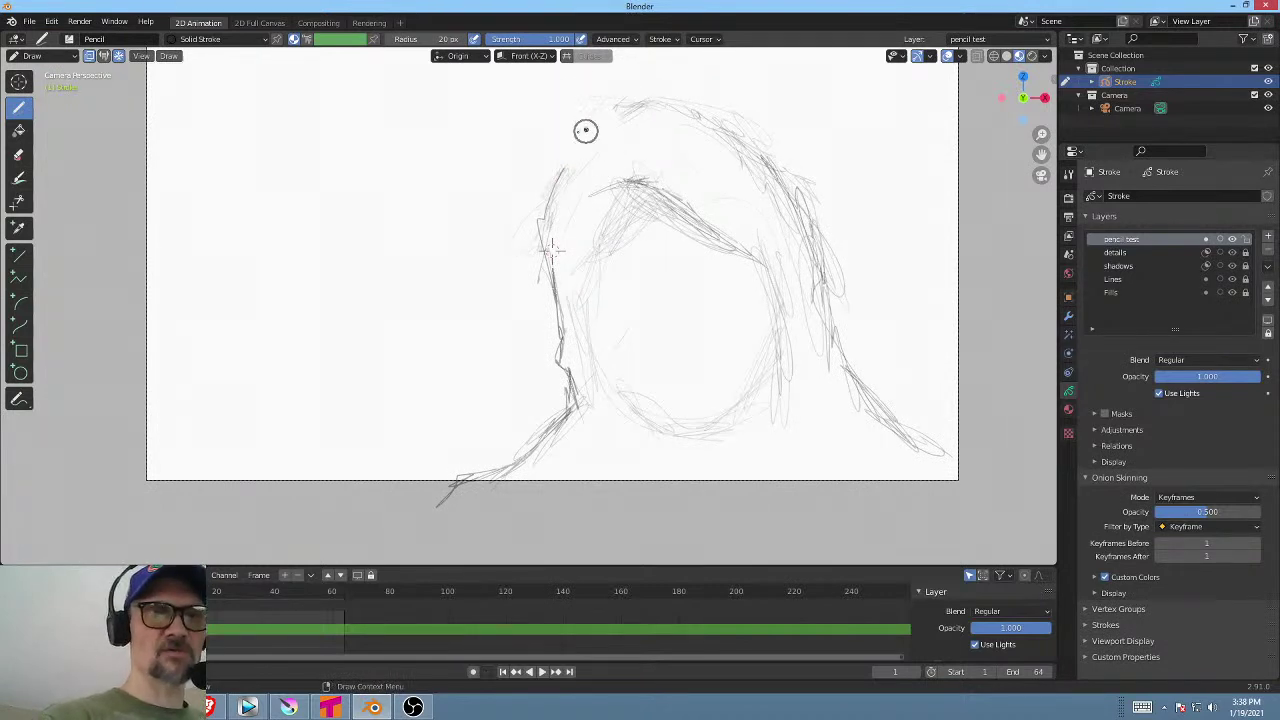
mouse_move(617, 111)
mouse_down()
mouse_move(553, 192)
mouse_move(549, 248)
mouse_up()
drag(600, 201, 582, 248)
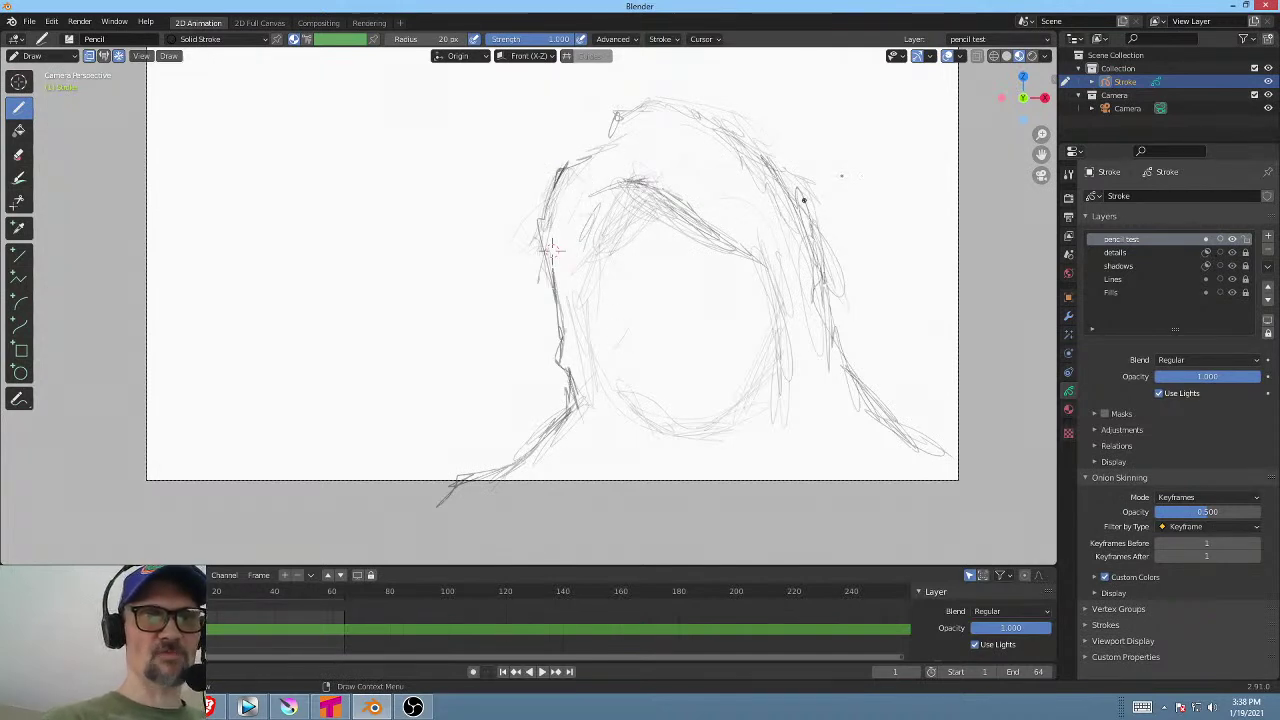
Darken the parted fringe on both sides of the forehead with dense pencil strokes.
mouse_move(640, 215)
mouse_down()
mouse_move(611, 249)
mouse_move(642, 224)
mouse_move(740, 256)
mouse_move(645, 188)
mouse_move(612, 230)
mouse_up()
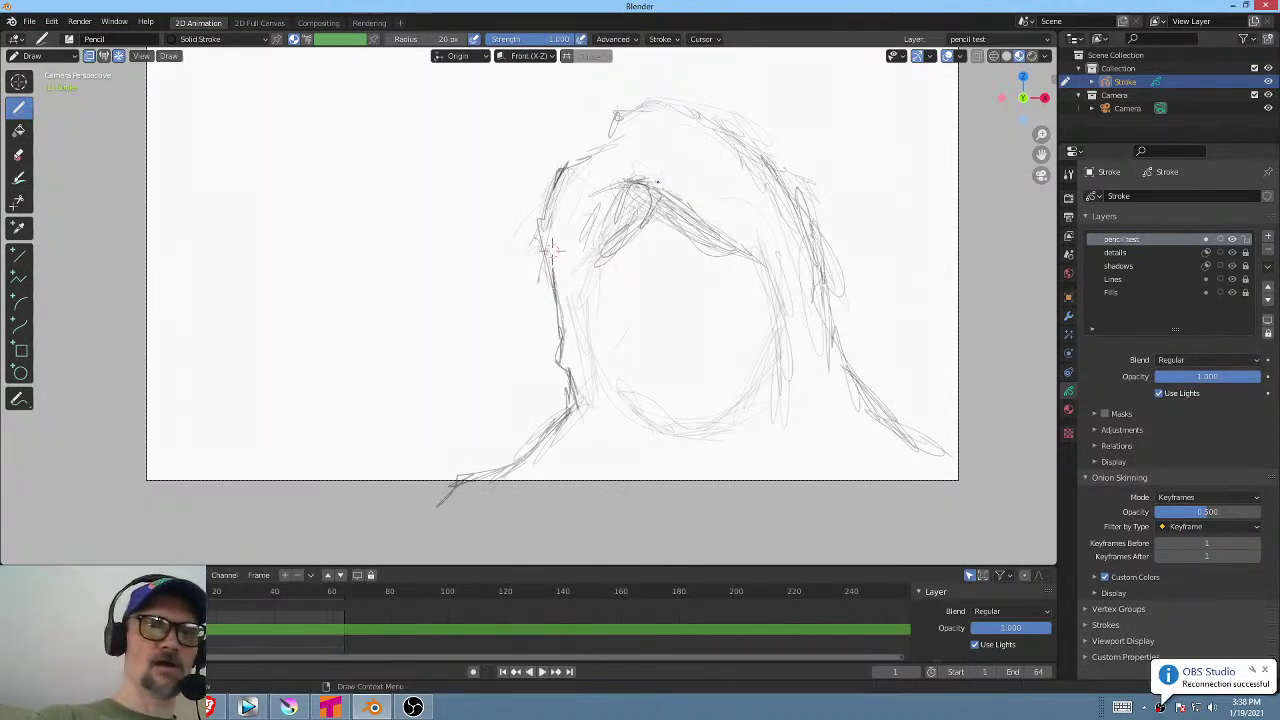
mouse_move(671, 181)
mouse_down()
mouse_move(703, 218)
mouse_move(674, 215)
mouse_move(713, 250)
mouse_move(746, 248)
mouse_up()
drag(640, 224, 590, 278)
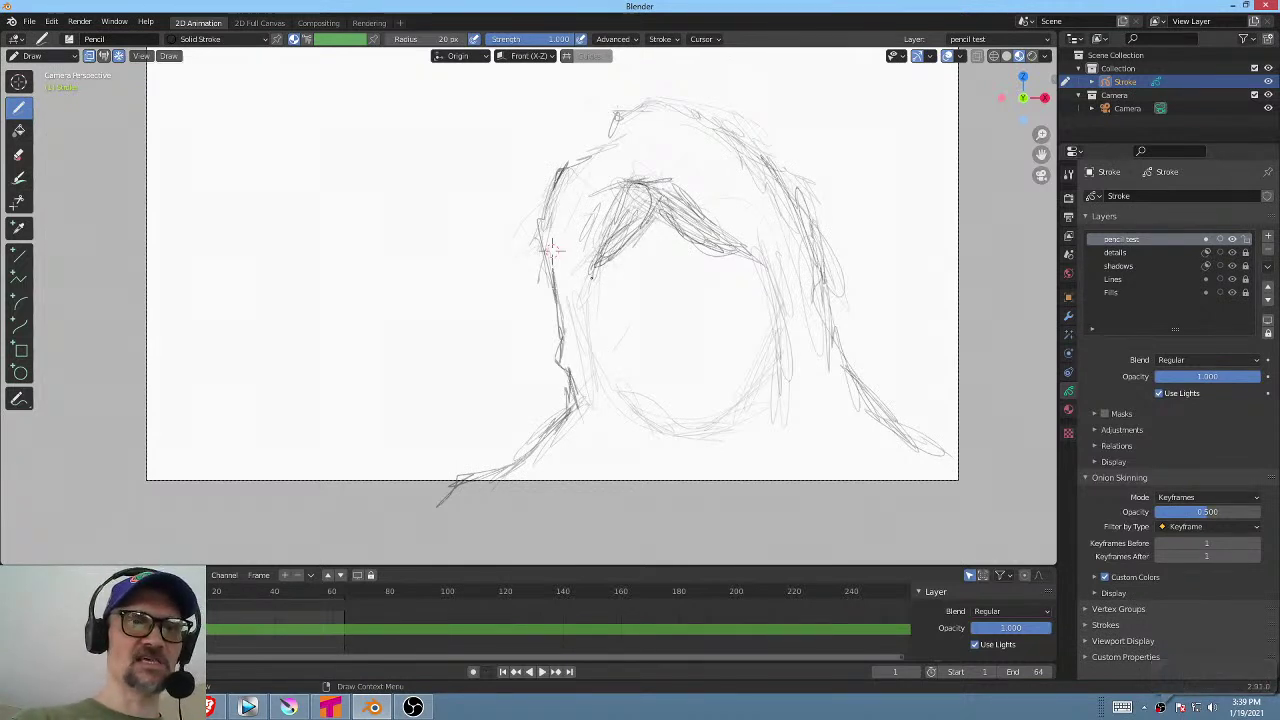
Firm up the face contour along both cheeks and the chin, and sketch crossed guide lines inside the face.
drag(592, 260, 588, 302)
shift+middle_drag(594, 315, 570, 263)
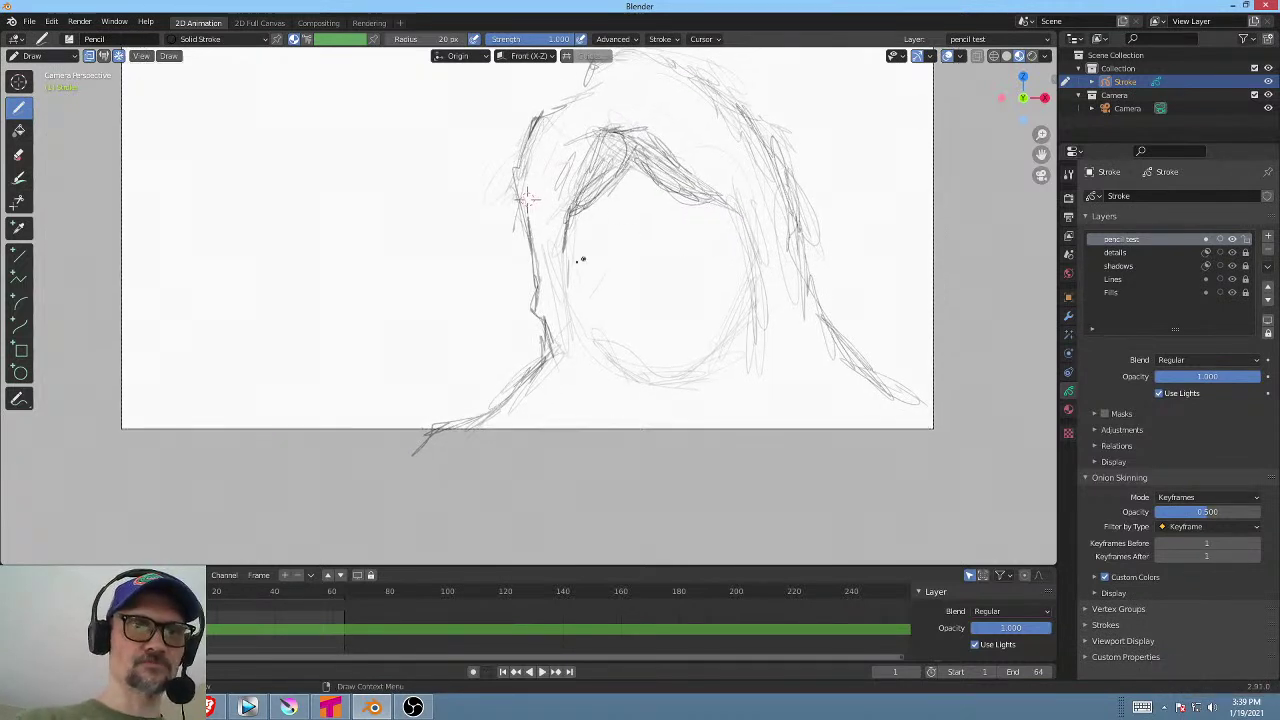
mouse_move(578, 256)
mouse_down()
mouse_move(566, 312)
mouse_move(570, 302)
mouse_up()
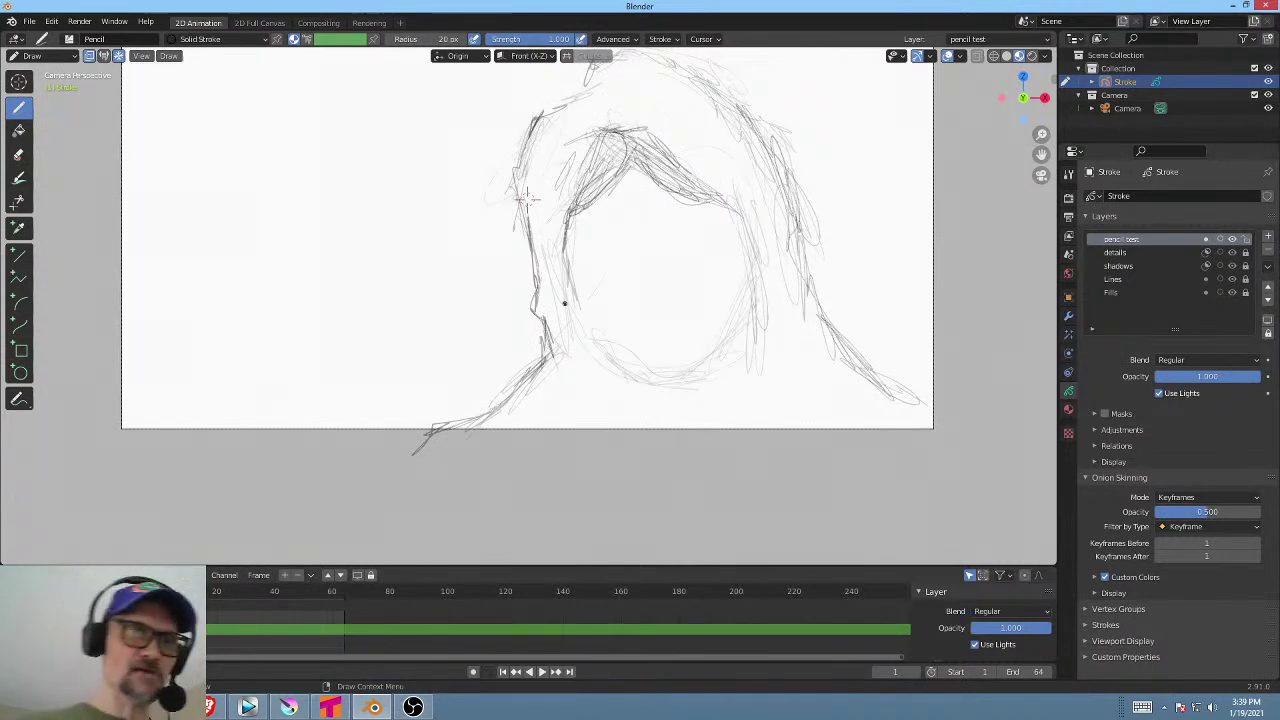
drag(572, 288, 609, 370)
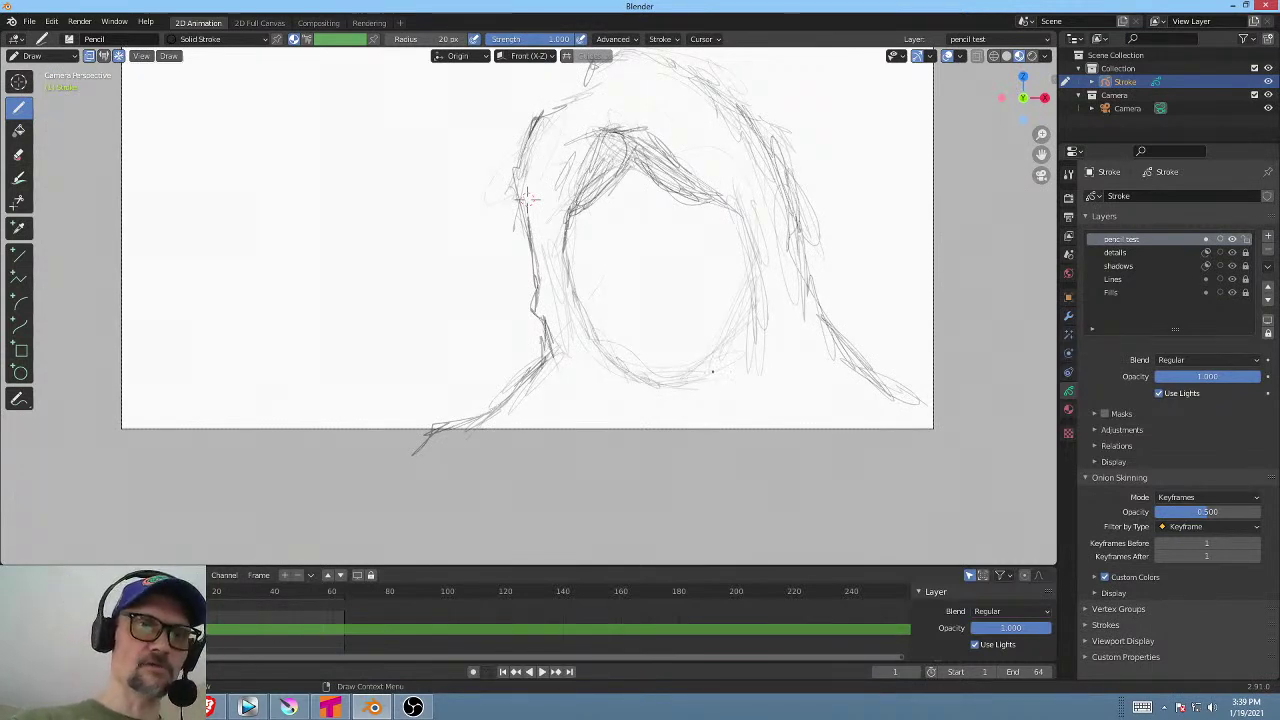
drag(755, 281, 722, 346)
drag(757, 240, 727, 340)
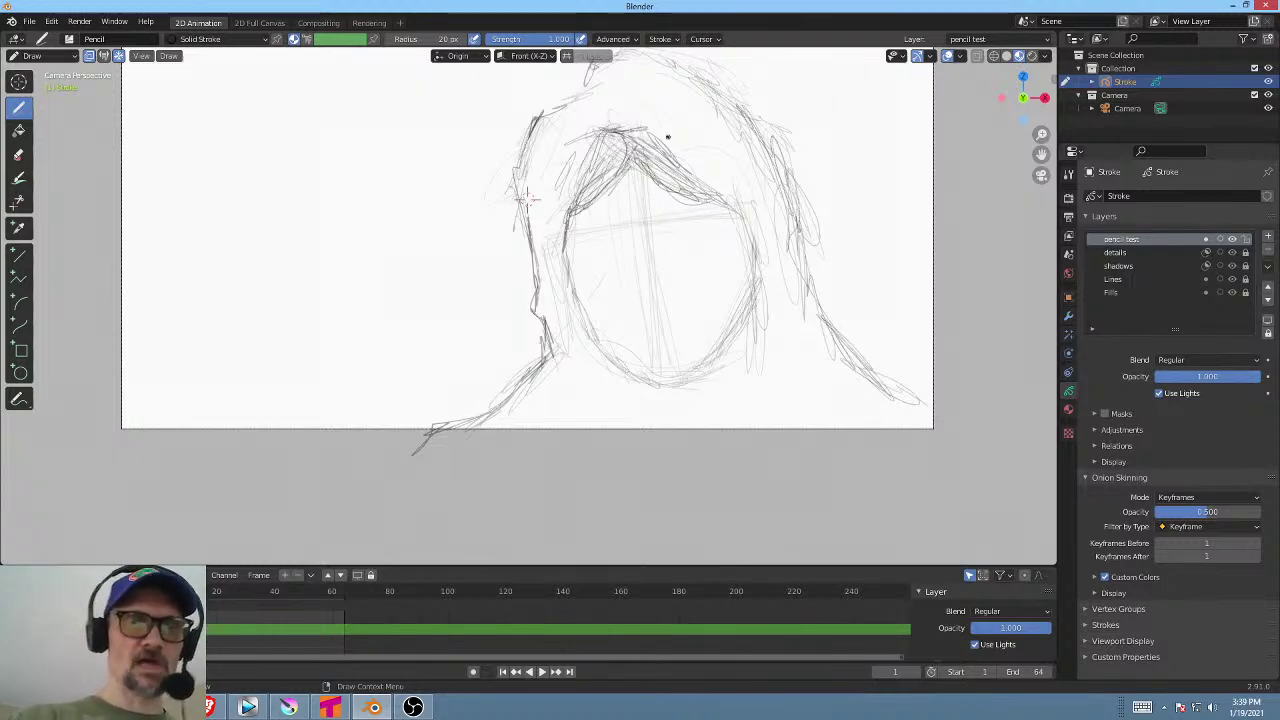
In Edit Mode, select all strokes of the head sketch, scale them to about 0.6, and move them toward the frame's upper middle.
mouse_move(703, 346)
shift+middle_down()
mouse_move(629, 486)
mouse_move(686, 463)
shift+middle_up()
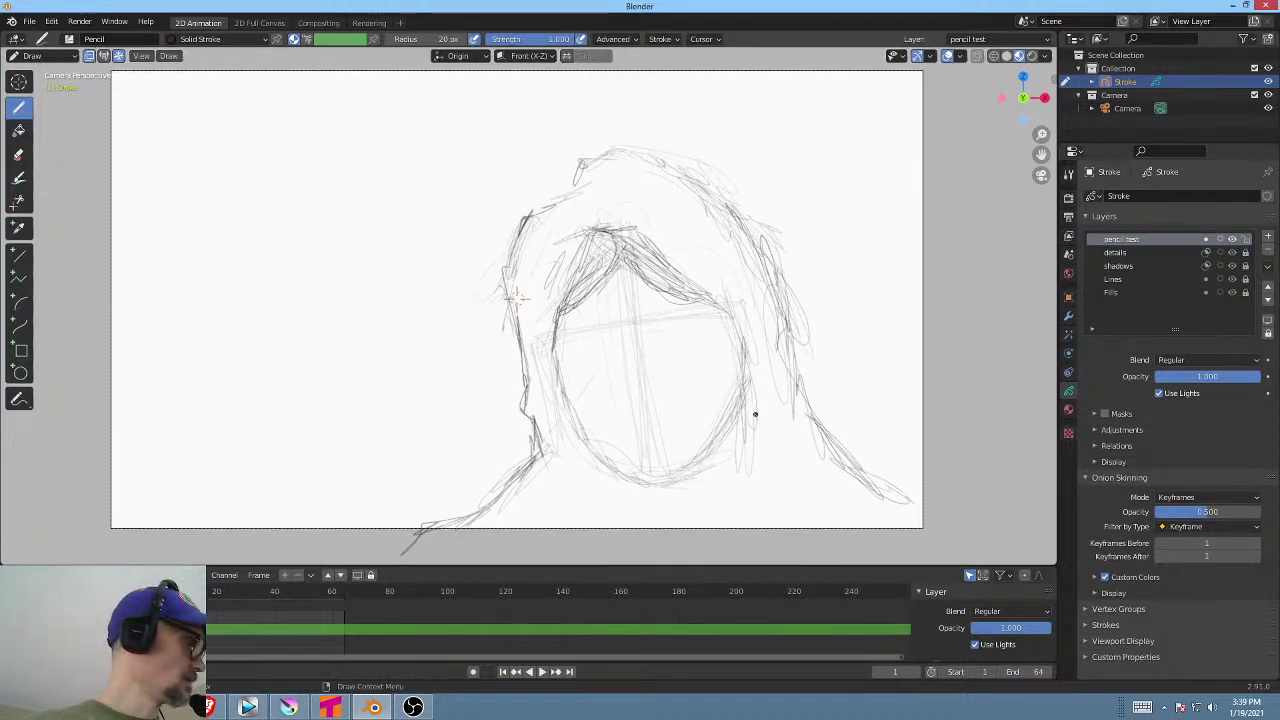
key(ctrl+Tab)
click(823, 286)
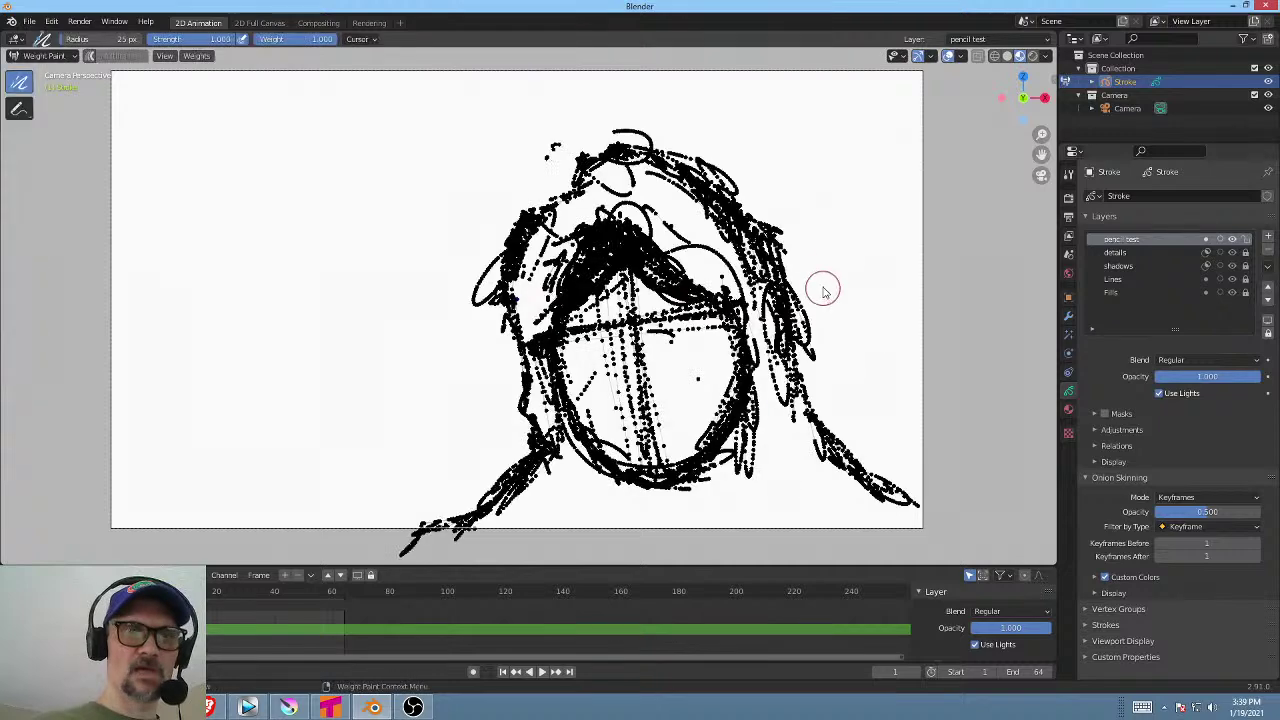
key(ctrl+Tab)
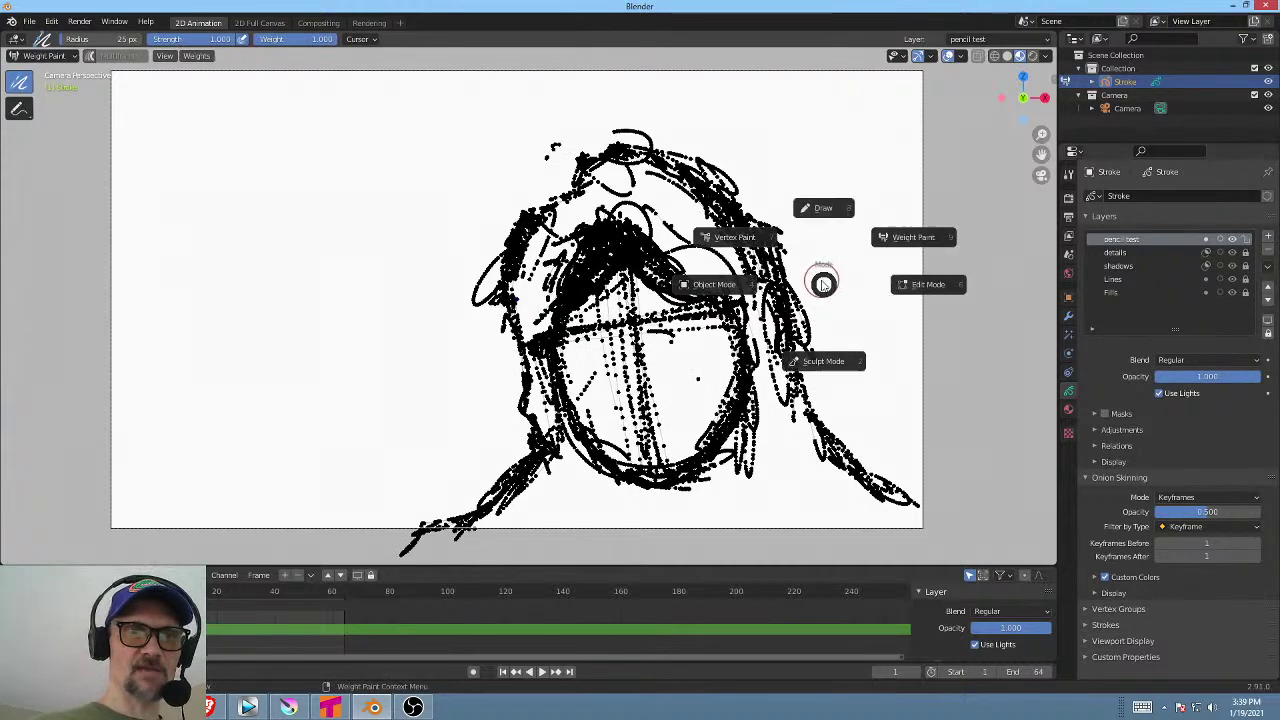
click(935, 287)
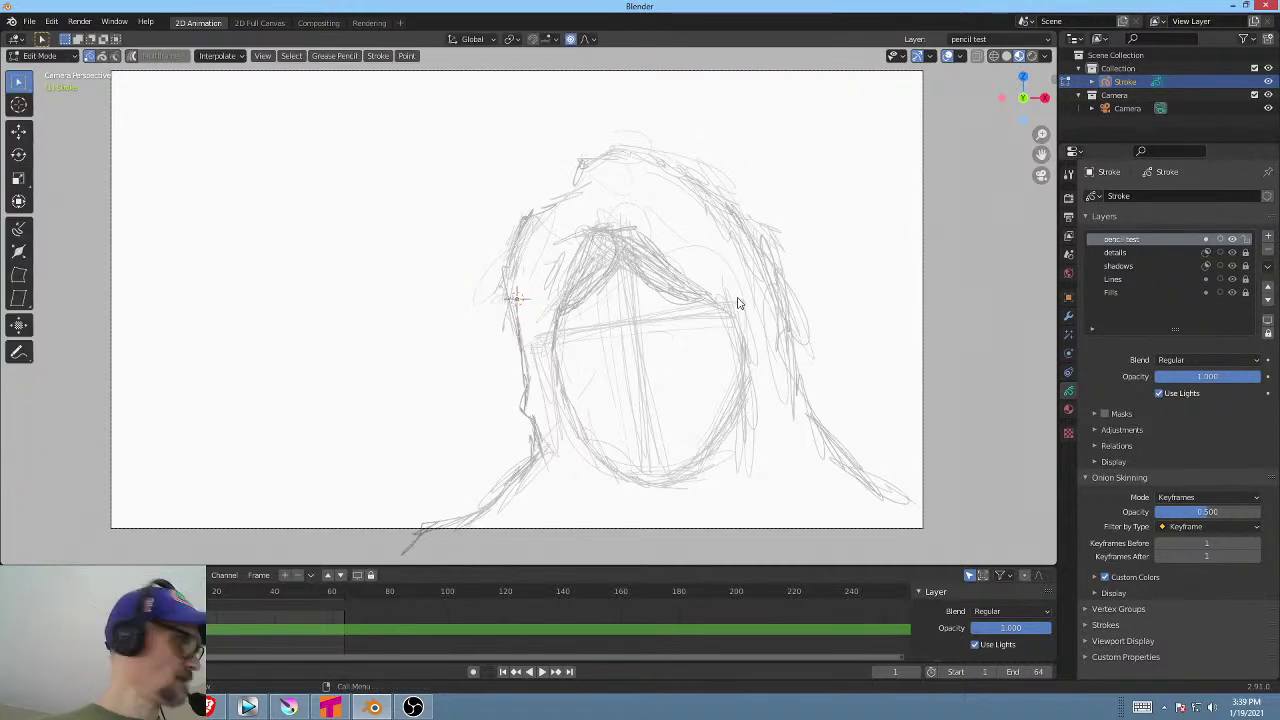
key(a)
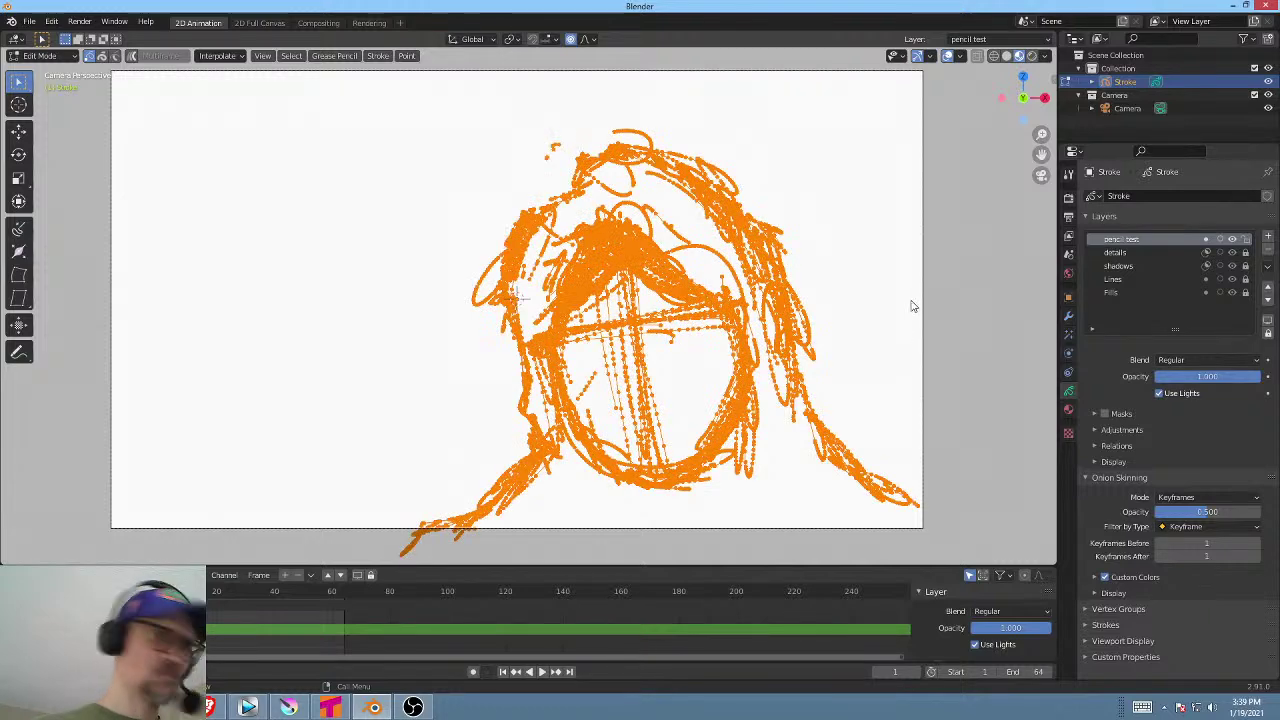
key(s)
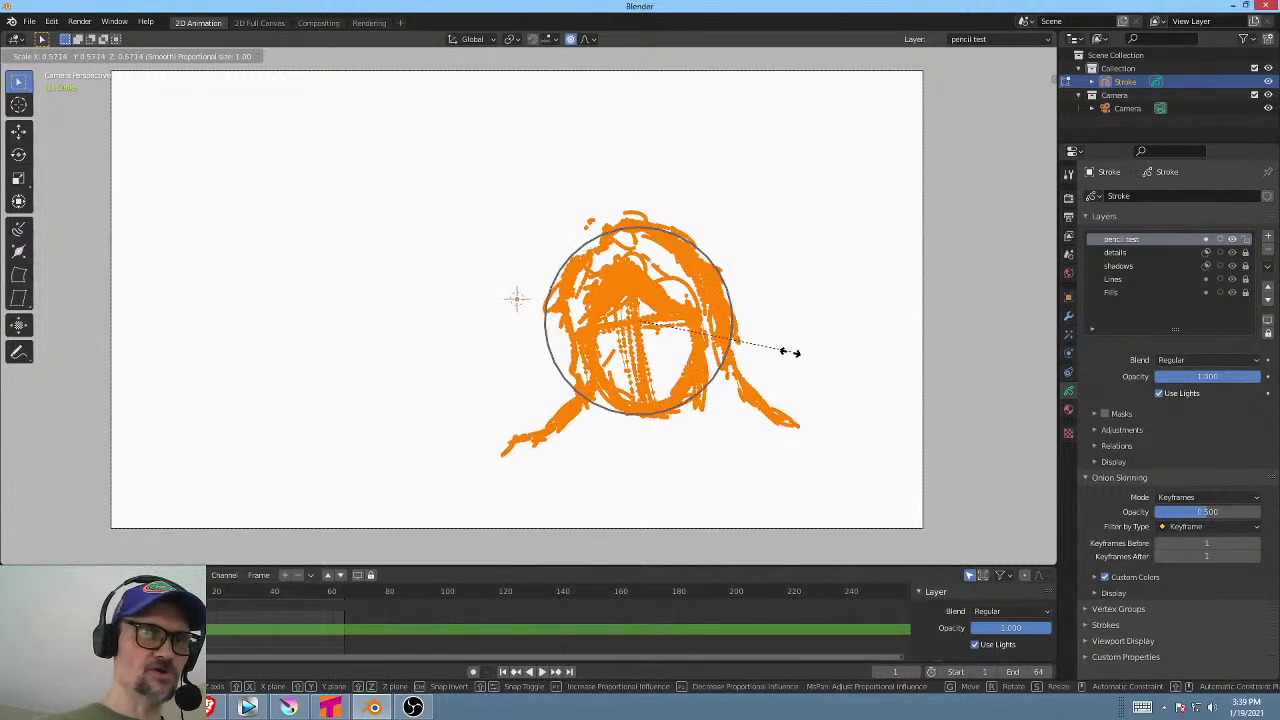
click(788, 357)
key(g)
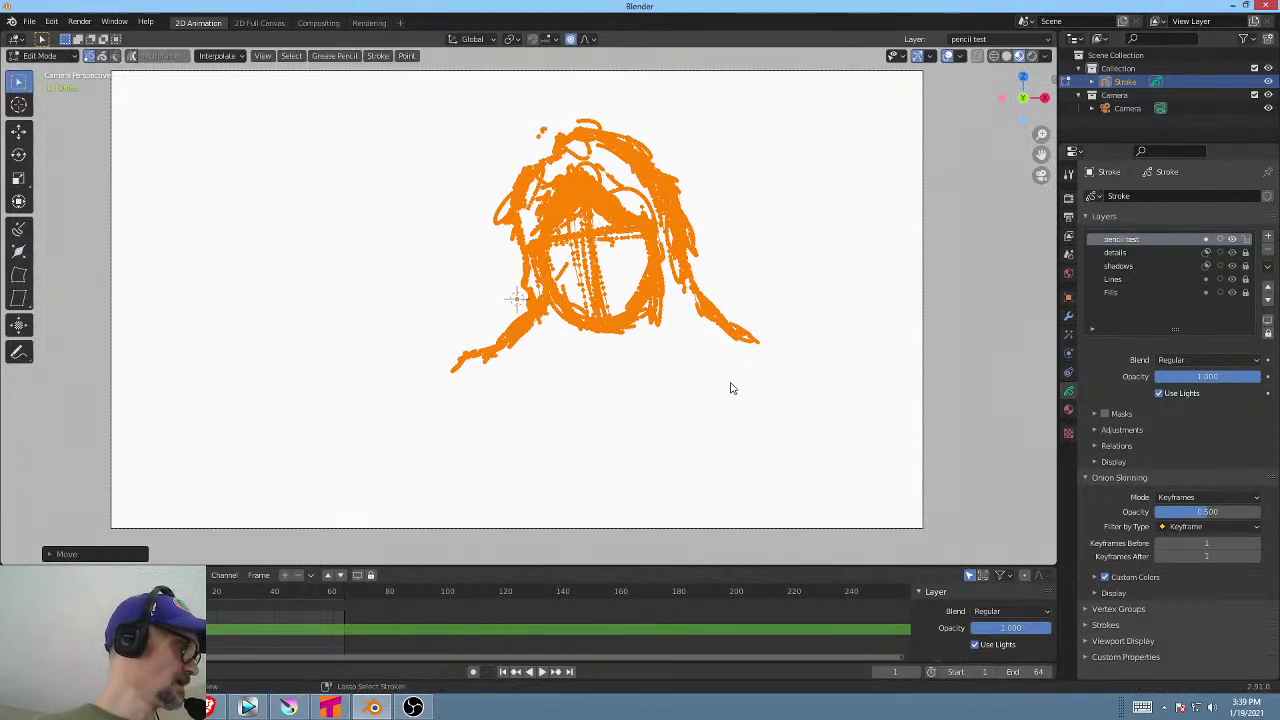
Return the Stroke object to Draw mode and center the camera frame for further sketching.
key(ctrl+Tab)
click(744, 309)
key(ctrl+Tab)
key(Escape)
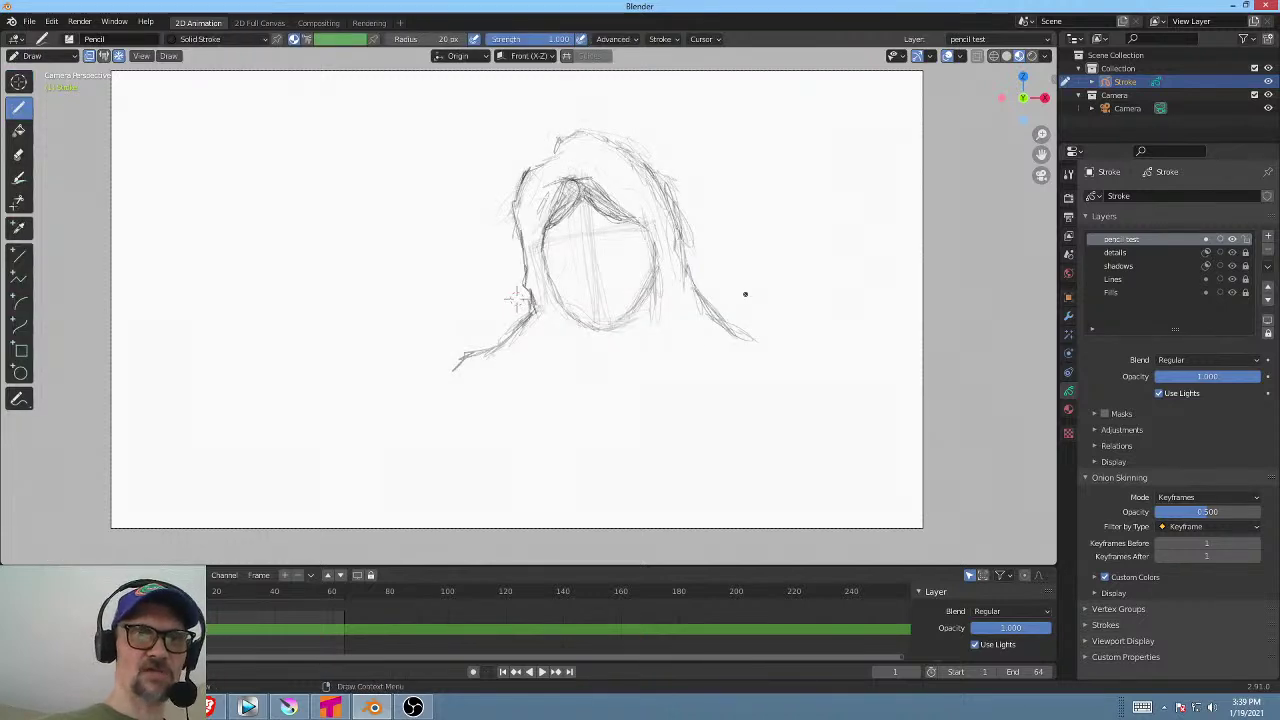
key(ctrl+Tab)
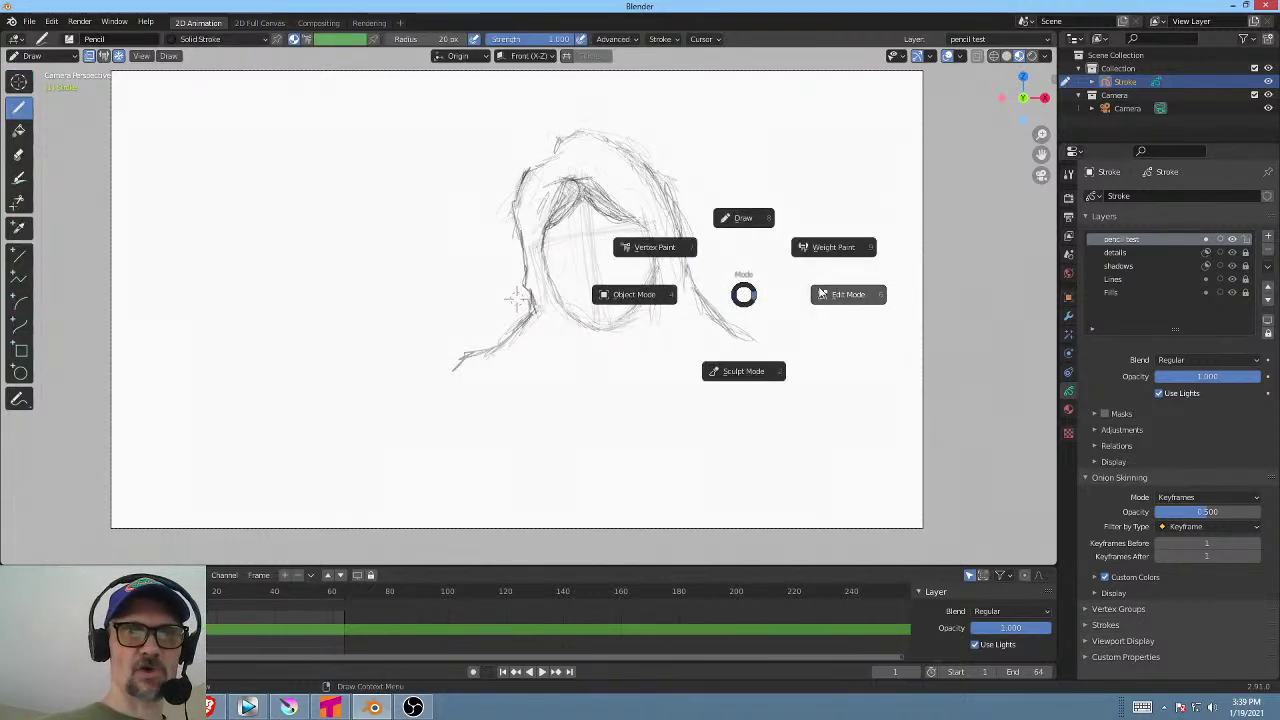
click(746, 216)
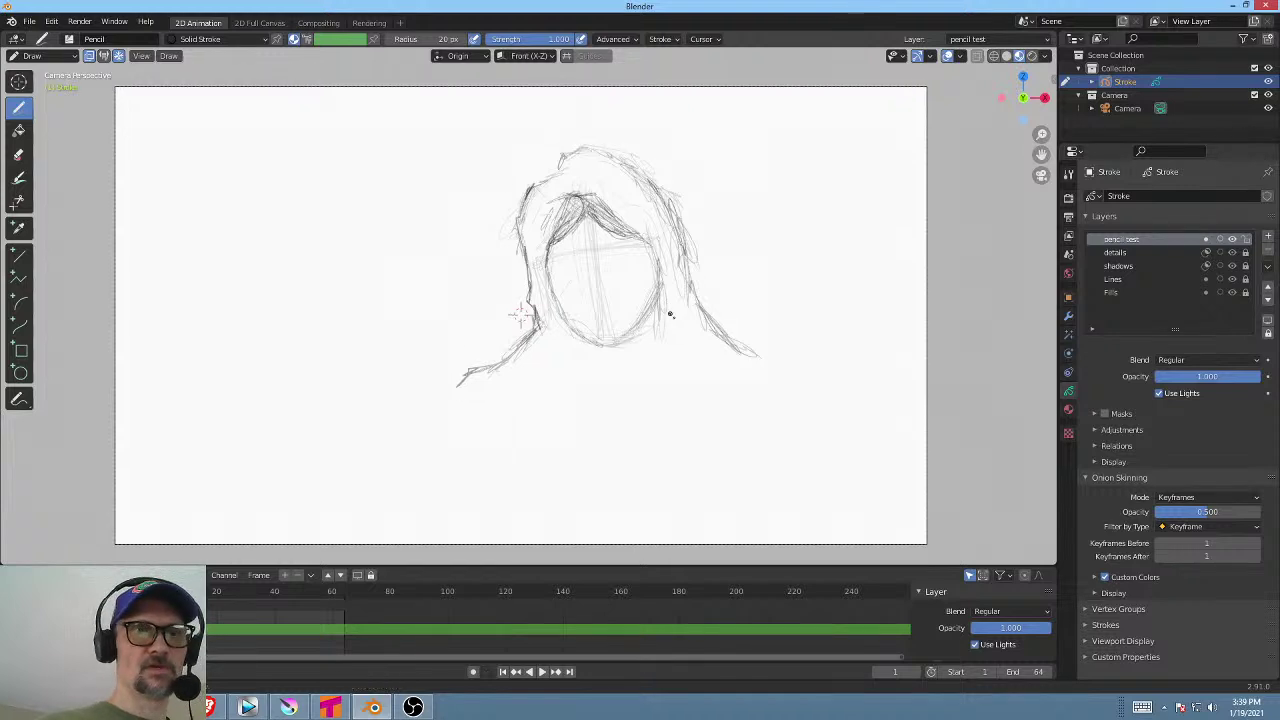
shift+middle_drag(670, 314, 680, 325)
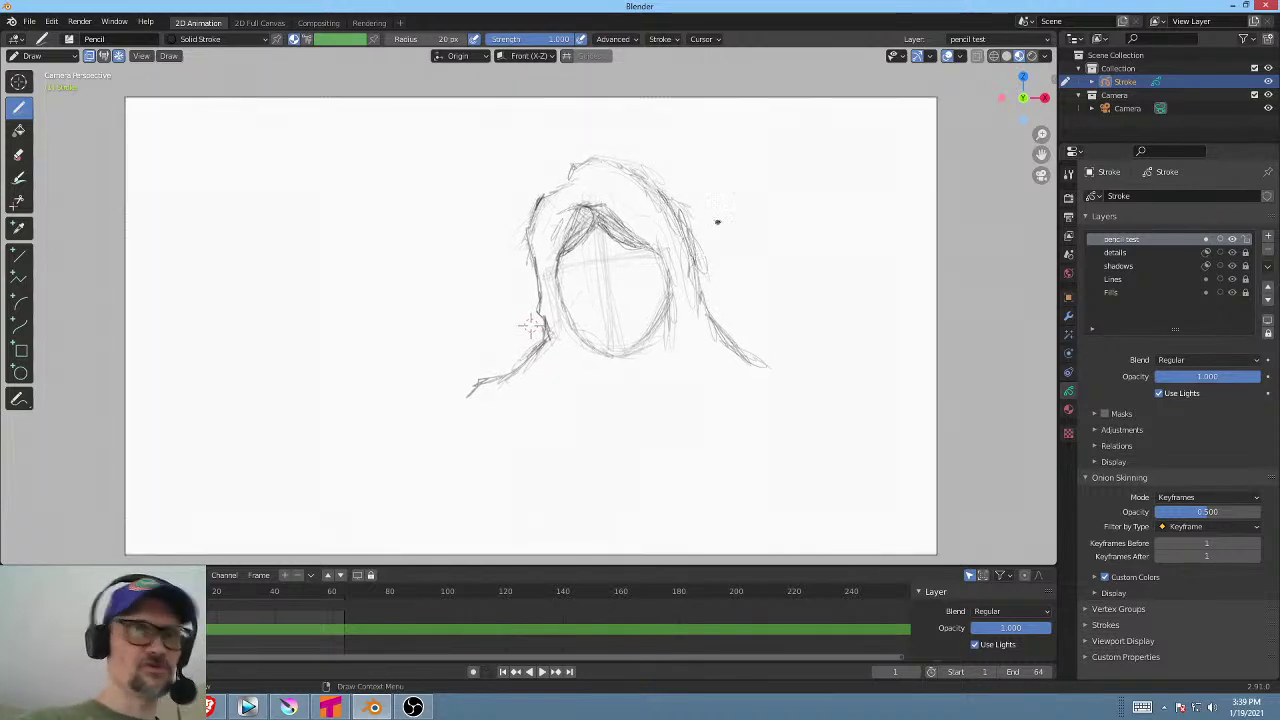
Switch the Stroke object to Sculpt Mode, choose the Grab brush, and pull the strokes at the top of the hair sideways.
key(ctrl+Tab)
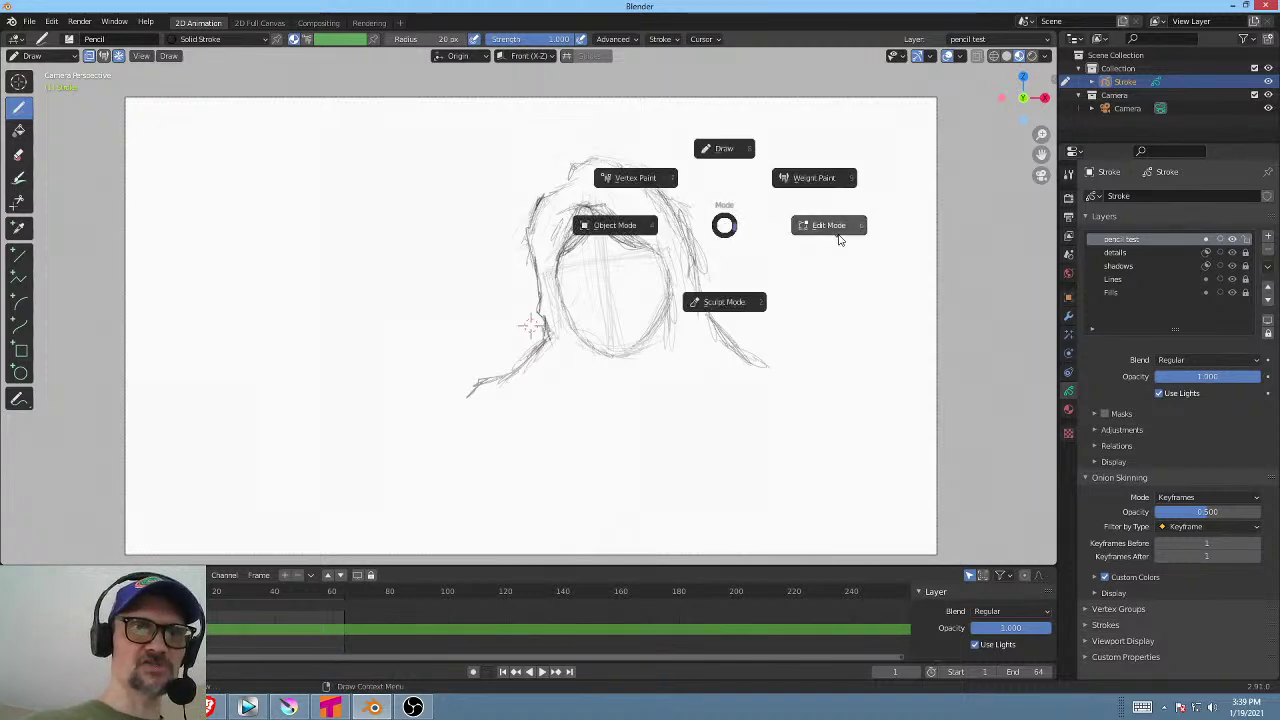
click(735, 303)
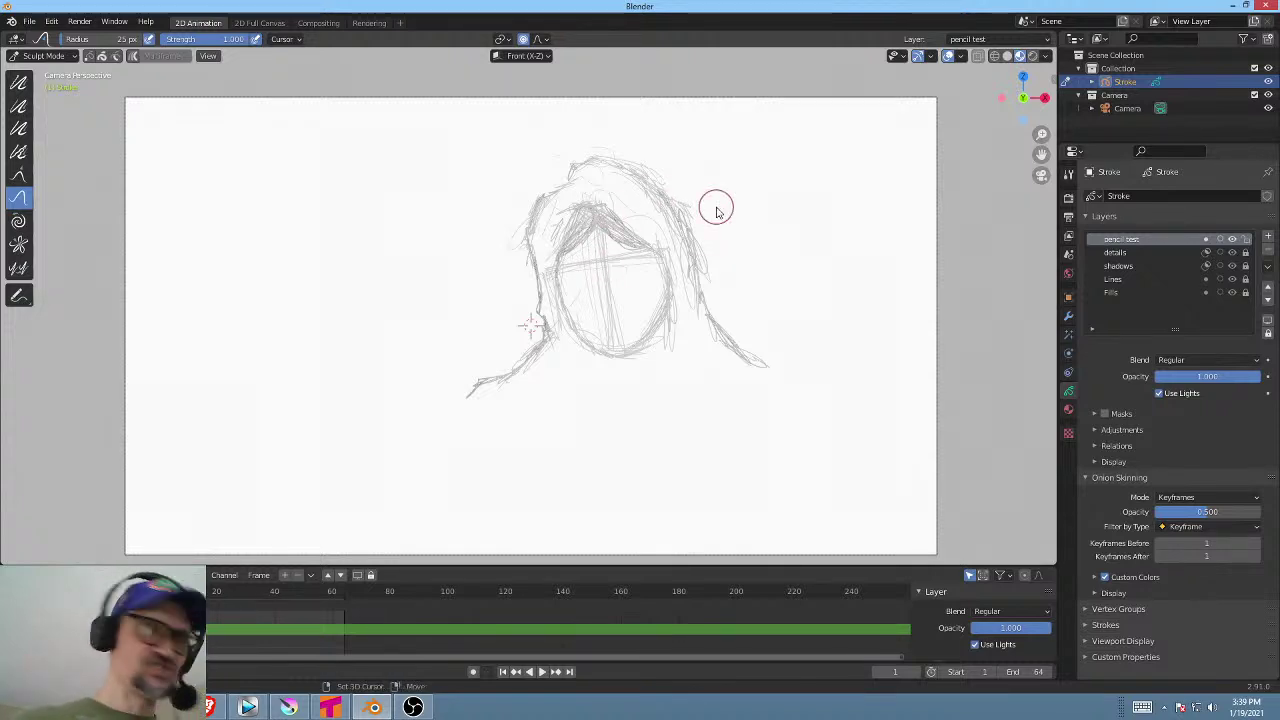
key(shift+space)
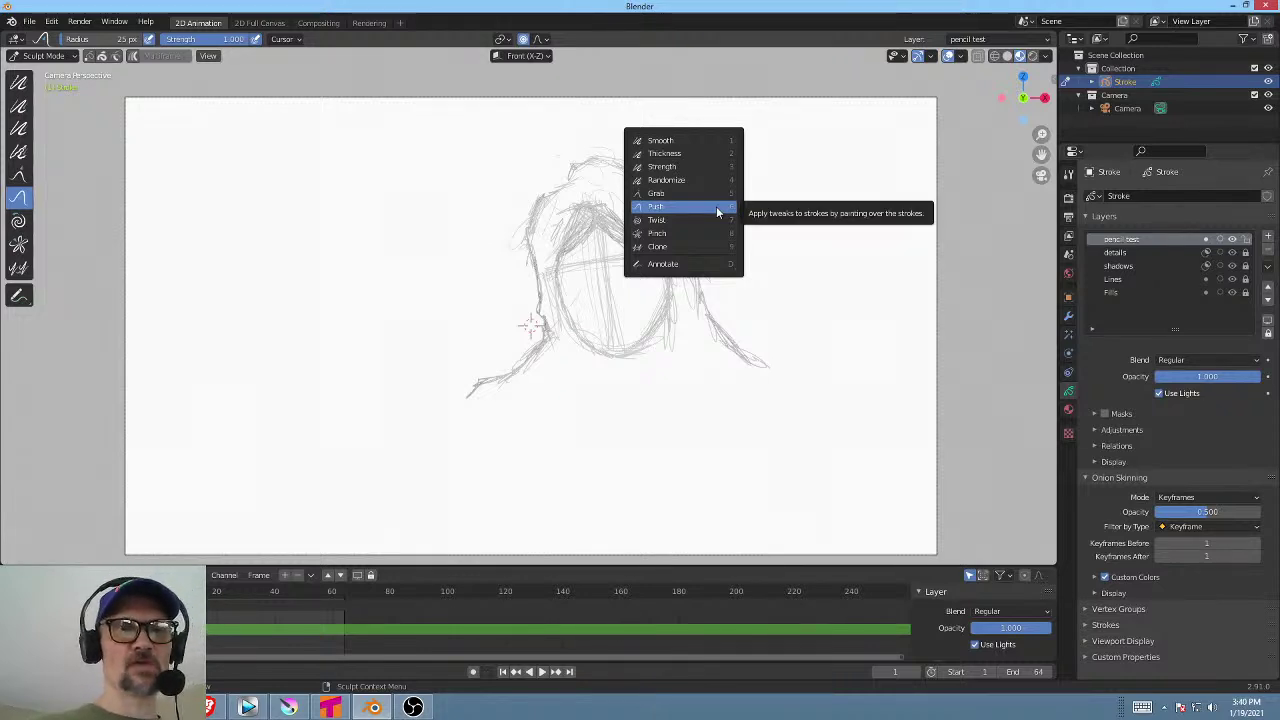
click(658, 193)
drag(577, 163, 619, 159)
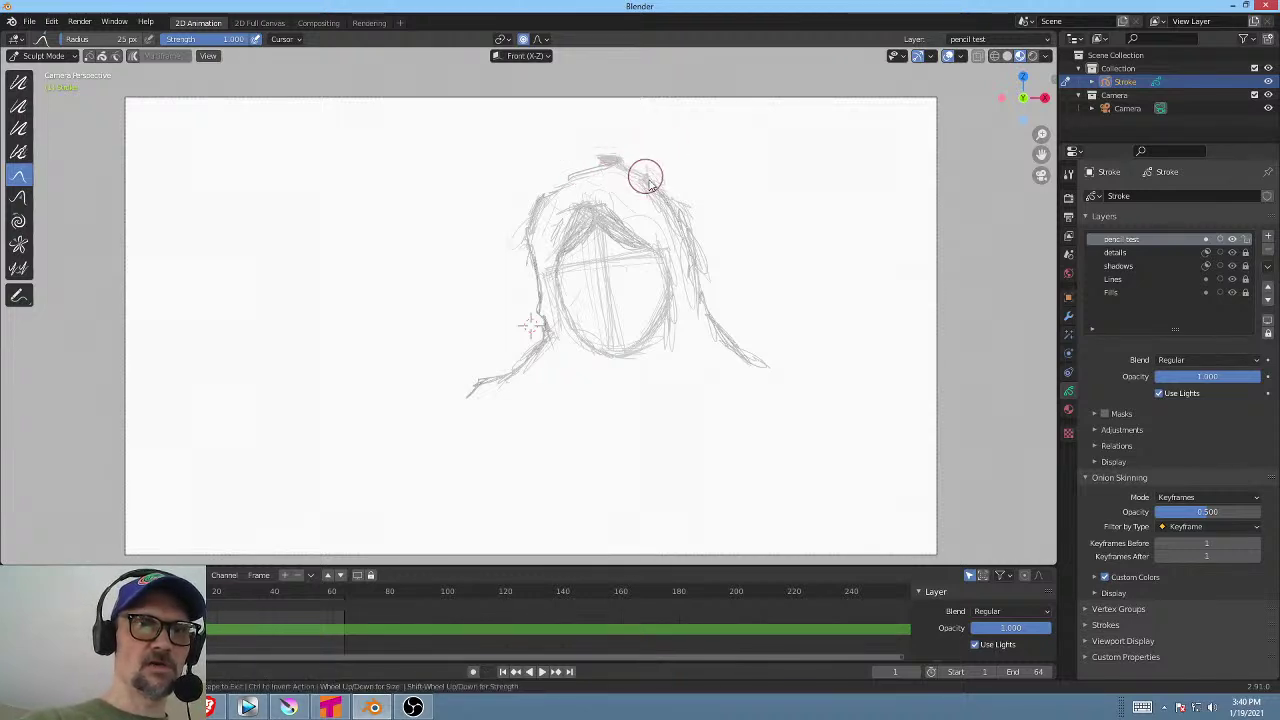
Enlarge the Grab brush to a 68 px radius and reshape the hair outline and both shoulder lines.
key(f)
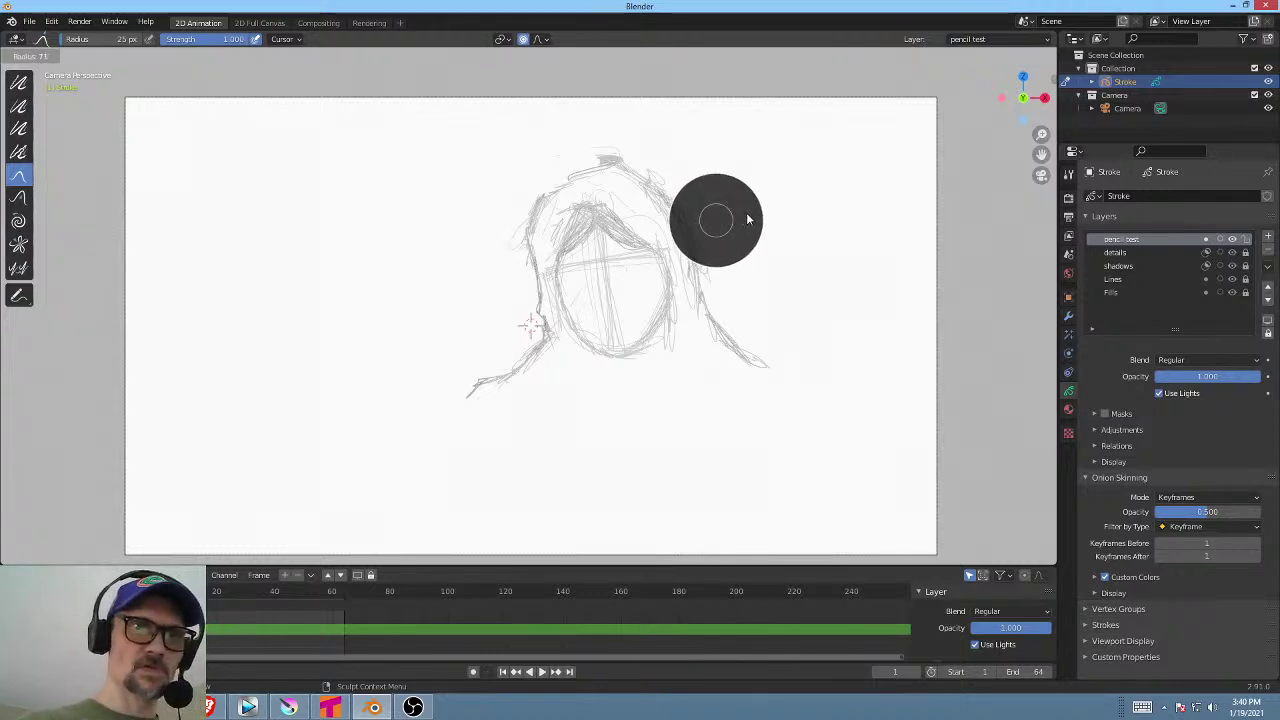
click(743, 208)
drag(675, 199, 680, 187)
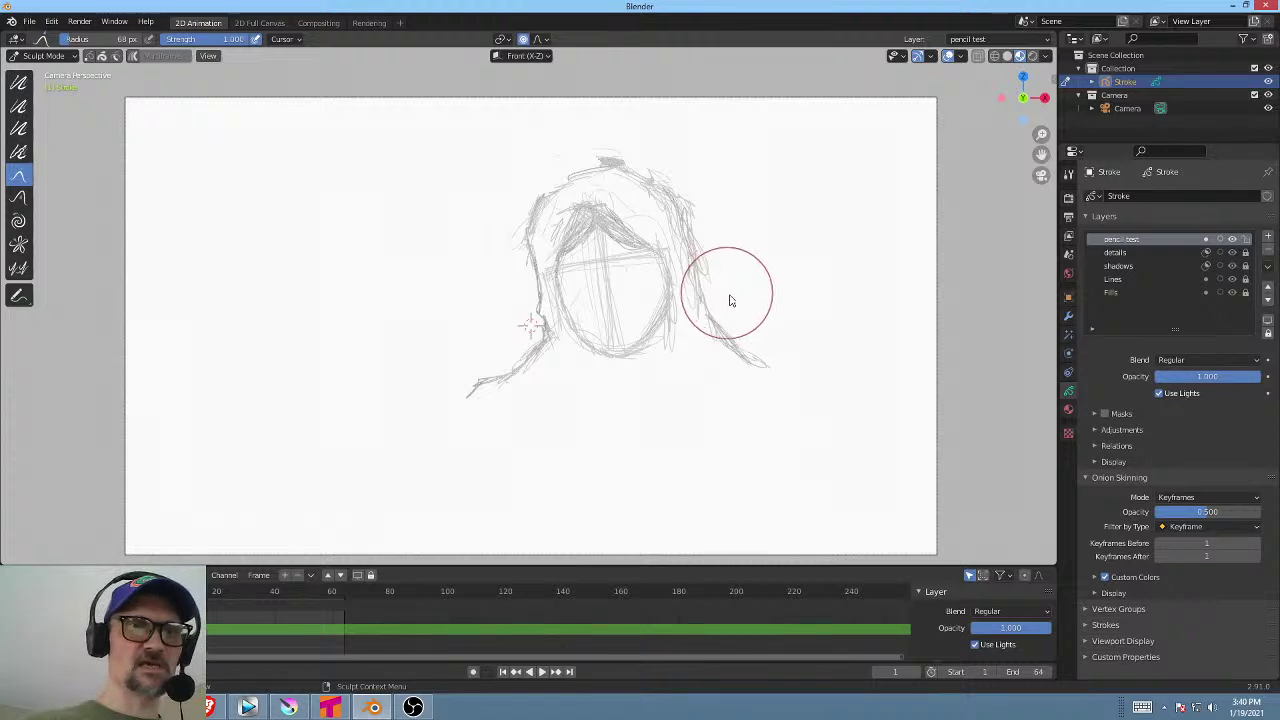
drag(738, 344, 797, 377)
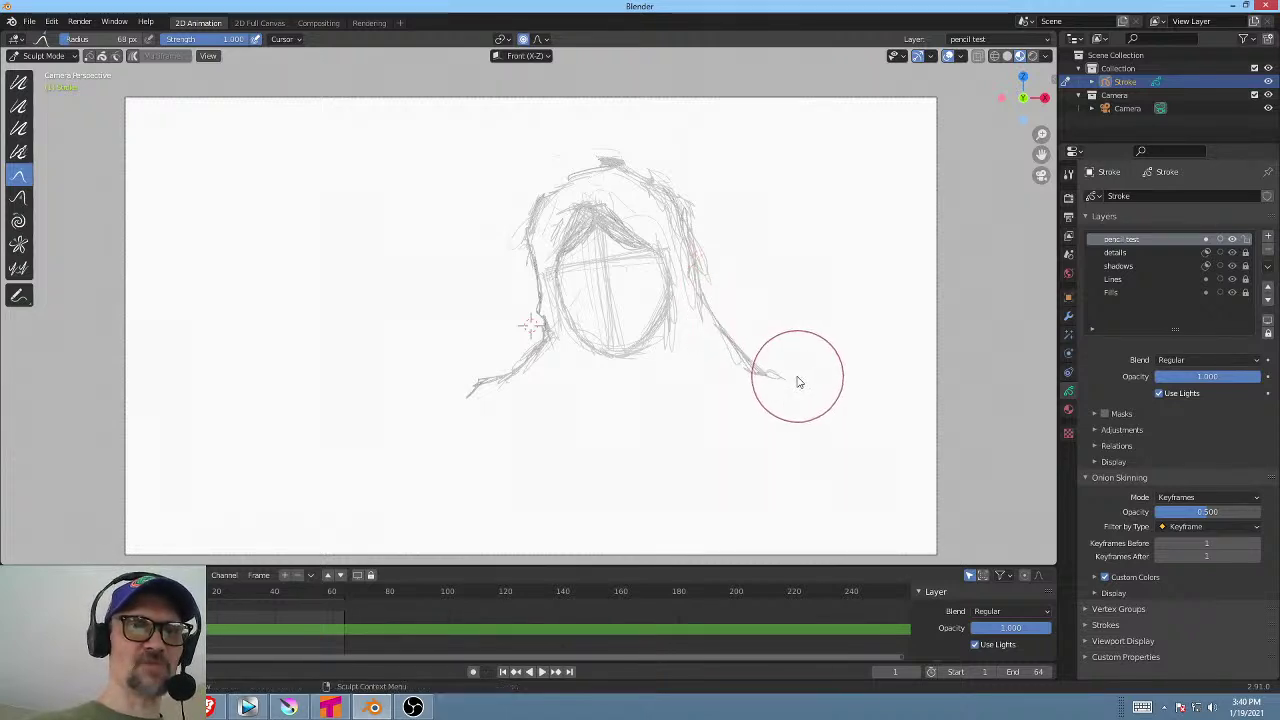
drag(483, 393, 481, 399)
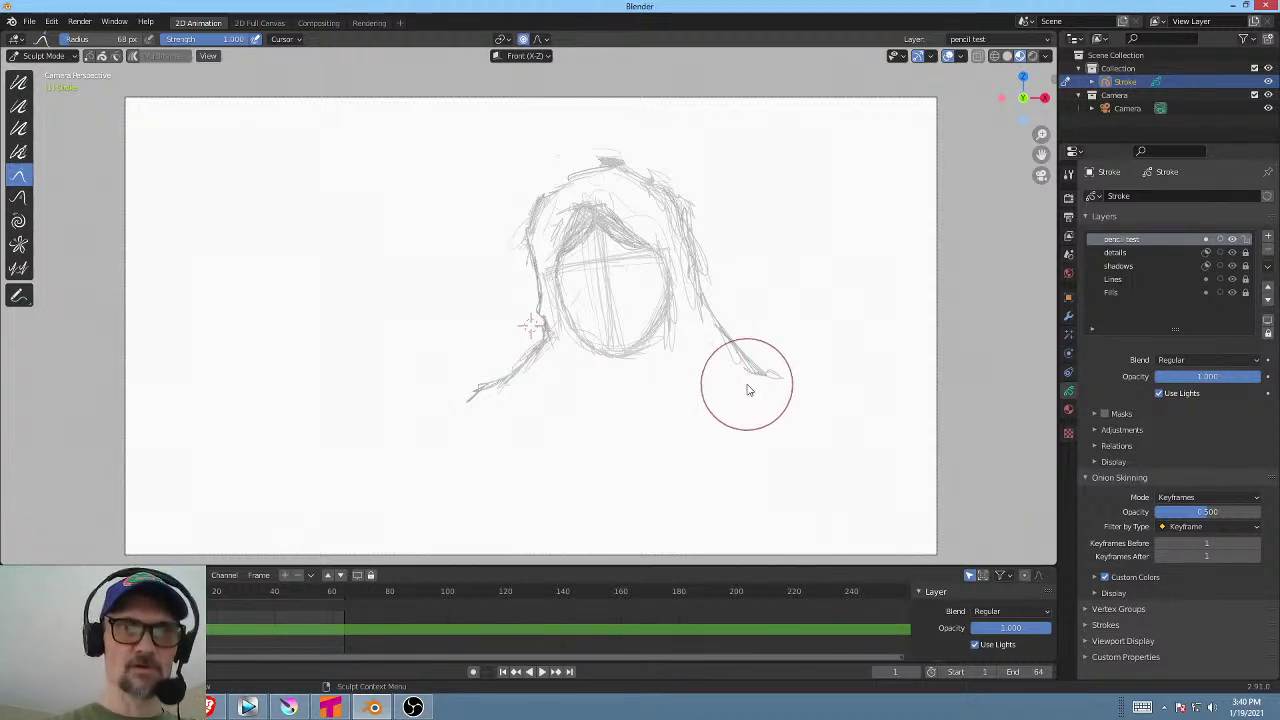
mouse_move(747, 386)
mouse_down()
mouse_move(786, 374)
mouse_move(775, 378)
mouse_up()
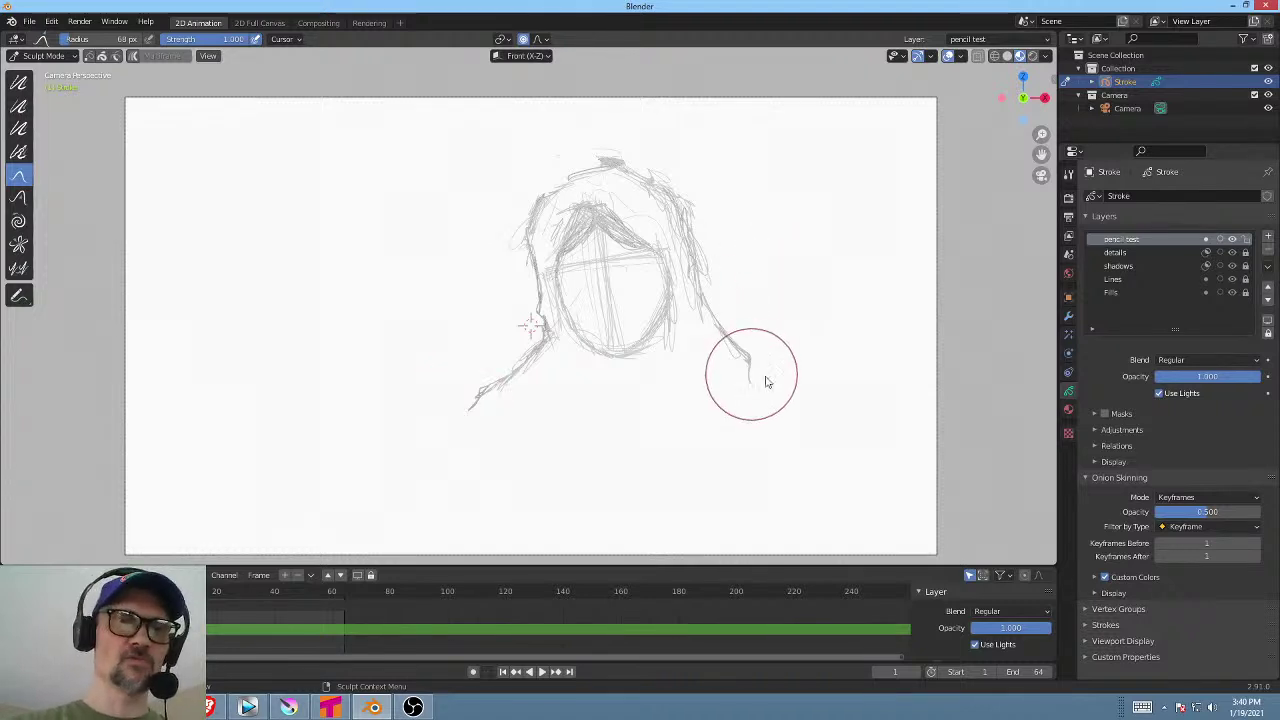
drag(753, 377, 803, 389)
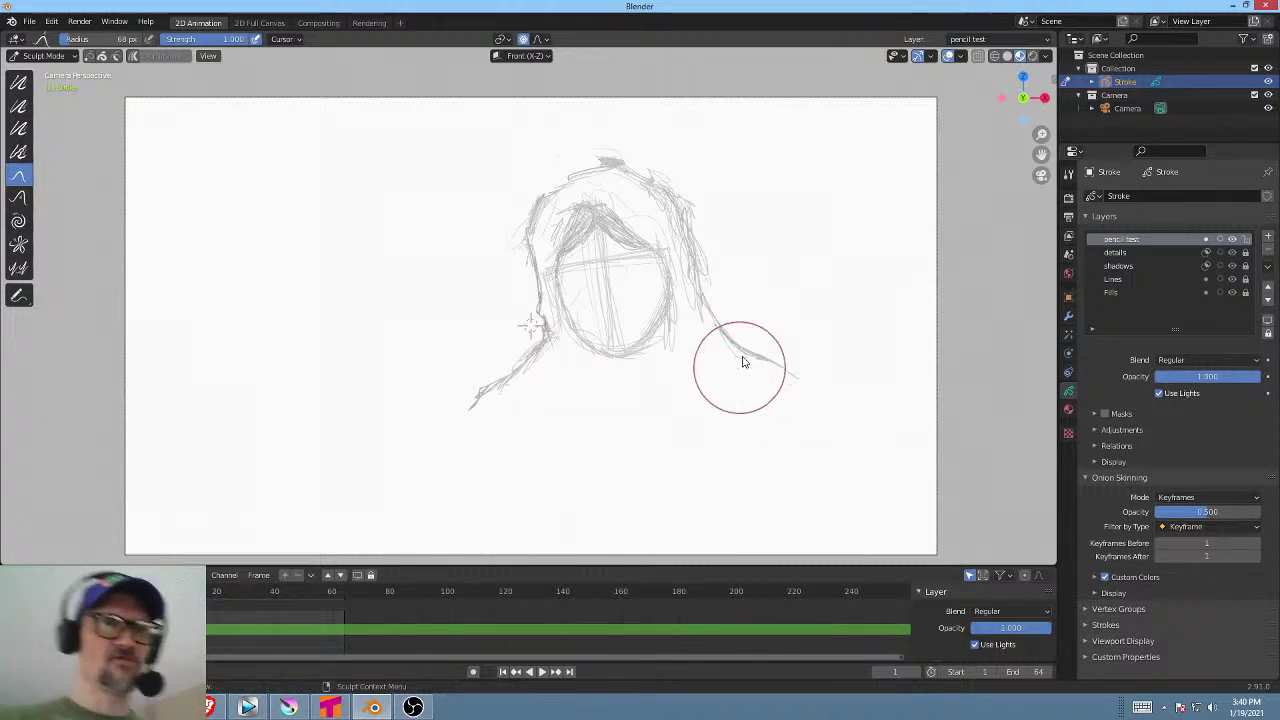
mouse_move(602, 149)
mouse_down()
mouse_move(525, 188)
mouse_move(531, 197)
mouse_up()
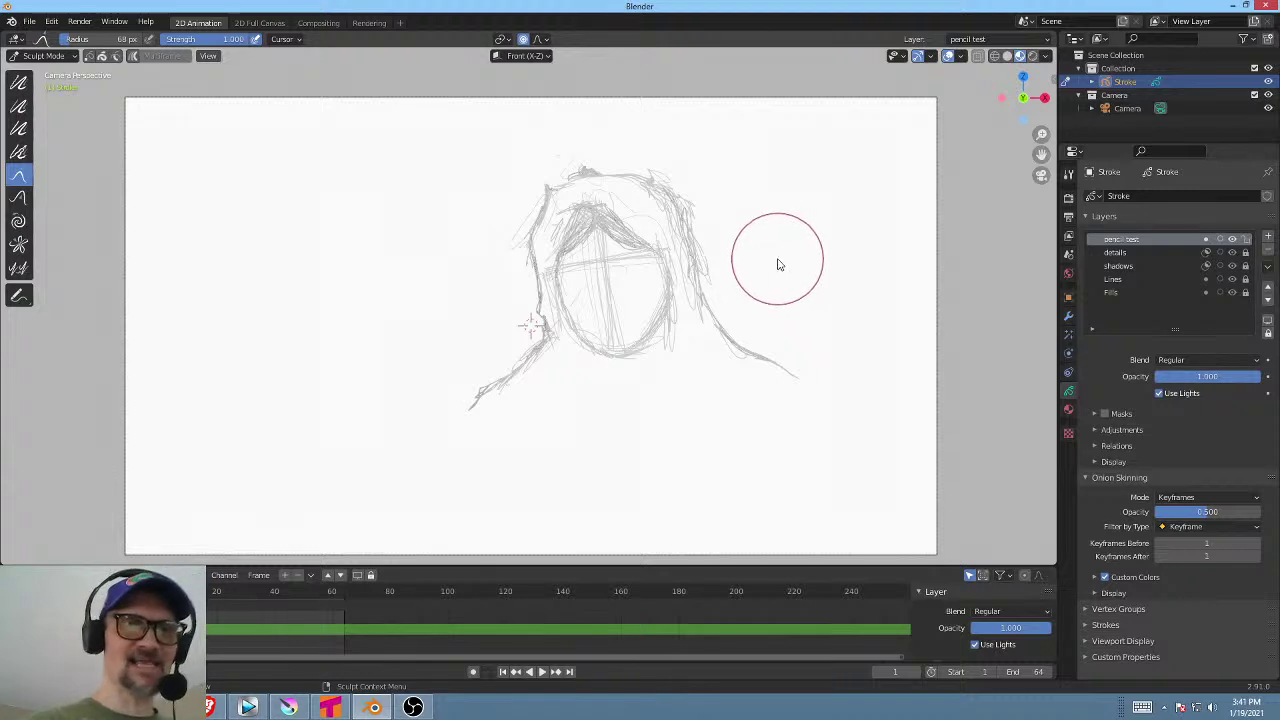
In Edit Mode, clear the selection and lasso-select only the stroke points at the upper right curve of the hair.
key(ctrl+Tab)
click(875, 262)
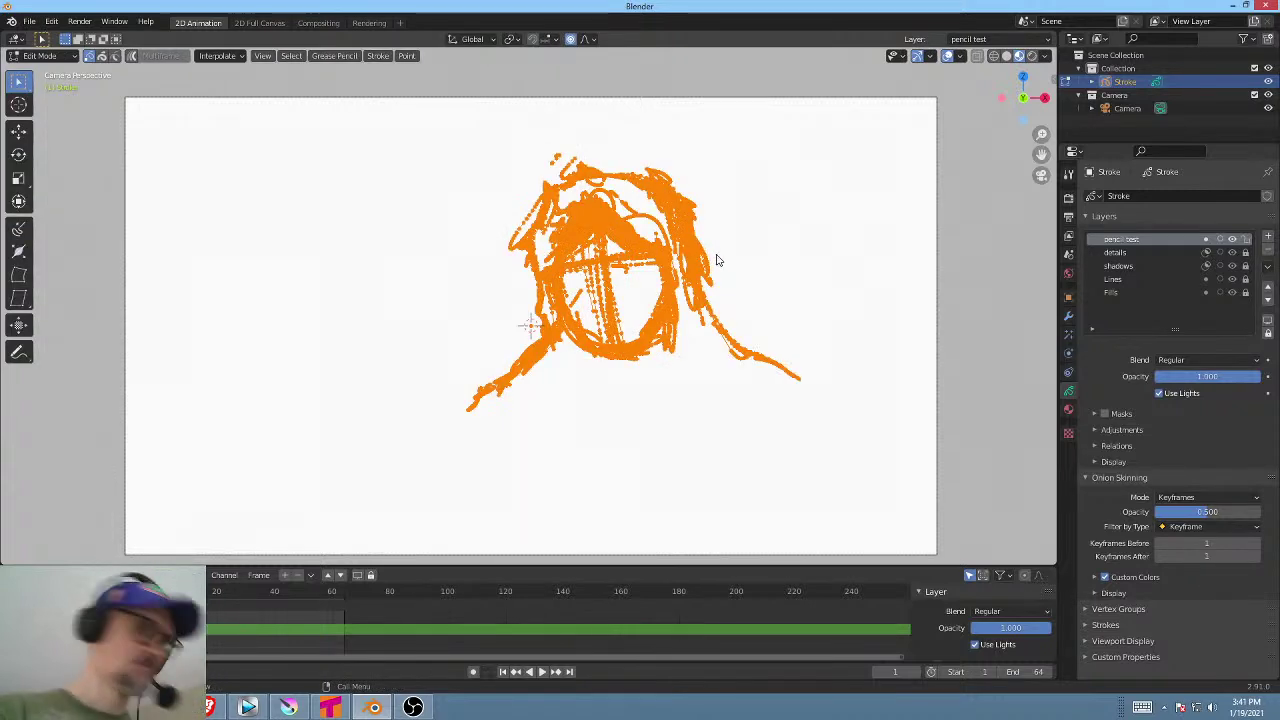
key(alt+a)
scroll(705, 260, up, 5)
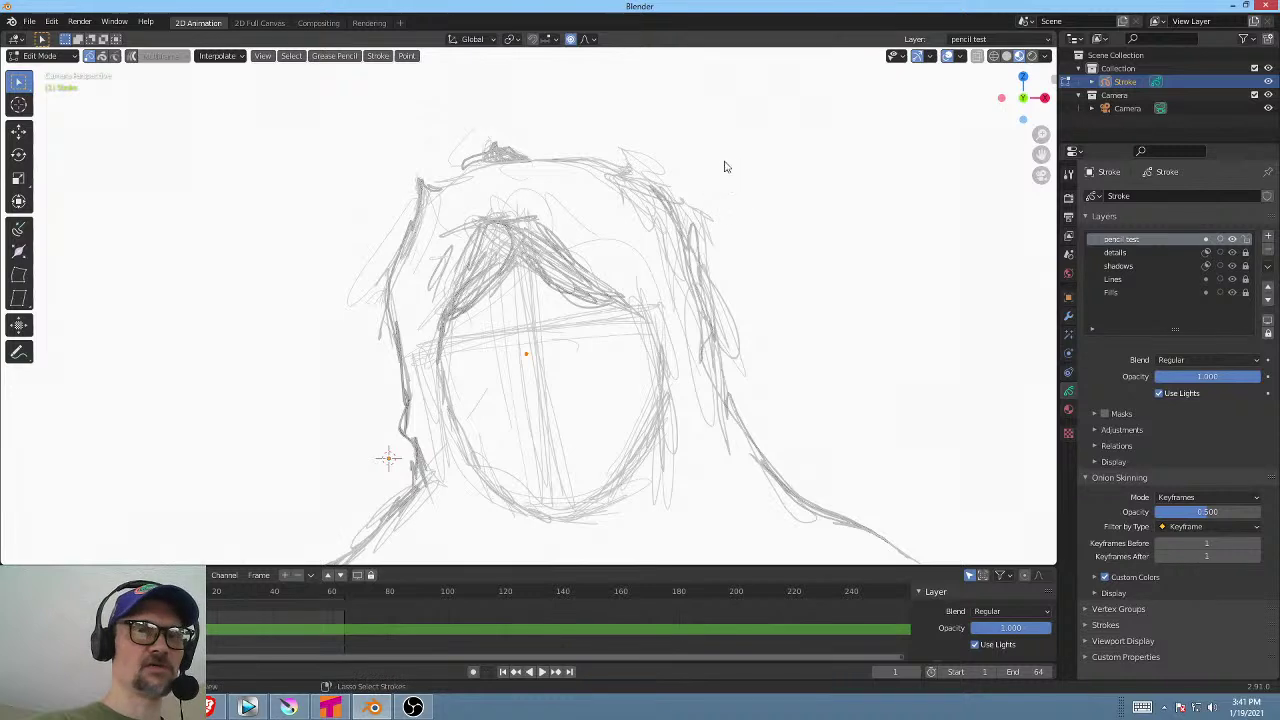
mouse_move(703, 158)
ctrl+right_down()
mouse_move(656, 233)
mouse_move(673, 272)
mouse_move(725, 257)
ctrl+right_up()
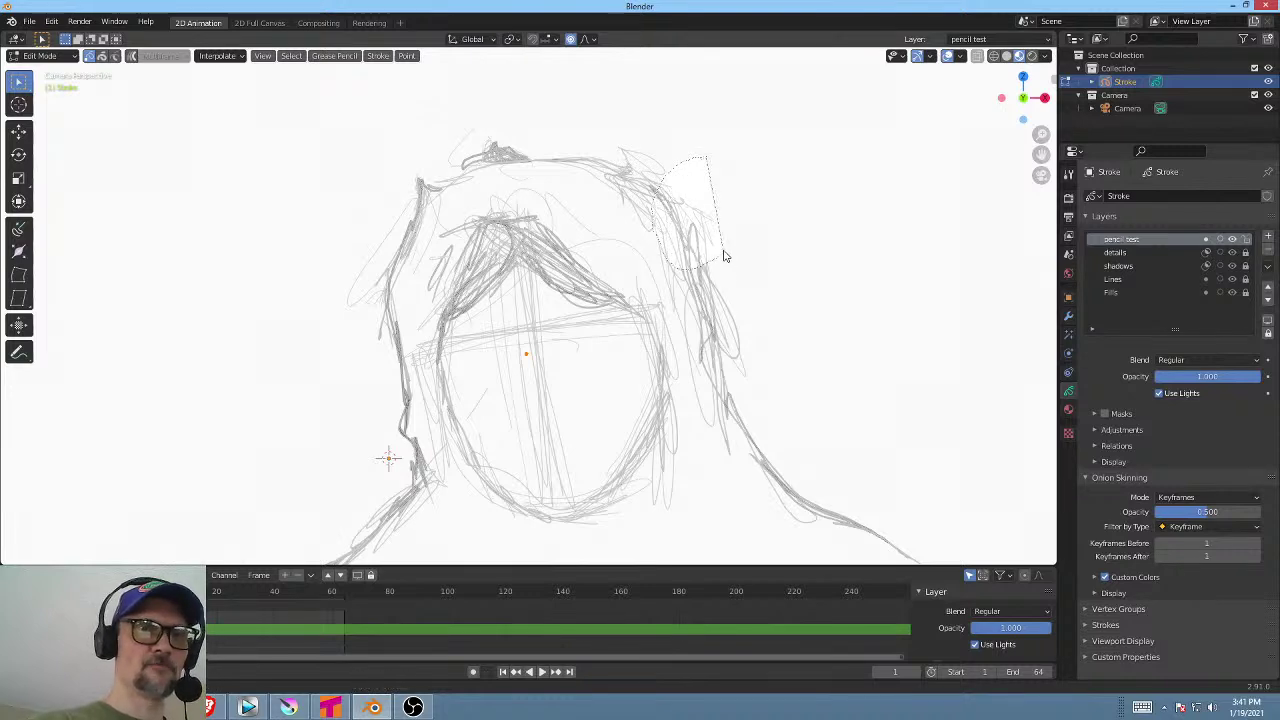
ctrl+right_drag(757, 184, 770, 212)
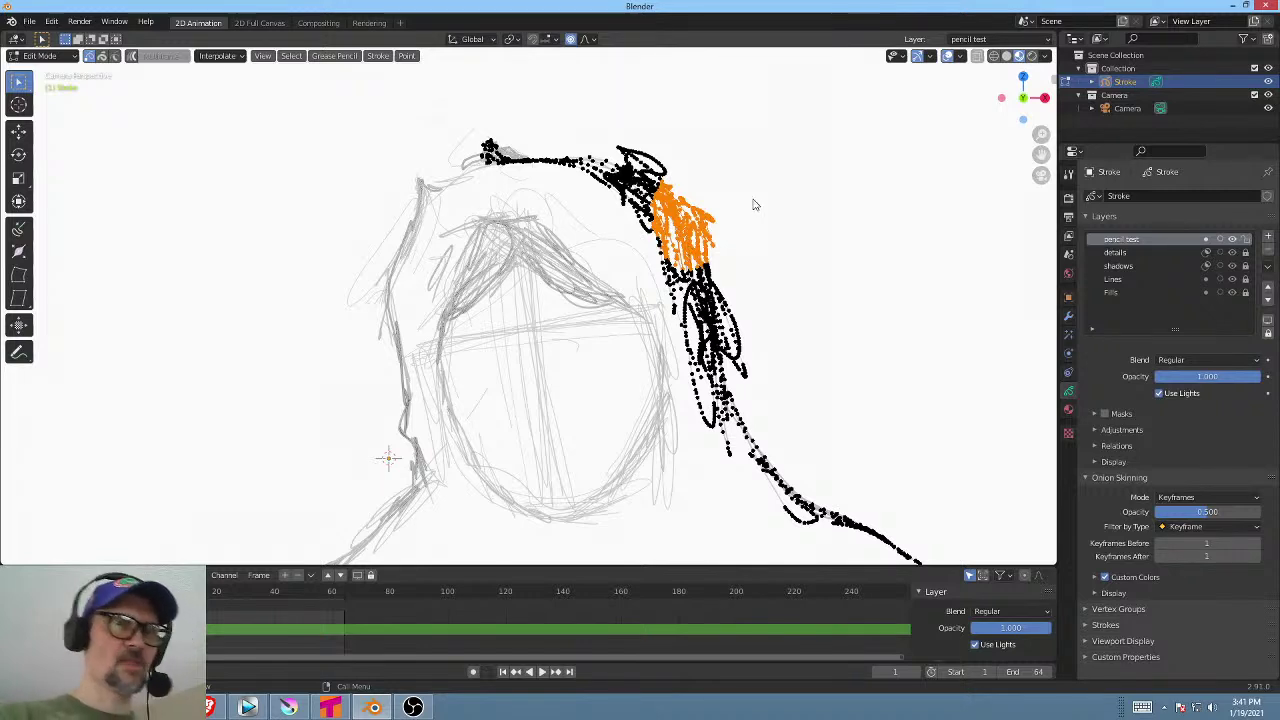
mouse_move(717, 171)
ctrl+right_down()
mouse_move(665, 192)
mouse_move(705, 285)
ctrl+right_up()
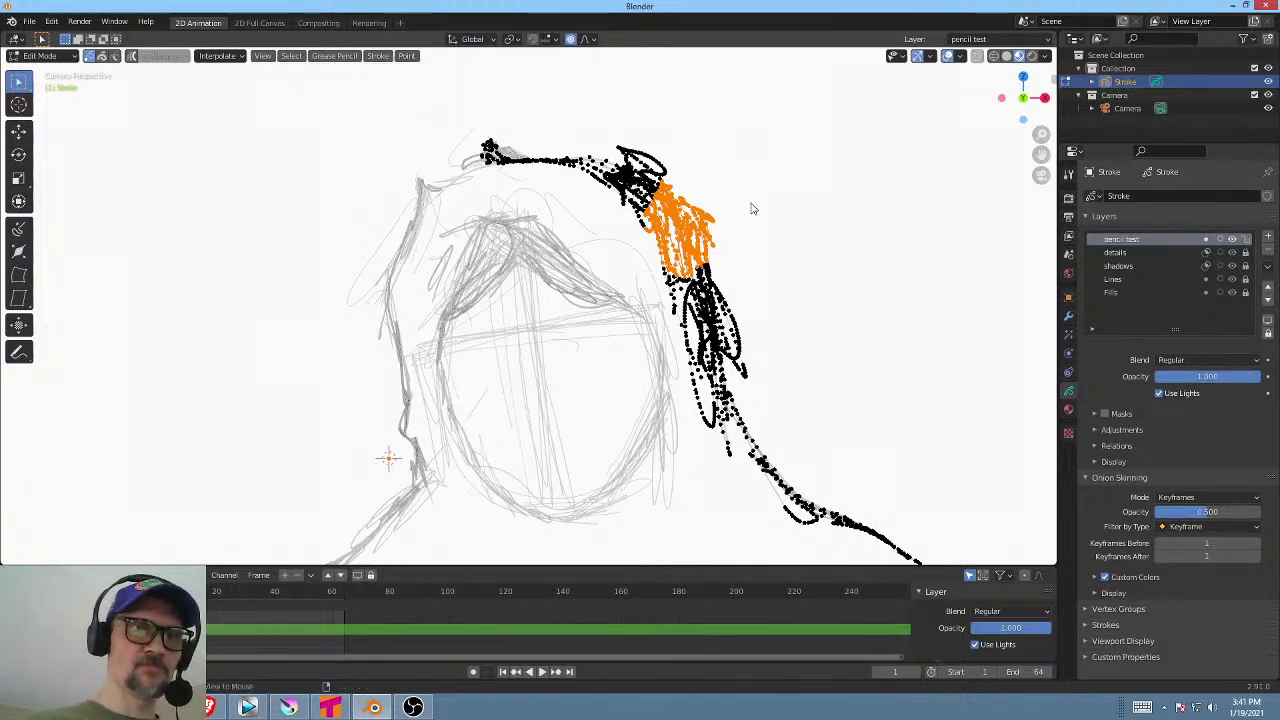
key(alt+a)
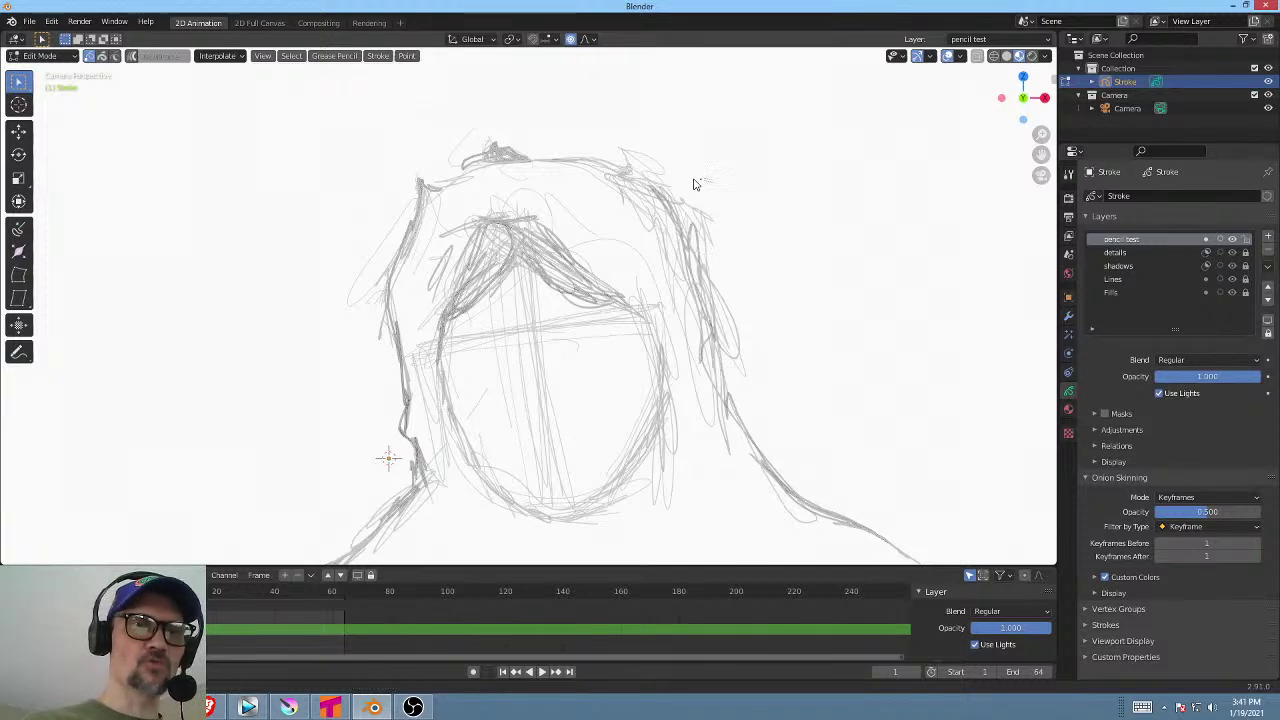
mouse_move(695, 184)
mouse_down()
mouse_move(655, 222)
mouse_move(700, 255)
mouse_move(720, 188)
mouse_up()
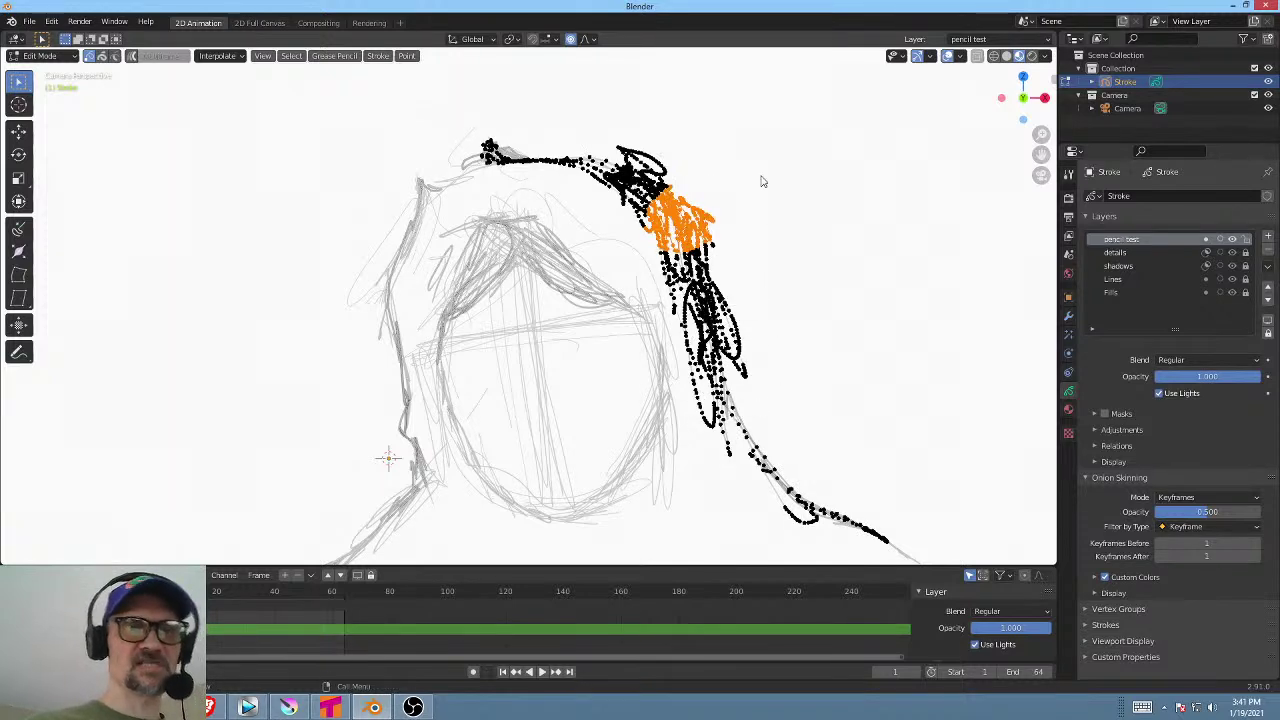
Try moving the selected hair points with proportional editing on.
key(g)
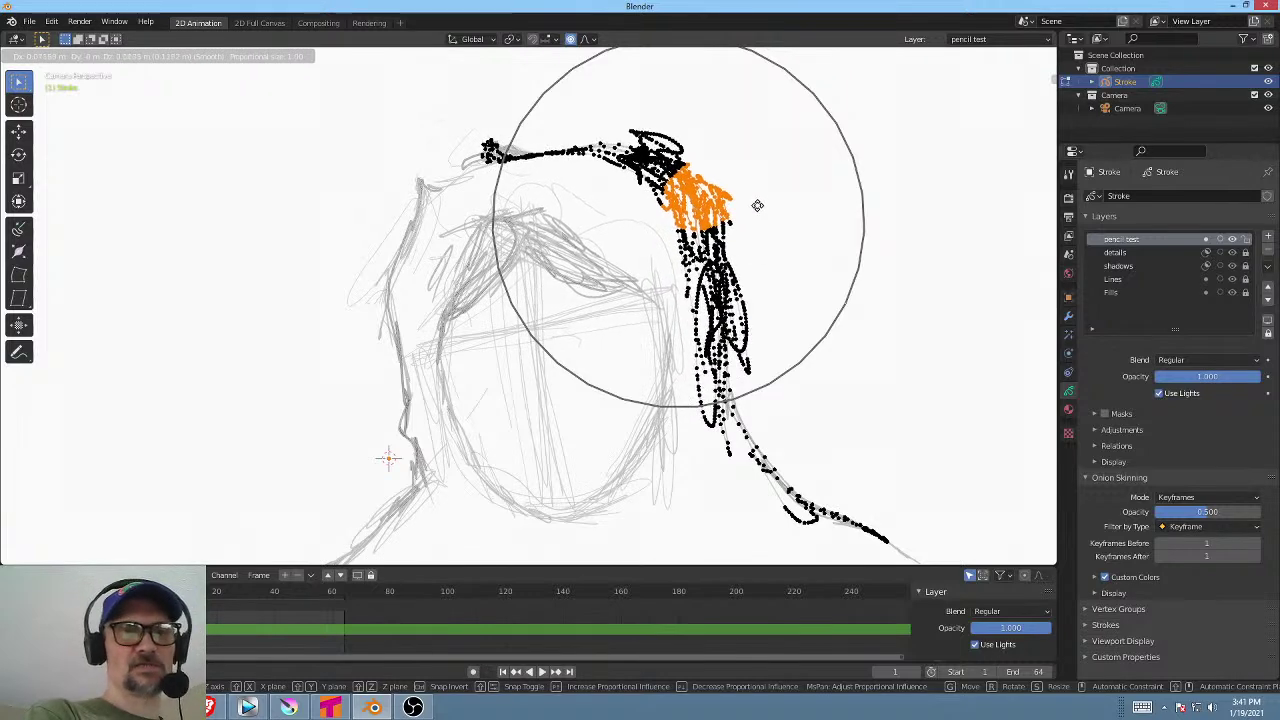
click(749, 216)
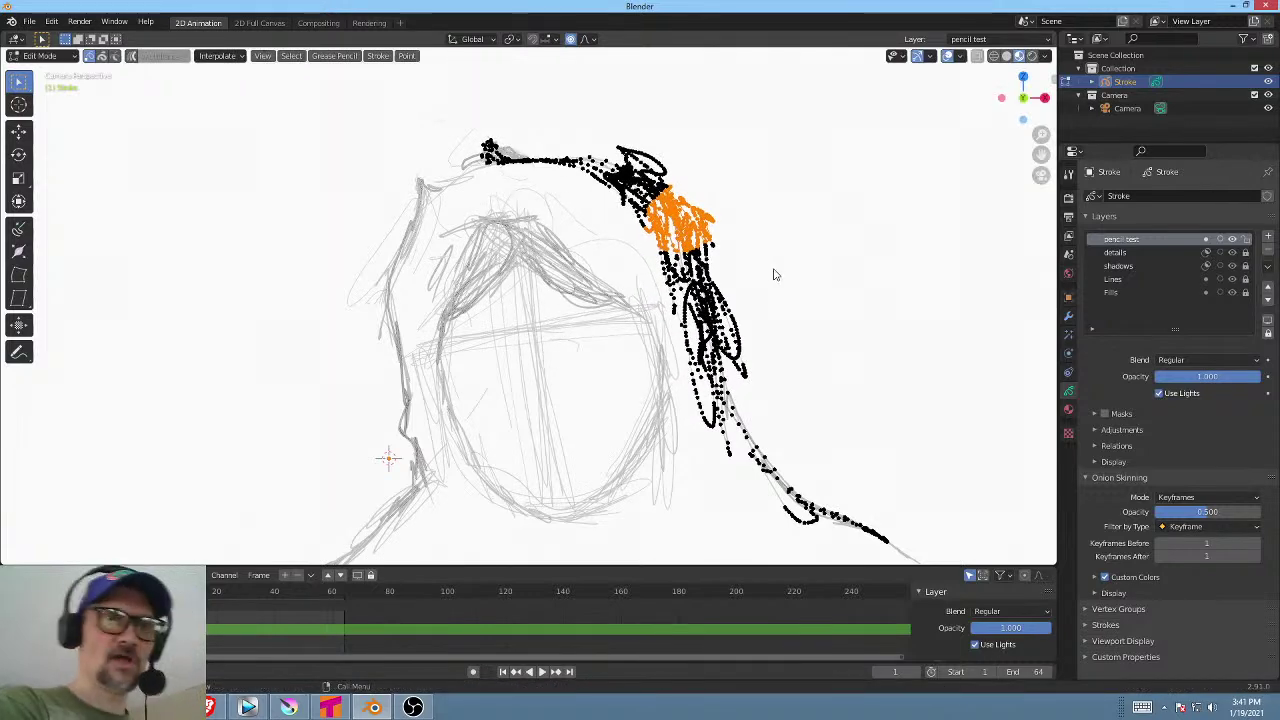
key(g)
right_click(789, 217)
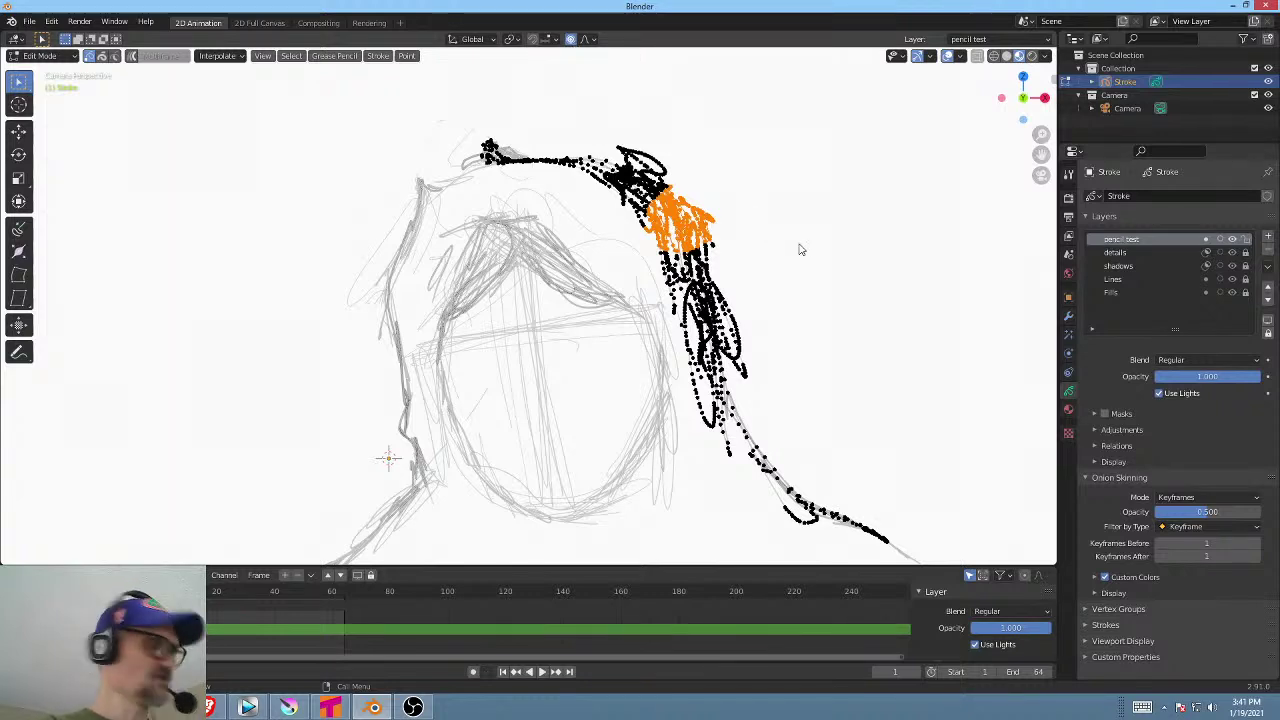
Compare test moves of the selected hair points with proportional editing turned off and back on.
key(o)
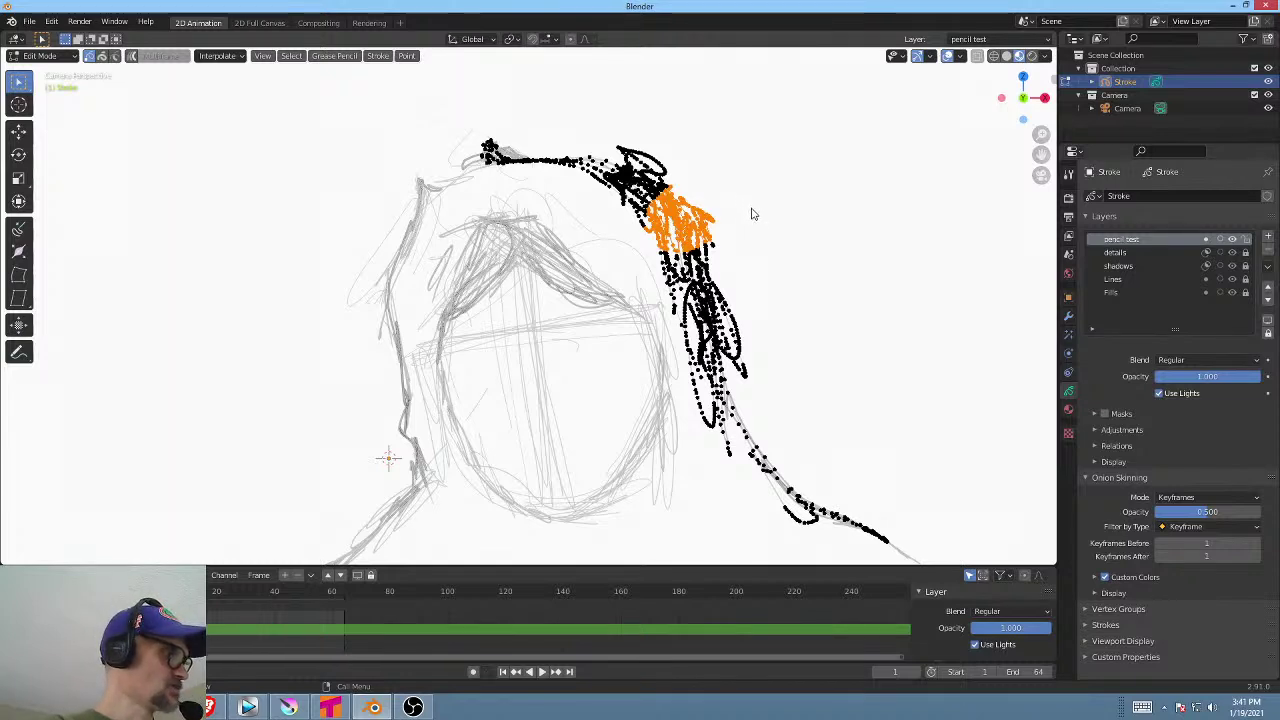
key(g)
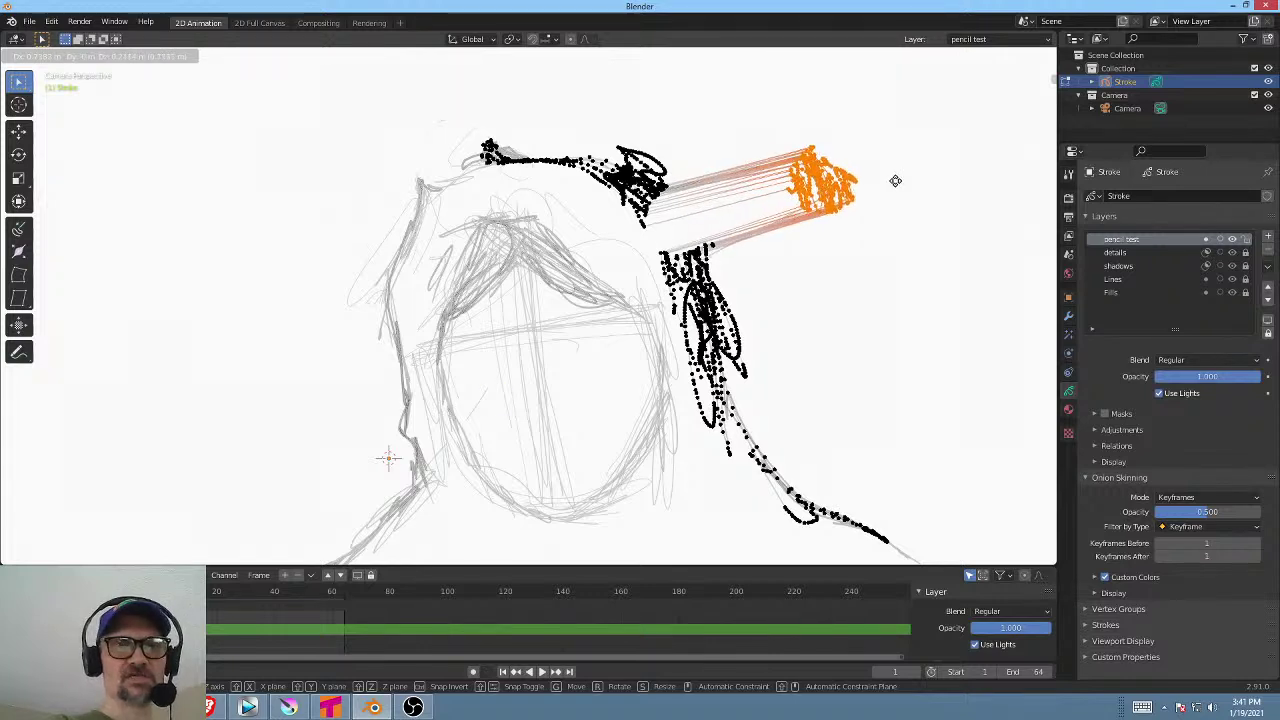
key(Escape)
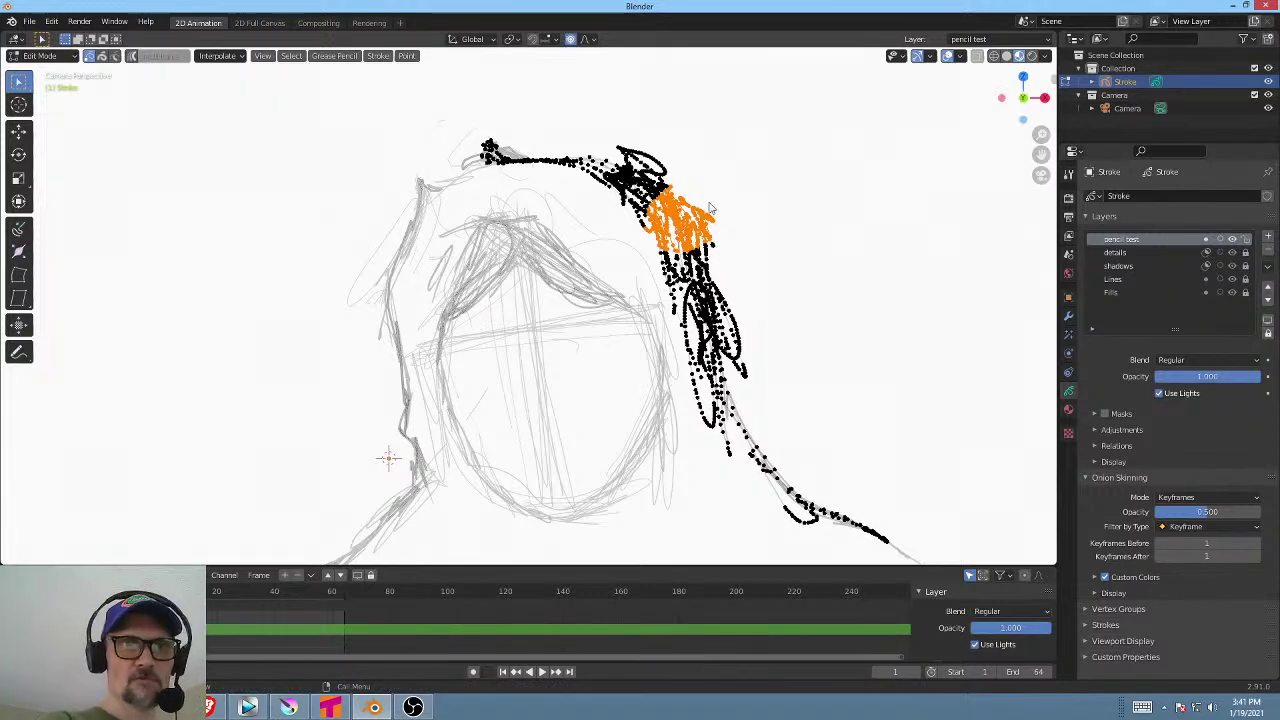
key(g)
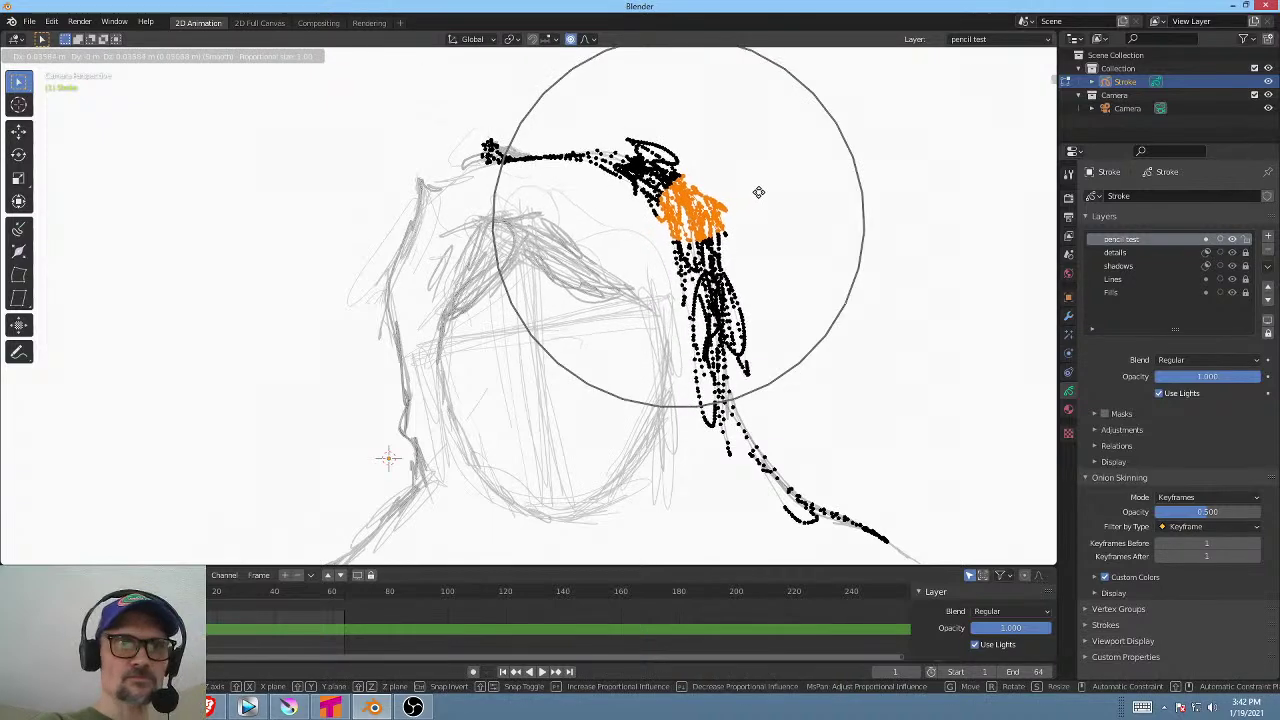
key(Escape)
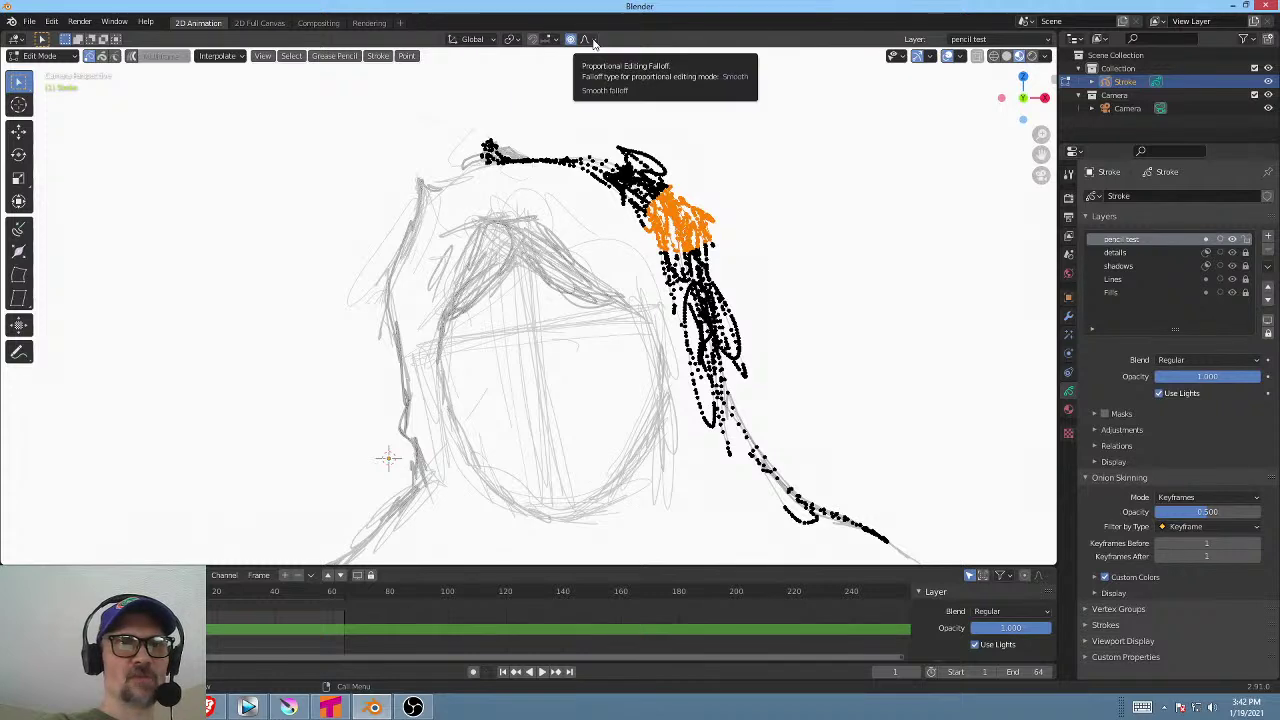
Review the proportional editing falloff options and test a move of the hair points with Connected Only enabled.
click(591, 40)
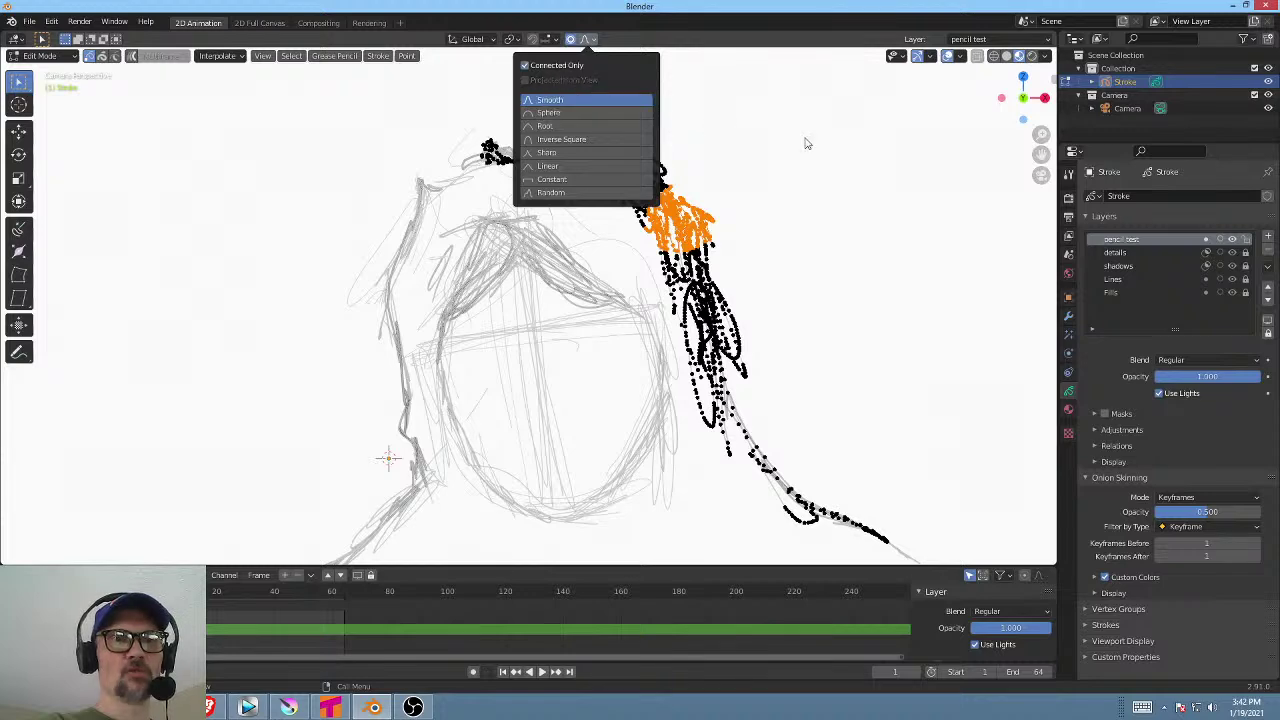
key(g)
scroll(857, 137, up, 3)
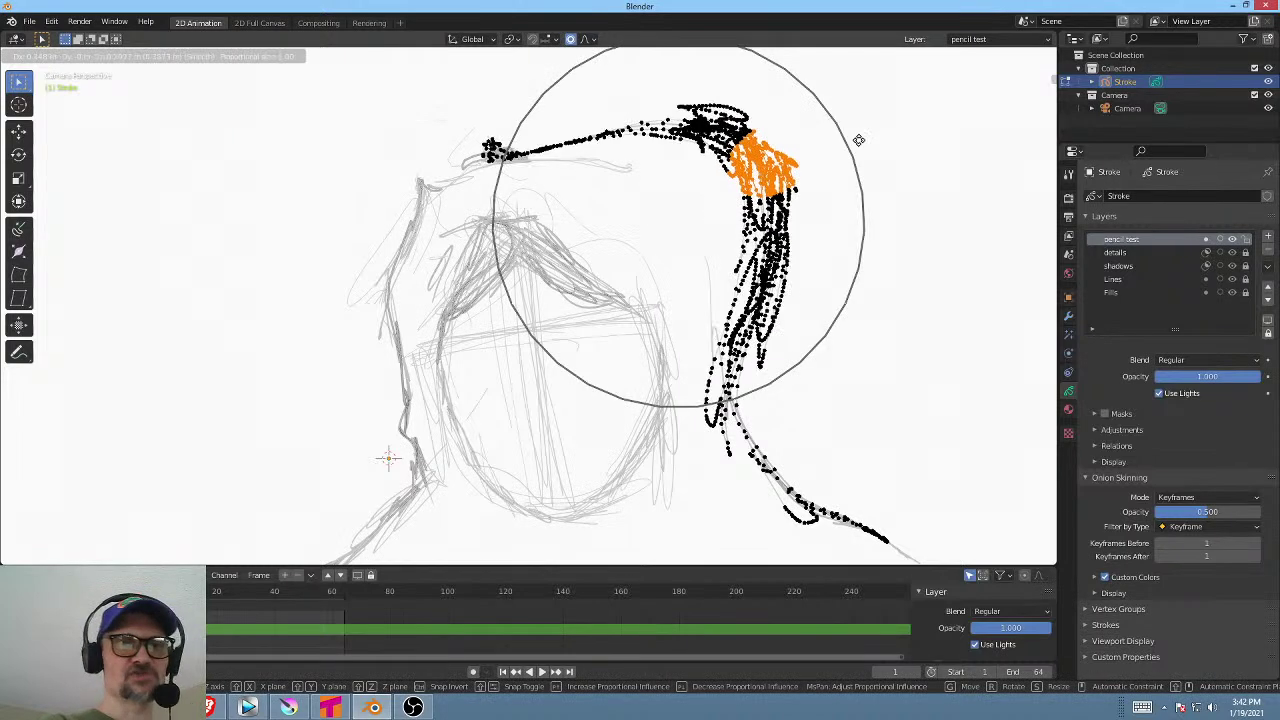
key(Escape)
Switch proportional editing from Connected Only to Projected from View and try a move of the selected hair points.
click(594, 41)
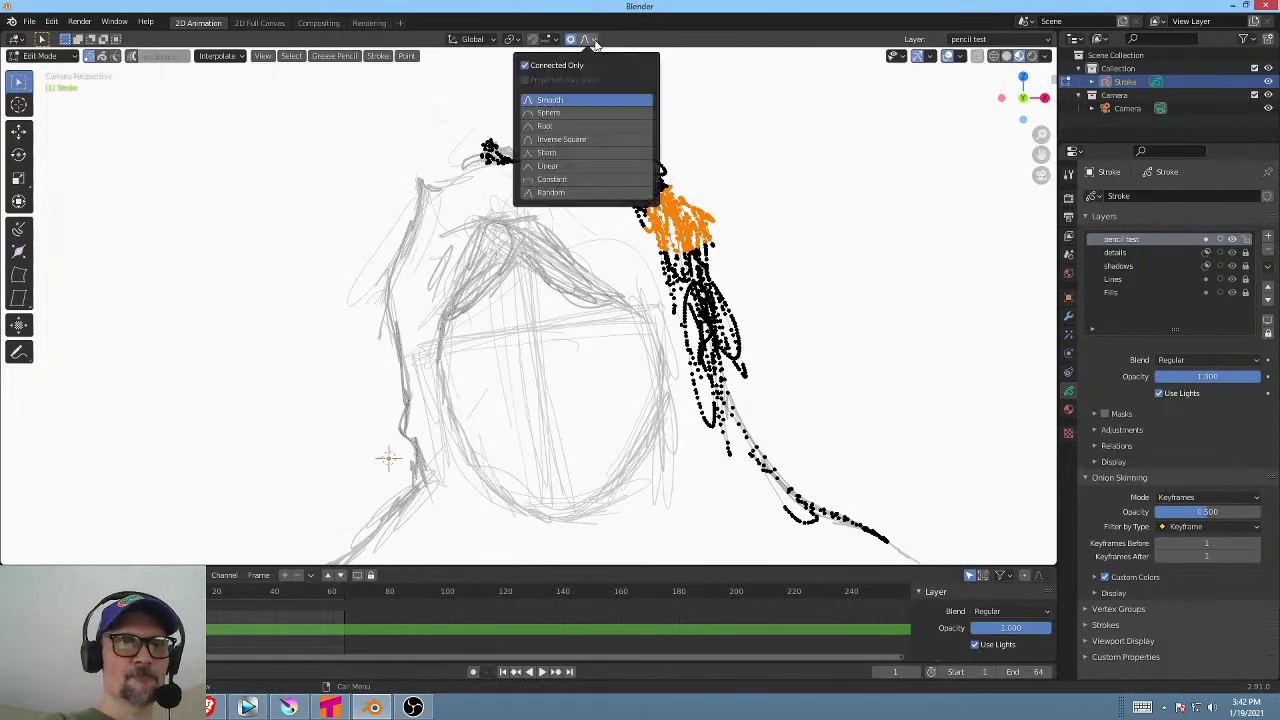
click(540, 67)
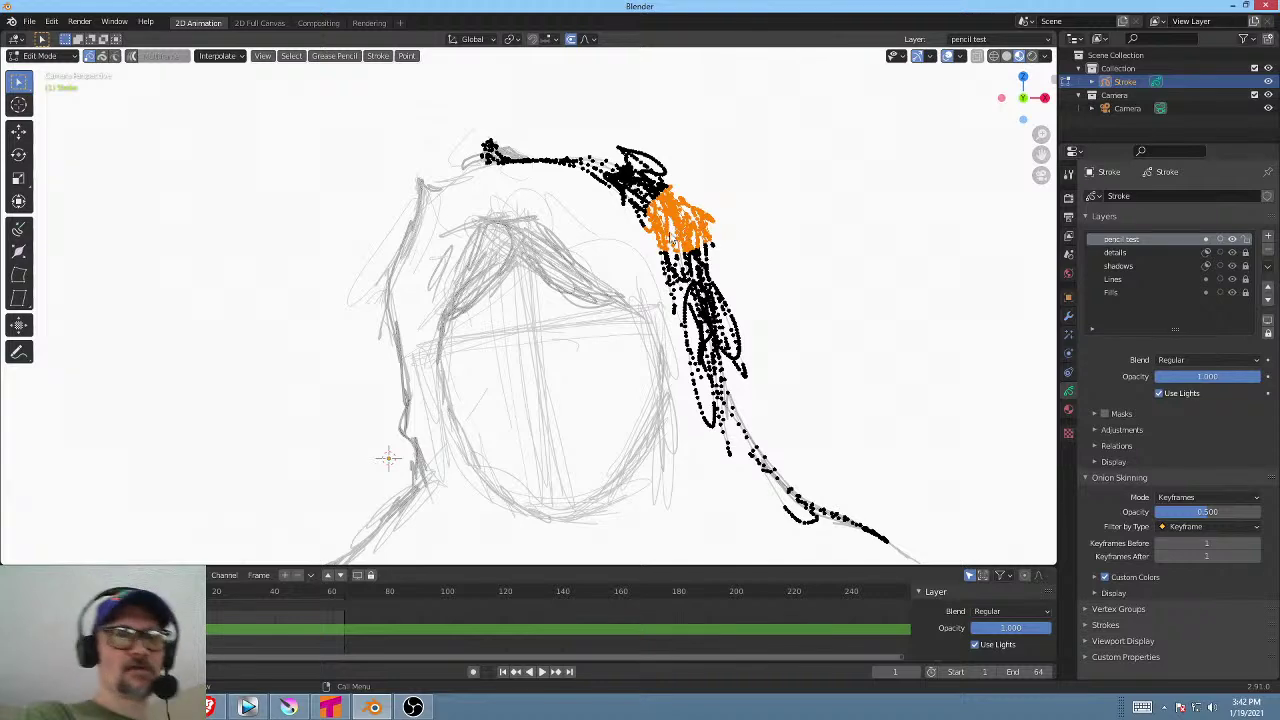
key(g)
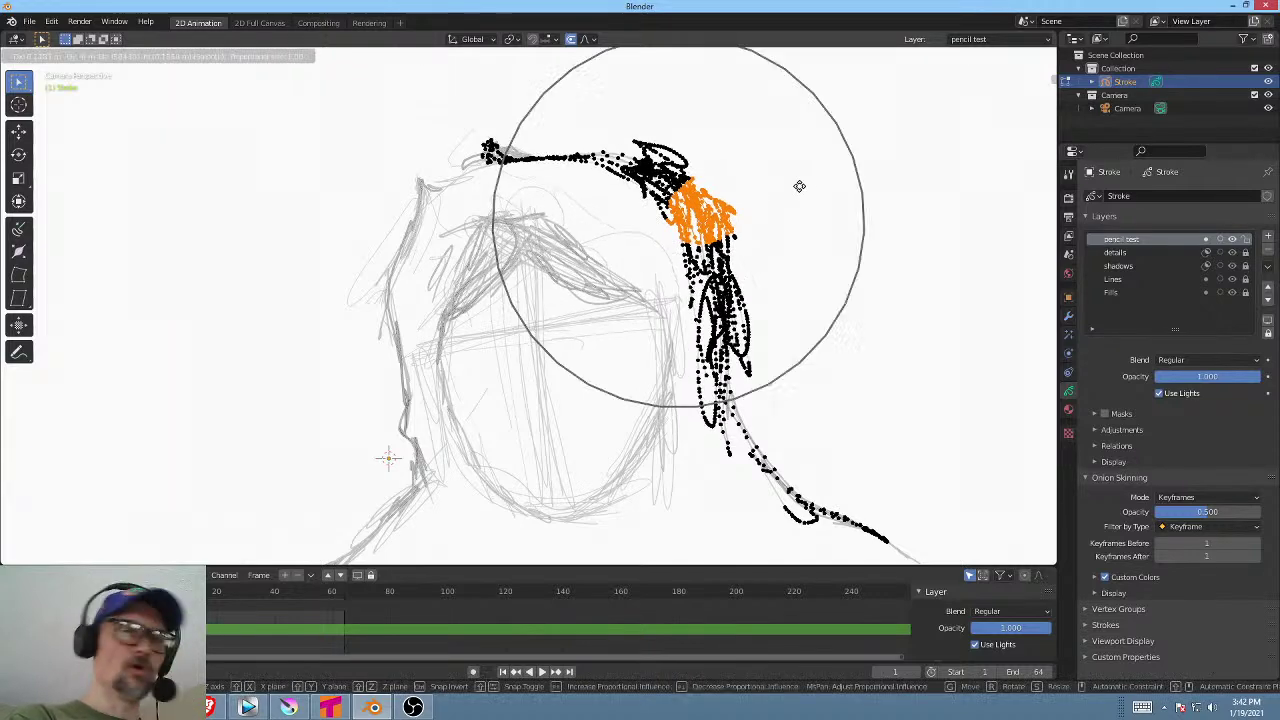
key(Escape)
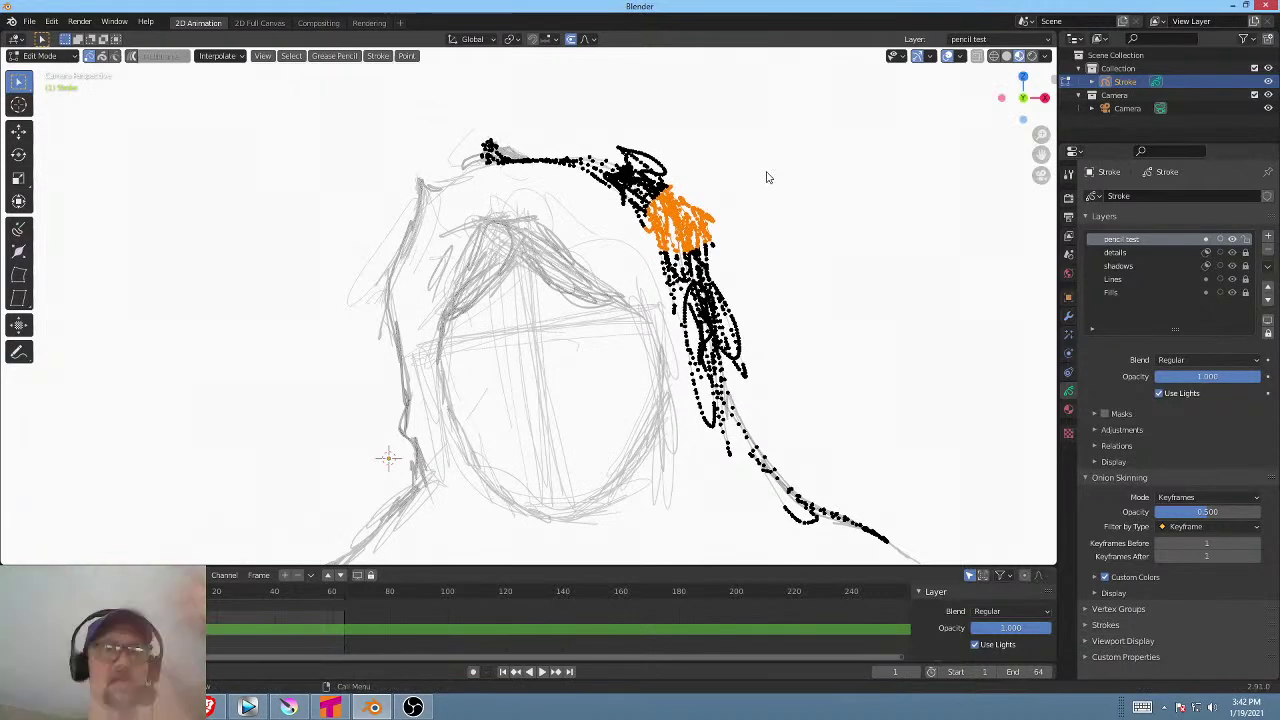
Turn off Projected from View for proportional editing, nudge the selected hair points slightly upward, and clear the selection.
click(592, 40)
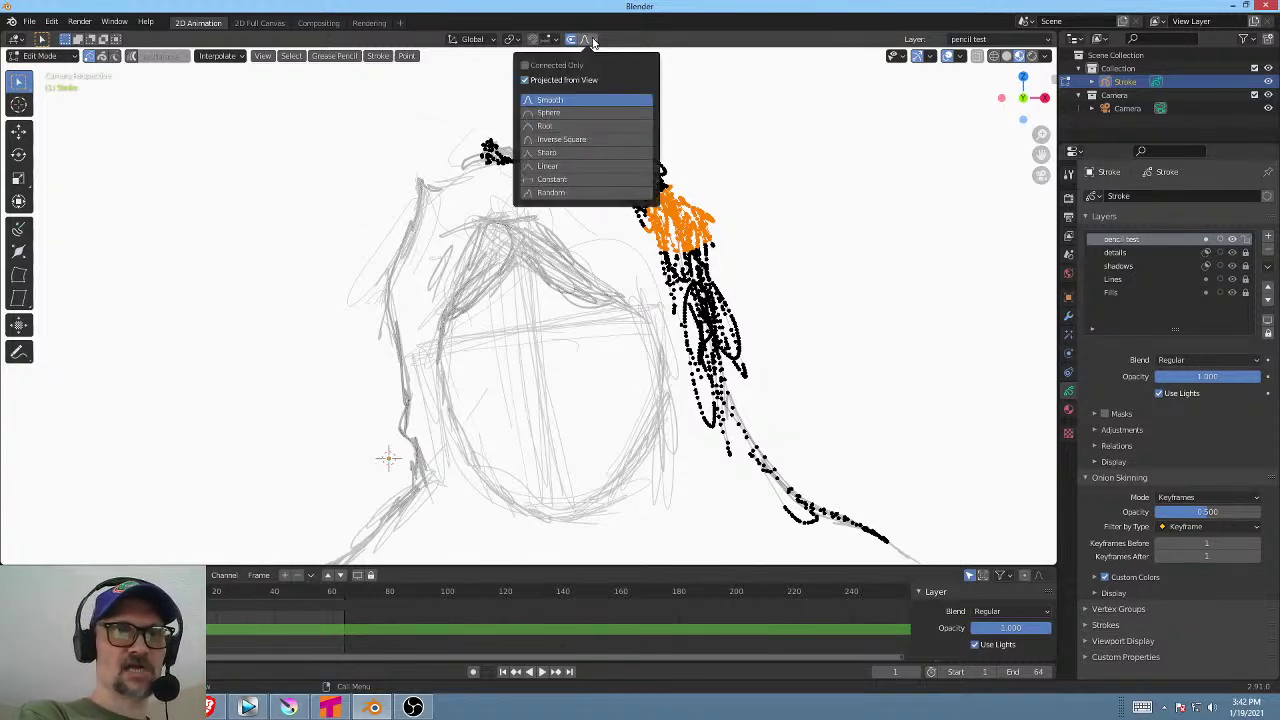
click(526, 81)
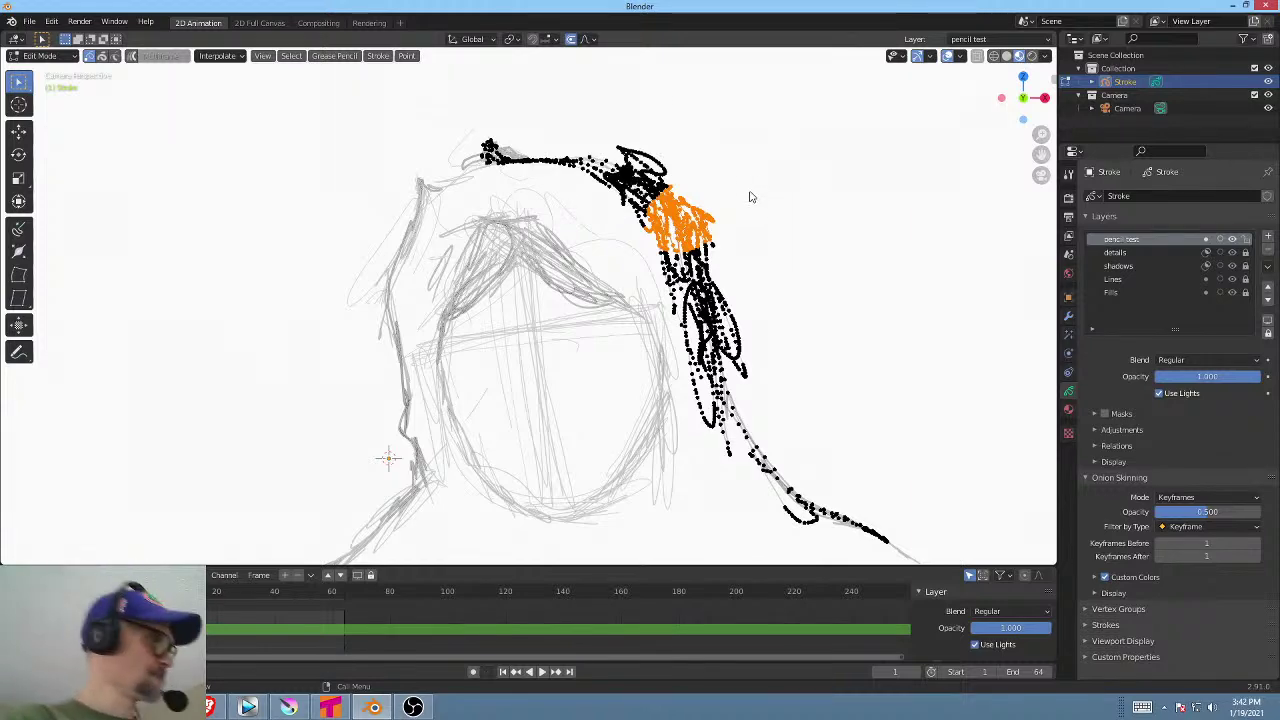
key(g)
scroll(752, 186, up, 5)
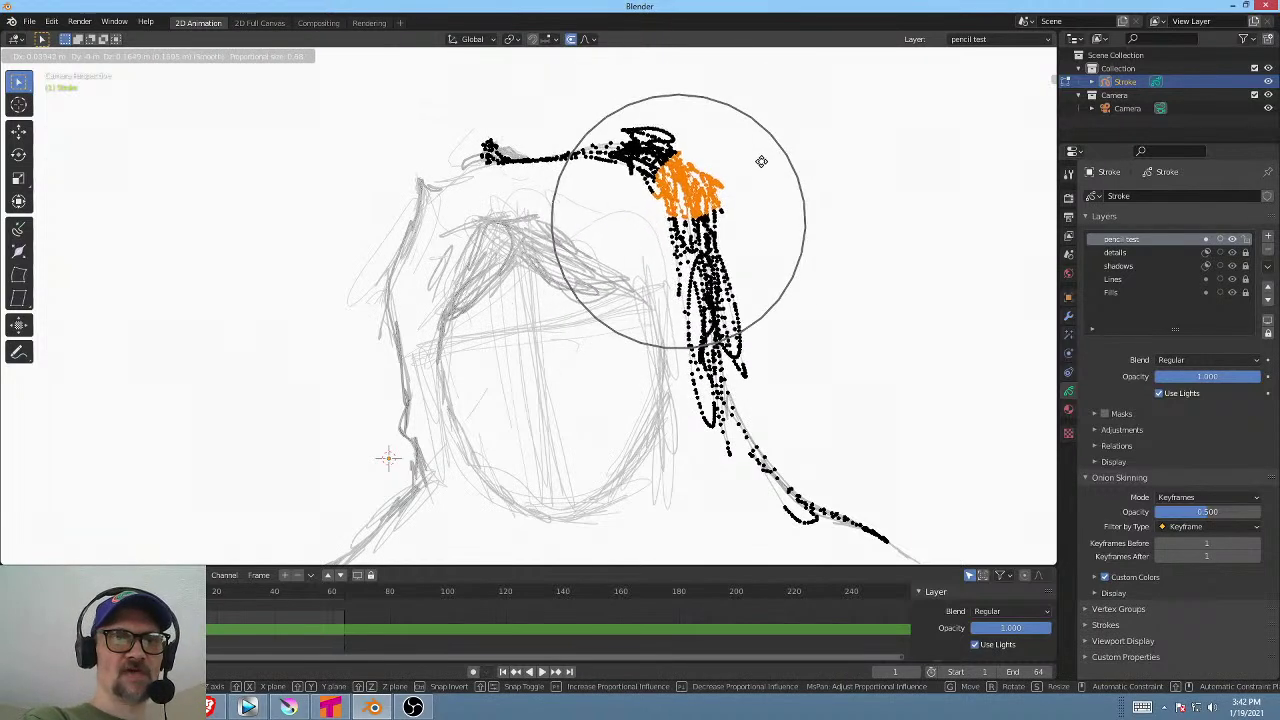
click(752, 183)
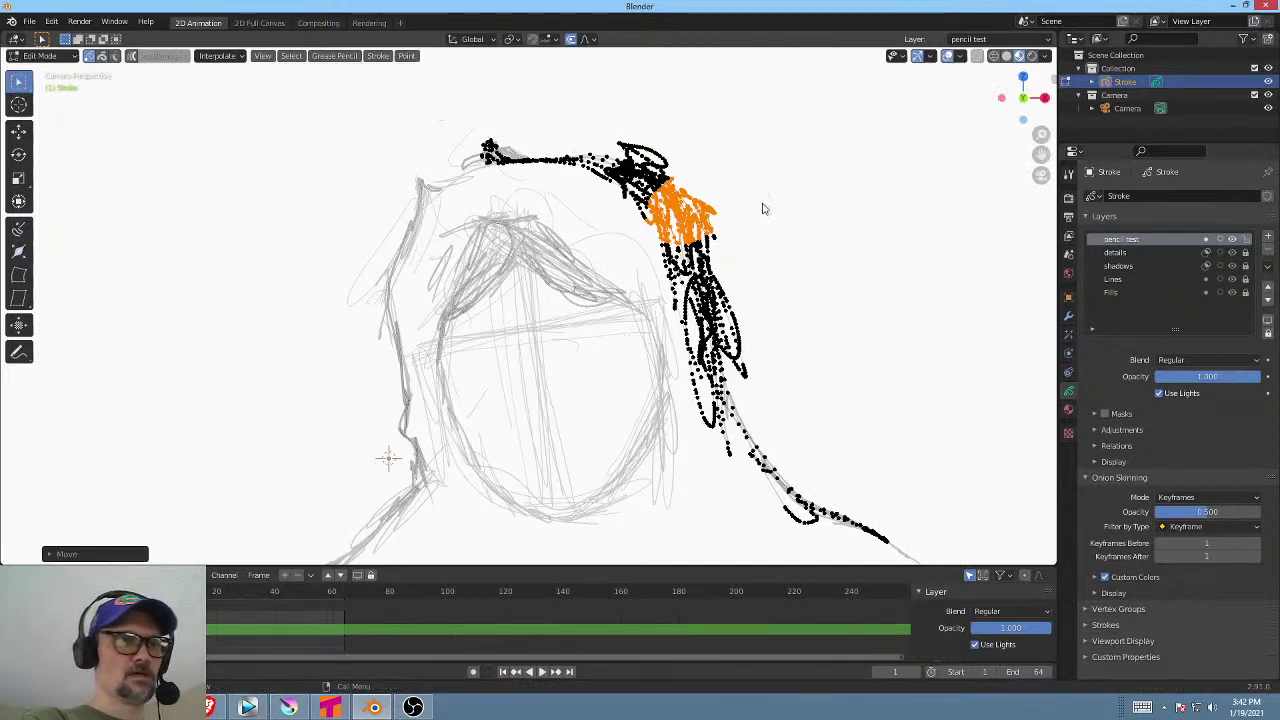
right_click(491, 168)
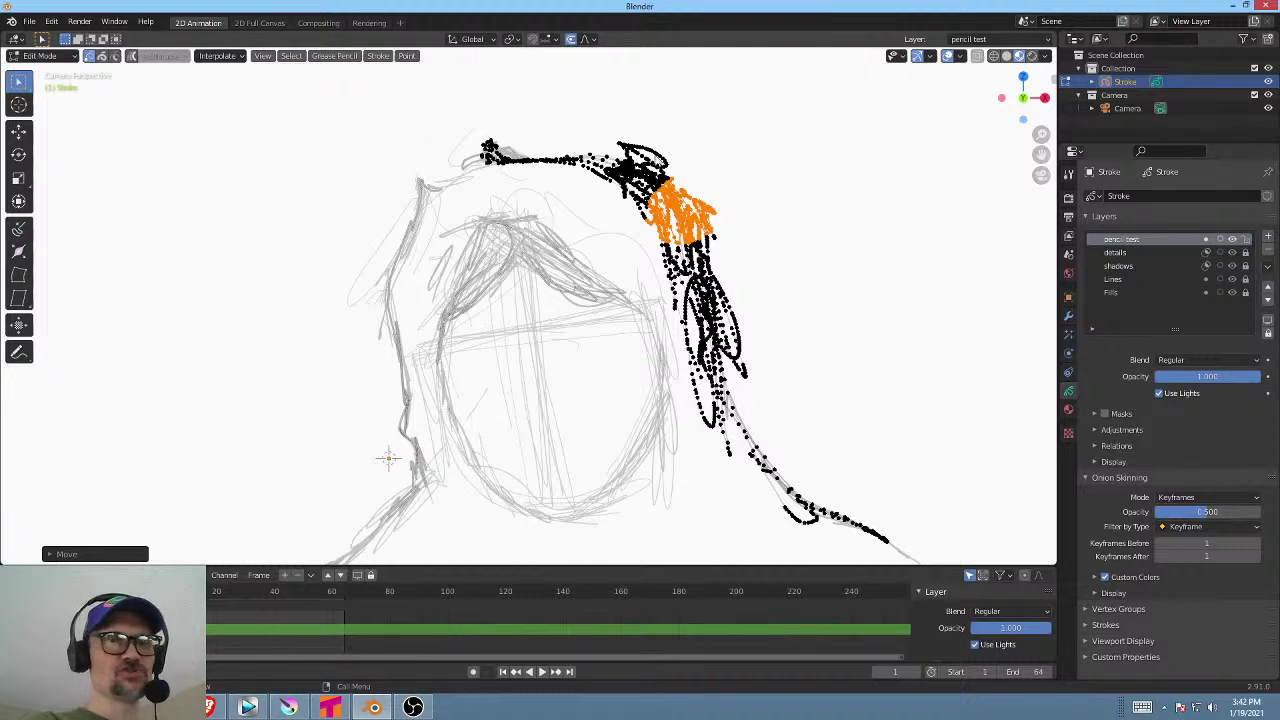
key(alt+a)
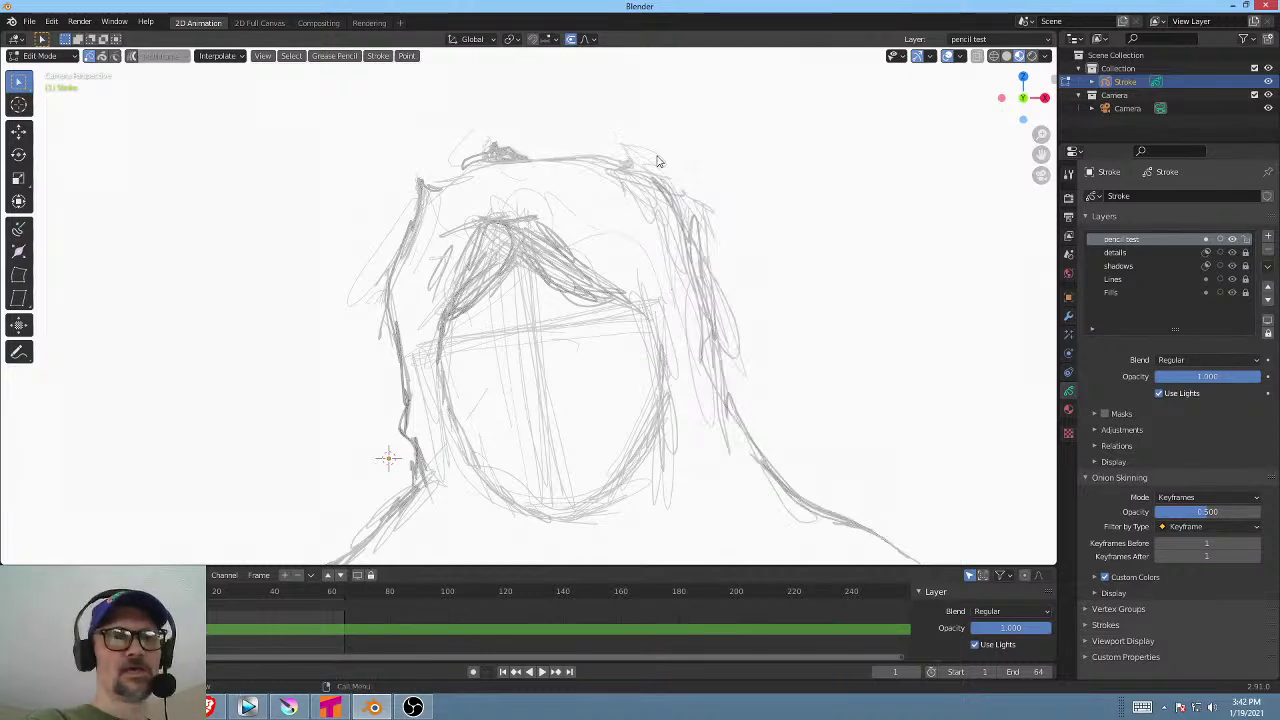
Select a point in the tuft at the crown and raise it slightly with proportional editing.
click(521, 153)
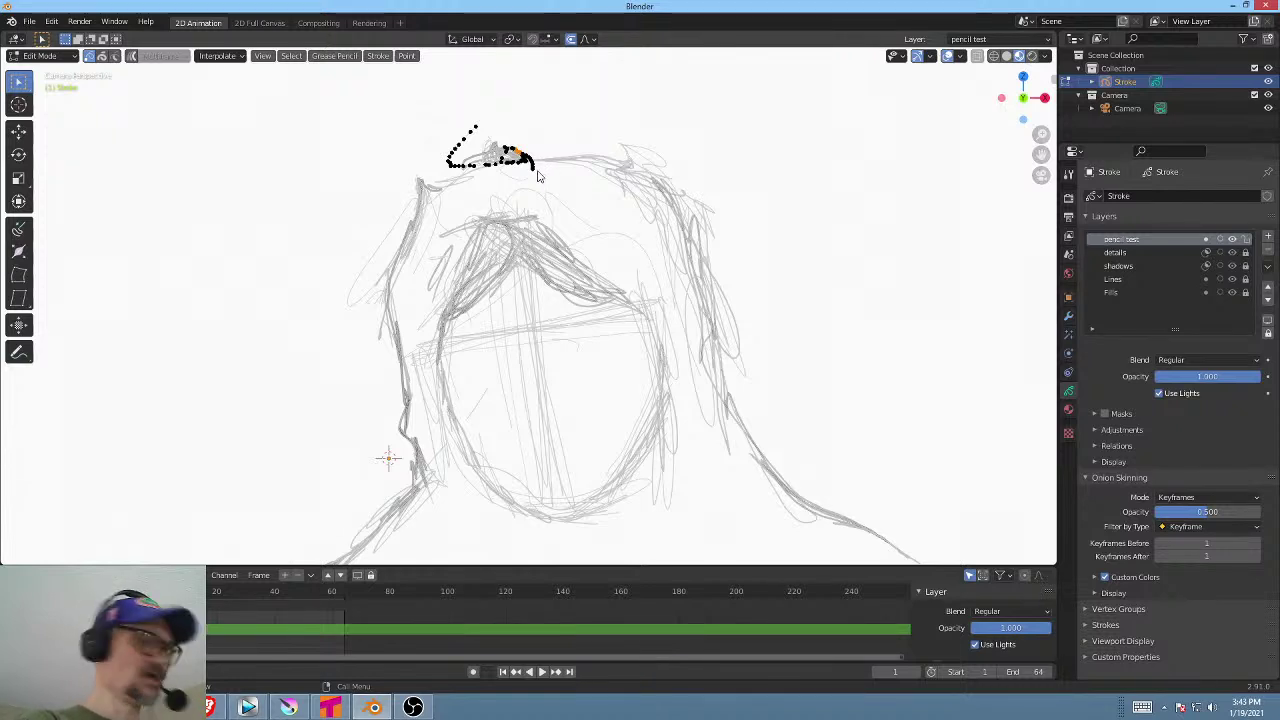
key(g)
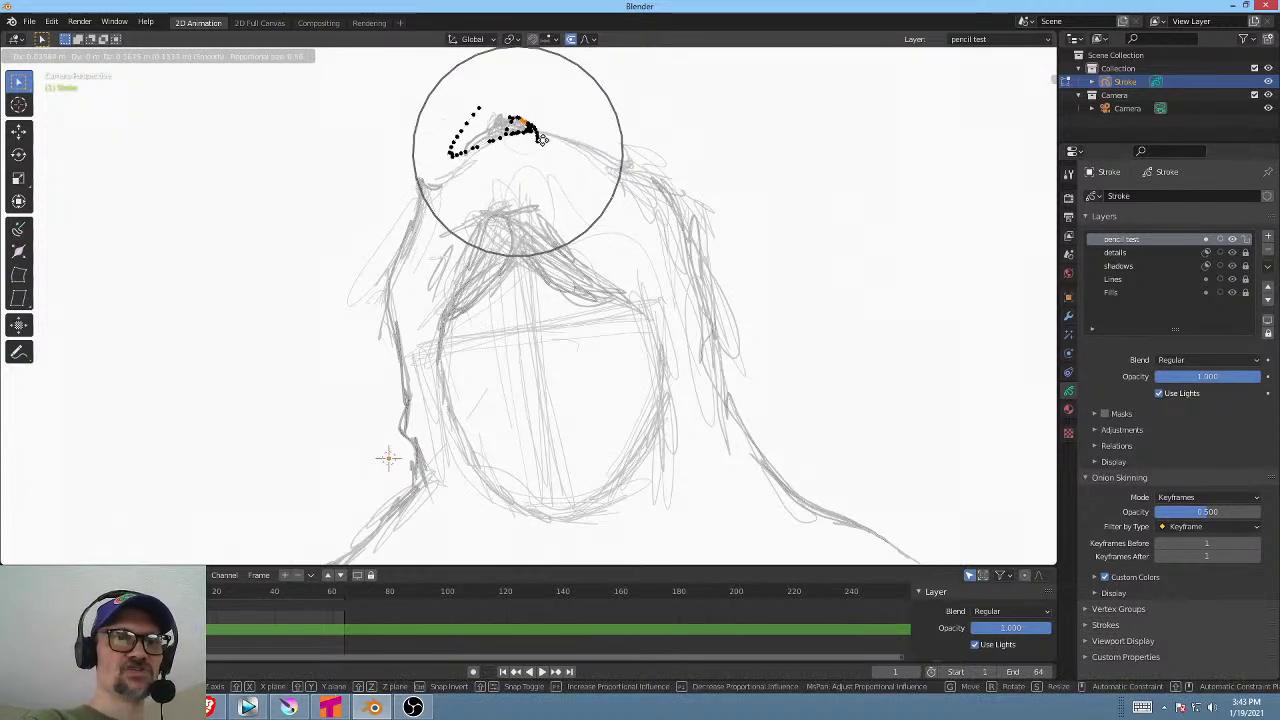
click(560, 152)
right_click(613, 169)
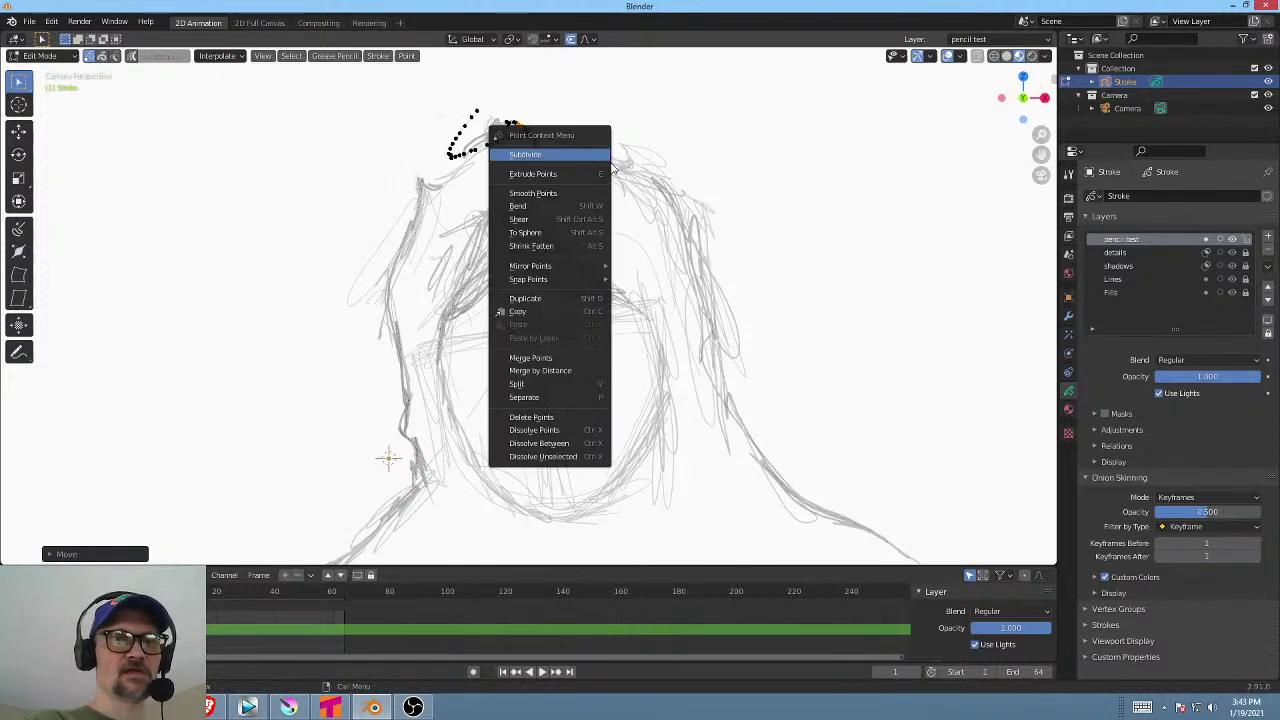
click(613, 173)
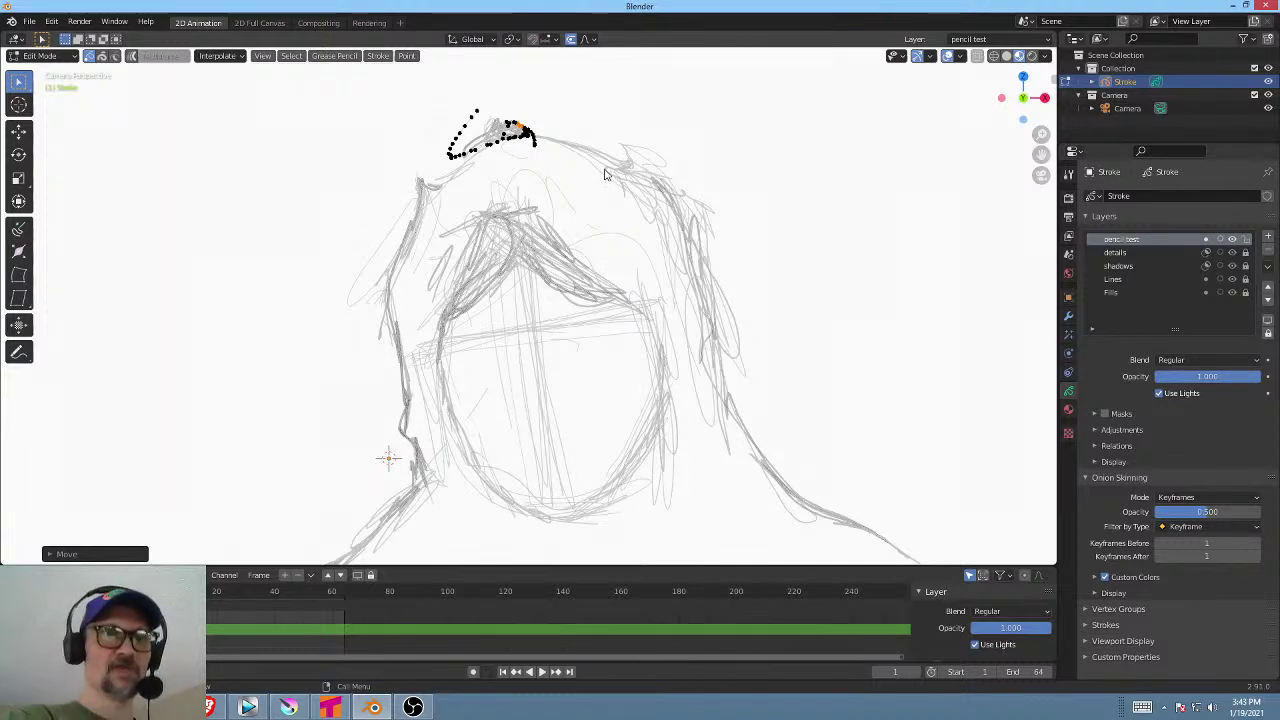
Move a point in the hair strokes on the head's upper right slightly upward, trying smaller and larger proportional influence sizes.
click(613, 170)
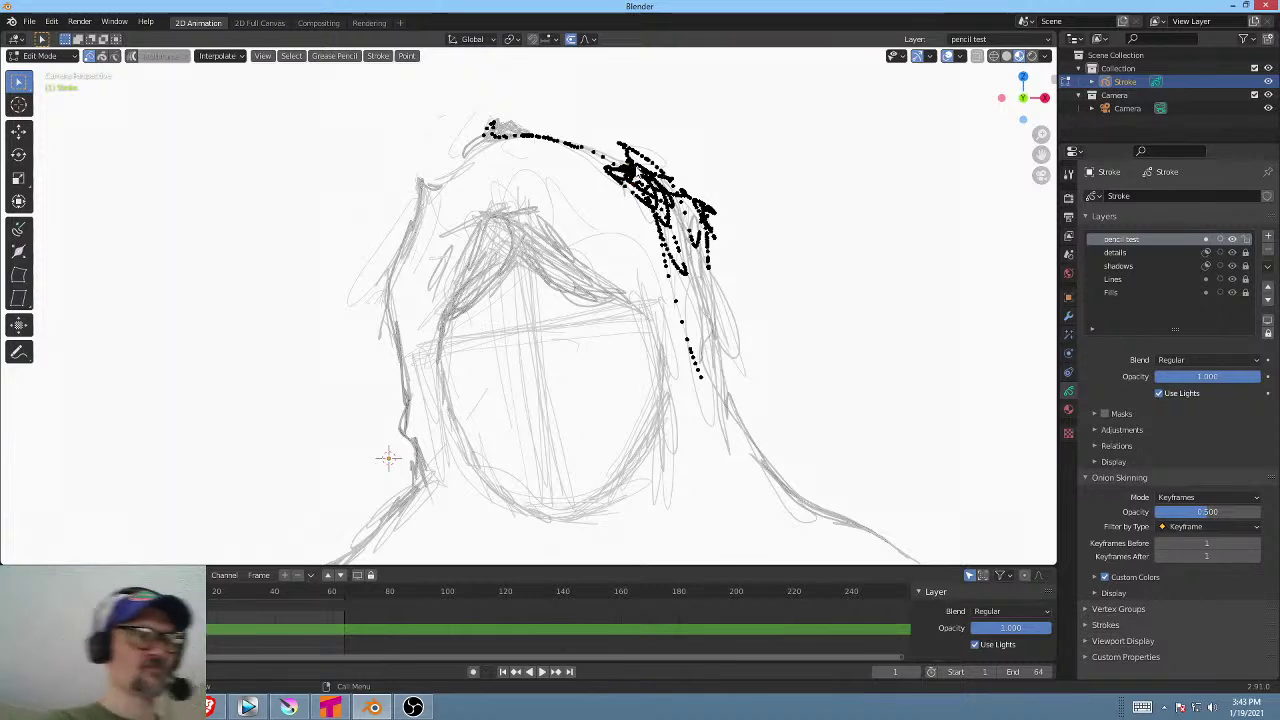
click(728, 150)
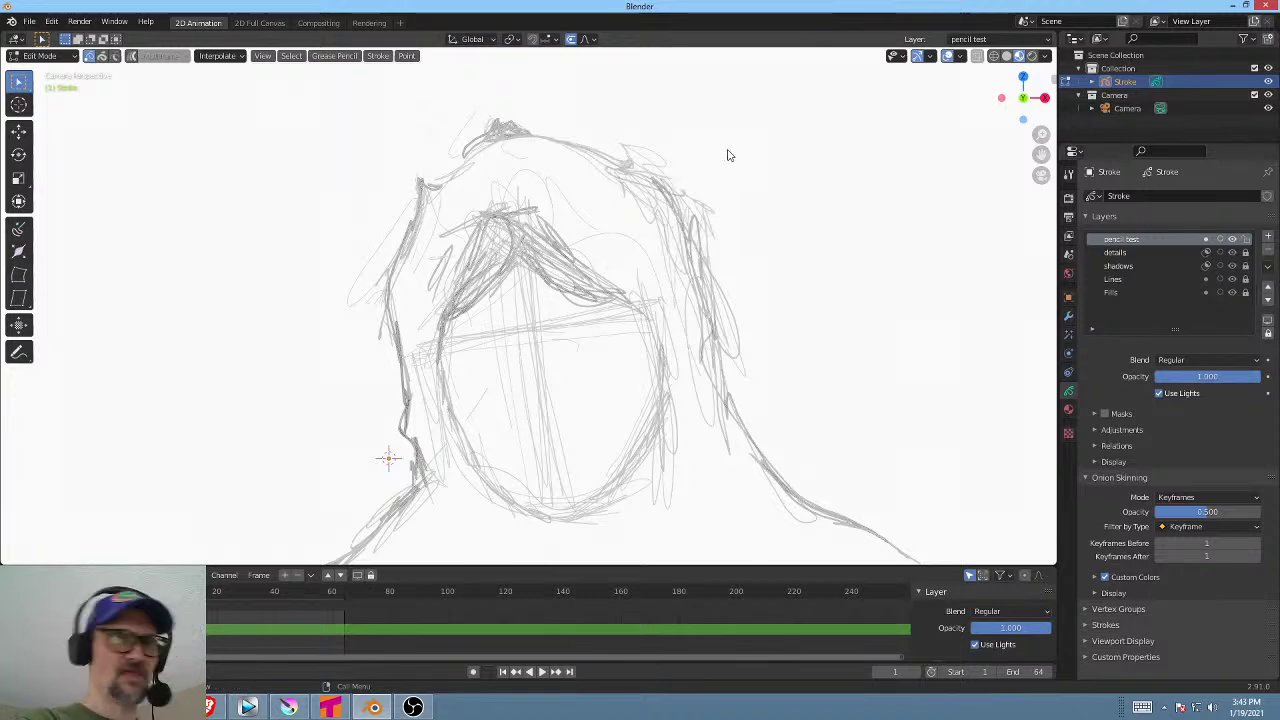
click(643, 178)
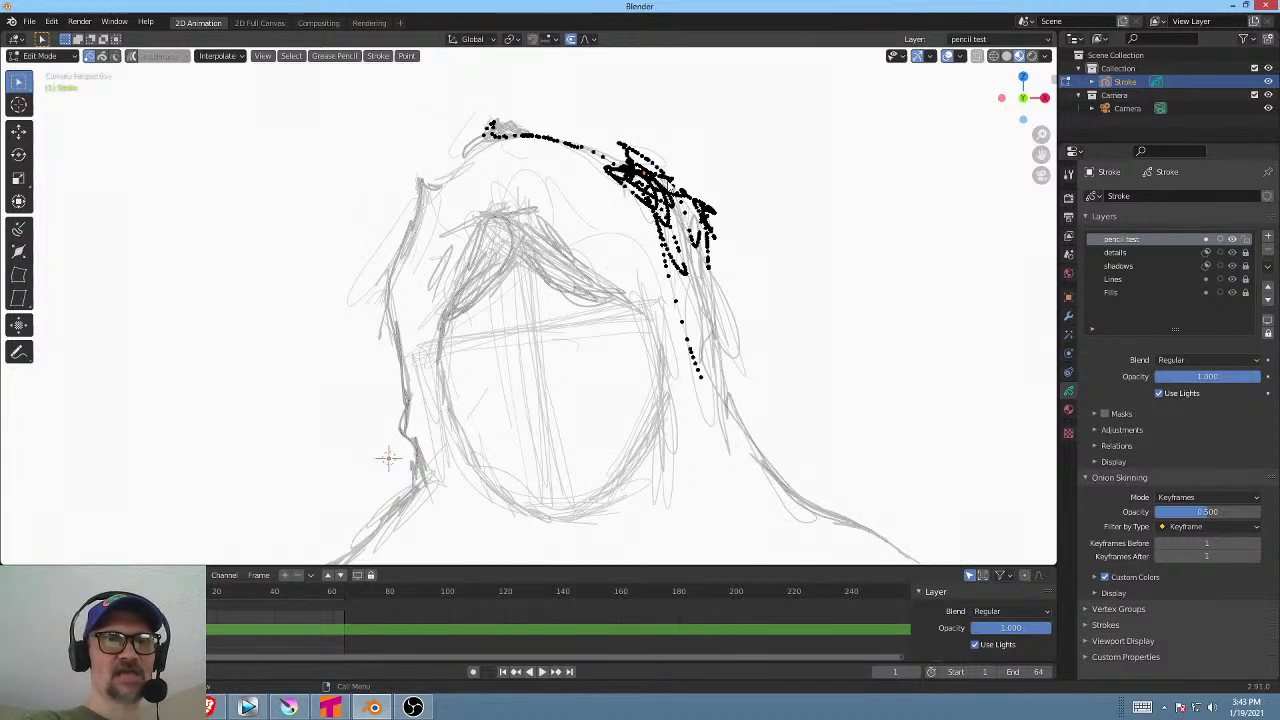
key(g)
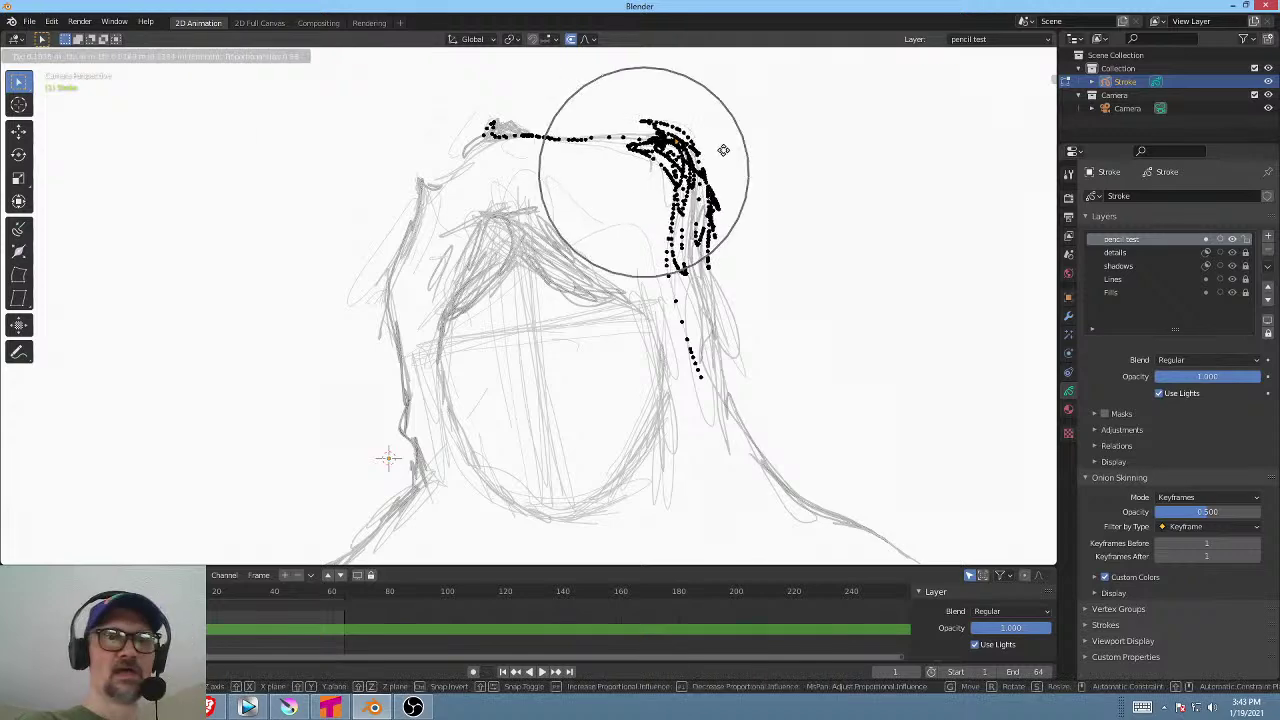
scroll(745, 143, down, 5)
scroll(740, 150, up, 8)
scroll(737, 140, up, 2)
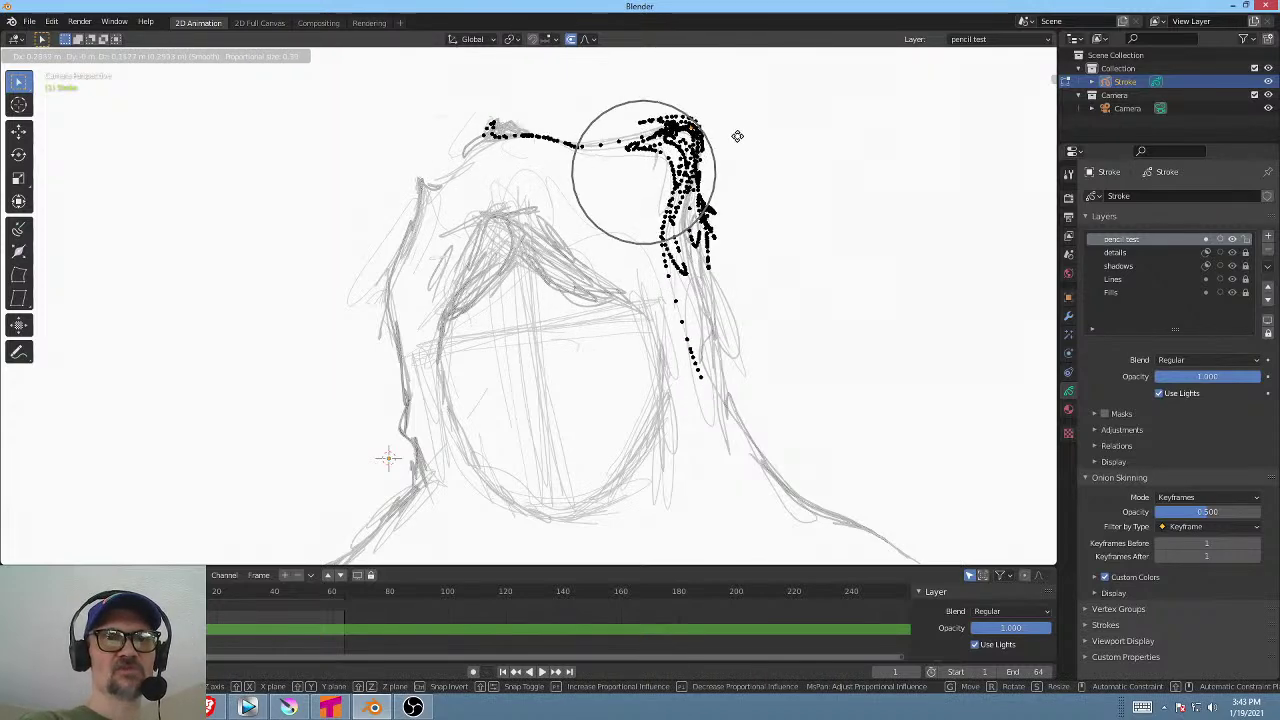
scroll(737, 150, down, 8)
scroll(720, 158, up, 5)
scroll(706, 185, down, 2)
click(706, 190)
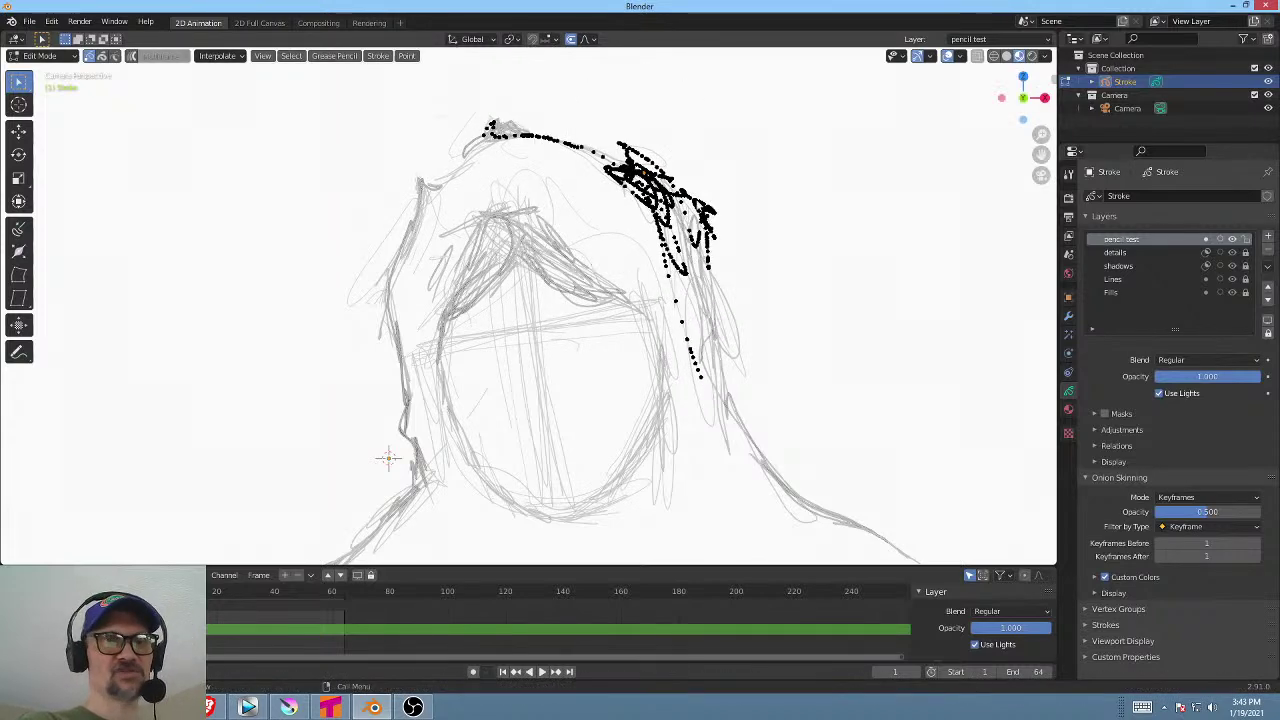
key(g)
click(683, 208)
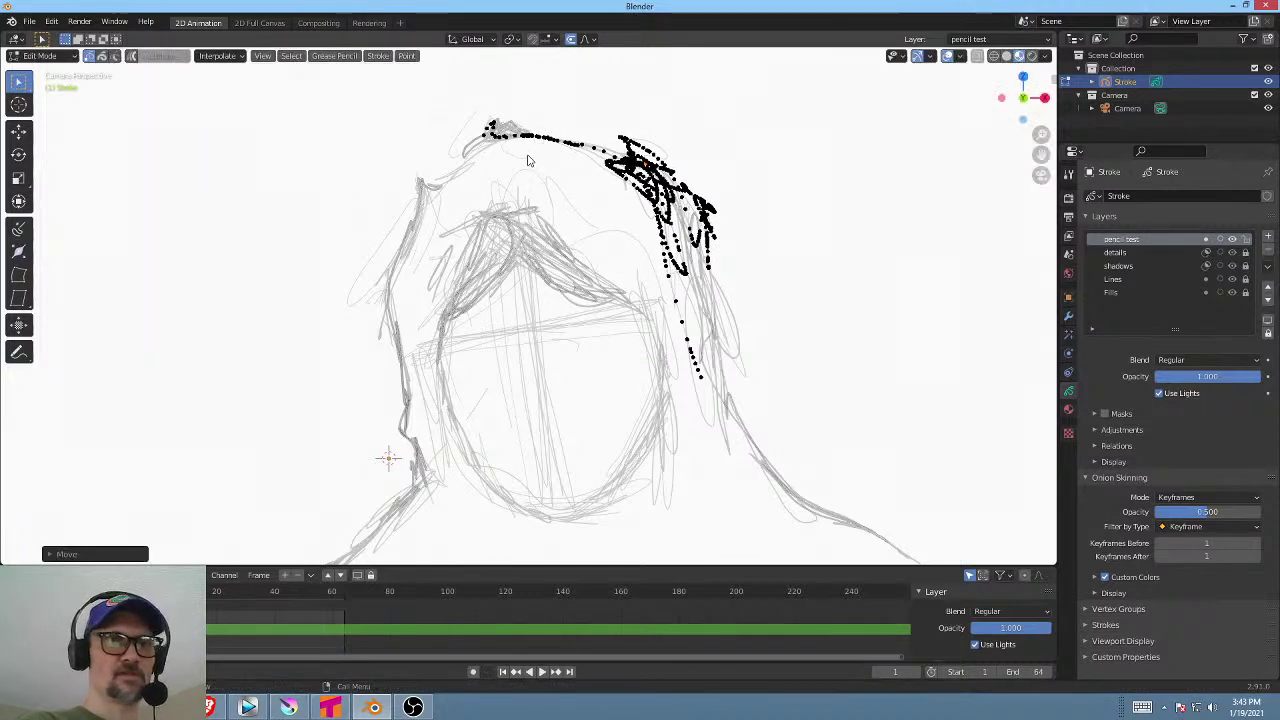
Try box and lasso selections of the stroke points along the top of the hair.
drag(526, 125, 537, 144)
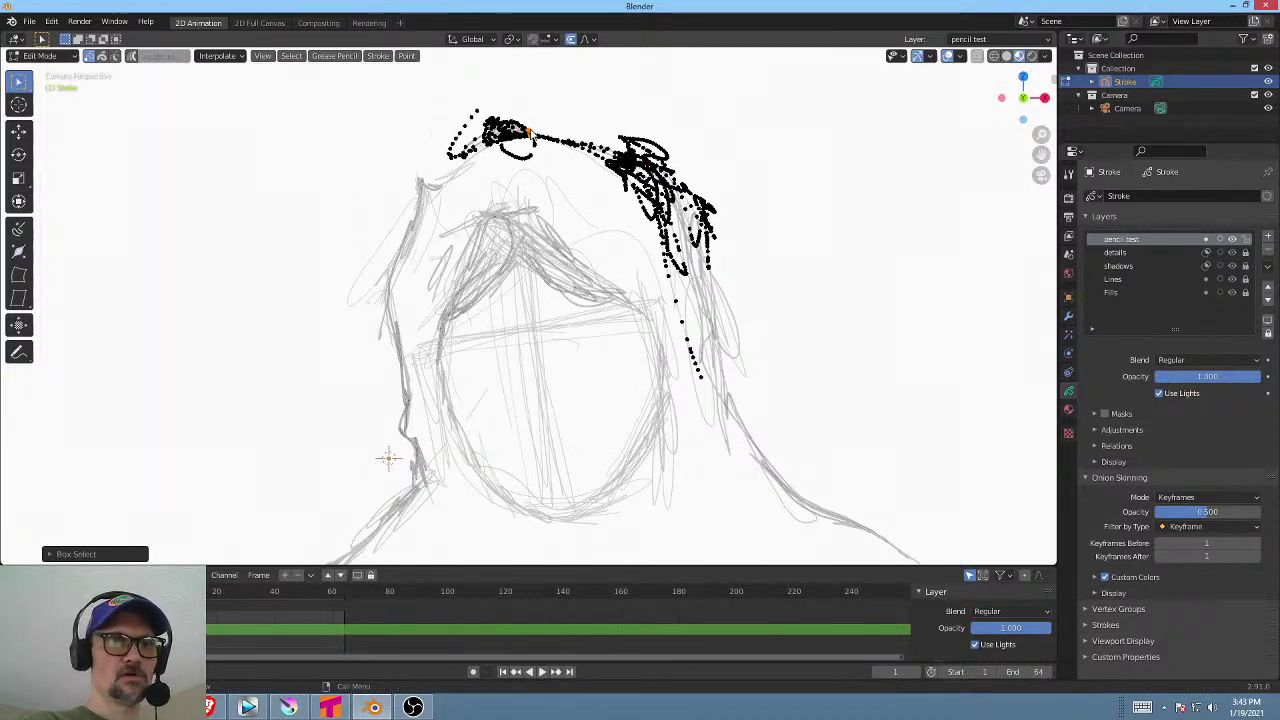
drag(538, 98, 557, 142)
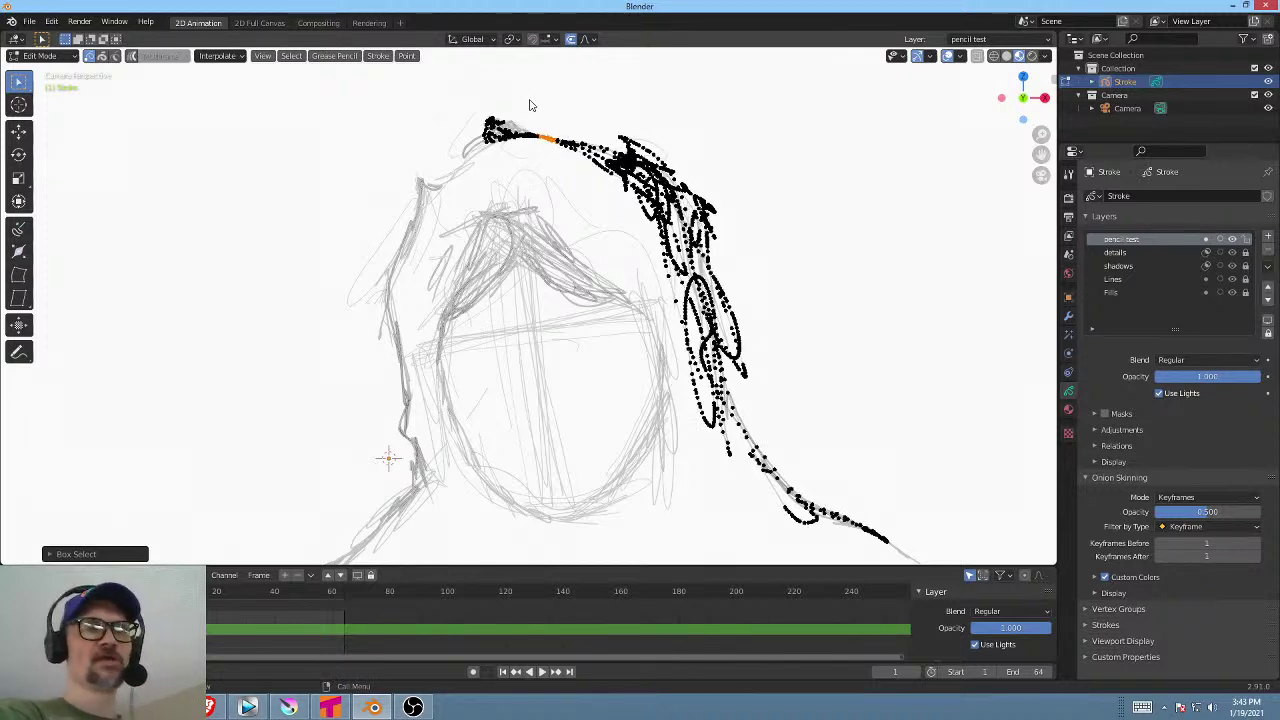
drag(531, 100, 564, 160)
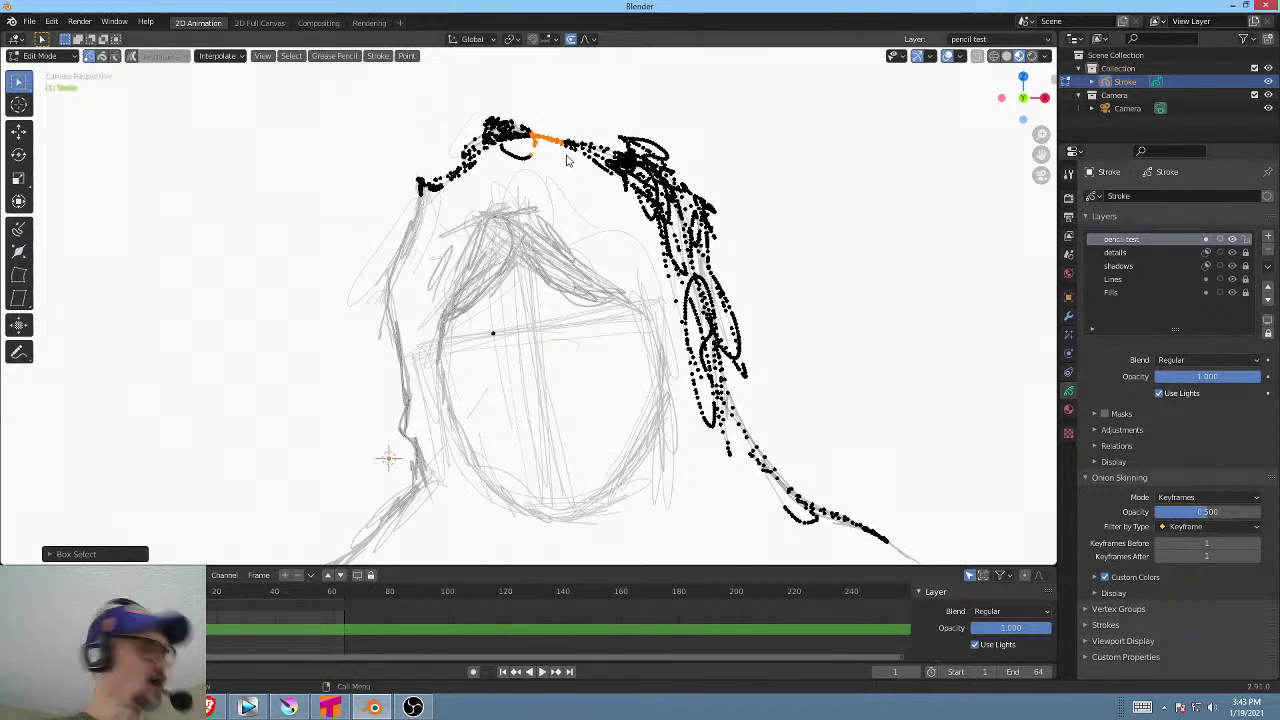
key(ctrl+z)
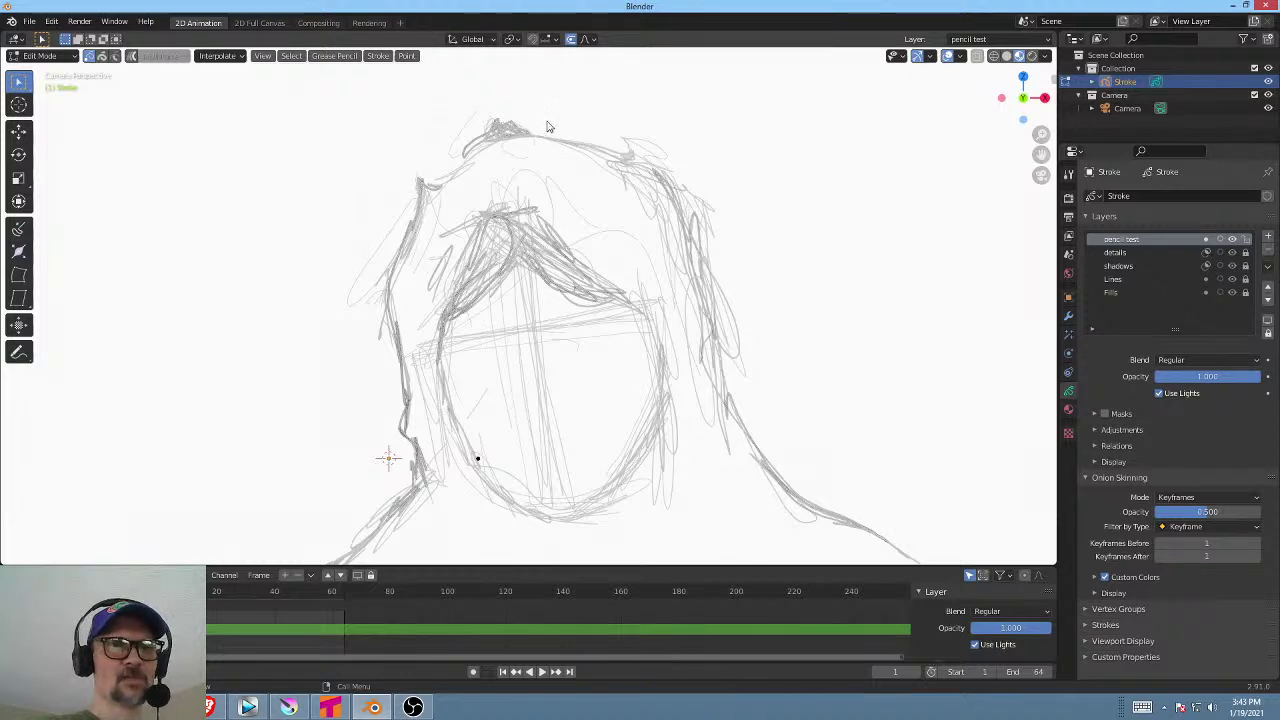
mouse_move(550, 112)
ctrl+right_down()
mouse_move(533, 125)
mouse_move(548, 148)
mouse_move(562, 112)
ctrl+right_up()
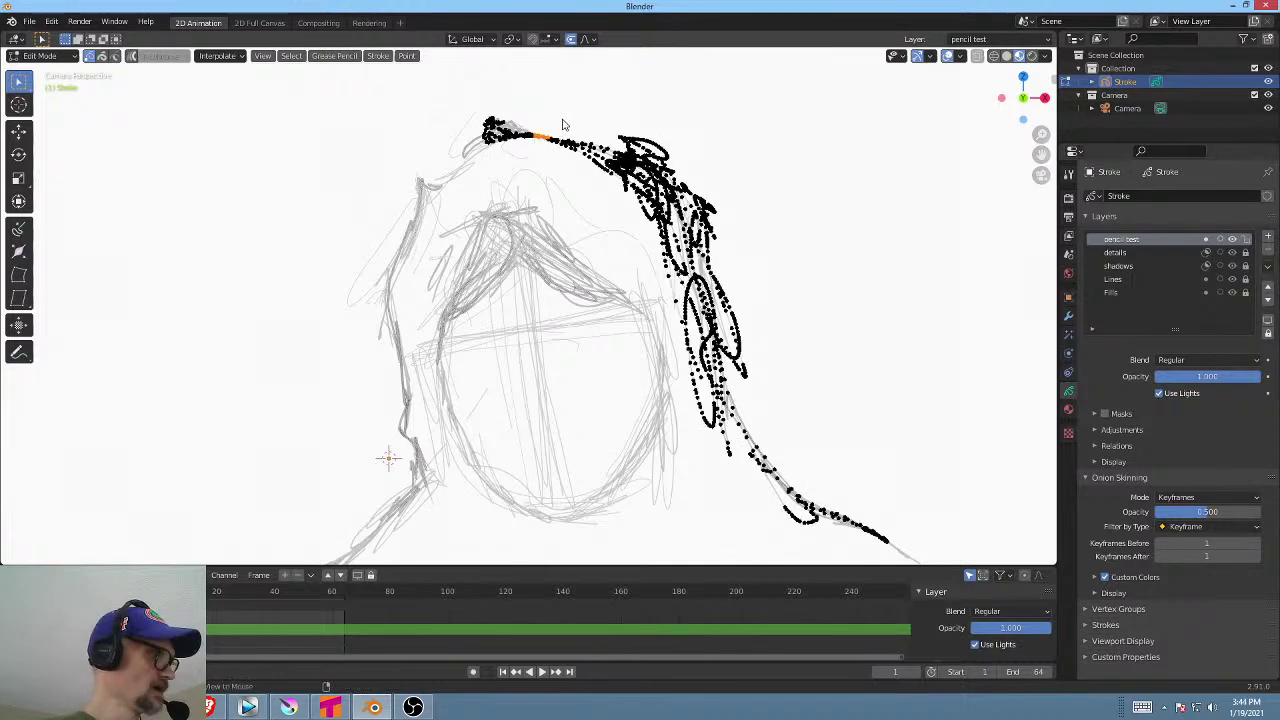
key(alt+a)
Raise a single point of the hair outline beside the crown with proportional editing and clear the selection.
click(542, 136)
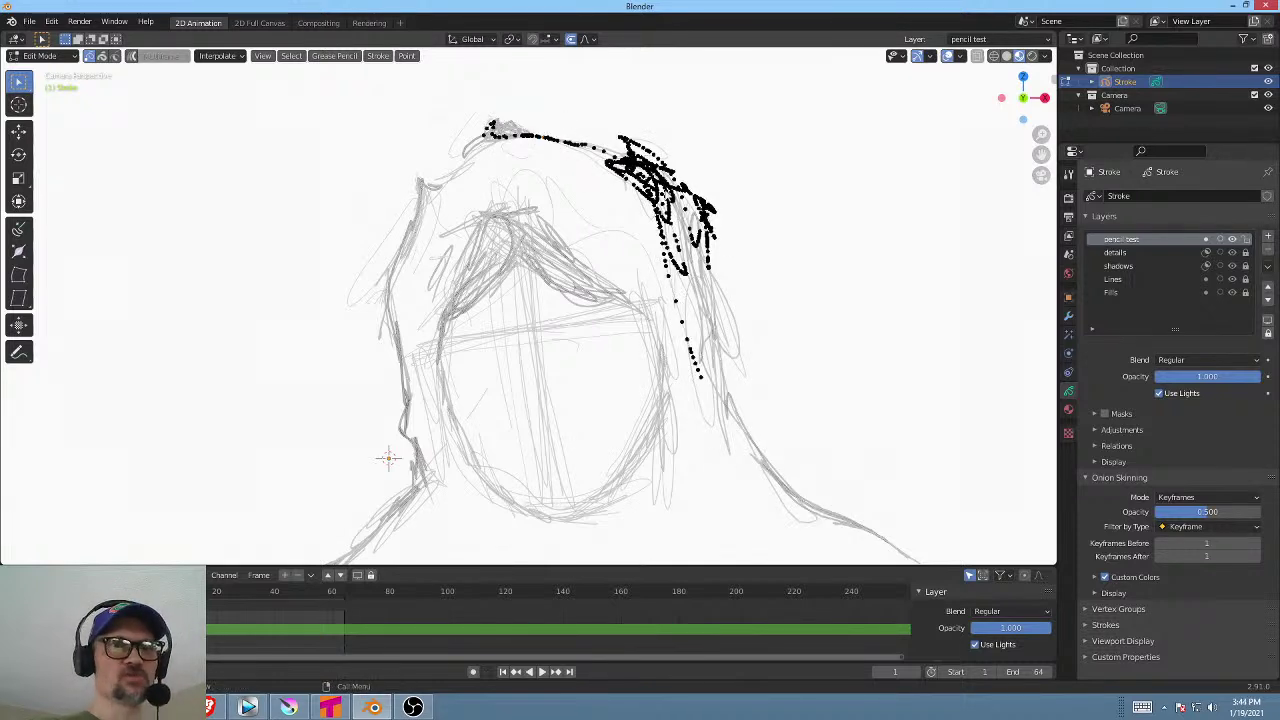
key(g)
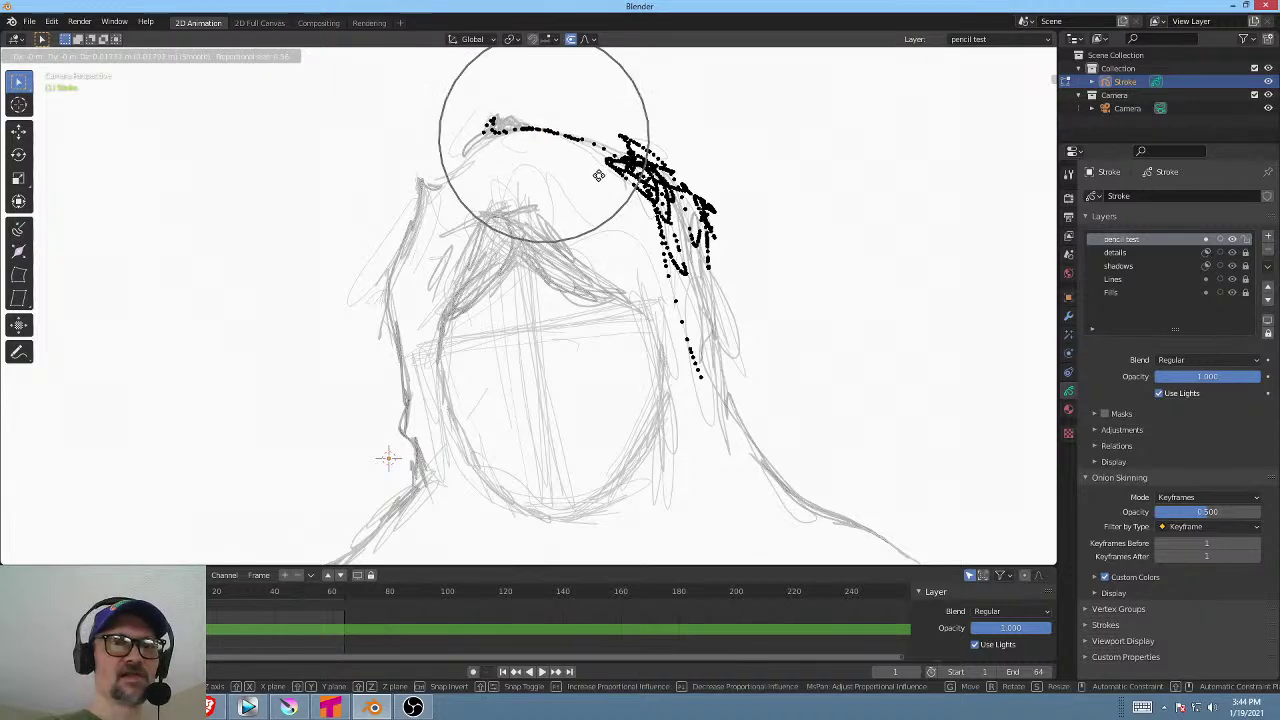
click(600, 173)
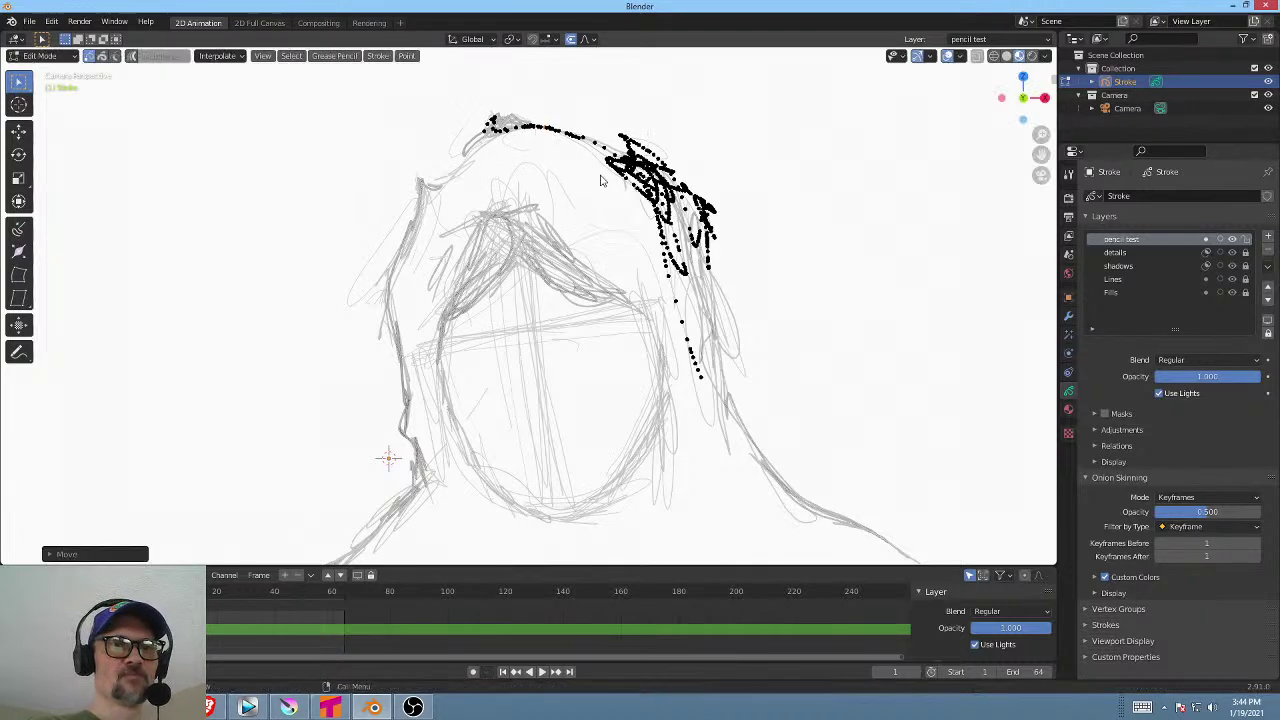
scroll(840, 223, down, 3)
scroll(805, 215, up, 2)
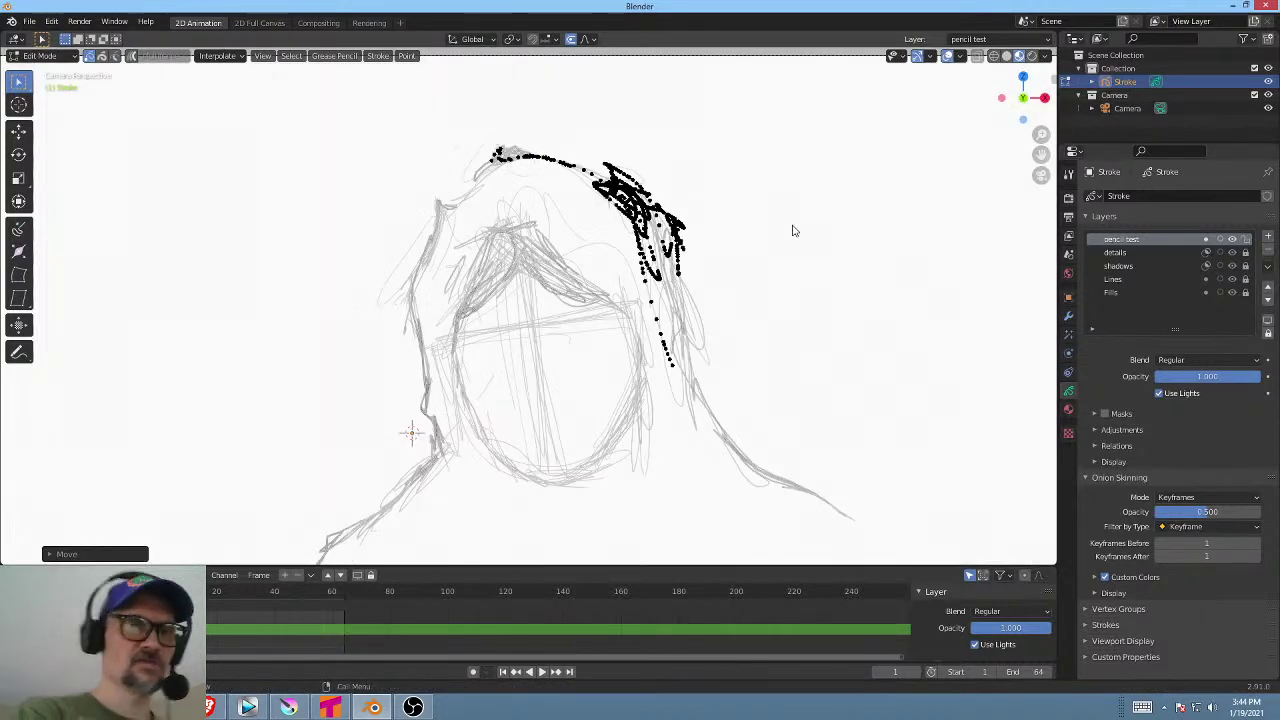
key(alt+a)
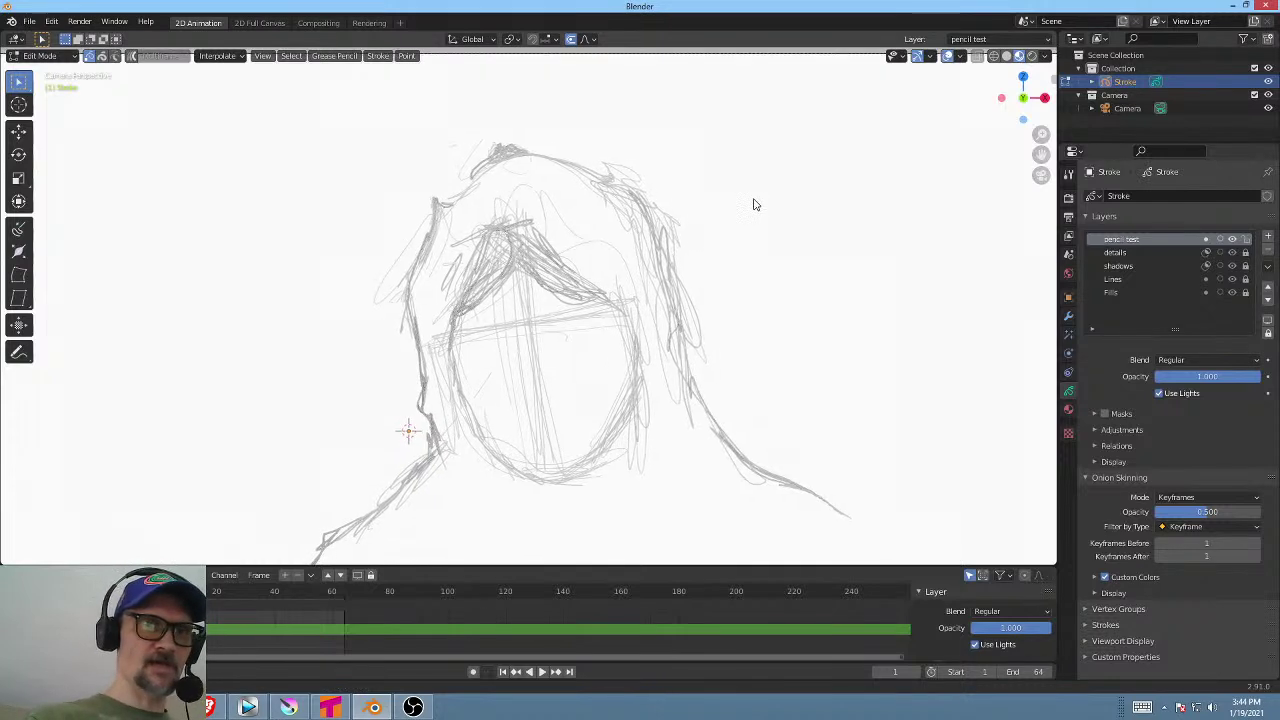
Switch to Draw mode and erase the hair outline and tuft at the crown.
key(ctrl+Tab)
click(752, 131)
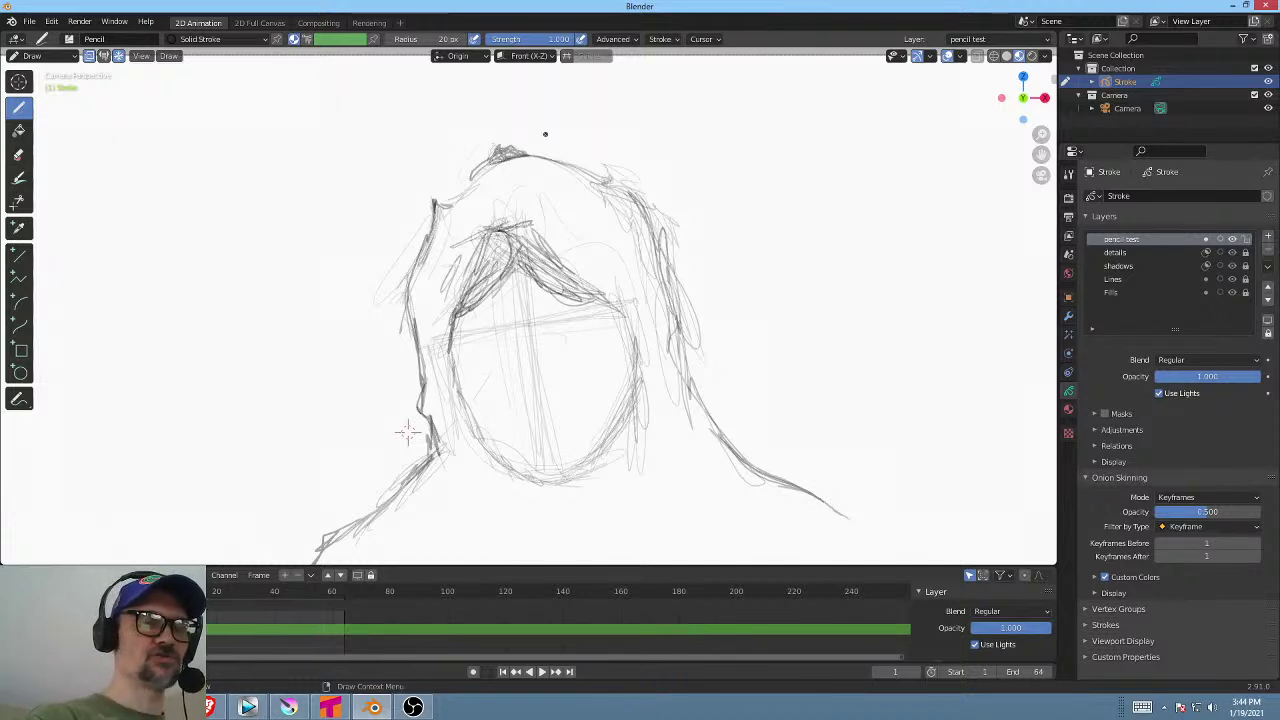
mouse_move(534, 137)
ctrl+mouse_down()
mouse_move(487, 155)
mouse_move(528, 137)
mouse_move(560, 160)
ctrl+mouse_up()
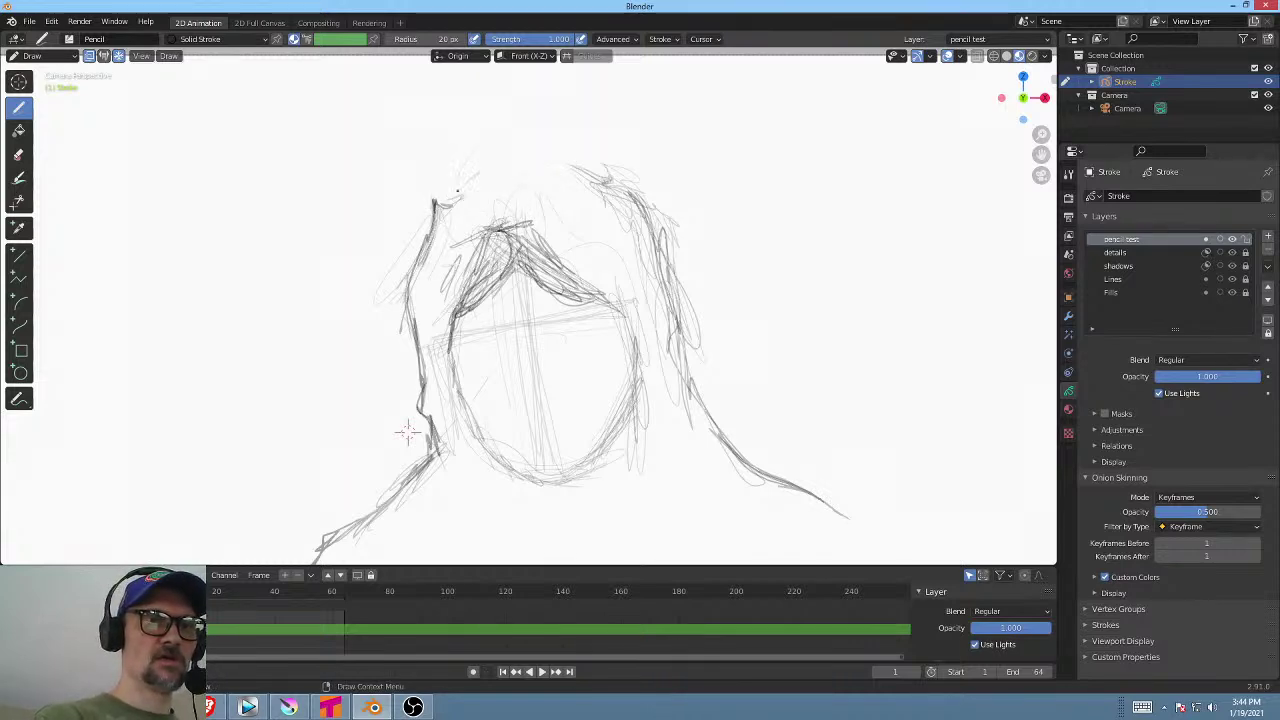
Redraw the hair outline over the crown and along the head's right side with the Pencil brush, erasing stray strokes.
mouse_move(458, 190)
mouse_down()
mouse_move(507, 151)
mouse_move(602, 171)
mouse_move(650, 195)
mouse_move(664, 228)
mouse_move(697, 200)
mouse_move(720, 217)
mouse_move(651, 286)
mouse_move(689, 189)
mouse_move(648, 208)
mouse_move(670, 304)
mouse_up()
drag(668, 258, 676, 312)
mouse_move(670, 163)
ctrl+mouse_down()
mouse_move(586, 166)
mouse_move(614, 171)
mouse_move(604, 163)
mouse_move(651, 227)
ctrl+mouse_up()
mouse_move(563, 157)
mouse_down()
mouse_move(636, 195)
mouse_move(672, 300)
mouse_up()
drag(669, 256, 672, 280)
drag(686, 340, 705, 418)
Erase the cross guidelines inside the face and sketch both eyebrows below the fringe.
shift+middle_drag(792, 360, 822, 272)
mouse_move(571, 243)
ctrl+mouse_down()
mouse_move(523, 271)
mouse_move(551, 246)
mouse_move(570, 290)
mouse_move(528, 320)
mouse_move(574, 371)
mouse_move(609, 251)
mouse_move(510, 234)
ctrl+mouse_up()
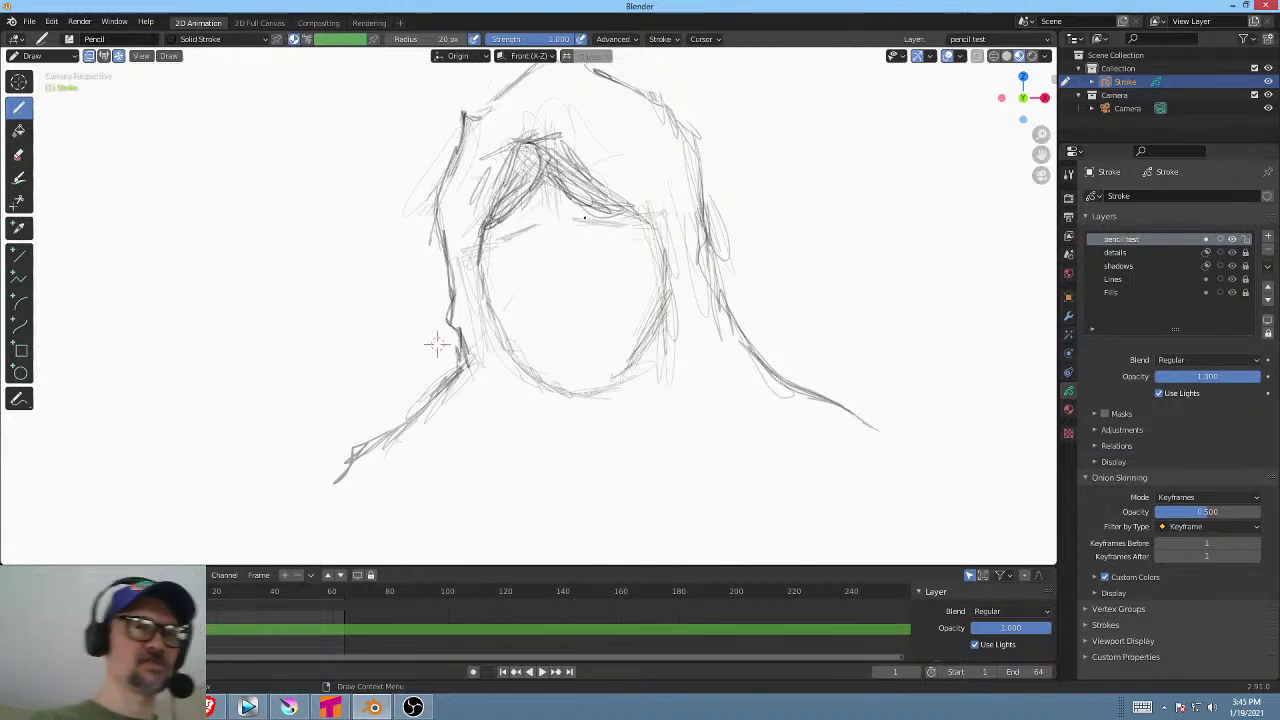
drag(585, 217, 616, 223)
drag(503, 236, 530, 228)
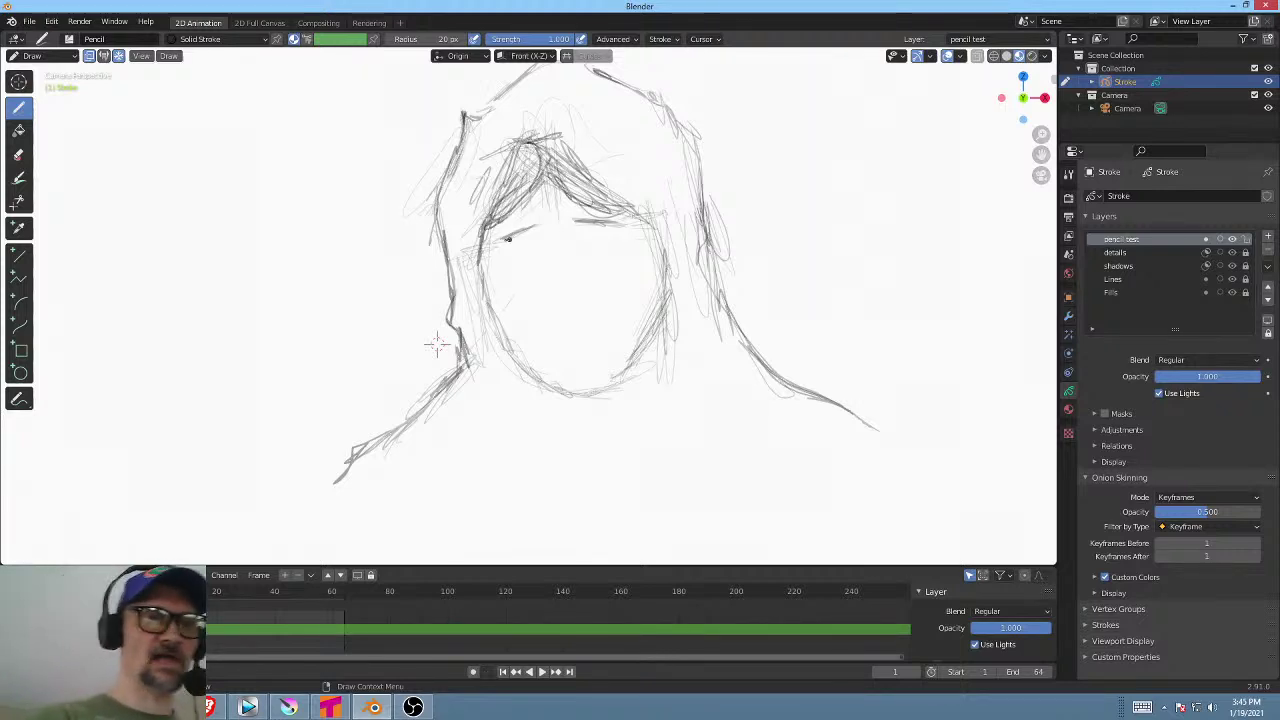
drag(510, 237, 537, 224)
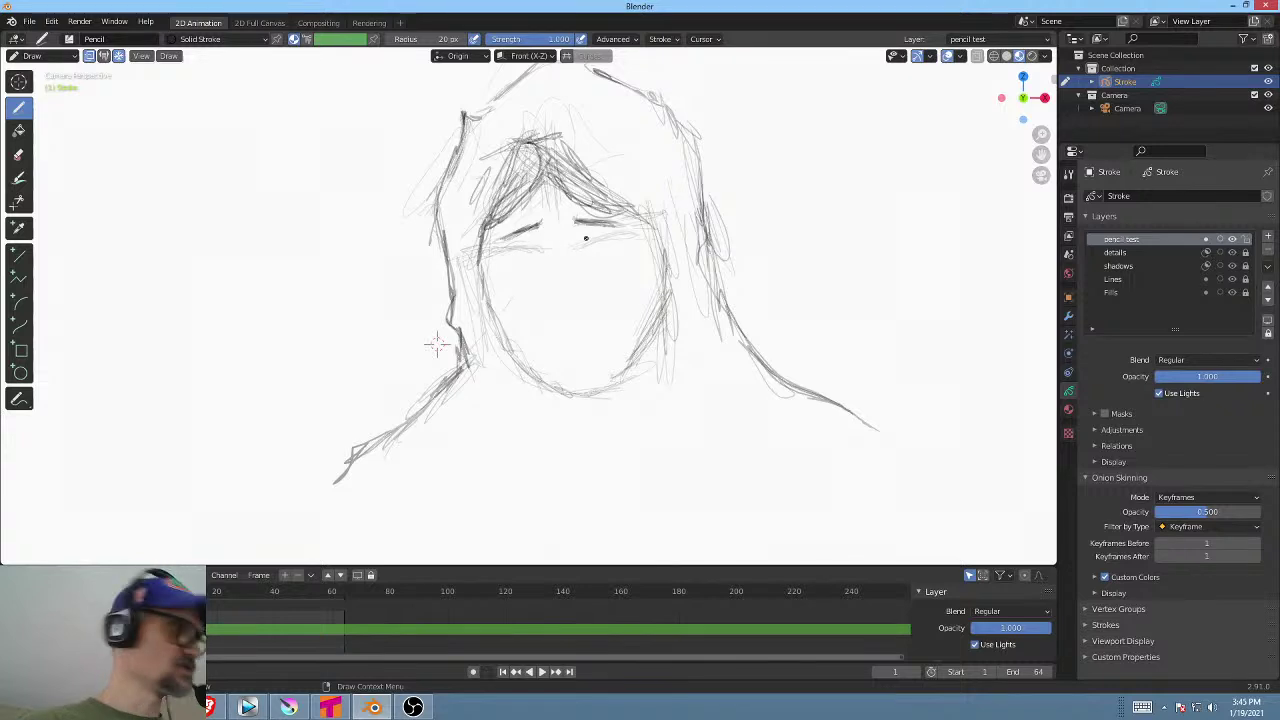
Compare the head sketch in front and back orthographic views to check its proportions when mirrored.
middle_drag(586, 238, 640, 250)
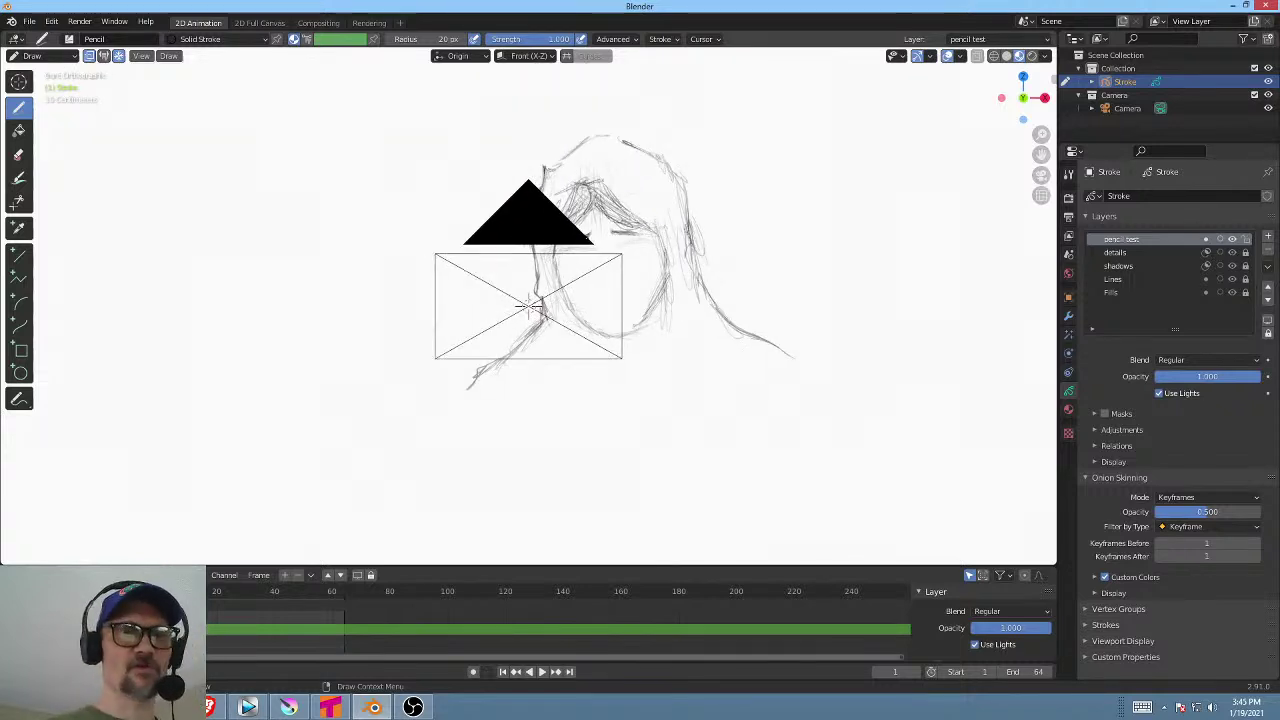
mouse_move(652, 306)
middle_down()
mouse_move(709, 277)
mouse_move(737, 286)
mouse_move(634, 357)
middle_up()
key(ctrl+KP_1)
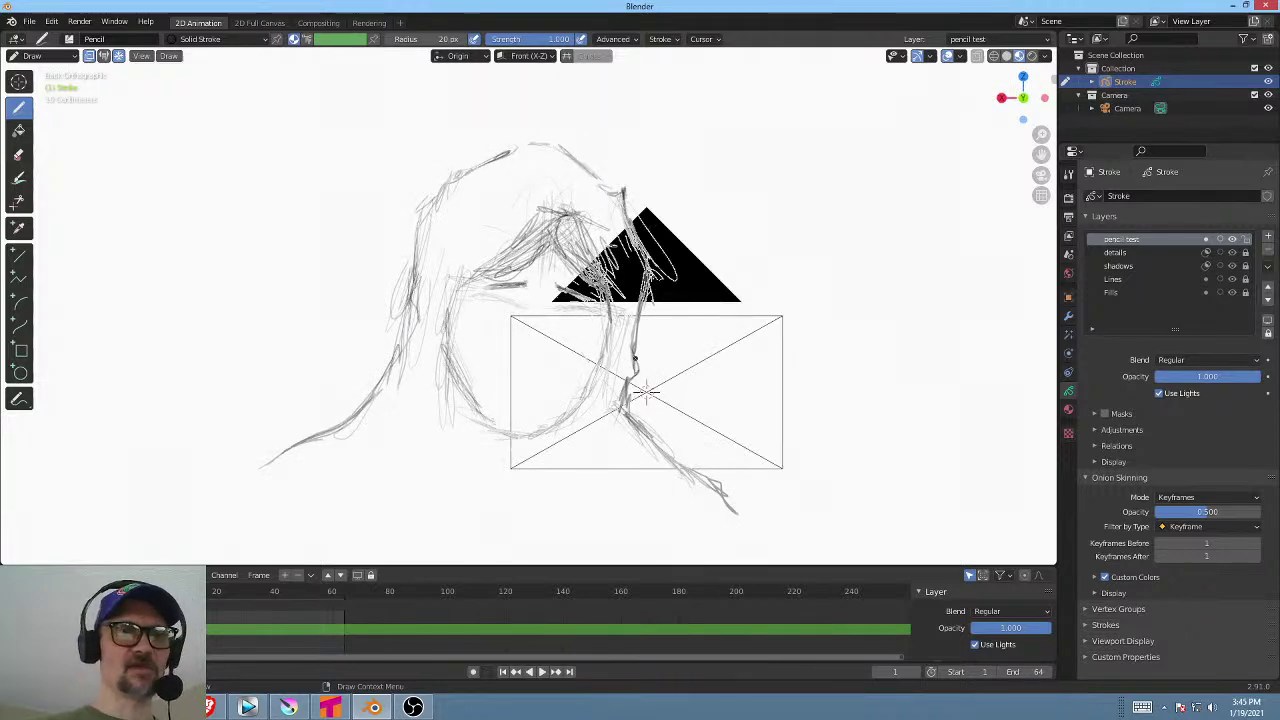
key(KP_1)
key(ctrl+KP_1)
key(KP_1)
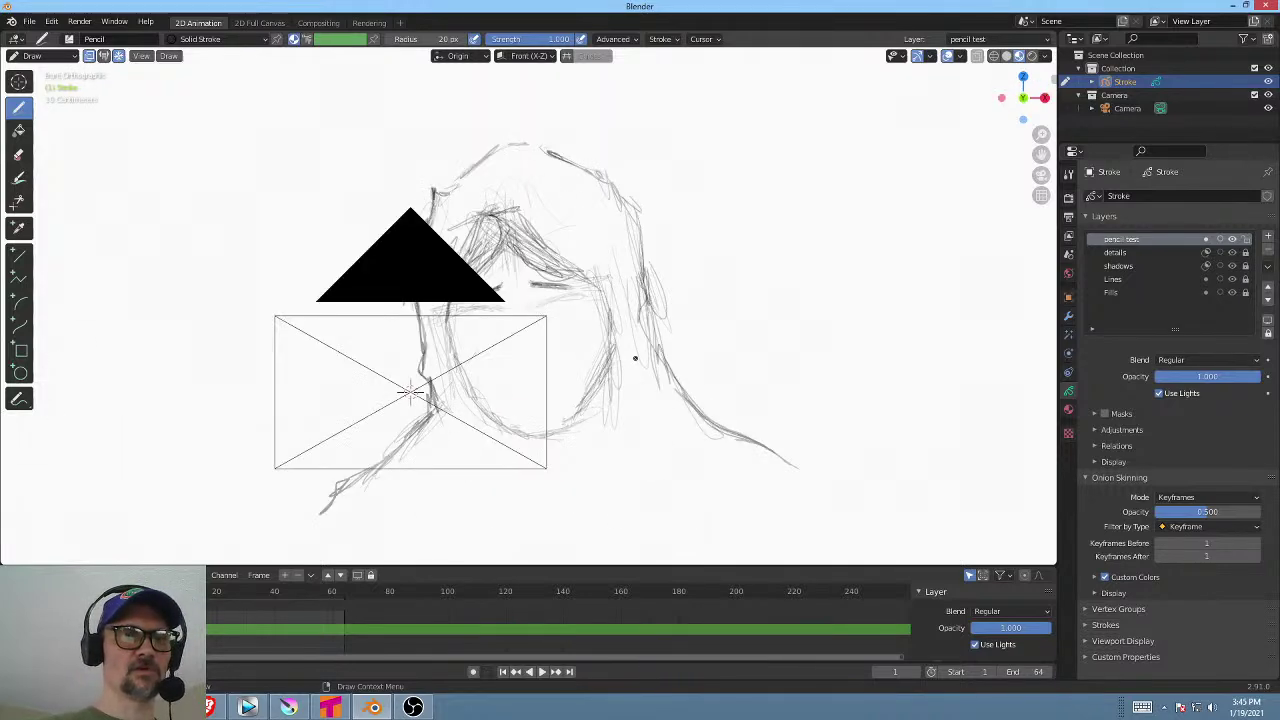
Return to the front orthographic view, hide the camera from the viewport and keep the Stroke object active.
key(ctrl+KP_1)
key(KP_1)
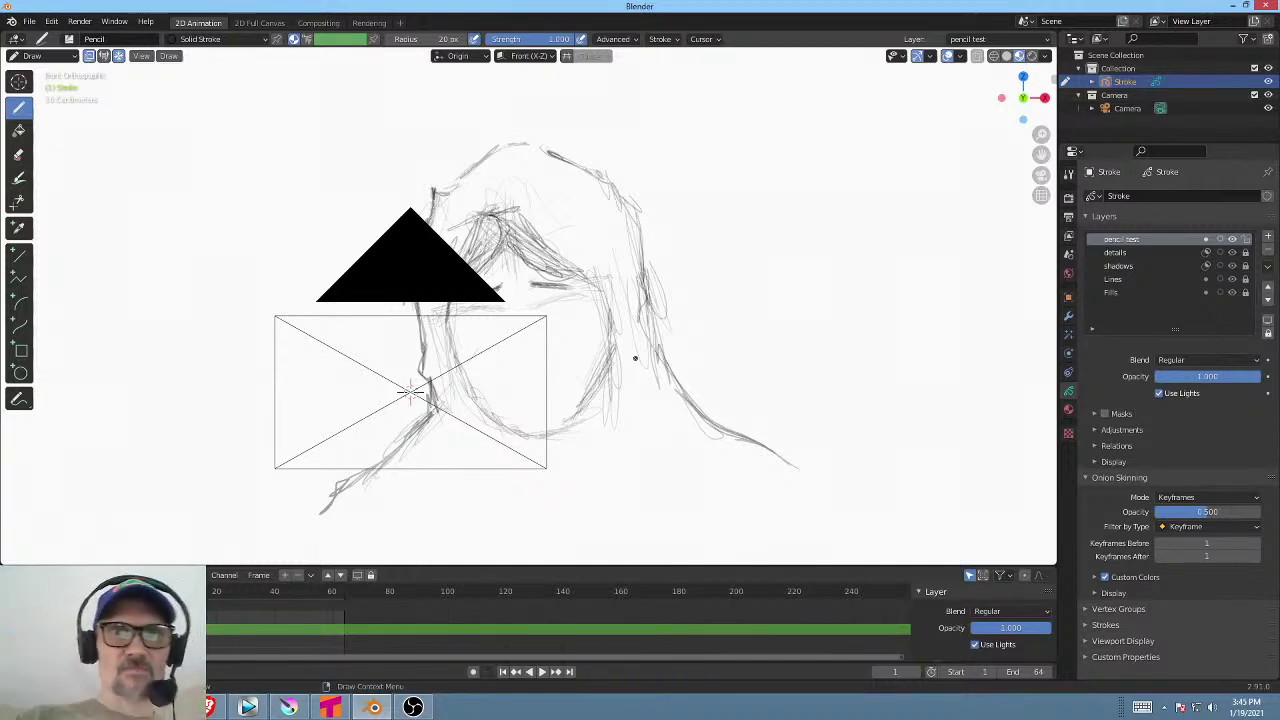
click(1268, 108)
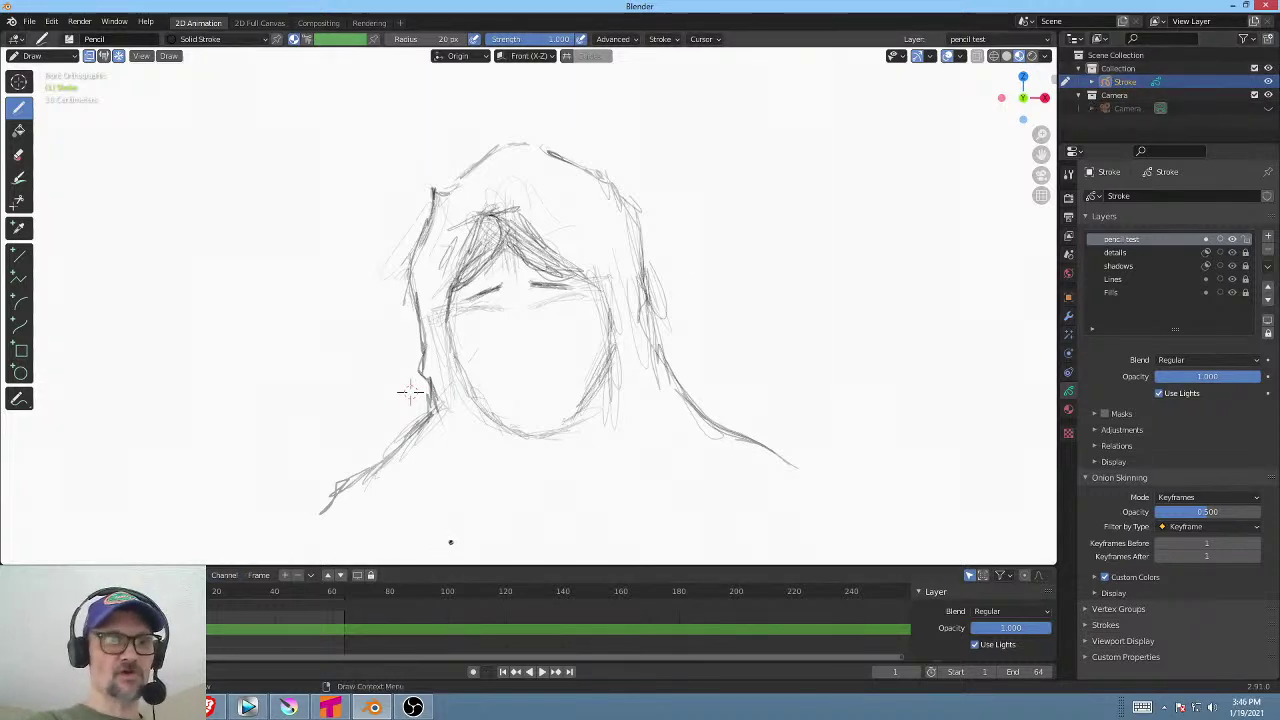
click(1121, 83)
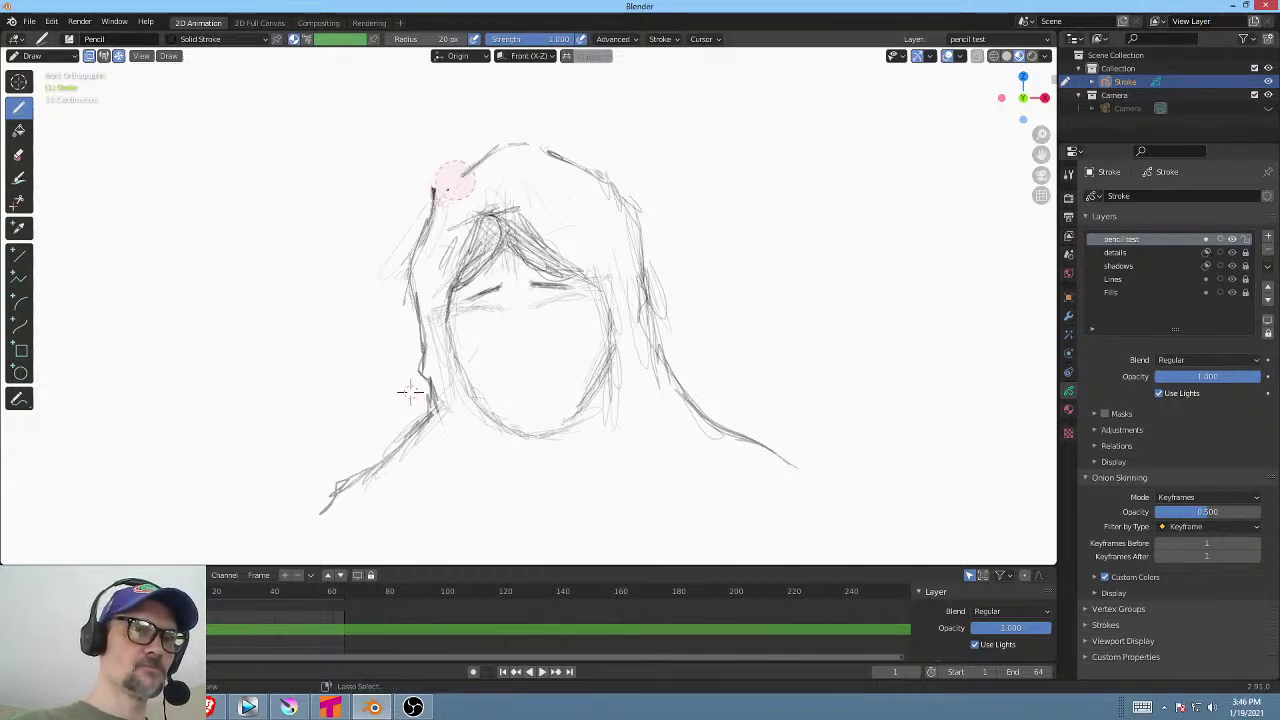
Erase the hair outline beside the crown on the cursor's side of the head and redraw it in one flowing contour.
ctrl+drag(462, 172, 433, 184)
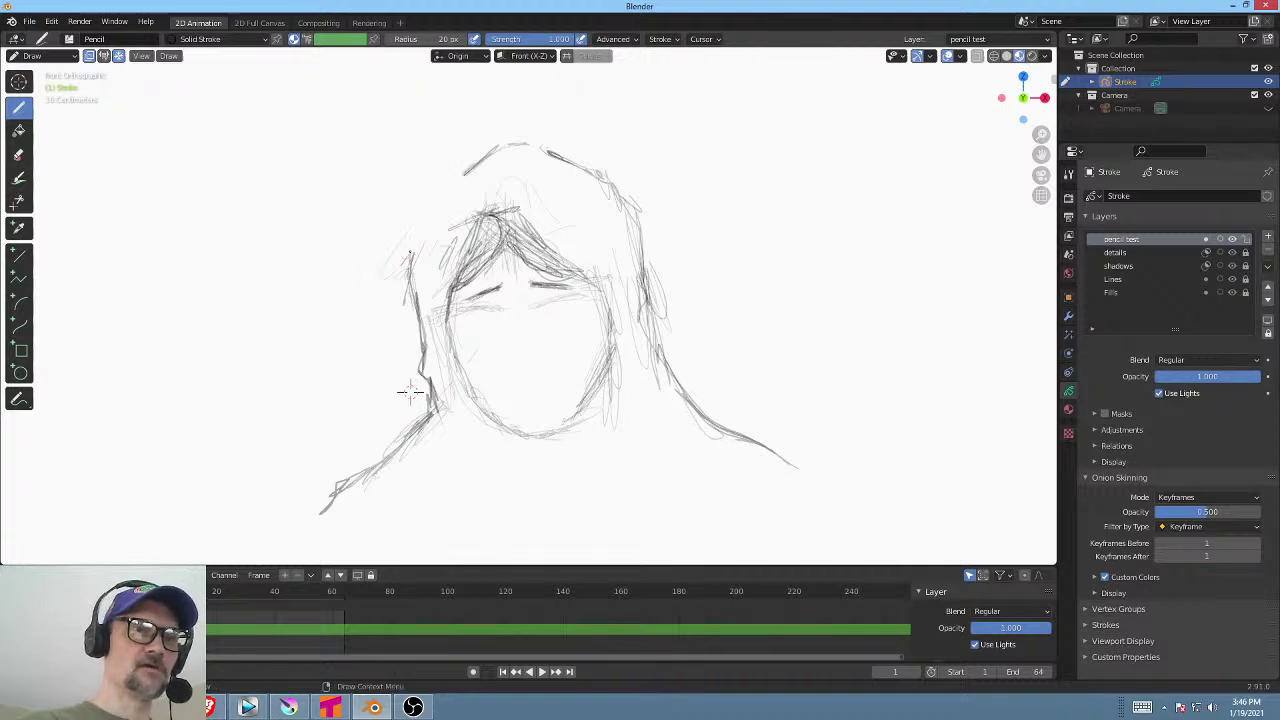
drag(430, 236, 468, 168)
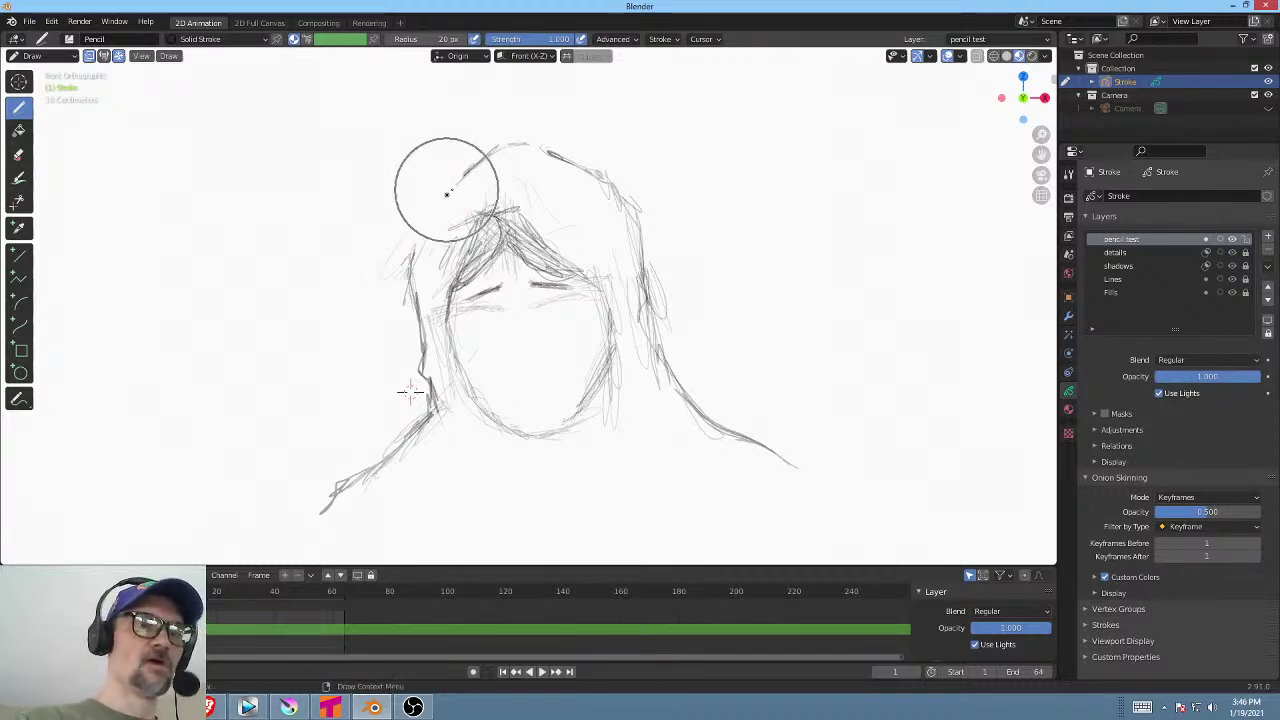
mouse_move(468, 172)
mouse_down()
mouse_move(428, 192)
mouse_move(418, 221)
mouse_up()
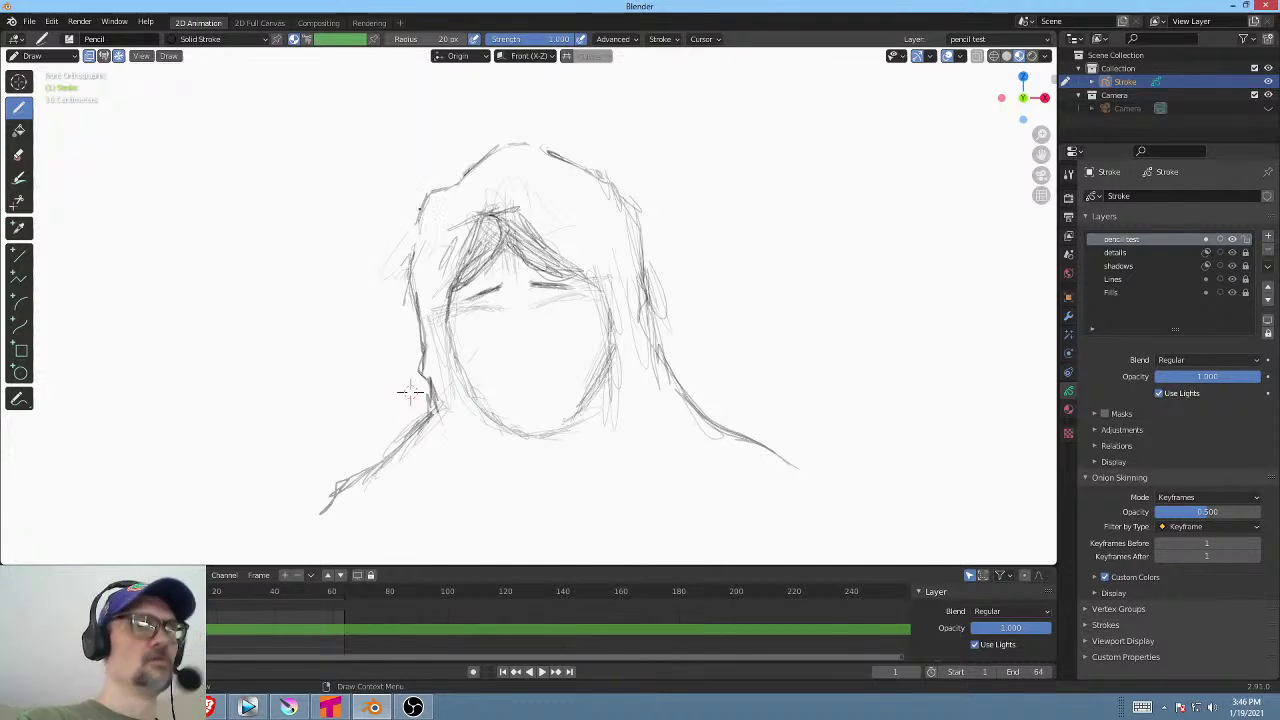
drag(422, 204, 408, 268)
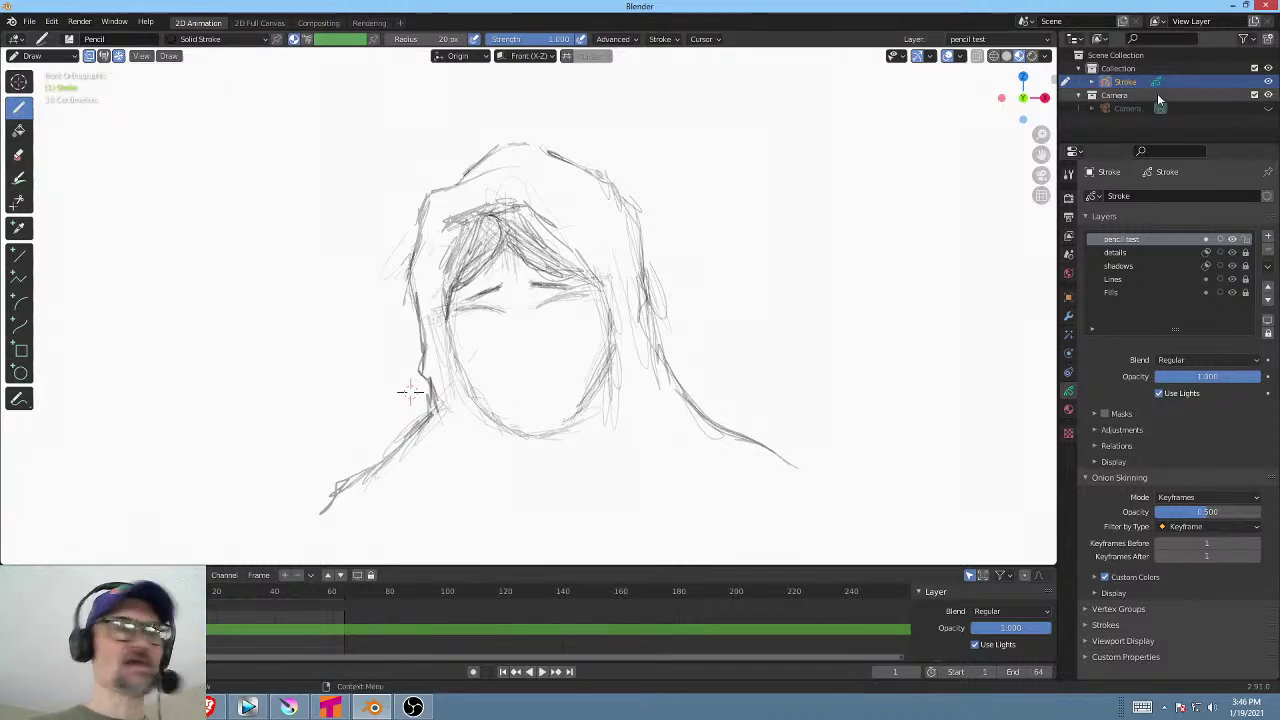
In the mirrored back view, erase the long hair outline on the side away from the 3D cursor and redraw it wider, sloping into the shoulder.
click(1160, 108)
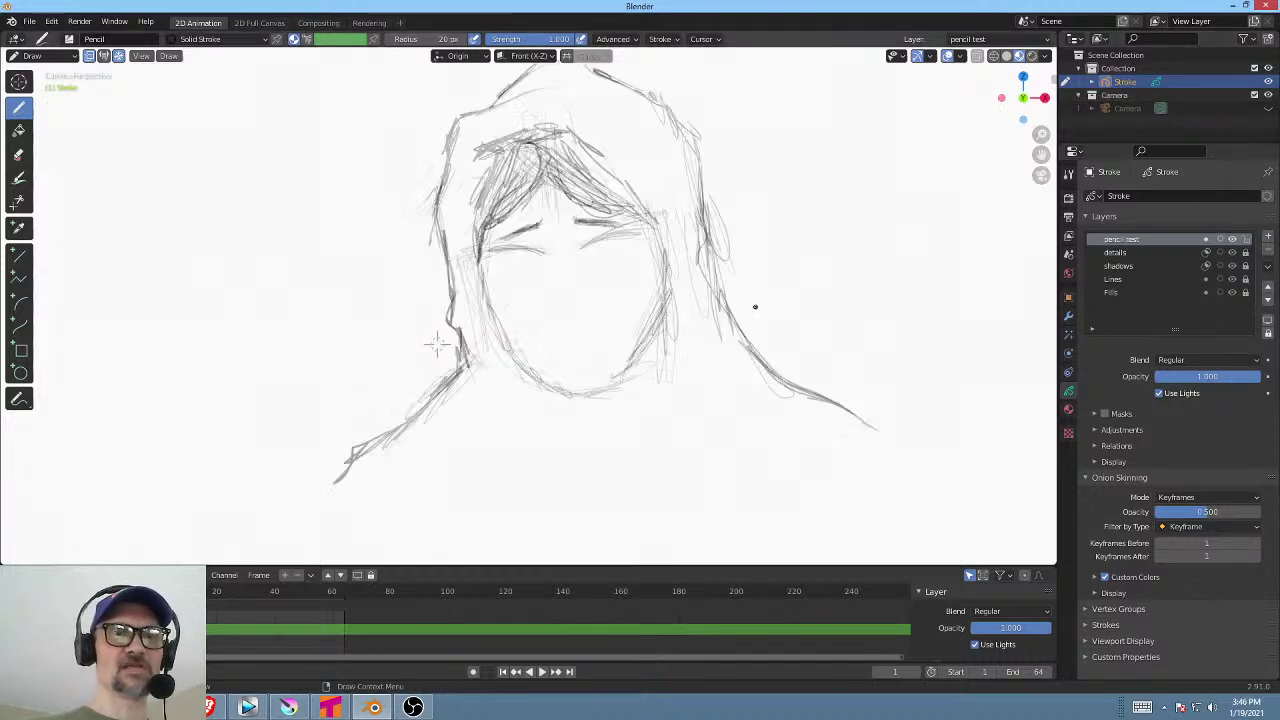
key(KP_0)
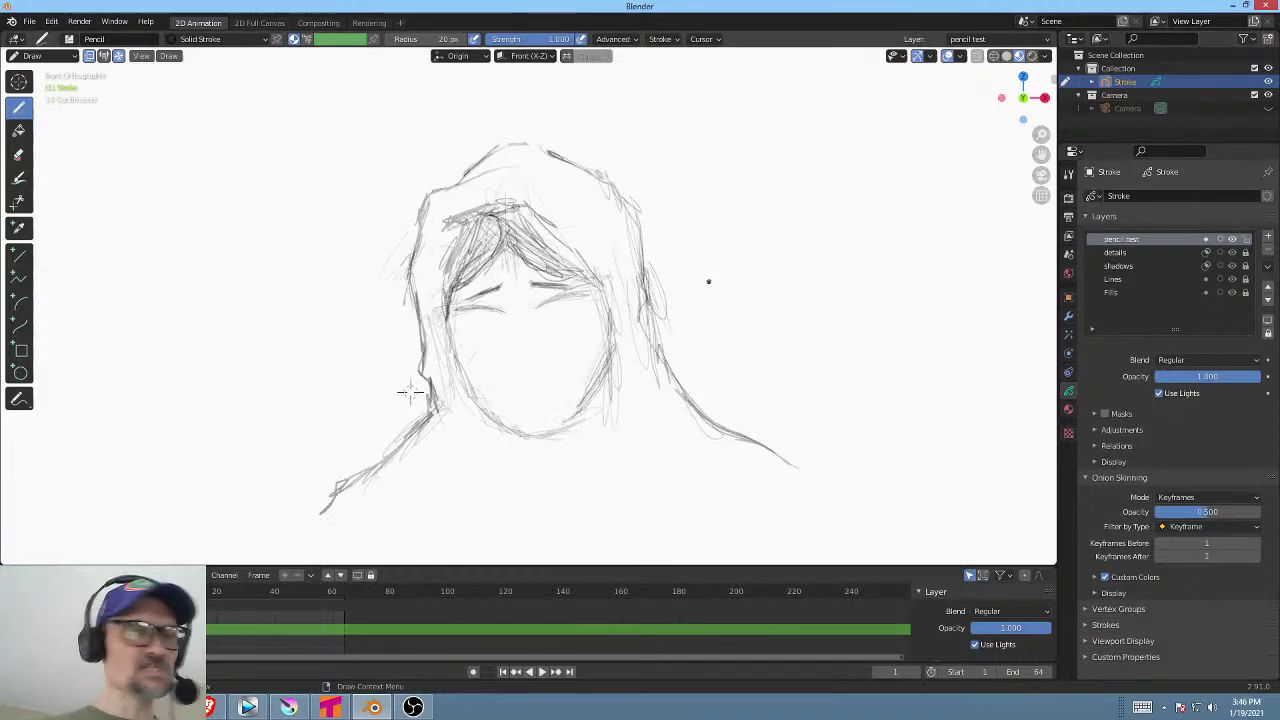
key(ctrl+KP_1)
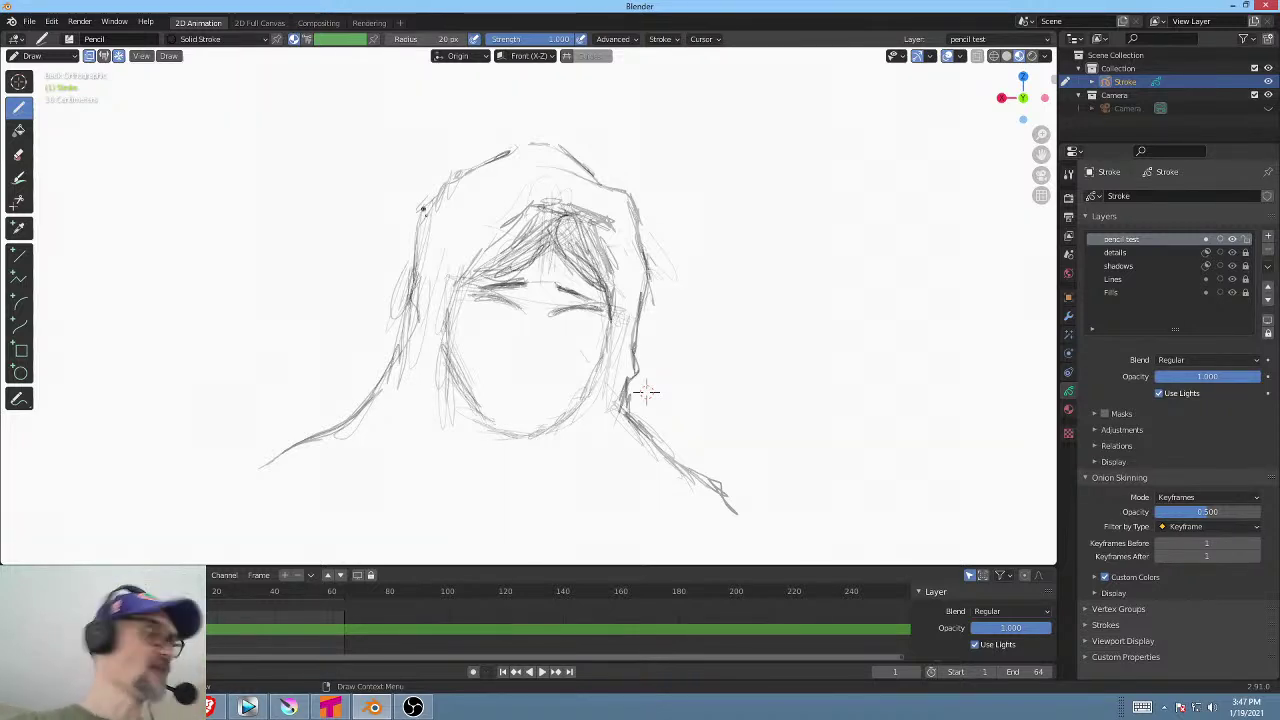
mouse_move(431, 246)
mouse_down()
mouse_move(389, 294)
mouse_move(391, 382)
mouse_move(373, 307)
mouse_move(368, 360)
mouse_up()
mouse_move(383, 292)
mouse_down()
mouse_move(338, 421)
mouse_move(366, 400)
mouse_up()
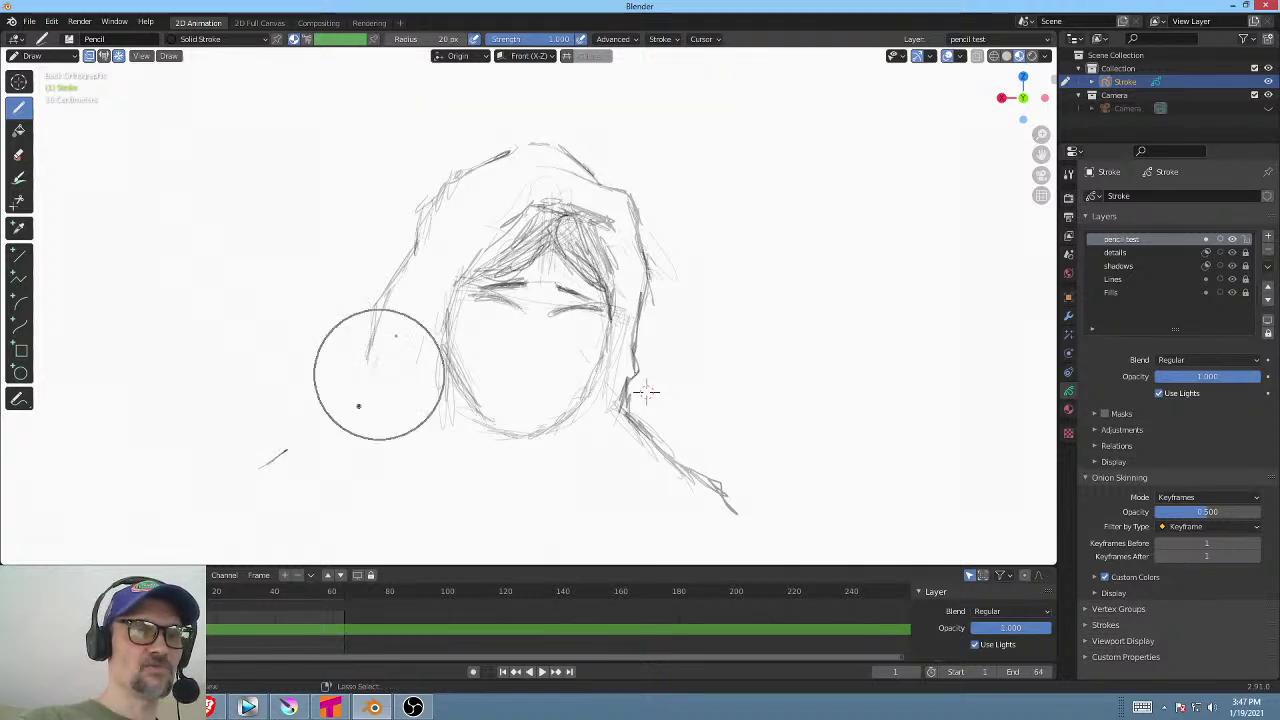
drag(377, 343, 311, 435)
drag(357, 412, 257, 471)
drag(331, 434, 220, 499)
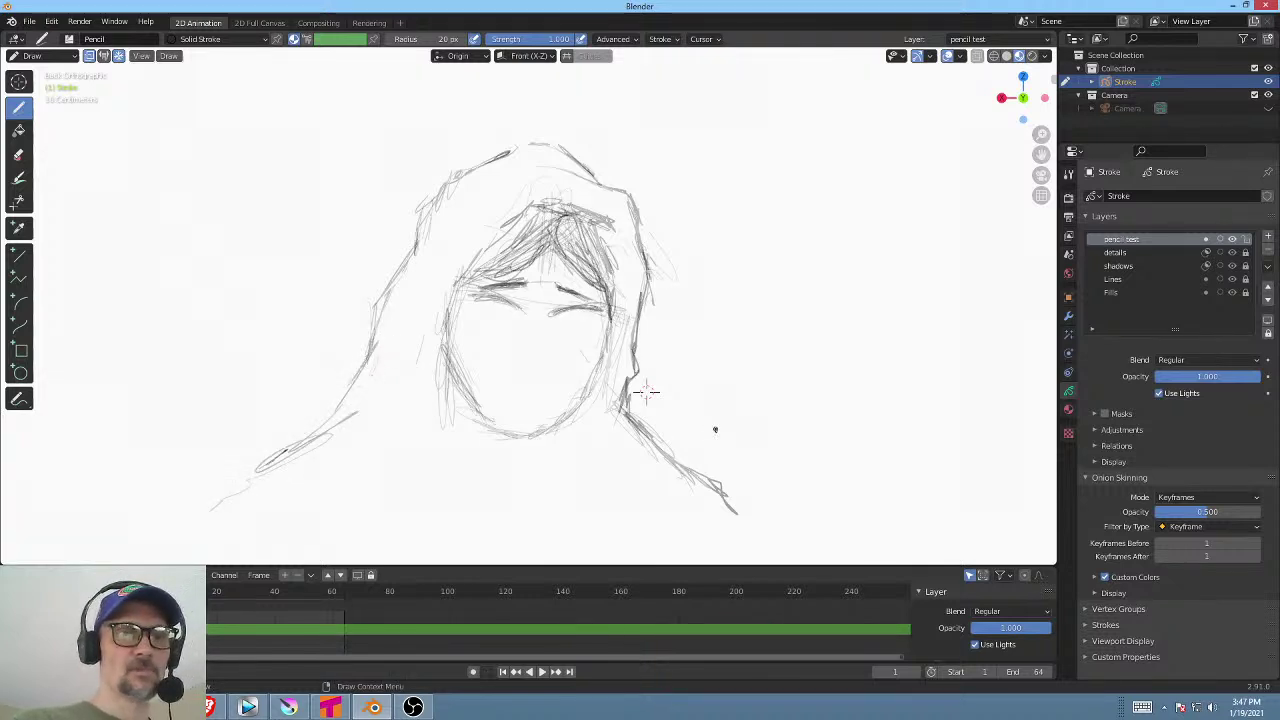
Extend the redrawn shoulder line down to the upper arm and darken the hair contour above it.
drag(664, 446, 704, 466)
drag(318, 434, 219, 496)
drag(222, 486, 202, 537)
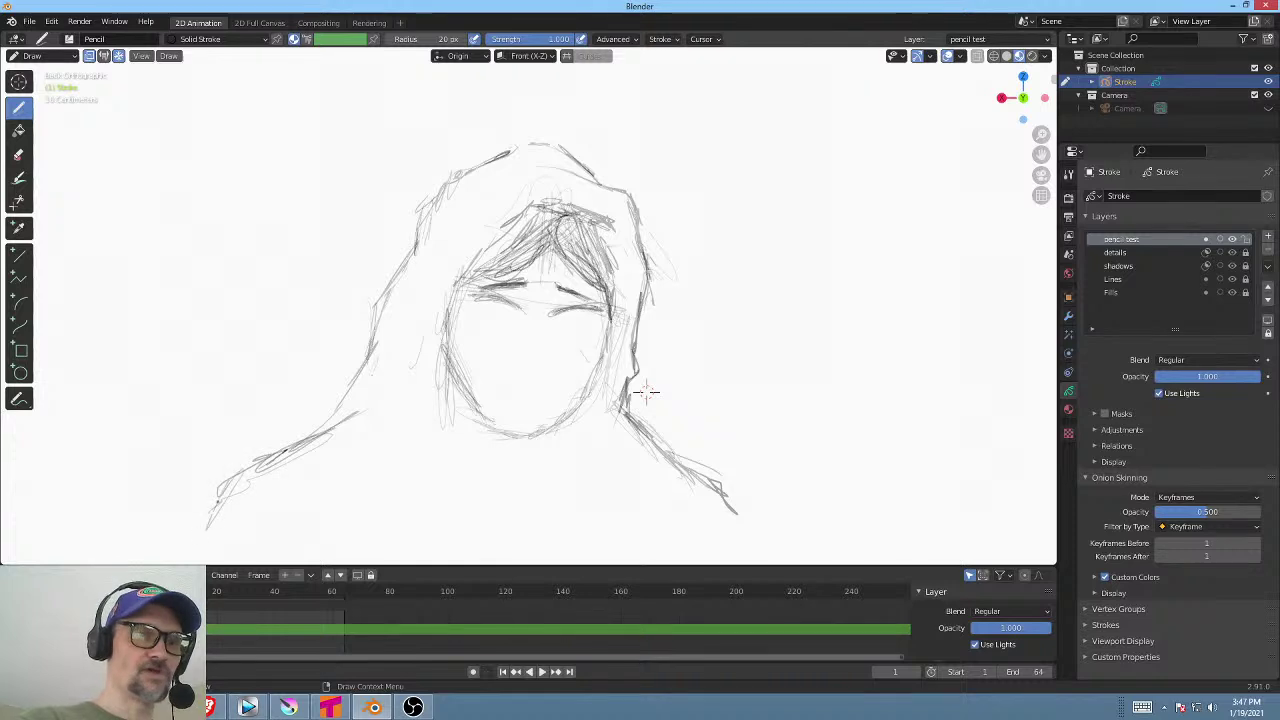
drag(332, 430, 285, 456)
drag(350, 402, 318, 432)
mouse_move(369, 347)
mouse_down()
mouse_move(331, 412)
mouse_move(430, 222)
mouse_up()
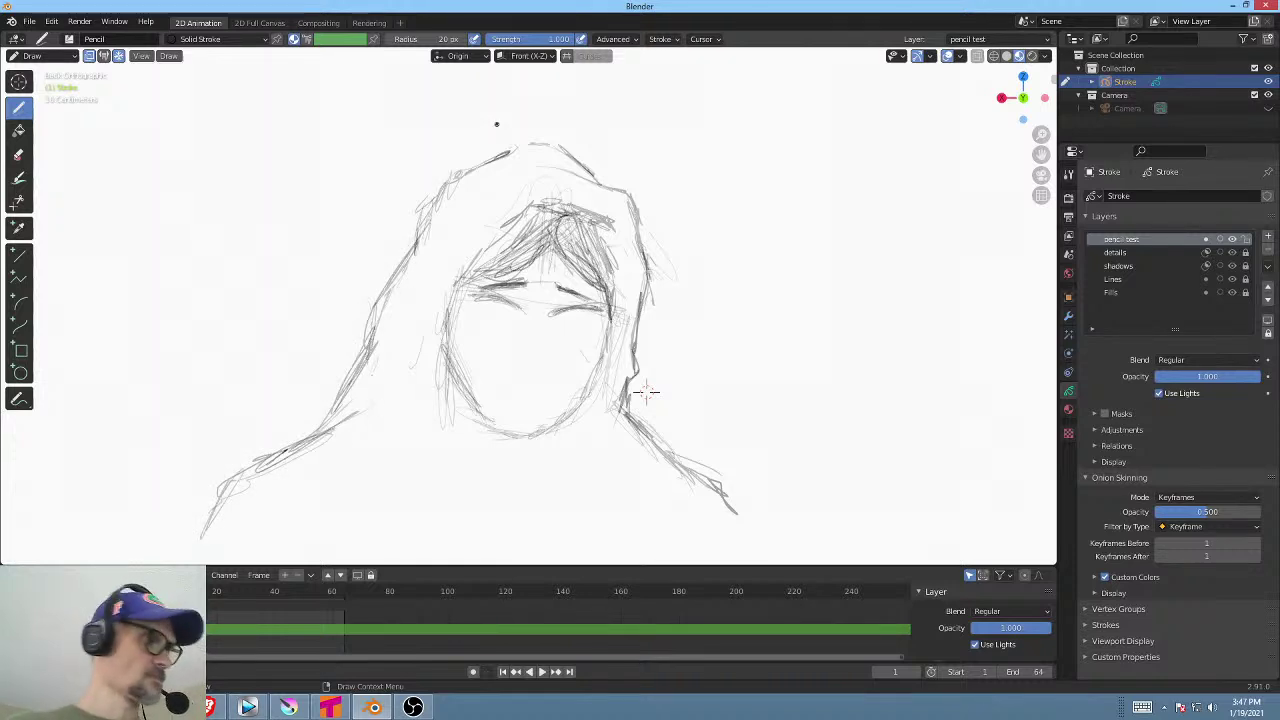
In the front orthographic view, erase the stray pencil lines along both shoulders.
key(KP_1)
shift+middle_drag(409, 386, 461, 291)
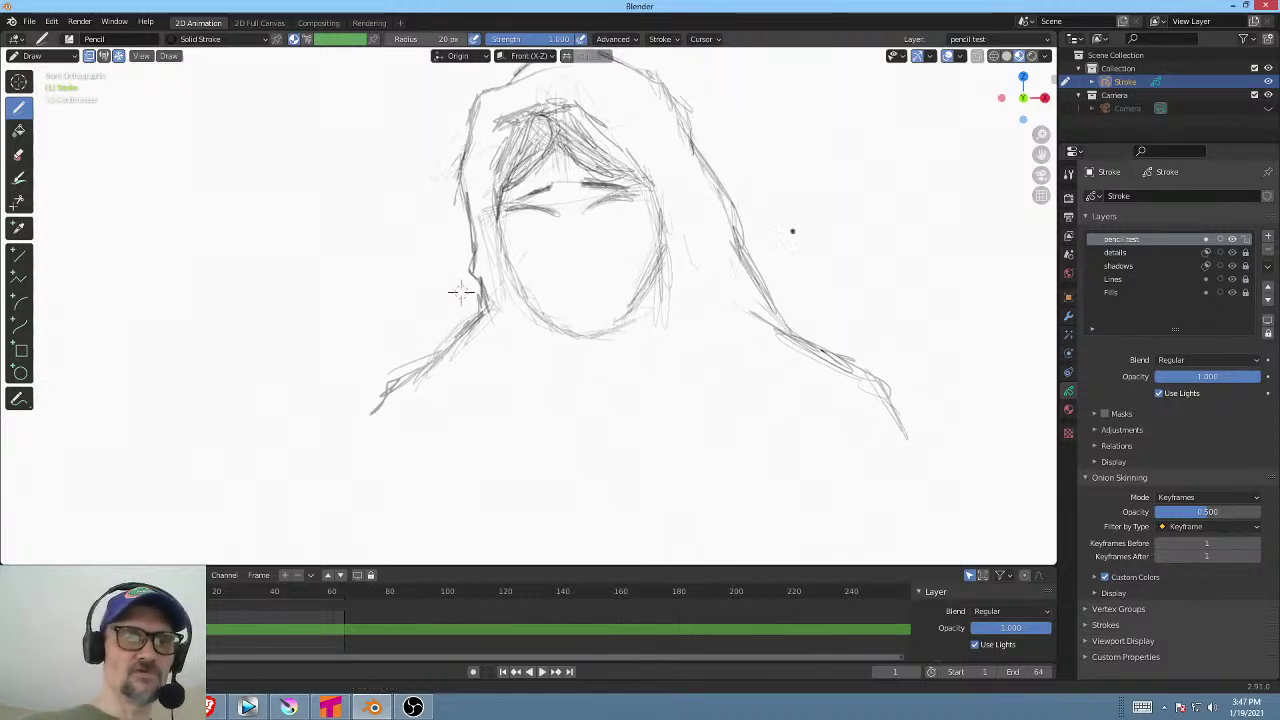
scroll(792, 231, down, 3)
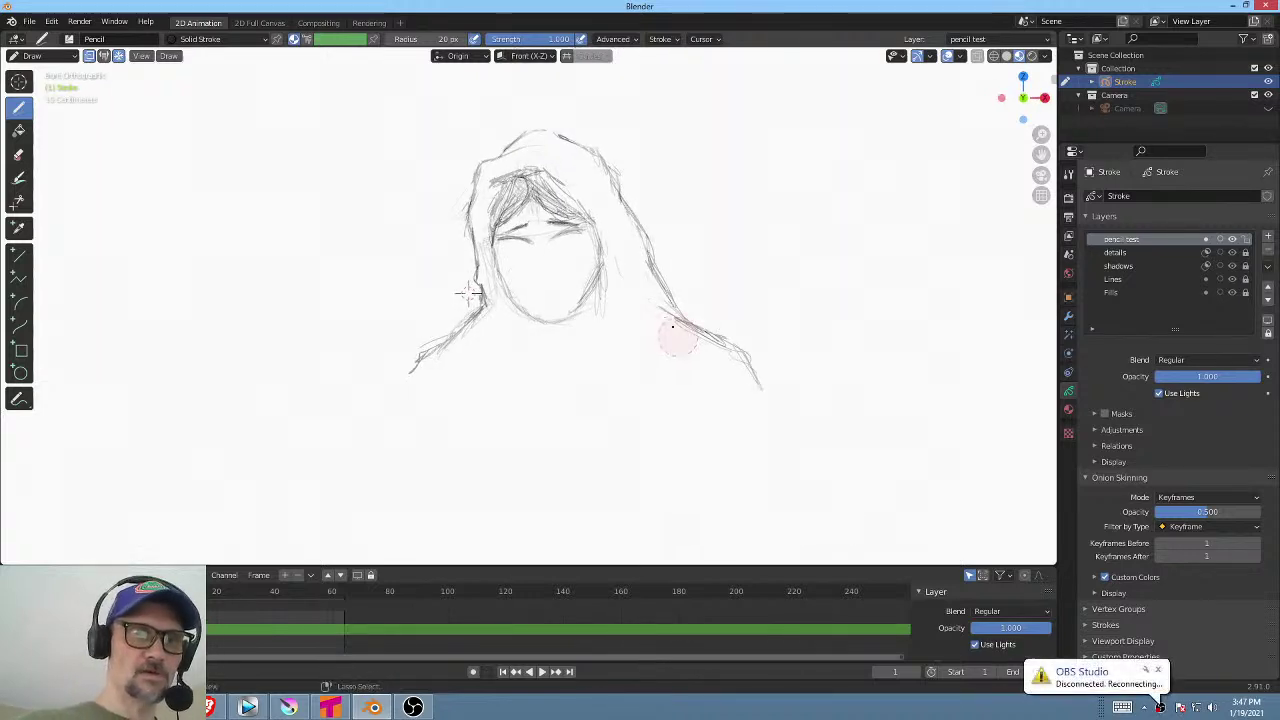
ctrl+drag(672, 326, 697, 323)
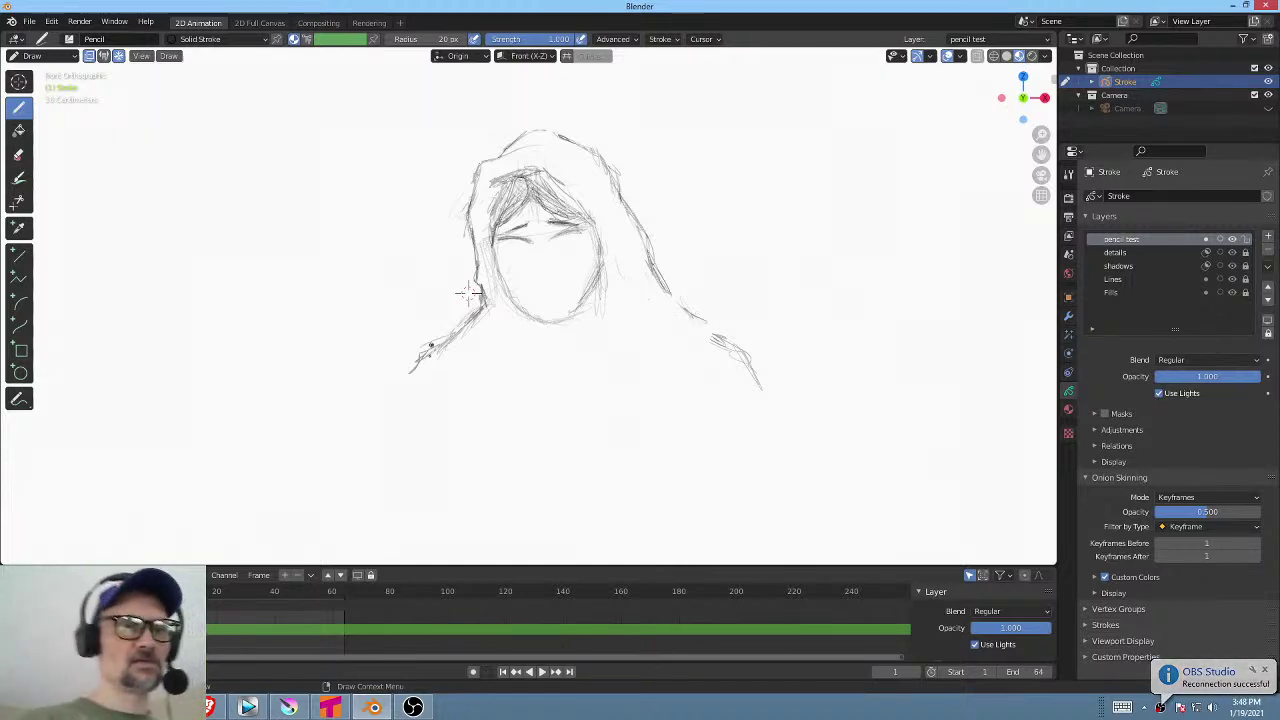
mouse_move(455, 354)
ctrl+mouse_down()
mouse_move(434, 346)
mouse_move(453, 341)
mouse_move(408, 390)
ctrl+mouse_up()
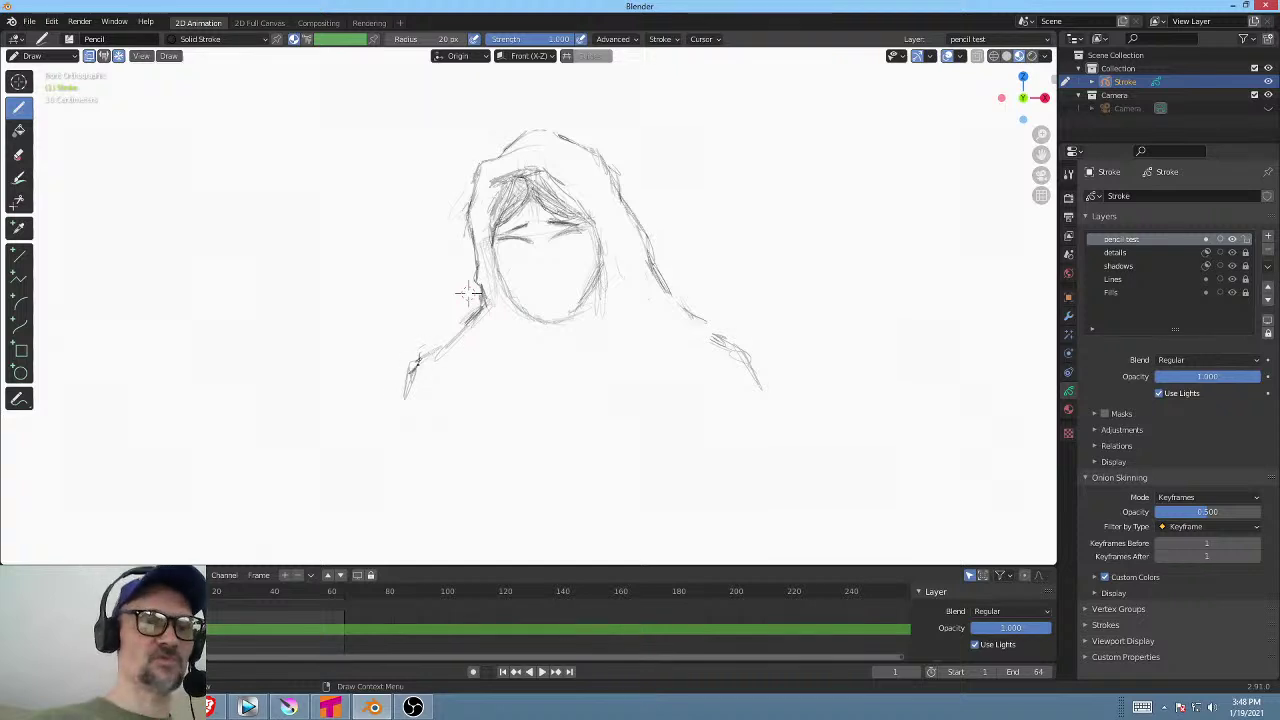
Sketch the upper-arm edges and the curved garment hem across the chest, then clean up the lines at both shoulder corners.
drag(412, 374, 396, 406)
mouse_move(731, 337)
mouse_down()
mouse_move(760, 345)
mouse_move(765, 393)
mouse_up()
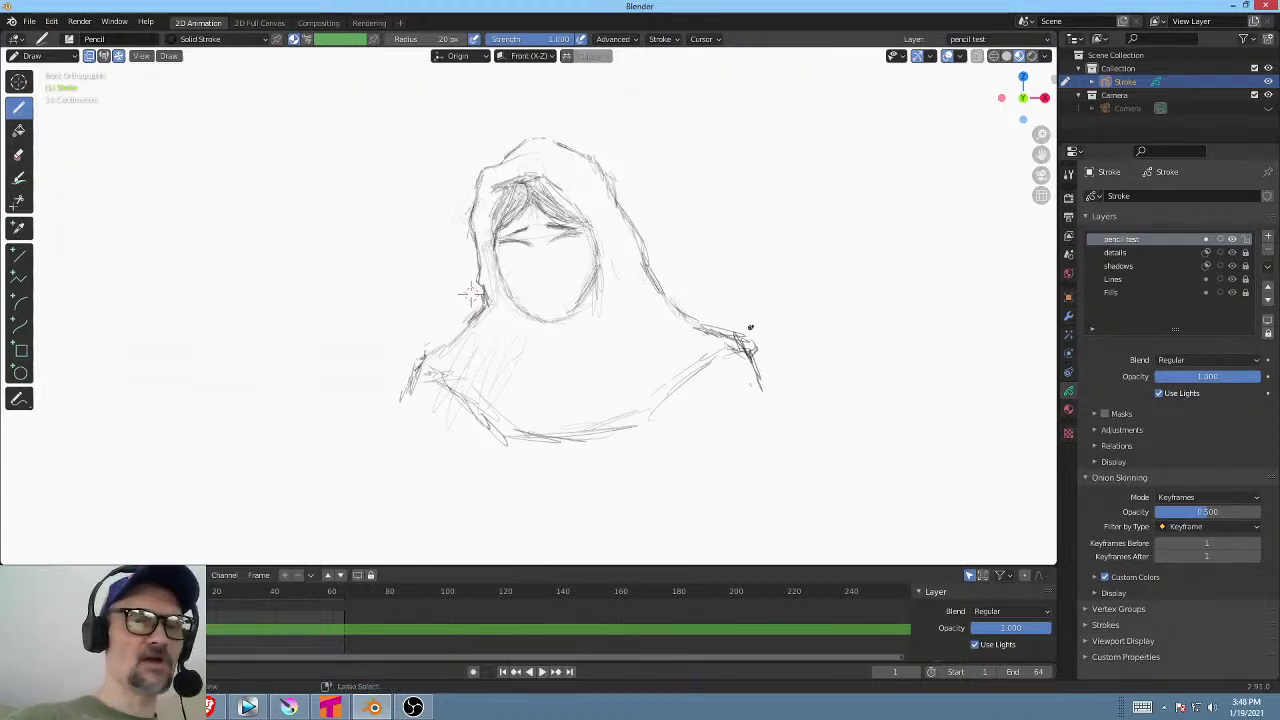
mouse_move(725, 355)
ctrl+mouse_down()
mouse_move(738, 330)
mouse_move(710, 366)
ctrl+mouse_up()
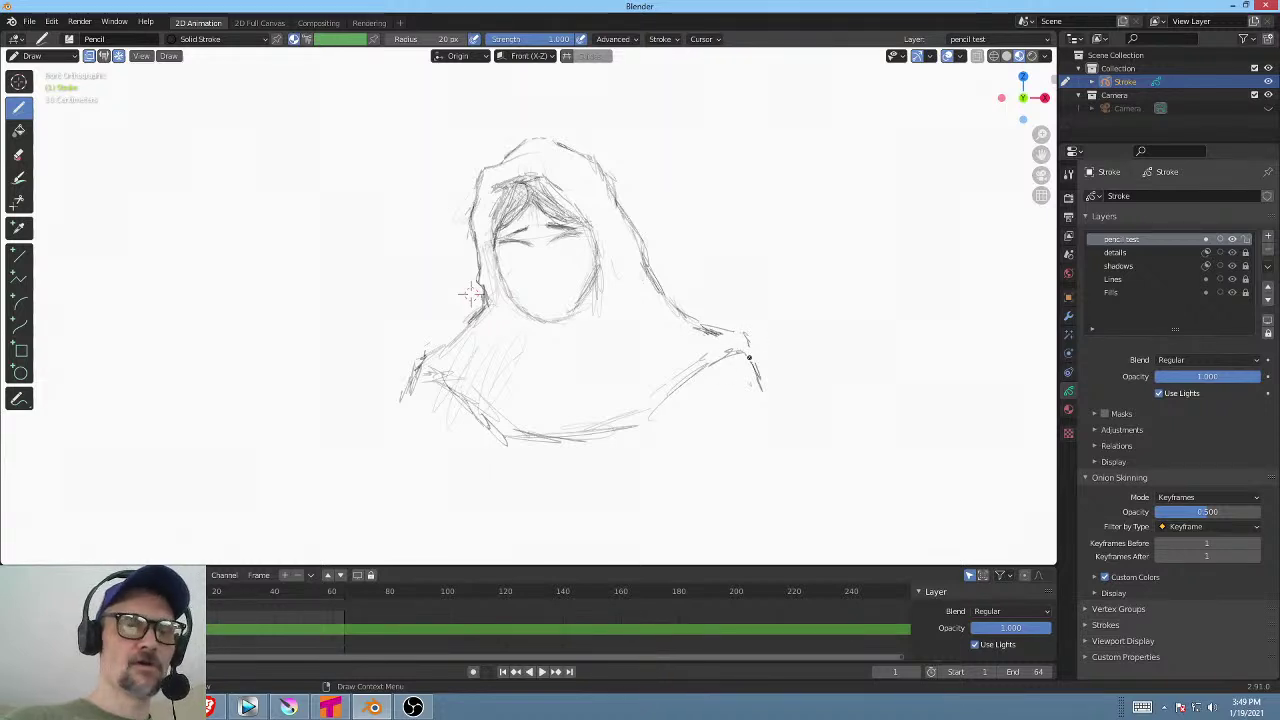
mouse_move(431, 364)
ctrl+mouse_down()
mouse_move(421, 361)
mouse_move(444, 345)
ctrl+mouse_up()
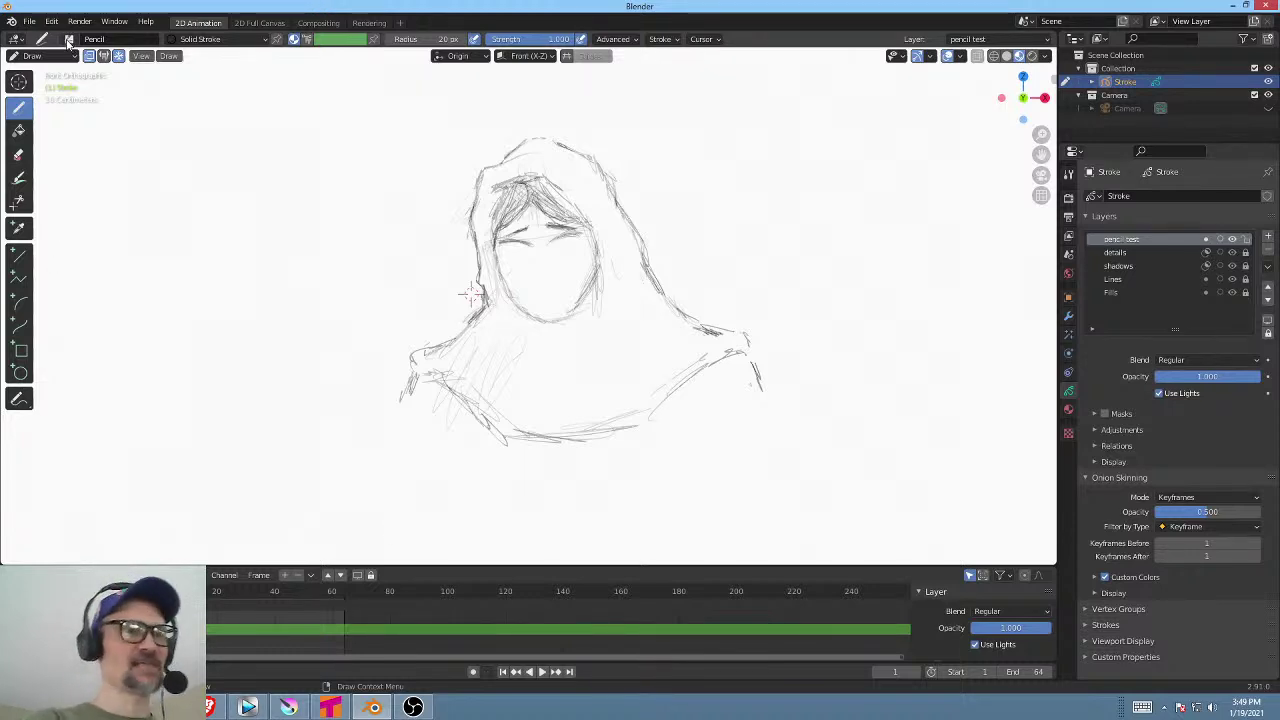
Open the Blender Preferences to view the Keymap settings and position the window over the sketch.
click(30, 21)
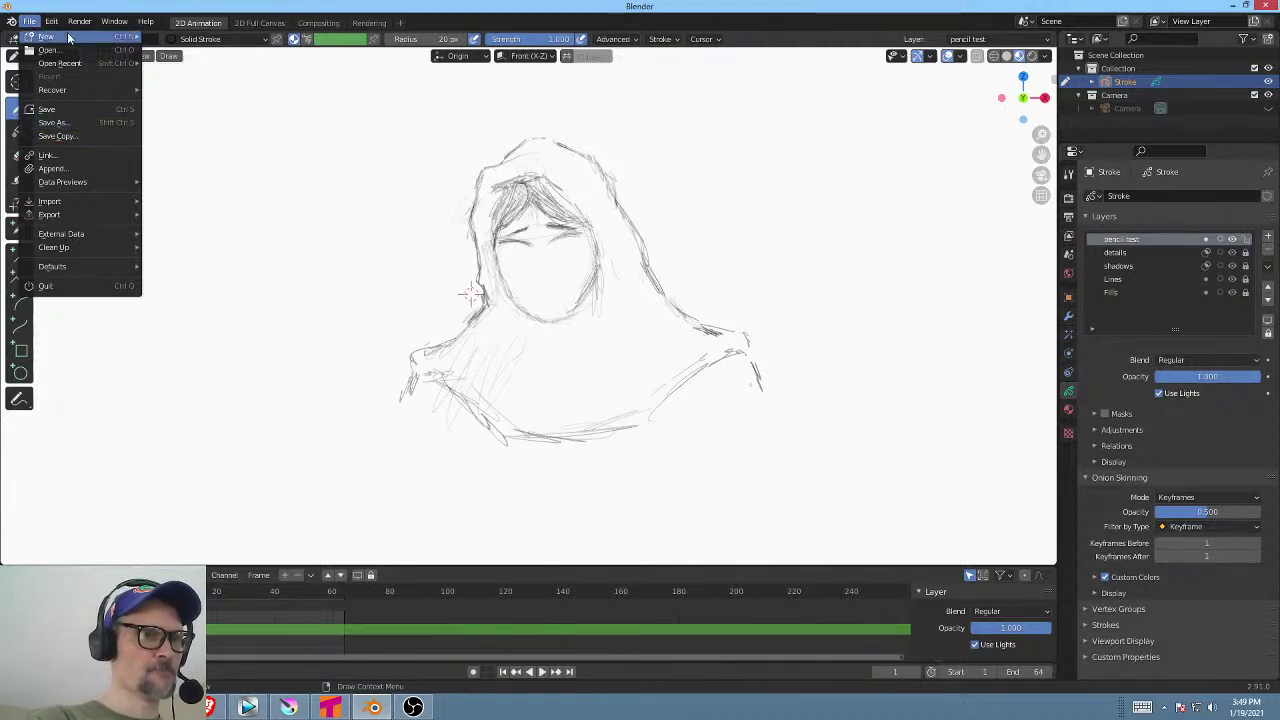
mouse_move(57, 23)
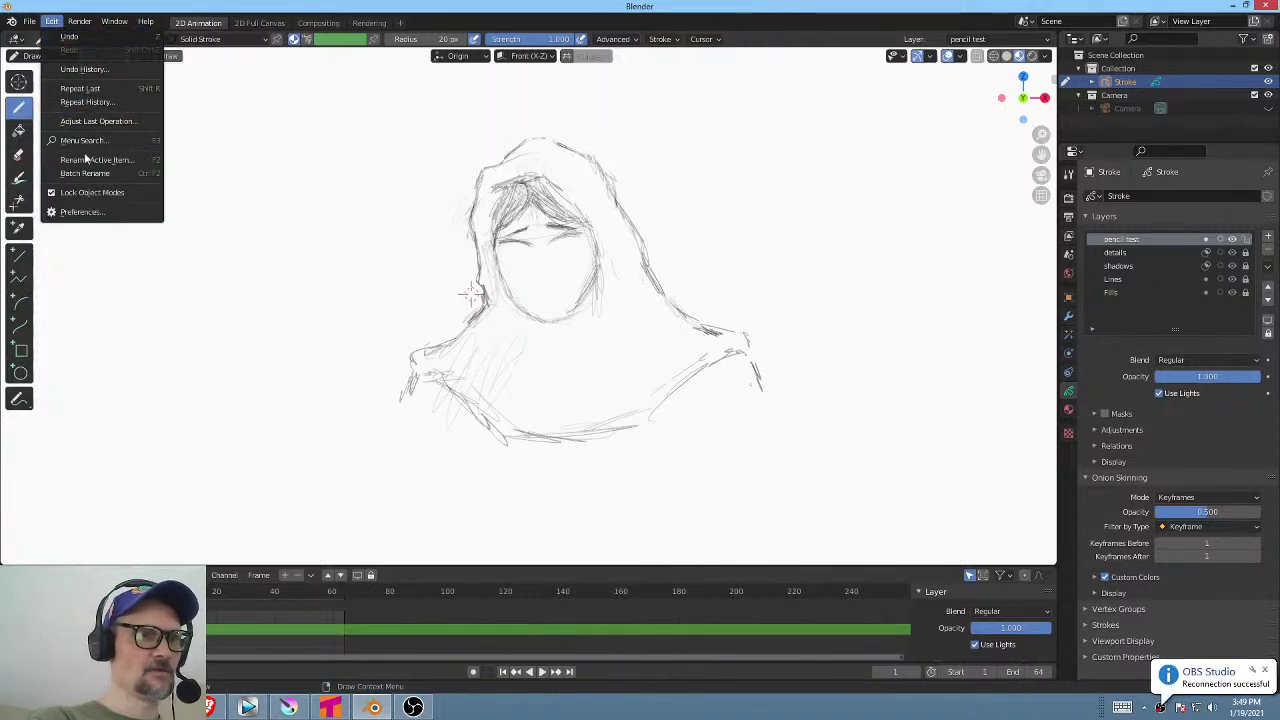
click(84, 213)
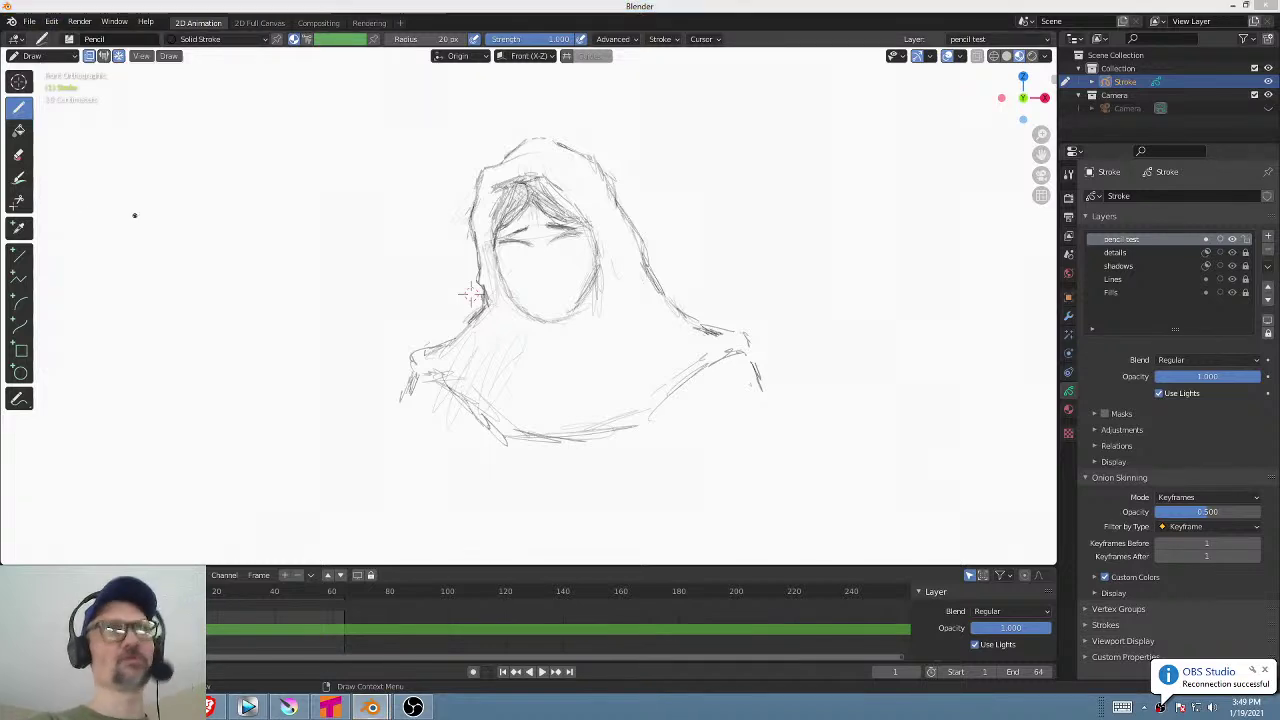
drag(399, 0, 384, 152)
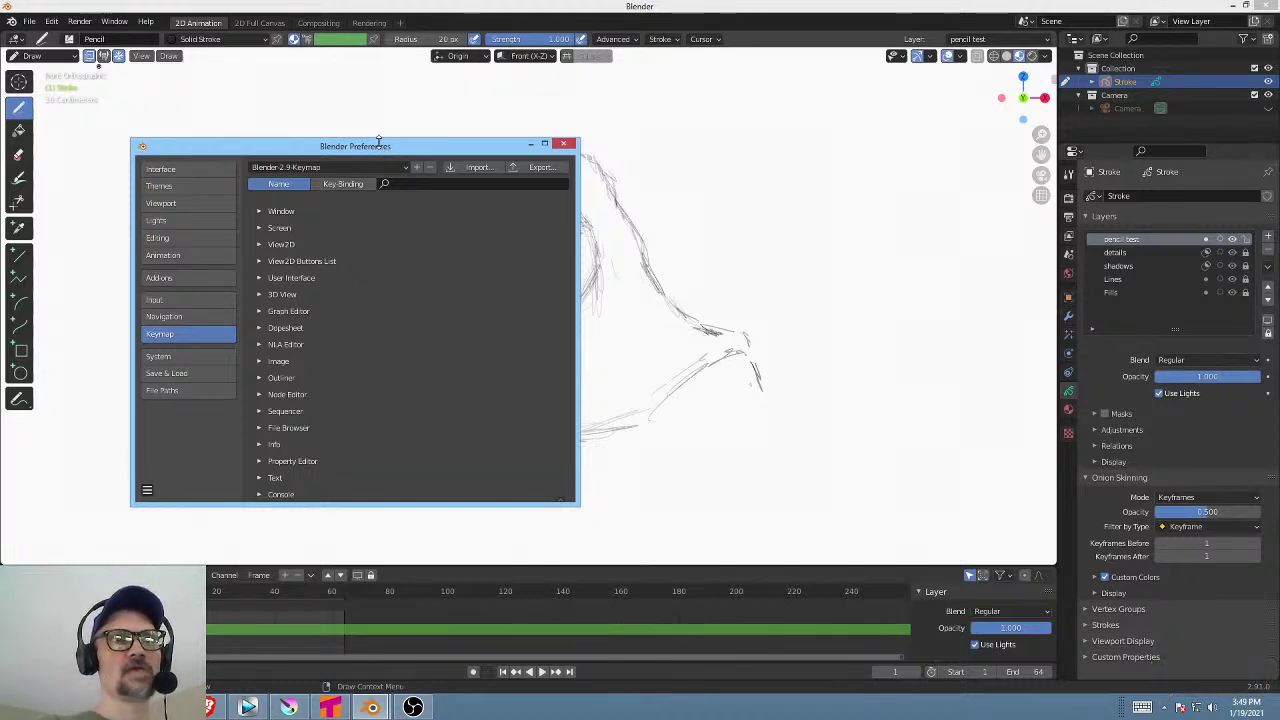
drag(372, 153, 374, 143)
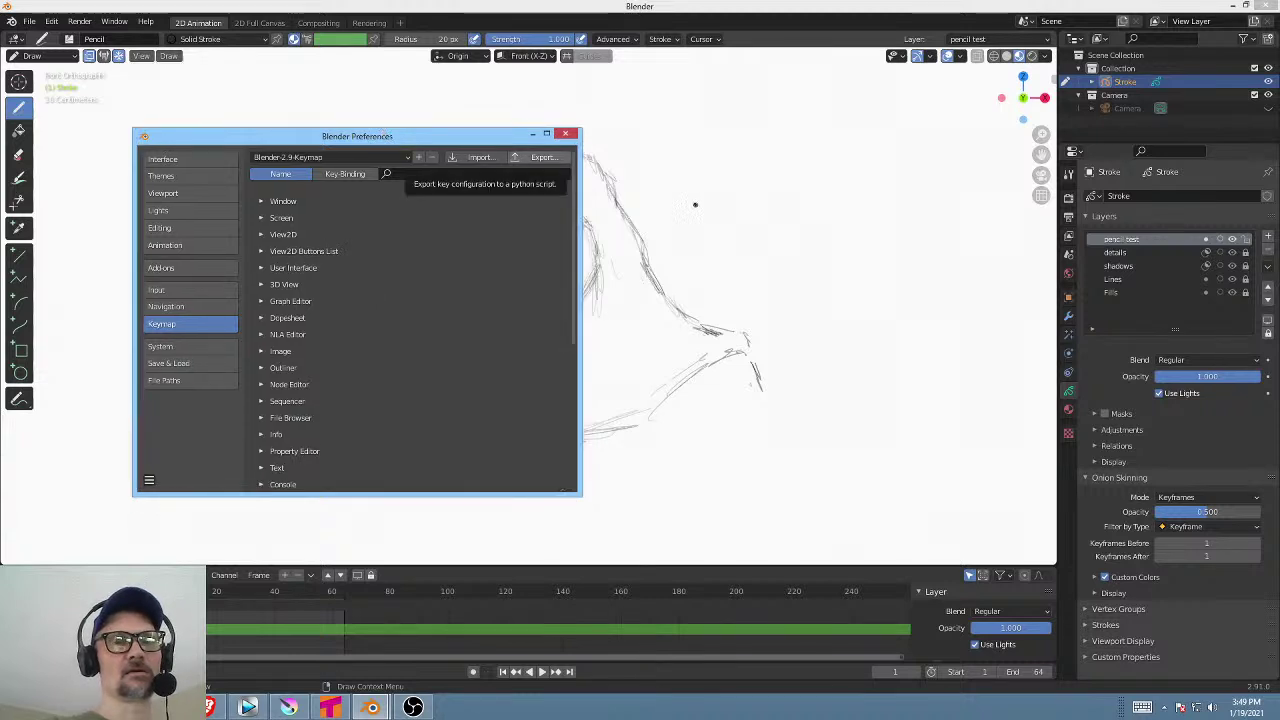
Examine the sketch from angled perspective views and through the camera, ending in the front orthographic view.
mouse_move(693, 202)
shift+middle_down()
mouse_move(733, 201)
mouse_move(679, 204)
shift+middle_up()
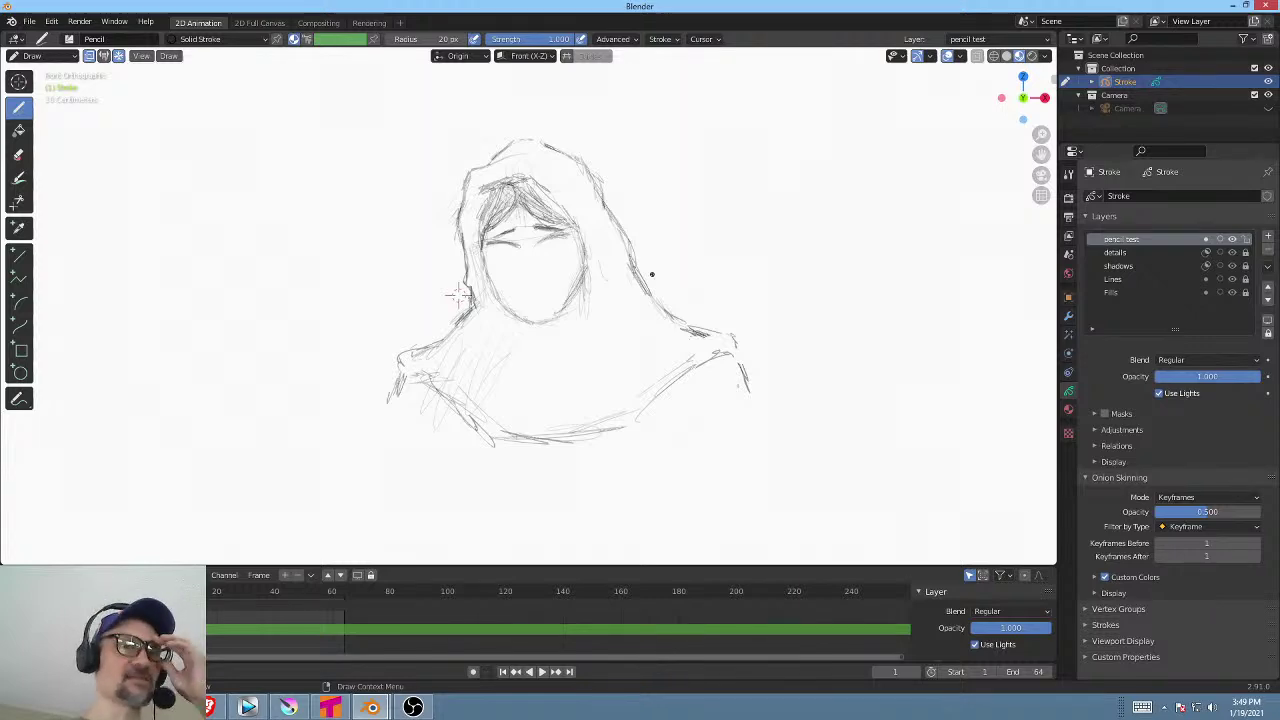
mouse_move(651, 317)
middle_down()
mouse_move(635, 317)
mouse_move(690, 366)
mouse_move(783, 360)
mouse_move(666, 354)
mouse_move(660, 340)
middle_up()
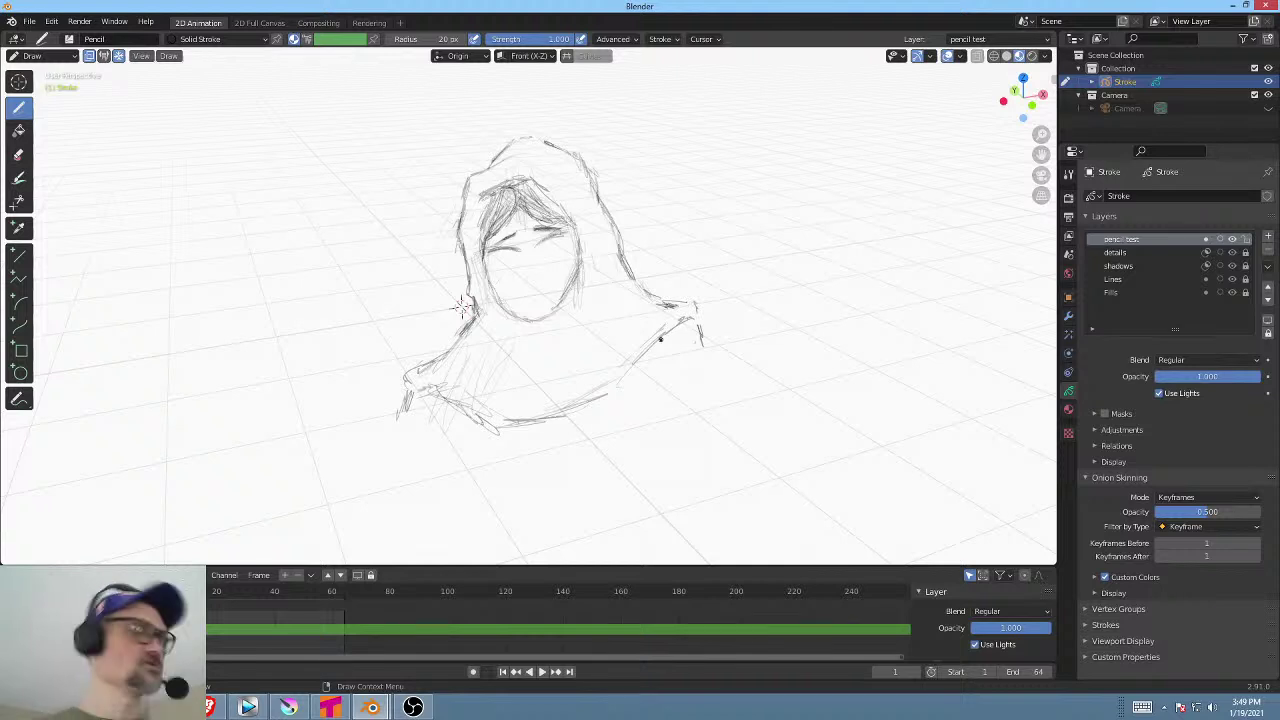
key(KP_0)
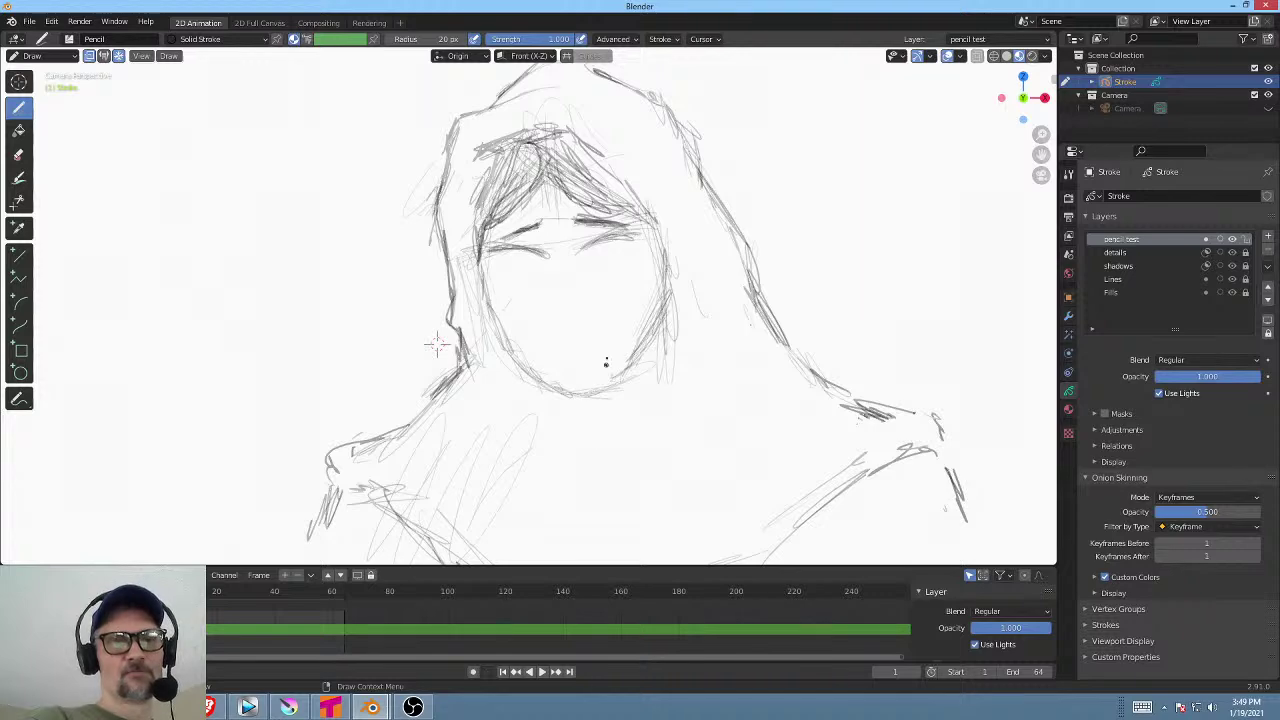
mouse_move(606, 363)
middle_down()
mouse_move(660, 414)
mouse_move(671, 380)
mouse_move(674, 400)
middle_up()
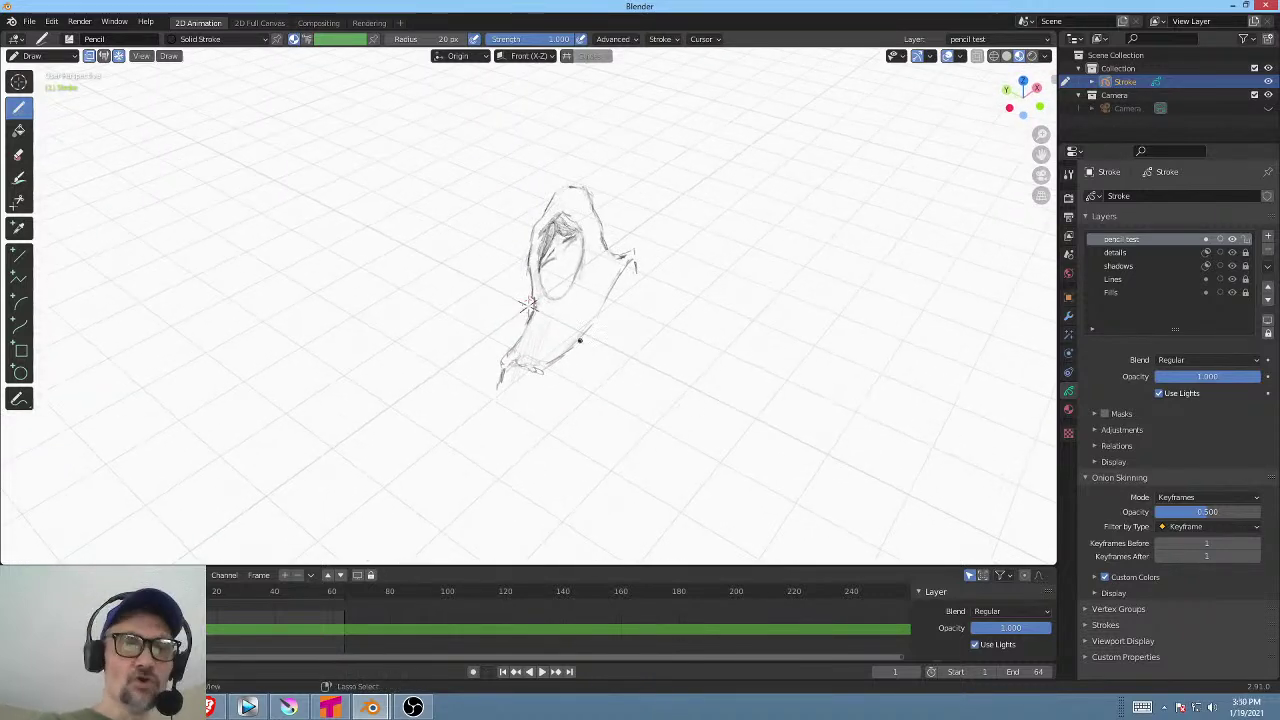
mouse_move(570, 328)
middle_down()
mouse_move(603, 380)
mouse_move(571, 378)
middle_up()
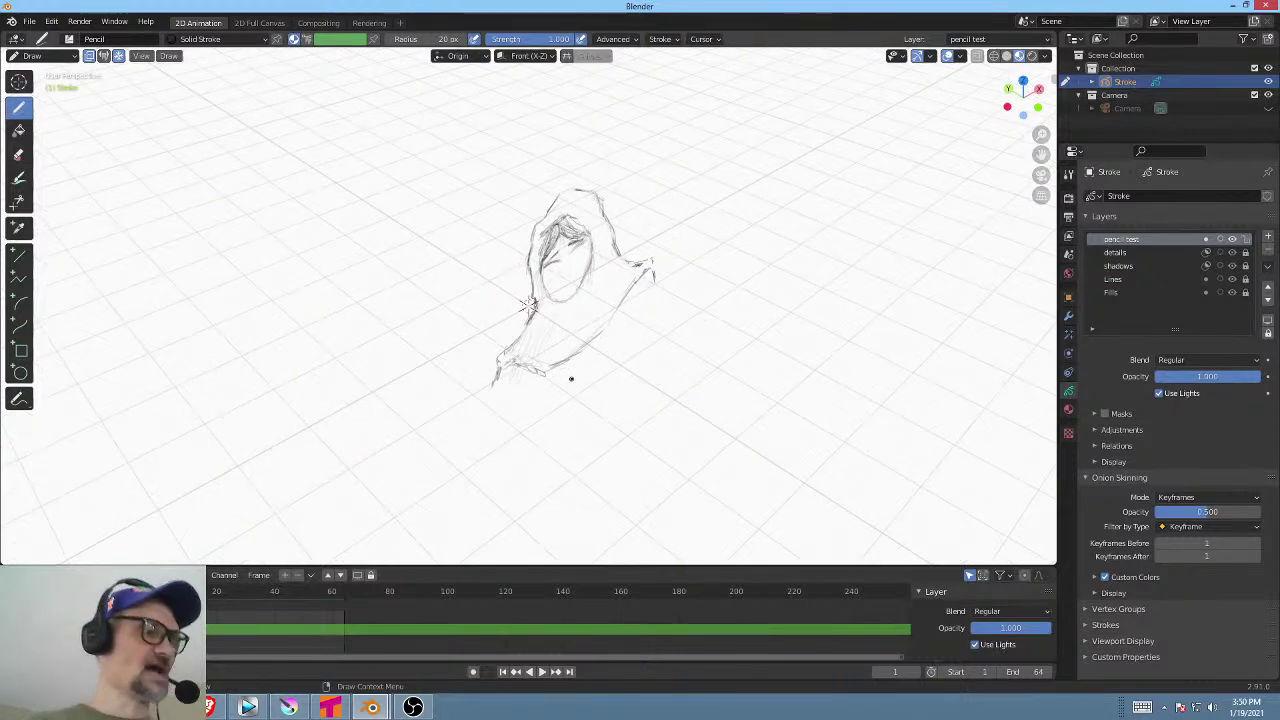
key(KP_1)
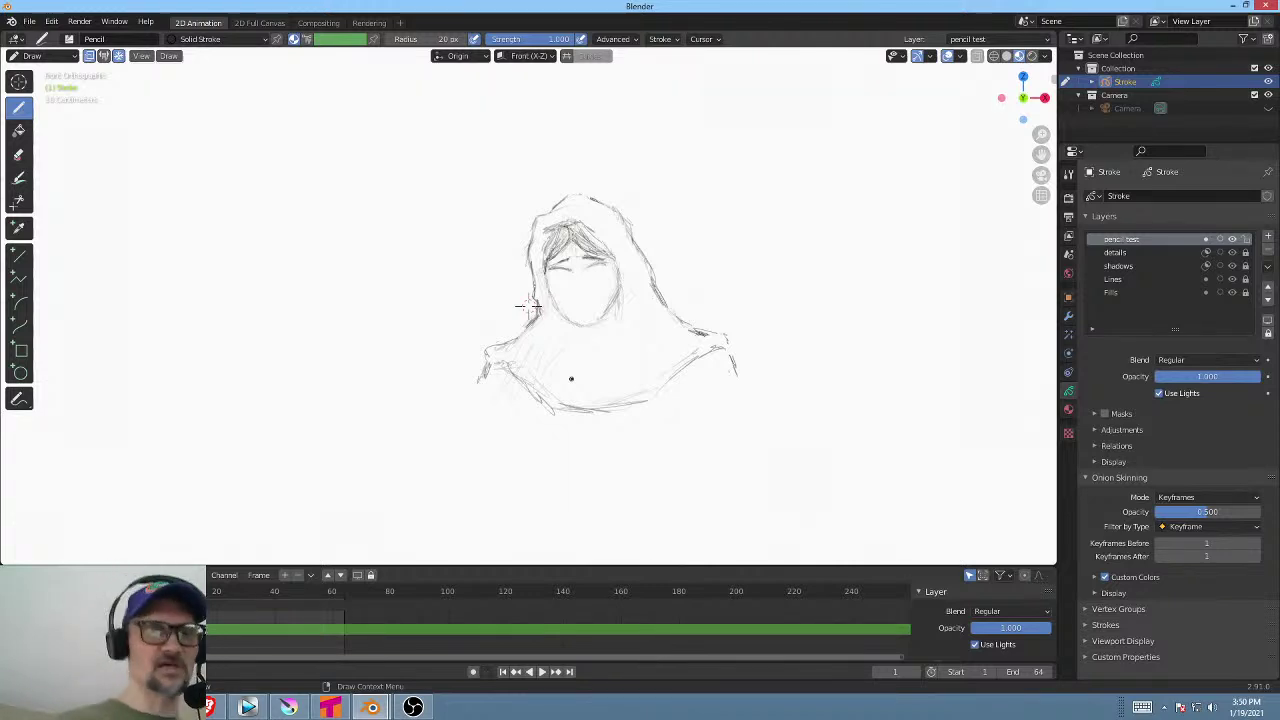
Darken both eyebrows and add faint nose placement marks inside the face with the Pencil brush.
scroll(528, 306, up, 5)
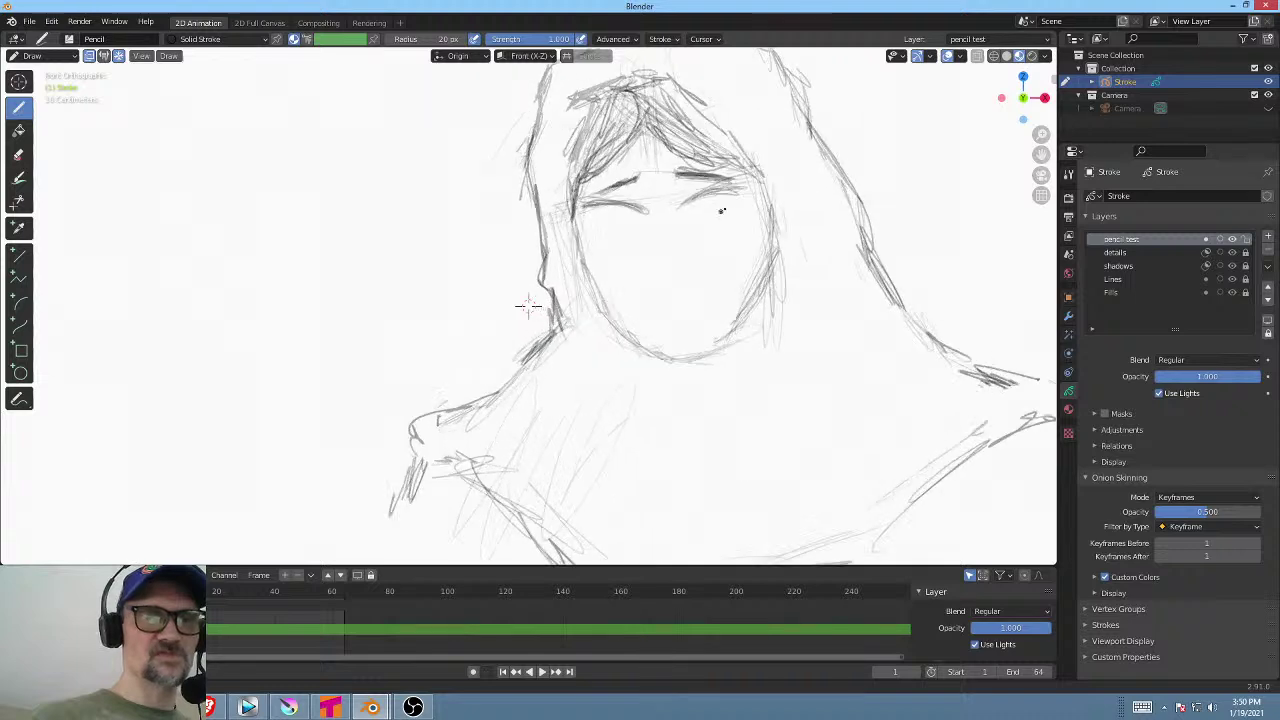
drag(624, 184, 589, 196)
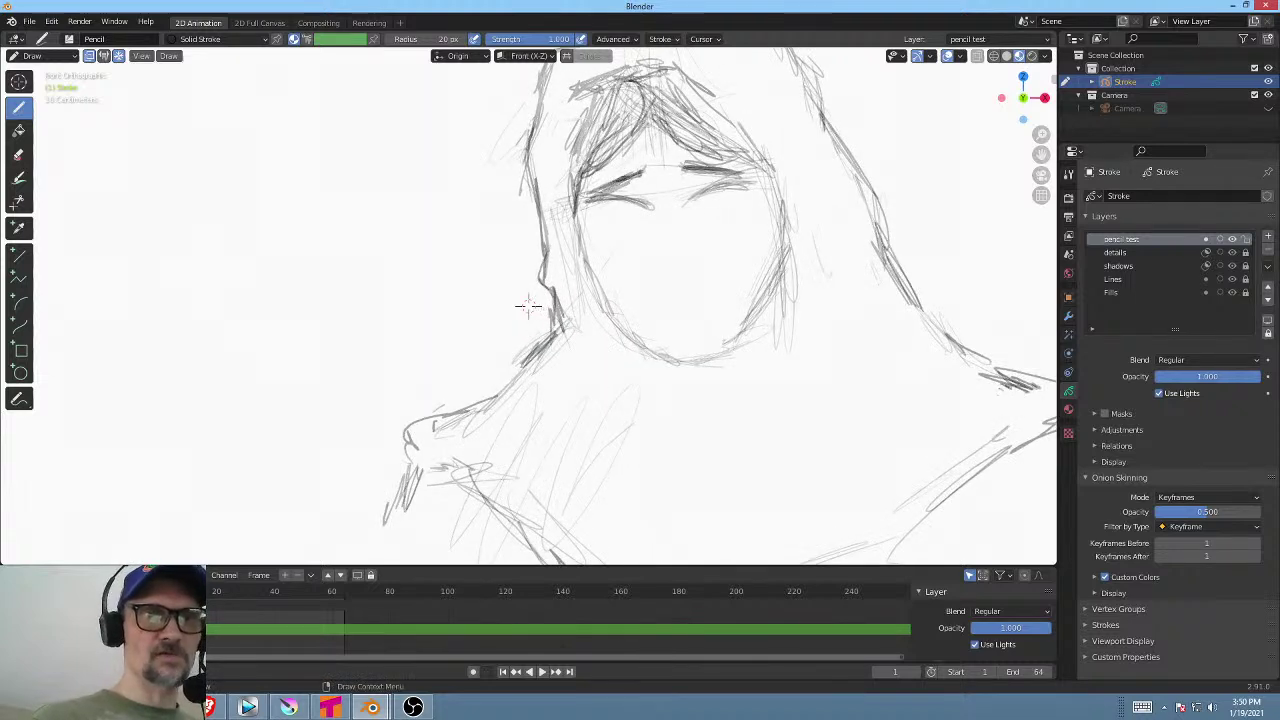
drag(716, 170, 710, 178)
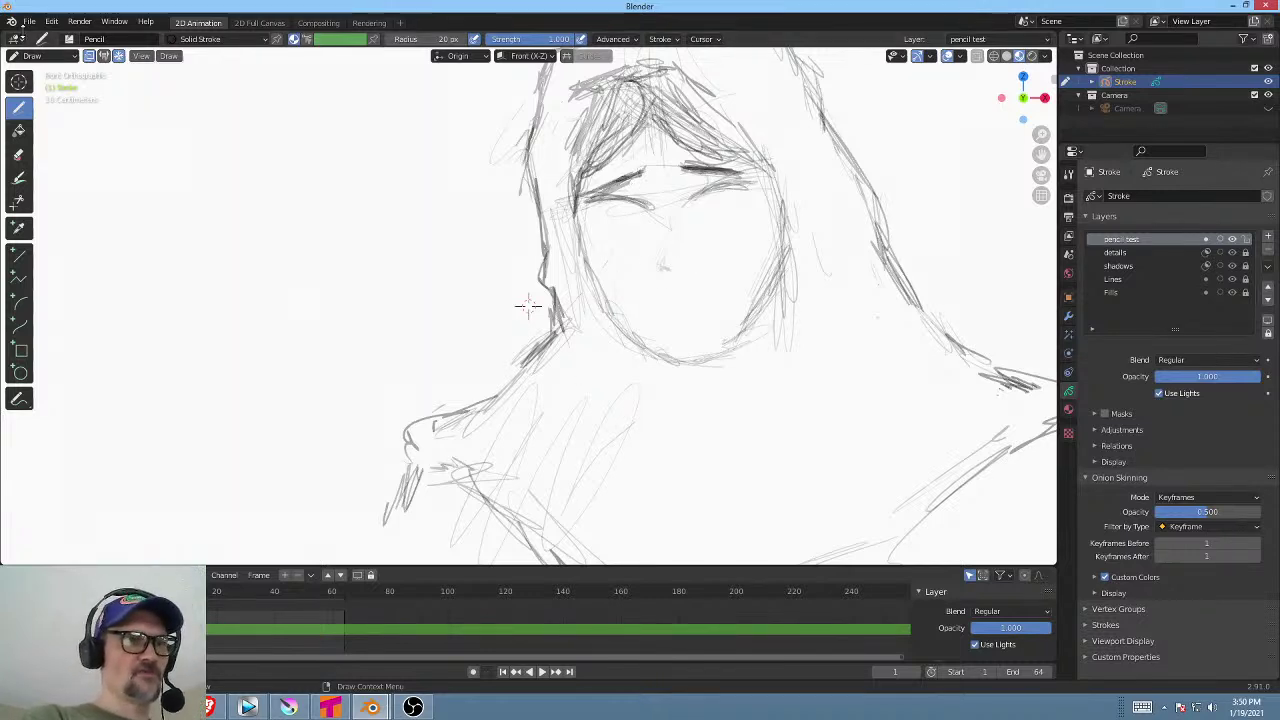
Review the Keymap categories in the Blender Preferences and close the window.
click(51, 22)
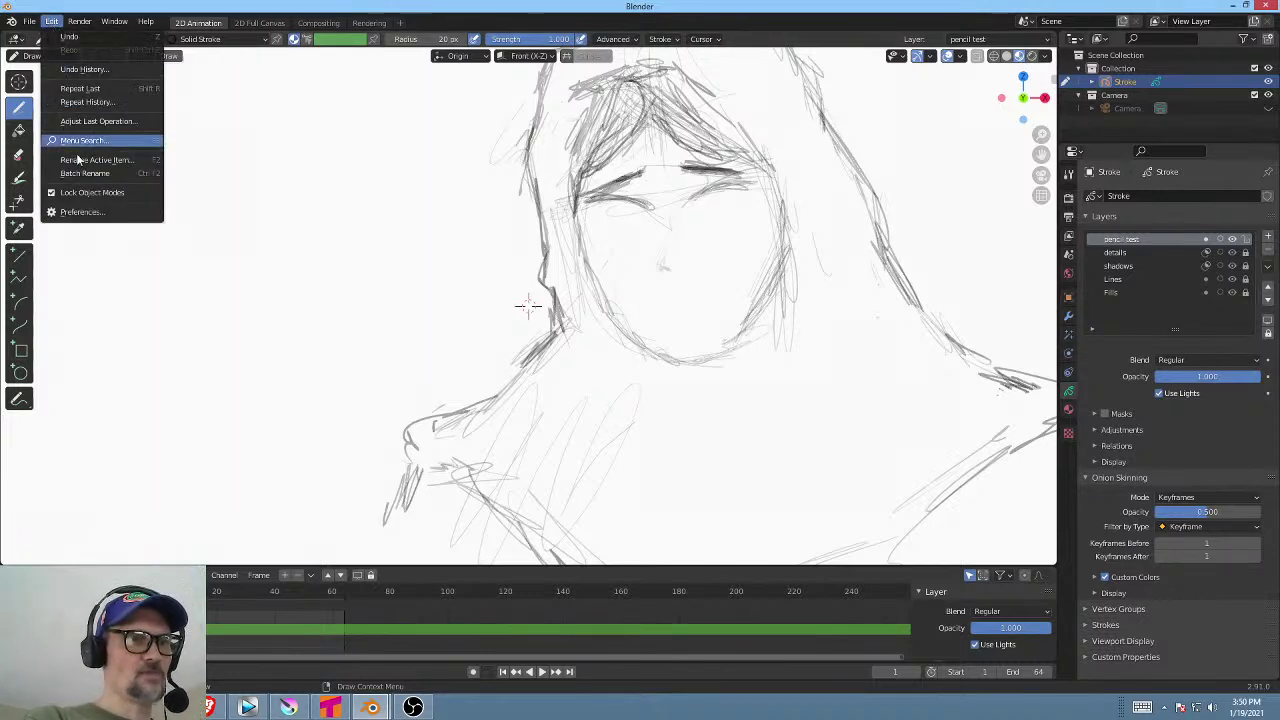
click(80, 212)
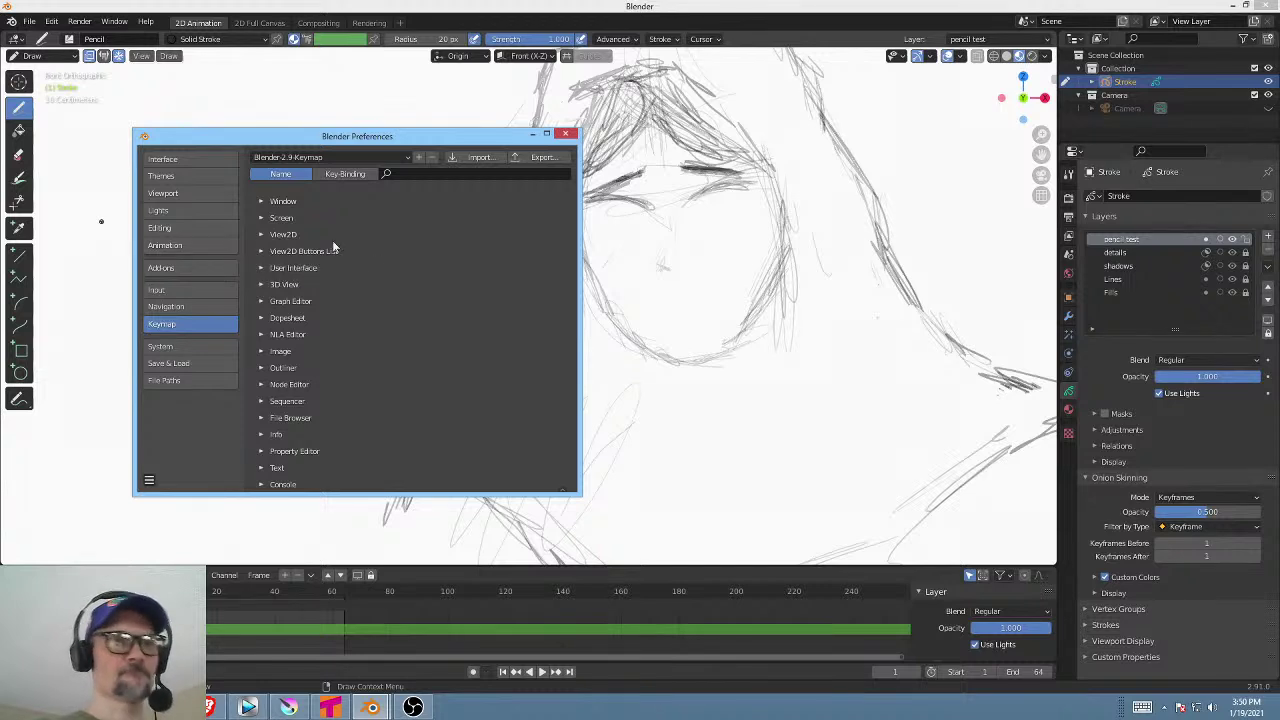
drag(398, 136, 362, 118)
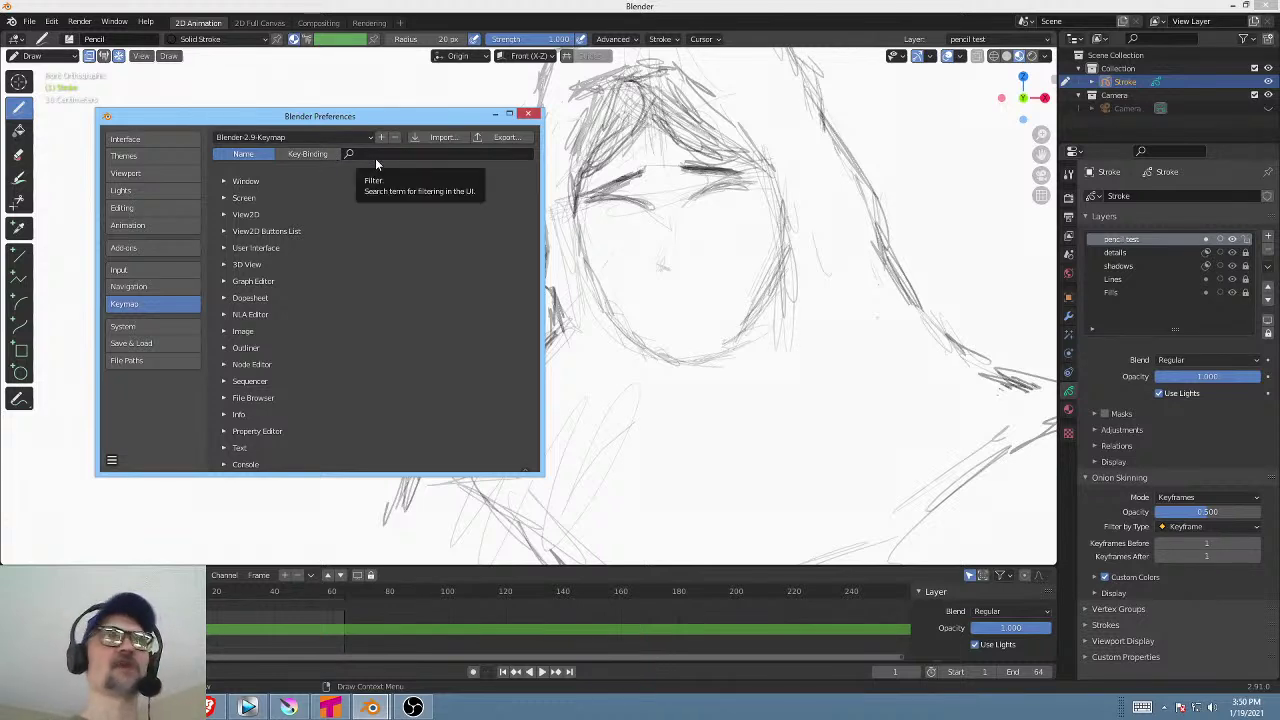
click(533, 118)
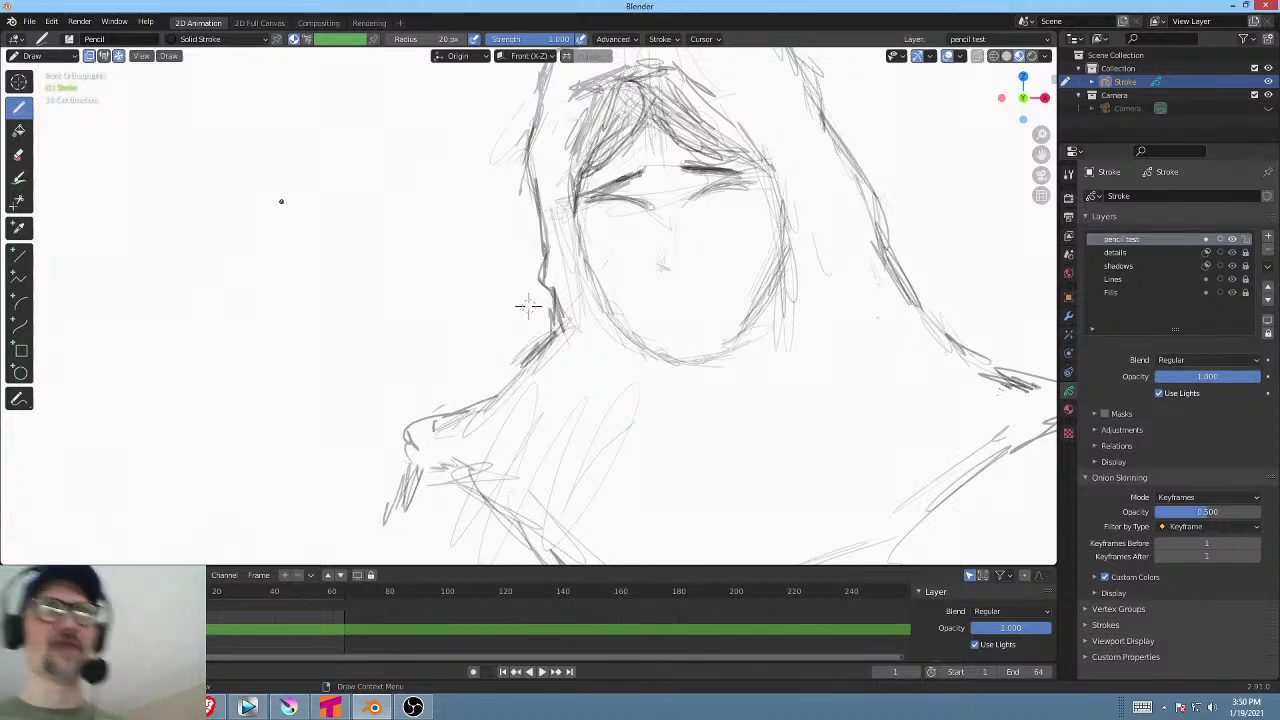
Try box and lasso selections beside the sketch in Edit Mode and return to Draw mode.
shift+middle_drag(720, 392, 705, 384)
shift+middle_drag(512, 297, 424, 299)
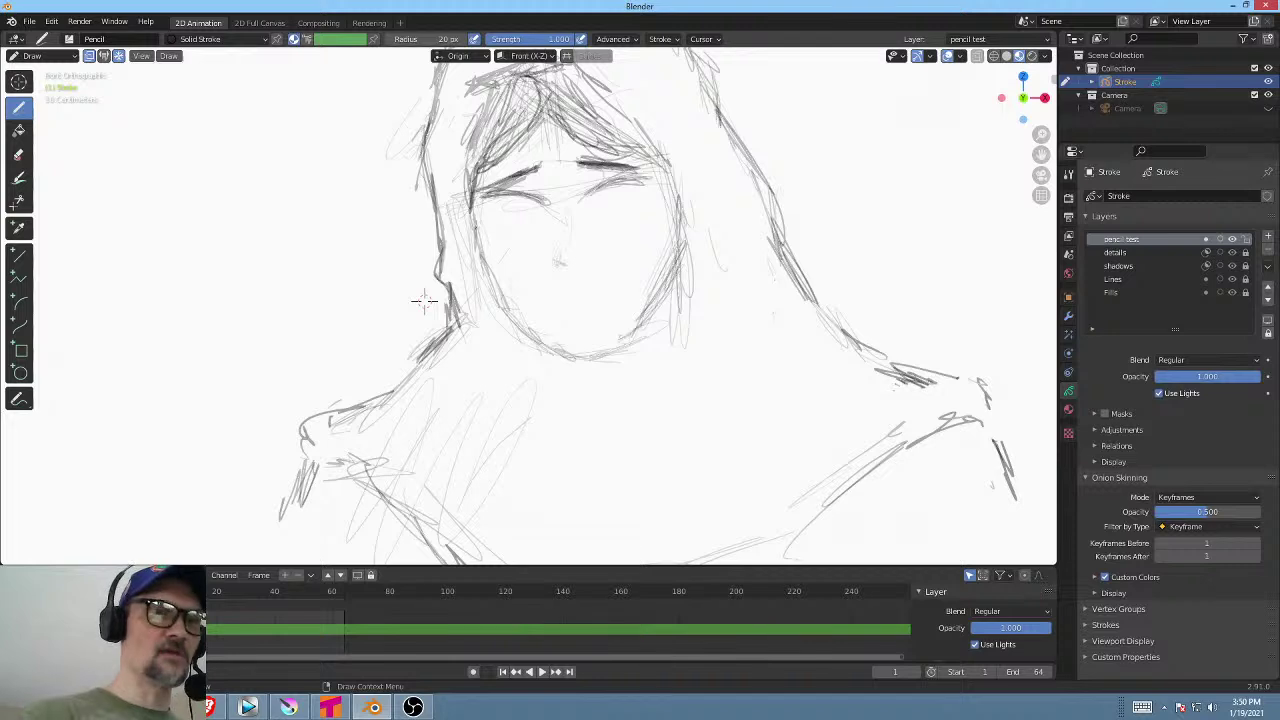
key(ctrl+Tab)
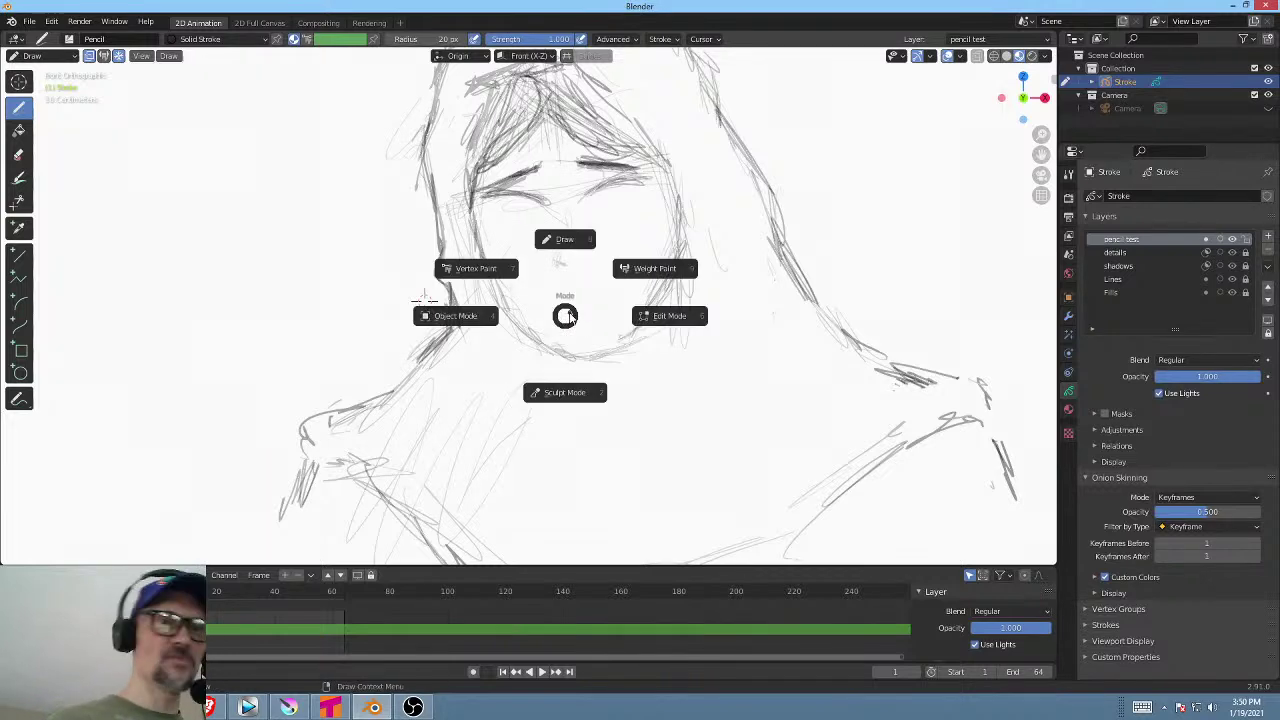
click(670, 315)
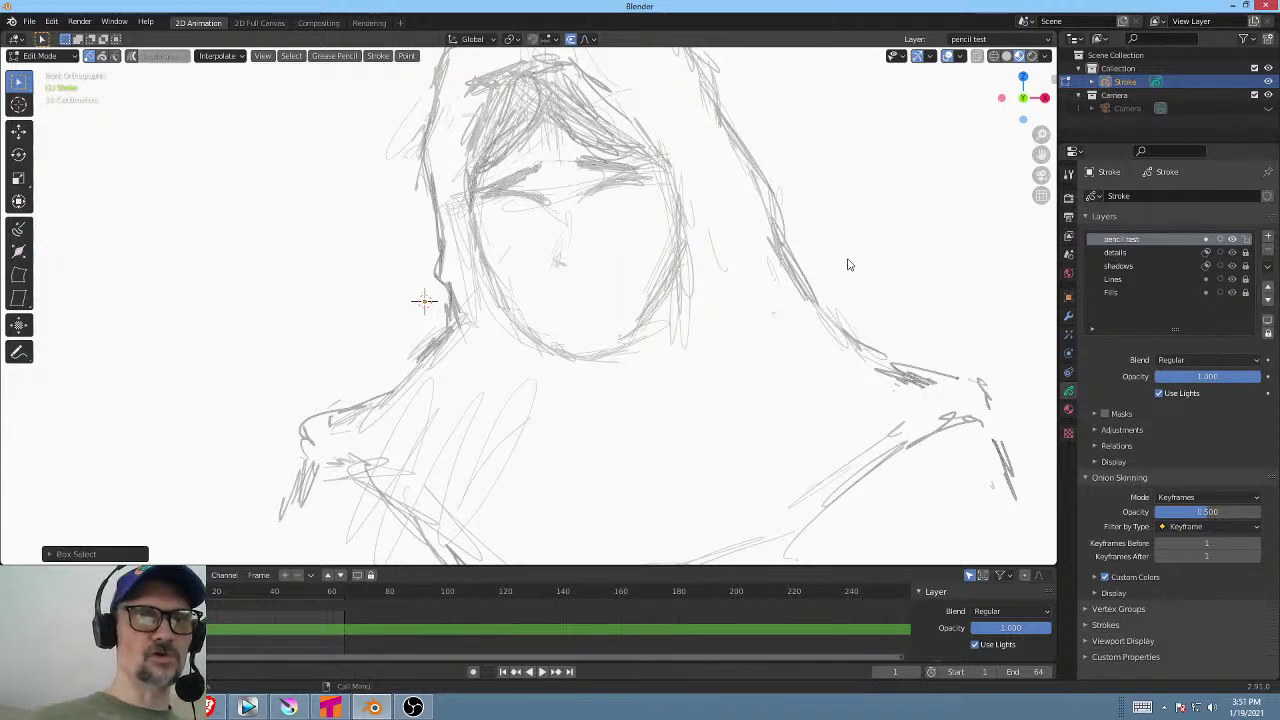
mouse_move(861, 152)
mouse_down()
mouse_move(894, 246)
mouse_move(960, 274)
mouse_move(949, 309)
mouse_move(866, 160)
mouse_up()
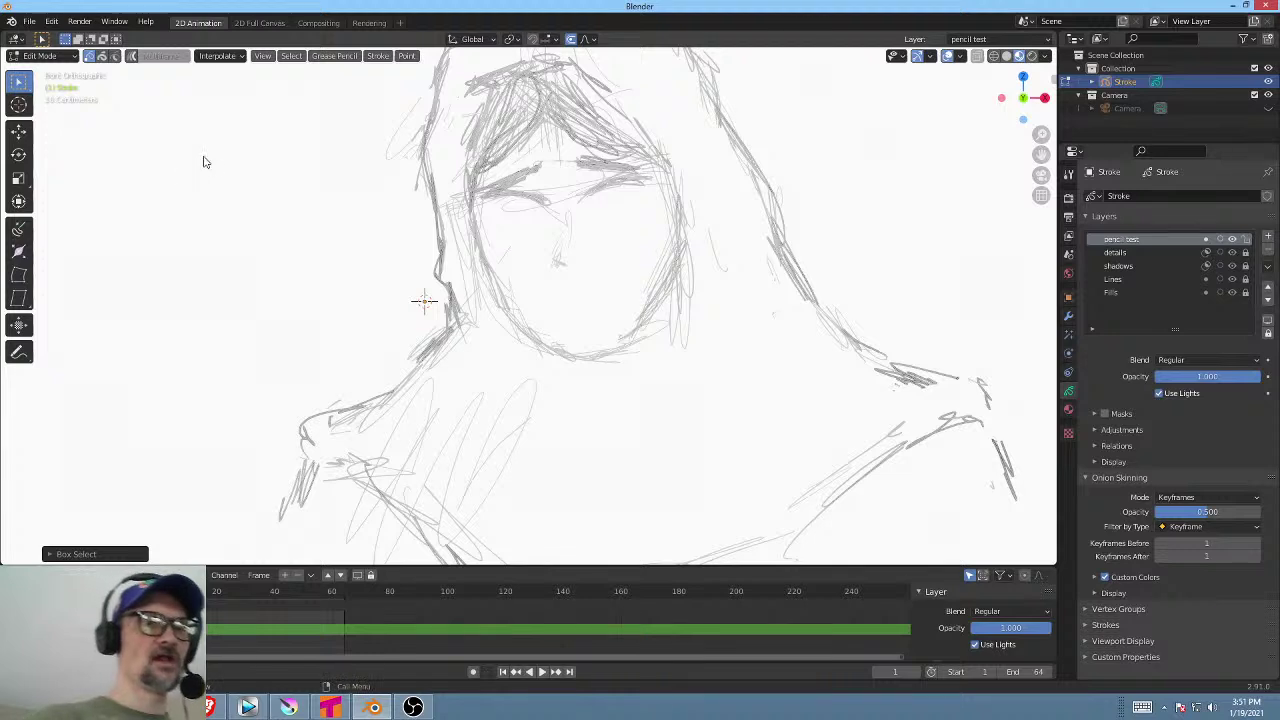
drag(197, 156, 357, 339)
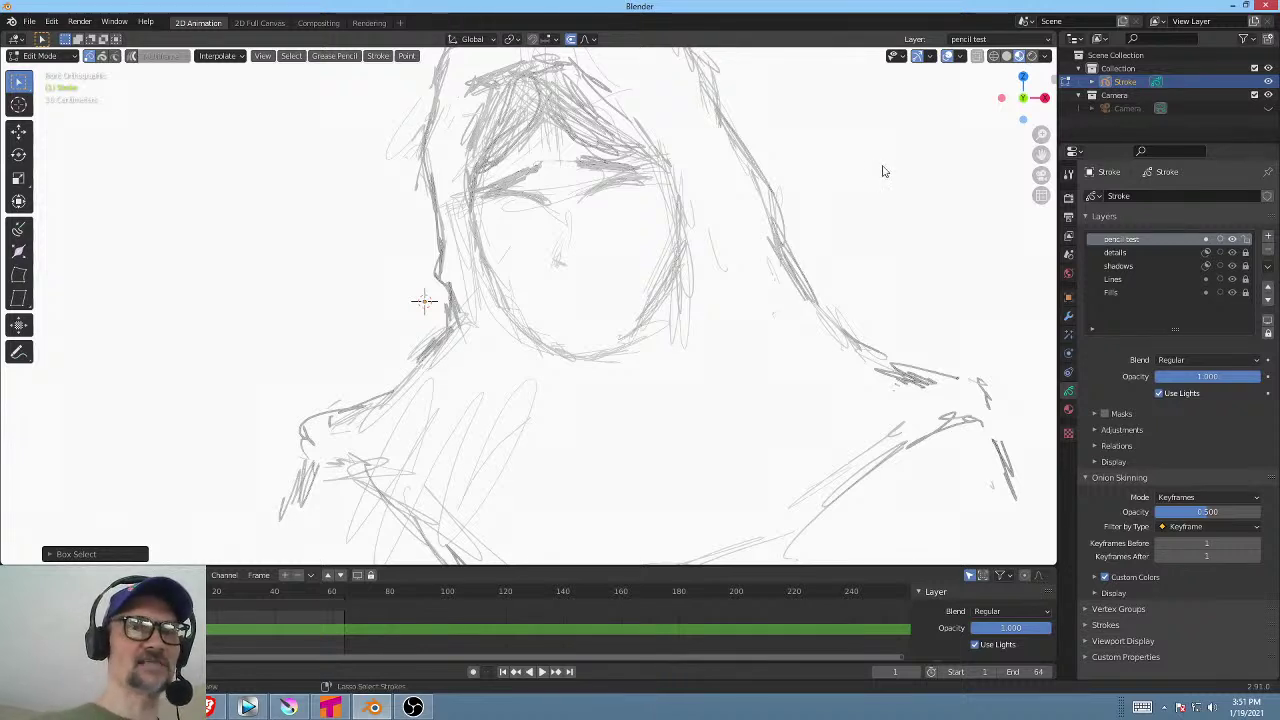
mouse_move(896, 157)
ctrl+right_down()
mouse_move(837, 181)
mouse_move(960, 165)
mouse_move(943, 148)
ctrl+right_up()
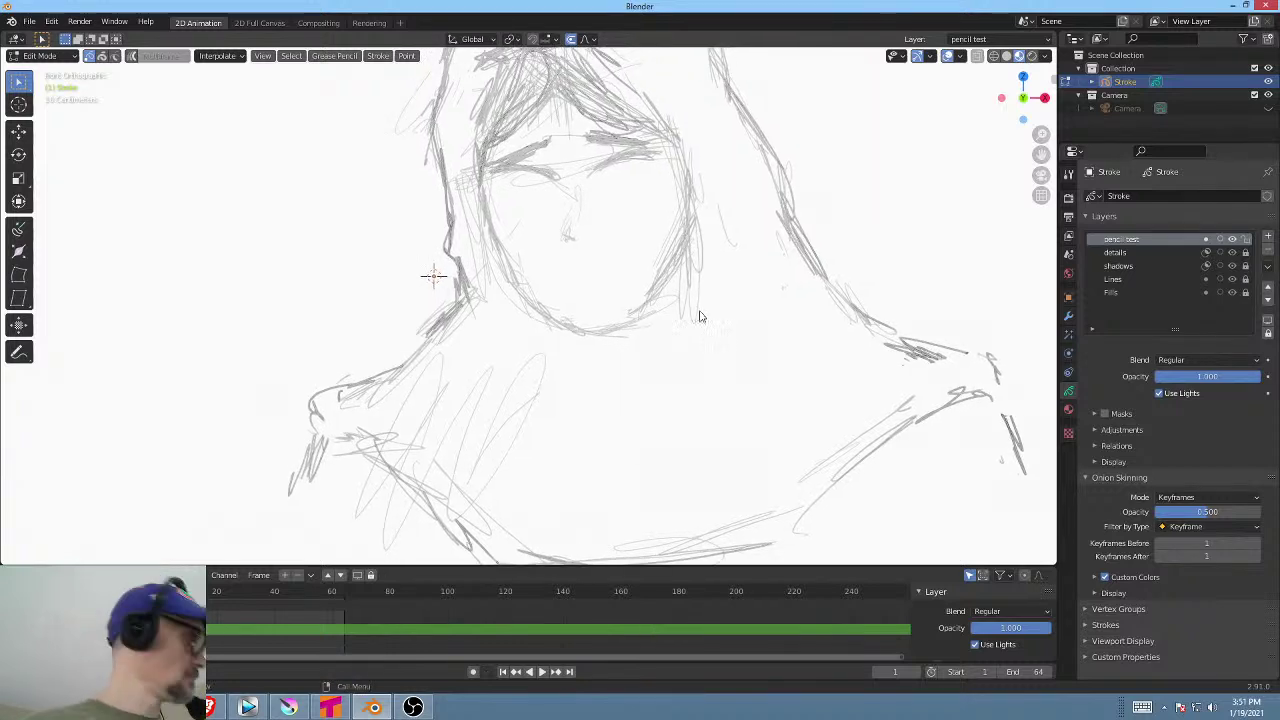
key(ctrl+Tab)
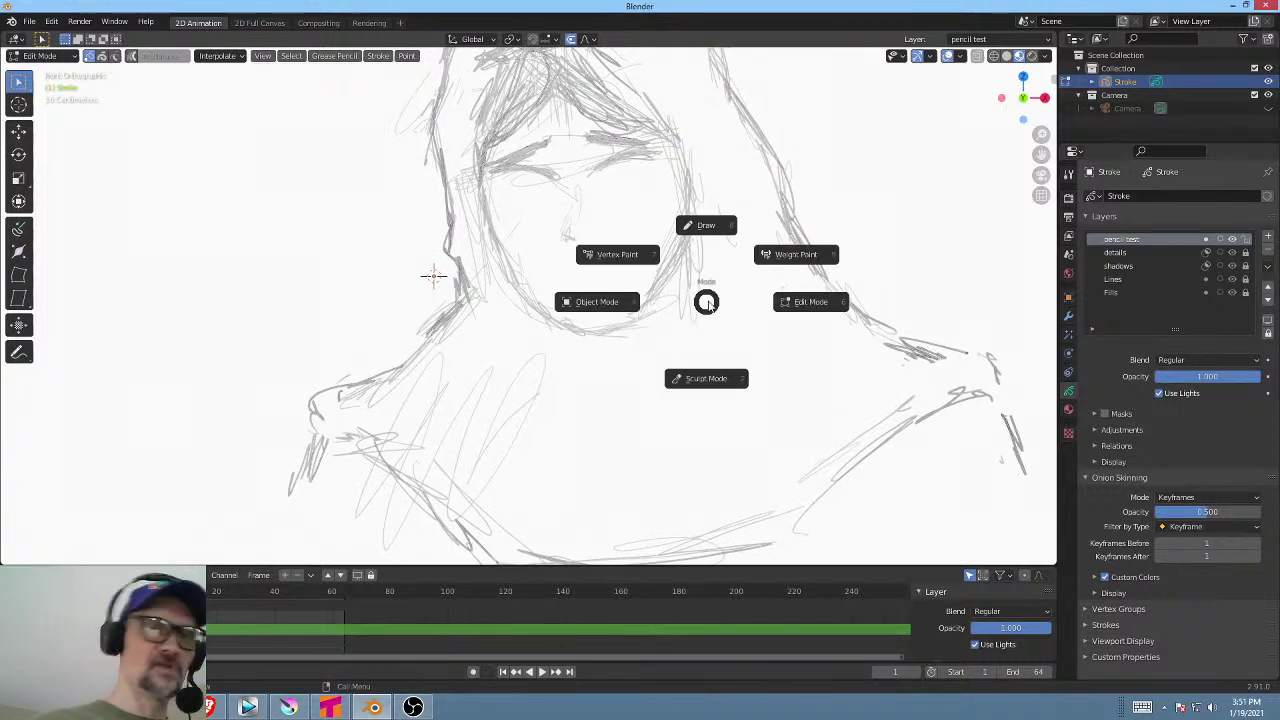
click(706, 222)
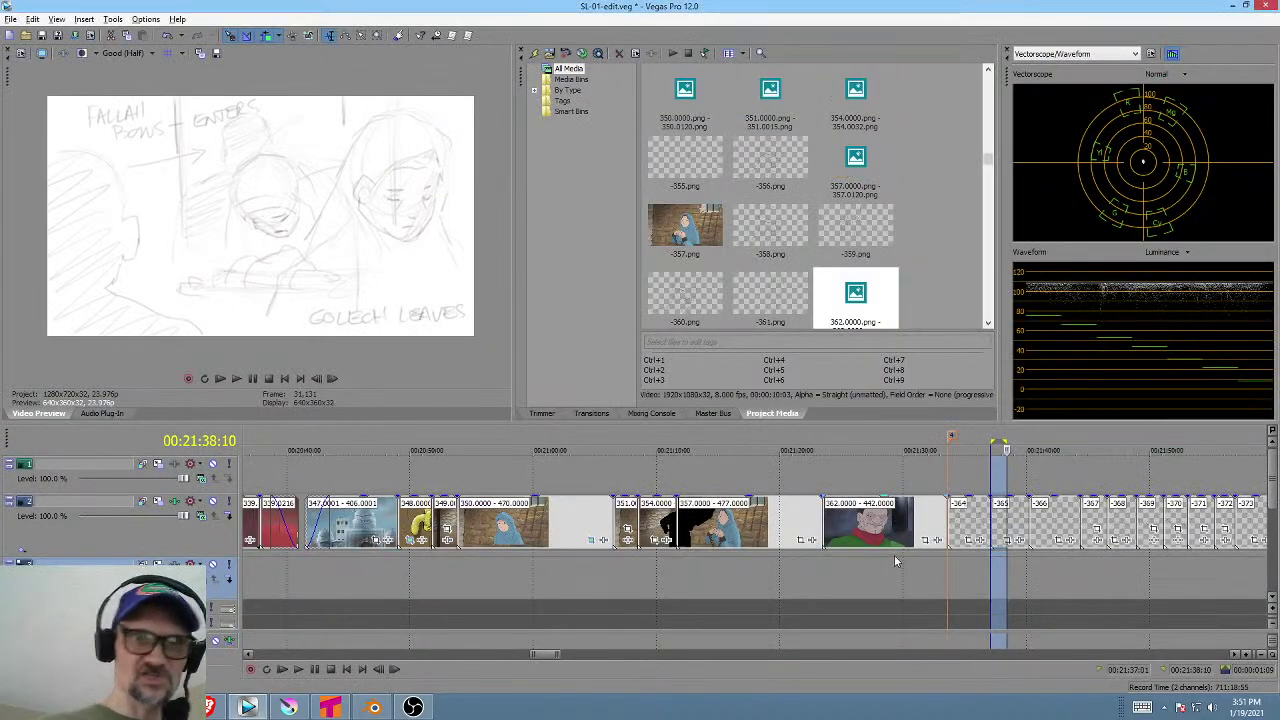
Check the storyboard clips on the Vegas Pro timeline.
click(873, 562)
drag(892, 567, 907, 569)
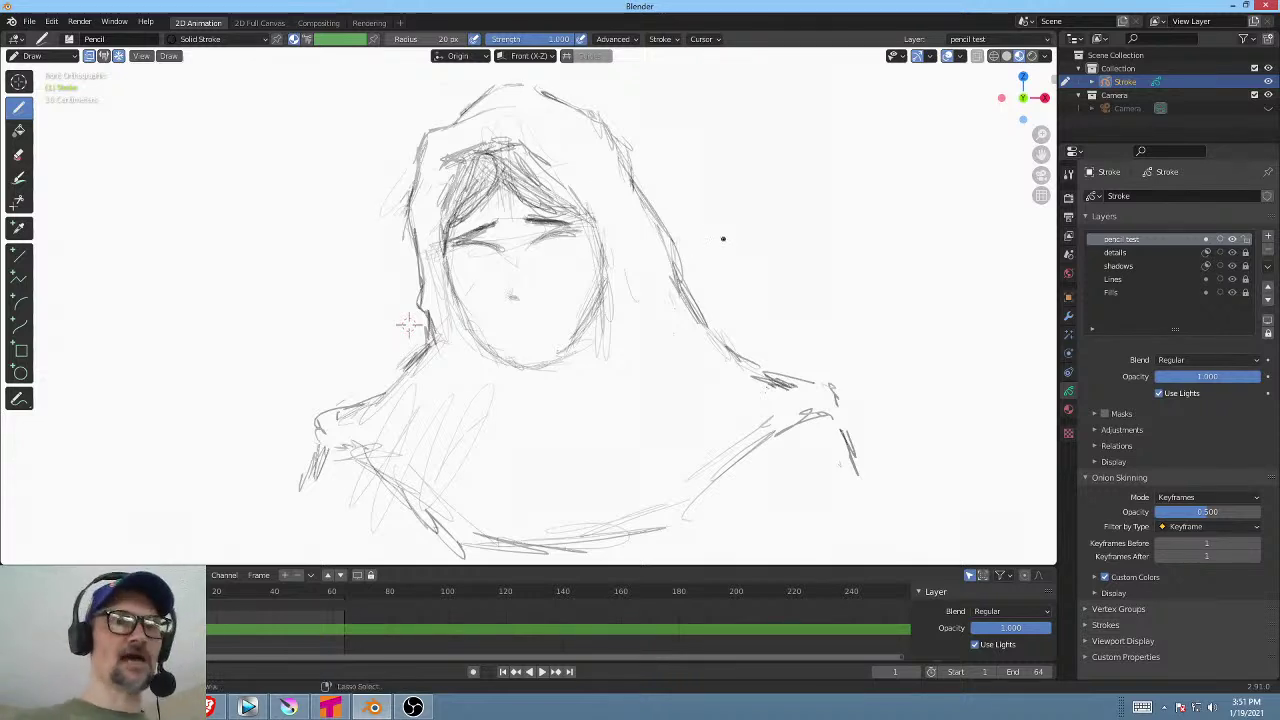
Put the Stroke object in Object Mode and examine the available selection and object commands.
key(ctrl+Tab)
click(628, 242)
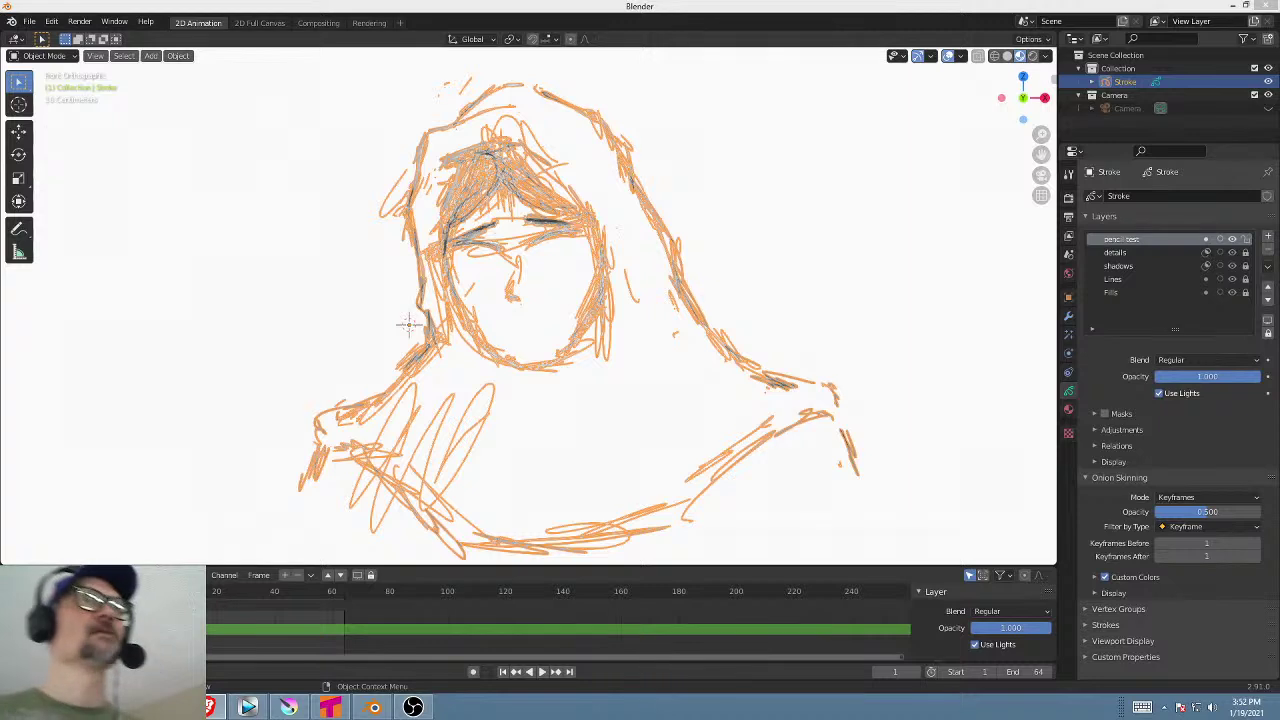
shift+middle_drag(775, 345, 768, 304)
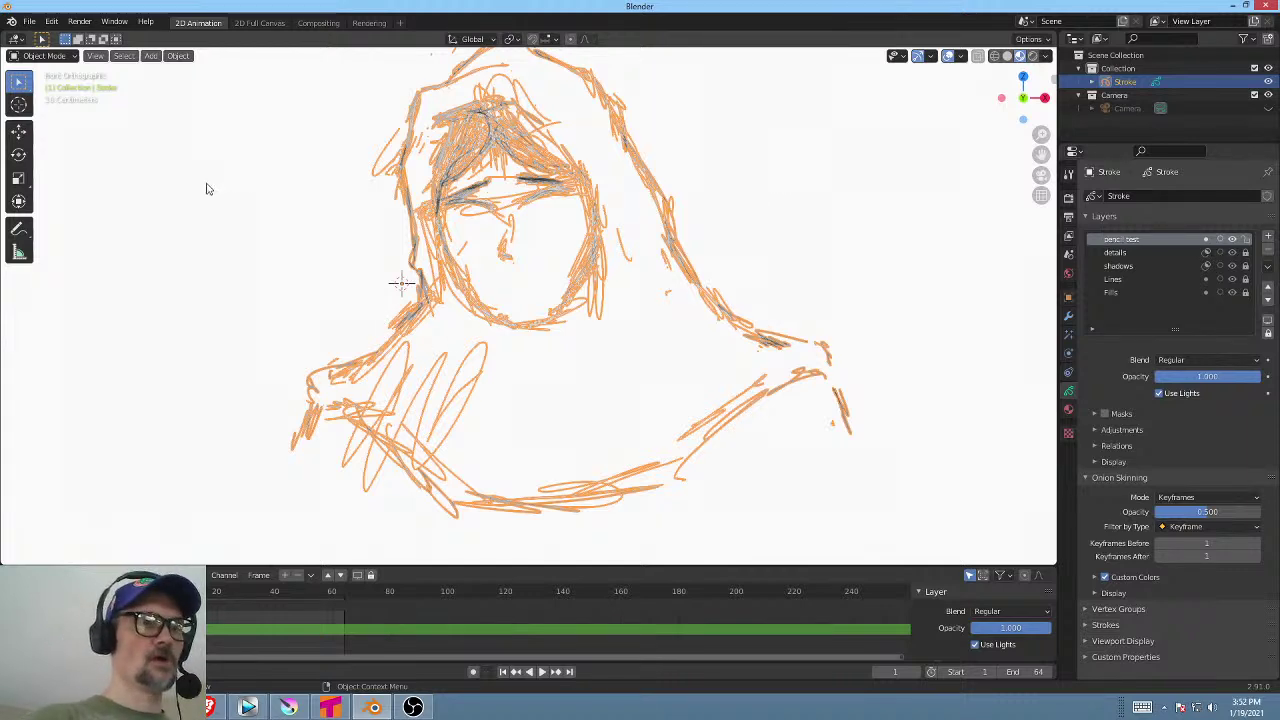
click(124, 56)
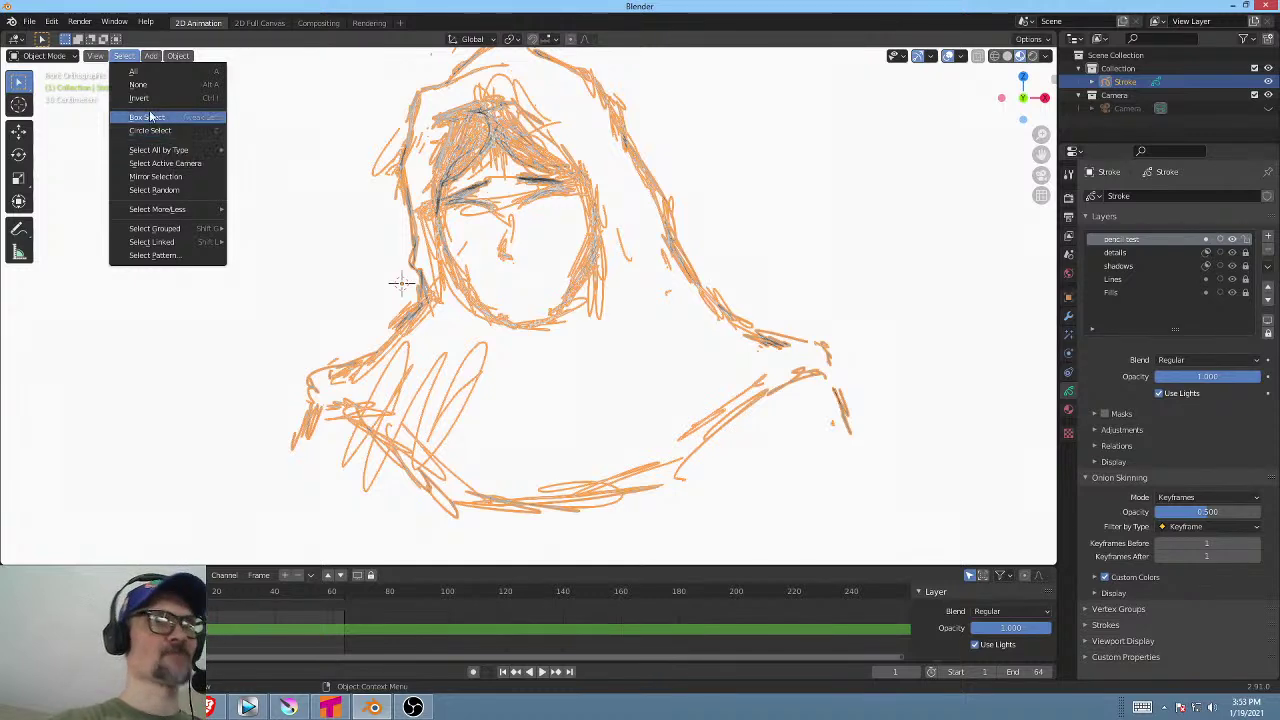
click(178, 58)
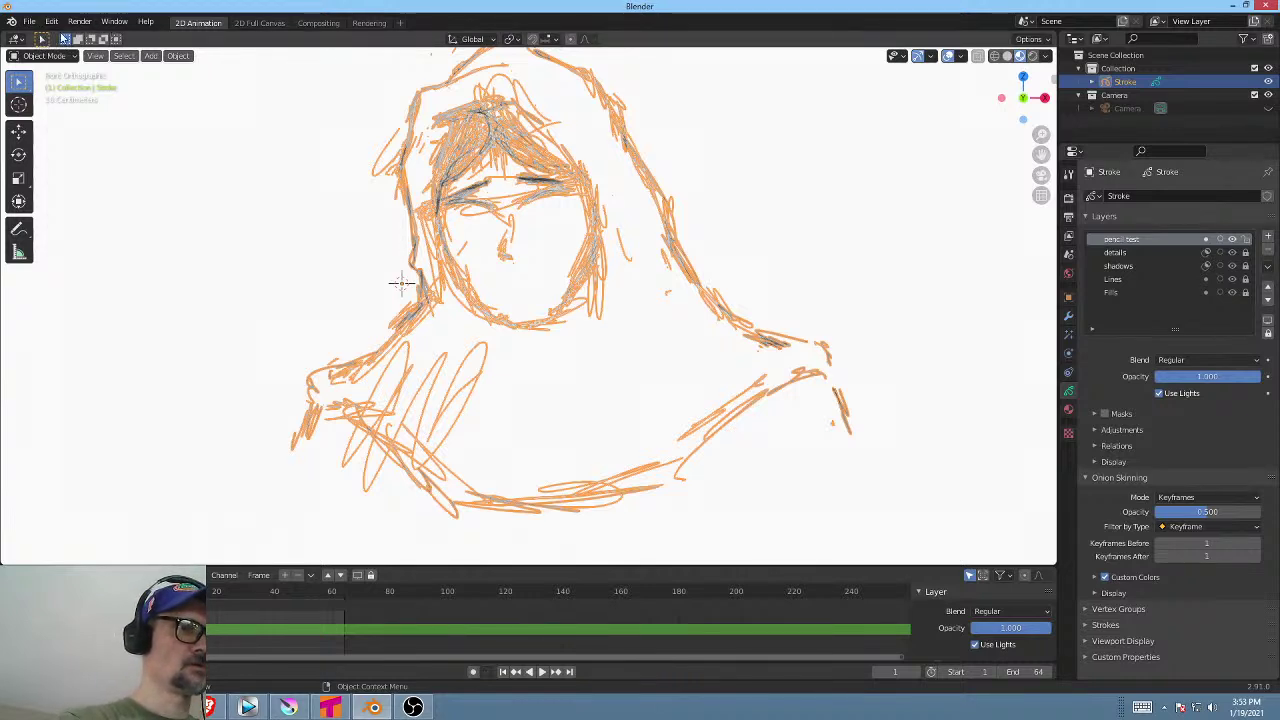
click(70, 57)
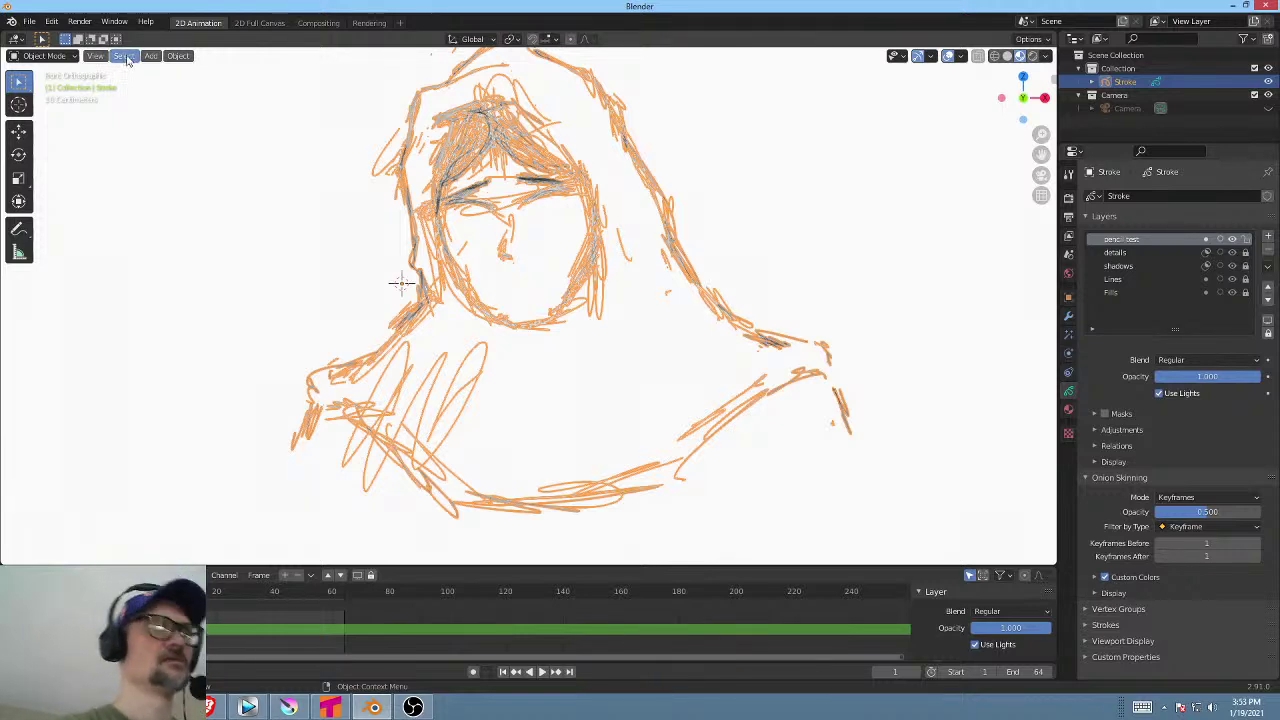
click(125, 57)
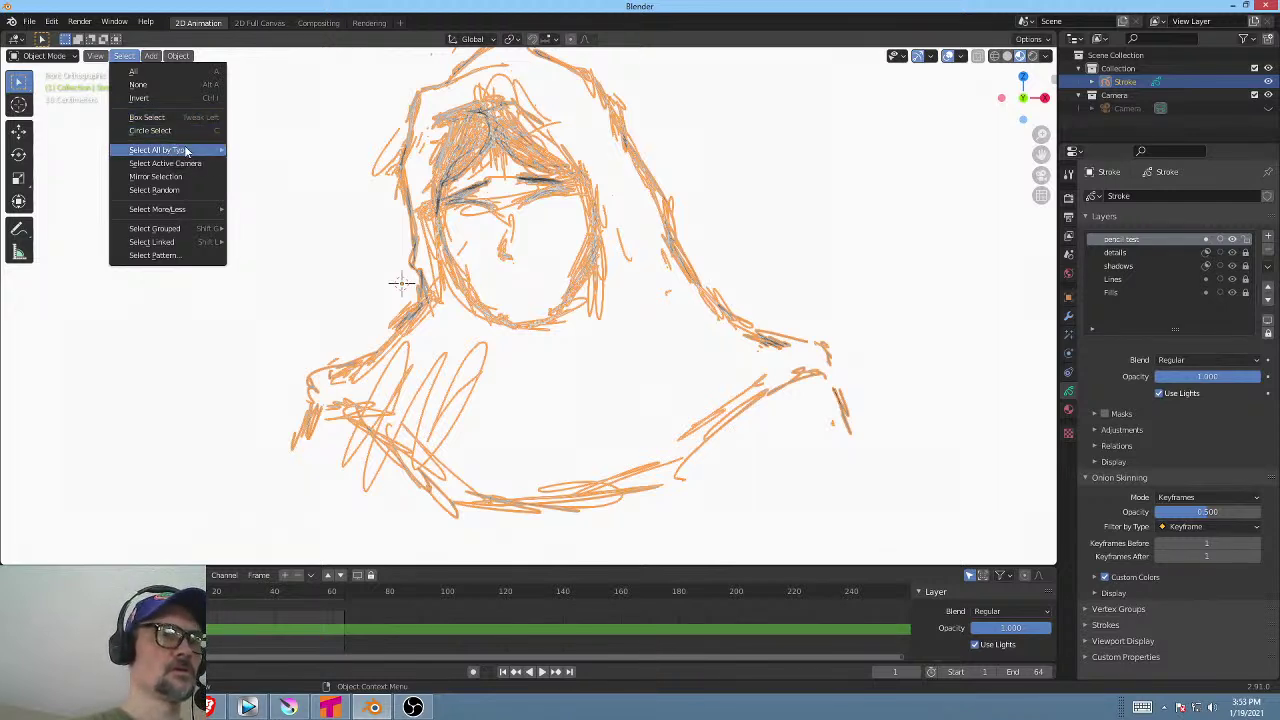
mouse_move(193, 152)
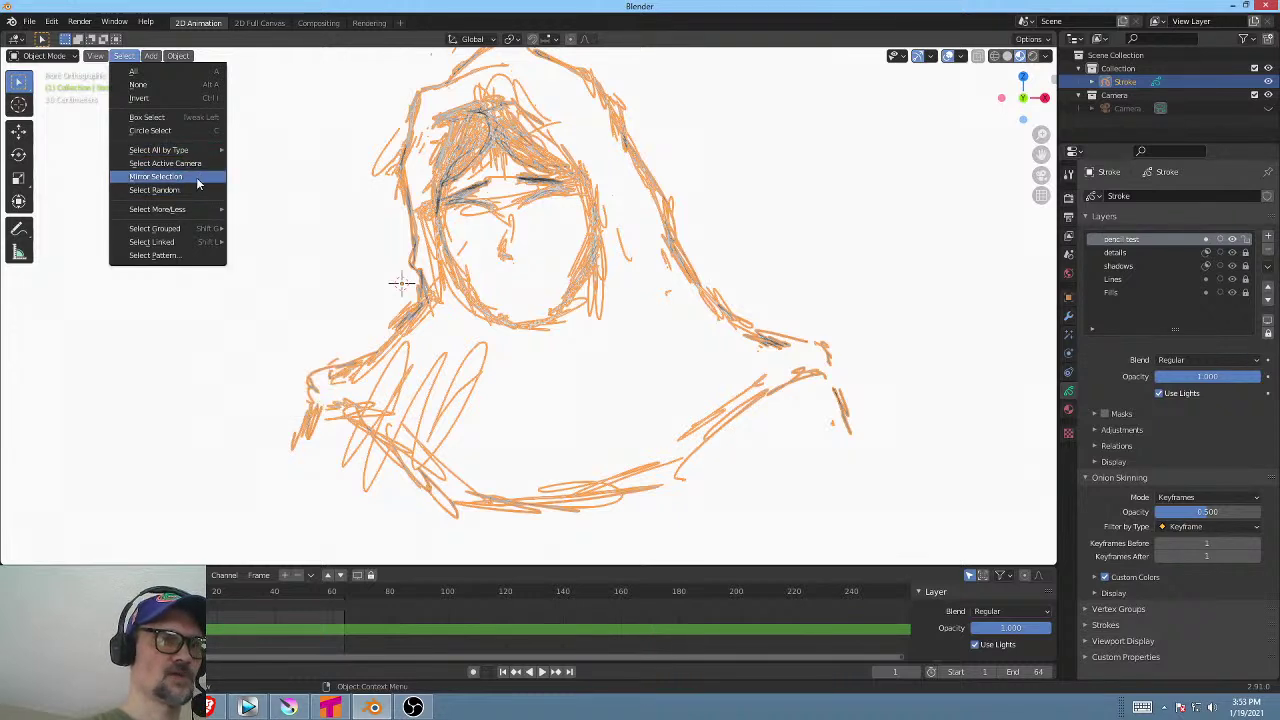
mouse_move(199, 211)
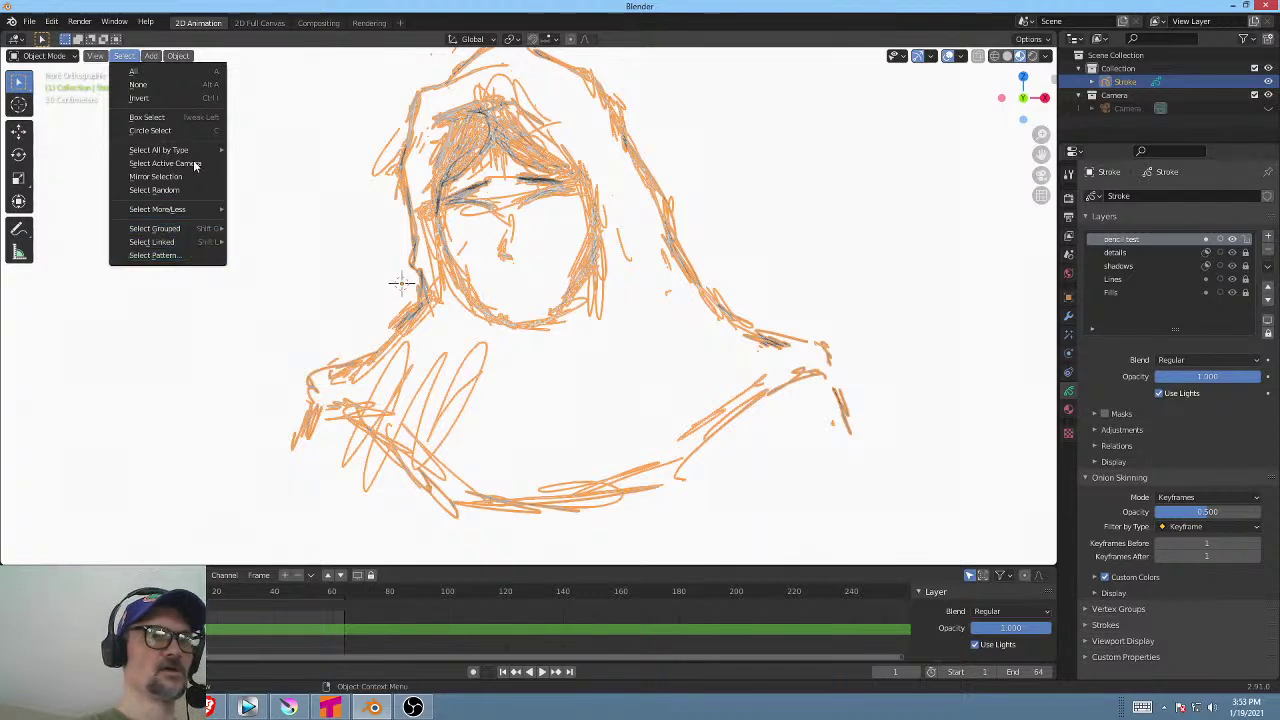
click(129, 58)
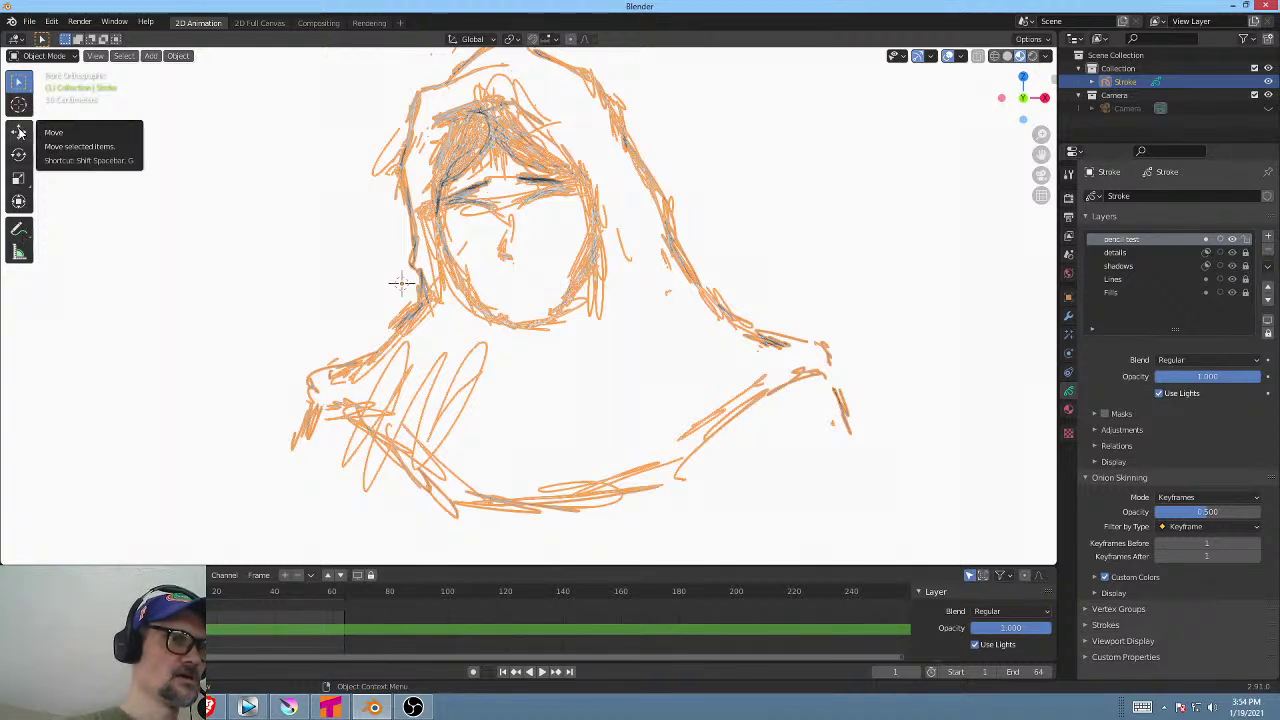
click(75, 58)
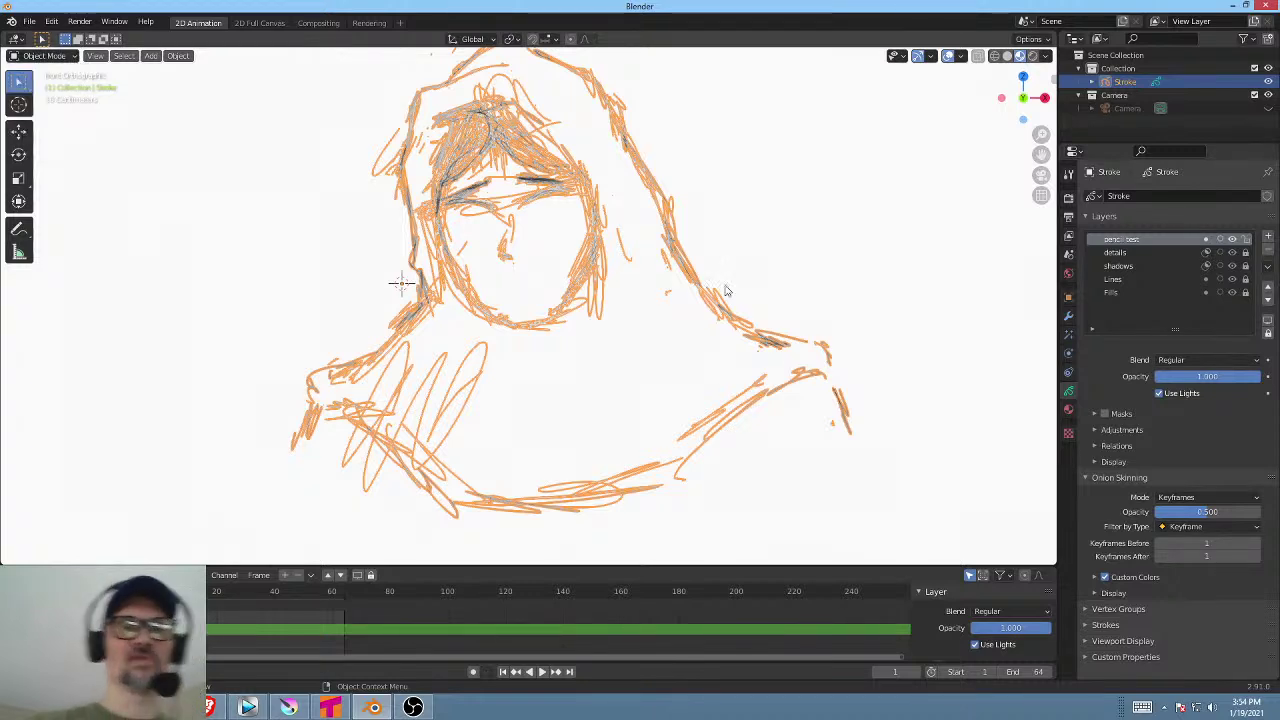
Return the Stroke object to Draw mode with the whole figure in view.
mouse_move(717, 252)
shift+middle_down()
mouse_move(678, 300)
mouse_move(691, 287)
shift+middle_up()
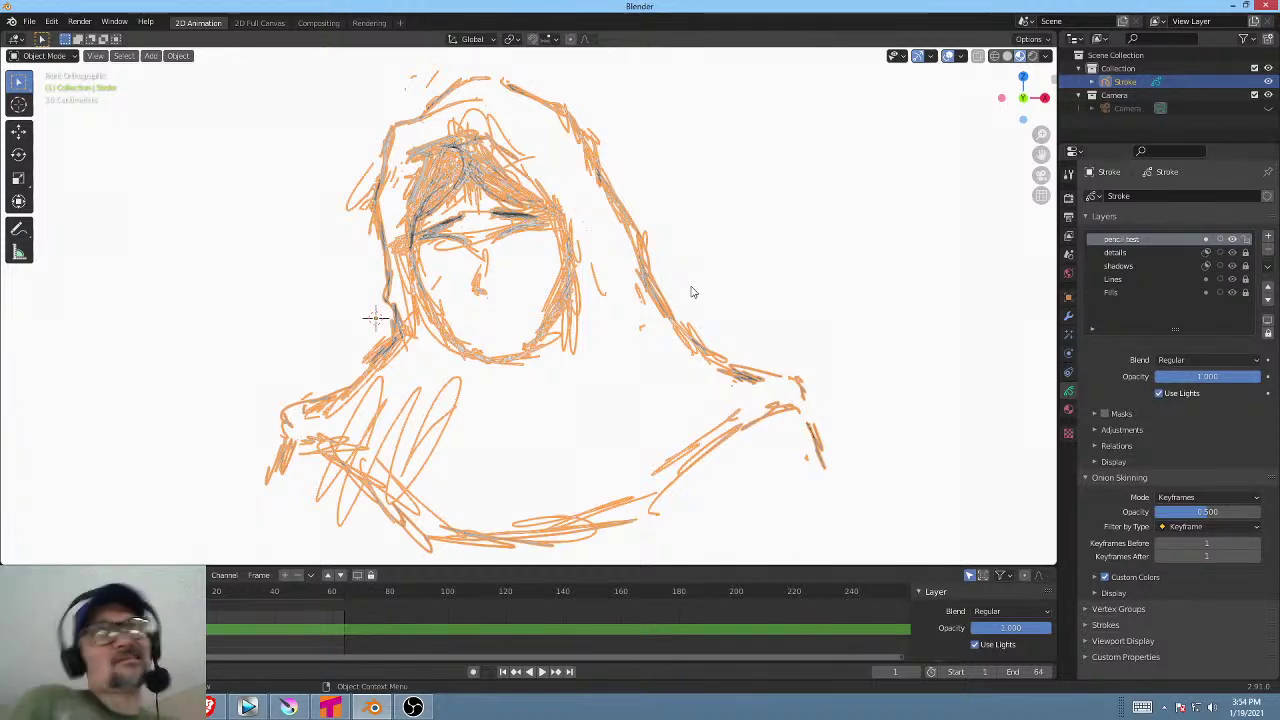
mouse_move(673, 249)
shift+middle_down()
mouse_move(689, 218)
mouse_move(692, 236)
shift+middle_up()
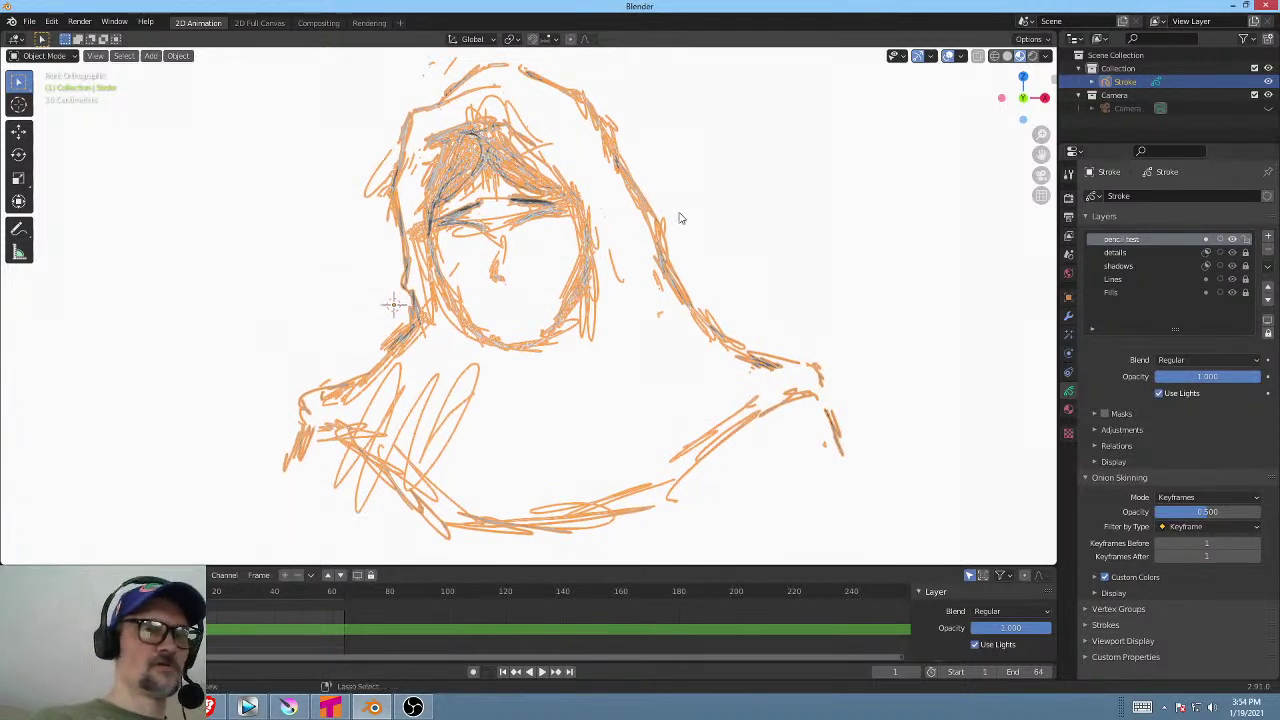
key(ctrl+Tab)
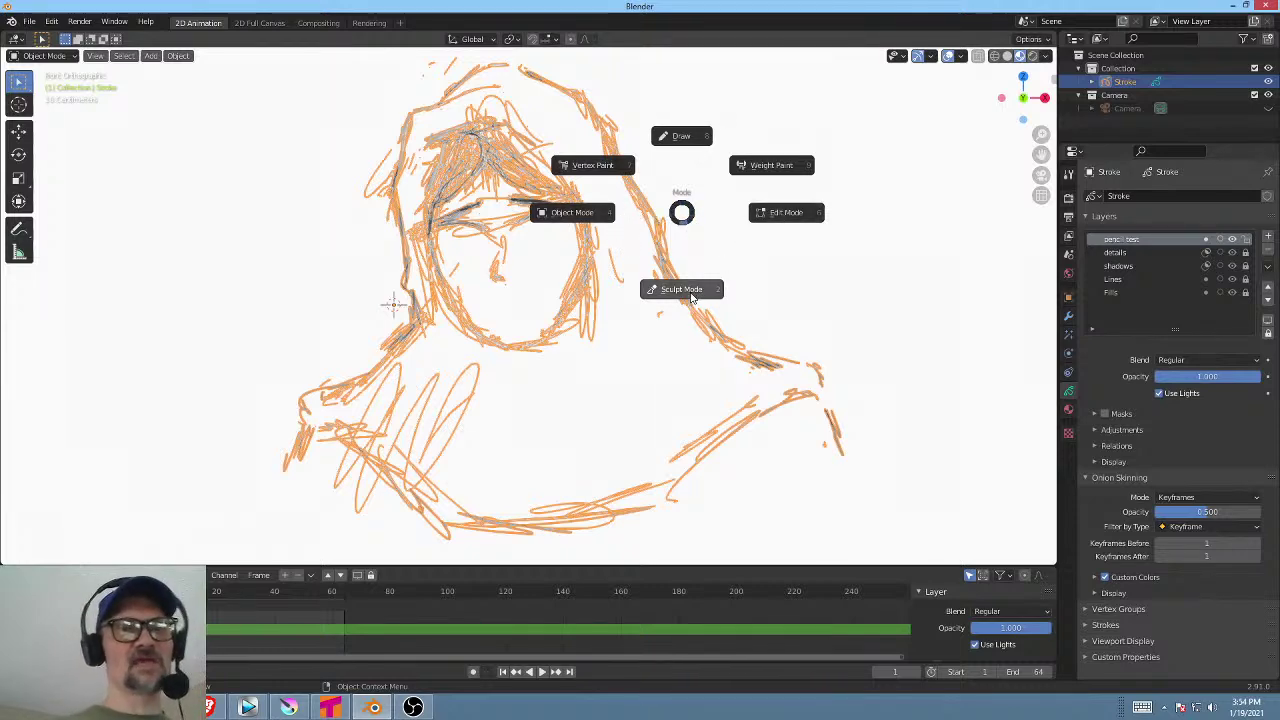
click(685, 135)
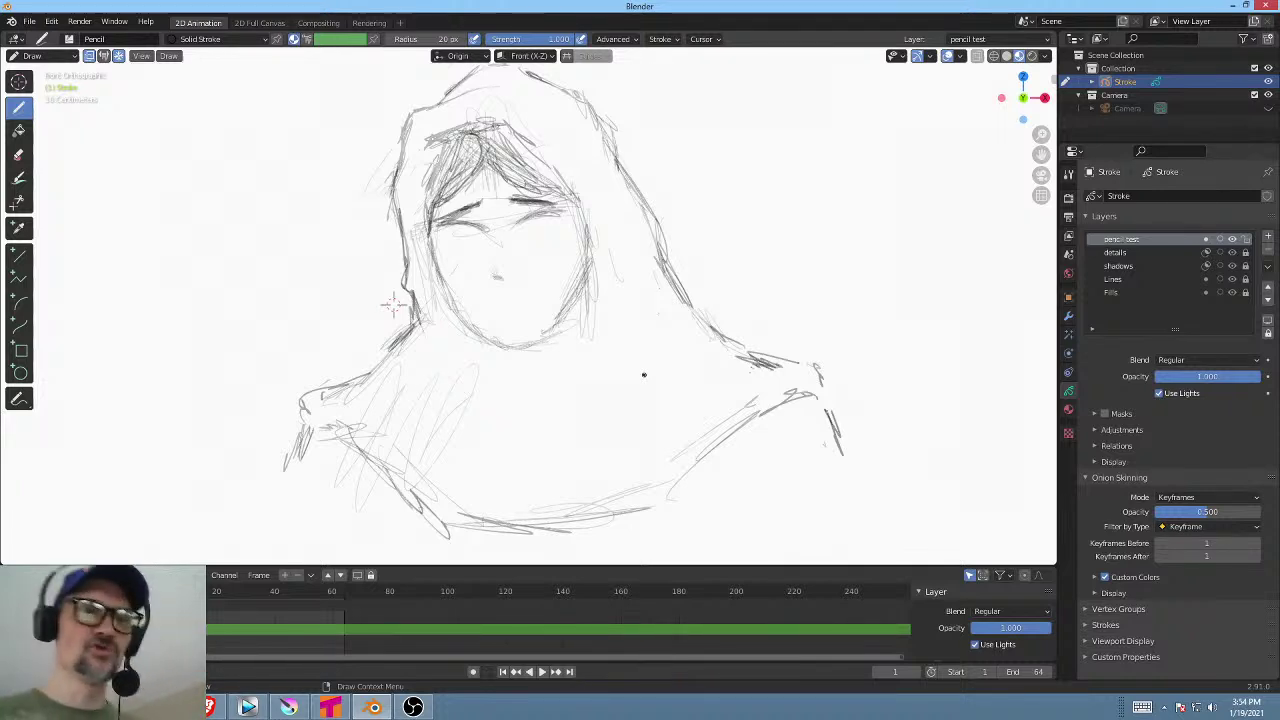
Erase the scribbles and old arm marks at the sketch's left shoulder, and redraw the shoulder corner and adjoining garment hem.
shift+middle_drag(676, 323, 659, 275)
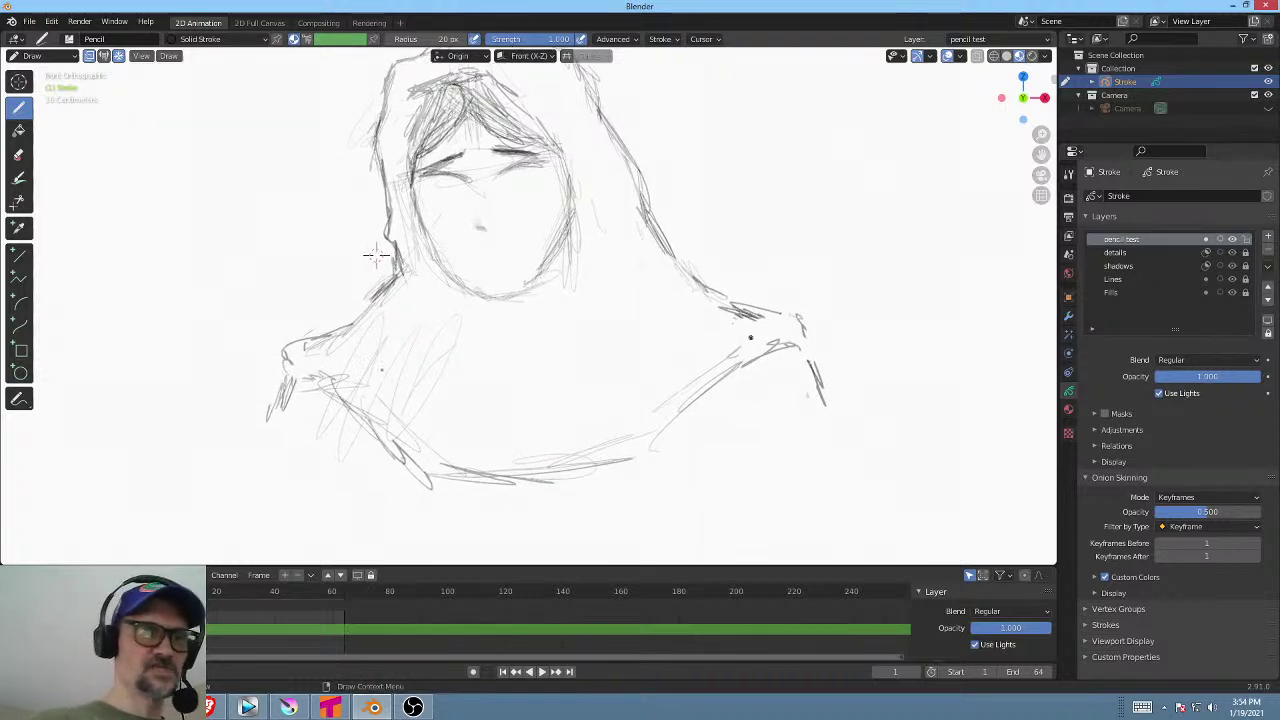
mouse_move(396, 345)
ctrl+mouse_down()
mouse_move(329, 386)
mouse_move(406, 391)
mouse_move(429, 457)
mouse_move(402, 461)
ctrl+mouse_up()
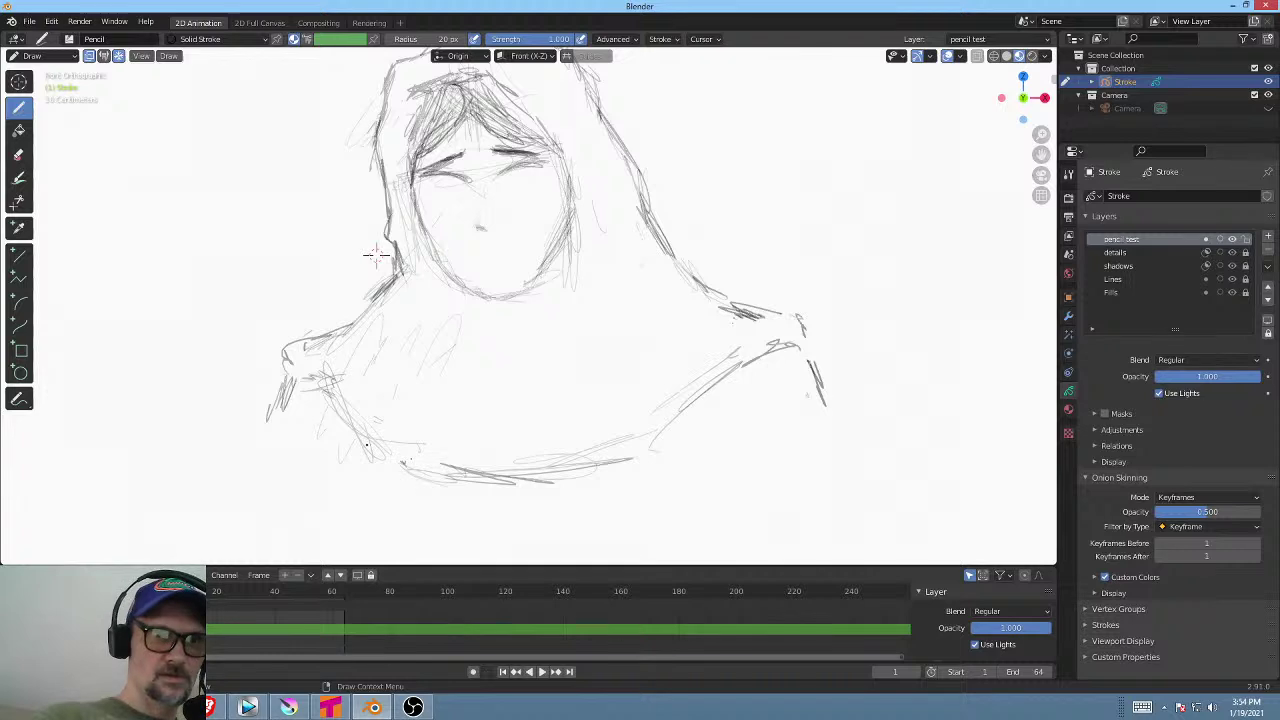
ctrl+drag(254, 424, 277, 389)
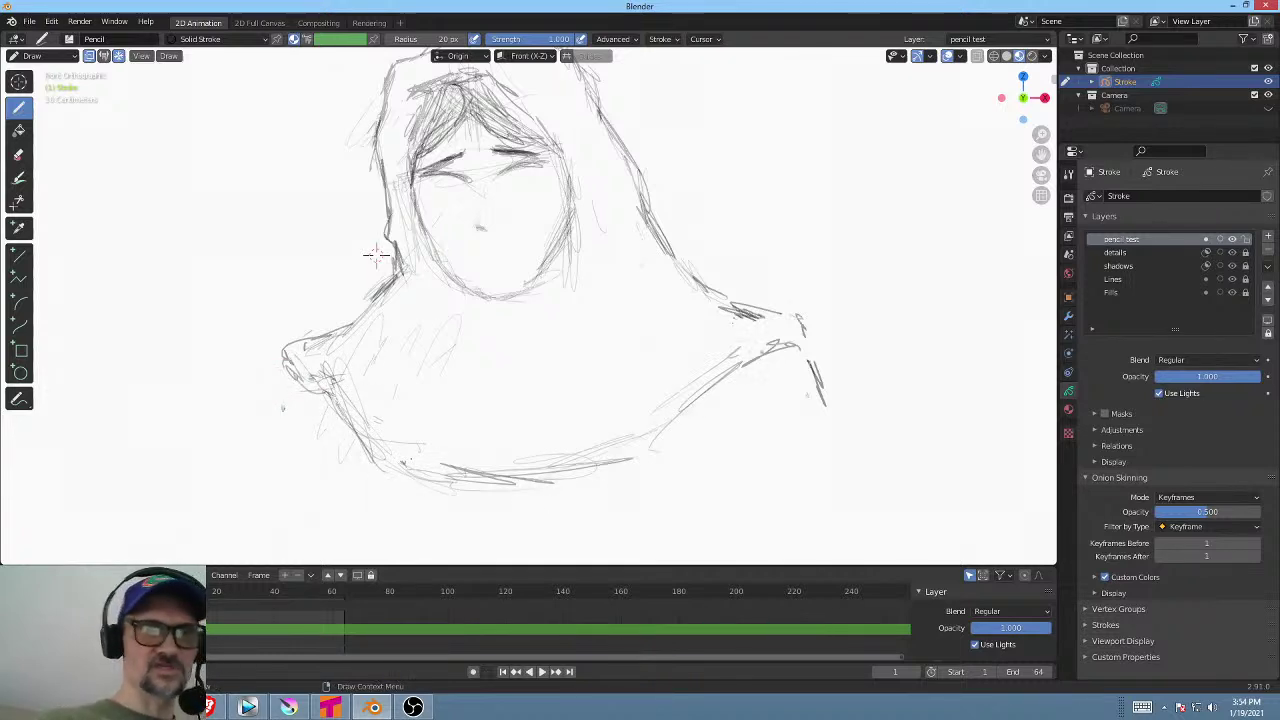
Draw longer upper-arm outlines running down from both shoulder corners with the Pencil brush.
drag(809, 361, 843, 454)
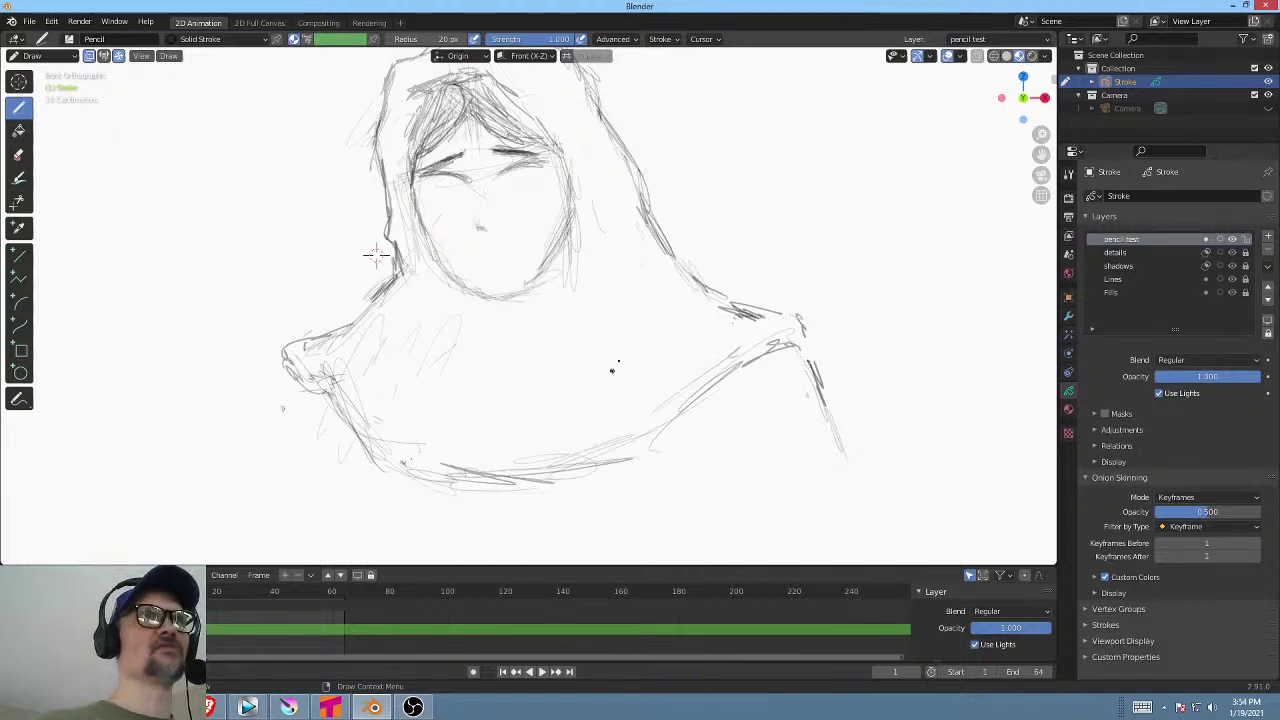
shift+middle_drag(615, 366, 631, 340)
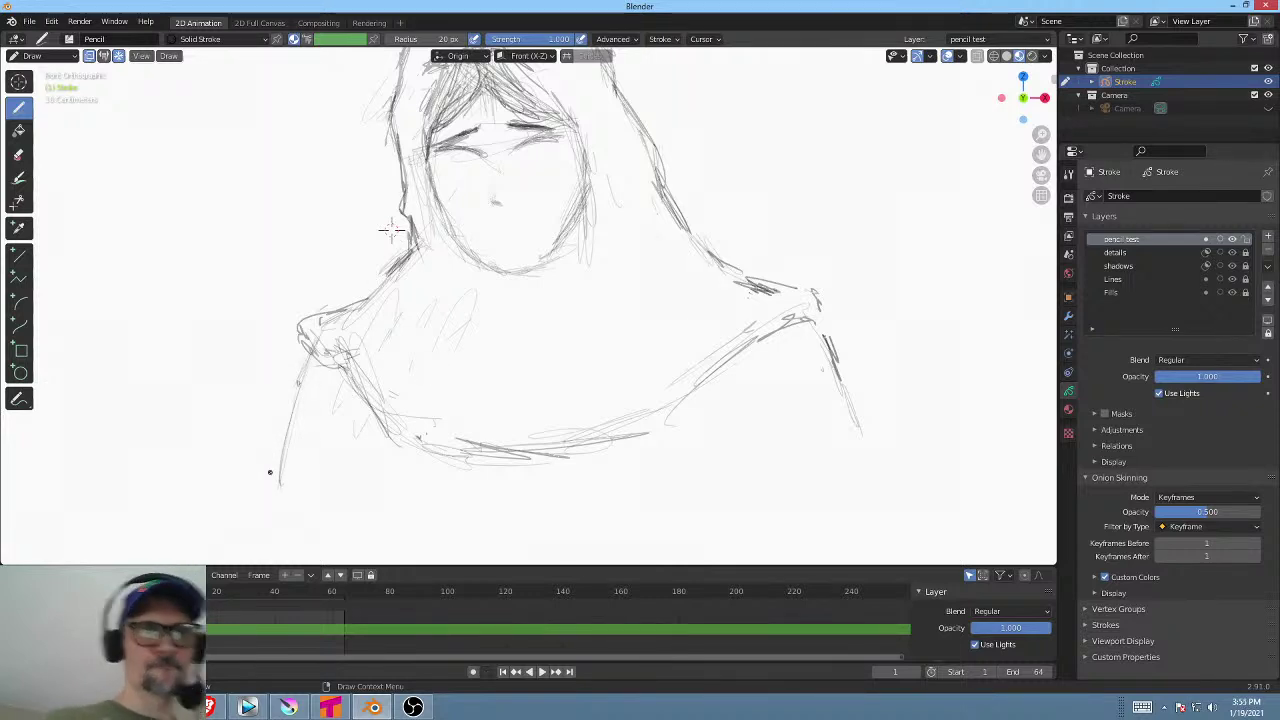
shift+middle_drag(803, 342, 764, 401)
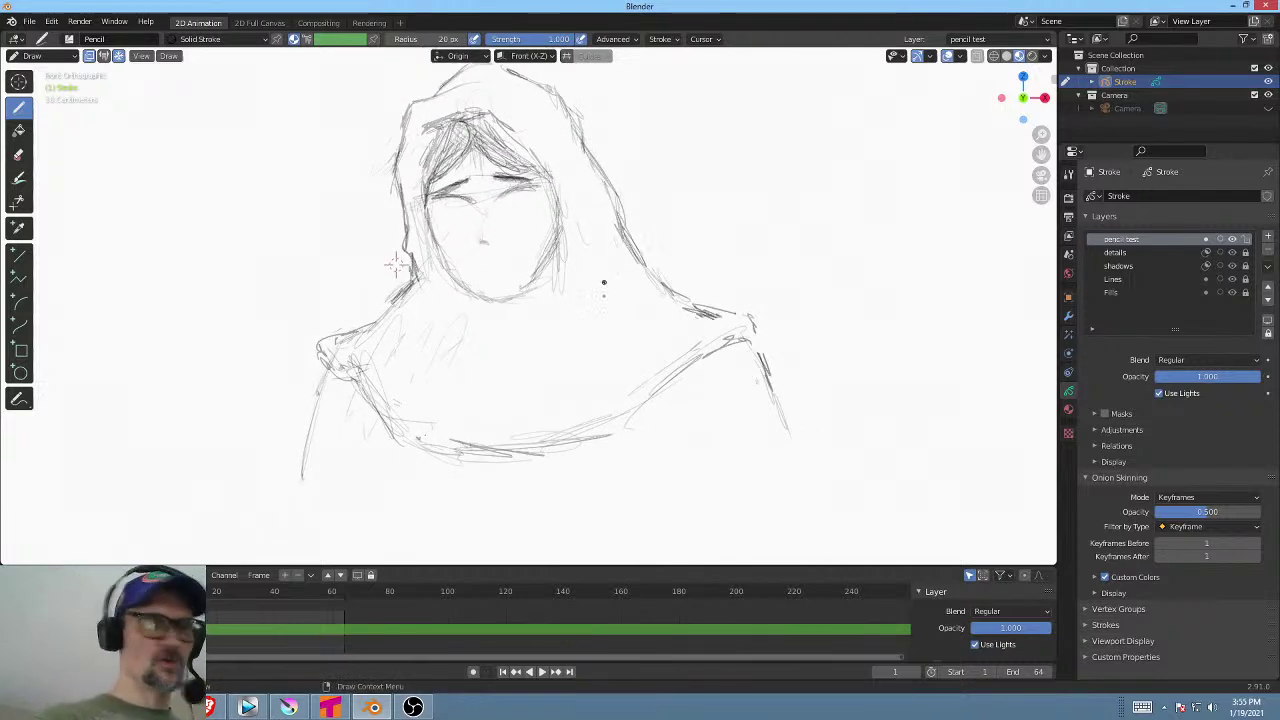
Switch the refined sketch to Edit Mode.
ctrl+middle_drag(626, 258, 603, 297)
key(ctrl+Tab)
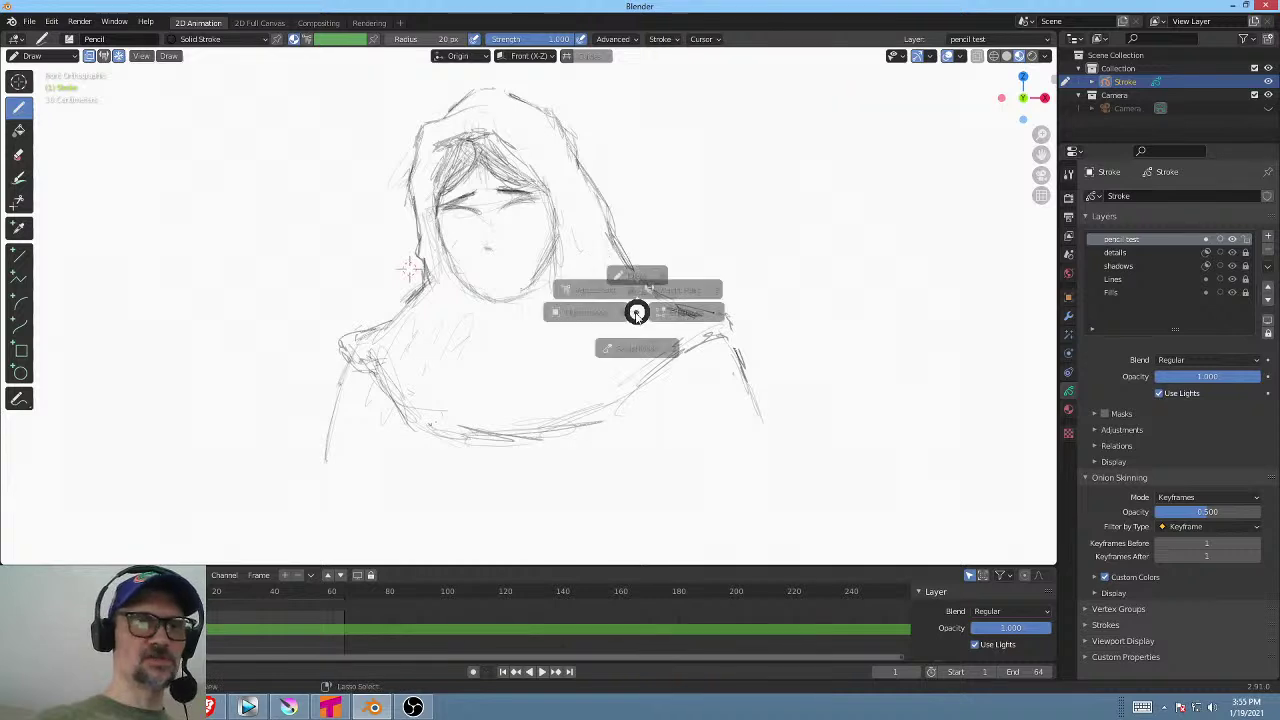
click(741, 316)
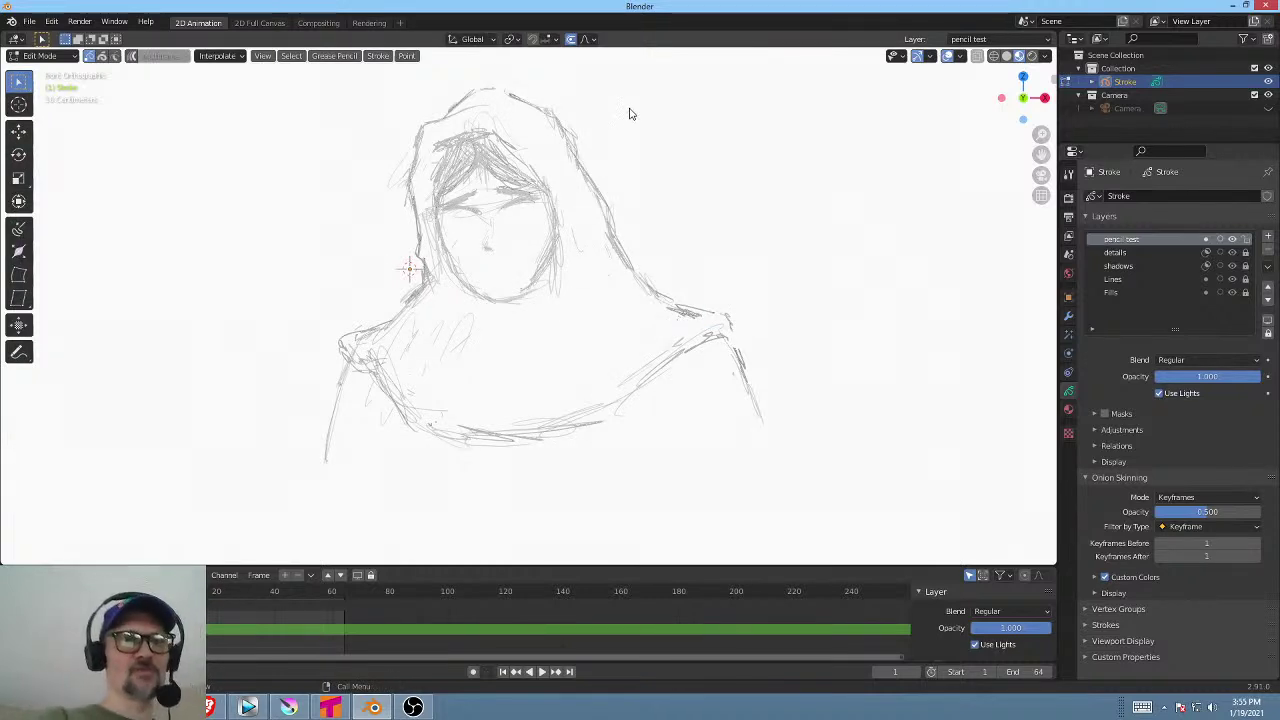
Select all strokes of the sketch and scale them slightly wider along the global X axis.
key(a)
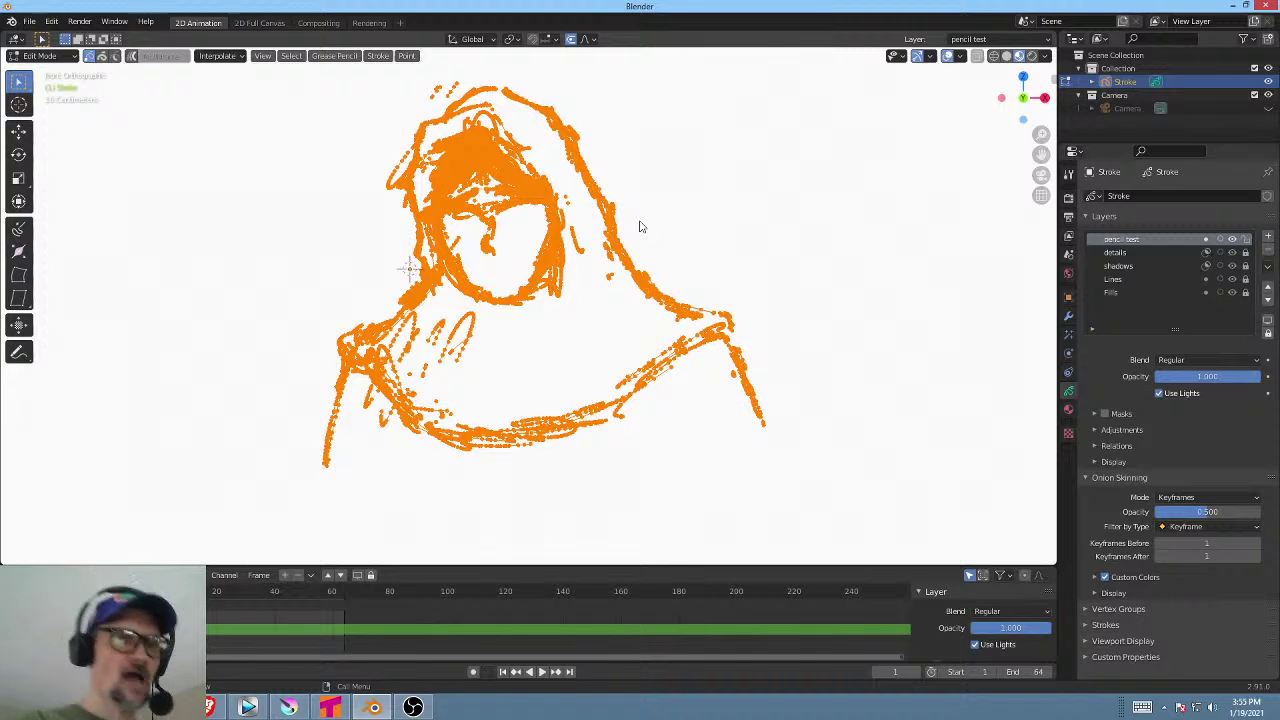
key(s)
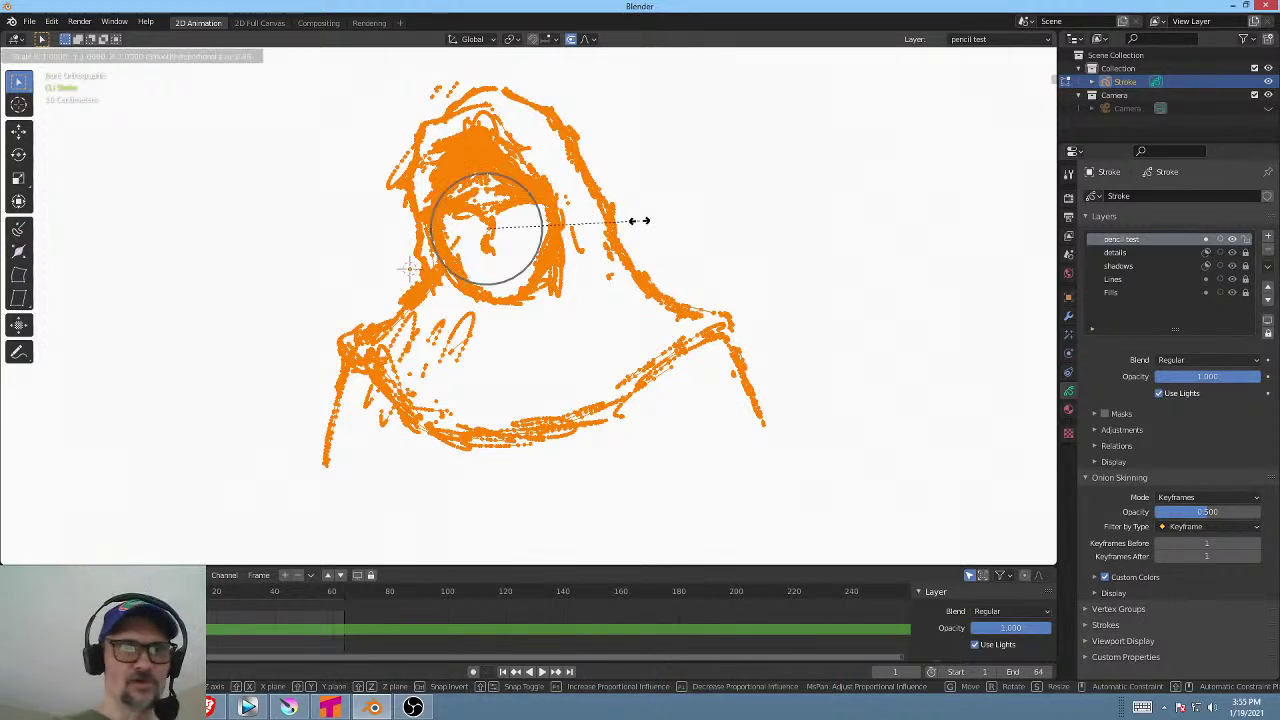
key(x)
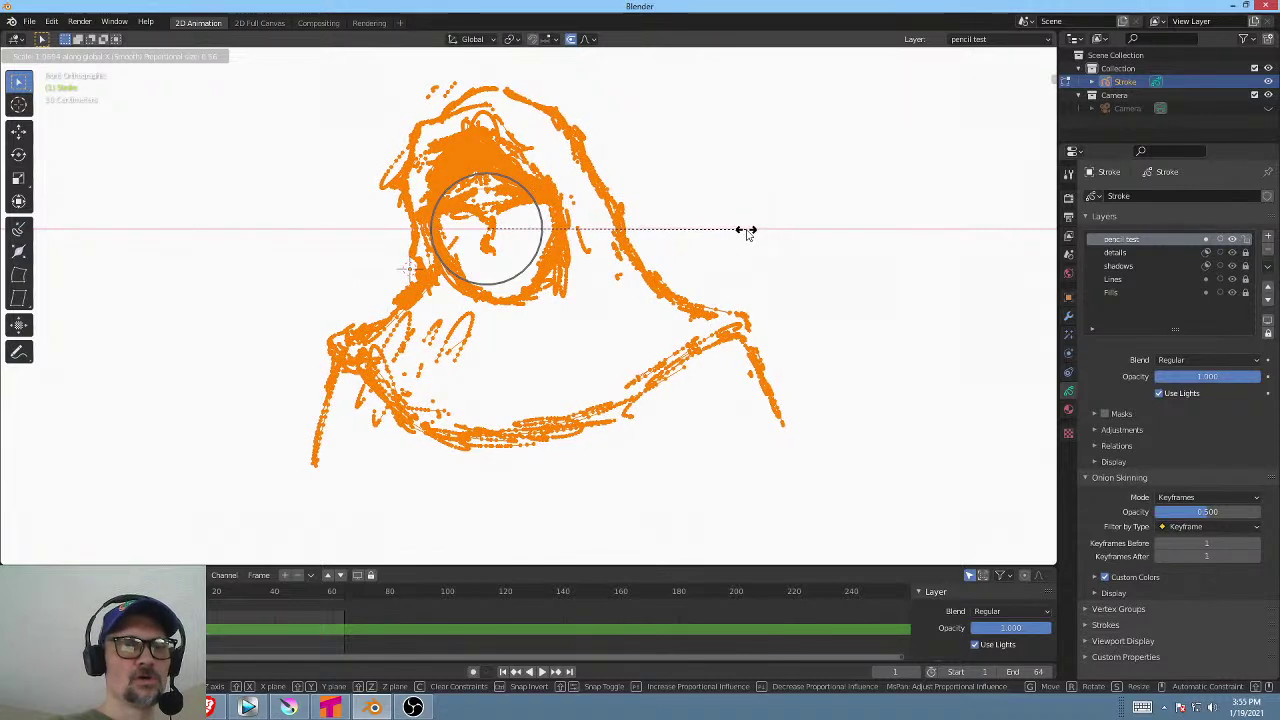
click(746, 232)
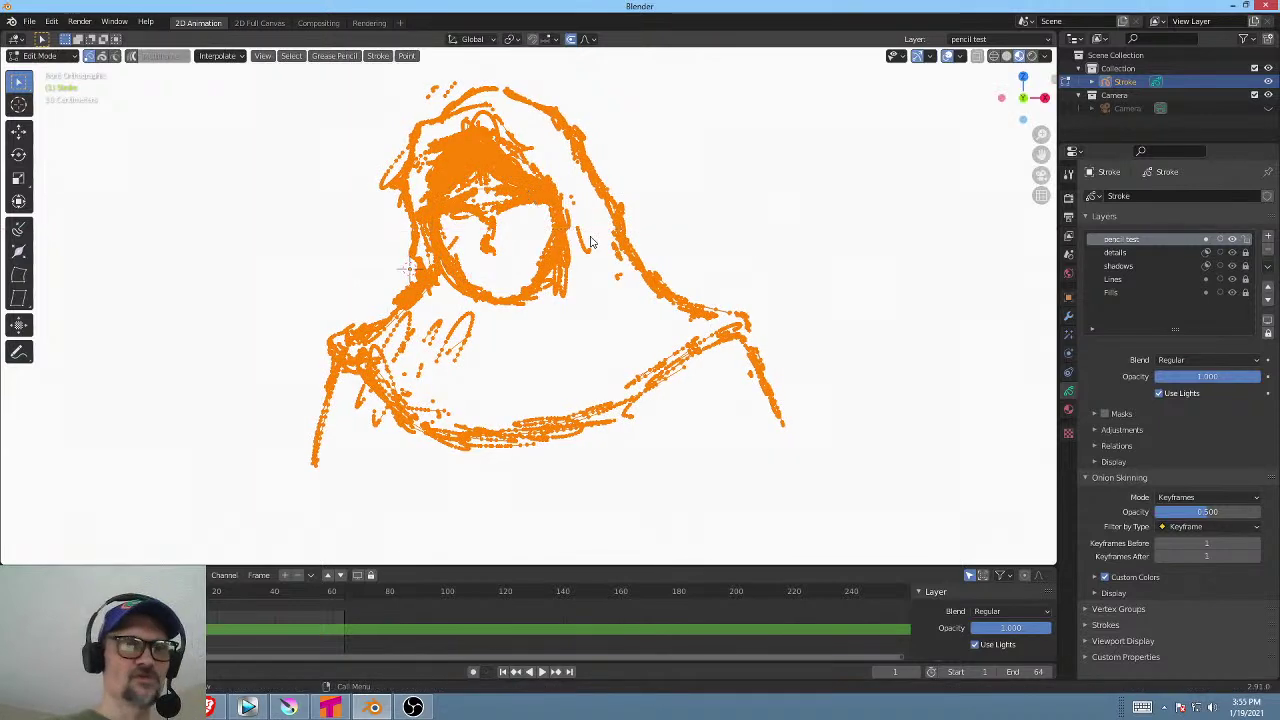
In Draw mode, redraw the right-hand shoulder as a steeper slope into the arm, and erase the old shoulder corners on both sides.
key(ctrl+Tab)
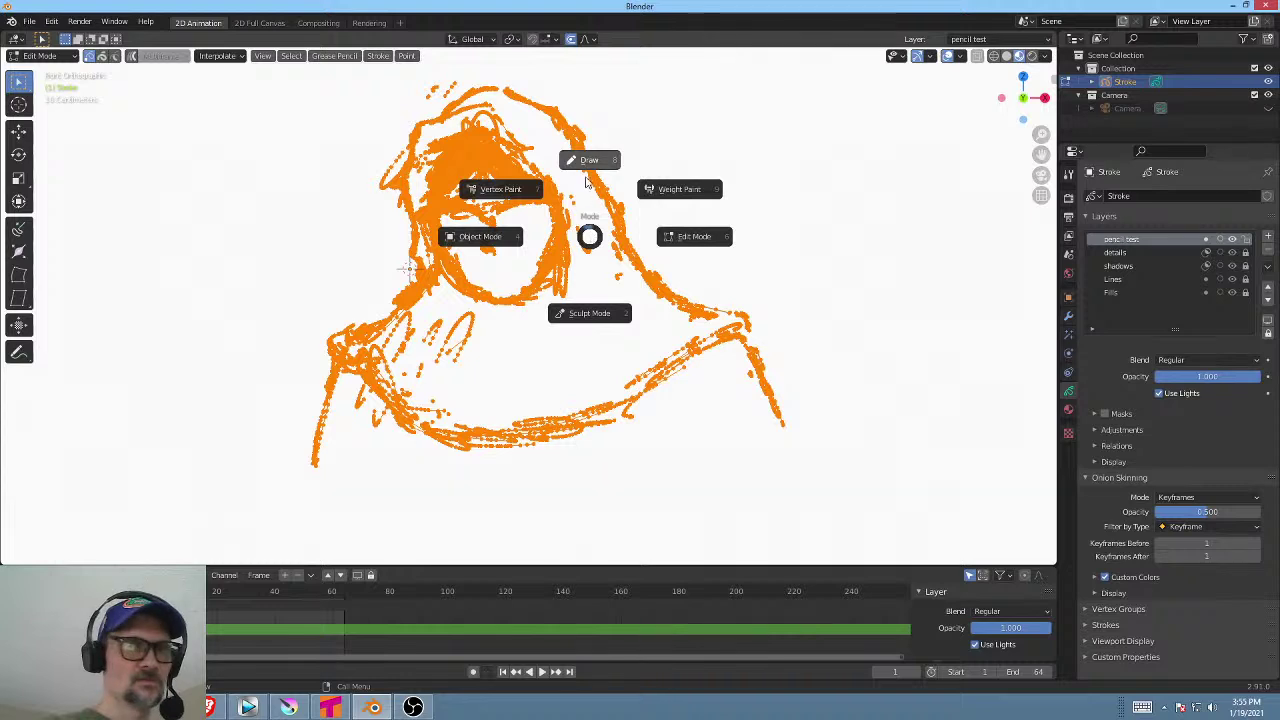
click(590, 160)
shift+middle_drag(593, 160, 585, 135)
drag(730, 318, 768, 438)
mouse_move(652, 268)
mouse_down()
mouse_move(712, 324)
mouse_move(724, 312)
mouse_up()
mouse_move(628, 228)
mouse_down()
mouse_move(706, 322)
mouse_move(754, 414)
mouse_up()
drag(740, 354, 738, 436)
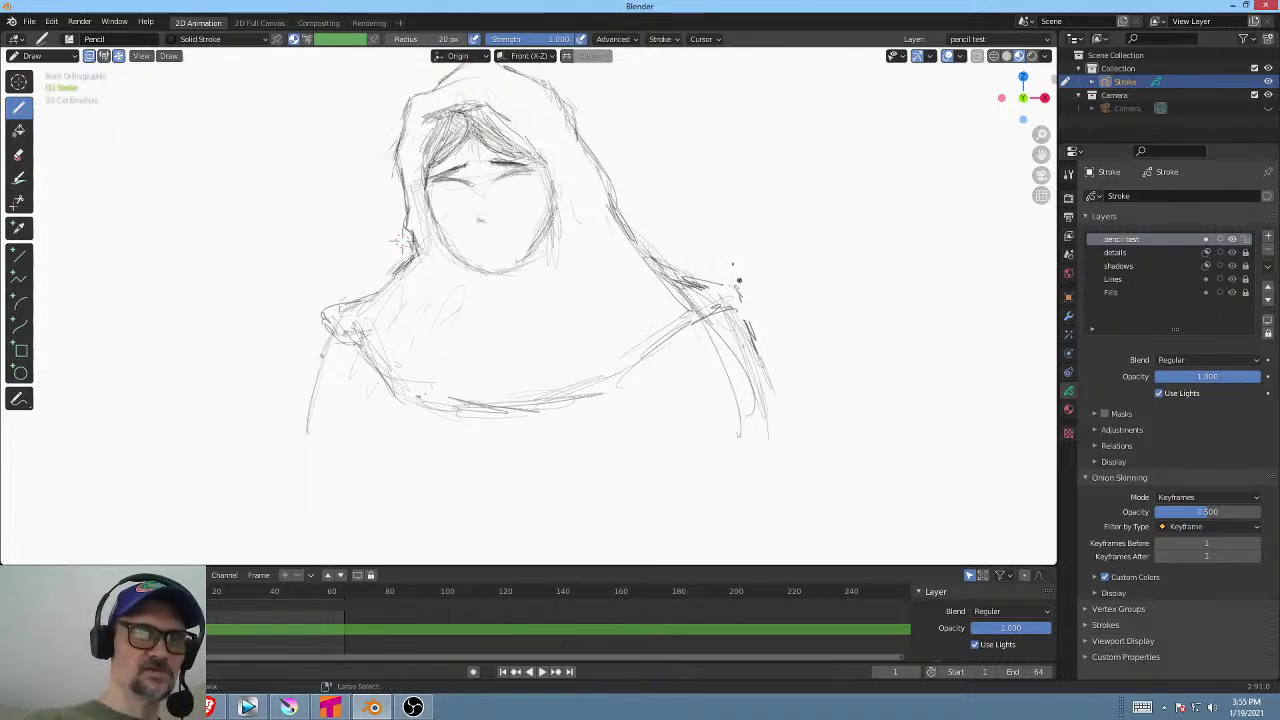
mouse_move(765, 345)
ctrl+mouse_down()
mouse_move(729, 329)
mouse_move(709, 277)
mouse_move(726, 313)
ctrl+mouse_up()
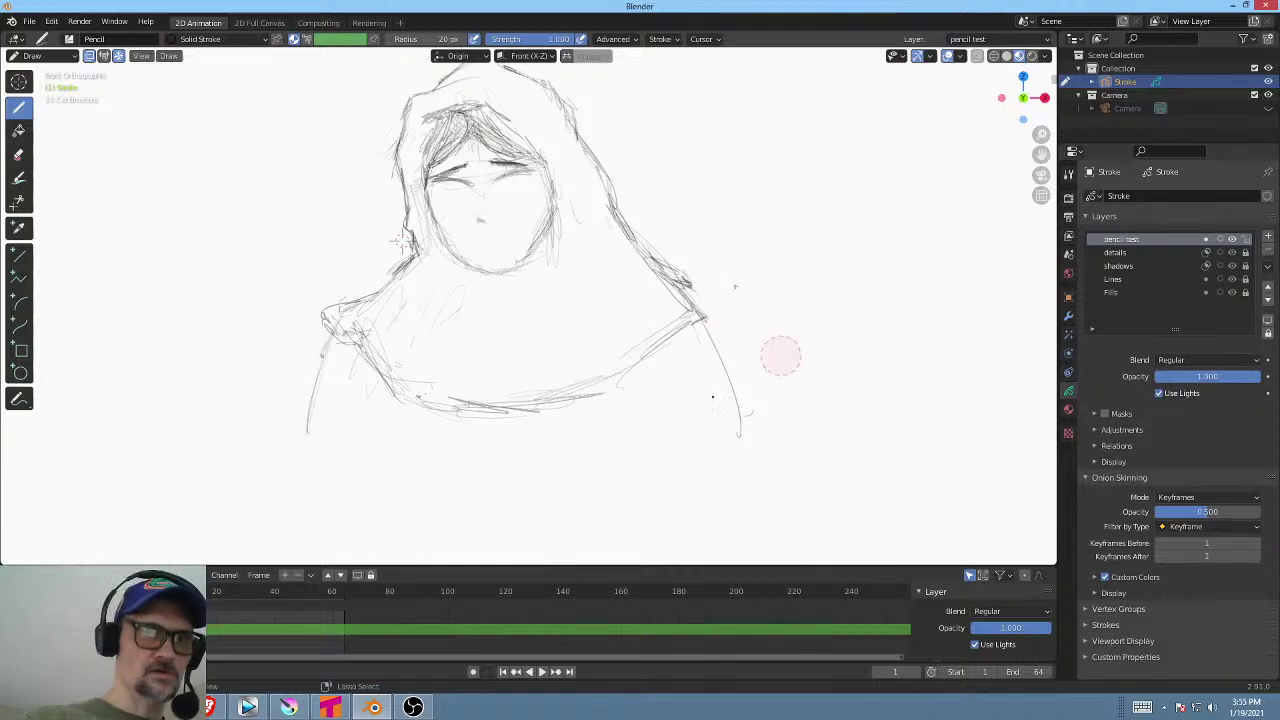
ctrl+drag(271, 400, 286, 360)
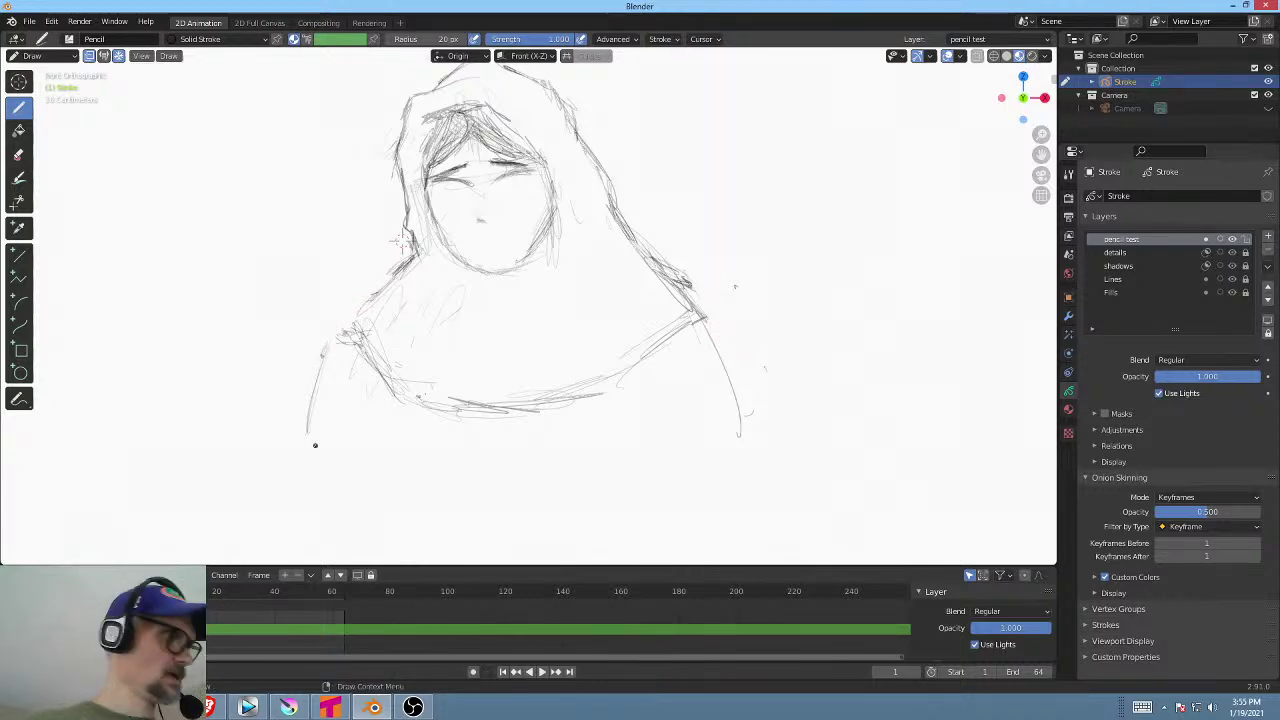
In camera view, draw both arm outlines down from the shoulders to the lower edge of the camera frame.
key(KP_0)
scroll(684, 297, down, 4)
scroll(608, 420, up, 4)
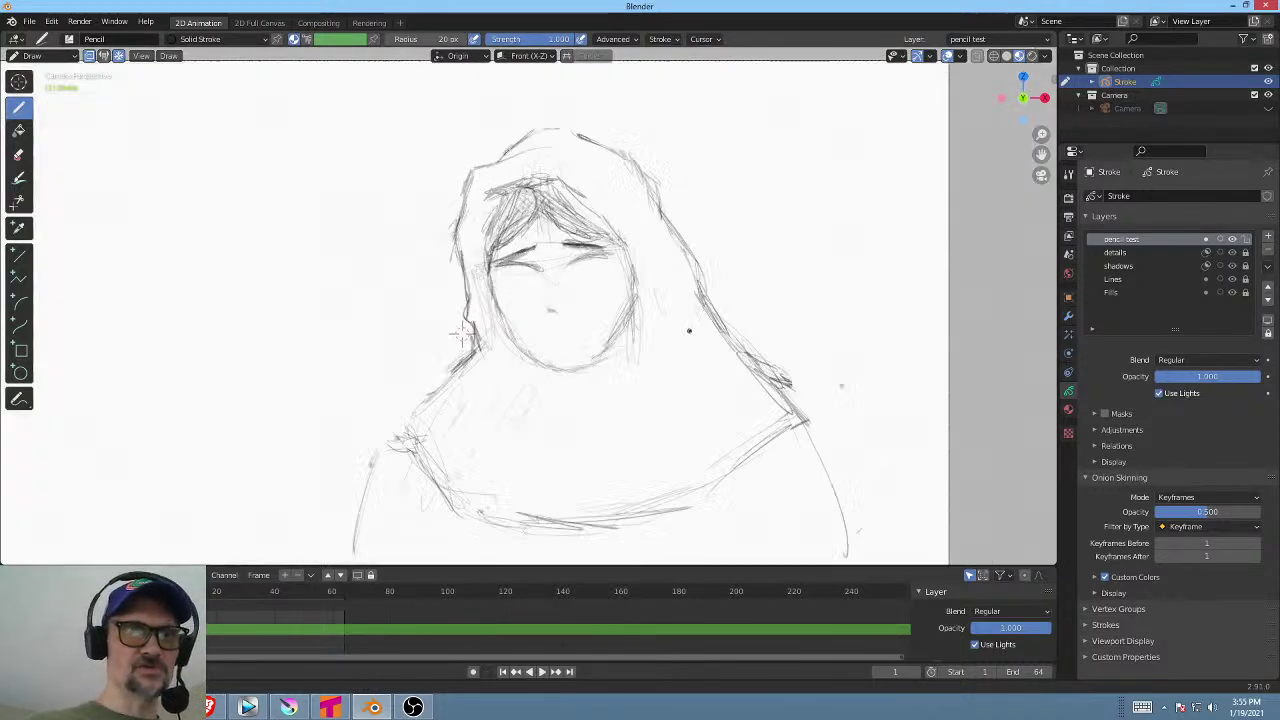
scroll(700, 334, down, 2)
shift+middle_drag(476, 330, 507, 228)
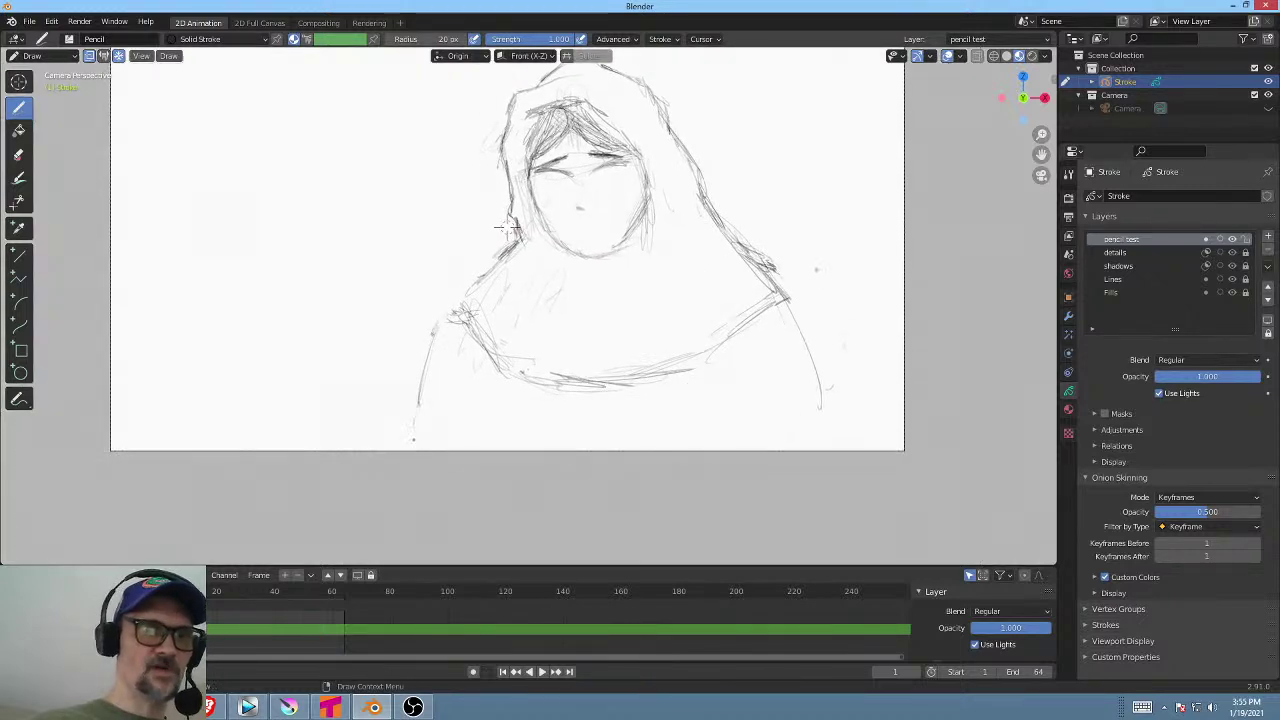
drag(432, 328, 411, 442)
drag(465, 296, 400, 448)
drag(446, 322, 426, 446)
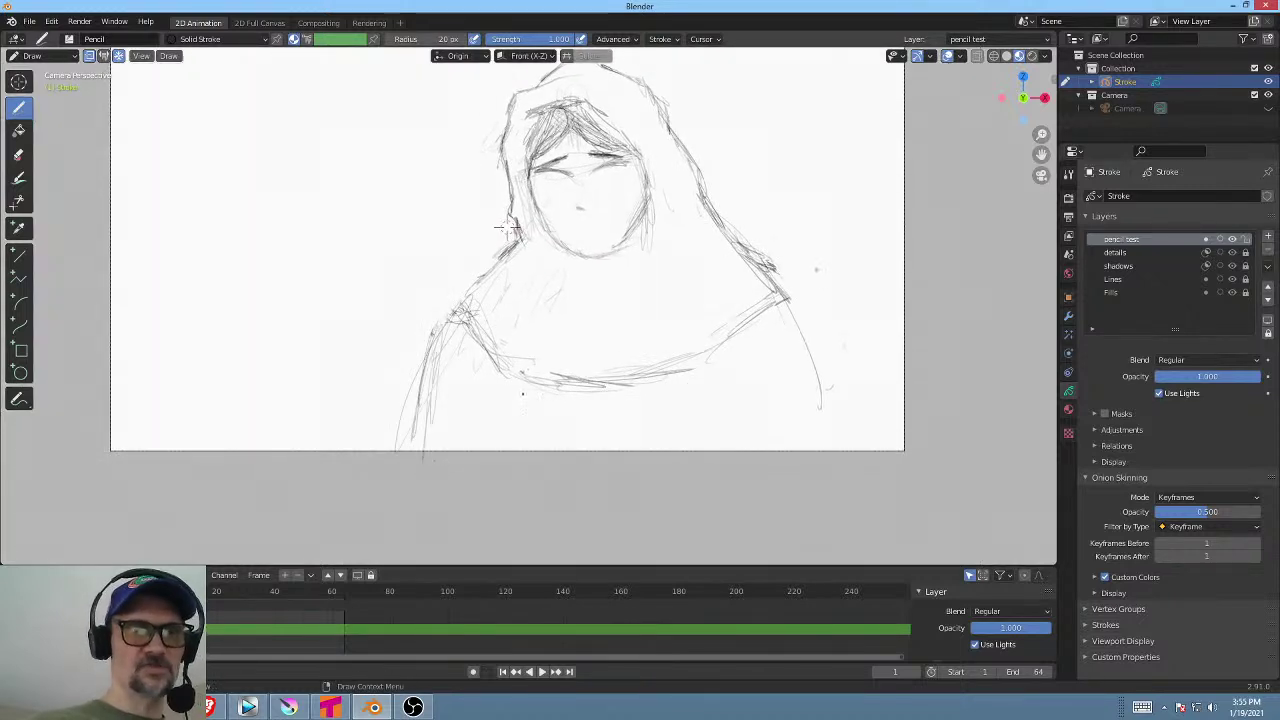
mouse_move(765, 287)
mouse_down()
mouse_move(808, 350)
mouse_move(835, 454)
mouse_up()
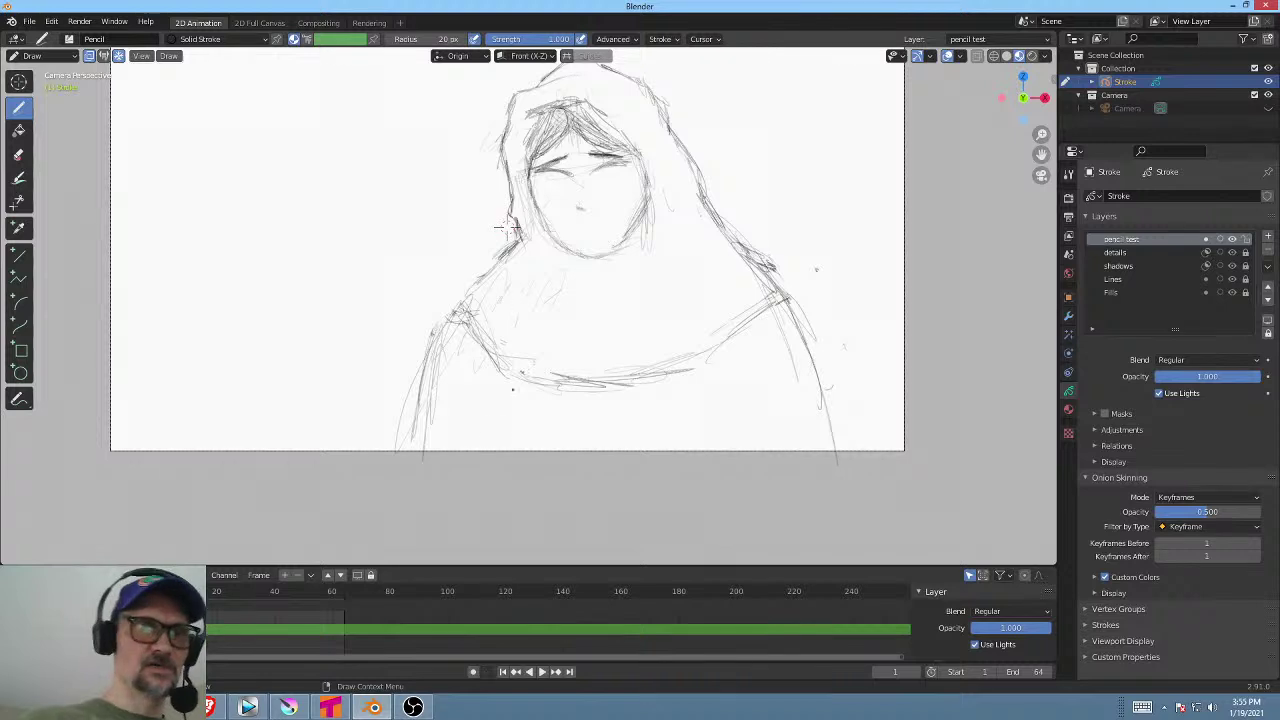
Rough in the inner line and elbow folds of the left-hand arm, plus loose horizontal strokes across the waist.
drag(504, 318, 480, 428)
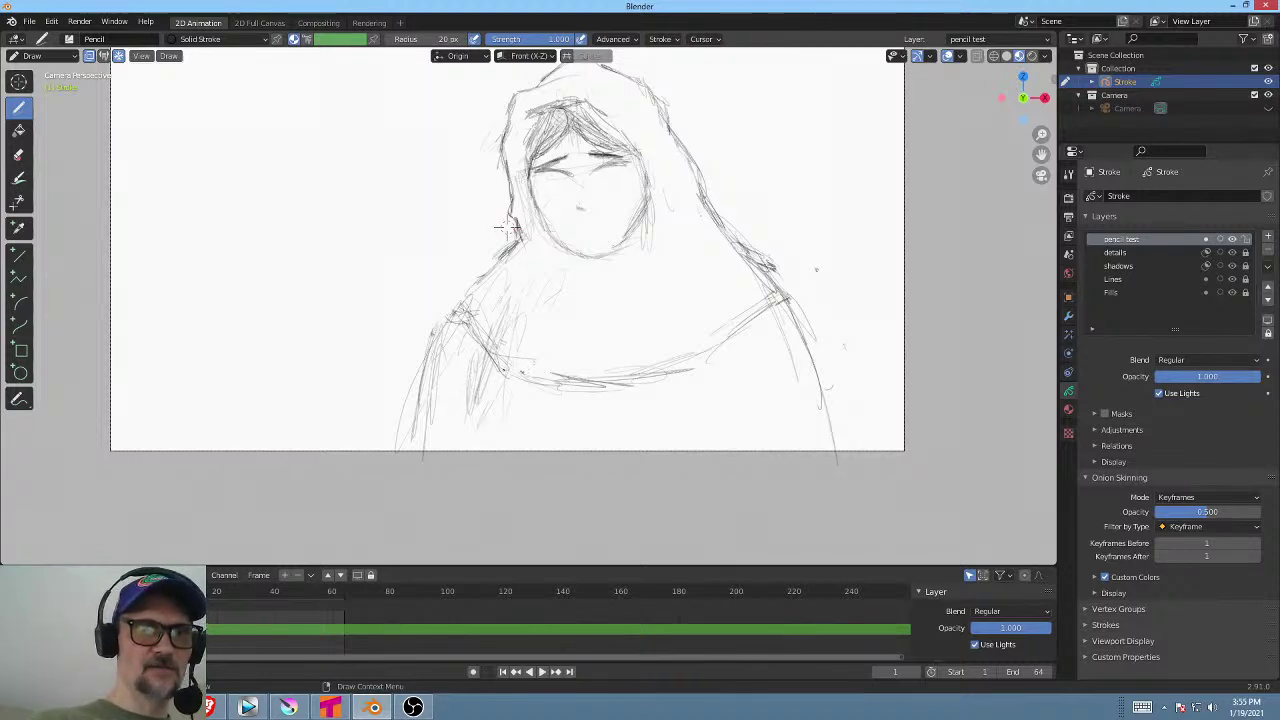
mouse_move(510, 354)
mouse_down()
mouse_move(480, 450)
mouse_move(494, 448)
mouse_move(490, 414)
mouse_move(500, 455)
mouse_up()
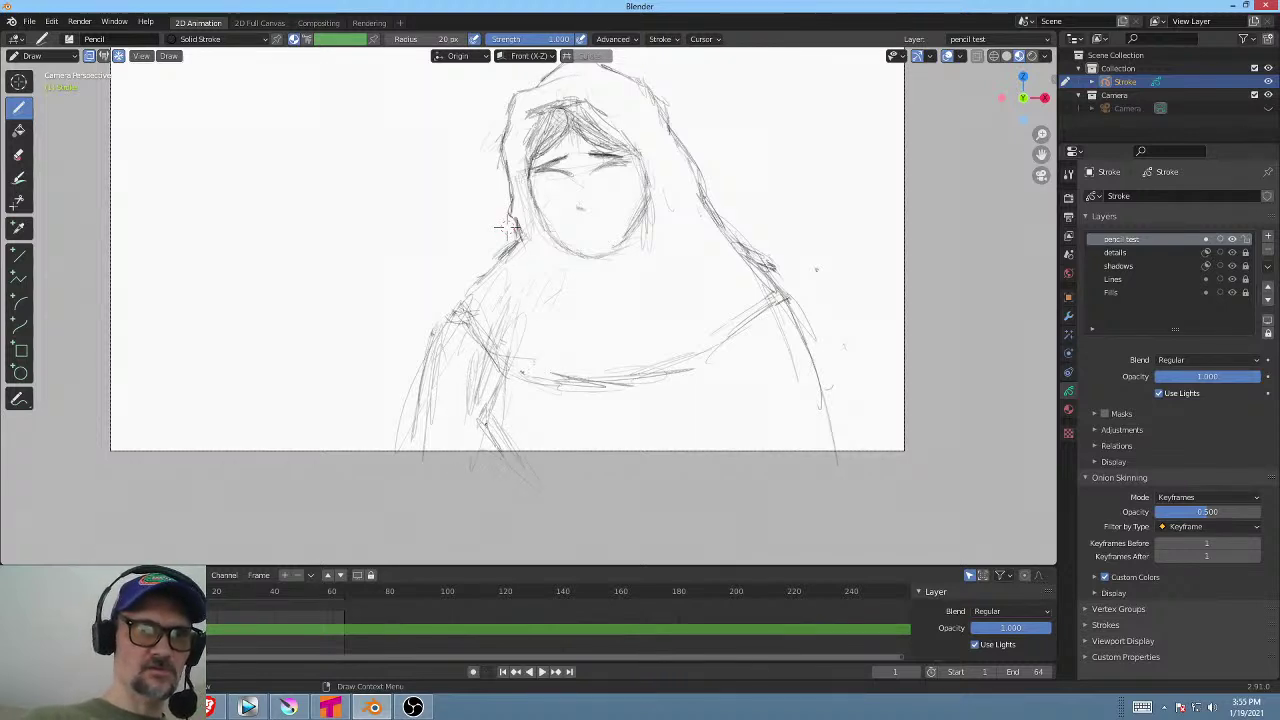
drag(496, 318, 446, 424)
drag(486, 264, 462, 414)
mouse_move(448, 330)
mouse_down()
mouse_move(424, 430)
mouse_move(646, 453)
mouse_up()
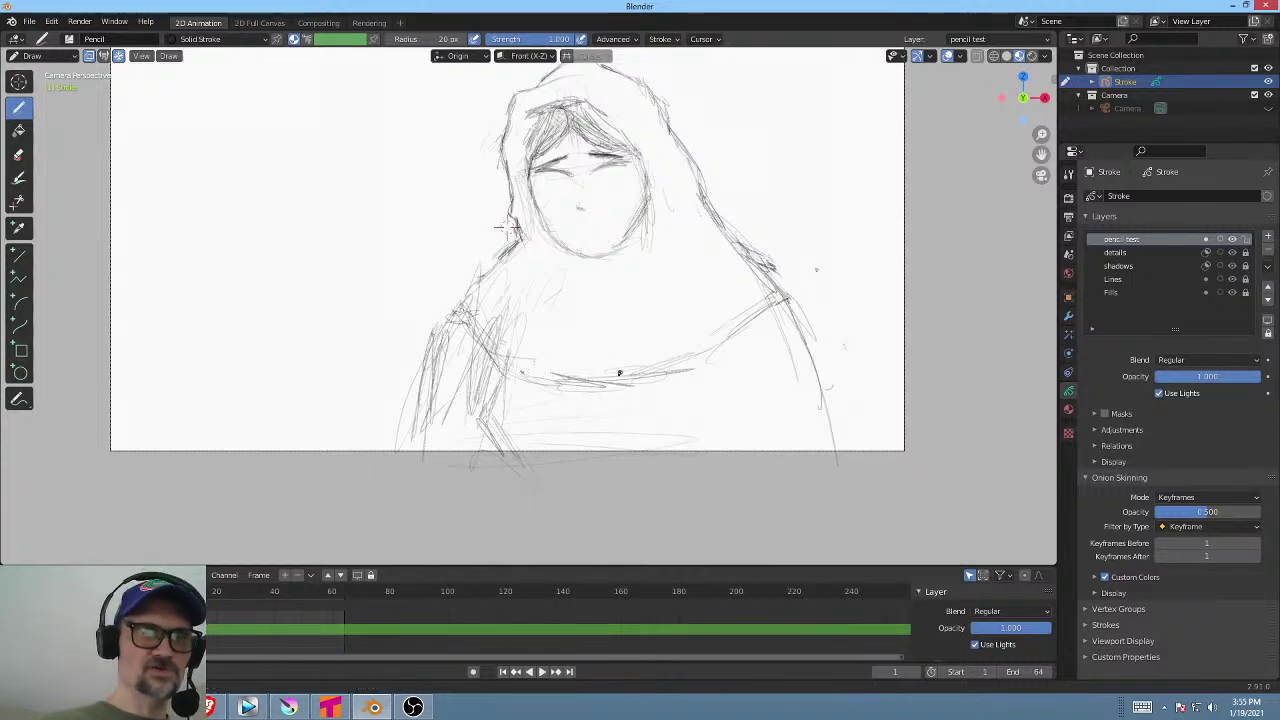
Select all strokes in Edit Mode and scale the figure down inside the camera frame.
scroll(646, 349, down, 1)
key(ctrl+Tab)
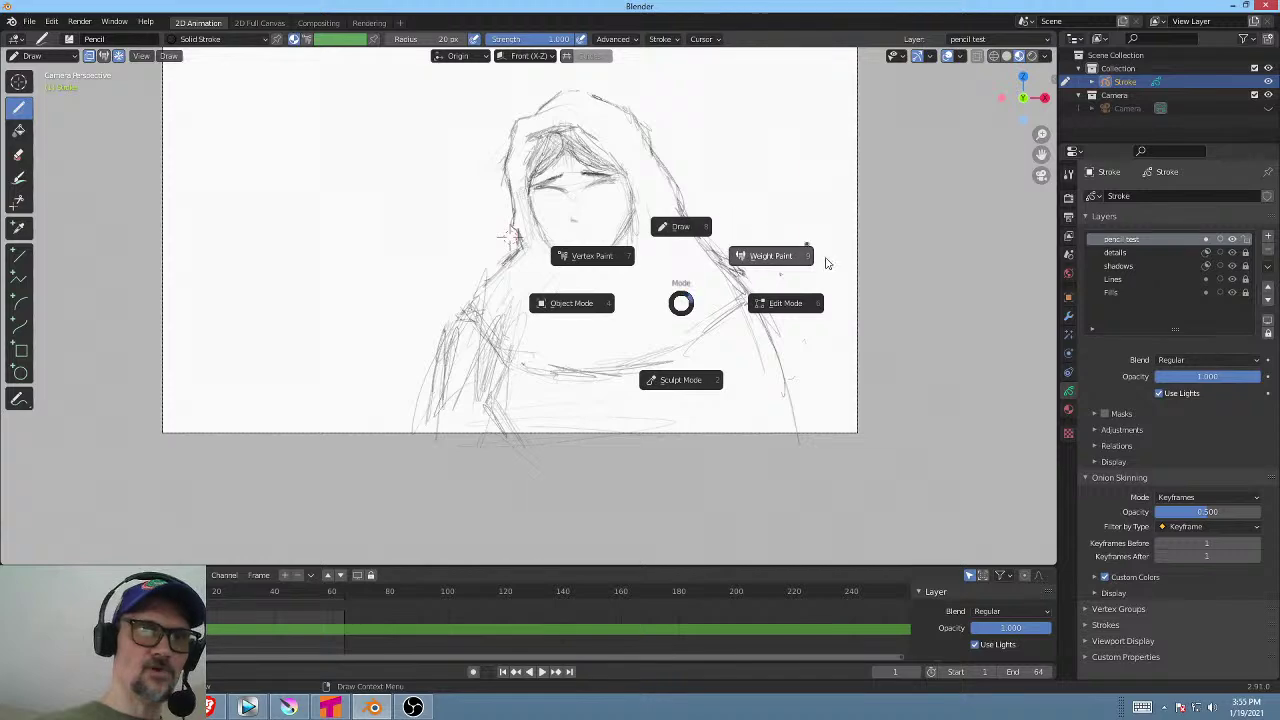
click(786, 304)
key(a)
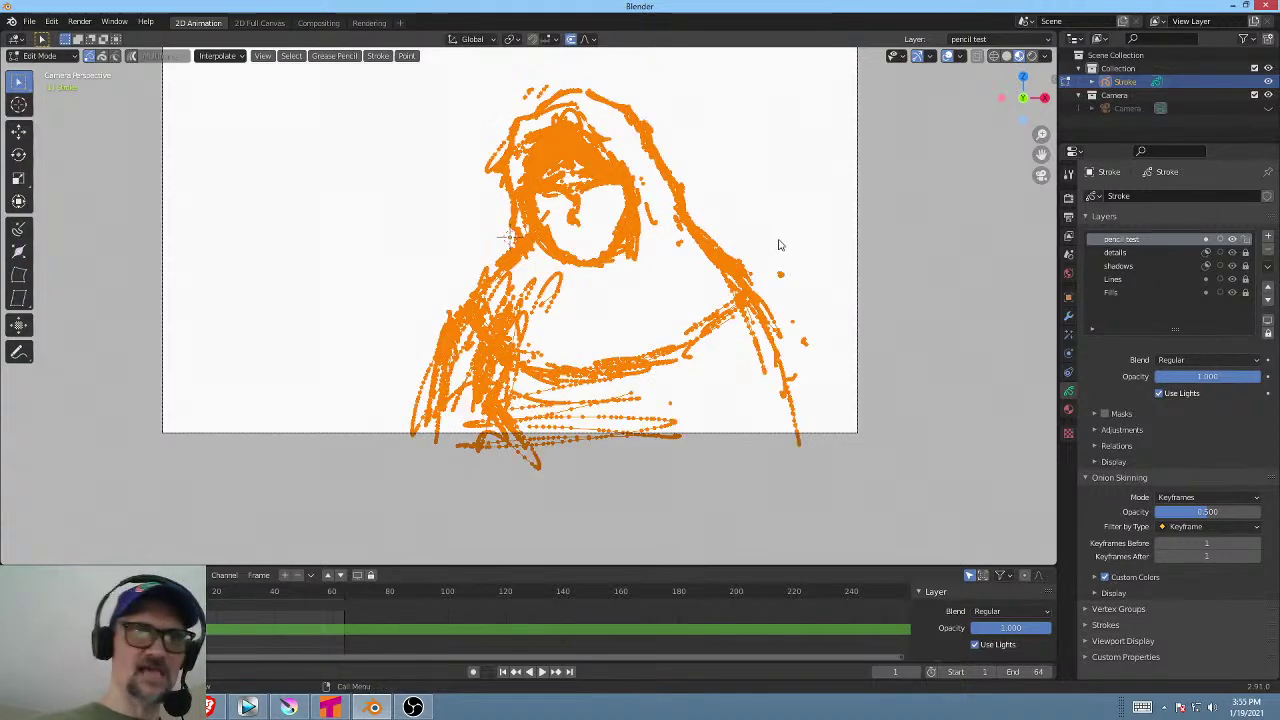
key(s)
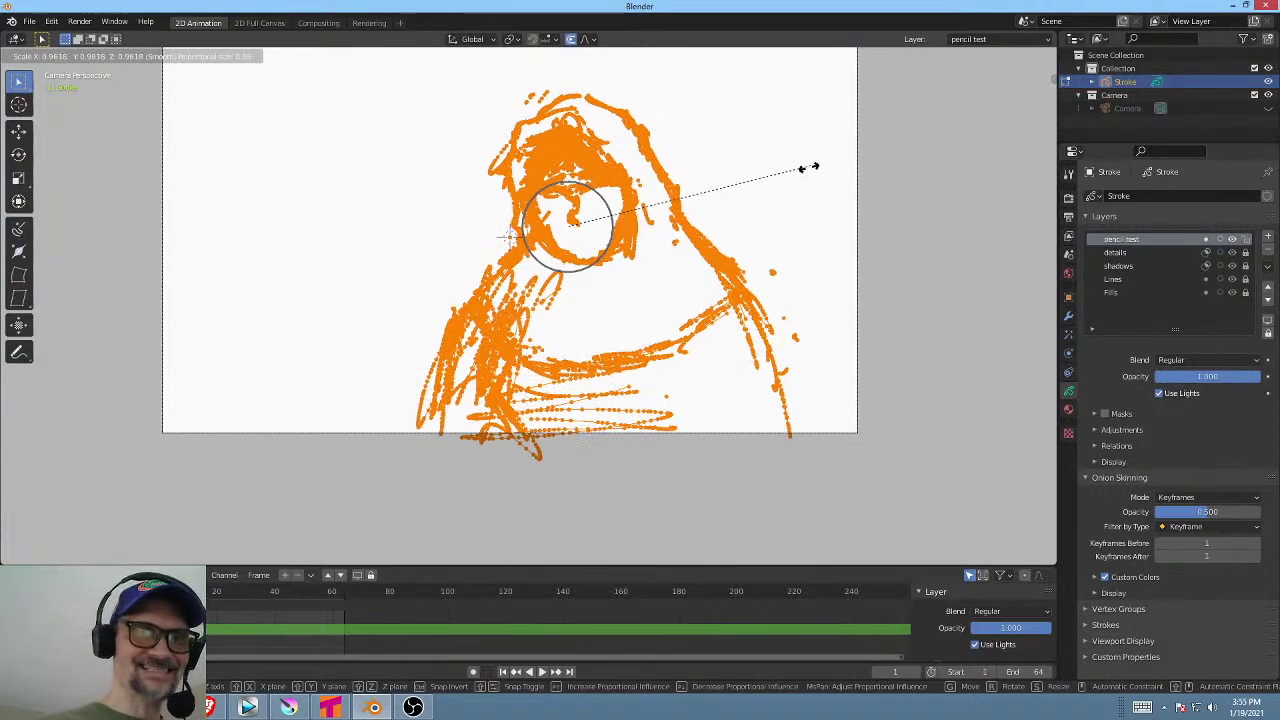
click(757, 206)
key(Home)
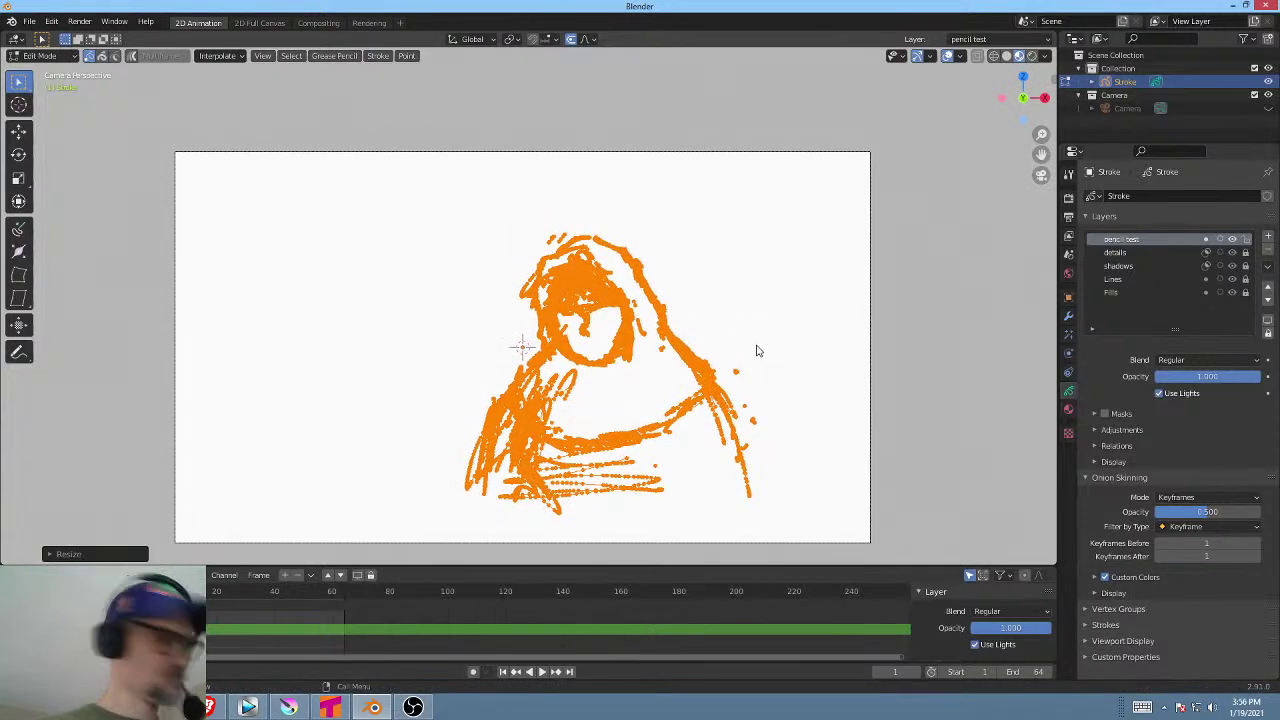
key(s)
click(771, 310)
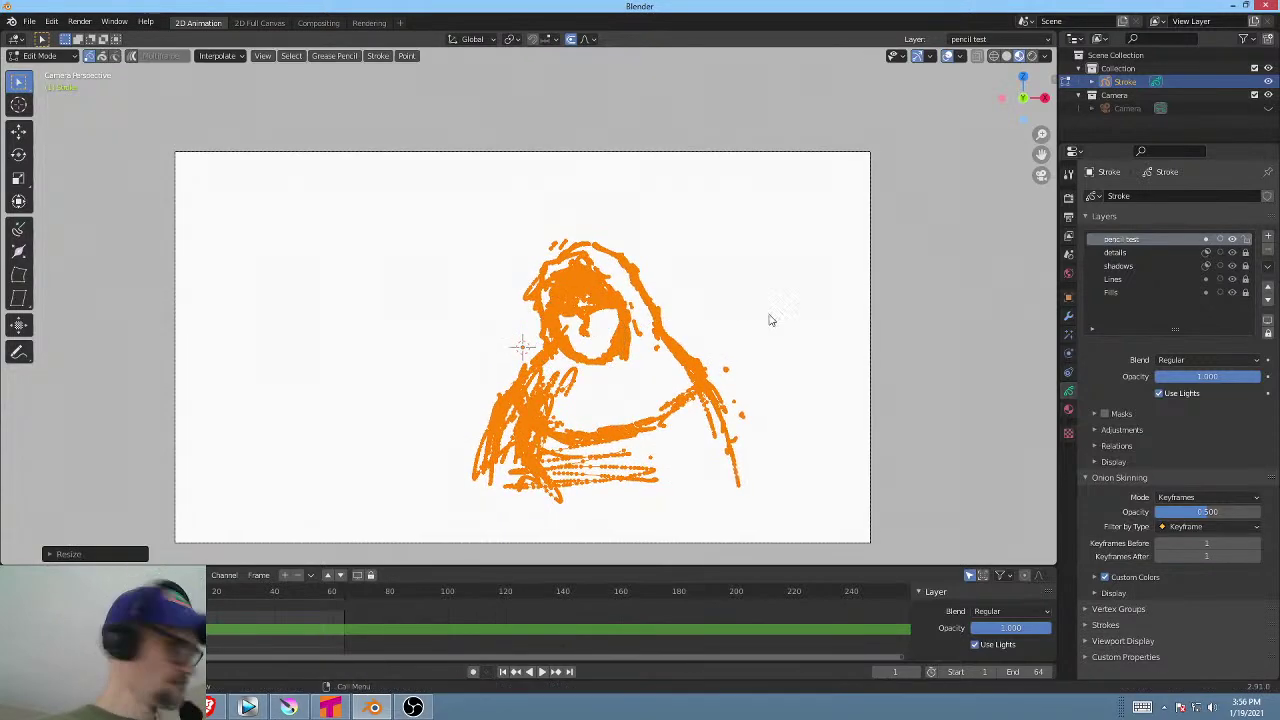
Move the selected figure up in the camera frame and scale it up by about 1.2.
key(g)
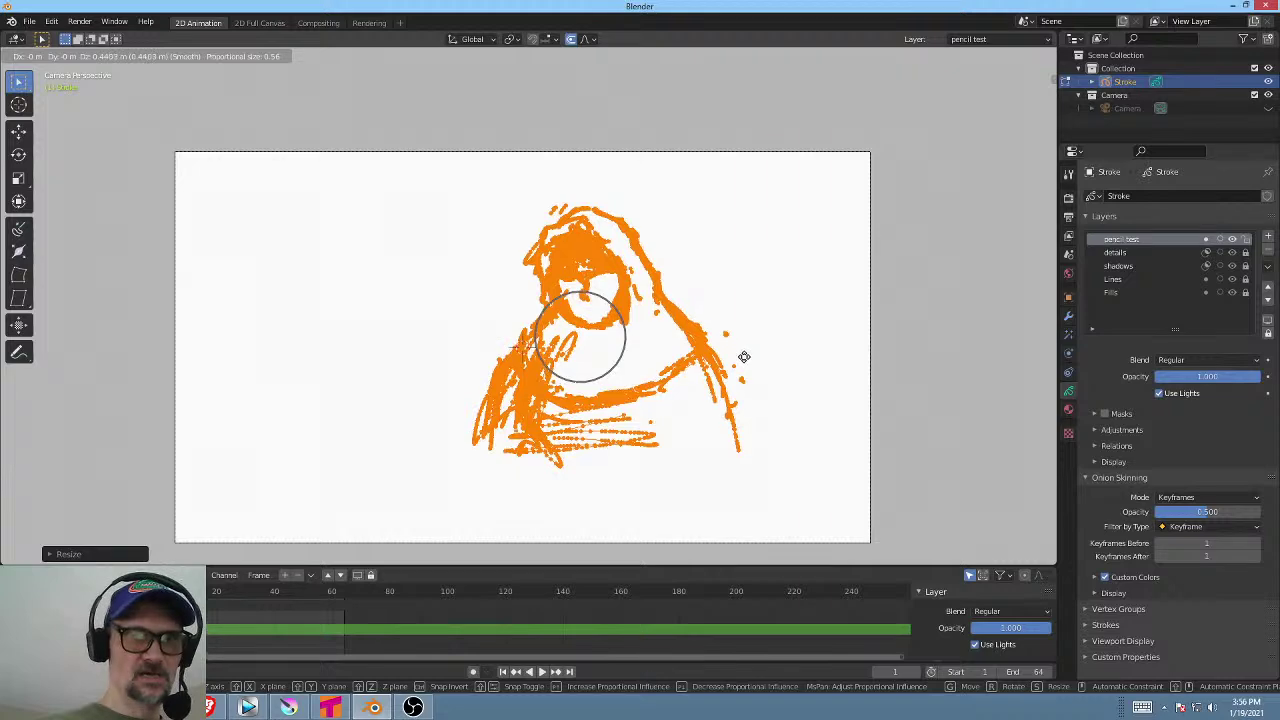
click(750, 361)
key(s)
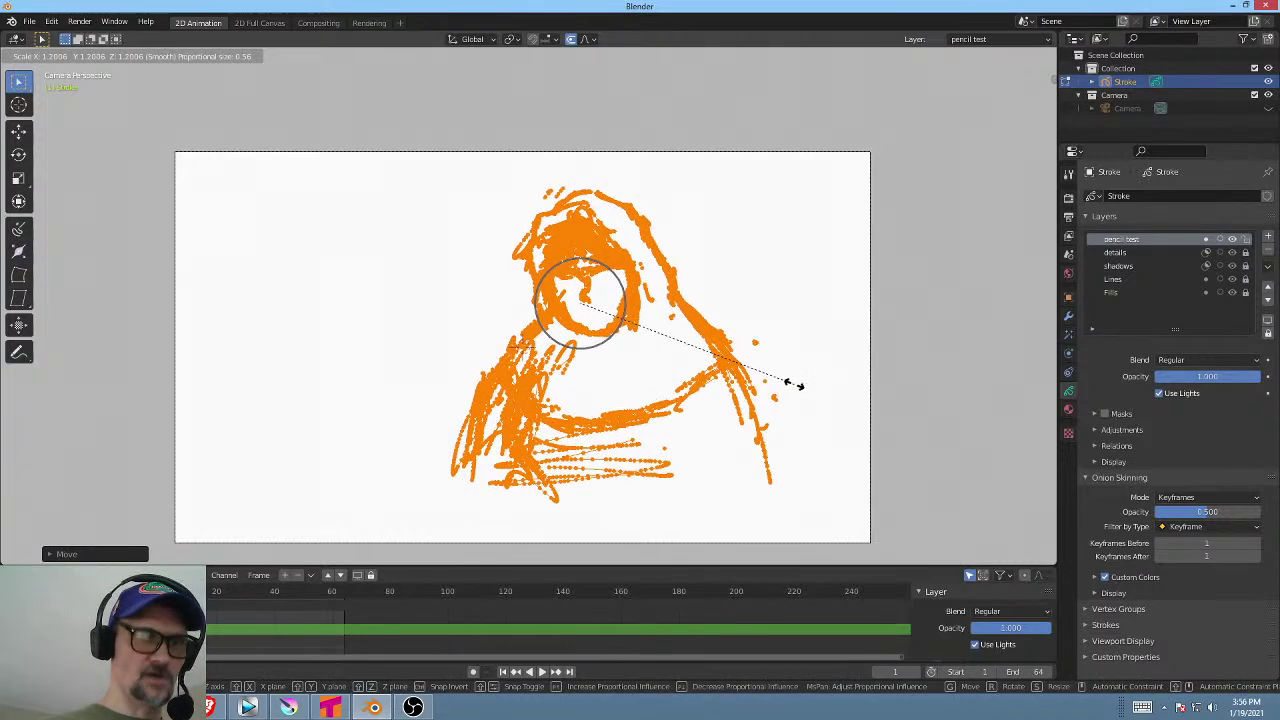
click(798, 390)
Return the resized sketch to Draw mode.
shift+middle_drag(757, 355, 776, 290)
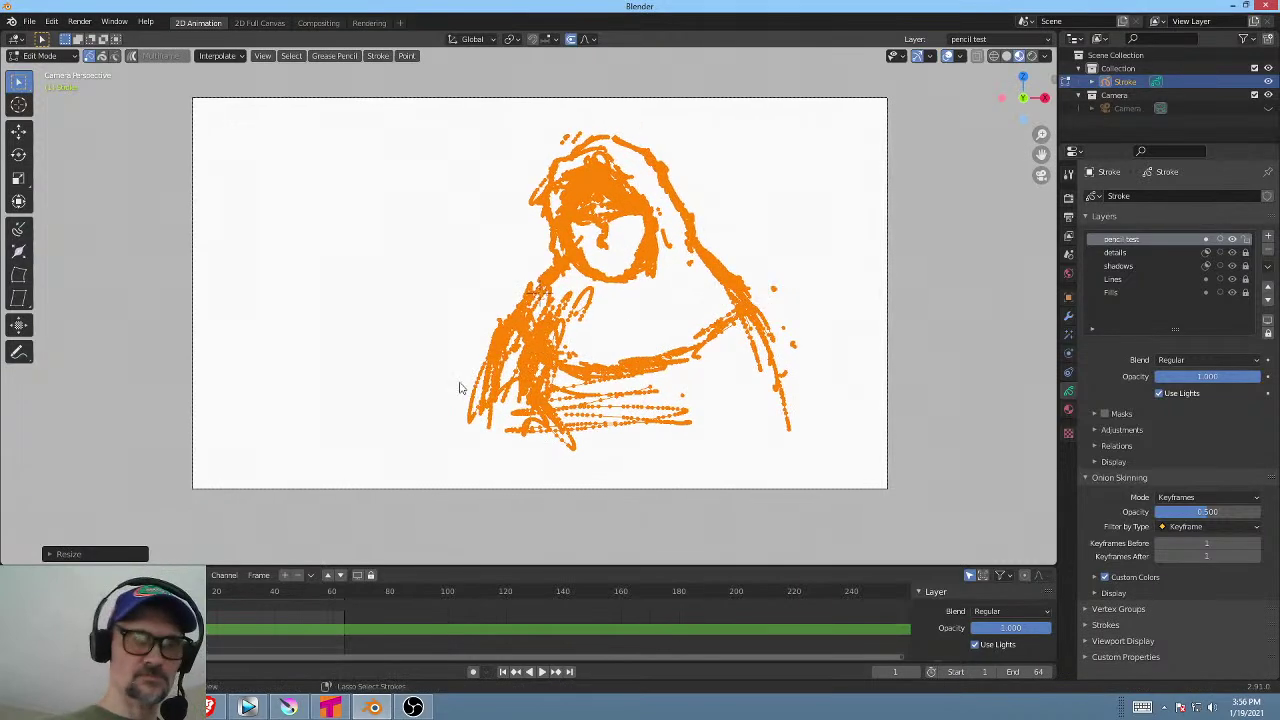
key(ctrl+Tab)
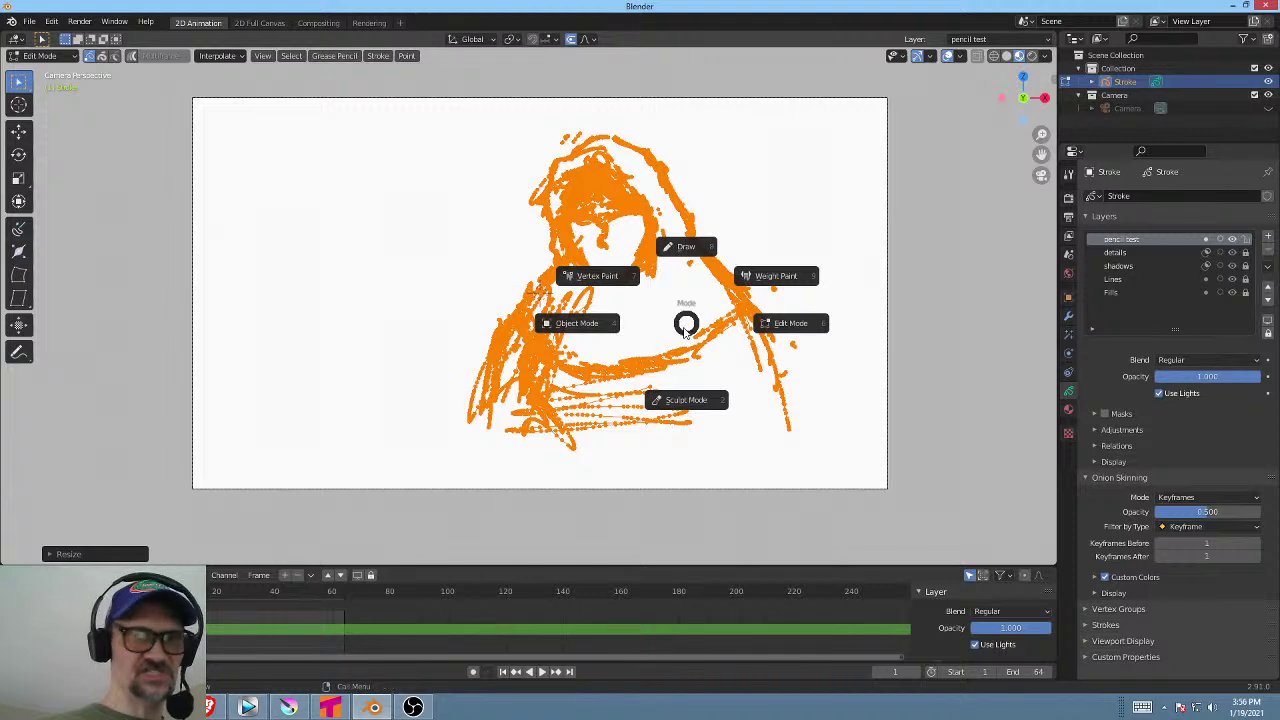
click(700, 268)
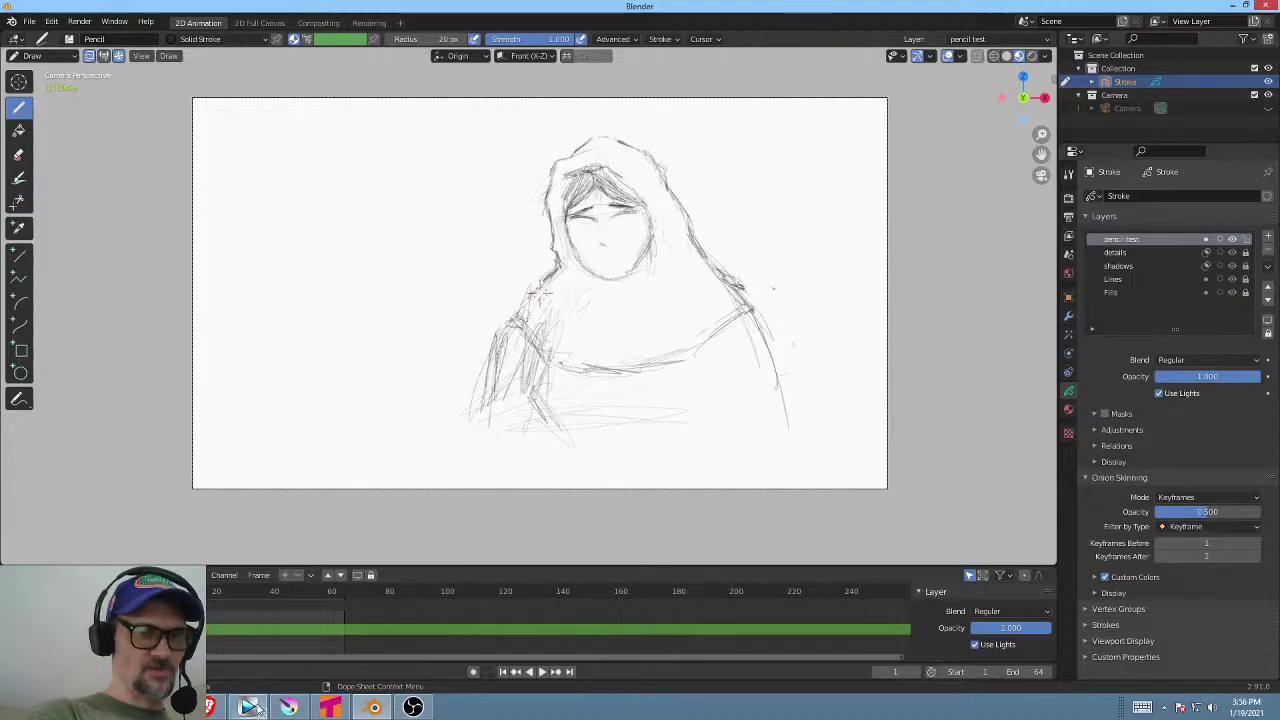
Check the hooded woman's pose in the Vegas Pro edit, and redraw the sketch's left-hand arm reaching forward and down to a hand.
key(alt+Tab)
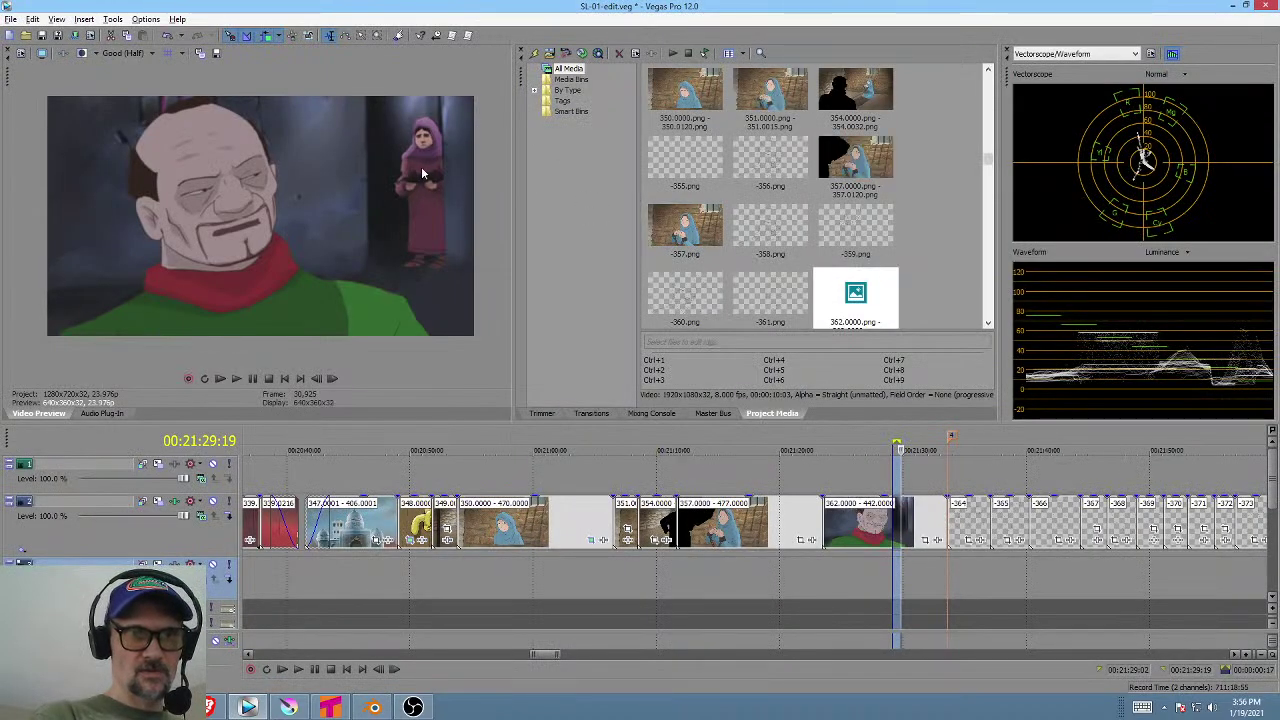
click(372, 707)
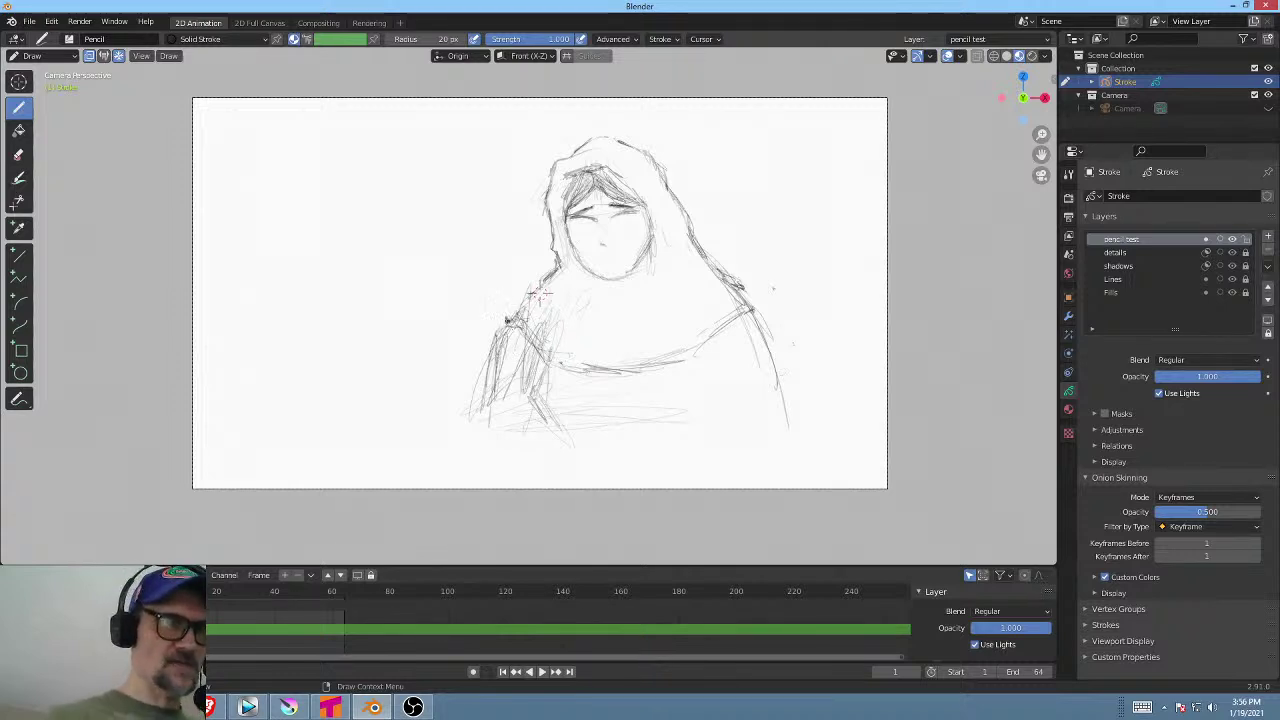
mouse_move(504, 310)
ctrl+mouse_down()
mouse_move(477, 426)
mouse_move(525, 305)
mouse_move(518, 458)
ctrl+mouse_up()
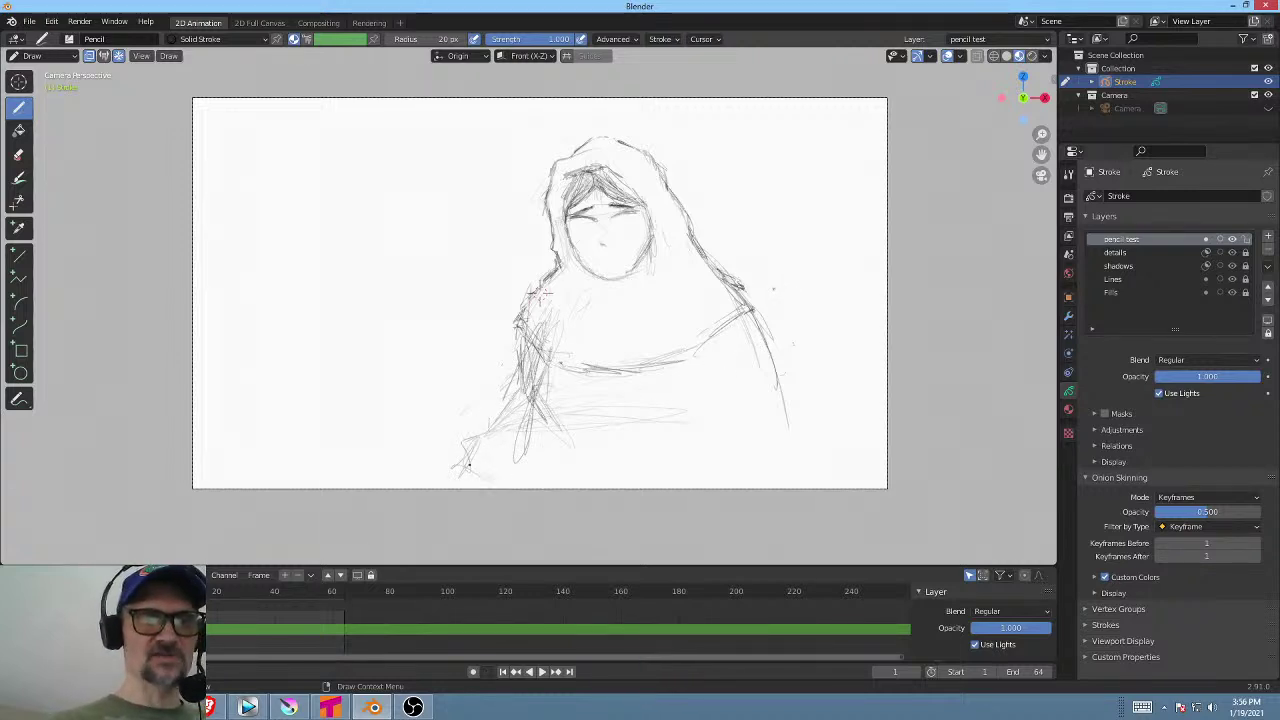
Sketch a wide tray-like ellipse across the waist, with hands holding it from below and the right-hand arm reaching down to it.
shift+middle_drag(724, 388, 743, 363)
mouse_move(484, 404)
mouse_down()
mouse_move(643, 397)
mouse_move(762, 410)
mouse_move(492, 390)
mouse_up()
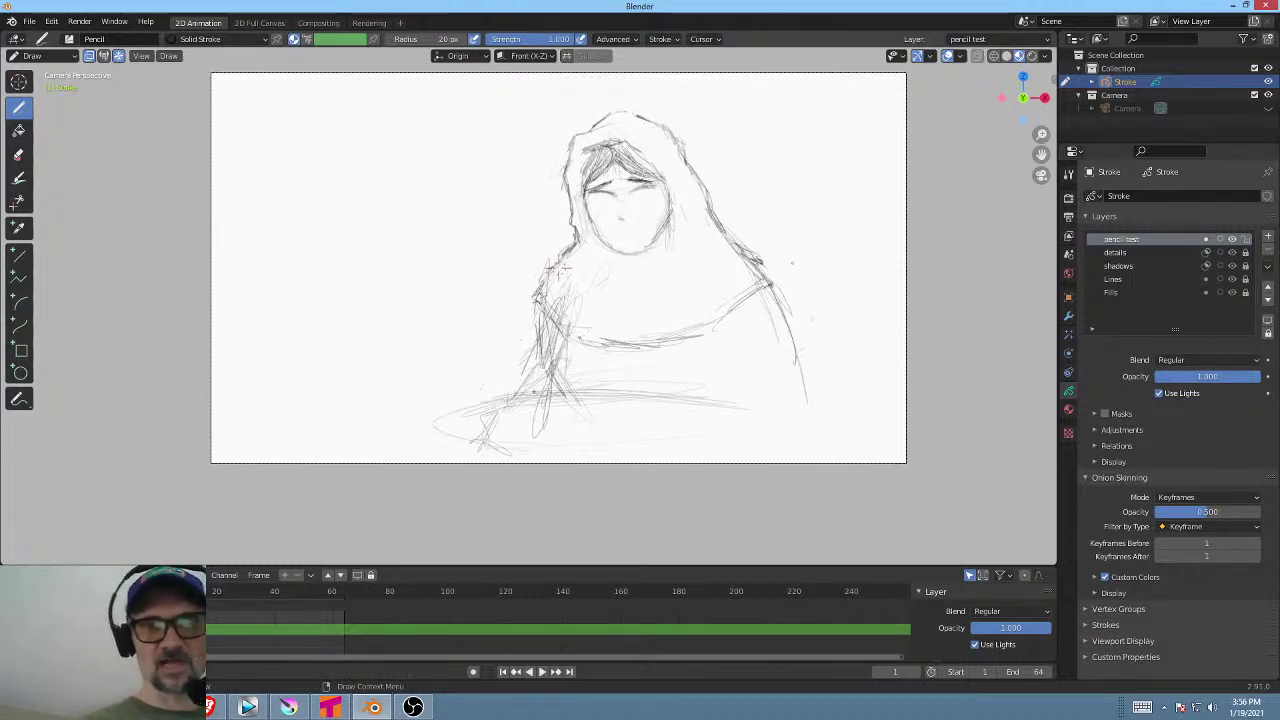
mouse_move(592, 441)
mouse_down()
mouse_move(757, 416)
mouse_move(766, 402)
mouse_up()
drag(530, 450, 767, 387)
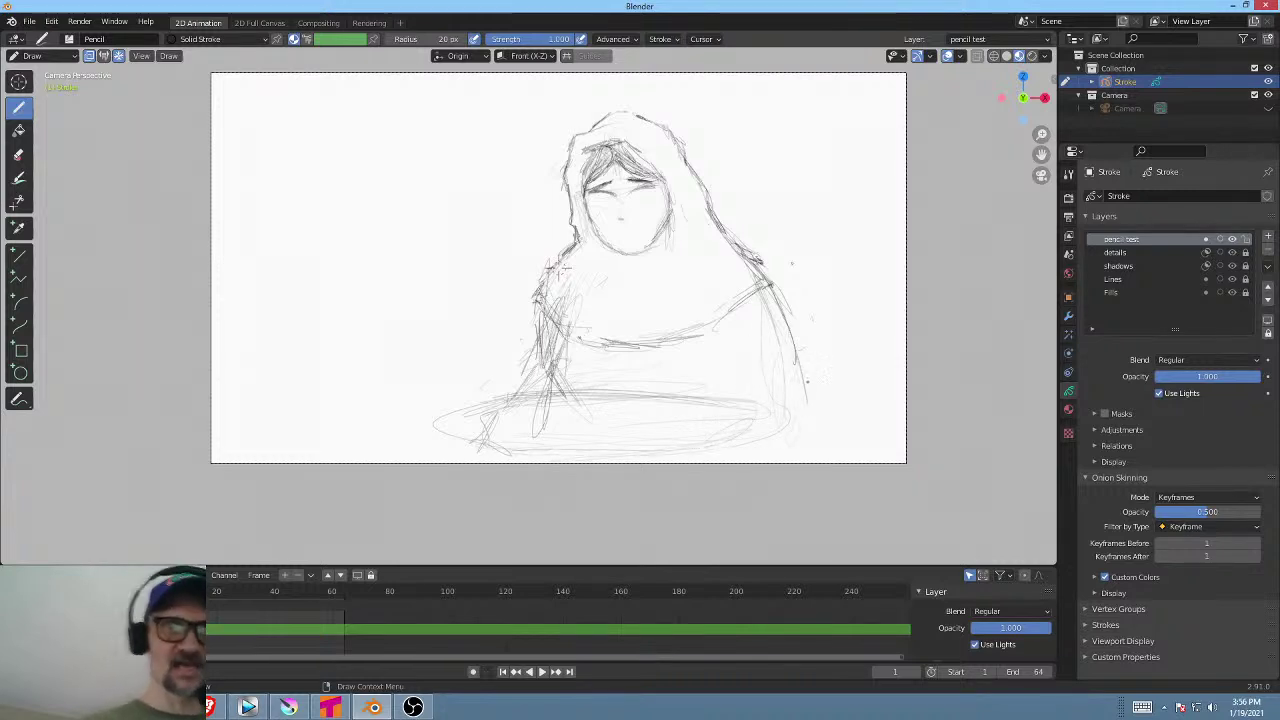
shift+middle_drag(558, 268, 583, 247)
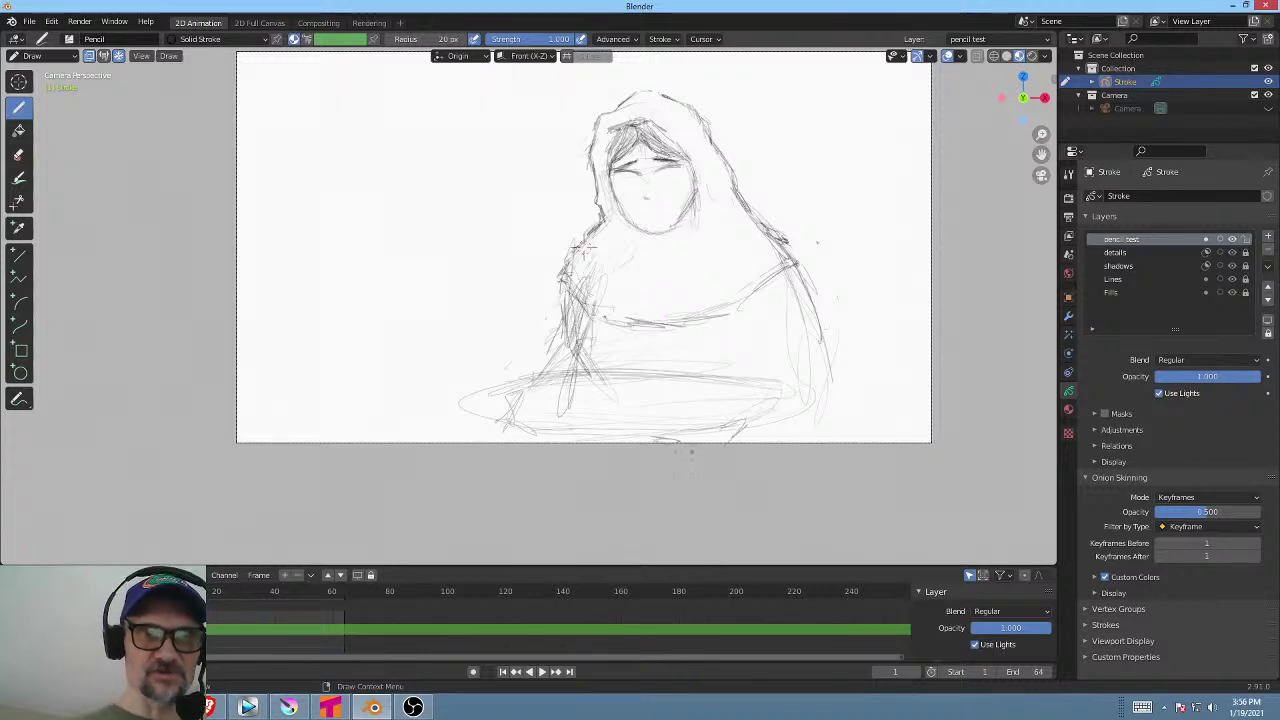
mouse_move(685, 444)
mouse_down()
mouse_move(730, 428)
mouse_move(650, 430)
mouse_up()
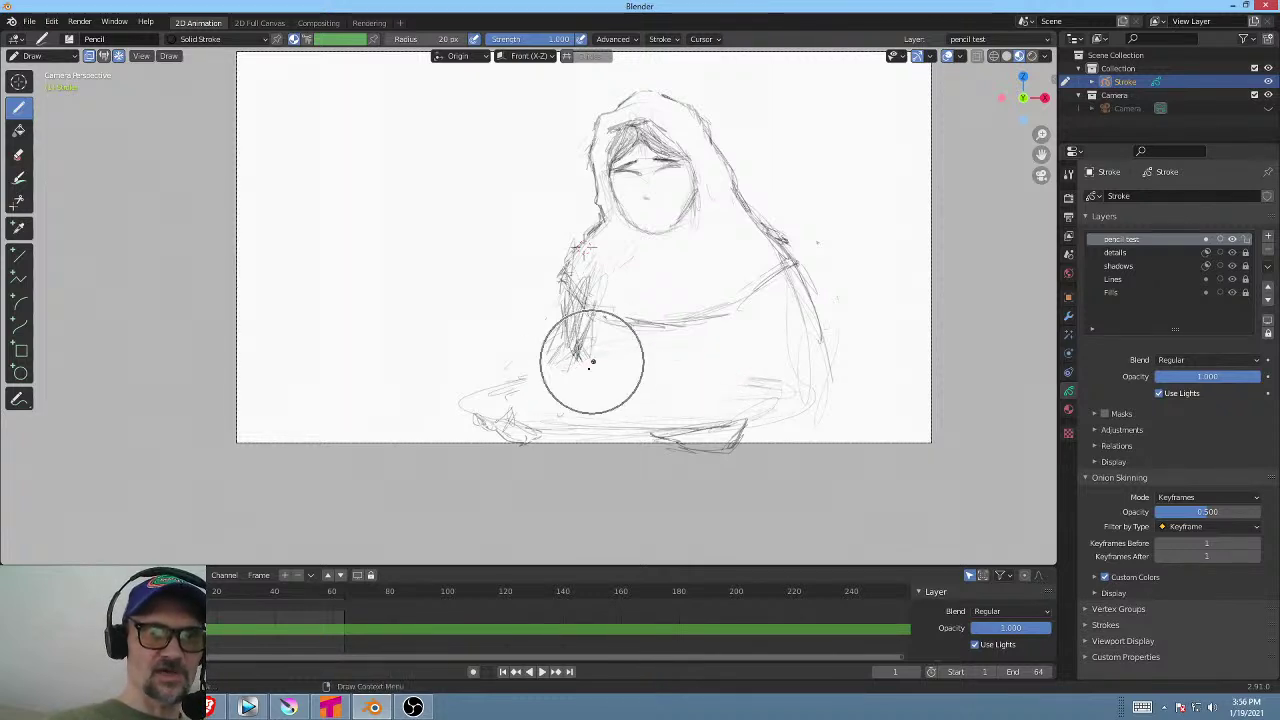
Draw rounded lumpy shapes side by side on top of the tray.
drag(571, 371, 520, 385)
mouse_move(600, 346)
mouse_down()
mouse_move(540, 372)
mouse_move(535, 392)
mouse_up()
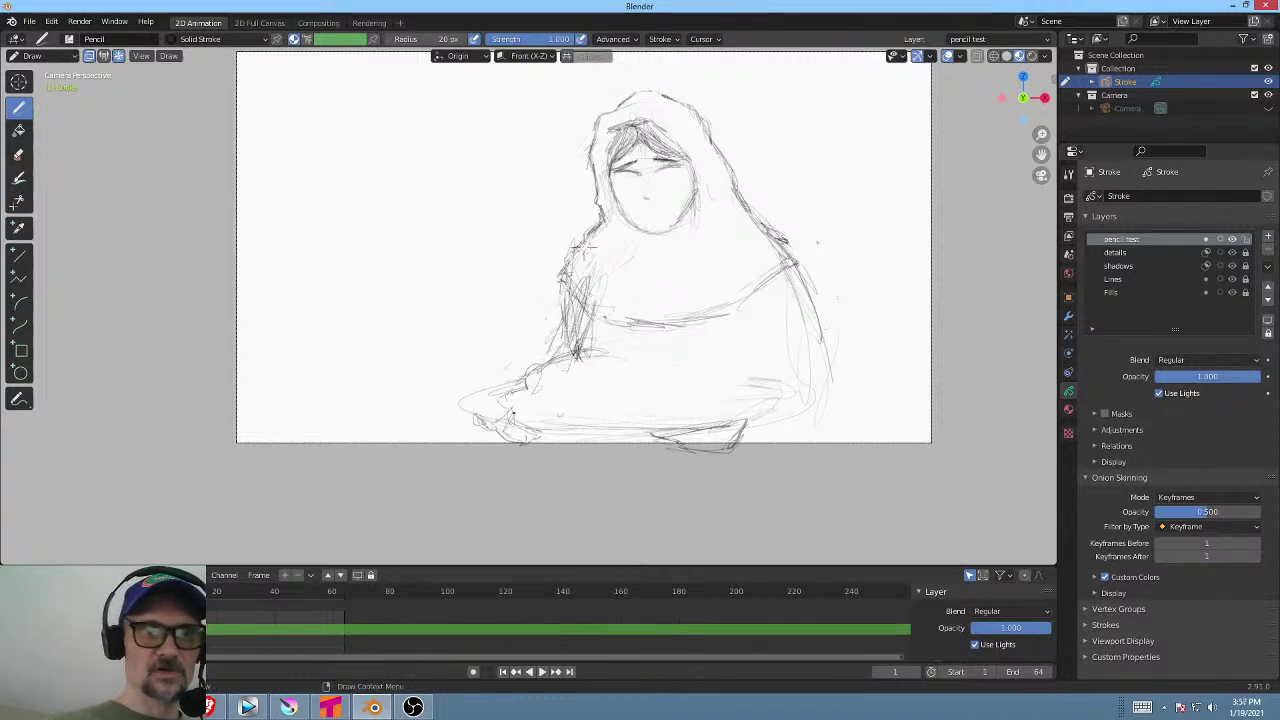
mouse_move(602, 418)
mouse_down()
mouse_move(641, 376)
mouse_move(628, 352)
mouse_up()
mouse_move(606, 348)
mouse_down()
mouse_move(645, 388)
mouse_move(628, 422)
mouse_up()
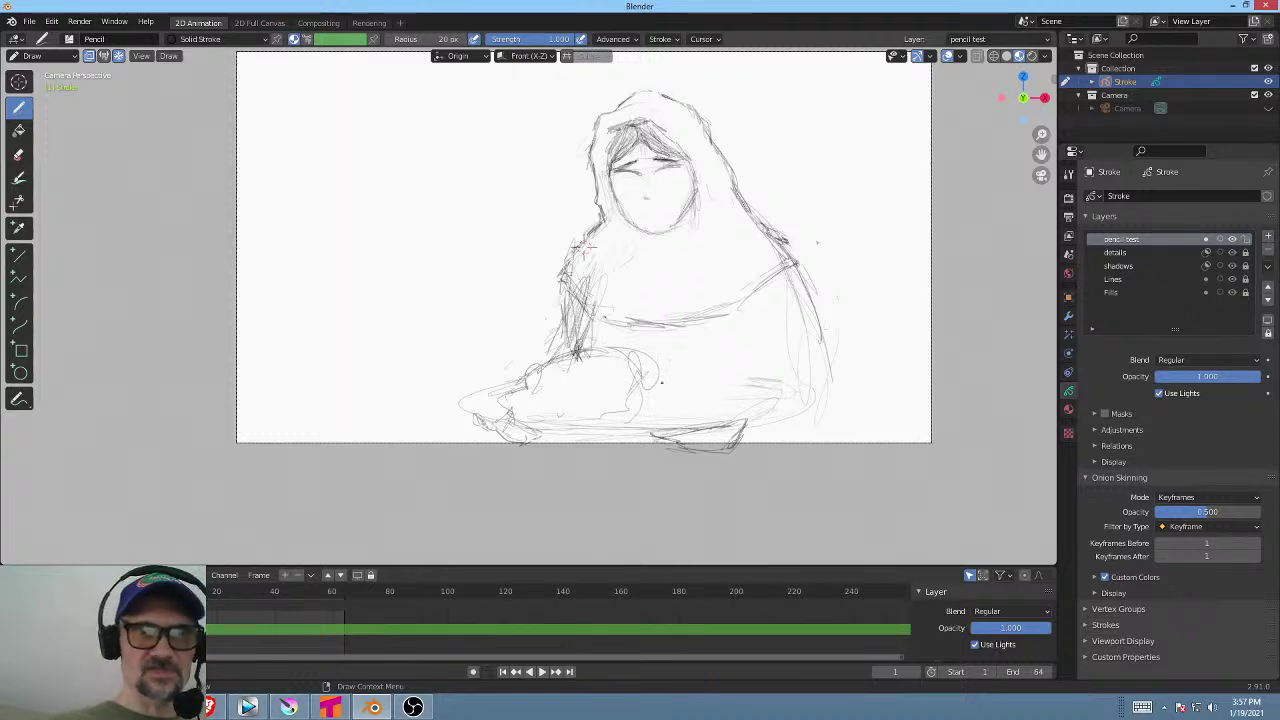
drag(658, 373, 702, 376)
mouse_move(665, 364)
mouse_down()
mouse_move(711, 361)
mouse_move(688, 392)
mouse_move(740, 416)
mouse_up()
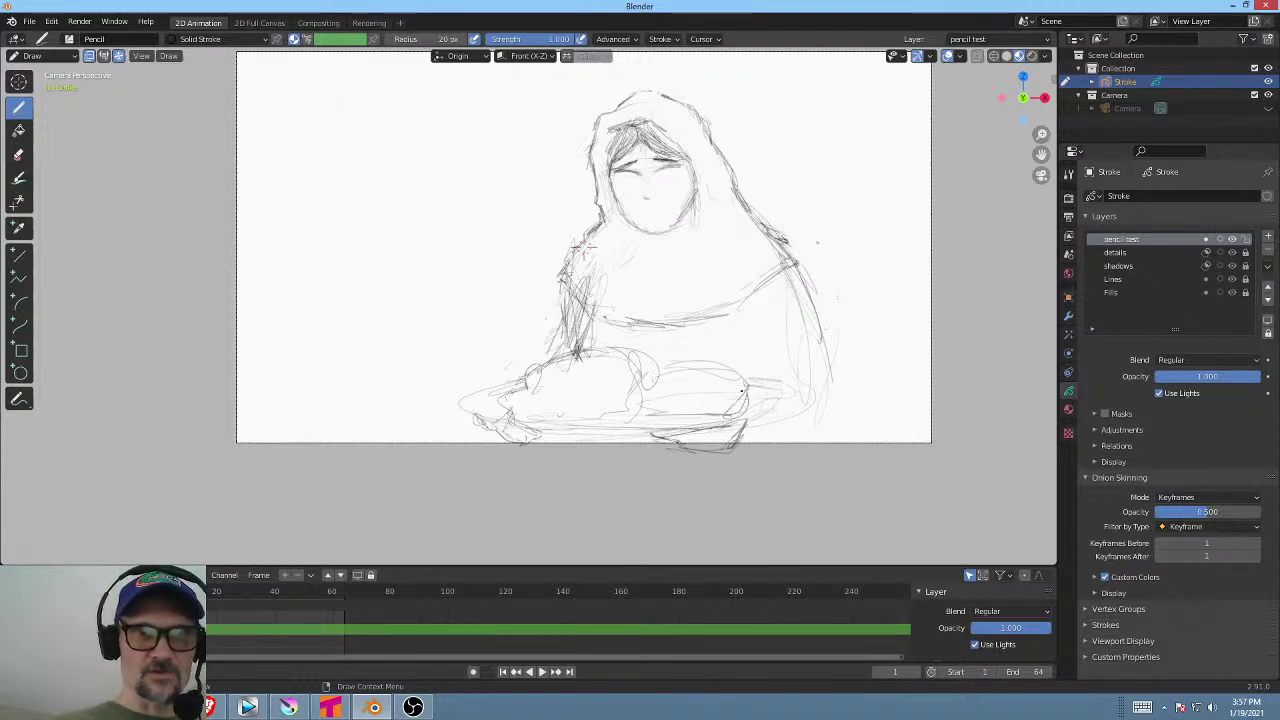
Darken the right-hand lump and the tray's inner edge, and extend the right-hand arm and body side lines down past the camera frame.
drag(660, 414, 725, 373)
drag(556, 415, 700, 410)
drag(785, 375, 800, 453)
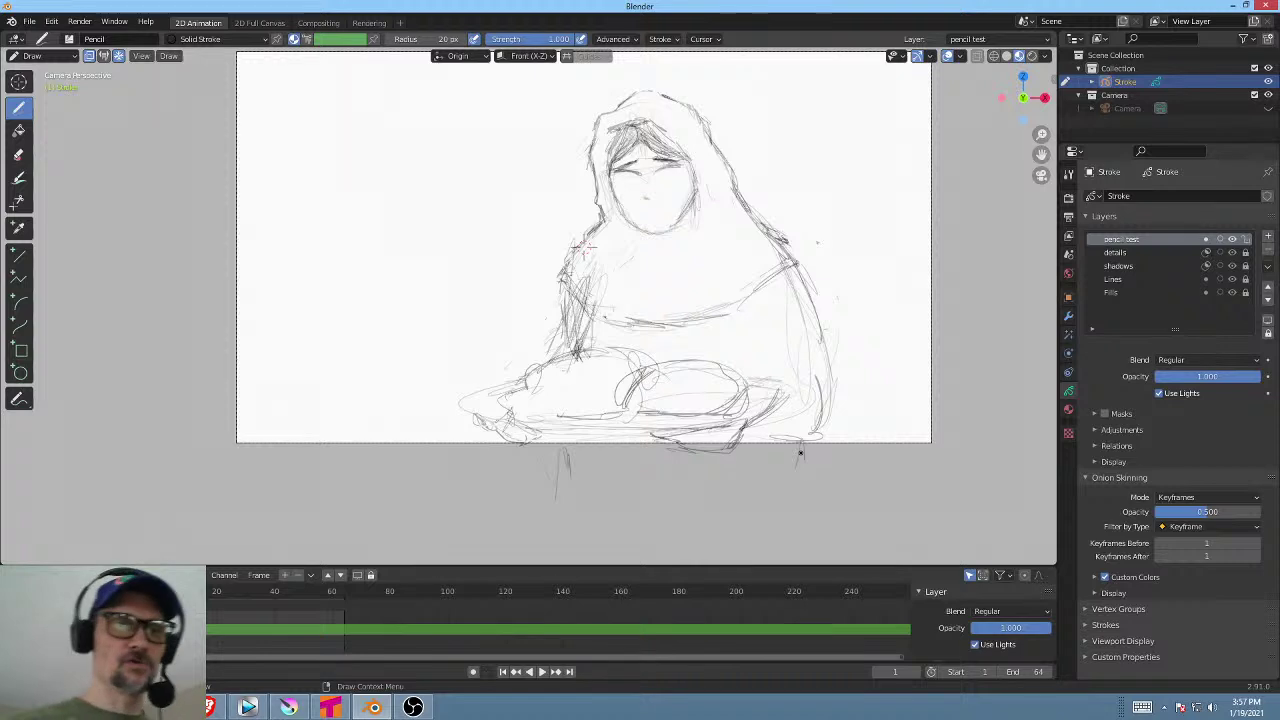
shift+middle_drag(803, 449, 808, 444)
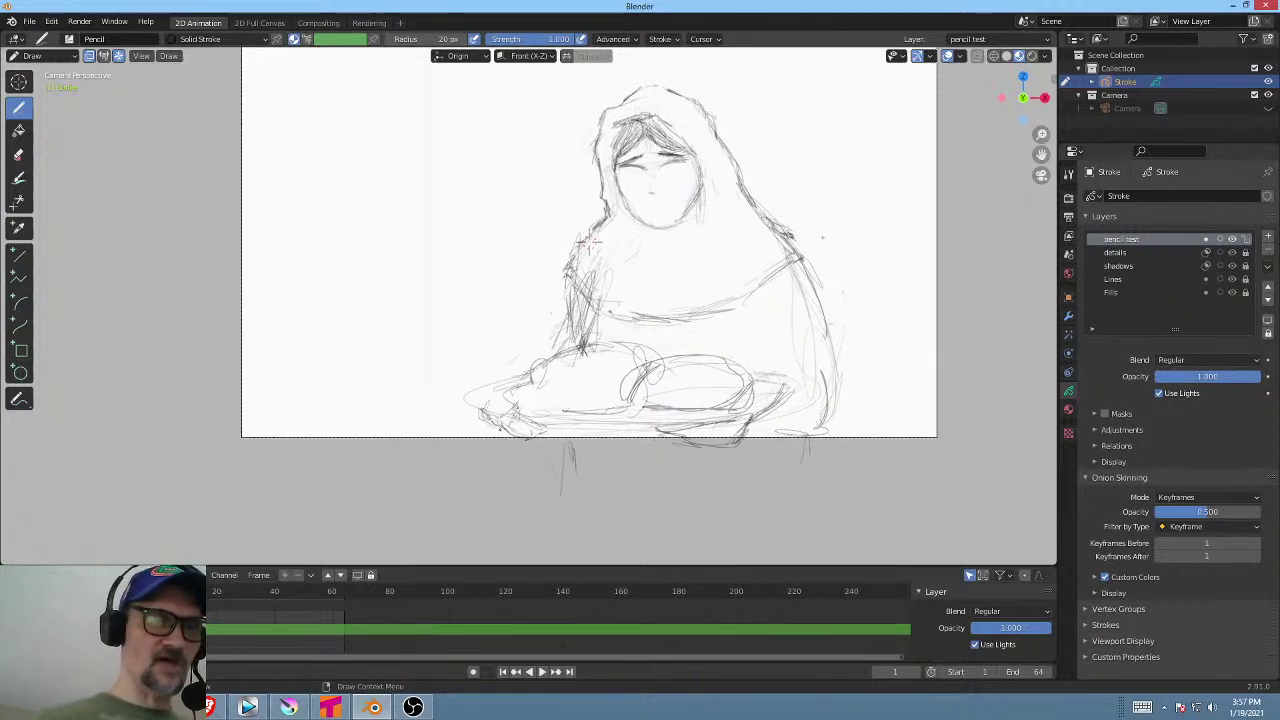
Reinforce the tray's rim and underside, the hand gripping its left end, and the outer edge of the left-hand lump.
mouse_move(500, 429)
mouse_down()
mouse_move(534, 431)
mouse_move(467, 403)
mouse_up()
mouse_move(506, 378)
mouse_down()
mouse_move(465, 399)
mouse_move(694, 413)
mouse_up()
mouse_move(788, 396)
mouse_down()
mouse_move(754, 415)
mouse_move(802, 388)
mouse_move(746, 417)
mouse_up()
mouse_move(795, 402)
mouse_down()
mouse_move(645, 423)
mouse_move(552, 416)
mouse_up()
drag(680, 430, 531, 429)
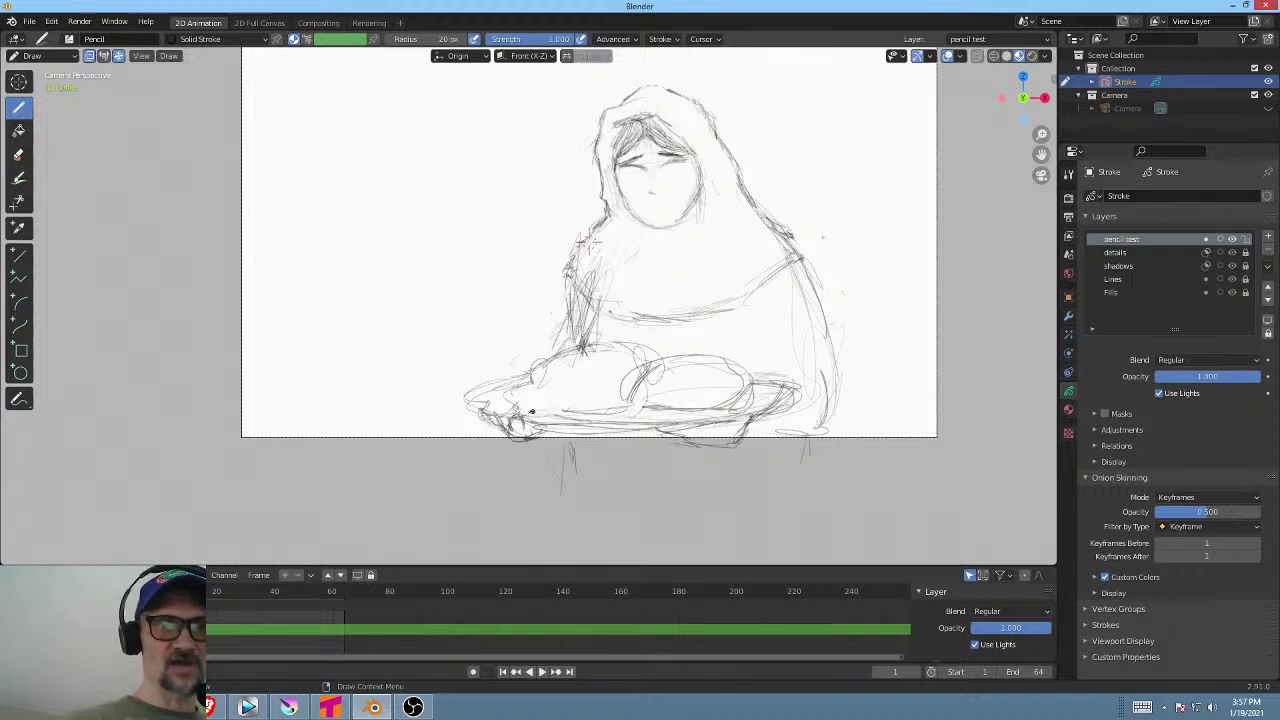
drag(573, 359, 515, 406)
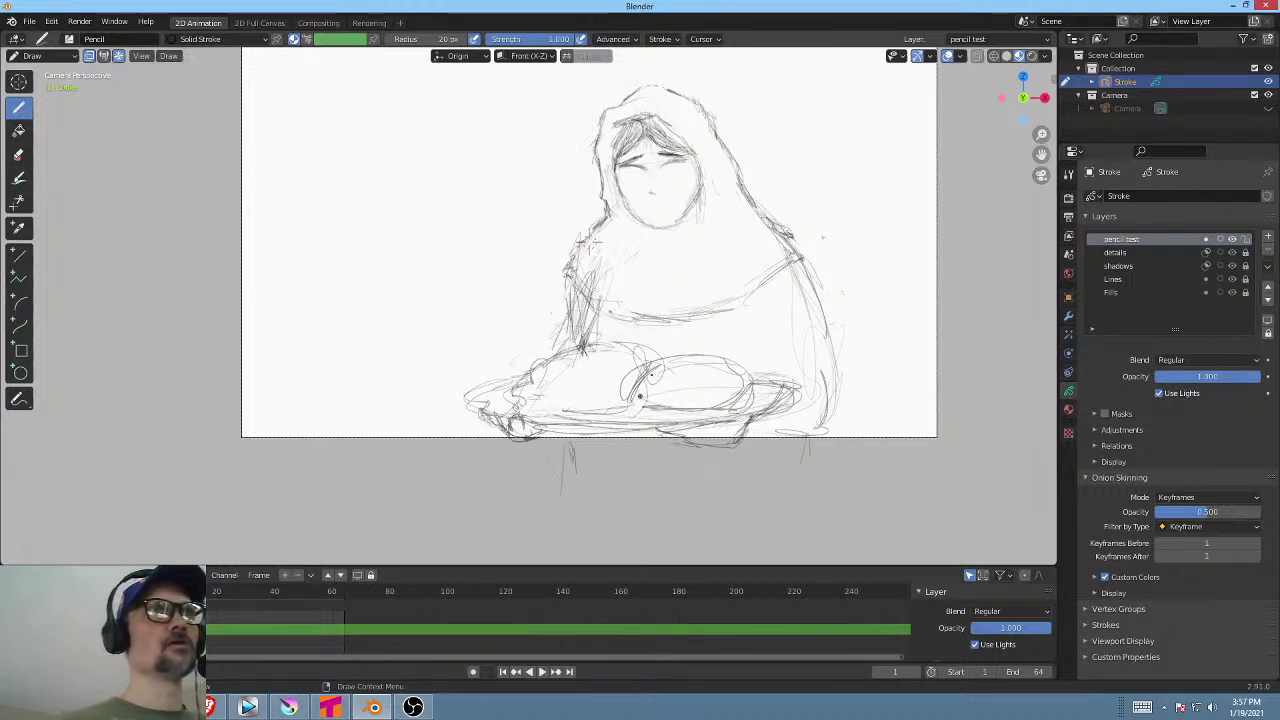
shift+middle_drag(761, 354, 720, 371)
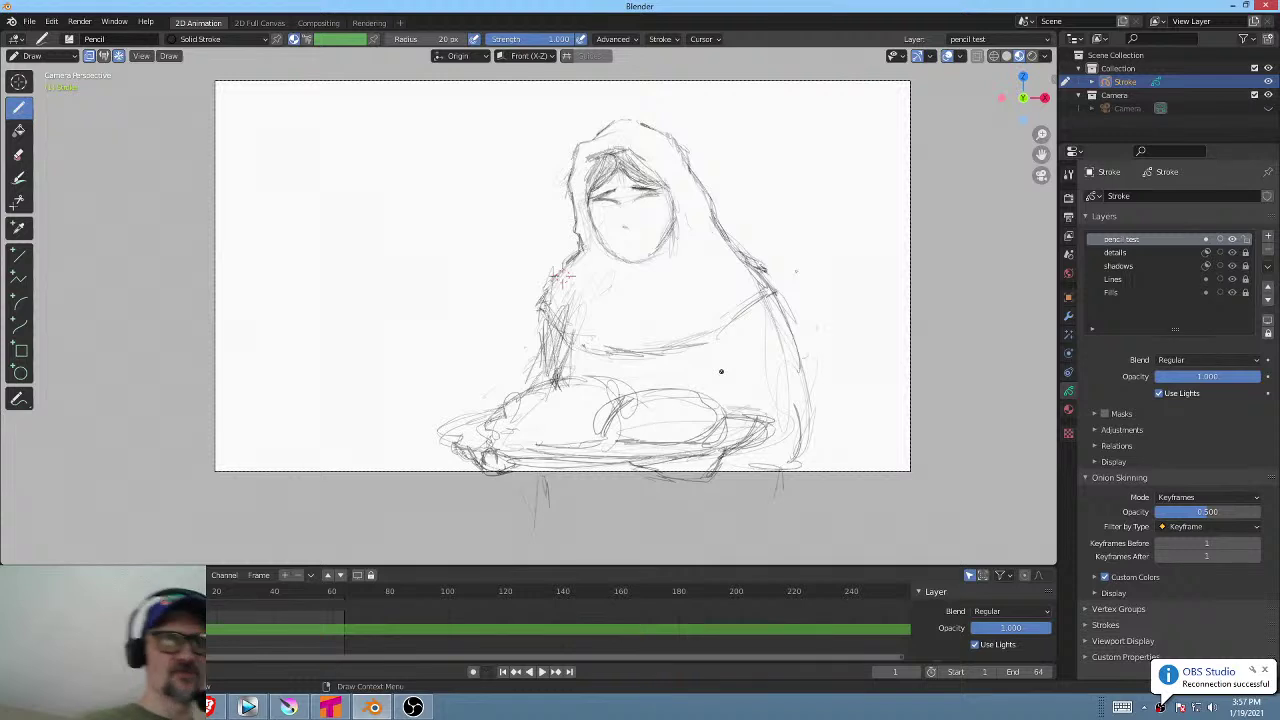
Strengthen the headscarf's shoulder outlines and right-hand hem, and sketch curved cloth folds beneath the chin.
drag(576, 257, 541, 309)
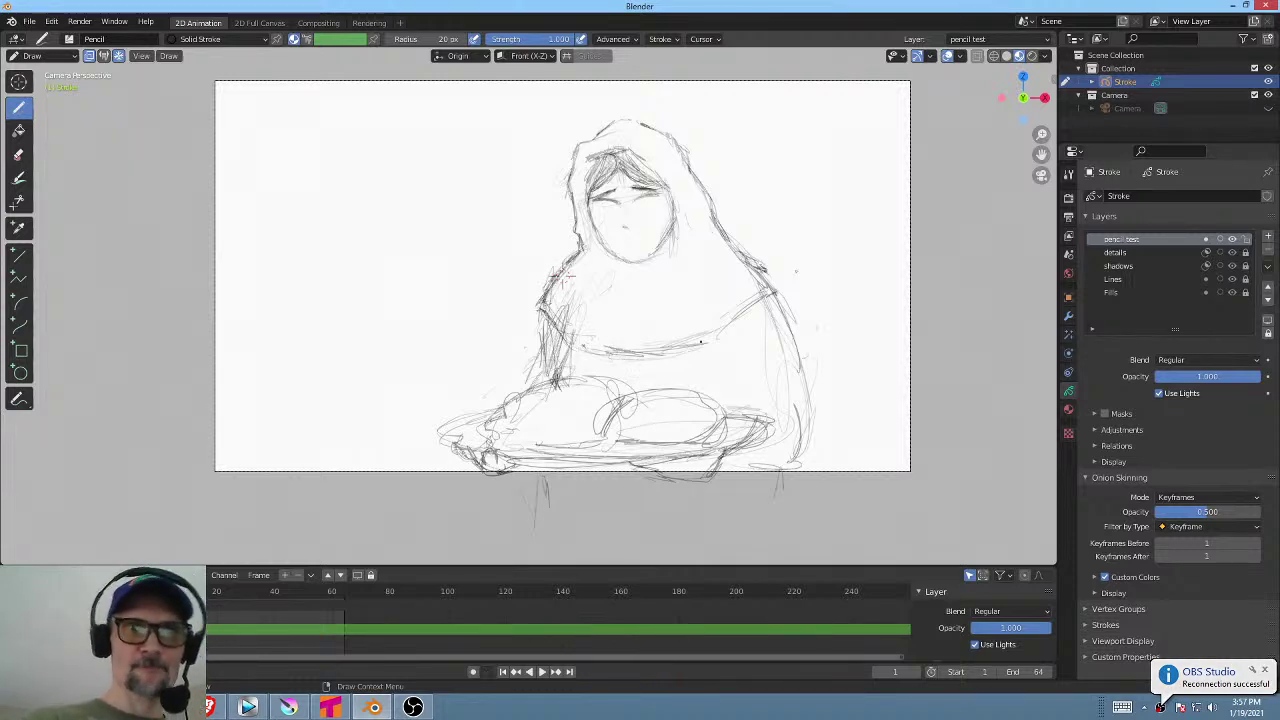
mouse_move(724, 320)
mouse_down()
mouse_move(781, 280)
mouse_move(781, 294)
mouse_up()
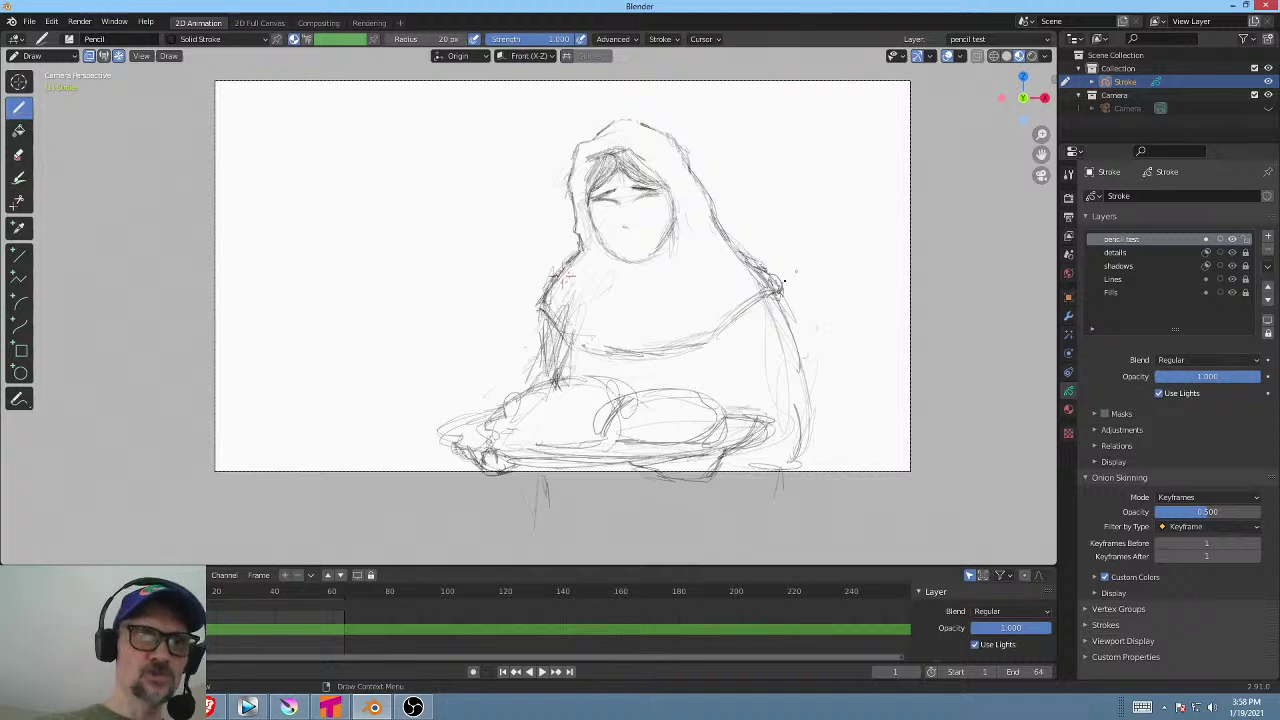
drag(770, 295, 722, 325)
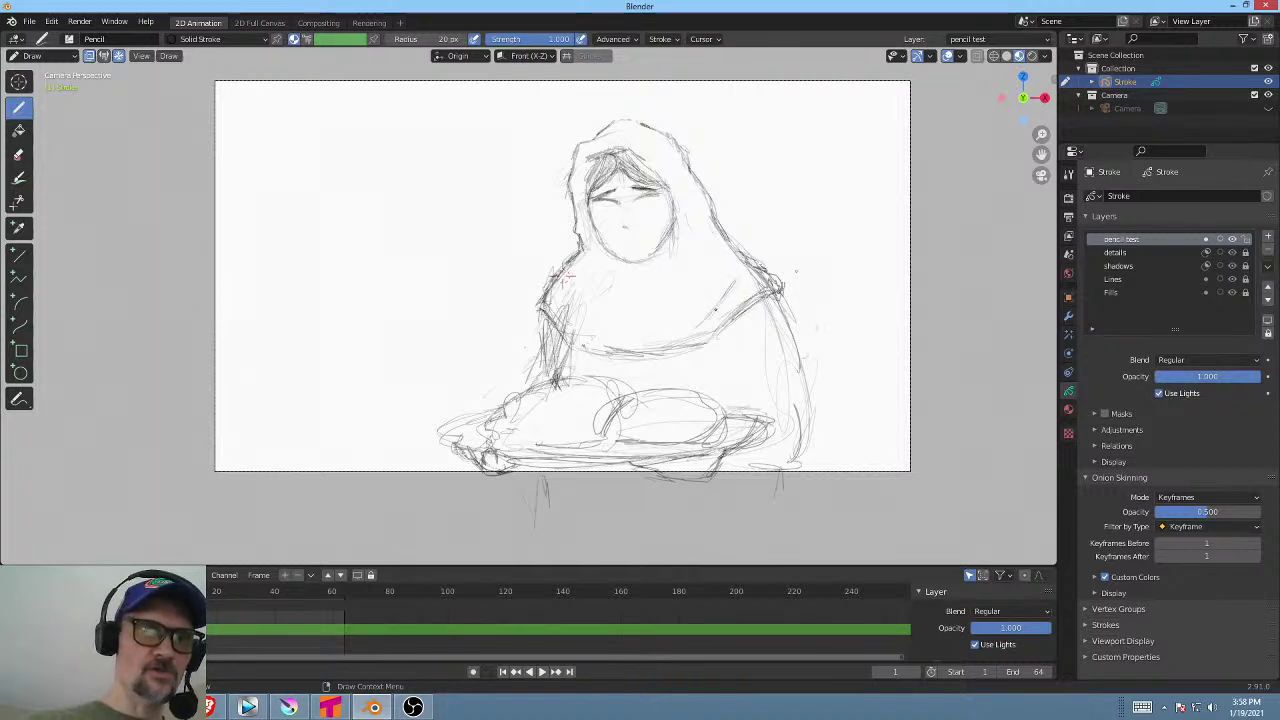
mouse_move(695, 221)
mouse_down()
mouse_move(620, 295)
mouse_move(659, 286)
mouse_up()
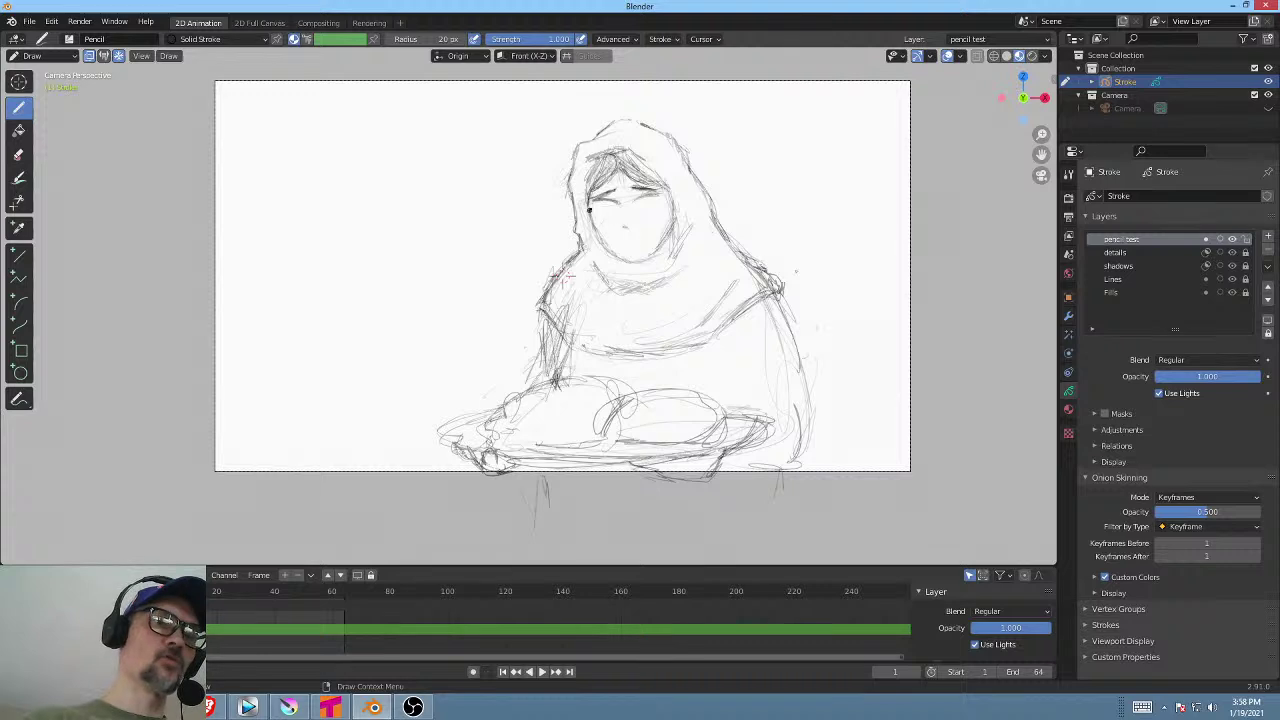
drag(592, 223, 623, 260)
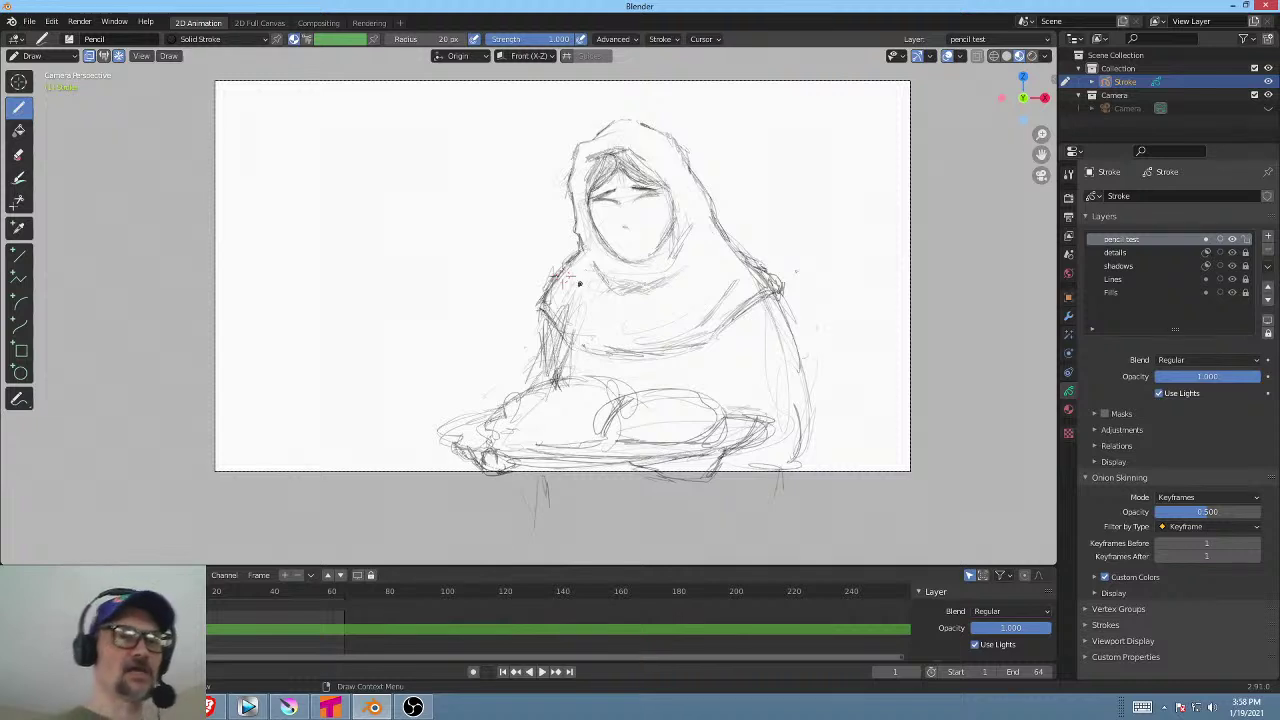
Erase the hatching on the left-hand upper arm and the excess lines at the right-hand shoulder, restating the headscarf's hem between them.
mouse_move(564, 309)
ctrl+mouse_down()
mouse_move(558, 344)
mouse_move(552, 334)
ctrl+mouse_up()
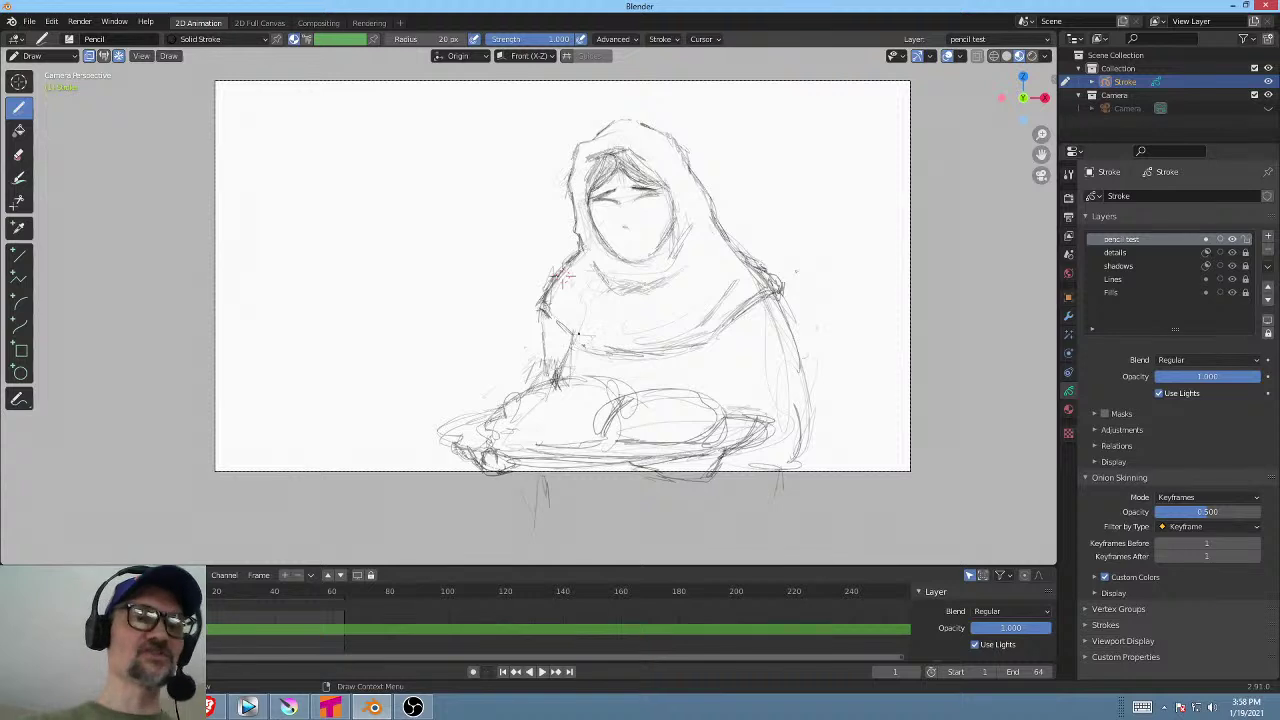
mouse_move(572, 338)
mouse_down()
mouse_move(683, 345)
mouse_move(782, 298)
mouse_up()
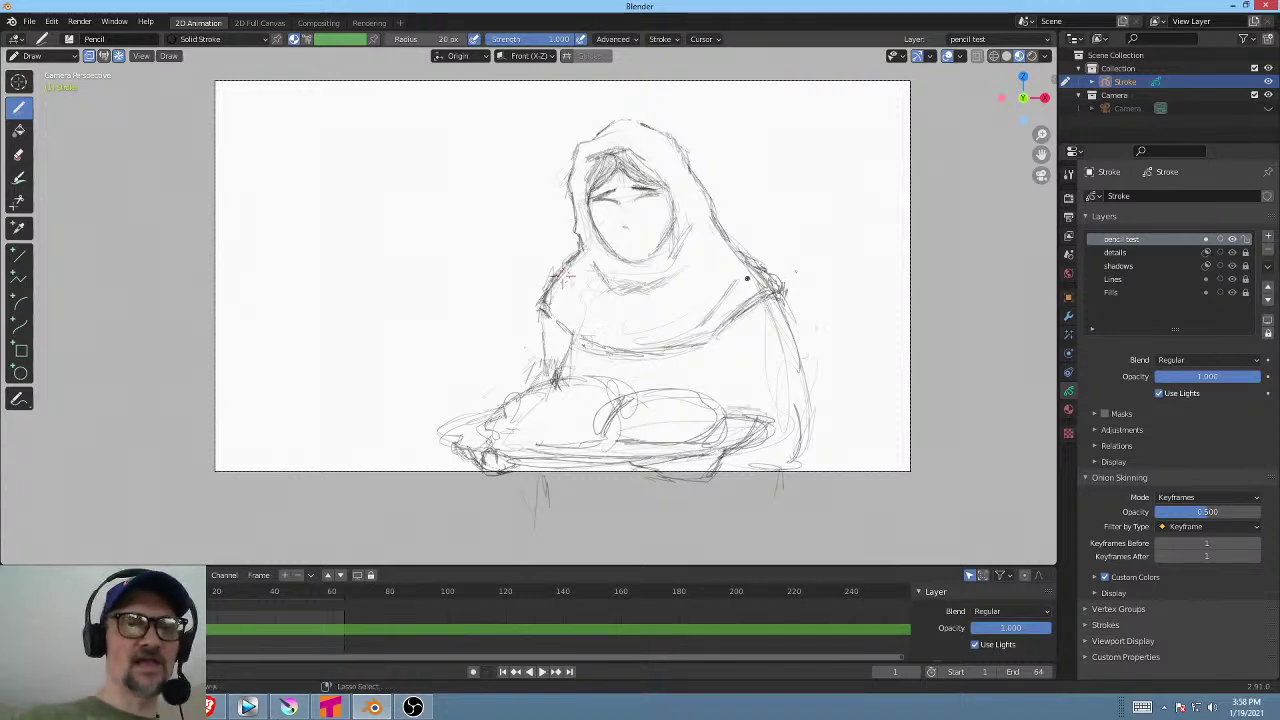
mouse_move(766, 277)
ctrl+mouse_down()
mouse_move(749, 266)
mouse_move(777, 271)
ctrl+mouse_up()
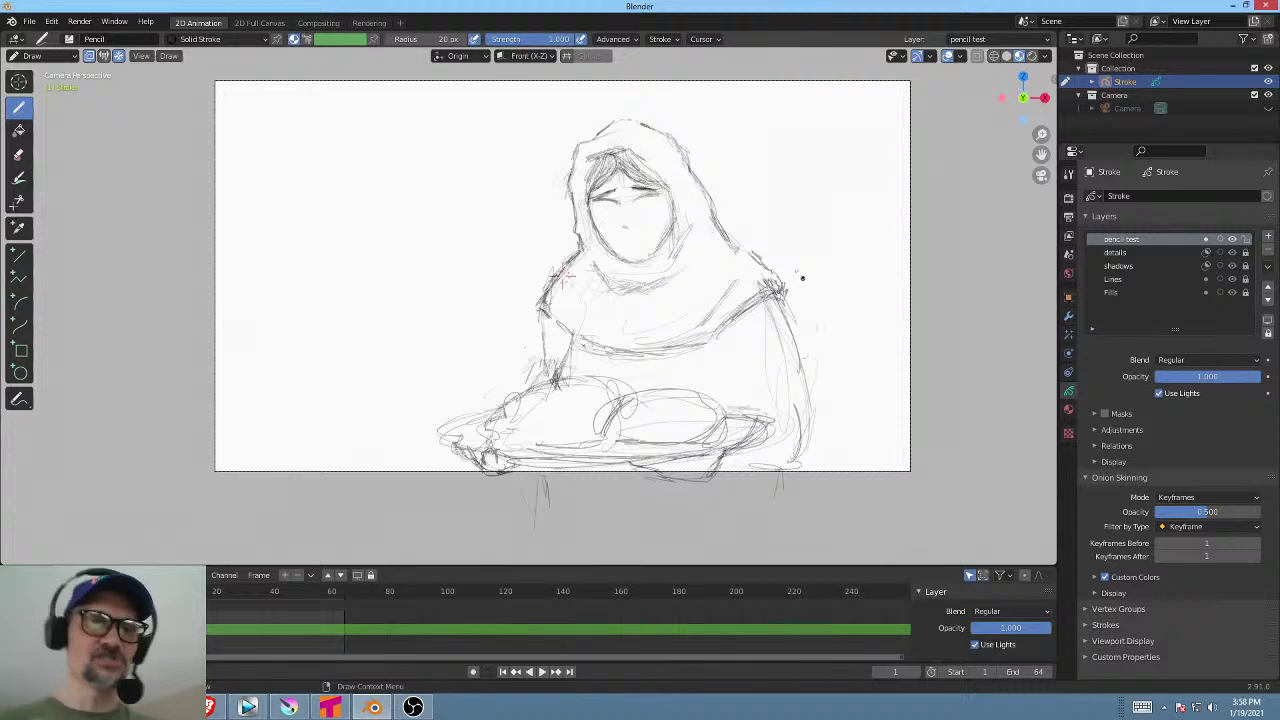
Darken the right-hand sleeve down to the tray, the body's side lines below the frame, and the top of the left-hand lump.
drag(783, 300, 808, 400)
mouse_move(800, 346)
mouse_down()
mouse_move(810, 430)
mouse_move(776, 470)
mouse_move(728, 472)
mouse_up()
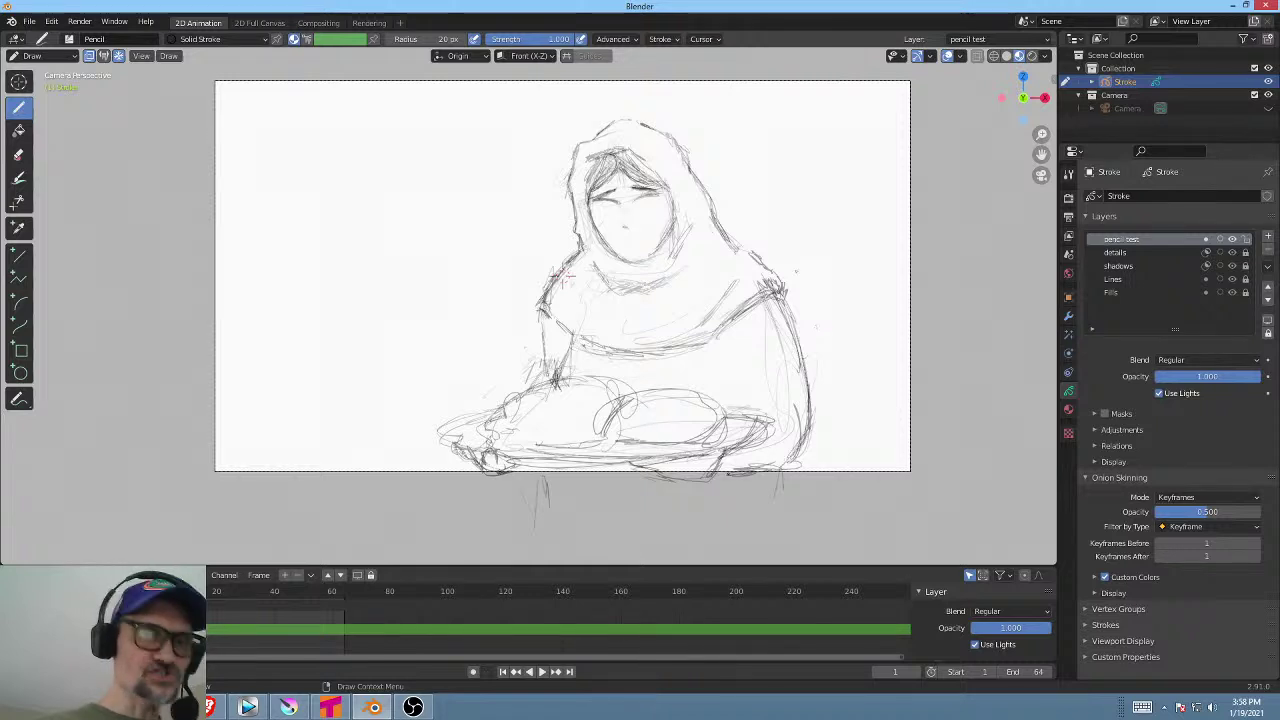
drag(548, 476, 548, 524)
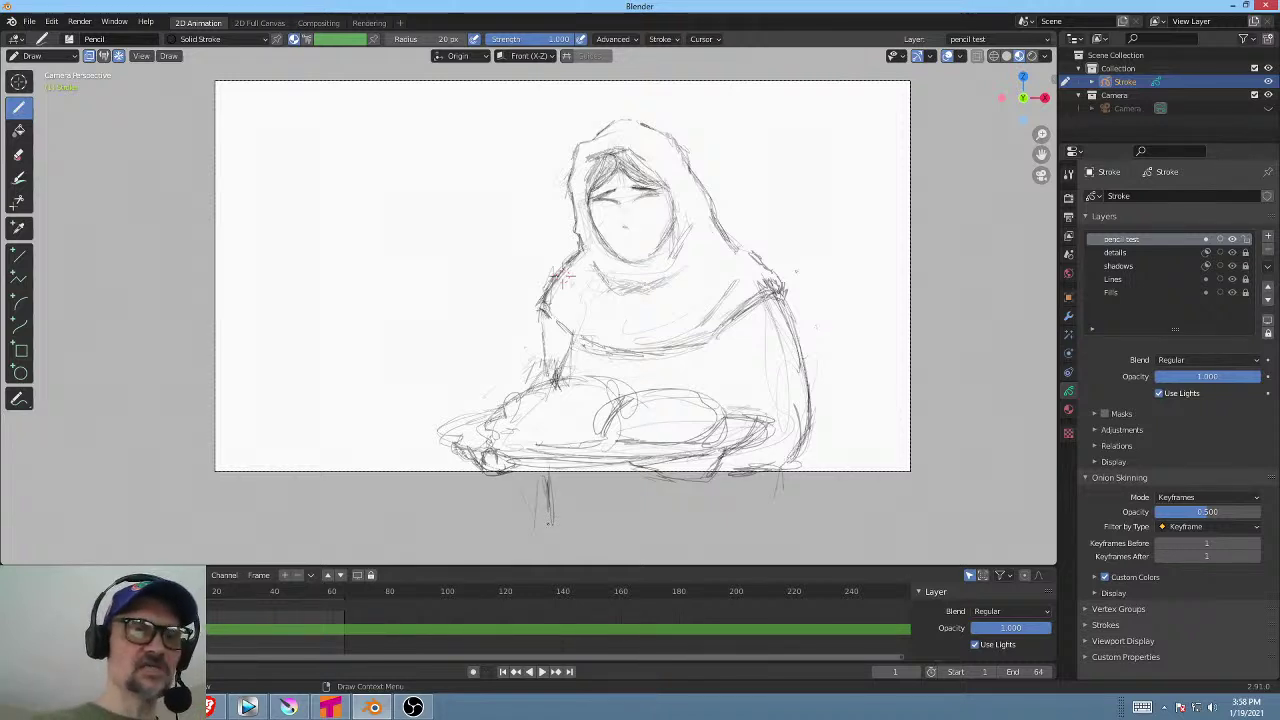
mouse_move(781, 474)
mouse_down()
mouse_move(780, 524)
mouse_move(779, 513)
mouse_up()
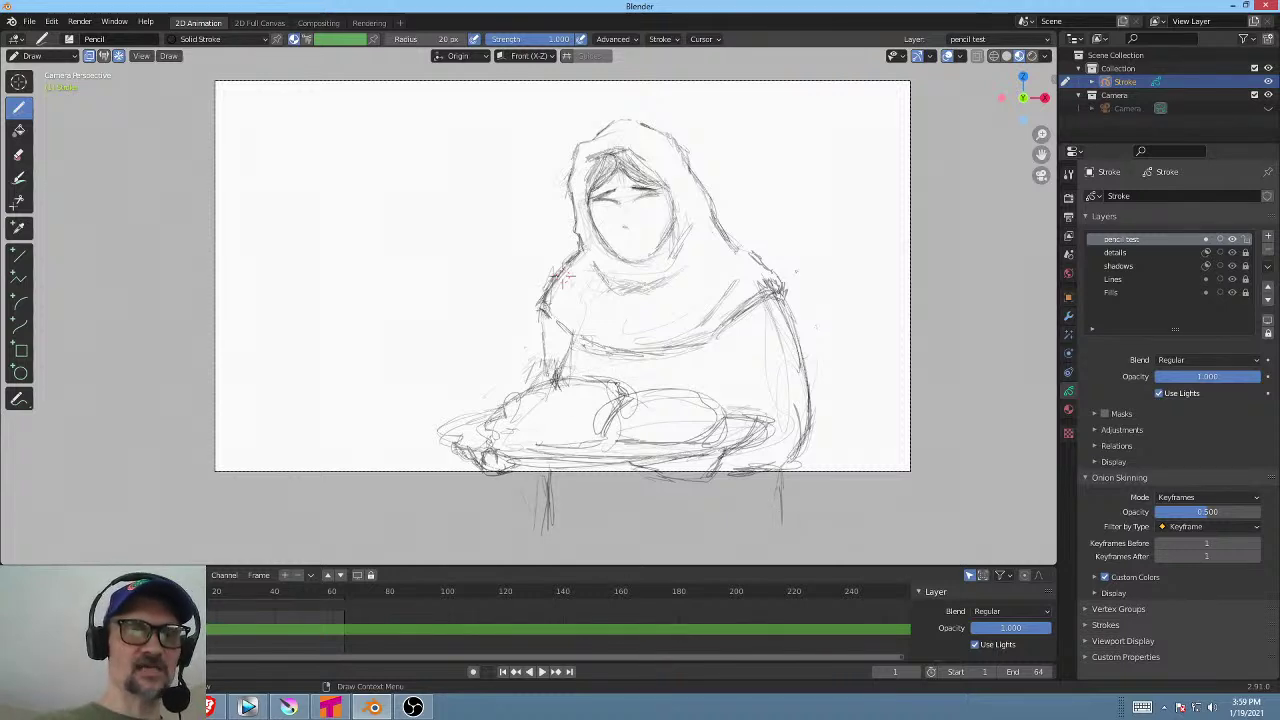
drag(548, 382, 600, 384)
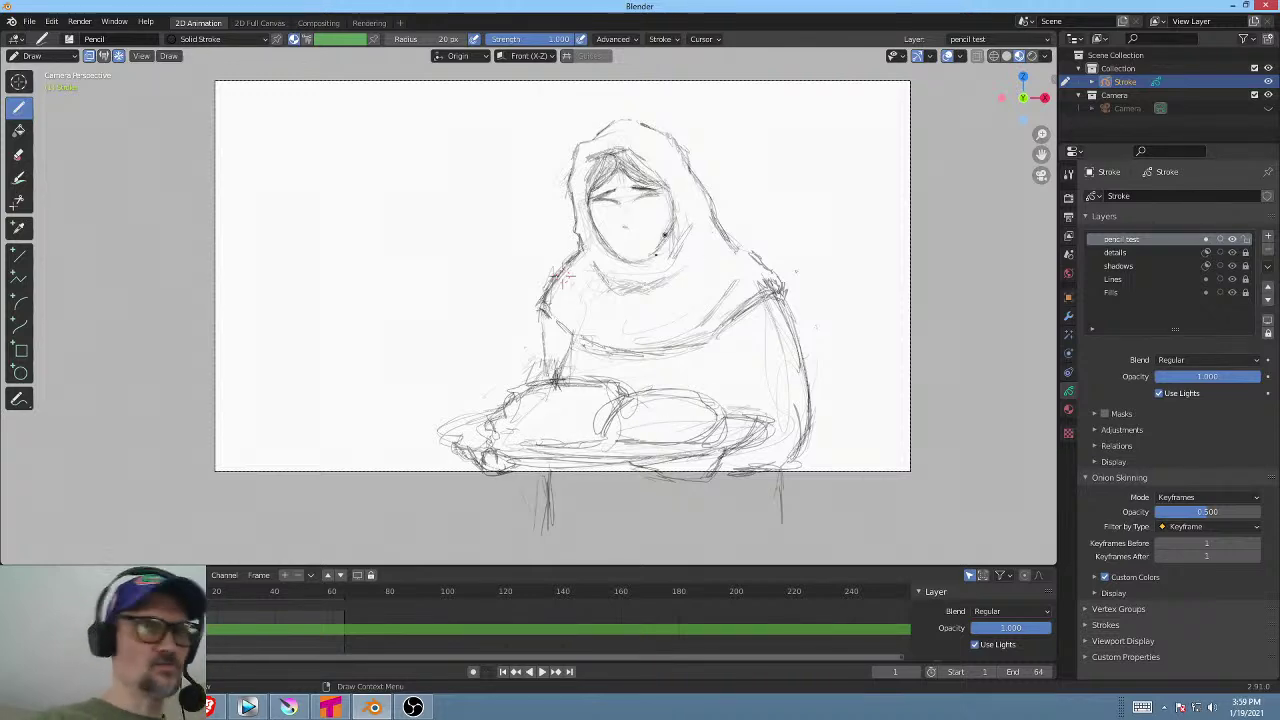
Draw irises and lower lids under the upper lid lines of both eyes.
shift+middle_drag(608, 261, 590, 297)
scroll(589, 295, up, 5)
scroll(620, 297, down, 1)
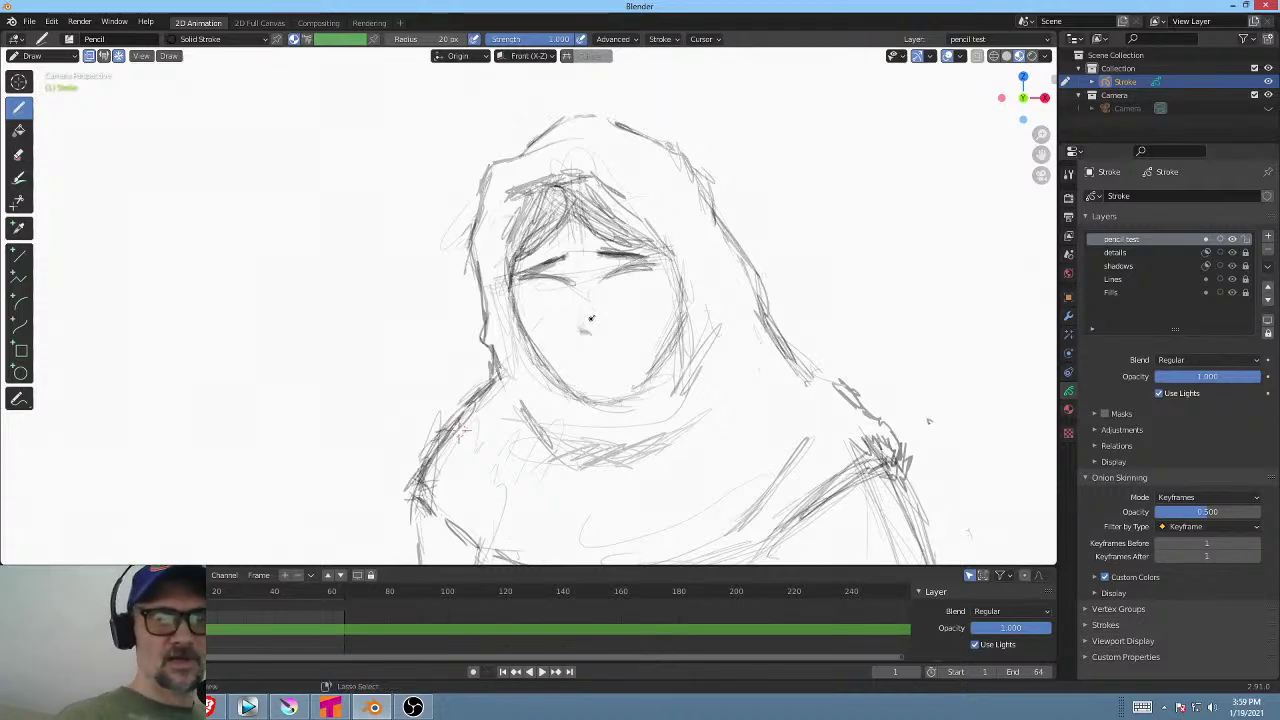
scroll(676, 288, up, 2)
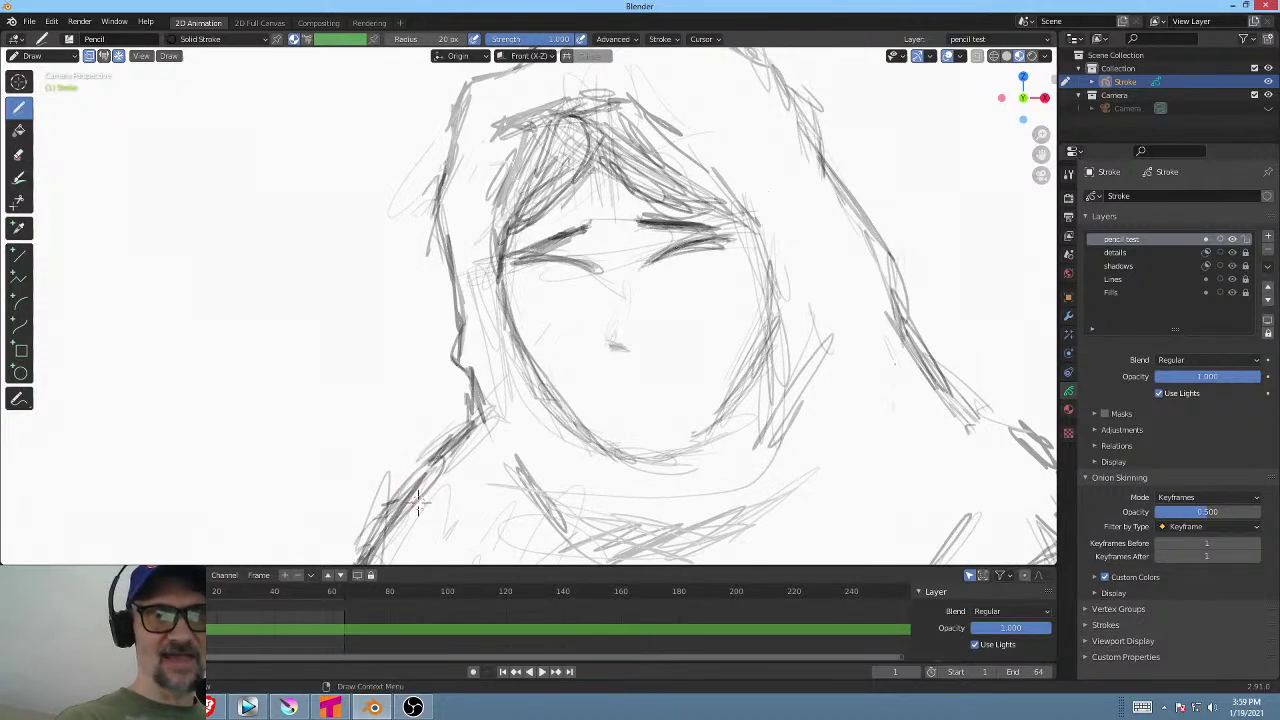
drag(656, 264, 740, 232)
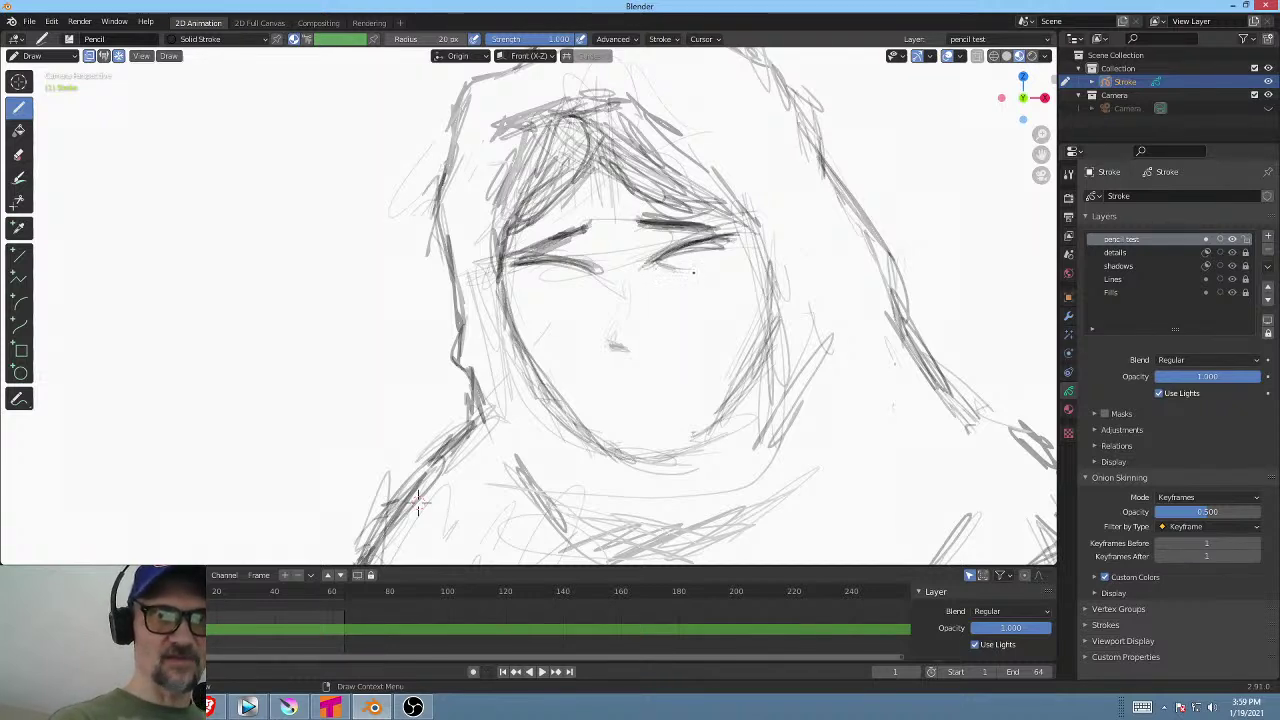
drag(704, 274, 656, 290)
drag(572, 300, 598, 270)
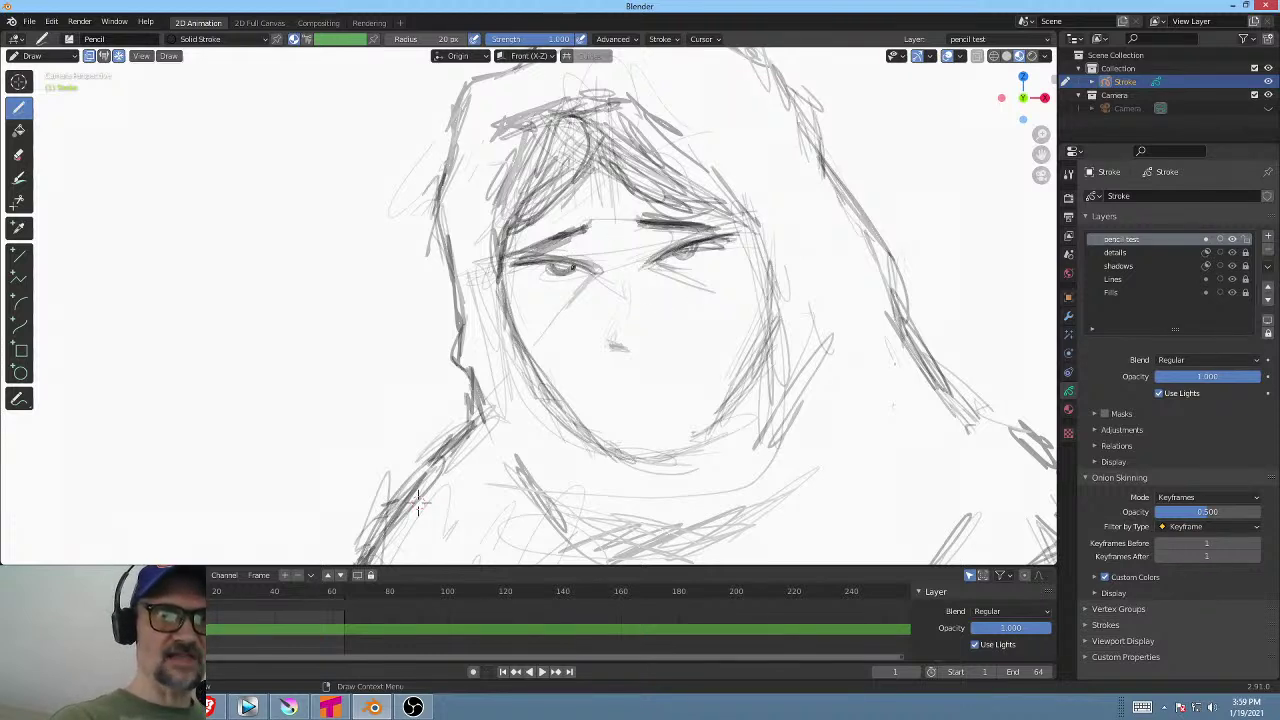
drag(534, 270, 576, 282)
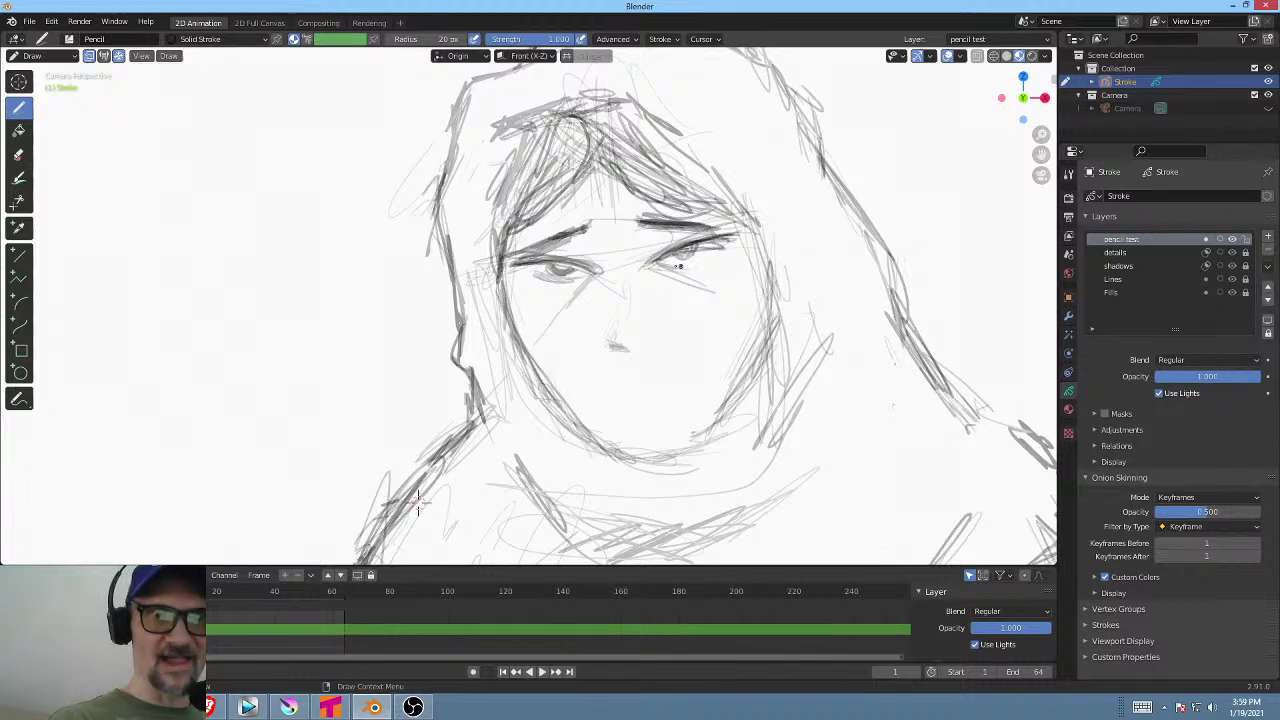
drag(668, 265, 710, 258)
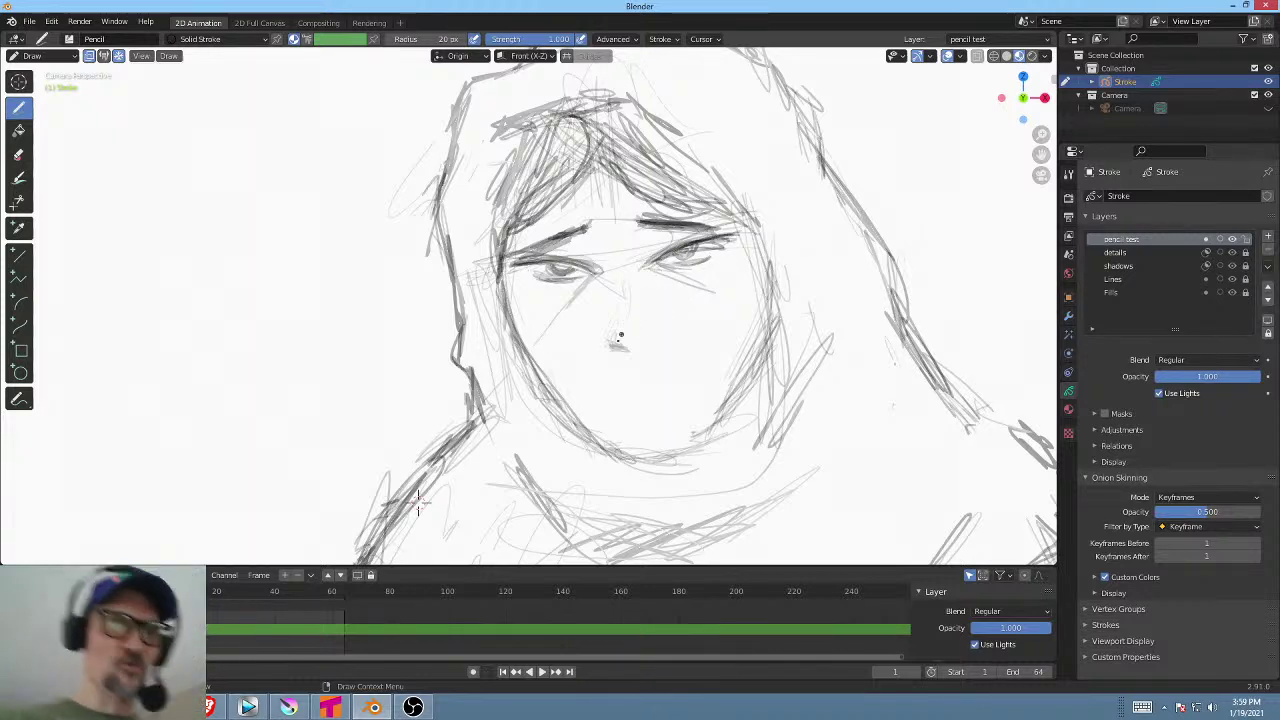
Sketch the nose's underside with nostrils and wings, and lightly mark the mouth line below it.
mouse_move(612, 335)
mouse_down()
mouse_move(608, 355)
mouse_move(648, 358)
mouse_up()
shift+middle_drag(618, 343, 615, 339)
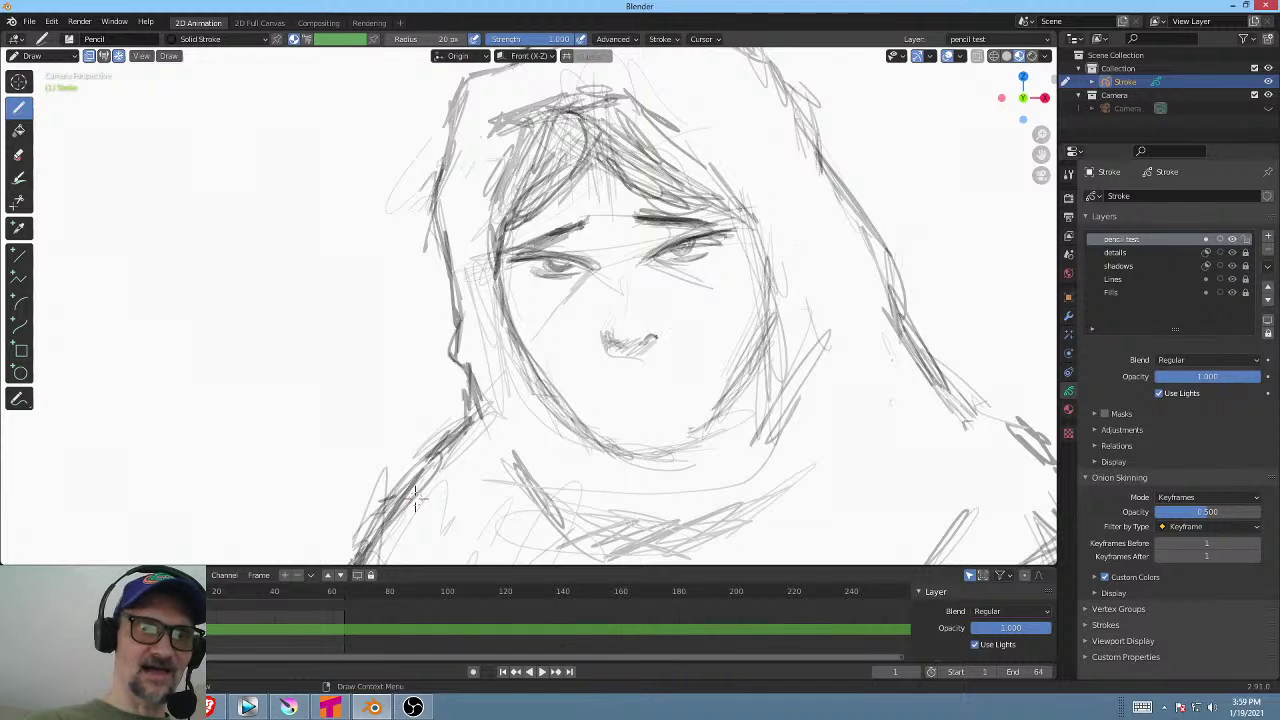
drag(621, 347, 637, 354)
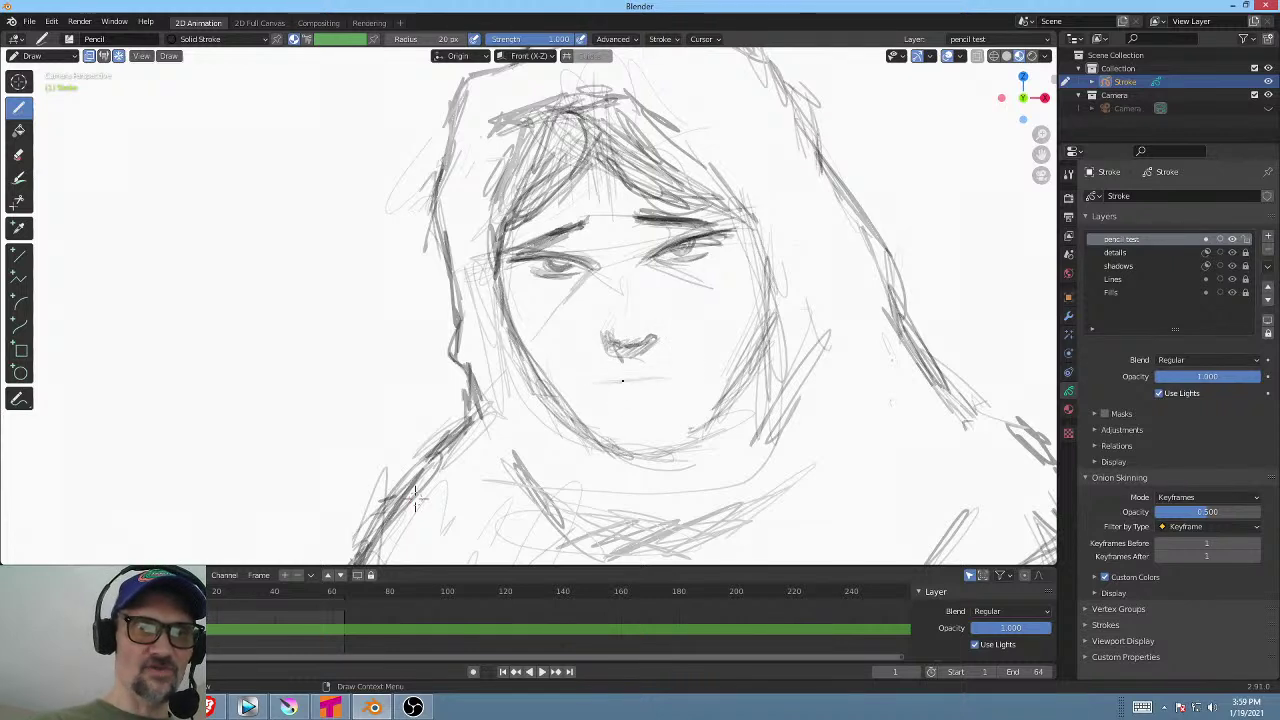
Draw a gently smiling mouth with cheek creases beside it, and firm up the jaw and chin contour.
drag(716, 450, 647, 498)
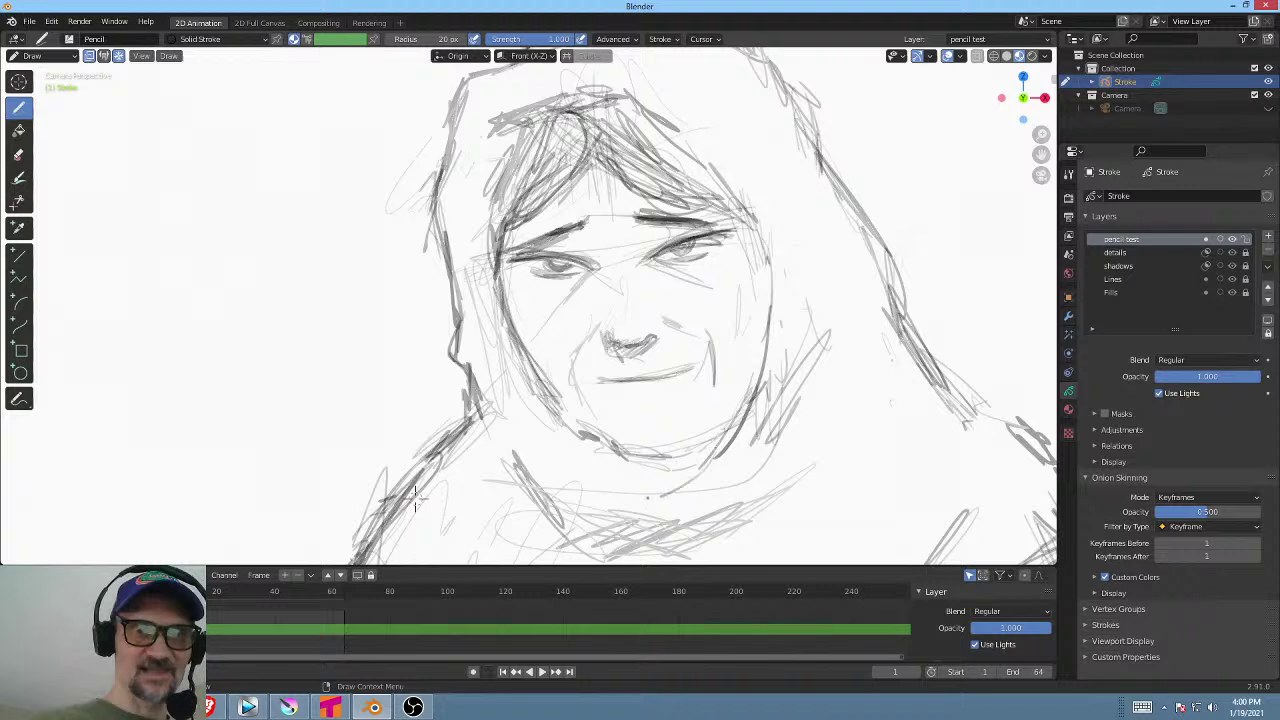
mouse_move(690, 450)
mouse_down()
mouse_move(739, 418)
mouse_move(769, 284)
mouse_up()
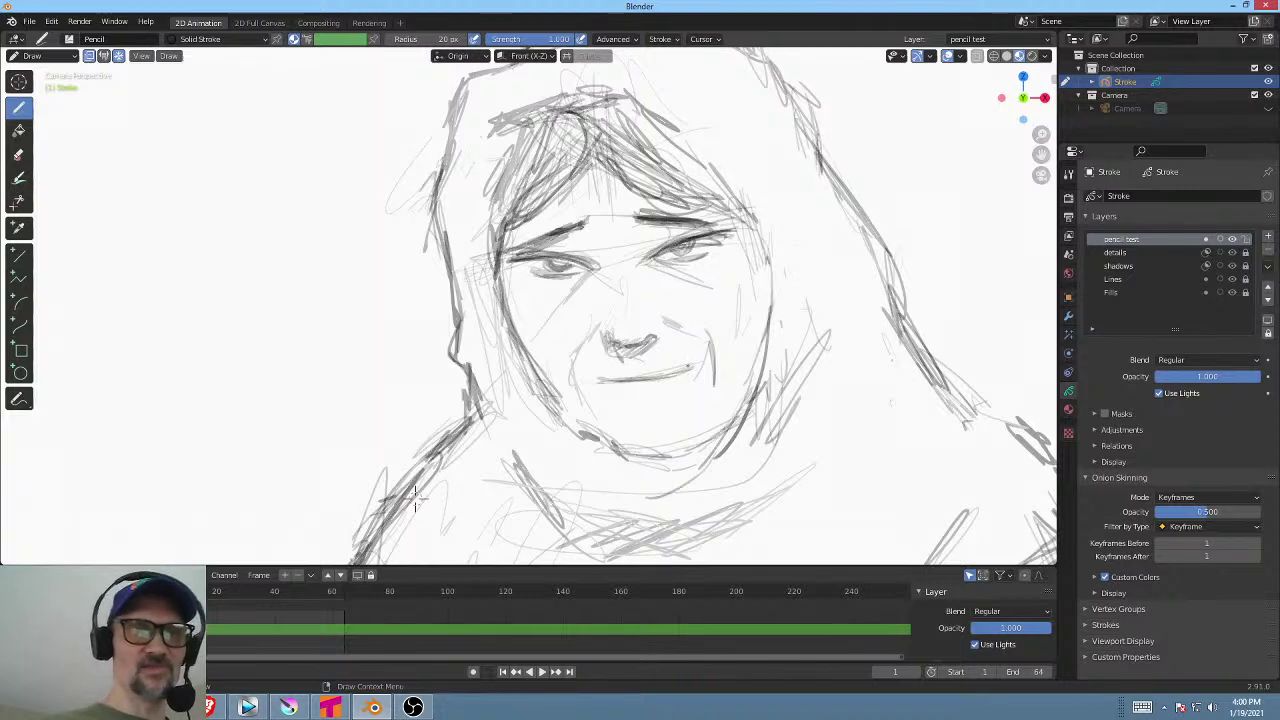
drag(665, 373, 710, 358)
drag(709, 348, 712, 350)
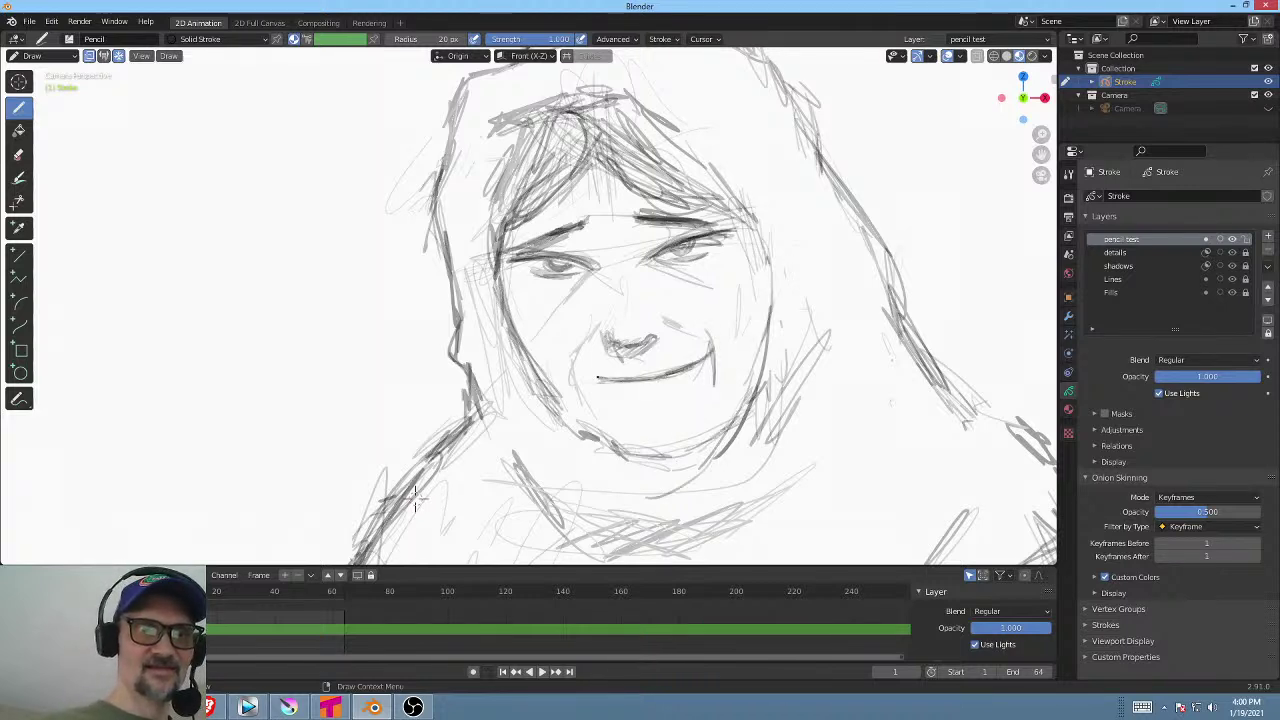
mouse_move(597, 378)
mouse_down()
mouse_move(576, 379)
mouse_move(694, 362)
mouse_up()
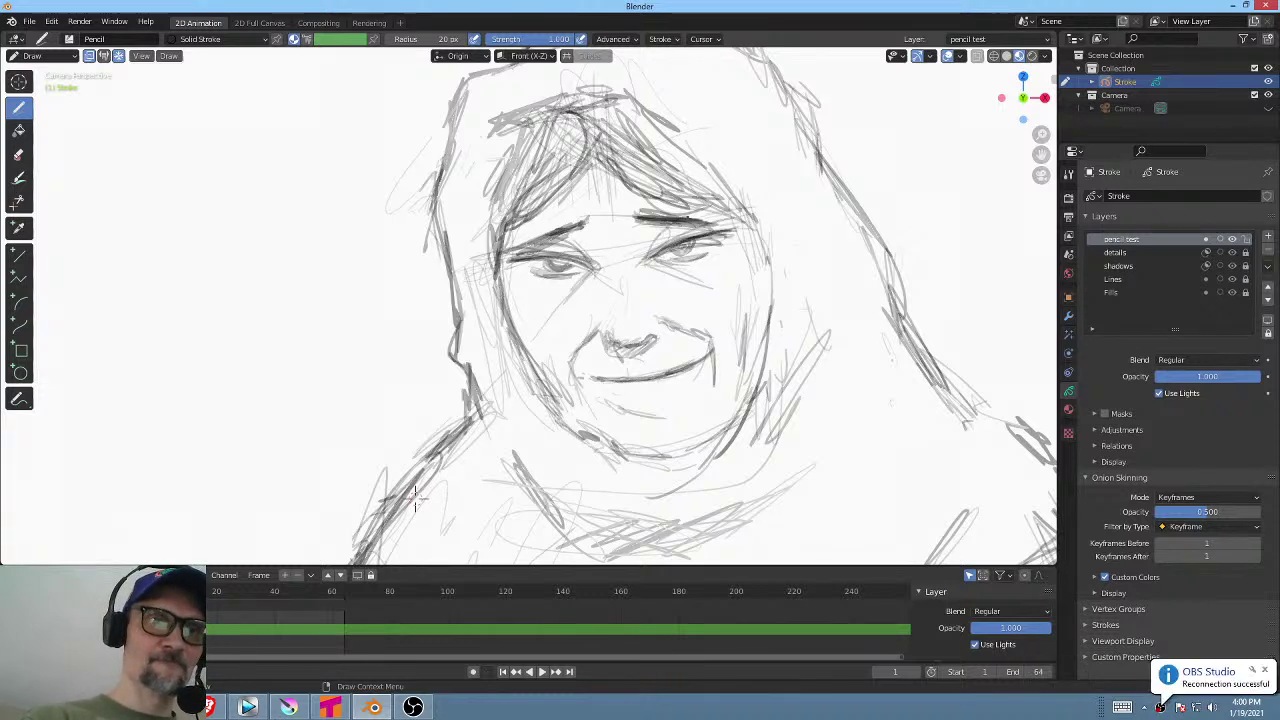
Add crease lines between the eyebrows and the upper eyelids of both eyes.
drag(553, 236, 596, 251)
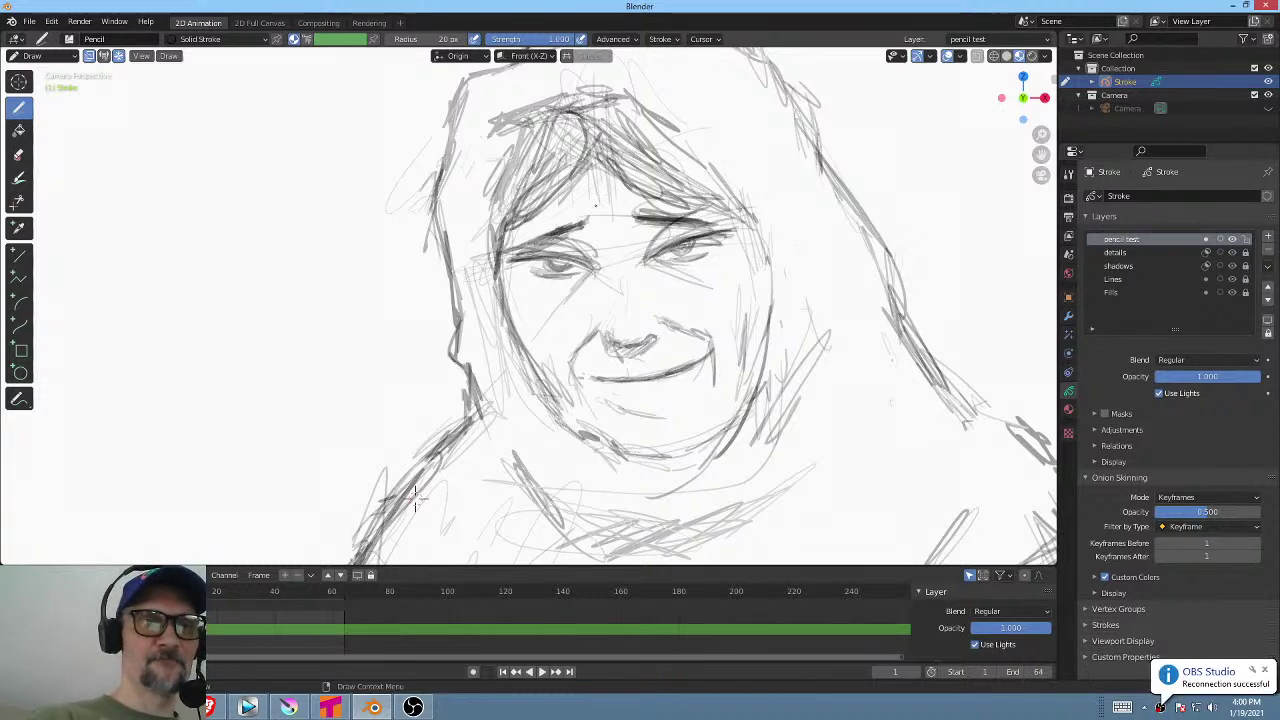
shift+middle_drag(775, 335, 789, 250)
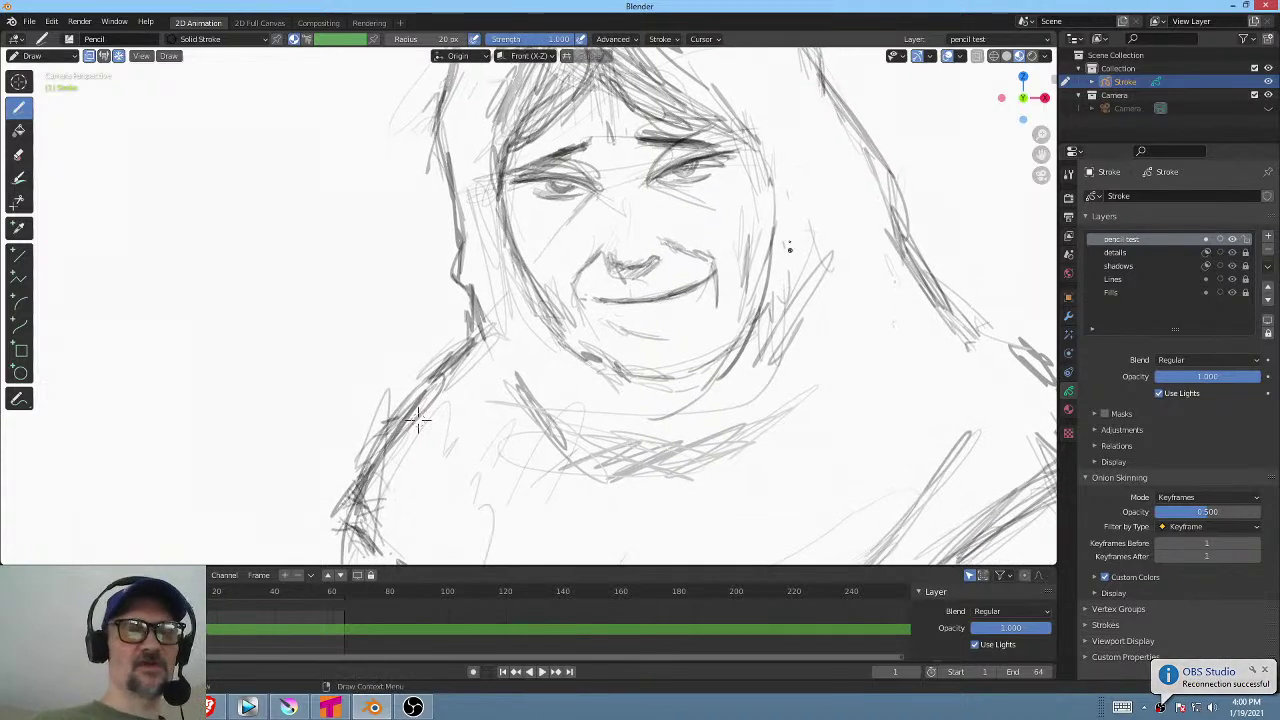
scroll(789, 247, down, 6)
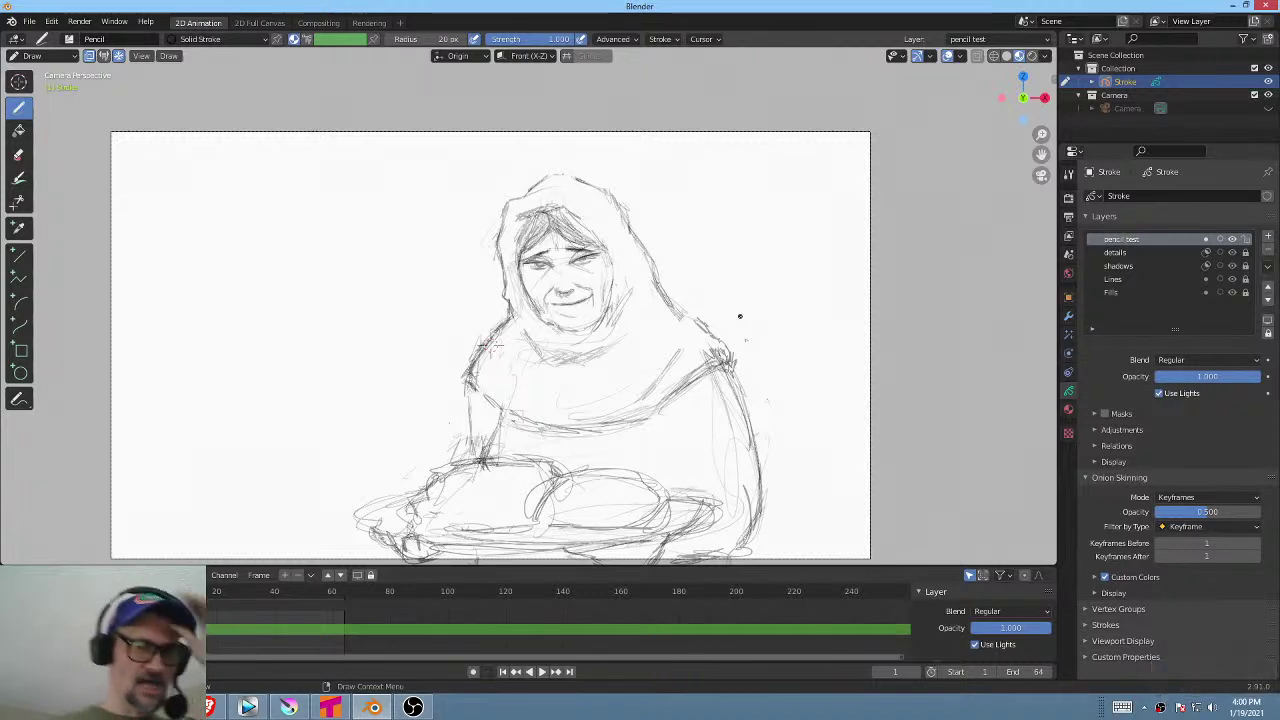
shift+middle_drag(740, 316, 720, 357)
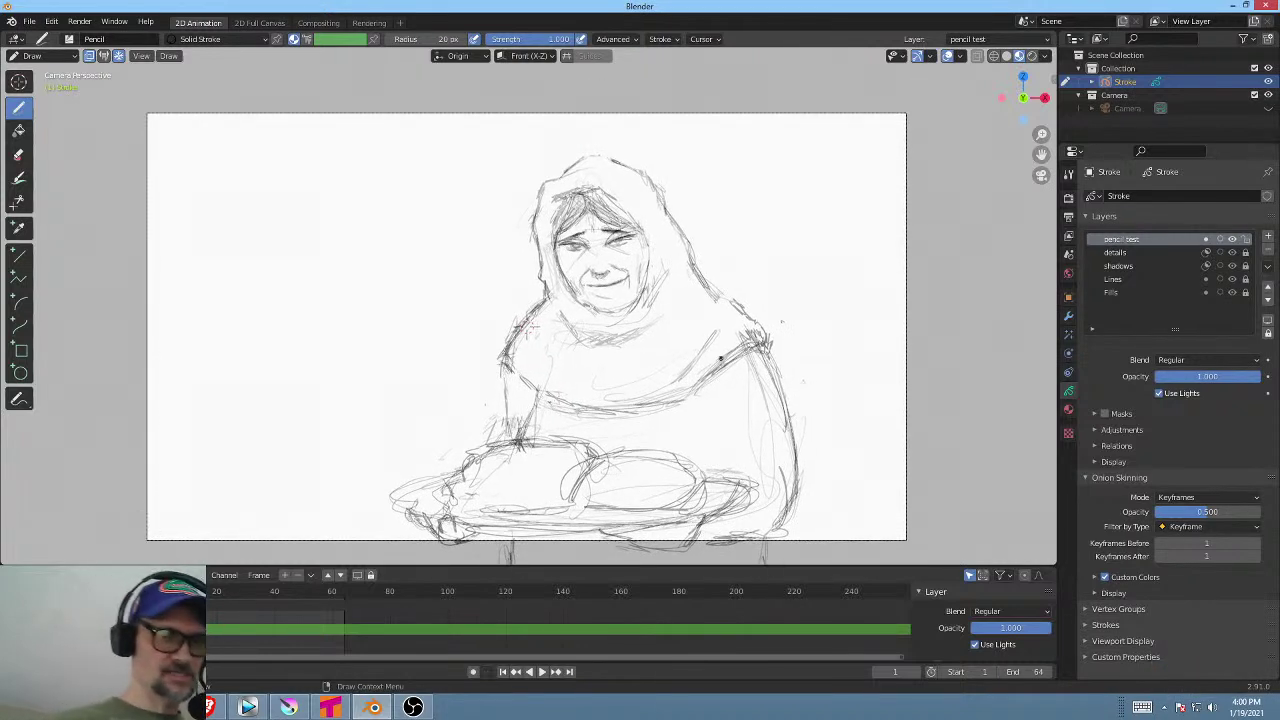
Switch to the Vegas Pro edit and play back the 362.0000 - 442.0000 clip with the bald man and the hooded woman.
key(alt+Tab)
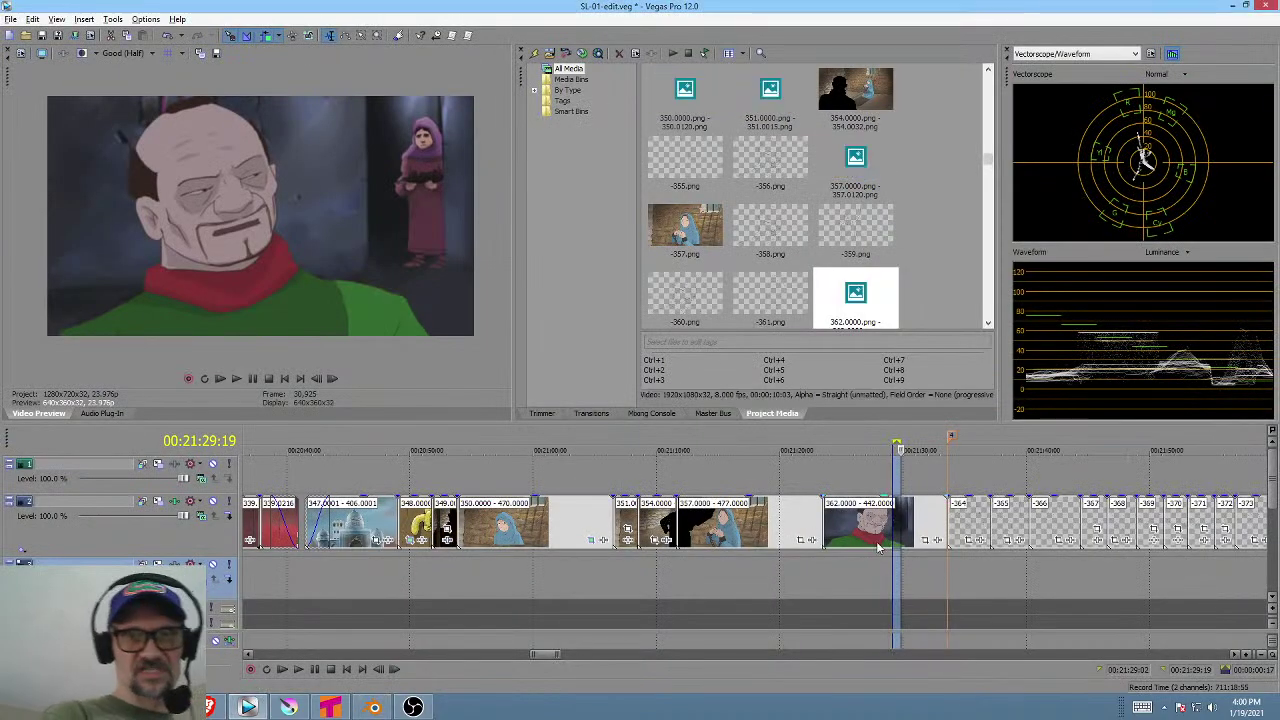
click(850, 572)
key(space)
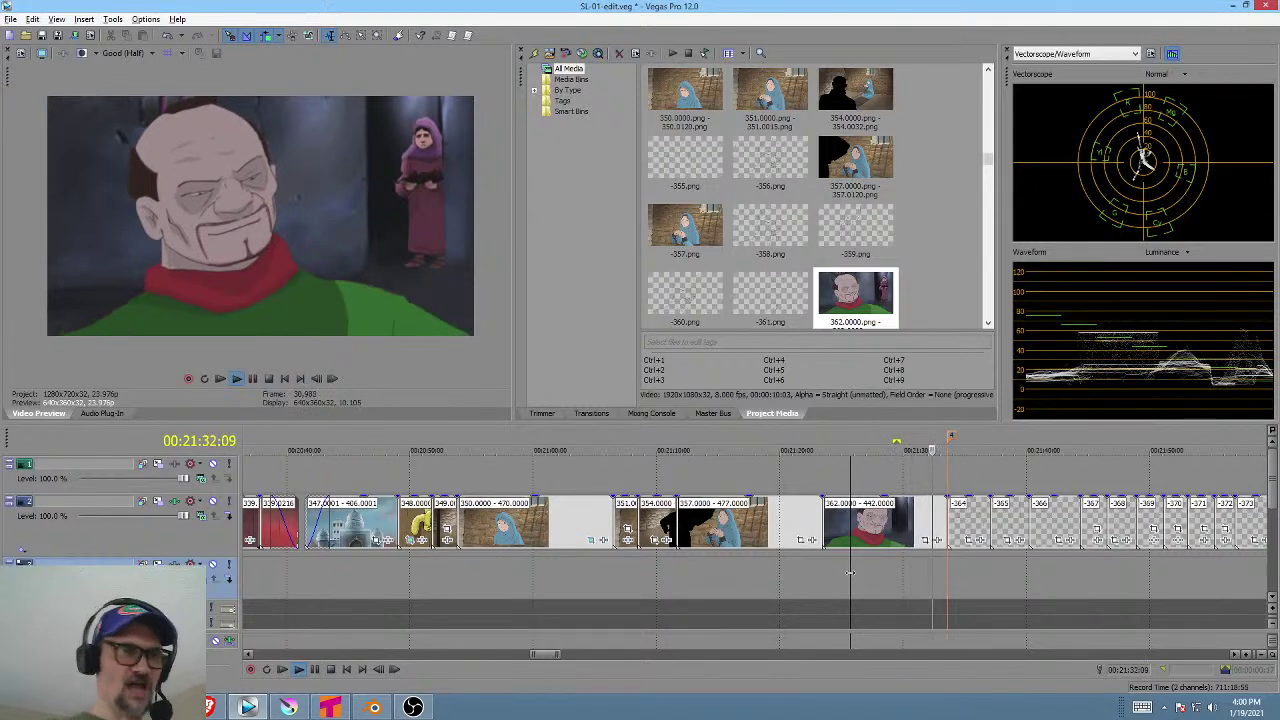
Stop the playback in Vegas Pro and switch back to the hooded woman sketch in Blender.
key(space)
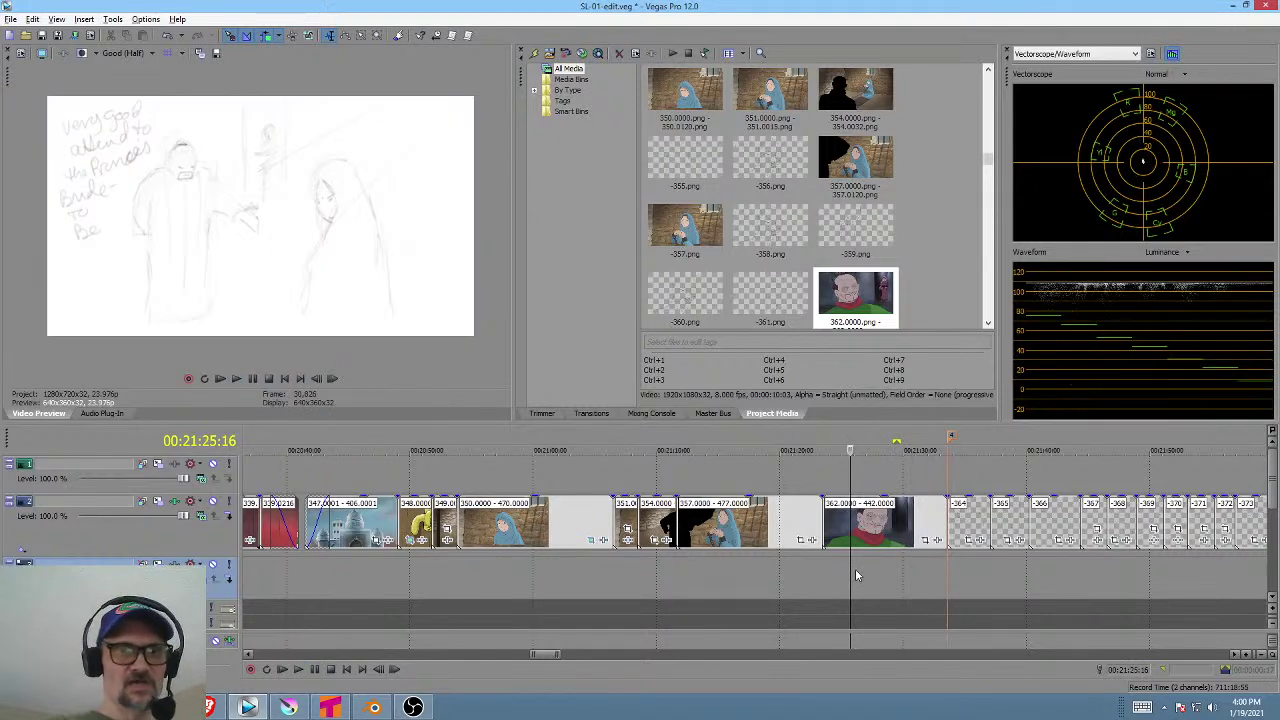
click(906, 572)
click(374, 707)
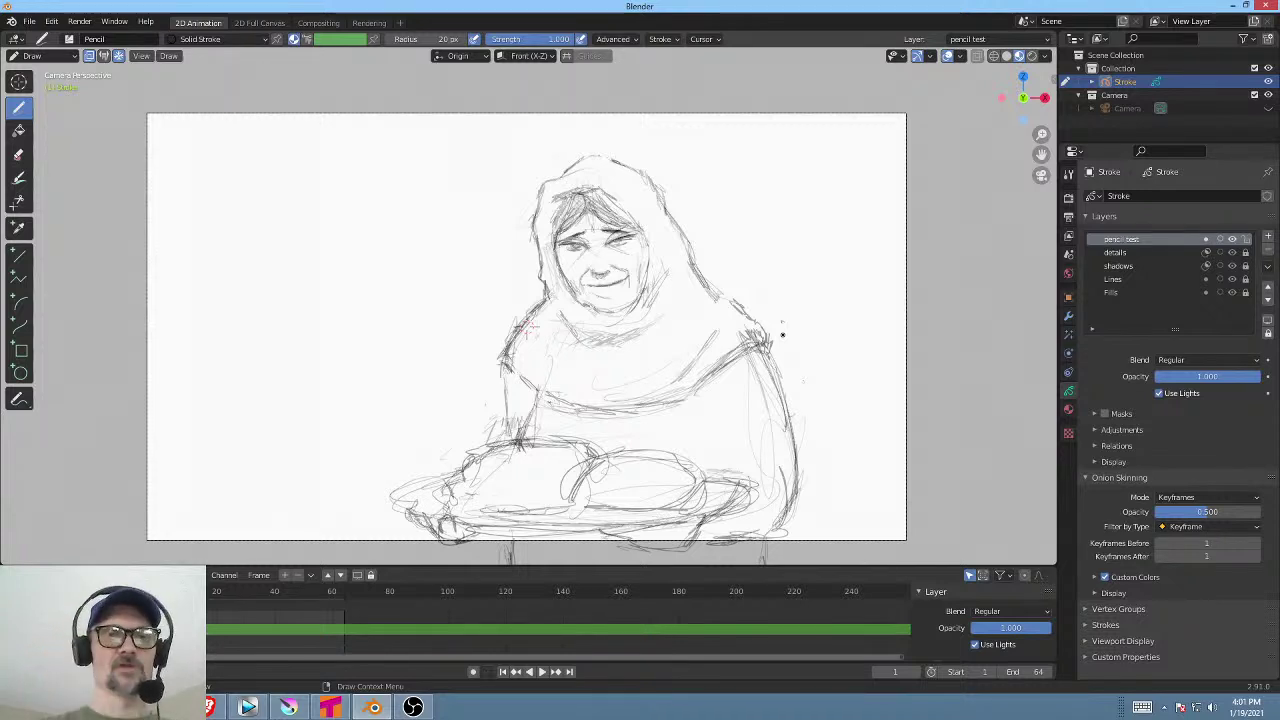
mouse_move(743, 272)
mouse_down()
mouse_move(843, 266)
mouse_move(846, 290)
mouse_up()
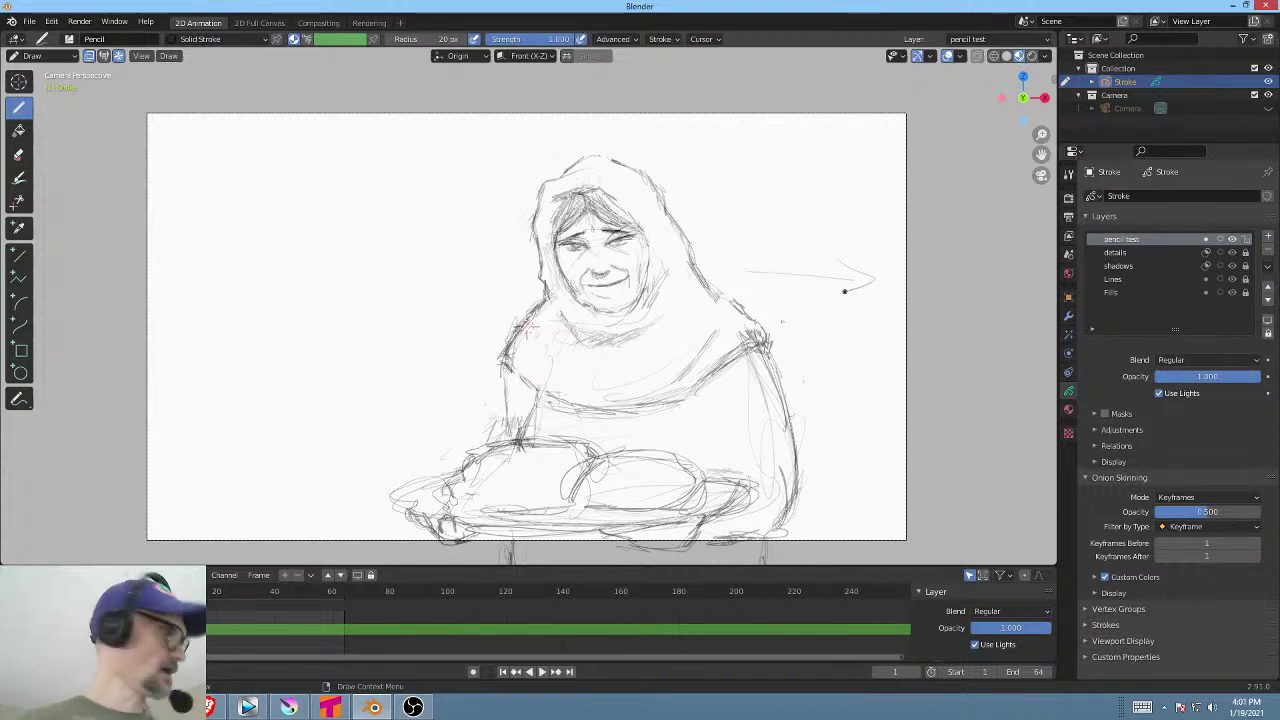
key(ctrl+z)
key(ctrl+z)
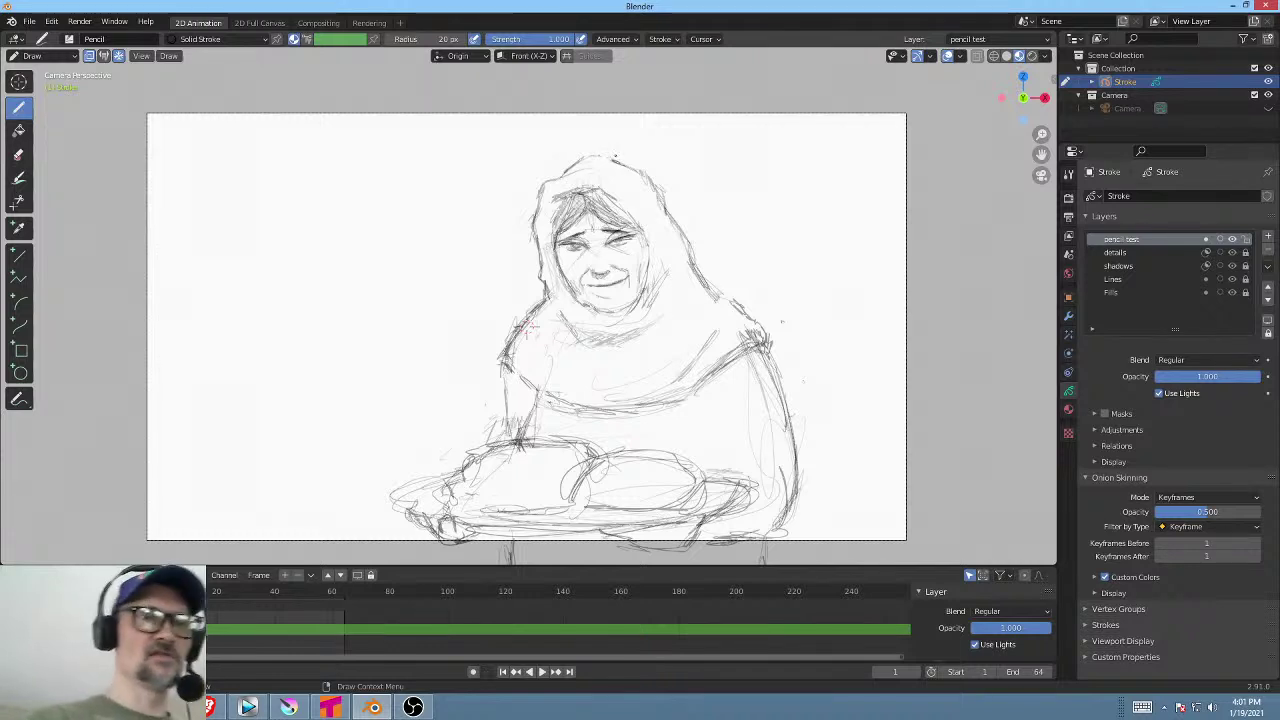
Reinforce the hood's outer edge from the crown down to the shoulder, and make the Lines layer active.
mouse_move(628, 157)
mouse_down()
mouse_move(676, 198)
mouse_move(700, 270)
mouse_move(673, 197)
mouse_move(677, 219)
mouse_up()
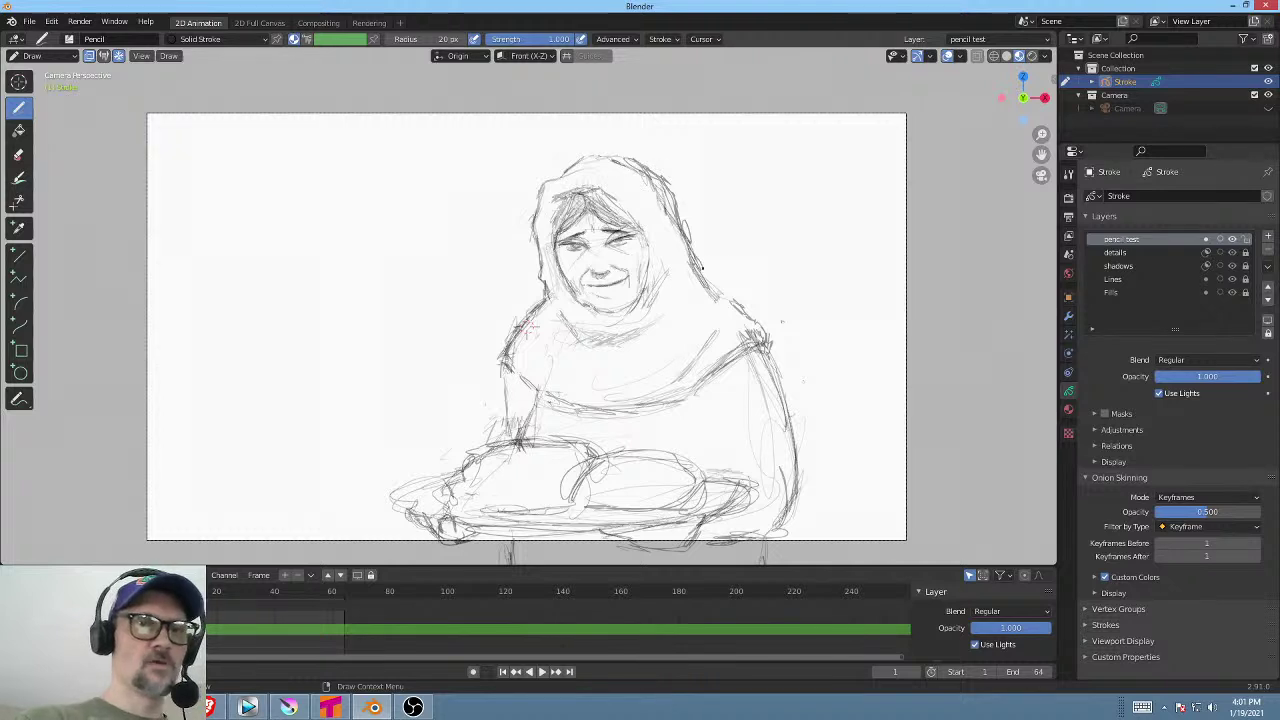
drag(703, 268, 720, 297)
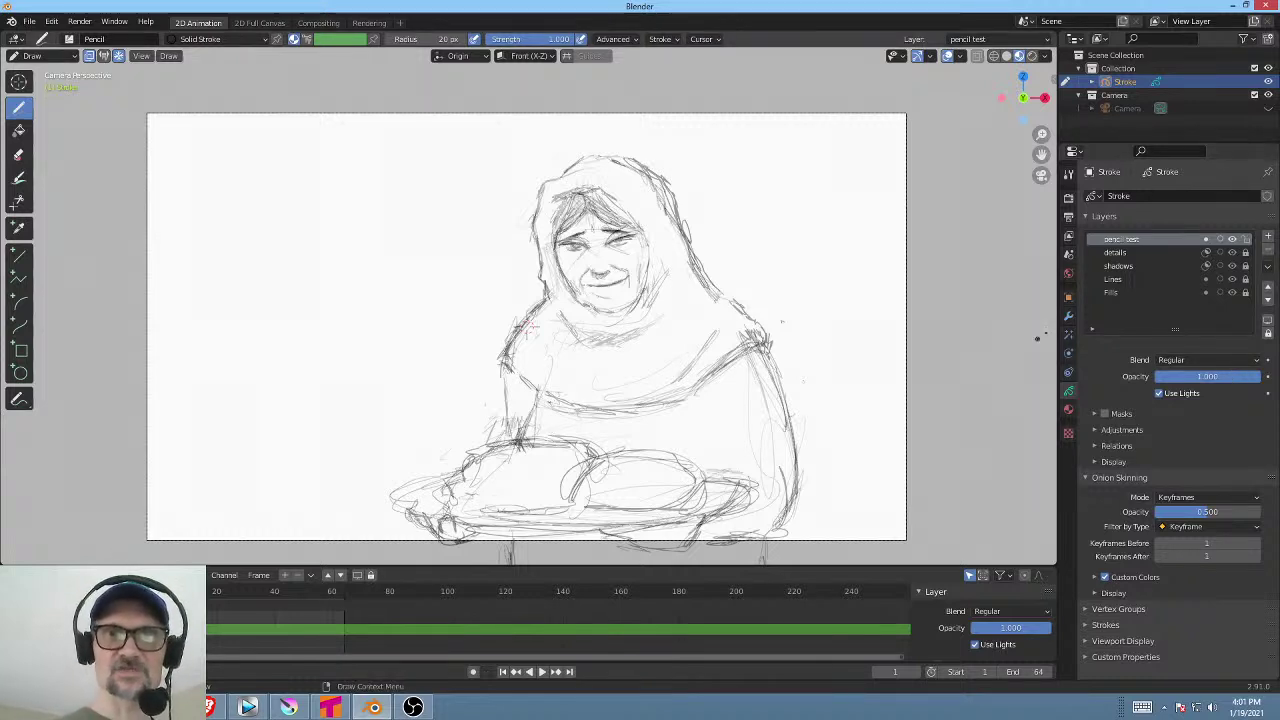
mouse_move(1238, 384)
mouse_down()
mouse_move(1167, 389)
mouse_move(1198, 384)
mouse_move(1189, 392)
mouse_move(1192, 370)
mouse_up()
click(1139, 280)
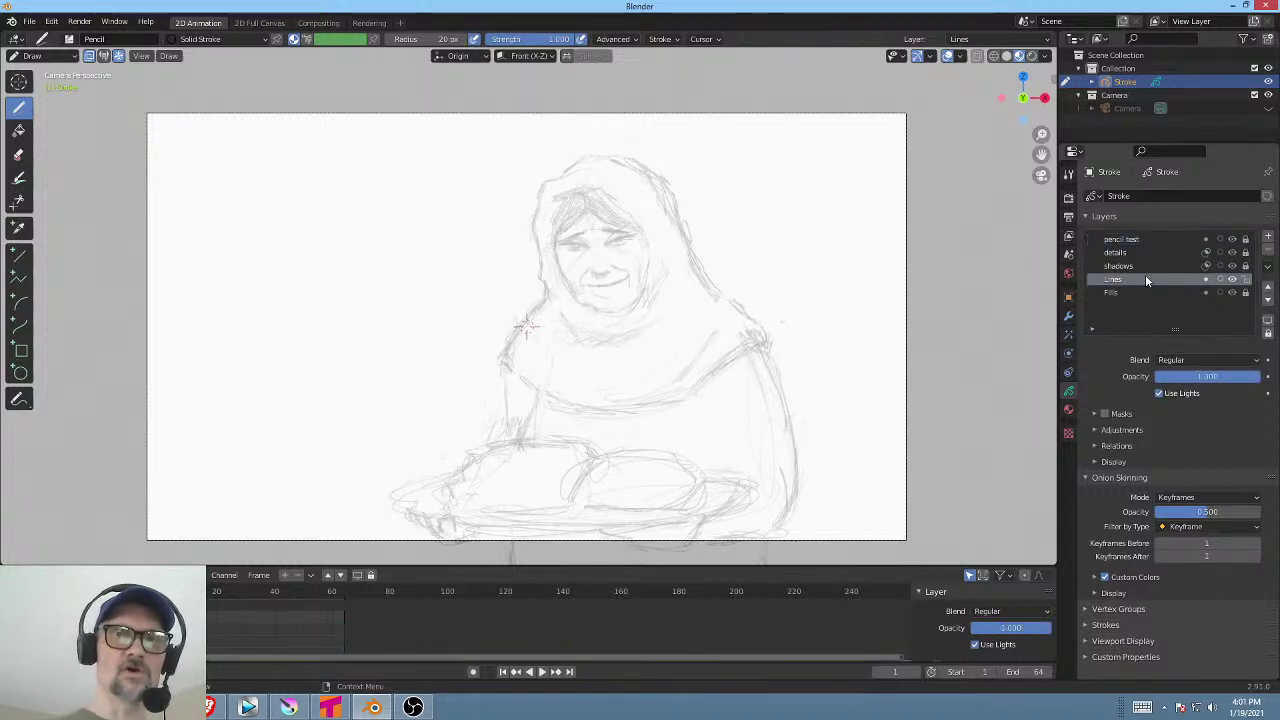
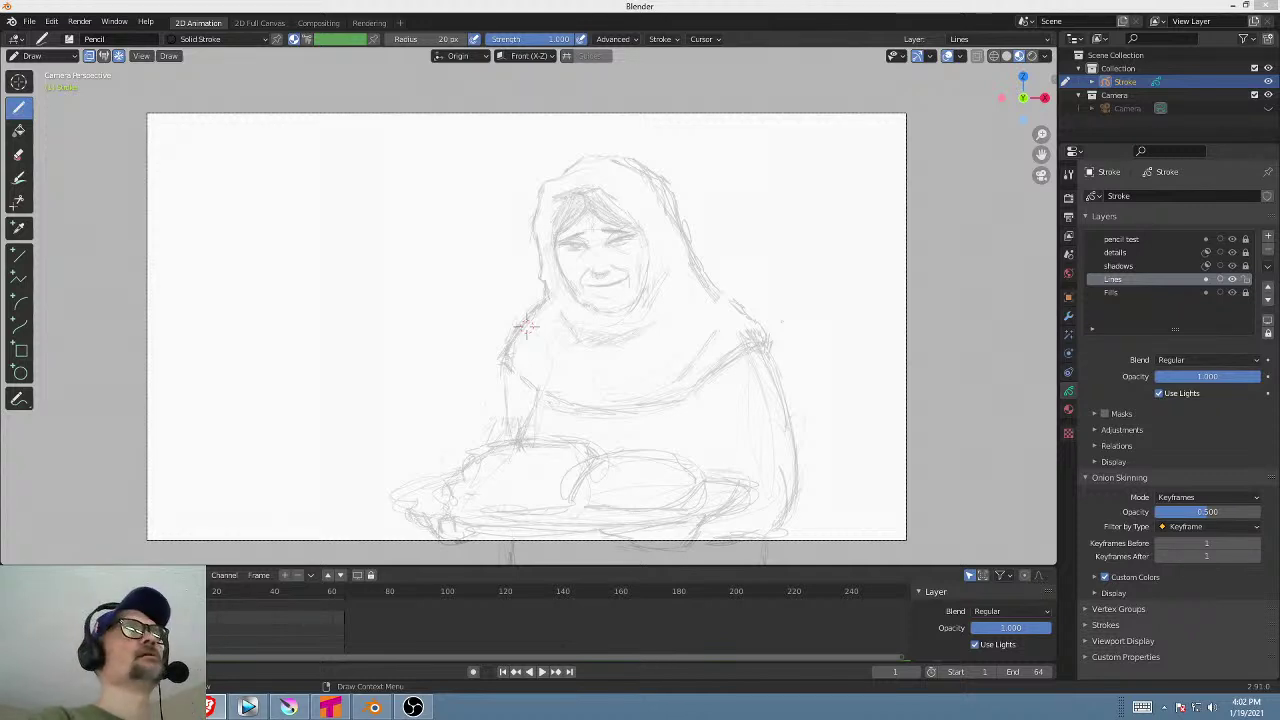
key(alt+Tab)
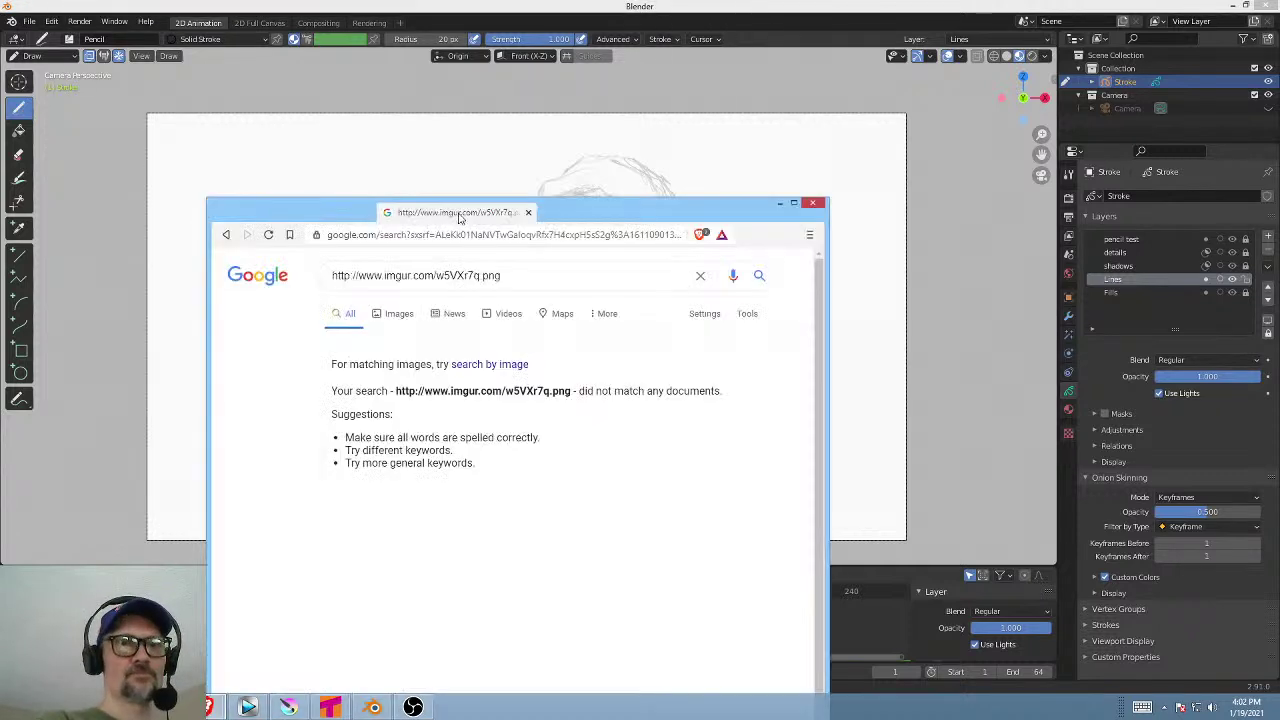
double_click(366, 275)
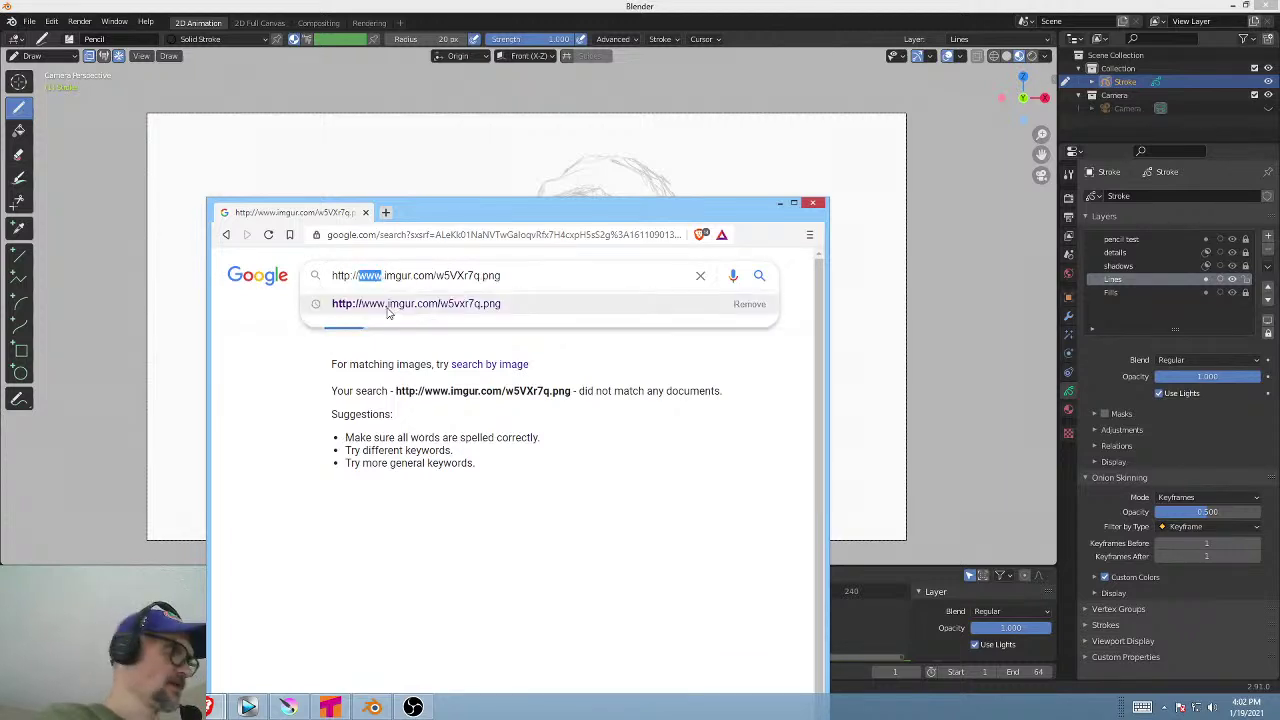
key(BackSpace)
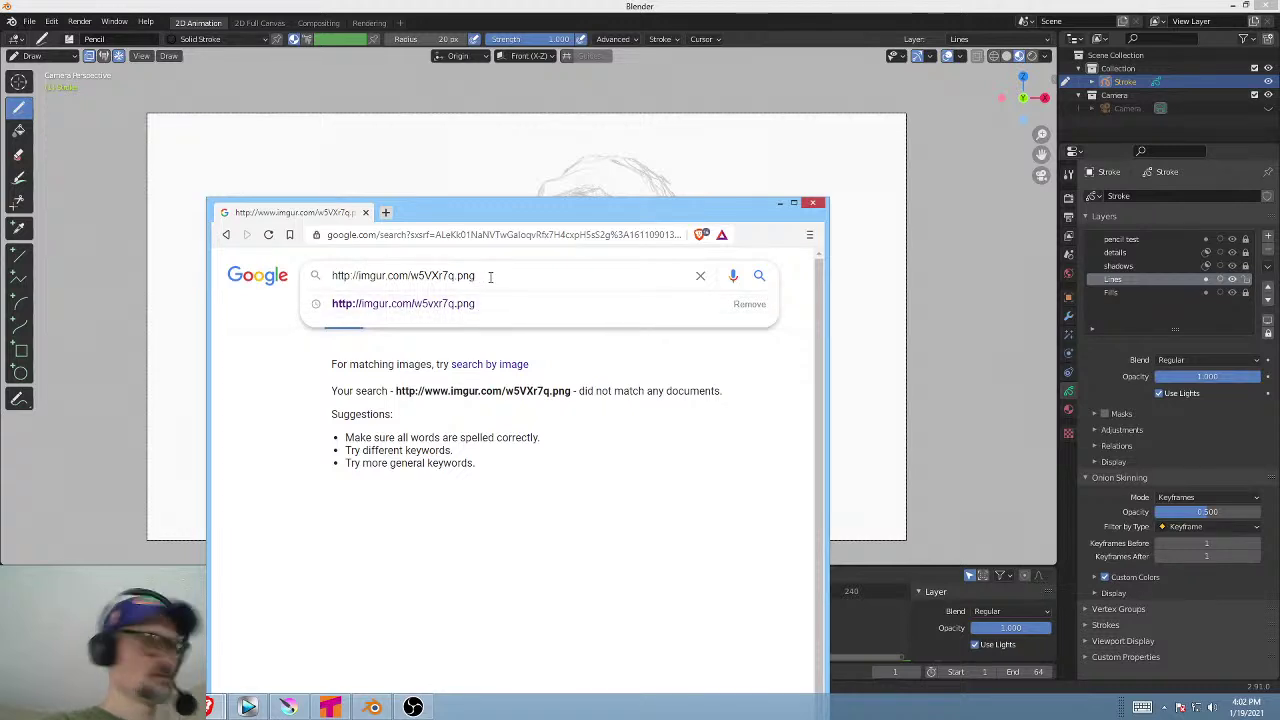
key(Return)
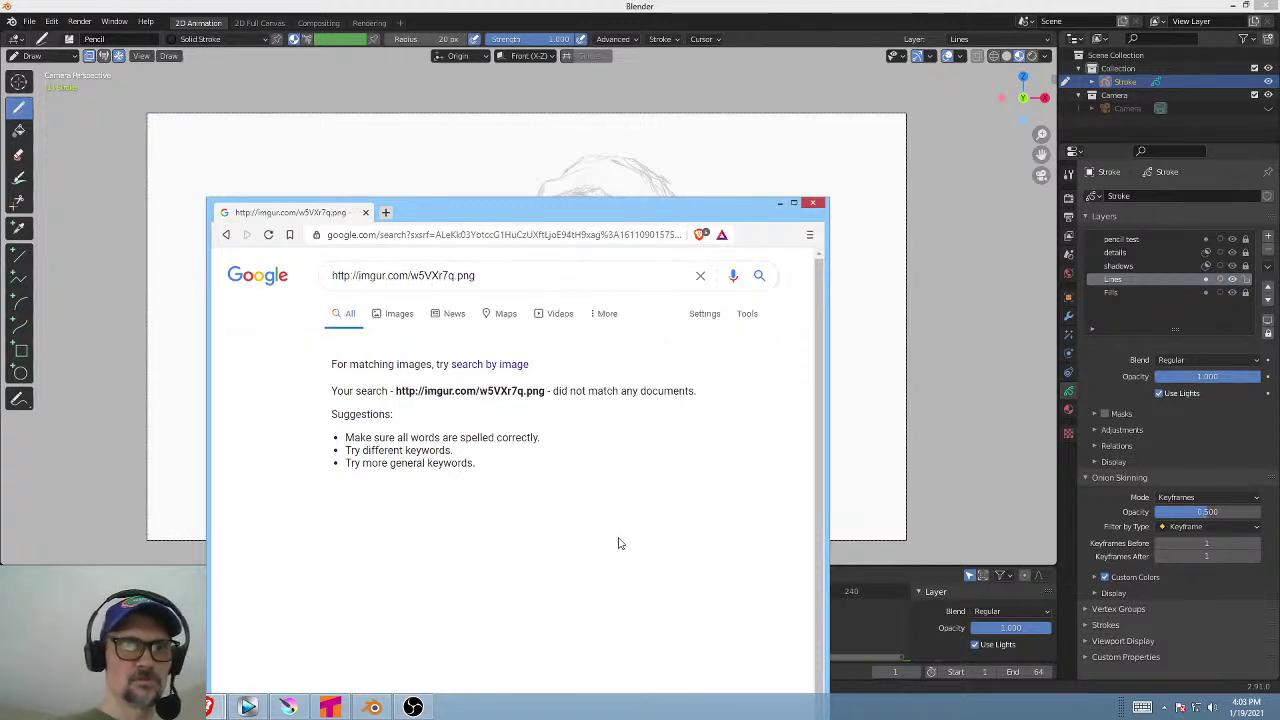
mouse_move(575, 213)
mouse_down()
mouse_move(504, 44)
mouse_move(410, 3)
mouse_move(434, 2)
mouse_up()
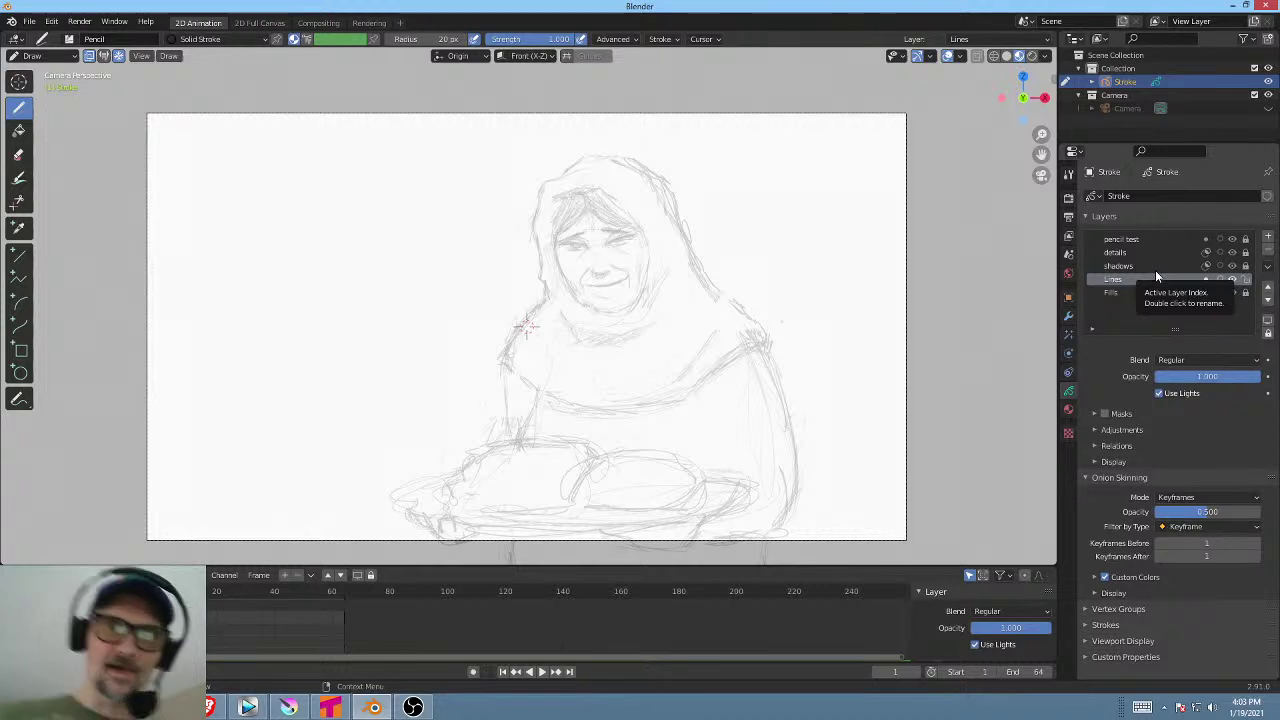
Review the property pages of the Stroke object and the scene, from materials and effects to render, output and view layer settings.
click(1069, 411)
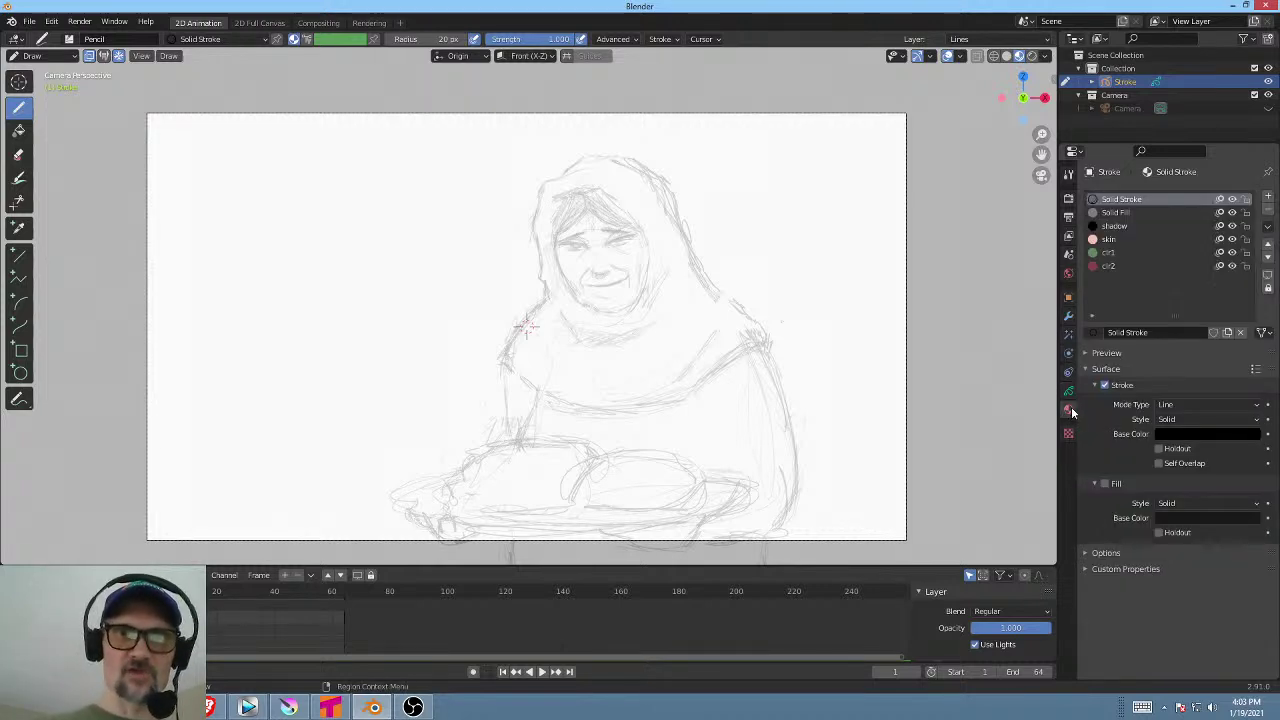
click(1069, 392)
click(1069, 373)
click(1069, 353)
click(1069, 334)
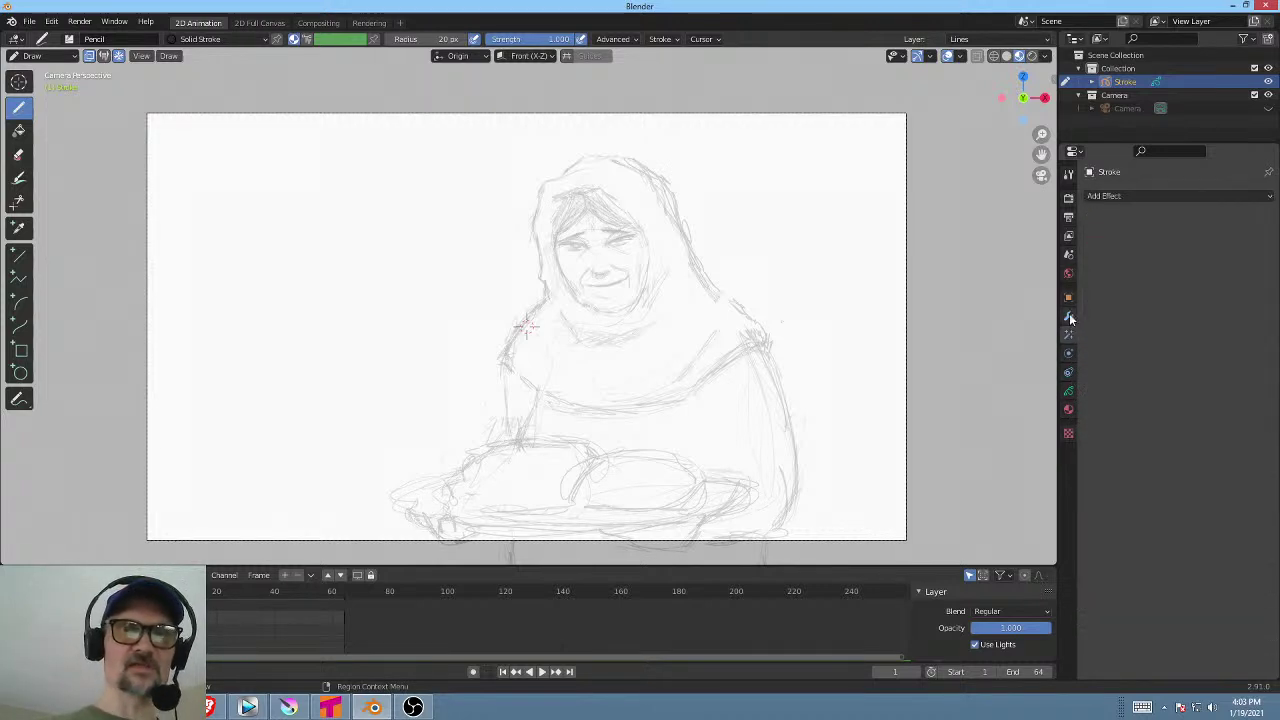
click(1069, 316)
click(1069, 297)
click(1069, 273)
click(1069, 255)
click(1069, 236)
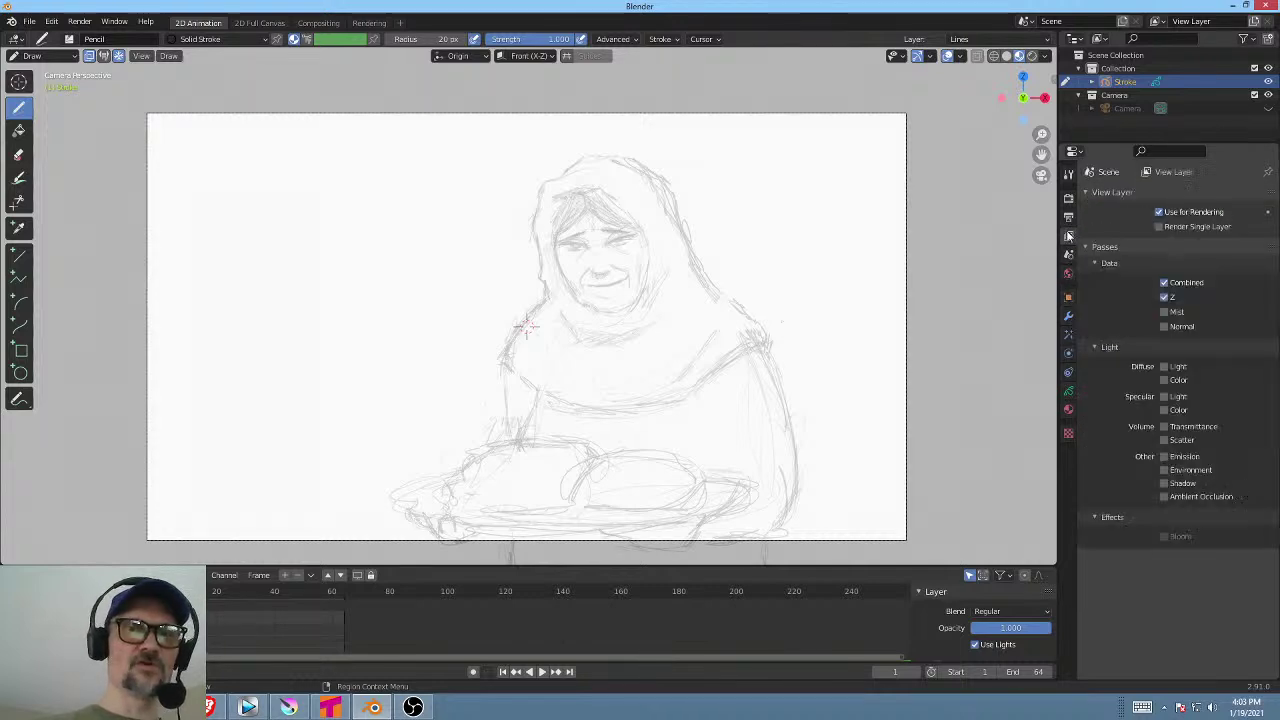
click(1069, 216)
click(1069, 197)
click(1069, 173)
click(1069, 197)
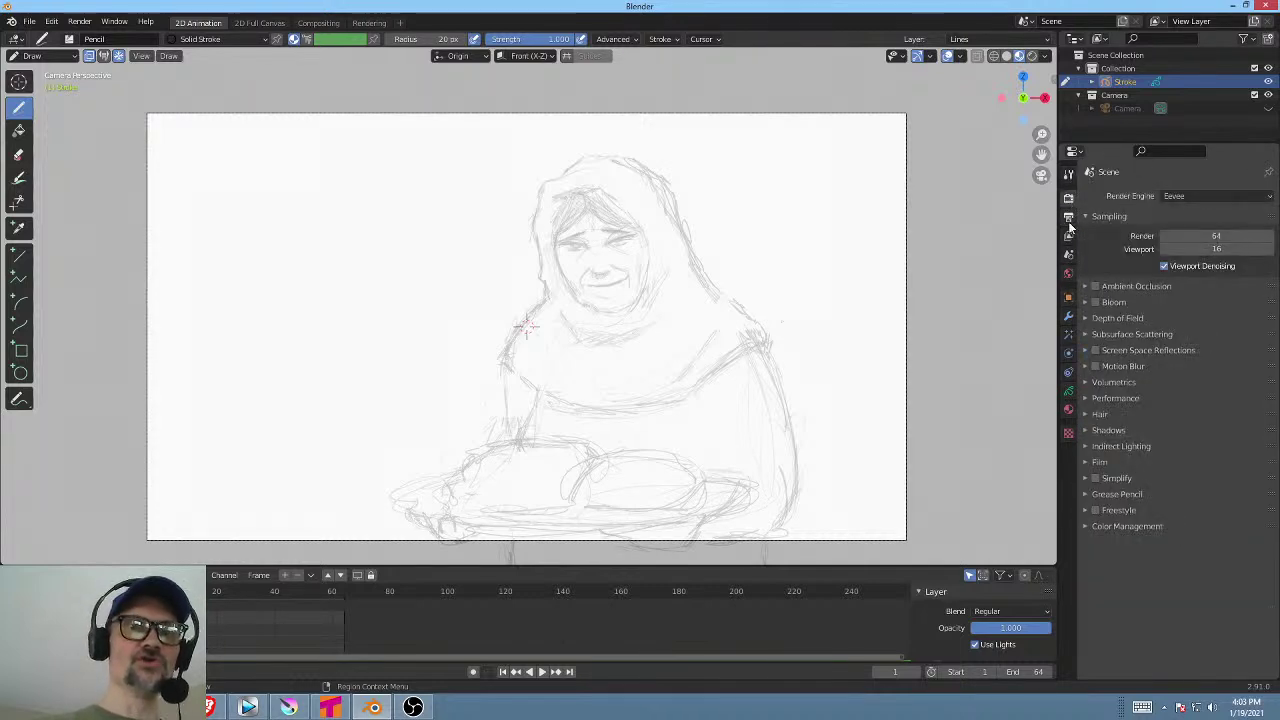
click(1069, 216)
click(1069, 236)
click(1069, 255)
click(1071, 257)
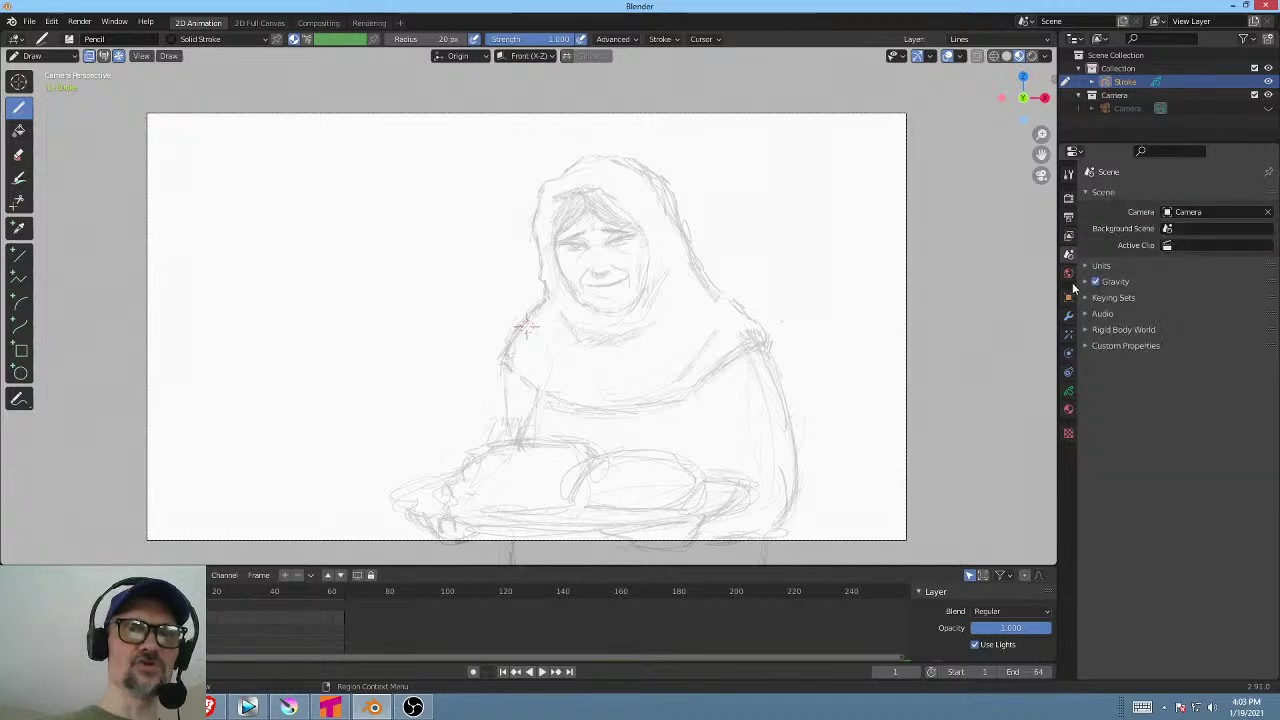
Examine the Stroke object's layer list and its material list, returning to the layers.
click(1069, 389)
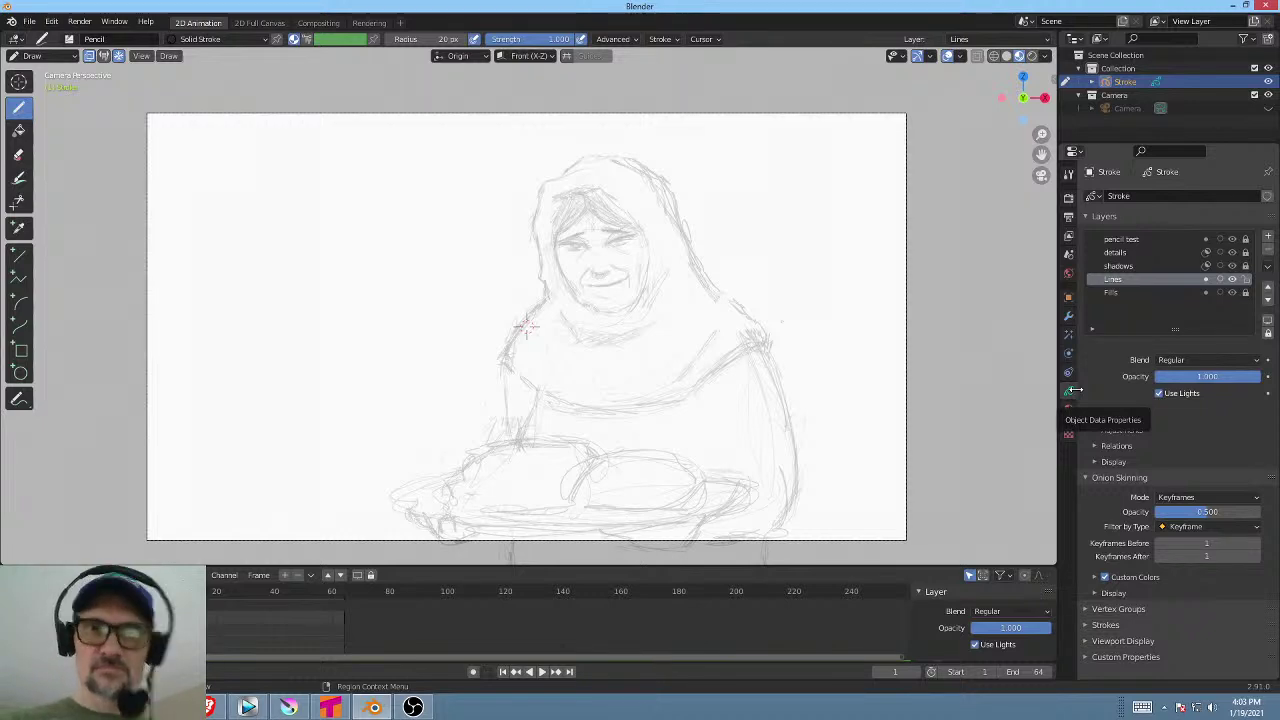
click(1068, 408)
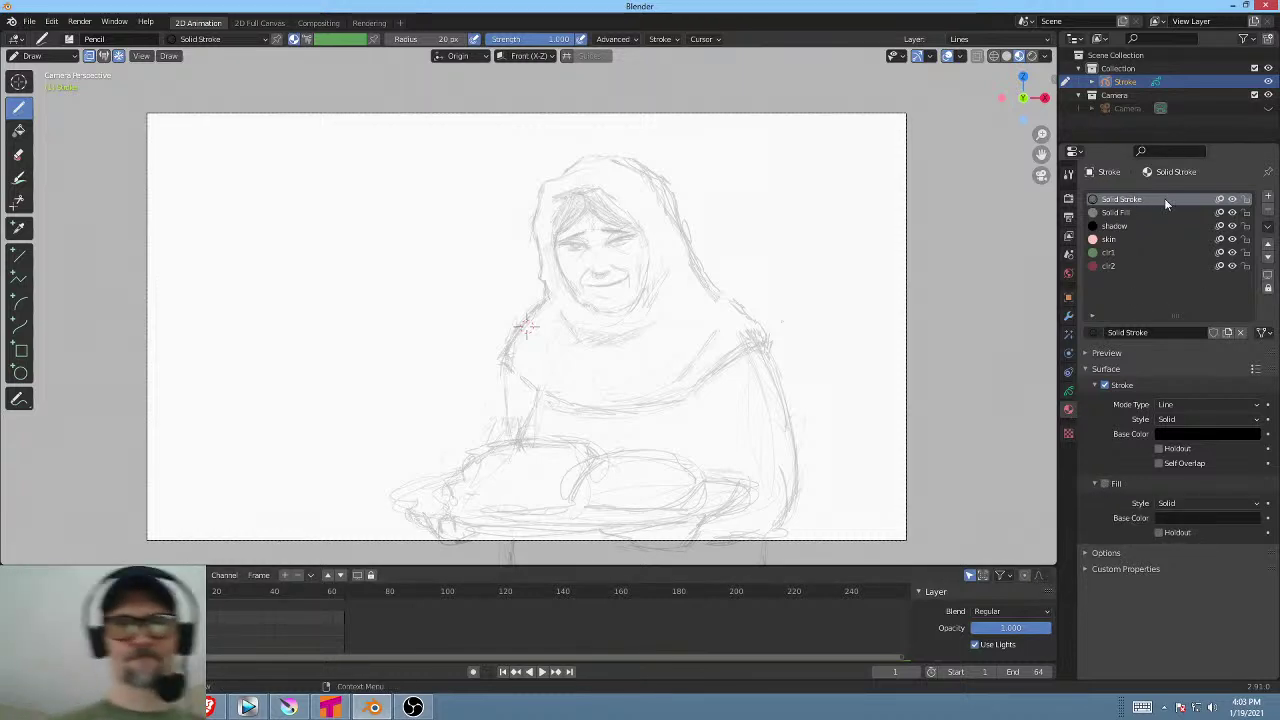
click(1071, 392)
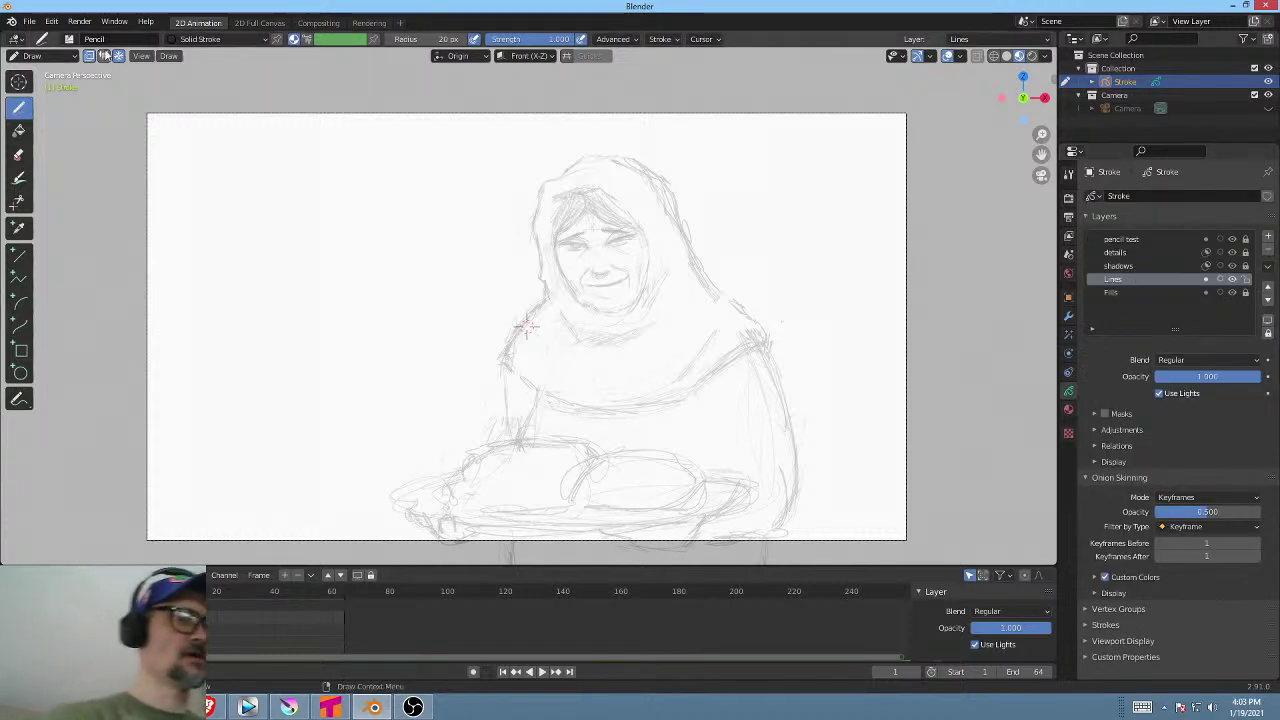
Change the drawing brush from Pencil to Ink Pen.
click(69, 39)
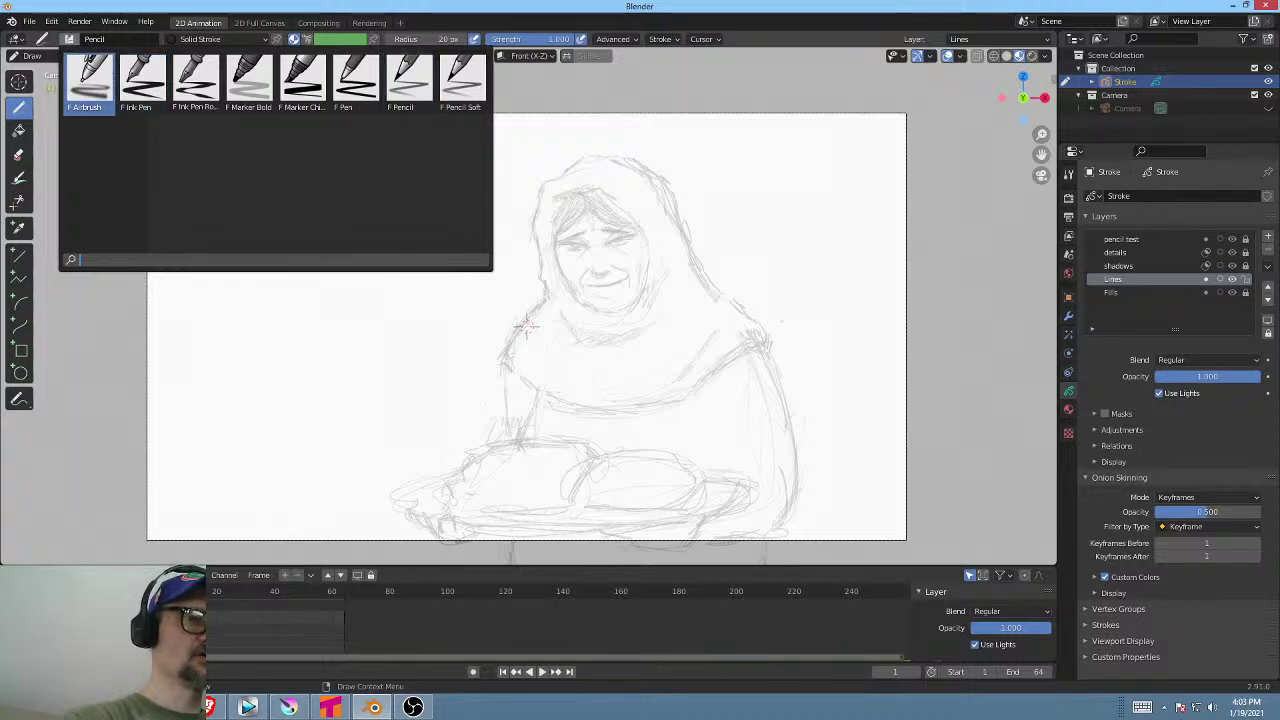
click(71, 40)
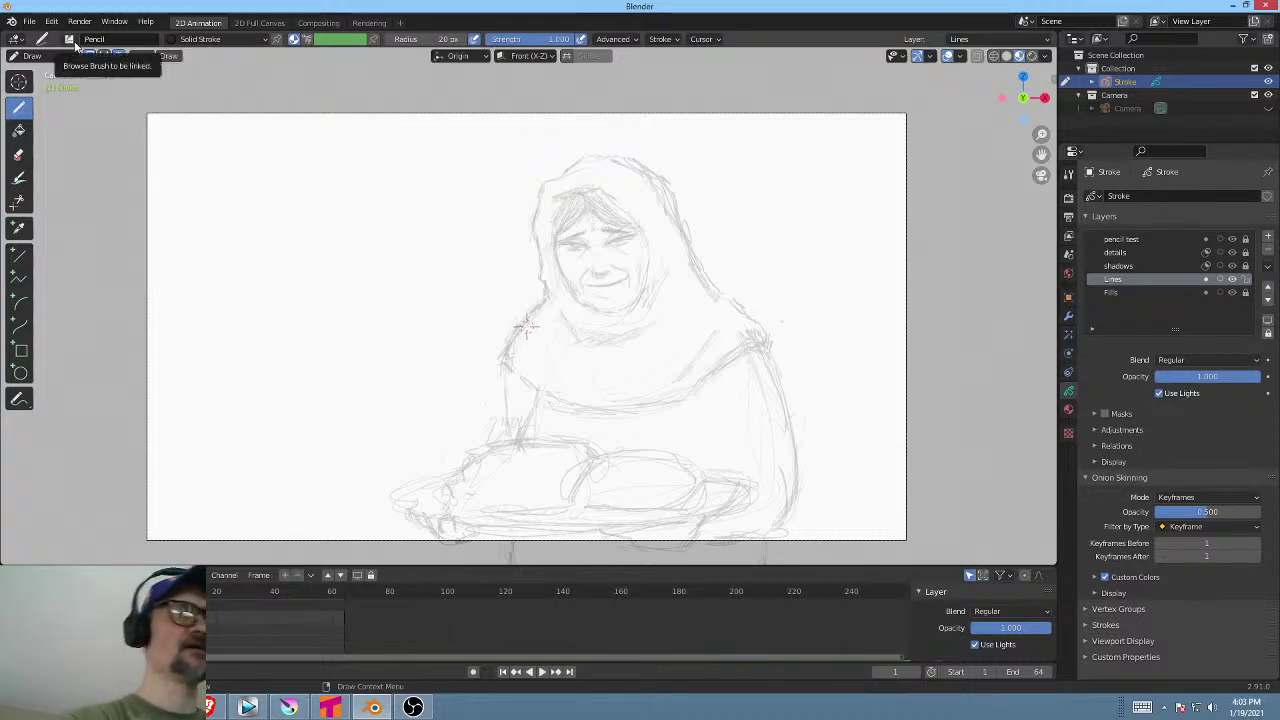
click(69, 40)
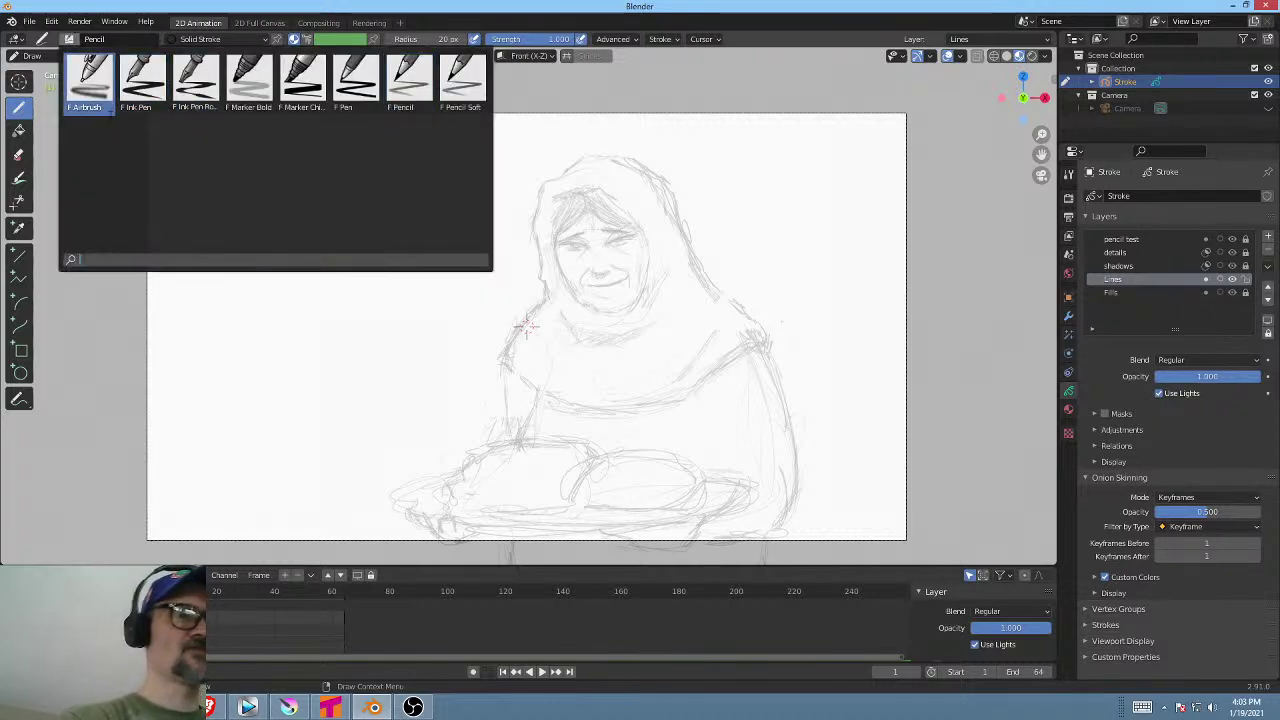
click(142, 80)
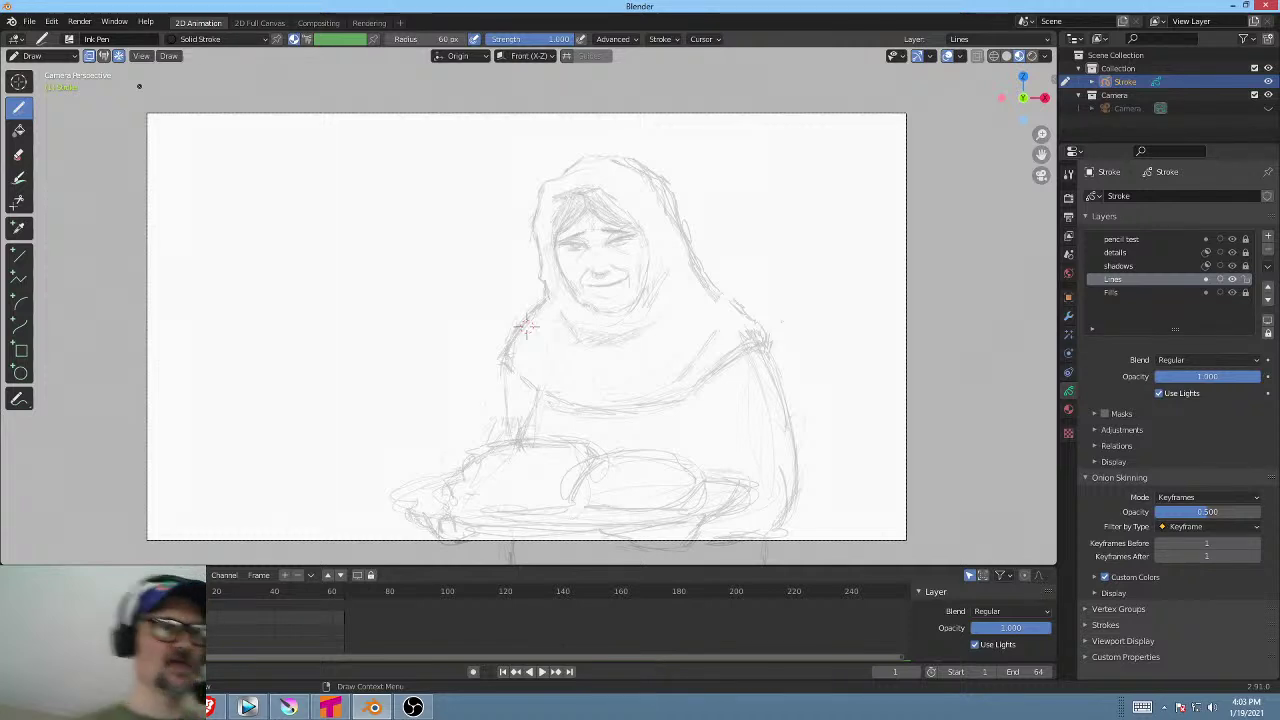
click(69, 40)
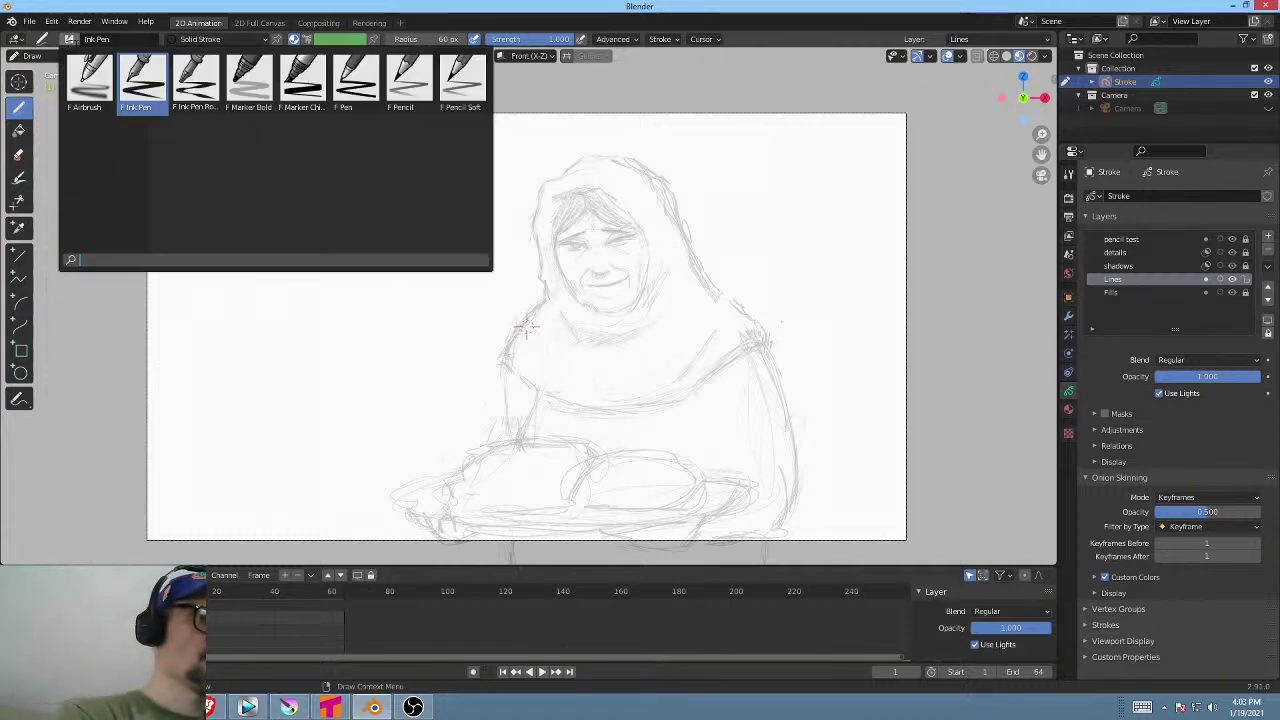
click(149, 86)
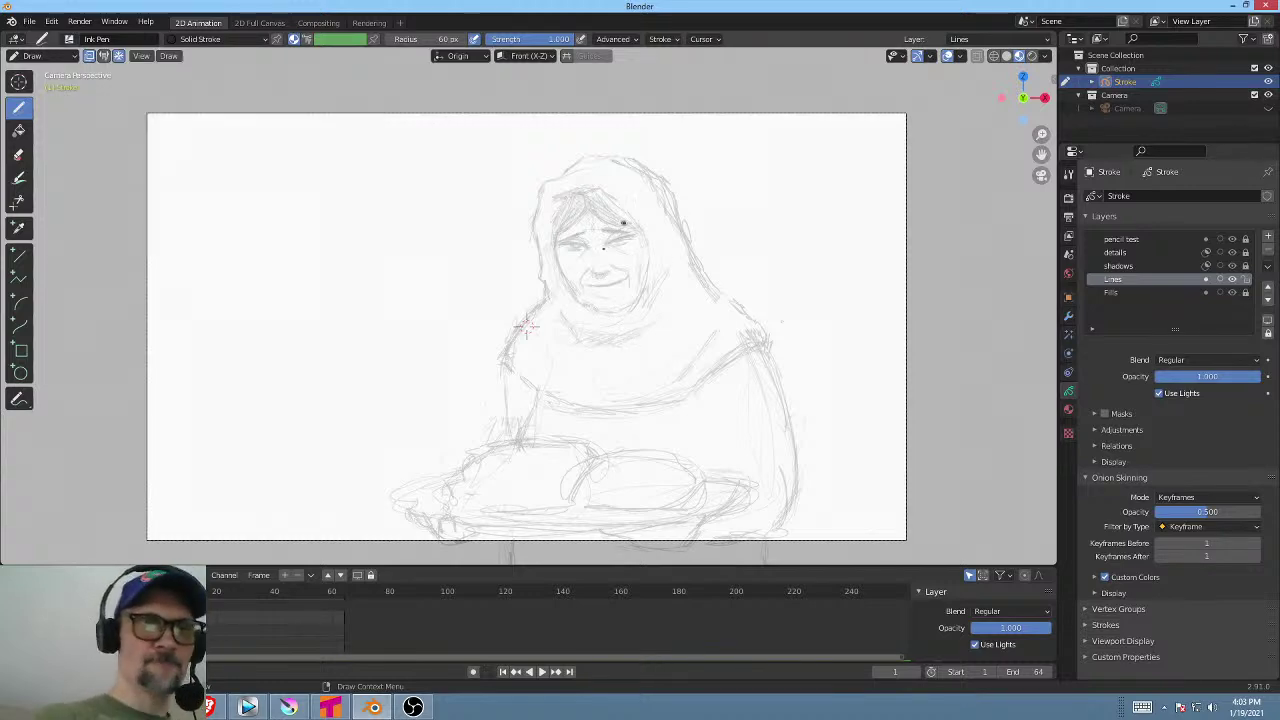
Ink the hood's outline on the Lines layer in one stroke, over the crown and down the opposite side to the neck.
ctrl+middle_drag(614, 263, 611, 363)
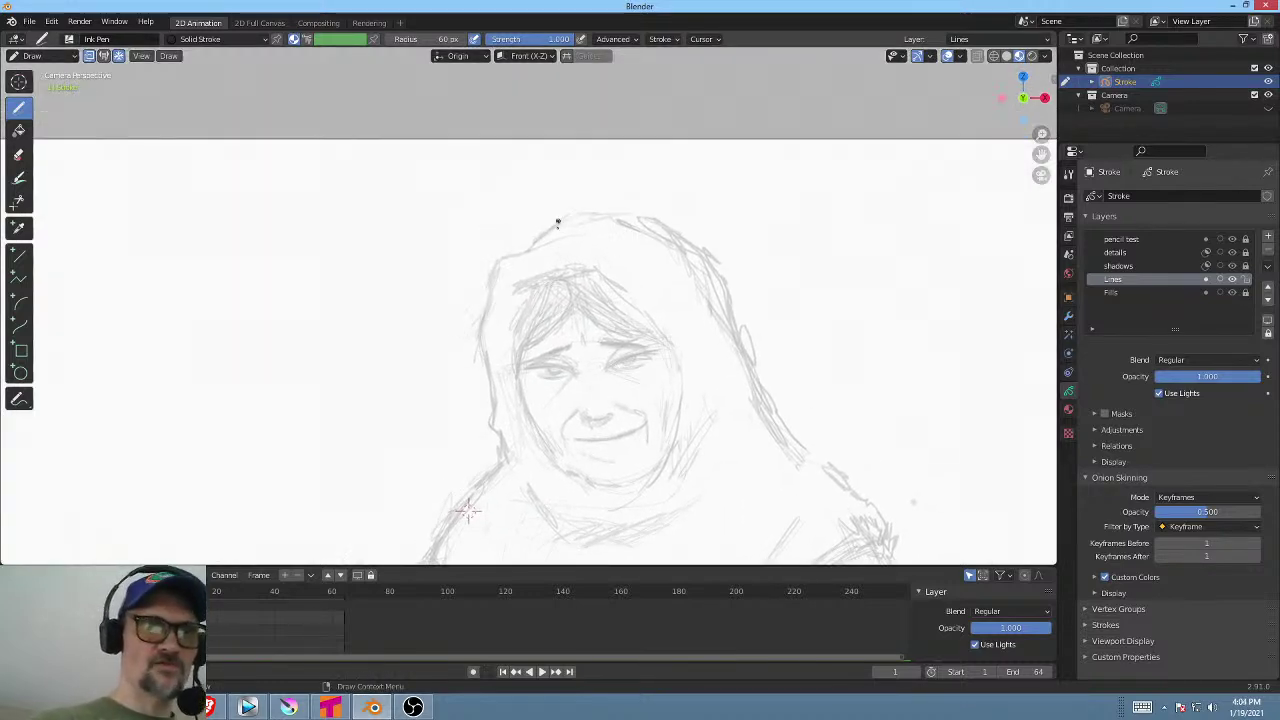
shift+middle_drag(781, 369, 781, 355)
drag(722, 255, 746, 334)
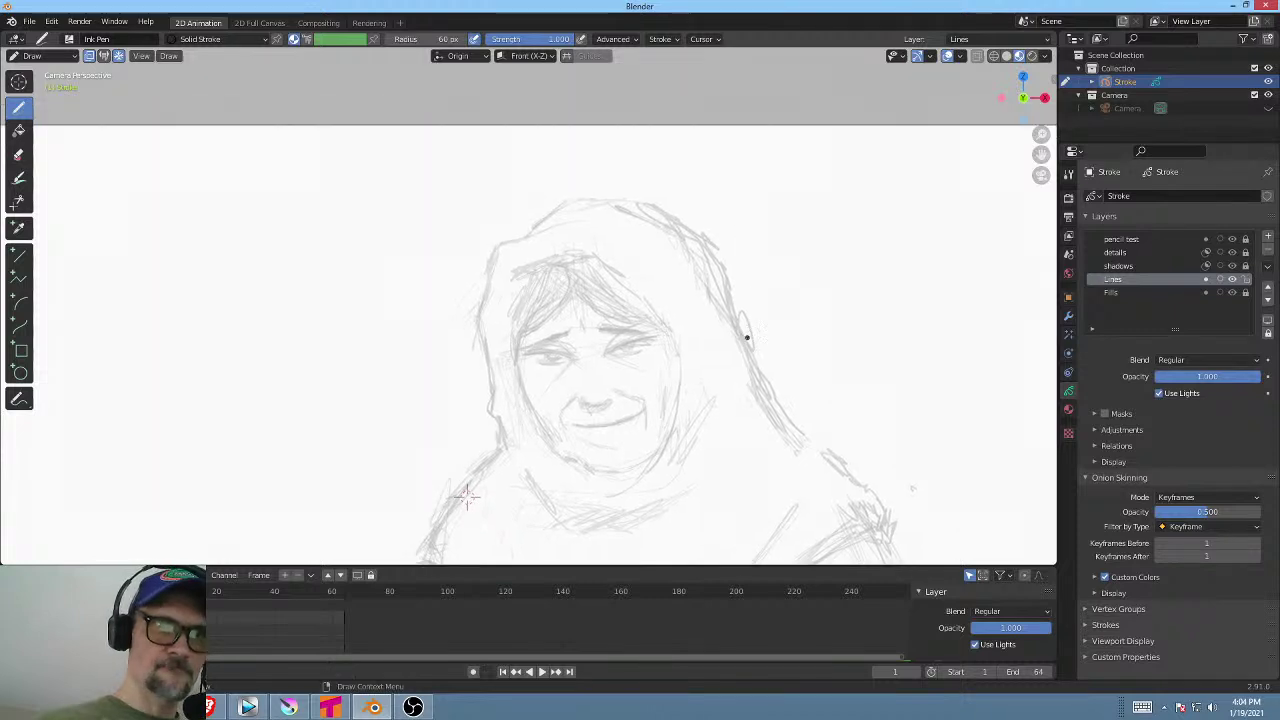
mouse_move(724, 256)
mouse_down()
mouse_move(648, 199)
mouse_move(586, 196)
mouse_move(499, 244)
mouse_move(478, 360)
mouse_move(502, 454)
mouse_up()
mouse_move(633, 416)
shift+middle_down()
mouse_move(678, 361)
mouse_move(706, 283)
mouse_move(687, 293)
shift+middle_up()
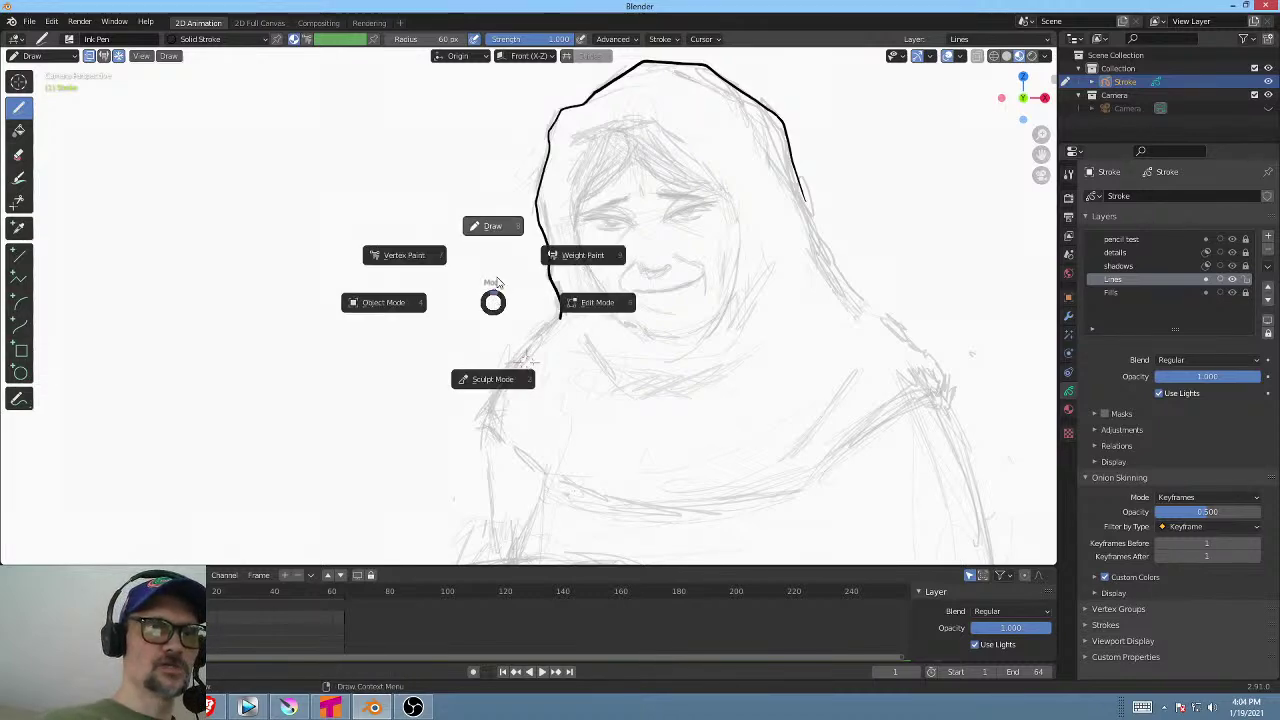
Switch to Object Mode, choose the Select Lasso tool and deselect the Stroke object with a lasso over empty space.
click(406, 303)
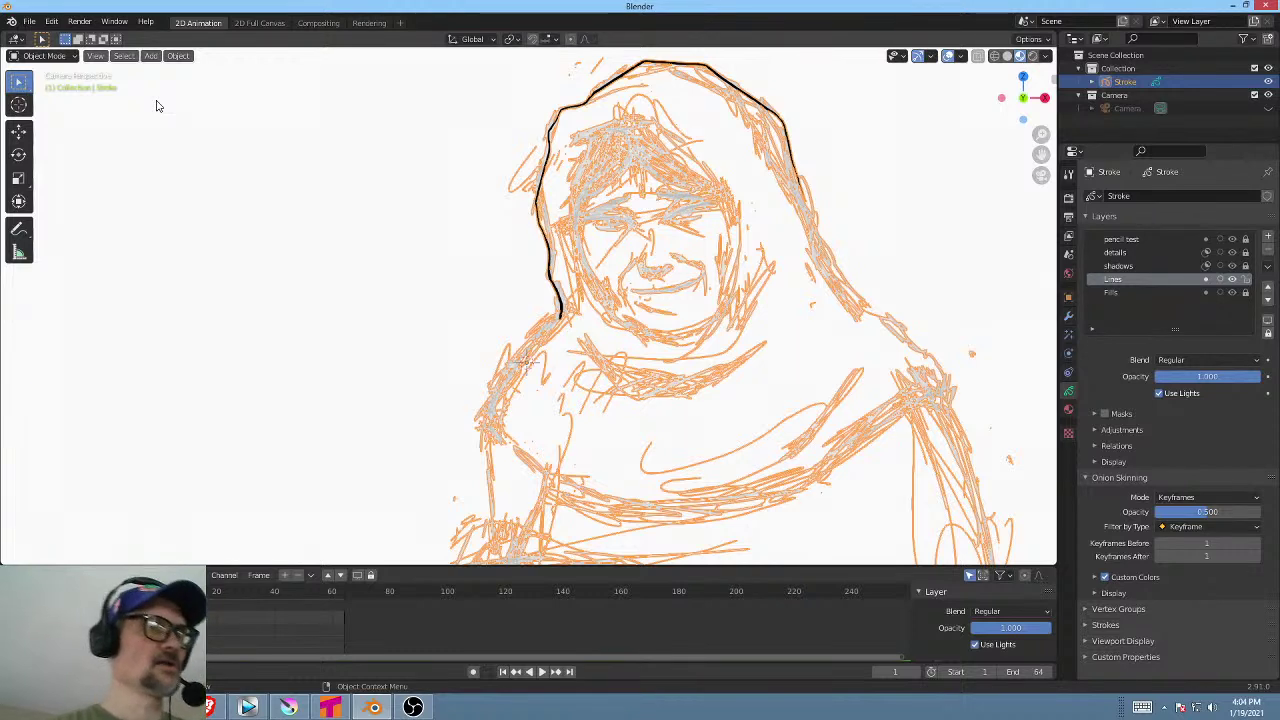
click(19, 86)
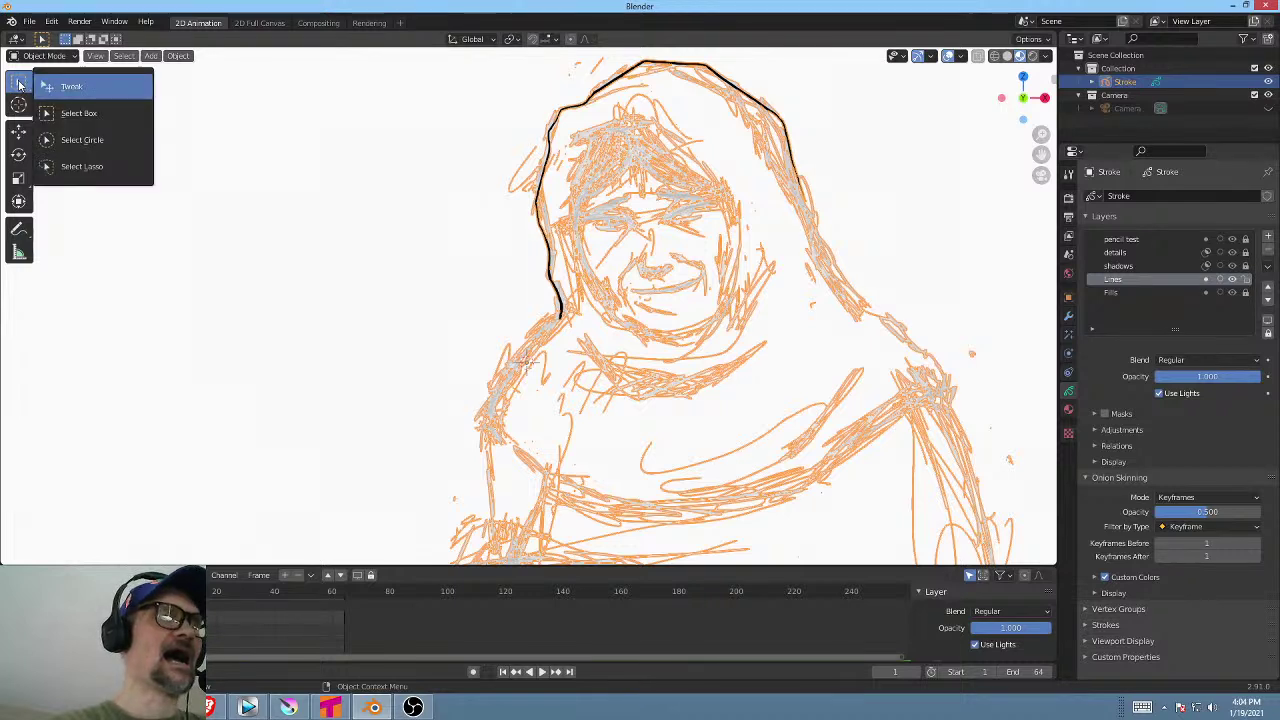
click(115, 168)
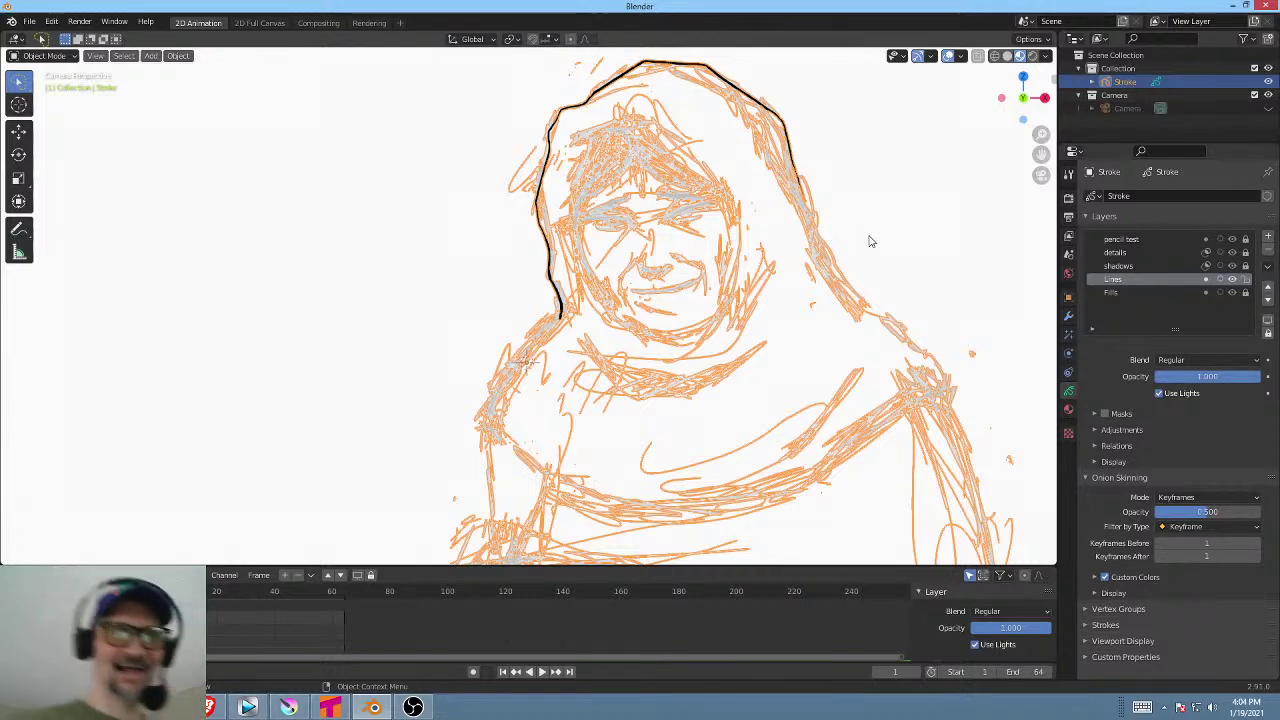
drag(836, 278, 900, 272)
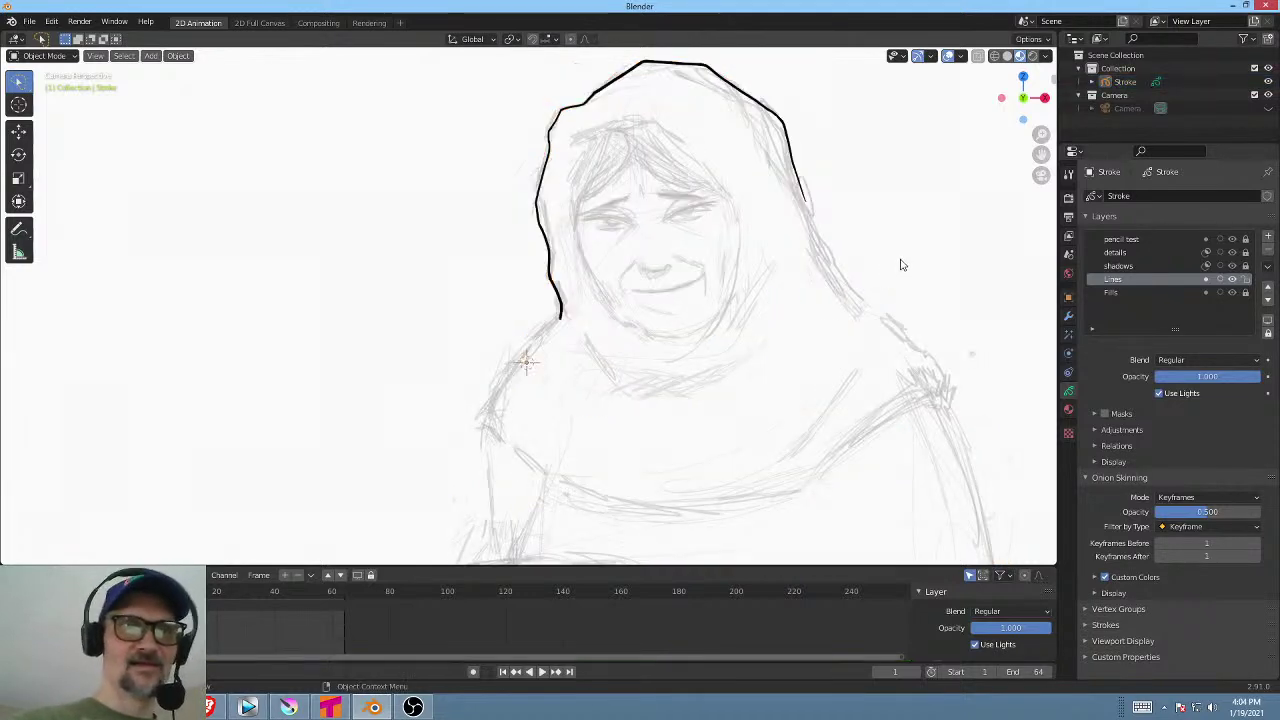
Enter Edit Mode on the Stroke object and change the selection tool to Select Circle.
key(ctrl+Tab)
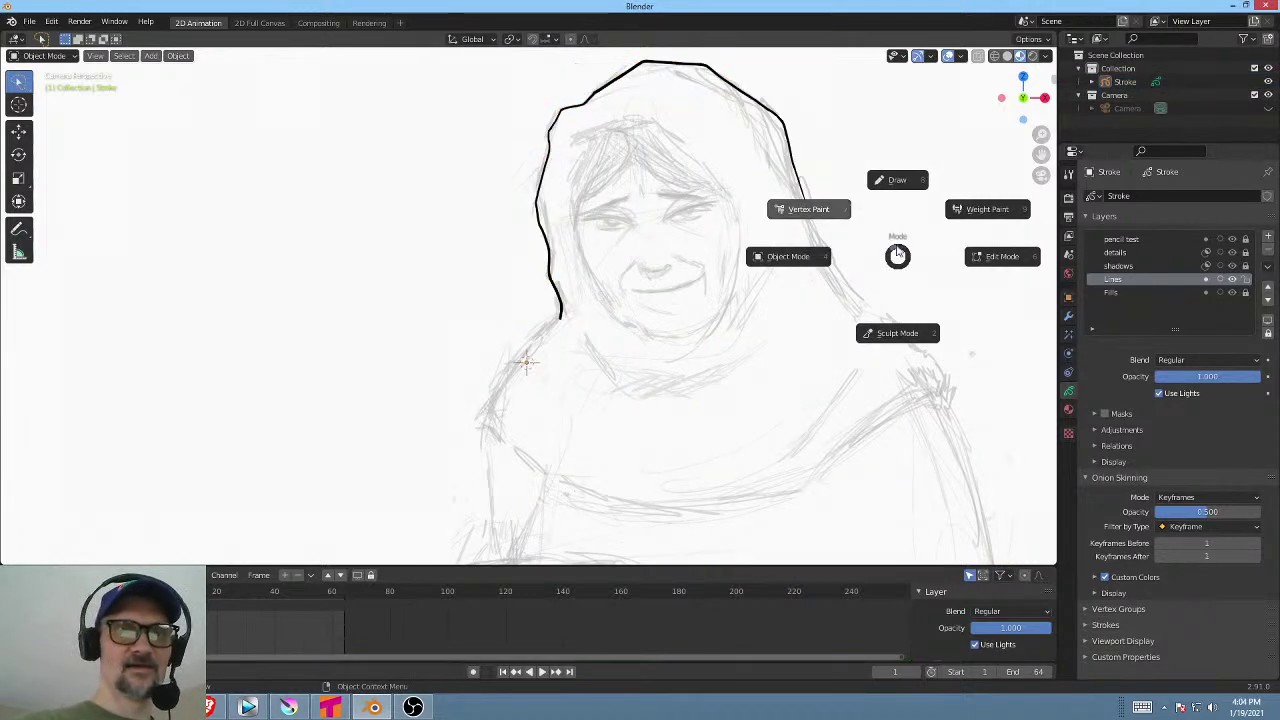
click(1008, 262)
drag(874, 257, 908, 288)
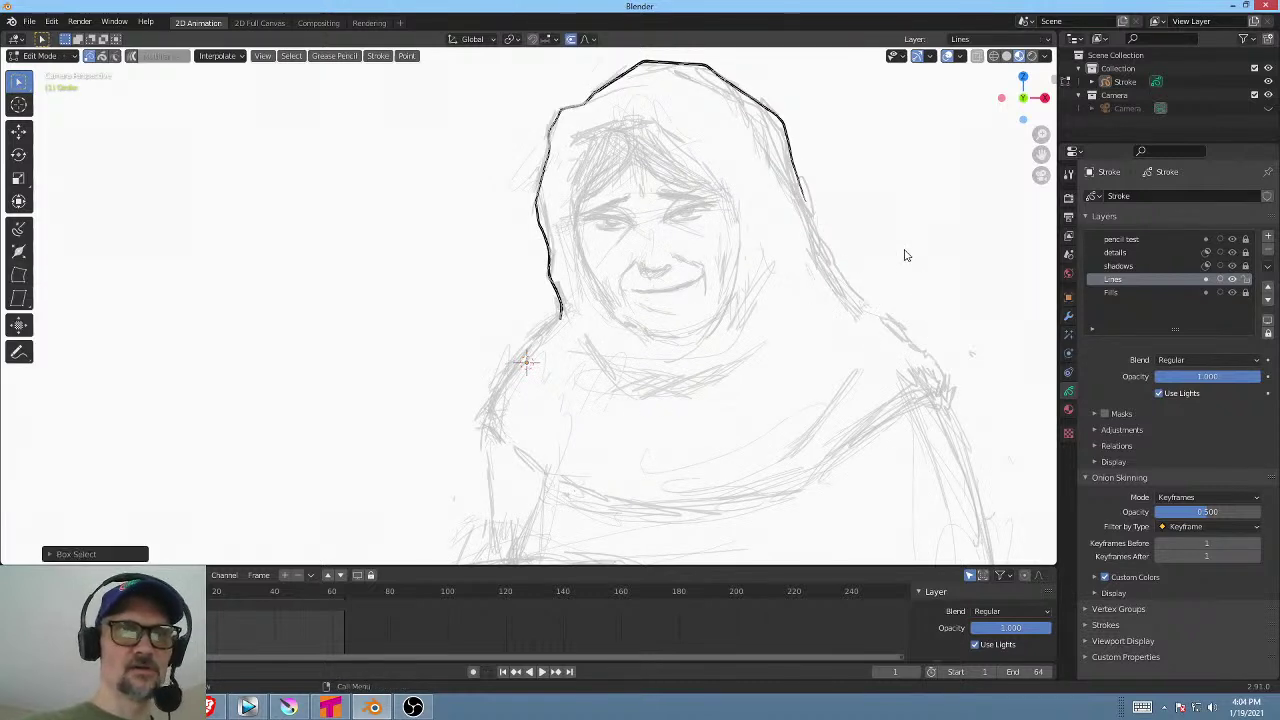
click(22, 87)
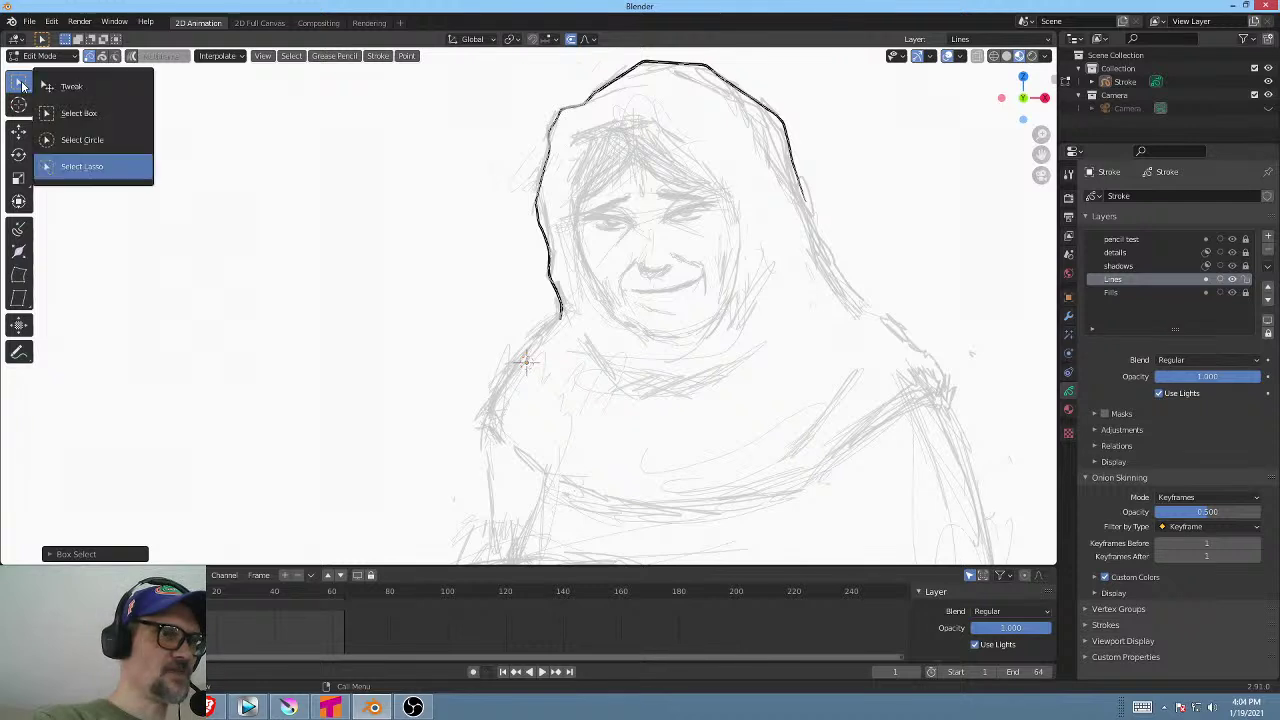
click(92, 142)
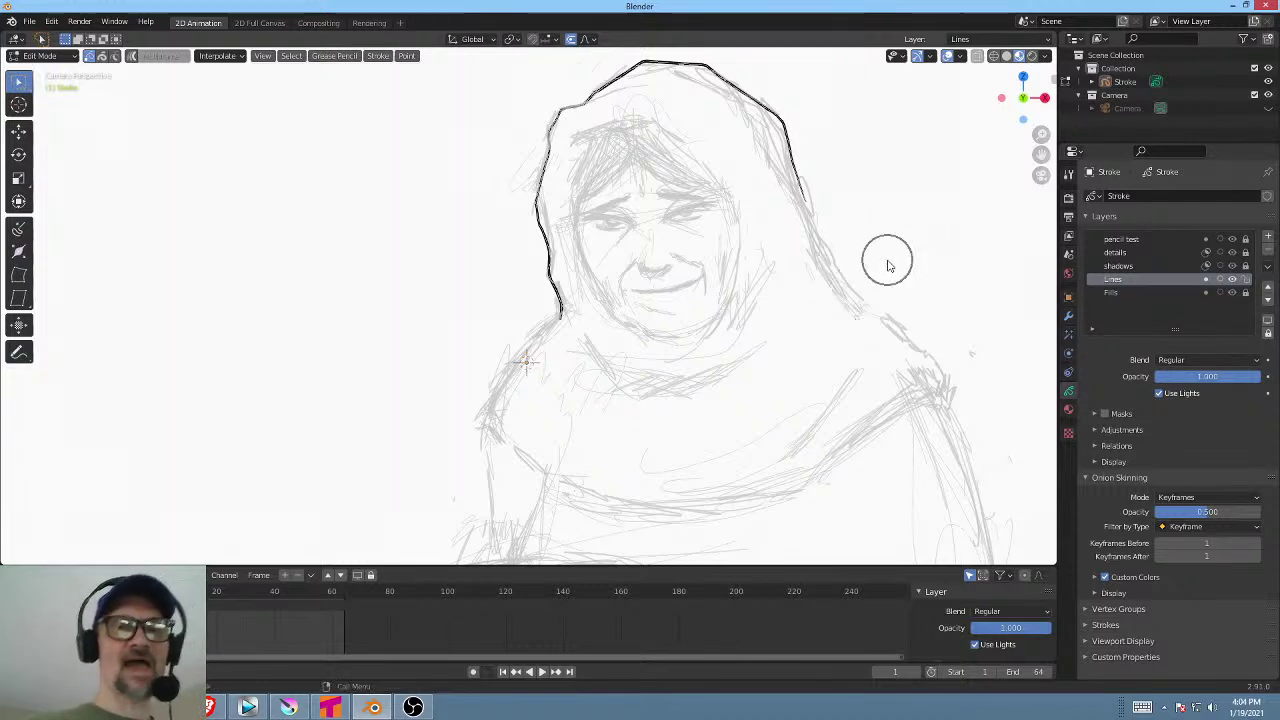
key(Escape)
key(ctrl+Tab)
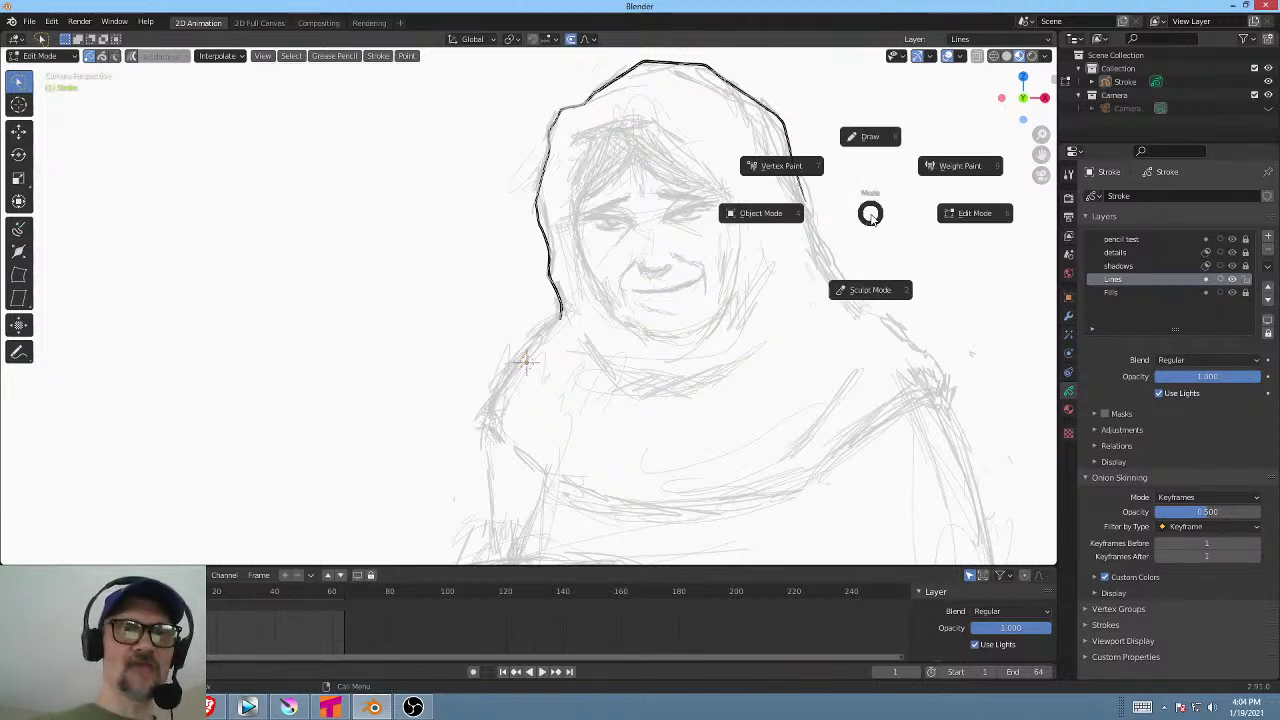
click(966, 214)
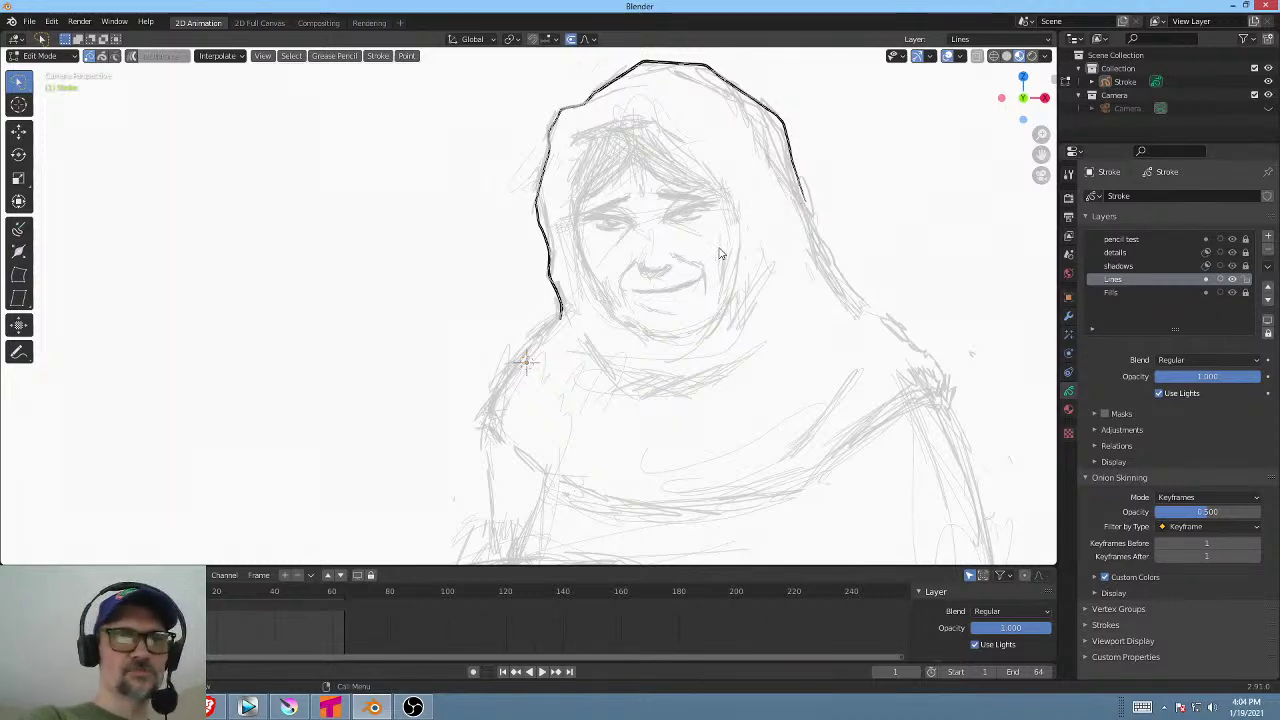
right_click(824, 248)
key(Escape)
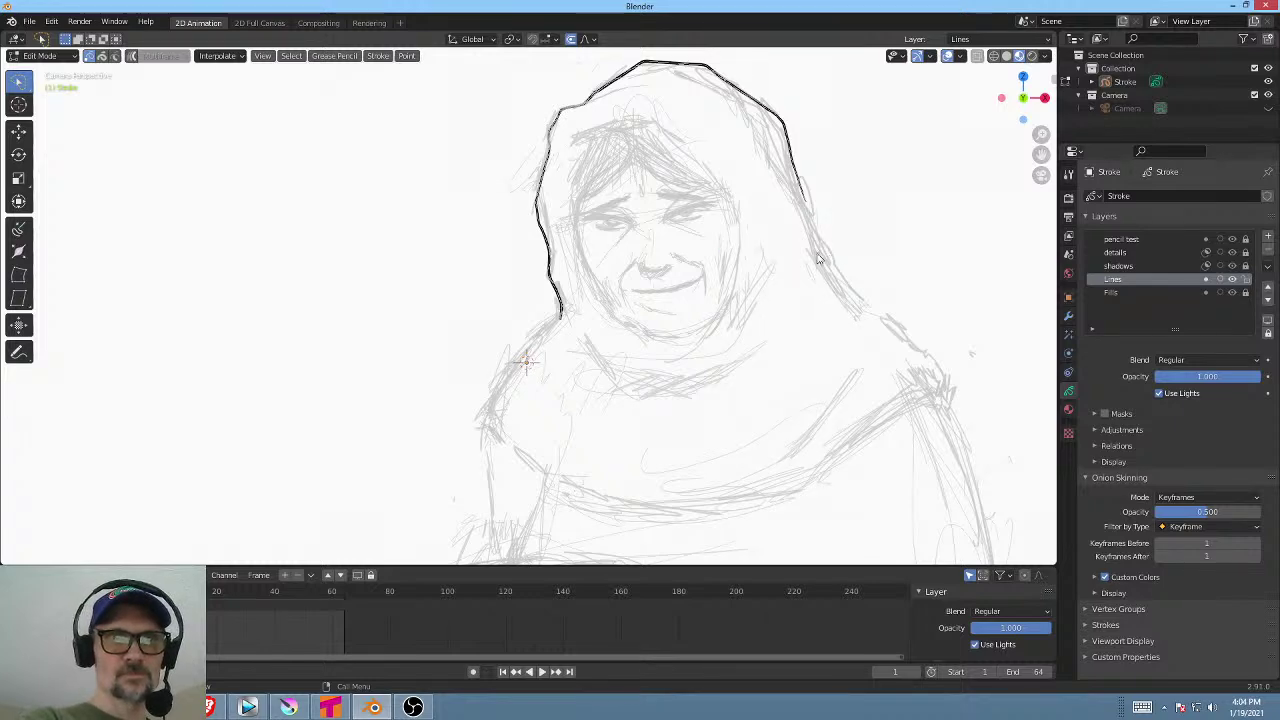
shift+middle_drag(778, 260, 718, 266)
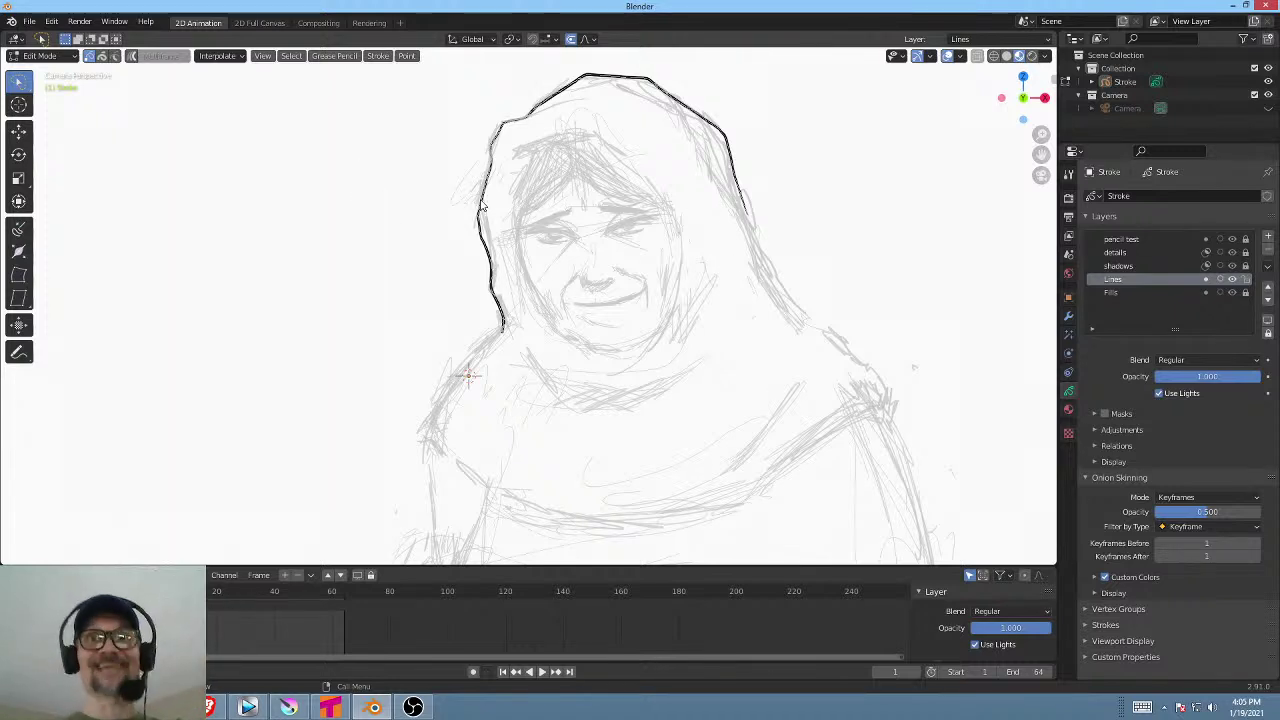
Change the Edit Mode selection tool to Select Lasso.
click(14, 85)
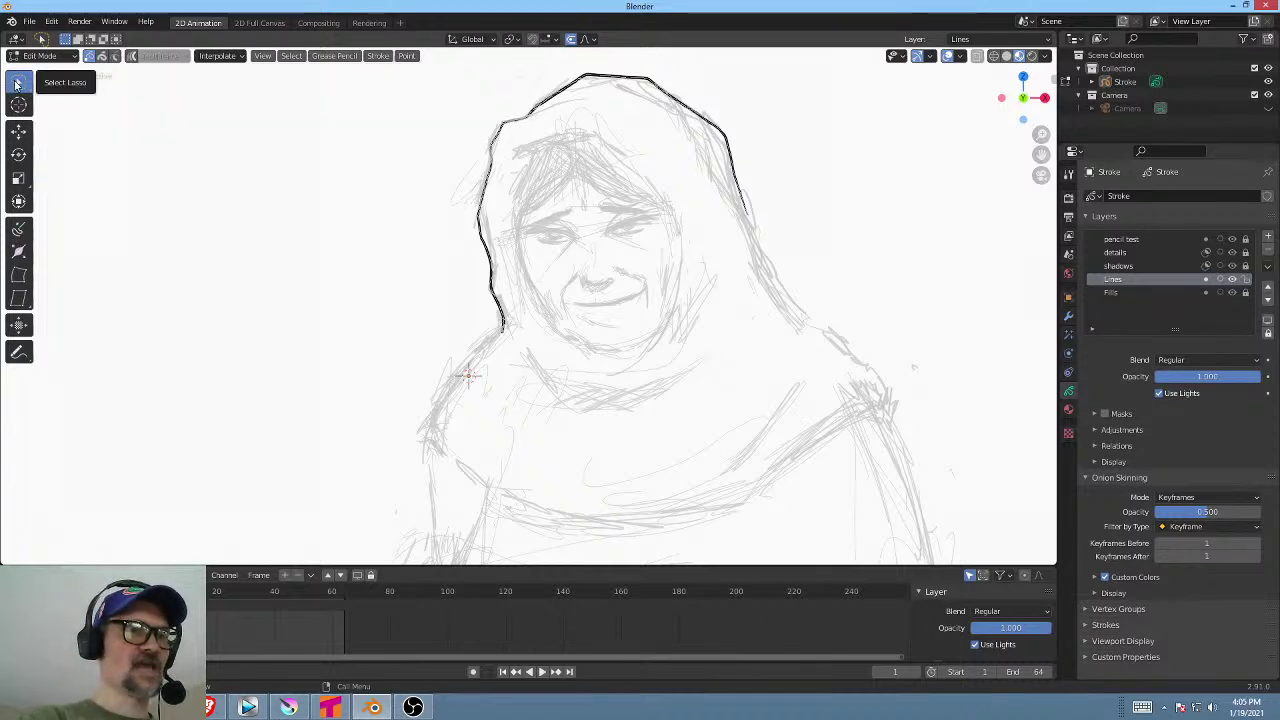
click(16, 84)
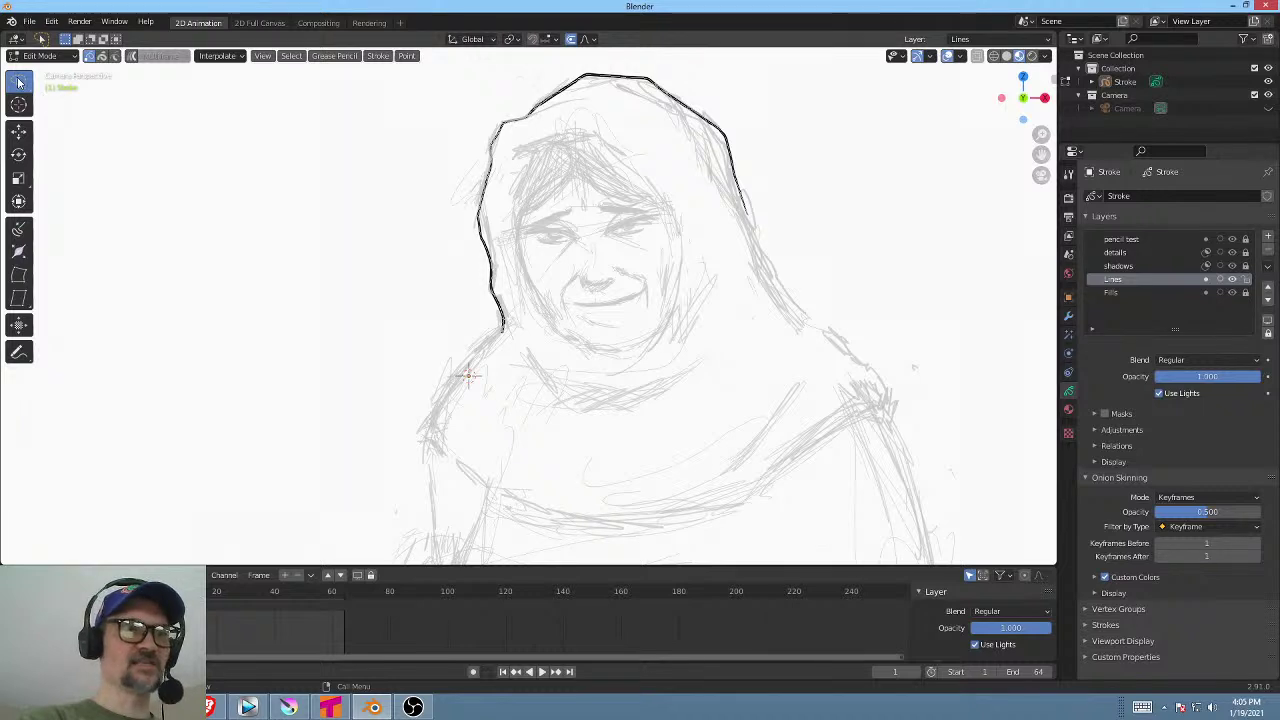
click(18, 84)
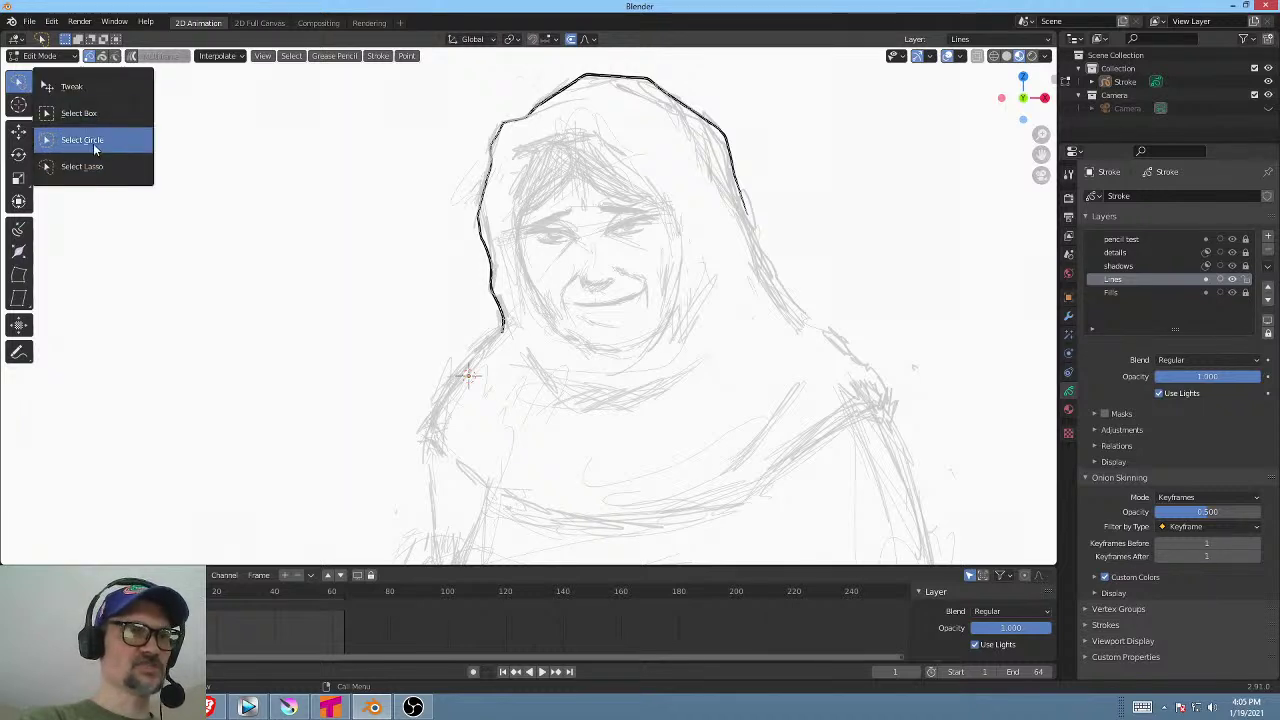
click(86, 166)
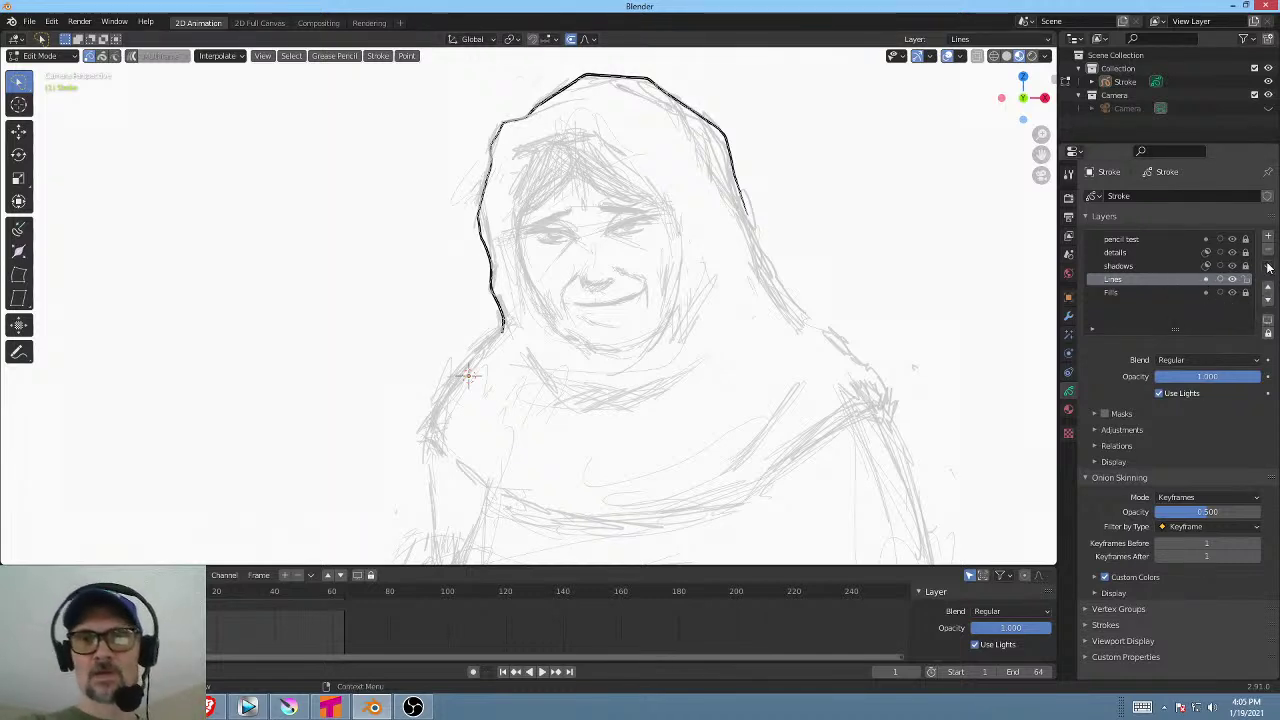
Turn off Autolock Inactive Layers for the Stroke object, keep the Lines layer active and deselect all stroke points.
click(1268, 268)
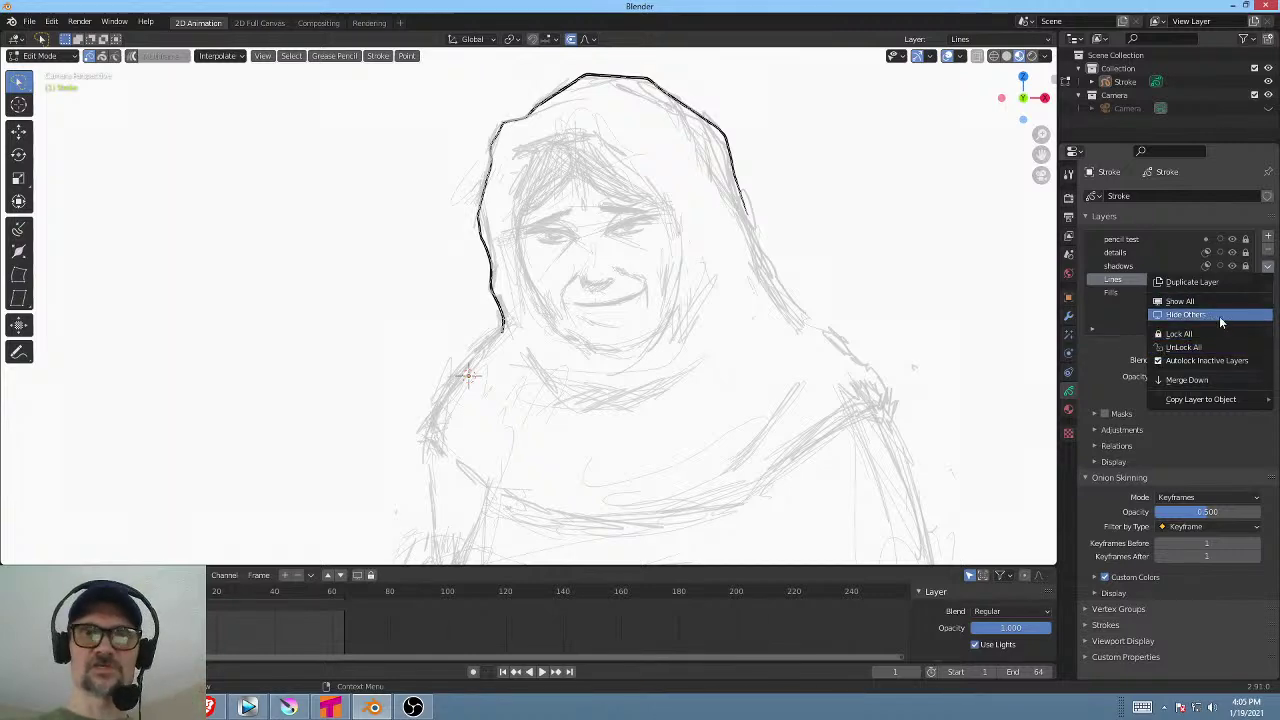
click(1161, 361)
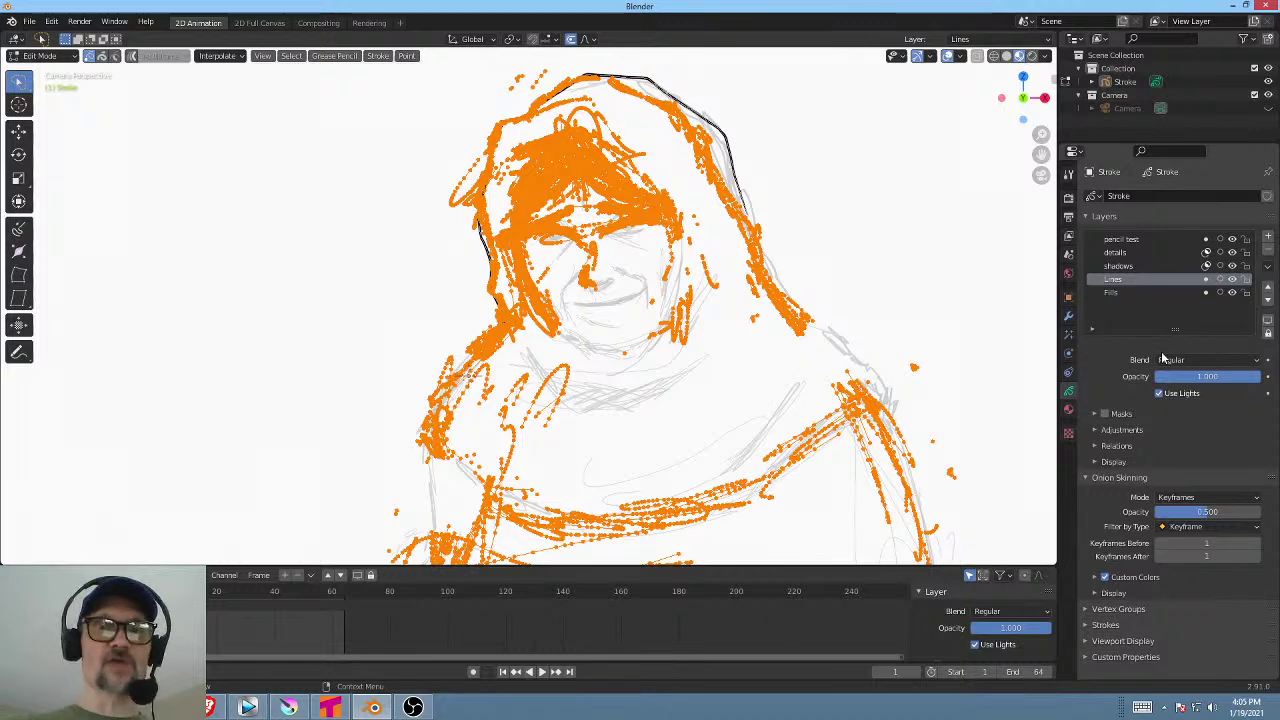
click(1143, 277)
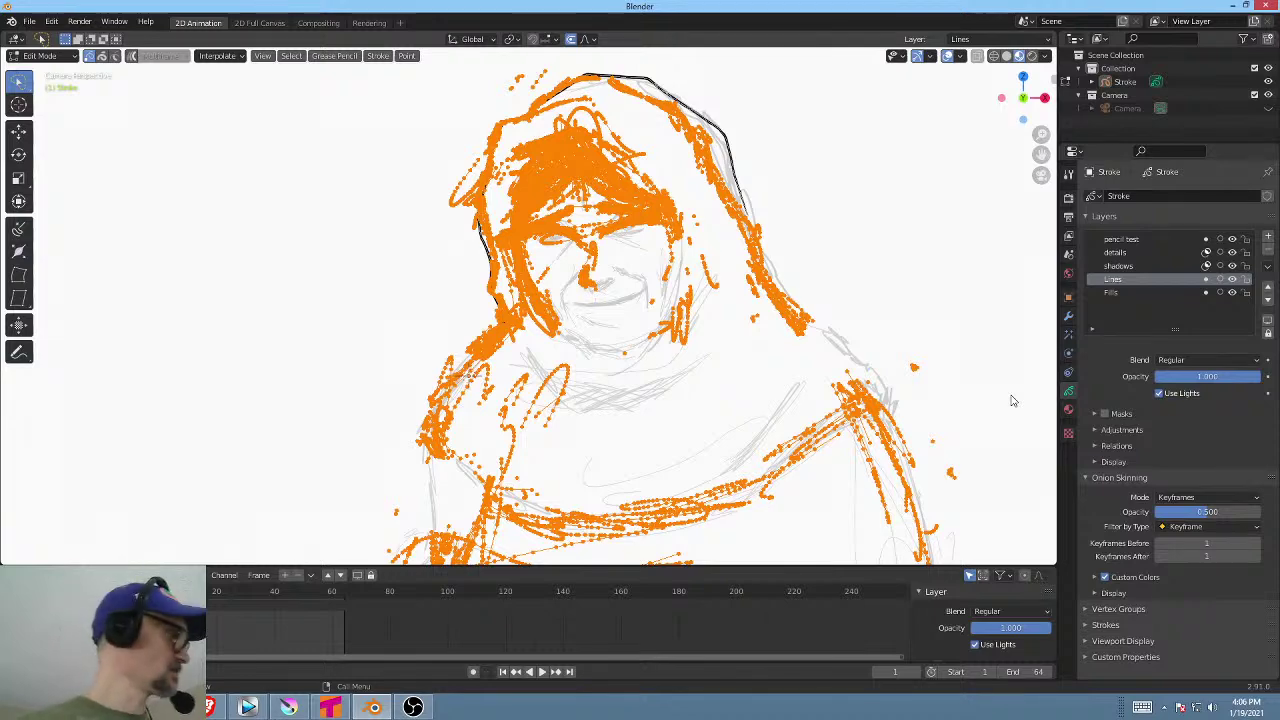
key(alt+a)
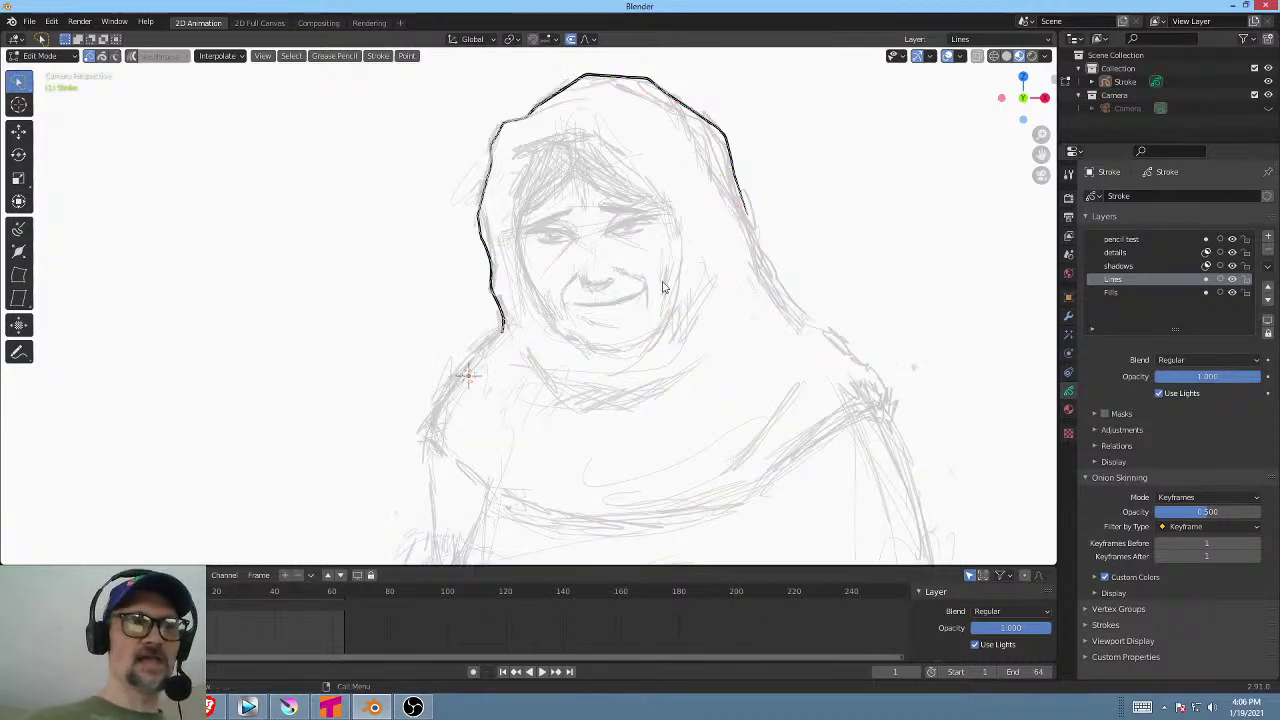
Lasso-select the stroke points along the hood's edge above the shoulder, and select and deselect all points twice.
drag(20, 86, 55, 95)
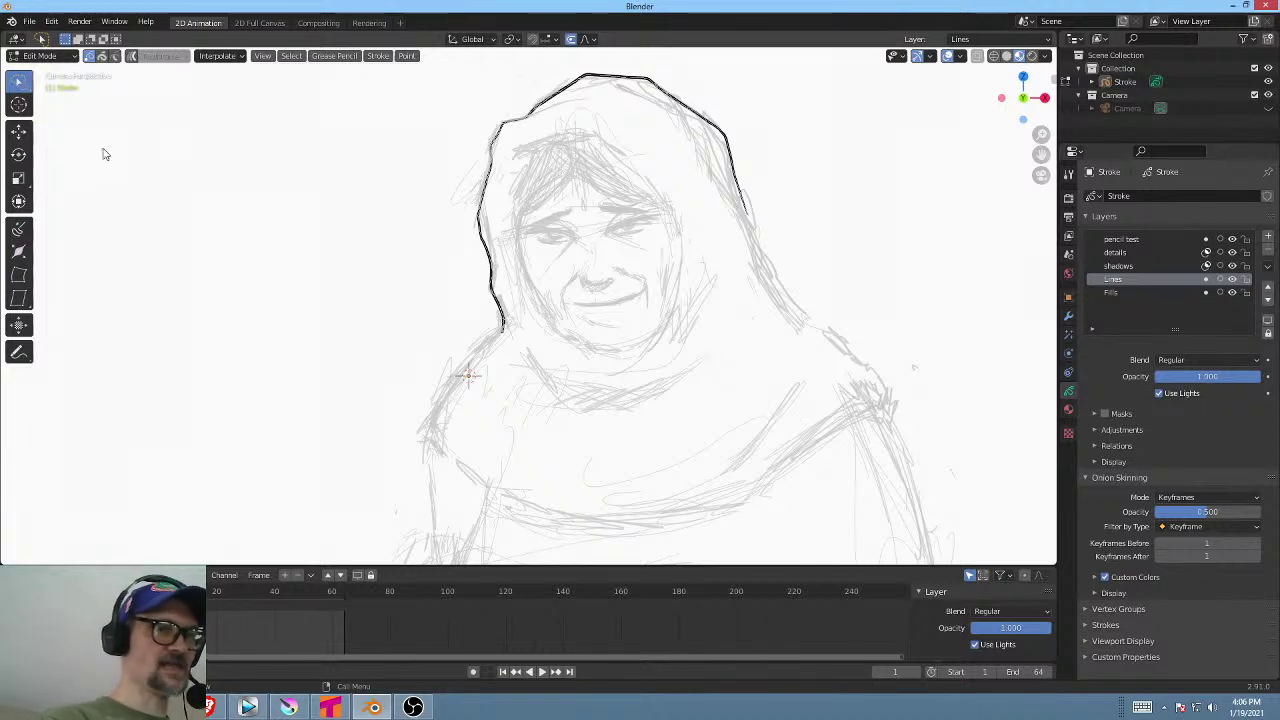
mouse_move(811, 177)
mouse_down()
mouse_move(762, 240)
mouse_move(770, 316)
mouse_move(822, 195)
mouse_up()
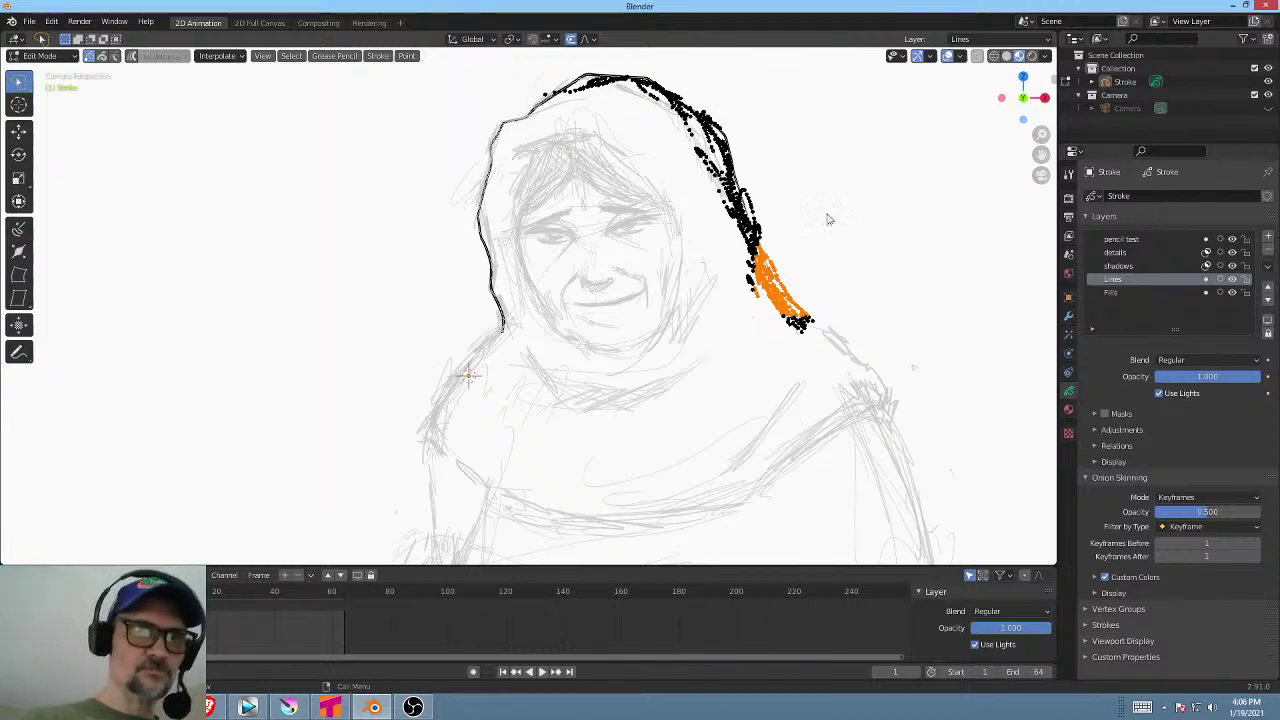
key(a)
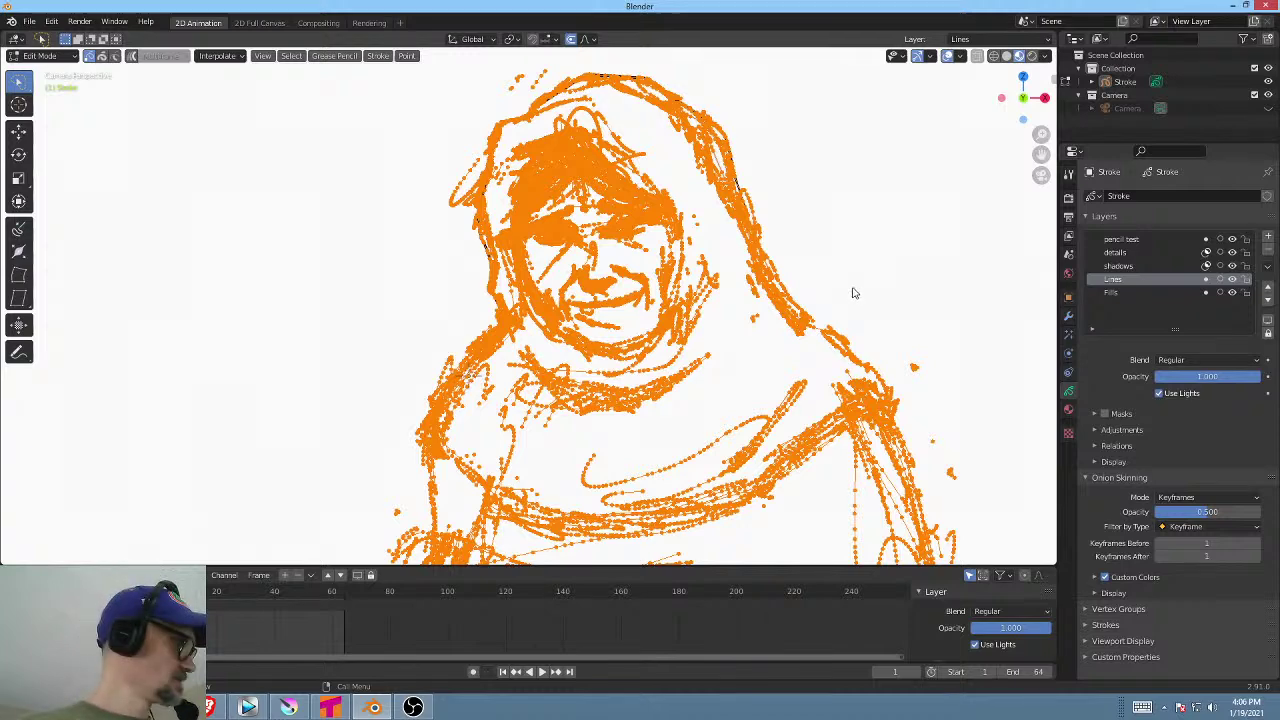
key(alt+a)
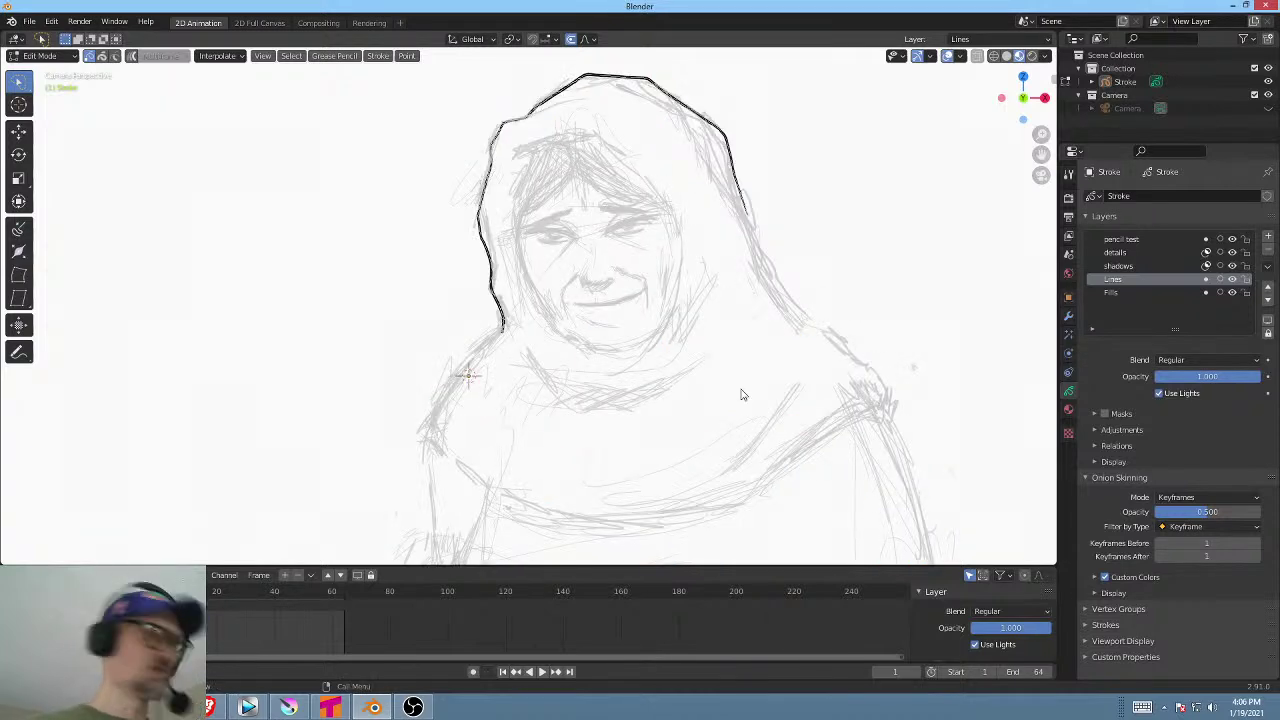
key(a)
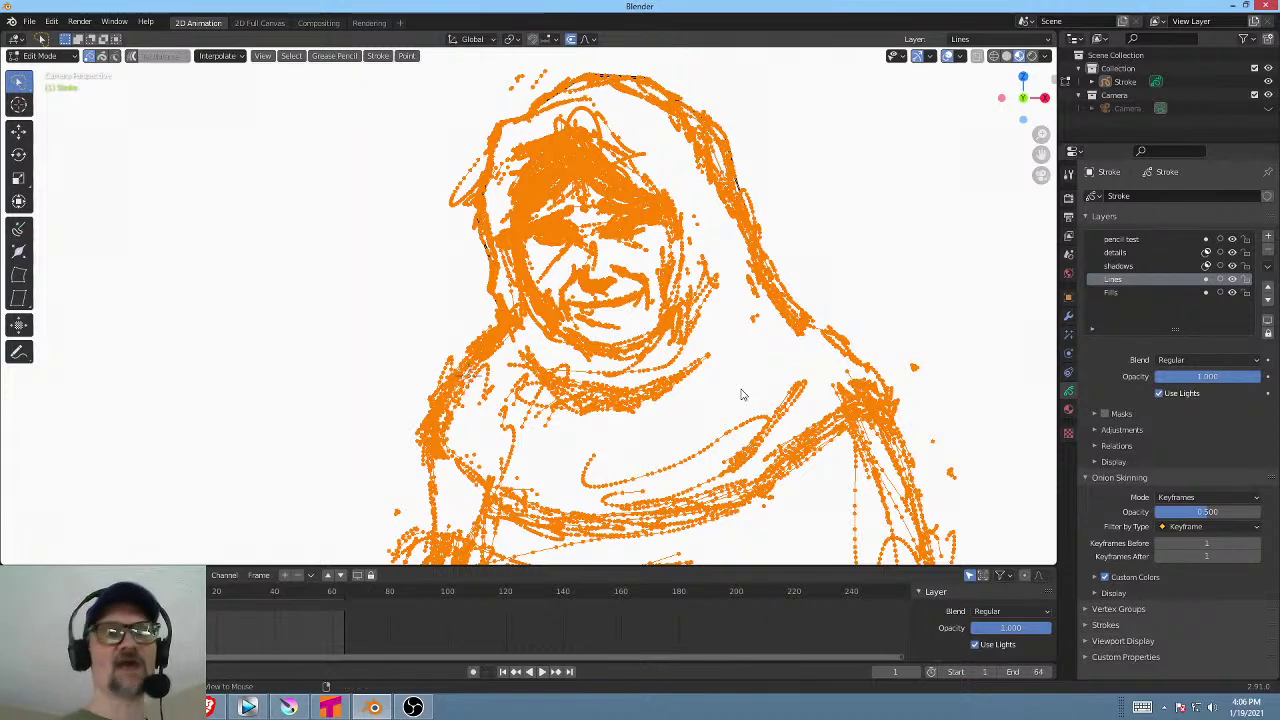
key(alt+a)
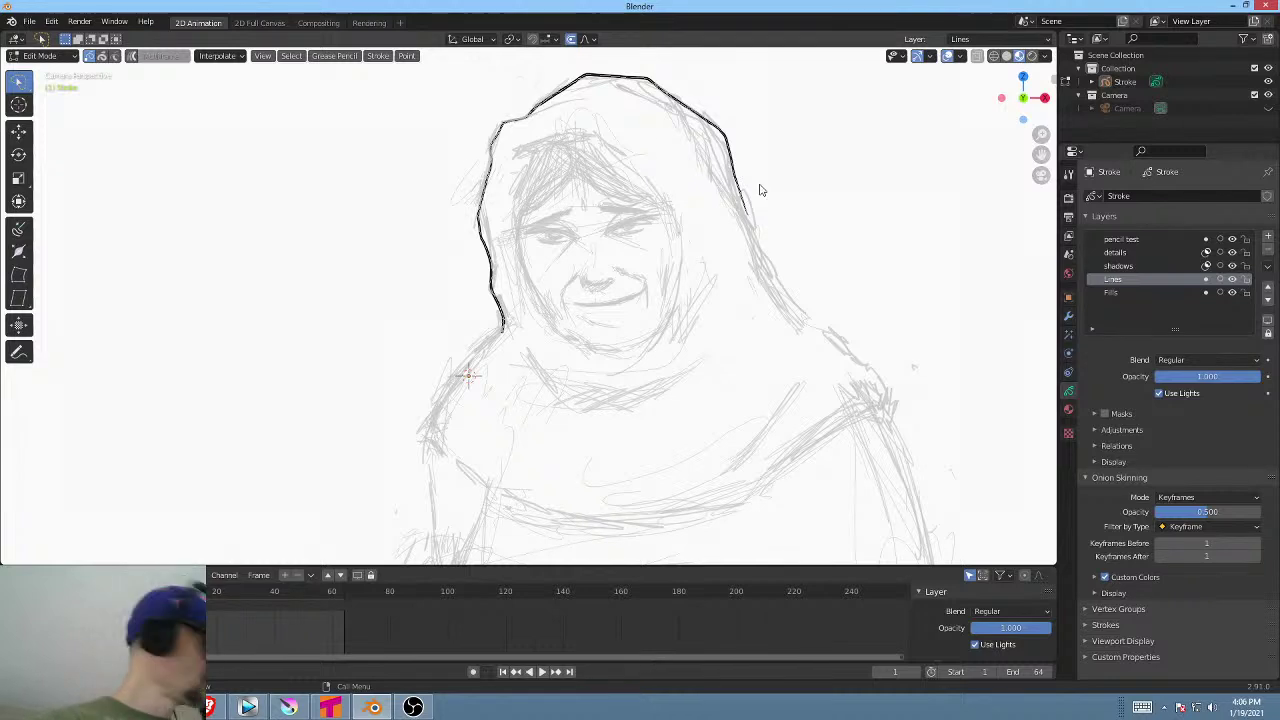
key(b)
key(Escape)
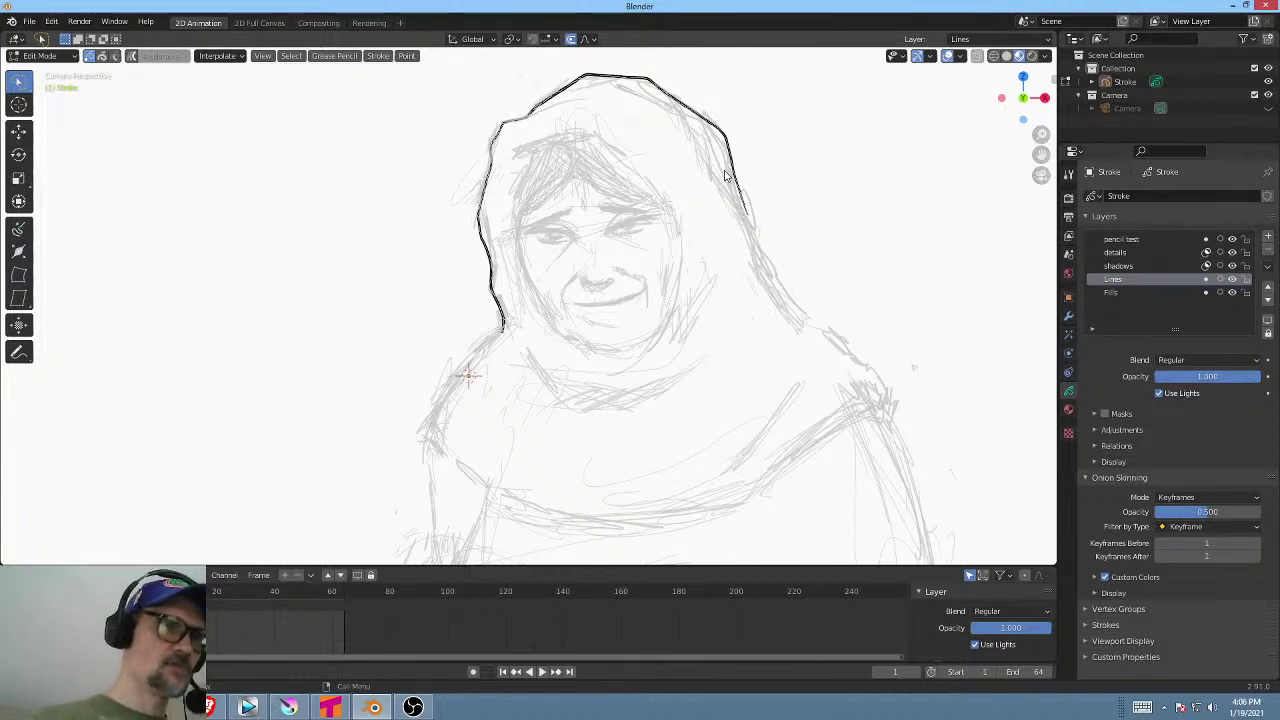
Return to Draw mode and ink the hood's outline from the end of the existing line down to the shoulder.
key(ctrl+Tab)
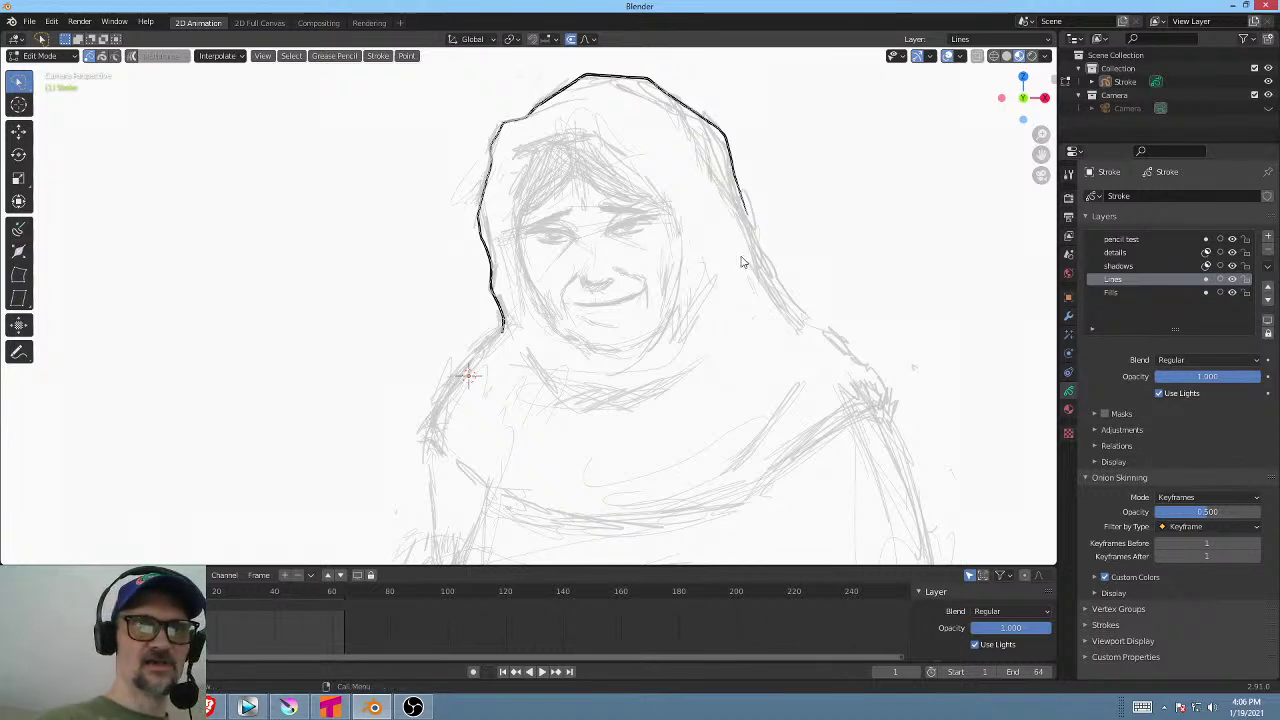
key(ctrl+Tab)
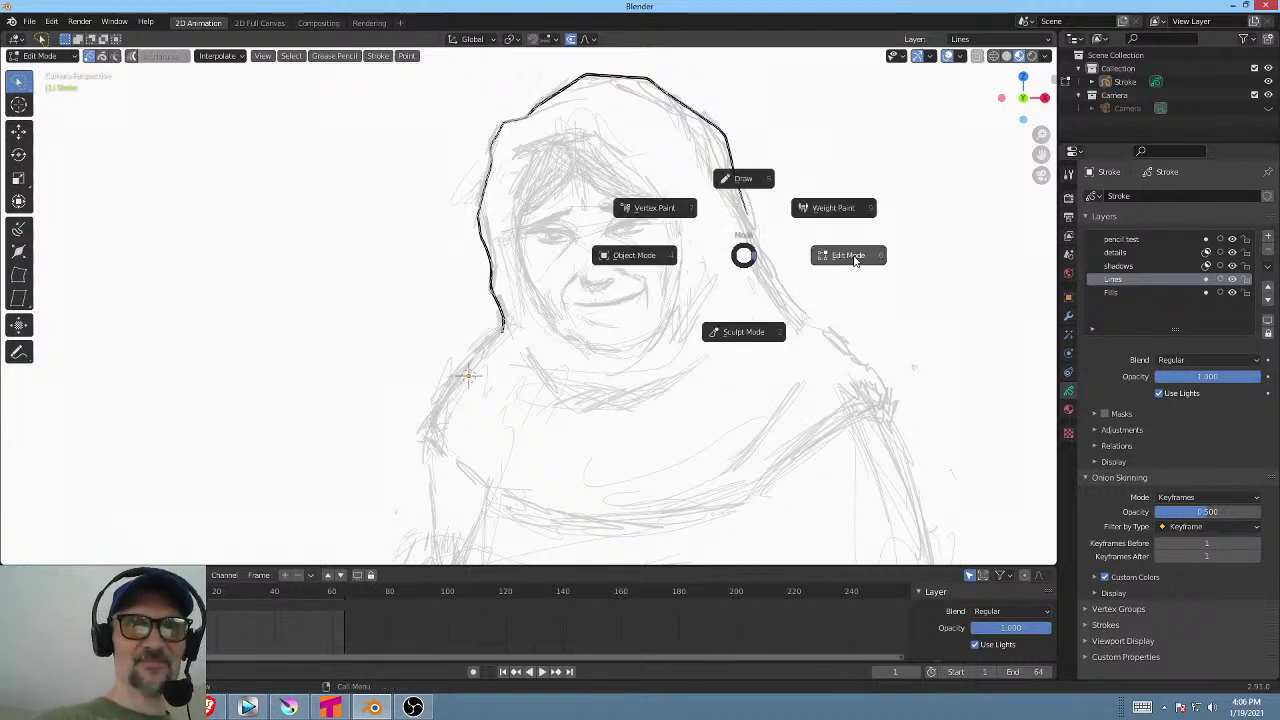
click(749, 181)
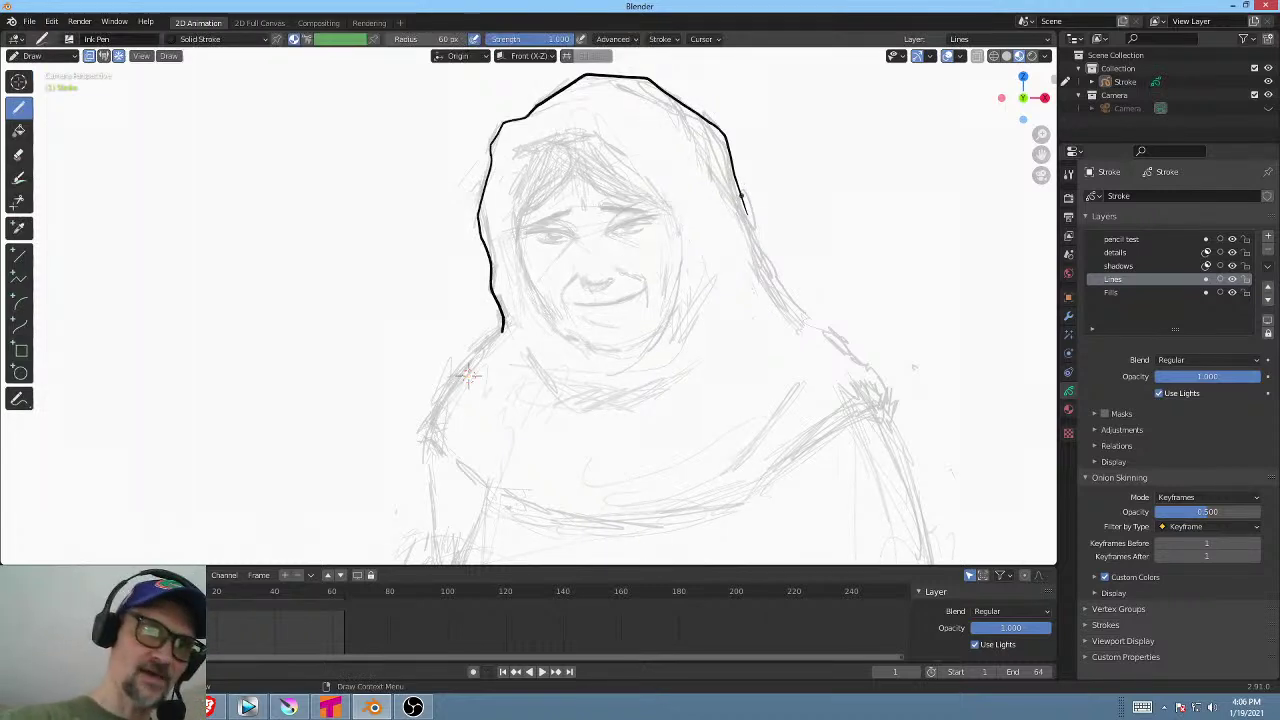
drag(745, 203, 884, 407)
Ink the shawl's outline in one stroke from the neck over the near shoulder and along the lower hem to the opposite shoulder.
mouse_move(467, 375)
shift+middle_down()
mouse_move(511, 197)
mouse_move(500, 218)
shift+middle_up()
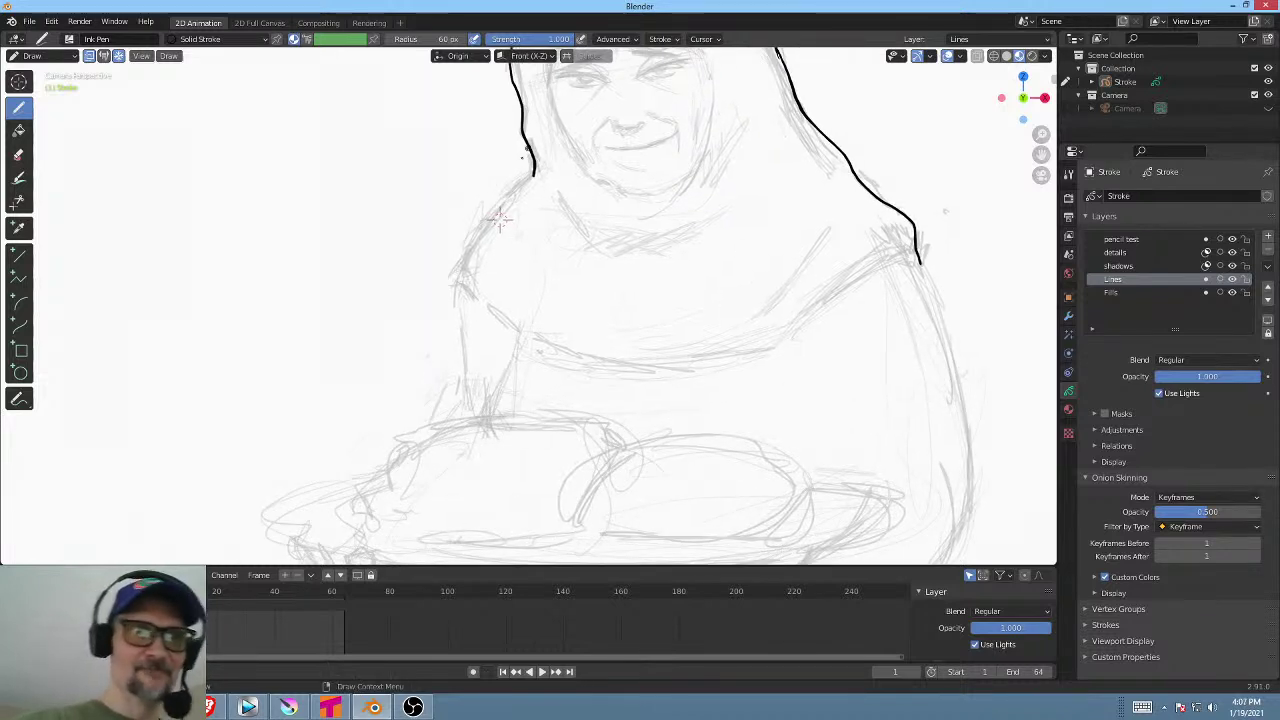
mouse_move(515, 193)
mouse_down()
mouse_move(470, 282)
mouse_move(560, 349)
mouse_move(677, 375)
mouse_move(806, 337)
mouse_move(897, 258)
mouse_move(916, 262)
mouse_up()
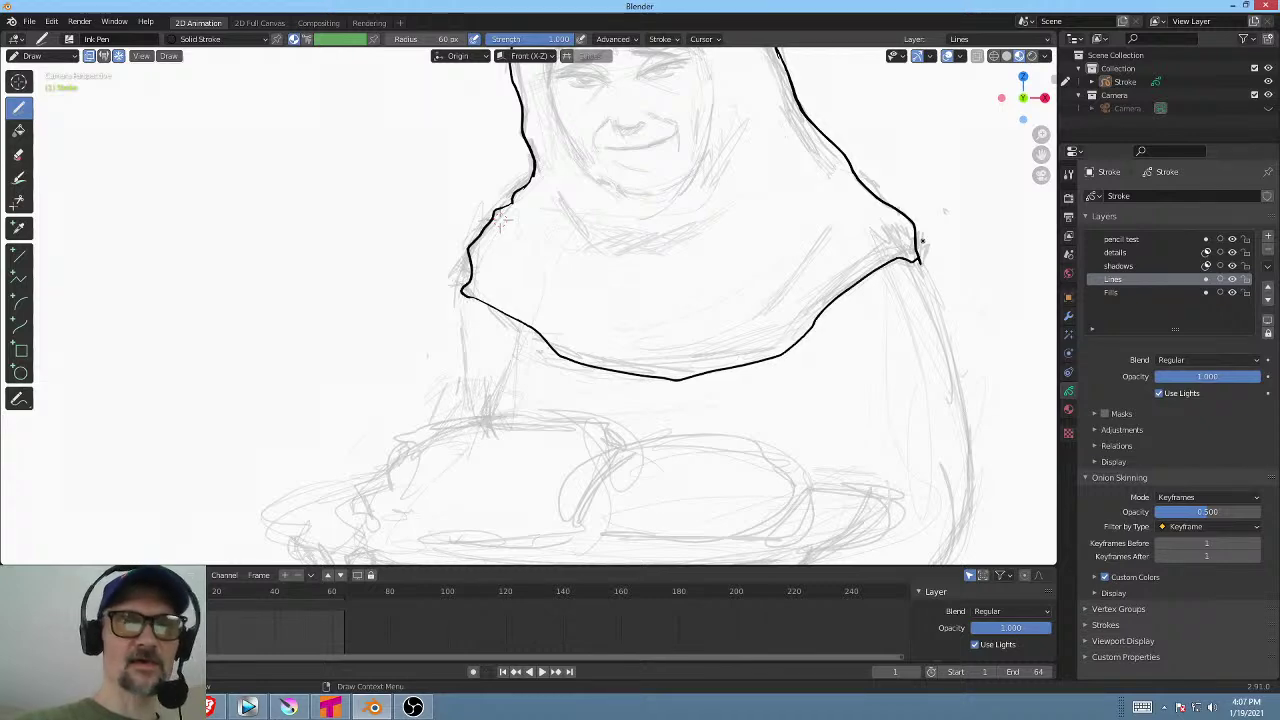
mouse_move(882, 370)
shift+middle_down()
mouse_move(900, 303)
mouse_move(869, 254)
mouse_move(831, 363)
shift+middle_up()
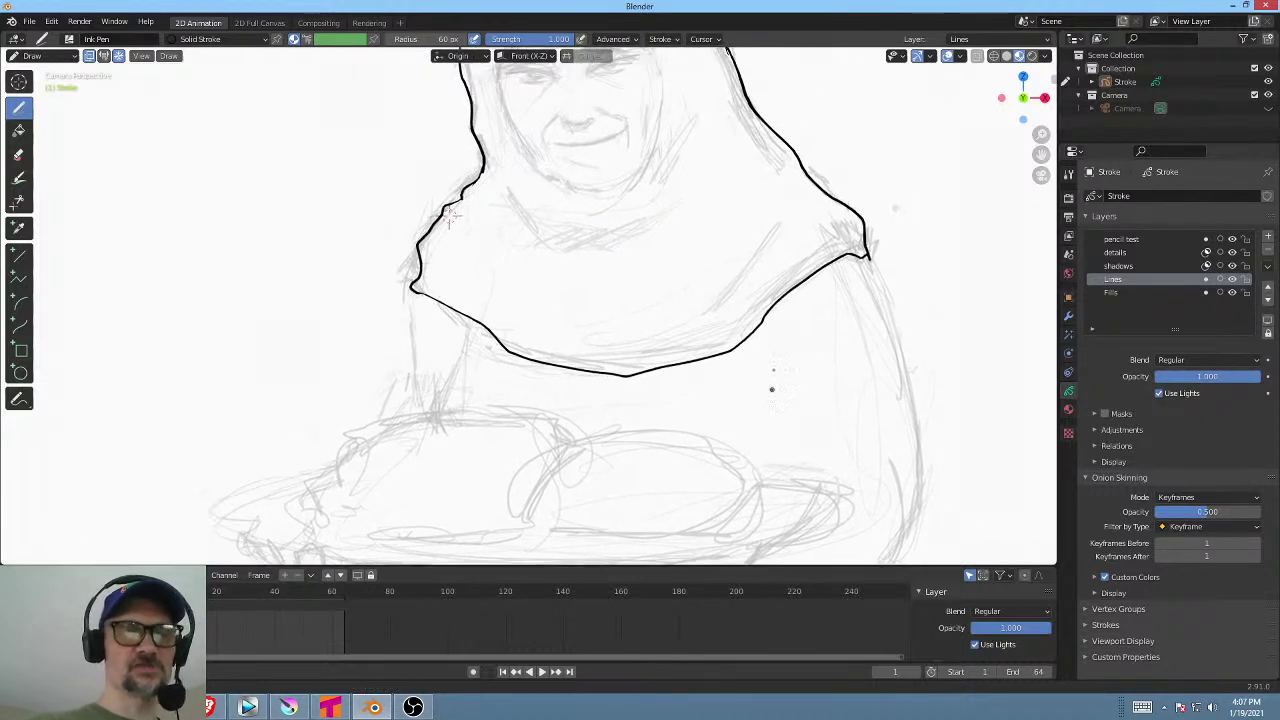
mouse_move(830, 290)
shift+middle_down()
mouse_move(823, 249)
mouse_move(892, 255)
shift+middle_up()
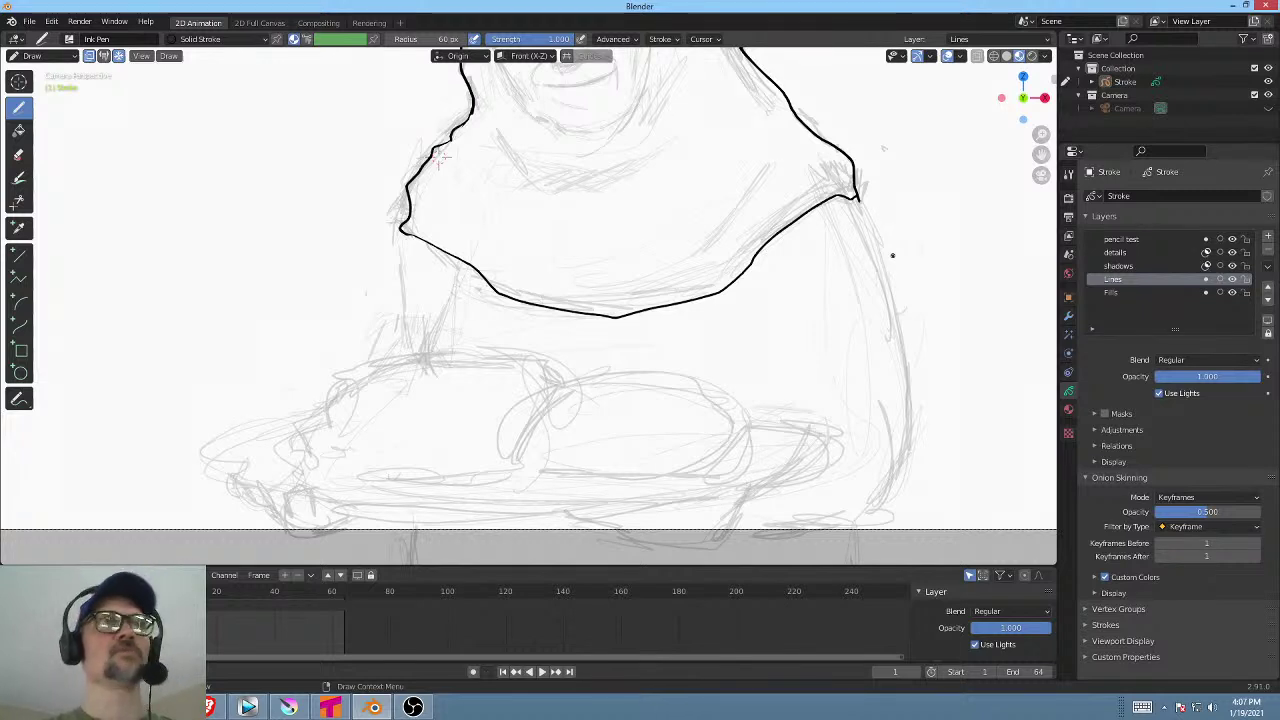
mouse_move(894, 257)
shift+middle_down()
mouse_move(809, 366)
mouse_move(810, 435)
shift+middle_up()
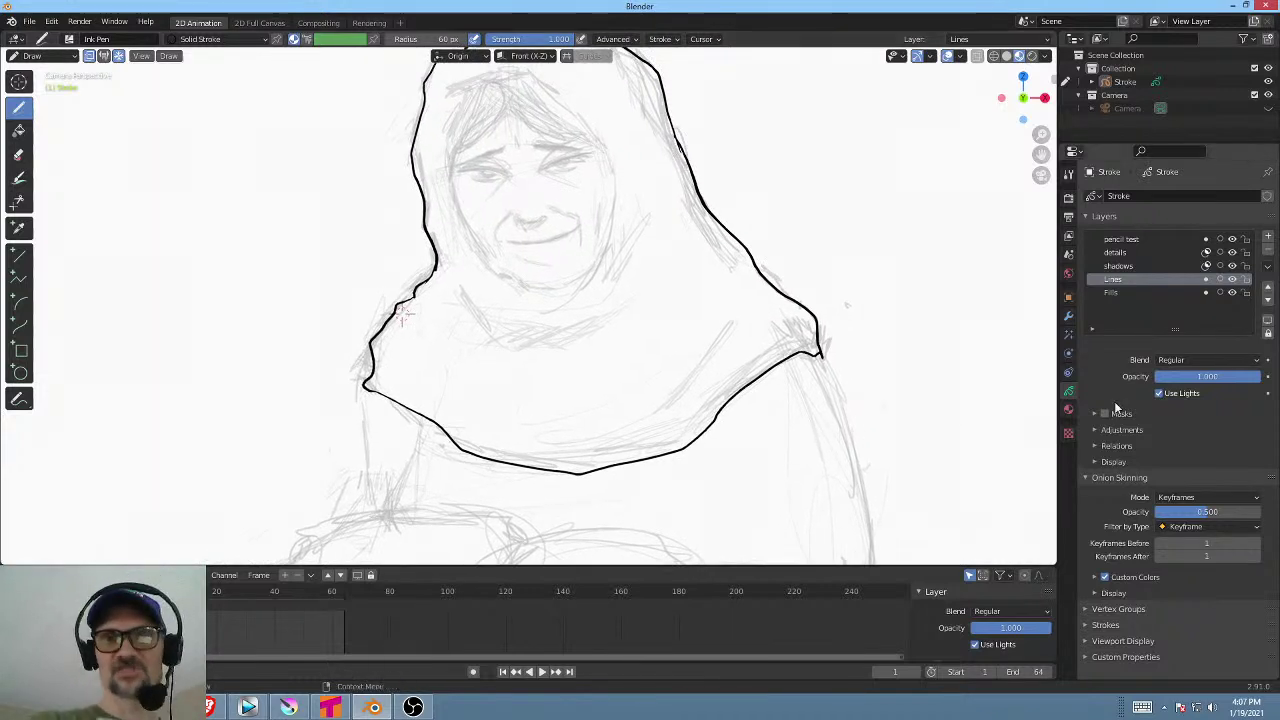
Turn on Autolock Inactive Layers with Lines active, draw a small test loop on the hood's shoulder line and undo it.
click(1268, 272)
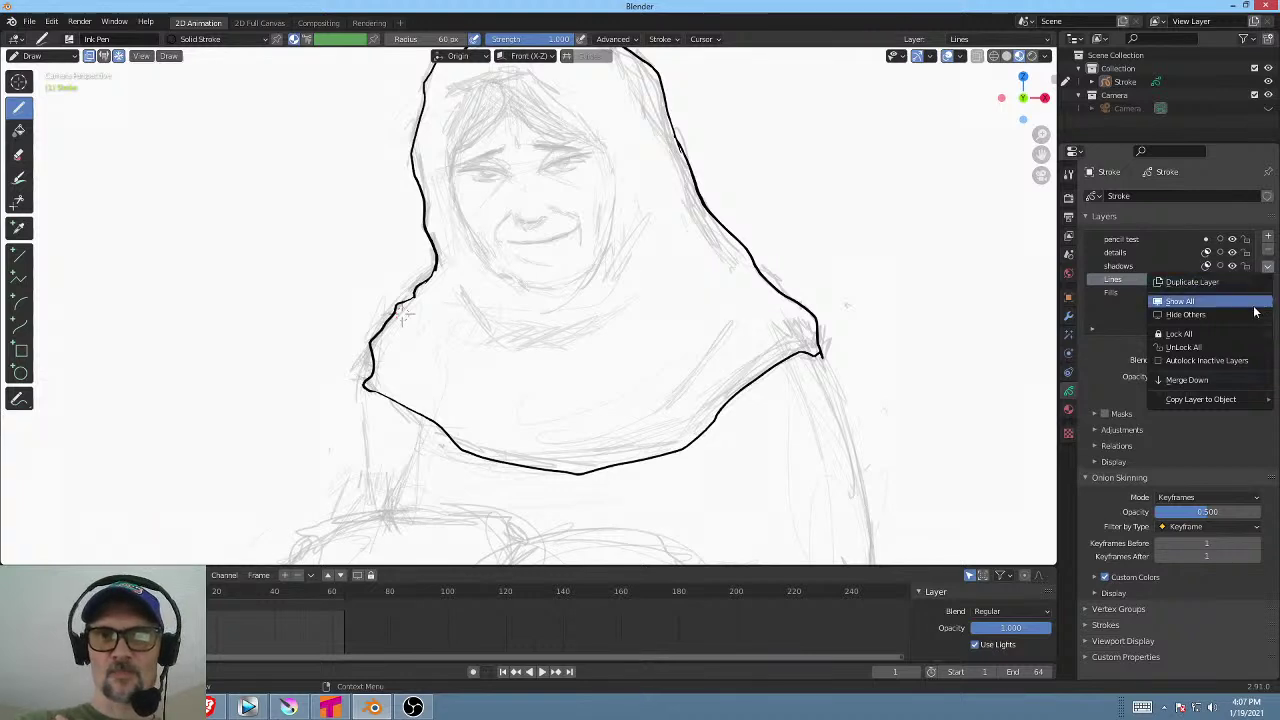
click(1236, 361)
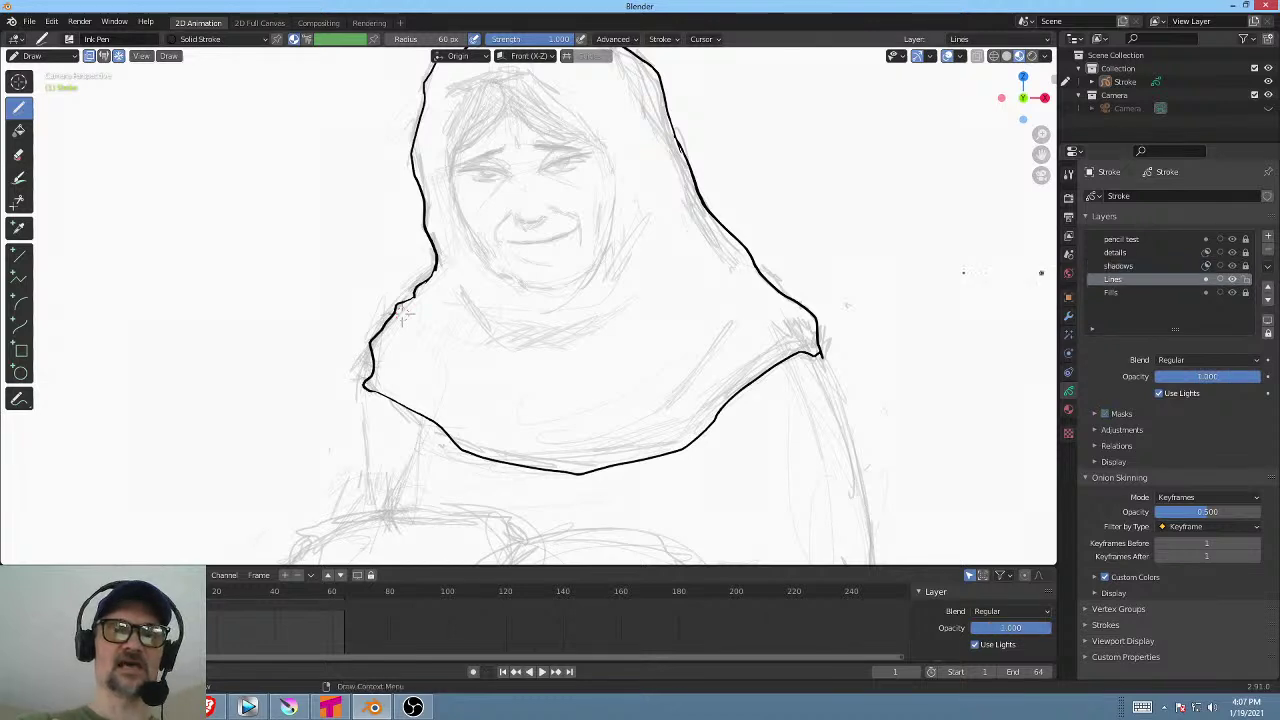
mouse_move(752, 247)
mouse_down()
mouse_move(748, 283)
mouse_move(777, 274)
mouse_up()
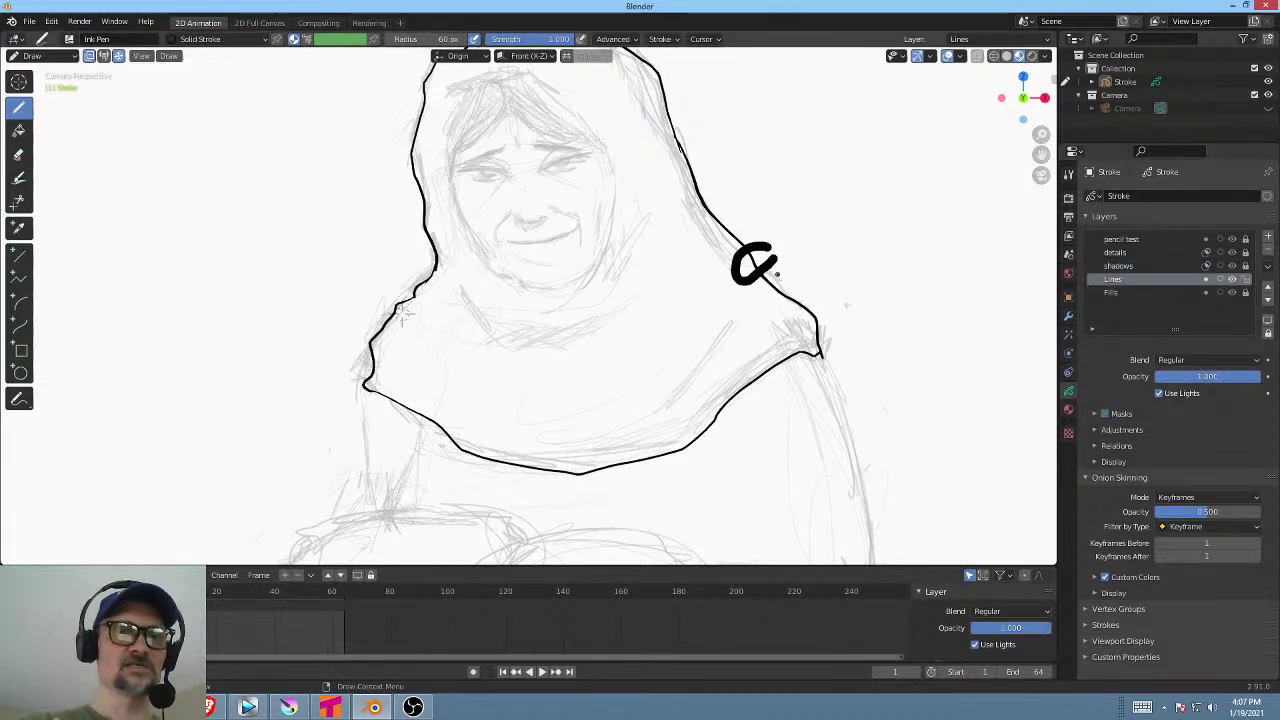
key(ctrl+z)
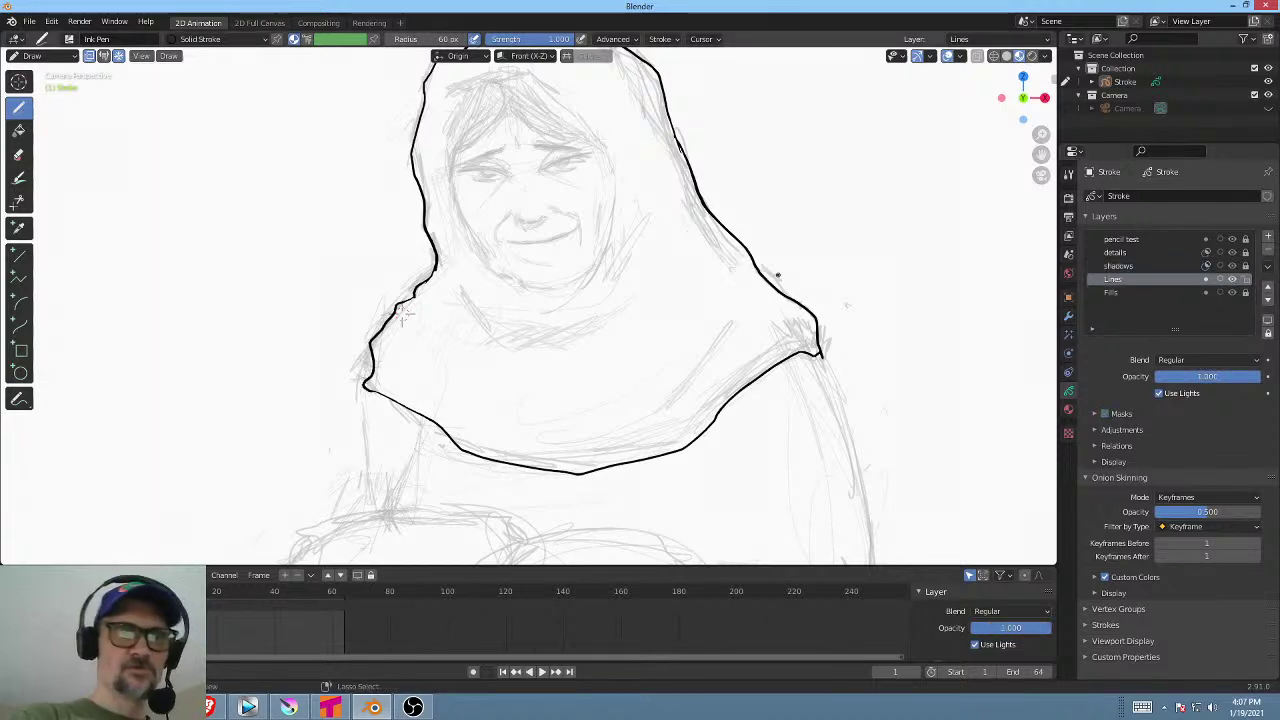
Switch to Edit Mode and select the Lines layer's stroke points along the hood's edge above the shoulder.
key(ctrl+Tab)
click(879, 276)
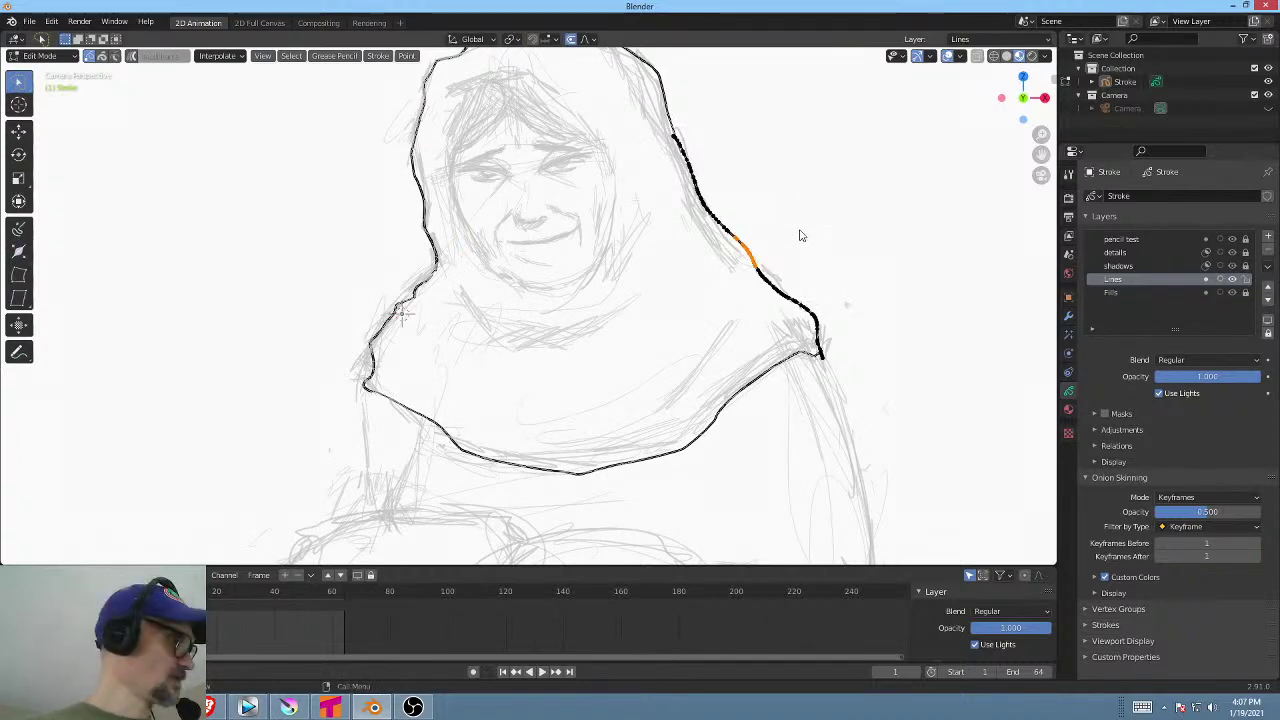
key(c)
key(Escape)
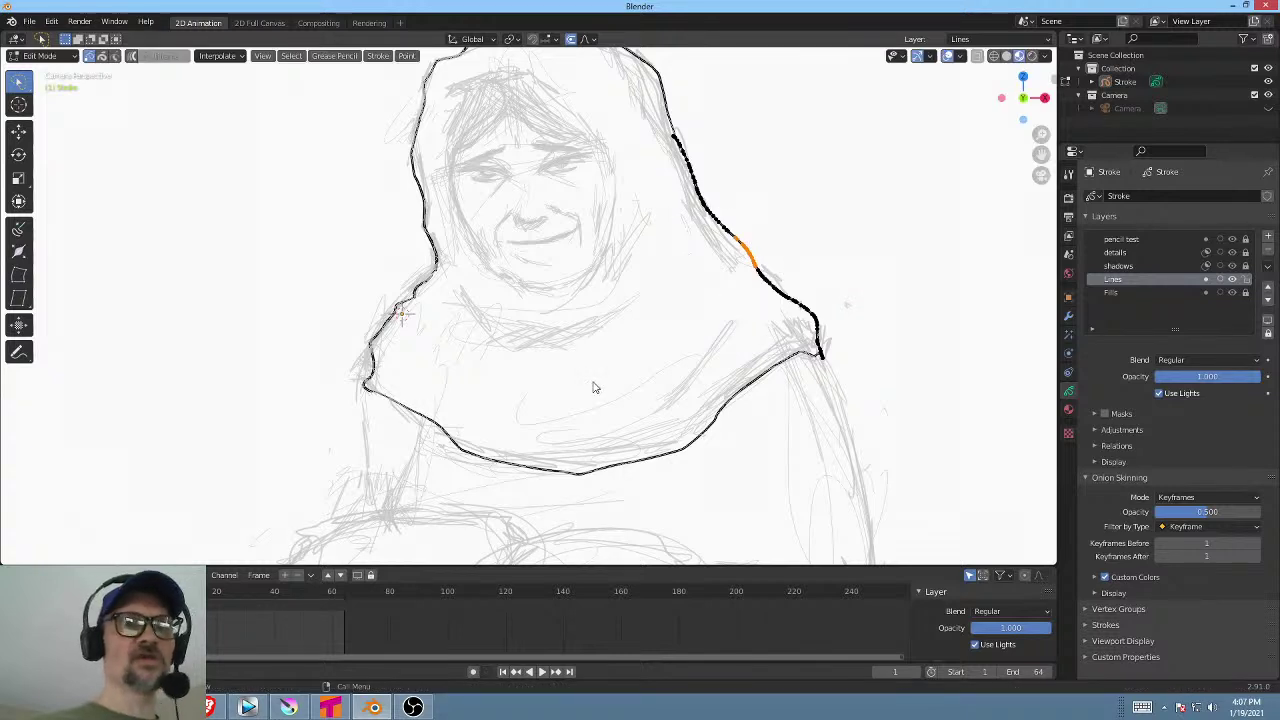
Add a new layer above Lines and turn off Autolock Inactive Layers.
click(1268, 236)
click(1268, 266)
click(1207, 360)
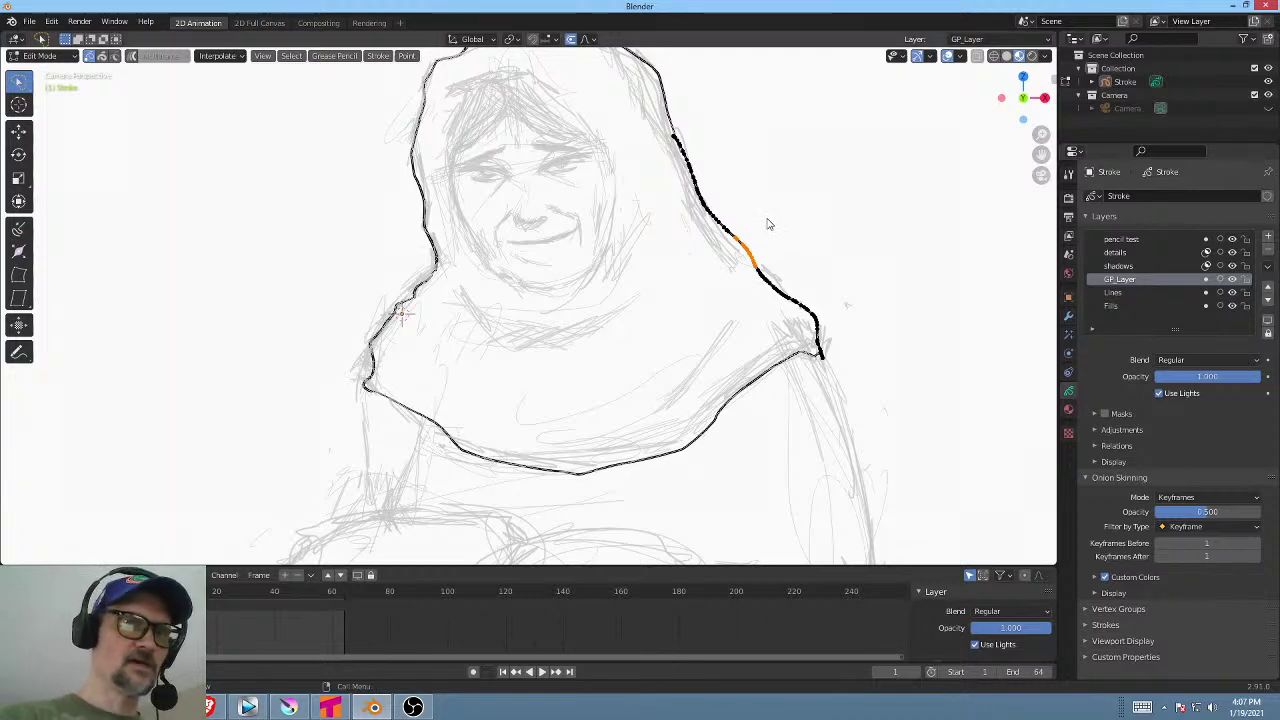
Select the points of all unlocked layers at the hood's edge above the shoulder and try to move them.
drag(770, 224, 770, 224)
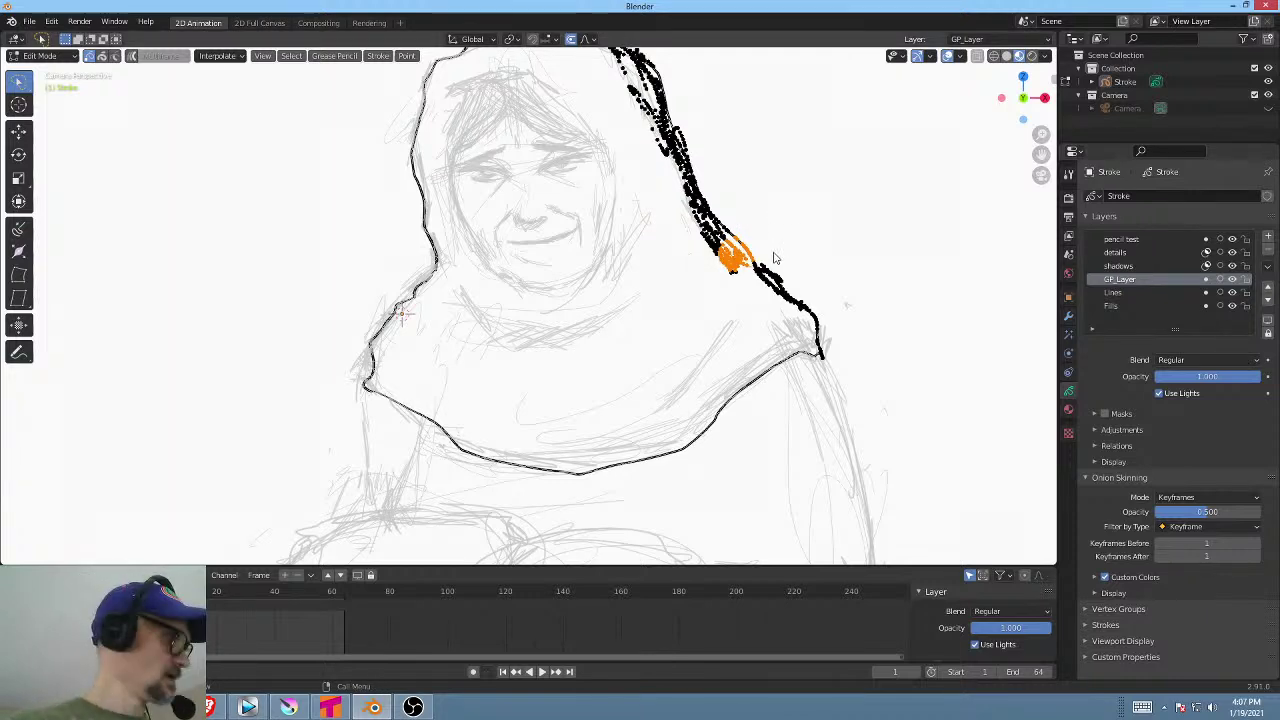
key(g)
key(Escape)
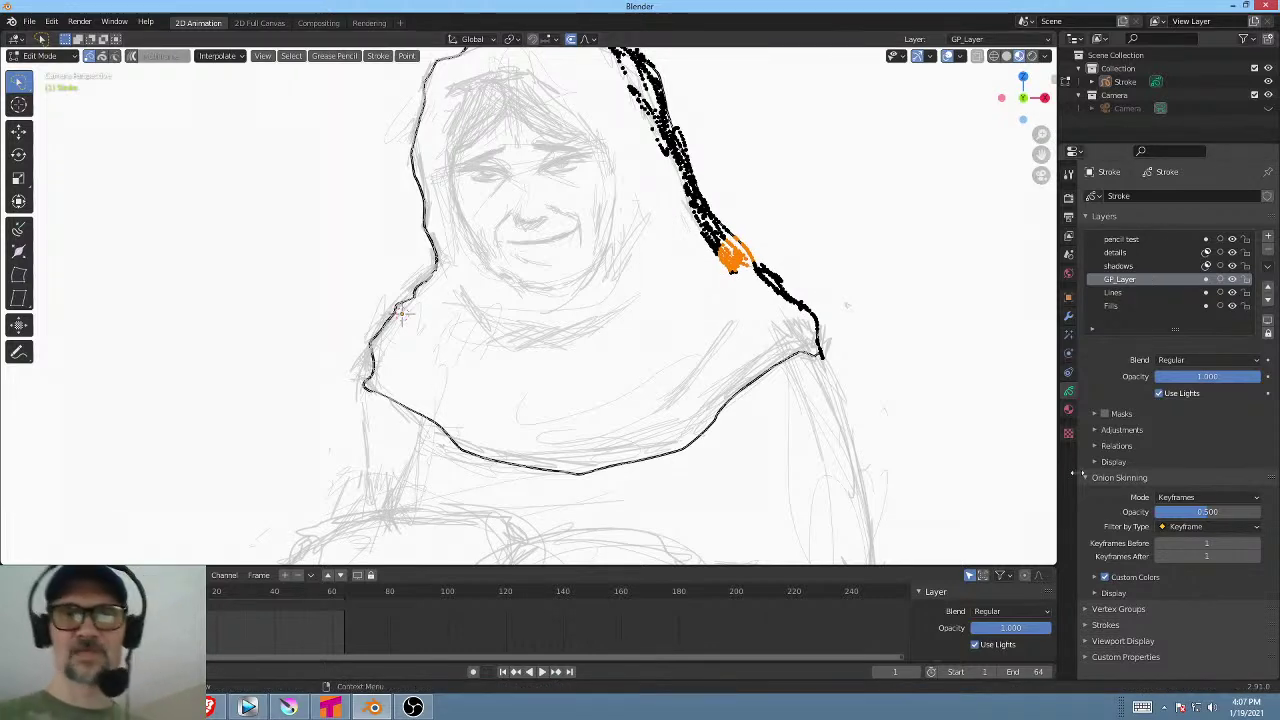
Turn on Autolock Inactive Layers and delete the empty GP_Layer, keeping Lines as the active layer.
click(1266, 272)
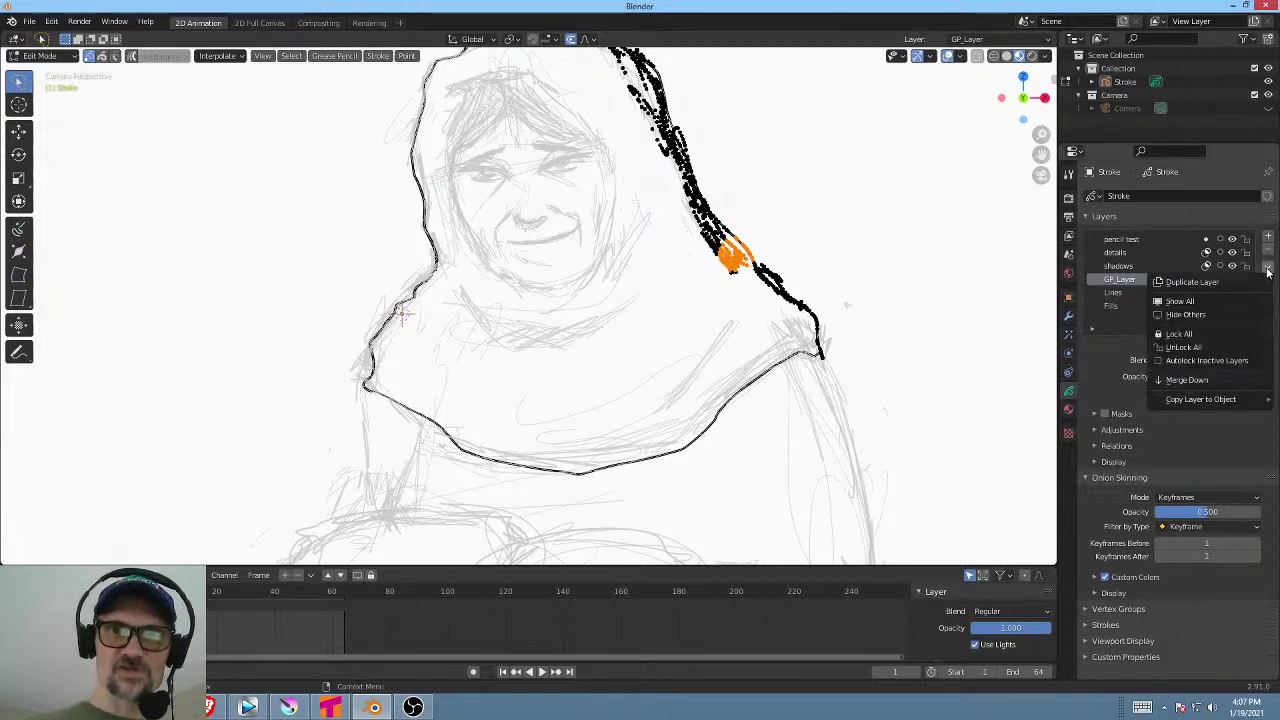
click(1155, 342)
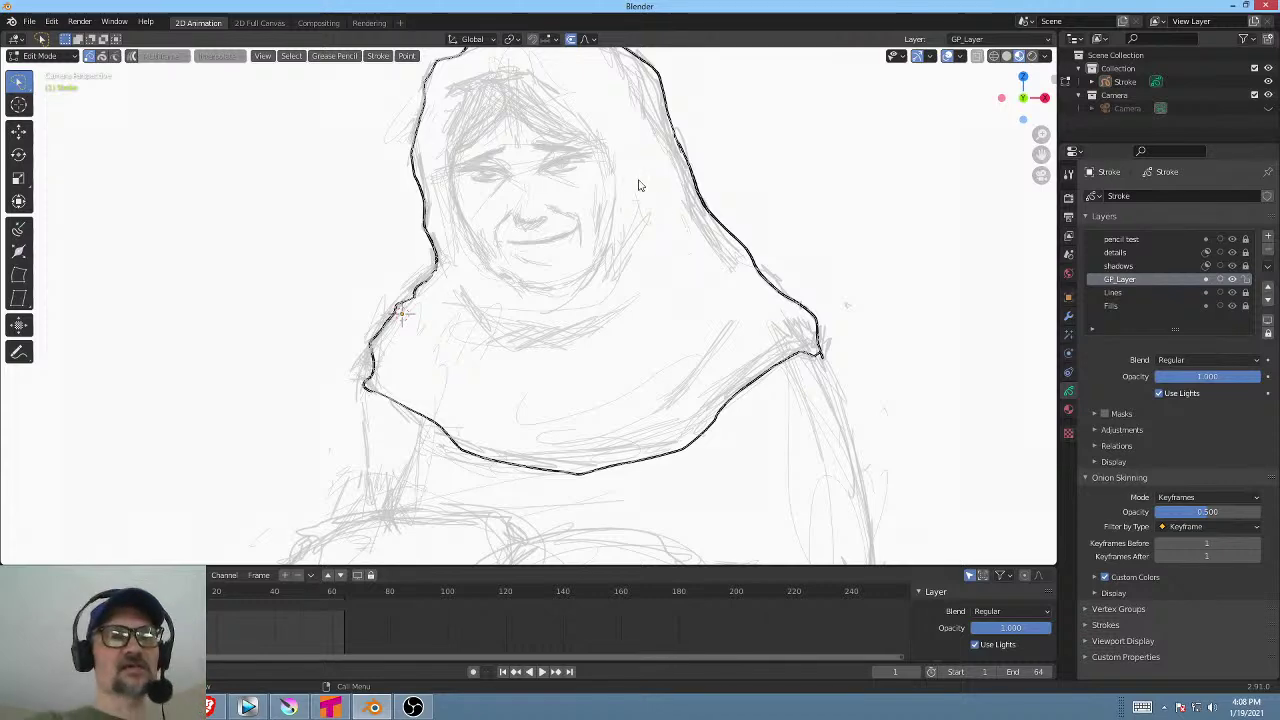
shift+middle_drag(637, 180, 607, 285)
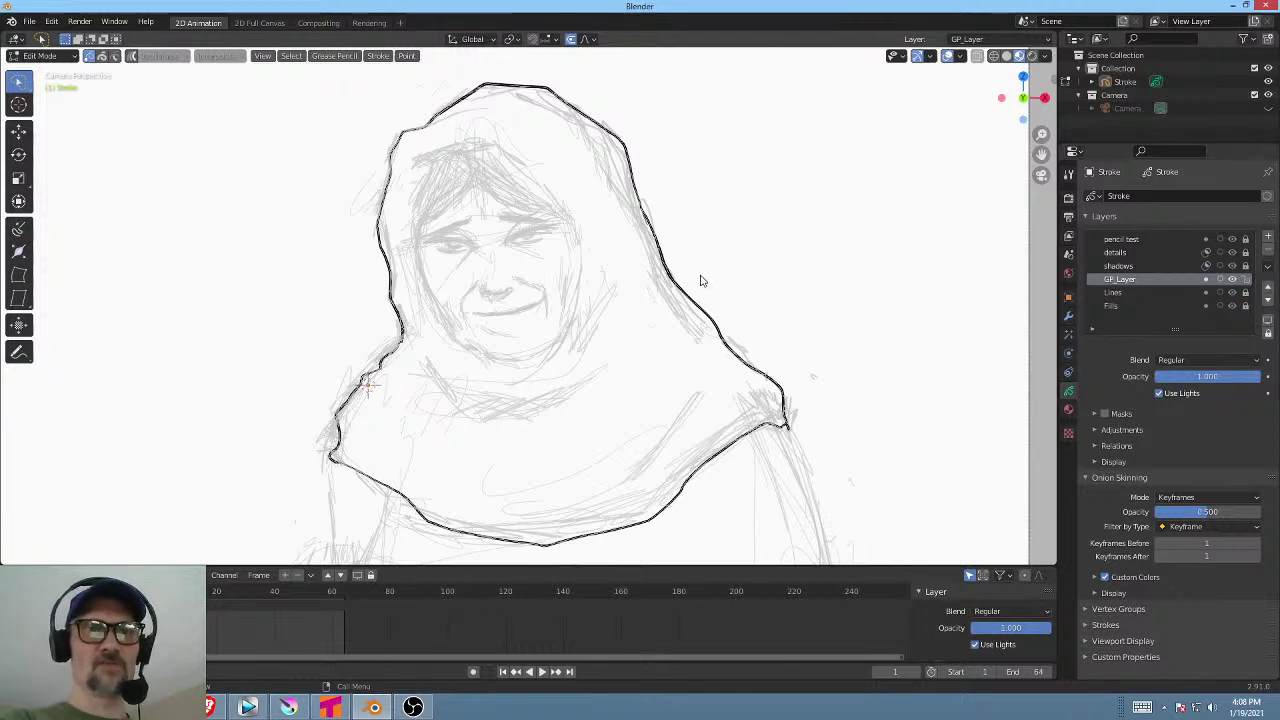
click(1154, 293)
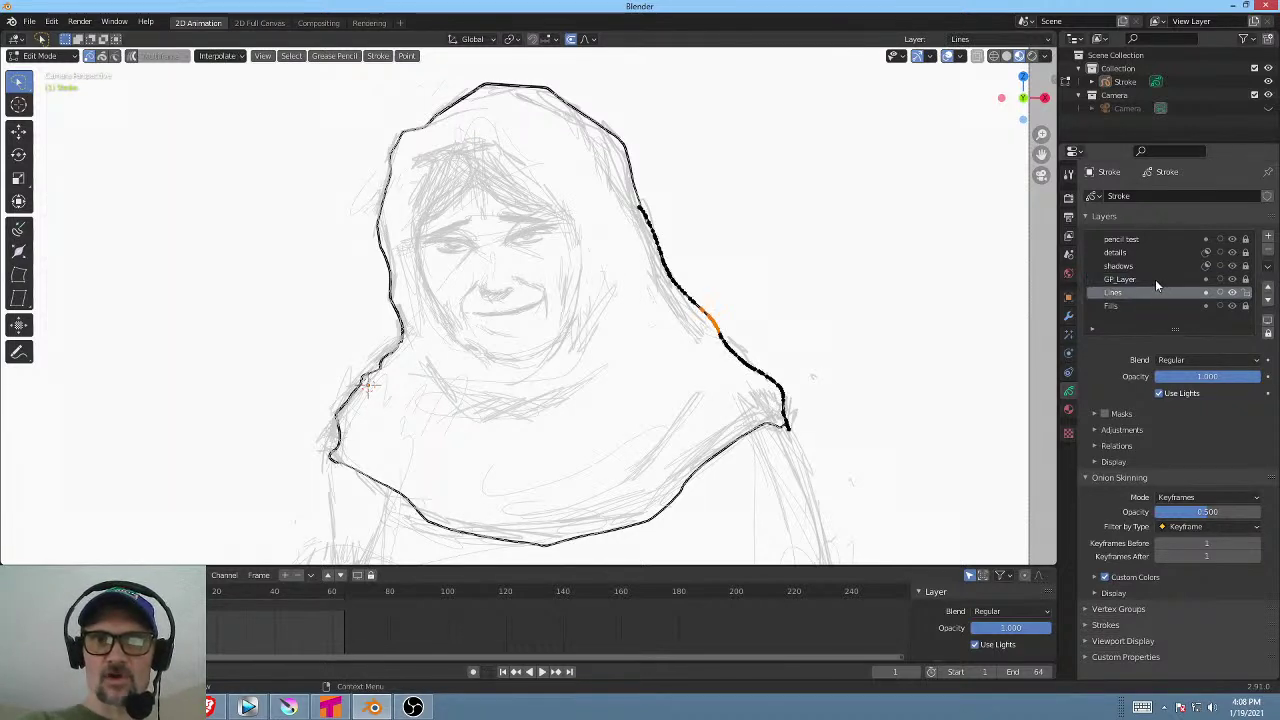
click(1155, 279)
click(1267, 249)
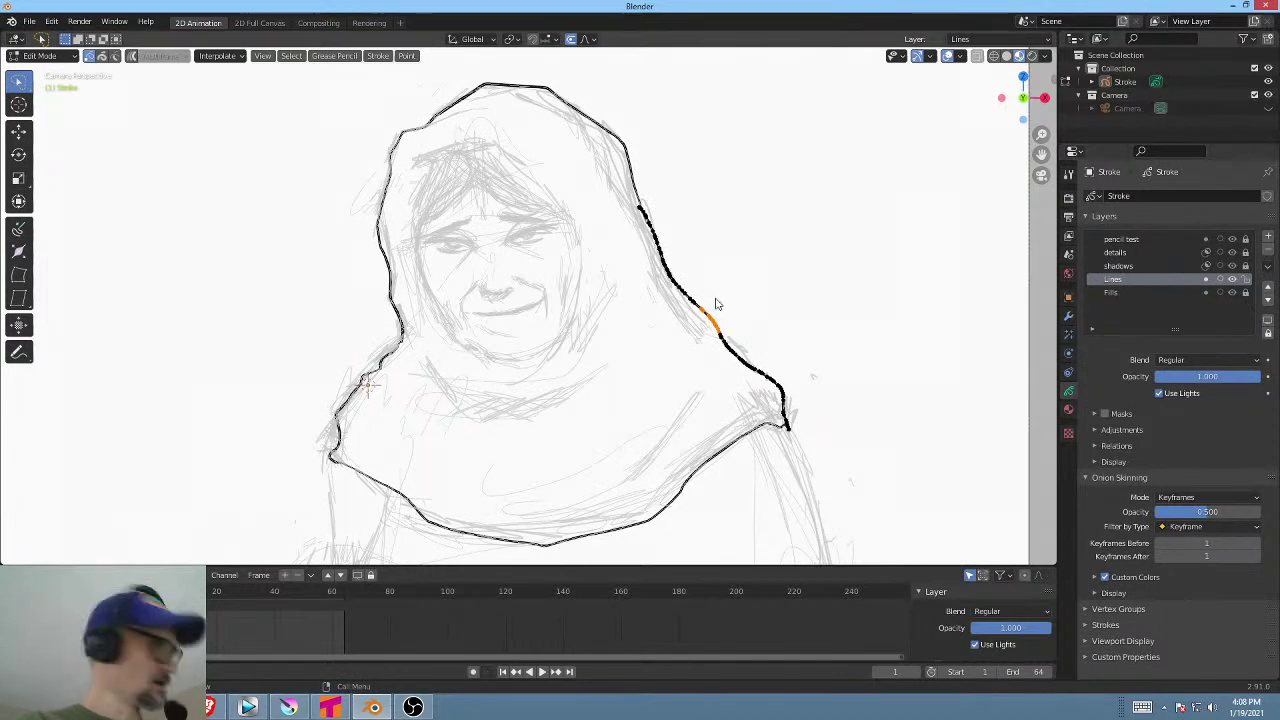
Select a single point on the hood's outline above the shoulder and try to move it with proportional editing off.
key(alt+a)
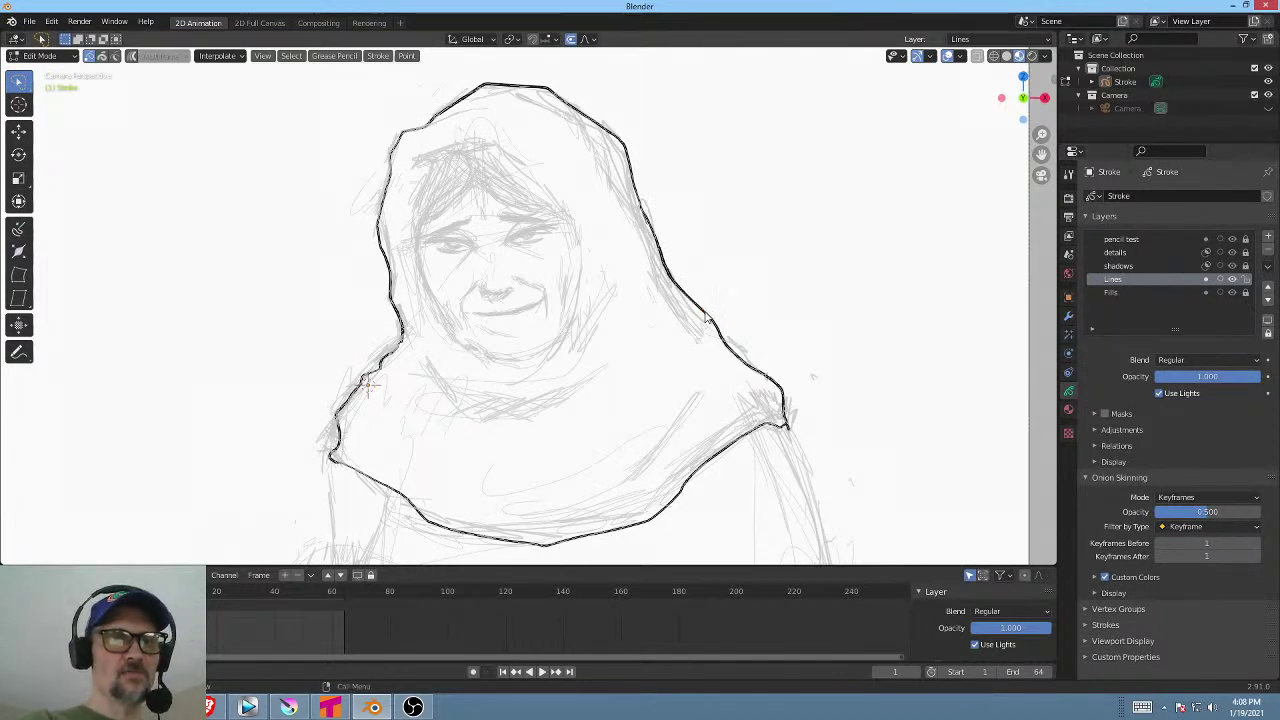
click(705, 315)
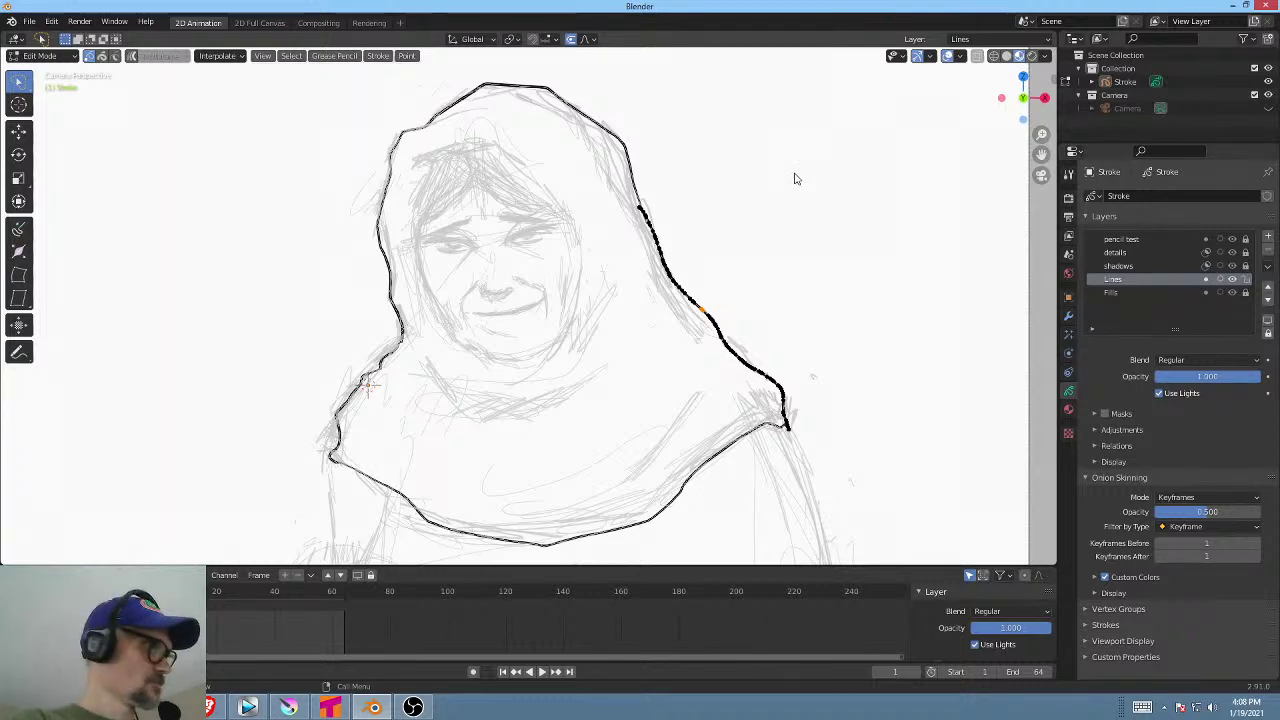
key(o)
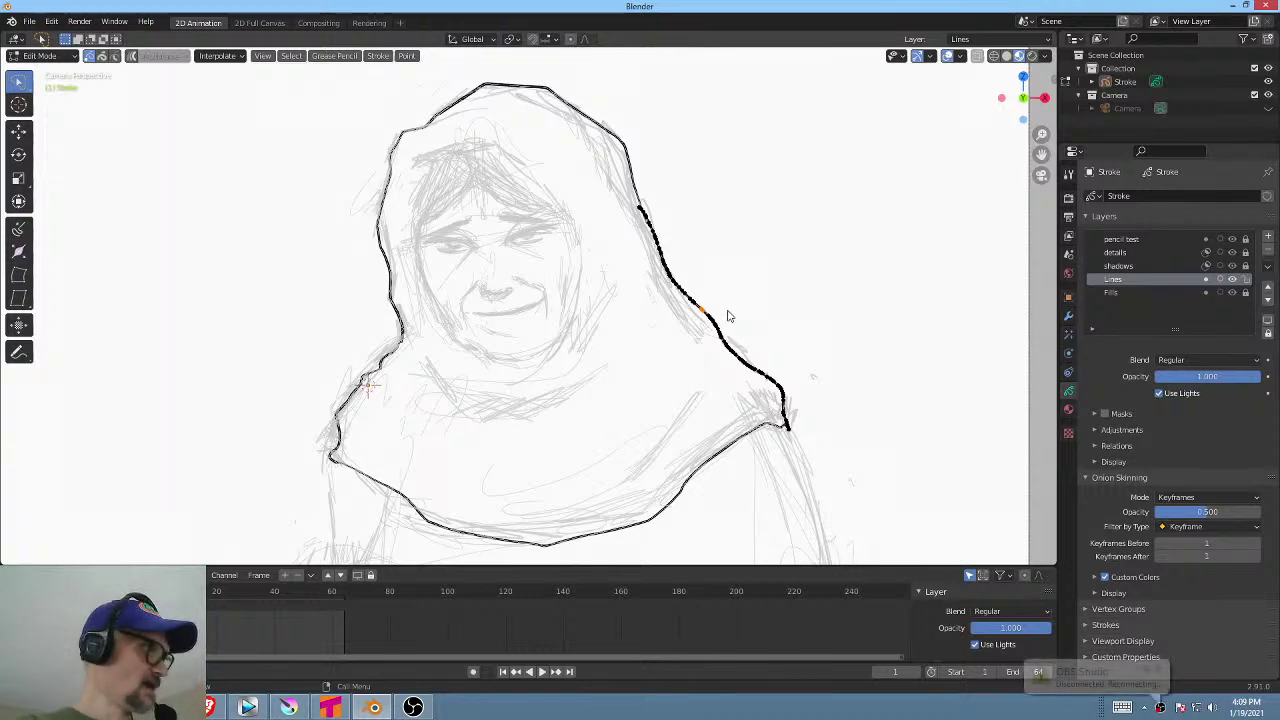
key(g)
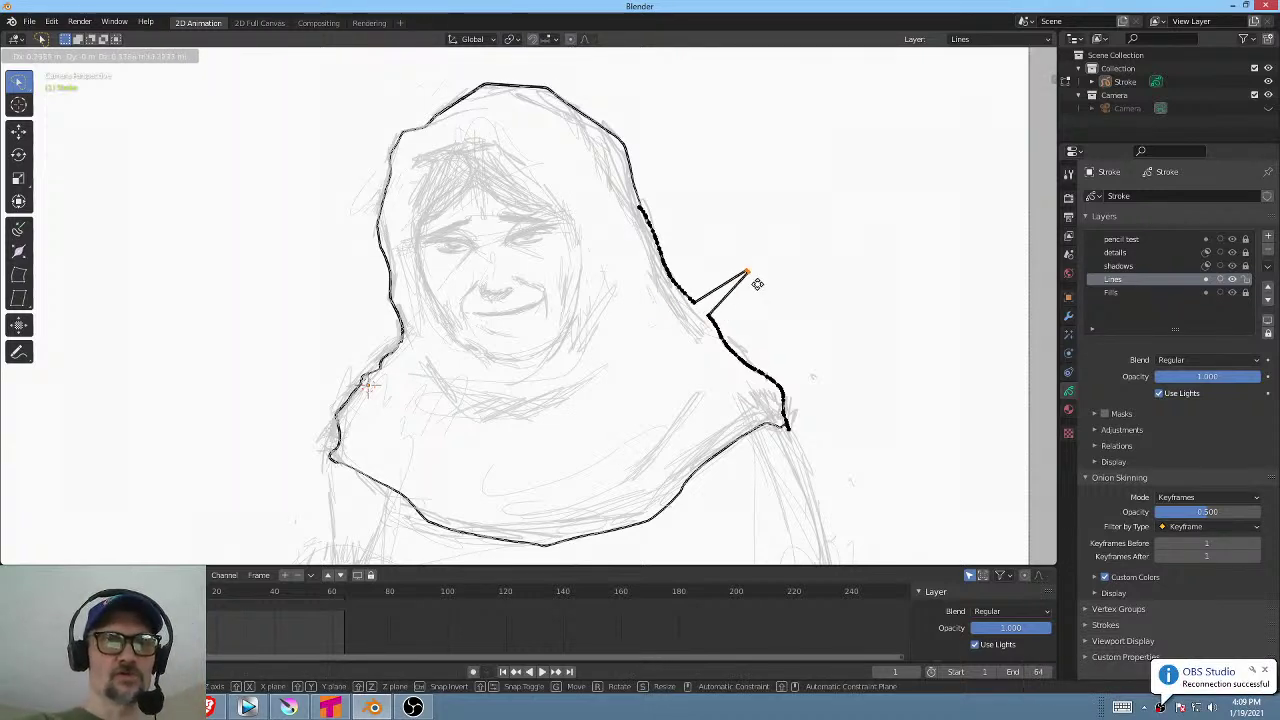
key(Escape)
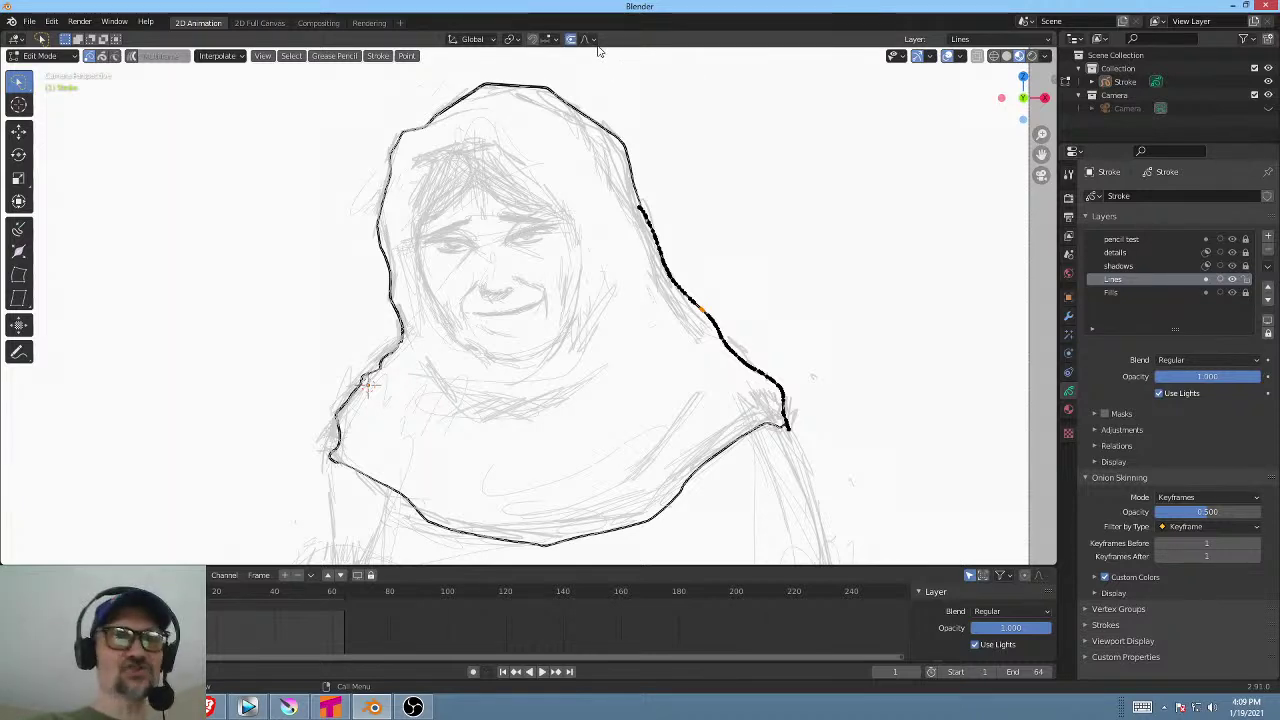
Check the proportional falloff options and try to move the outline point with proportional editing, varying the influence size up to about 1.46.
click(592, 40)
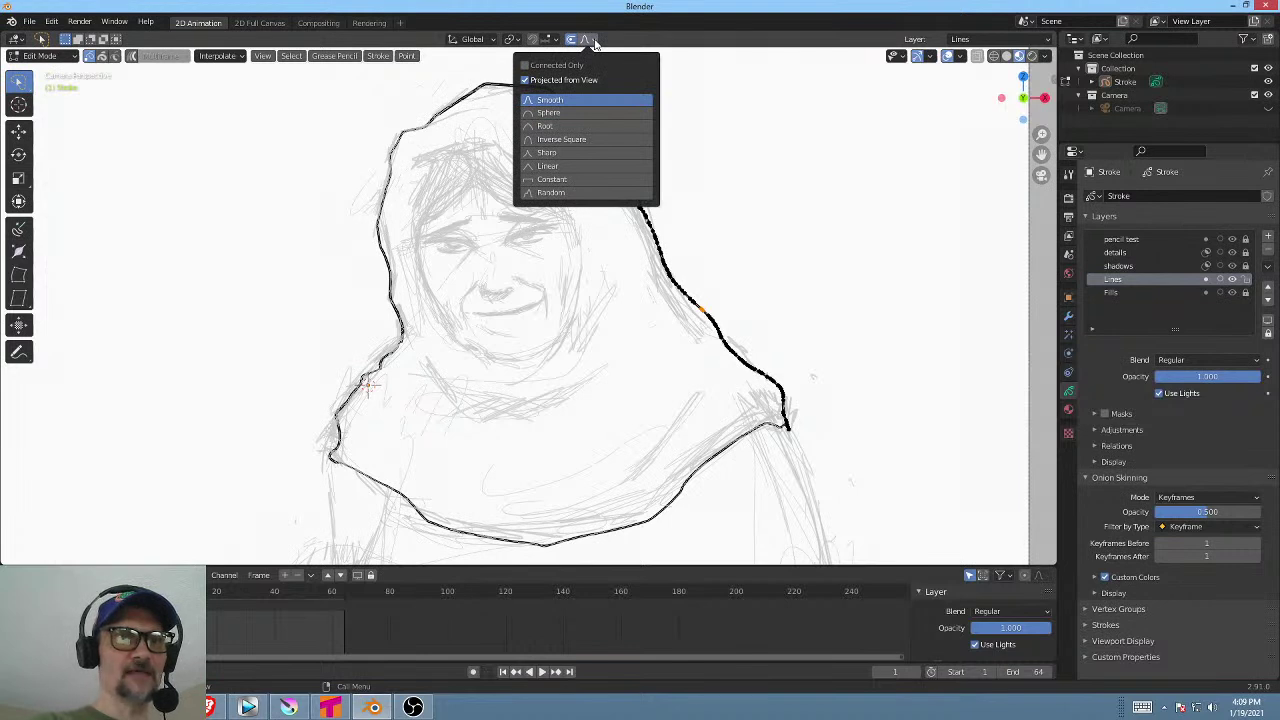
click(594, 43)
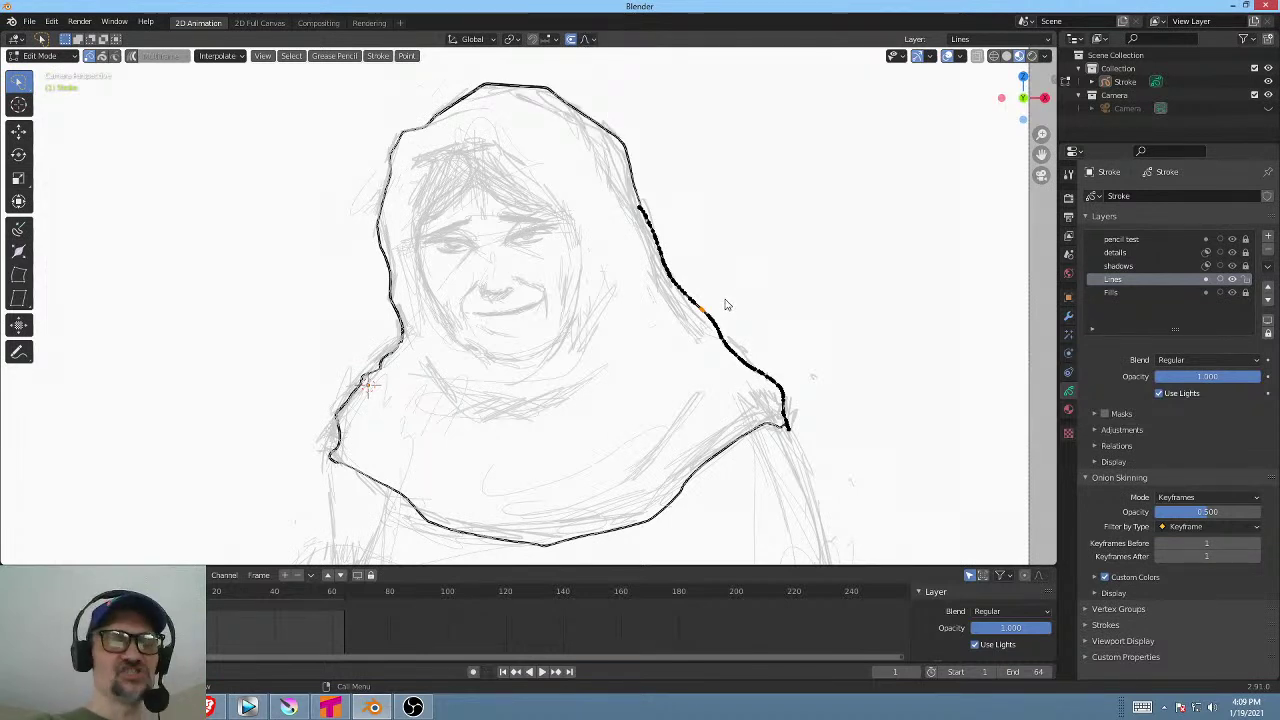
key(g)
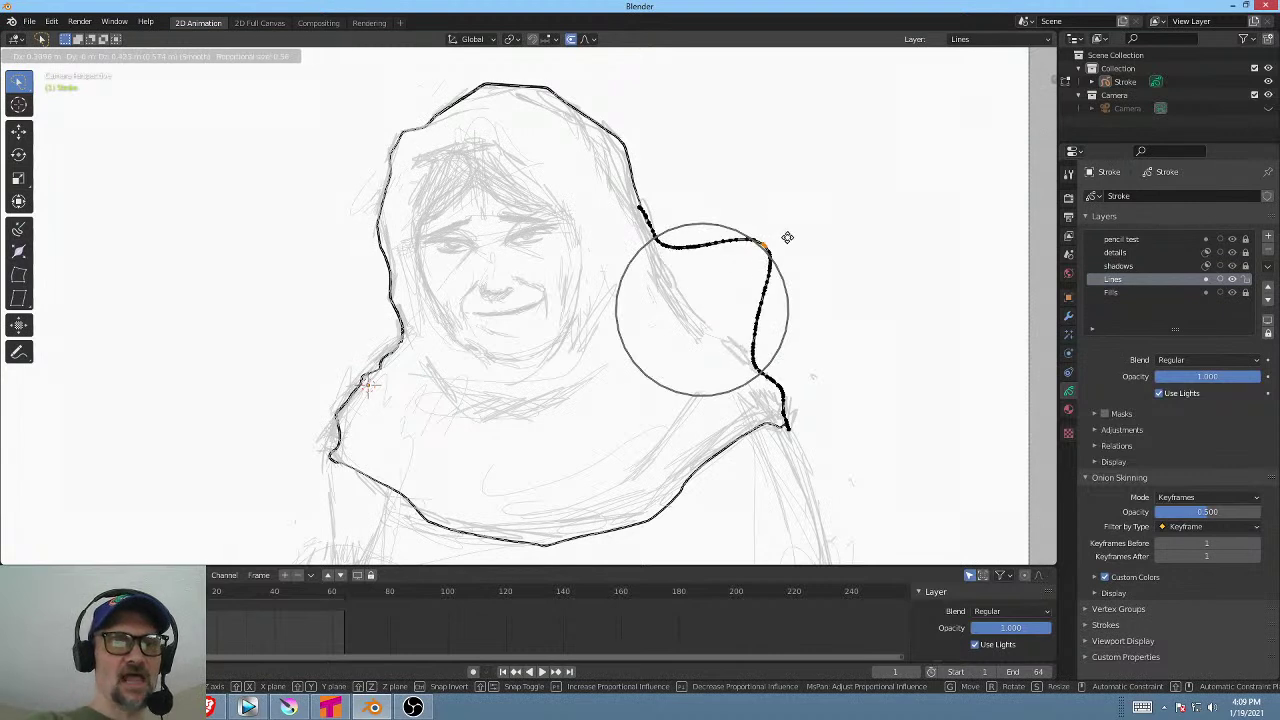
scroll(786, 249, up, 10)
scroll(786, 249, down, 18)
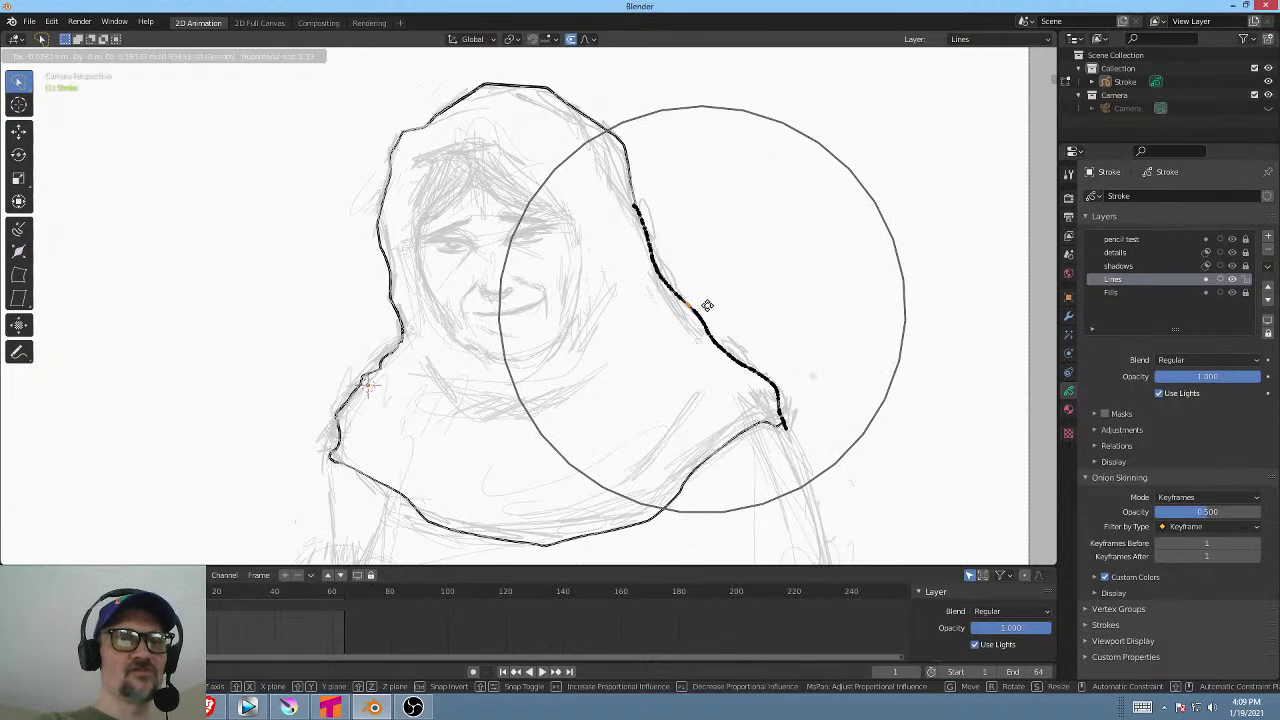
scroll(717, 269, up, 6)
scroll(729, 254, down, 7)
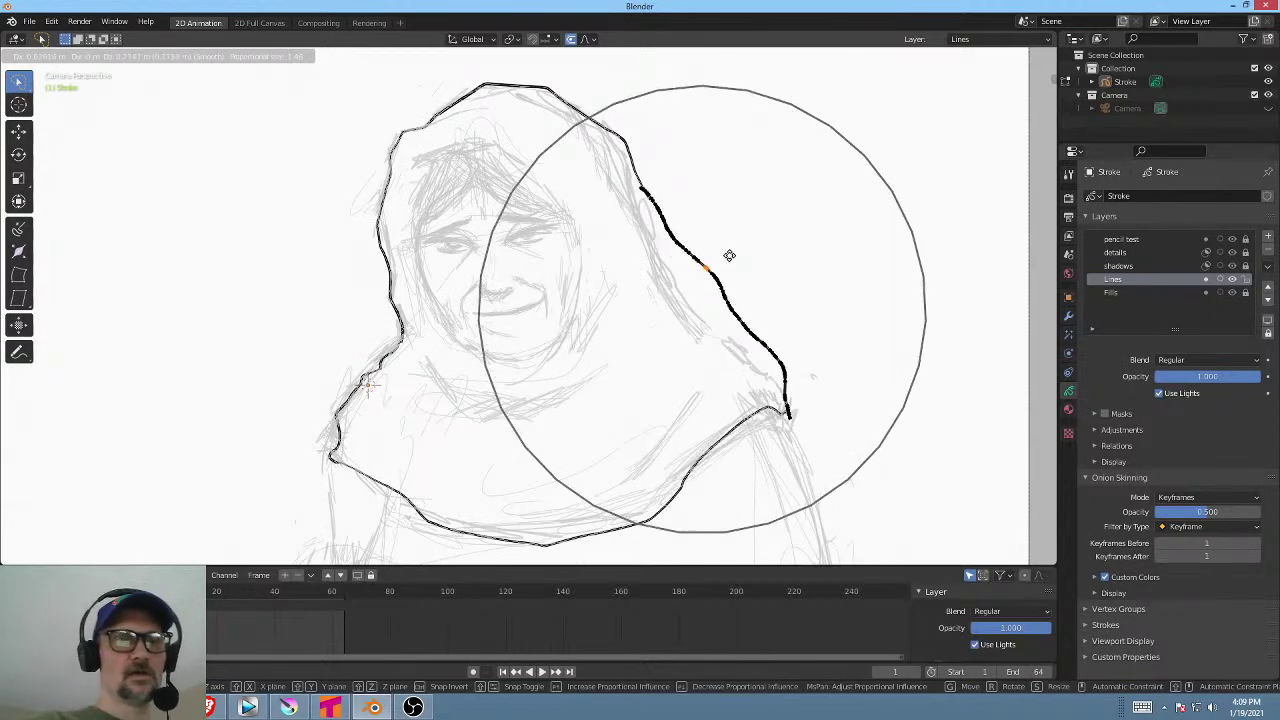
click(708, 272)
key(g)
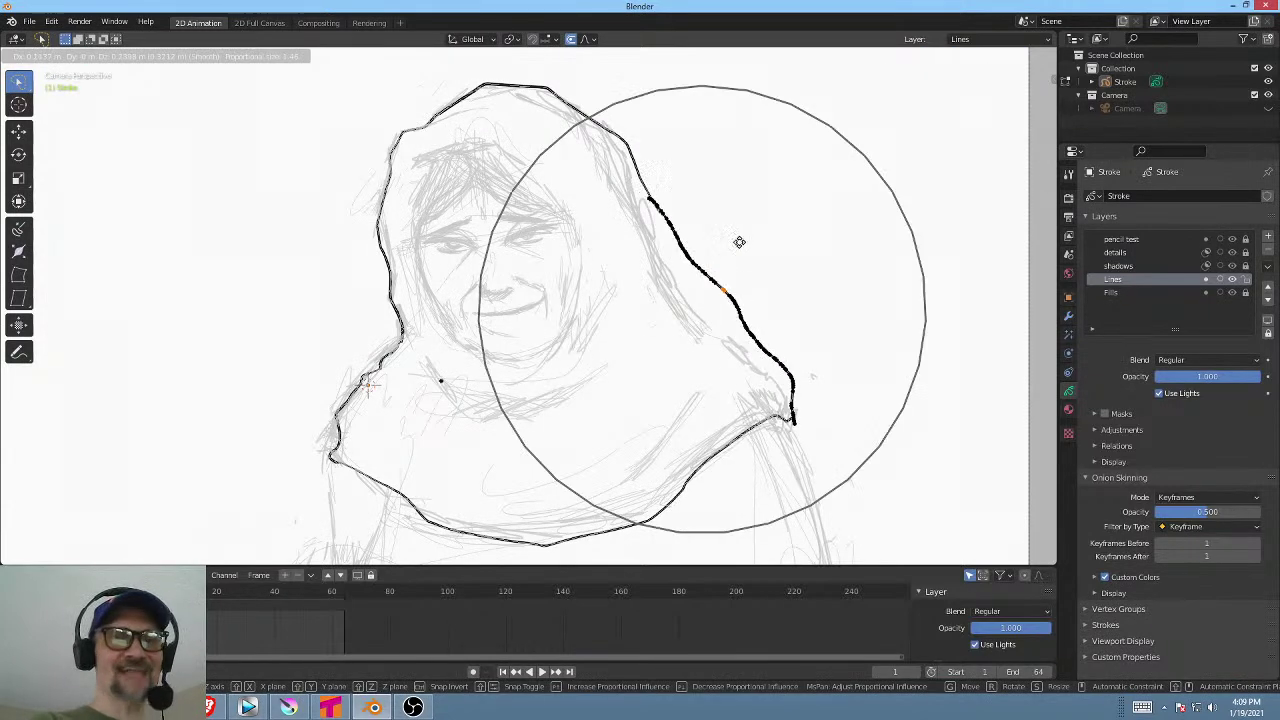
click(713, 282)
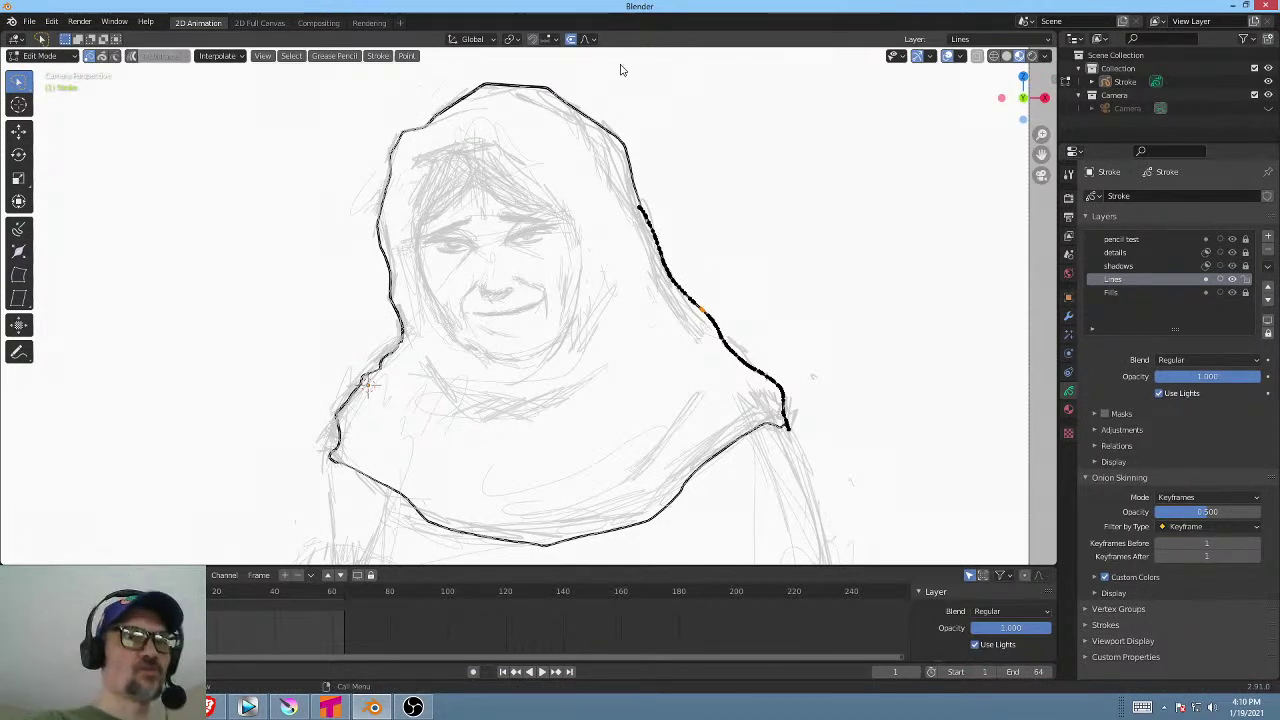
Turn off Autolock Inactive Layers and try to move the hood-edge points of all layers together with proportional editing.
click(1268, 268)
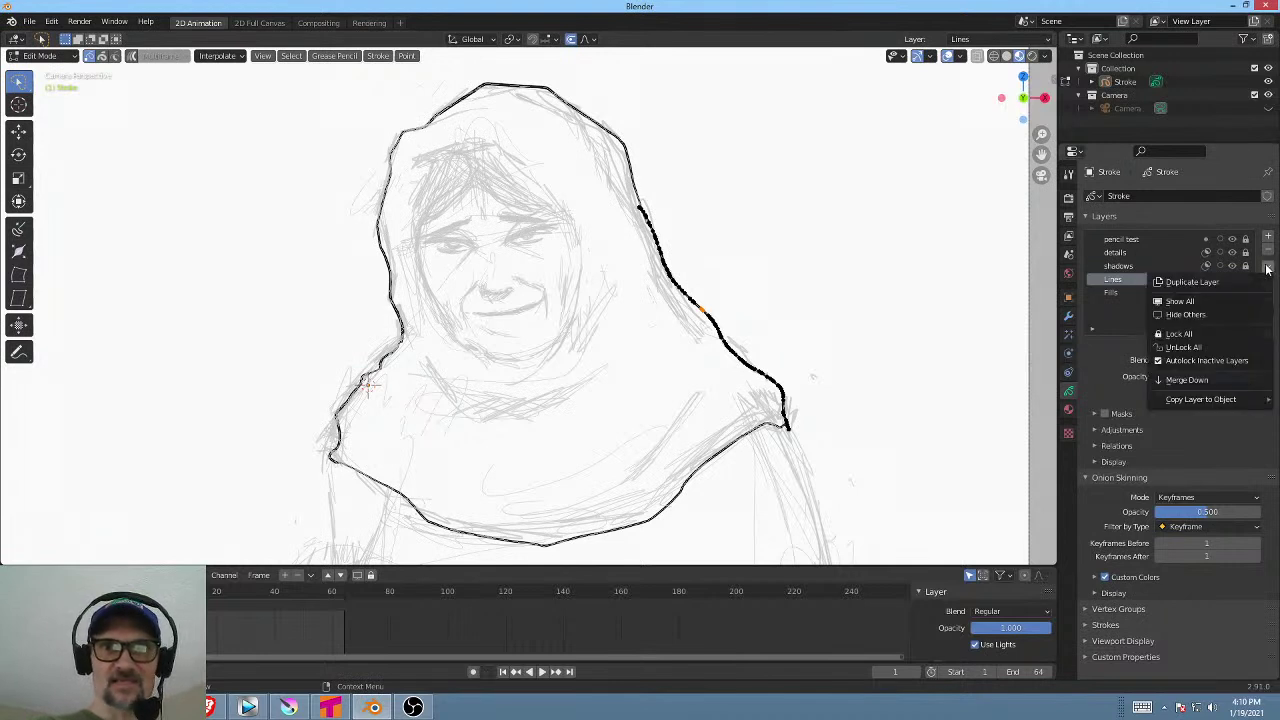
click(1160, 368)
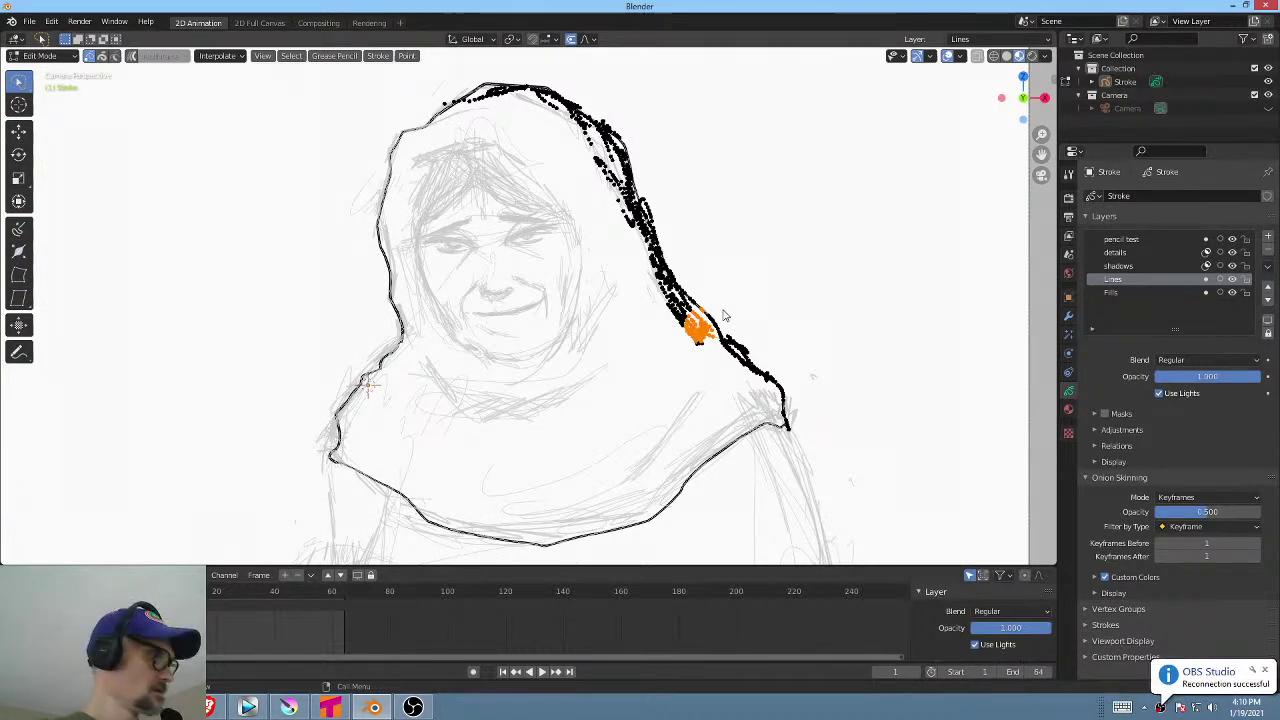
key(g)
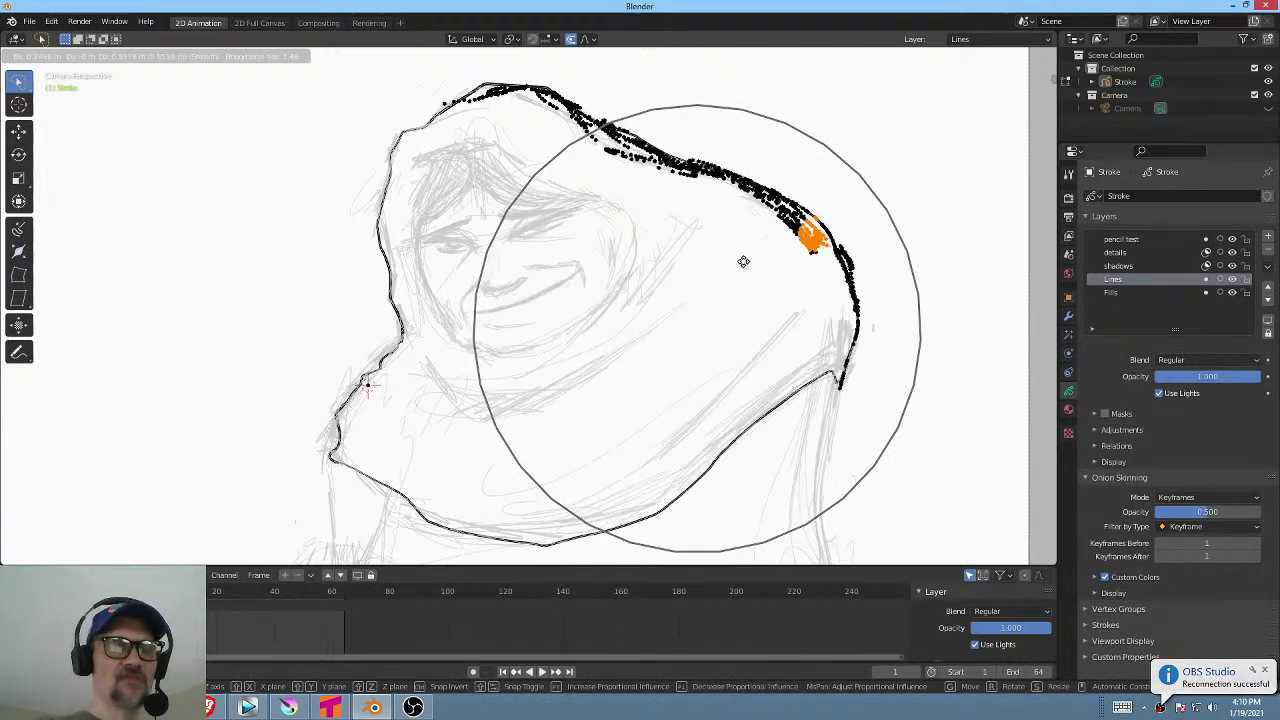
click(689, 237)
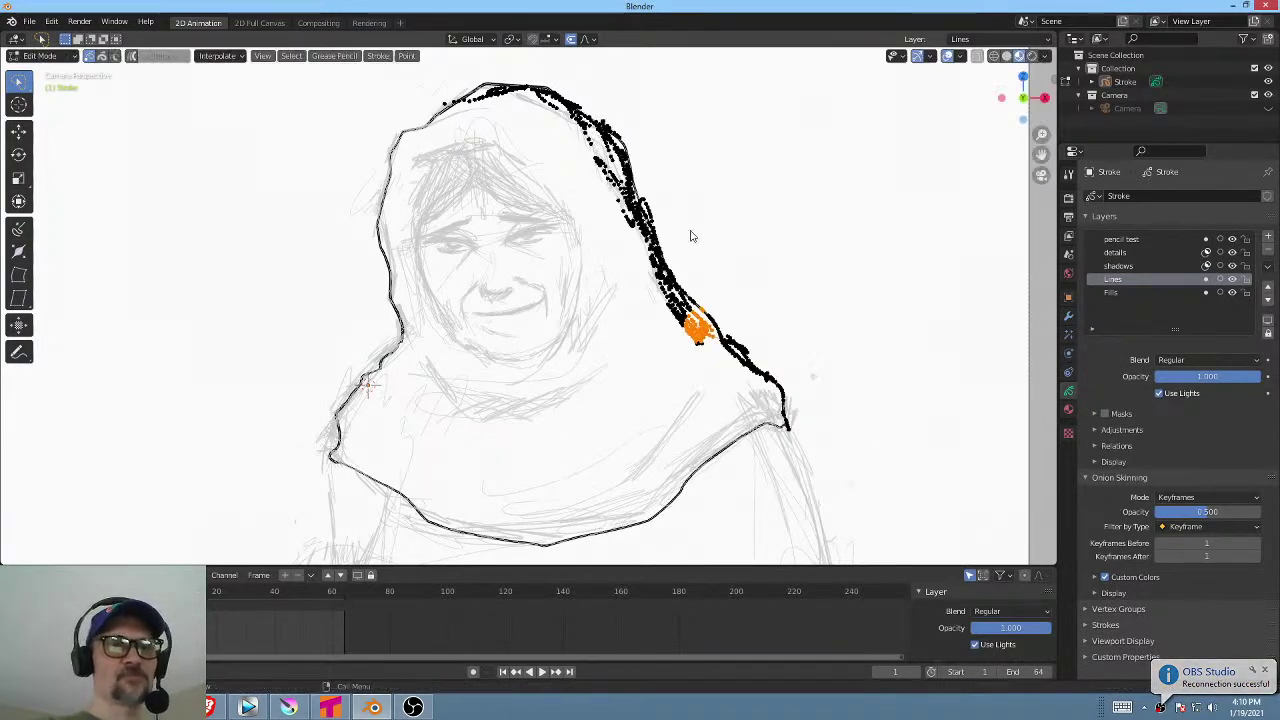
click(594, 40)
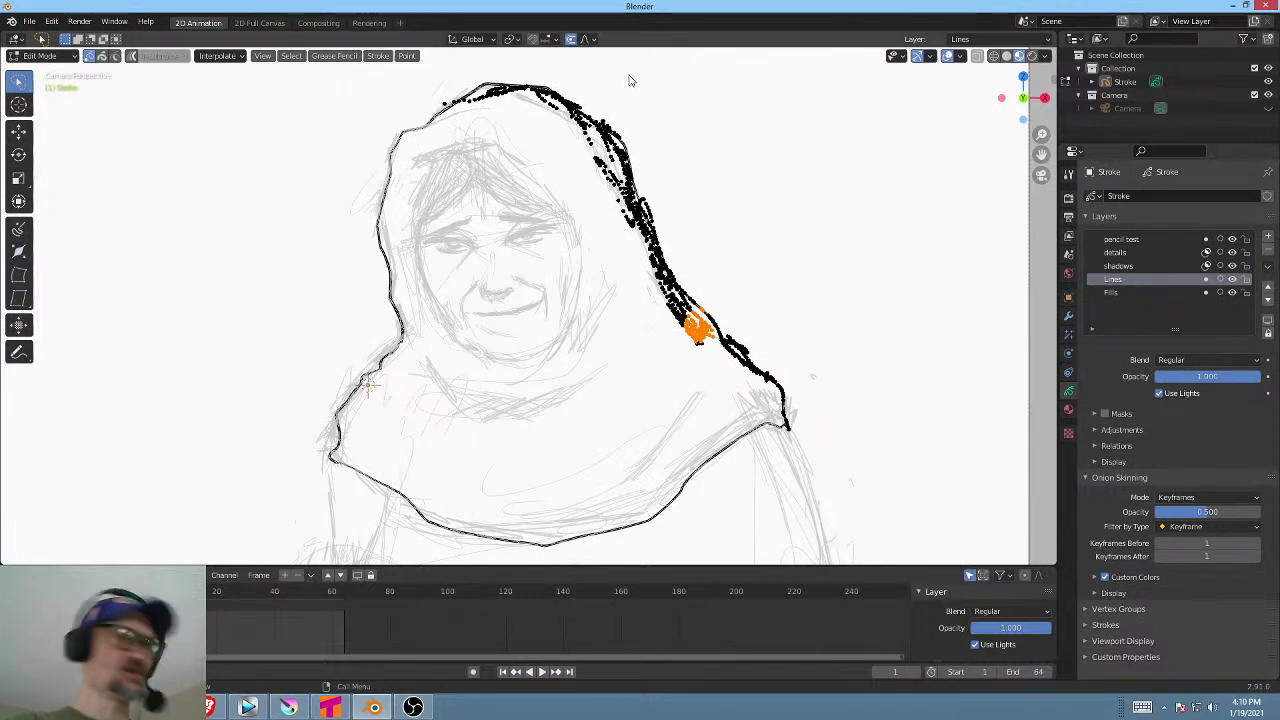
click(571, 39)
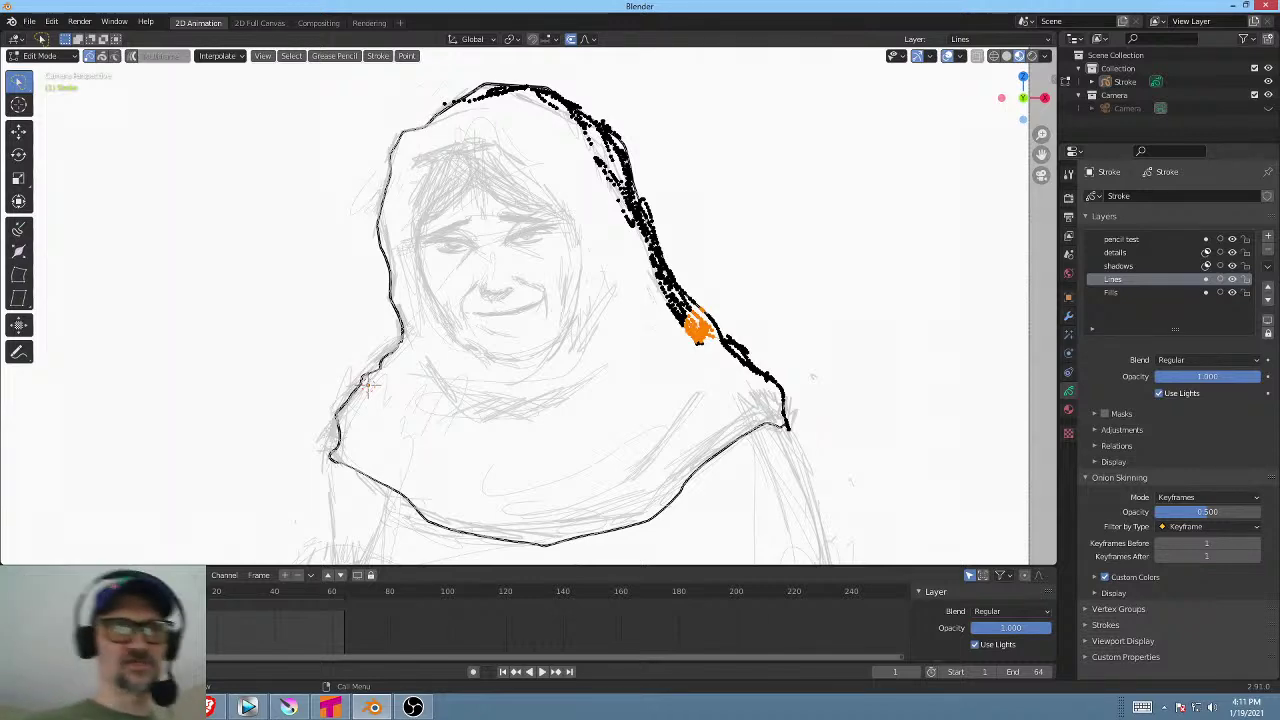
Switch the Stroke object from Edit Mode through Draw mode into Sculpt Mode.
shift+middle_drag(818, 320, 817, 275)
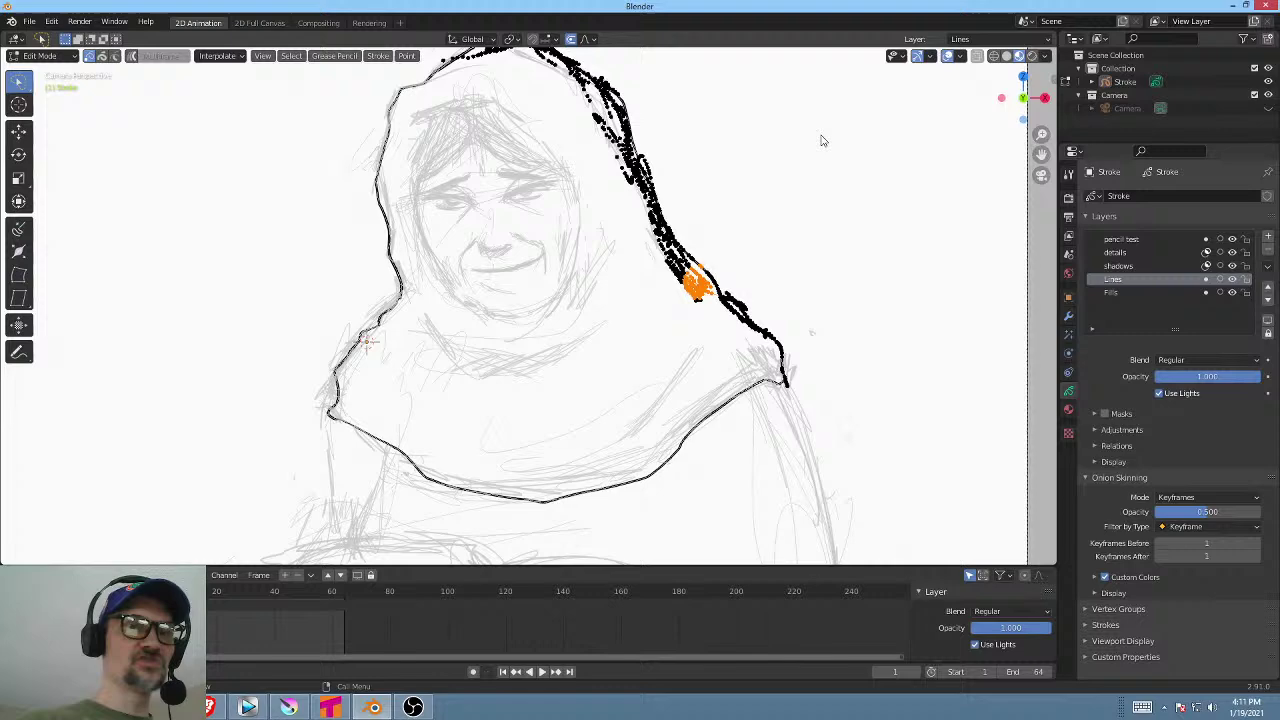
shift+middle_drag(795, 176, 784, 223)
key(ctrl+Tab)
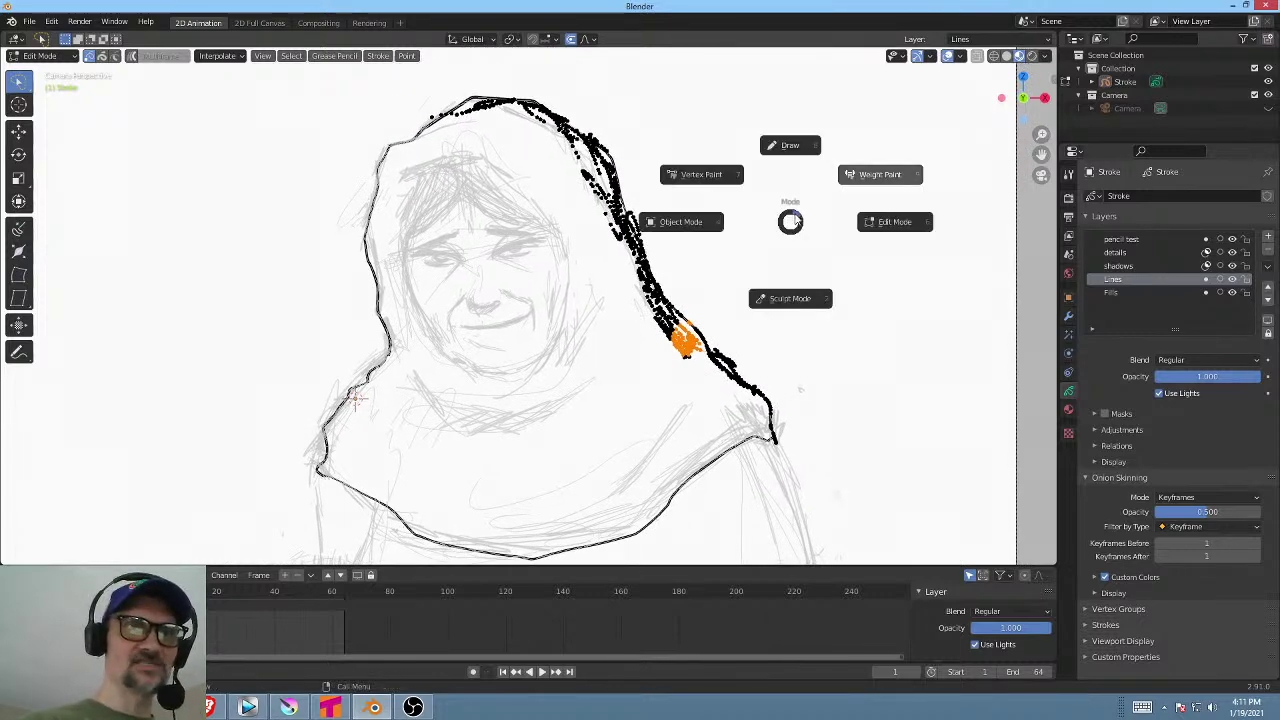
click(789, 145)
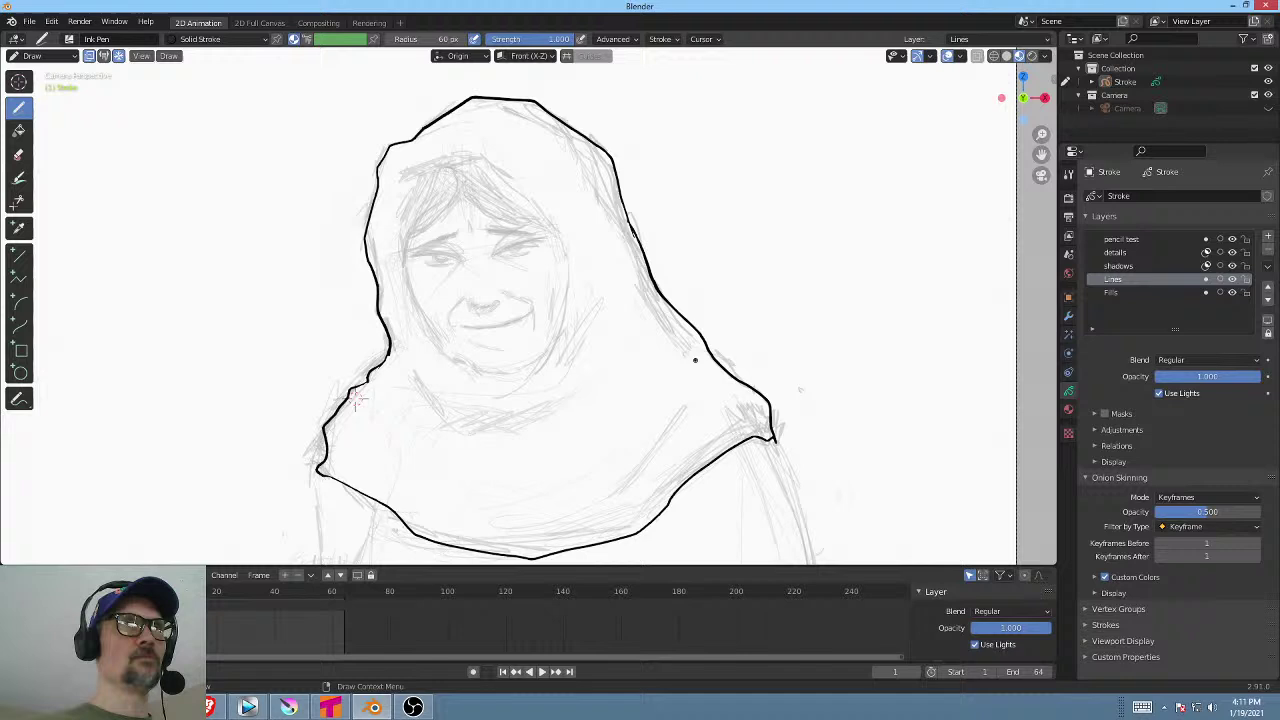
key(ctrl+Tab)
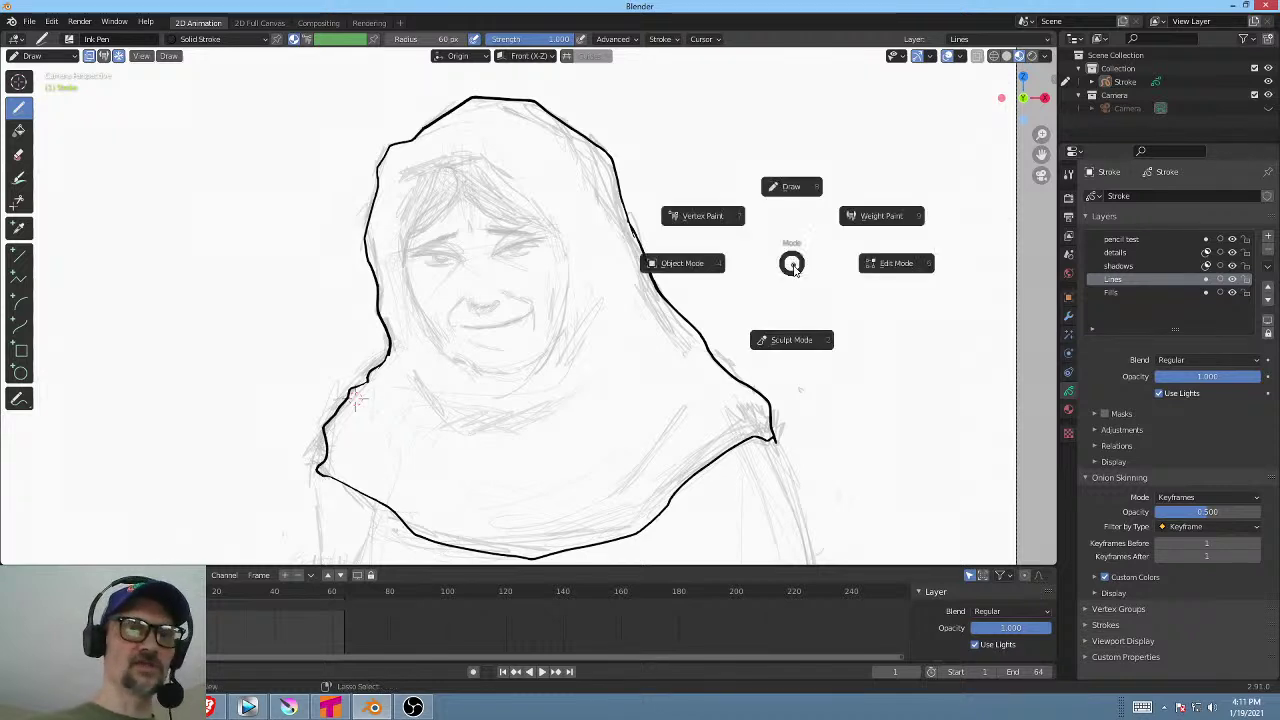
click(805, 340)
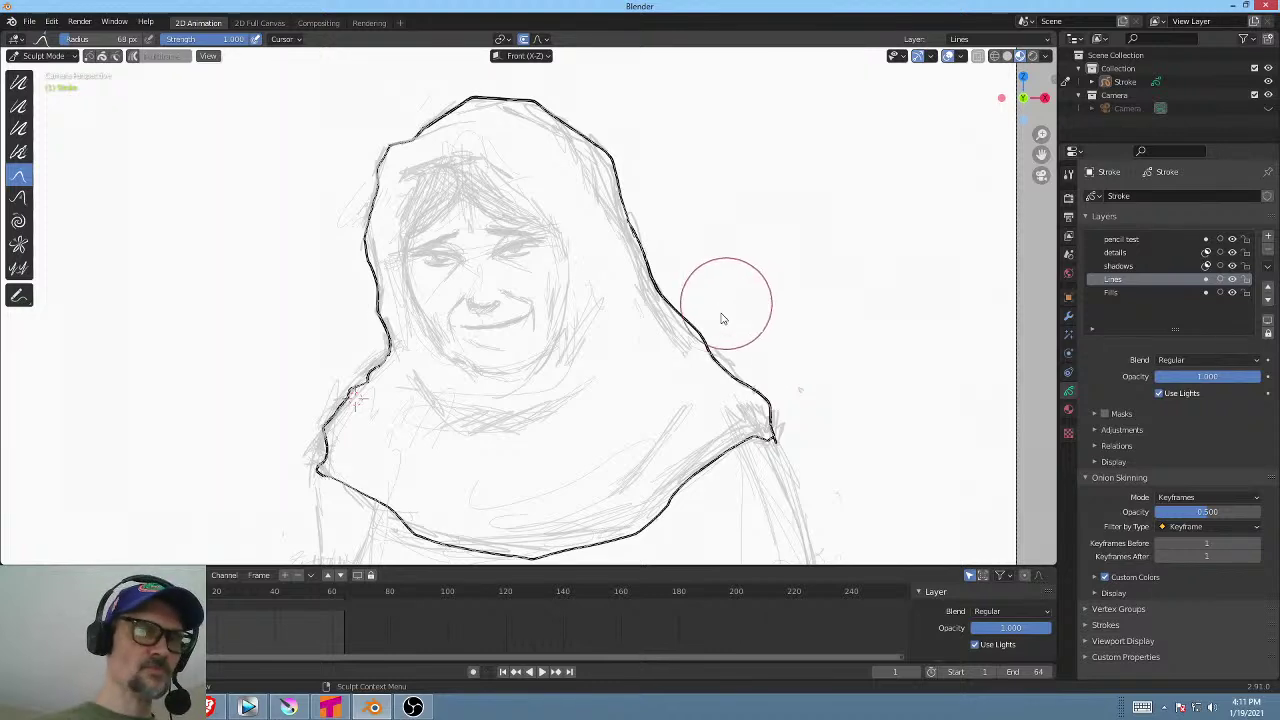
Reshape the hood outline between the head and shoulder on the viewer's right with the Grab brush.
mouse_move(692, 345)
mouse_down()
mouse_move(718, 320)
mouse_move(665, 291)
mouse_move(644, 245)
mouse_up()
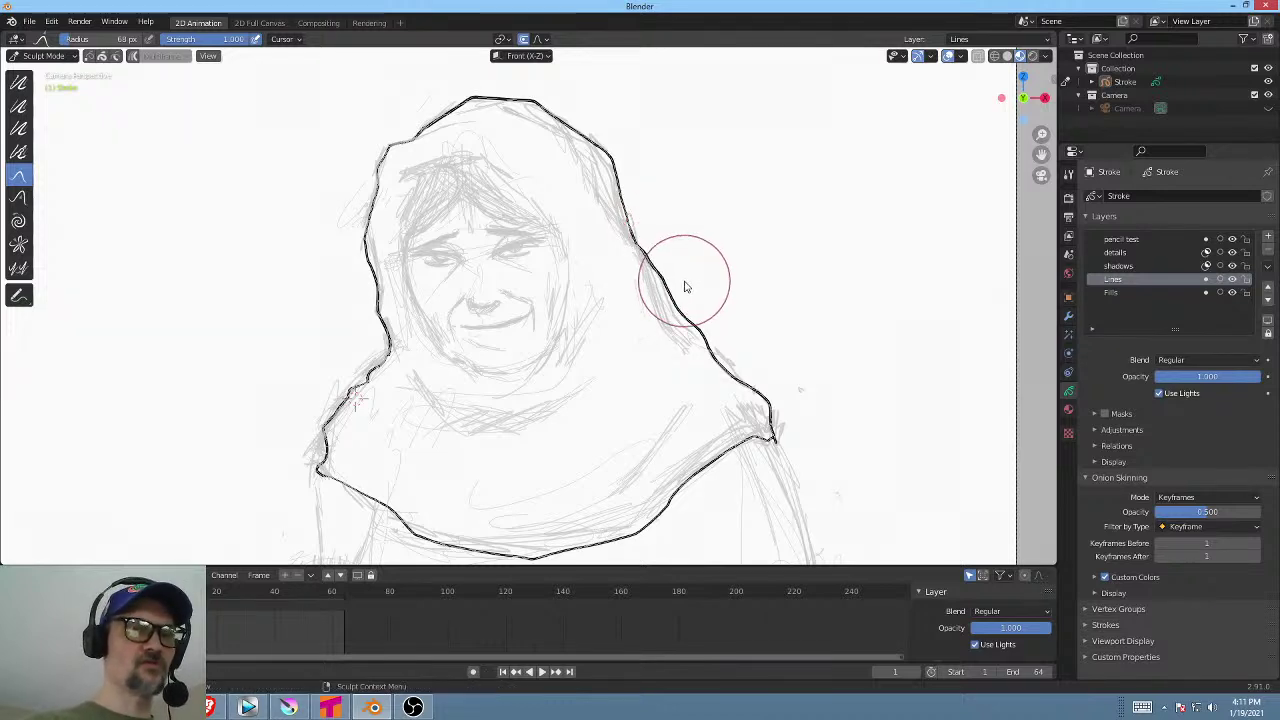
mouse_move(685, 287)
mouse_down()
mouse_move(677, 300)
mouse_move(720, 343)
mouse_move(729, 314)
mouse_move(715, 338)
mouse_up()
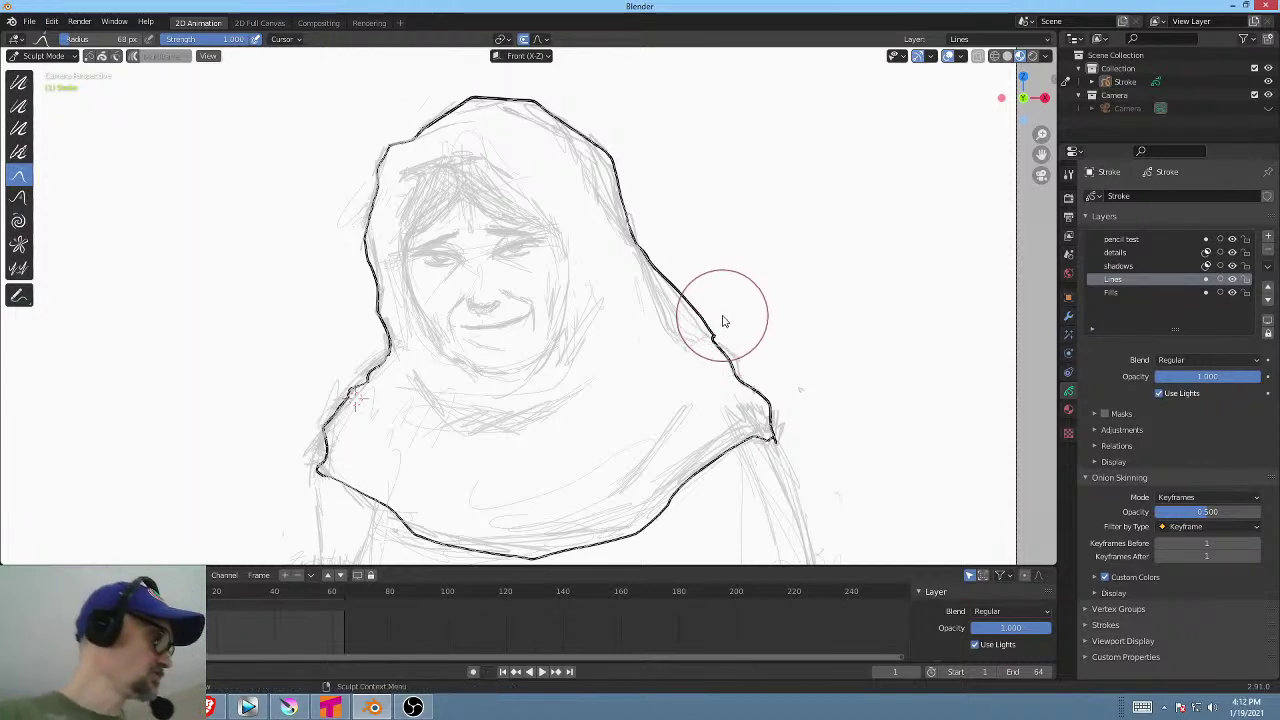
key(shift+space)
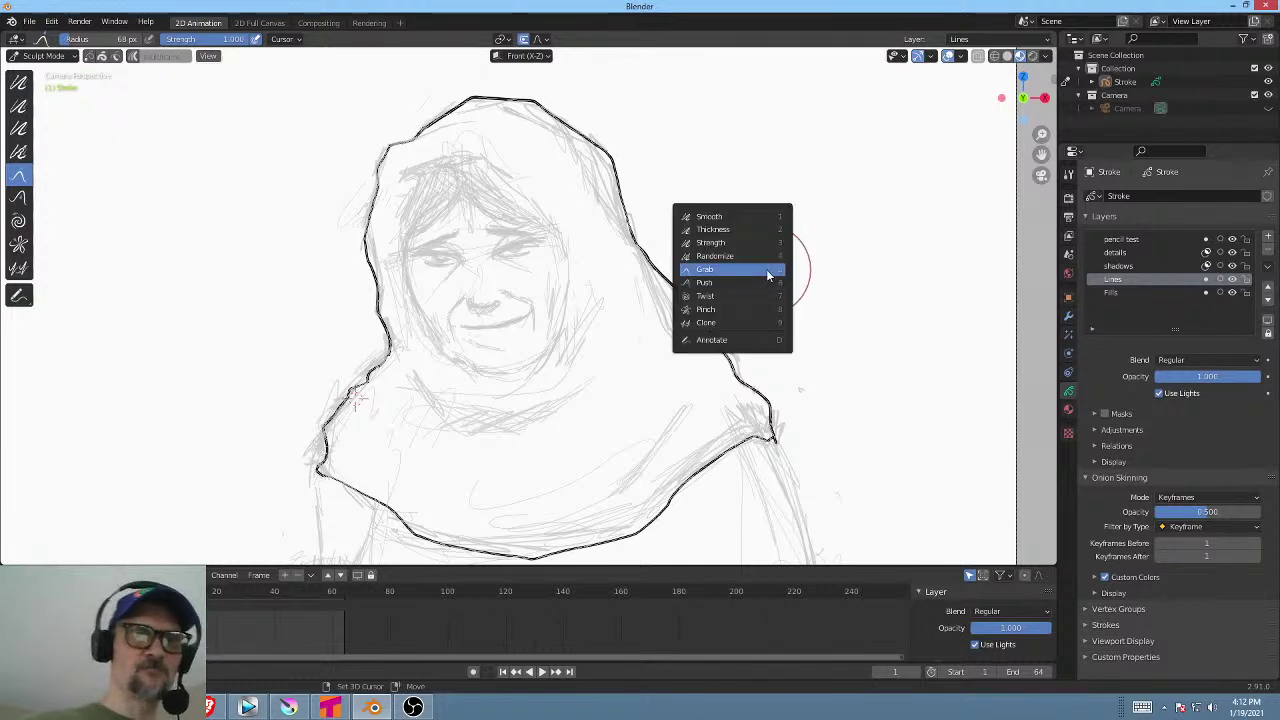
click(720, 269)
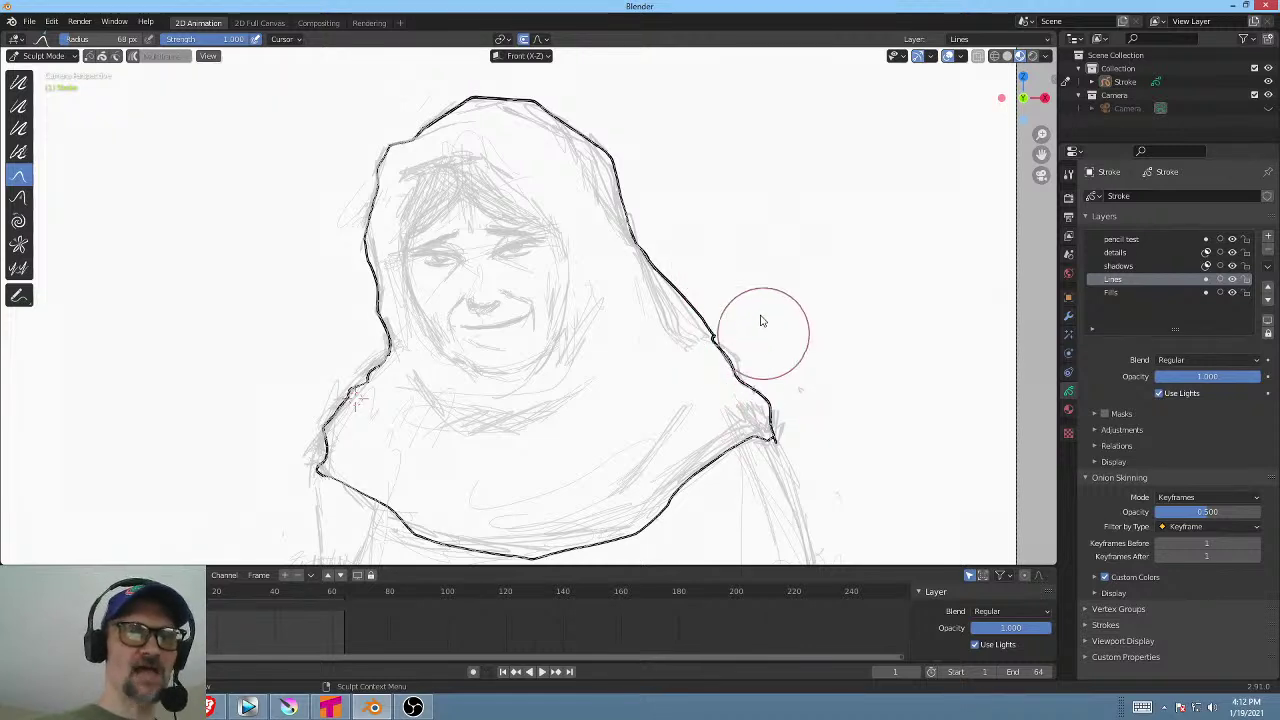
key(shift+space)
click(737, 301)
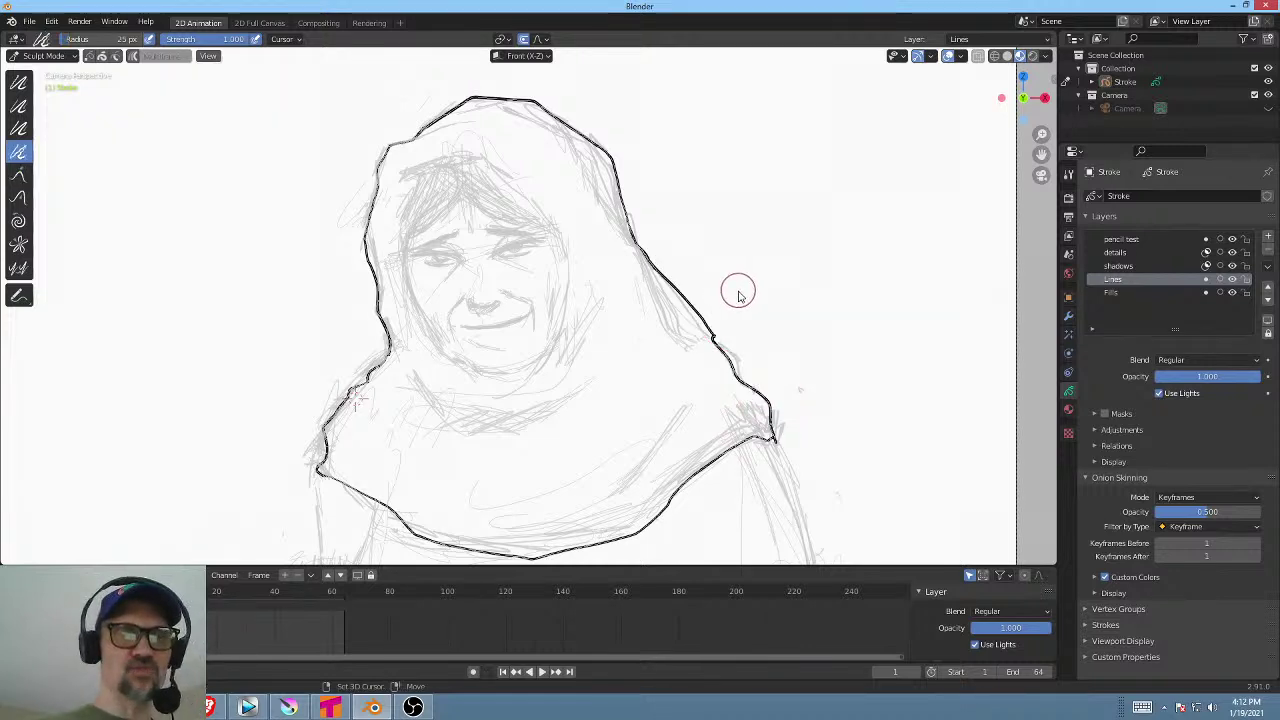
key(shift+space)
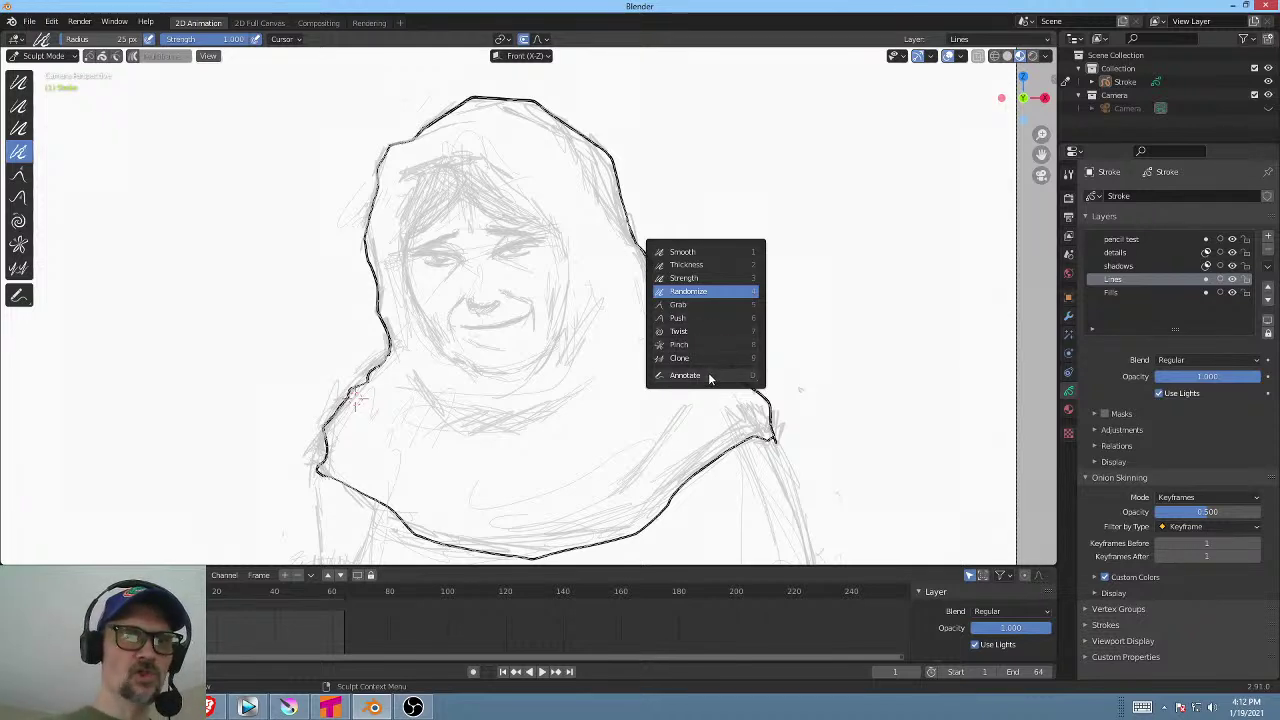
click(692, 303)
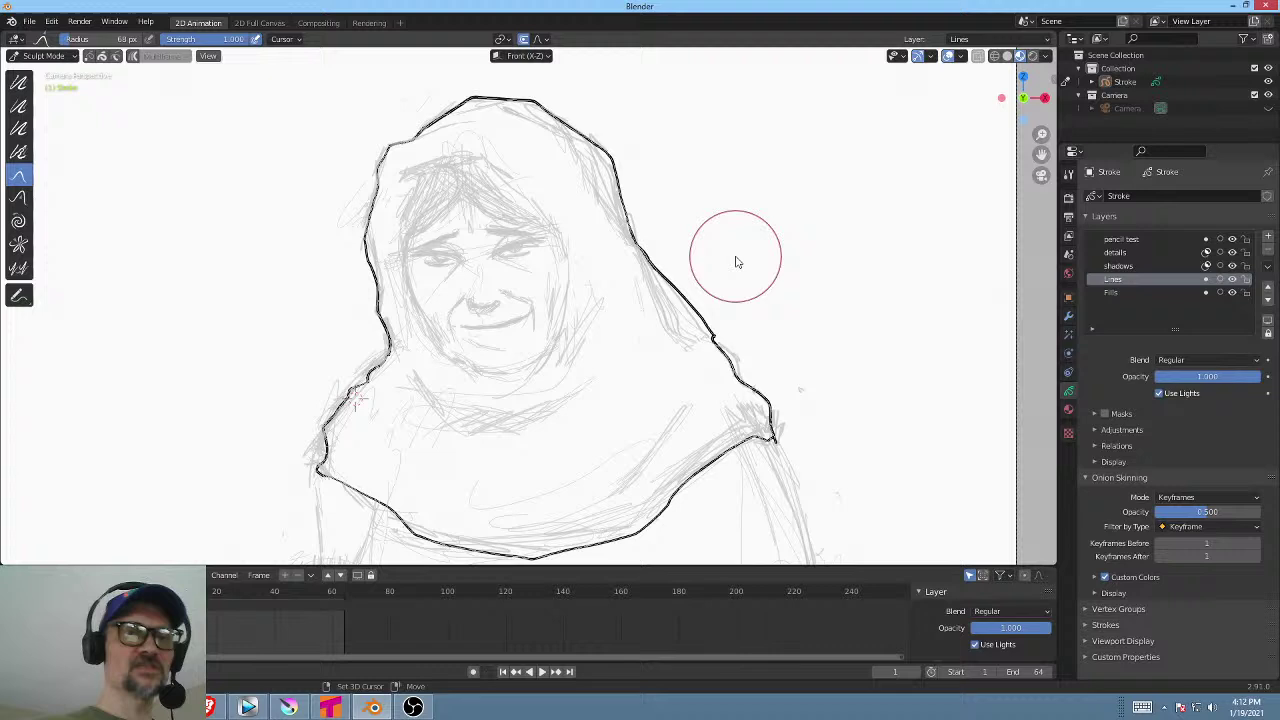
Smooth the hood outline along both upper sides of the head with the Smooth sculpt brush.
right_click(736, 262)
click(702, 201)
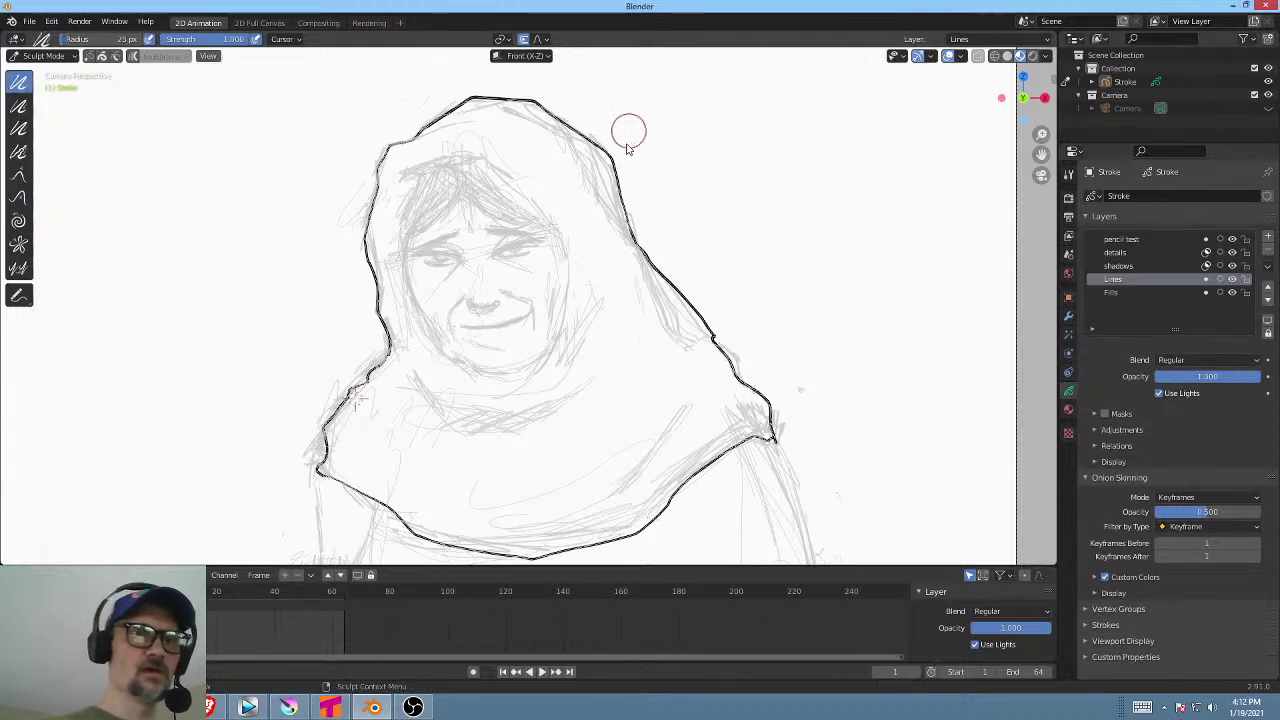
mouse_move(603, 140)
mouse_down()
mouse_move(610, 155)
mouse_move(534, 106)
mouse_move(617, 193)
mouse_move(655, 274)
mouse_up()
mouse_move(419, 125)
mouse_down()
mouse_move(442, 117)
mouse_move(363, 194)
mouse_move(371, 186)
mouse_move(358, 229)
mouse_up()
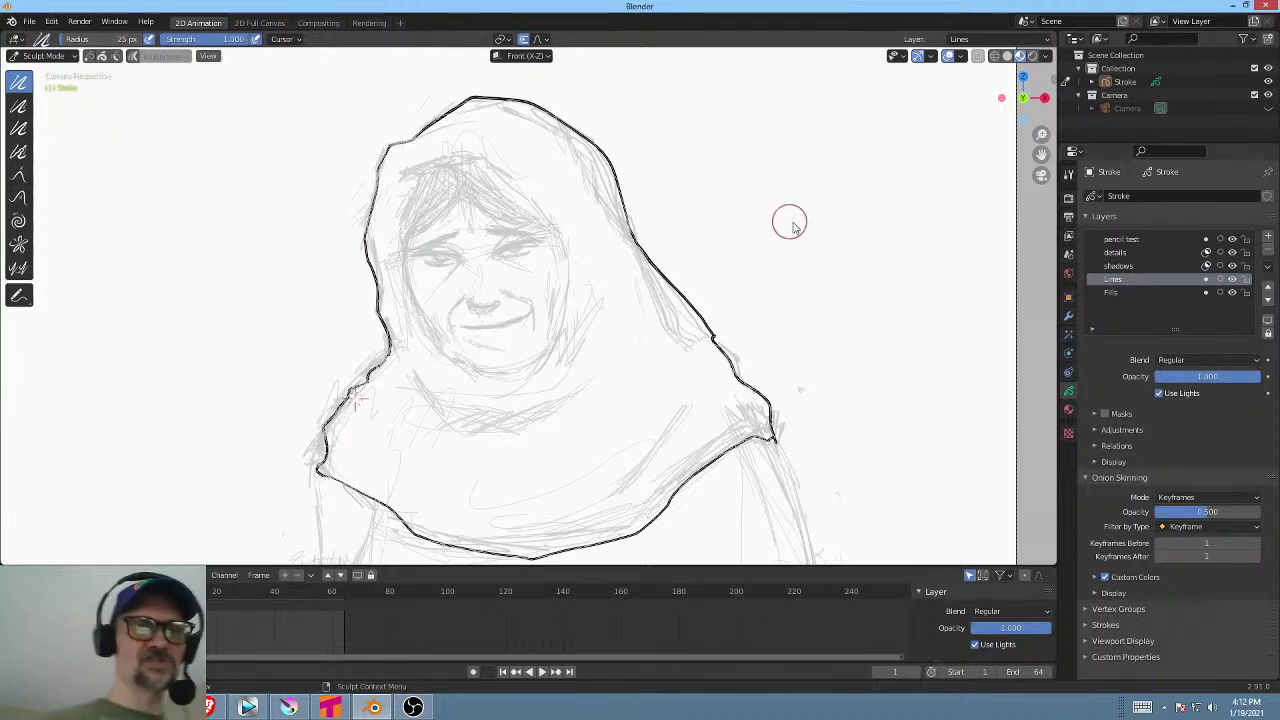
Switch to Draw mode and ink a thin upper eyelid line over the sketched eye on the viewer's right.
key(ctrl+Tab)
click(797, 162)
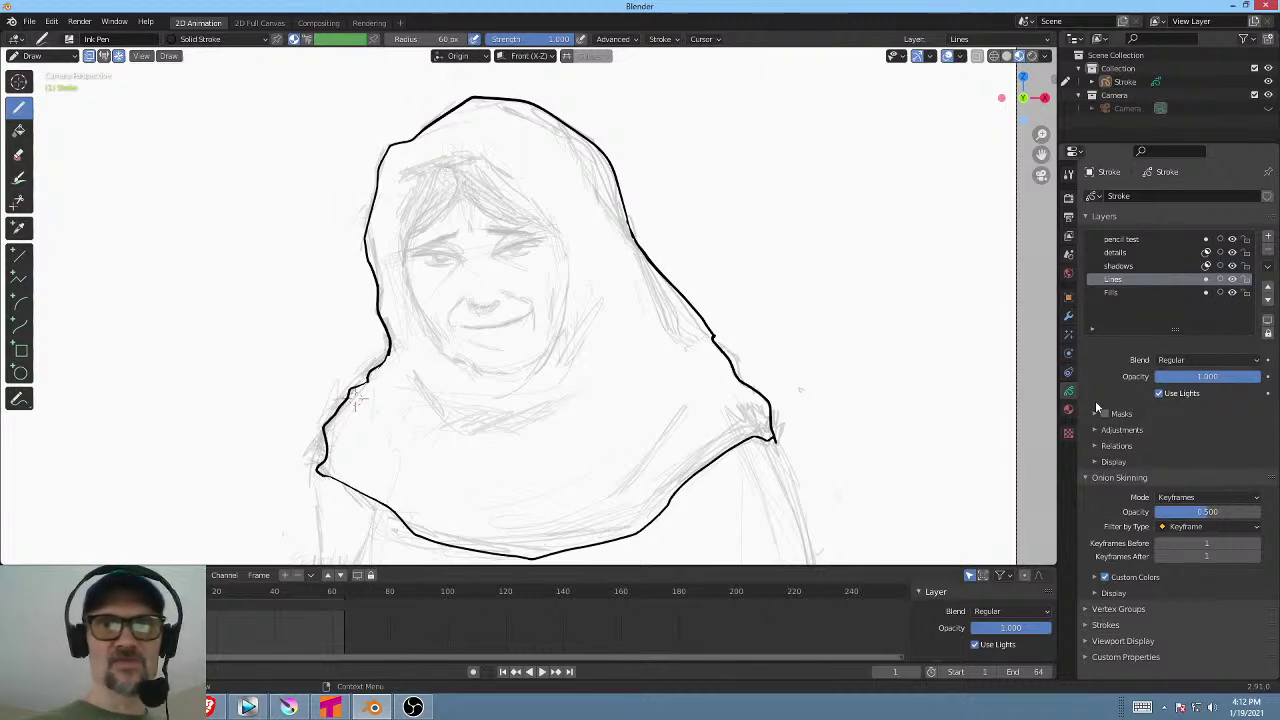
scroll(551, 290, up, 4)
shift+middle_drag(609, 198, 598, 291)
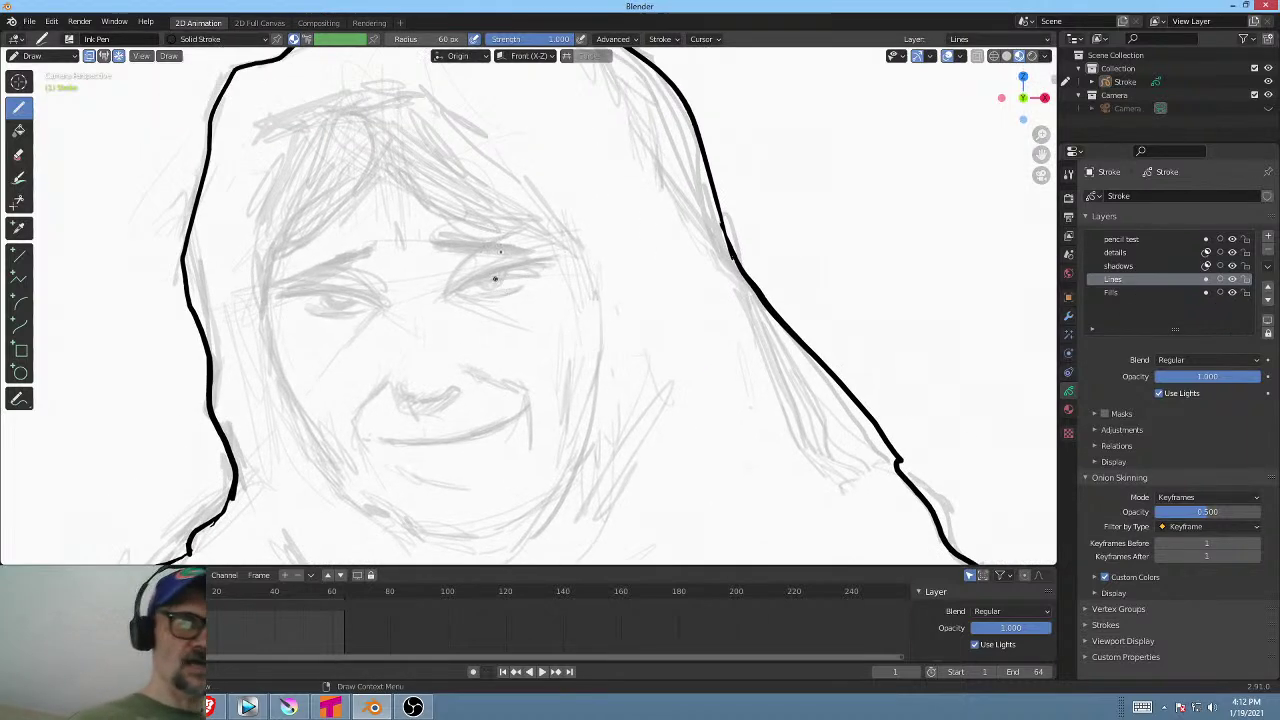
drag(448, 295, 550, 261)
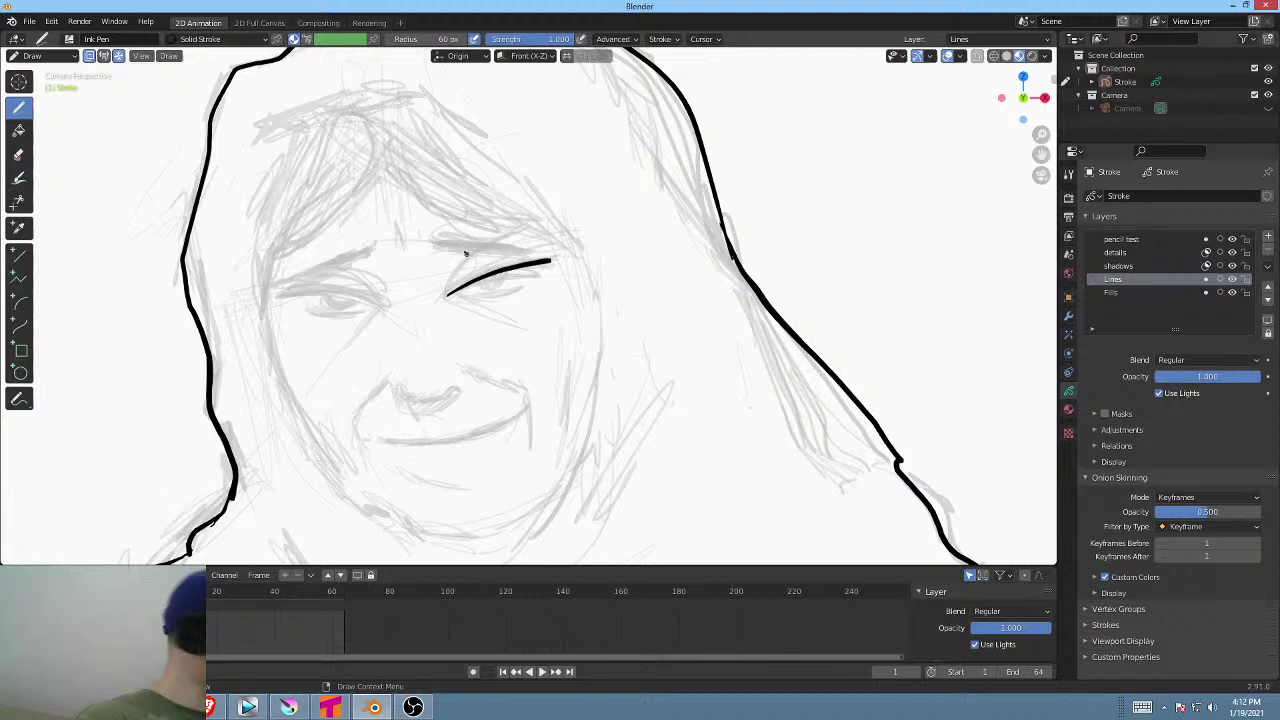
key(ctrl+z)
drag(445, 295, 544, 262)
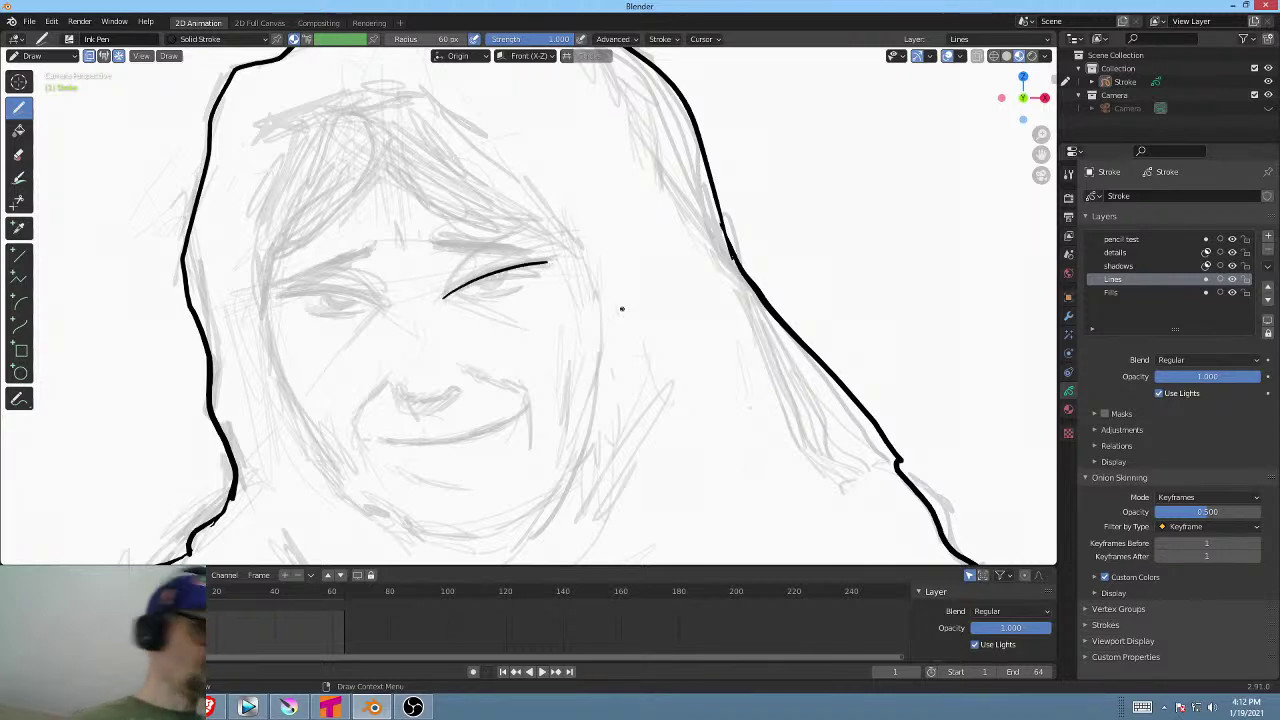
Ink the upper eyelid line of the other eye while viewing the drawing from the back in orthographic view.
scroll(621, 308, down, 5)
shift+middle_drag(621, 308, 595, 390)
key(KP_1)
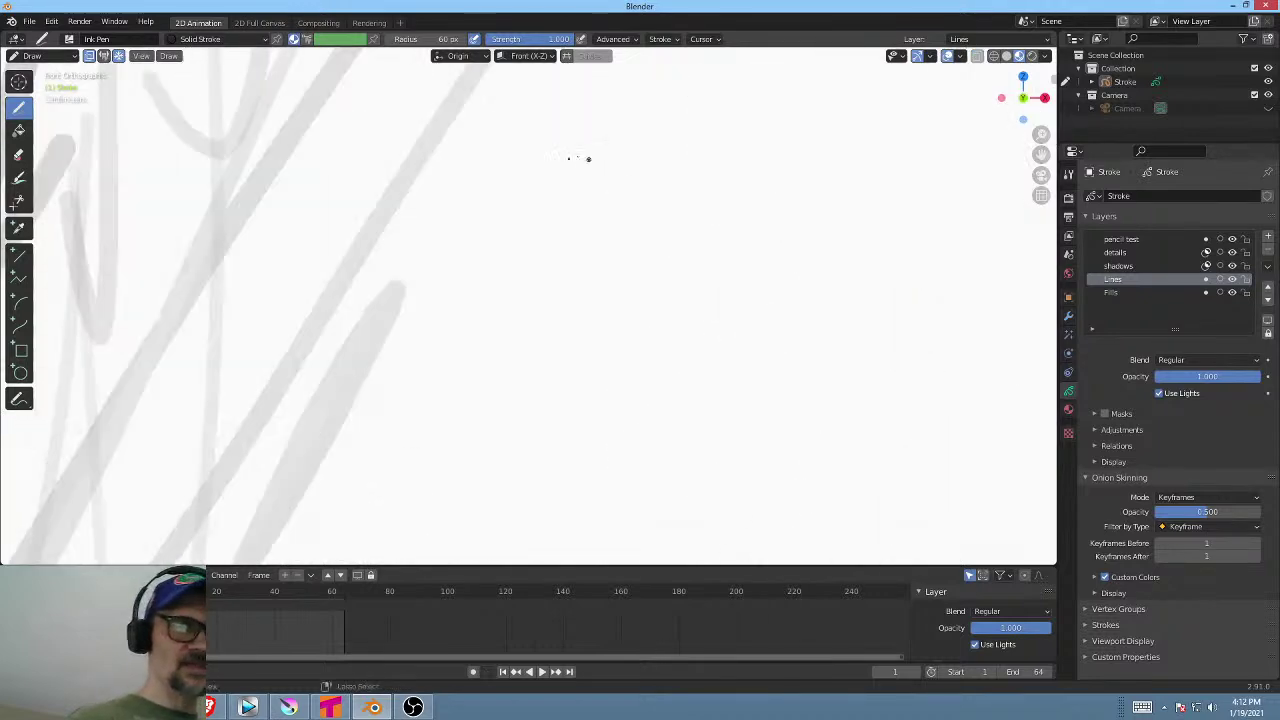
scroll(394, 163, down, 6)
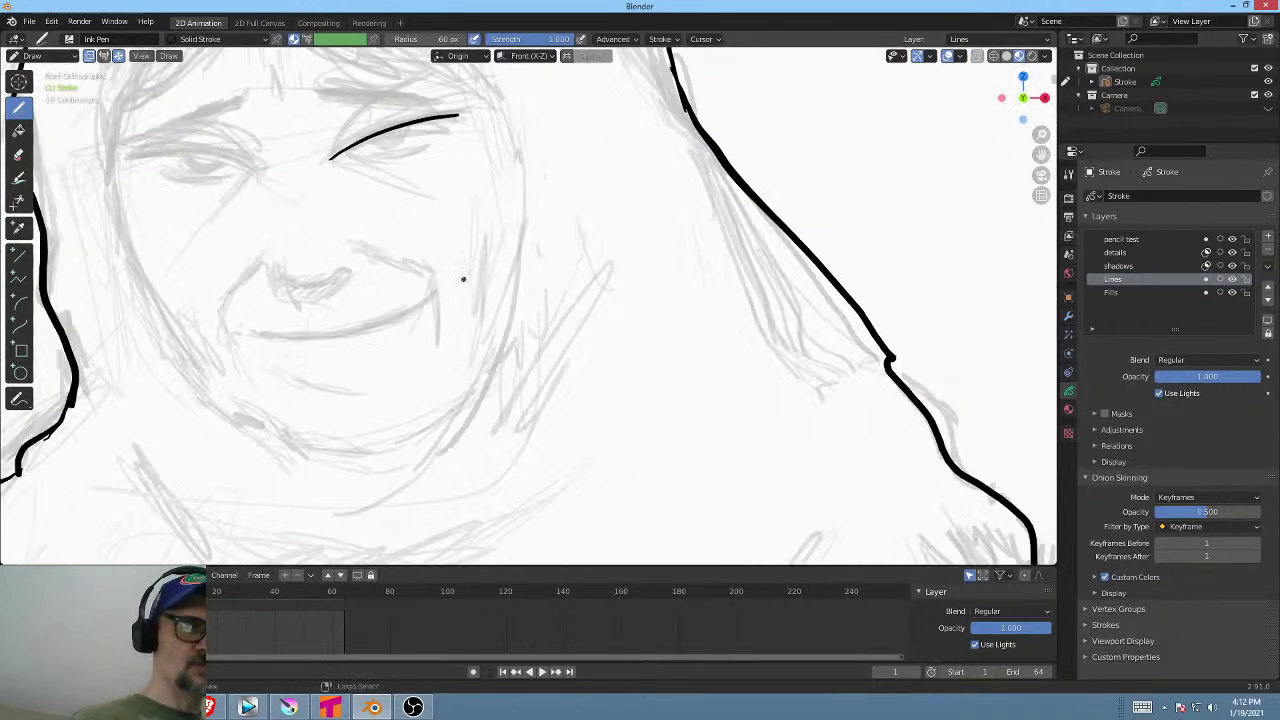
scroll(463, 279, down, 1)
scroll(508, 274, up, 4)
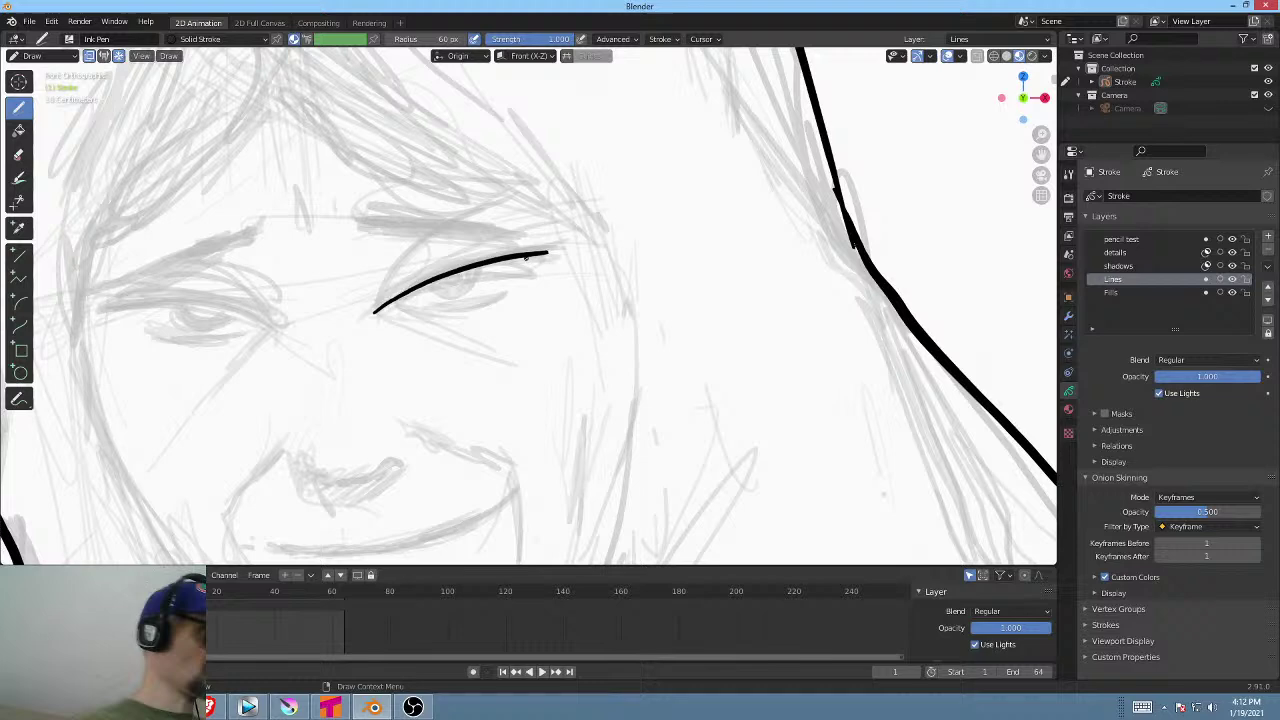
key(ctrl+KP_1)
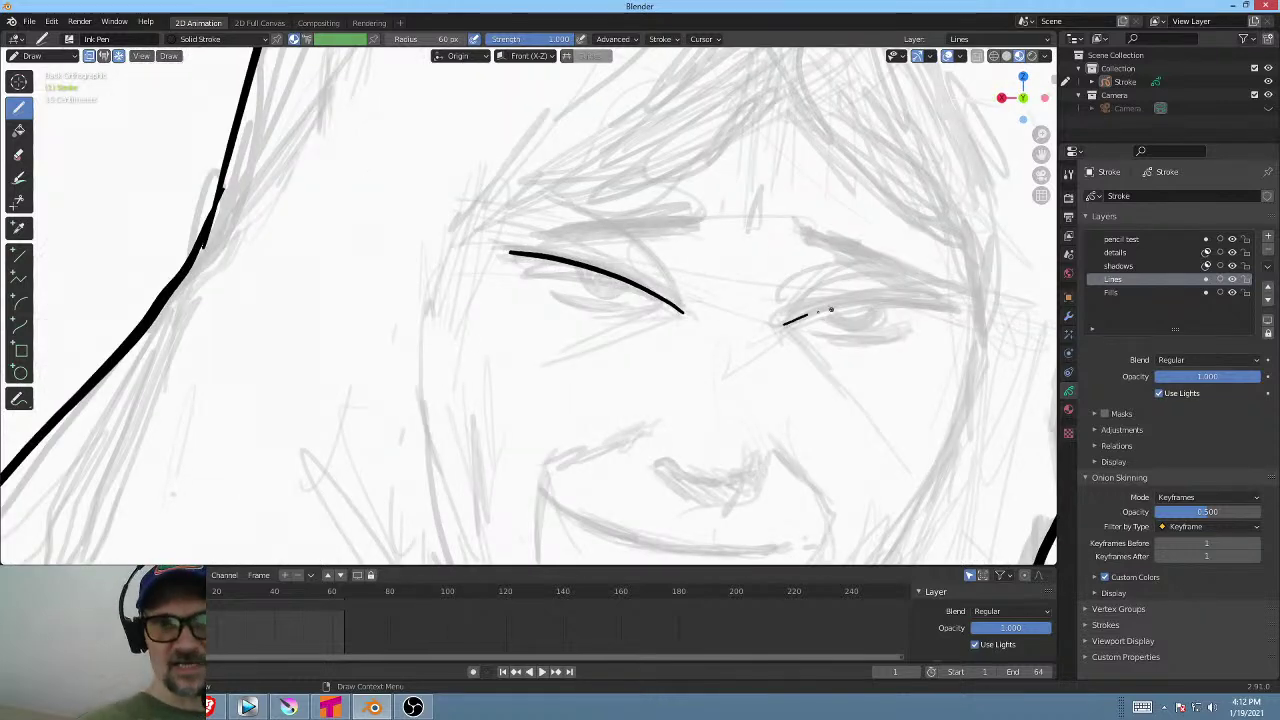
drag(807, 315, 952, 301)
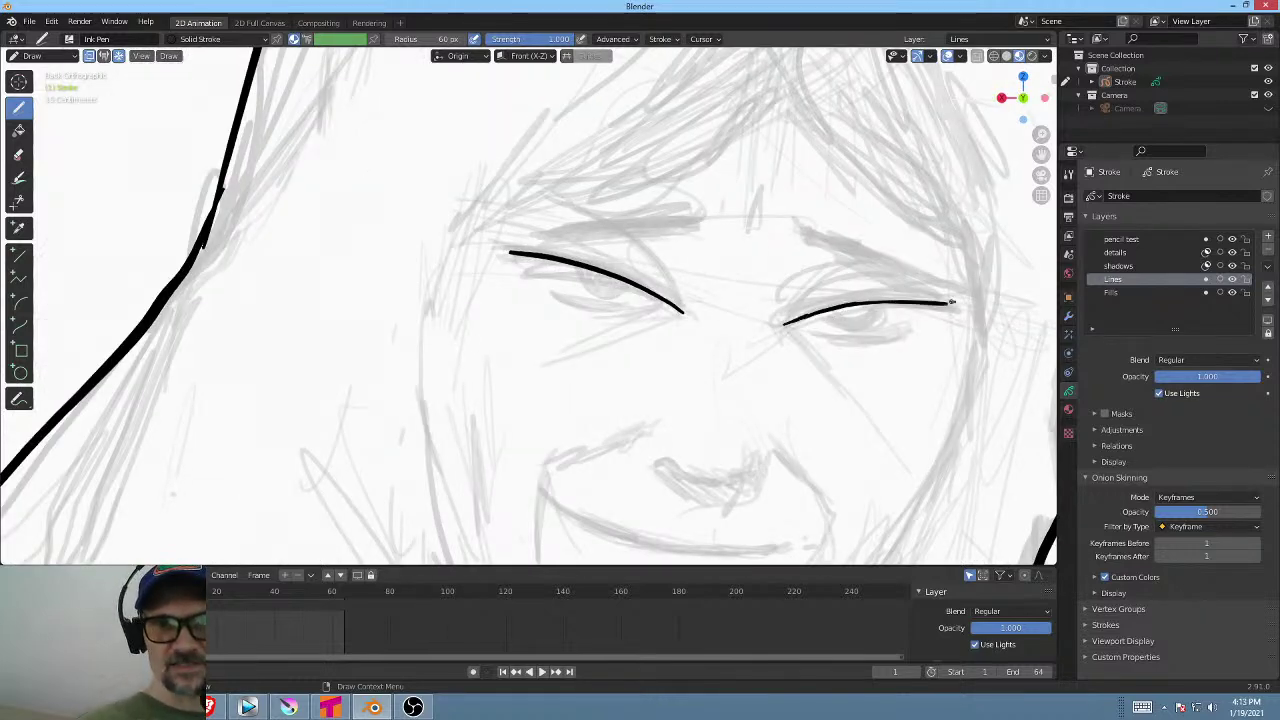
Return to the front orthographic view and ink the lower eyelid lines of both eyes in short broken strokes.
key(KP_1)
mouse_move(395, 312)
mouse_down()
mouse_move(470, 308)
mouse_move(517, 279)
mouse_up()
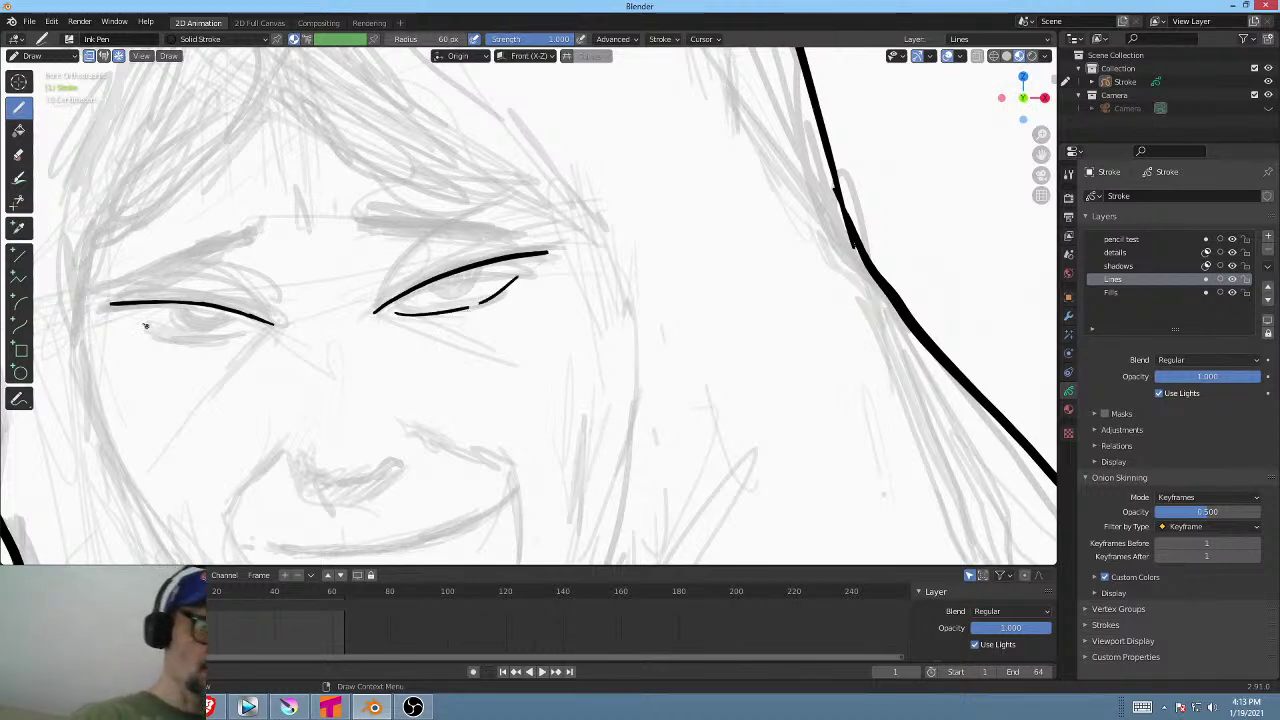
mouse_move(136, 320)
mouse_down()
mouse_move(178, 339)
mouse_move(252, 335)
mouse_up()
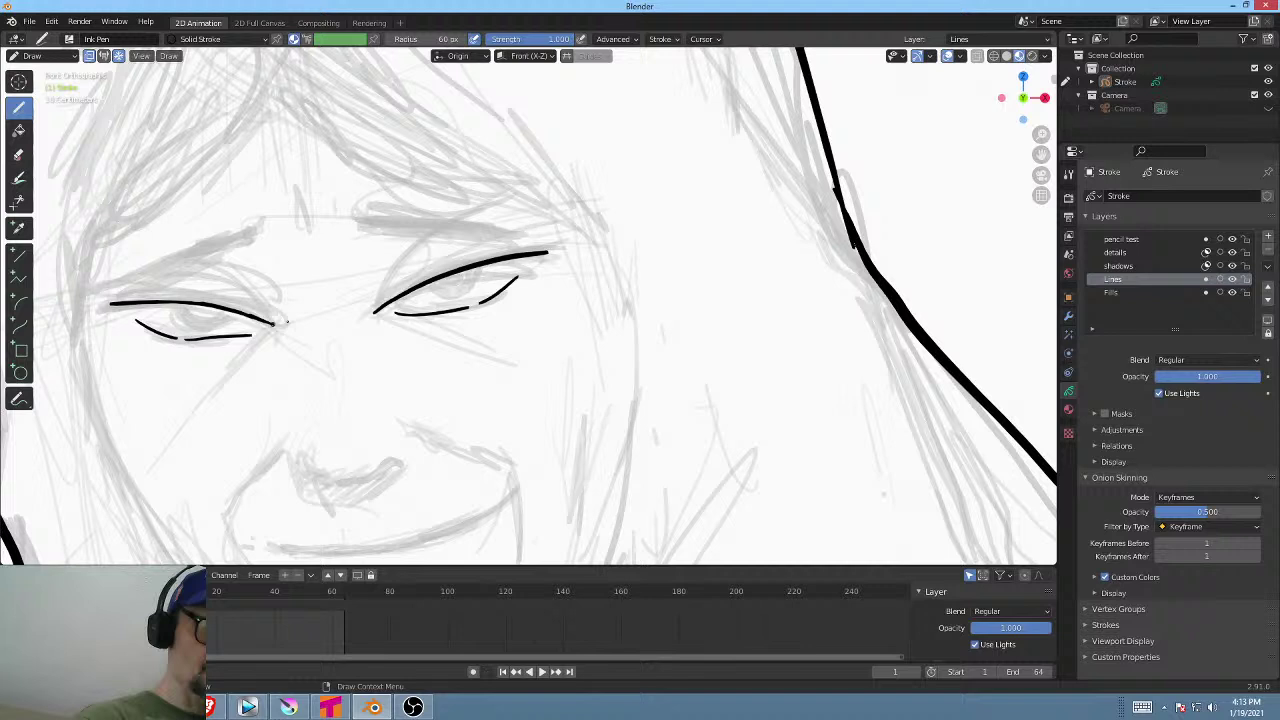
key(ctrl+z)
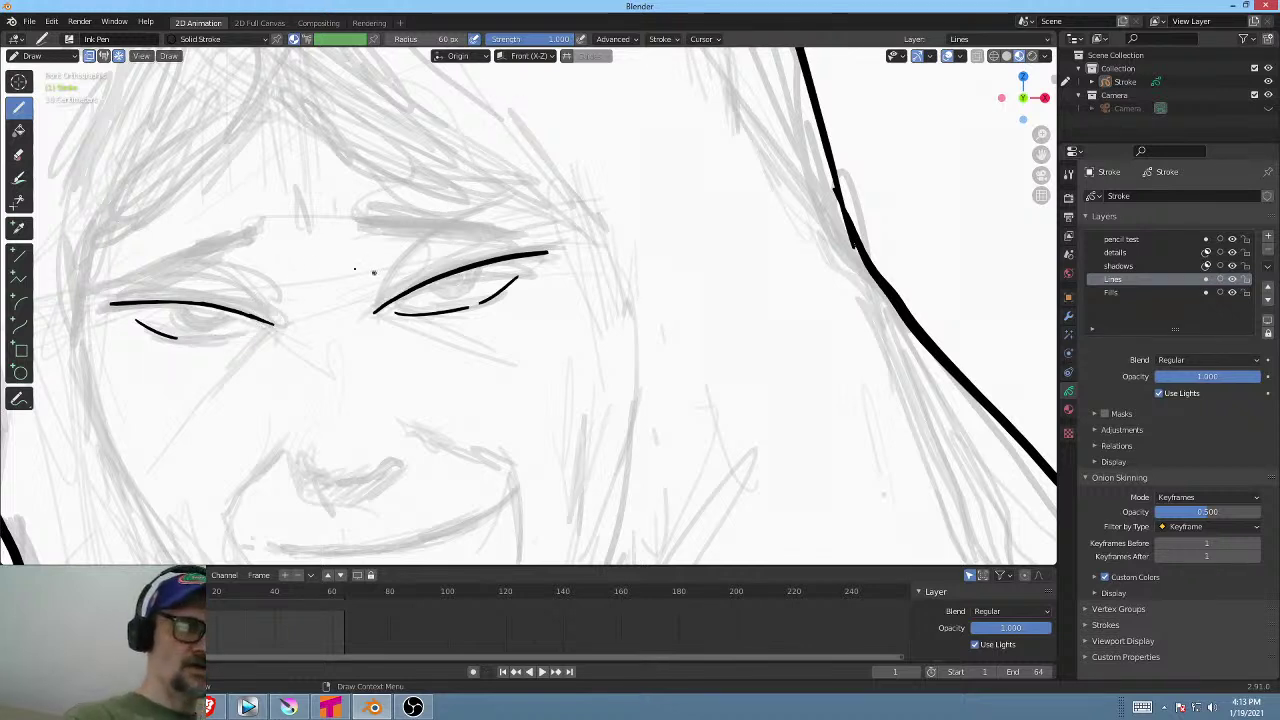
drag(185, 341, 212, 337)
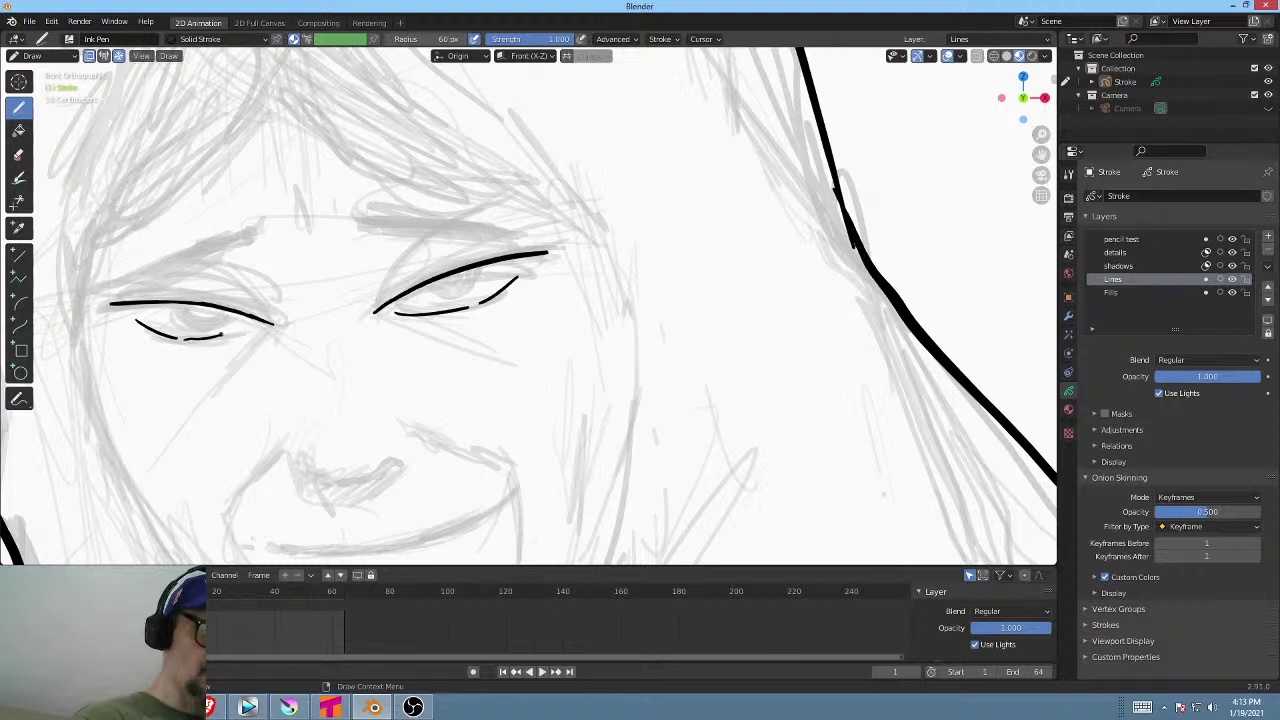
key(ctrl+z)
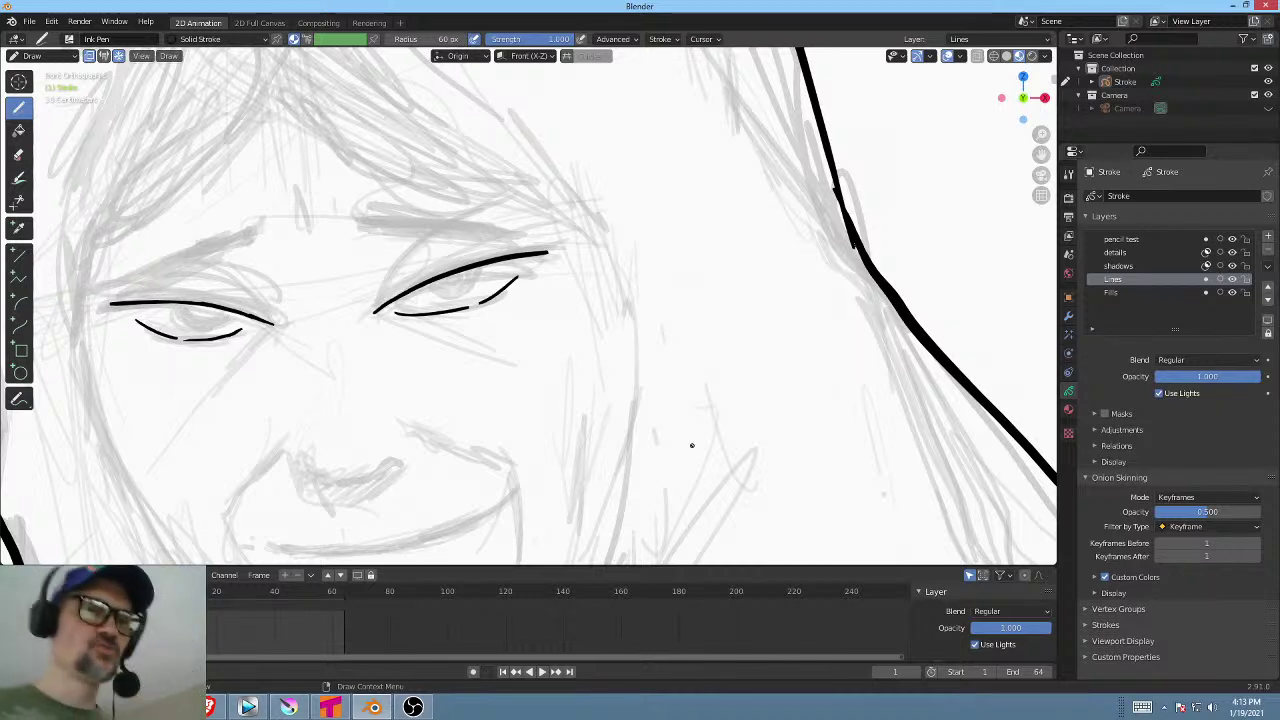
Examine the flat drawing from the right side and from several rotated angles, ending in the front orthographic view.
shift+middle_drag(480, 228, 525, 260)
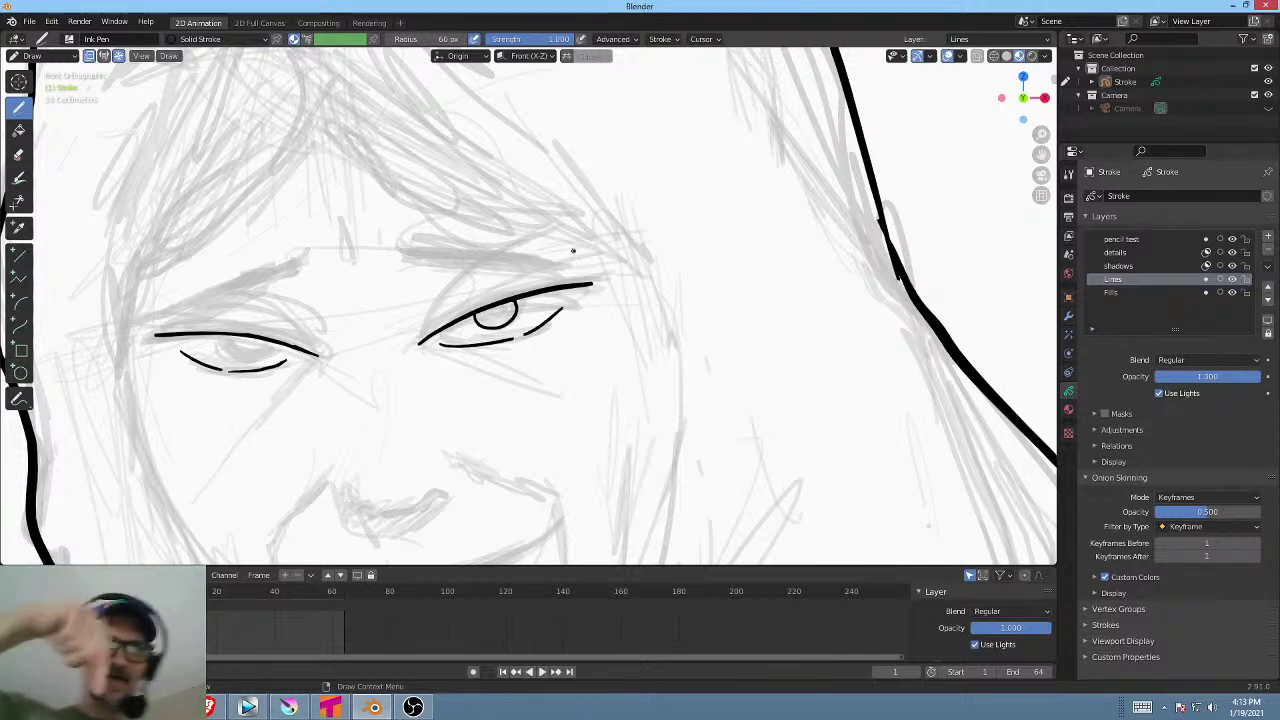
key(KP_3)
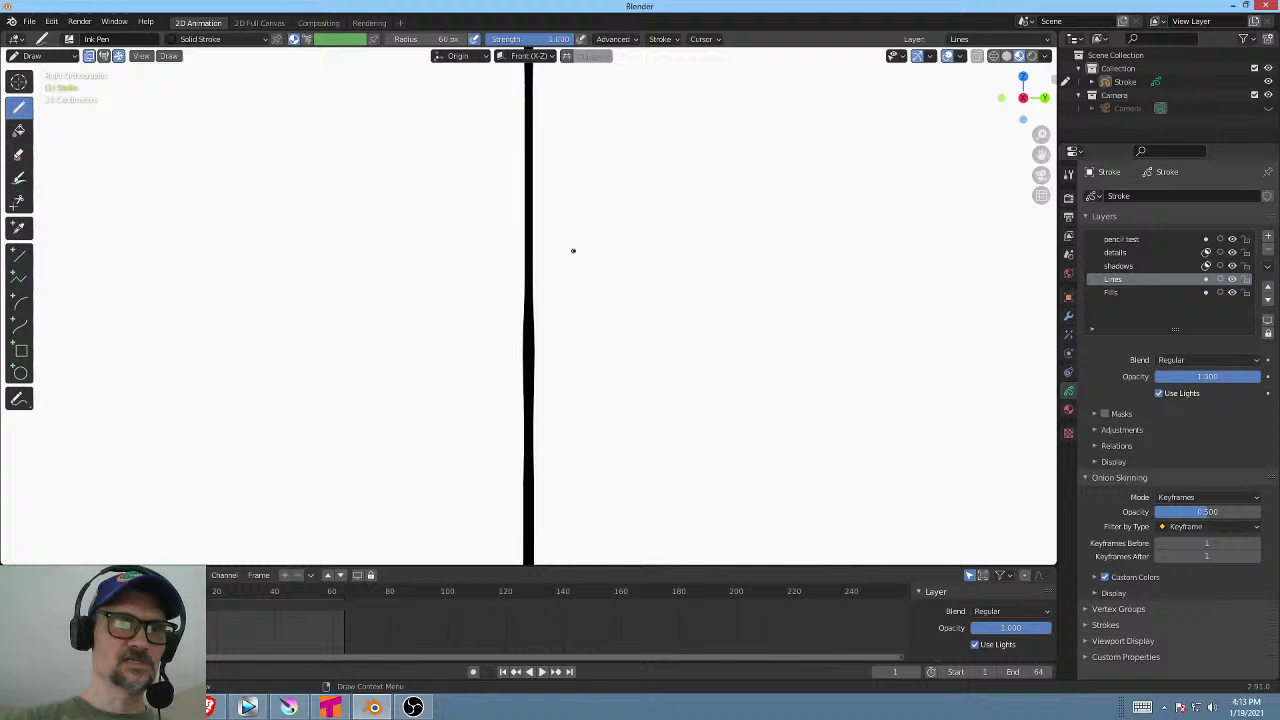
key(KP_1)
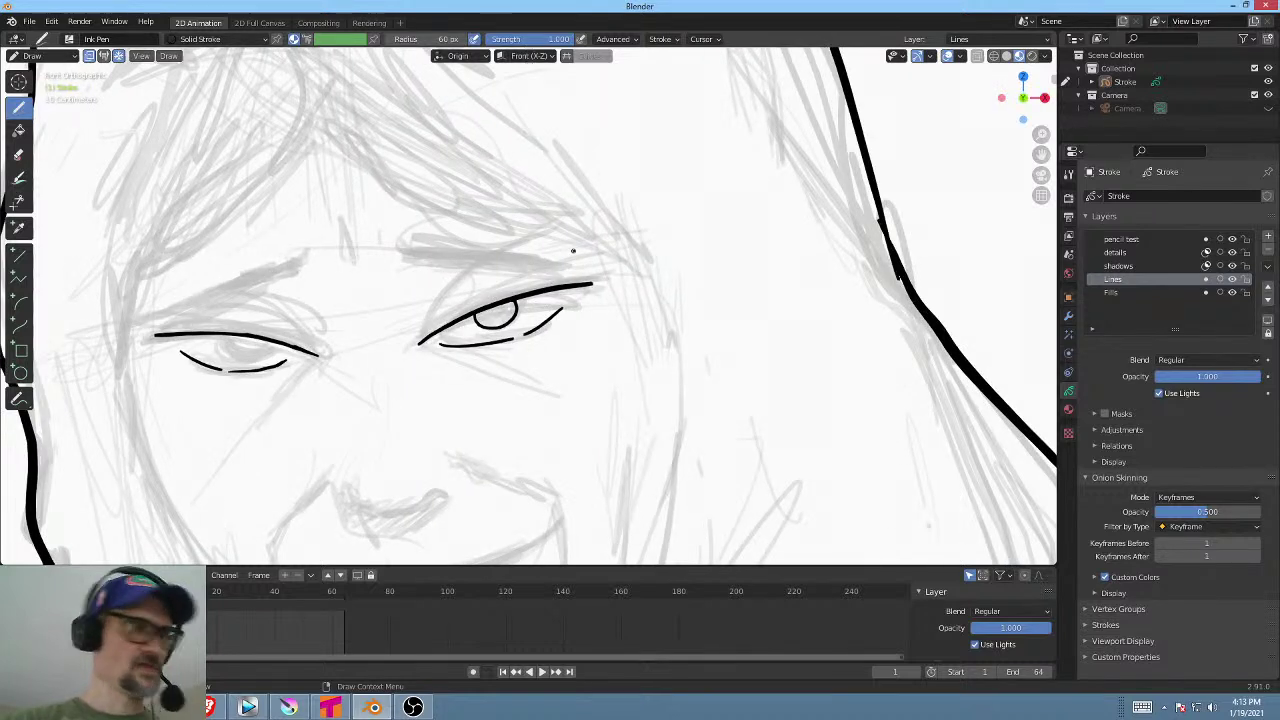
key(KP_4)
key(KP_4)
key(KP_4)
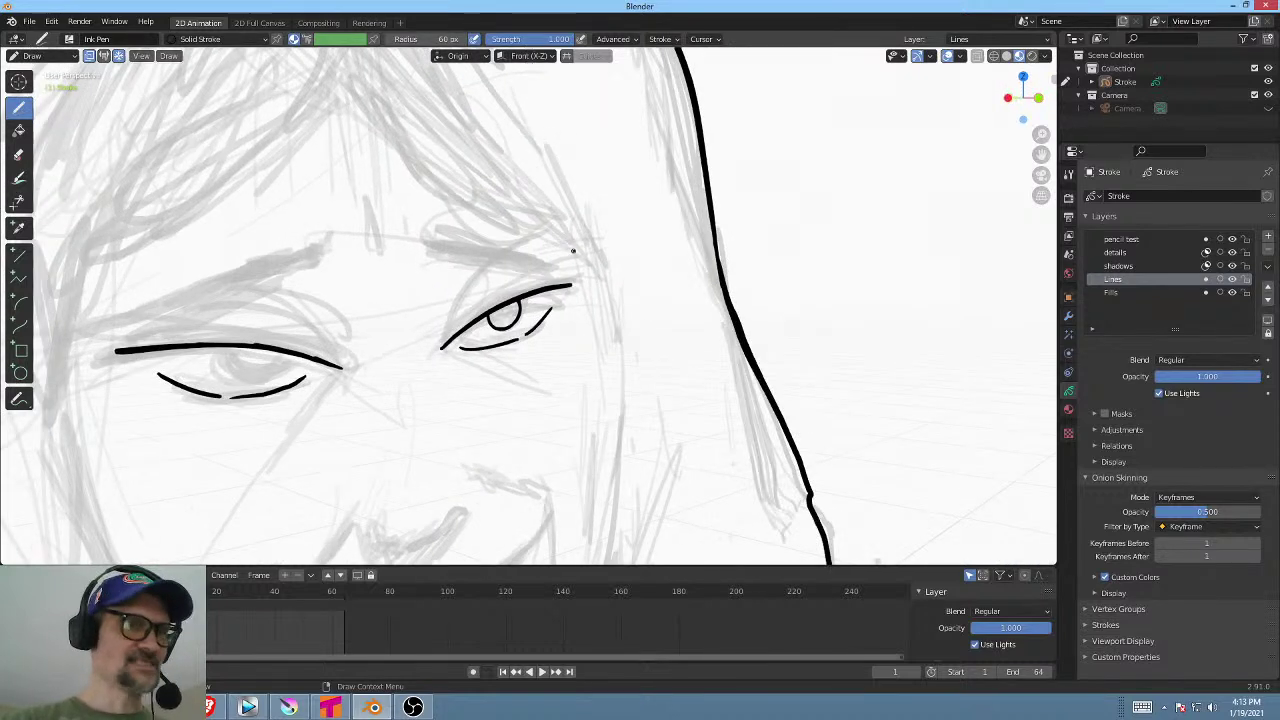
key(KP_6)
key(KP_6)
key(KP_6)
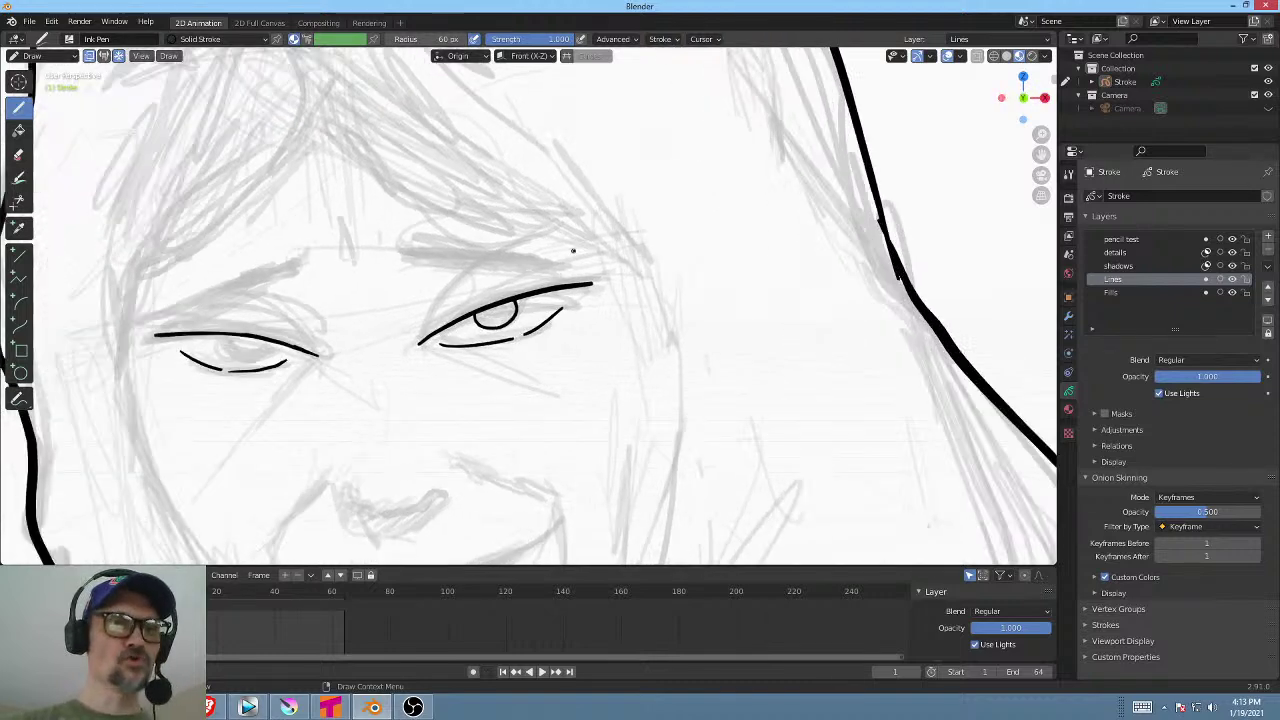
key(KP_6)
key(KP_6)
key(KP_6)
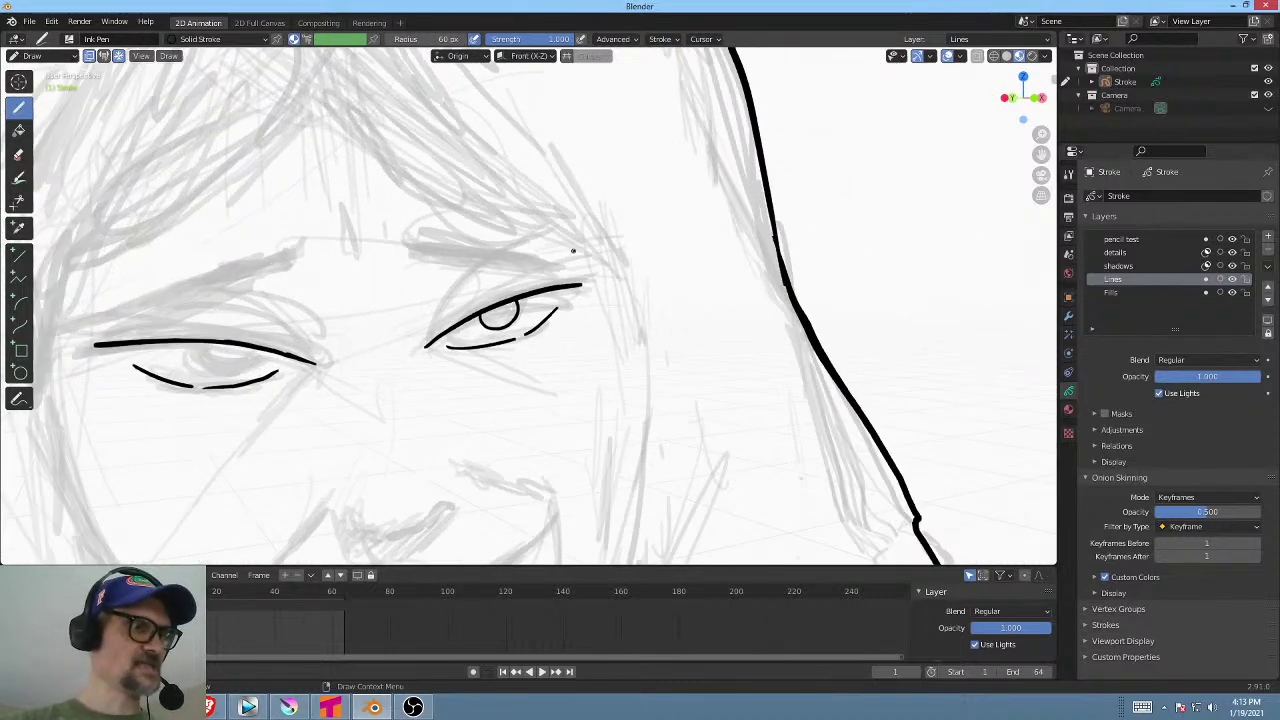
key(KP_6)
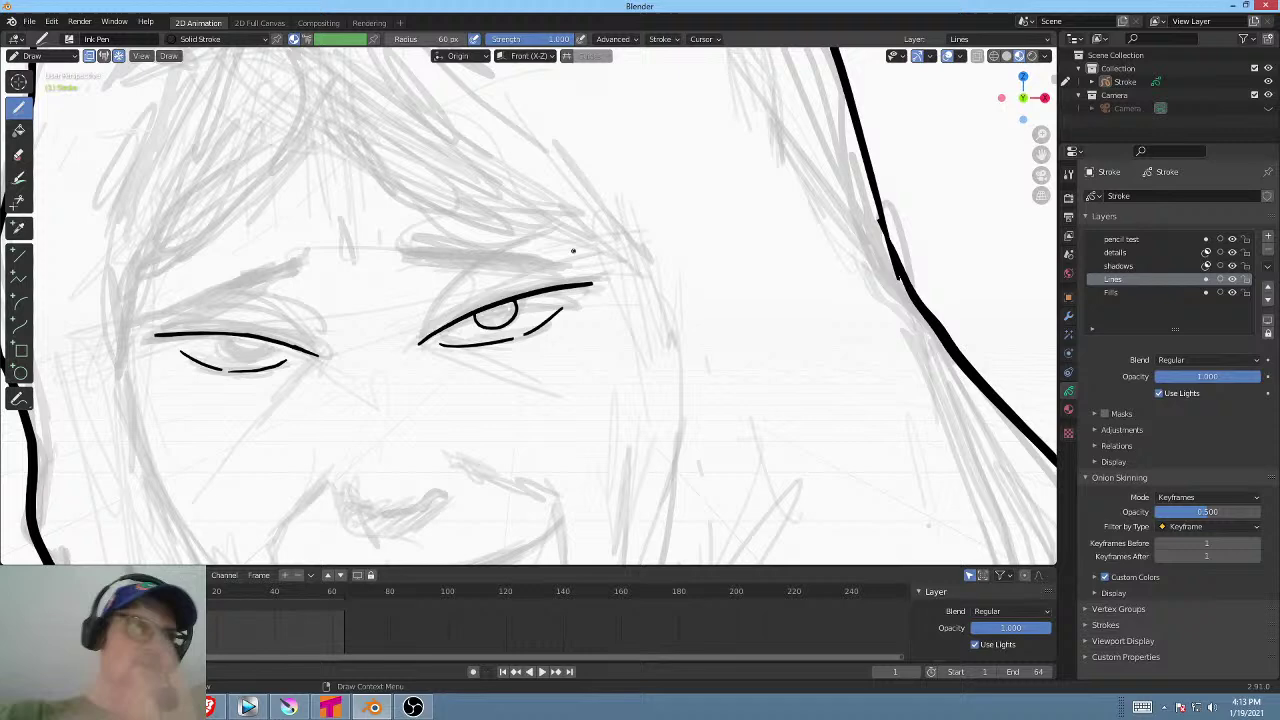
key(KP_6)
key(KP_6)
key(KP_6)
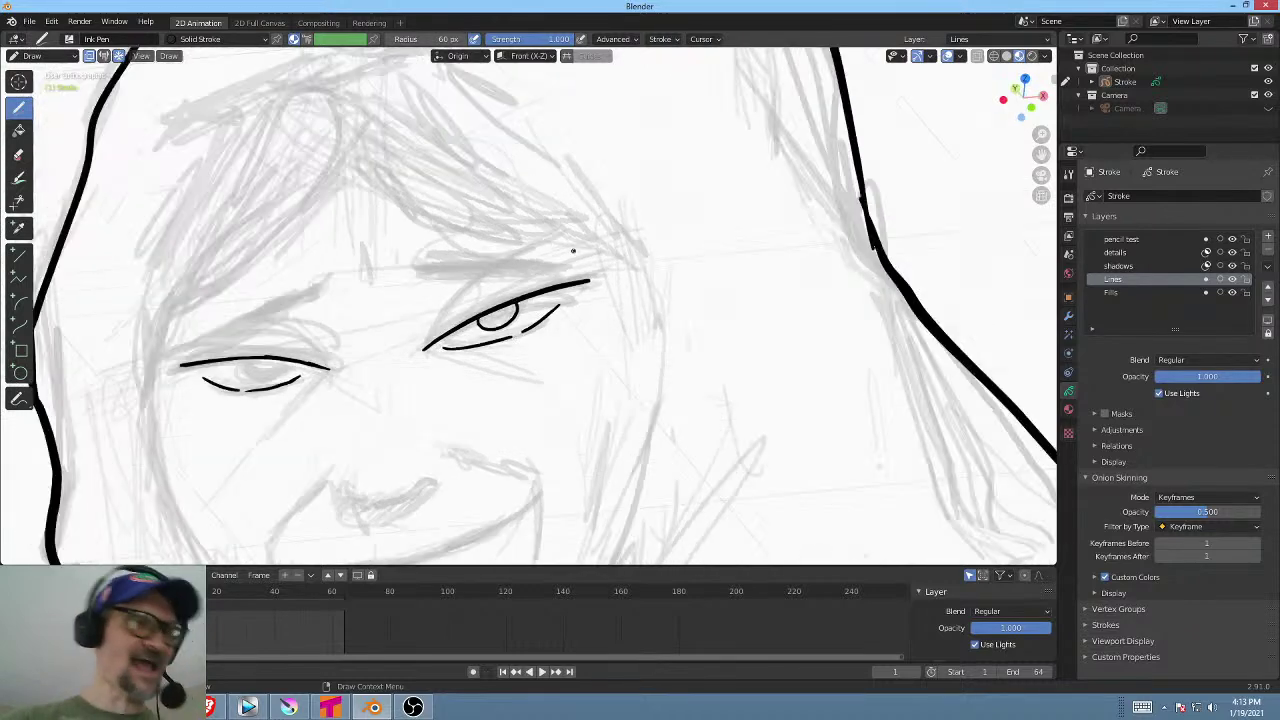
key(KP_7)
key(KP_1)
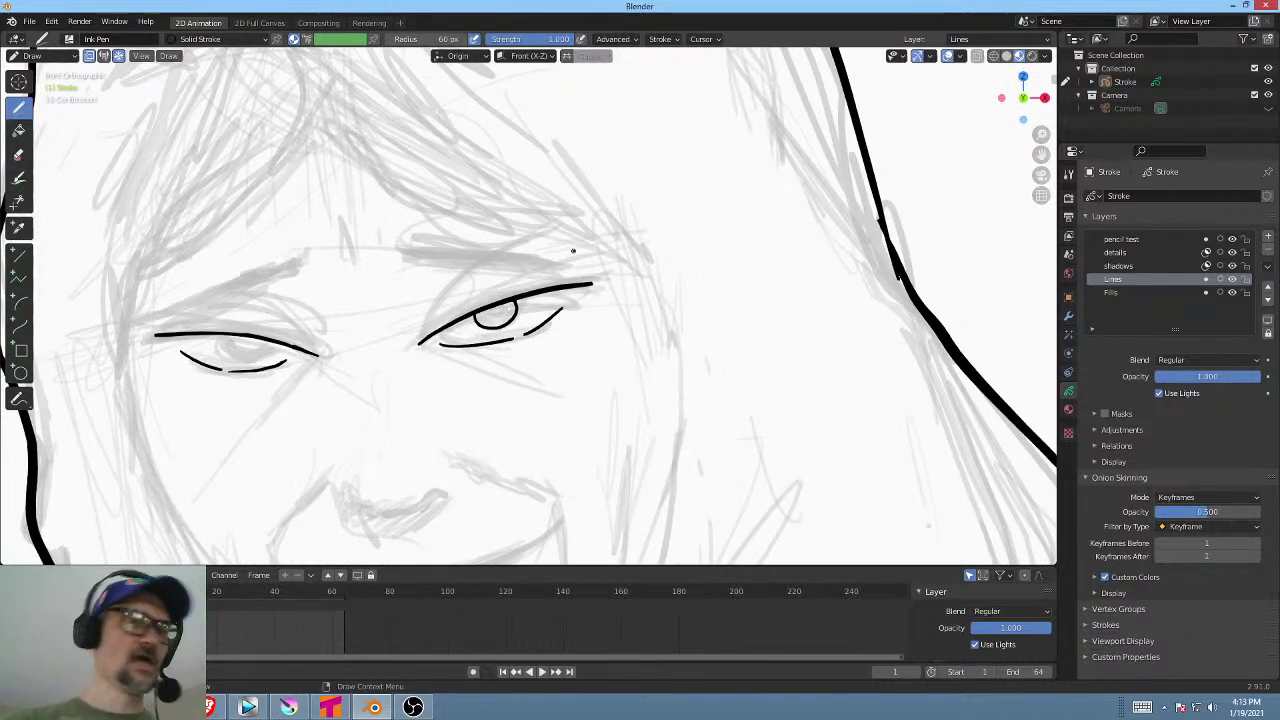
Ink the underside of the nose and the smile folds on both sides of it, following the pencil sketch.
scroll(452, 229, up, 2)
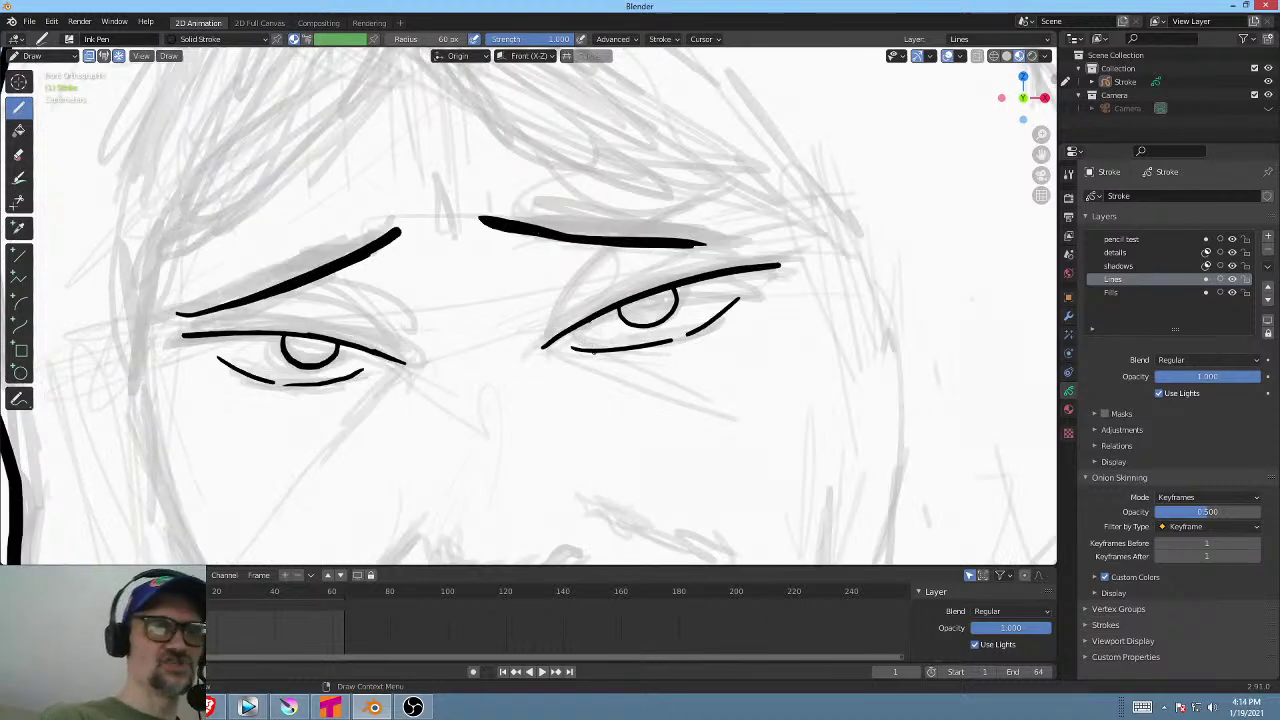
shift+middle_drag(531, 442, 543, 277)
mouse_move(437, 386)
mouse_down()
mouse_move(504, 420)
mouse_move(615, 390)
mouse_up()
mouse_move(428, 401)
mouse_down()
mouse_move(449, 409)
mouse_move(380, 425)
mouse_move(364, 450)
mouse_up()
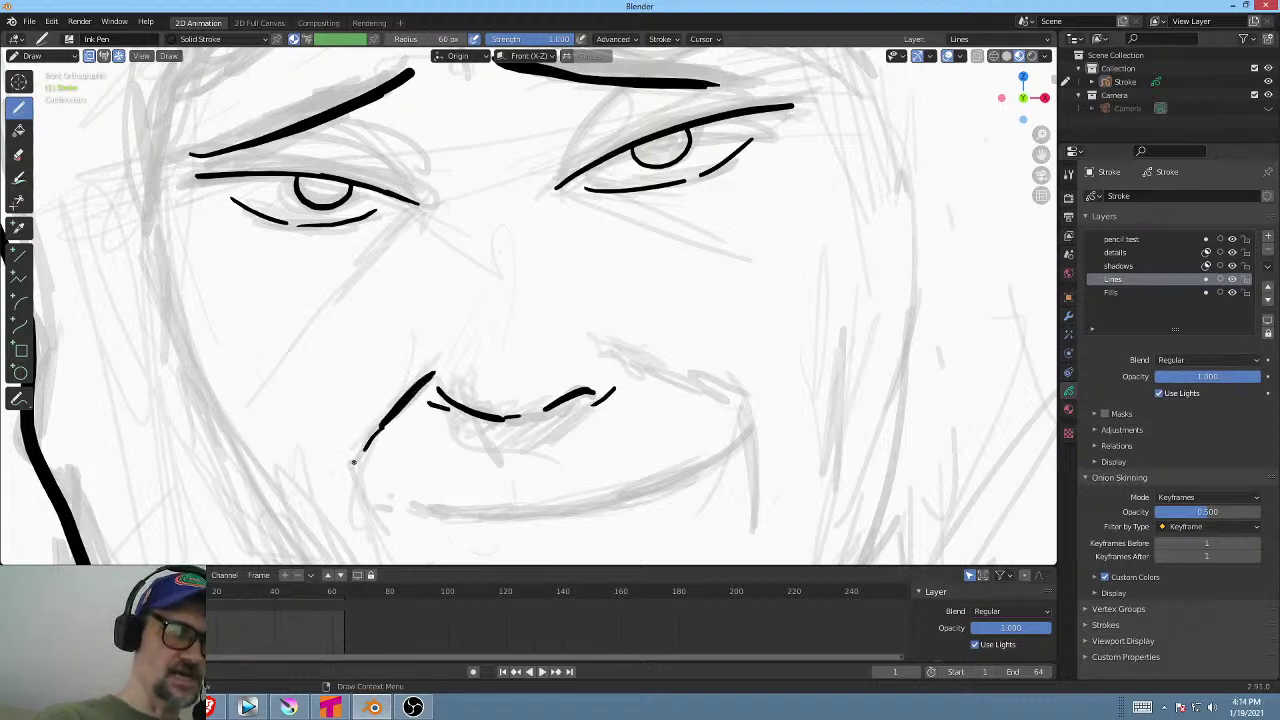
mouse_move(614, 343)
mouse_down()
mouse_move(748, 405)
mouse_move(755, 432)
mouse_up()
Extend the smile fold on the viewer's left and ink the curved mouth line over the sketch.
shift+middle_drag(741, 475, 781, 300)
mouse_move(399, 294)
mouse_down()
mouse_move(399, 318)
mouse_move(530, 336)
mouse_move(764, 294)
mouse_up()
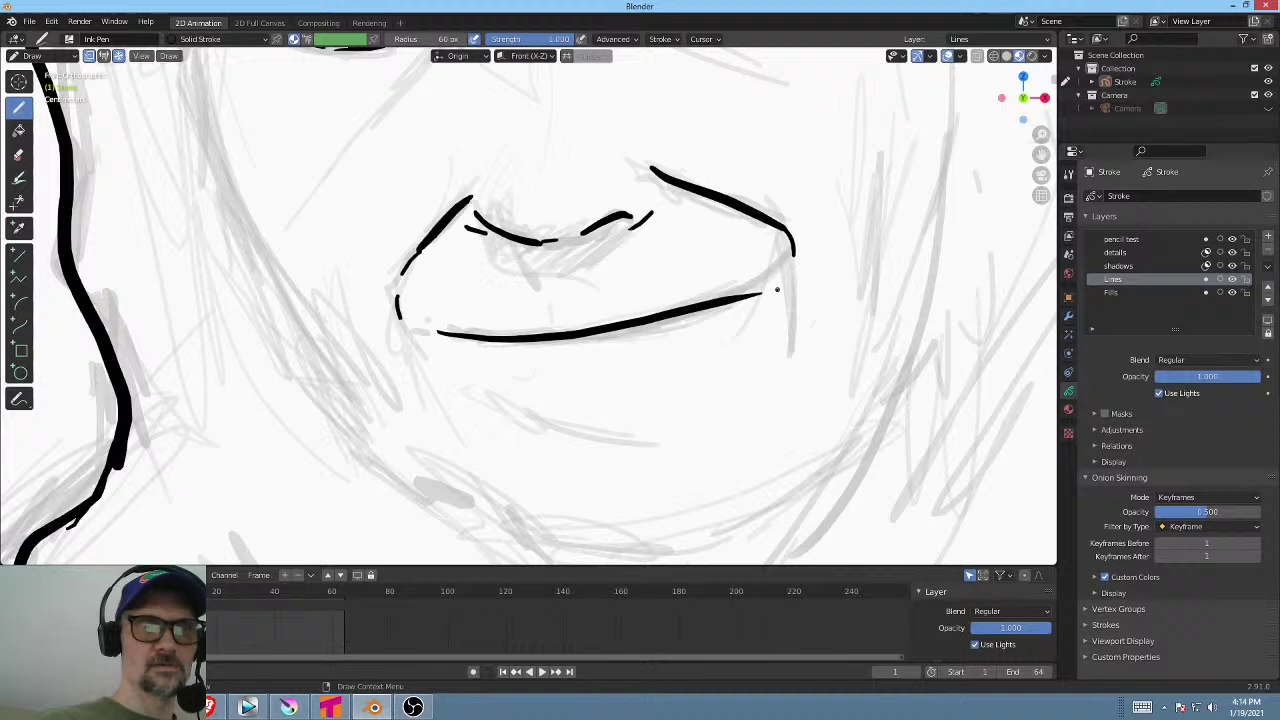
Ink the sides of the nose bridge, the creases below and beside both eyes, and short frown lines between the eyebrows.
scroll(538, 420, down, 5)
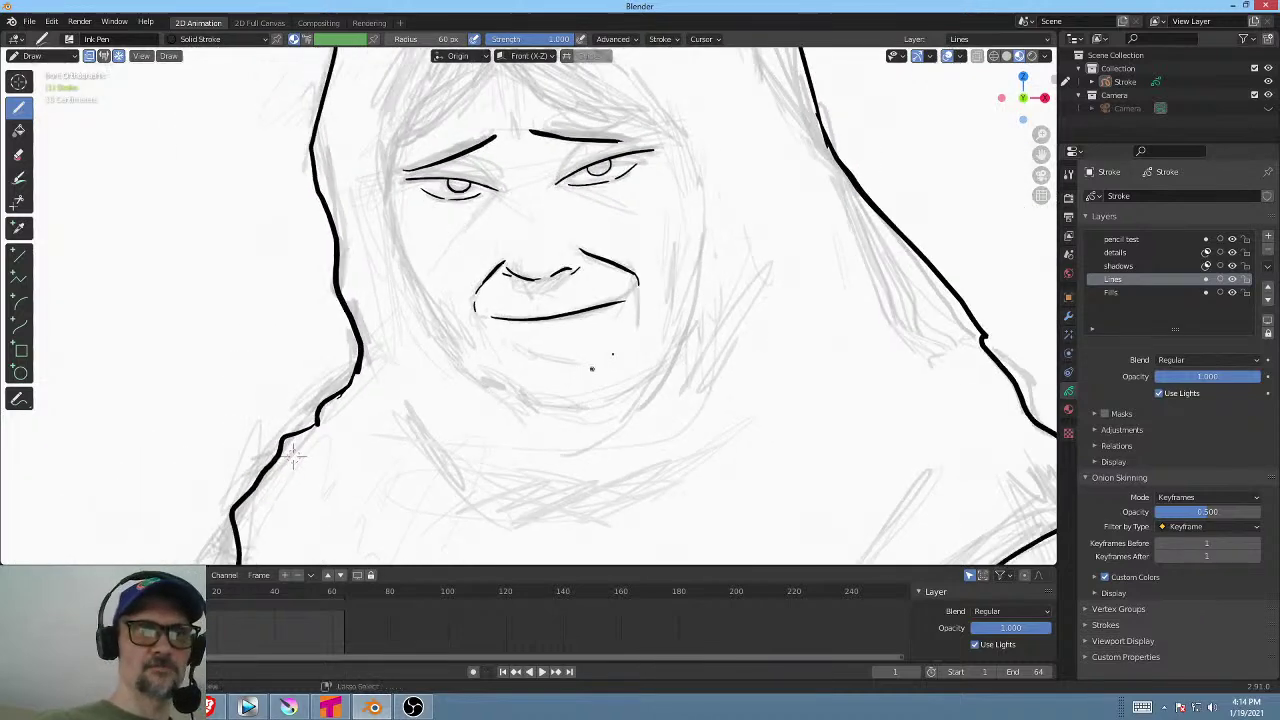
mouse_move(538, 420)
shift+middle_down()
mouse_move(577, 377)
mouse_move(626, 383)
shift+middle_up()
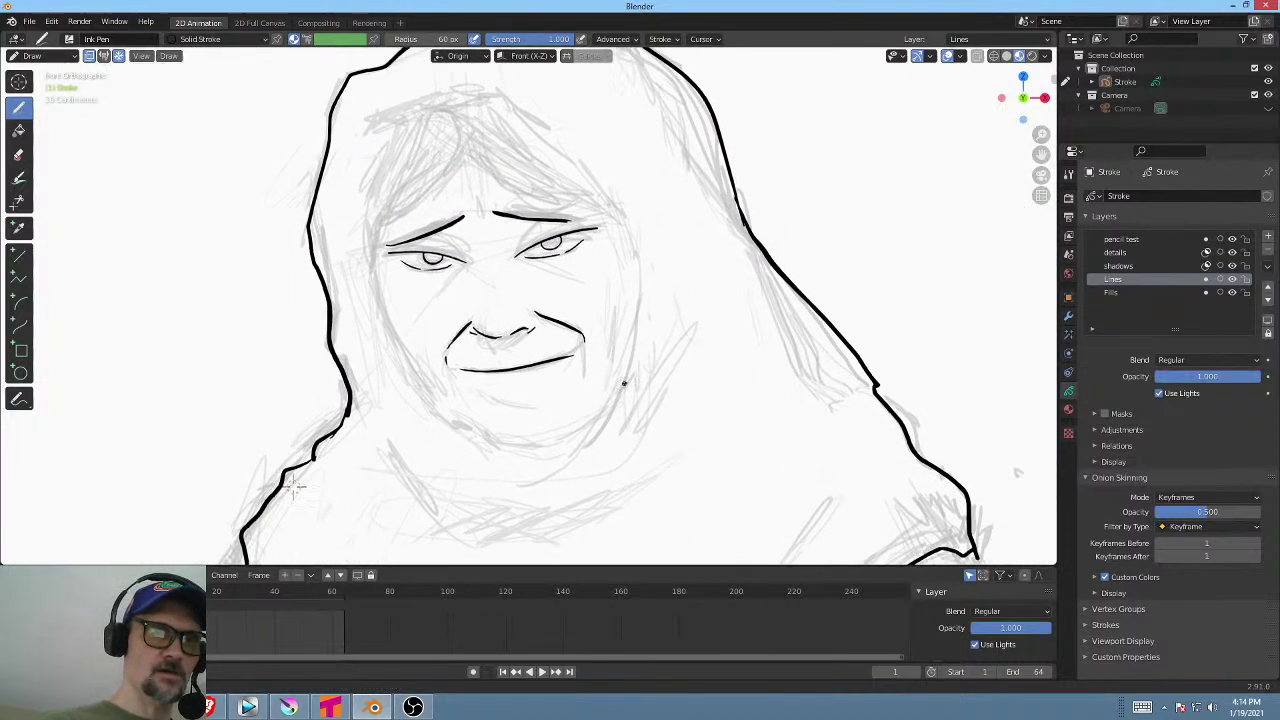
scroll(546, 376, up, 2)
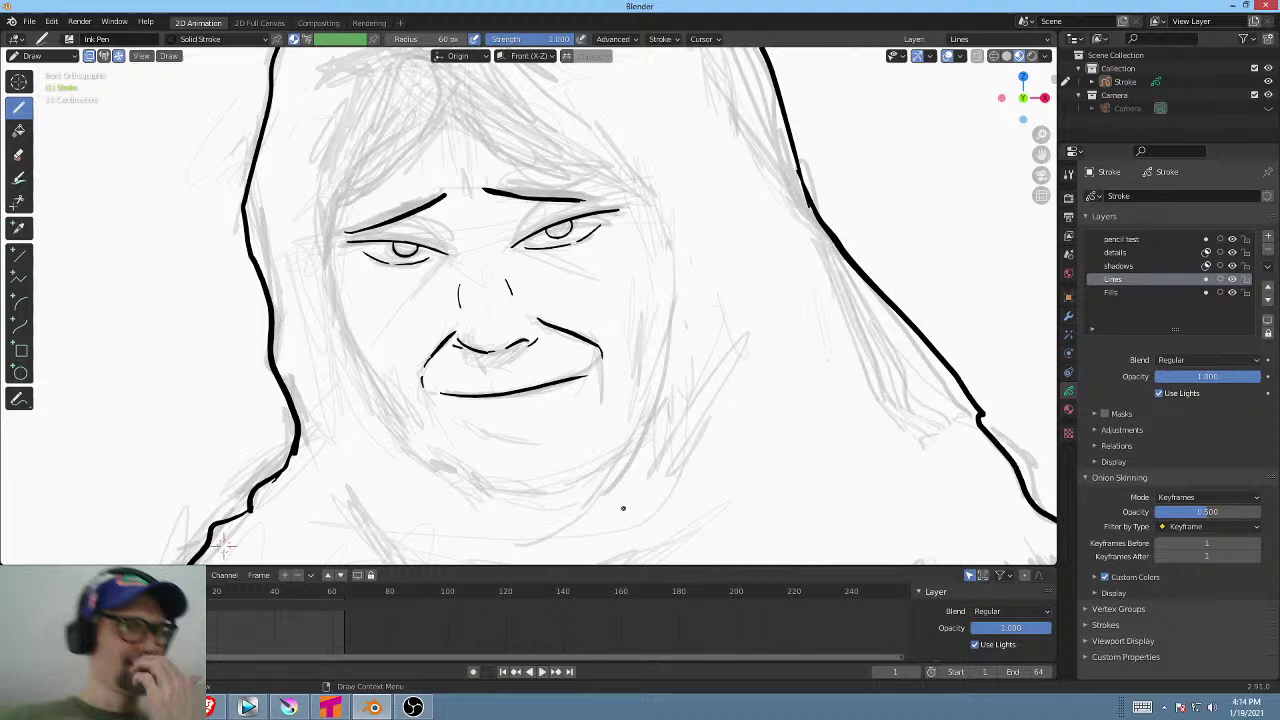
drag(443, 261, 402, 313)
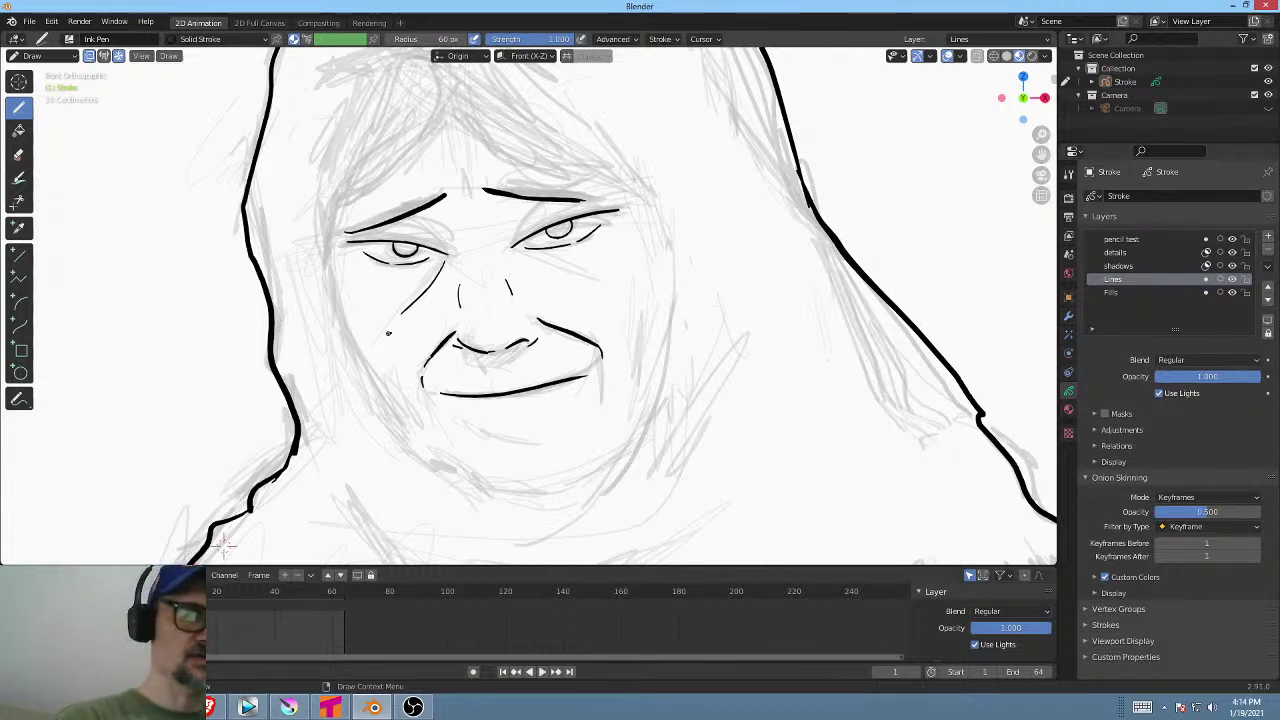
drag(516, 256, 580, 284)
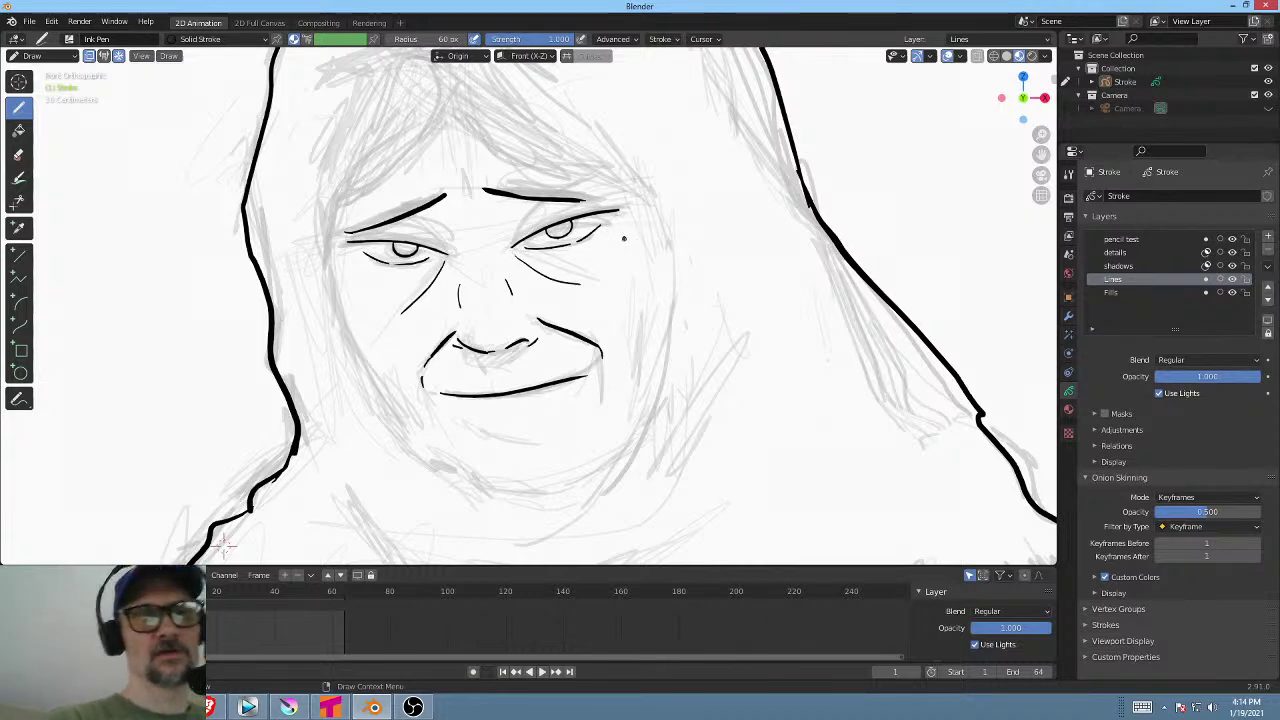
drag(617, 233, 613, 265)
drag(358, 275, 377, 303)
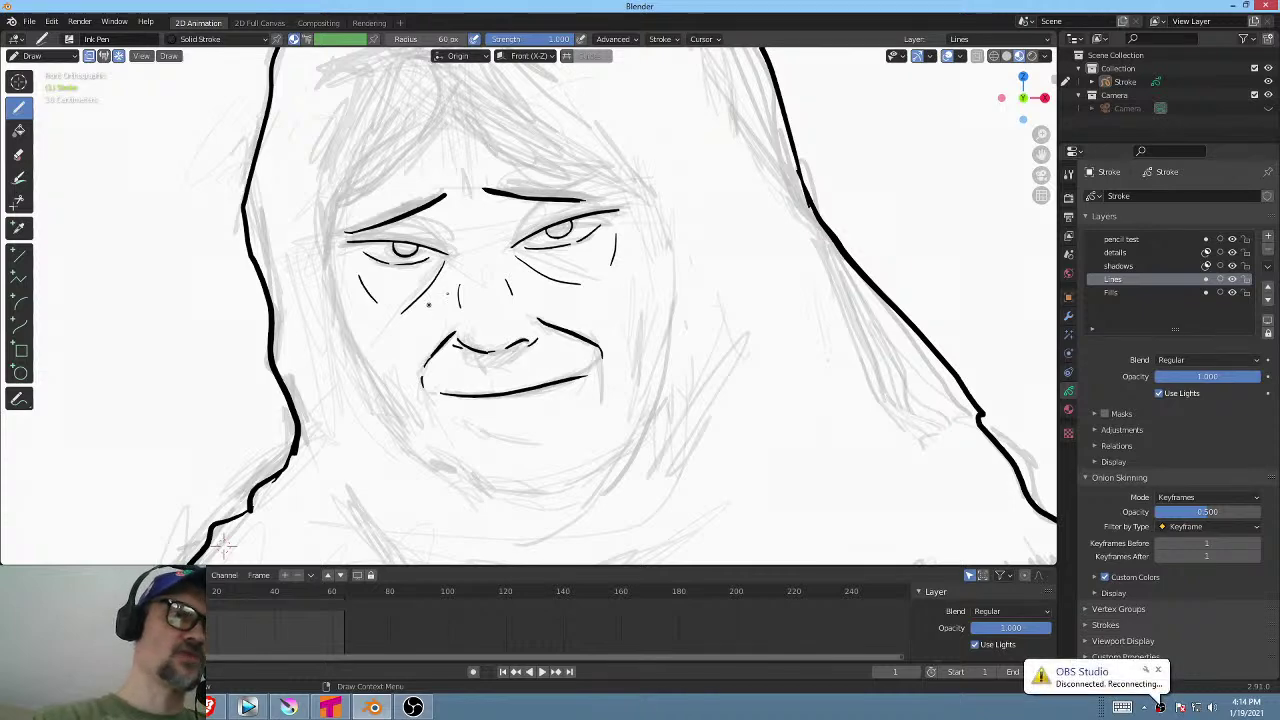
mouse_move(463, 181)
mouse_down()
mouse_move(465, 199)
mouse_move(478, 196)
mouse_up()
Ink the centre-parted hairline across the forehead and the inner hood edge arching above it.
mouse_move(636, 271)
shift+middle_down()
mouse_move(651, 226)
mouse_move(652, 242)
shift+middle_up()
shift+middle_drag(645, 296, 593, 326)
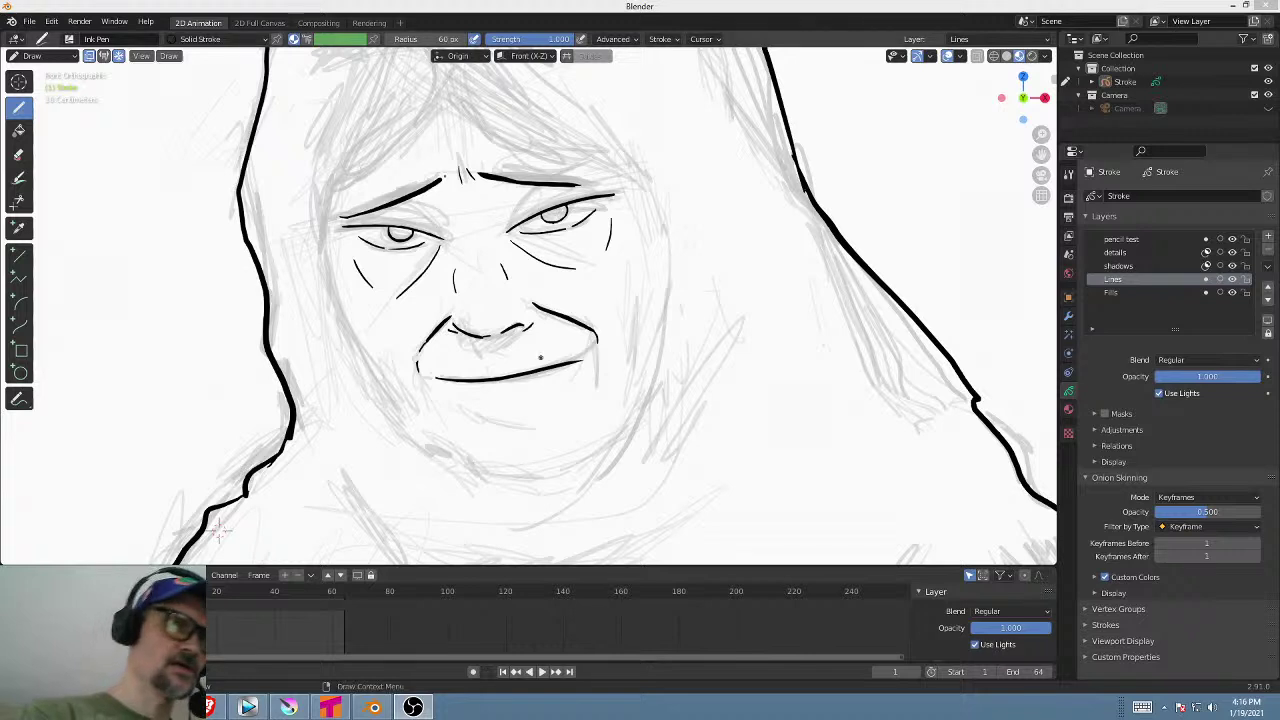
shift+middle_drag(400, 250, 400, 375)
drag(455, 213, 335, 315)
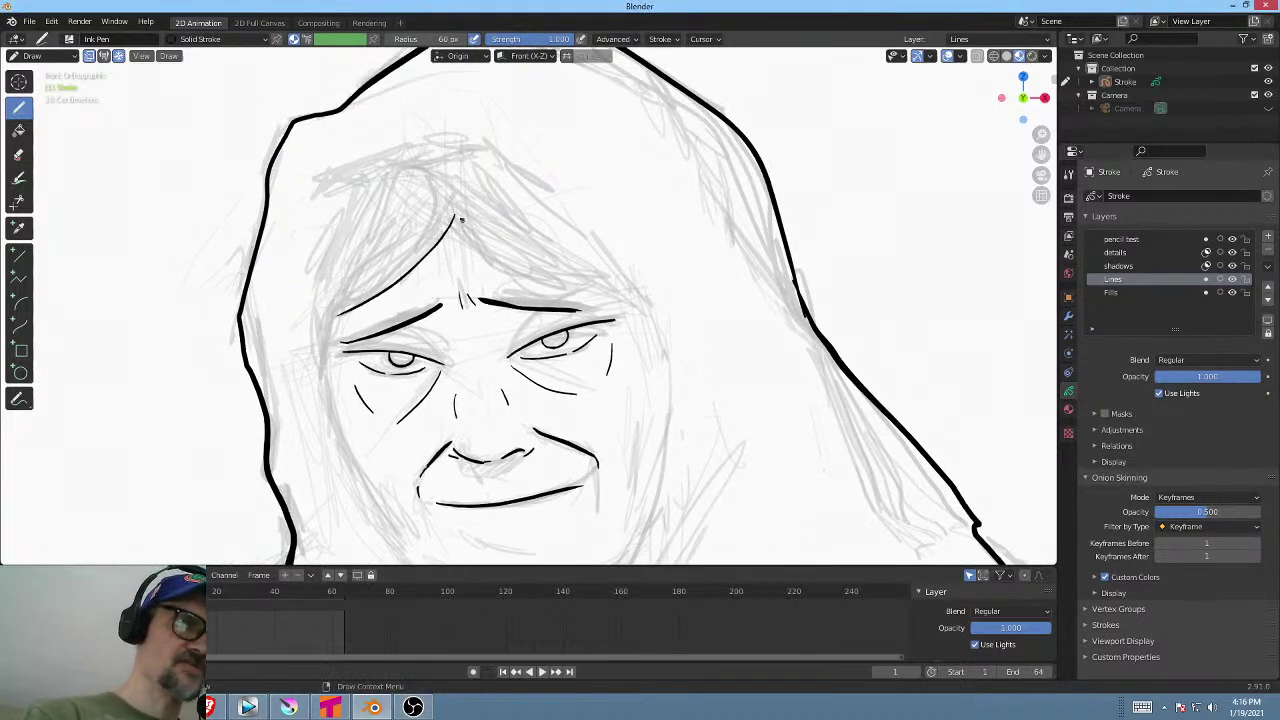
mouse_move(455, 216)
mouse_down()
mouse_move(500, 262)
mouse_move(627, 290)
mouse_up()
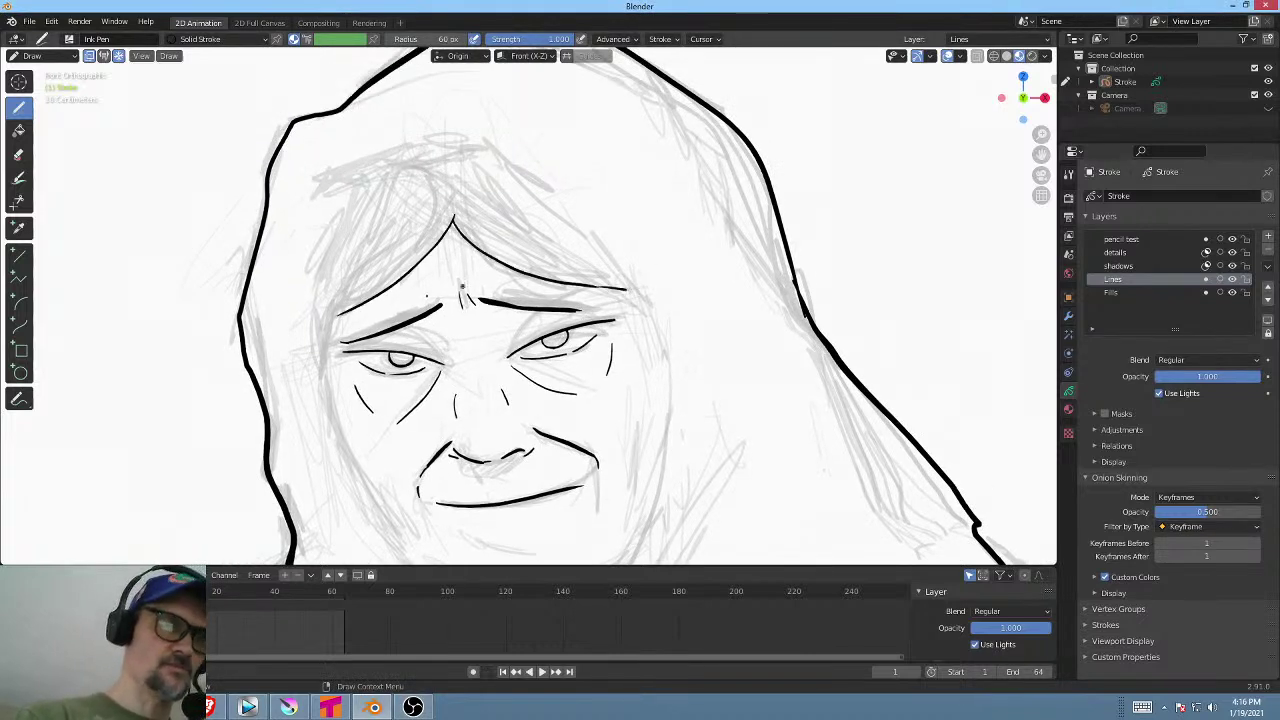
mouse_move(323, 347)
mouse_down()
mouse_move(330, 263)
mouse_move(410, 158)
mouse_move(452, 141)
mouse_move(526, 173)
mouse_move(643, 282)
mouse_up()
Ink the face outline down both cheeks and around the chin, plus a hood fold beneath the jaw on the viewer's right.
shift+middle_drag(686, 317, 711, 216)
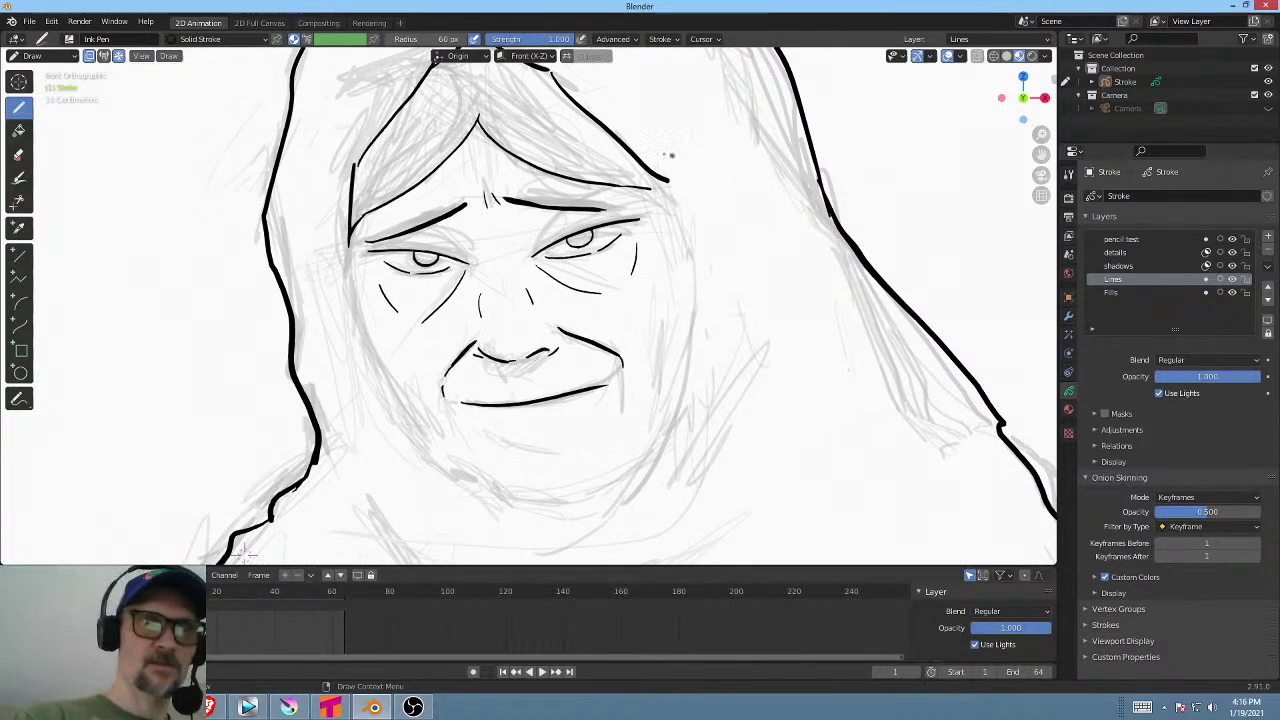
drag(662, 181, 700, 296)
shift+middle_drag(700, 296, 725, 211)
mouse_move(722, 203)
mouse_down()
mouse_move(689, 362)
mouse_move(558, 474)
mouse_up()
drag(690, 352, 548, 428)
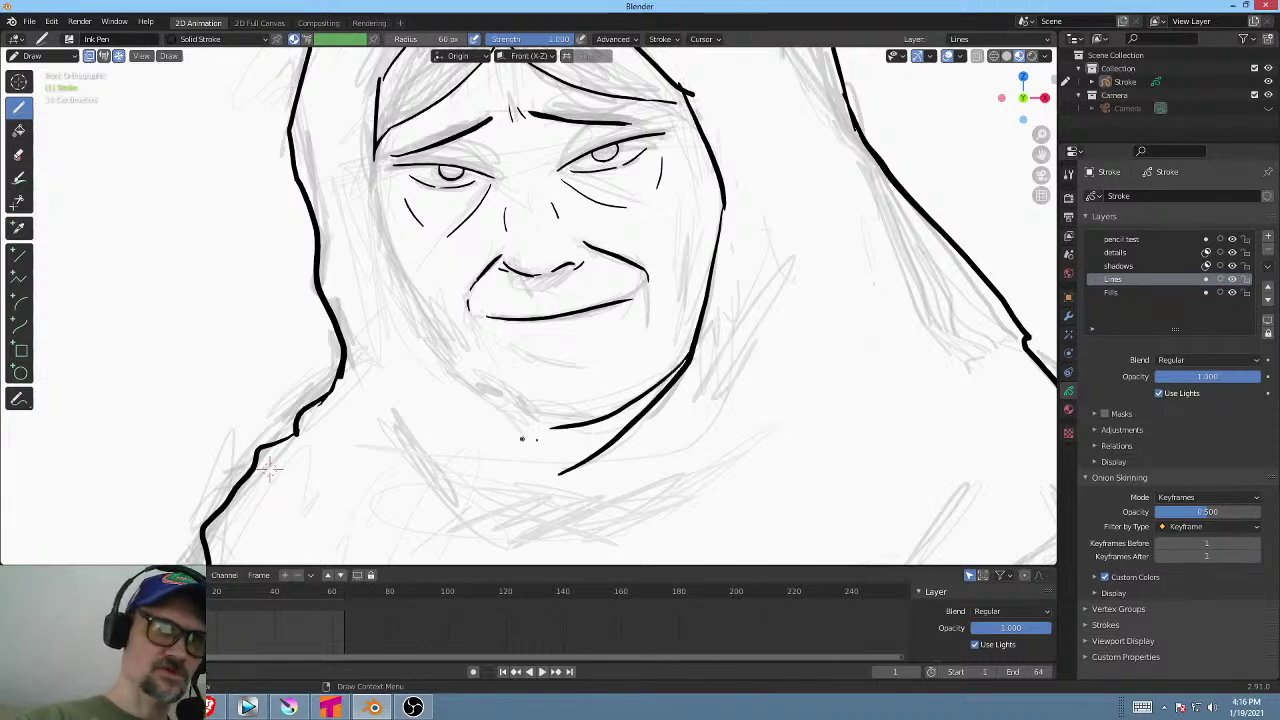
mouse_move(502, 384)
mouse_down()
mouse_move(548, 416)
mouse_move(582, 416)
mouse_up()
mouse_move(376, 148)
mouse_down()
mouse_move(380, 236)
mouse_move(411, 290)
mouse_up()
mouse_move(410, 288)
mouse_down()
mouse_move(440, 352)
mouse_move(523, 404)
mouse_up()
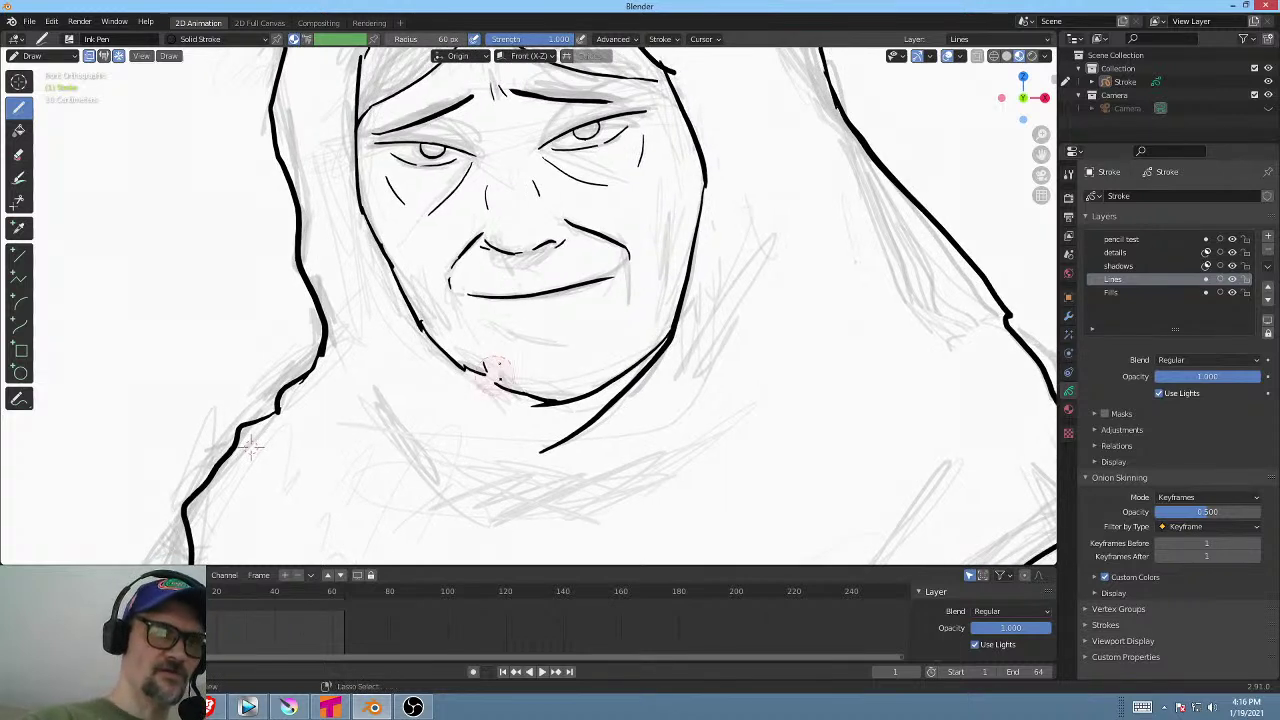
Erase the overlapping stroke ends beside the chin and choose the Autolock Inactive Layers option for the drawing's layers.
ctrl+drag(490, 380, 505, 372)
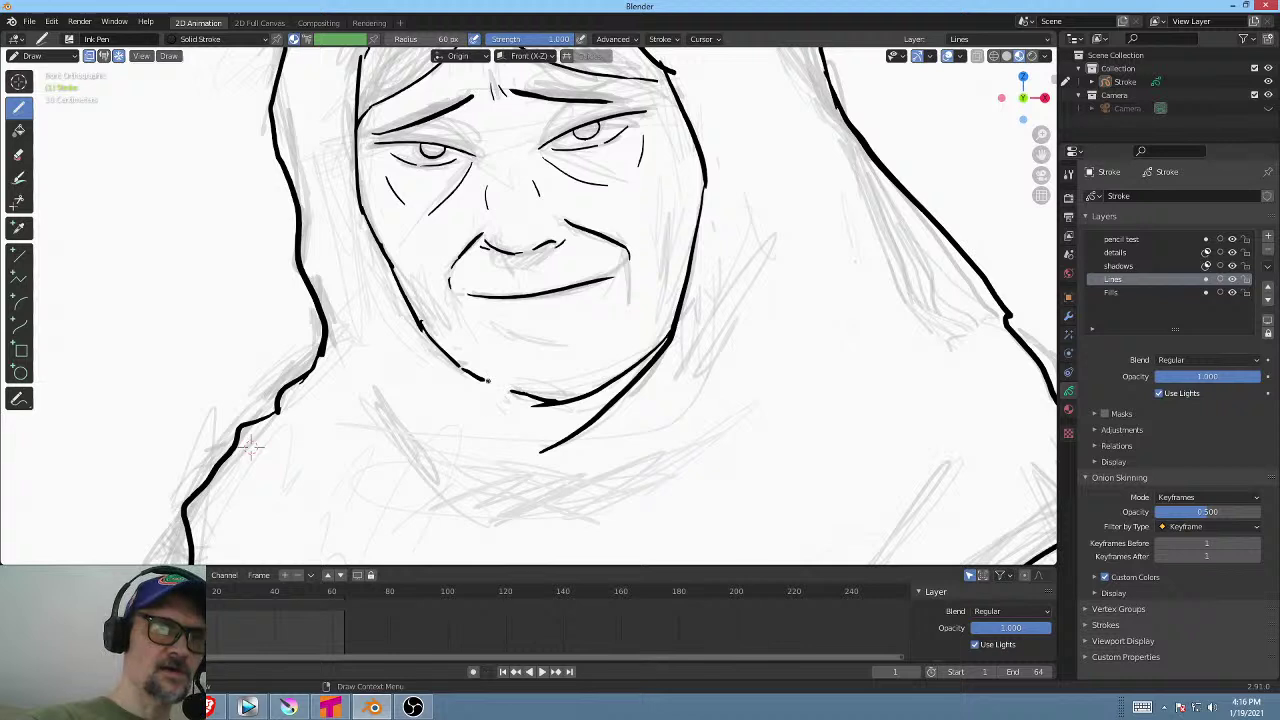
click(1269, 268)
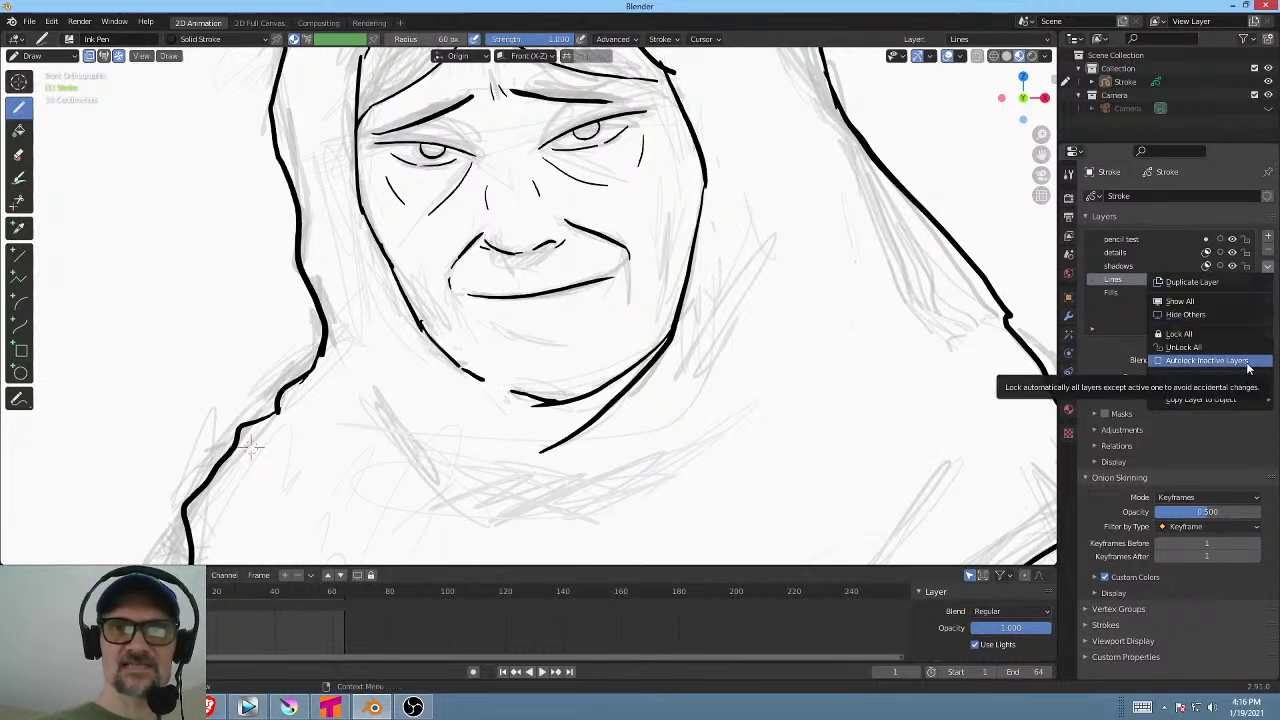
click(1249, 365)
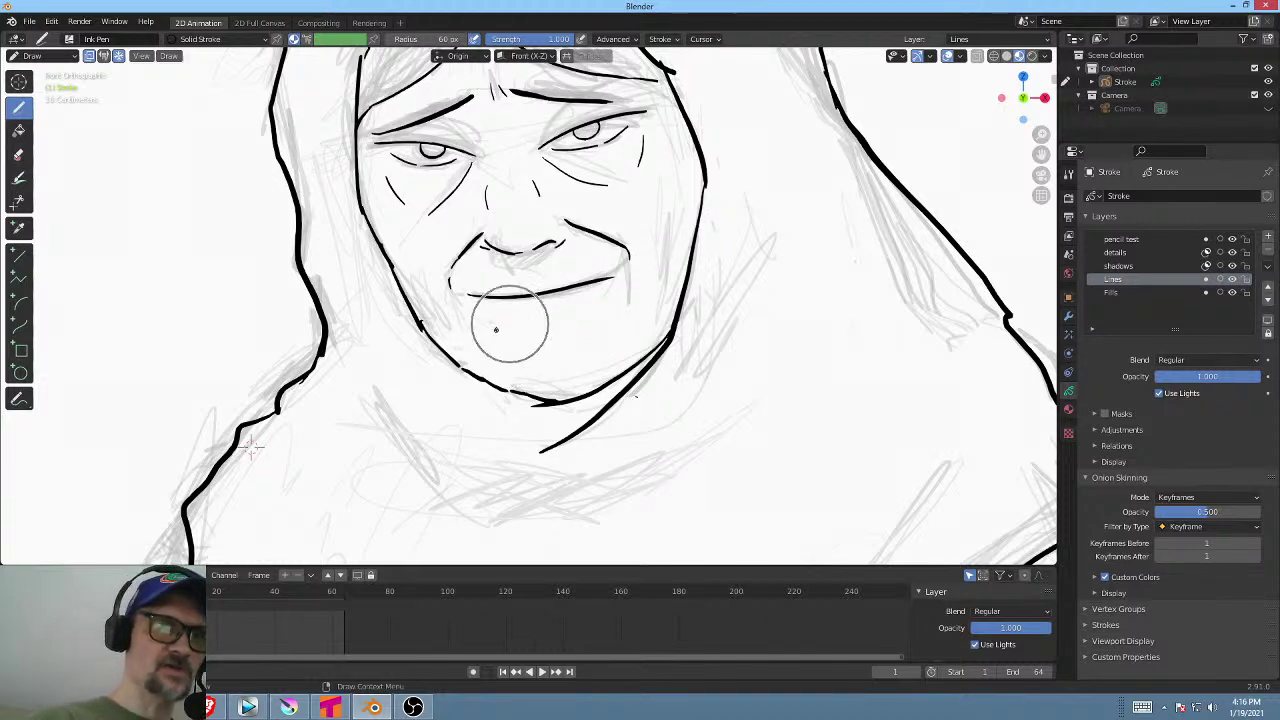
Ink the crease between mouth and chin and a short contour line inside each cheek.
drag(493, 328, 547, 341)
shift+middle_drag(672, 272, 654, 302)
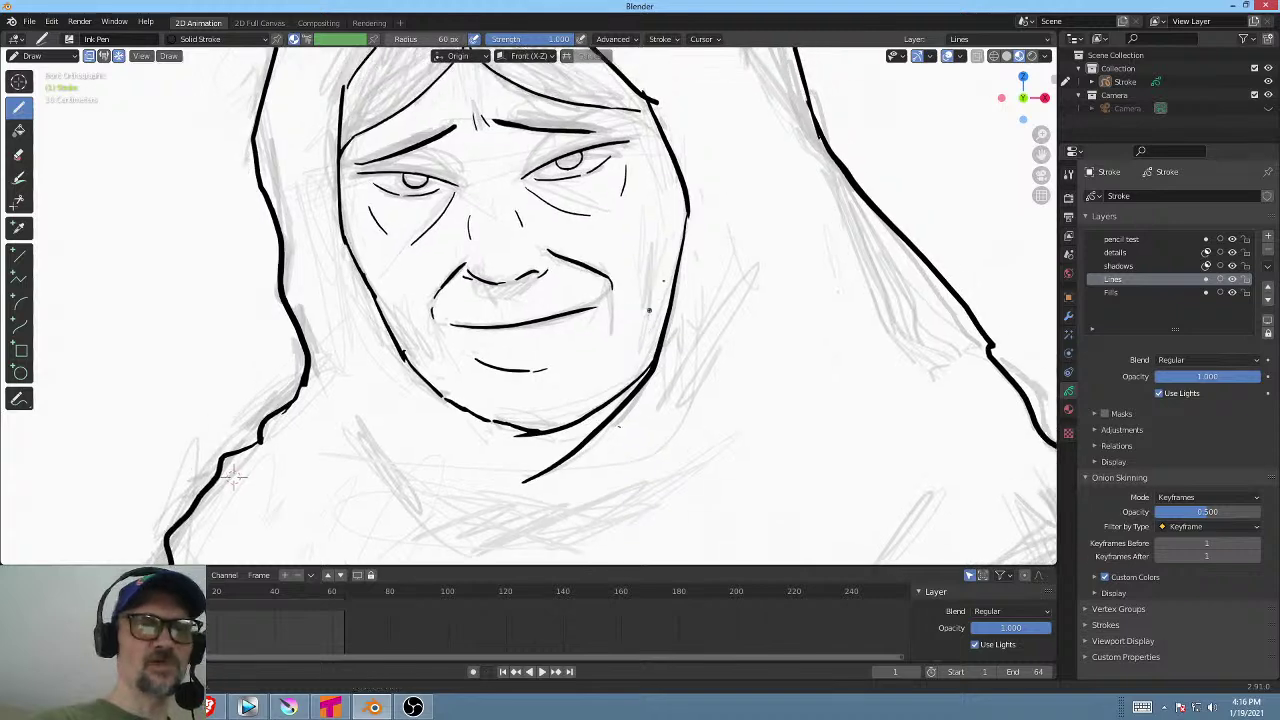
drag(660, 240, 640, 324)
drag(393, 297, 417, 333)
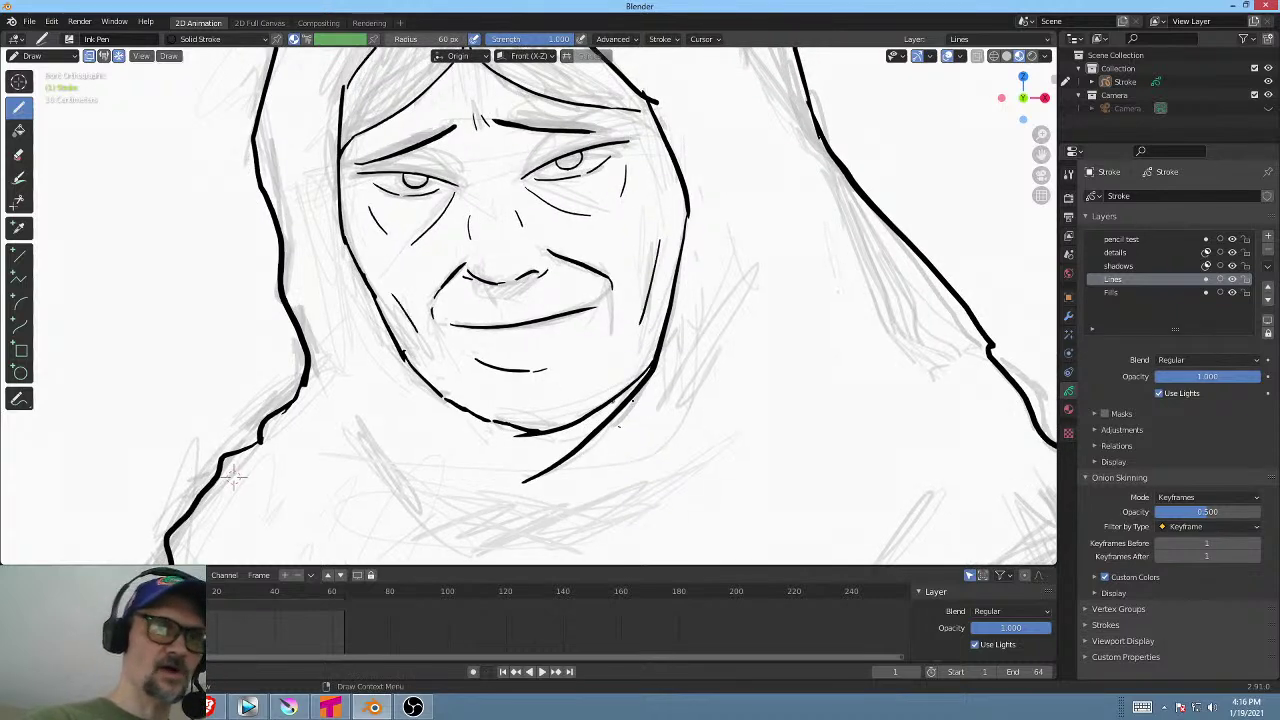
Ink the curved scarf folds below the chin, following the pencil sketch.
mouse_move(706, 360)
shift+middle_down()
mouse_move(714, 309)
mouse_move(687, 362)
shift+middle_up()
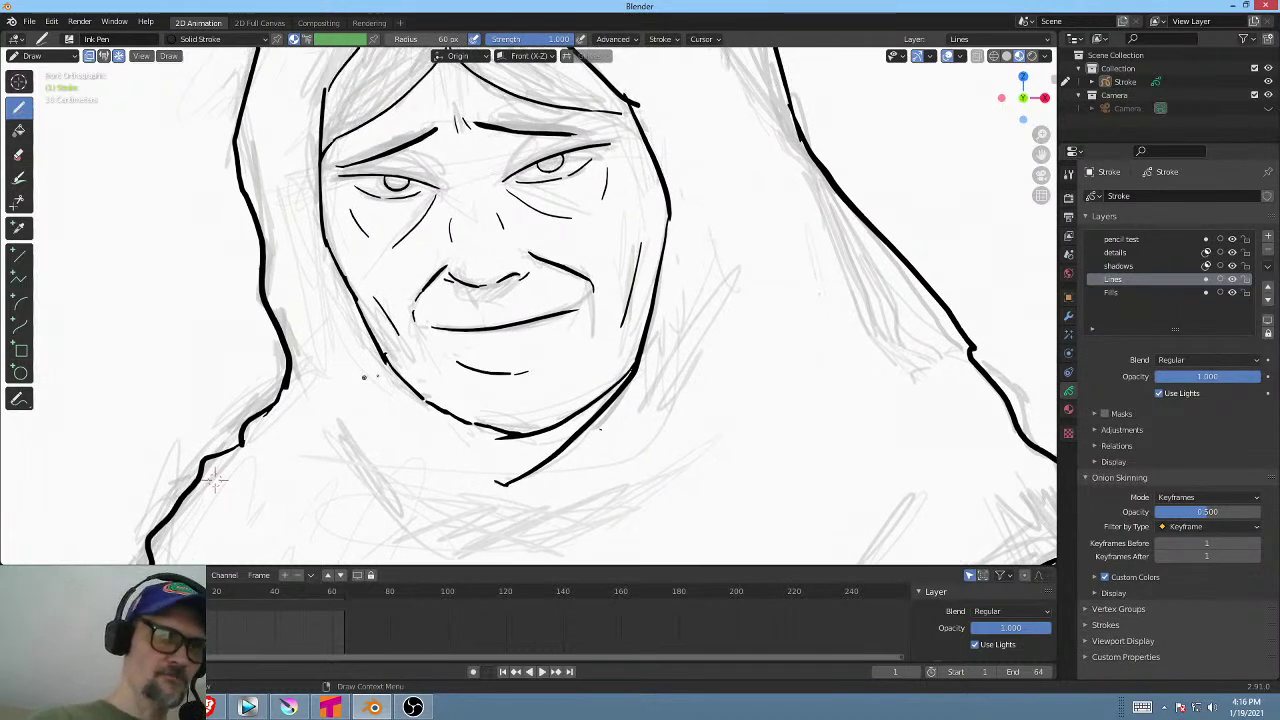
shift+middle_drag(364, 377, 386, 249)
drag(356, 292, 455, 388)
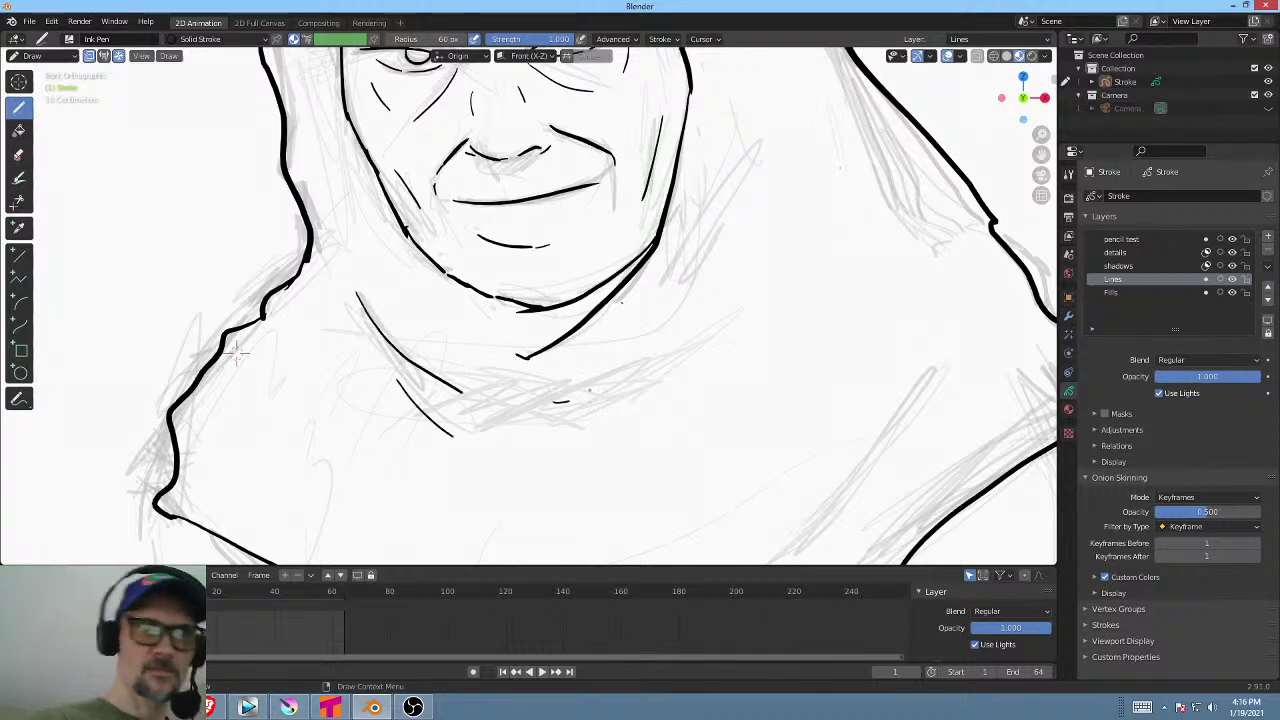
Ink the outer sleeve on the viewer's right from the shawl's corner down and around to the wrist.
scroll(686, 323, down, 3)
scroll(714, 310, down, 1)
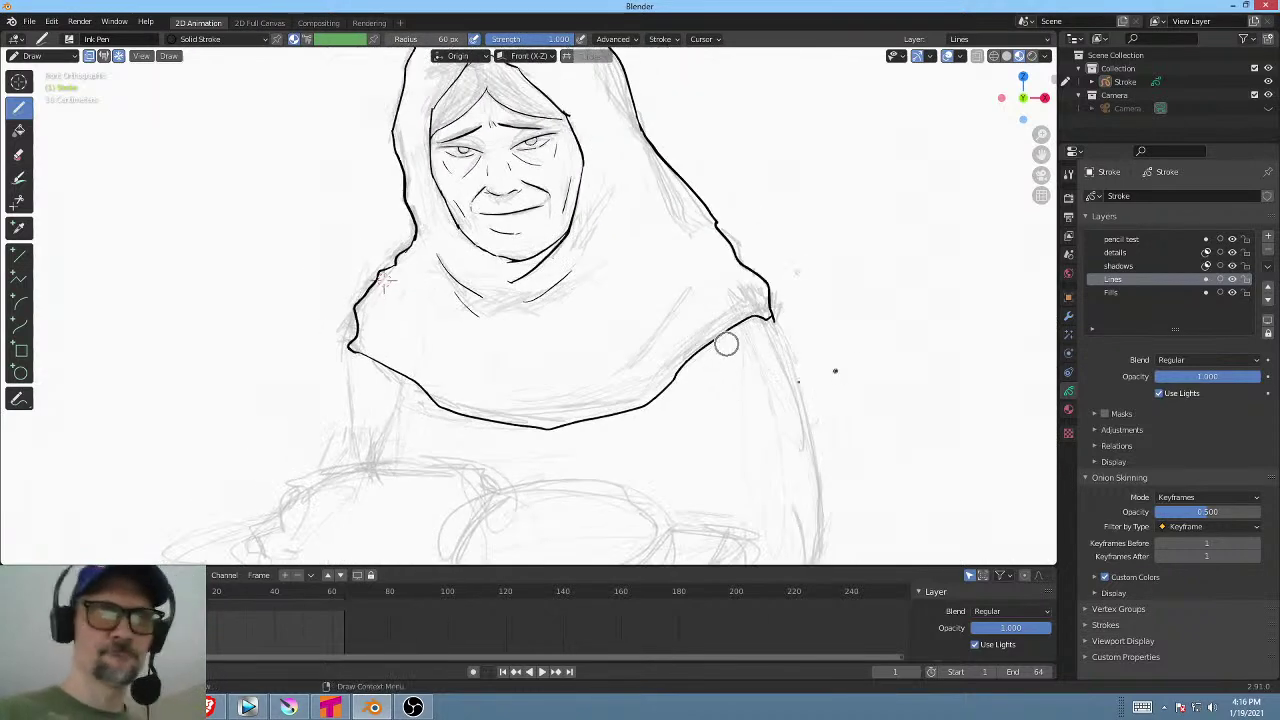
shift+middle_drag(726, 343, 788, 222)
mouse_move(788, 222)
mouse_down()
mouse_move(833, 395)
mouse_move(810, 504)
mouse_move(776, 520)
mouse_move(672, 517)
mouse_up()
Ink the hand on the viewer's right supporting the tray, including its thumb, cuff and the sleeve folds above it.
shift+middle_drag(784, 423, 789, 333)
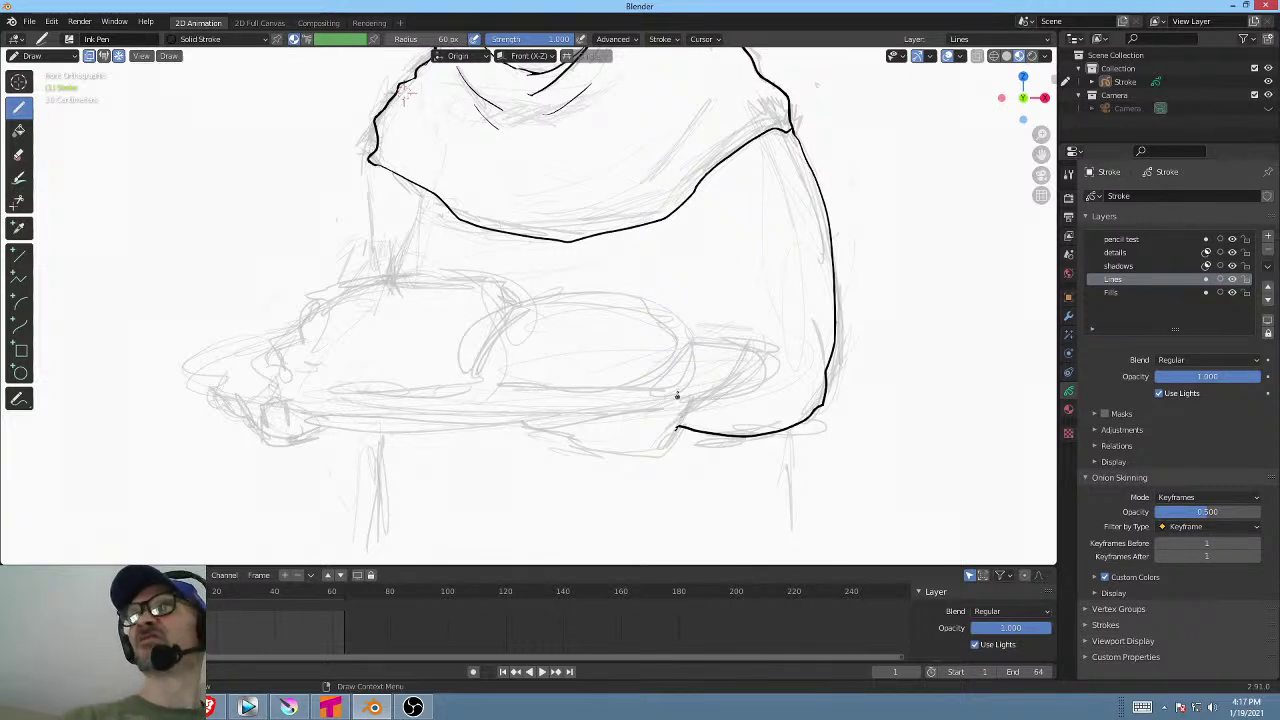
mouse_move(681, 421)
mouse_down()
mouse_move(702, 398)
mouse_move(618, 408)
mouse_move(652, 415)
mouse_up()
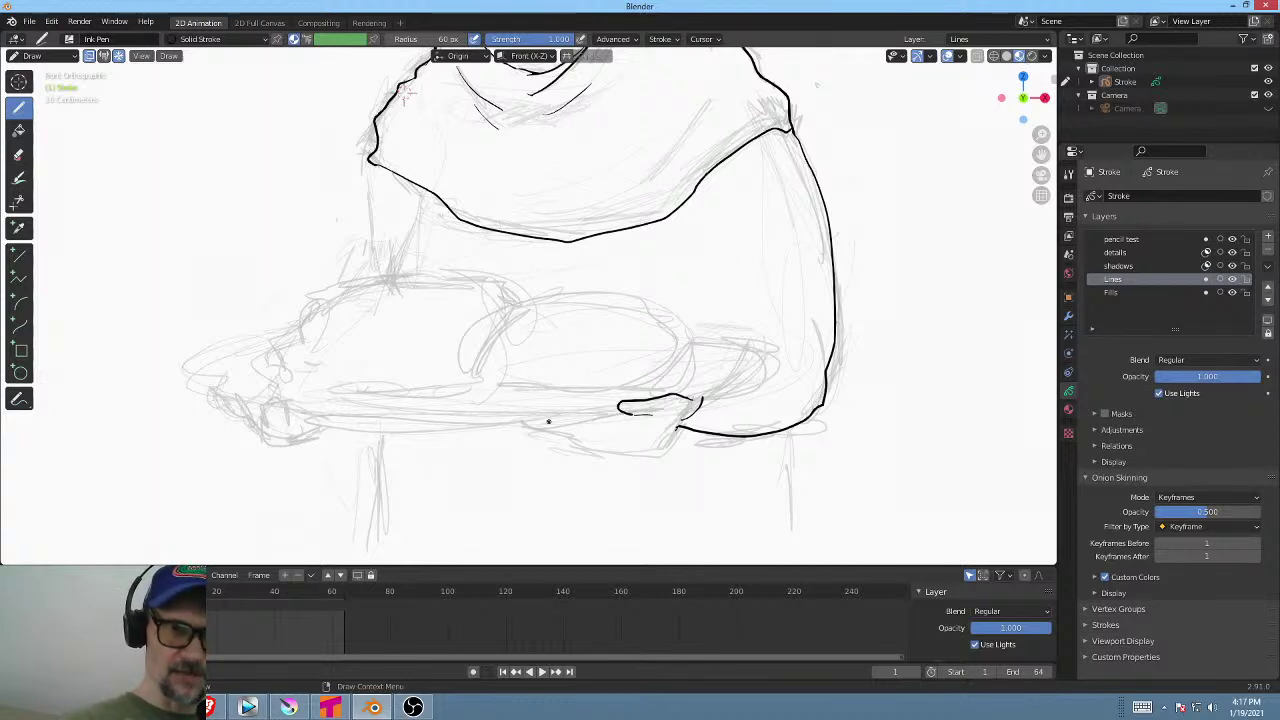
mouse_move(543, 425)
mouse_down()
mouse_move(562, 426)
mouse_move(536, 437)
mouse_move(592, 448)
mouse_move(672, 432)
mouse_up()
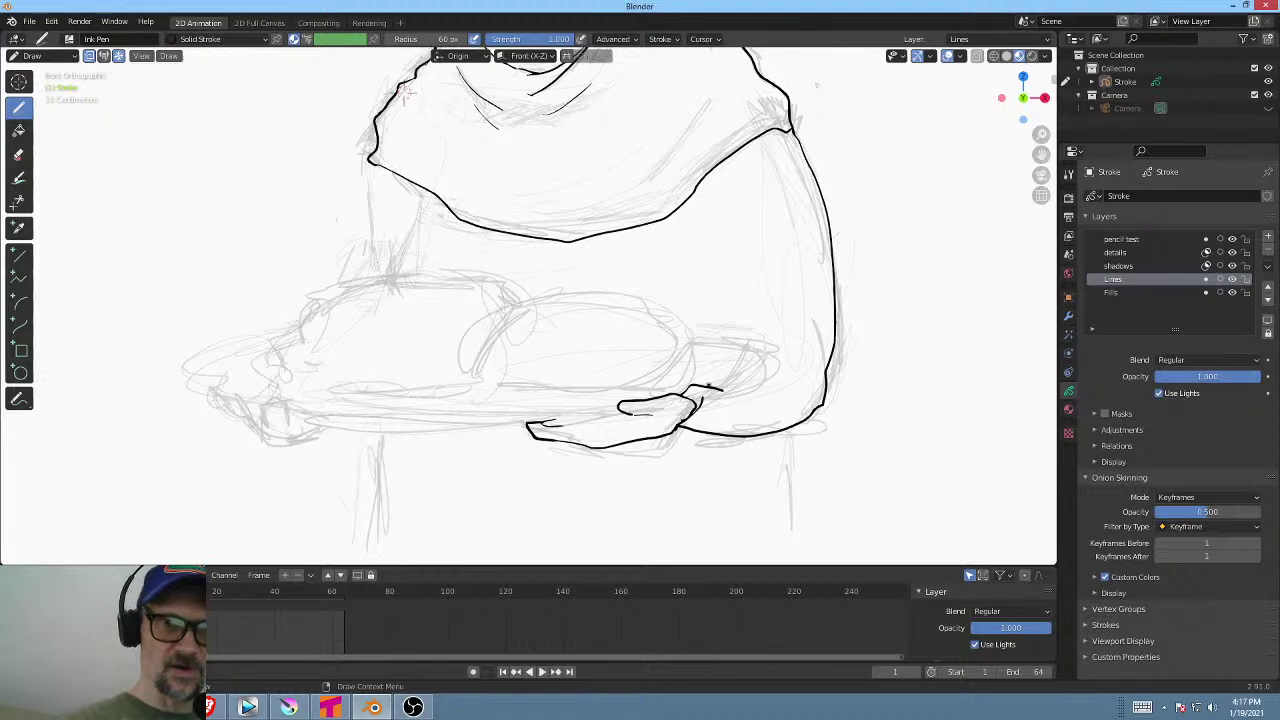
mouse_move(705, 391)
mouse_down()
mouse_move(777, 328)
mouse_move(758, 296)
mouse_up()
Ink the curled fingers gripping the tray's edge on the viewer's left.
shift+middle_drag(810, 328, 827, 296)
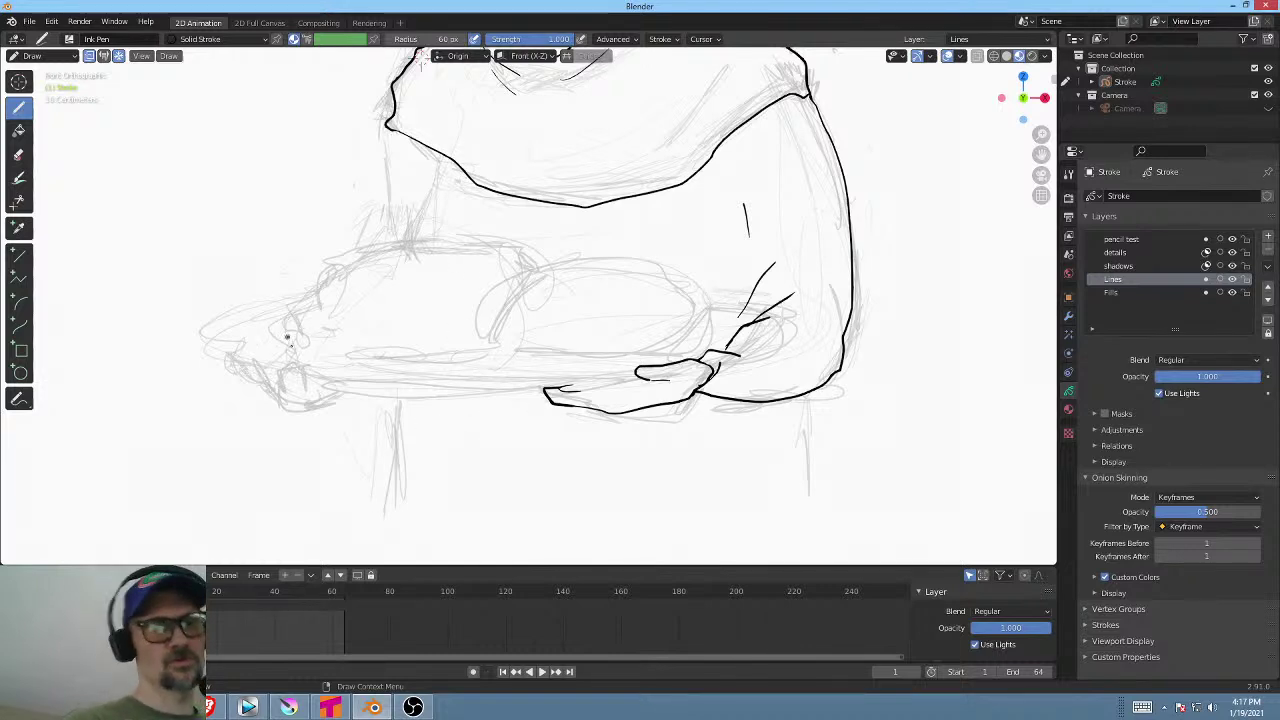
mouse_move(302, 392)
mouse_down()
mouse_move(313, 372)
mouse_move(318, 390)
mouse_move(250, 368)
mouse_move(268, 396)
mouse_move(318, 396)
mouse_up()
mouse_move(320, 375)
shift+middle_down()
mouse_move(537, 409)
mouse_move(482, 419)
shift+middle_up()
Ink the tray's lower edge between the hands, its pointed end on the viewer's left, and the inner rim line.
mouse_move(385, 458)
shift+middle_down()
mouse_move(194, 360)
mouse_move(245, 358)
shift+middle_up()
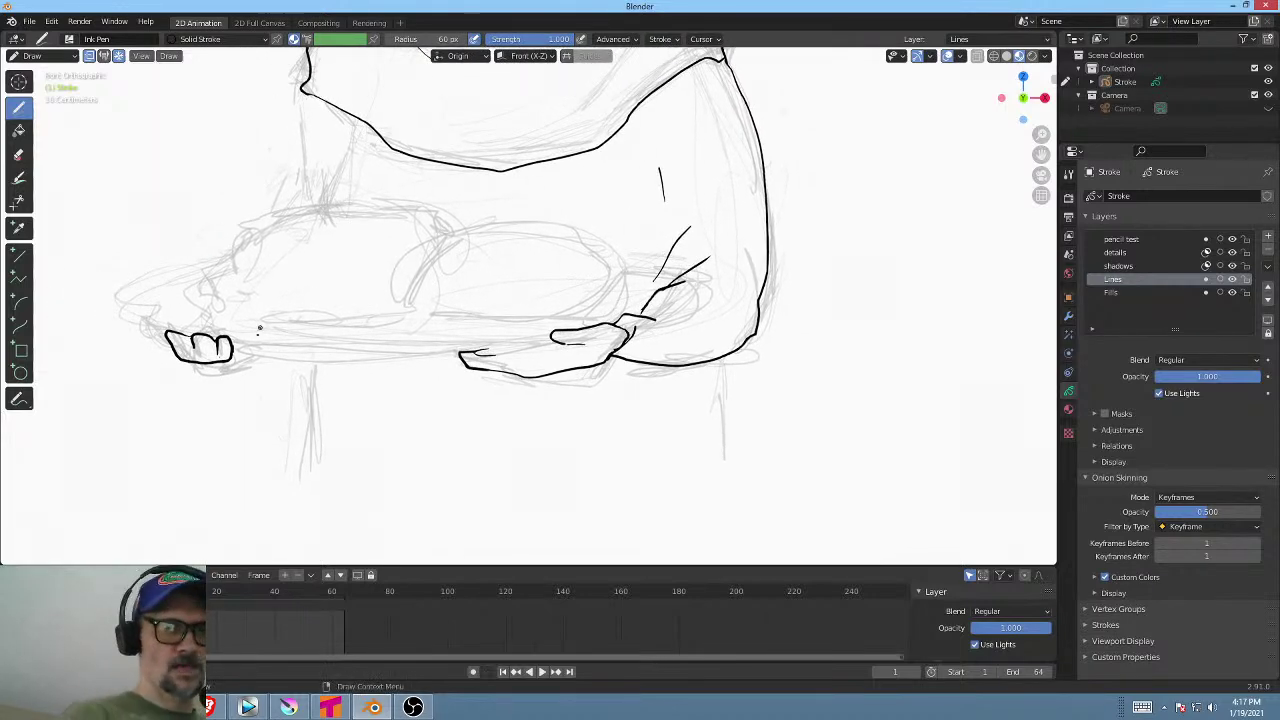
mouse_move(232, 358)
mouse_down()
mouse_move(392, 362)
mouse_move(550, 341)
mouse_up()
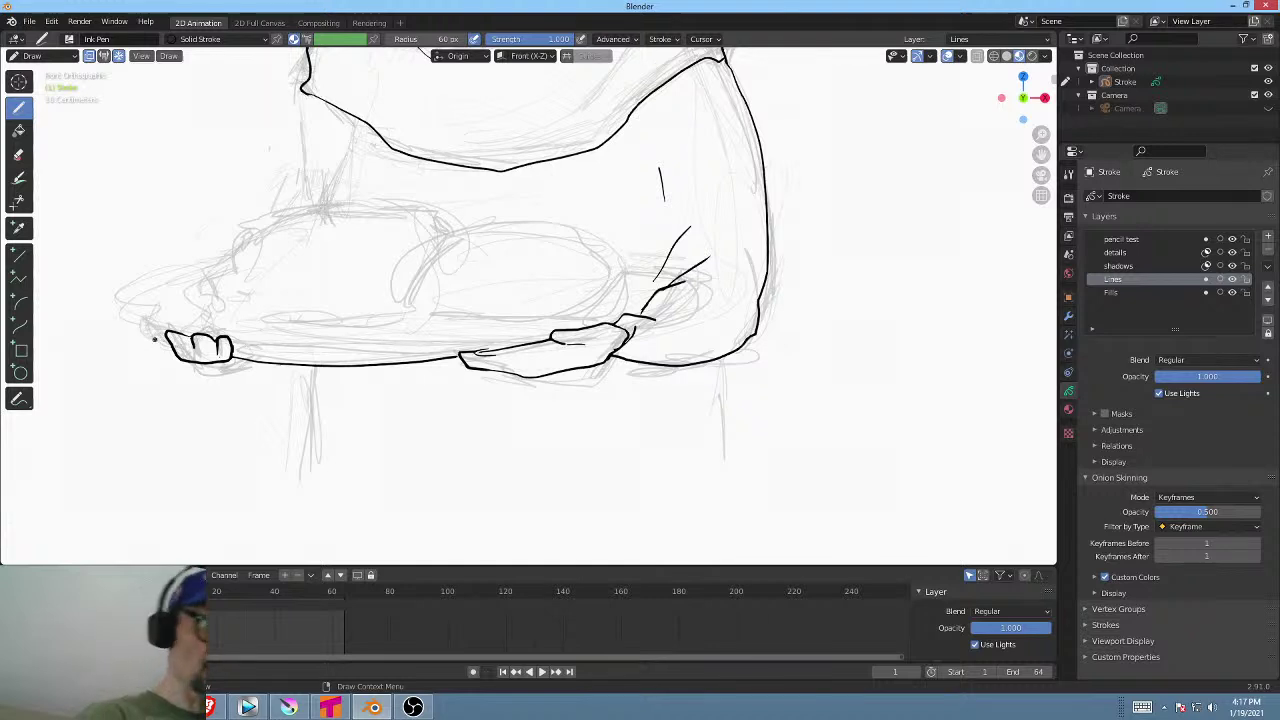
mouse_move(166, 330)
mouse_down()
mouse_move(118, 293)
mouse_move(222, 258)
mouse_up()
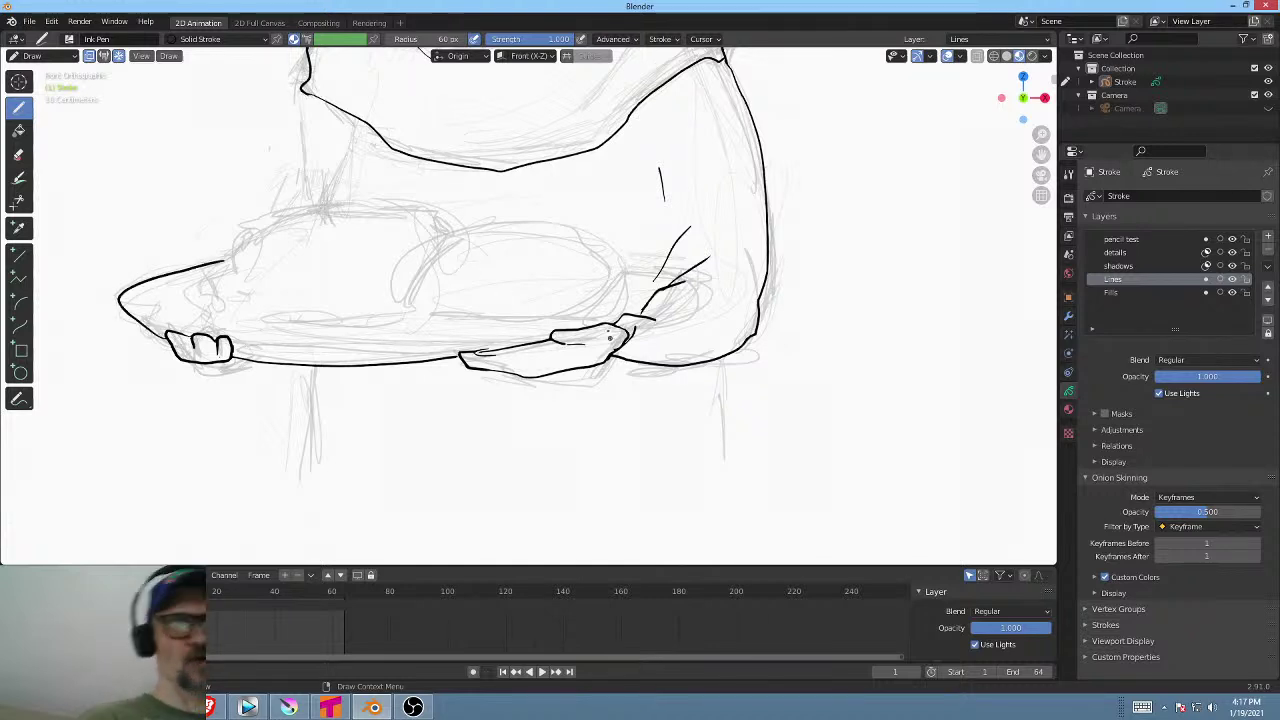
shift+middle_drag(609, 338, 689, 398)
drag(218, 372, 460, 403)
Ink the rounded loaf shape on the tray's half toward the viewer's right, with its top, base, end and surface creases.
shift+middle_drag(605, 372, 540, 422)
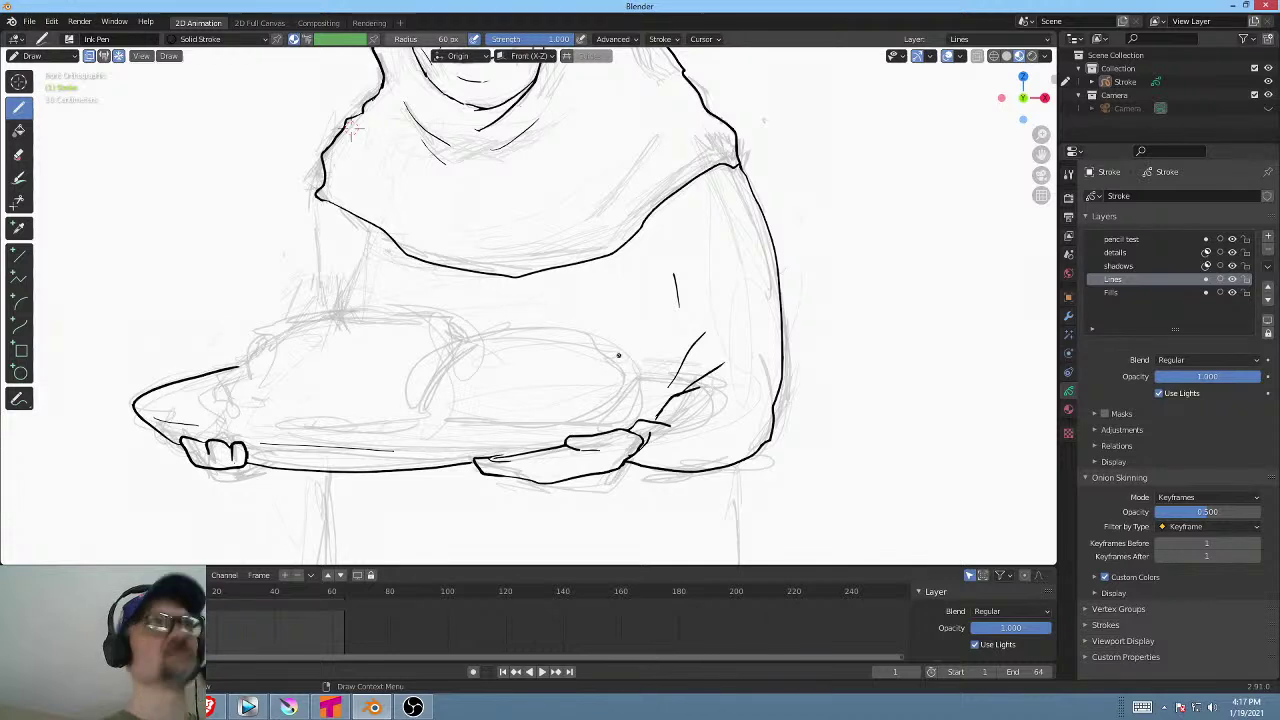
drag(618, 354, 481, 357)
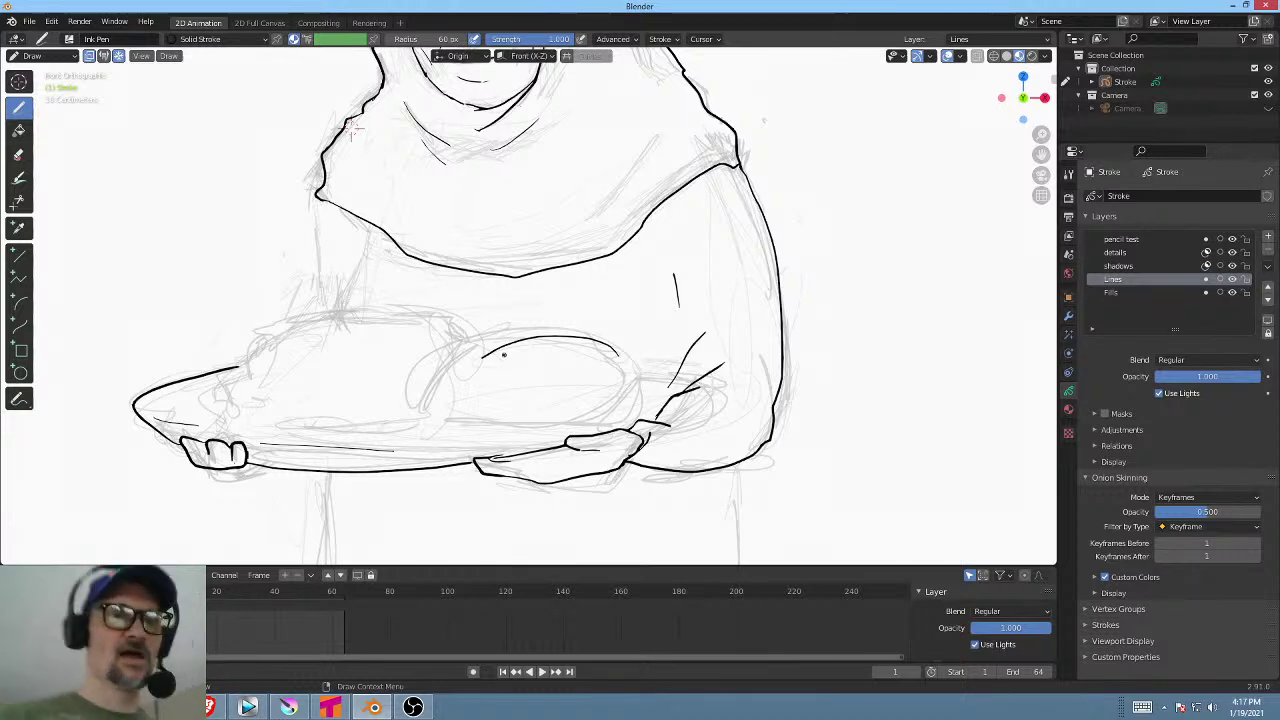
drag(462, 356, 412, 417)
mouse_move(476, 376)
mouse_down()
mouse_move(459, 418)
mouse_move(537, 400)
mouse_up()
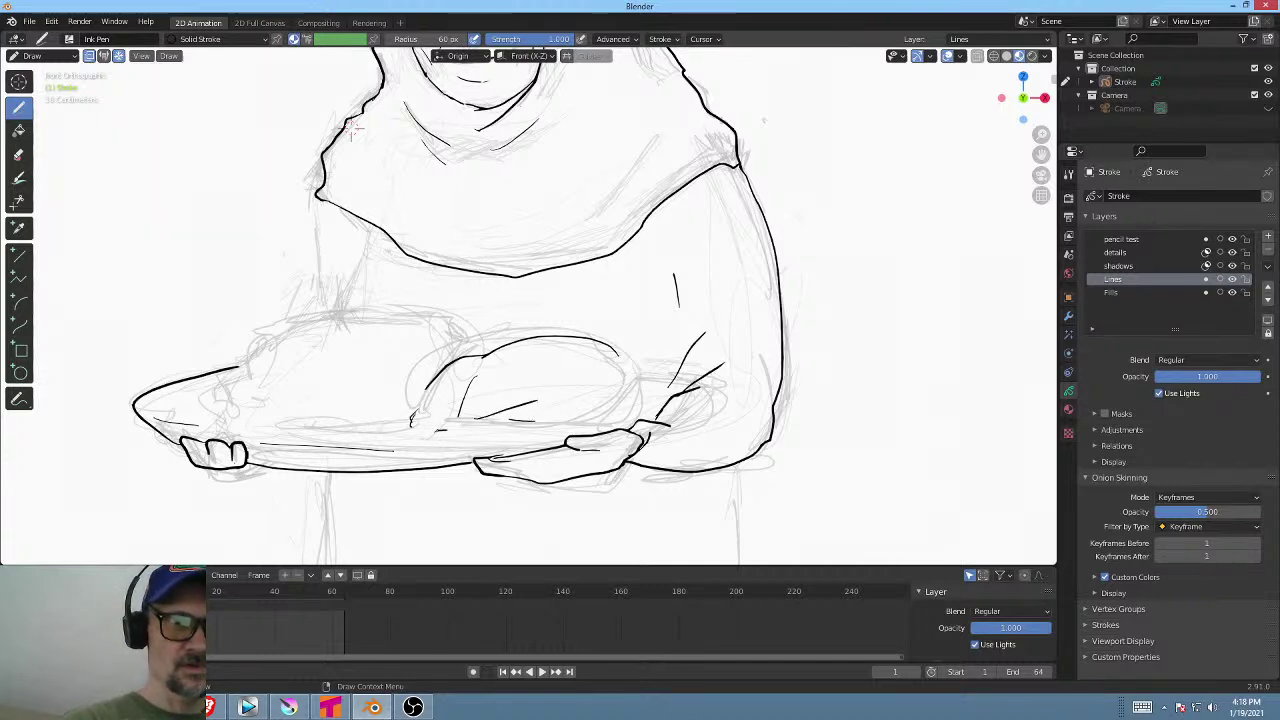
drag(446, 430, 598, 419)
drag(632, 368, 640, 388)
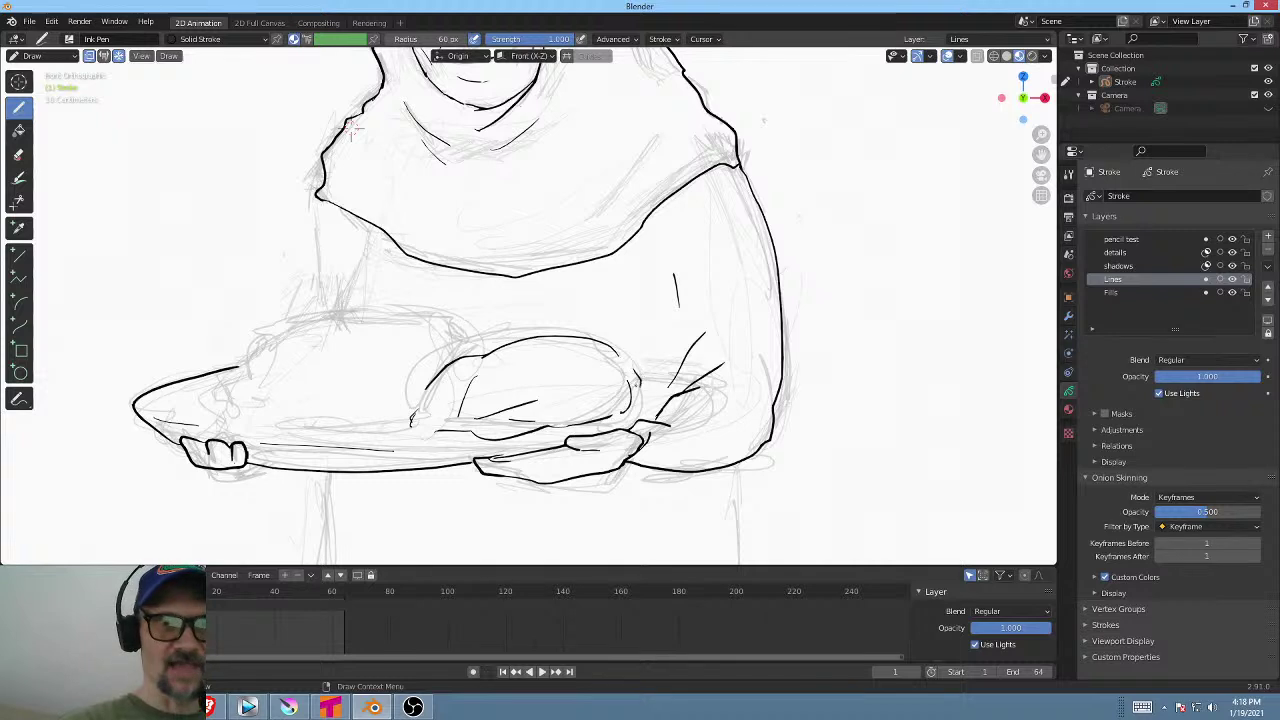
Ink the second loaf shape on the tray toward the viewer's left, adding its surface creases and a curved band line.
mouse_move(478, 358)
mouse_down()
mouse_move(464, 332)
mouse_move(355, 322)
mouse_move(256, 339)
mouse_move(219, 413)
mouse_move(400, 437)
mouse_move(377, 441)
mouse_up()
mouse_move(354, 345)
mouse_down()
mouse_move(307, 388)
mouse_move(283, 375)
mouse_up()
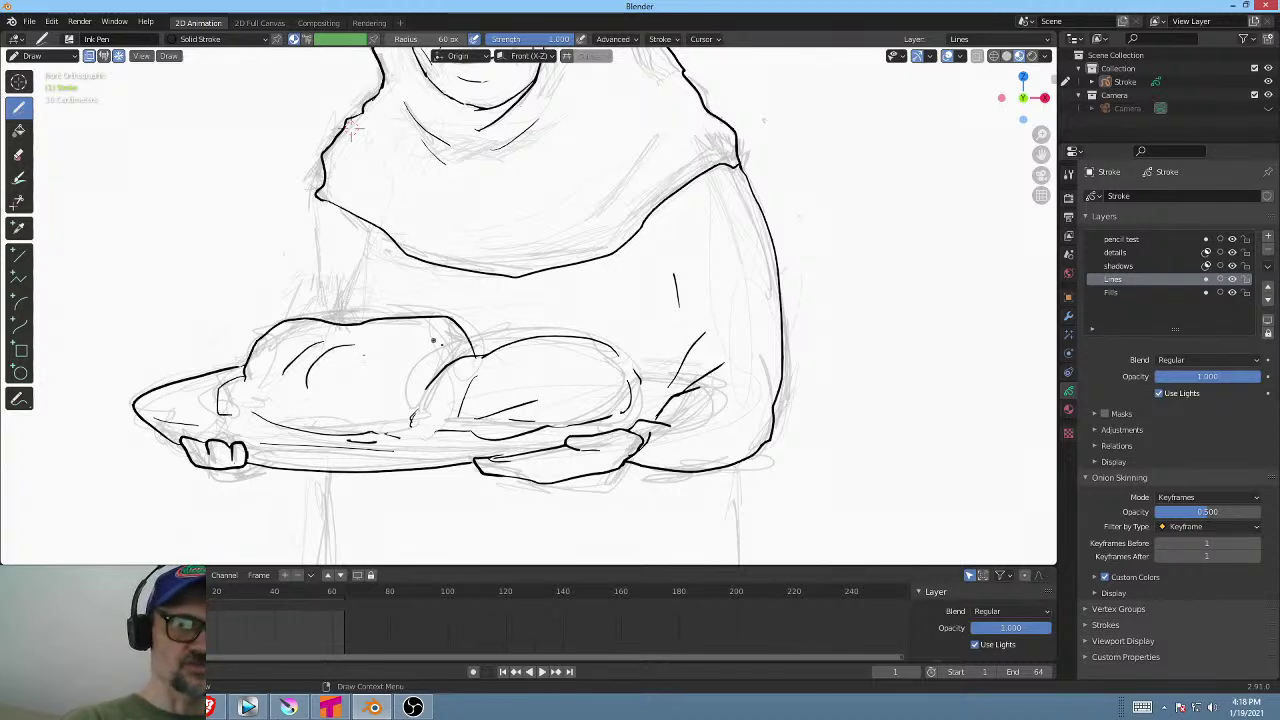
drag(462, 340, 396, 424)
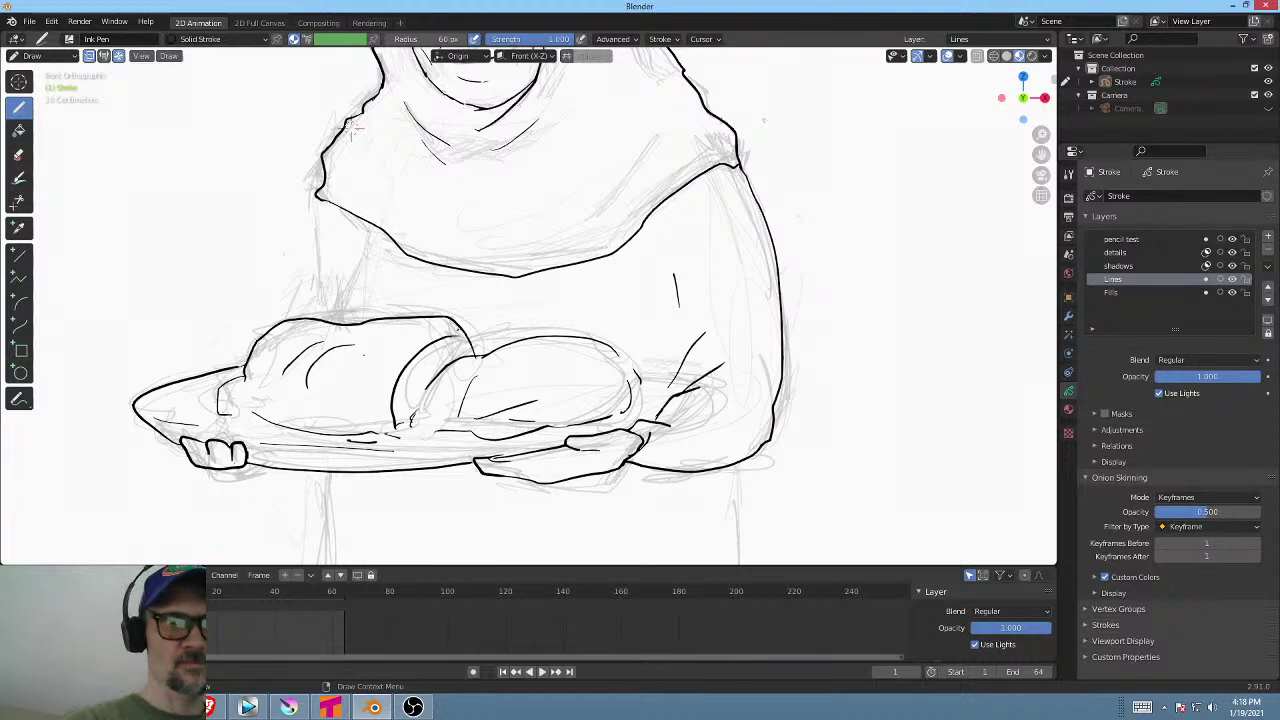
Ink the outer arm line on the viewer's left from the shawl's corner down to the loaf.
mouse_move(352, 128)
shift+middle_down()
mouse_move(307, 224)
mouse_move(372, 114)
shift+middle_up()
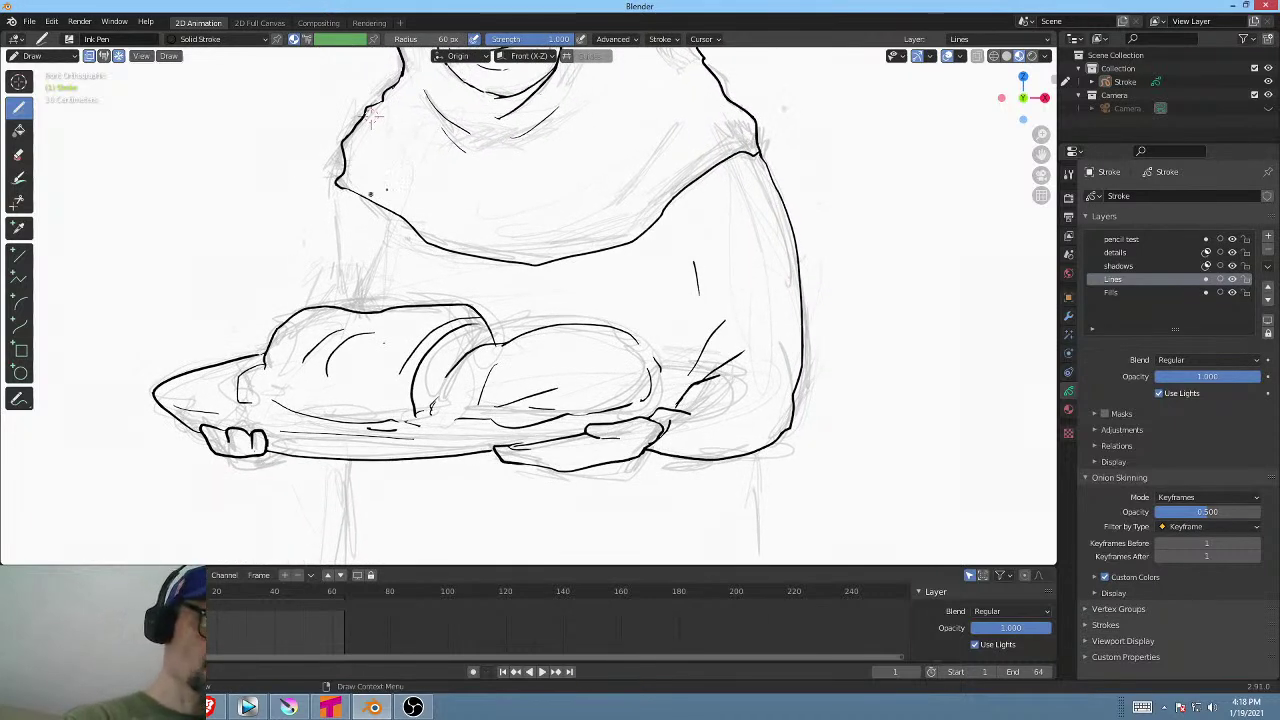
drag(337, 186, 345, 288)
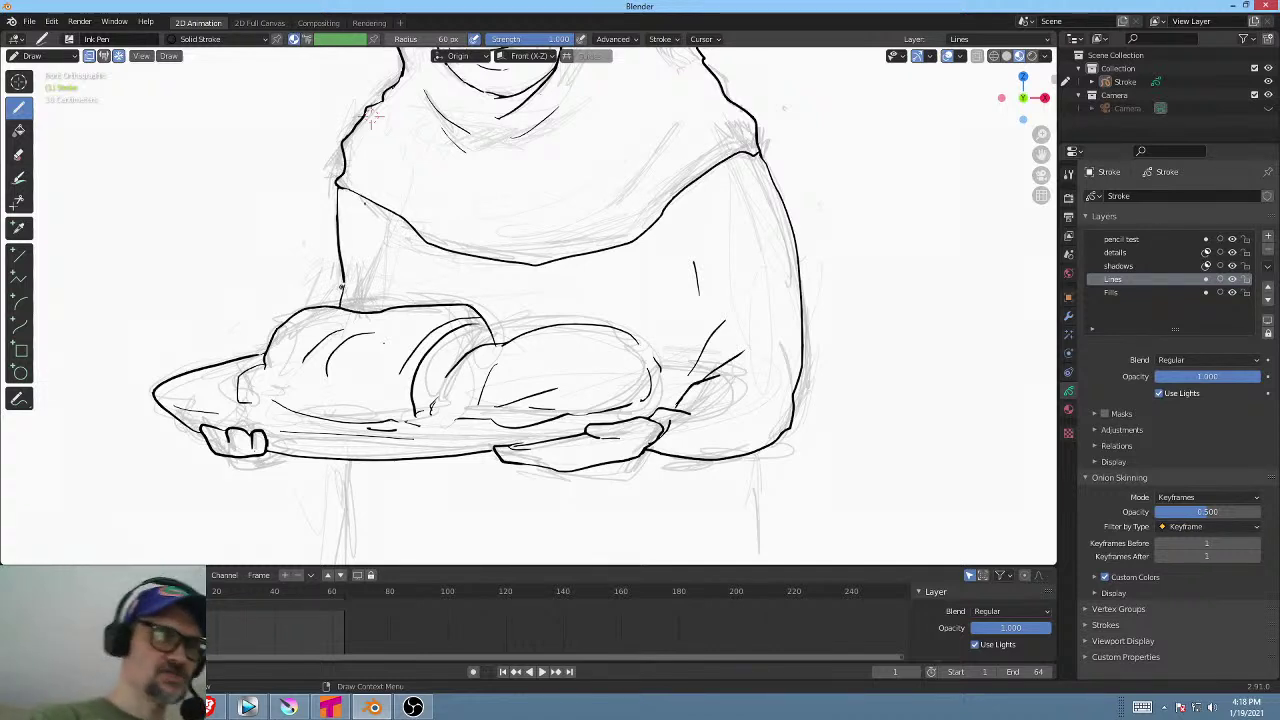
Ink the inner arm line above the loaf on the viewer's left and both side lines of the robe below the tray.
drag(375, 252, 377, 306)
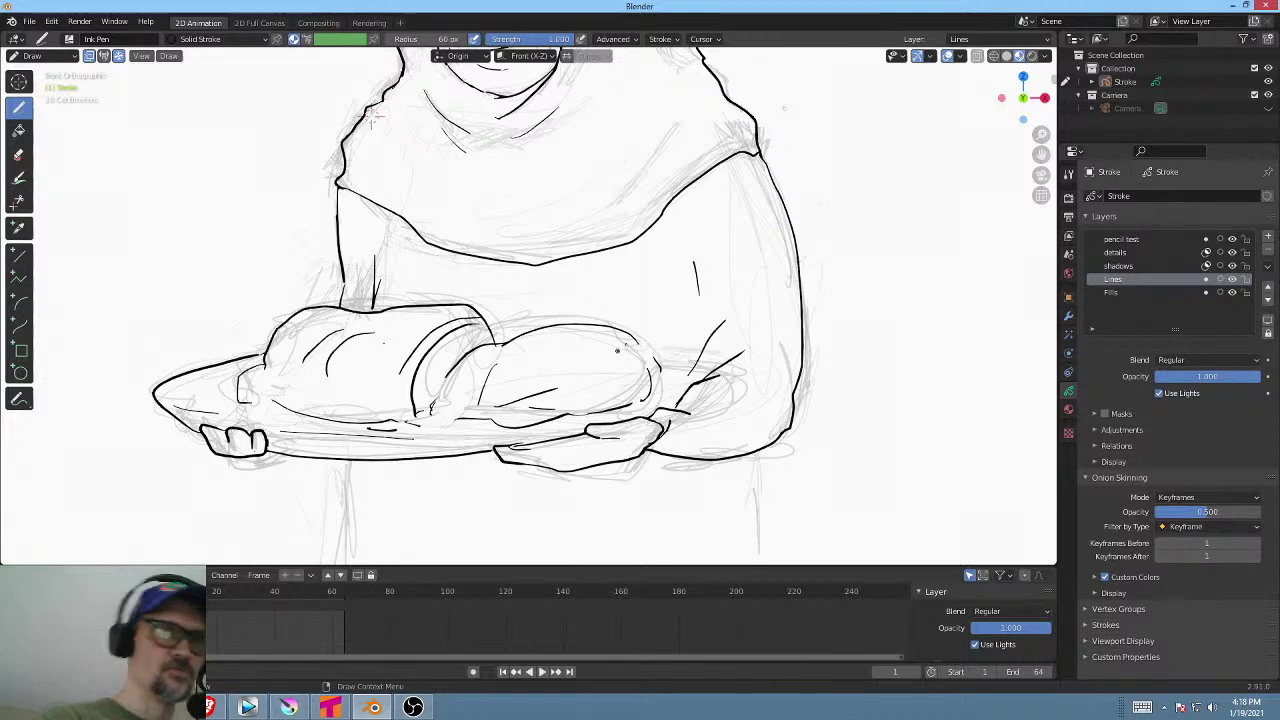
shift+middle_drag(703, 264, 708, 202)
drag(354, 400, 345, 533)
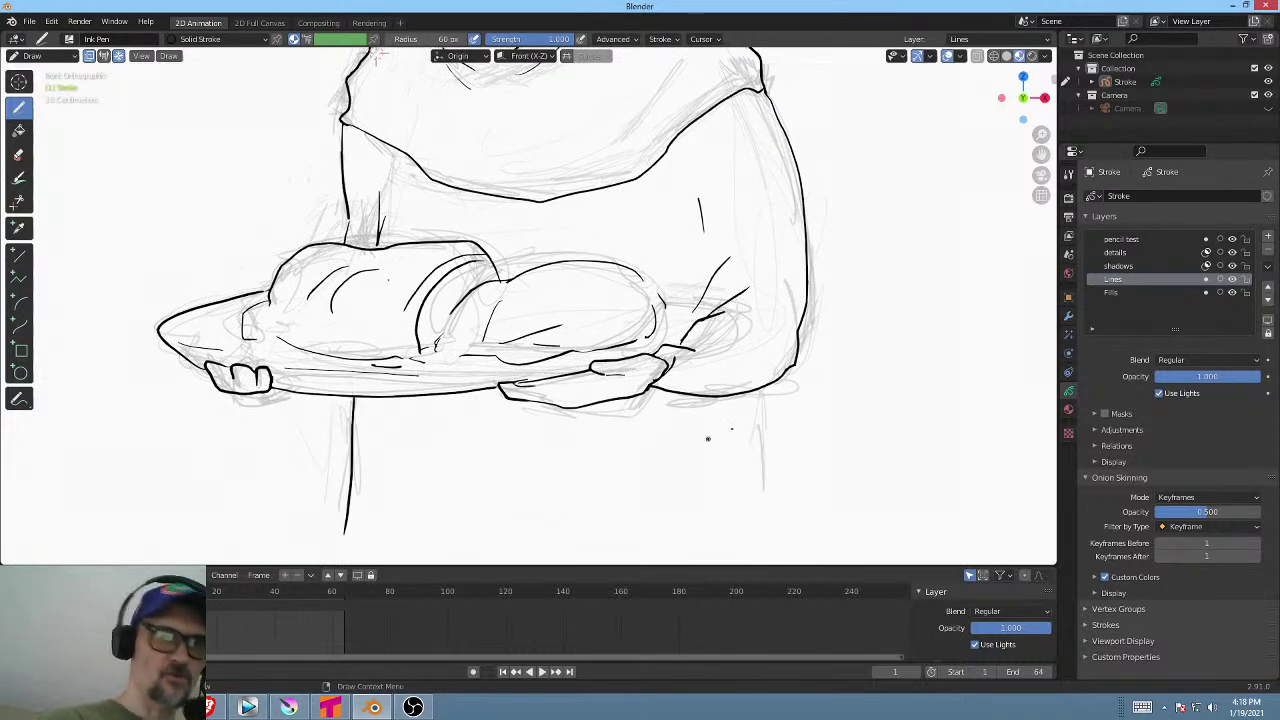
drag(766, 388, 771, 548)
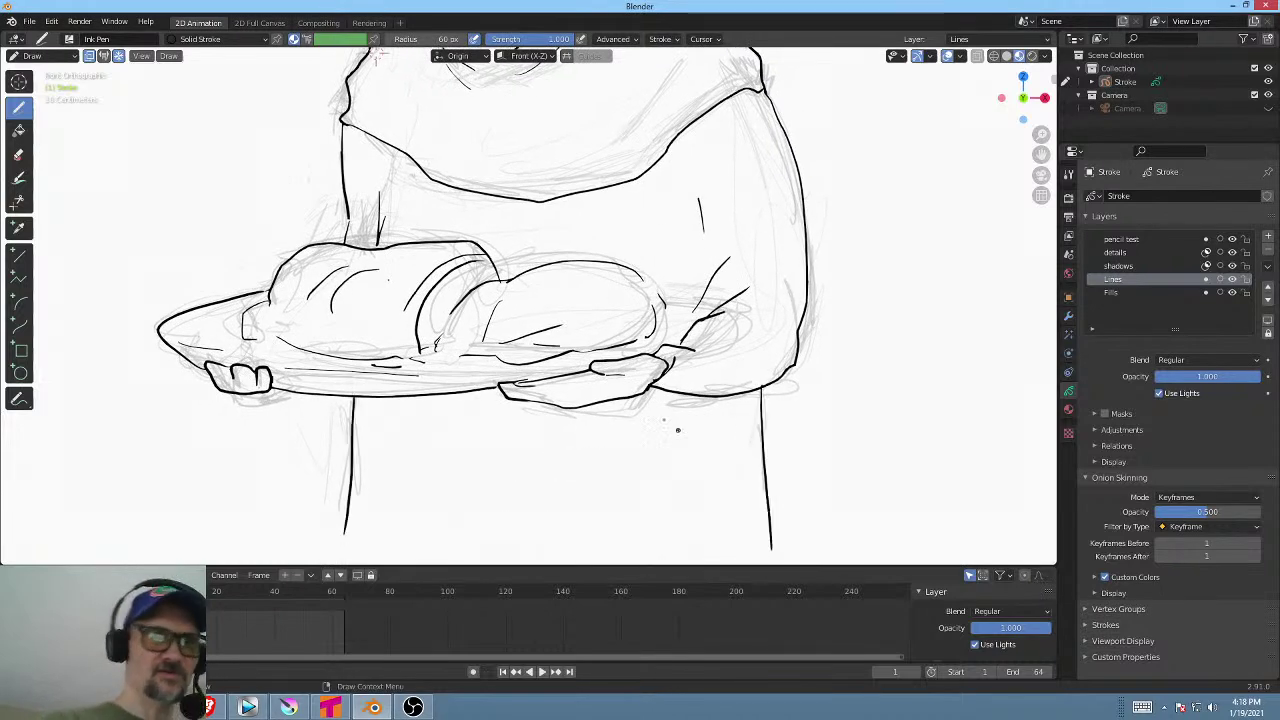
shift+middle_drag(678, 430, 733, 450)
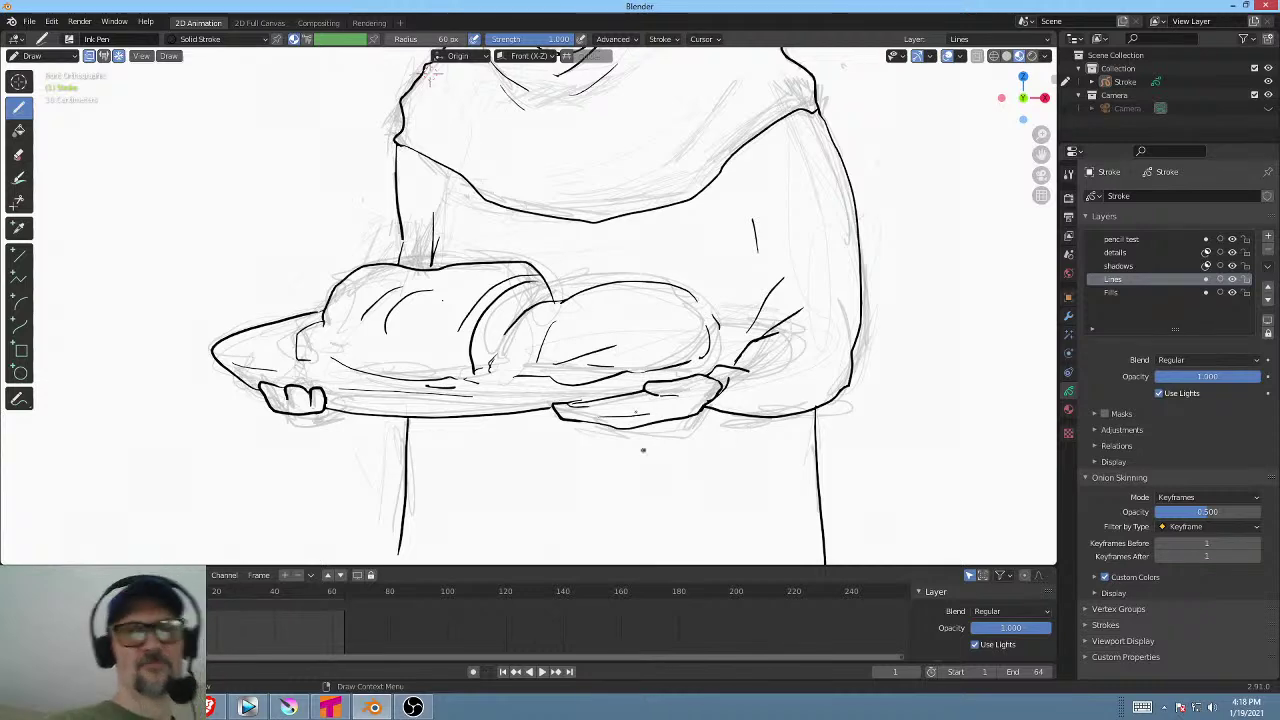
Ink short fold lines on the hood beside the face and across the shawl near its lower edge.
shift+middle_drag(618, 254, 643, 420)
ctrl+middle_drag(677, 270, 628, 337)
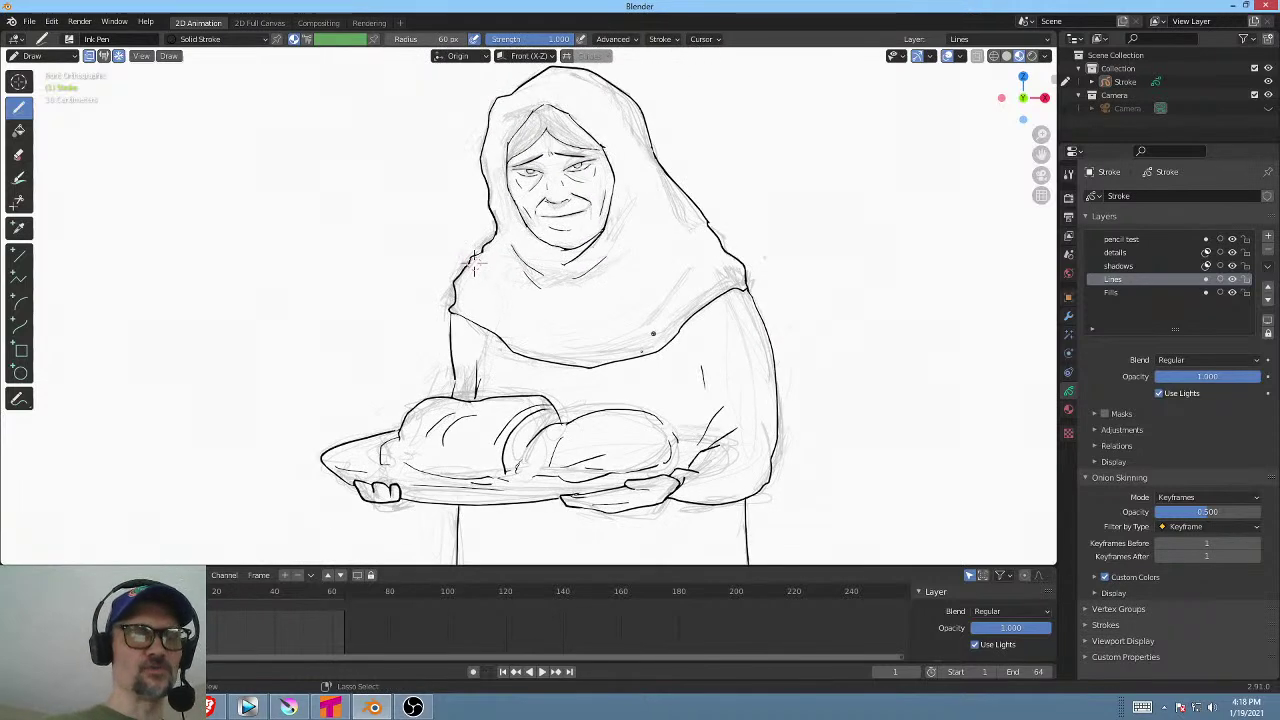
scroll(474, 262, down, 1)
drag(599, 147, 626, 242)
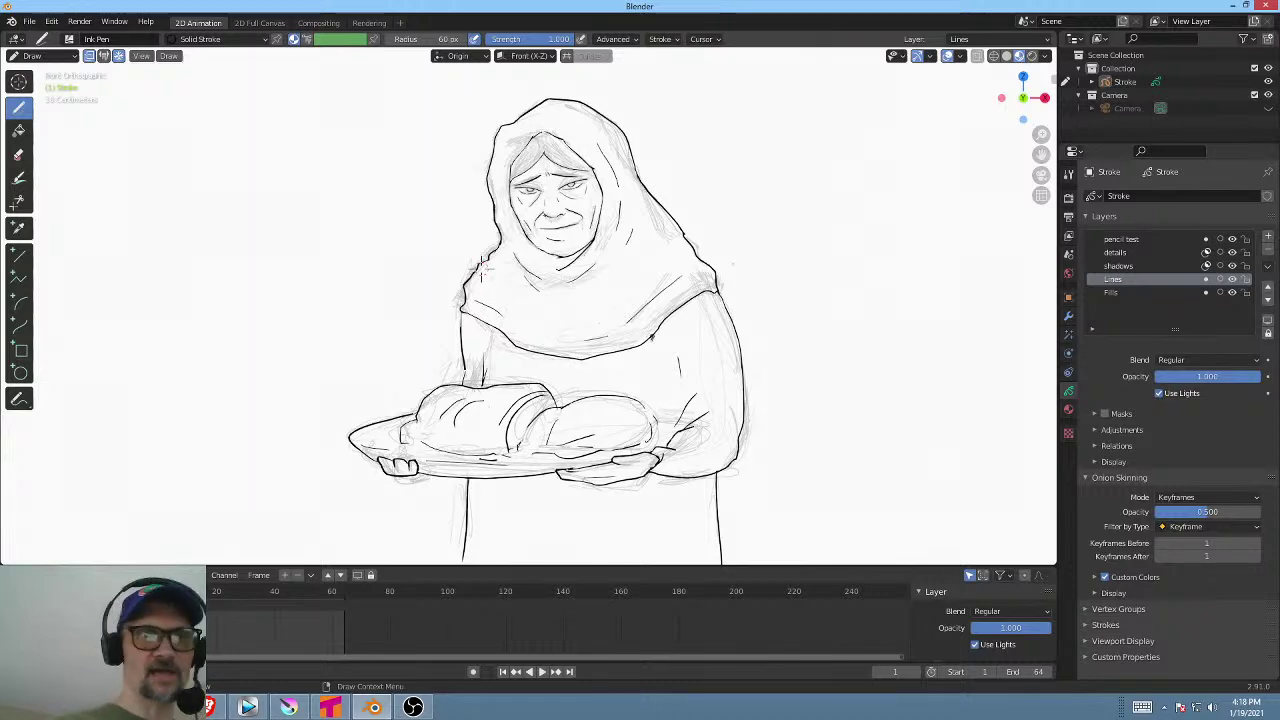
Ink a short stroke joining the hood's inner edge at its peak above the forehead.
mouse_move(480, 266)
shift+middle_down()
mouse_move(445, 309)
mouse_move(455, 290)
shift+middle_up()
scroll(643, 180, up, 3)
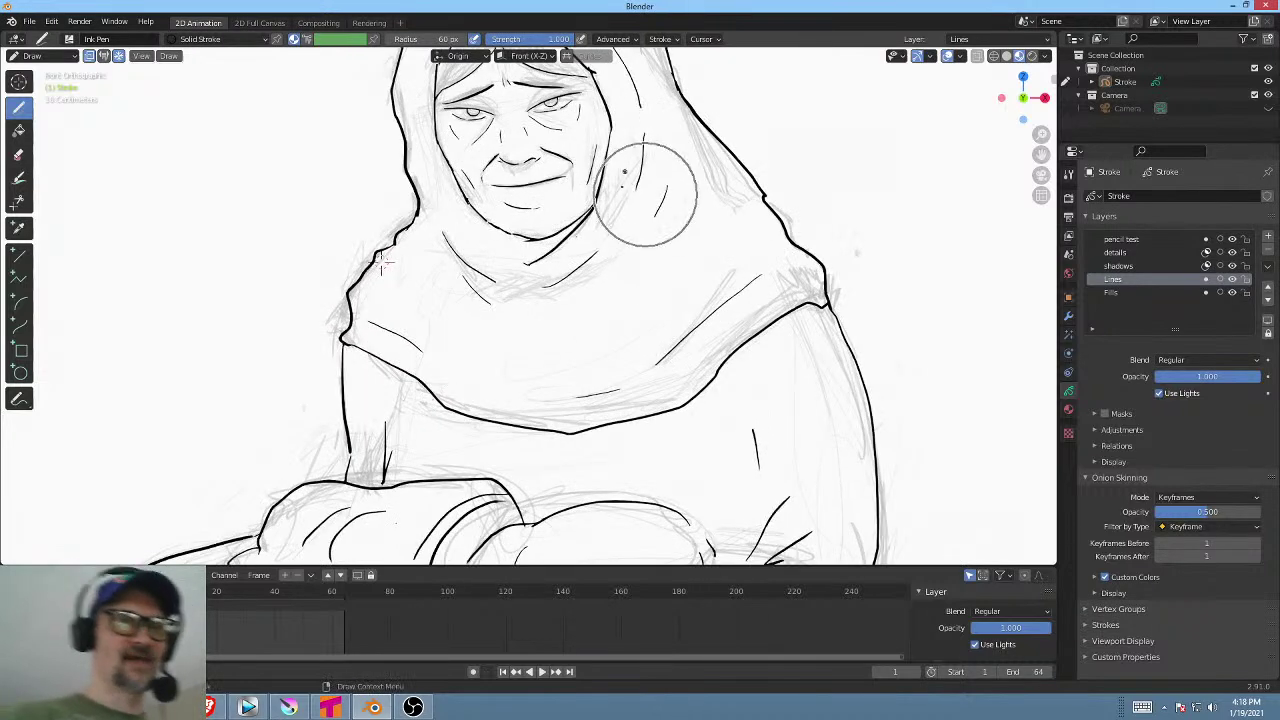
shift+middle_drag(643, 180, 383, 447)
scroll(586, 137, up, 7)
shift+middle_drag(578, 120, 677, 340)
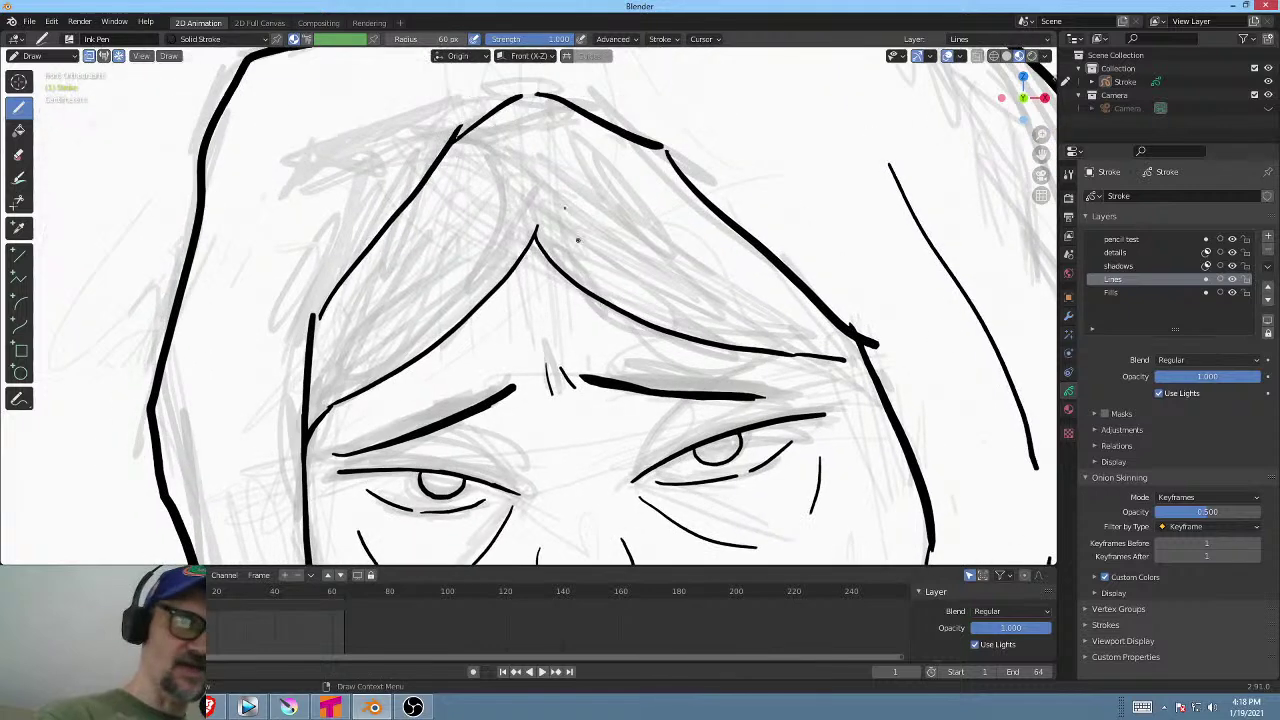
drag(534, 93, 467, 101)
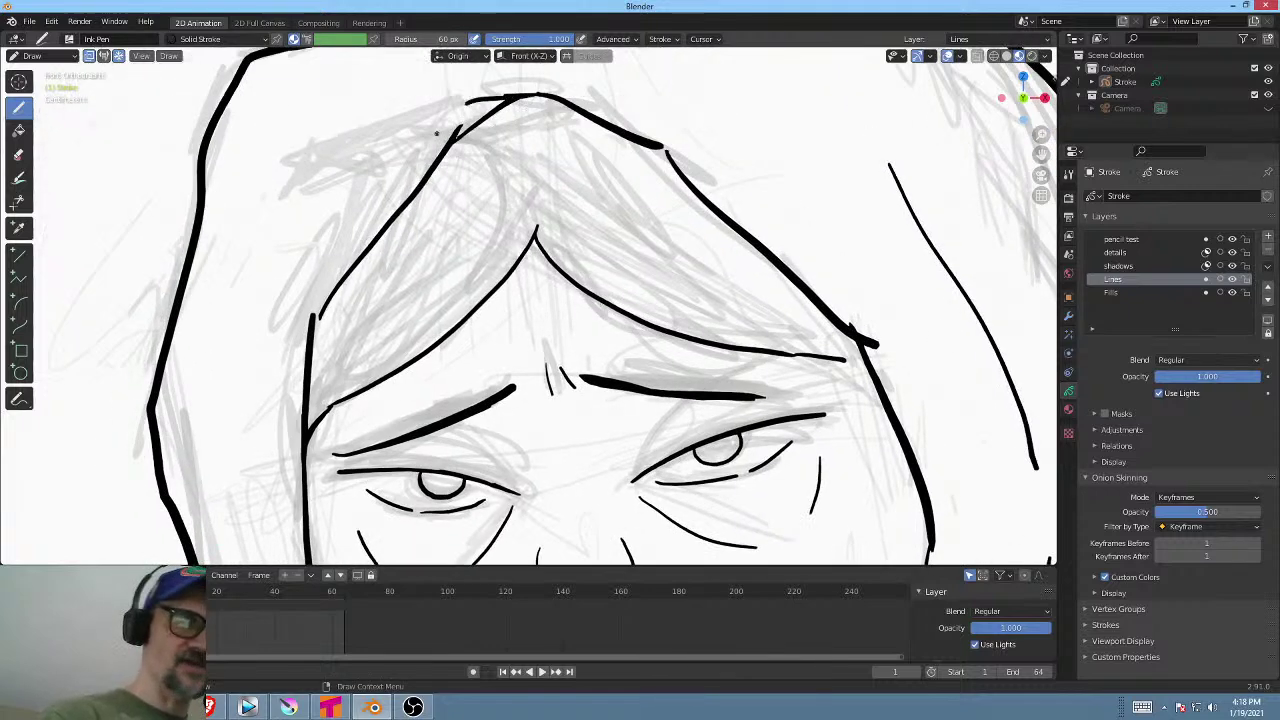
scroll(517, 397, down, 2)
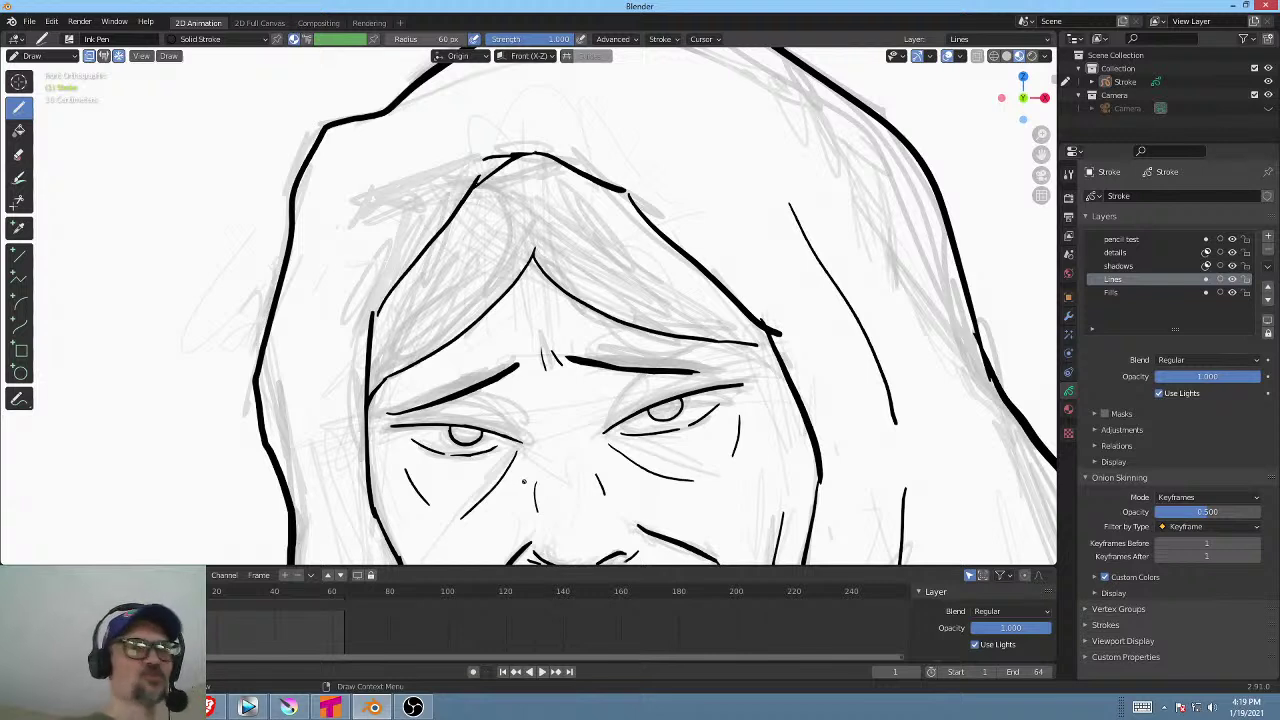
Ink a small solid pupil inside the iris of each eye.
scroll(602, 449, down, 5)
scroll(563, 437, up, 5)
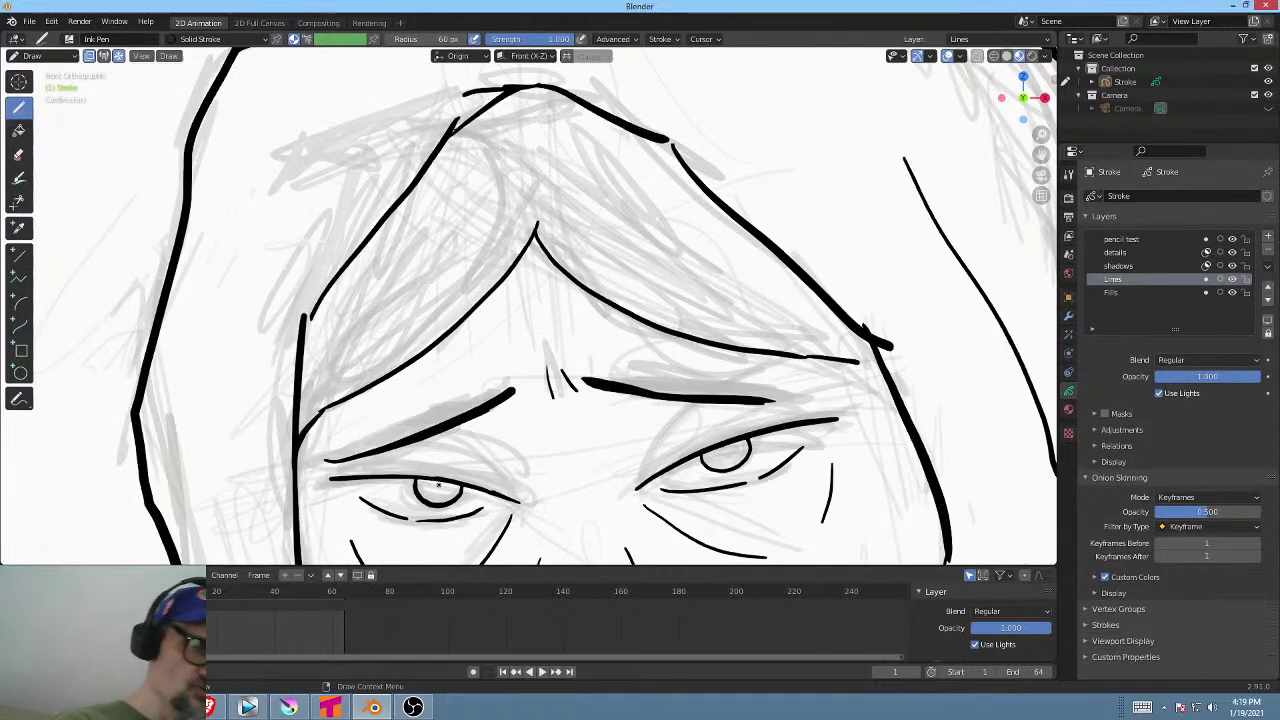
drag(437, 484, 440, 488)
drag(720, 451, 724, 456)
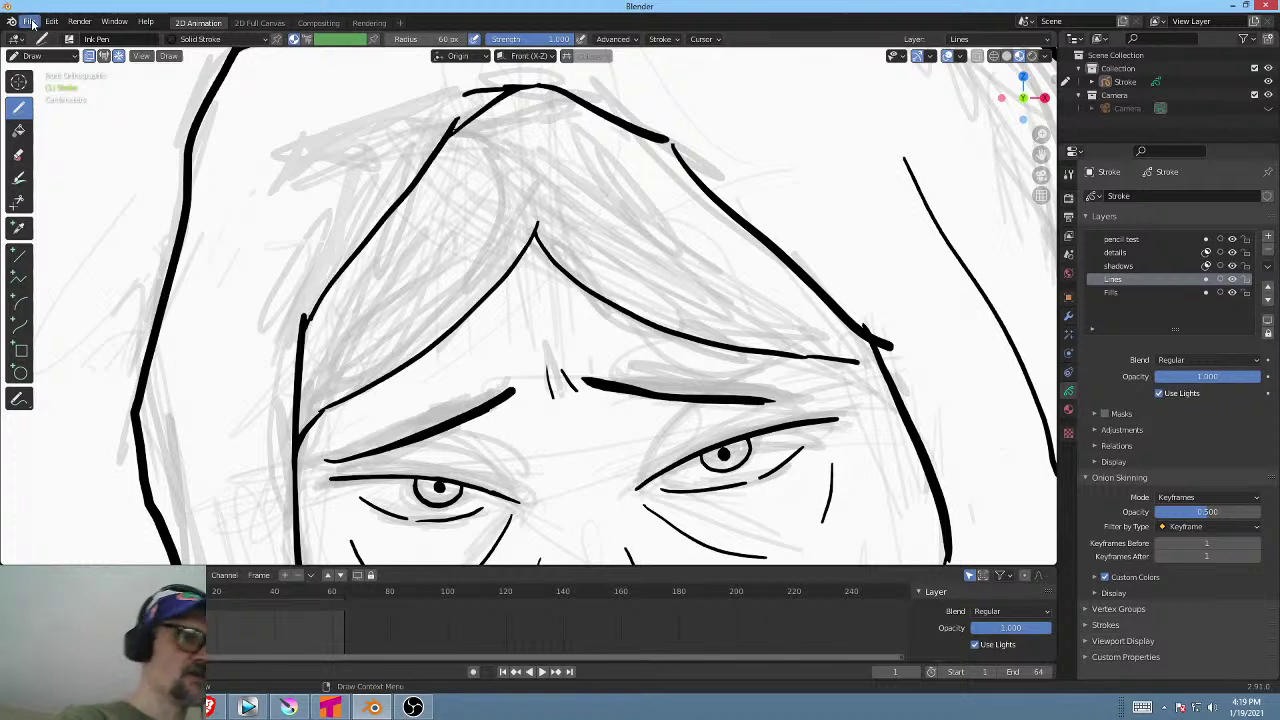
Switch to Vegas Pro, check the storyboard frames of clips 364 and 365 on the timeline, and return to Blender.
click(248, 707)
click(966, 561)
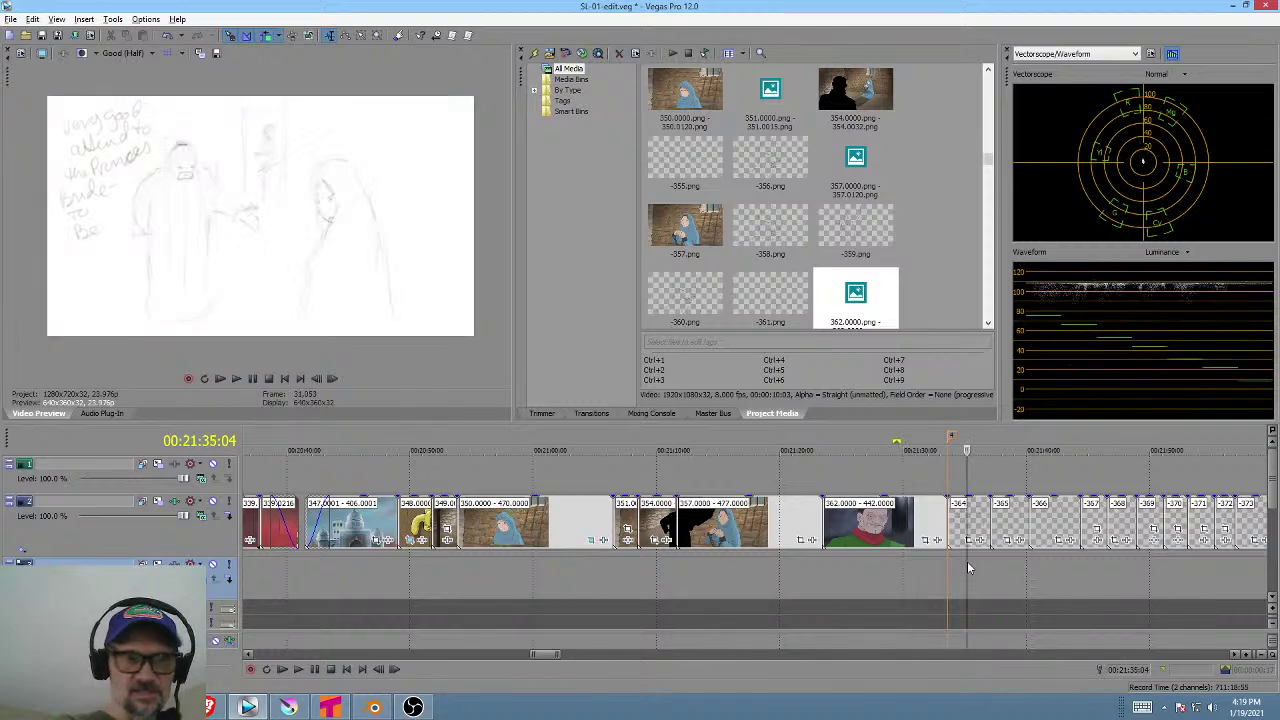
click(1002, 559)
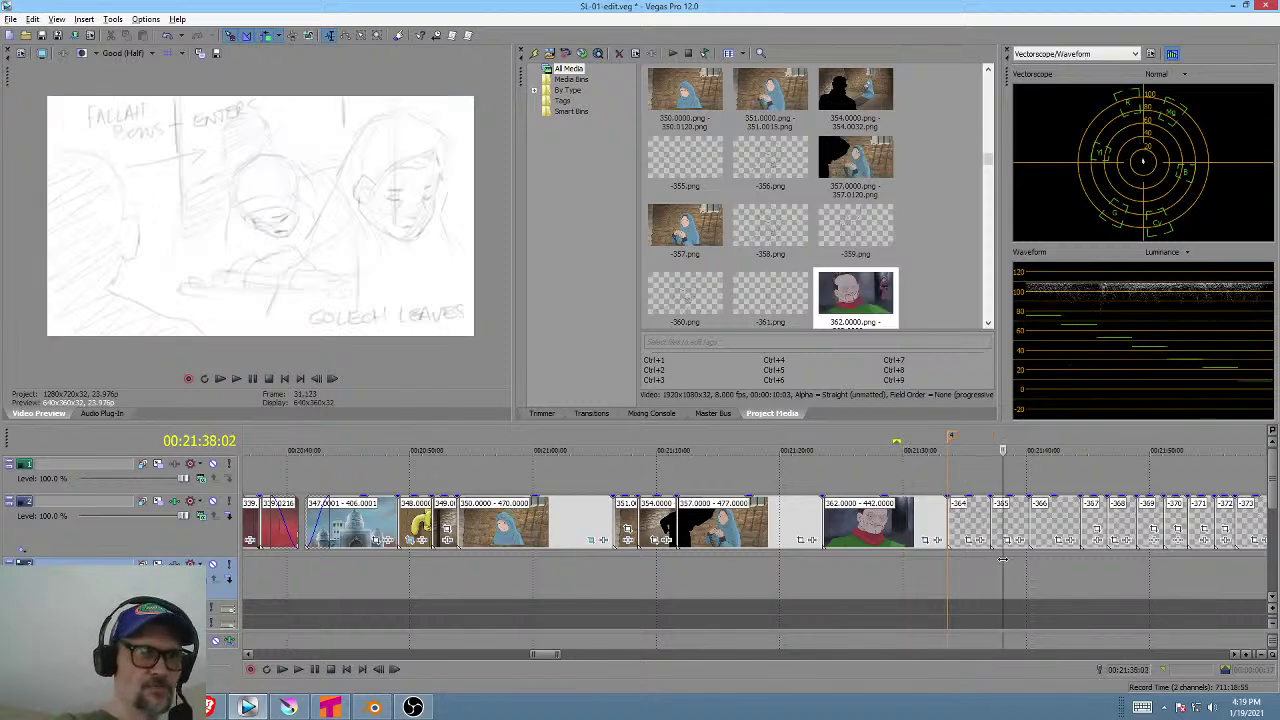
scroll(1004, 560, up, 2)
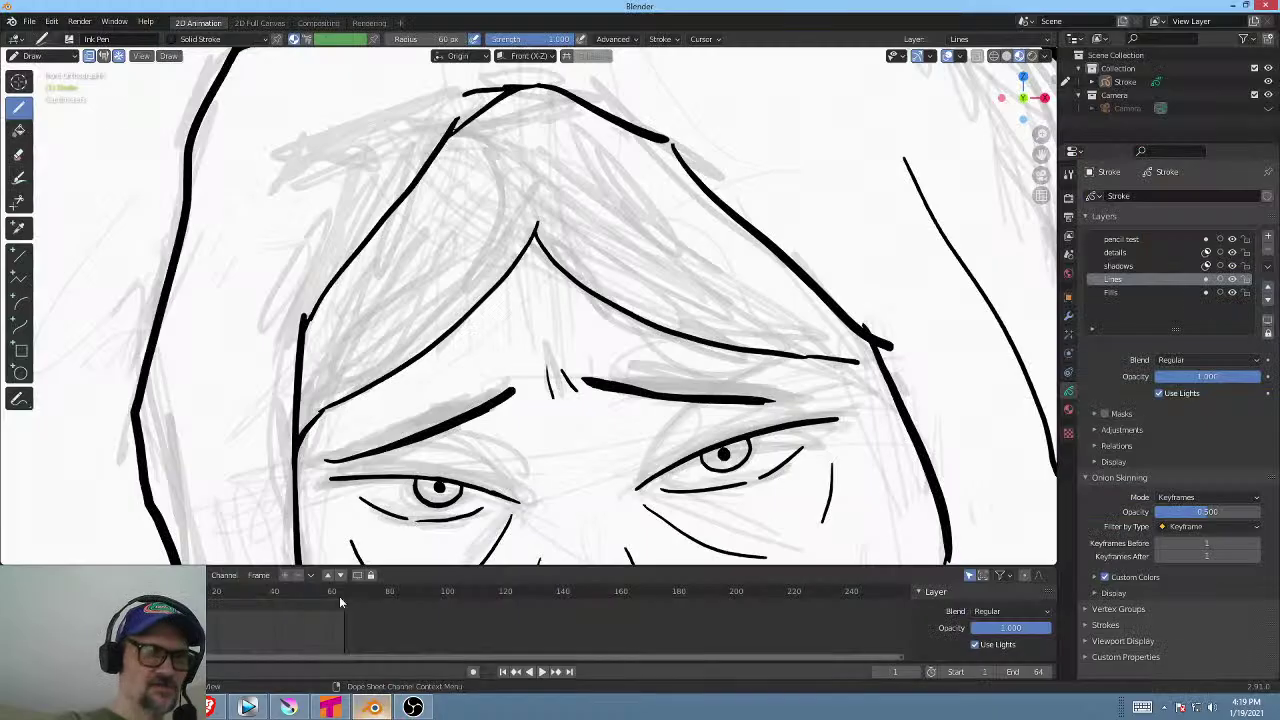
click(373, 707)
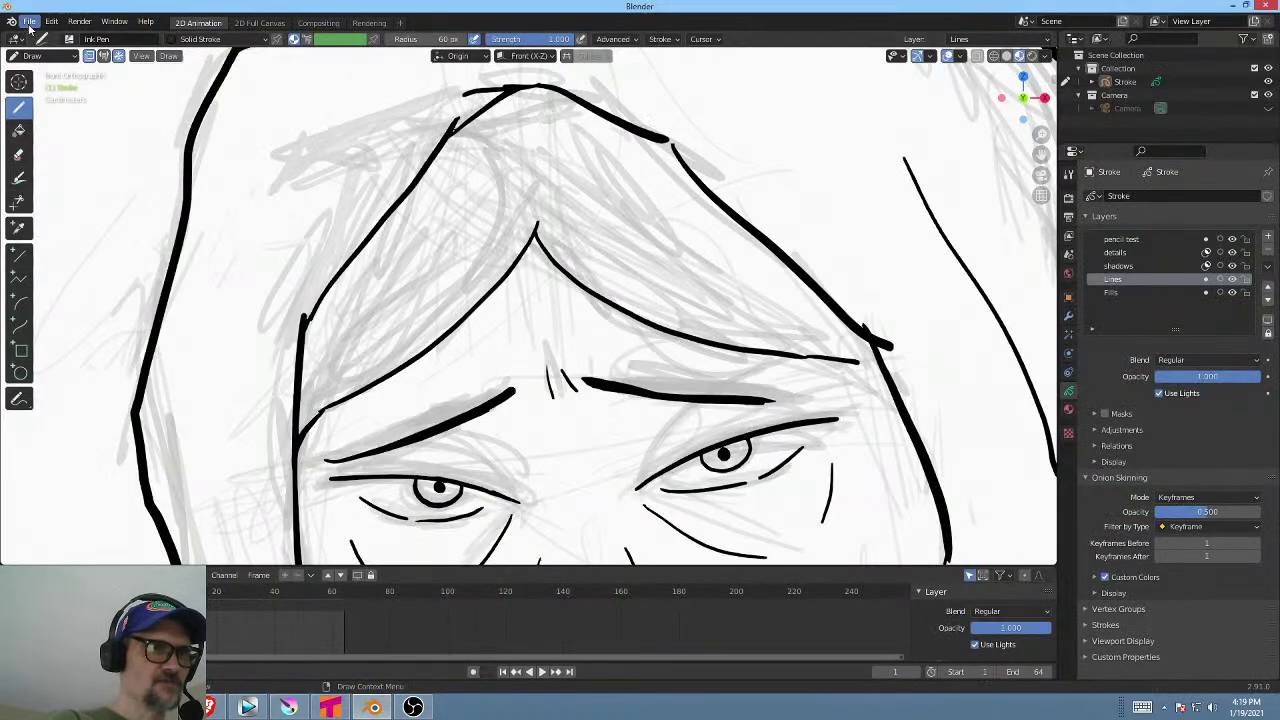
Start saving the drawing as a new file and browse to the folder L:\ANIME\SL\blender.
click(30, 24)
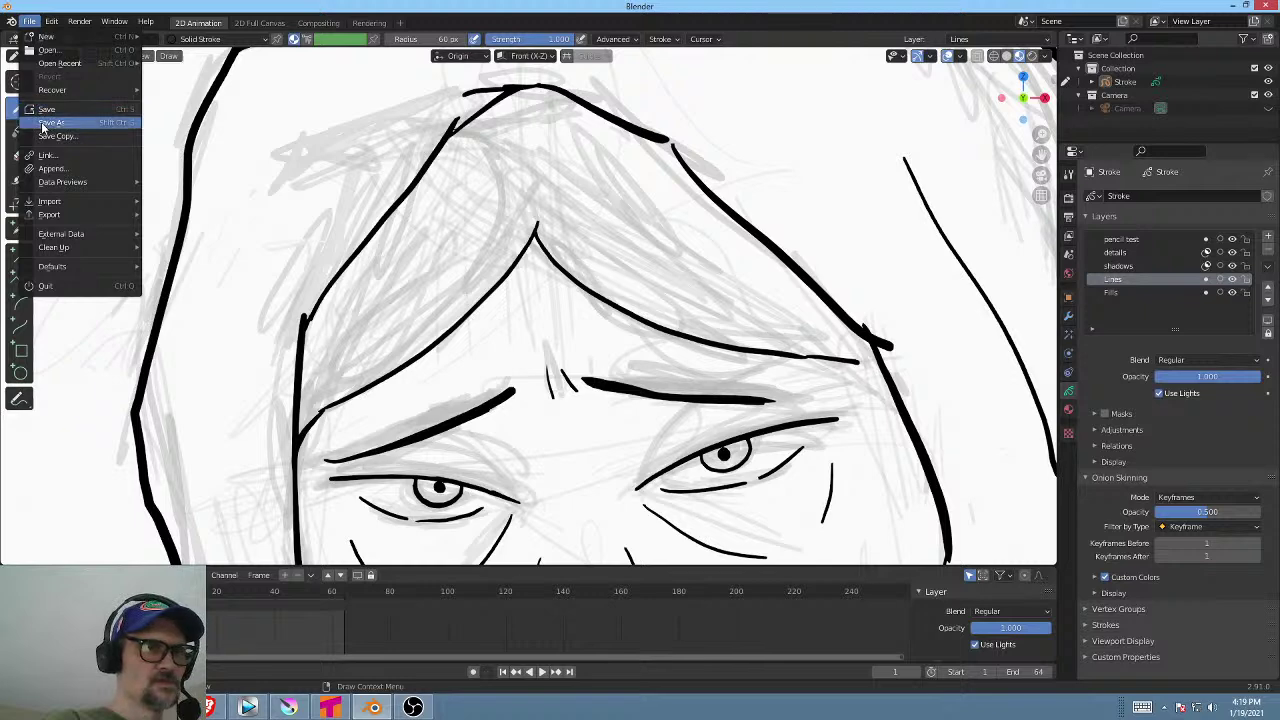
key(Escape)
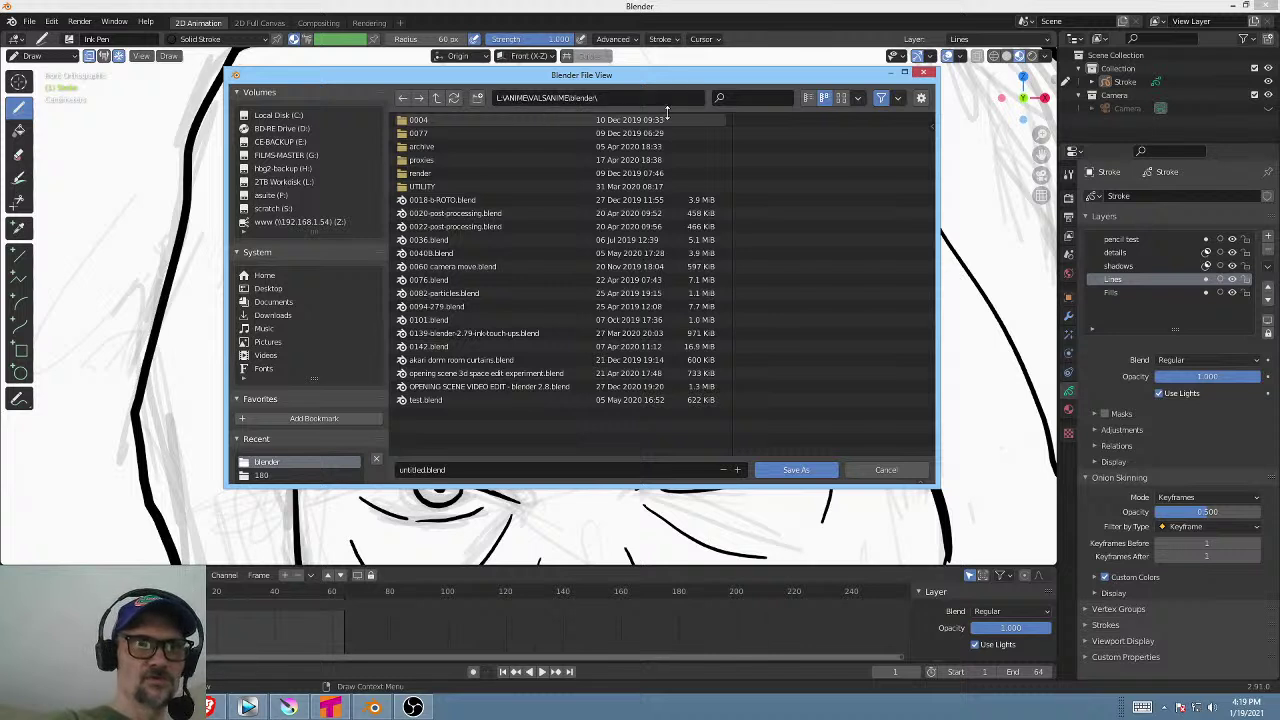
click(300, 182)
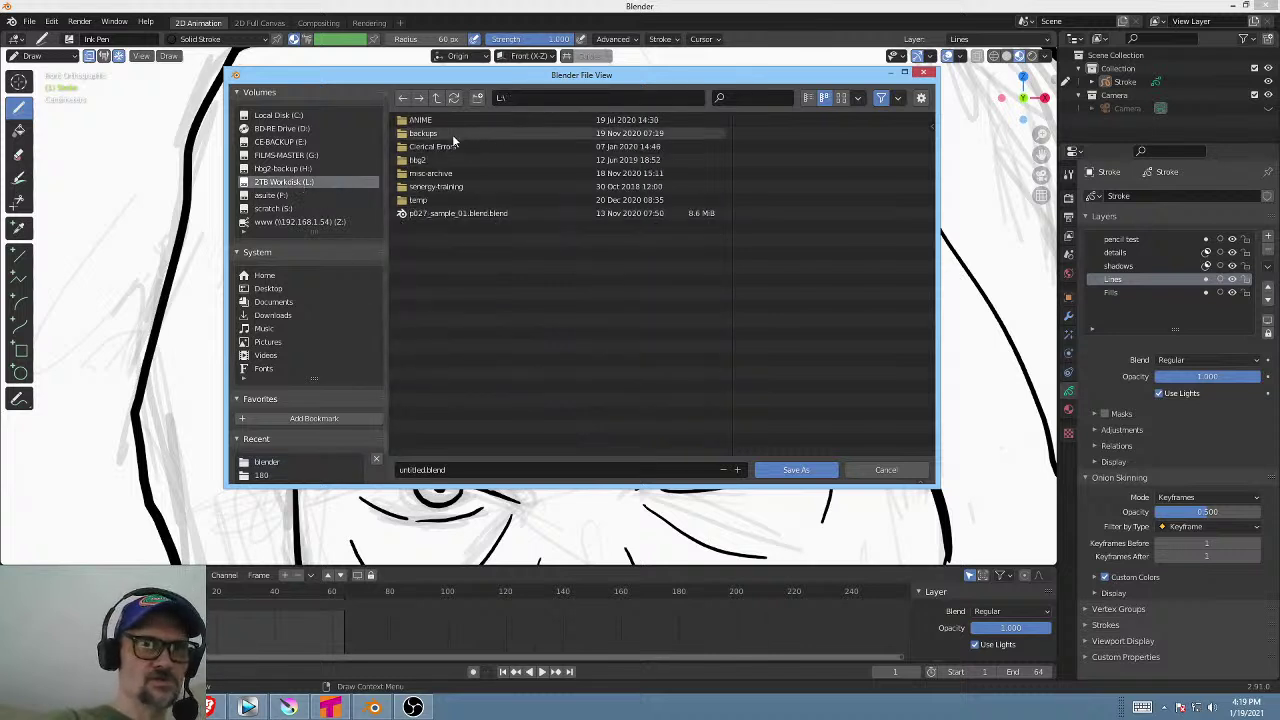
double_click(425, 120)
double_click(415, 185)
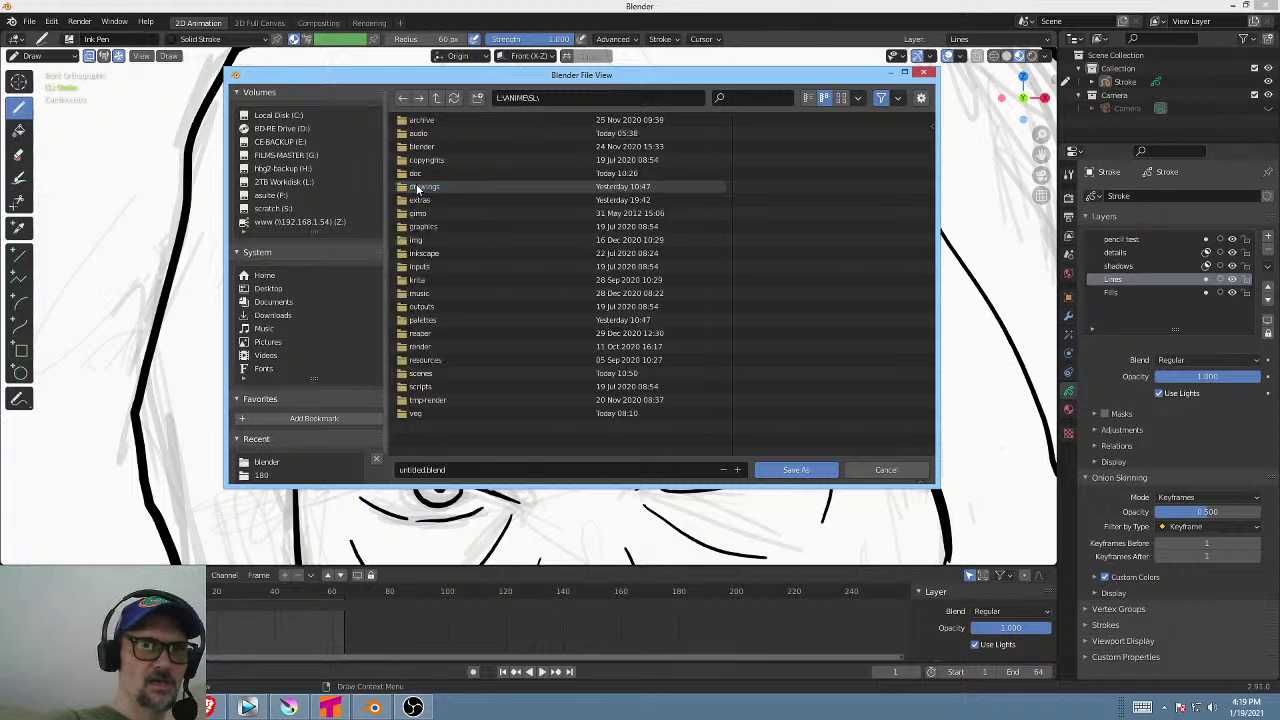
double_click(447, 146)
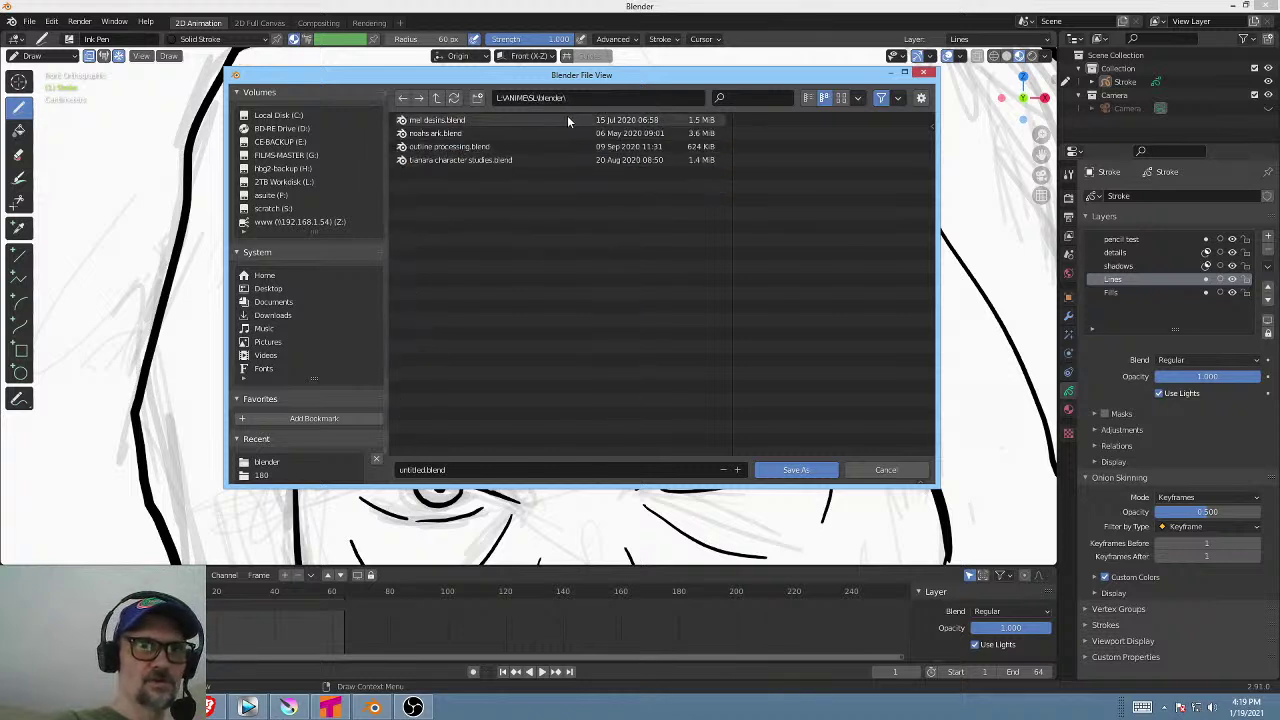
Name the file 365, check the shot number on the Vegas Pro timeline, and save the drawing from Blender.
click(474, 470)
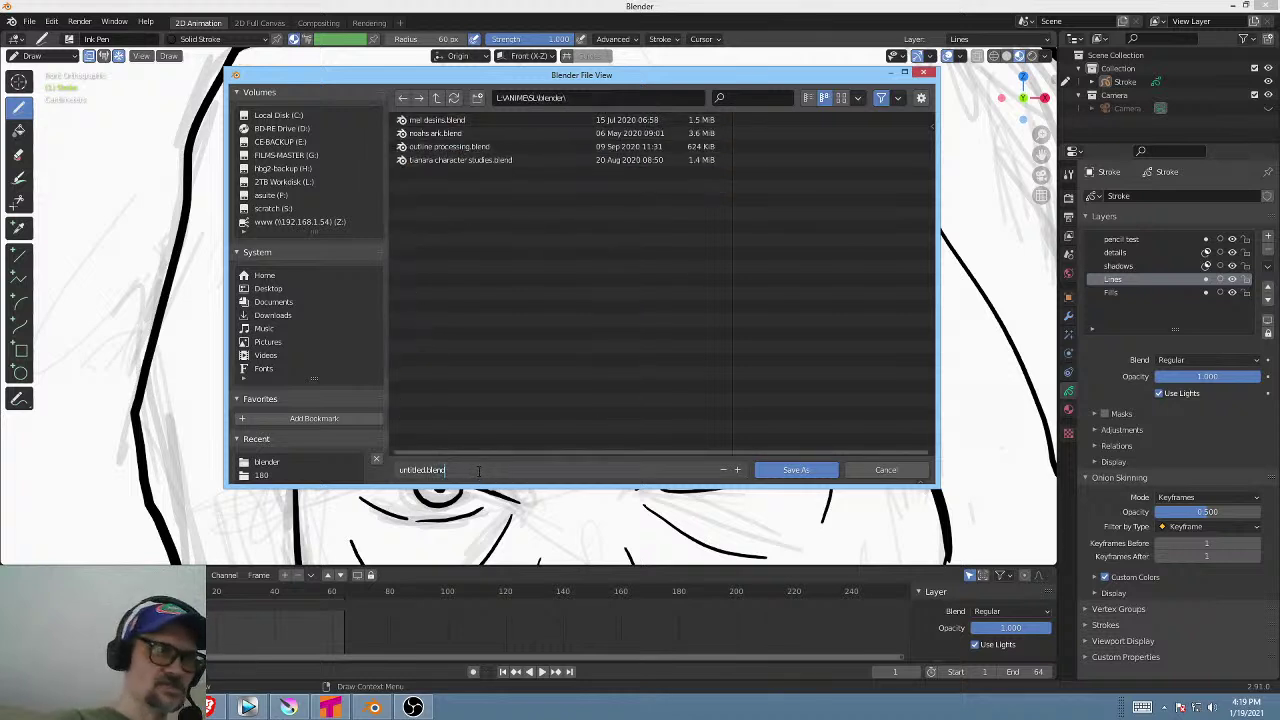
text(36)
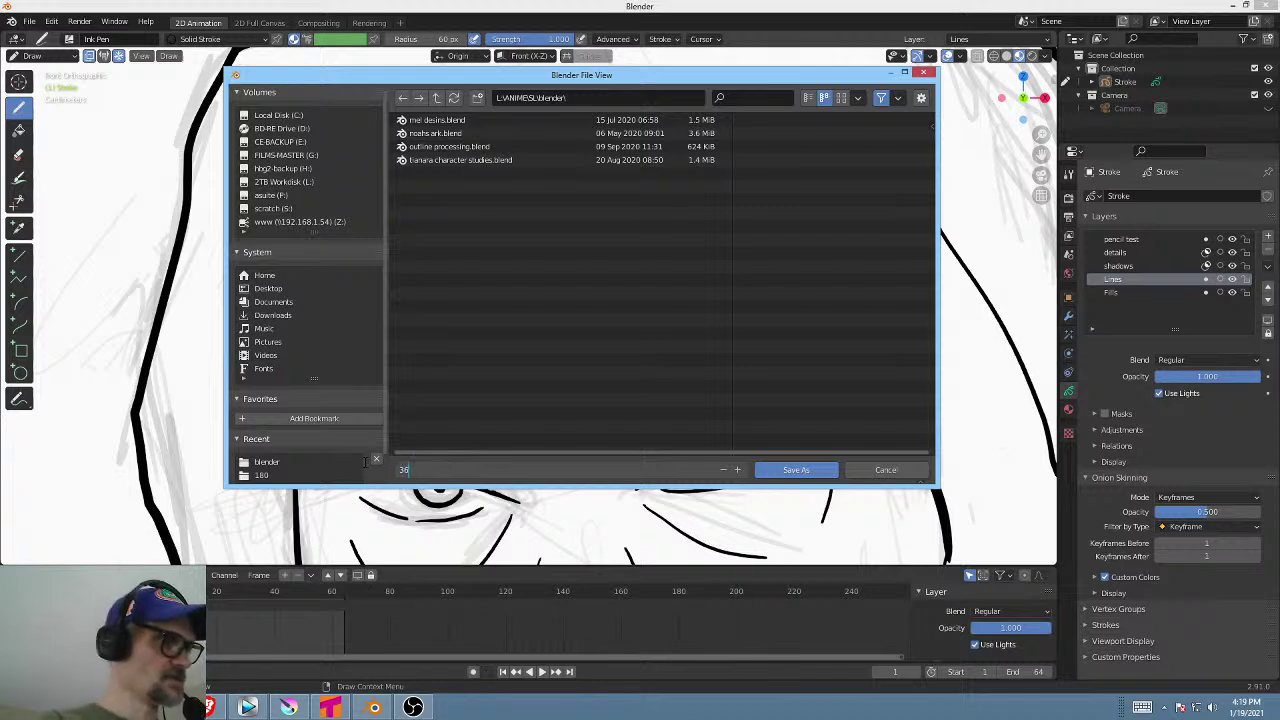
text(5)
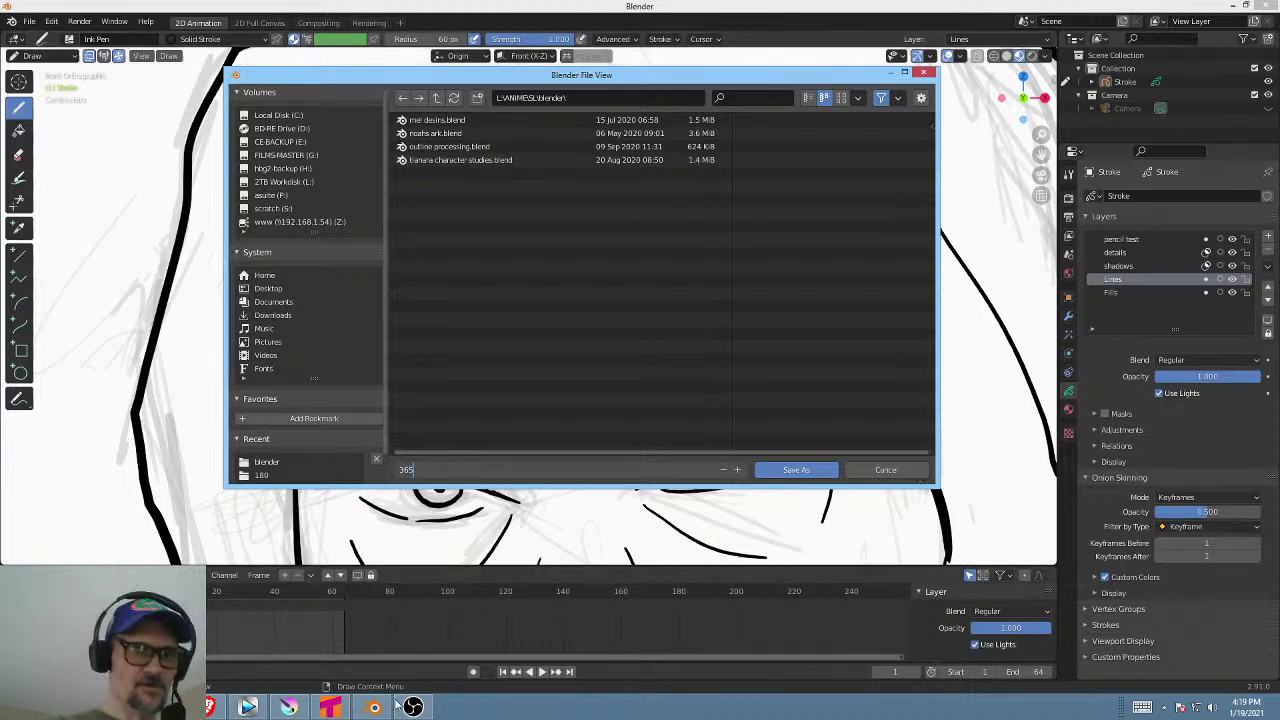
click(250, 707)
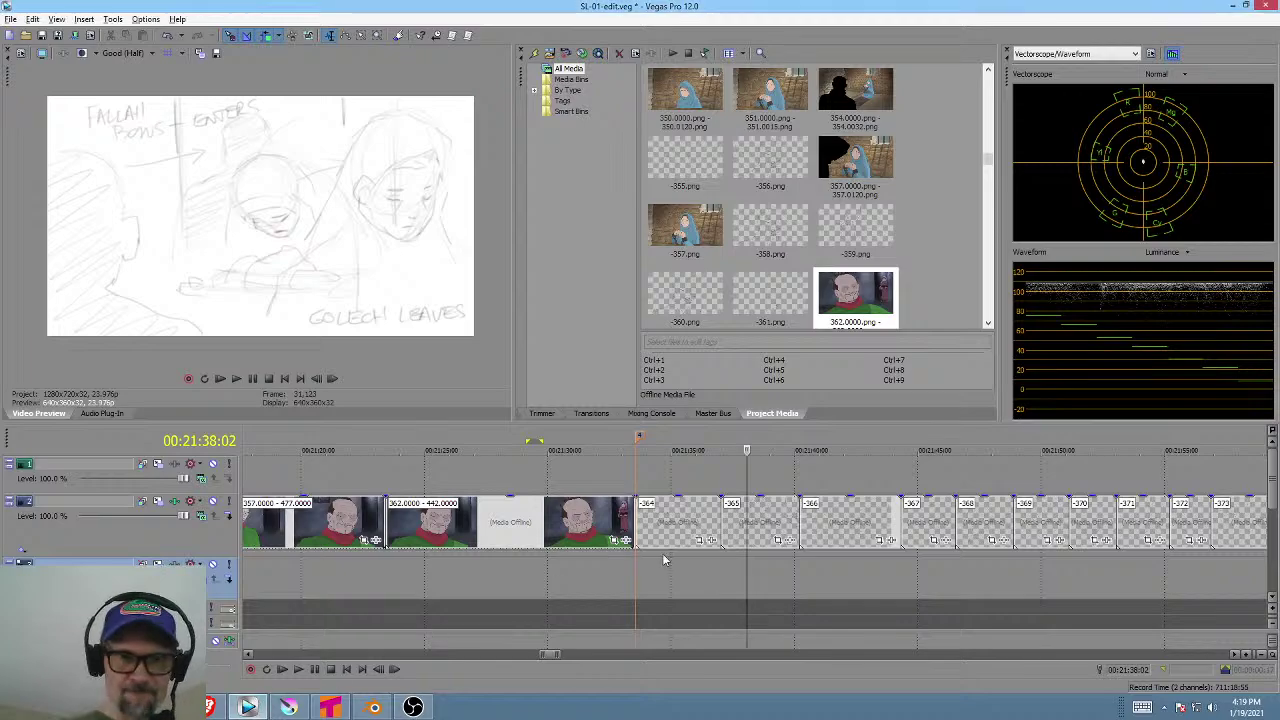
click(372, 707)
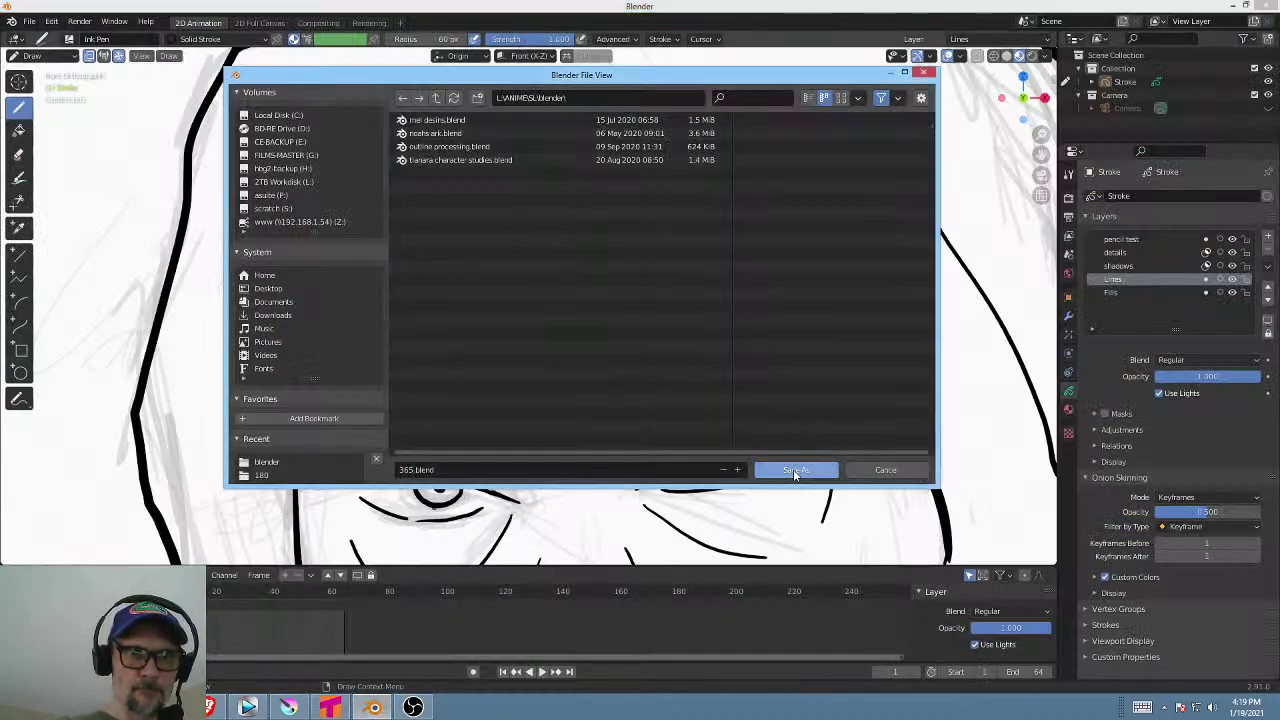
click(793, 469)
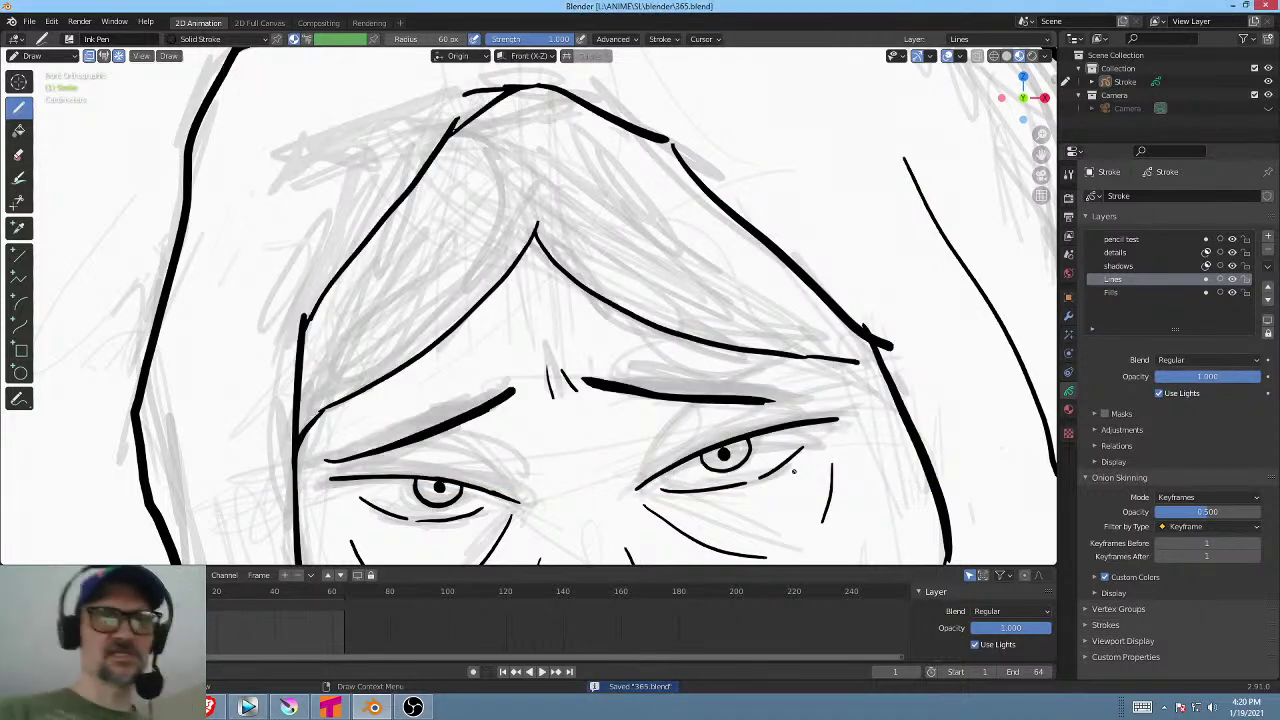
Look through the camera and check how the inked woman sits within the camera frame.
scroll(683, 347, down, 5)
mouse_move(683, 347)
shift+middle_down()
mouse_move(683, 207)
mouse_move(680, 286)
mouse_move(686, 240)
mouse_move(646, 293)
mouse_move(703, 335)
mouse_move(714, 251)
mouse_move(686, 295)
mouse_move(693, 272)
shift+middle_up()
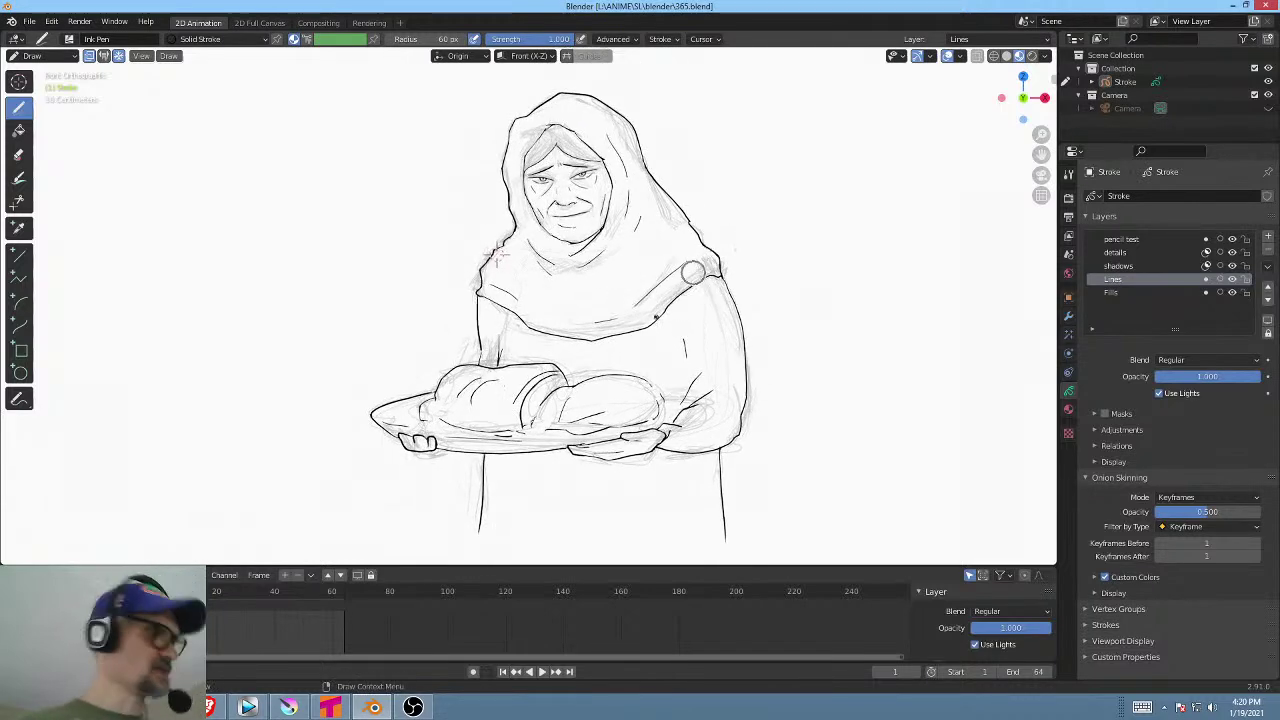
key(KP_0)
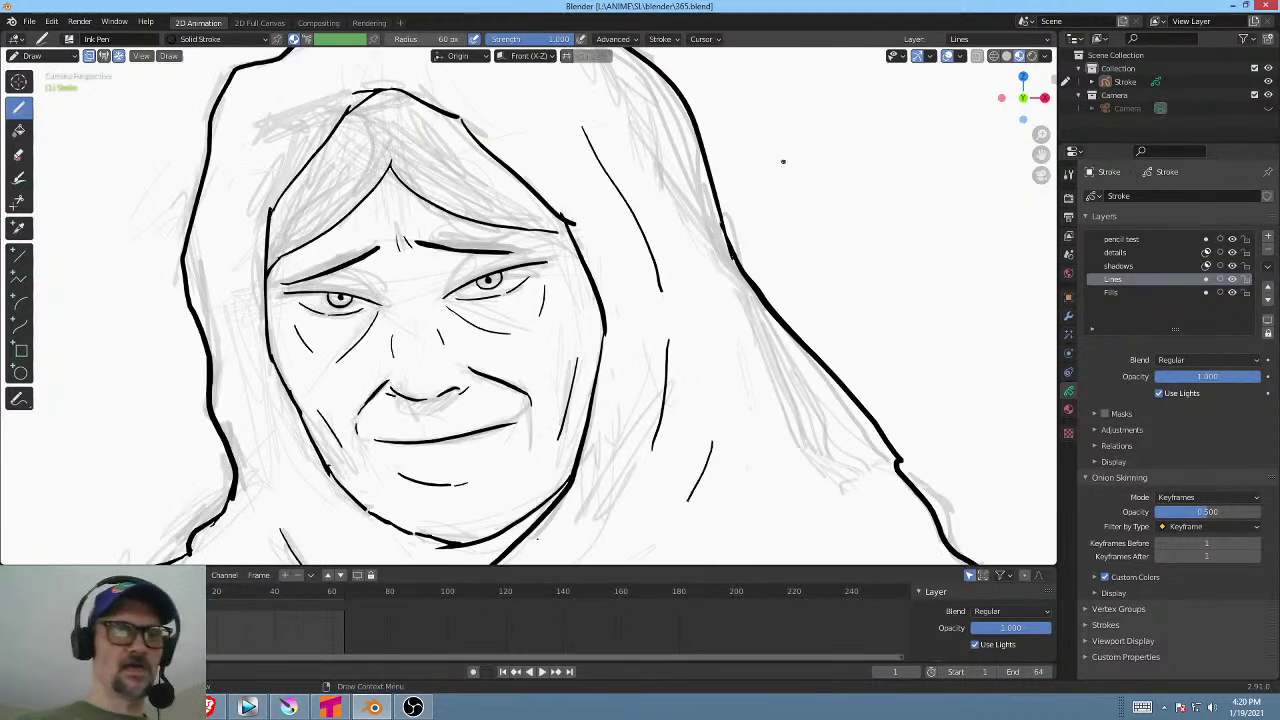
mouse_move(783, 161)
ctrl+middle_down()
mouse_move(800, 151)
mouse_move(720, 263)
mouse_move(816, 138)
ctrl+middle_up()
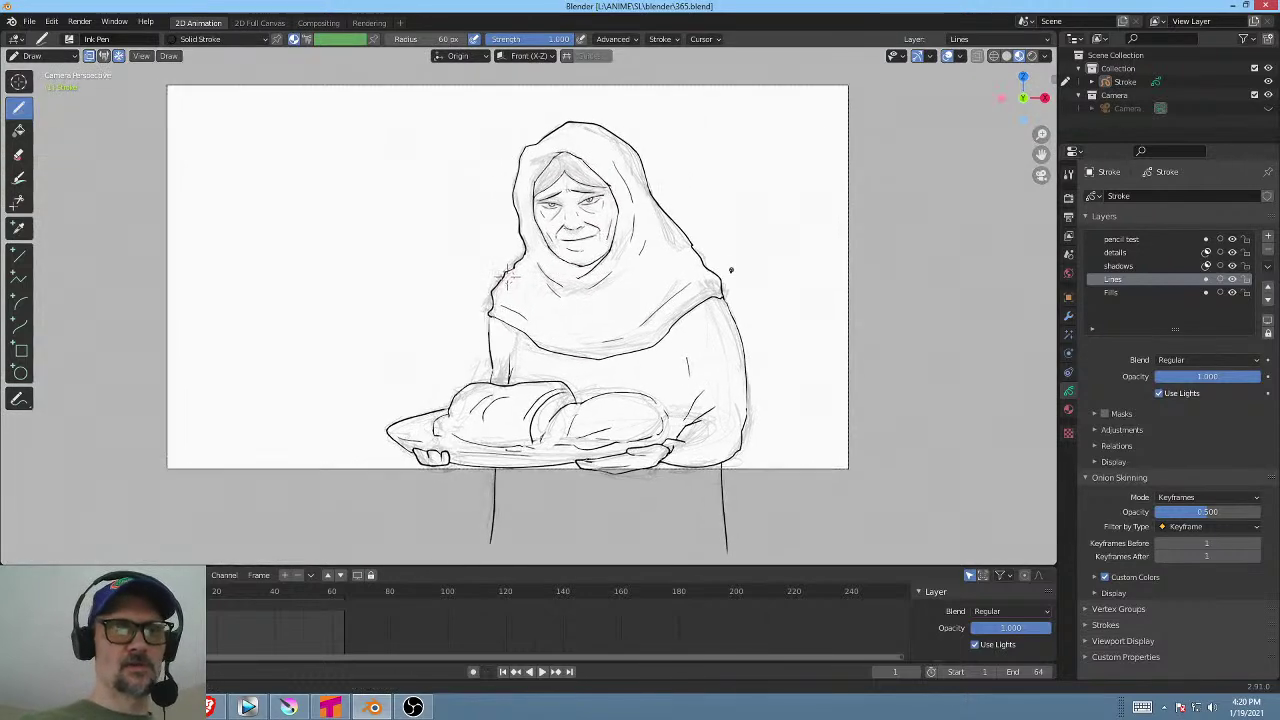
ctrl+middle_drag(730, 271, 755, 240)
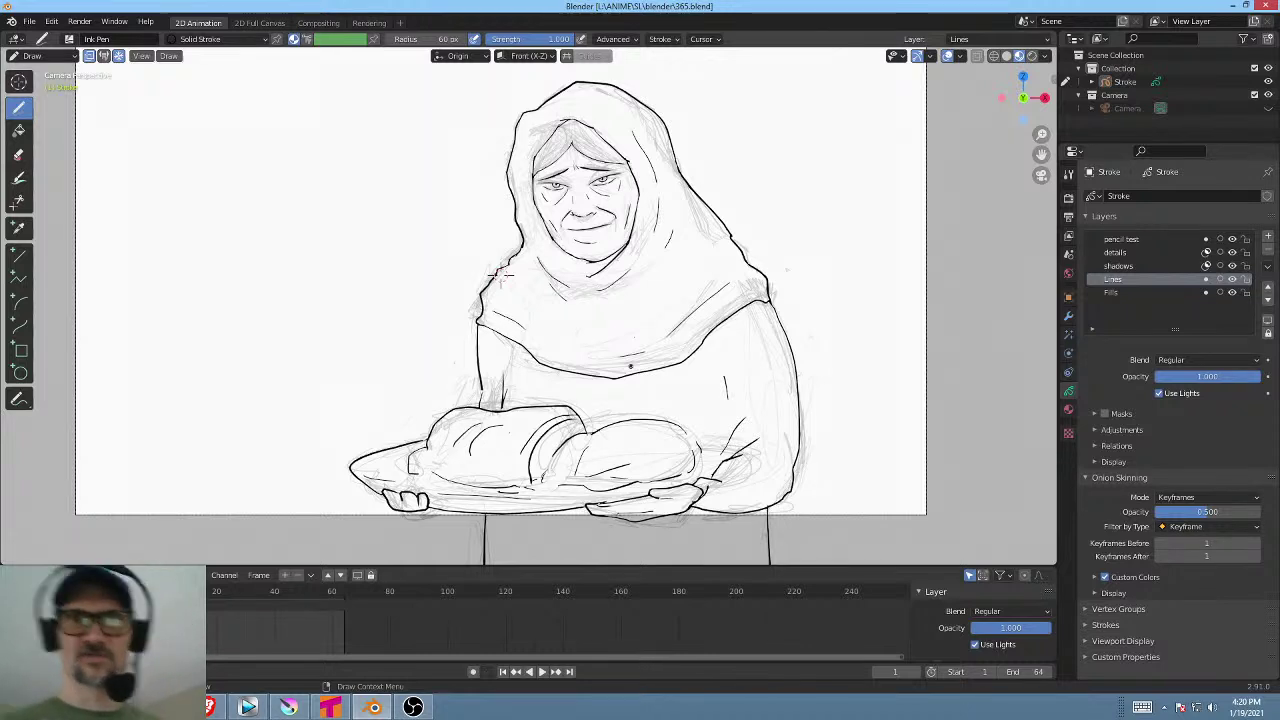
Hide the pencil test layer and make the shadows layer active.
click(1233, 240)
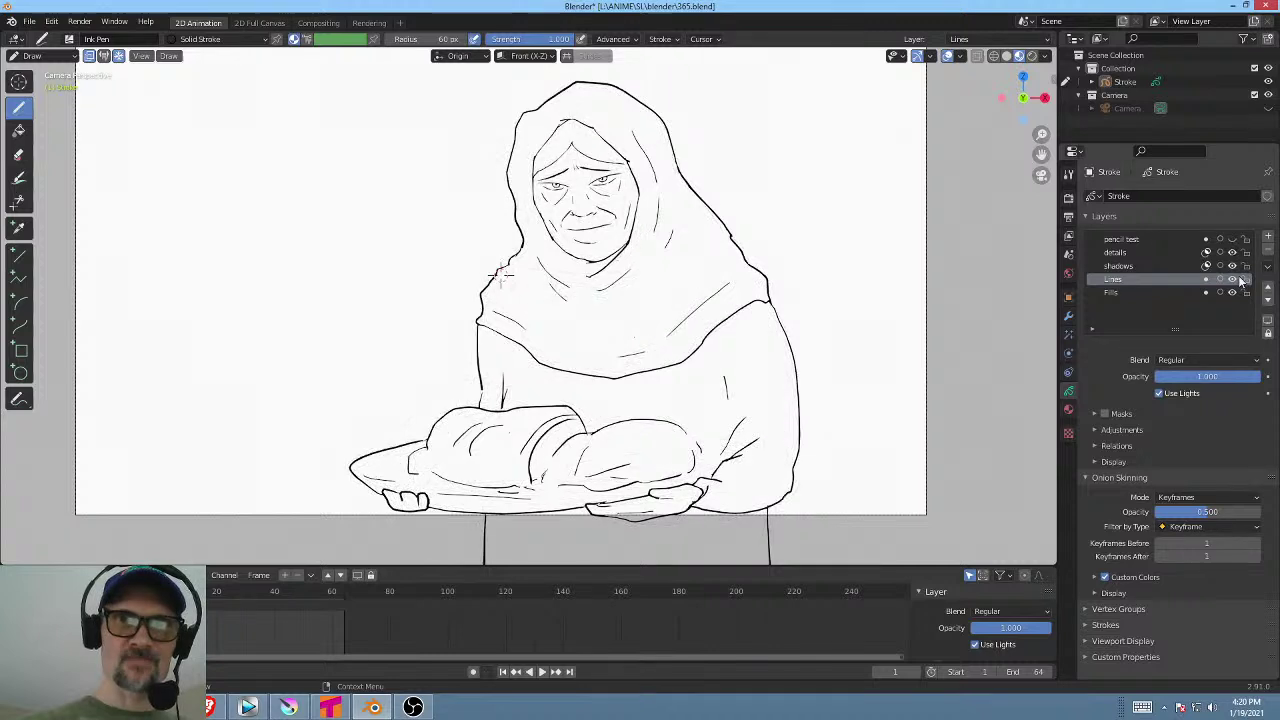
click(1233, 240)
click(1233, 240)
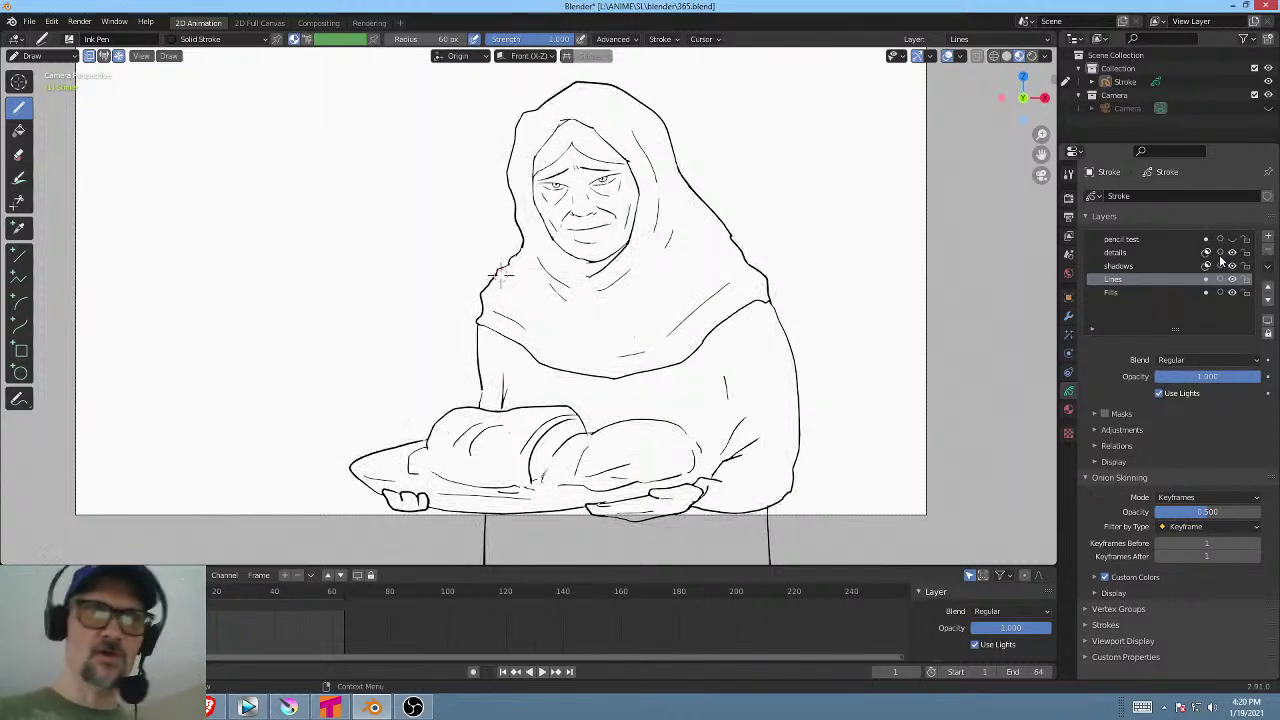
click(1124, 291)
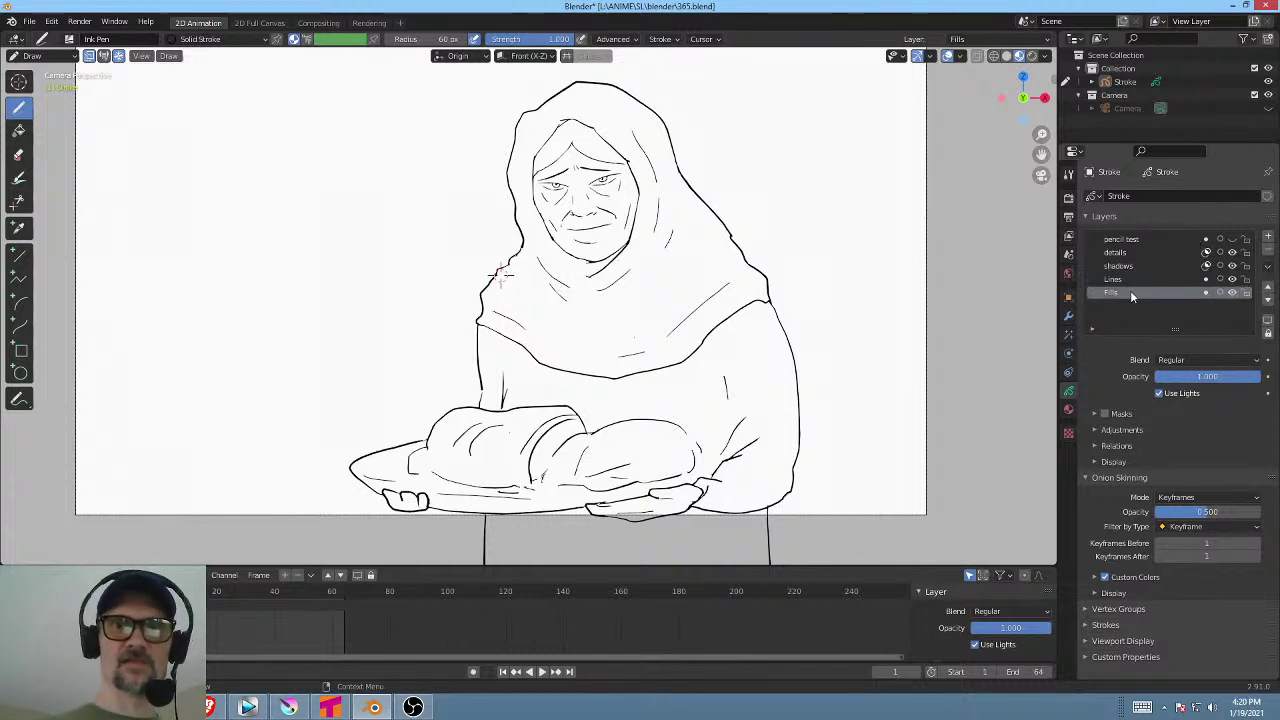
click(1131, 266)
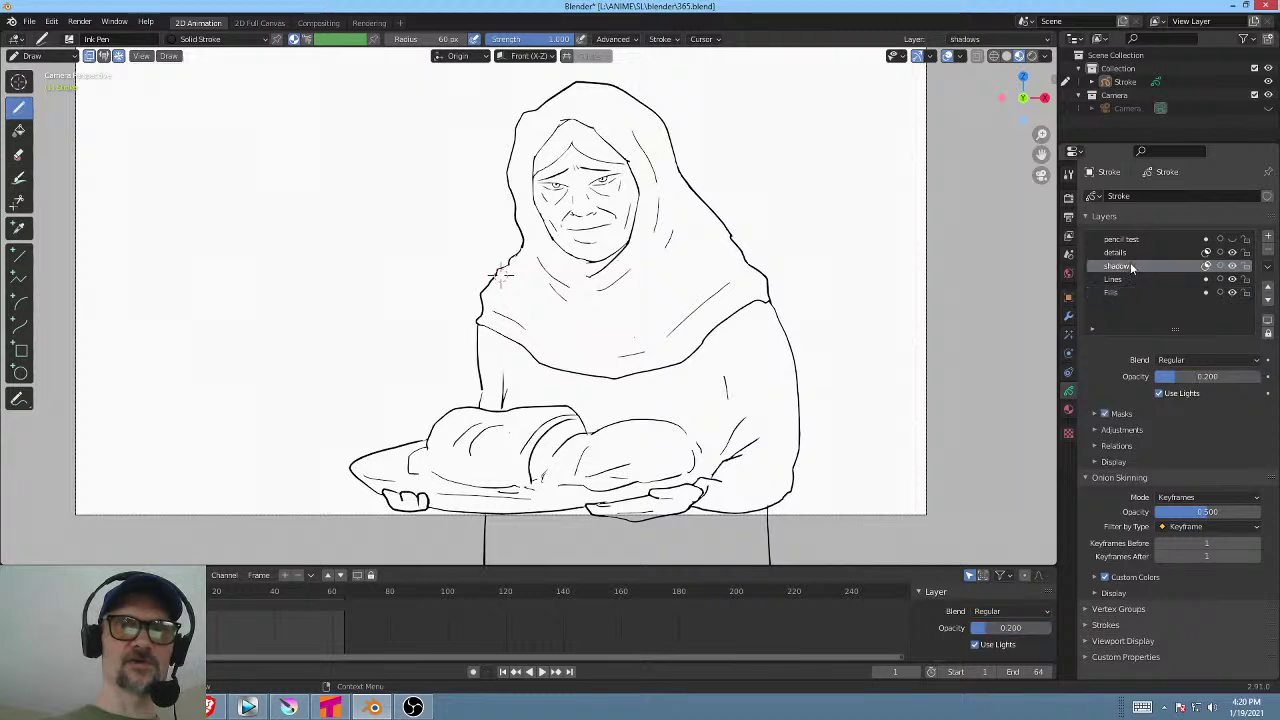
Add the Lines layer to the shadows layer's masks.
click(1207, 264)
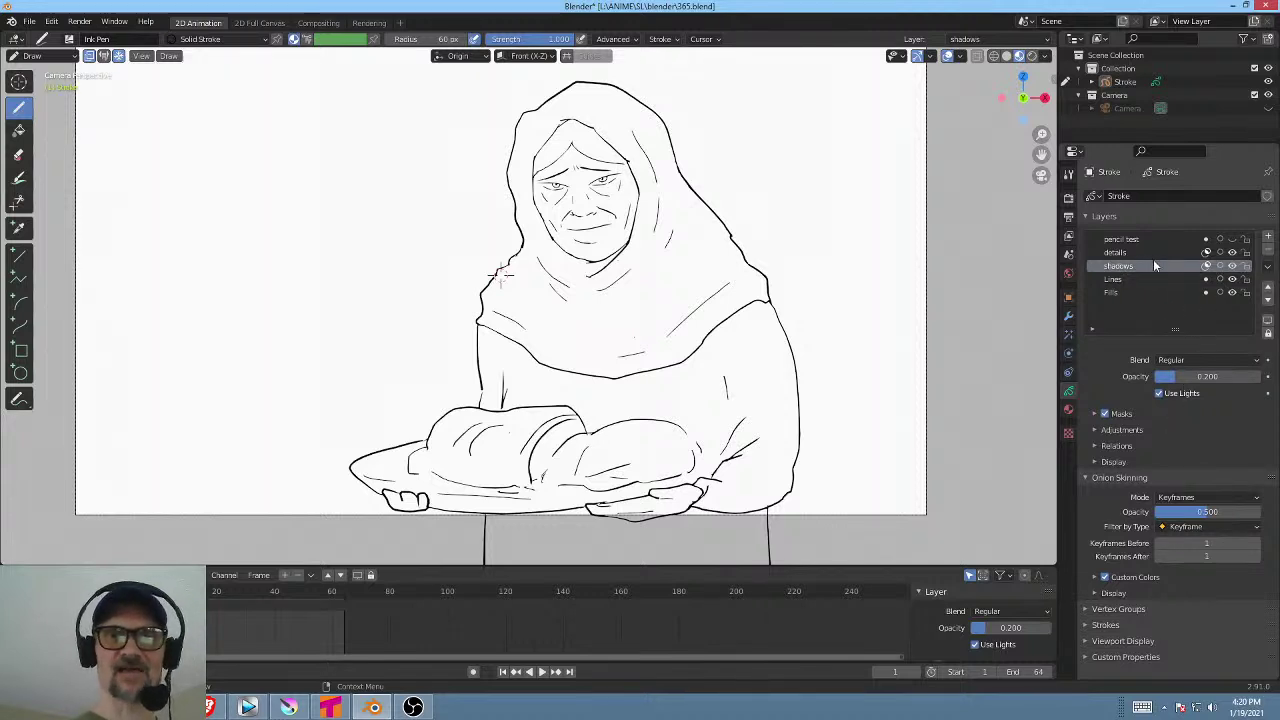
click(1095, 412)
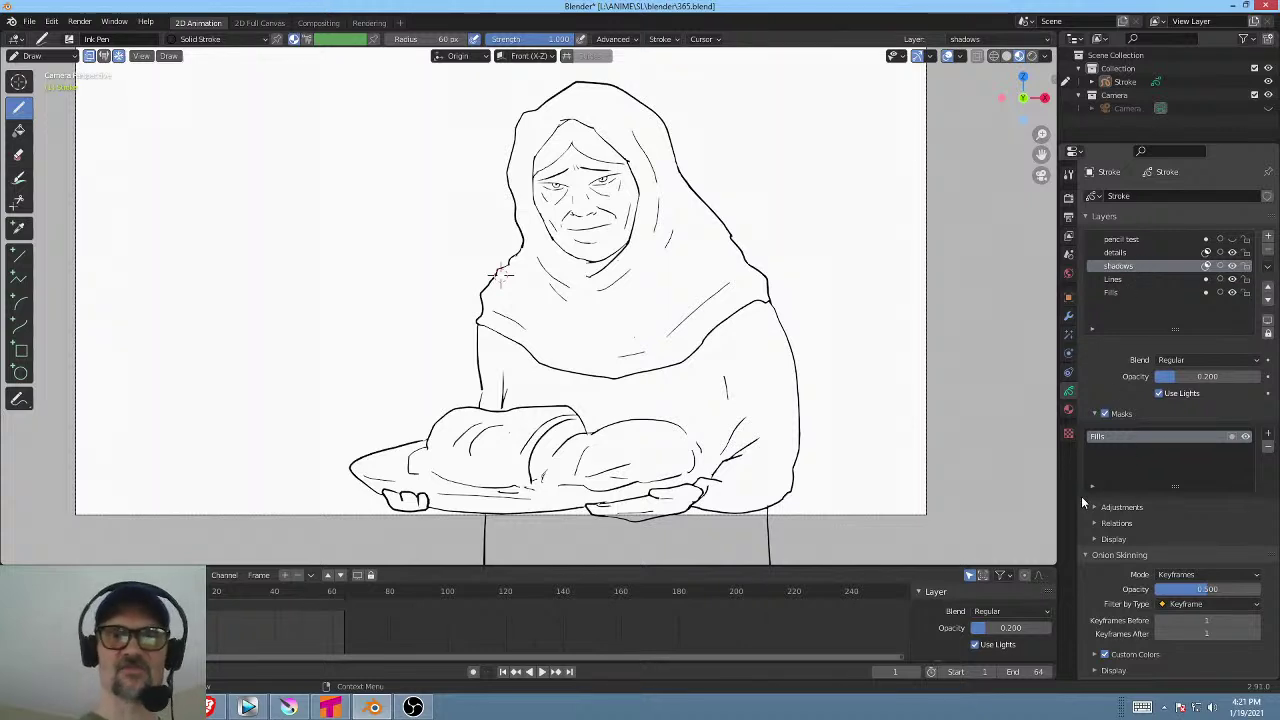
click(1268, 436)
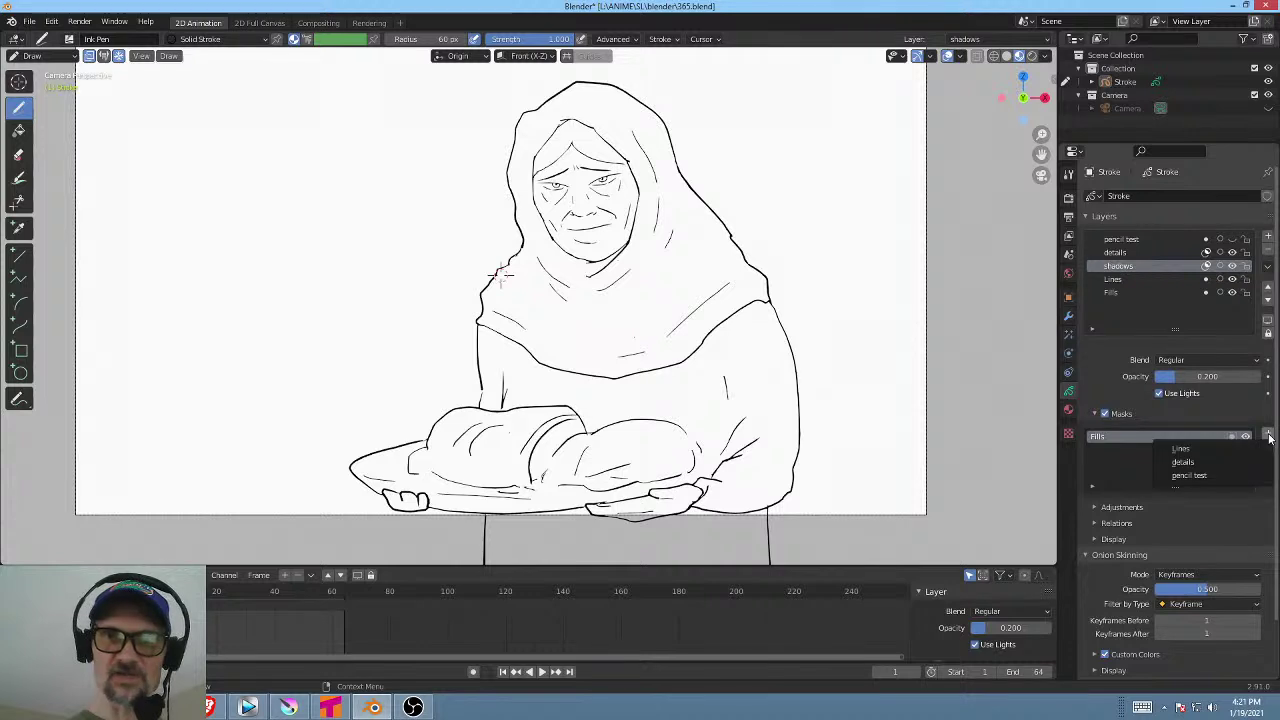
click(1211, 448)
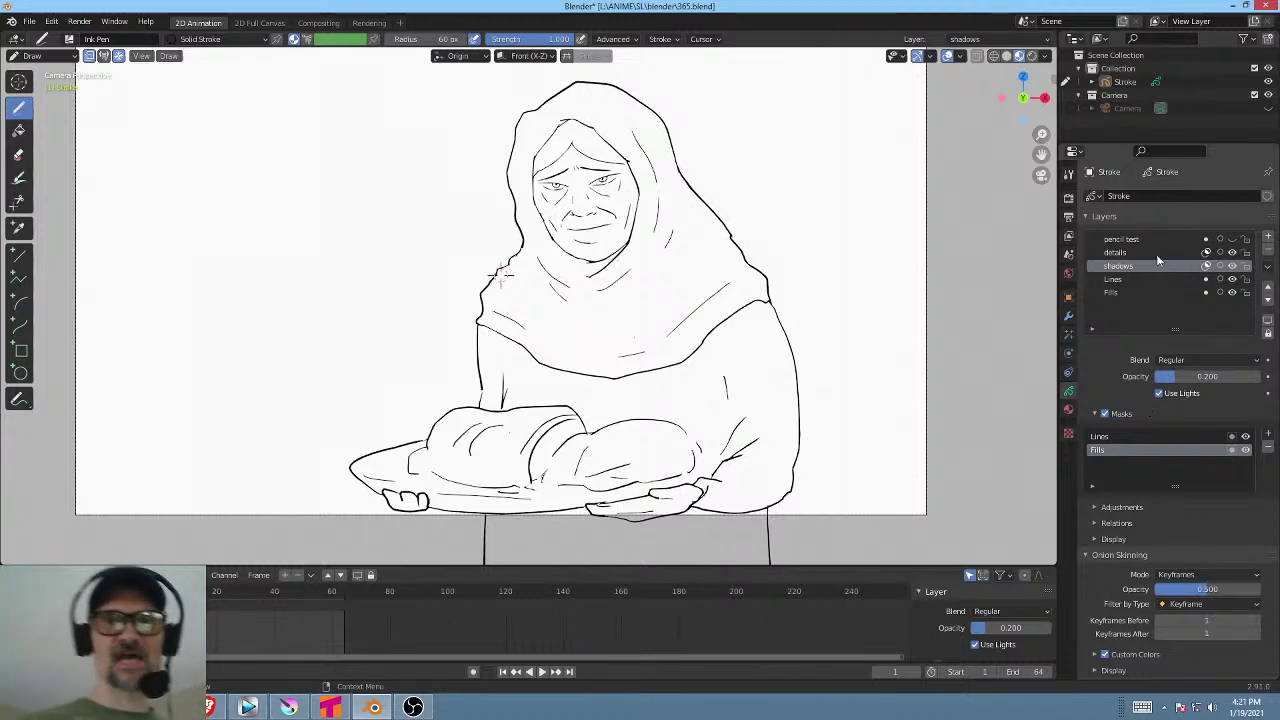
Make the Fills layer active and choose the clr1 material for coloring the woman's face.
click(1152, 291)
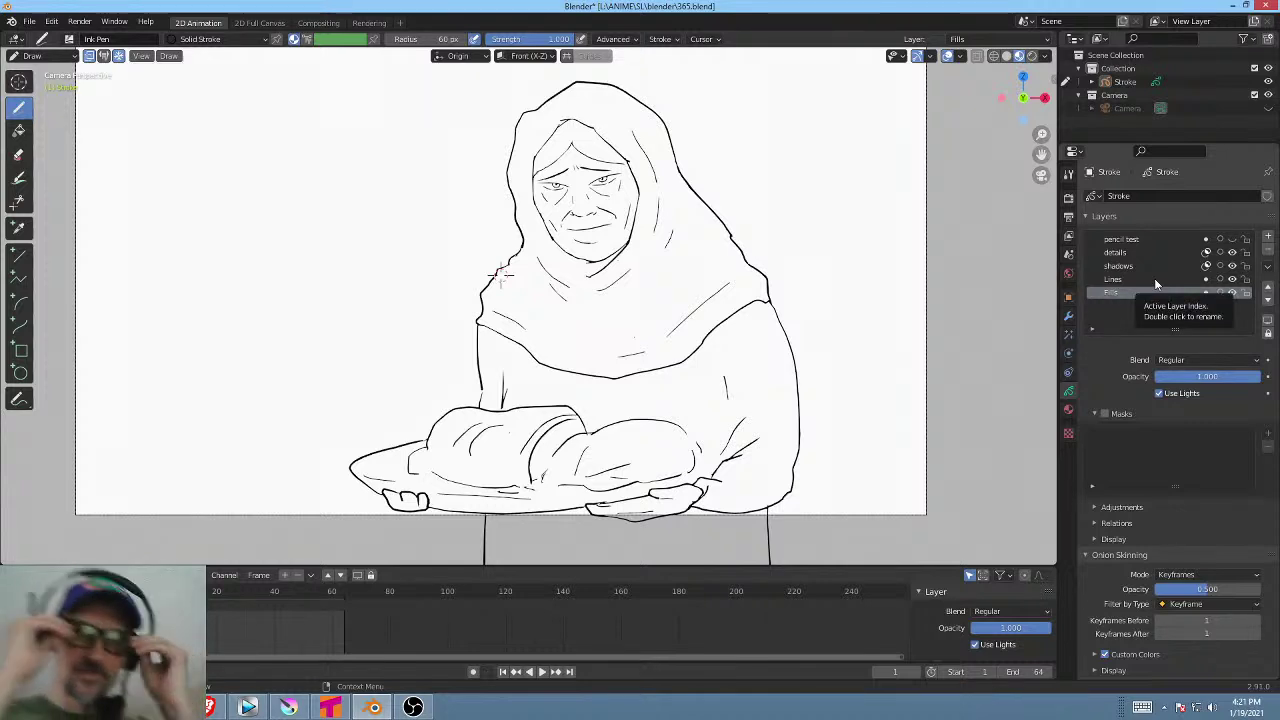
click(1069, 410)
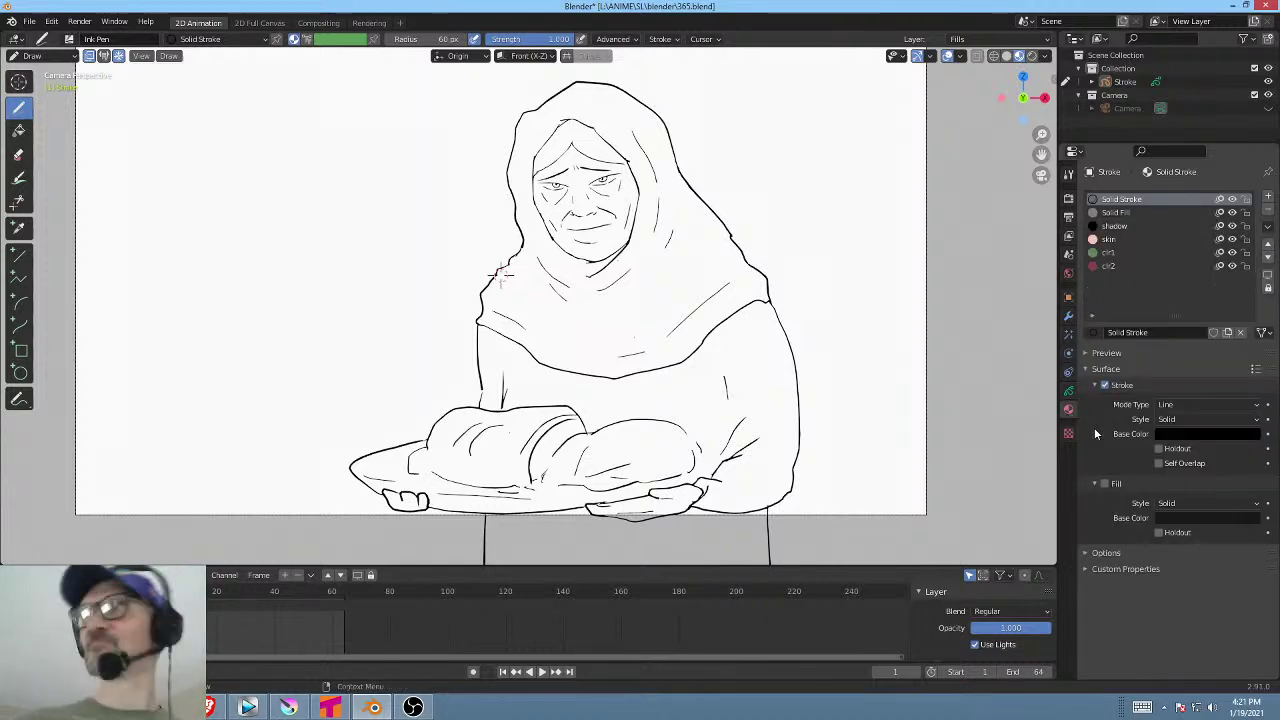
click(1112, 239)
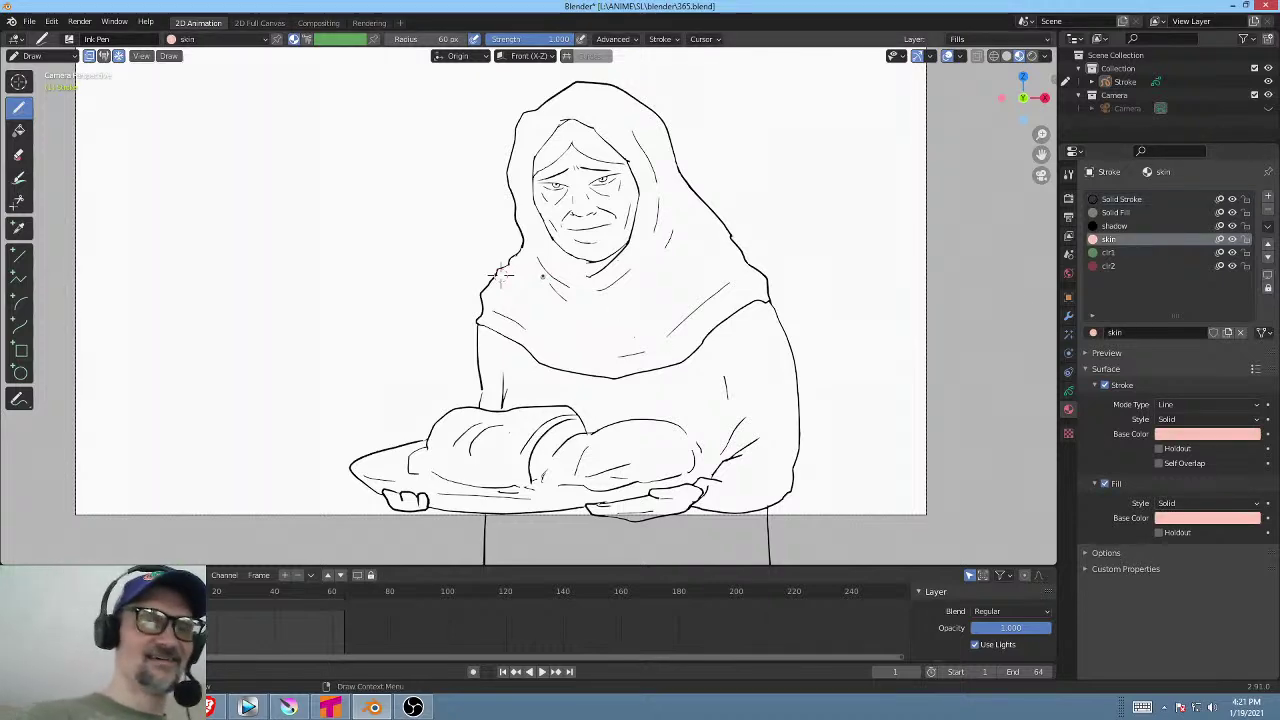
mouse_move(543, 277)
ctrl+middle_down()
mouse_move(662, 172)
mouse_move(554, 434)
mouse_move(629, 243)
mouse_move(595, 283)
ctrl+middle_up()
click(1137, 263)
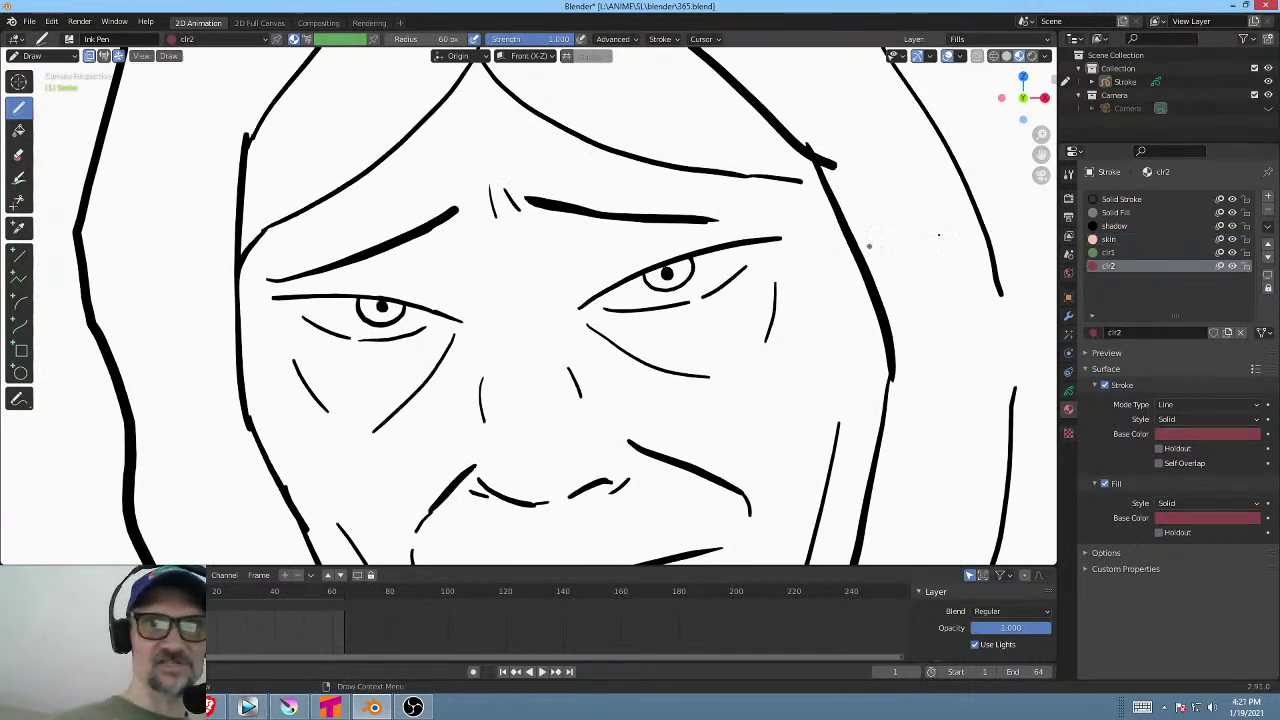
click(1125, 252)
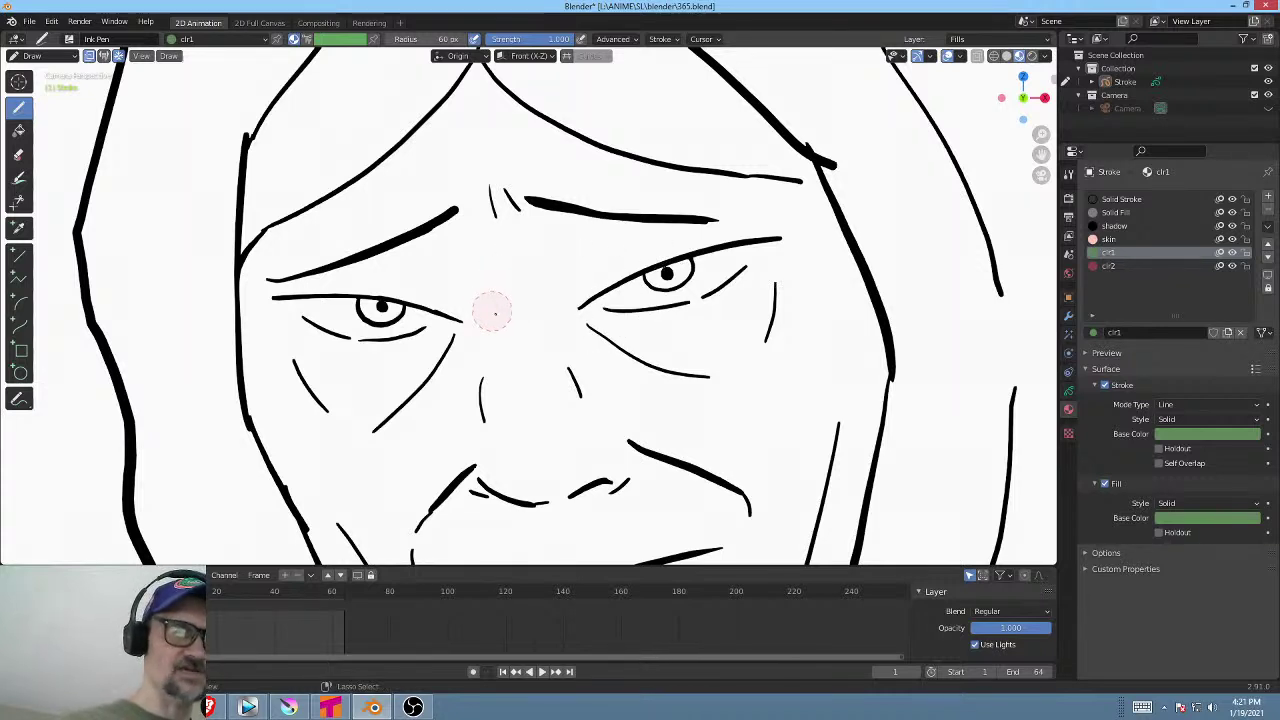
Try a small filled clr1 test shape between the eyes and undo it.
key(f)
key(Escape)
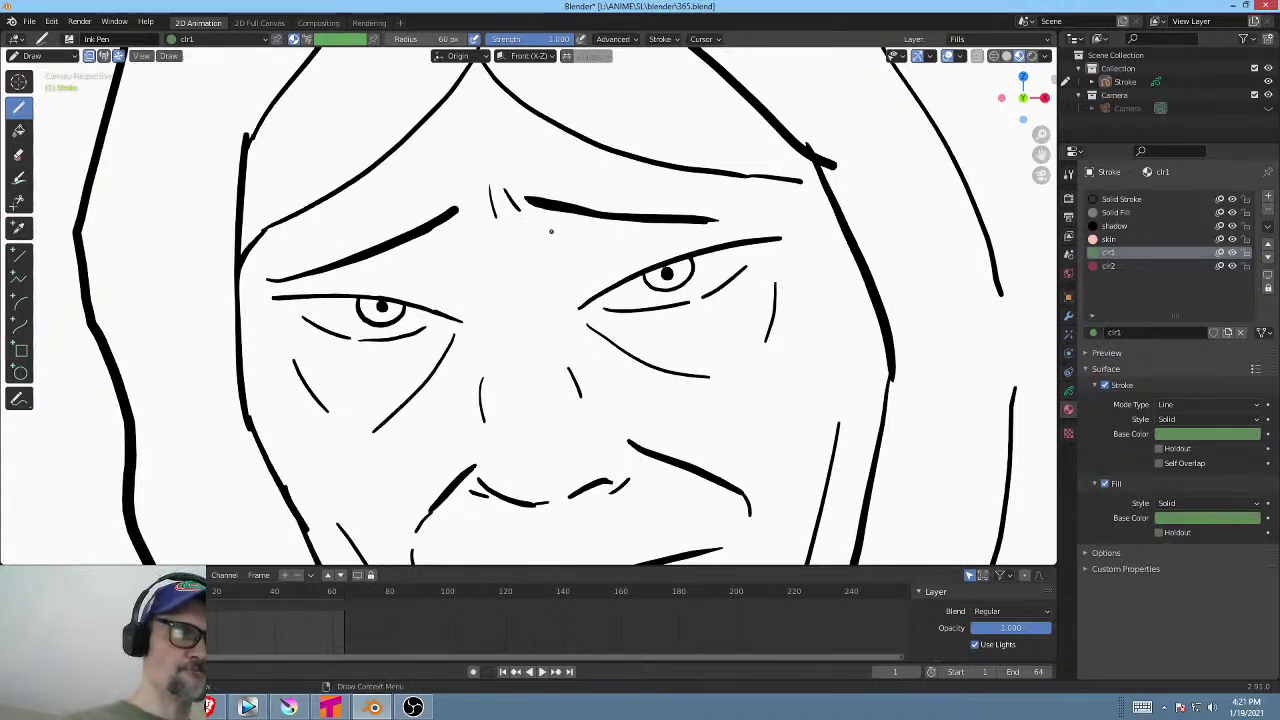
drag(532, 262, 548, 296)
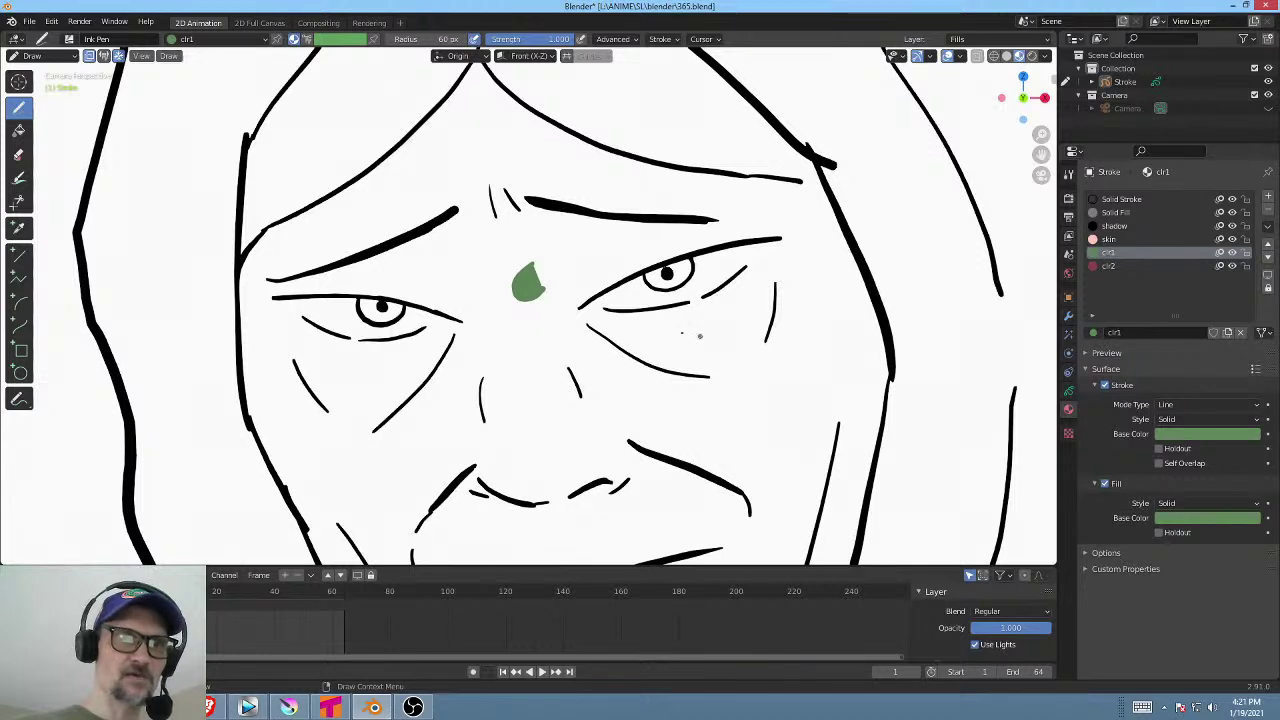
key(ctrl+z)
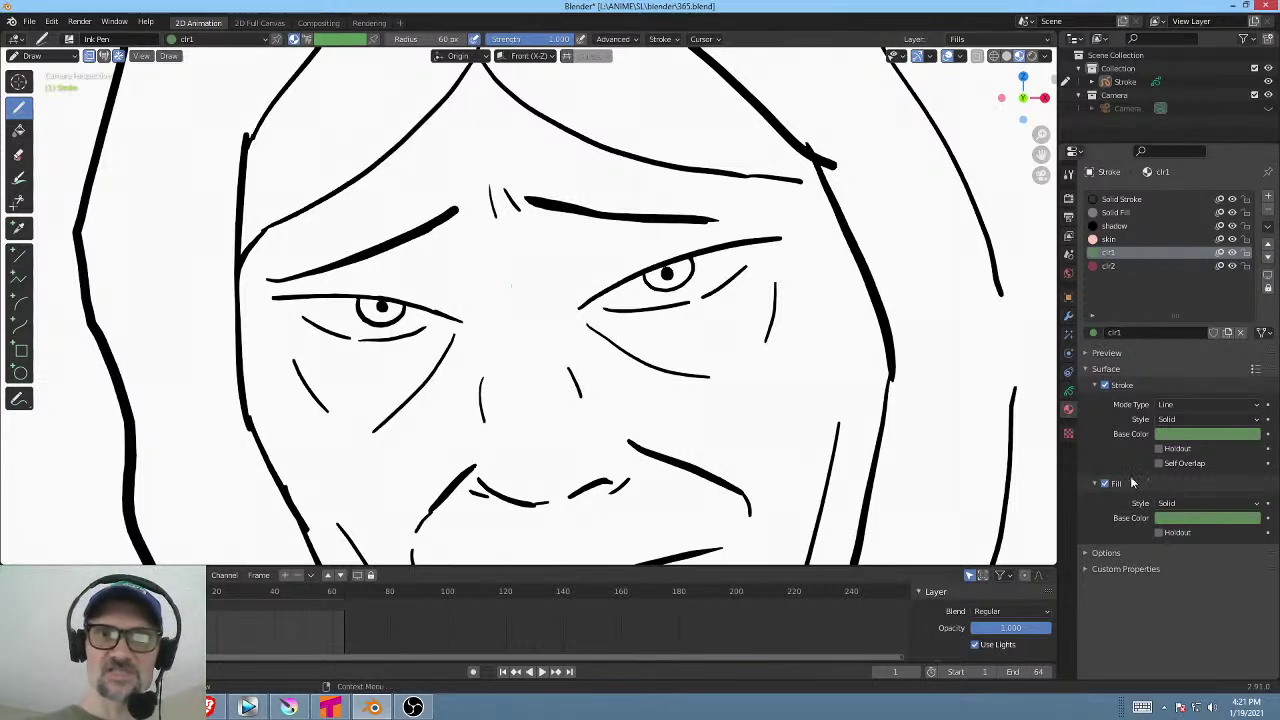
Compare the clr1 and Solid Stroke material settings, try another clr1 stroke on the face and undo it.
click(1200, 517)
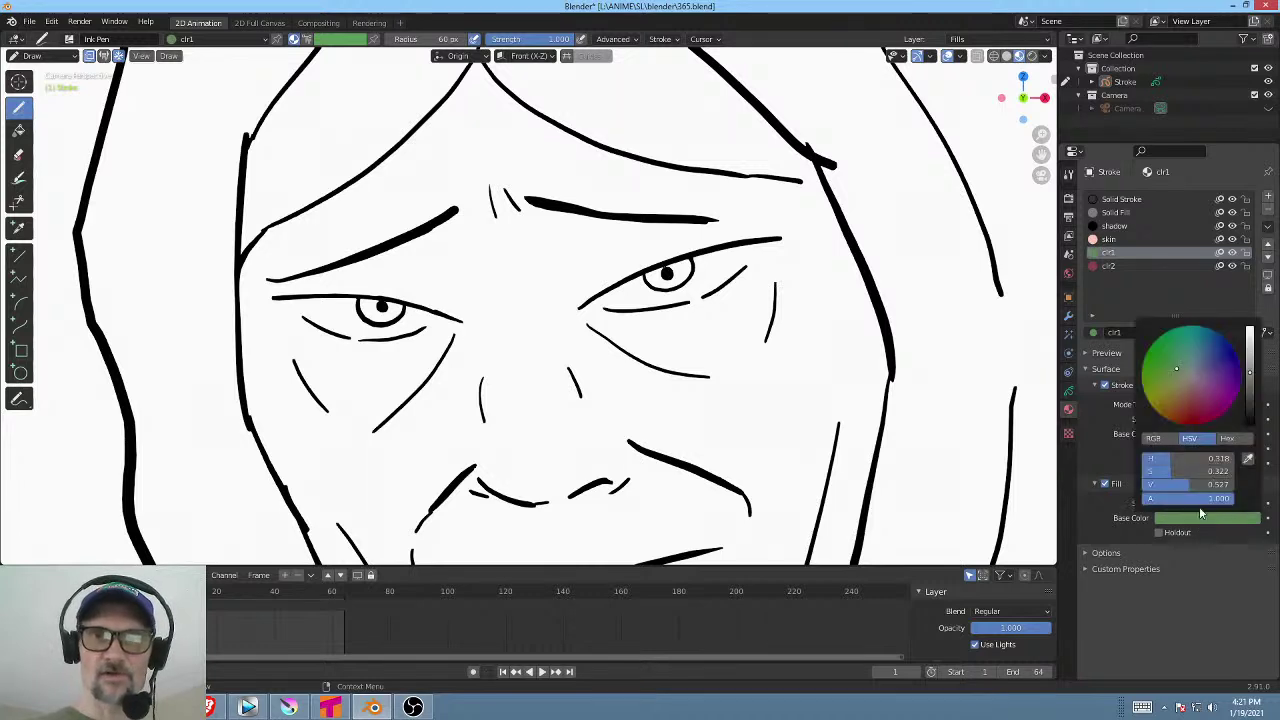
click(1159, 200)
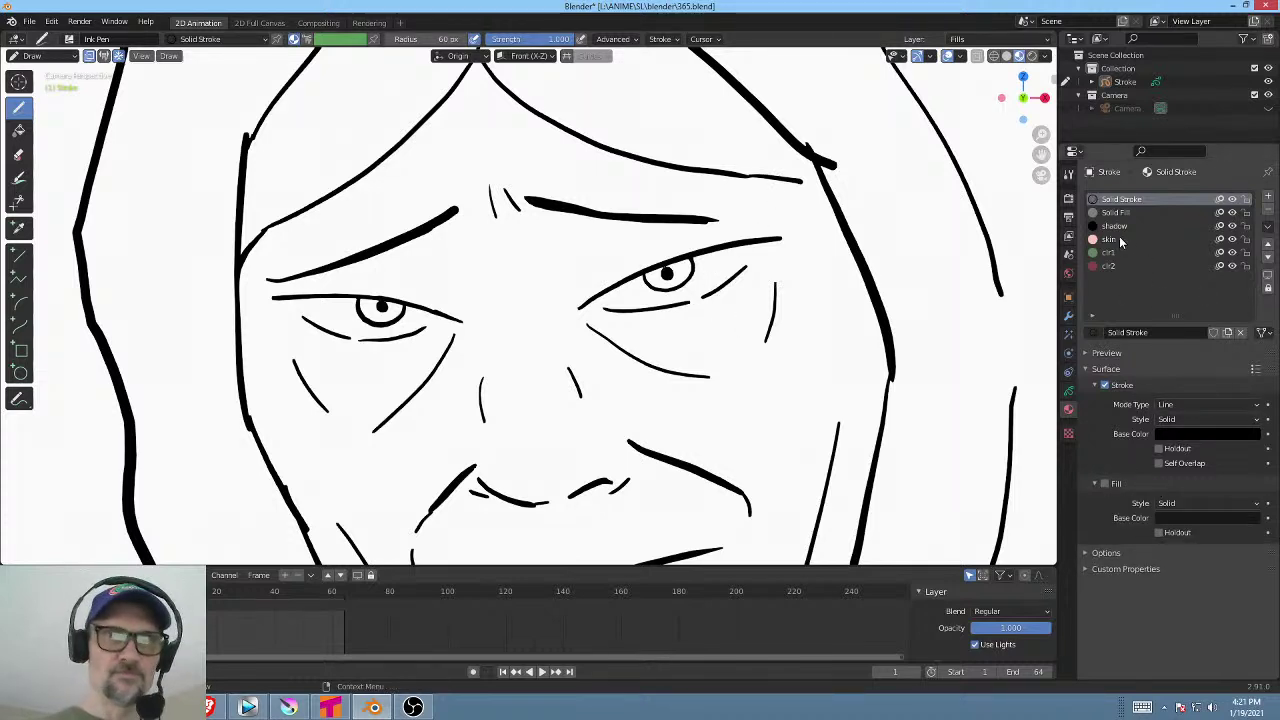
click(1115, 252)
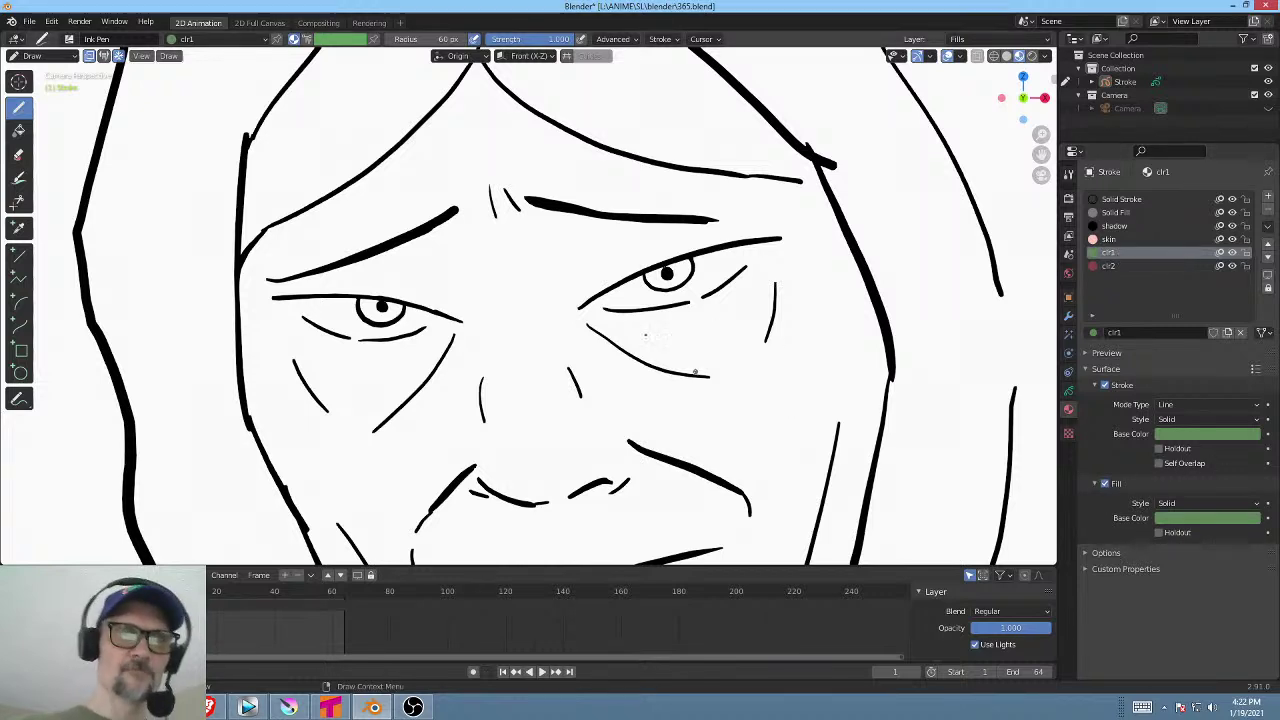
mouse_move(727, 330)
ctrl+middle_down()
mouse_move(729, 294)
mouse_move(728, 313)
mouse_move(692, 330)
ctrl+middle_up()
drag(495, 260, 564, 236)
key(ctrl+z)
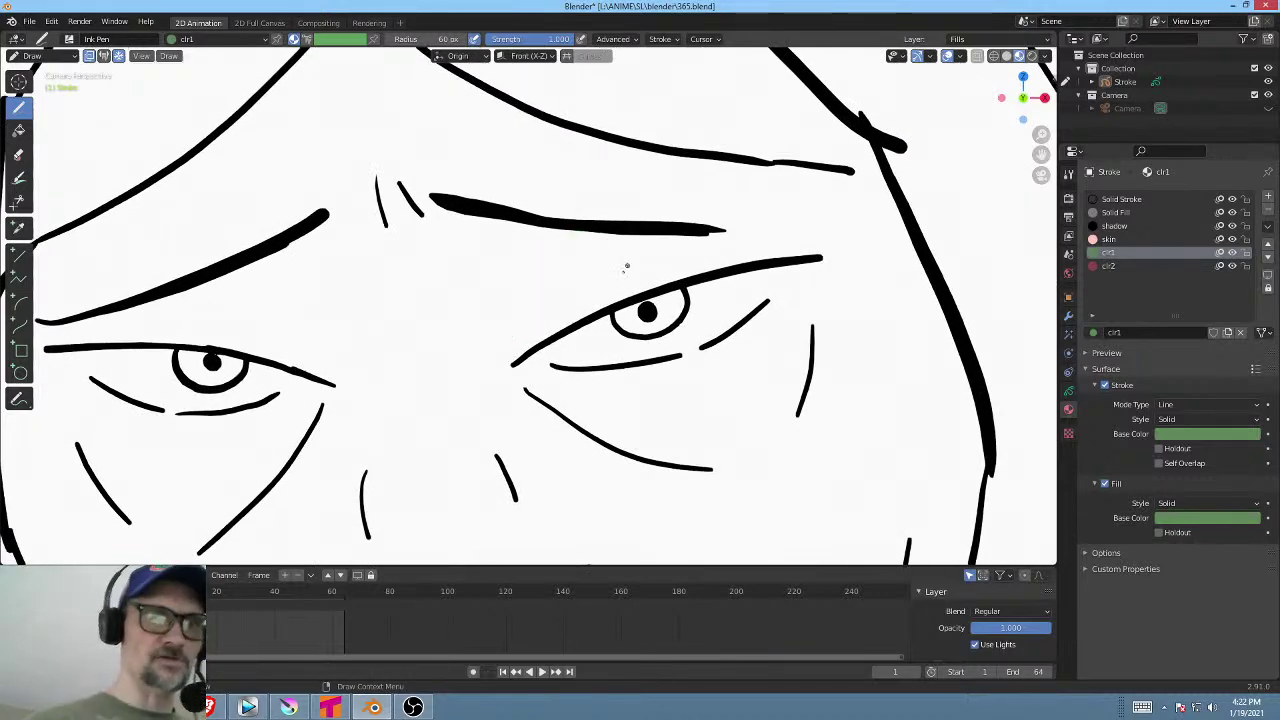
Fill the irises of both eyes with clr1 shapes drawn on the Fills layer.
mouse_move(617, 316)
mouse_down()
mouse_move(650, 330)
mouse_move(676, 318)
mouse_move(645, 296)
mouse_move(680, 300)
mouse_up()
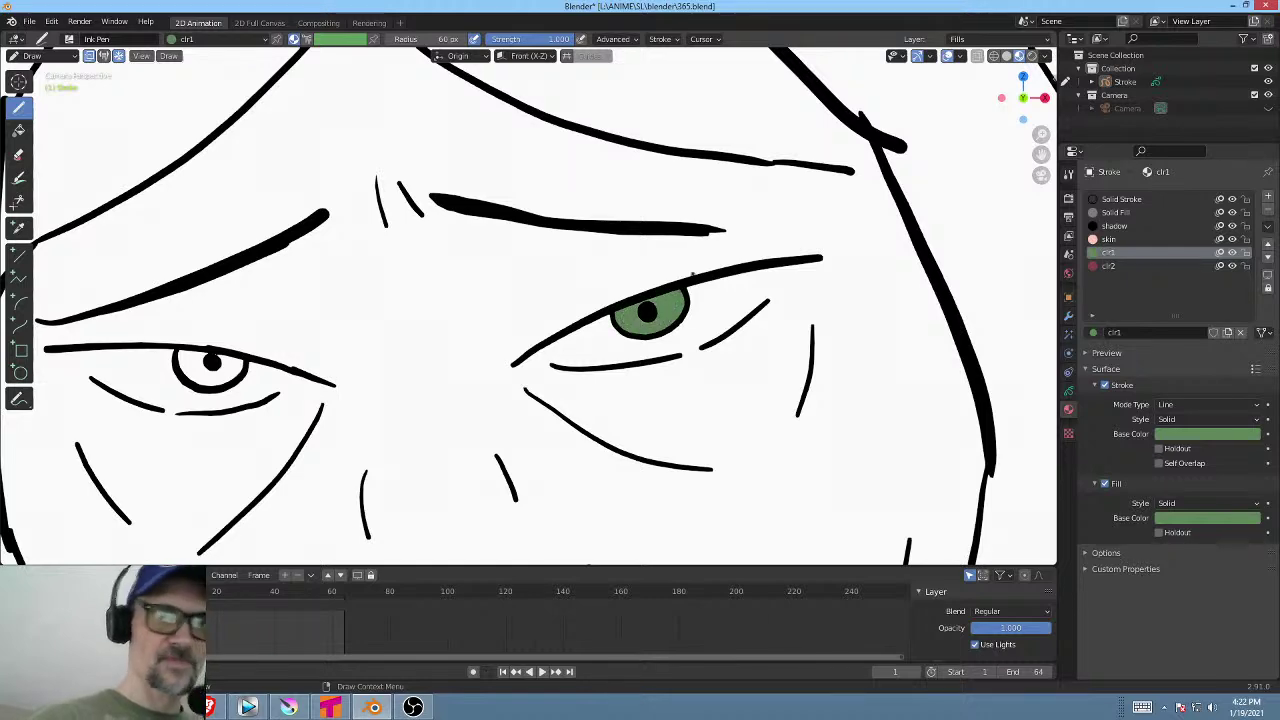
shift+middle_drag(609, 372, 773, 344)
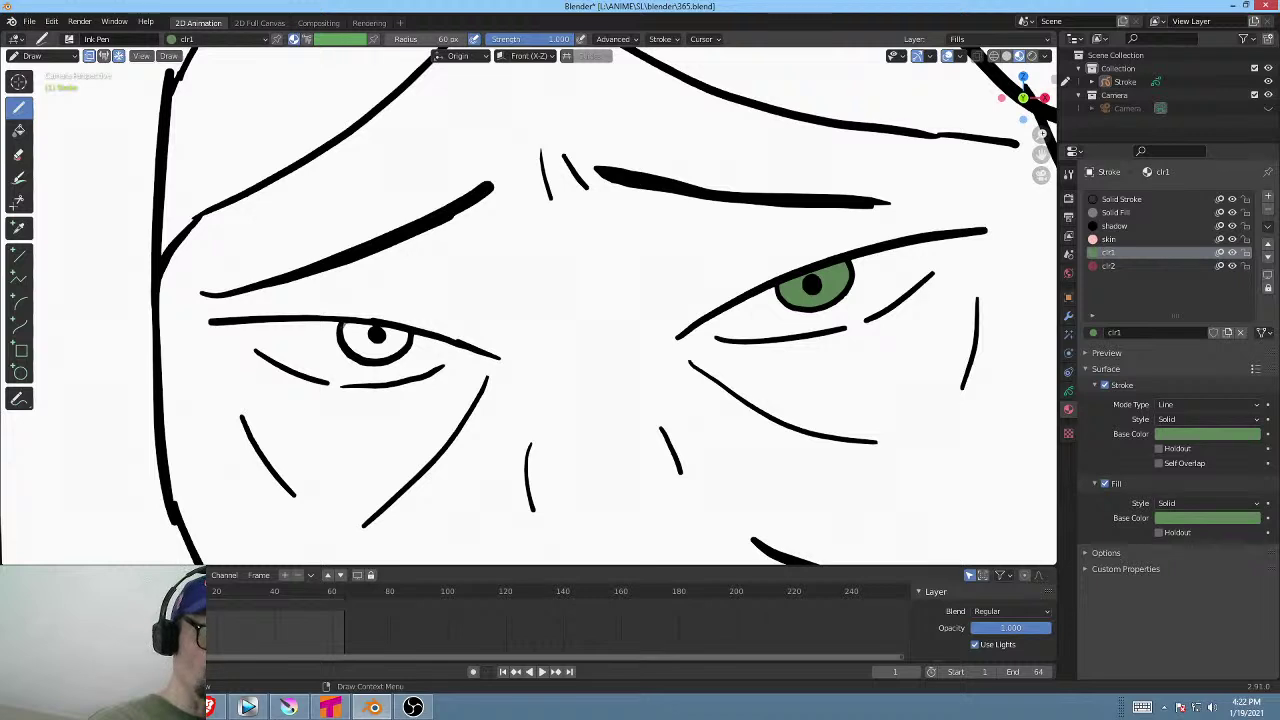
mouse_move(357, 327)
mouse_down()
mouse_move(350, 350)
mouse_move(378, 360)
mouse_move(408, 339)
mouse_move(354, 326)
mouse_up()
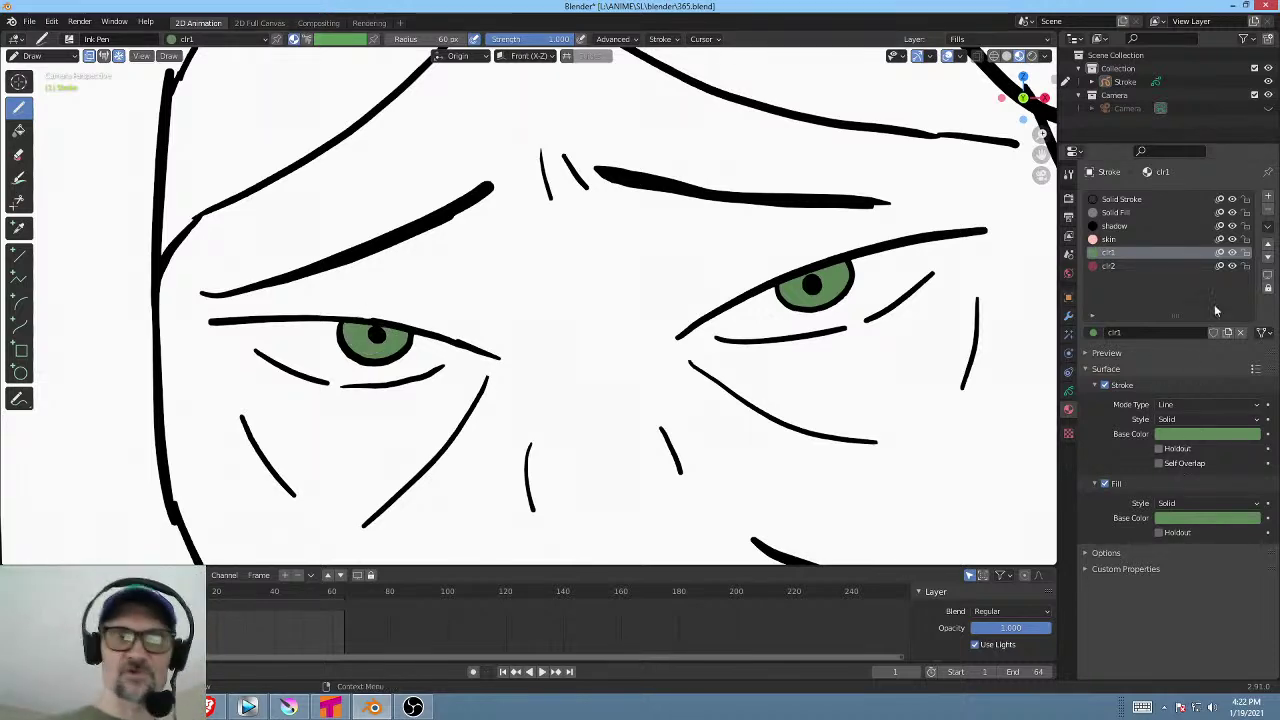
Turn off the stroke of the clr1 material and shift its fill color through brighter greens to red, value 0.673.
shift+middle_drag(737, 363, 714, 297)
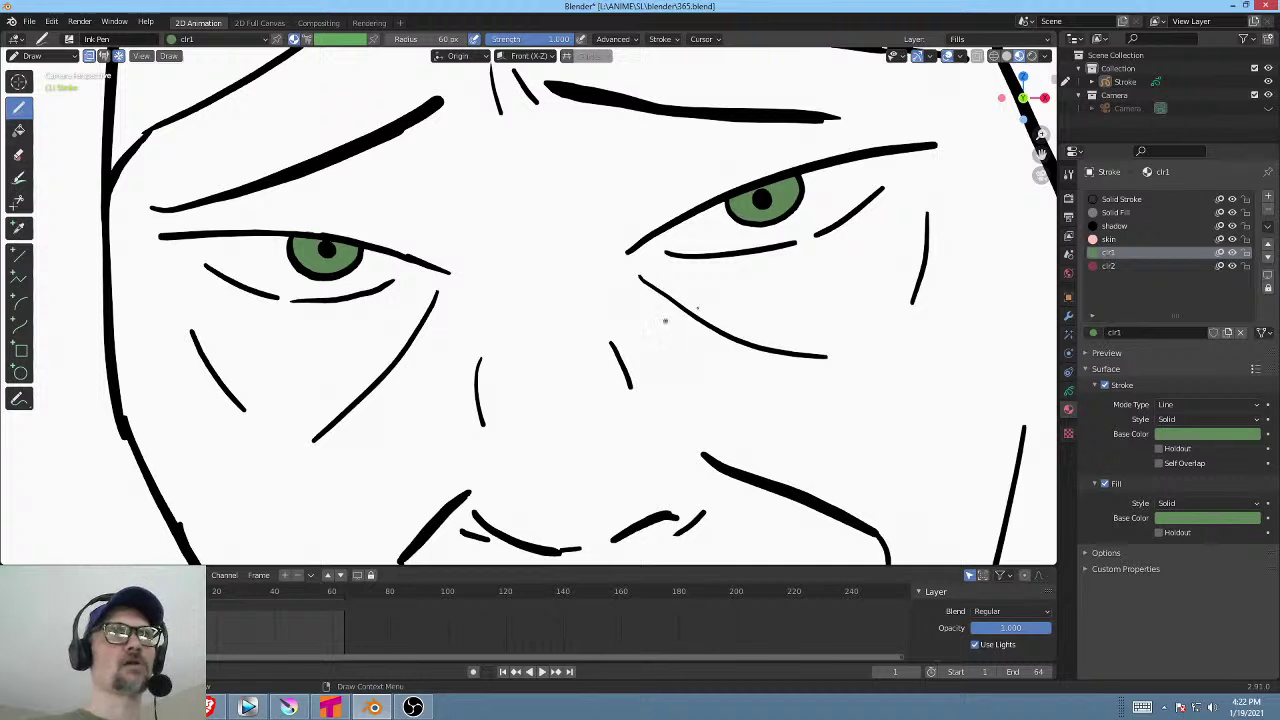
click(1104, 386)
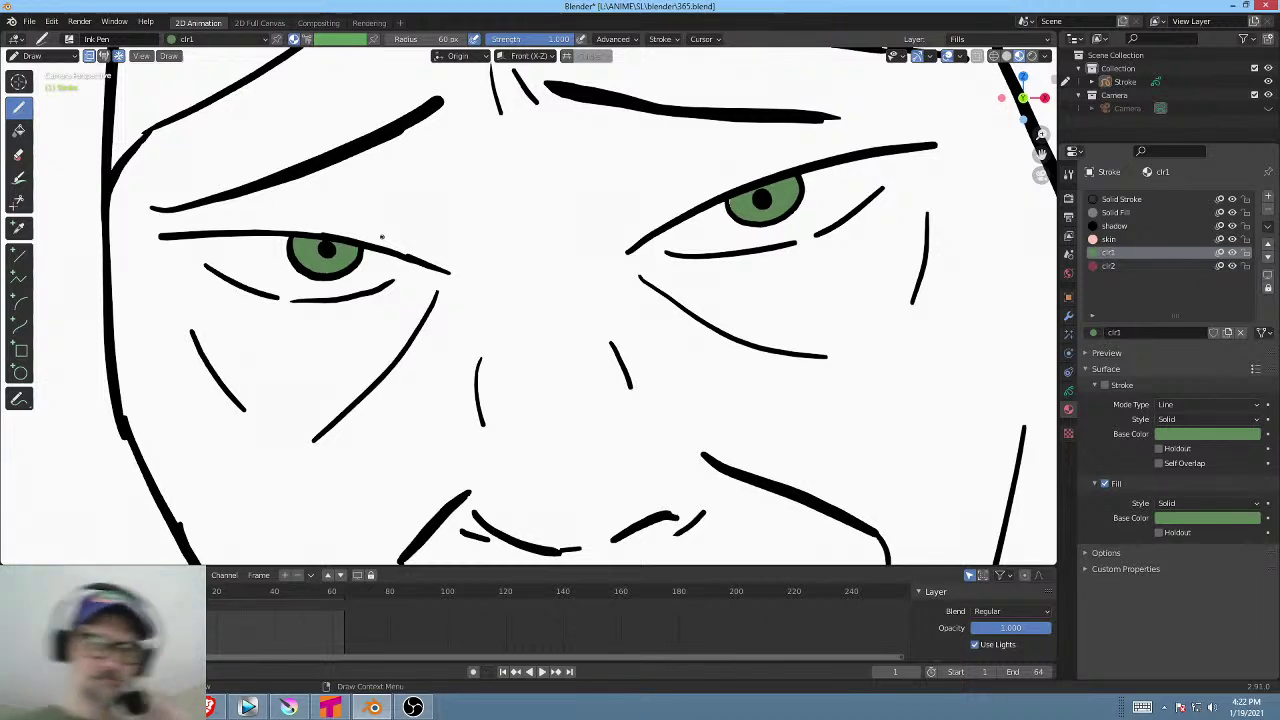
click(1201, 516)
drag(1183, 369, 1156, 361)
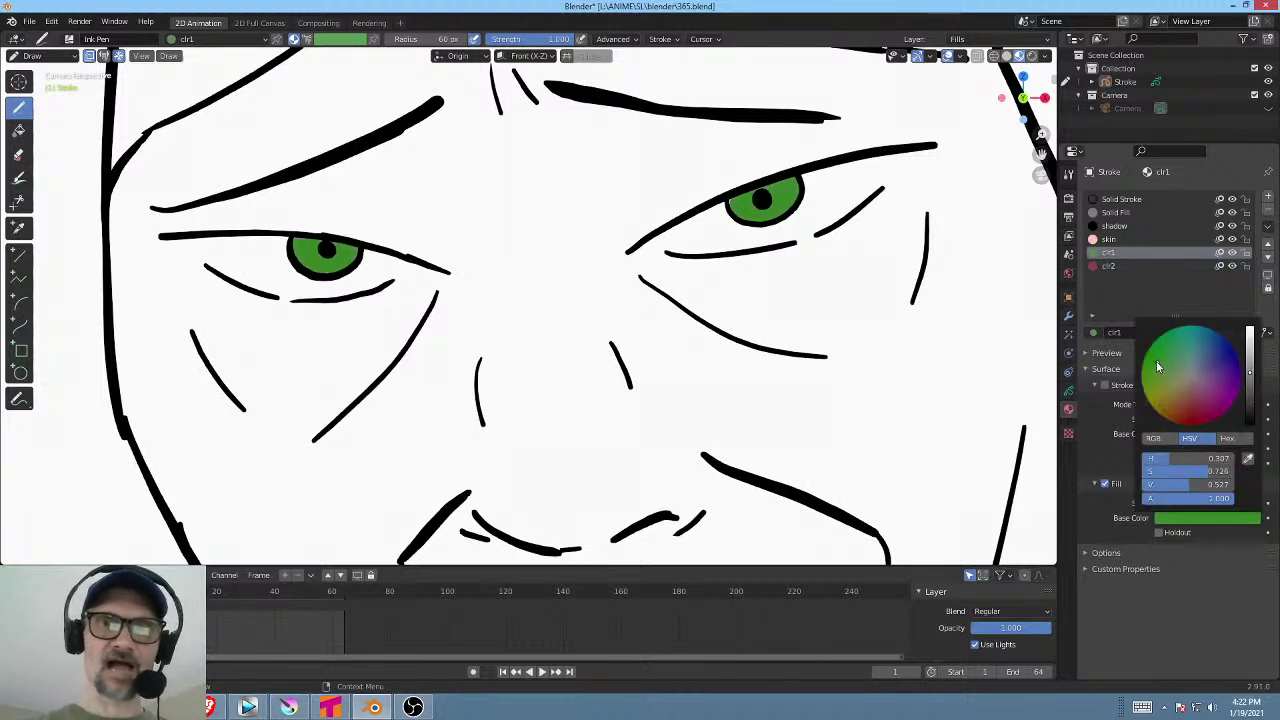
drag(1251, 373, 1251, 348)
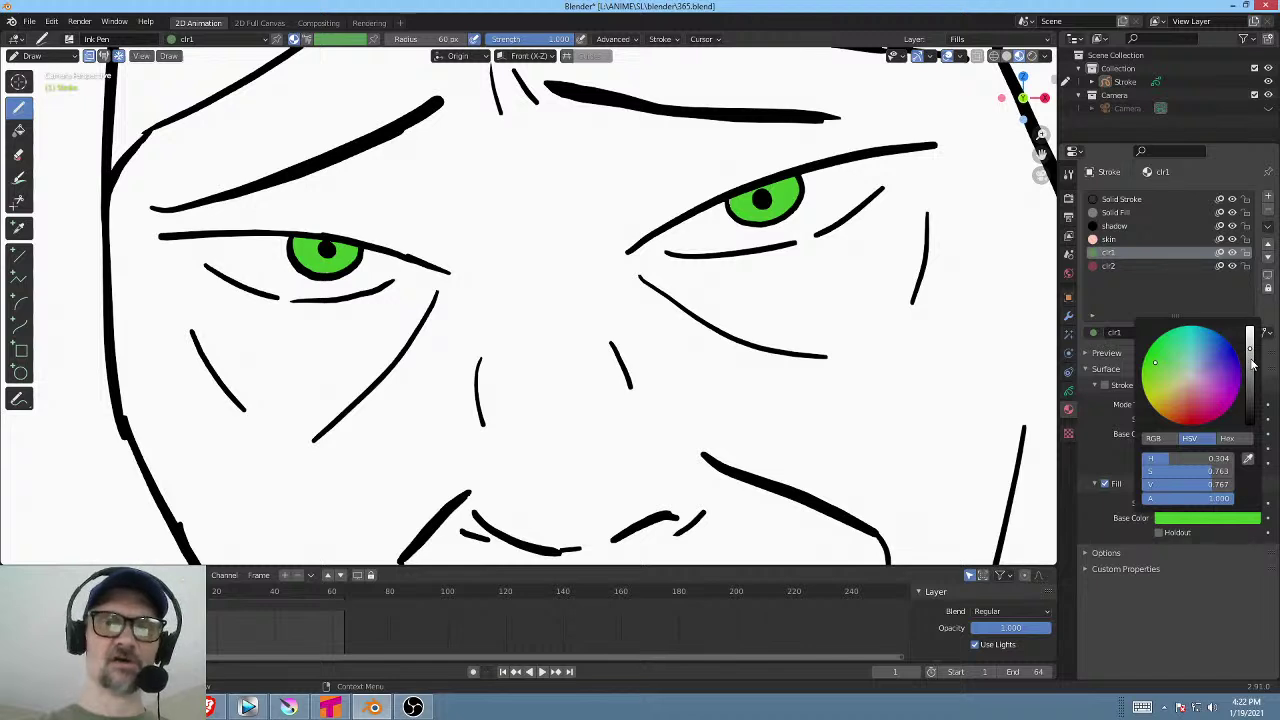
click(1251, 357)
click(1164, 358)
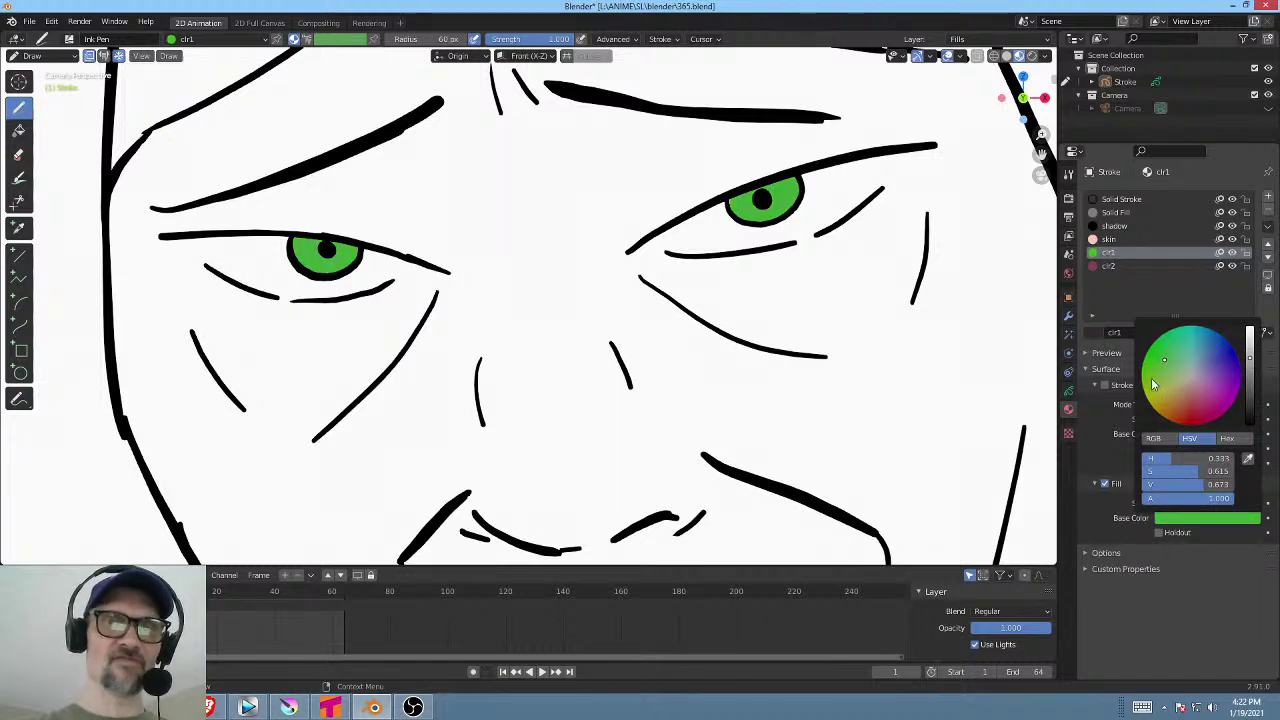
mouse_move(1151, 380)
mouse_down()
mouse_move(1162, 363)
mouse_move(1152, 373)
mouse_up()
key(ctrl+z)
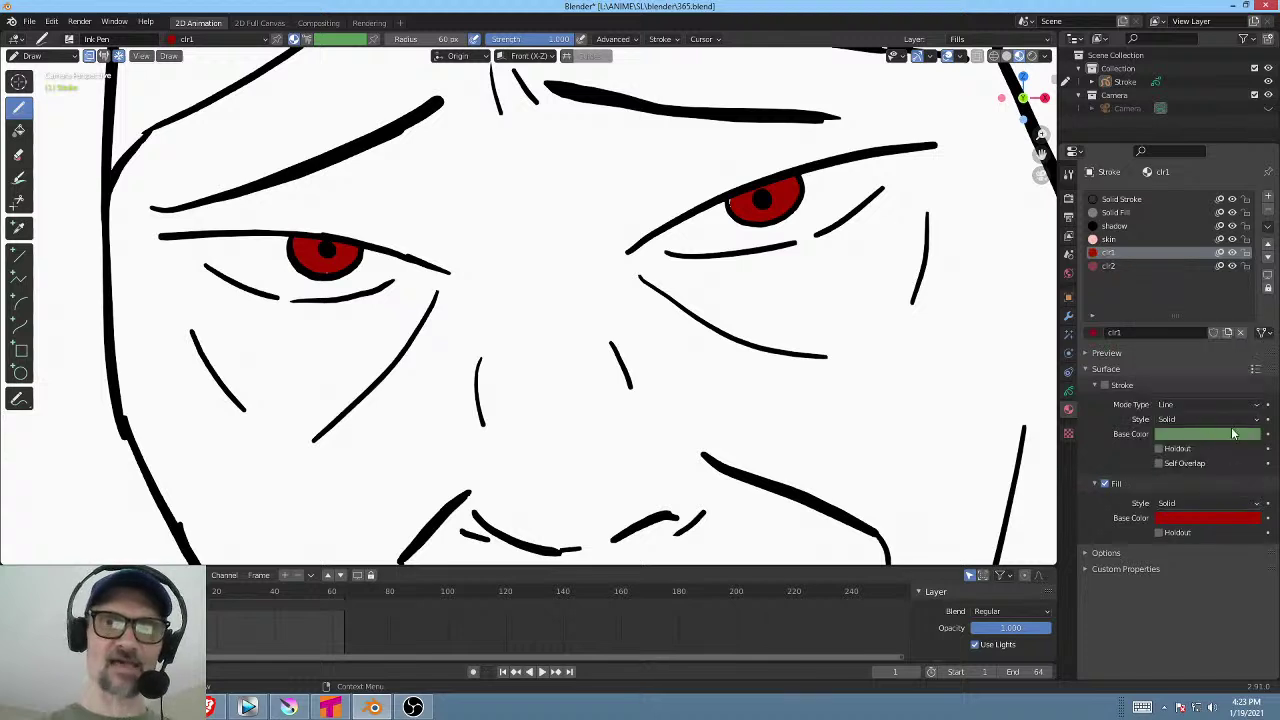
Copy the red fill color of clr1 onto the material's stroke base color.
mouse_move(1210, 520)
mouse_down()
mouse_move(1203, 409)
mouse_move(1178, 524)
mouse_move(1200, 500)
mouse_move(1194, 434)
mouse_up()
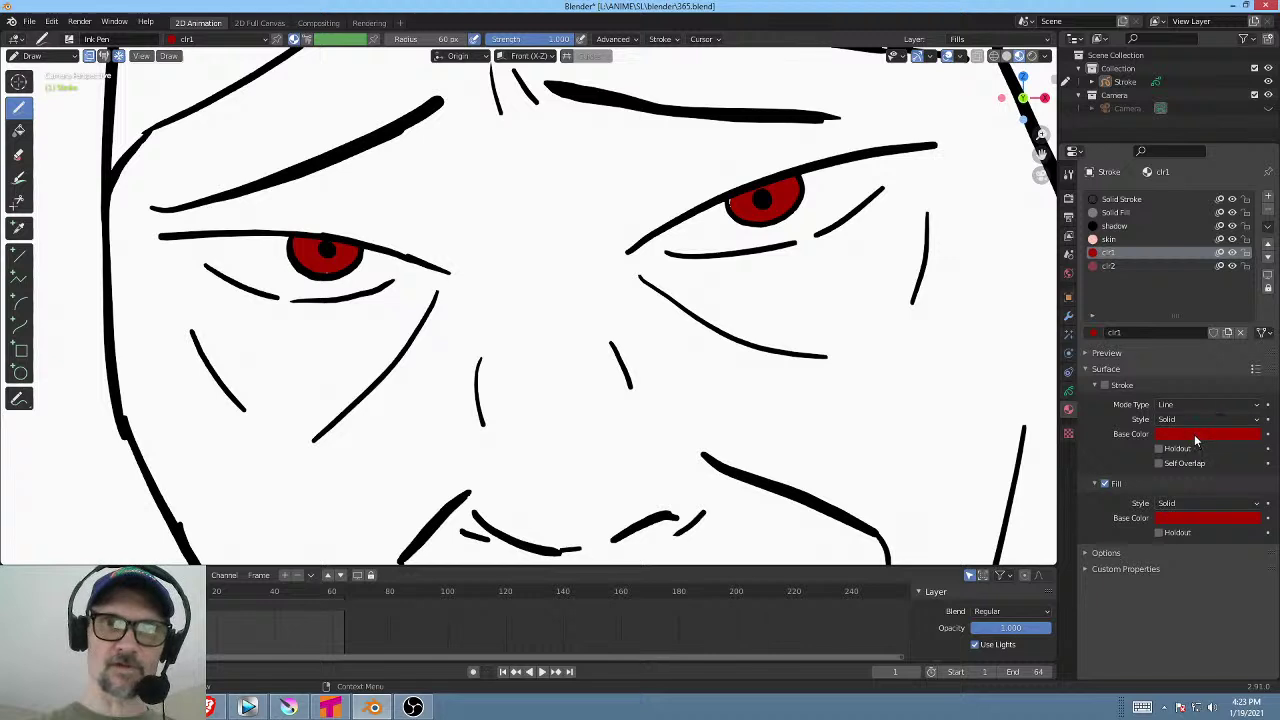
click(1212, 484)
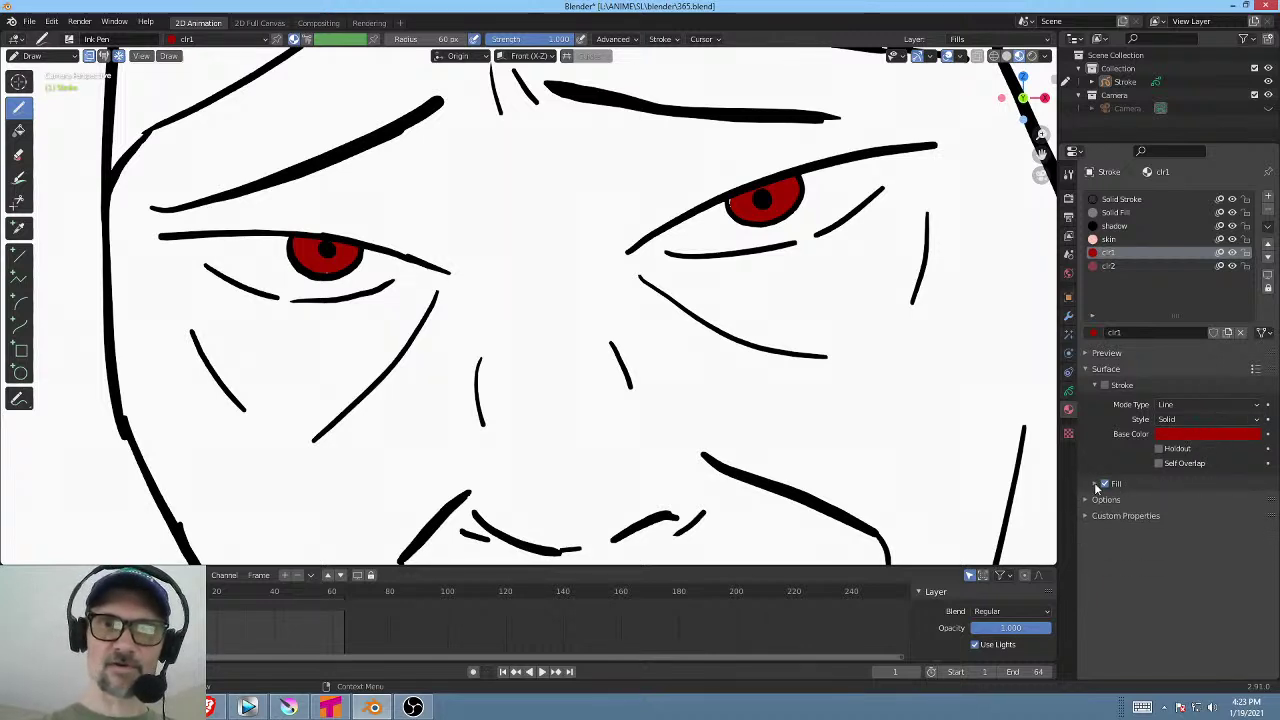
click(1095, 484)
Set the clr1 fill color to a bright yellow-green with hue 0.215, saturation 0.806 and value 0.807.
click(1220, 518)
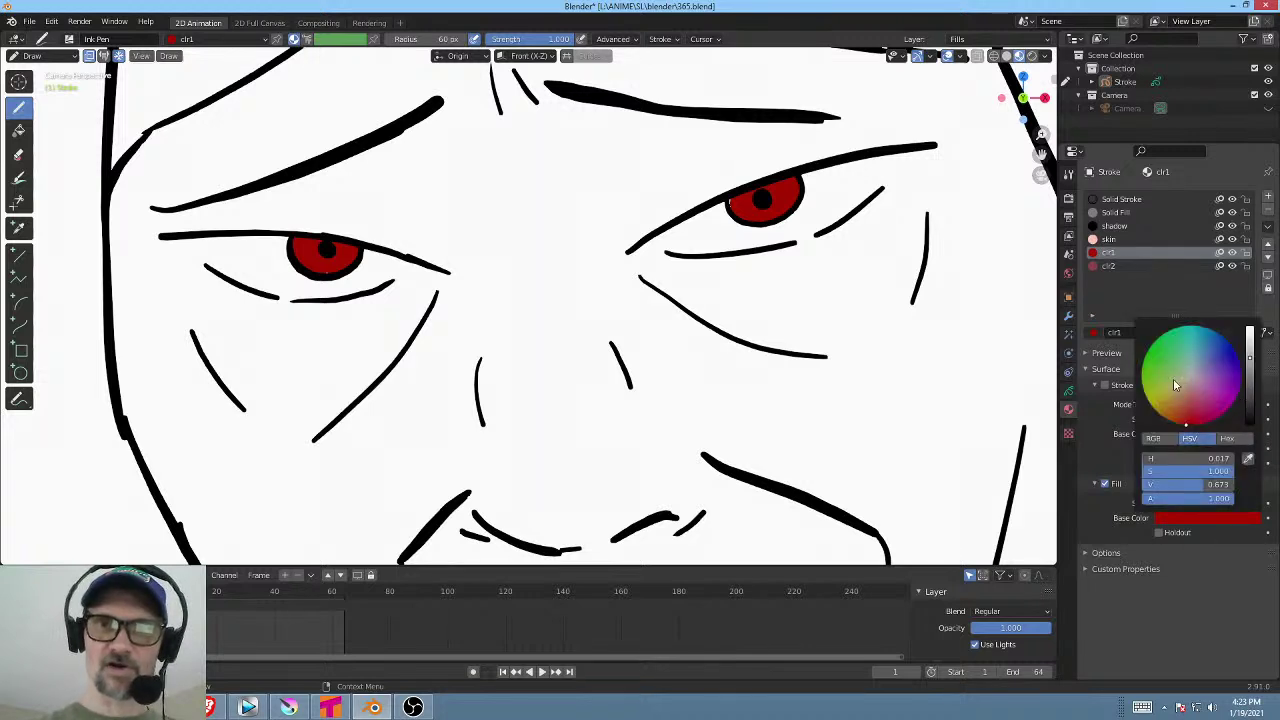
drag(1175, 385, 1162, 356)
drag(1250, 358, 1250, 345)
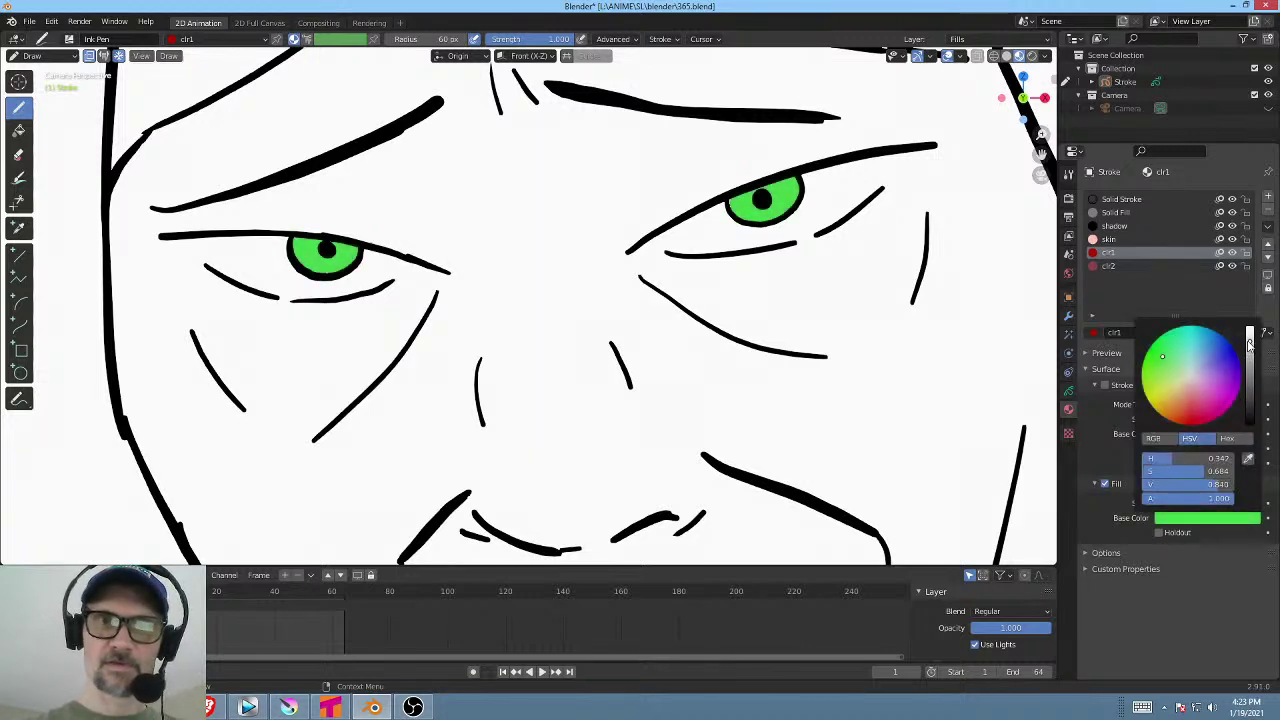
click(1153, 364)
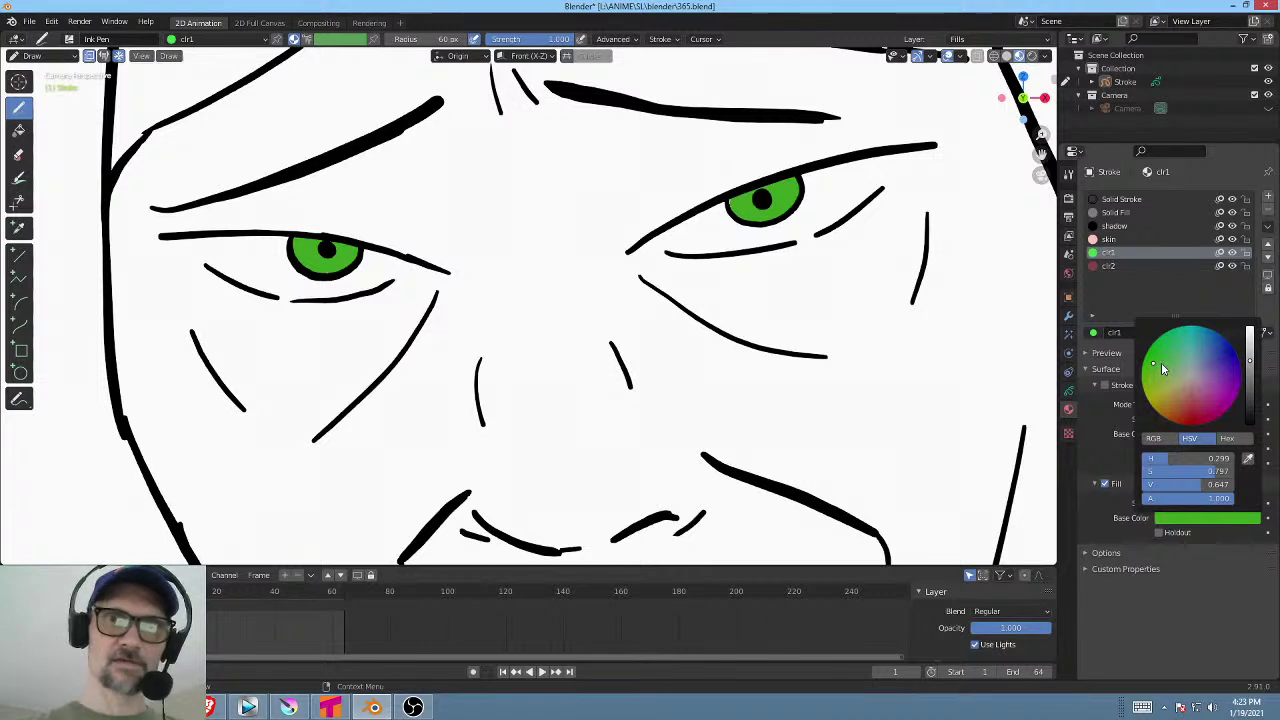
click(1155, 368)
drag(1153, 380, 1153, 384)
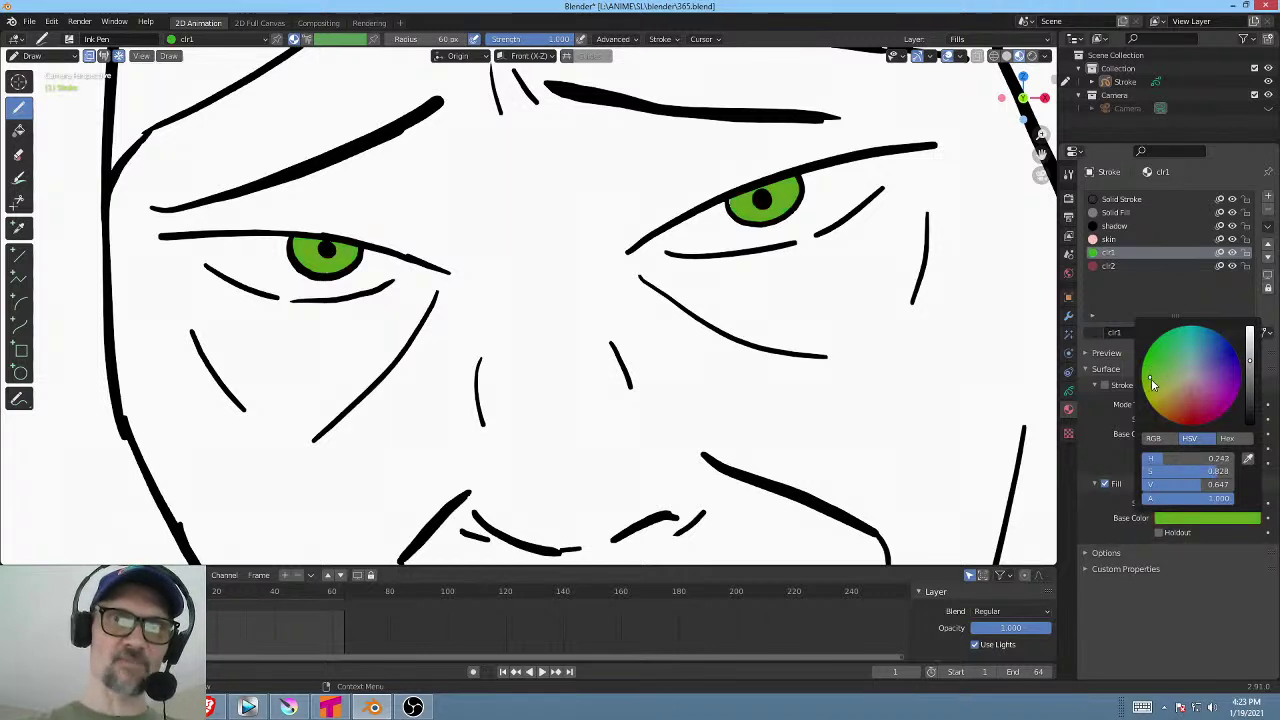
click(1213, 516)
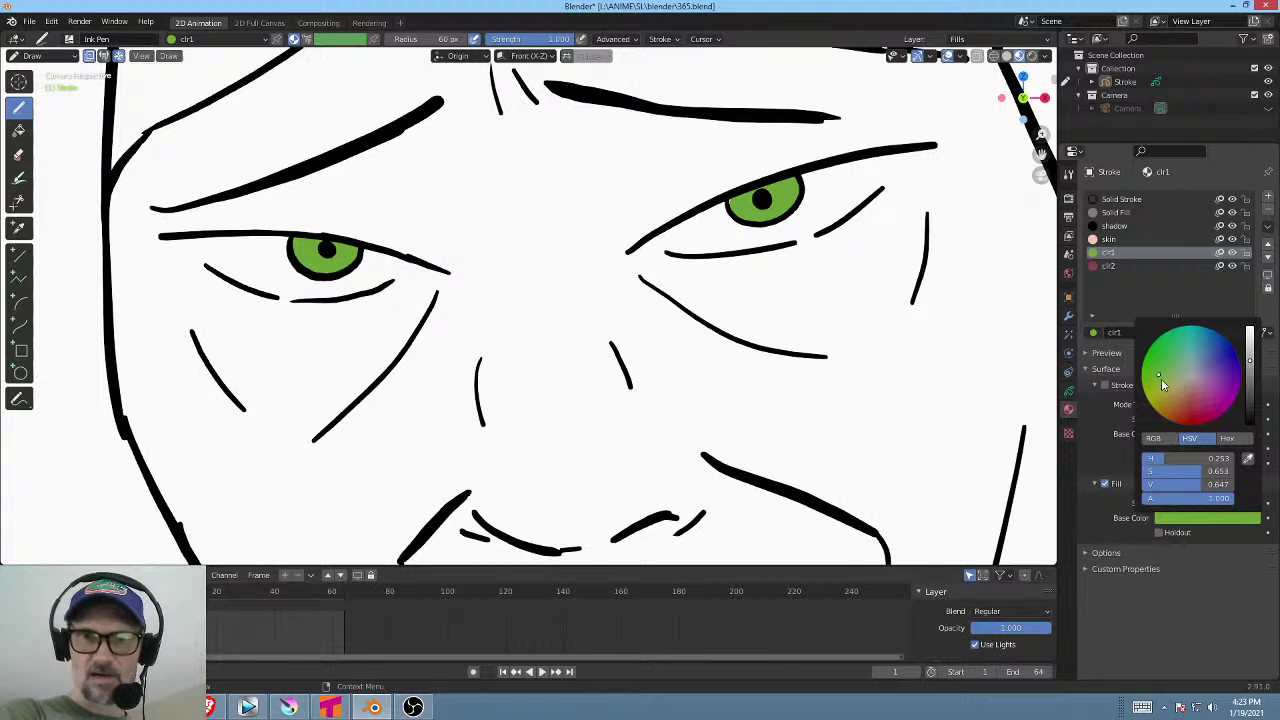
mouse_move(1159, 373)
mouse_down()
mouse_move(1187, 403)
mouse_move(1149, 351)
mouse_move(1156, 370)
mouse_up()
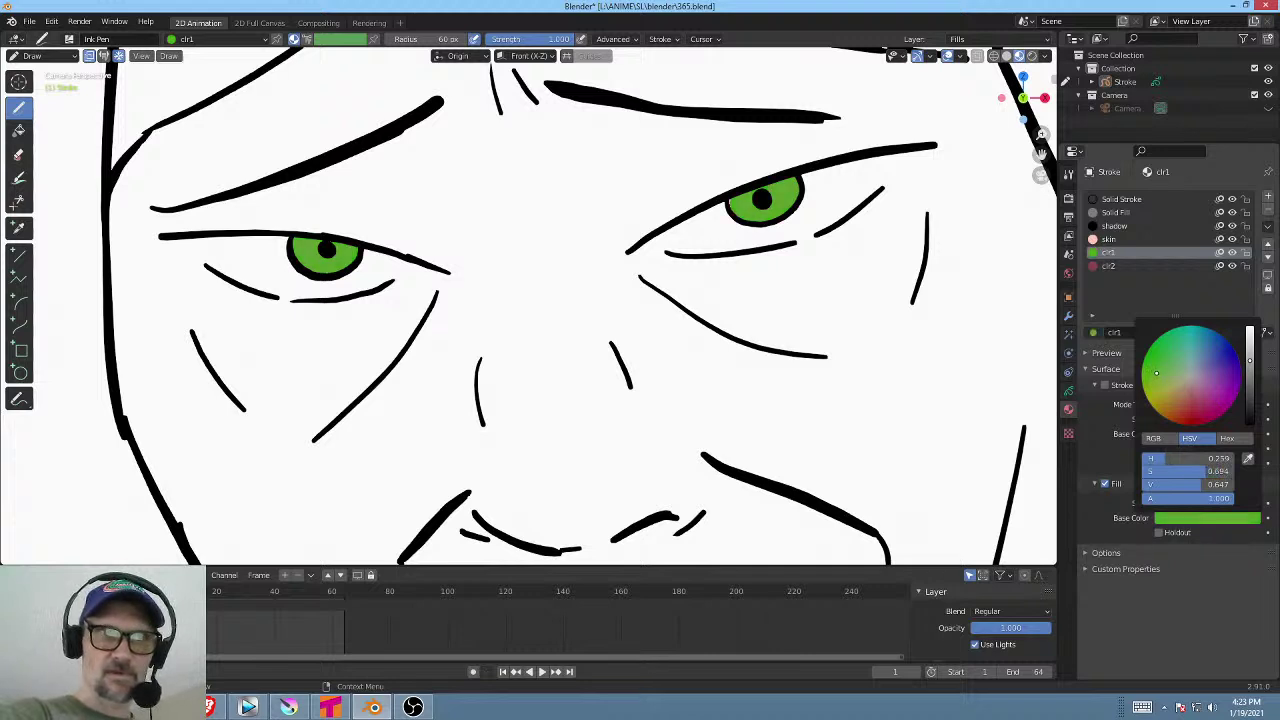
drag(1155, 386, 1153, 387)
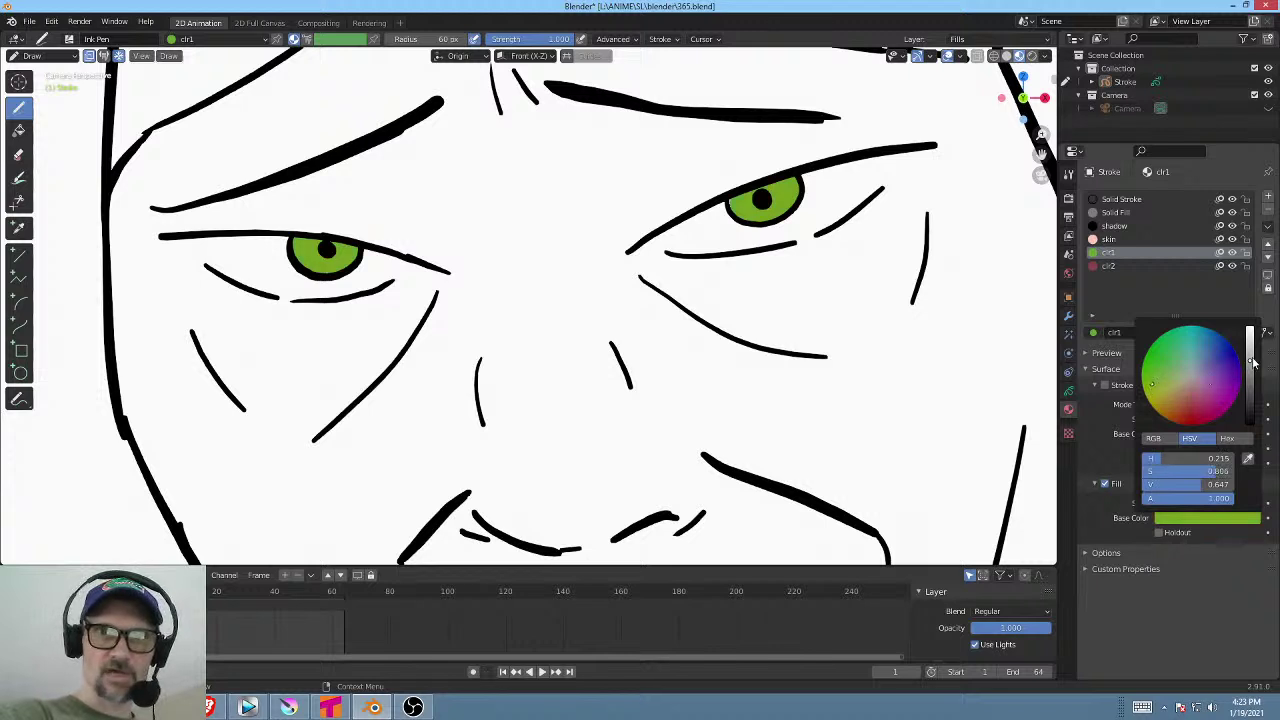
drag(1250, 360, 1250, 341)
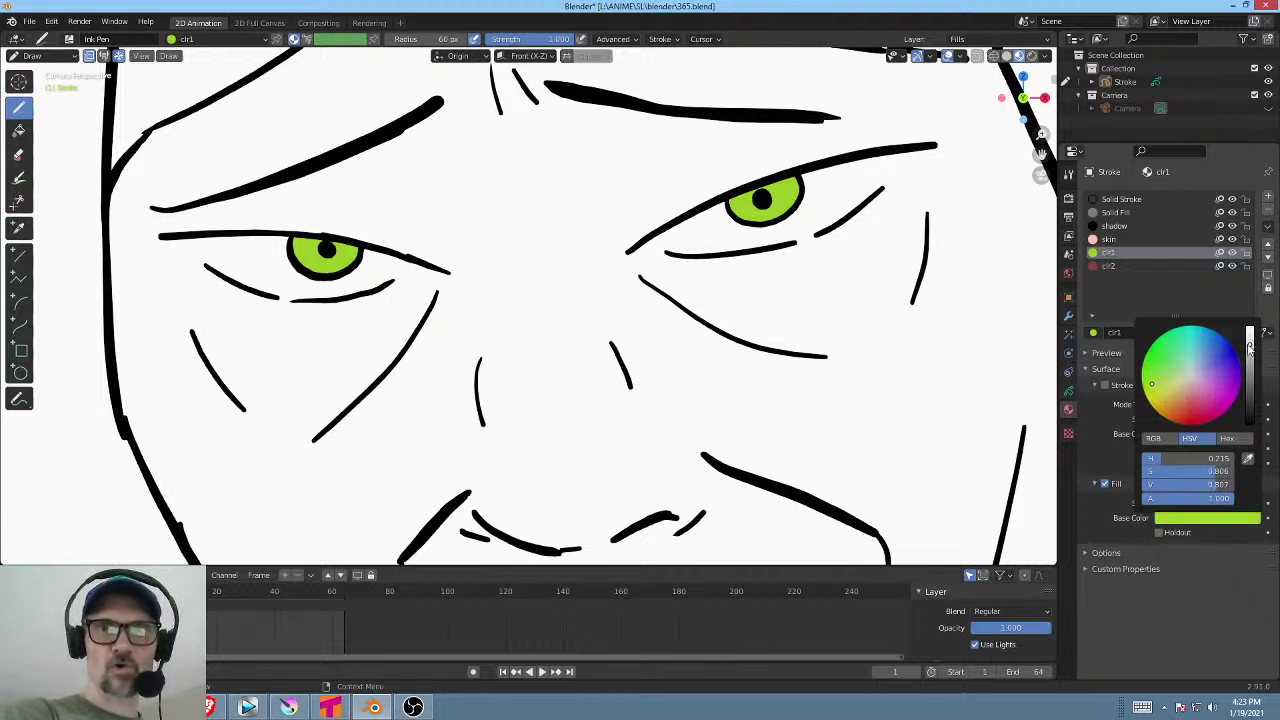
Shift the clr1 fill color to a purer bright green and turn off the stroke of the clr2 material.
click(1151, 373)
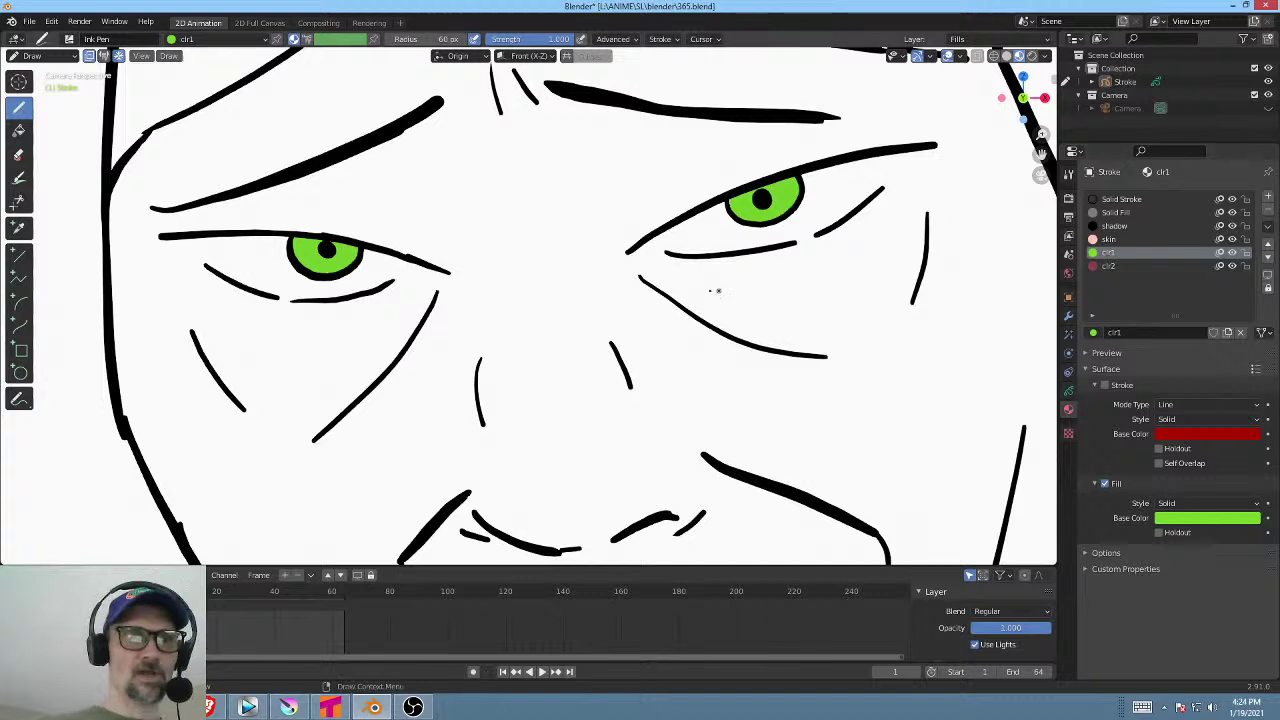
shift+middle_drag(693, 293, 721, 374)
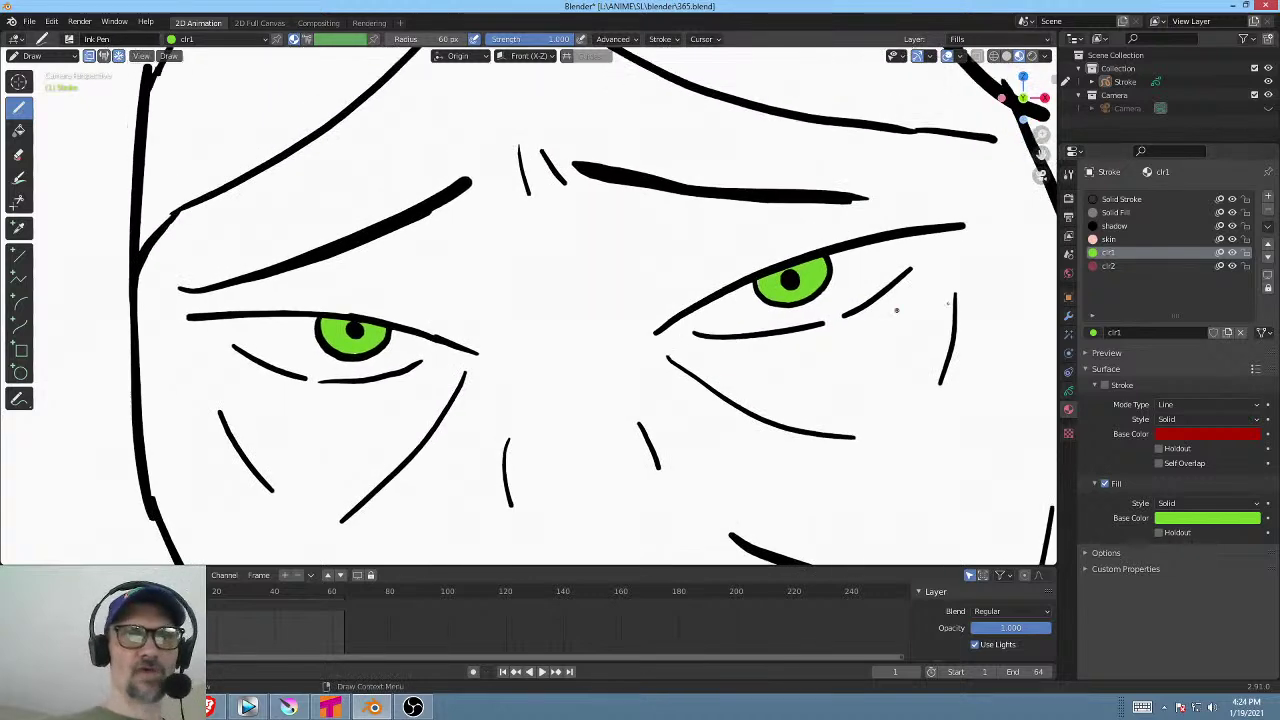
click(1150, 266)
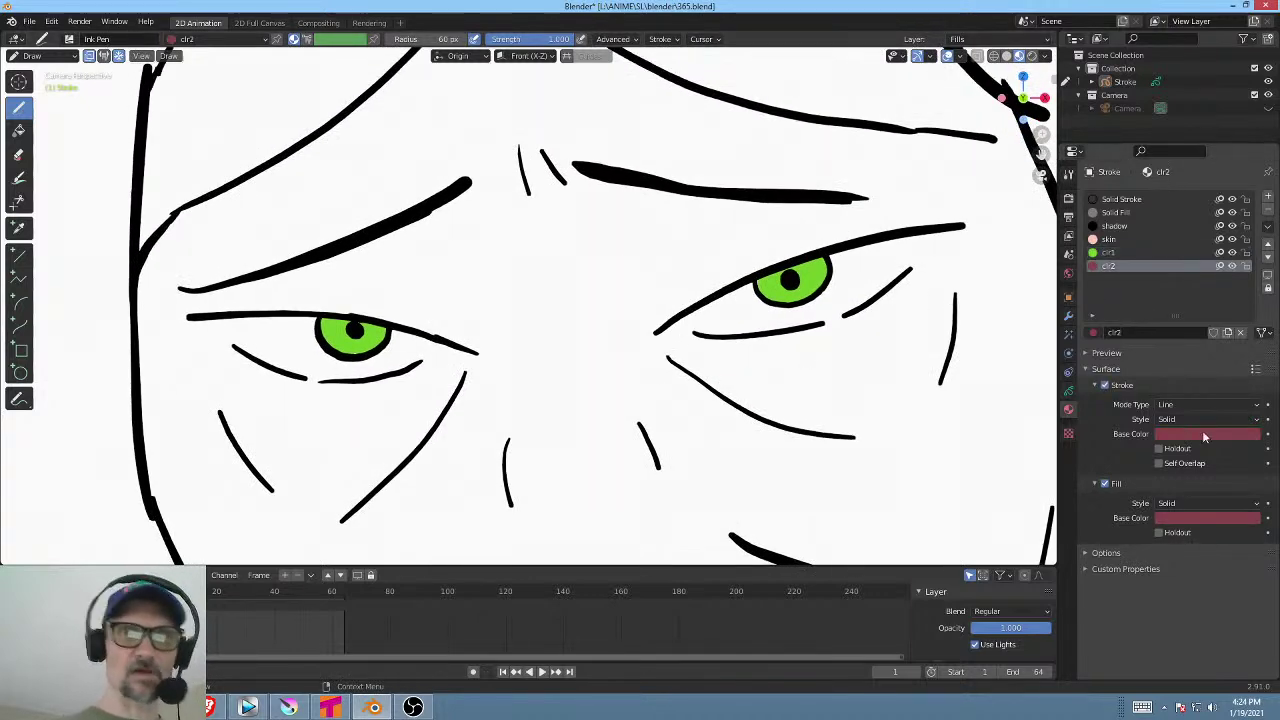
click(1104, 385)
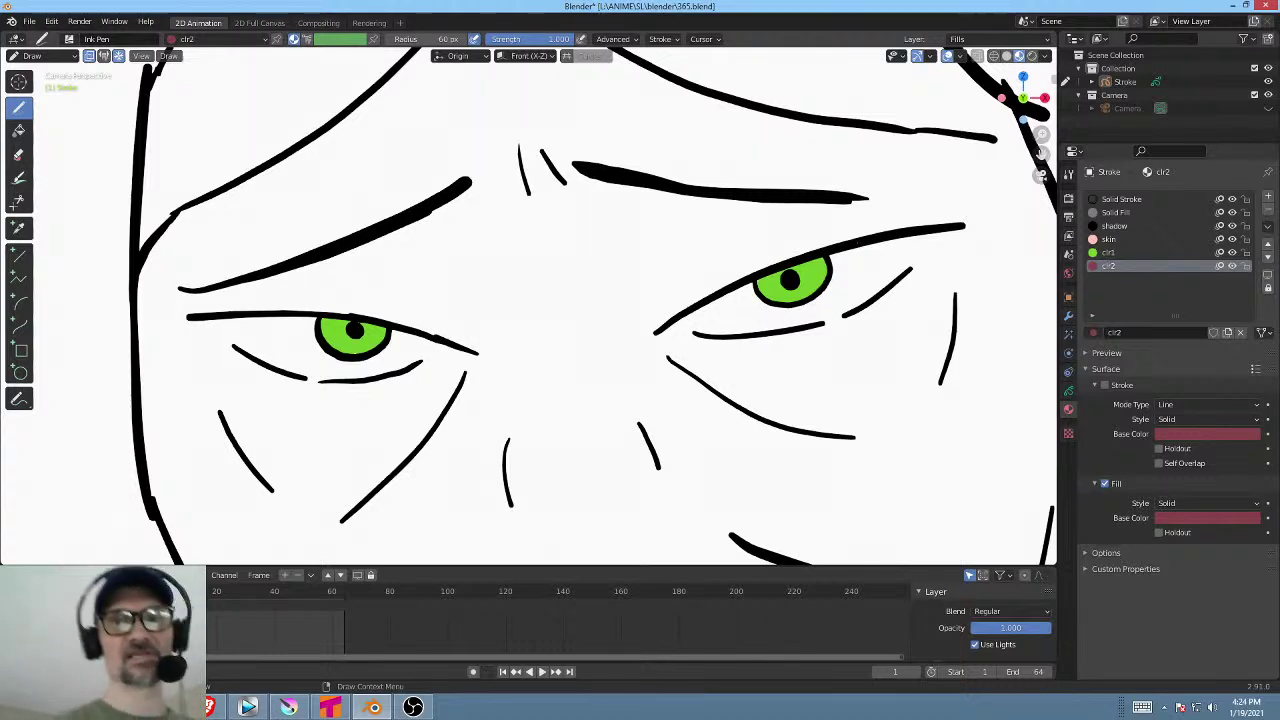
Fill the whites of both eyes with clr2 shapes drawn on the Fills layer.
click(1068, 391)
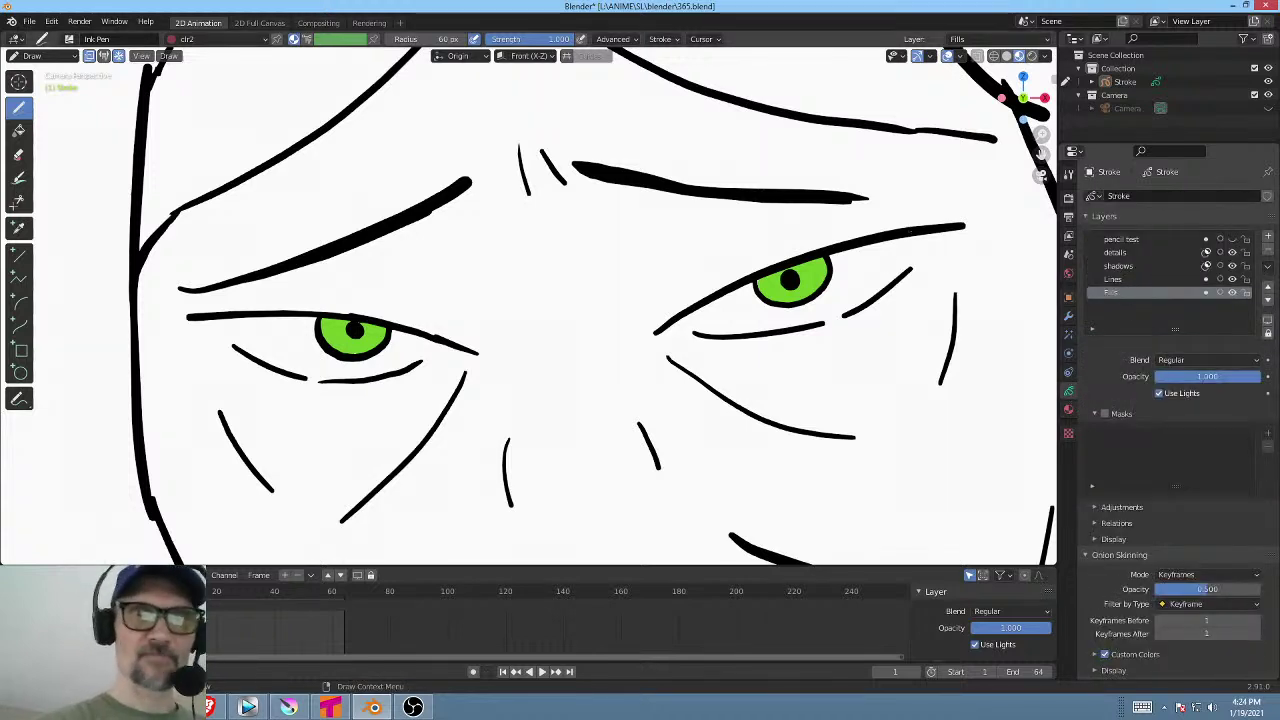
drag(895, 238, 698, 310)
key(ctrl+z)
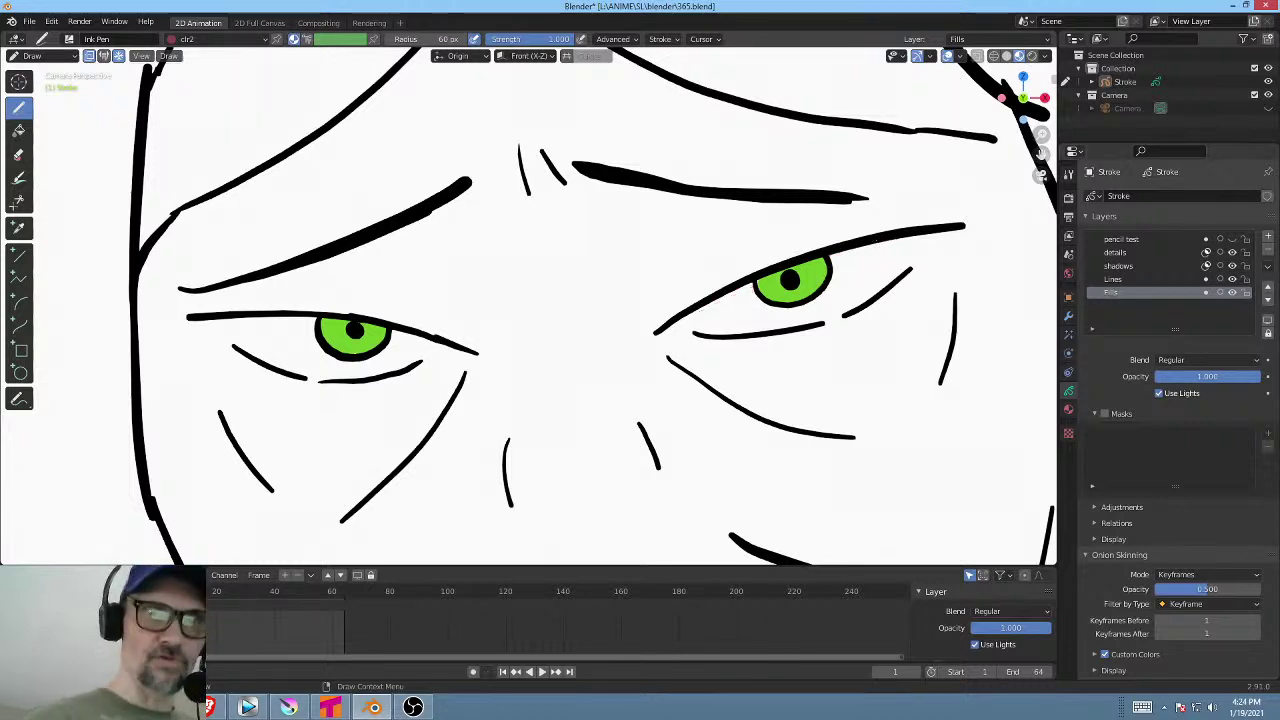
mouse_move(850, 252)
mouse_down()
mouse_move(722, 294)
mouse_move(690, 325)
mouse_move(910, 265)
mouse_move(916, 236)
mouse_up()
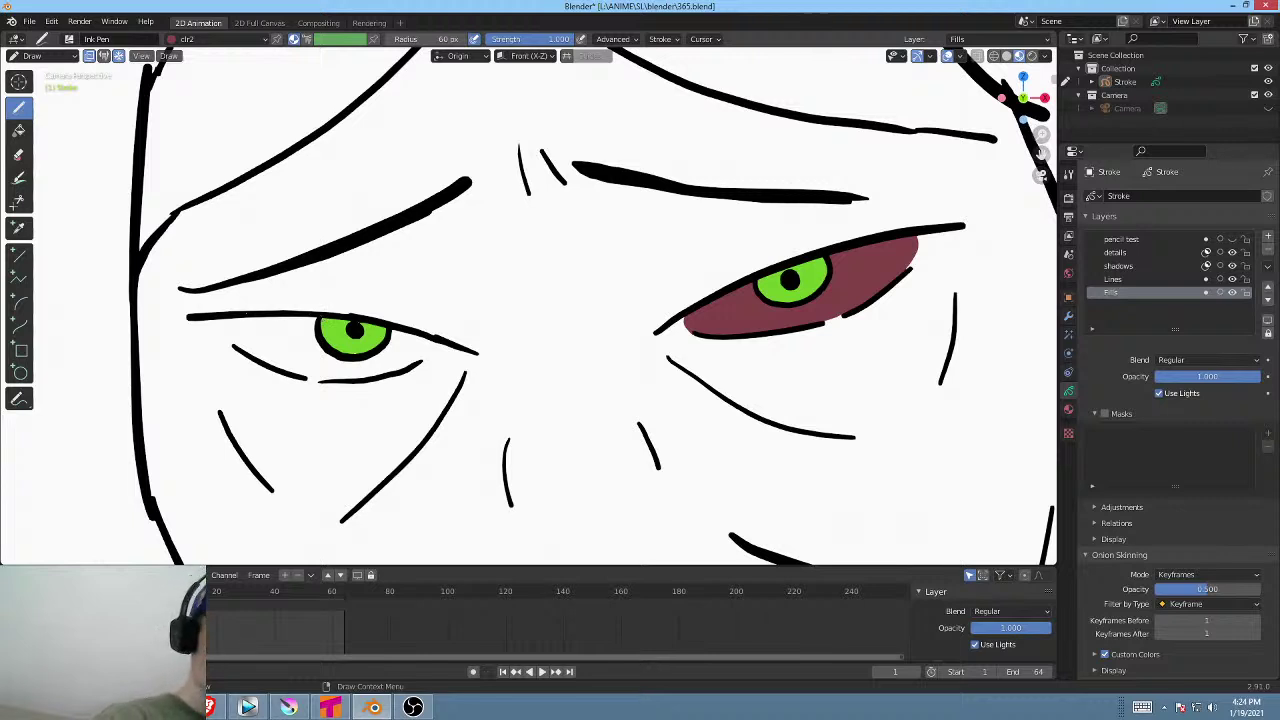
mouse_move(315, 319)
mouse_down()
mouse_move(220, 330)
mouse_move(334, 379)
mouse_move(368, 378)
mouse_move(428, 336)
mouse_move(362, 315)
mouse_up()
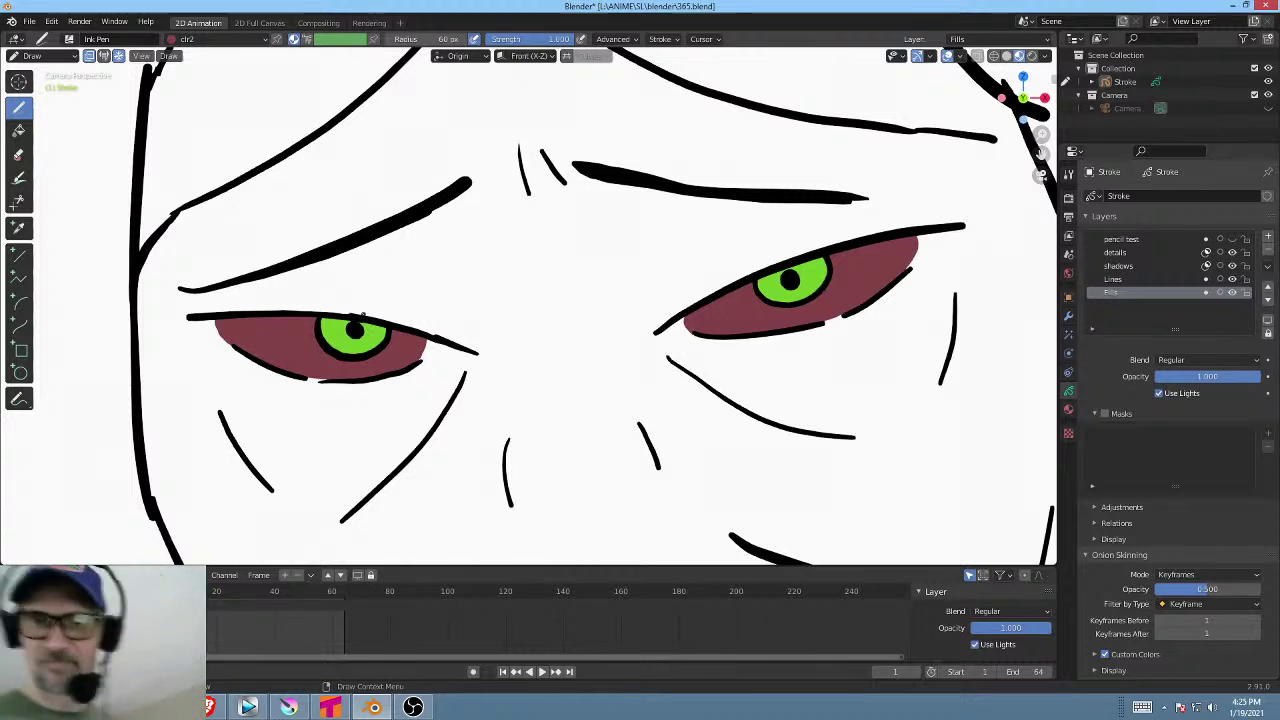
Brighten the clr2 fill color to value 0.693.
click(1068, 409)
click(1204, 516)
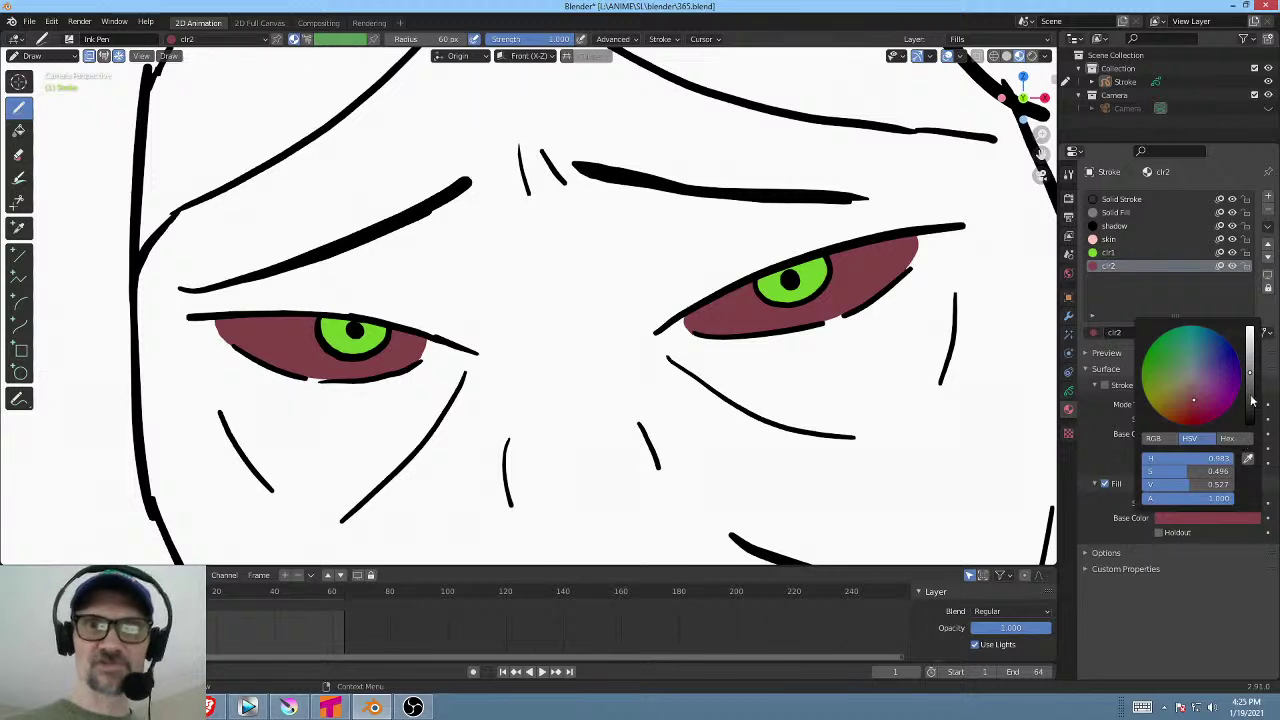
drag(1250, 374, 1247, 318)
click(1250, 356)
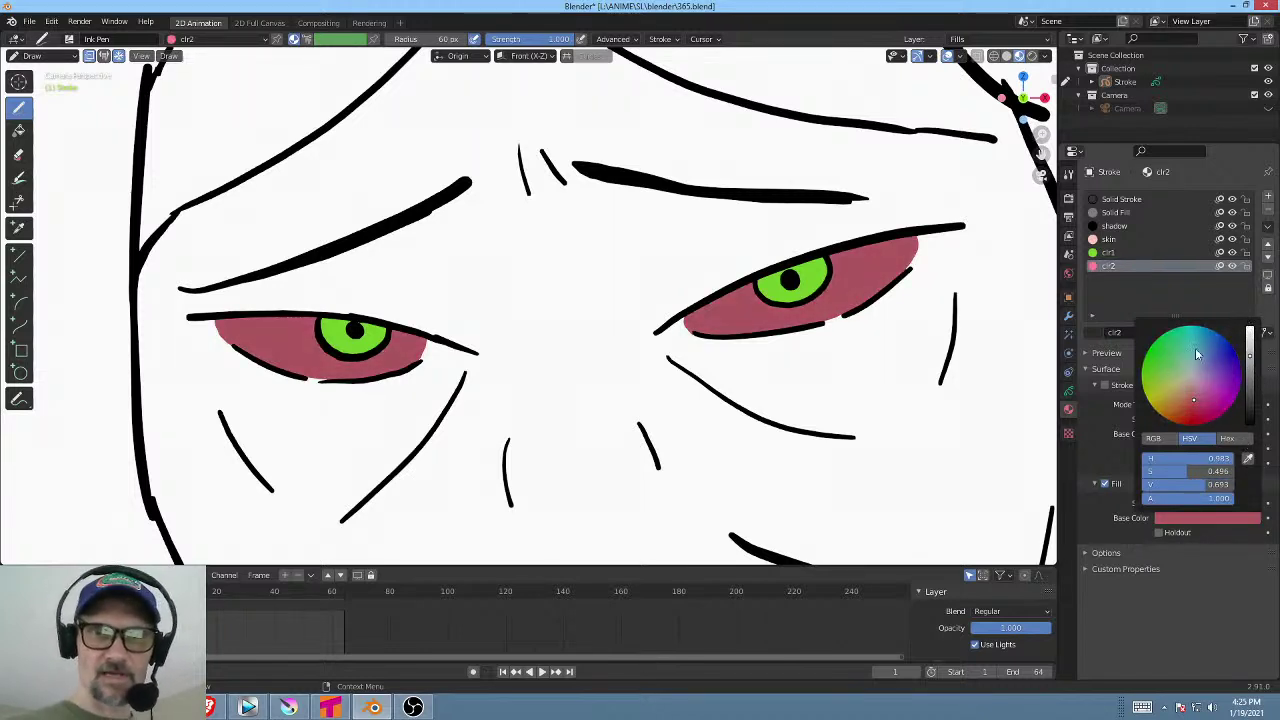
Replace the clr2 fill color with a sampled neutral dark gray and brighten it to a near-white.
click(1248, 458)
click(1244, 462)
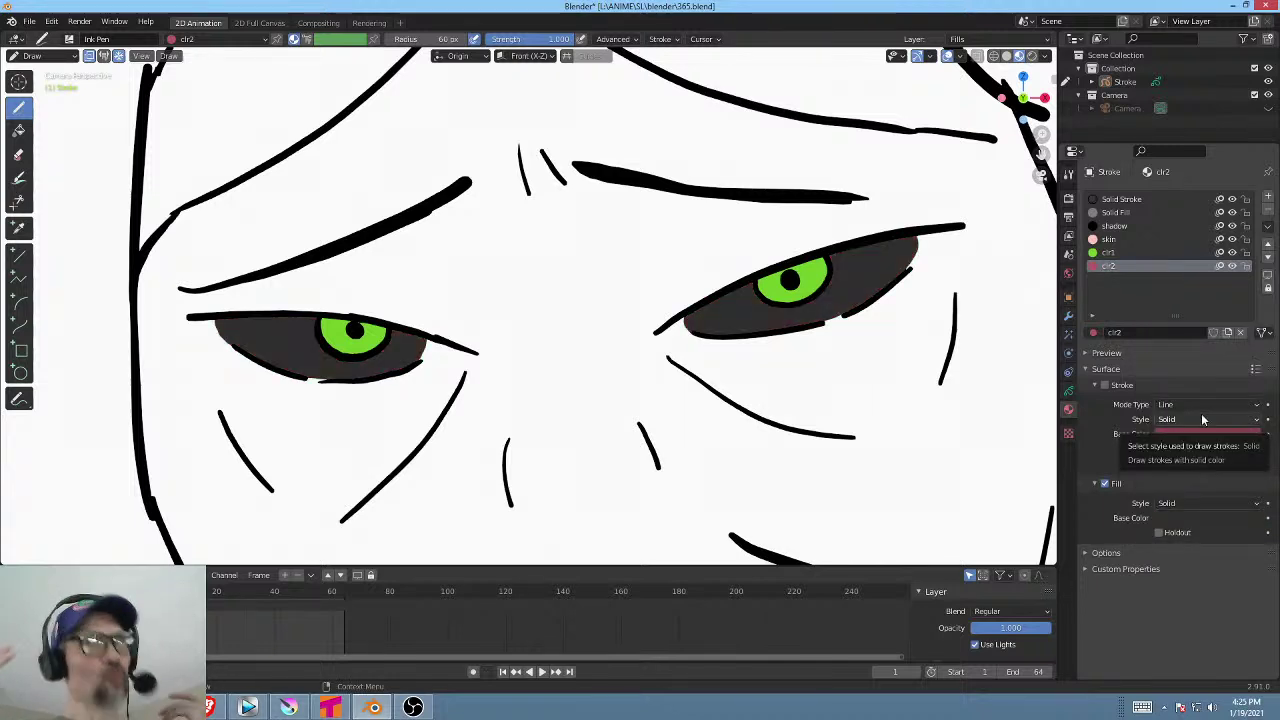
click(1207, 484)
click(1190, 483)
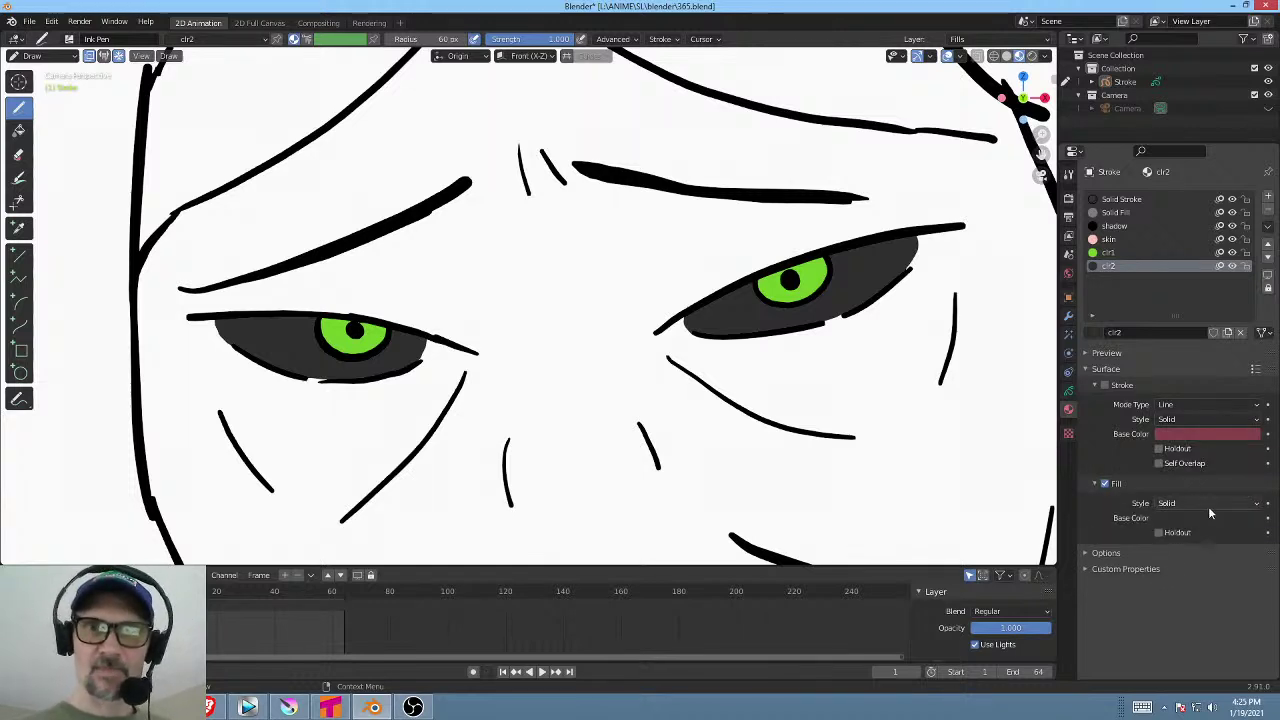
click(1178, 479)
click(1179, 484)
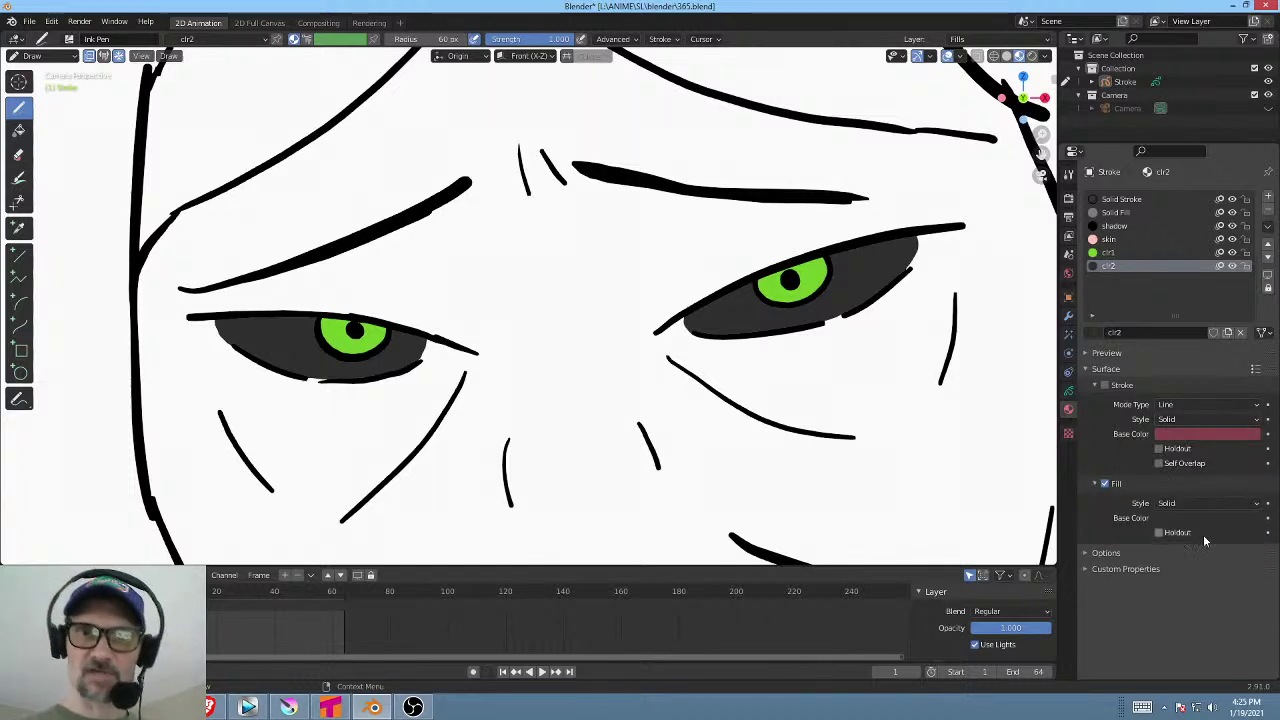
click(1201, 517)
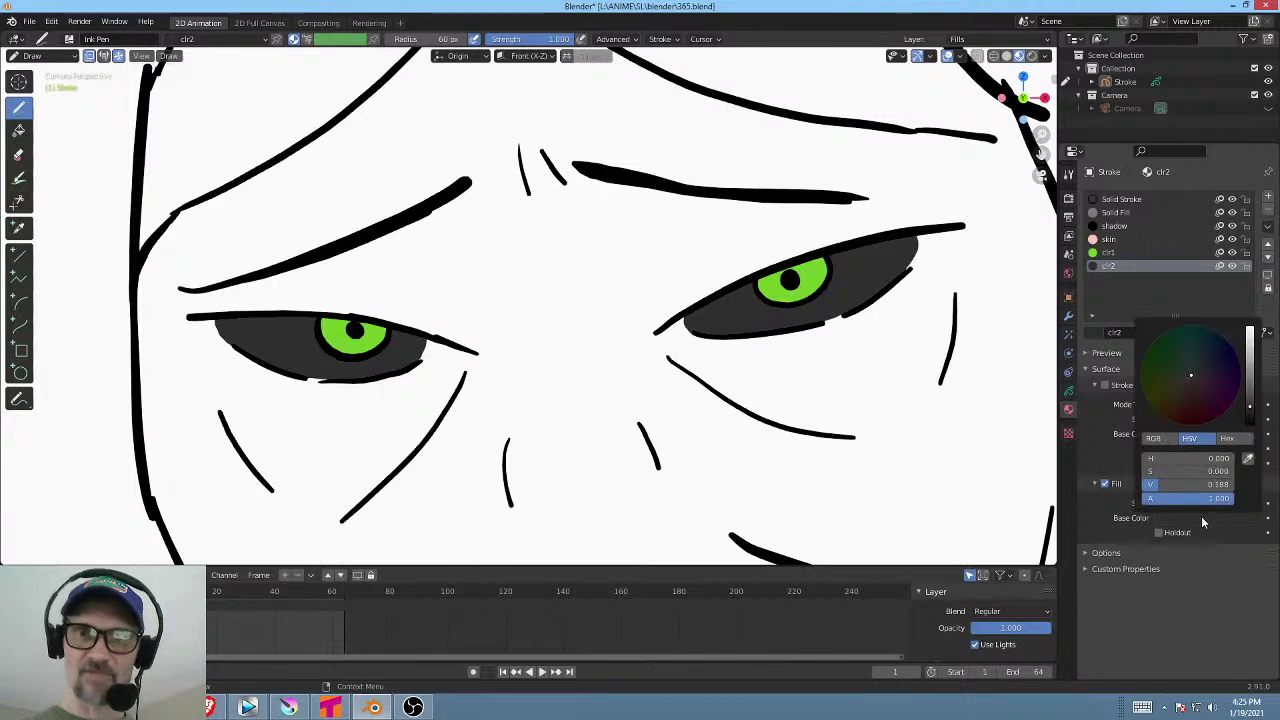
click(1250, 462)
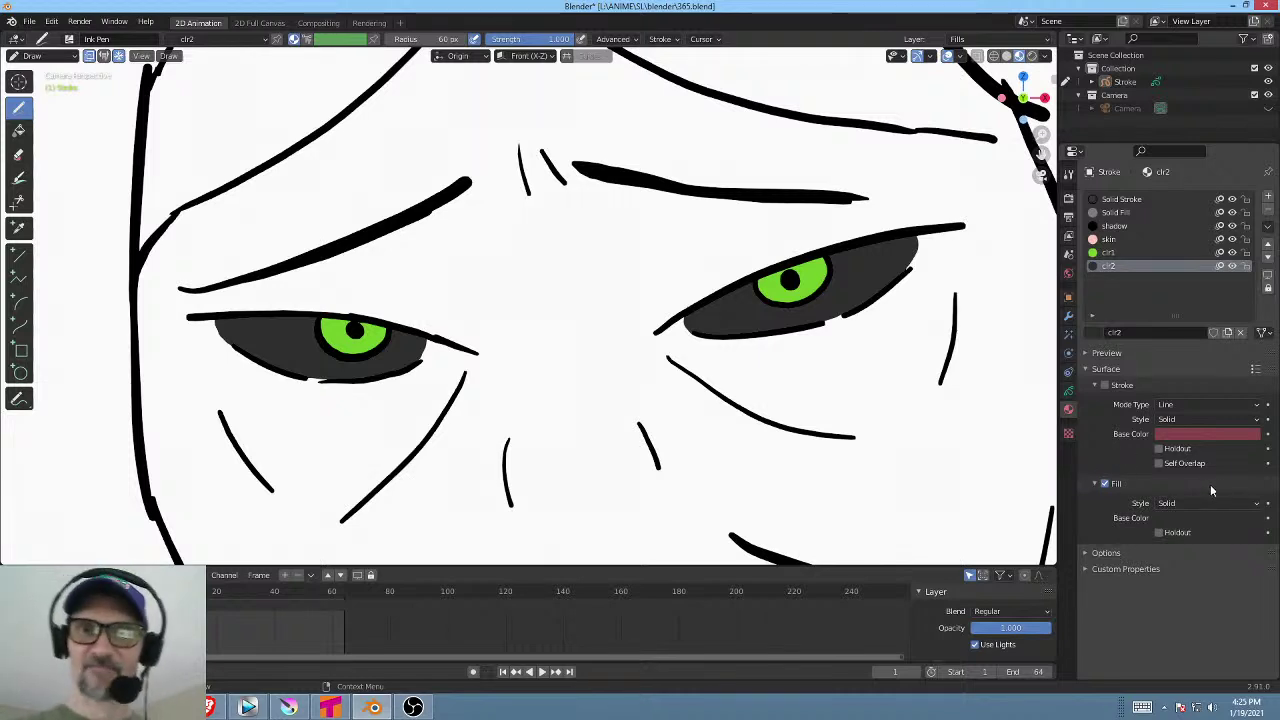
click(1214, 518)
drag(1253, 402, 1249, 335)
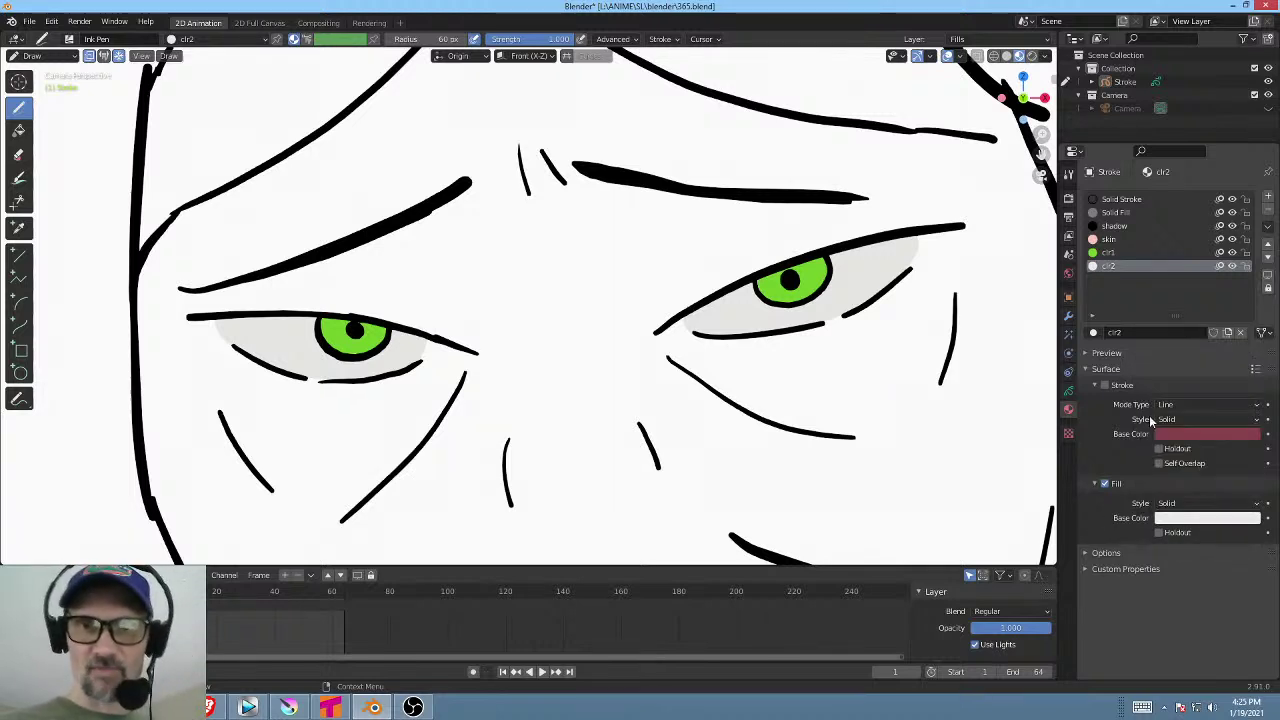
Switch to the Fill tool with the skin material active.
scroll(705, 342, down, 3)
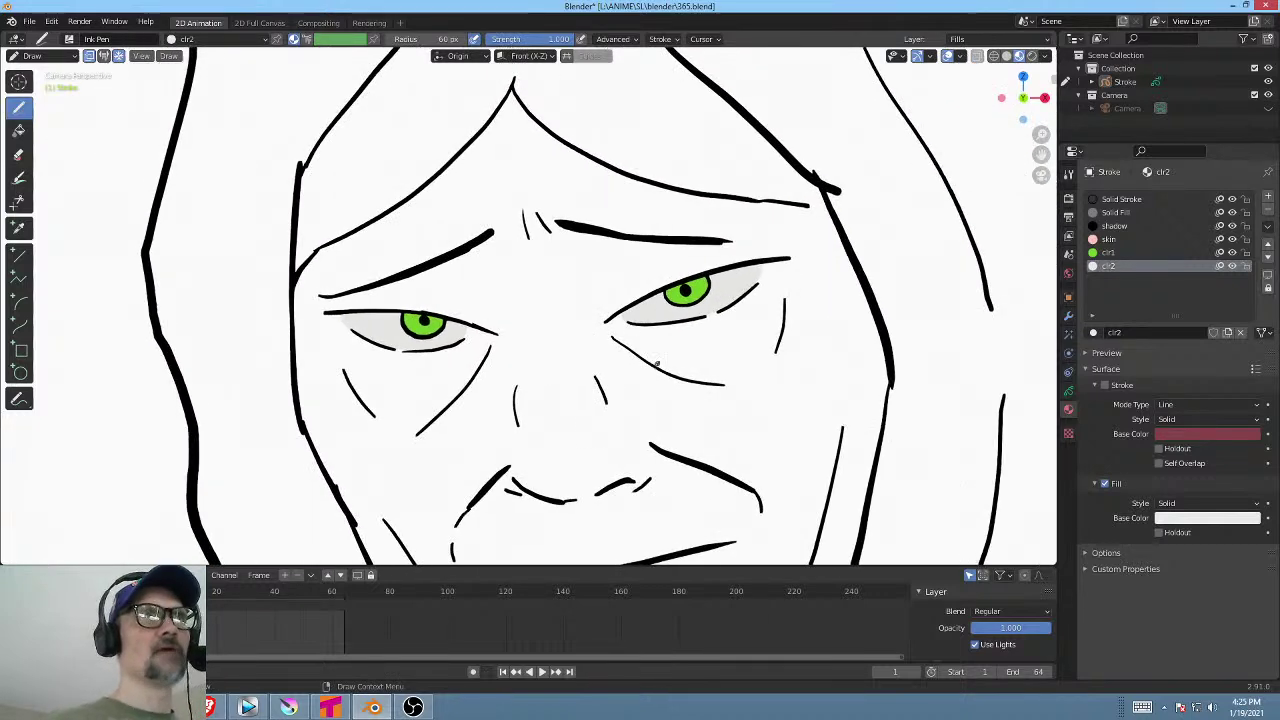
mouse_move(657, 363)
ctrl+middle_down()
mouse_move(651, 377)
mouse_move(674, 354)
mouse_move(657, 343)
ctrl+middle_up()
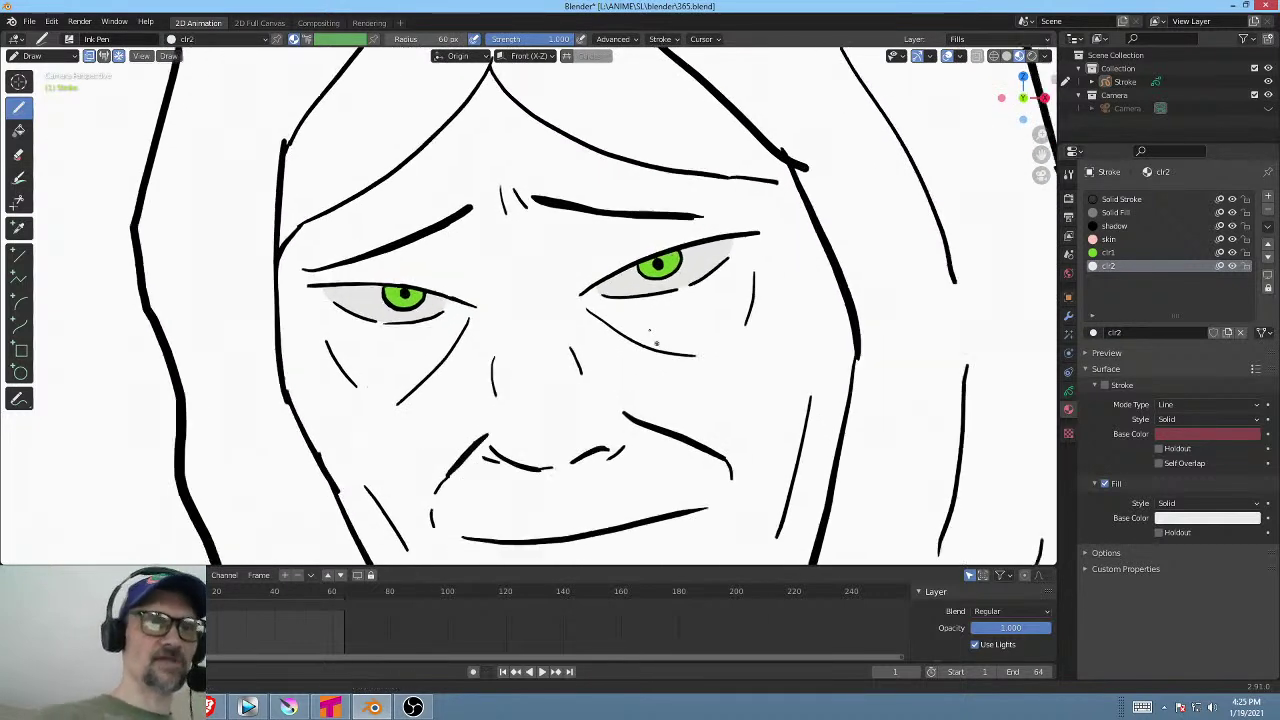
scroll(656, 343, down, 3)
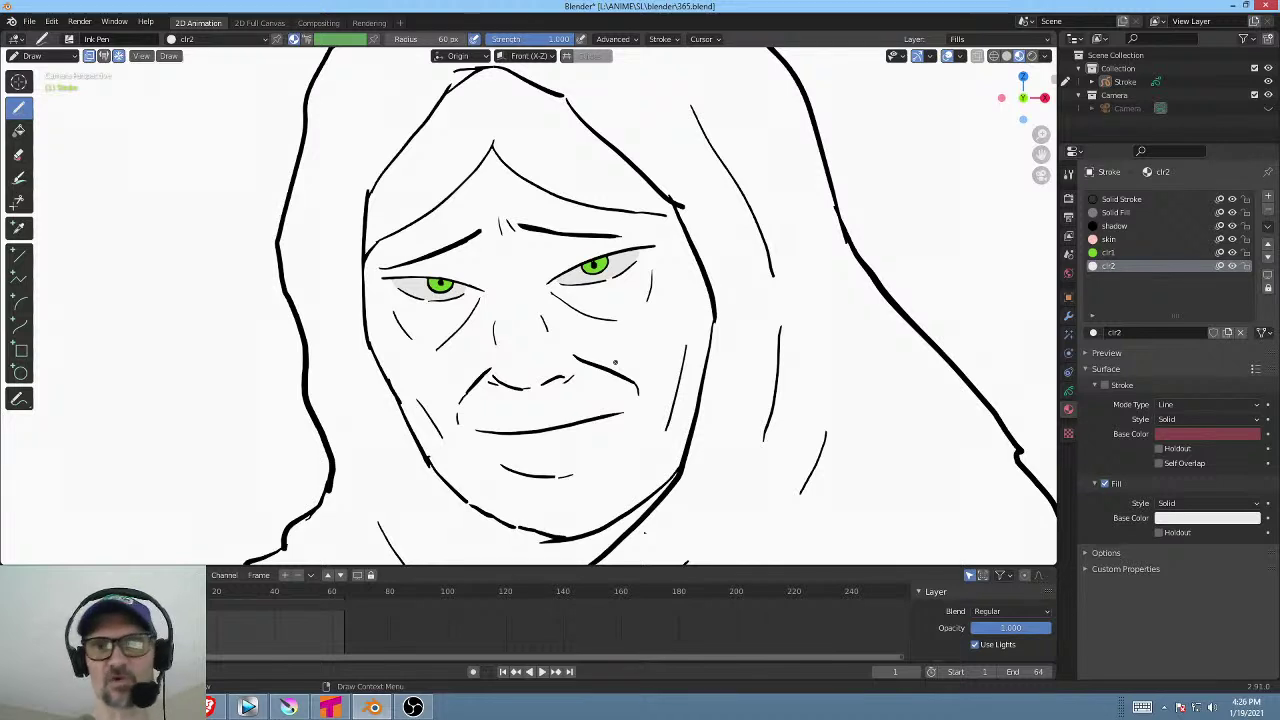
click(1140, 239)
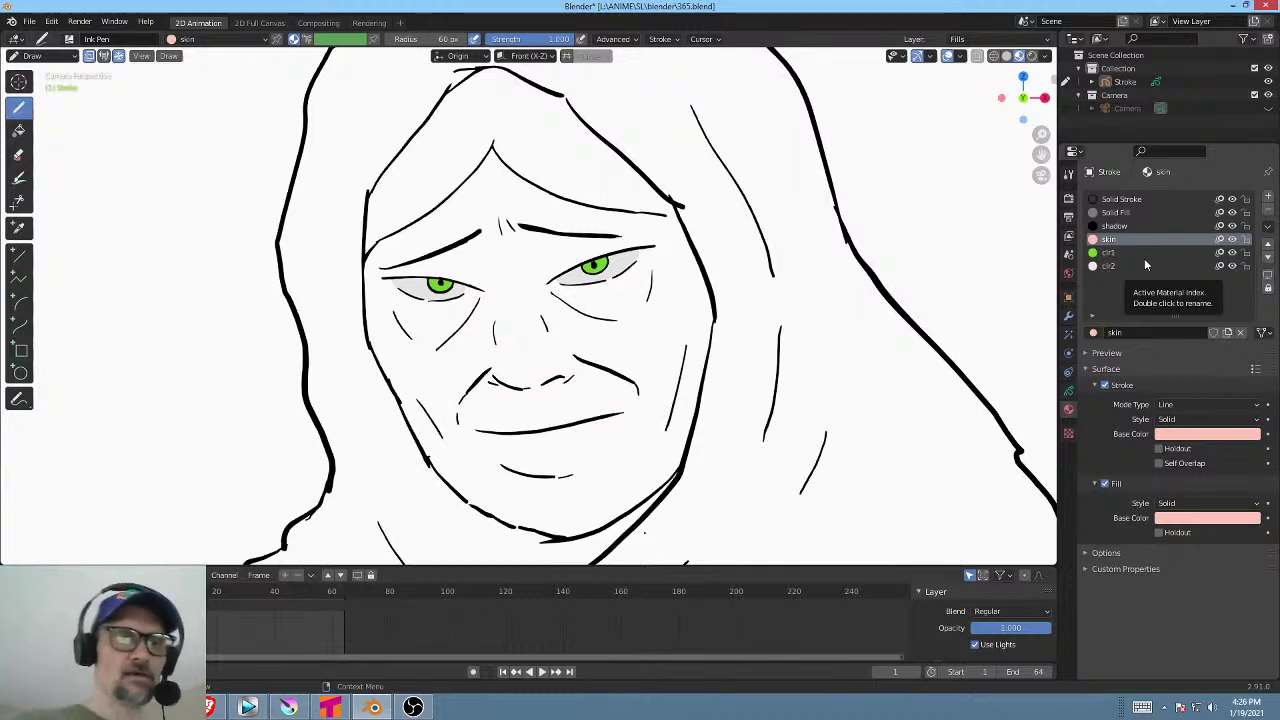
scroll(528, 305, up, 9)
scroll(943, 137, up, 2)
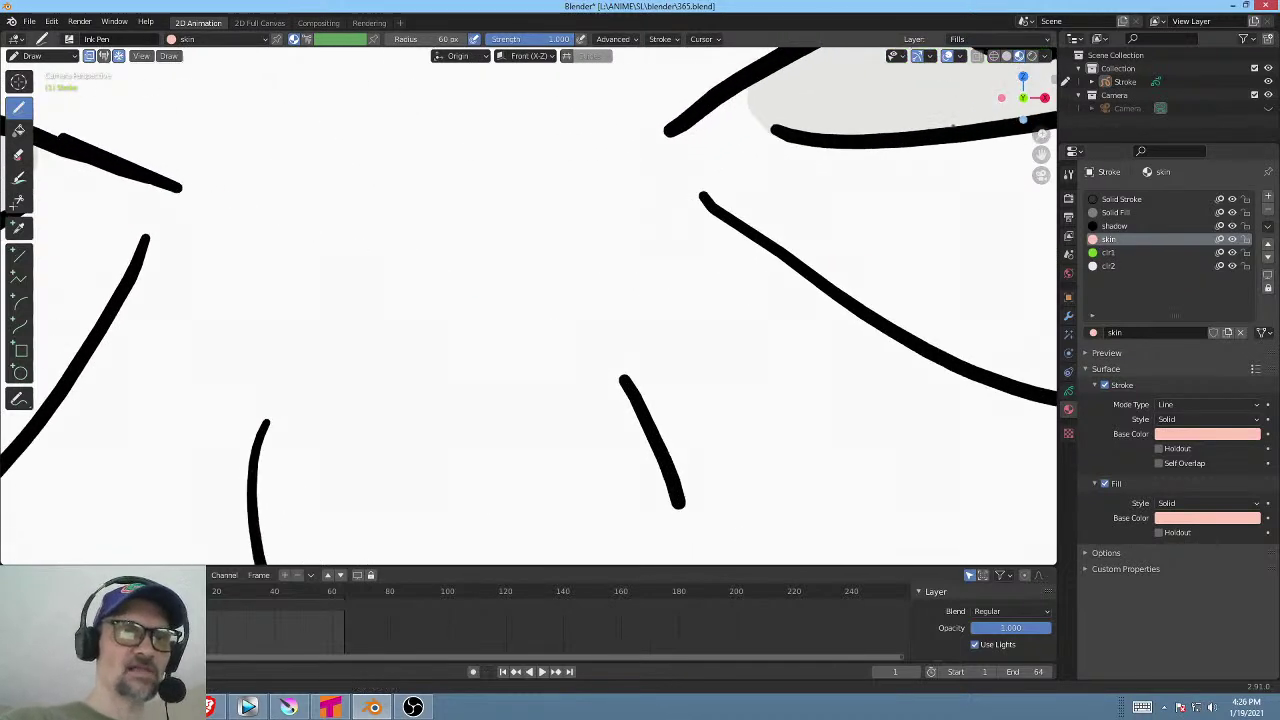
click(19, 131)
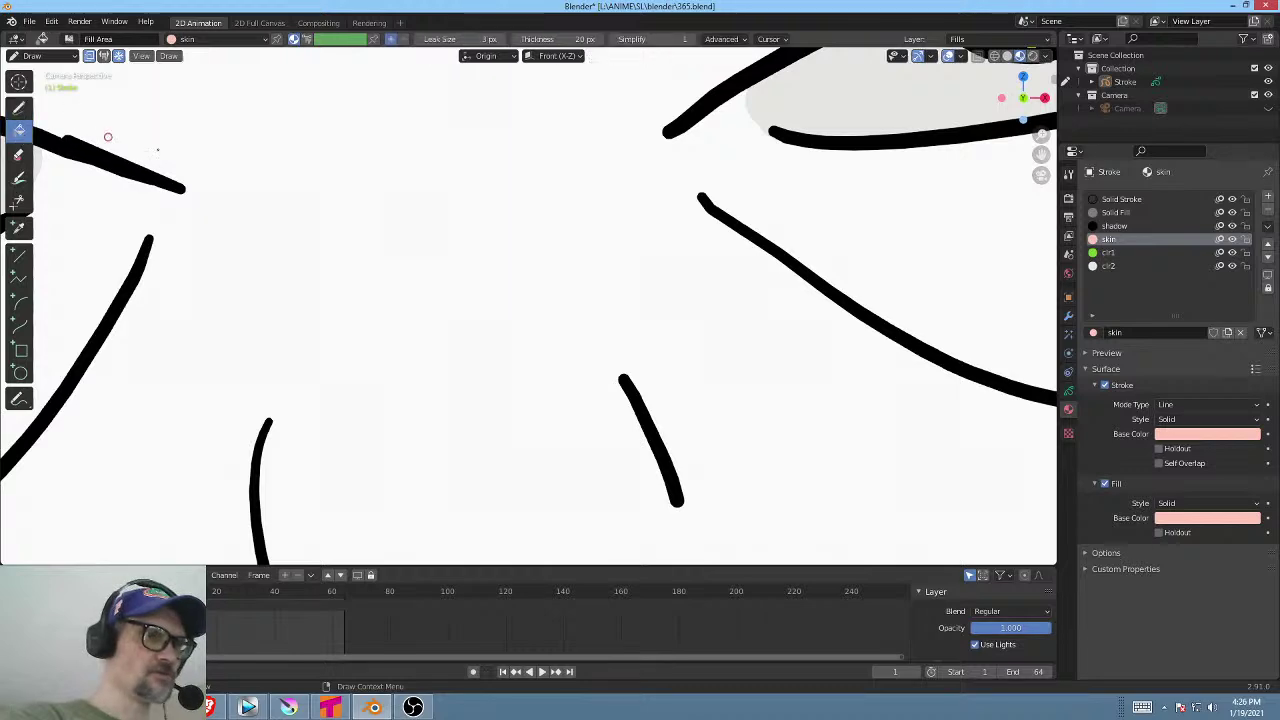
Try to flood-fill the face with the skin material from a close-up view between the eyes.
click(444, 262)
scroll(749, 277, down, 10)
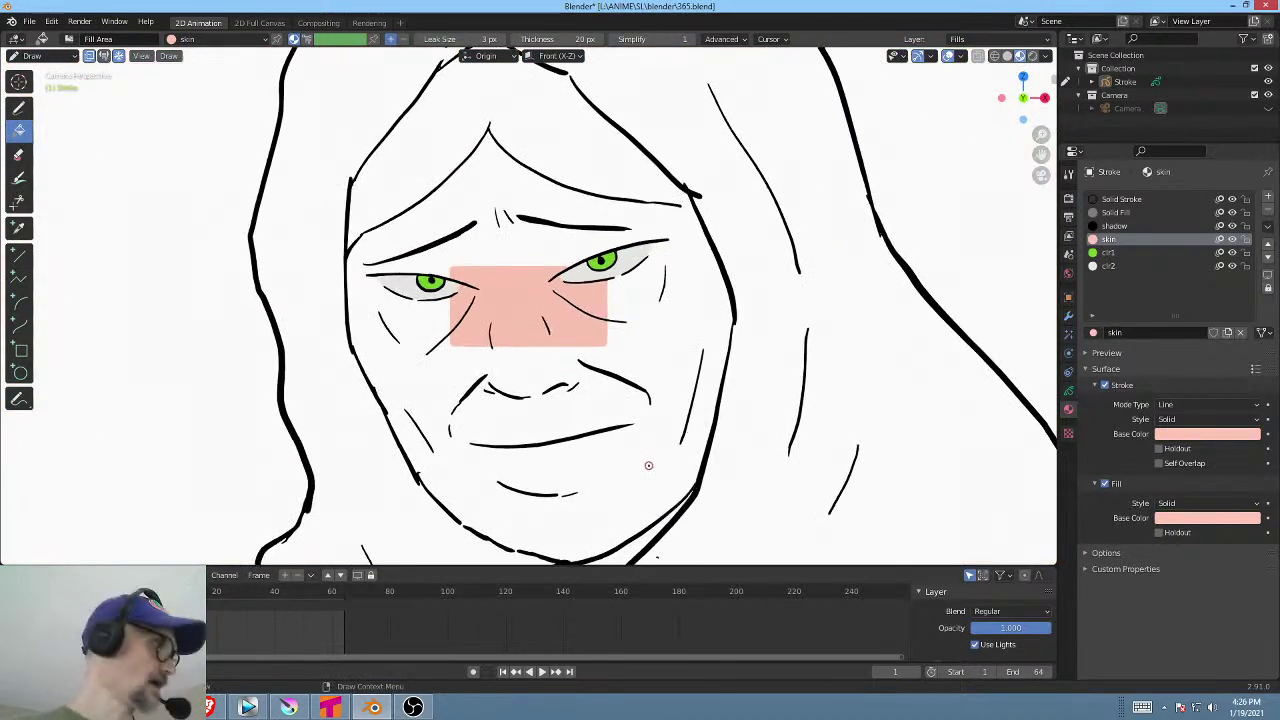
key(ctrl+z)
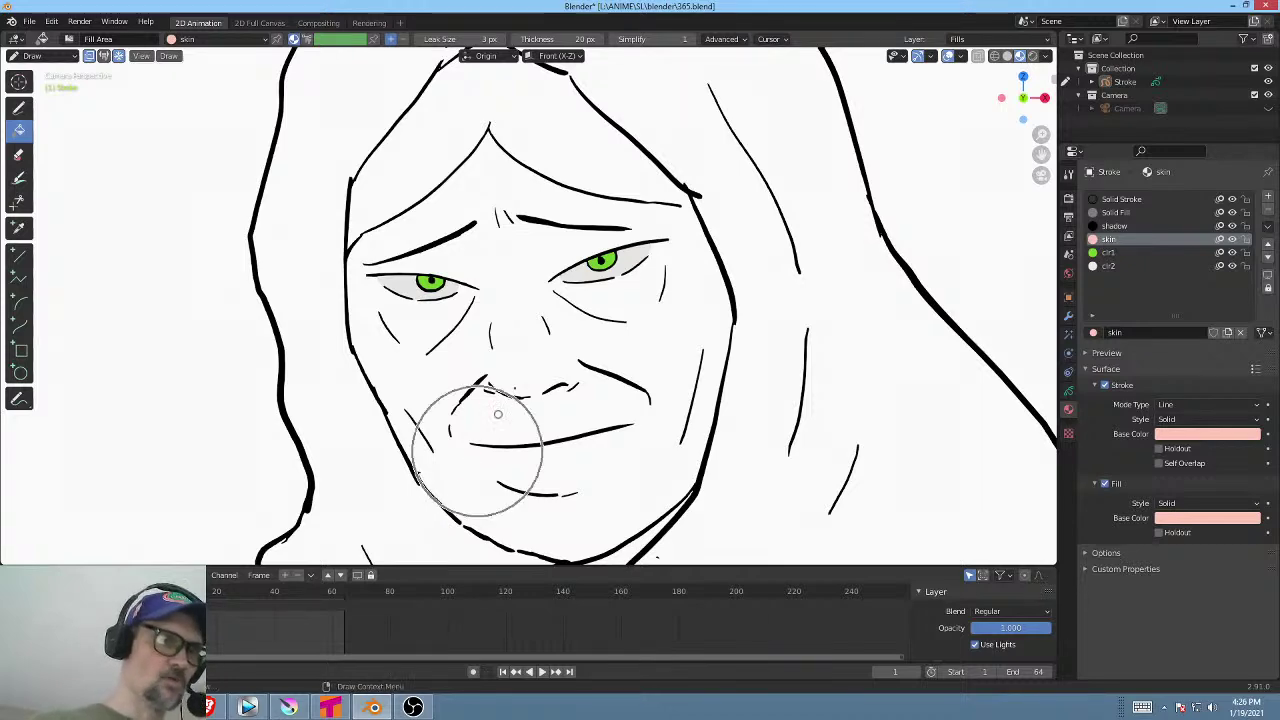
Try the skin fill at the gap beside the forehead and test a freehand skin patch in the empty area outside the hood.
shift+middle_drag(509, 497, 507, 418)
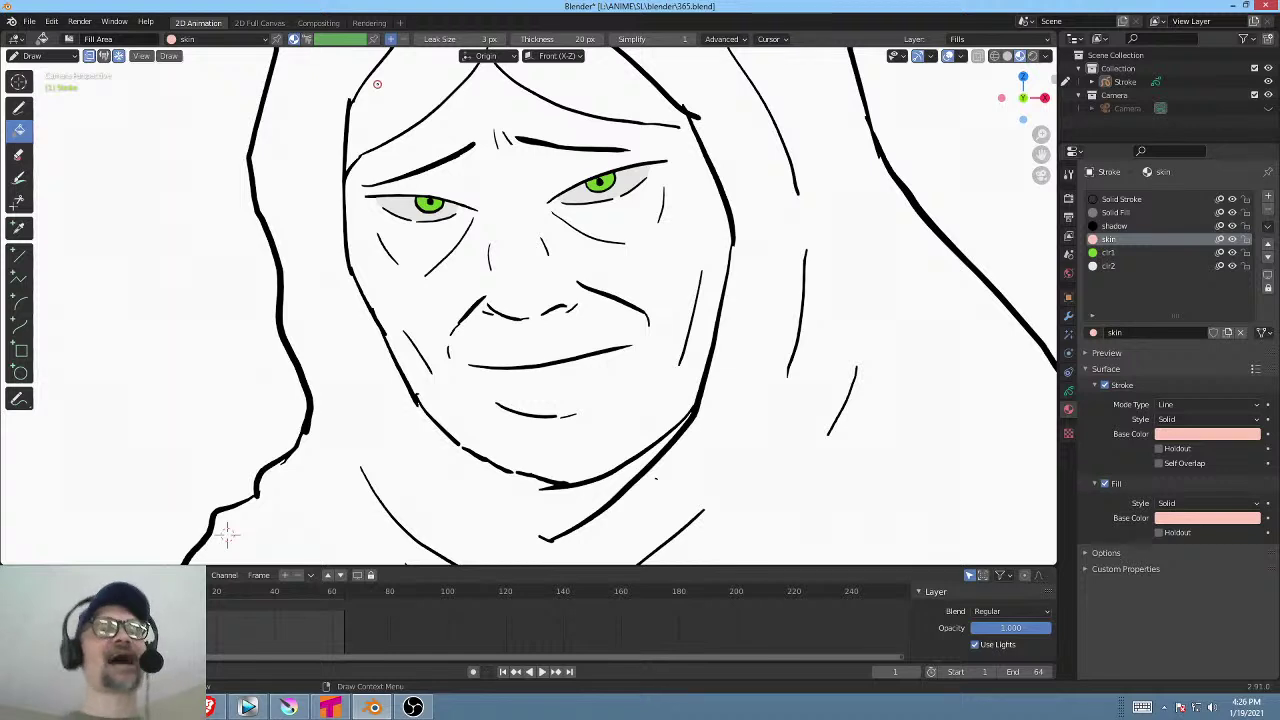
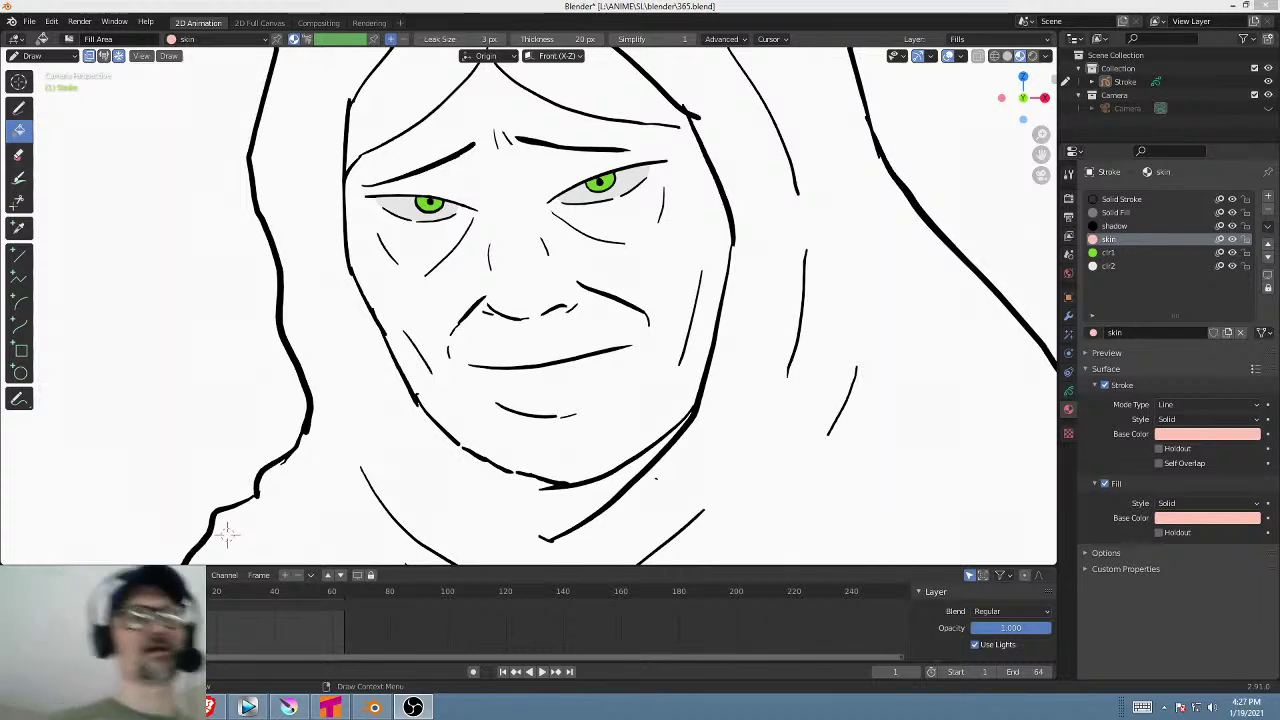
mouse_move(757, 381)
shift+middle_down()
mouse_move(843, 334)
mouse_move(757, 349)
mouse_move(740, 366)
shift+middle_up()
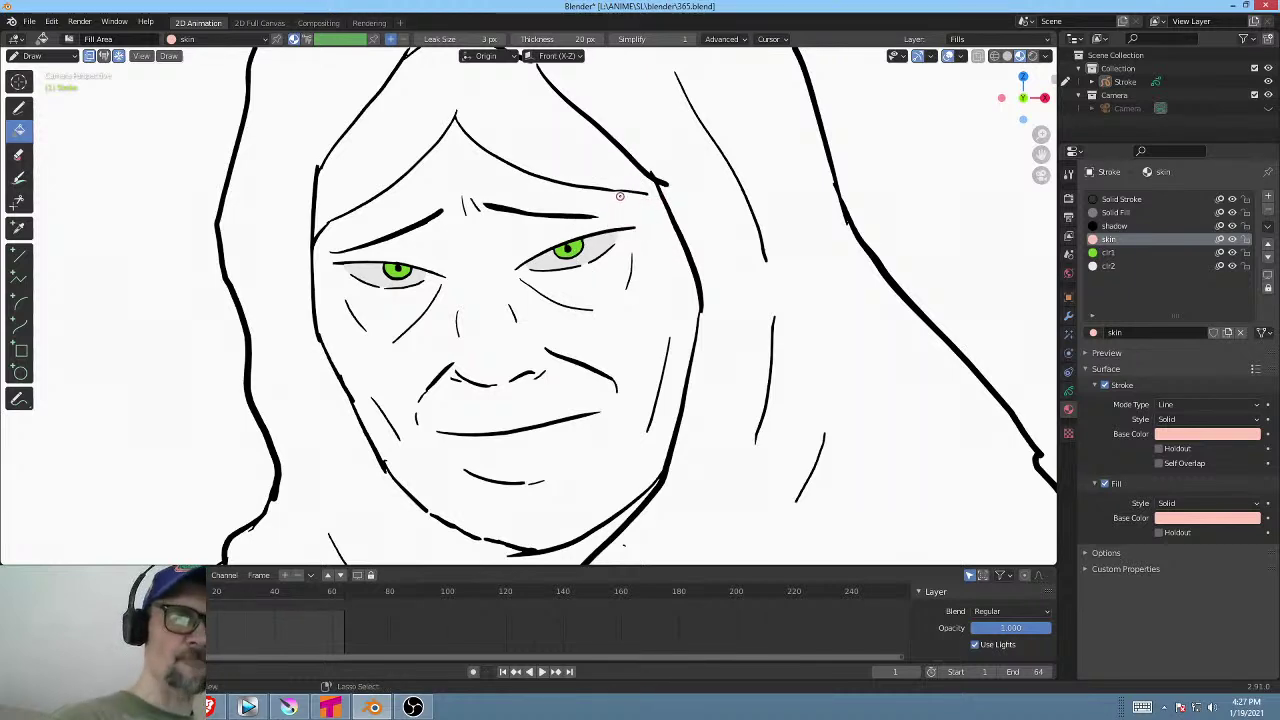
click(651, 205)
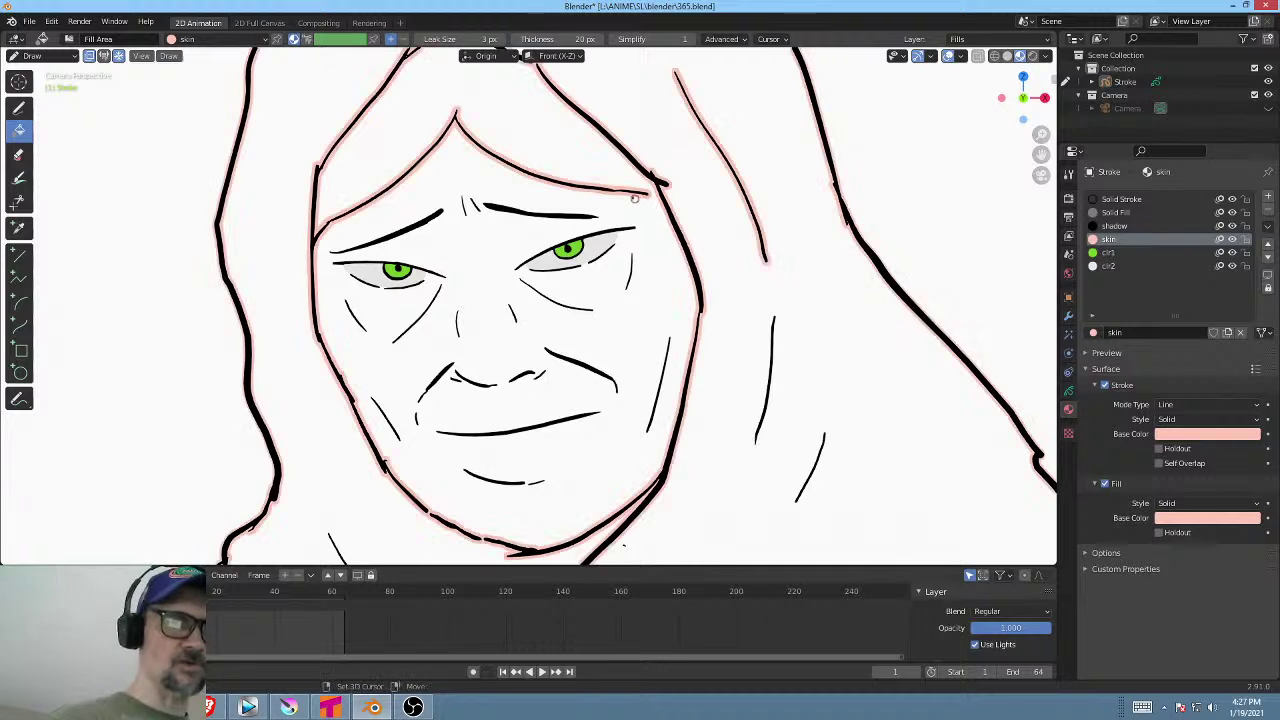
key(ctrl+z)
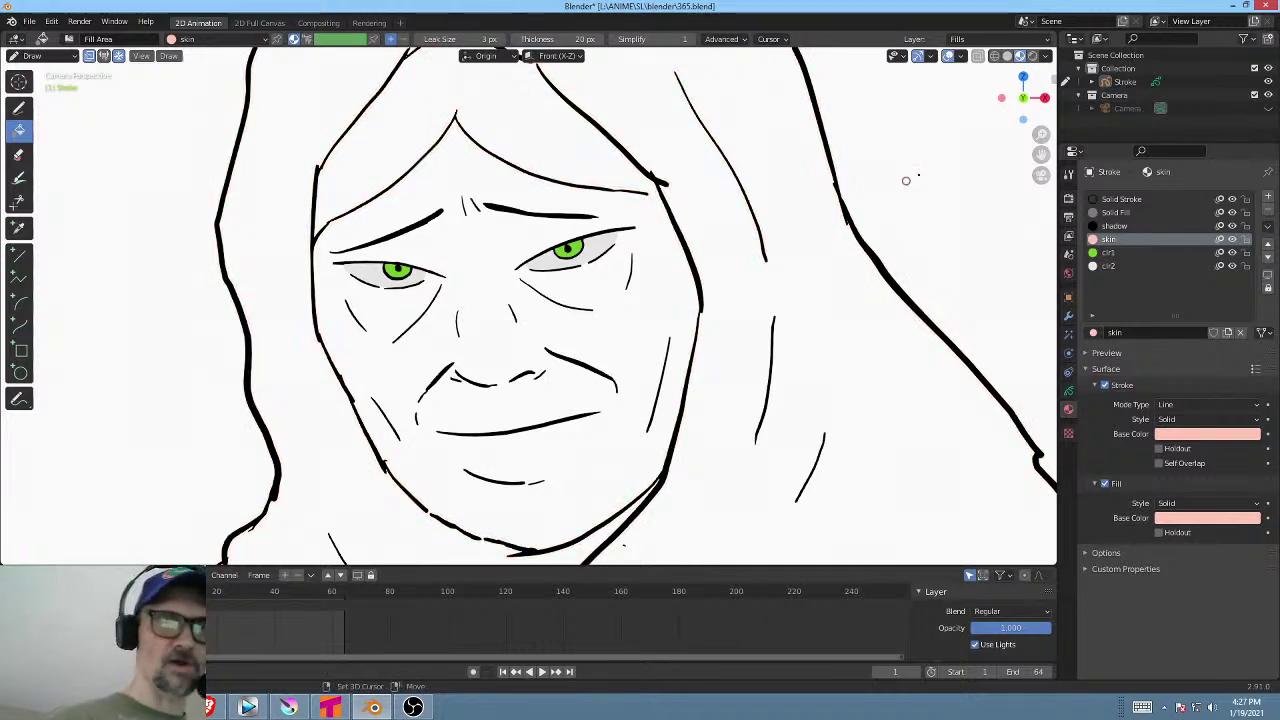
mouse_move(915, 172)
mouse_down()
mouse_move(905, 205)
mouse_move(952, 177)
mouse_up()
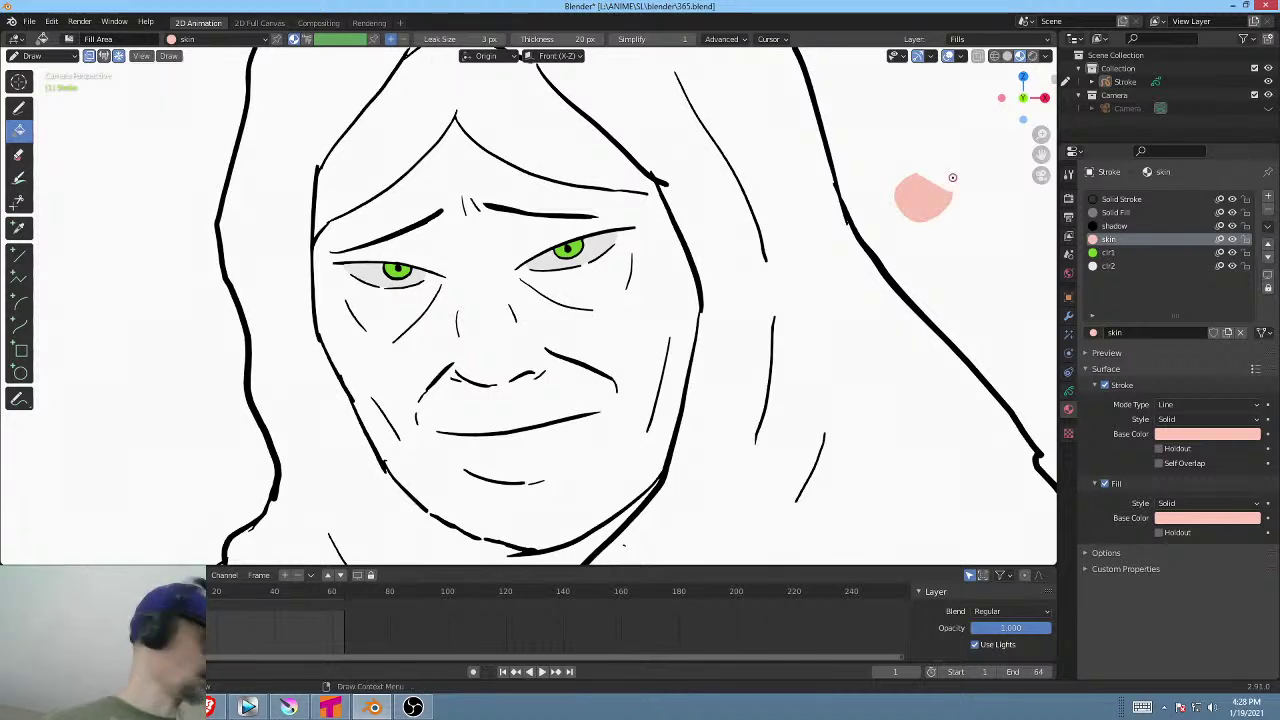
key(ctrl+z)
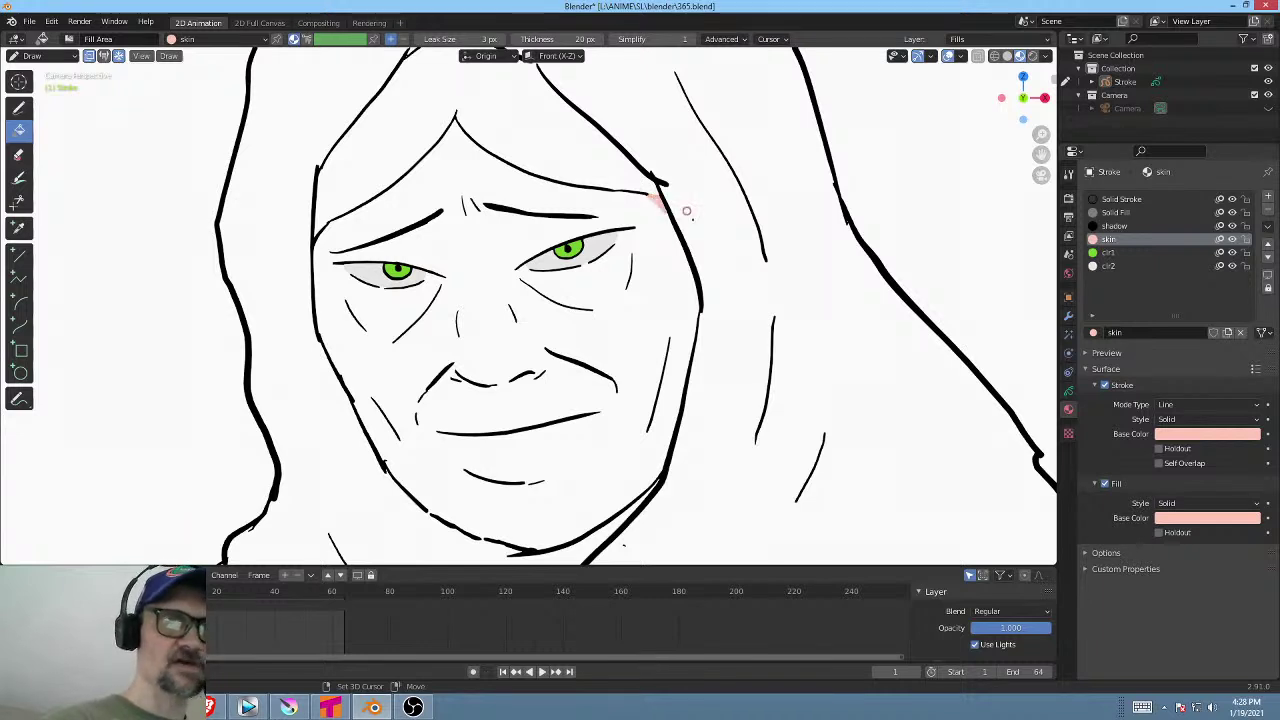
Close the gaps in the face outline at the forehead and jaw with small skin patches and fill the face with the skin material.
click(436, 510)
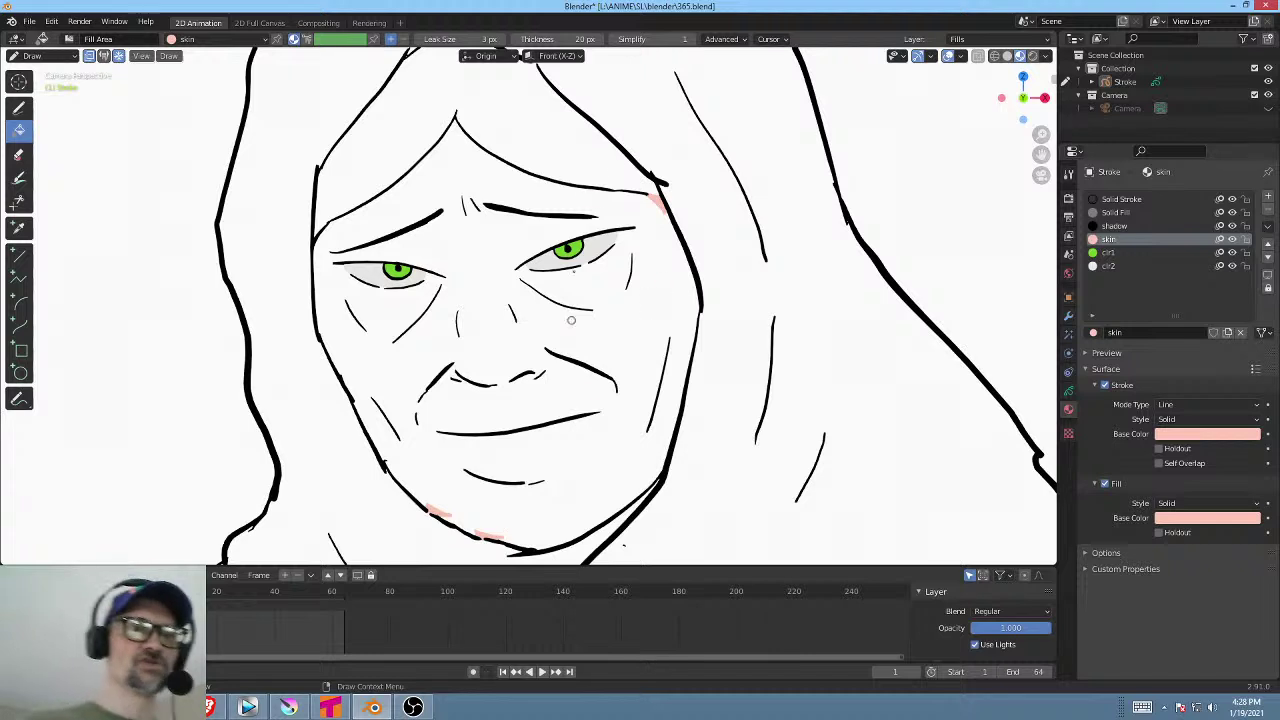
click(656, 297)
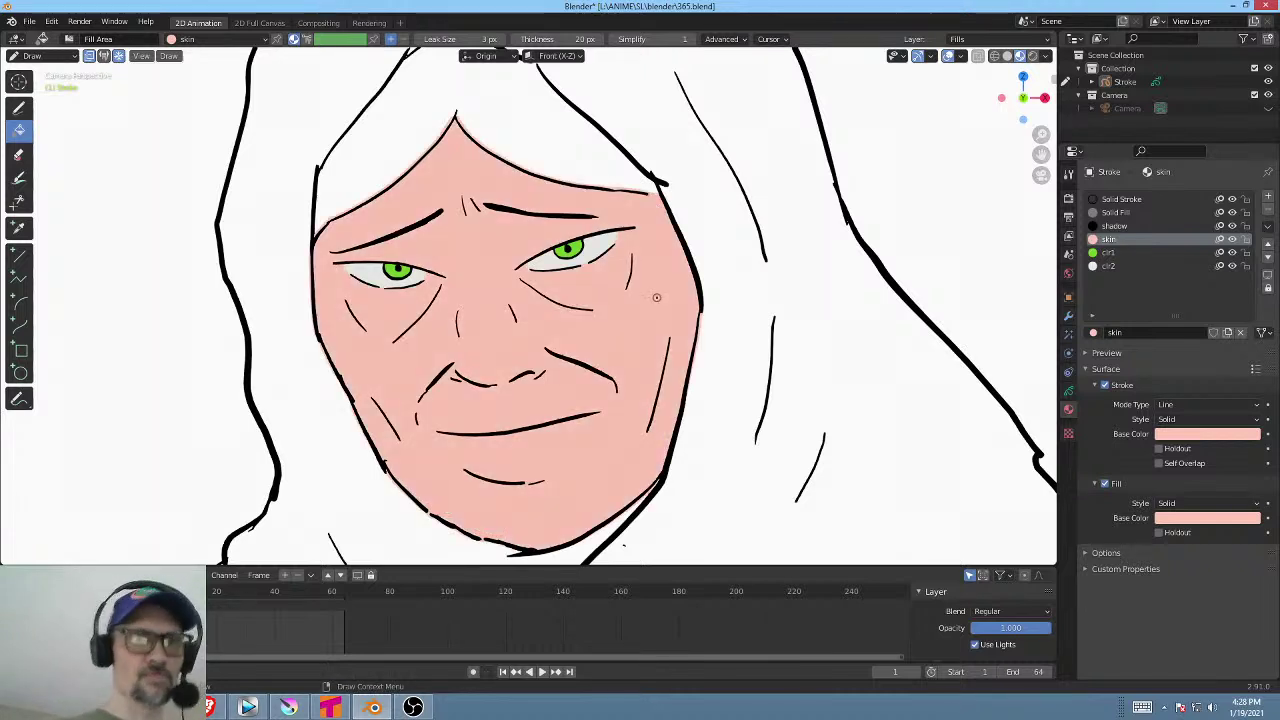
Turn off the skin material's stroke and change its fill color to a darker, less saturated beige-brown.
click(1104, 385)
click(1201, 519)
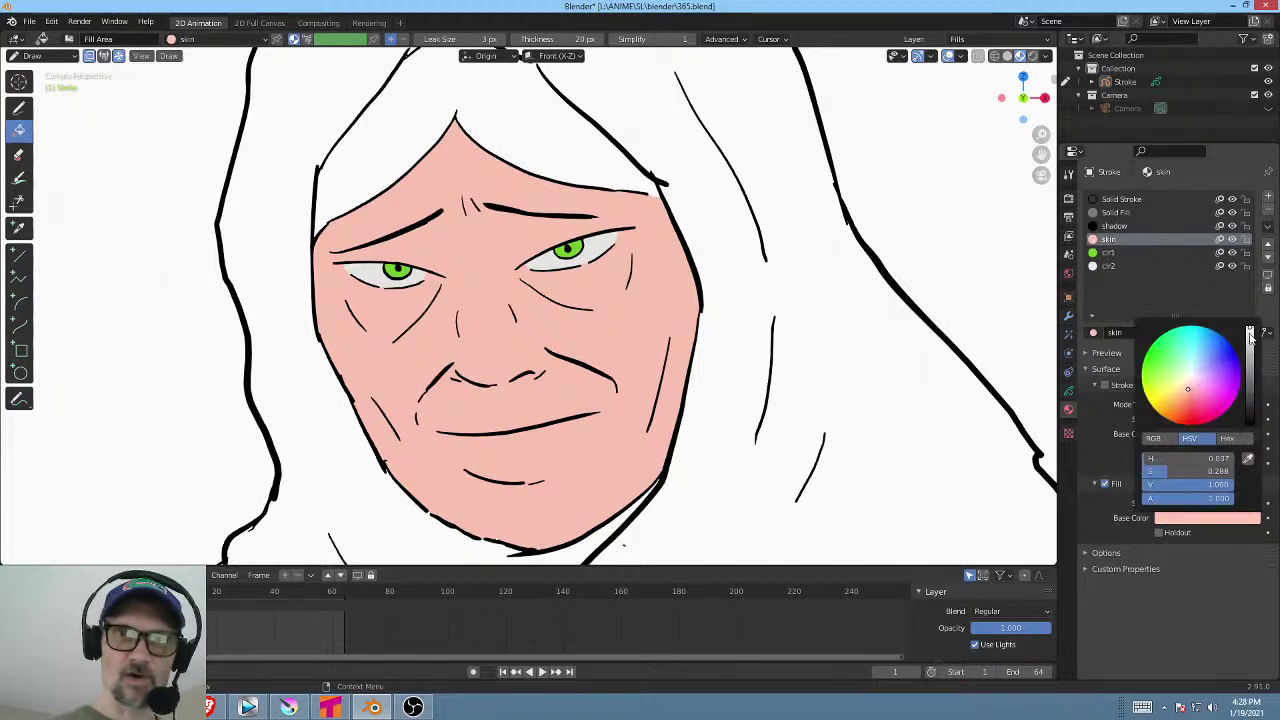
drag(1250, 335, 1252, 358)
drag(1188, 388, 1188, 383)
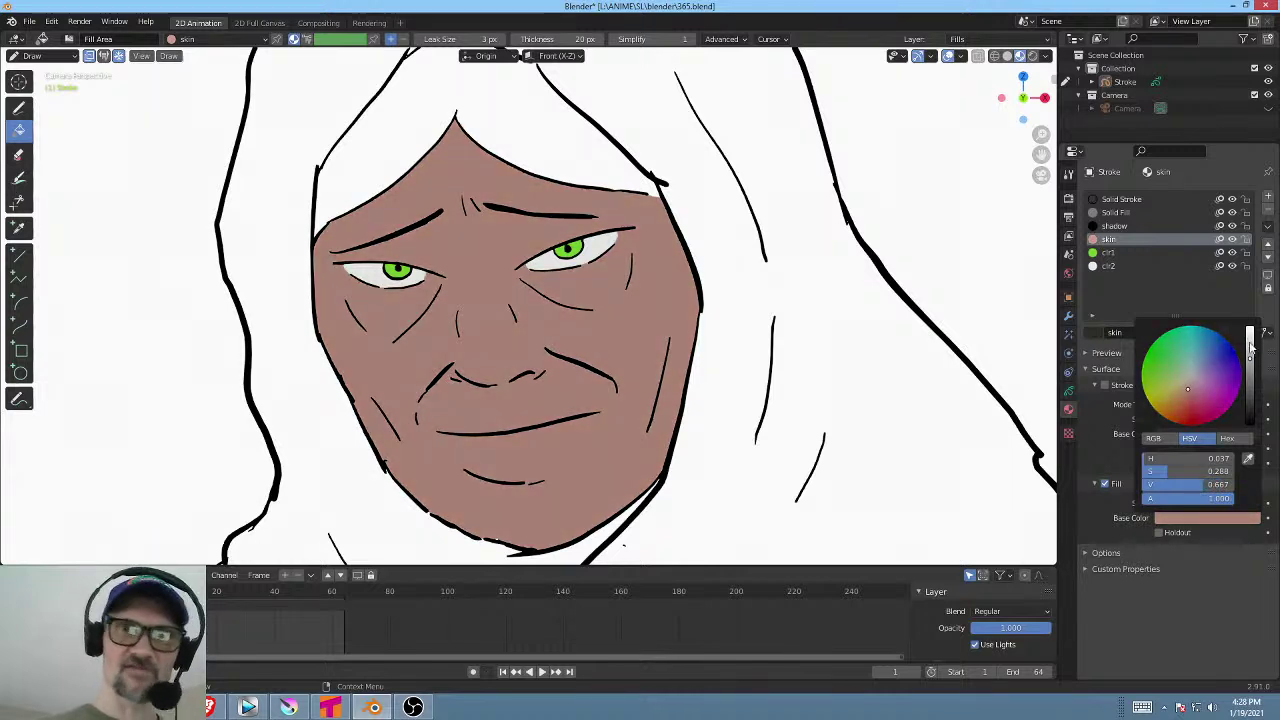
drag(1250, 346, 1252, 359)
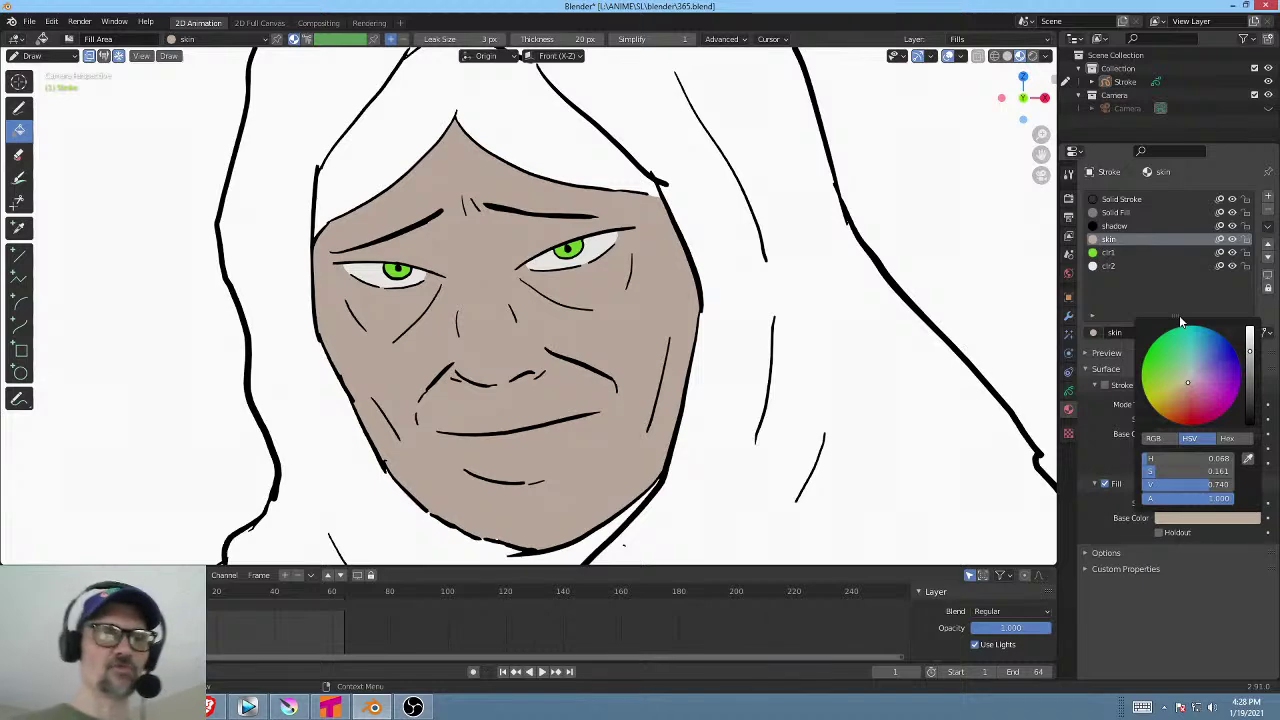
Add a material slot with an independent copy of the skin material and name it hair.
mouse_move(706, 246)
shift+middle_down()
mouse_move(689, 255)
mouse_move(674, 323)
shift+middle_up()
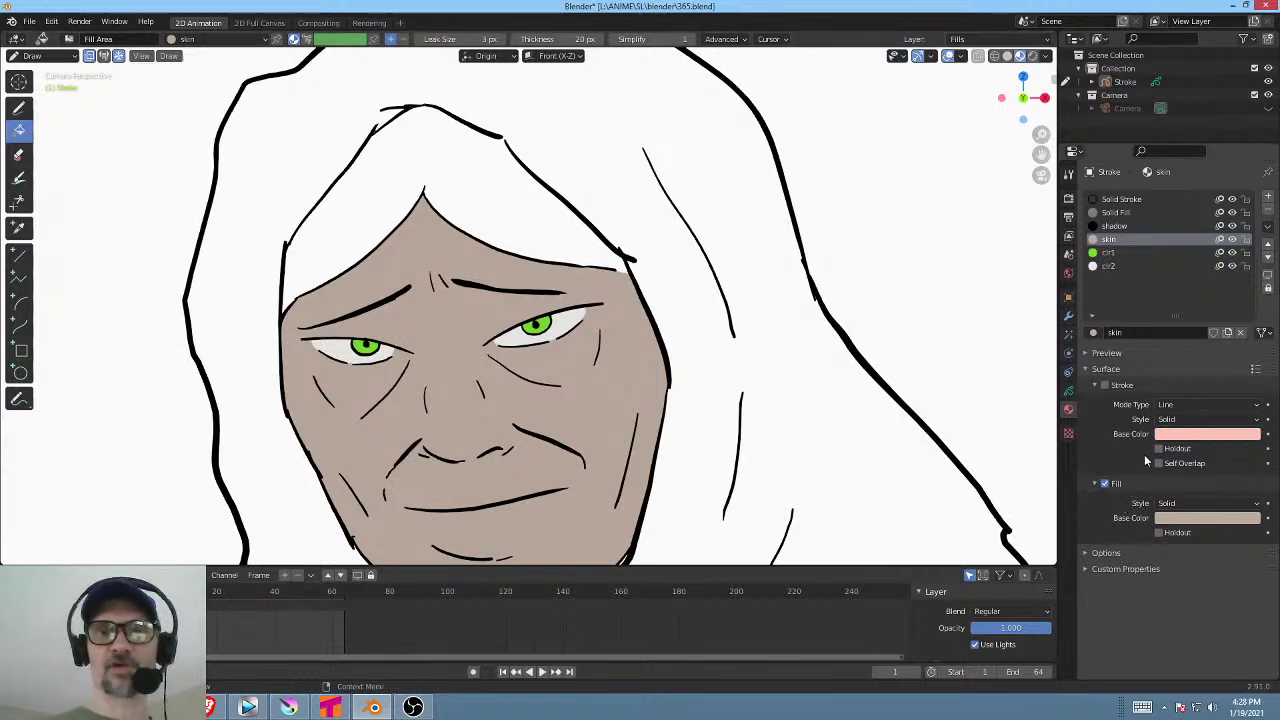
click(1268, 198)
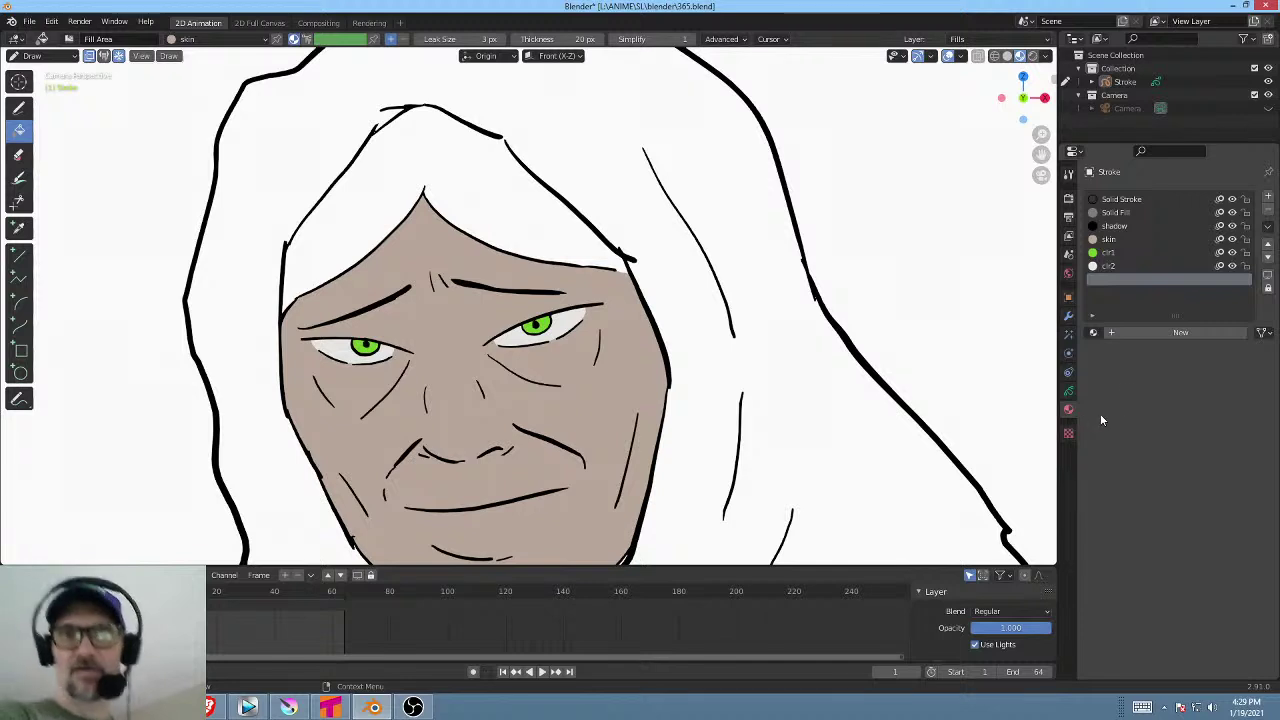
click(1093, 333)
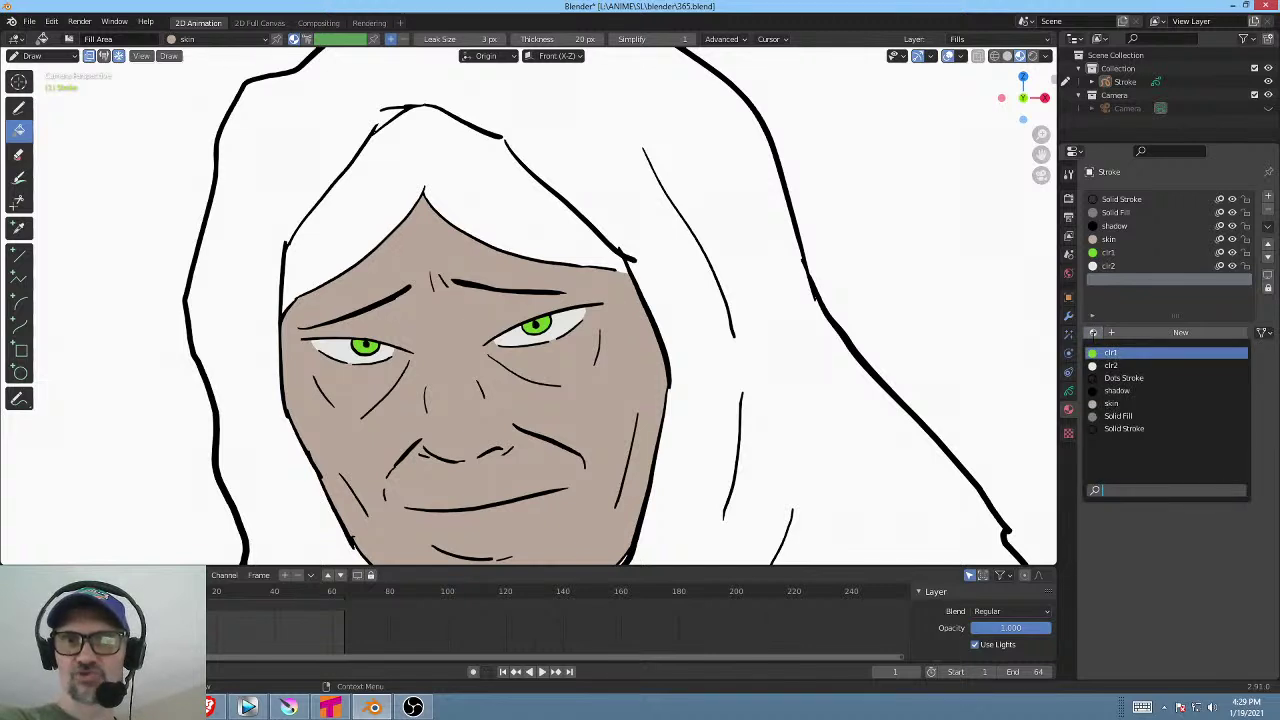
click(1112, 404)
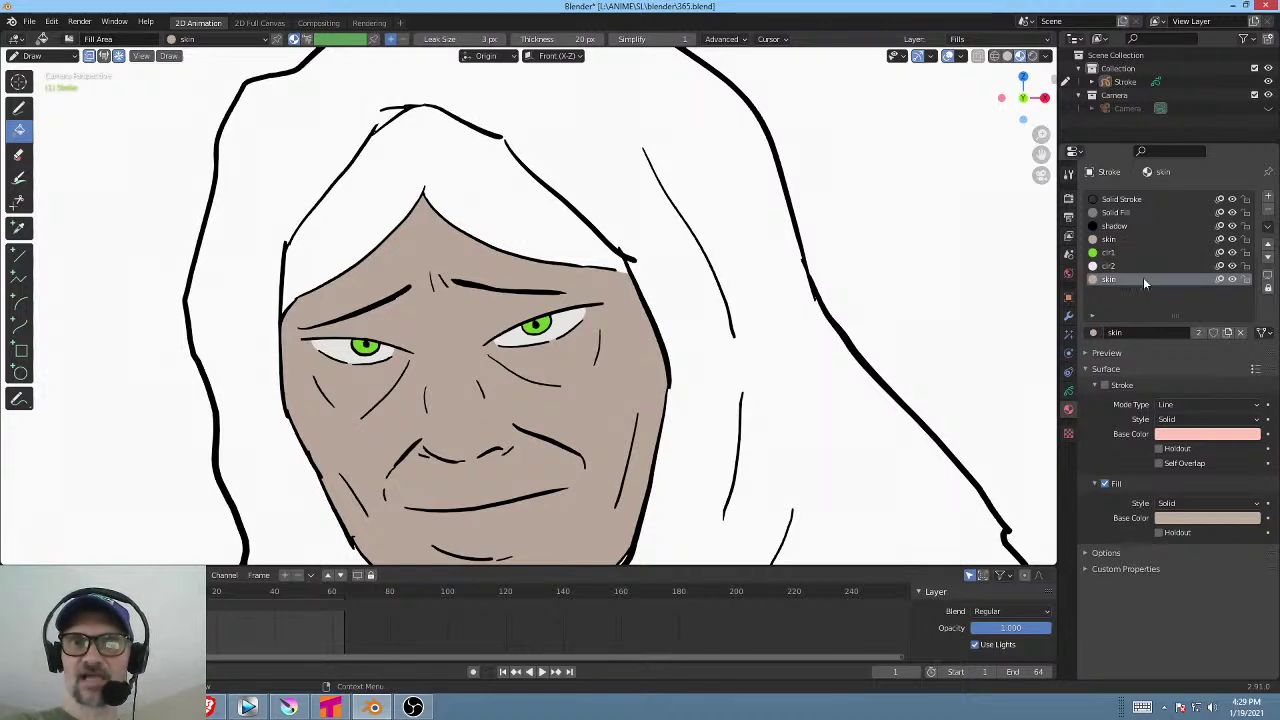
click(1227, 332)
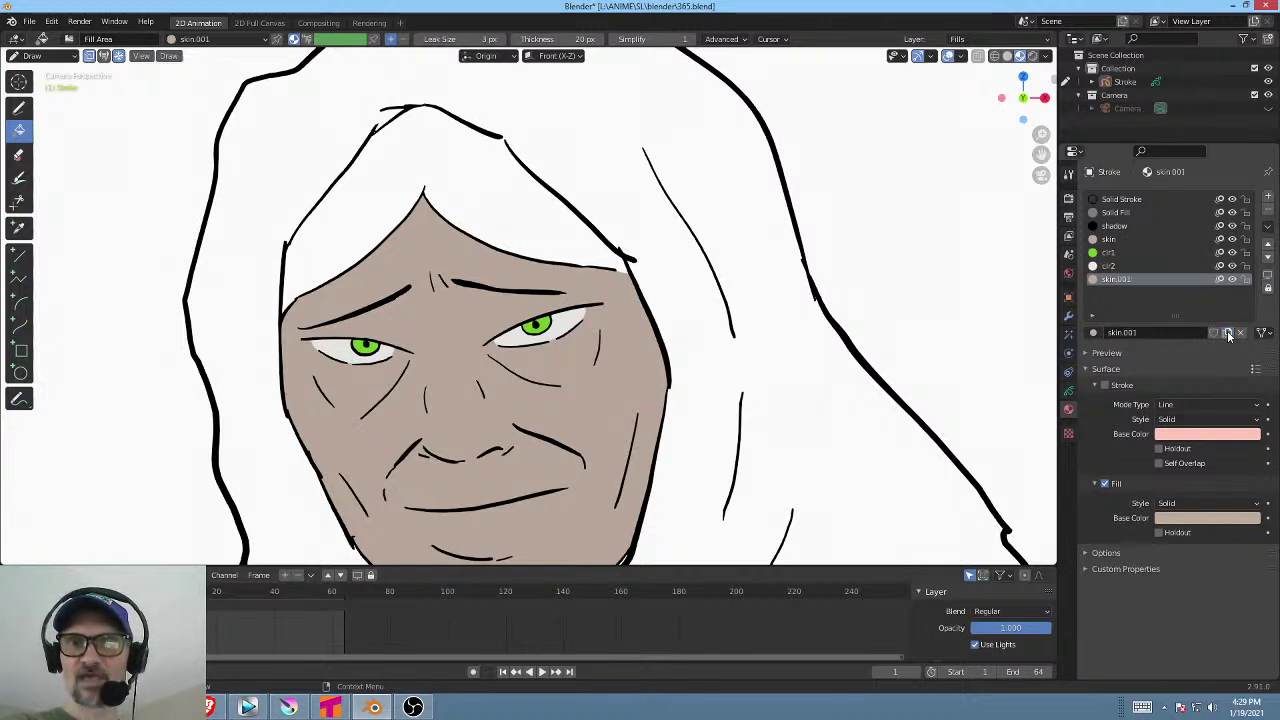
double_click(1126, 278)
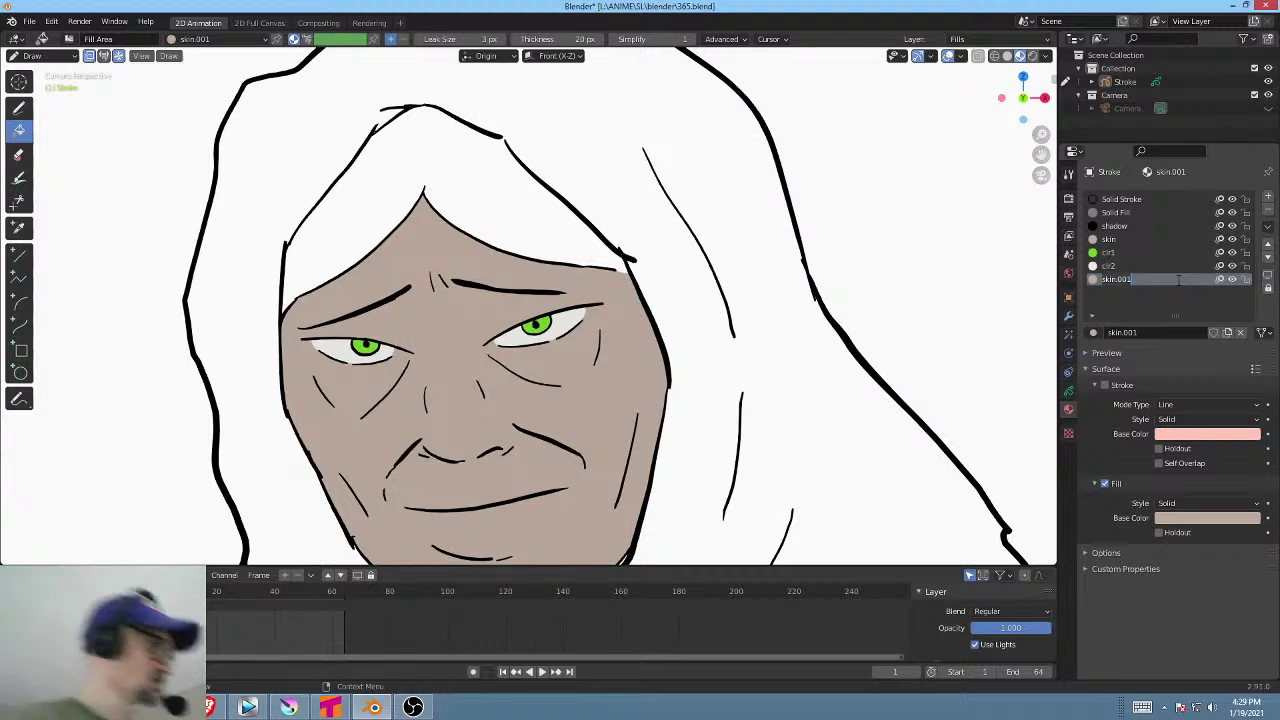
text(hair)
key(Return)
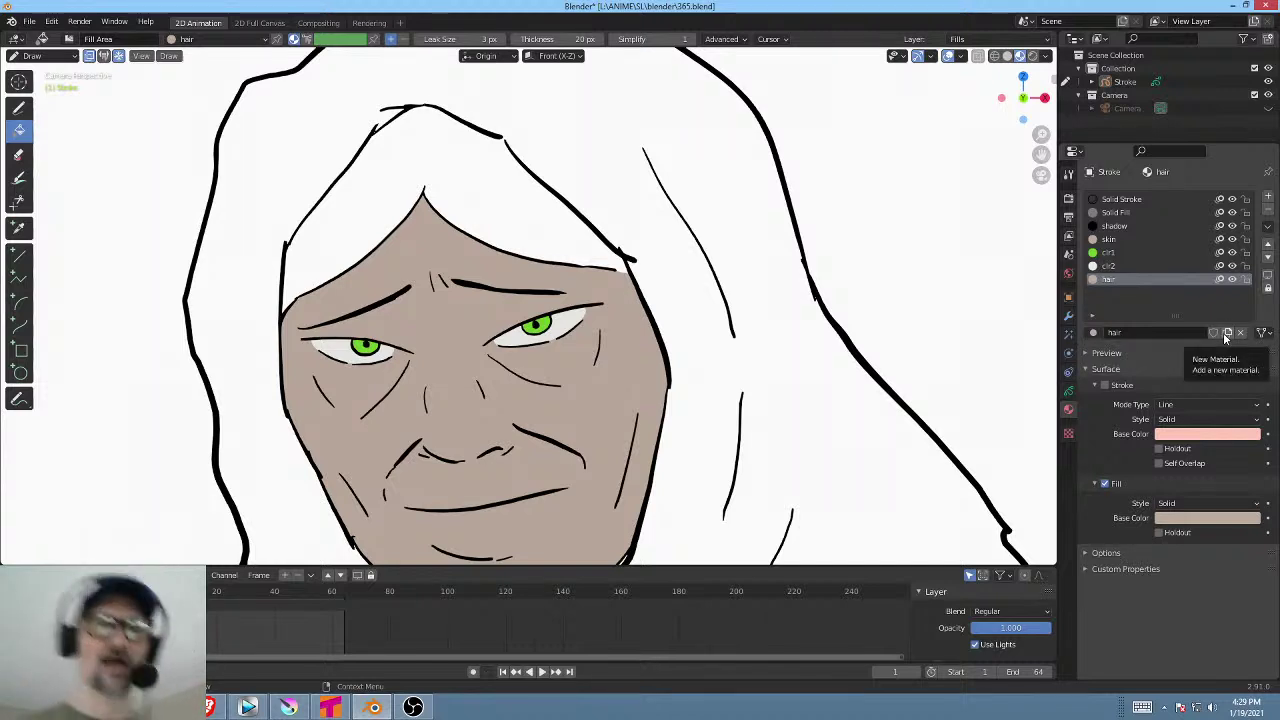
Set the hair material's fill color to olive brown and fill the hair area above the forehead with it.
click(1240, 518)
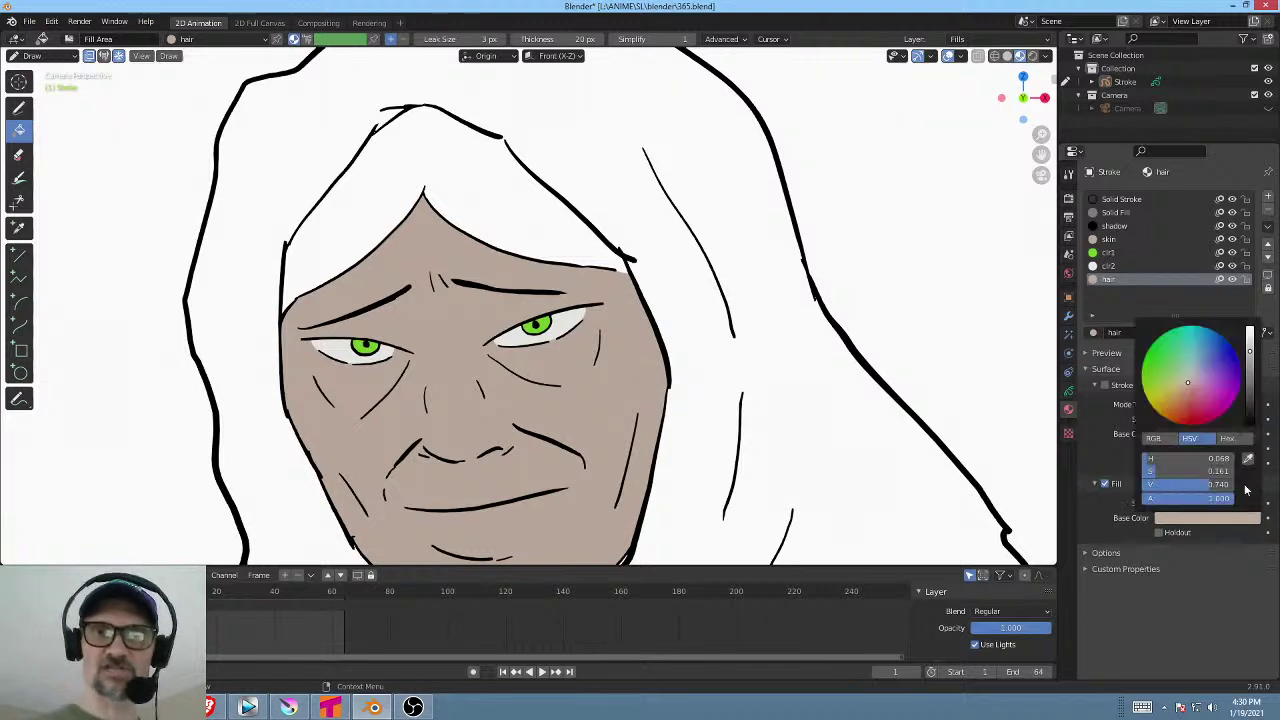
click(1179, 391)
click(1250, 373)
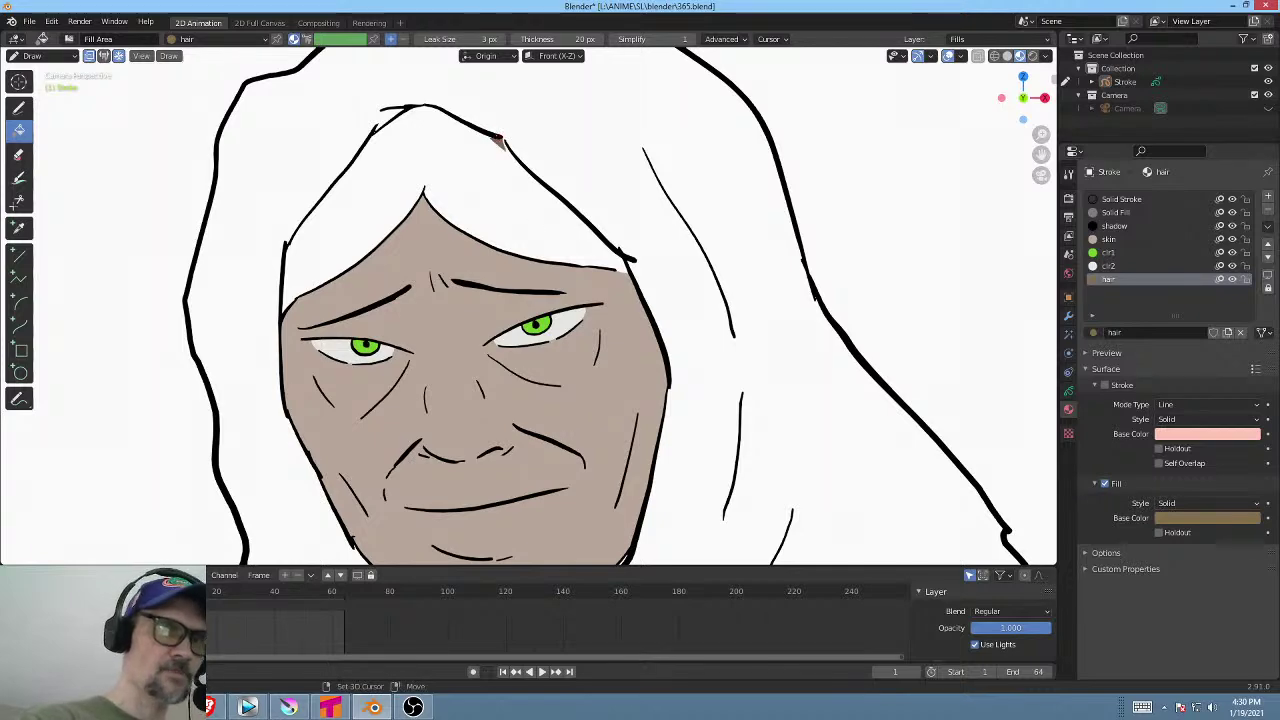
click(511, 200)
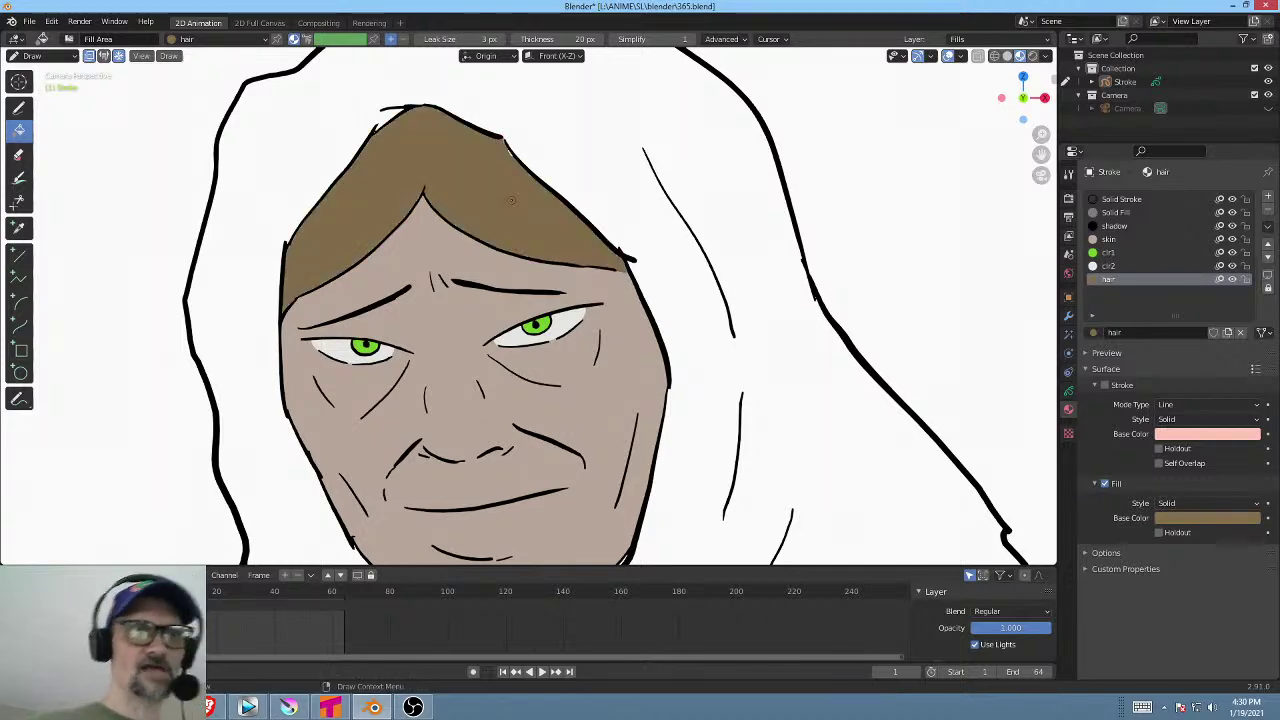
Add another material slot using the existing clr1 material and change its fill color to a muted blue.
scroll(705, 394, down, 5)
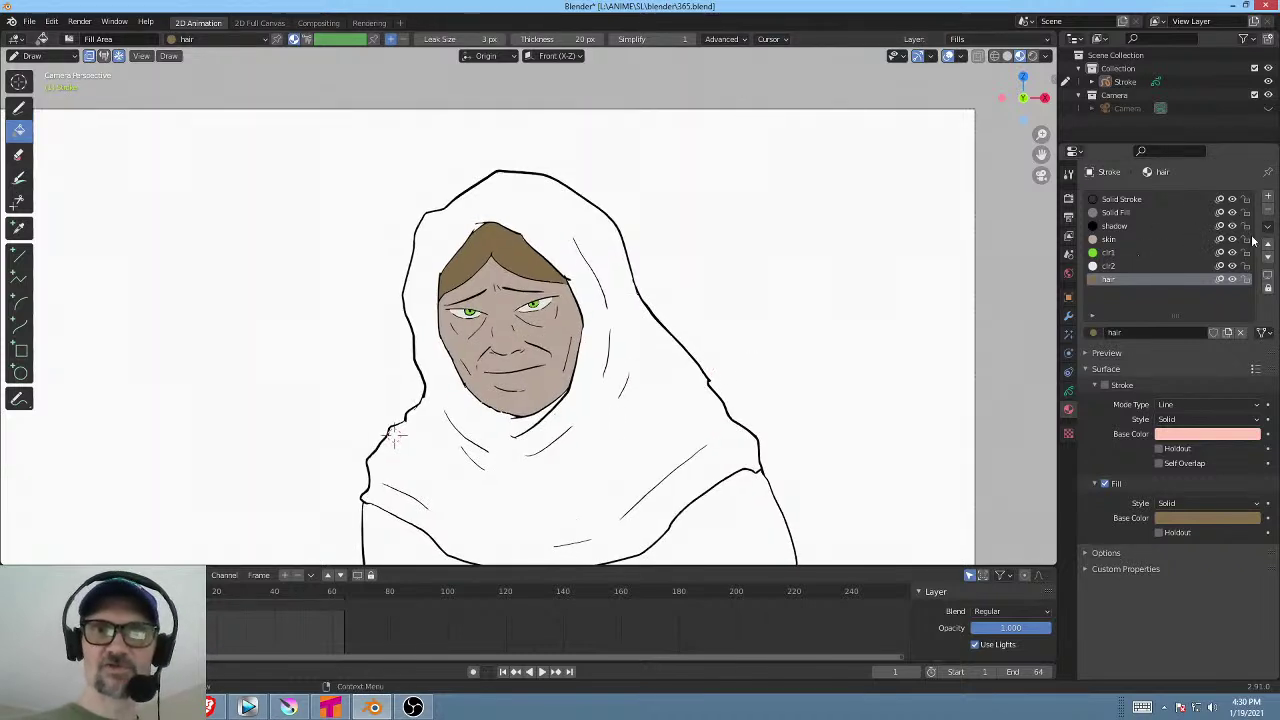
click(1268, 197)
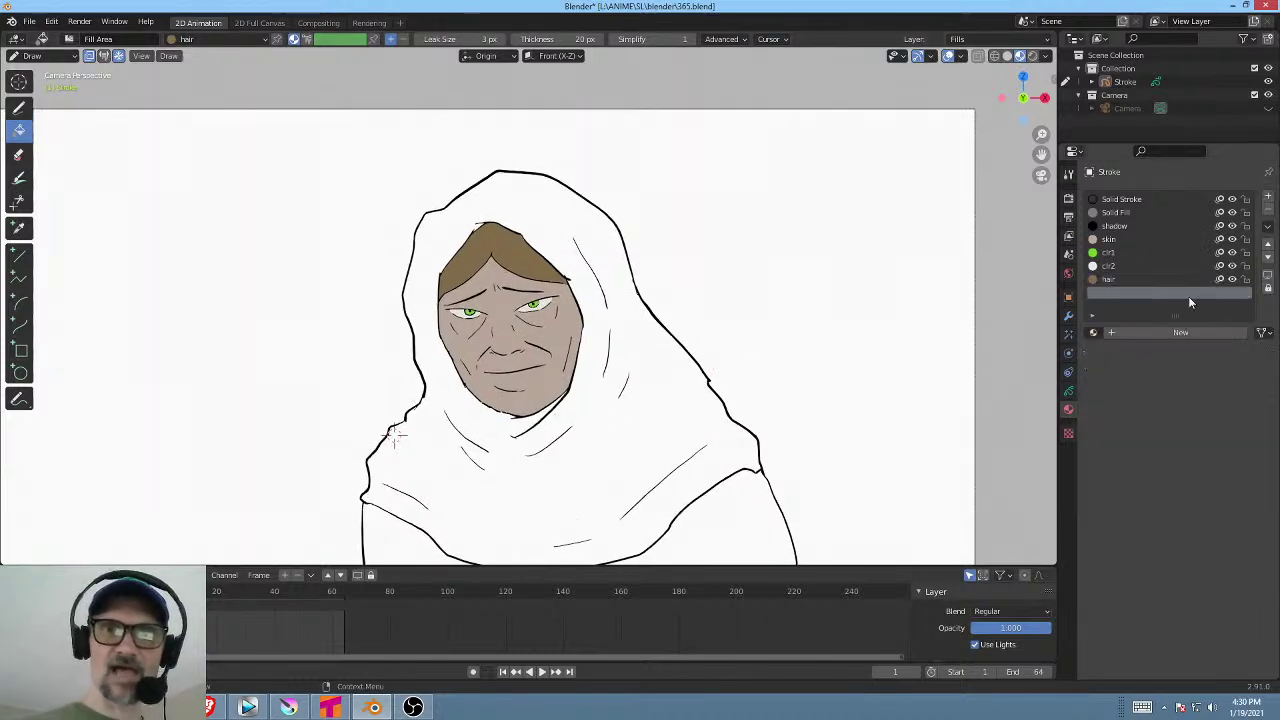
click(1093, 332)
click(1110, 353)
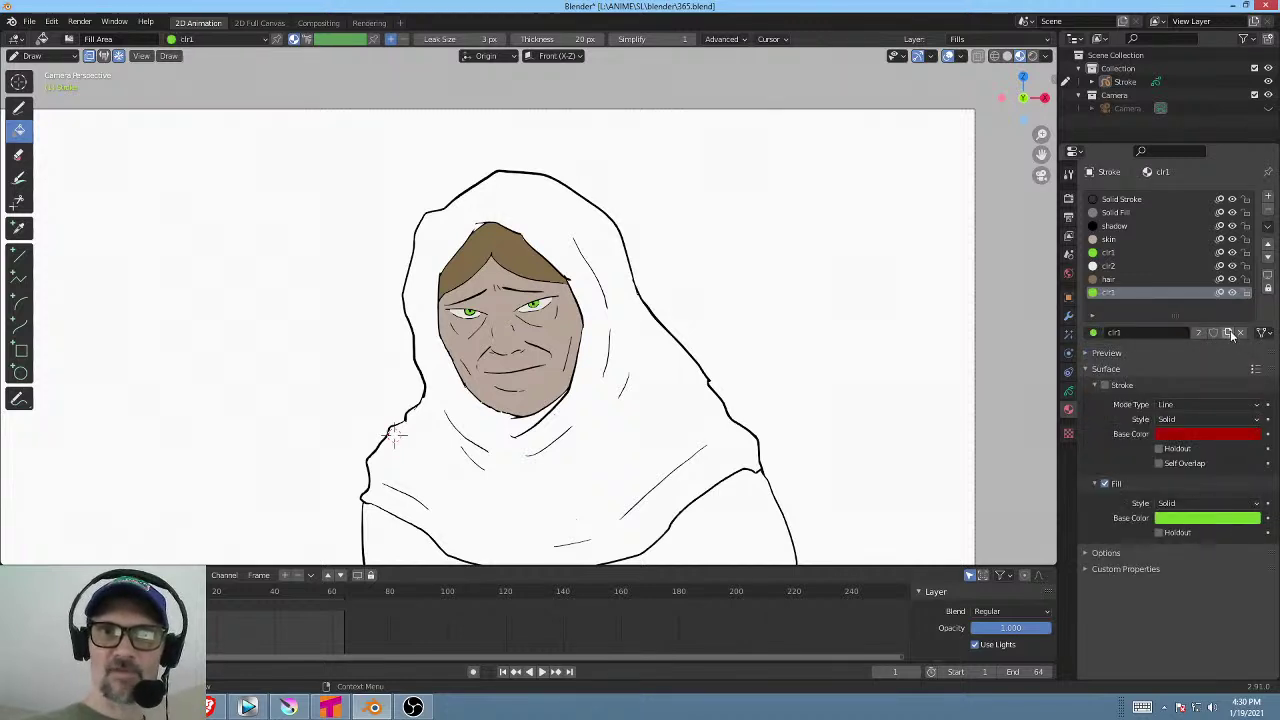
click(1212, 519)
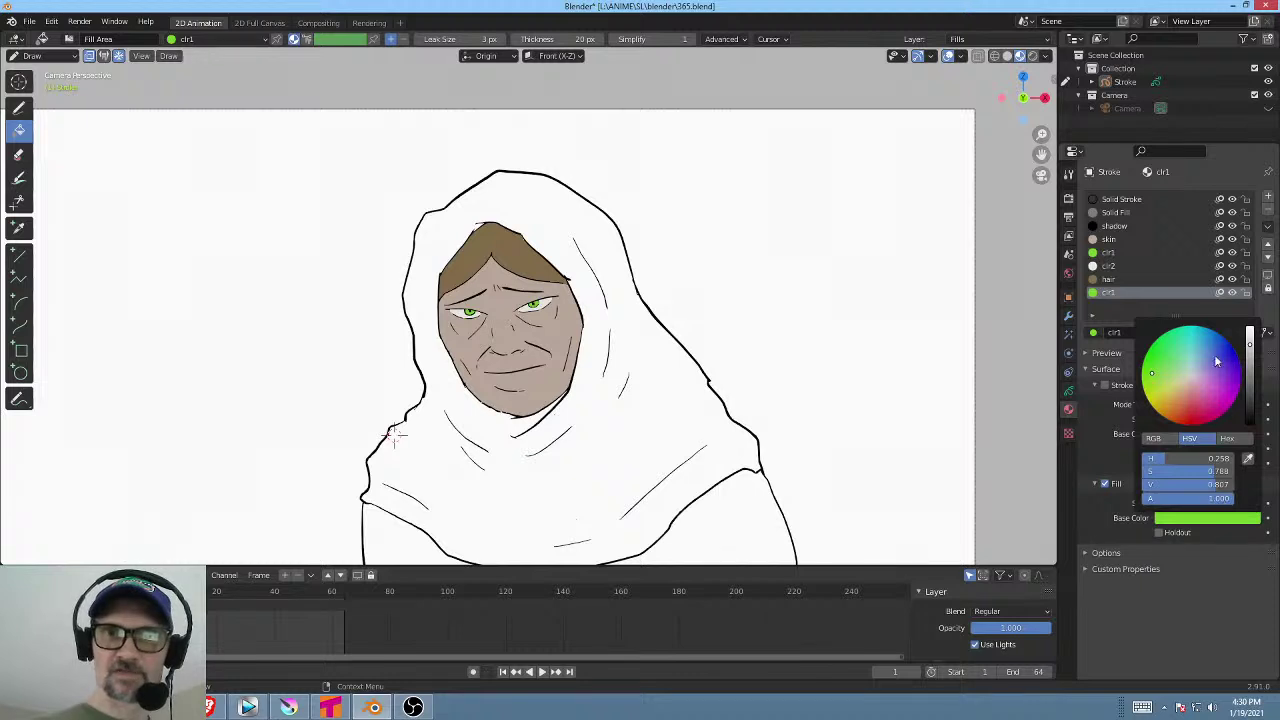
mouse_move(1203, 365)
mouse_down()
mouse_move(1193, 345)
mouse_move(1251, 361)
mouse_move(1200, 354)
mouse_up()
click(1201, 368)
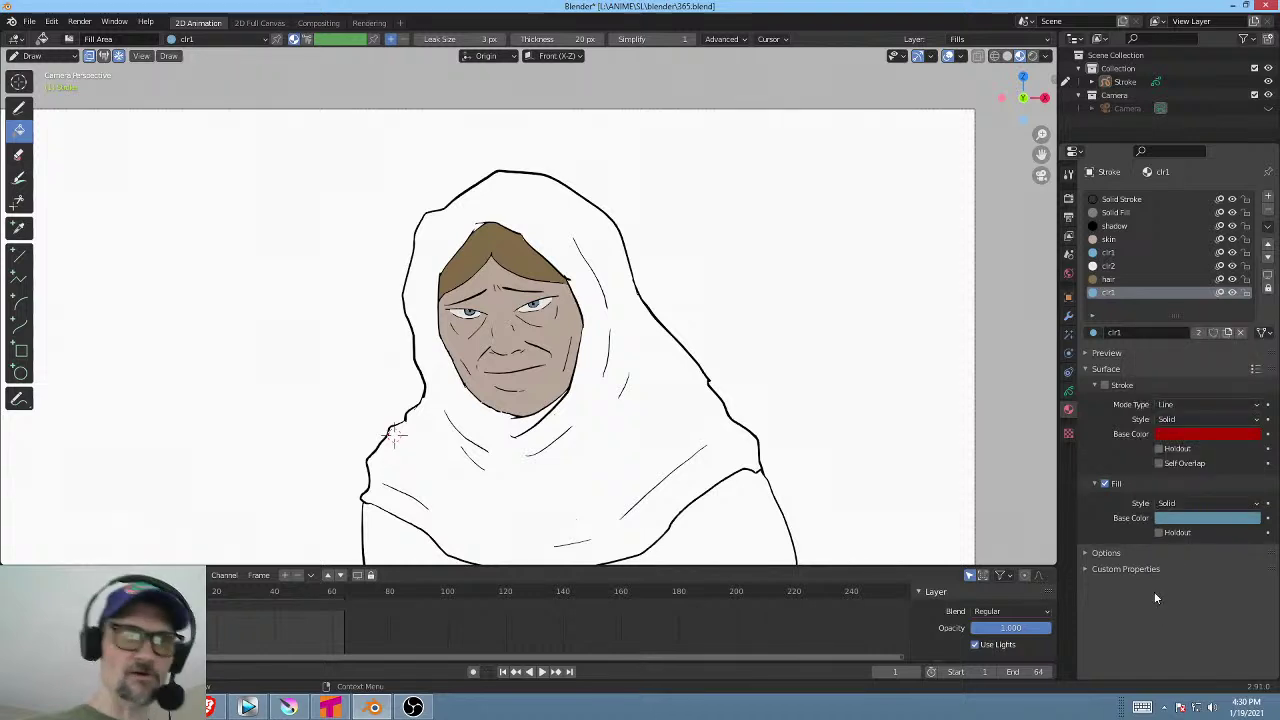
Try to fill the hood with the blue clr1 material and patch the unfilled strip along its lower edge.
click(394, 434)
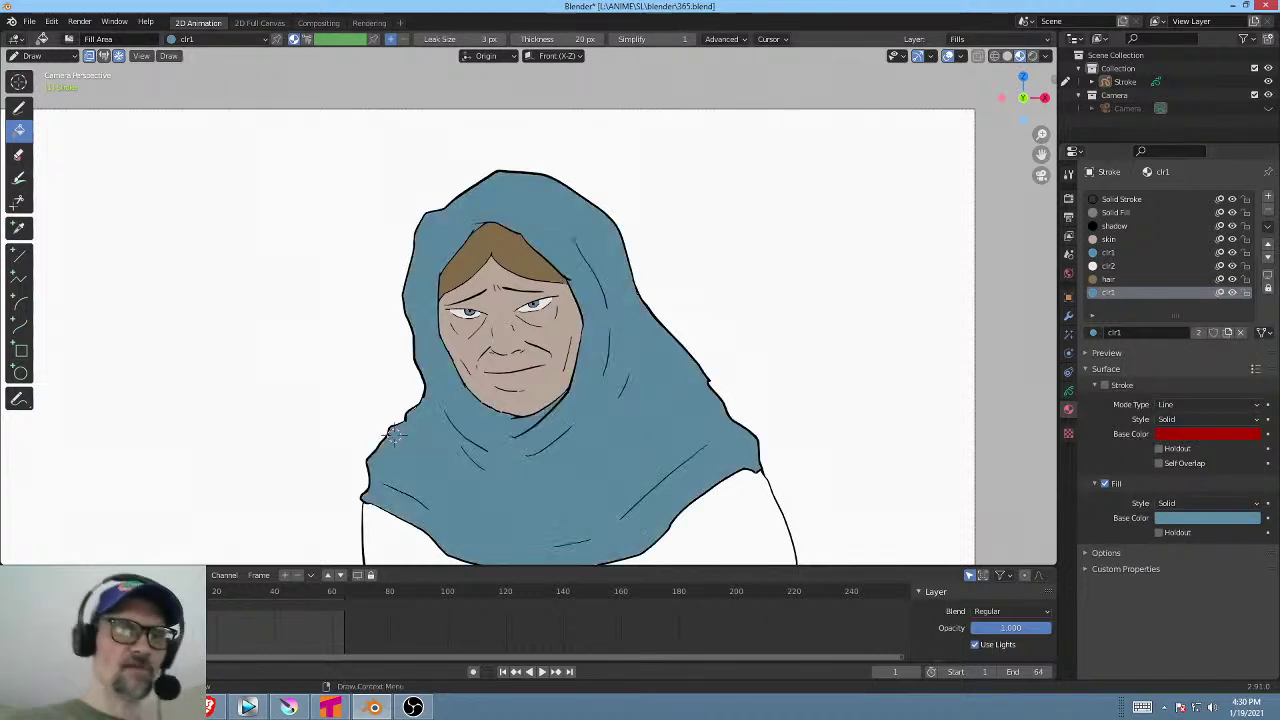
mouse_move(394, 434)
shift+middle_down()
mouse_move(438, 339)
mouse_move(434, 283)
shift+middle_up()
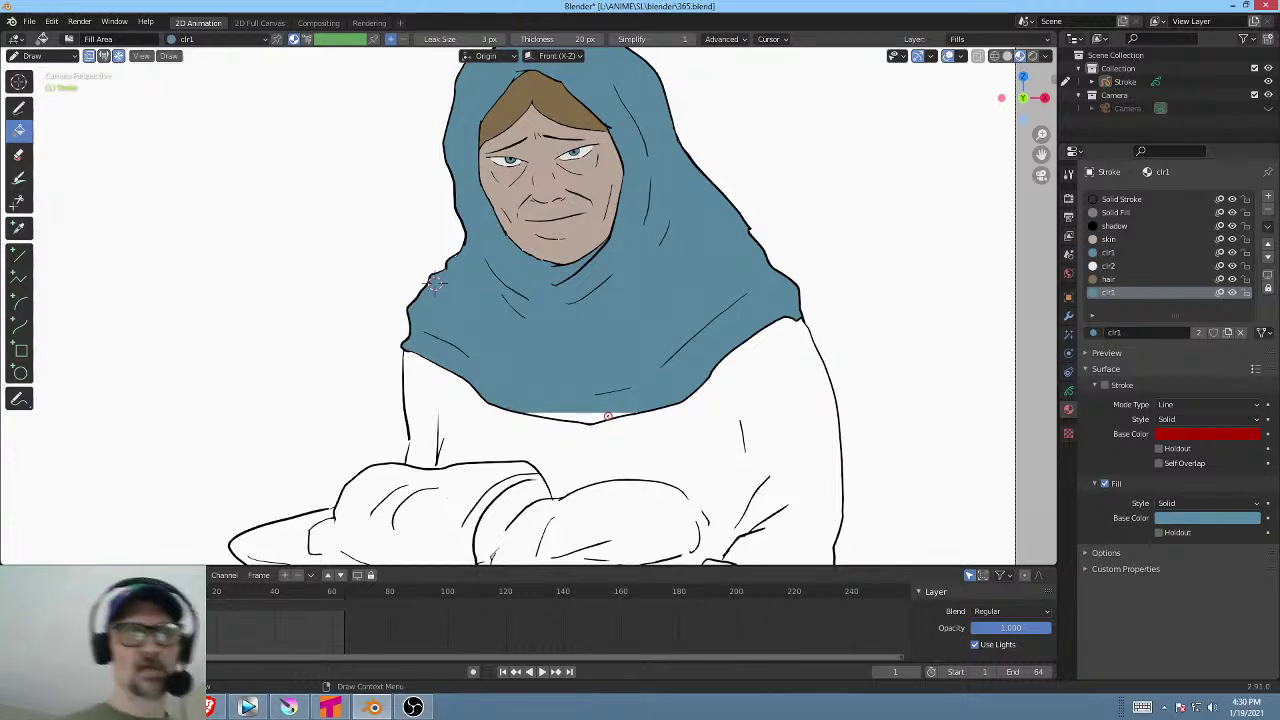
shift+middle_drag(634, 330, 646, 325)
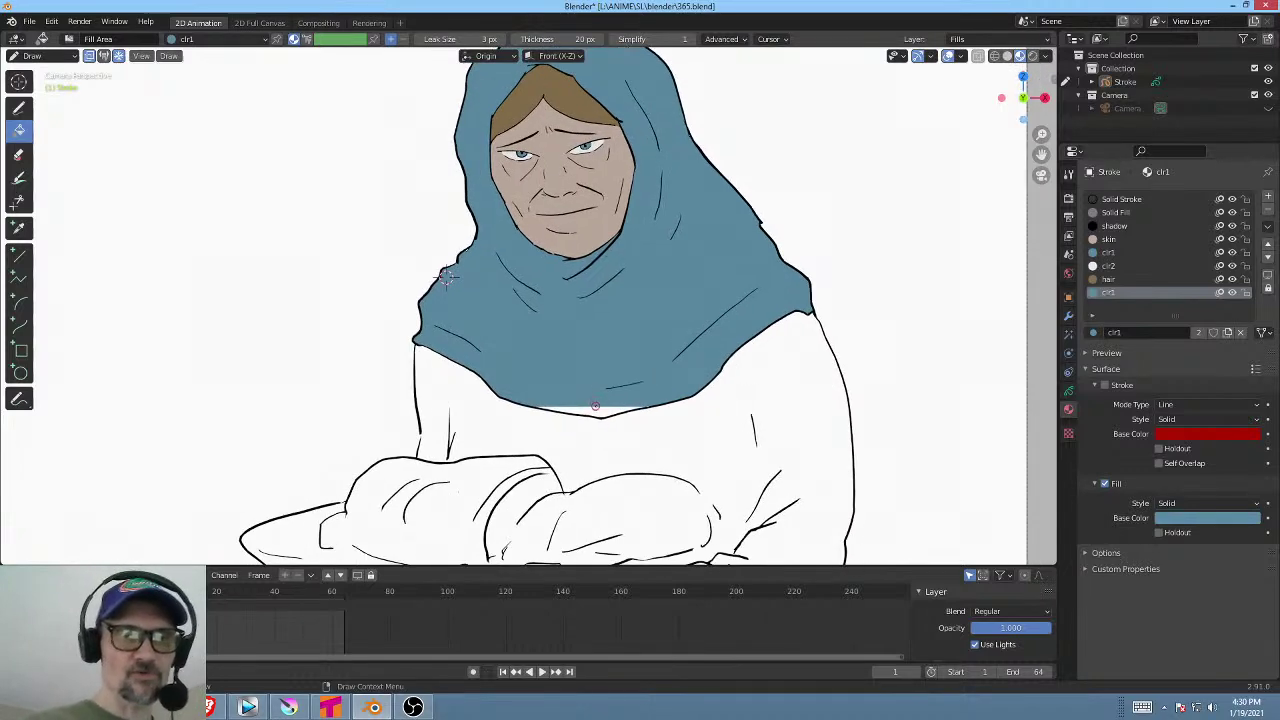
mouse_move(446, 276)
shift+middle_down()
mouse_move(397, 400)
mouse_move(428, 270)
shift+middle_up()
scroll(428, 270, up, 2)
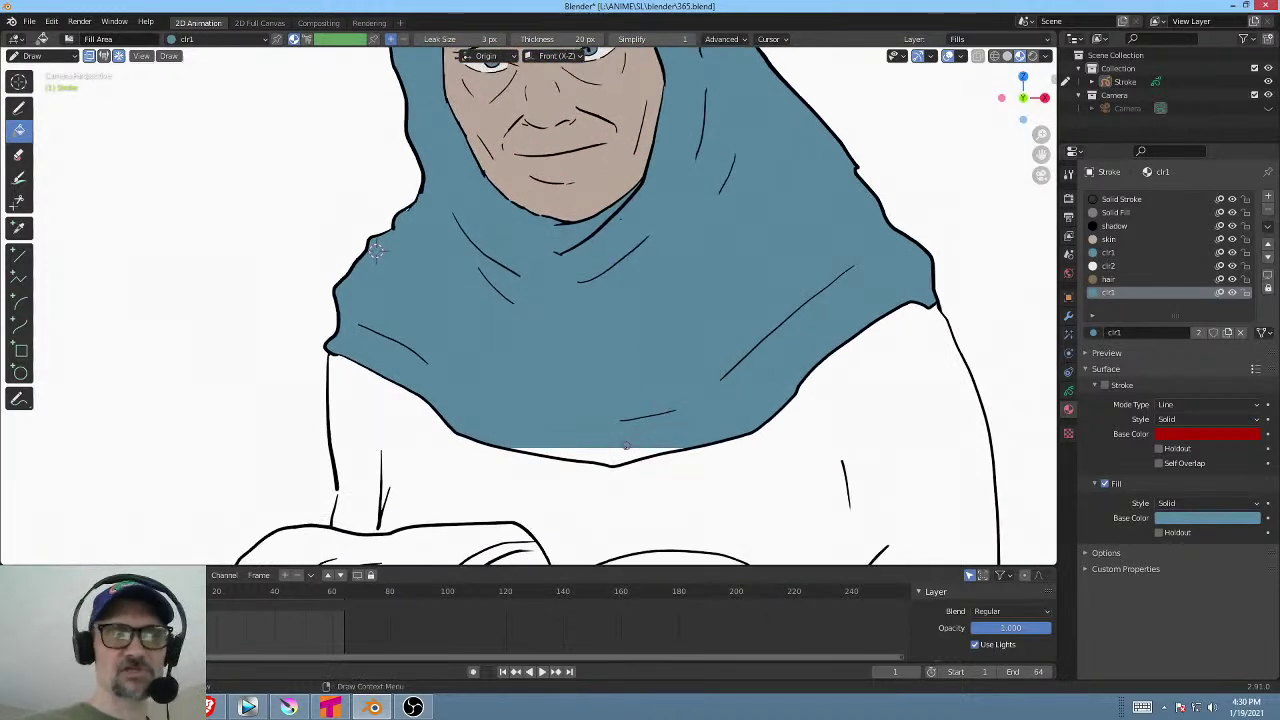
scroll(376, 250, up, 2)
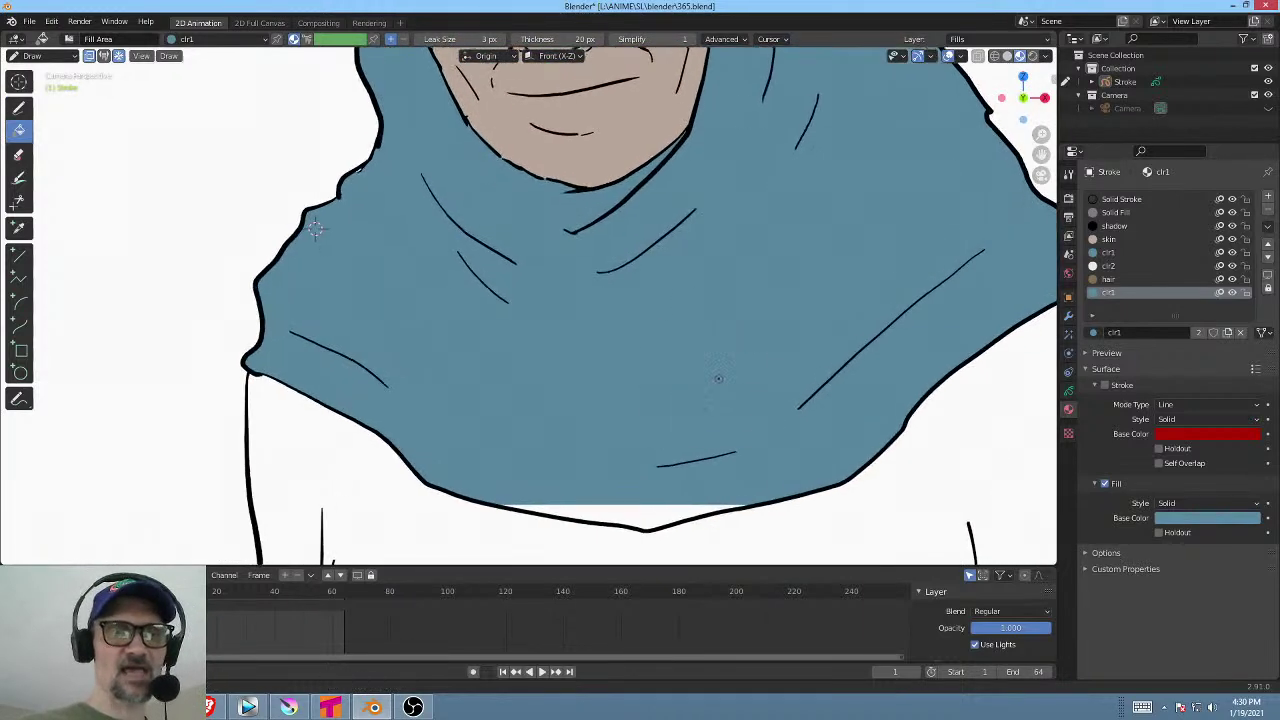
click(638, 520)
shift+middle_drag(665, 370, 646, 260)
scroll(579, 411, up, 2)
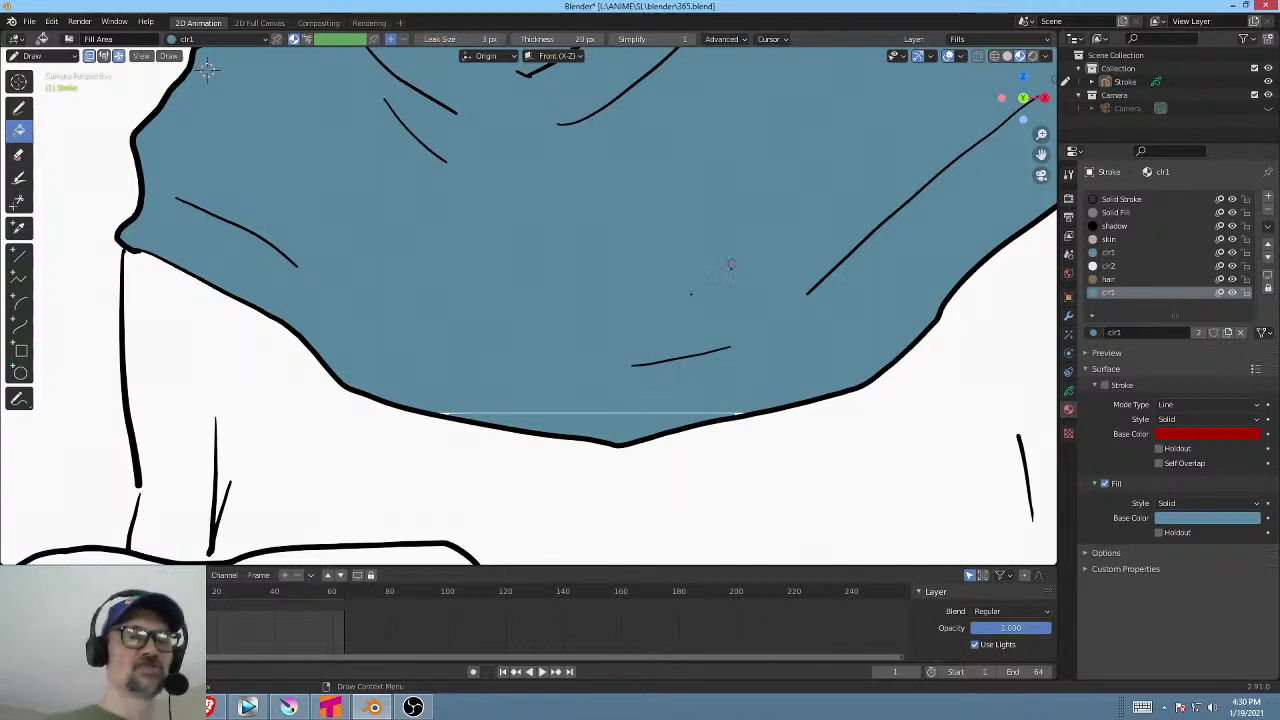
Undo the hood fill and the patch at its lower edge.
scroll(680, 309, down, 3)
shift+scroll(614, 306, up, 2)
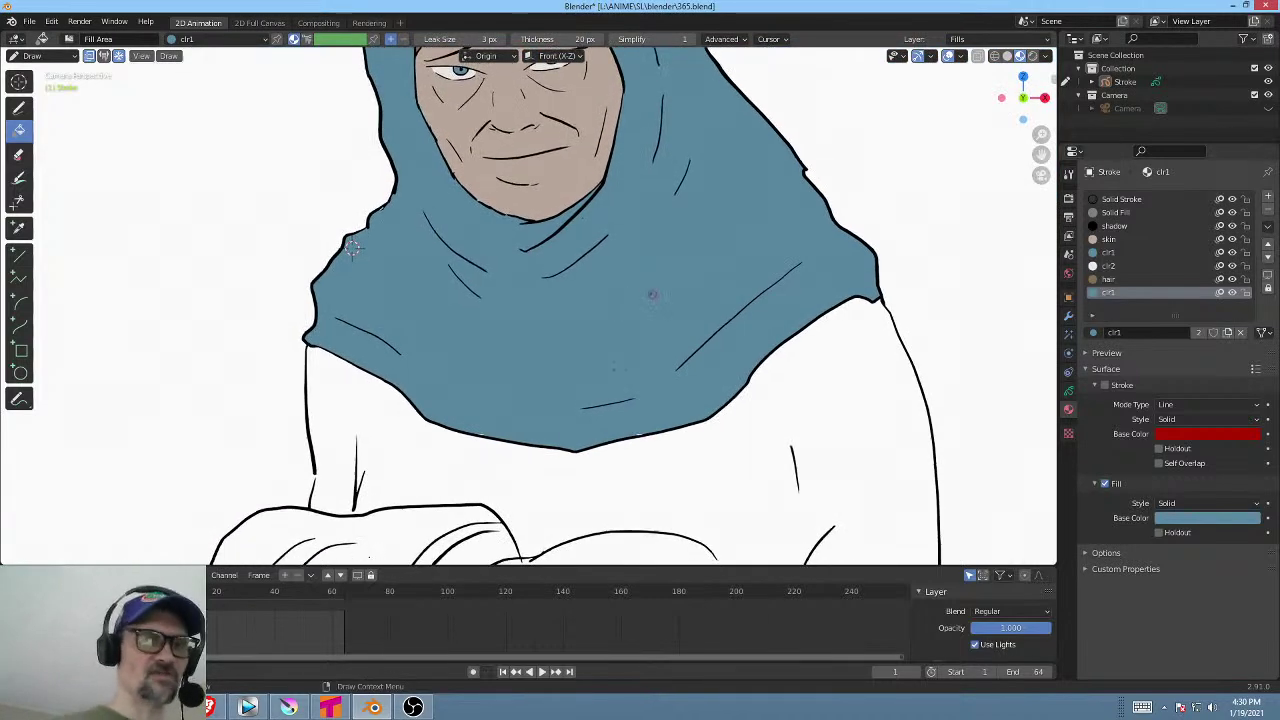
scroll(652, 294, down, 3)
scroll(630, 306, up, 2)
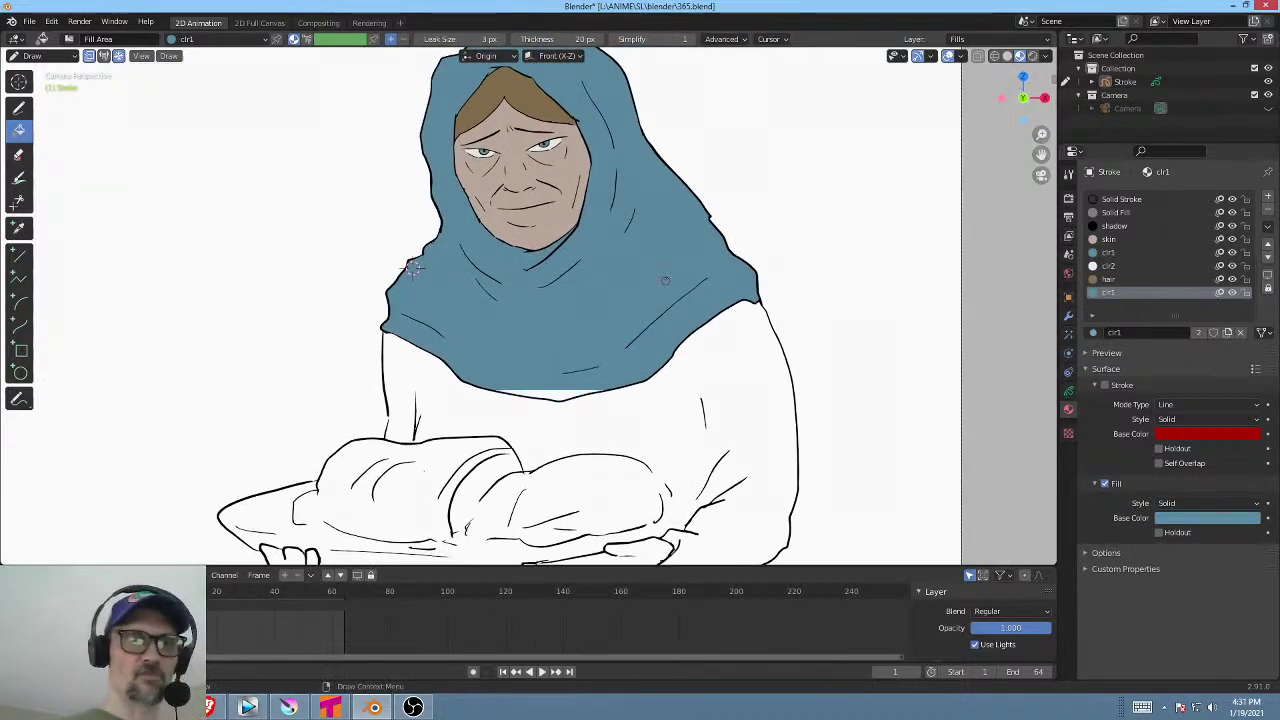
key(ctrl+z)
Fill the hood with the blue clr1 material while its entire outline is within the view.
shift+scroll(668, 337, up, 2)
ctrl+scroll(668, 337, left, 1)
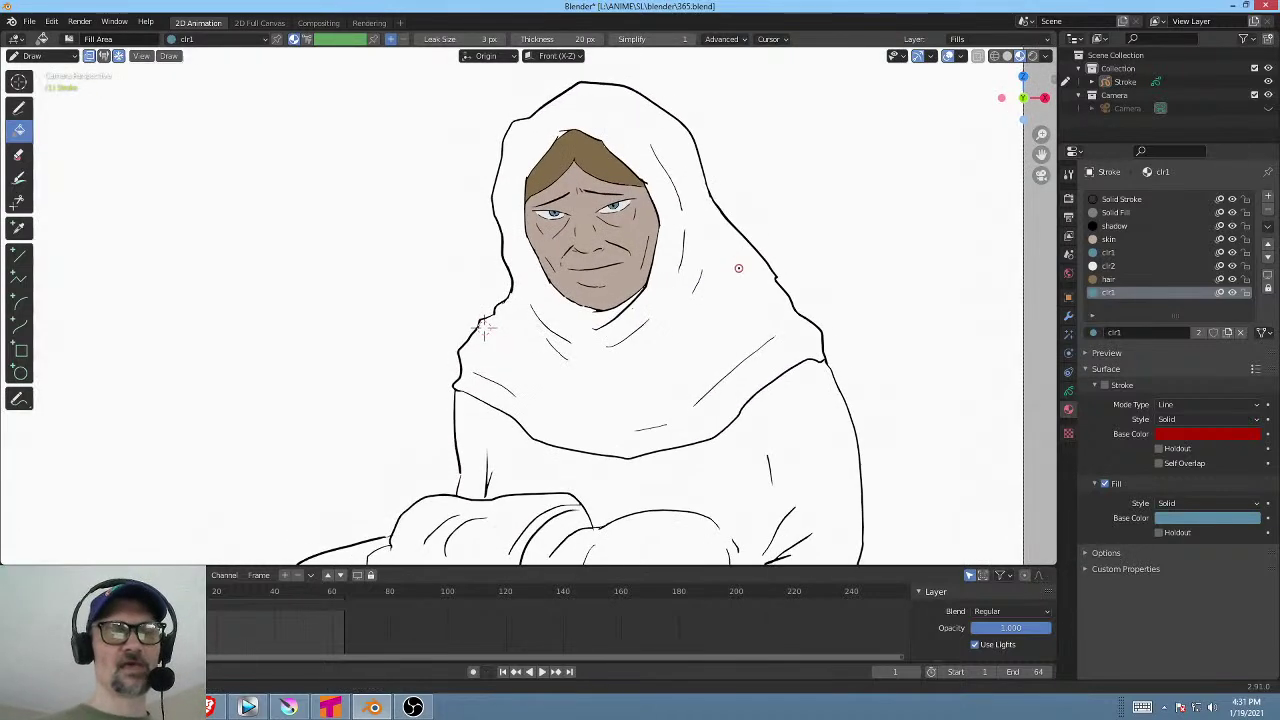
scroll(484, 327, down, 6)
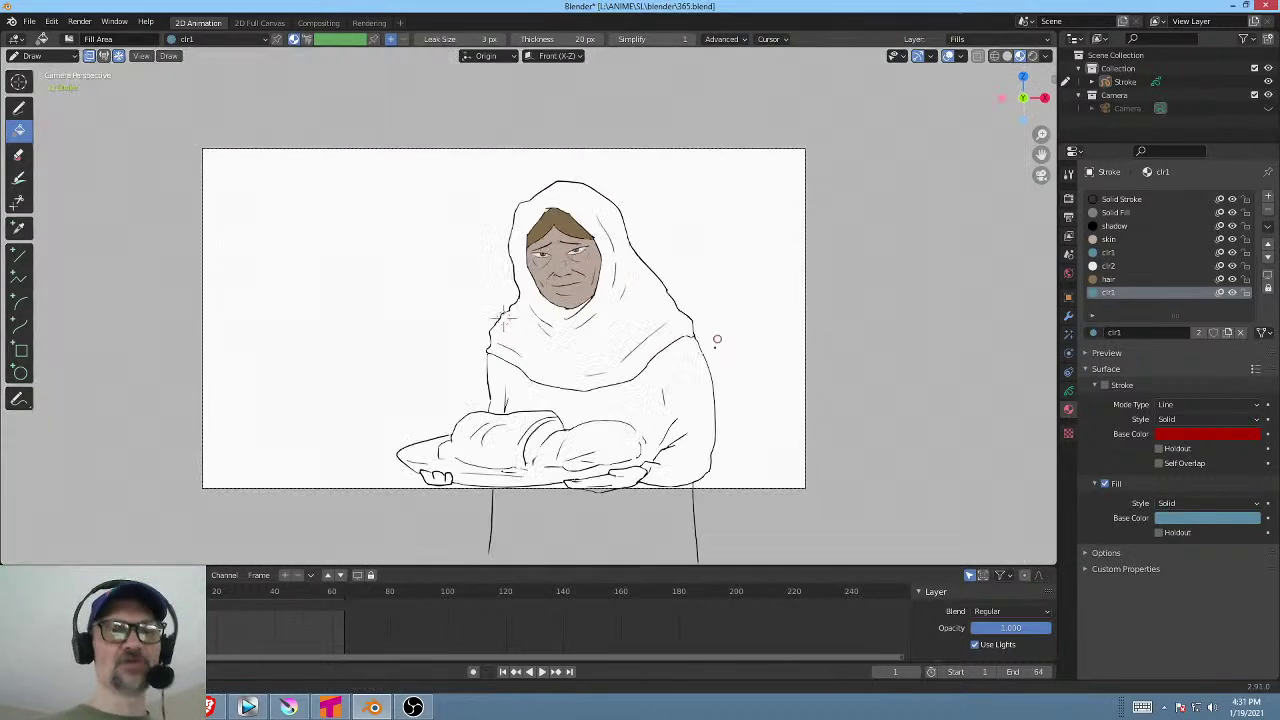
scroll(512, 312, up, 8)
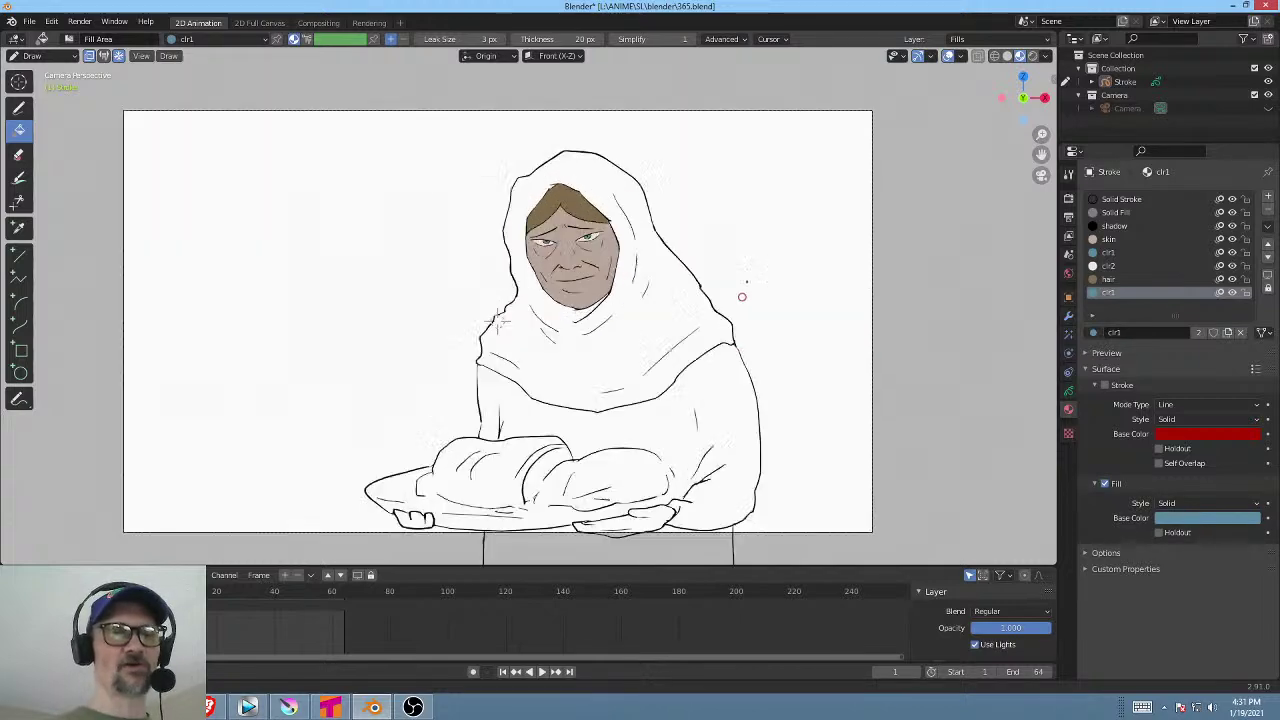
scroll(417, 362, down, 4)
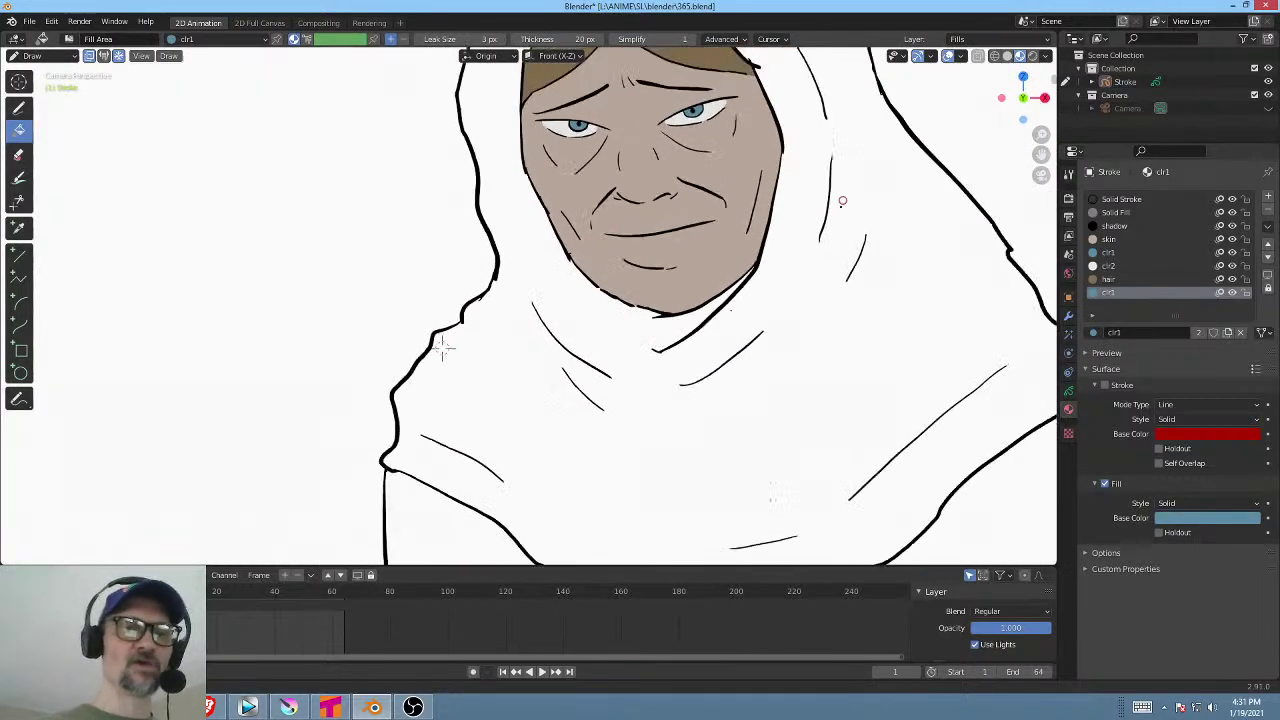
shift+middle_drag(769, 305, 777, 271)
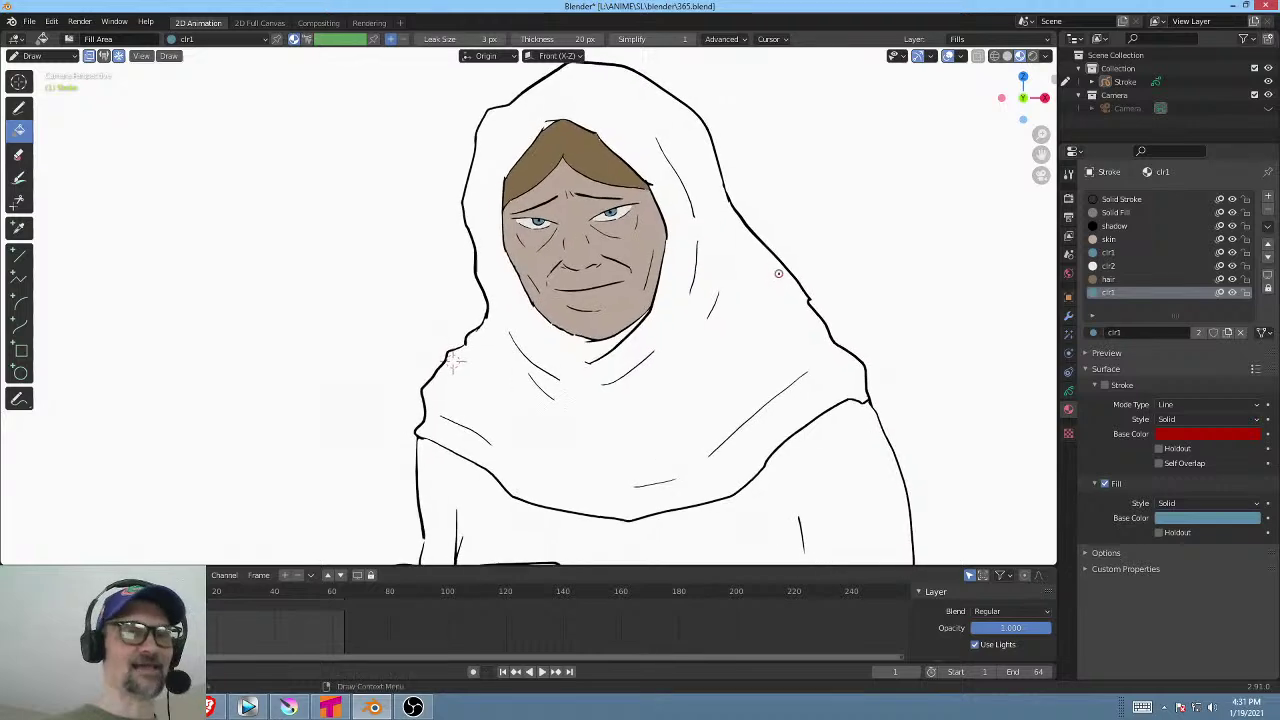
shift+middle_drag(737, 329, 797, 343)
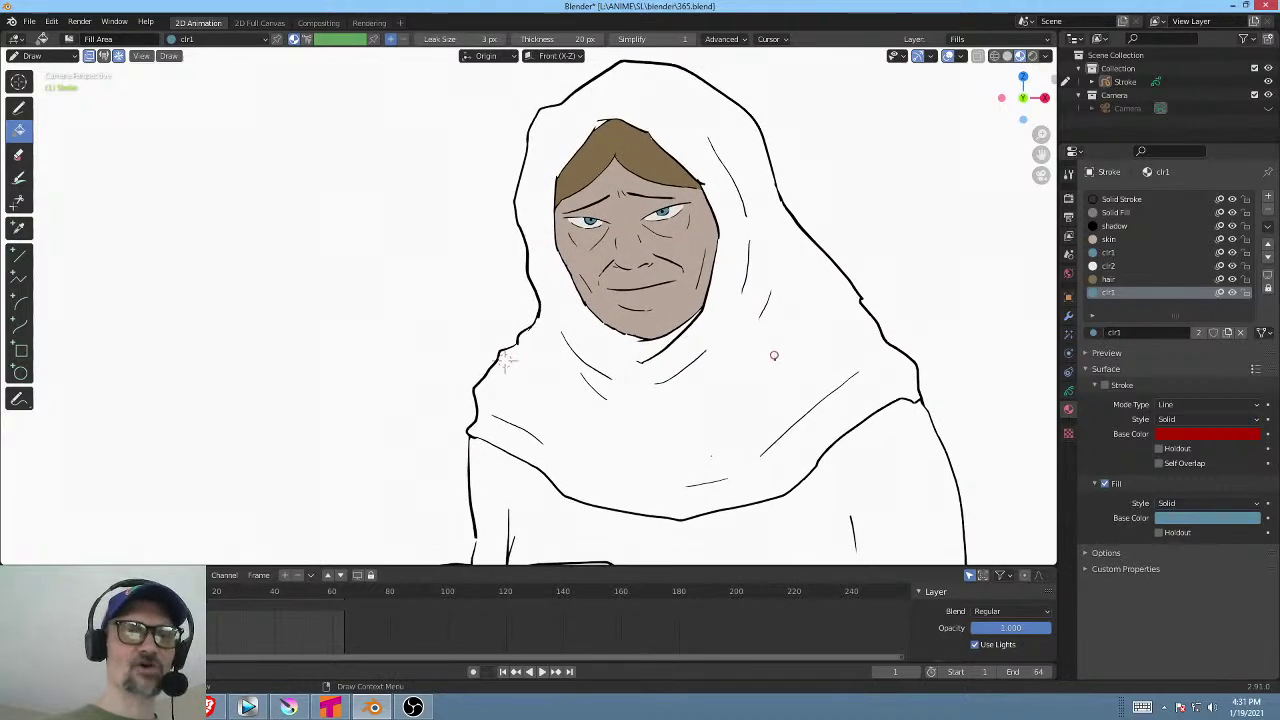
click(775, 357)
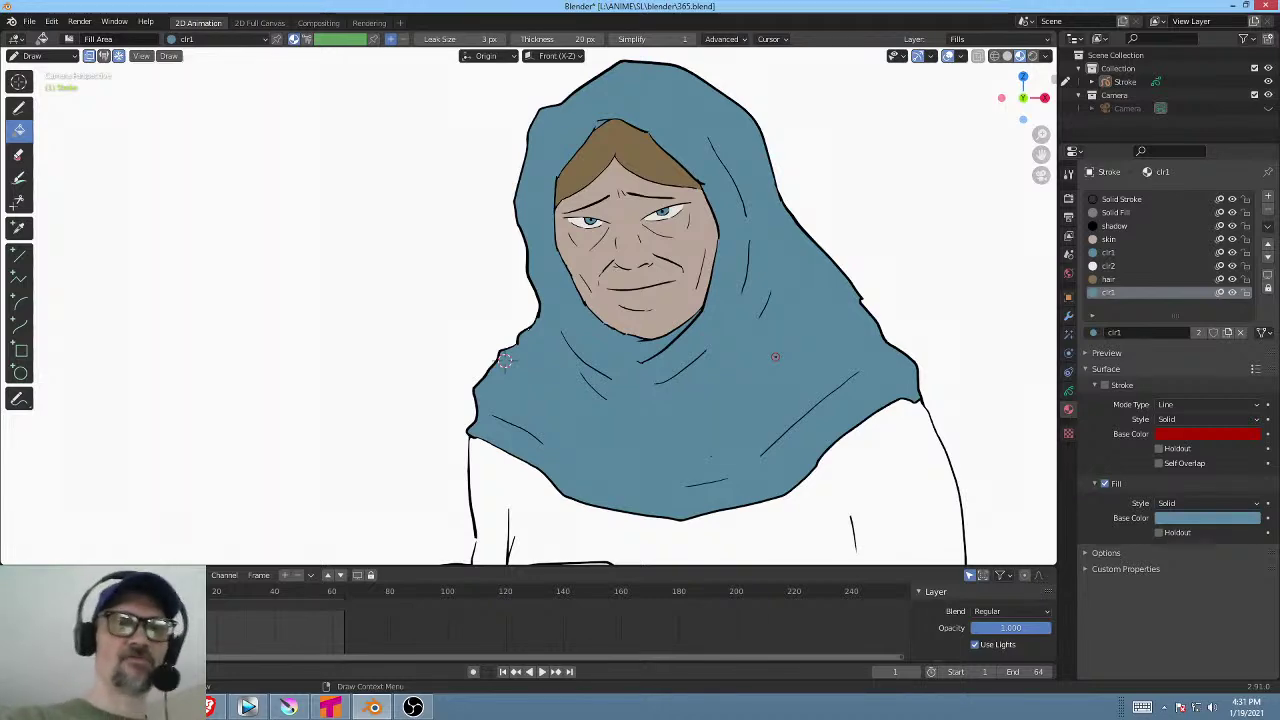
Add a material slot holding a separate copy of clr1 and lighten its fill color to a blue with value 0.793.
mouse_move(741, 442)
shift+middle_down()
mouse_move(716, 382)
mouse_move(681, 357)
mouse_move(693, 317)
shift+middle_up()
click(1268, 200)
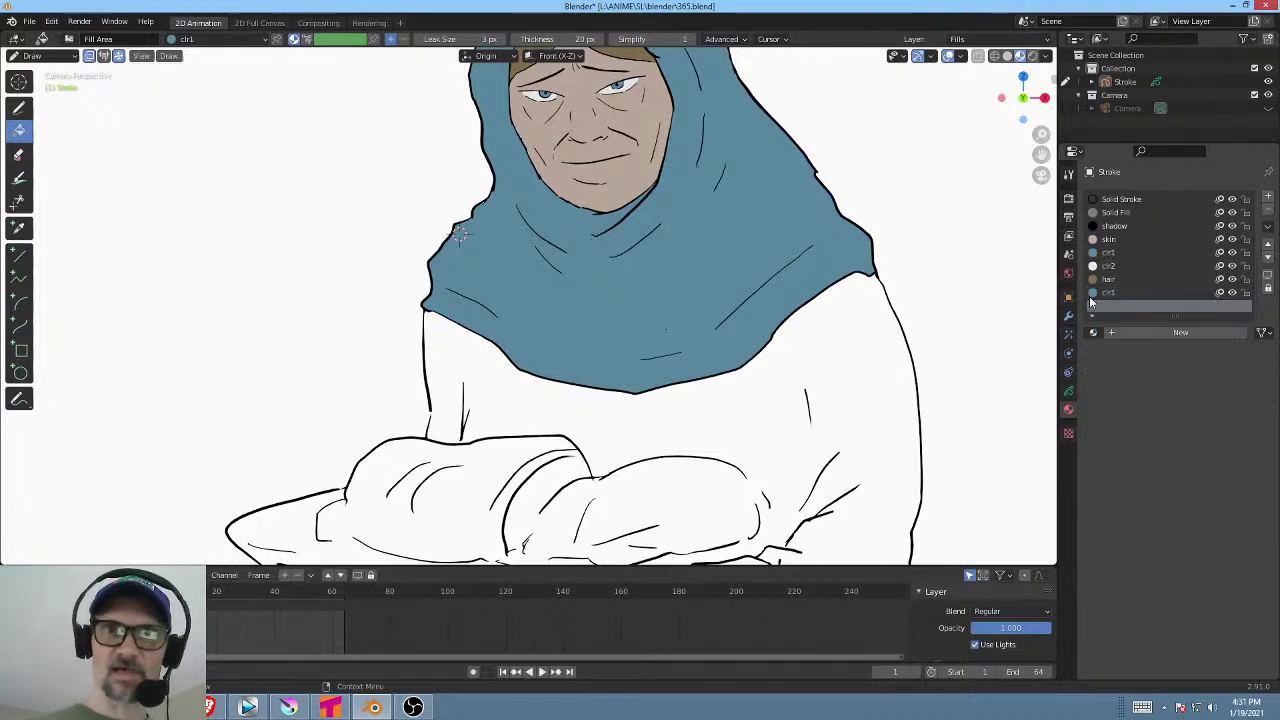
click(1092, 333)
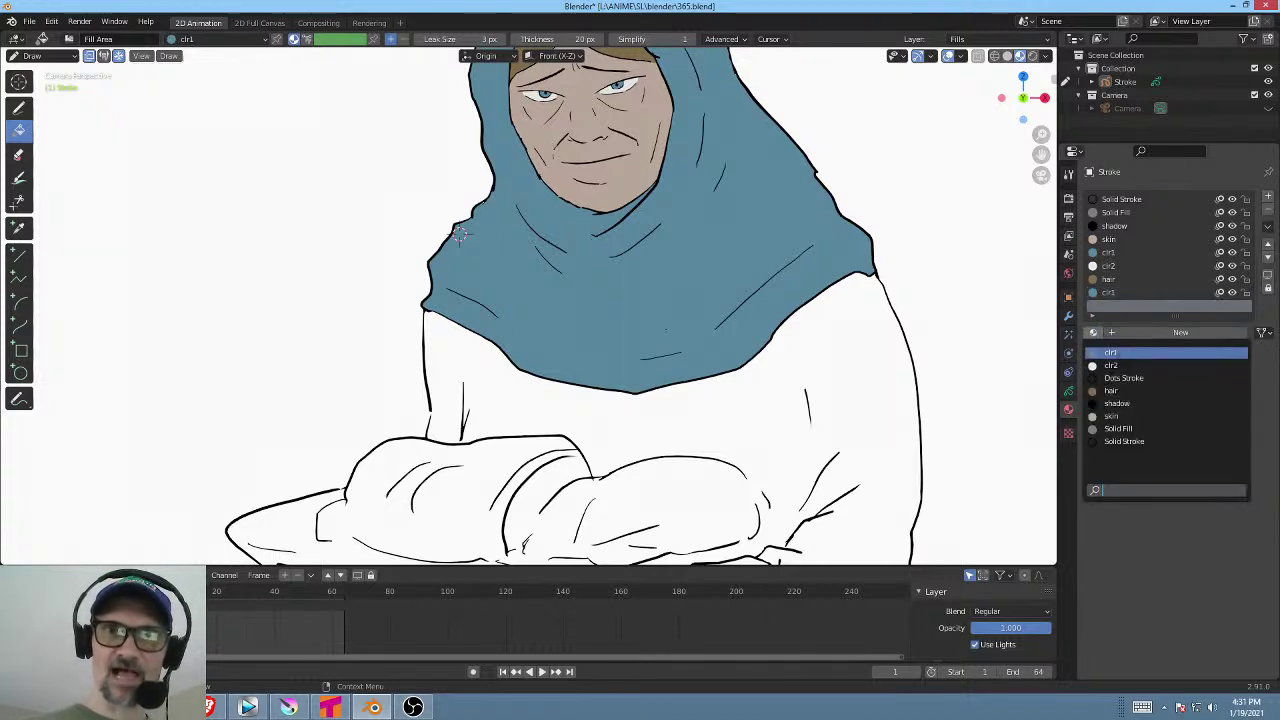
click(1132, 352)
click(1229, 333)
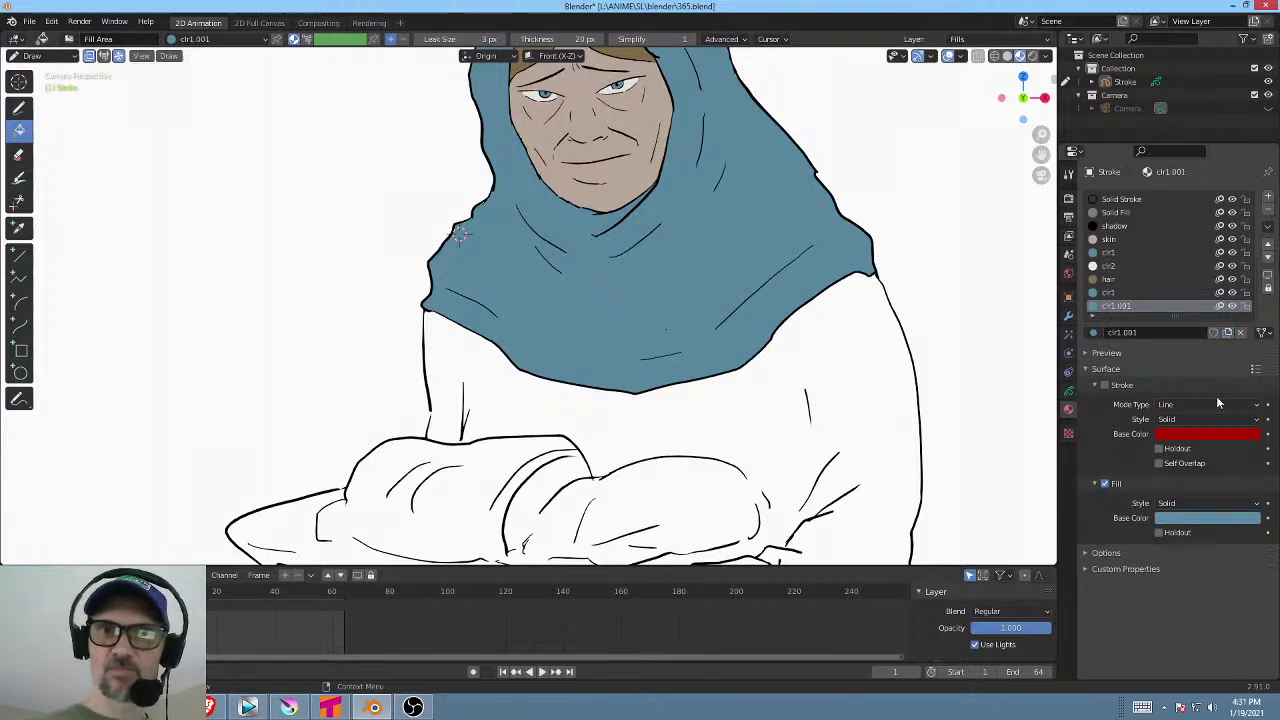
click(1218, 519)
drag(1252, 362, 1251, 345)
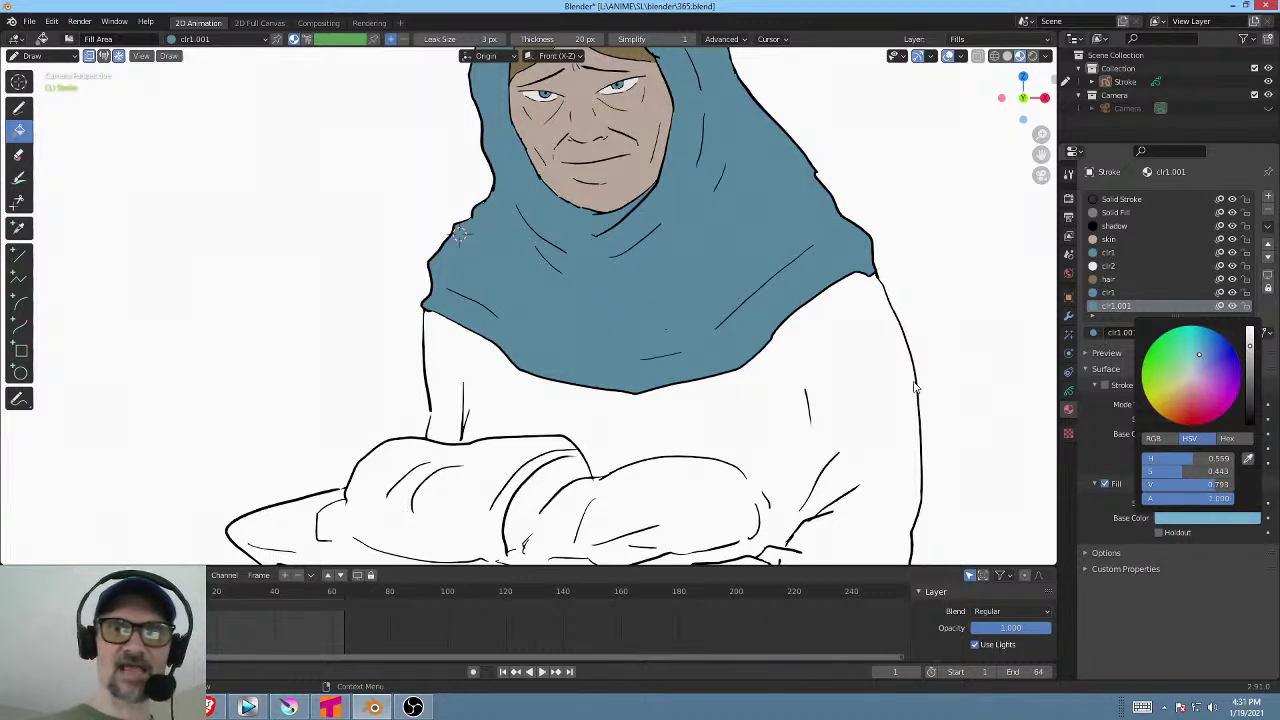
Try to fill the robe below the hood with the new lighter blue material, and undo that fill.
click(863, 376)
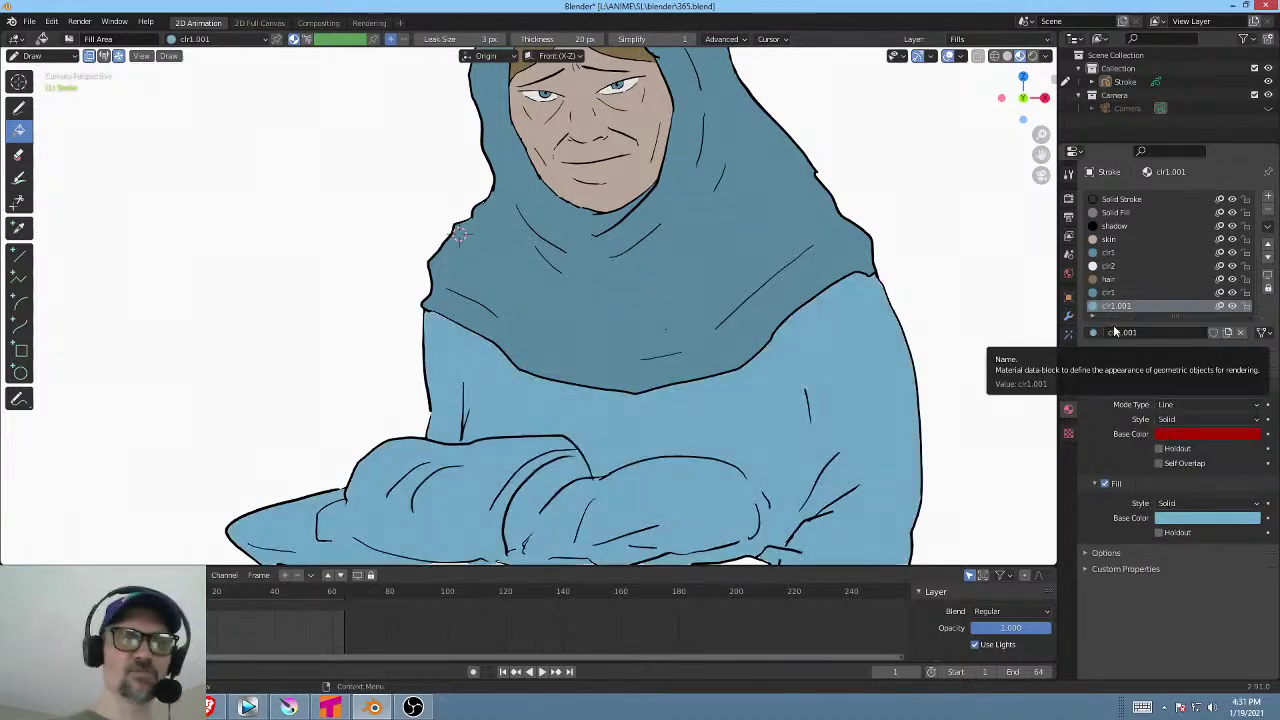
shift+scroll(824, 287, down, 3)
key(ctrl+z)
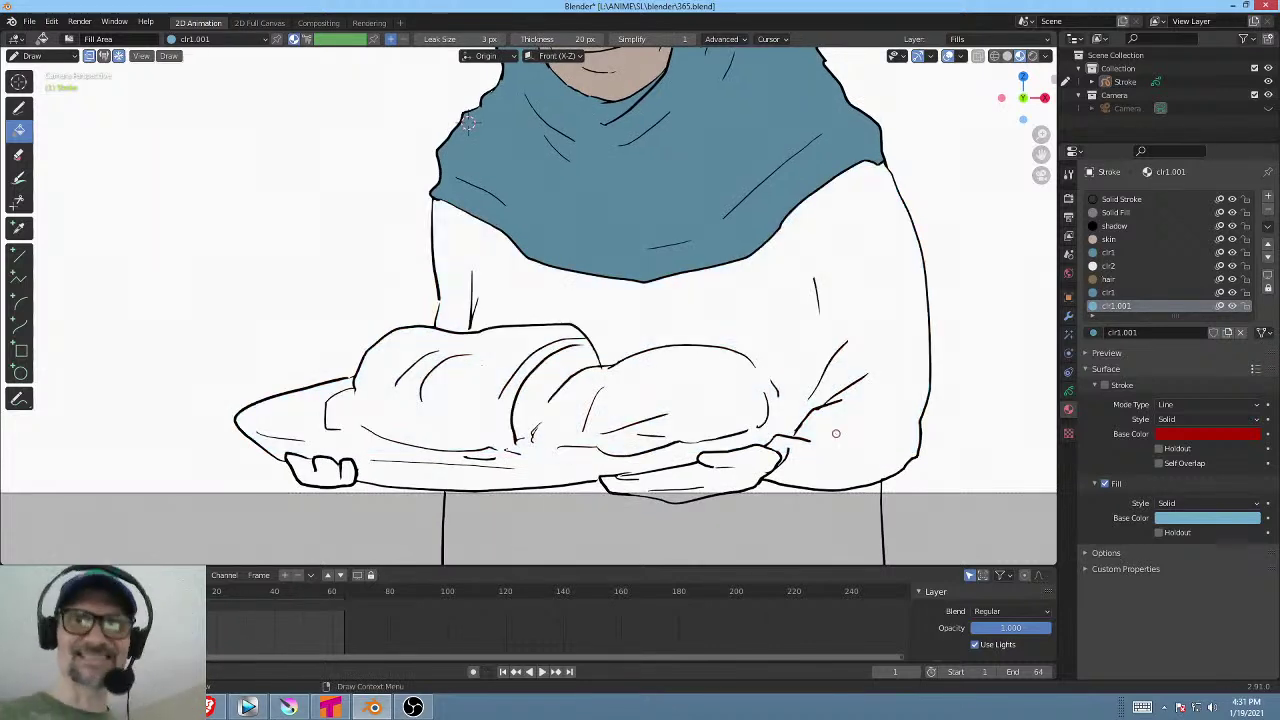
Fill both hands holding the tray with the skin material.
shift+middle_drag(808, 379, 794, 417)
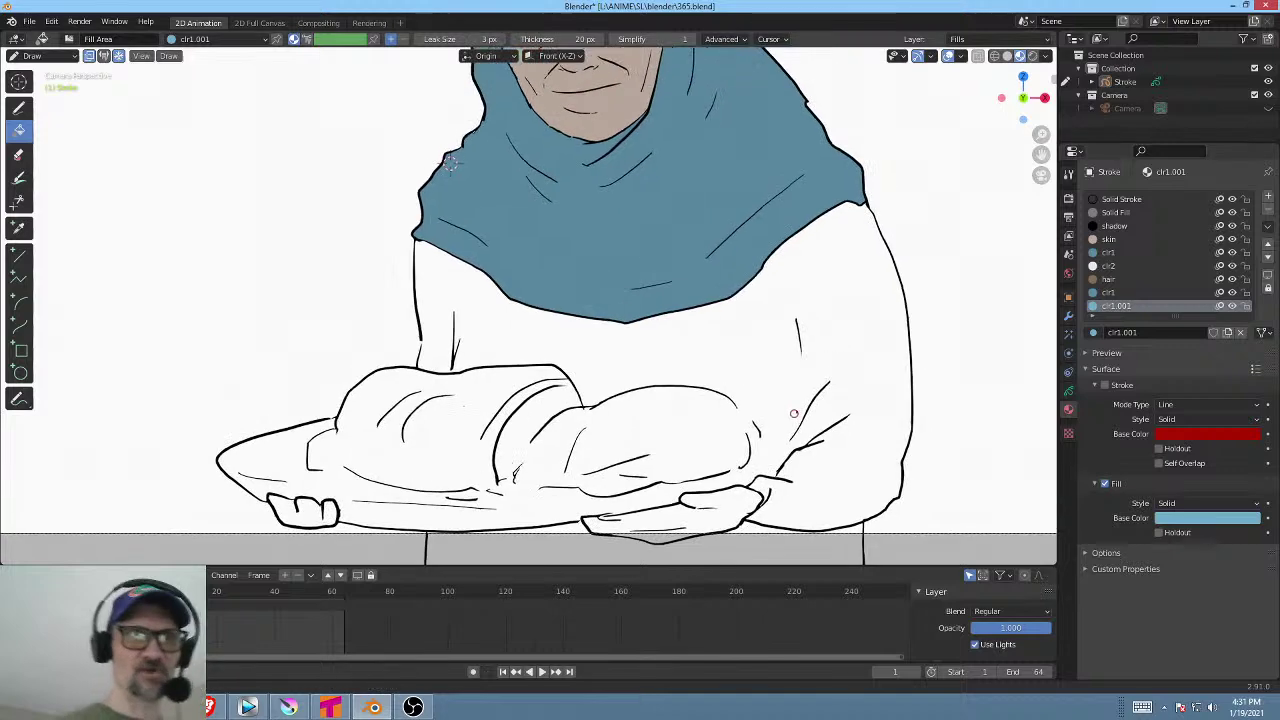
click(1116, 239)
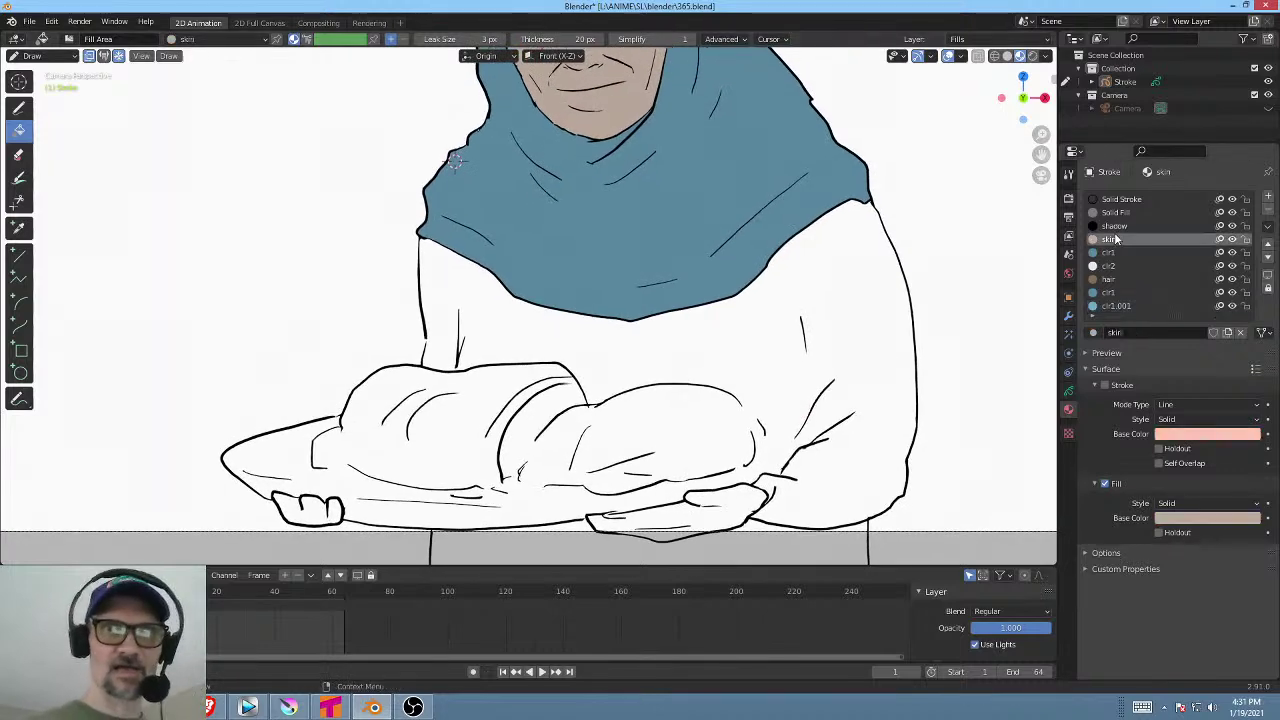
click(732, 520)
shift+middle_drag(732, 520, 780, 465)
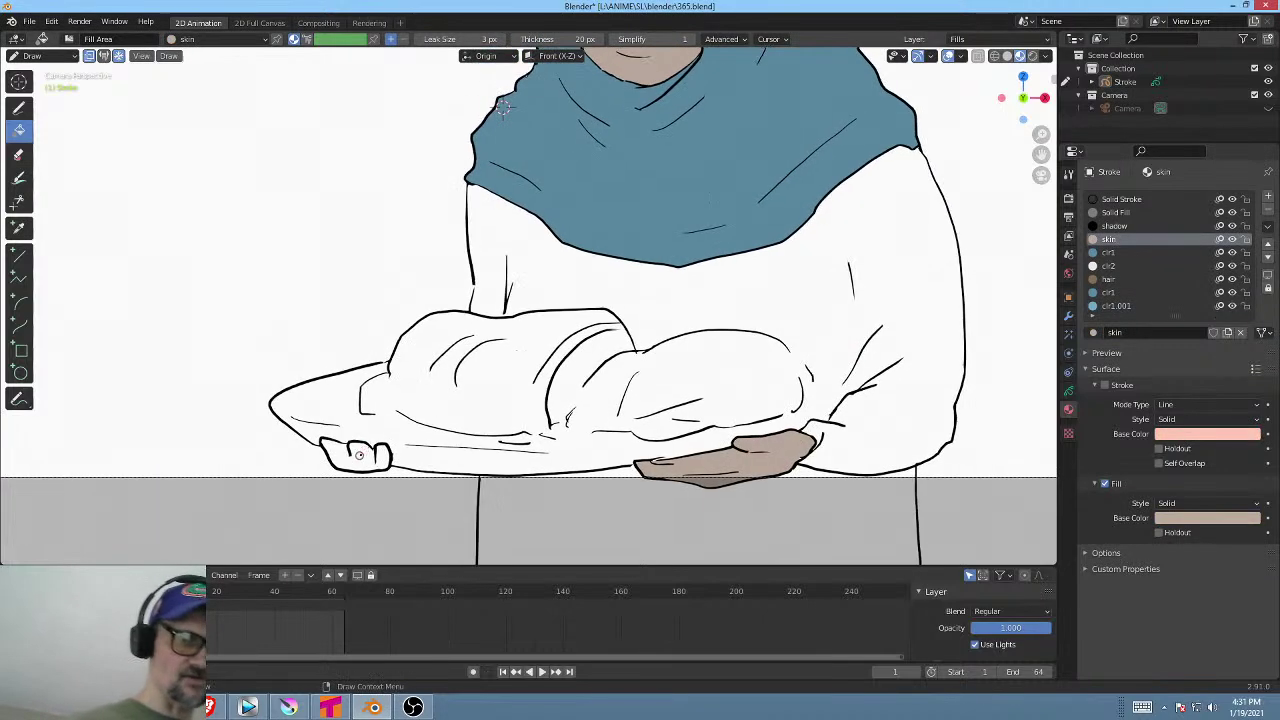
click(366, 452)
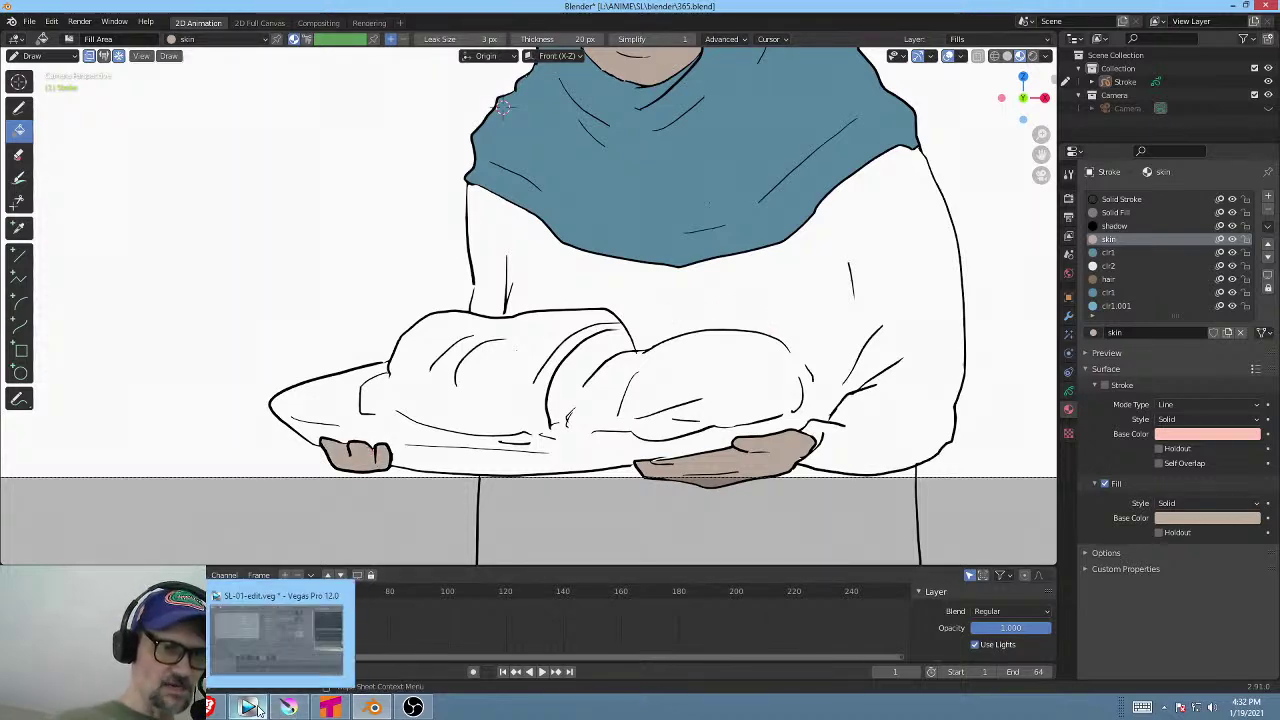
Switch to Vegas Pro, view the woman's clothing colors in the frame at 00:21:32:05, and return to Blender.
click(288, 707)
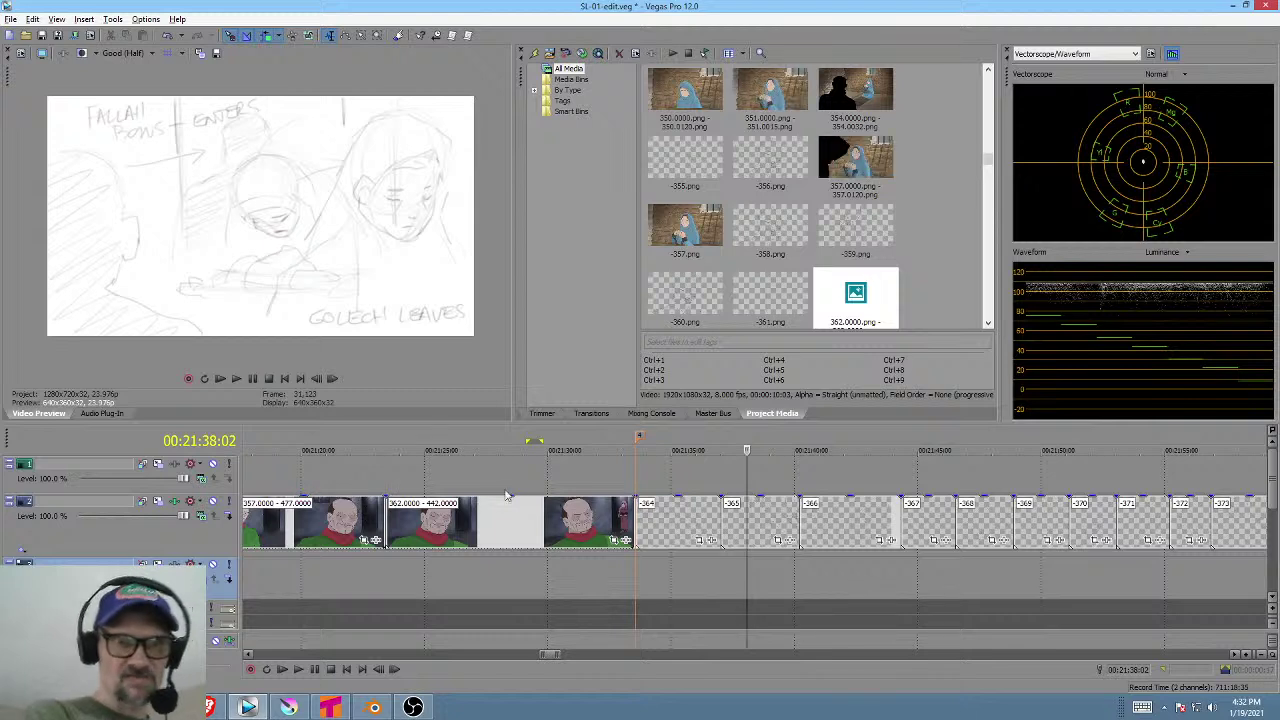
click(602, 550)
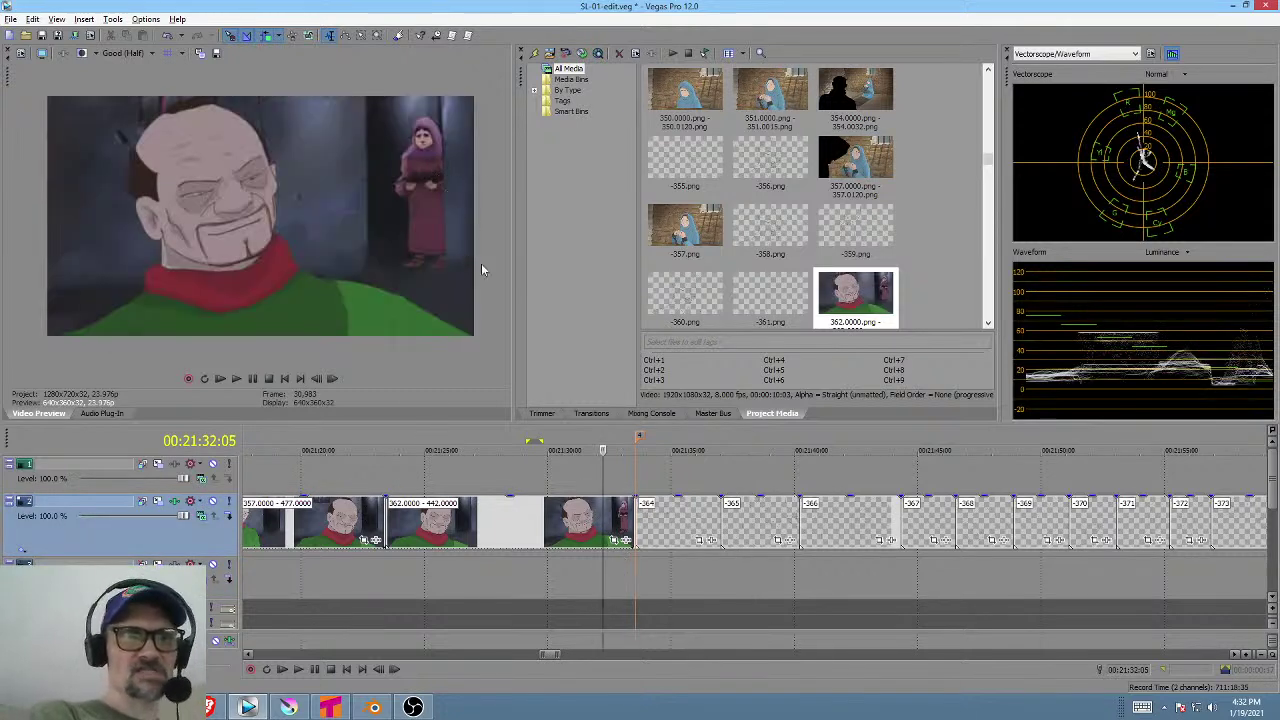
click(372, 707)
Try a muted purple fill for clr1 with hue 0.819, saturation 0.255 and value 0.727, and compare it with the Vegas Pro reference frame.
shift+middle_drag(818, 329, 787, 458)
click(1132, 253)
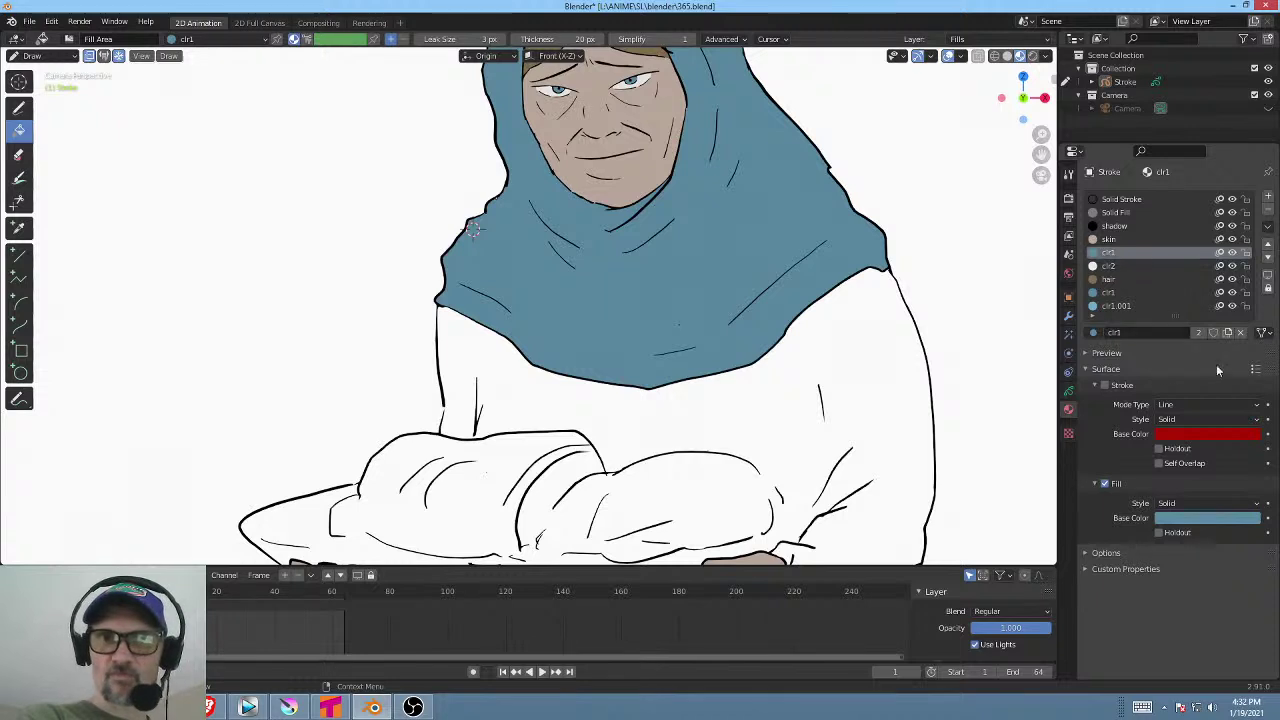
click(1221, 520)
drag(1207, 363, 1251, 357)
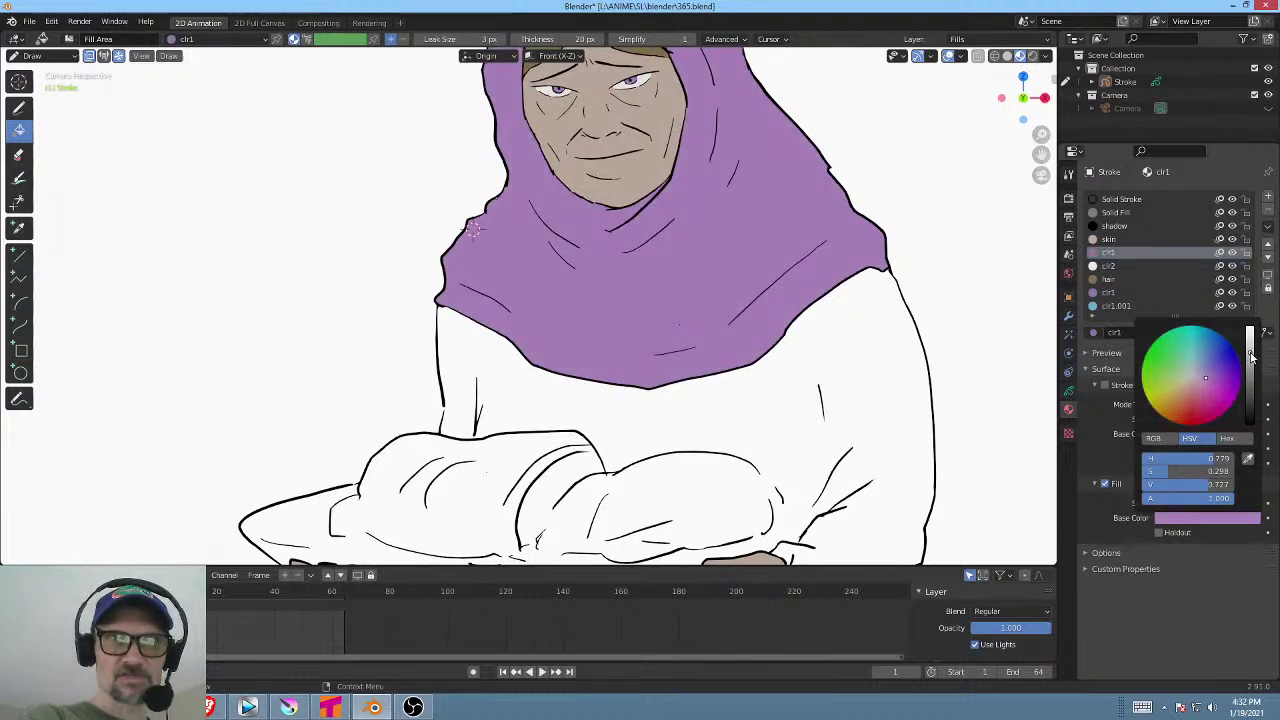
click(1200, 378)
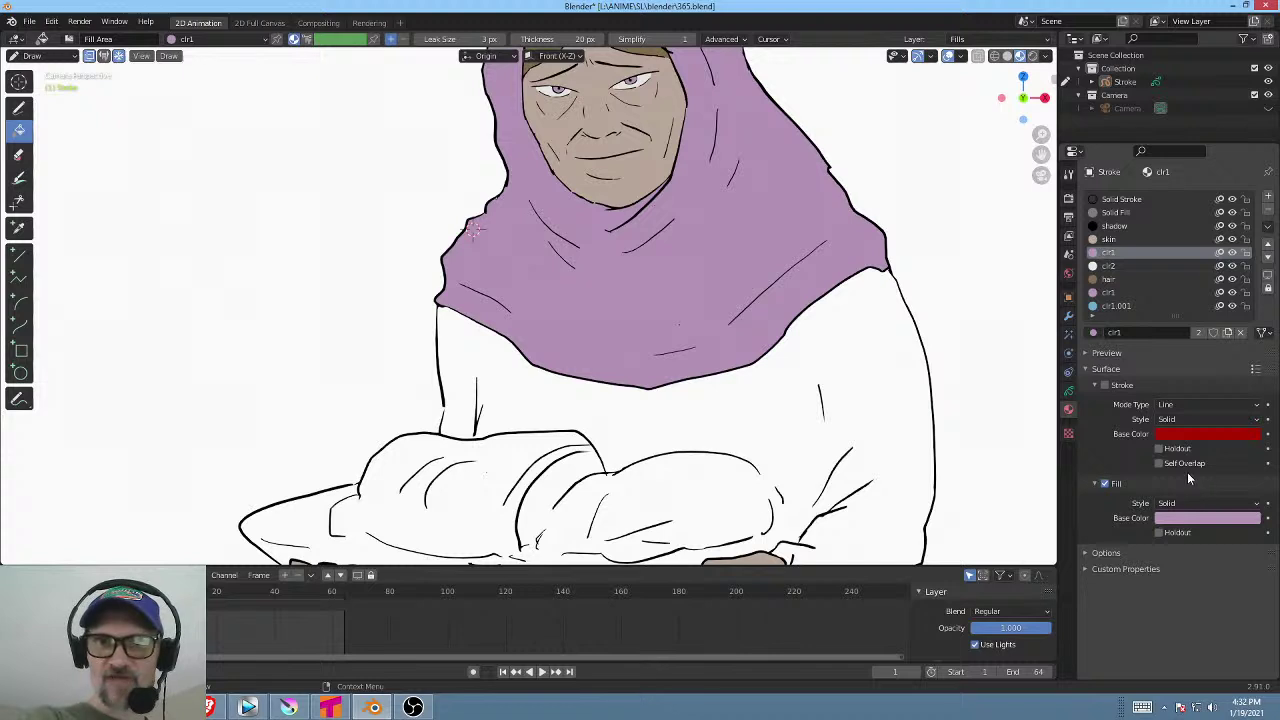
click(1198, 519)
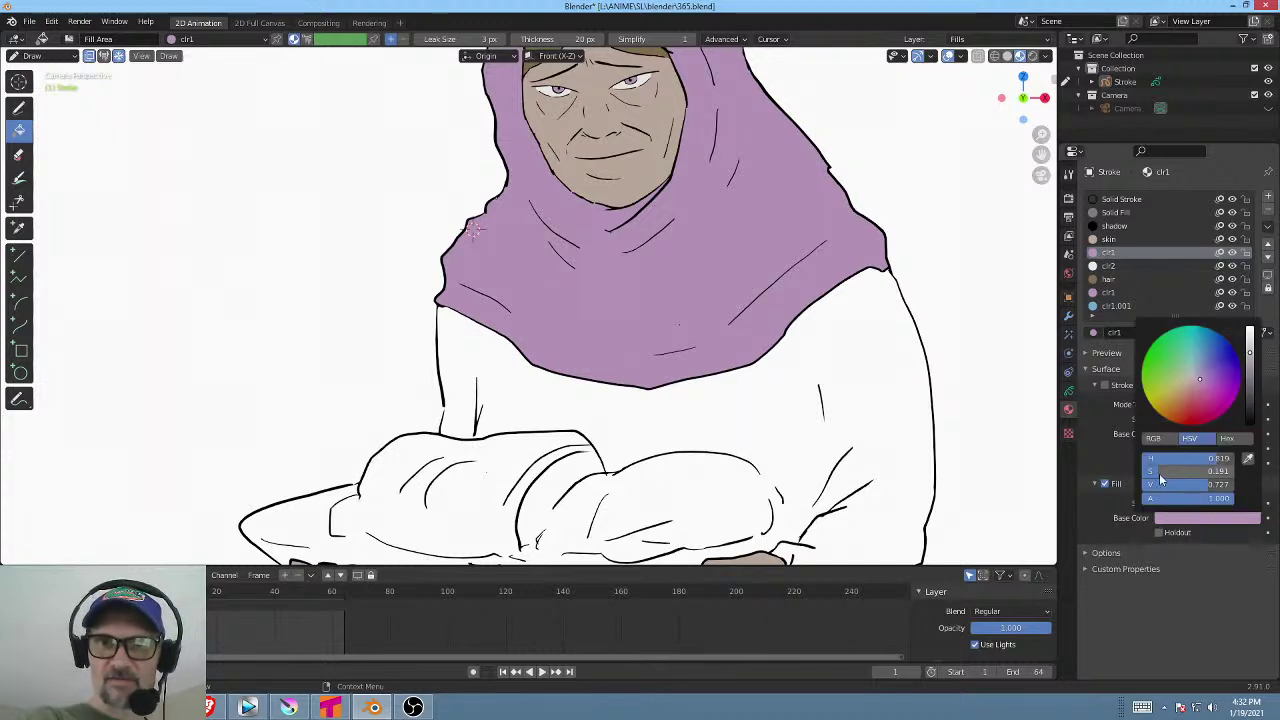
mouse_move(1160, 480)
mouse_down()
mouse_move(1178, 478)
mouse_move(1146, 476)
mouse_move(1176, 477)
mouse_up()
key(alt+Tab)
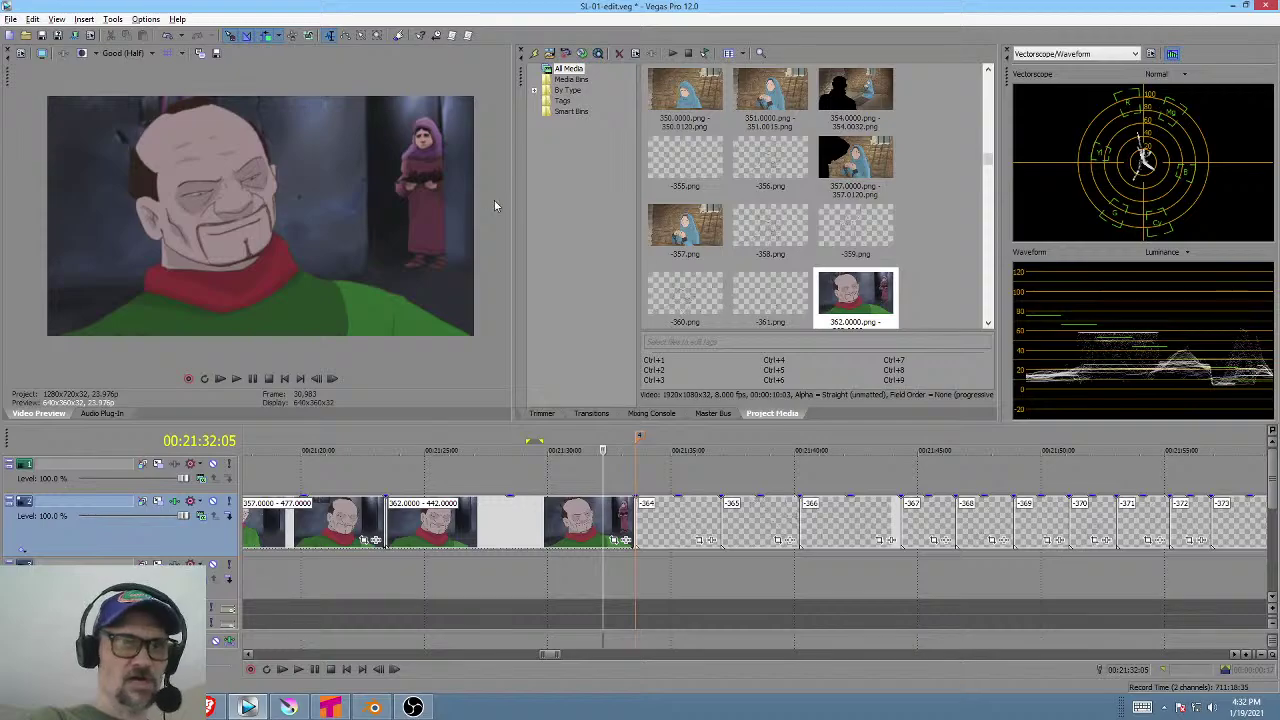
key(alt+Tab)
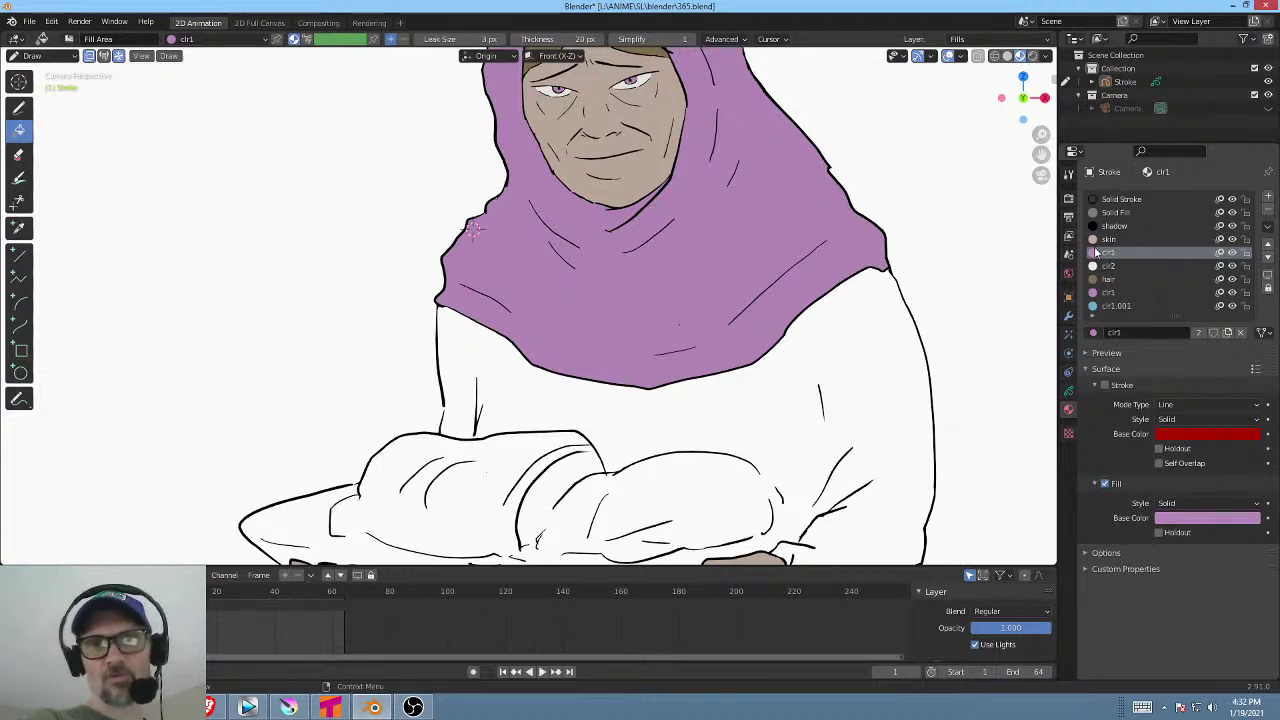
Compare the settings of the two material slots named clr1.
click(1127, 293)
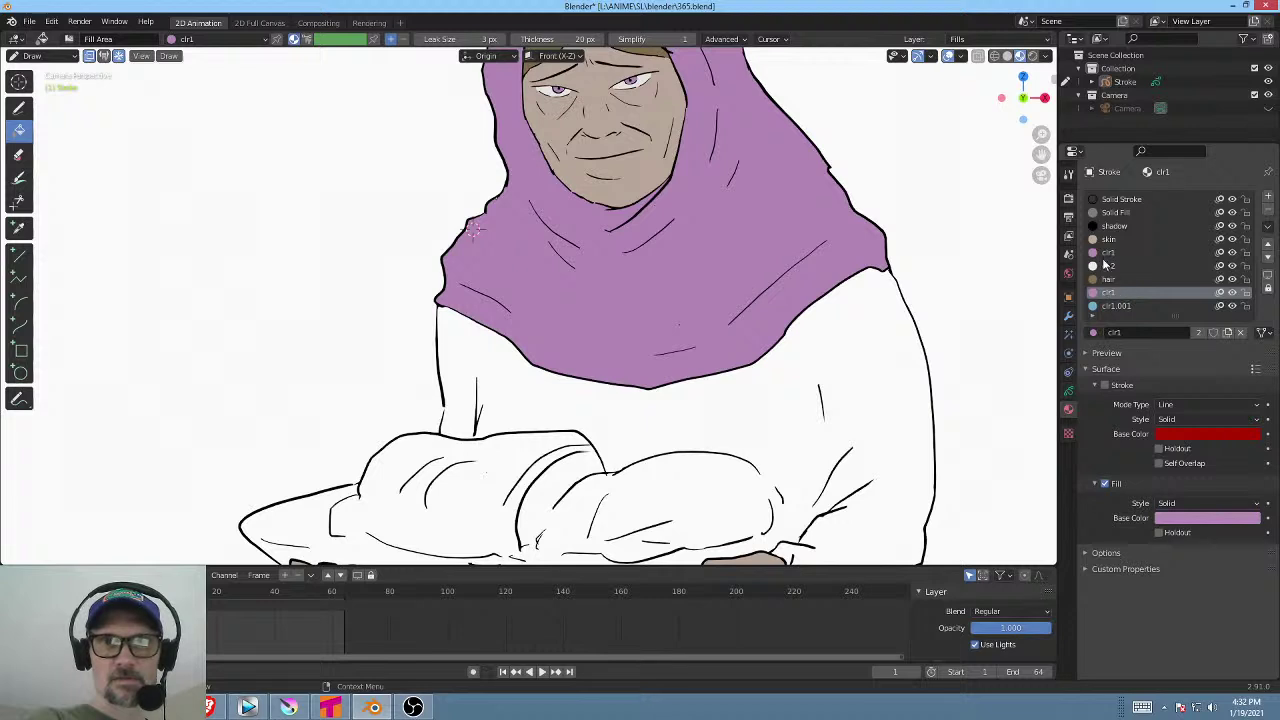
click(1104, 255)
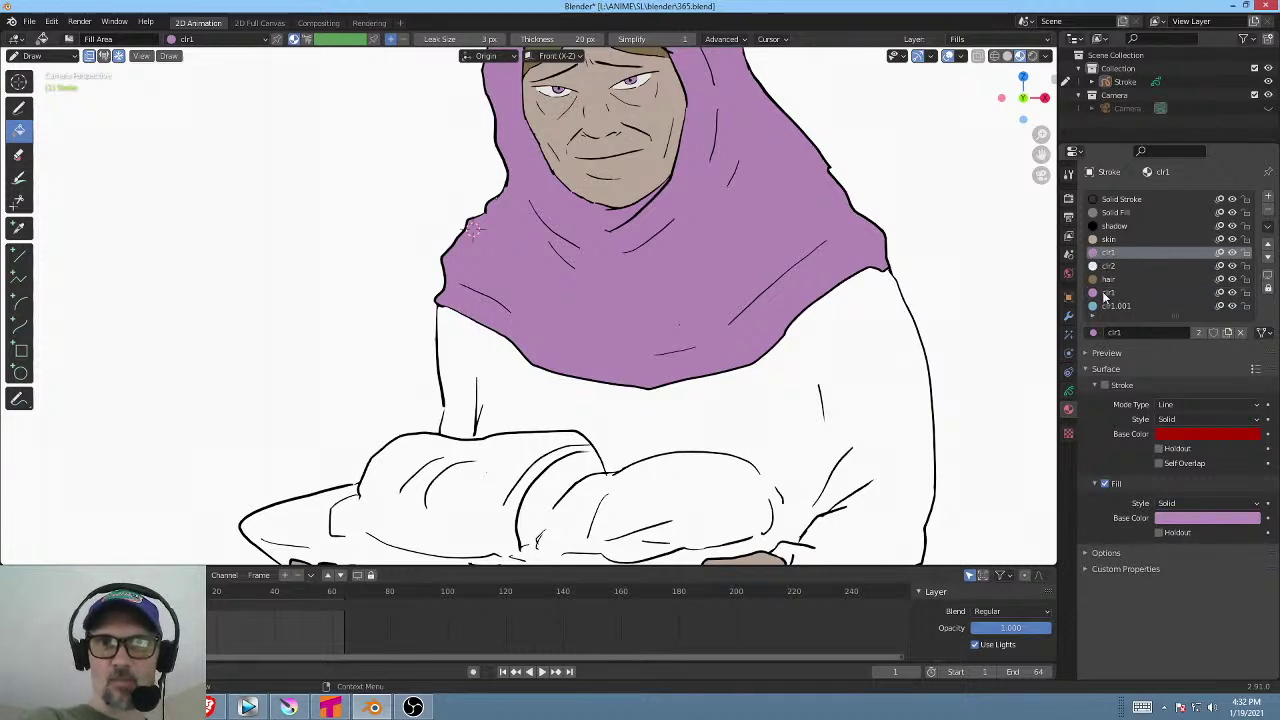
click(1100, 293)
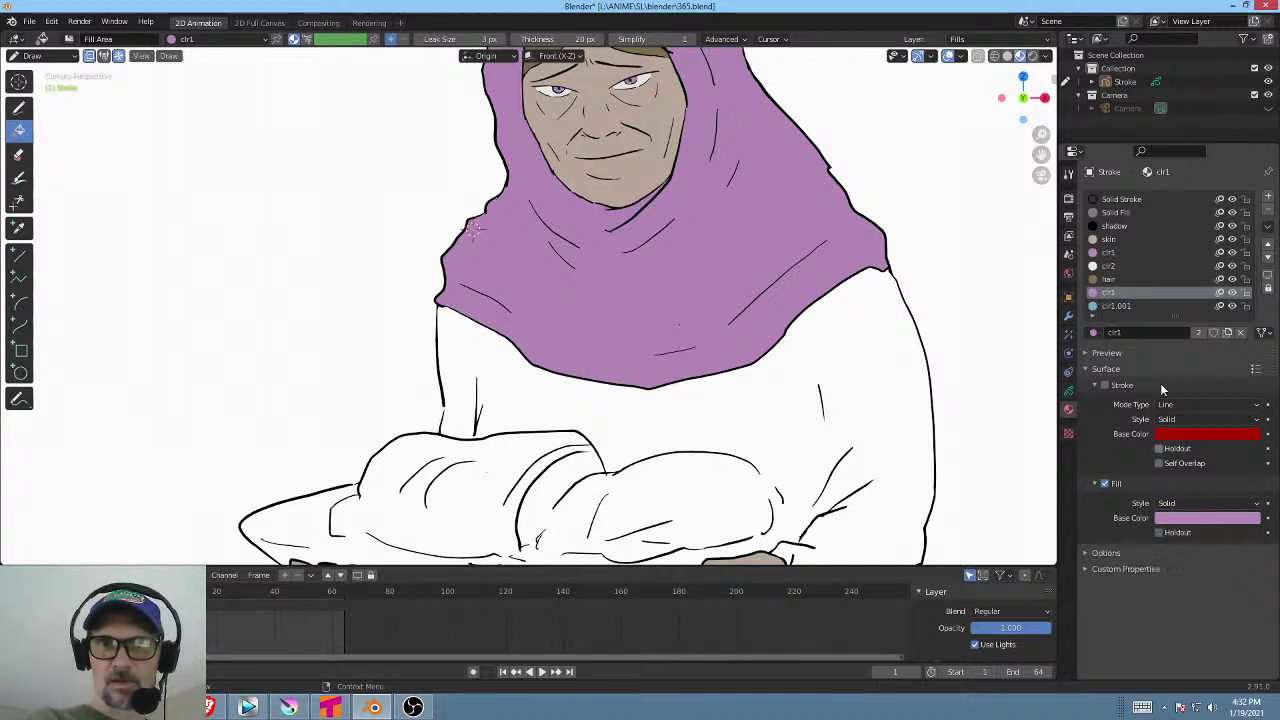
click(1112, 253)
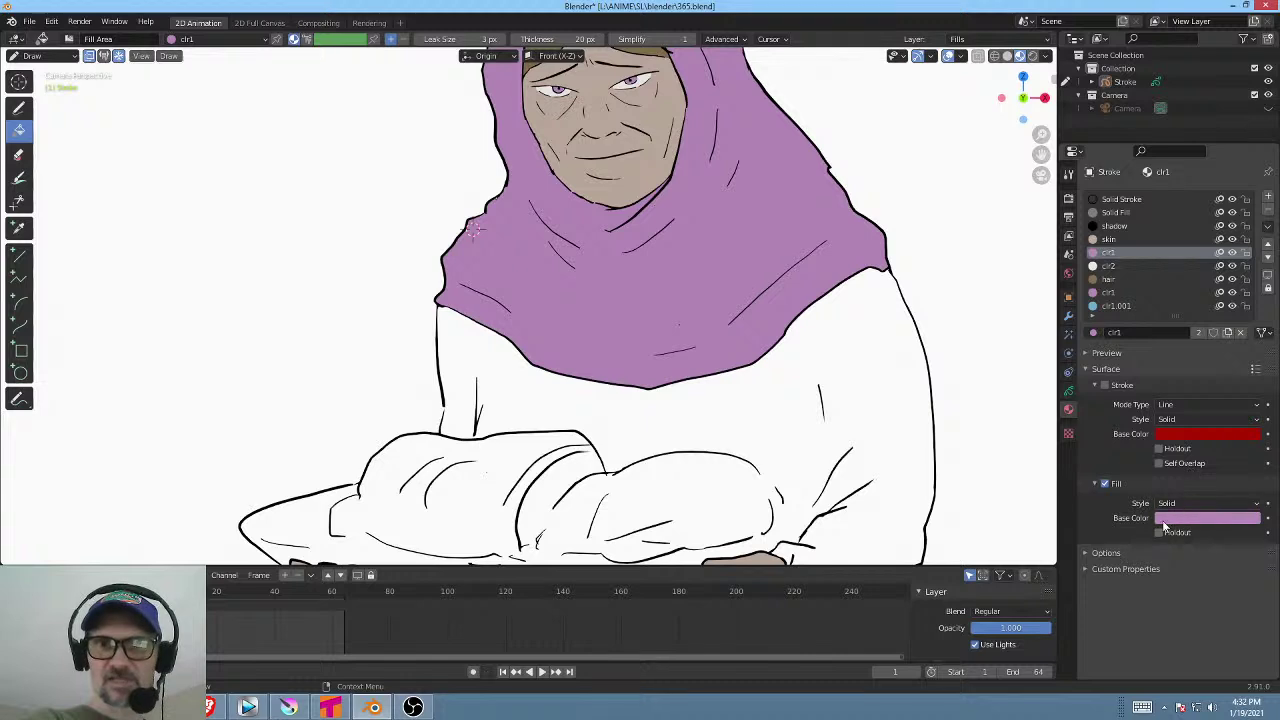
click(1098, 293)
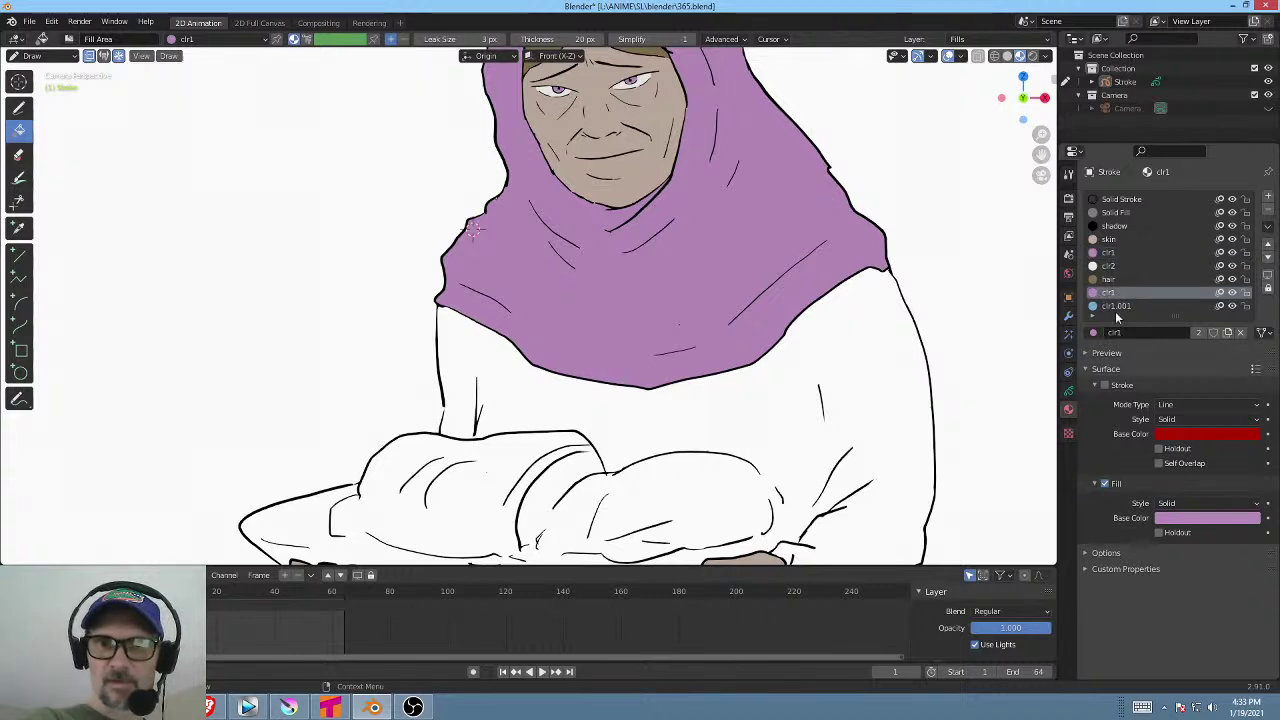
Try brightening the clr1 fill color to a light pinkish purple with value 0.840 and remove the duplicate clr1 slot.
click(1200, 521)
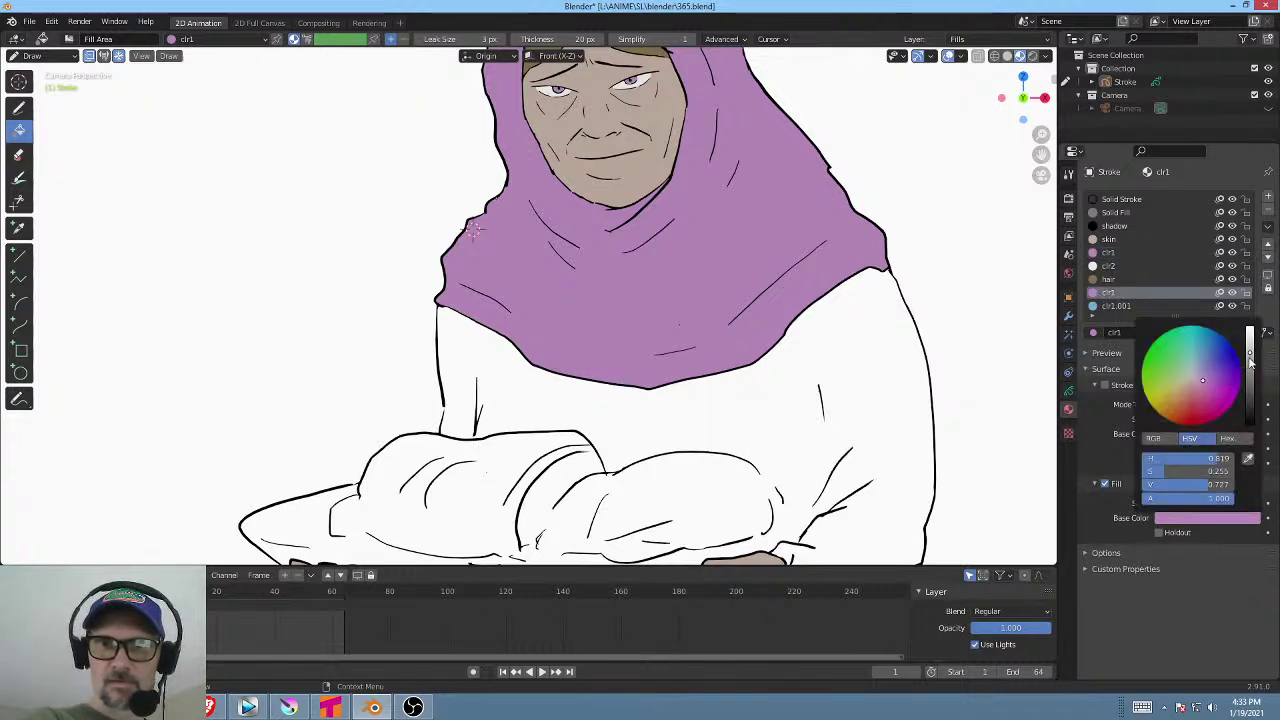
drag(1252, 360, 1244, 310)
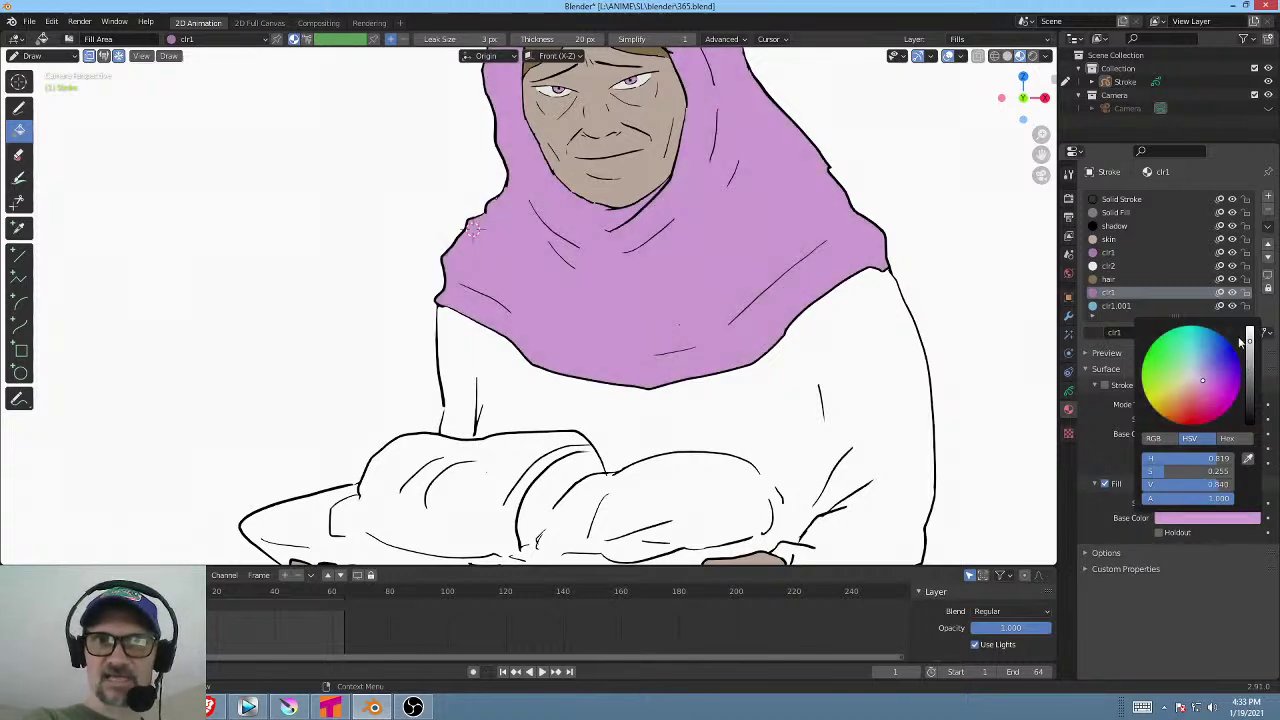
click(1269, 213)
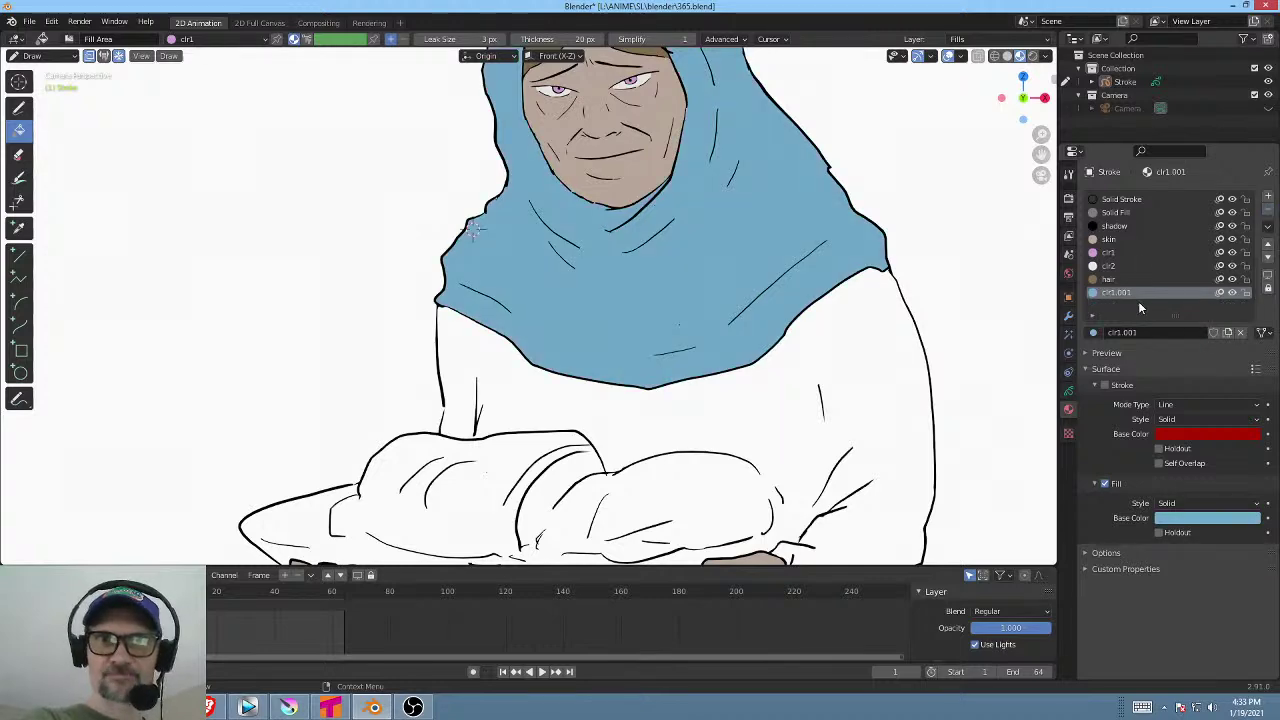
Try to refill the hood using the remaining clr1 slot with its whole shape closer in view.
click(1110, 253)
shift+middle_drag(989, 257, 990, 353)
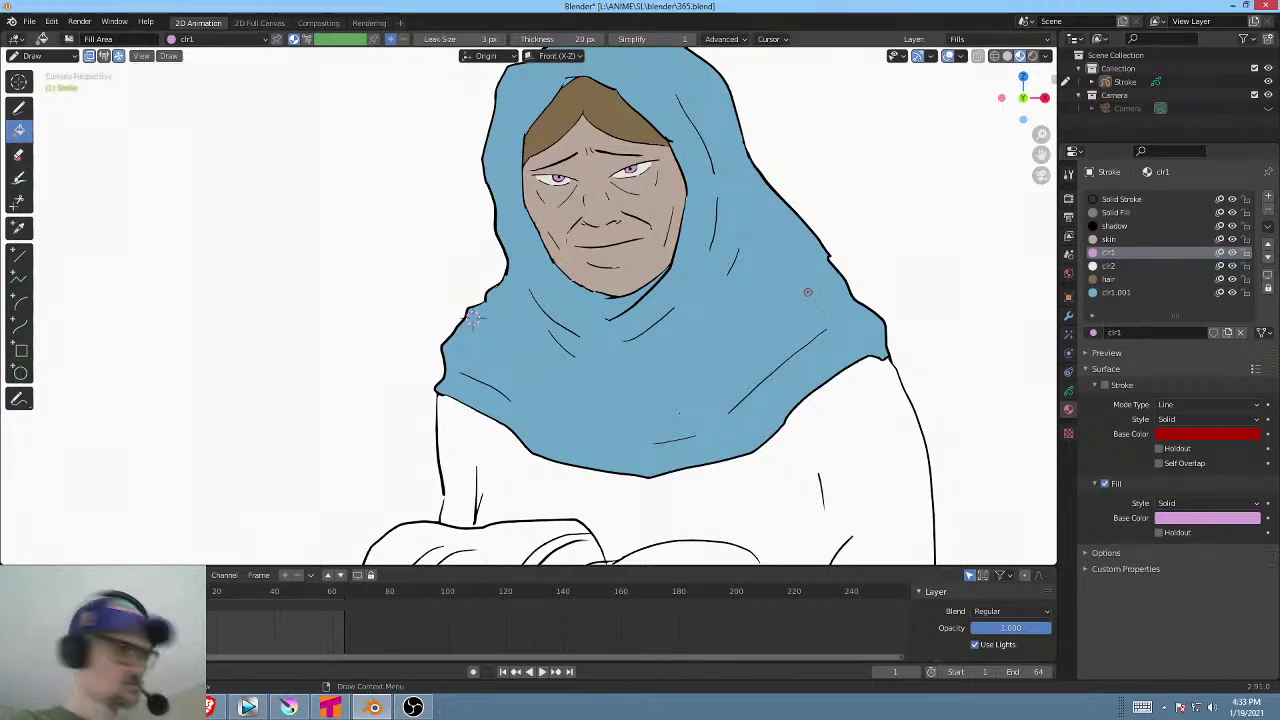
click(823, 271)
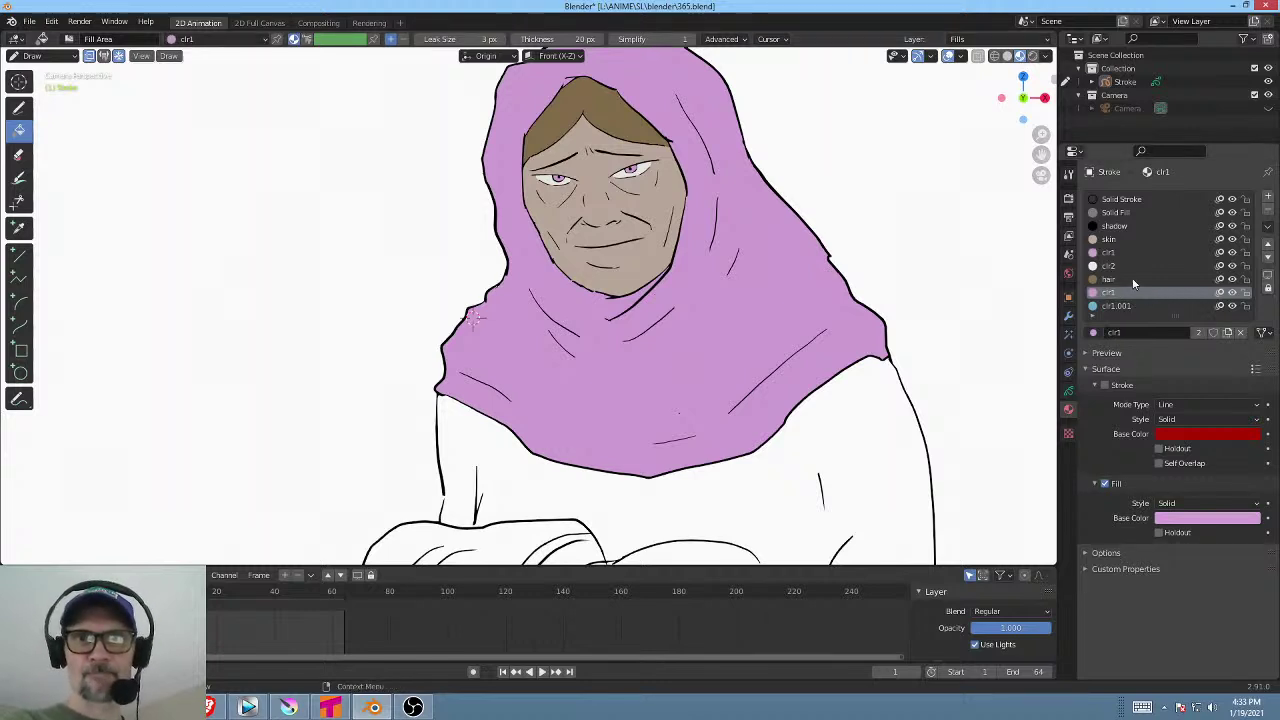
Undo the hood refill, the slot removal and all purple recoloring of the clr1 material.
key(ctrl+z)
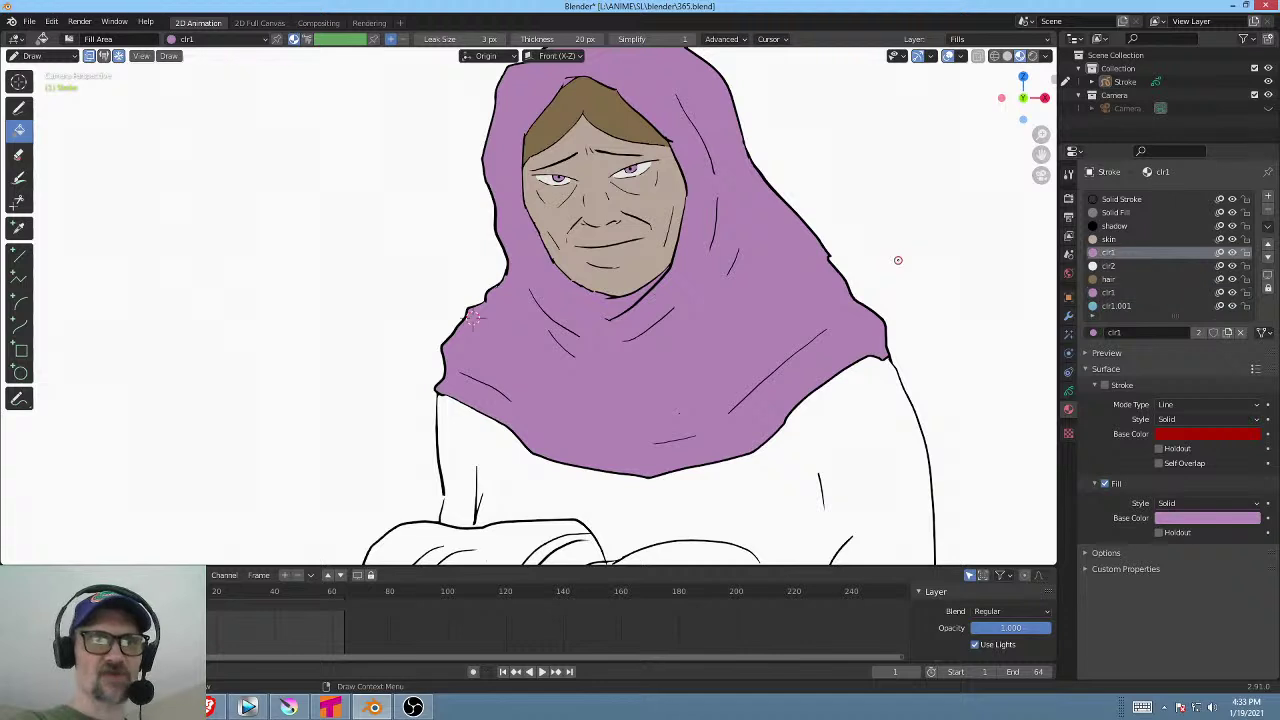
key(ctrl+z)
key(ctrl+z)
key(ctrl+z)
key(ctrl+z)
key(ctrl+z)
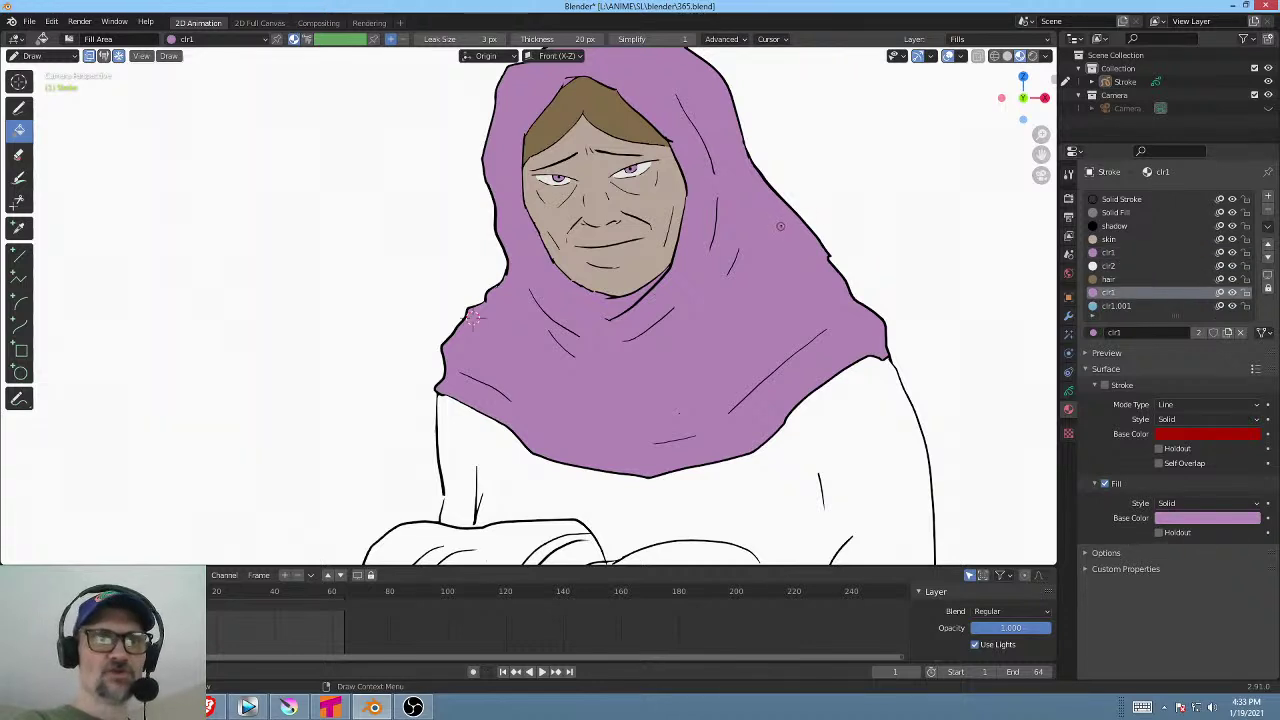
key(ctrl+z)
key(ctrl+z)
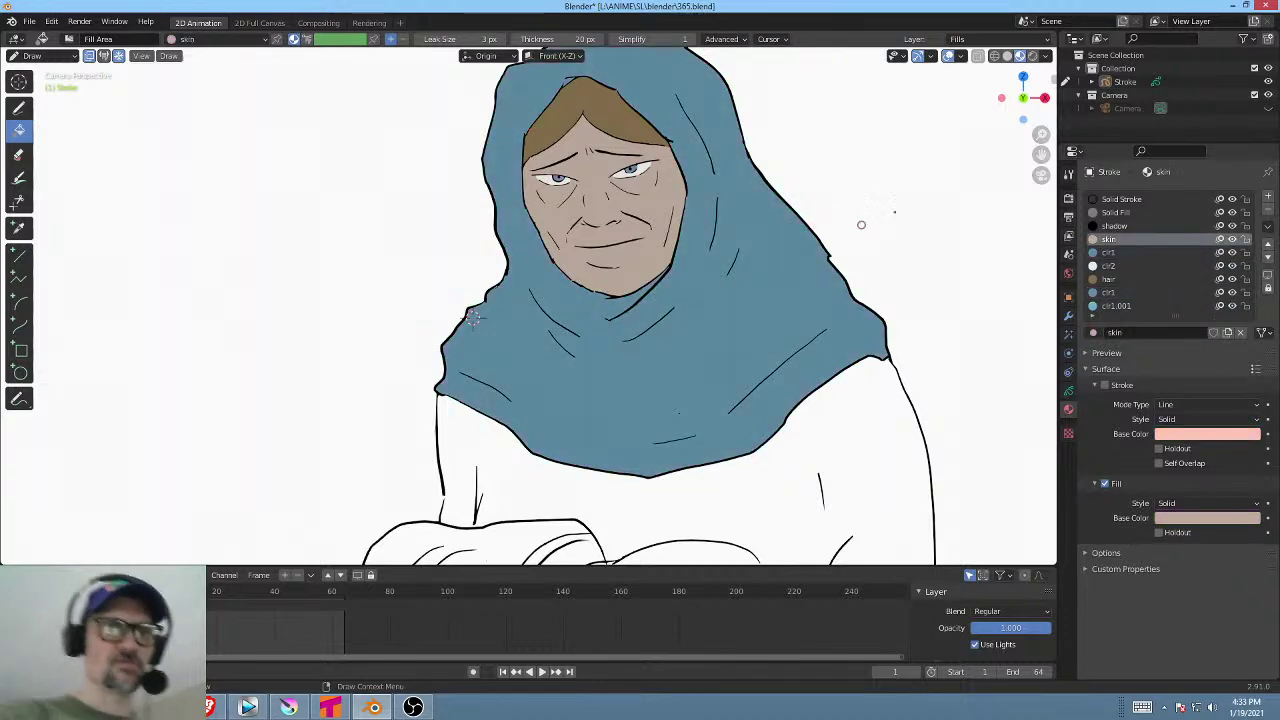
Select the first clr1 slot and examine the irises that are filled with this material.
click(1108, 252)
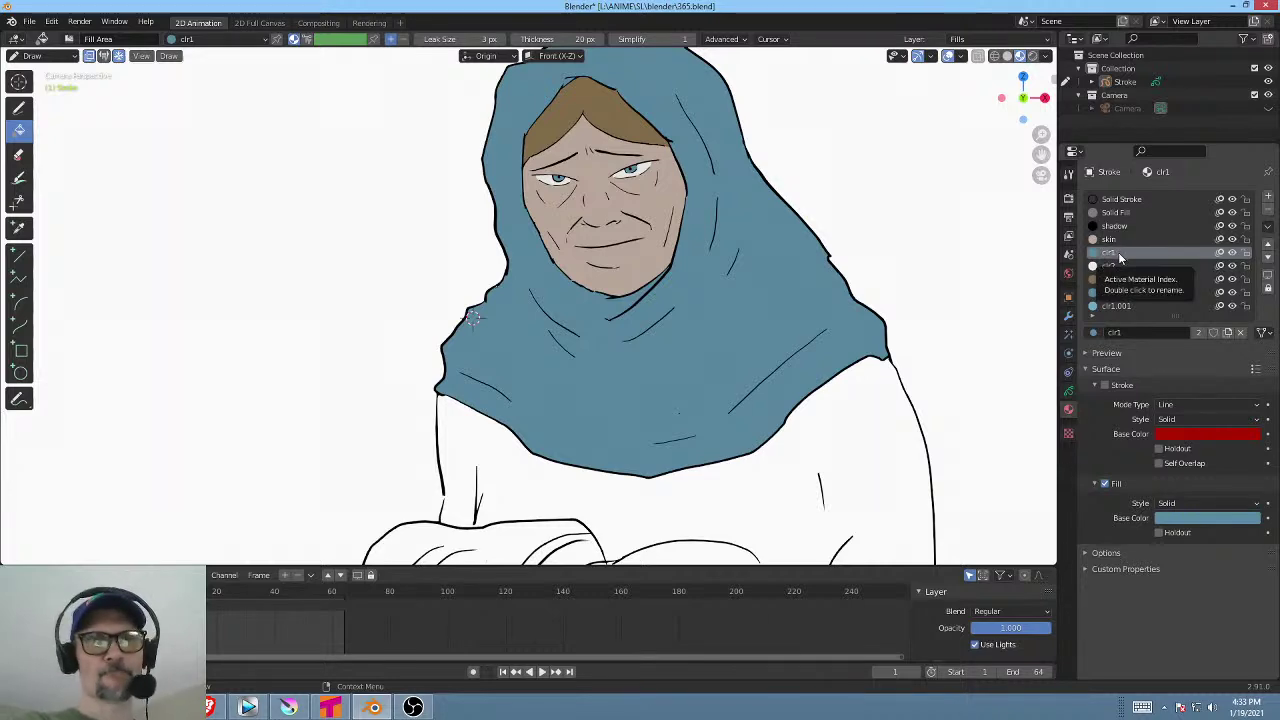
scroll(676, 447, up, 5)
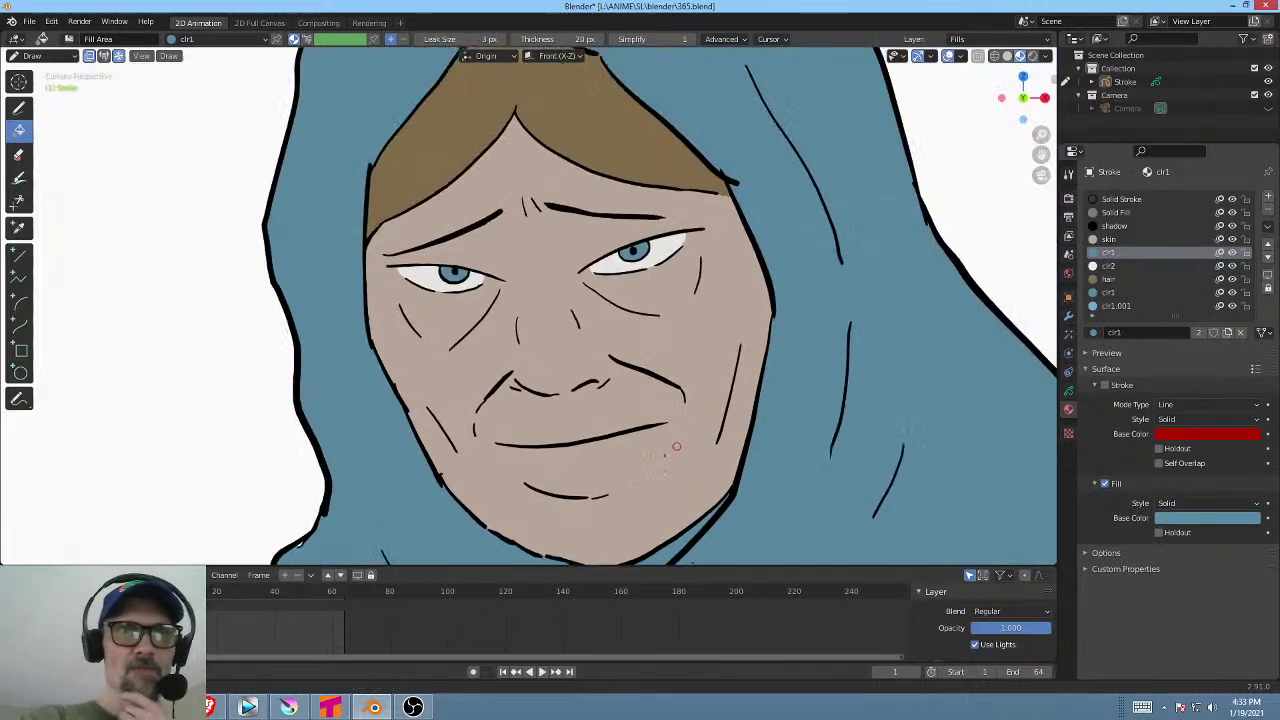
scroll(676, 447, up, 4)
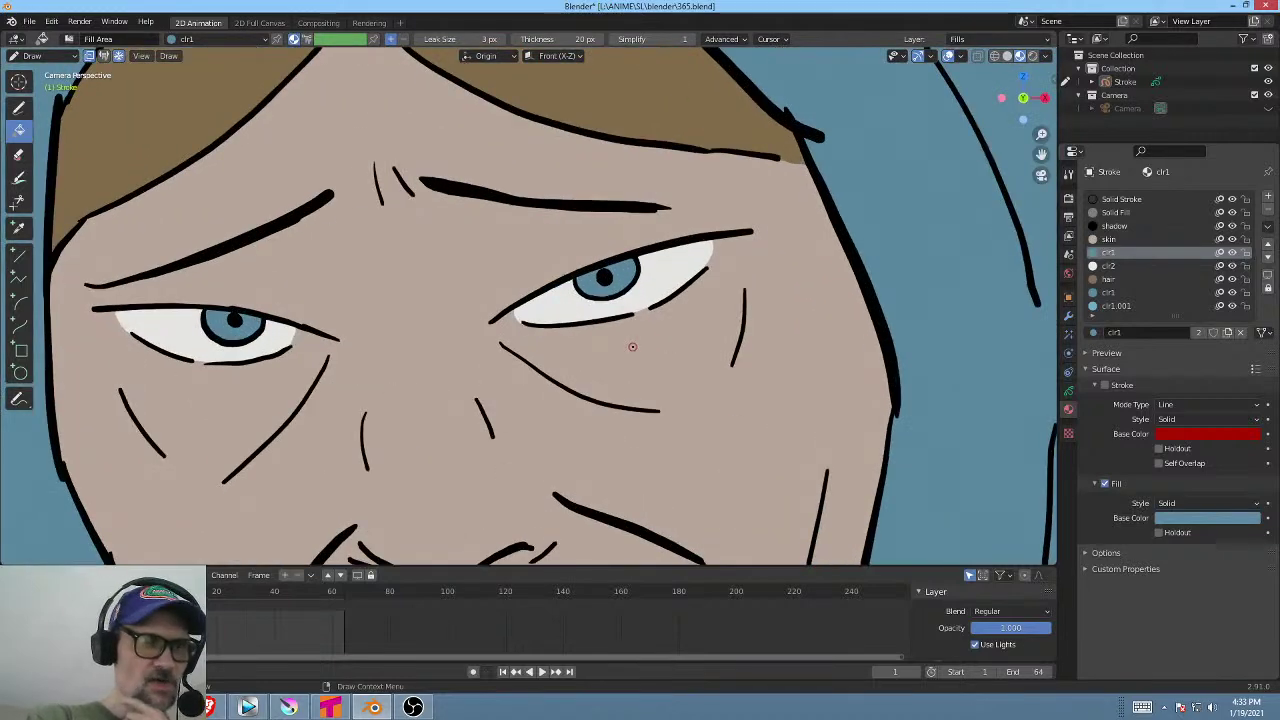
scroll(775, 322, down, 2)
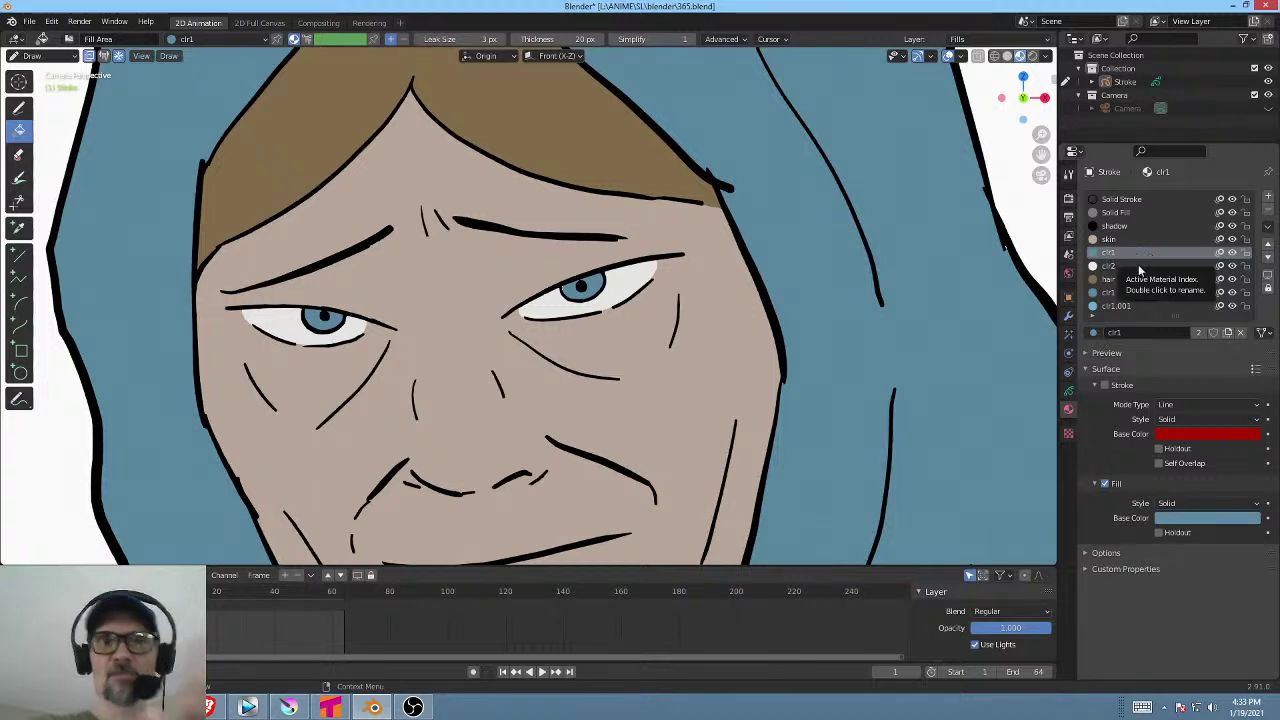
Make the second clr1 slot's material a single-user copy, and recolor the first clr1 slot's fill to a soft green for the irises.
click(1129, 294)
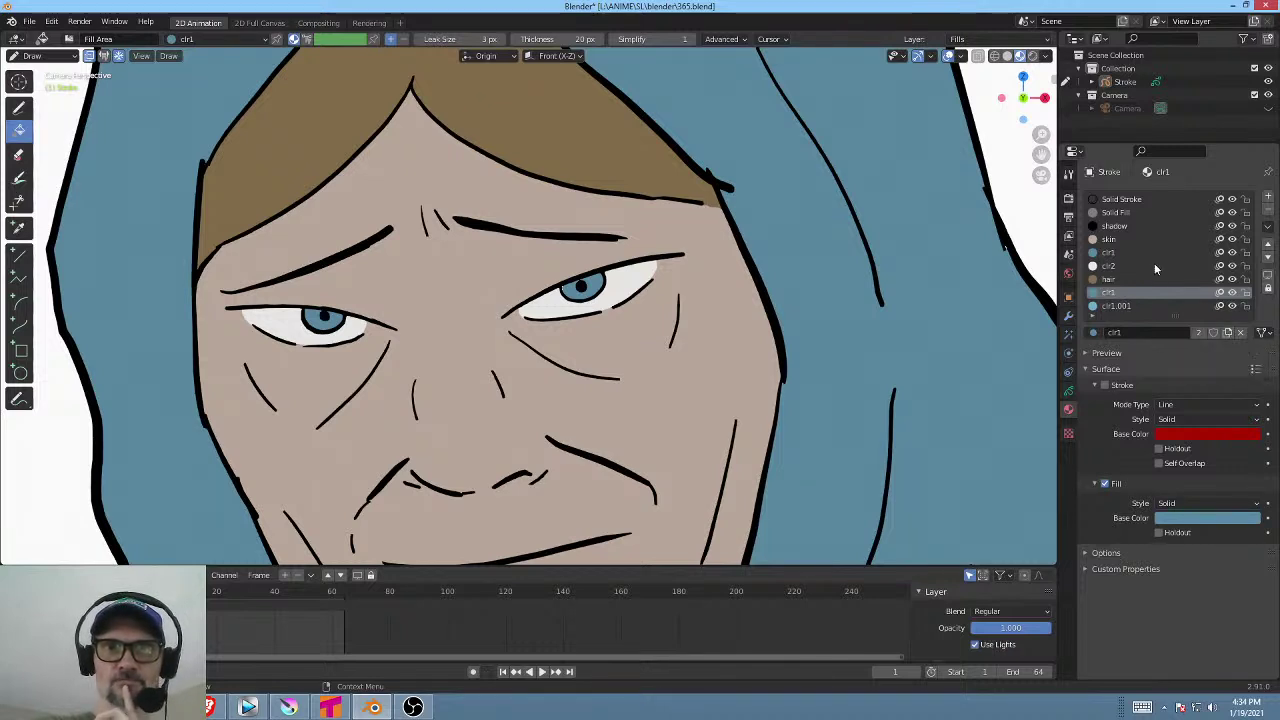
click(1228, 332)
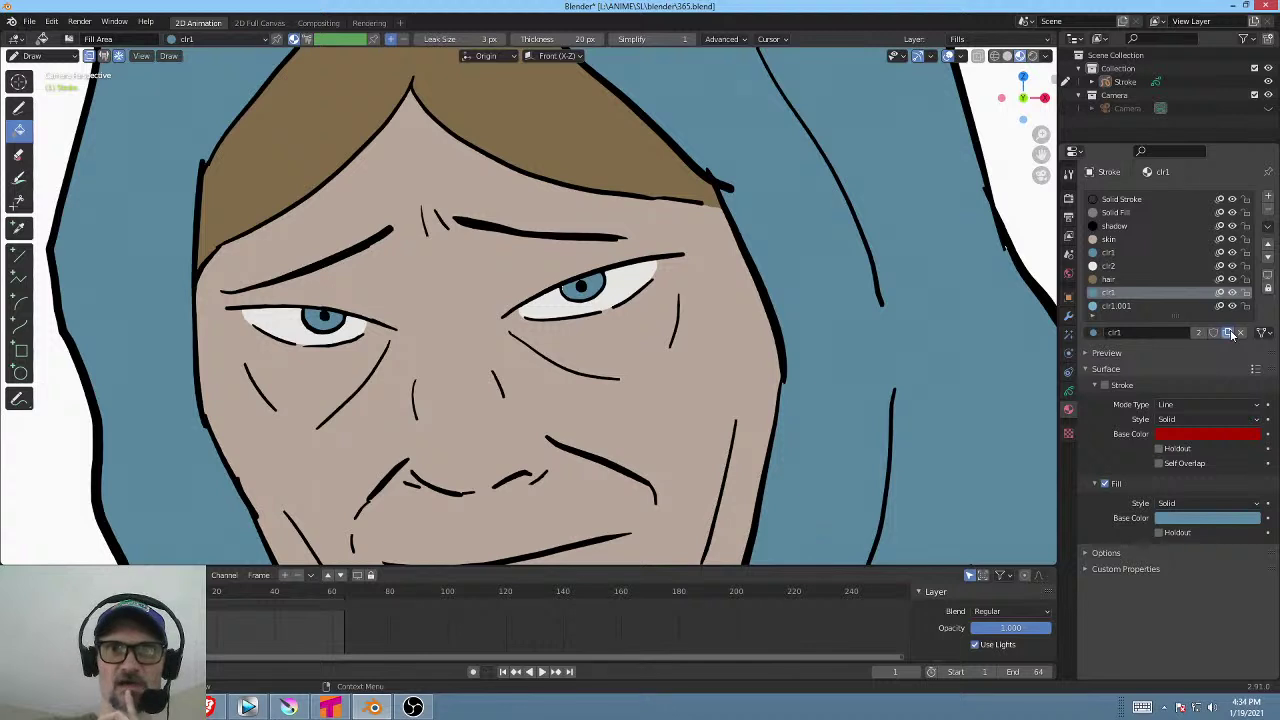
click(1130, 252)
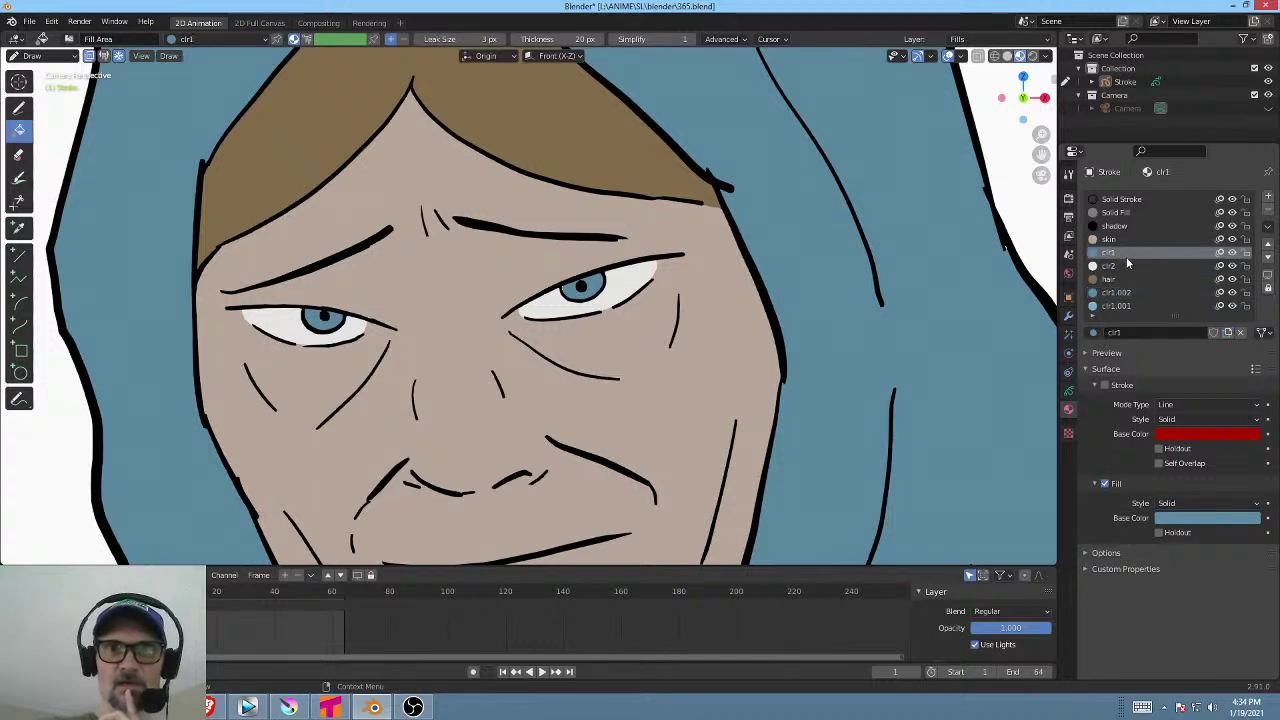
click(1212, 518)
click(1178, 366)
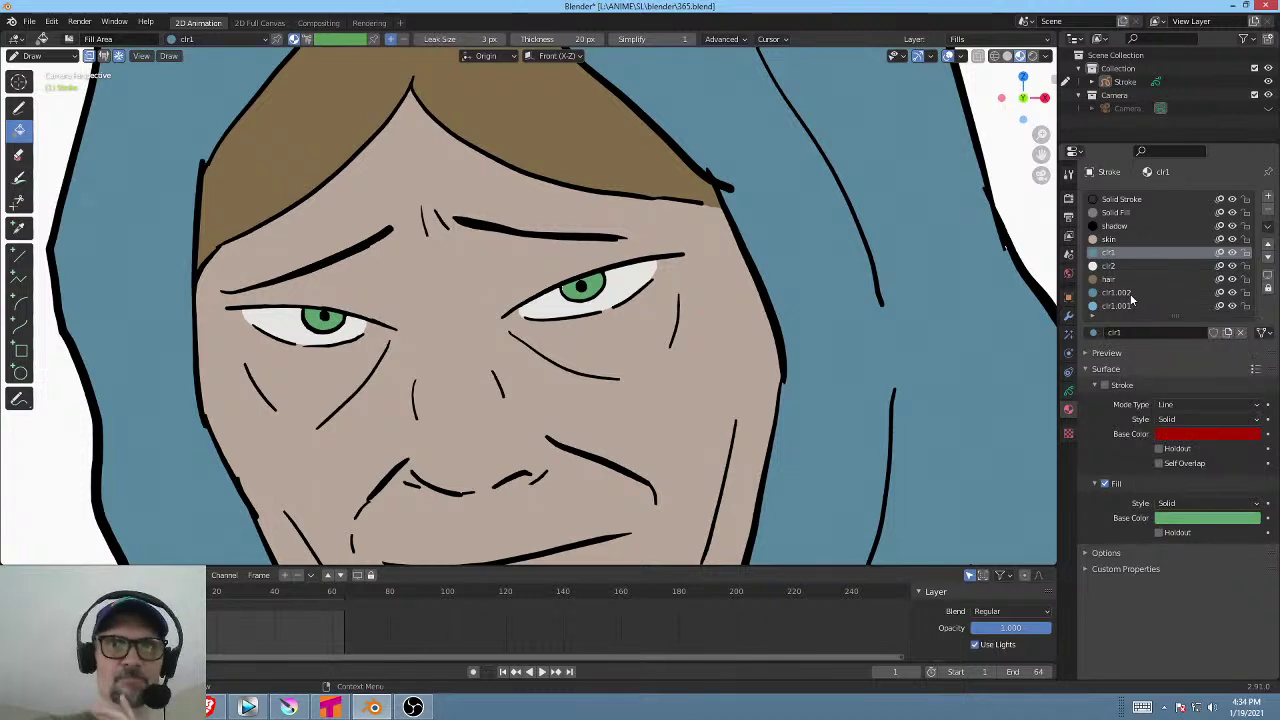
Recolor the clr1.002 fill used on the hood to a muted pinkish purple.
click(1116, 294)
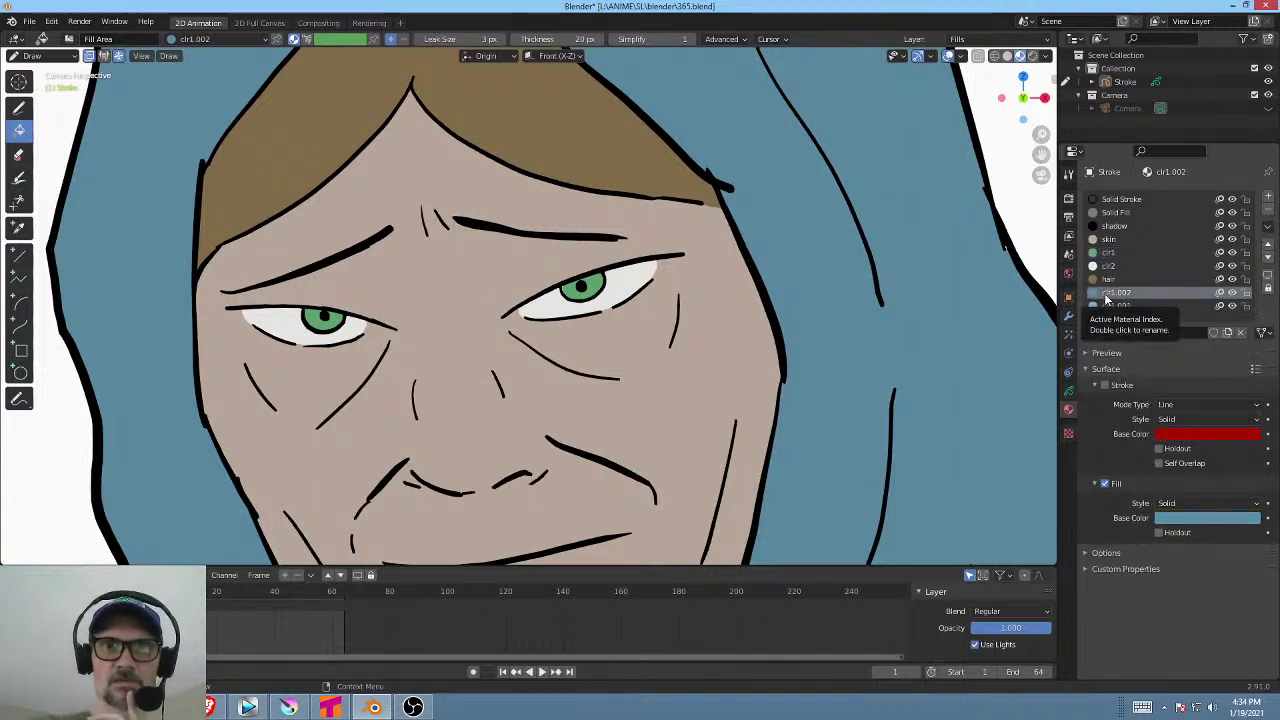
click(1208, 517)
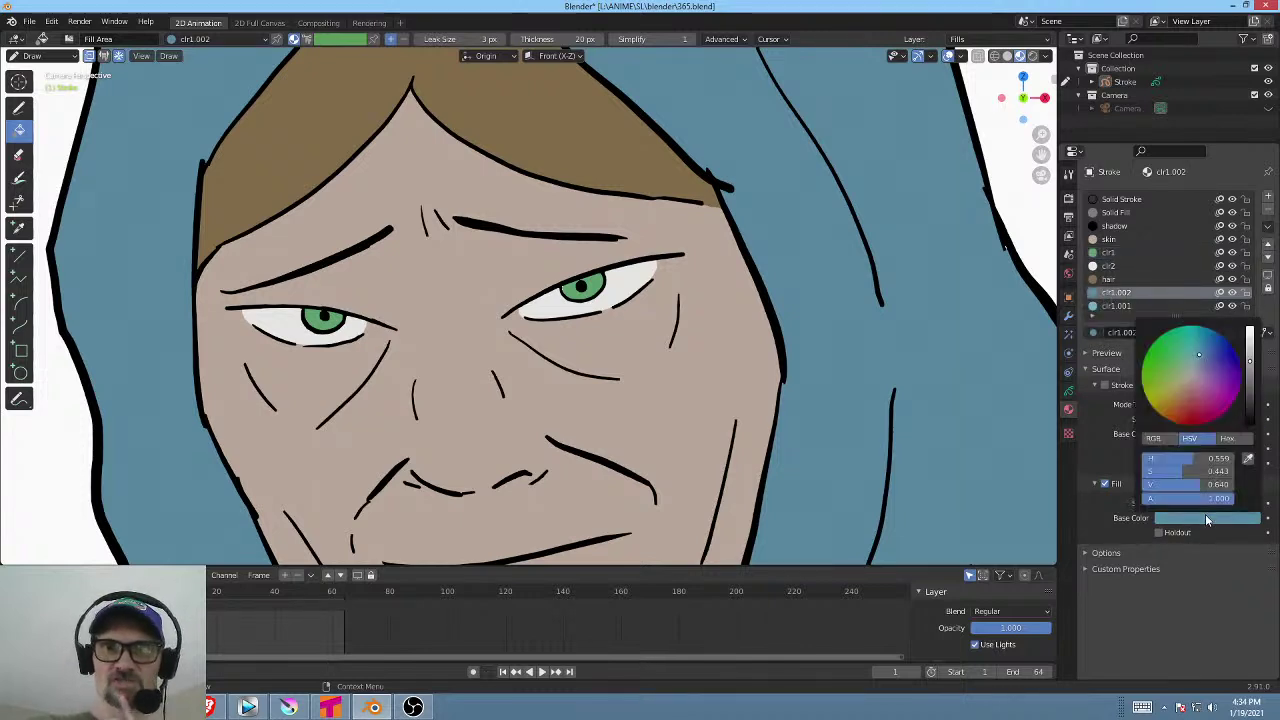
click(1206, 376)
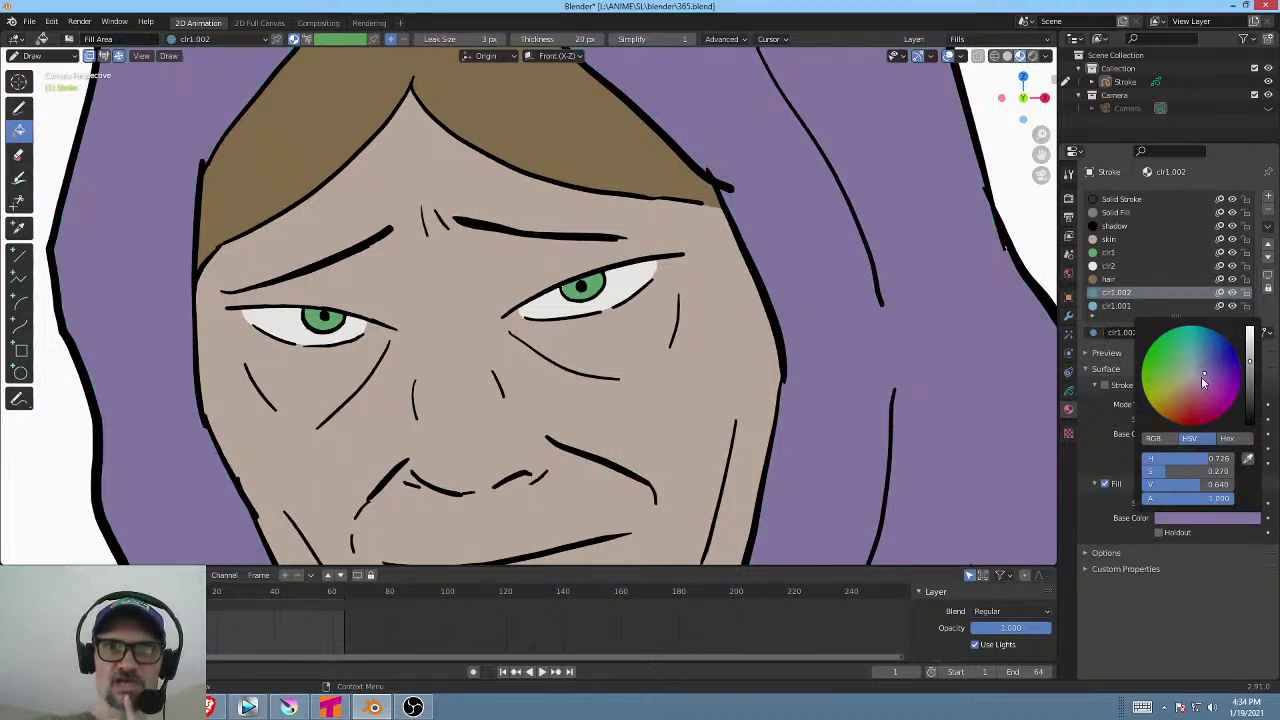
click(1202, 378)
click(1203, 379)
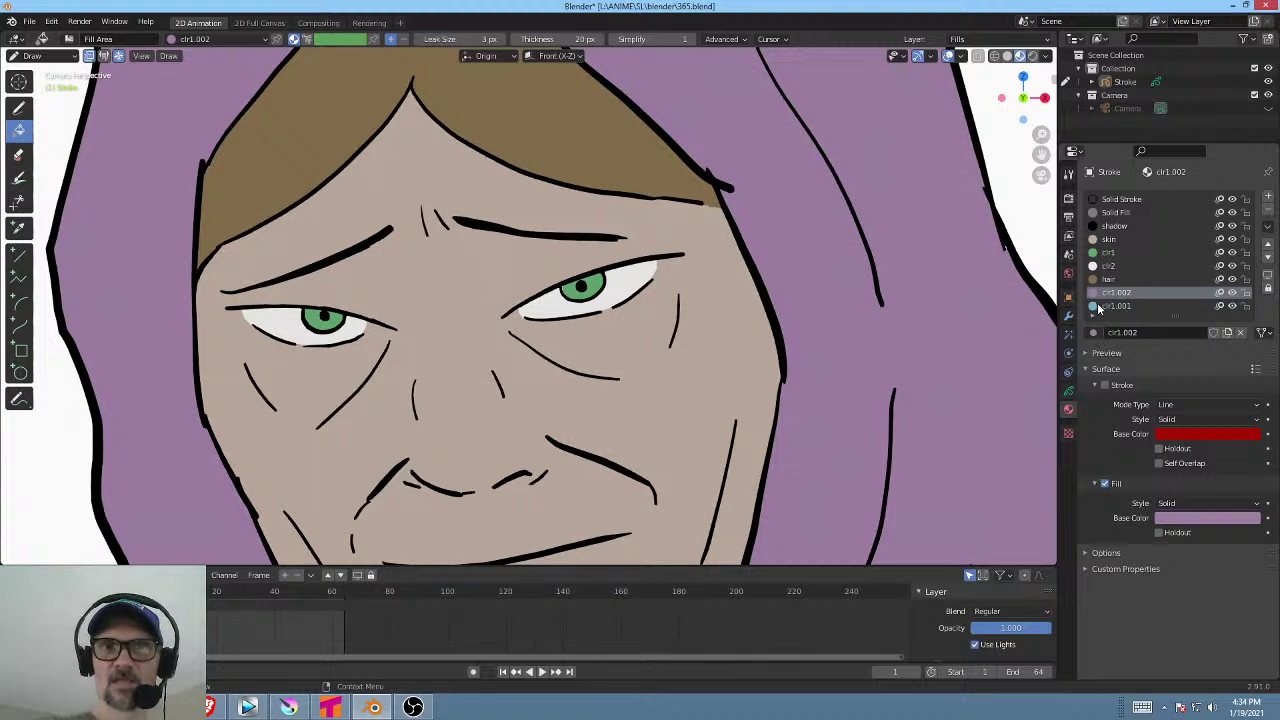
Sample the hood's purple with the eyedropper as the fill base color of the clr1.001 material.
click(1112, 305)
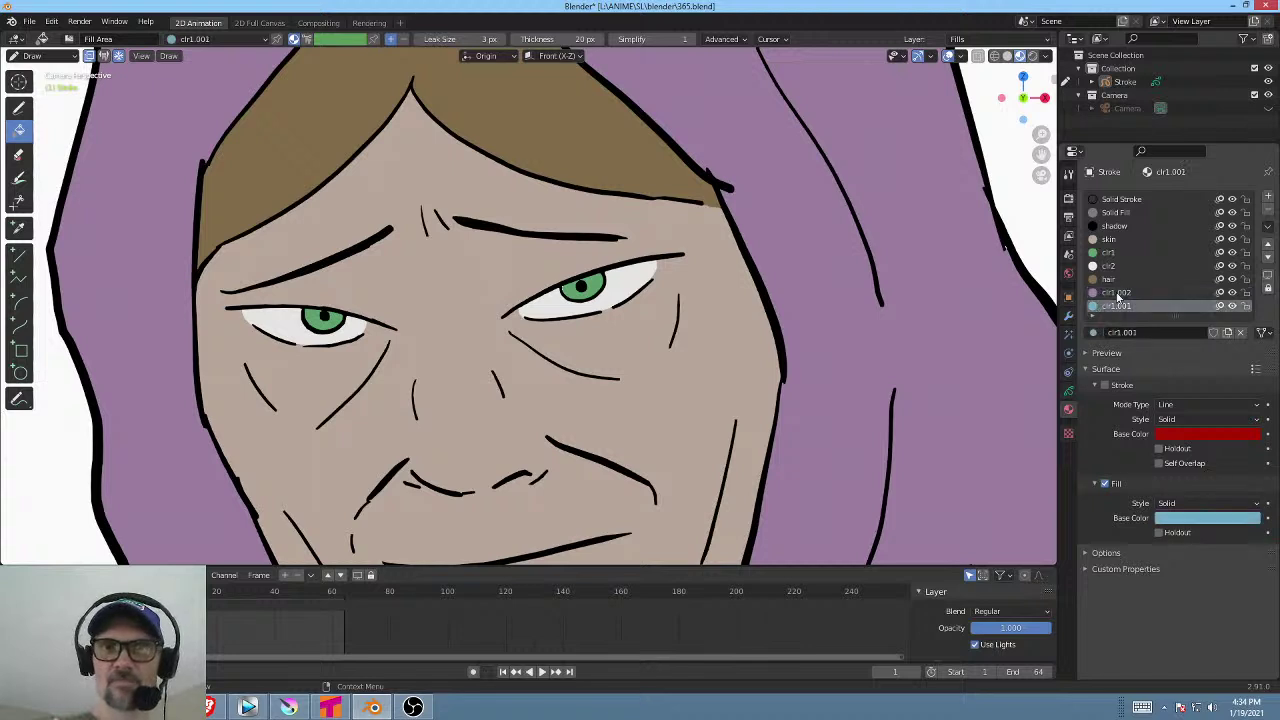
click(1118, 293)
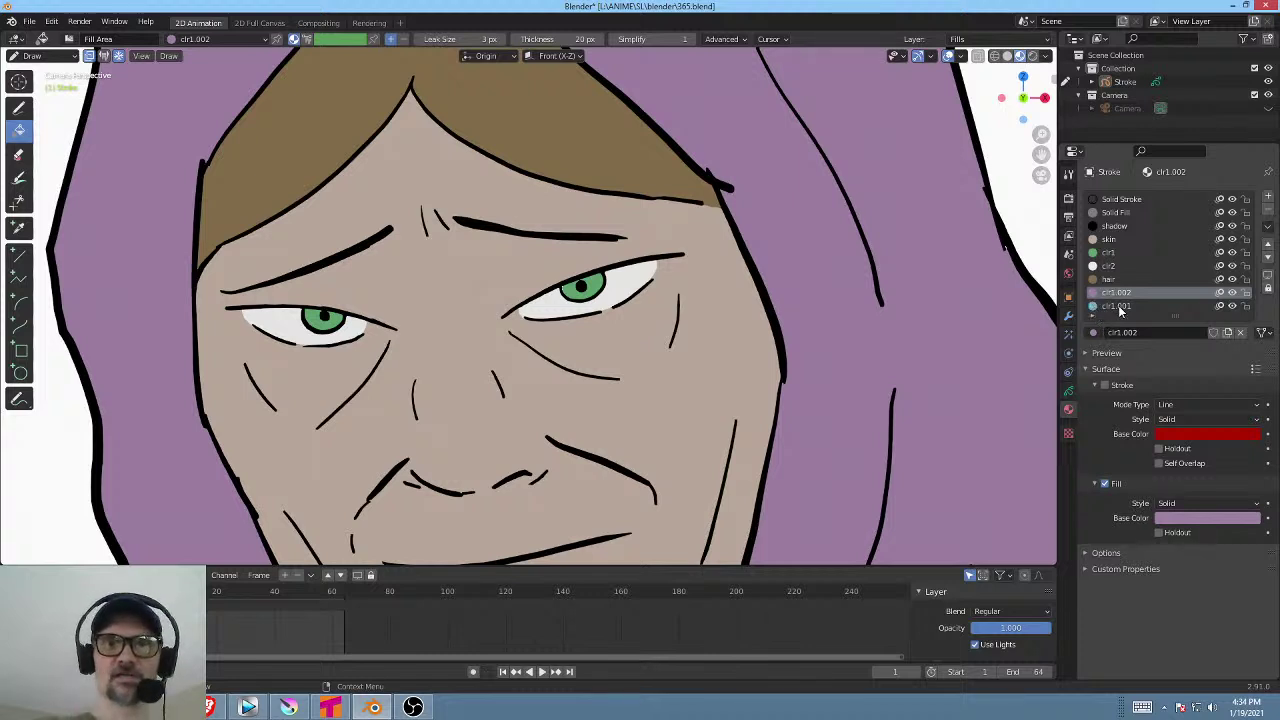
click(1117, 306)
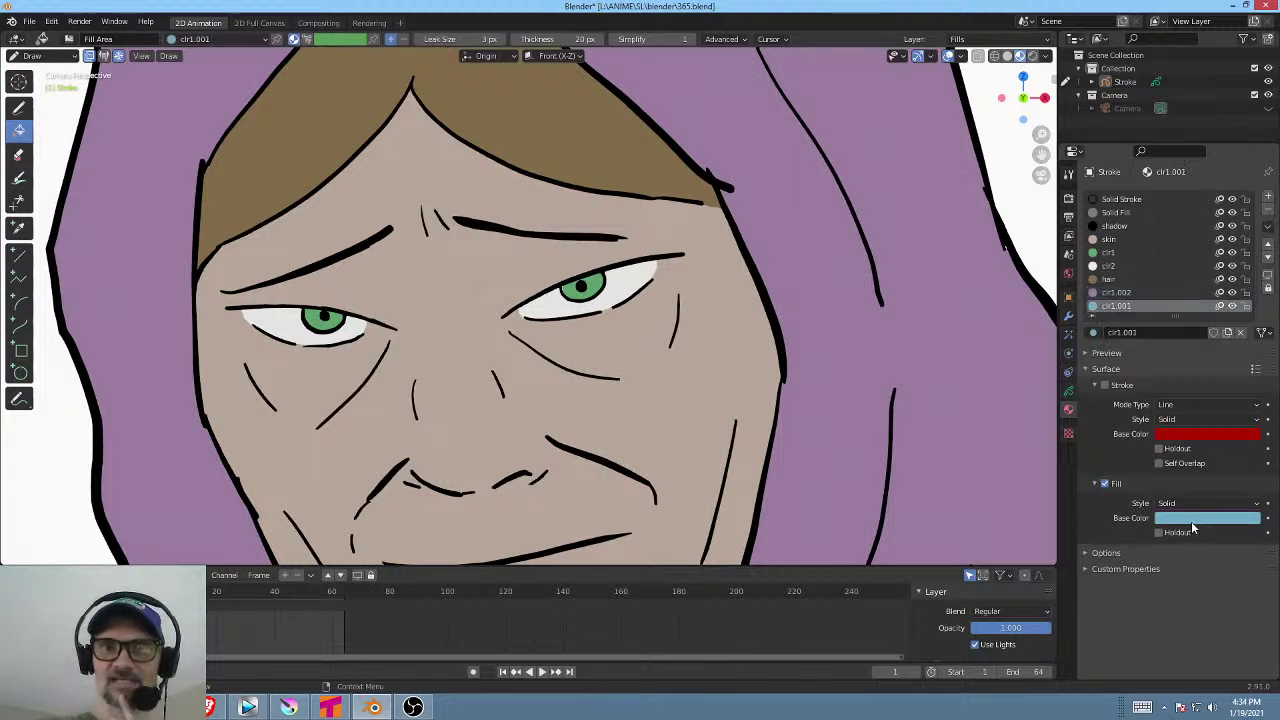
click(1207, 517)
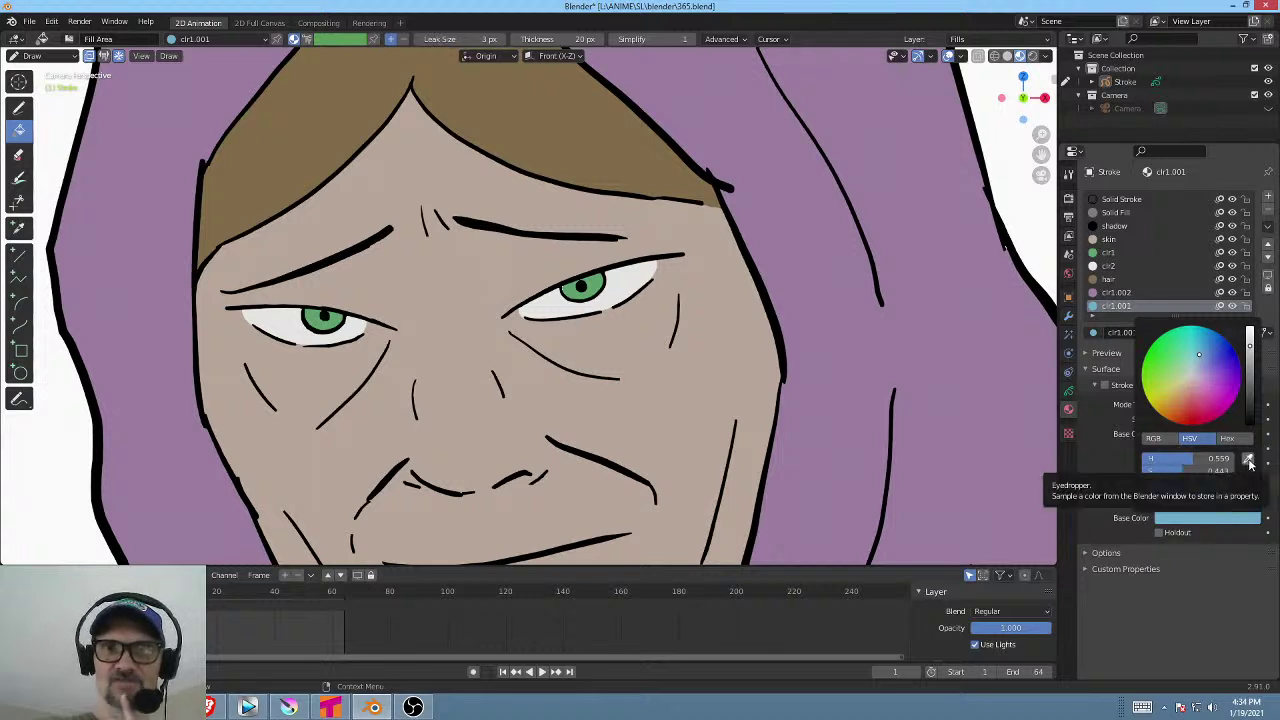
click(1248, 460)
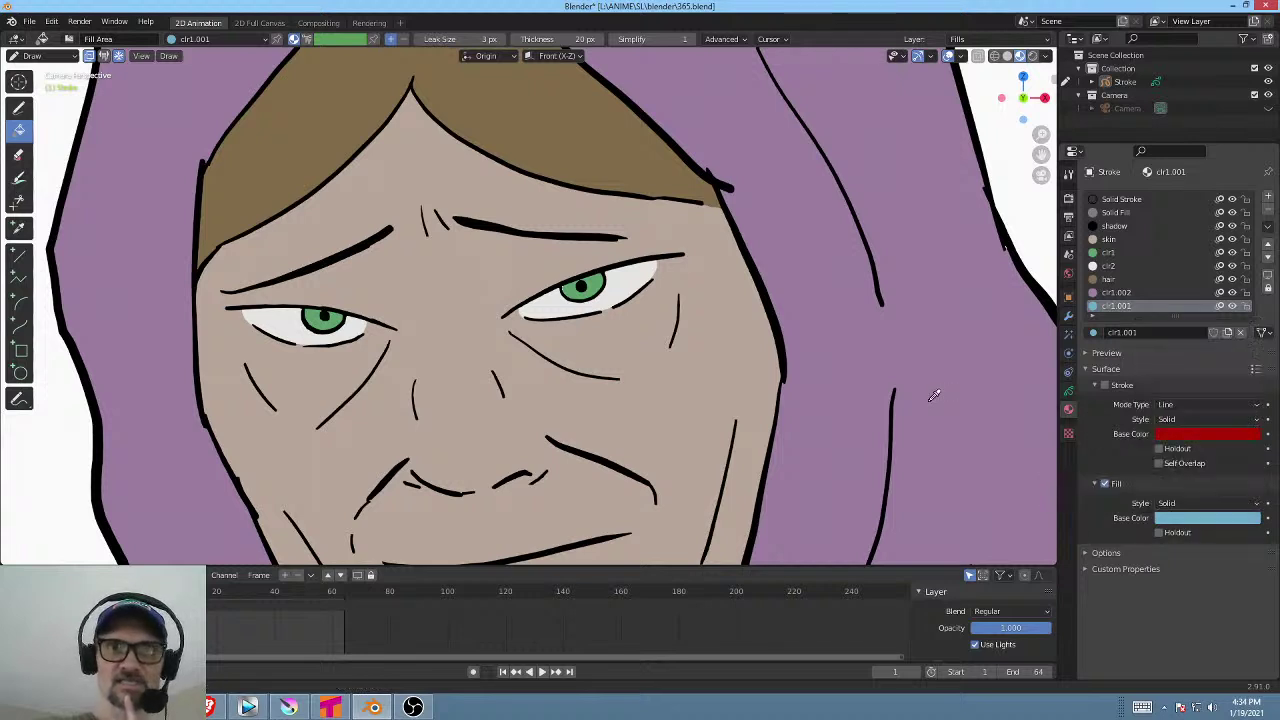
click(929, 400)
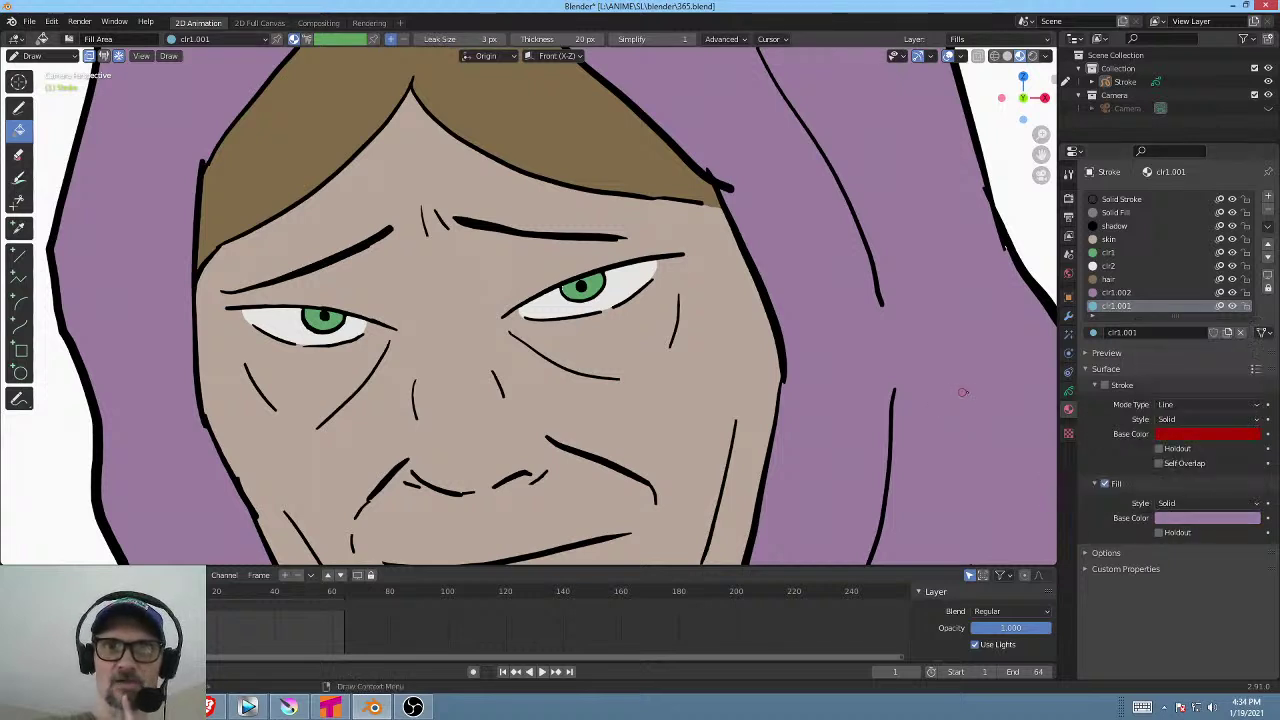
Set the saturation of the clr1.001 fill color to 0.378.
click(1188, 519)
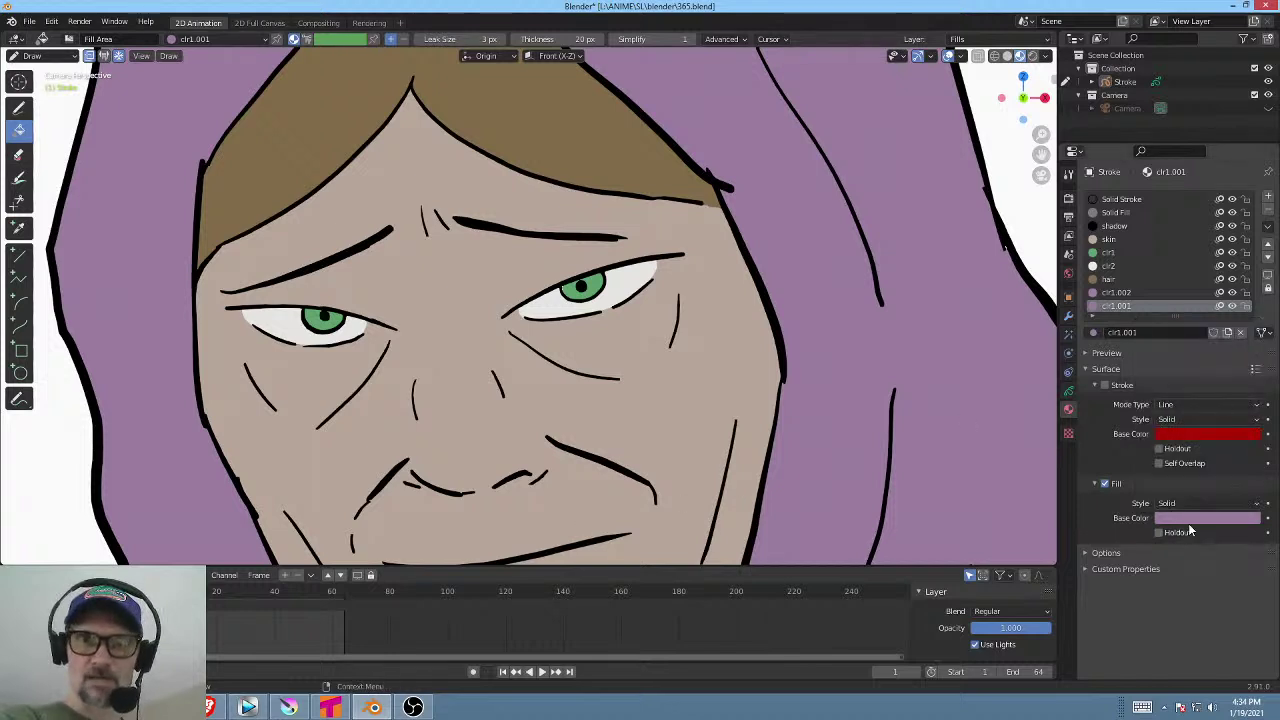
click(1215, 517)
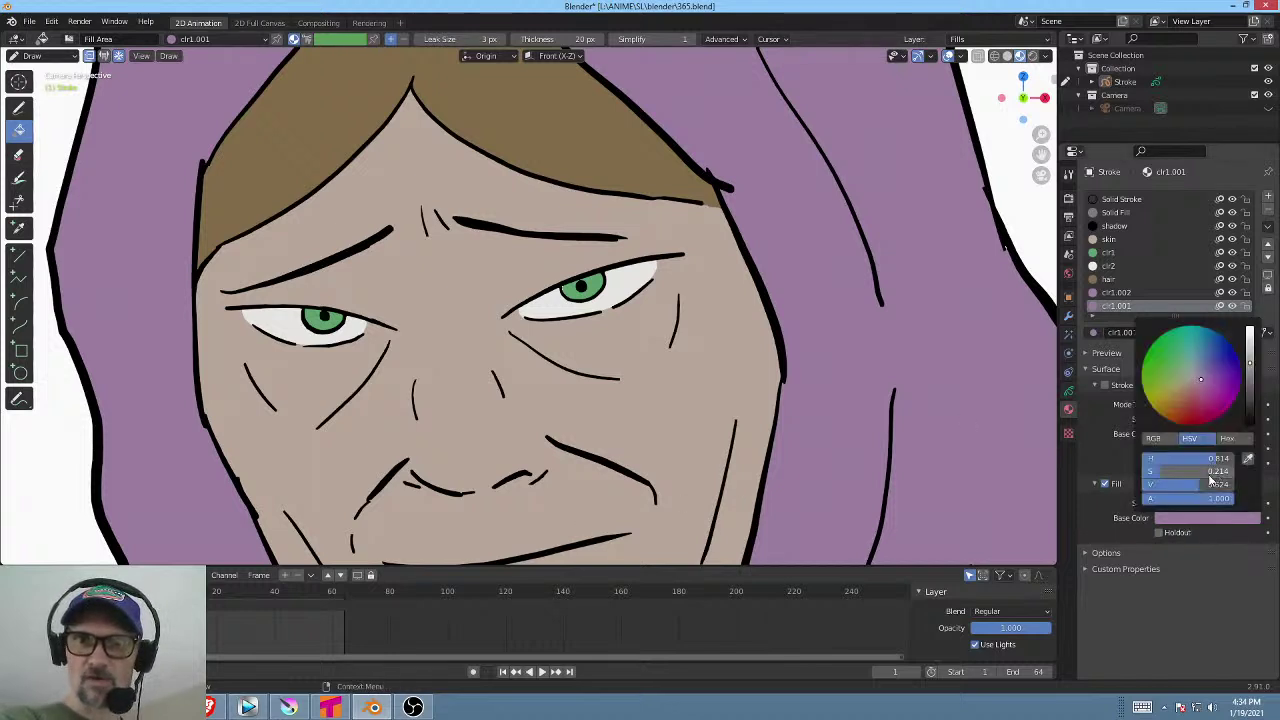
click(1166, 471)
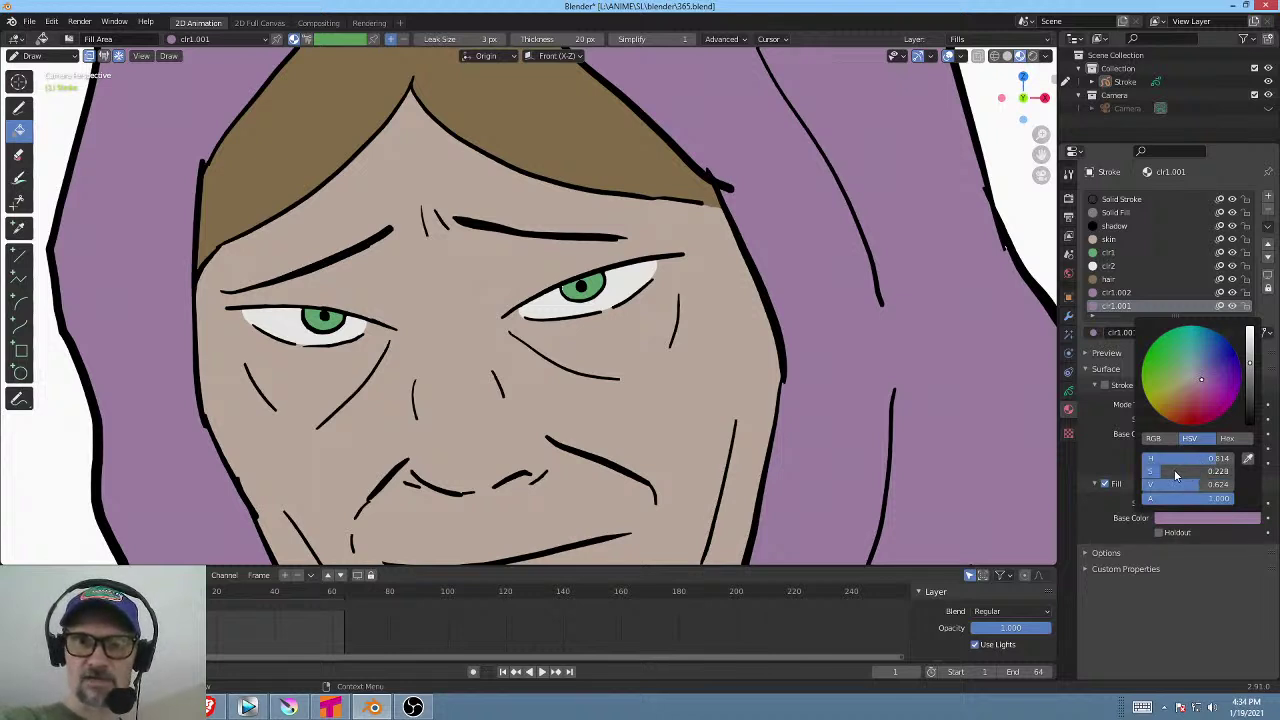
drag(1177, 476, 1186, 474)
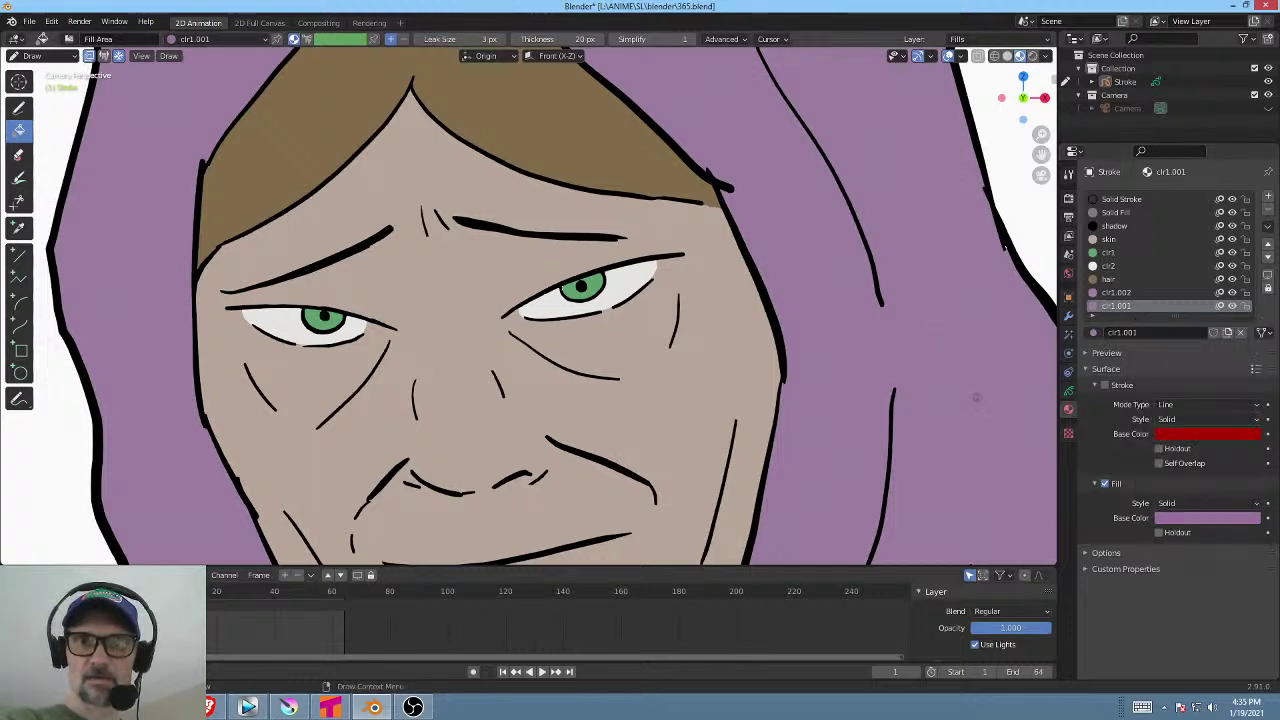
scroll(975, 400, down, 4)
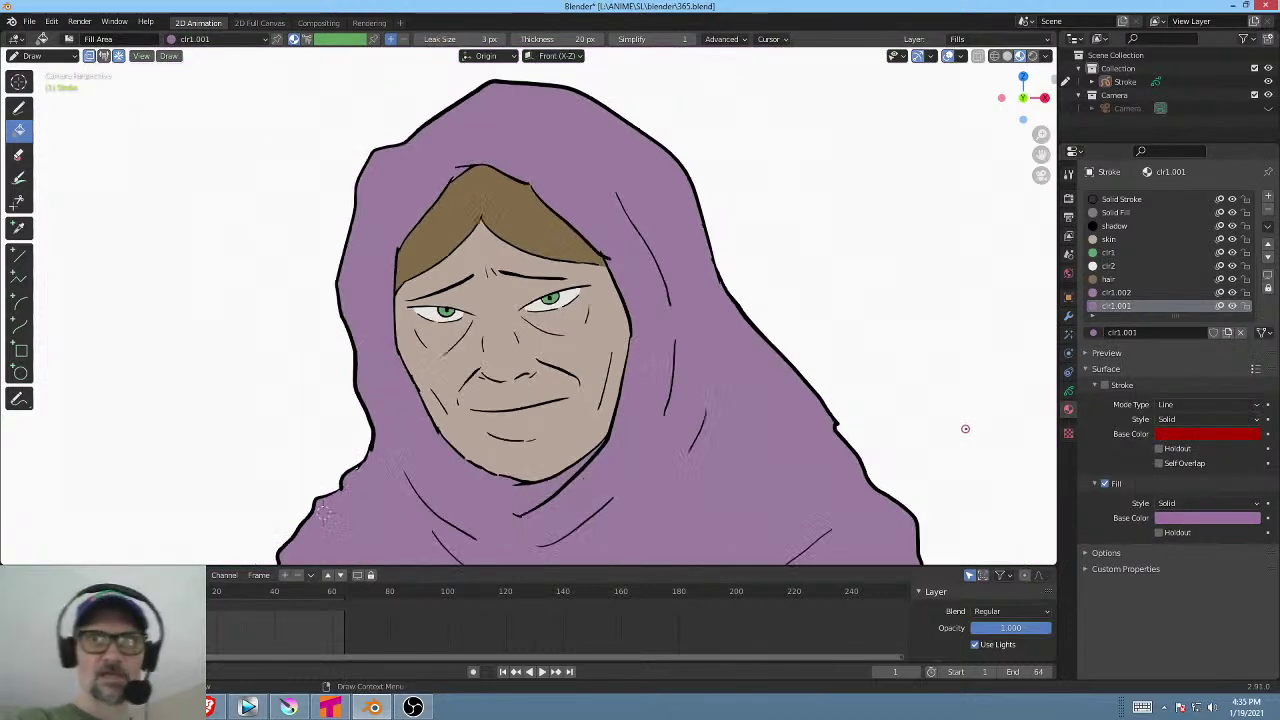
shift+middle_drag(965, 428, 877, 203)
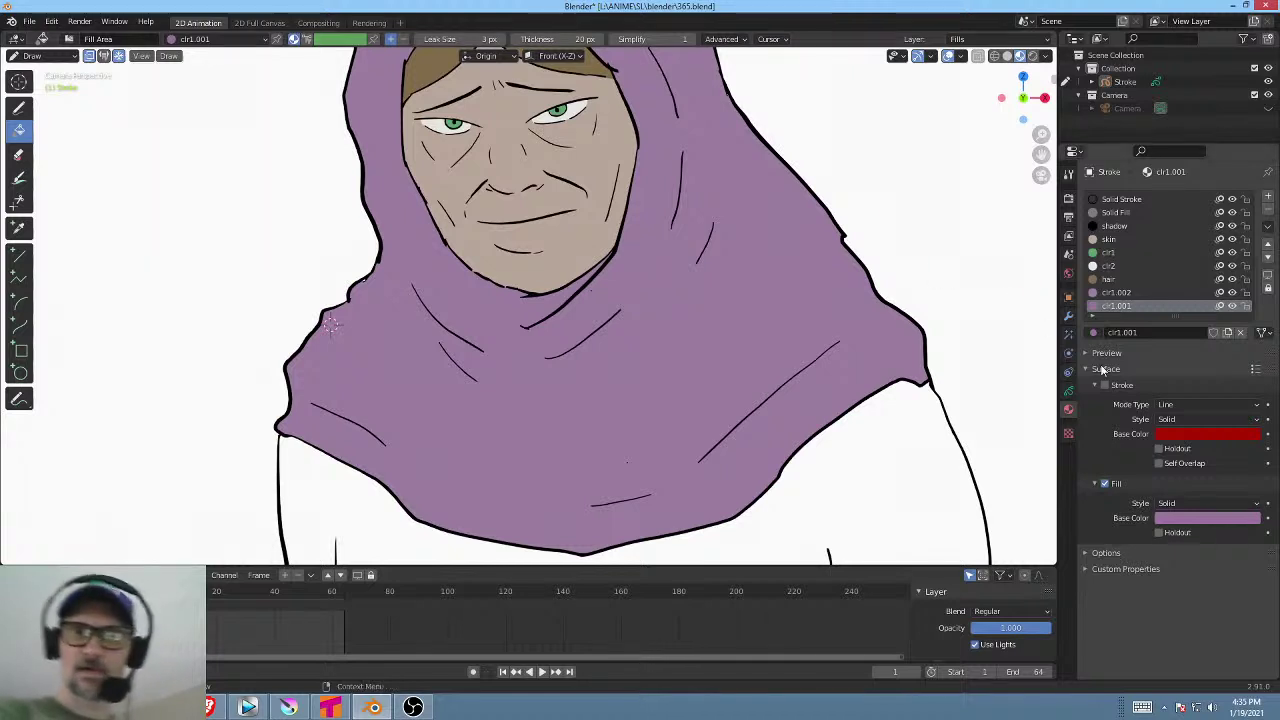
click(1181, 522)
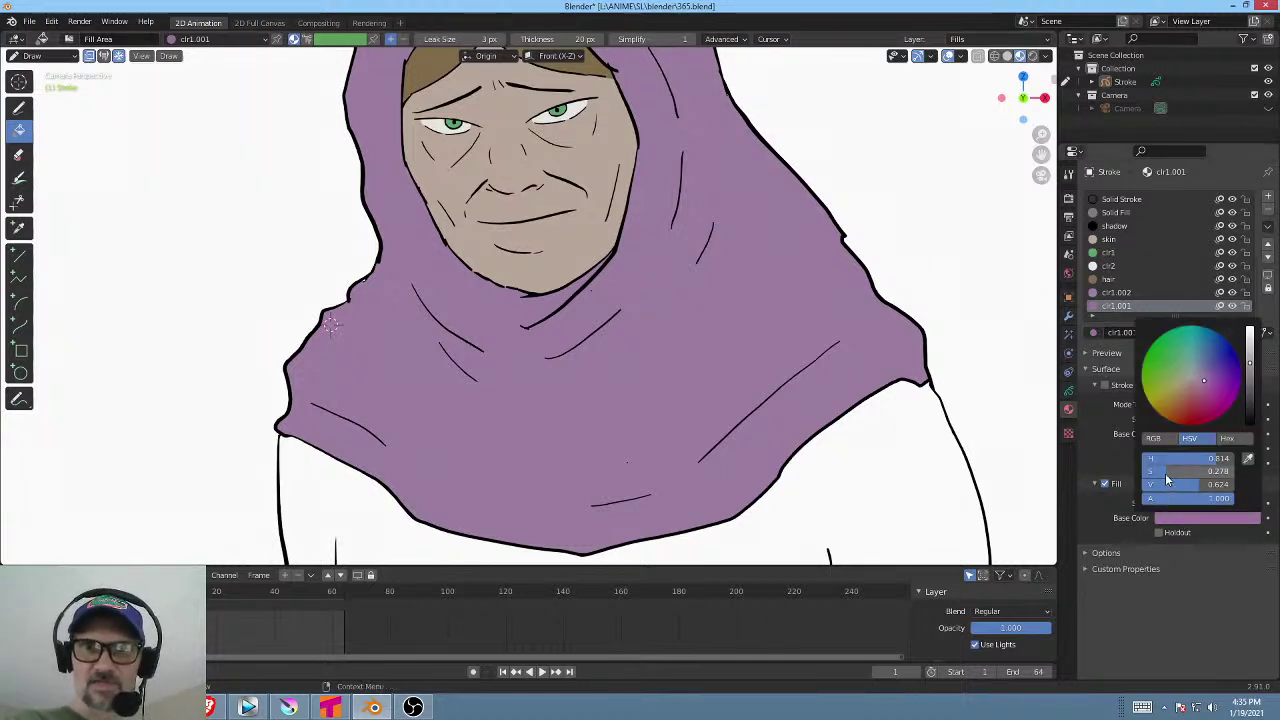
drag(1165, 473, 1175, 476)
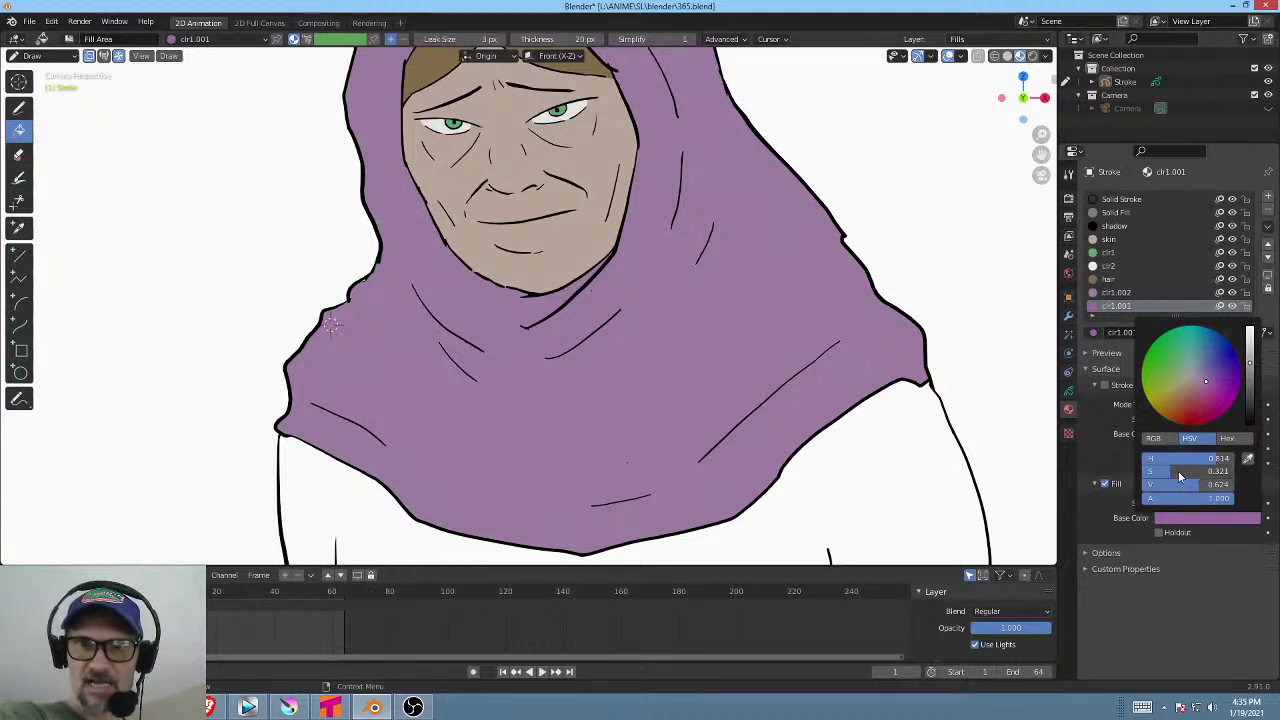
drag(1178, 477, 1185, 478)
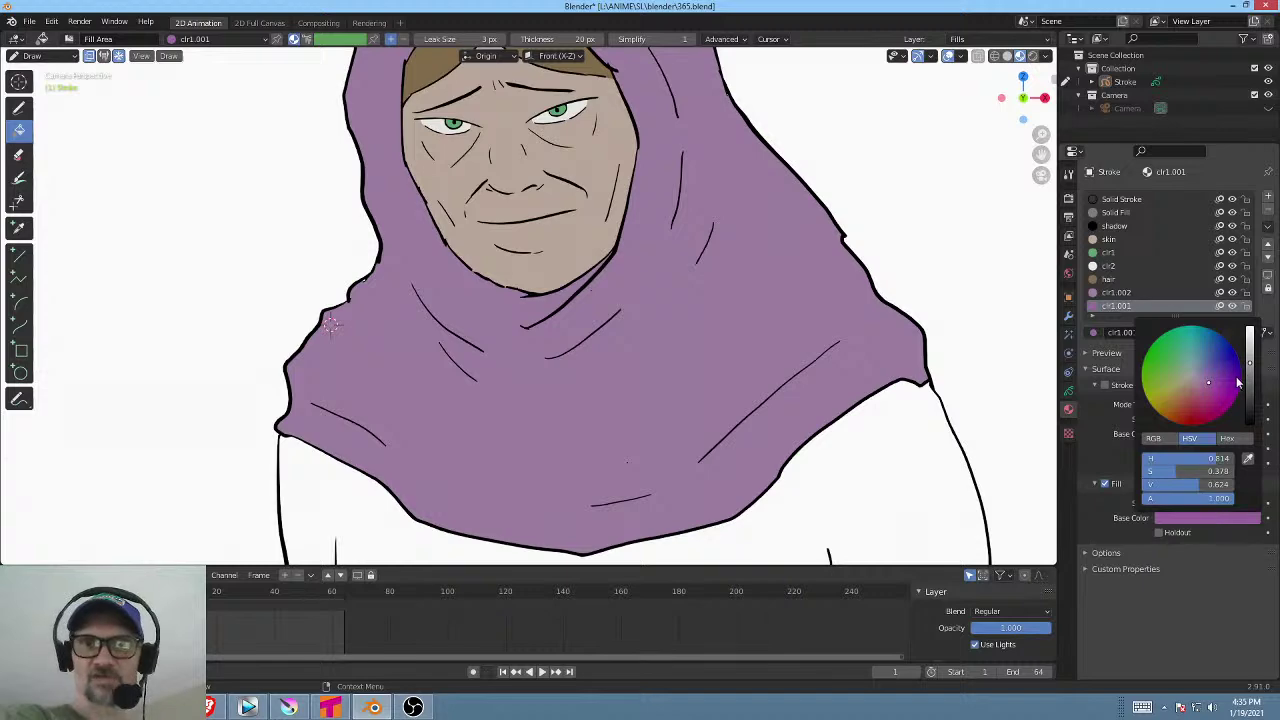
Brighten the clr1.001 fill color to a lighter, more vivid purple for the dress.
shift+scroll(906, 451, down, 6)
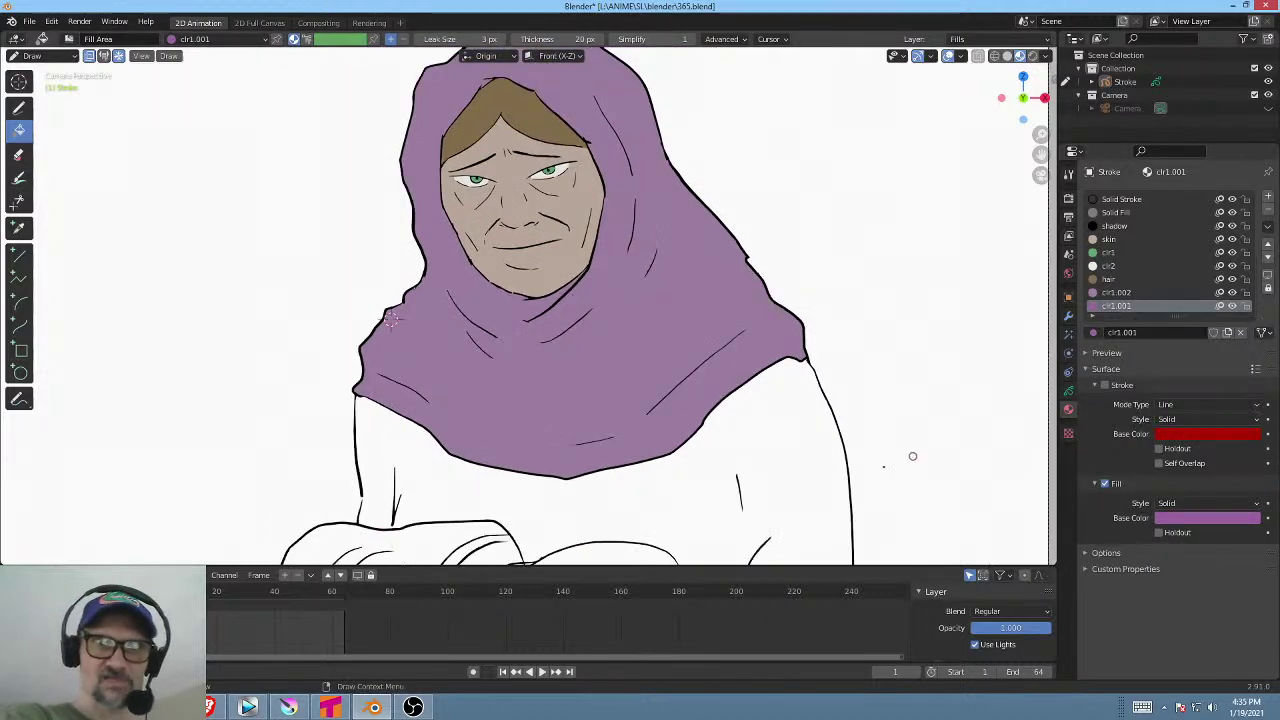
shift+middle_drag(981, 269, 887, 364)
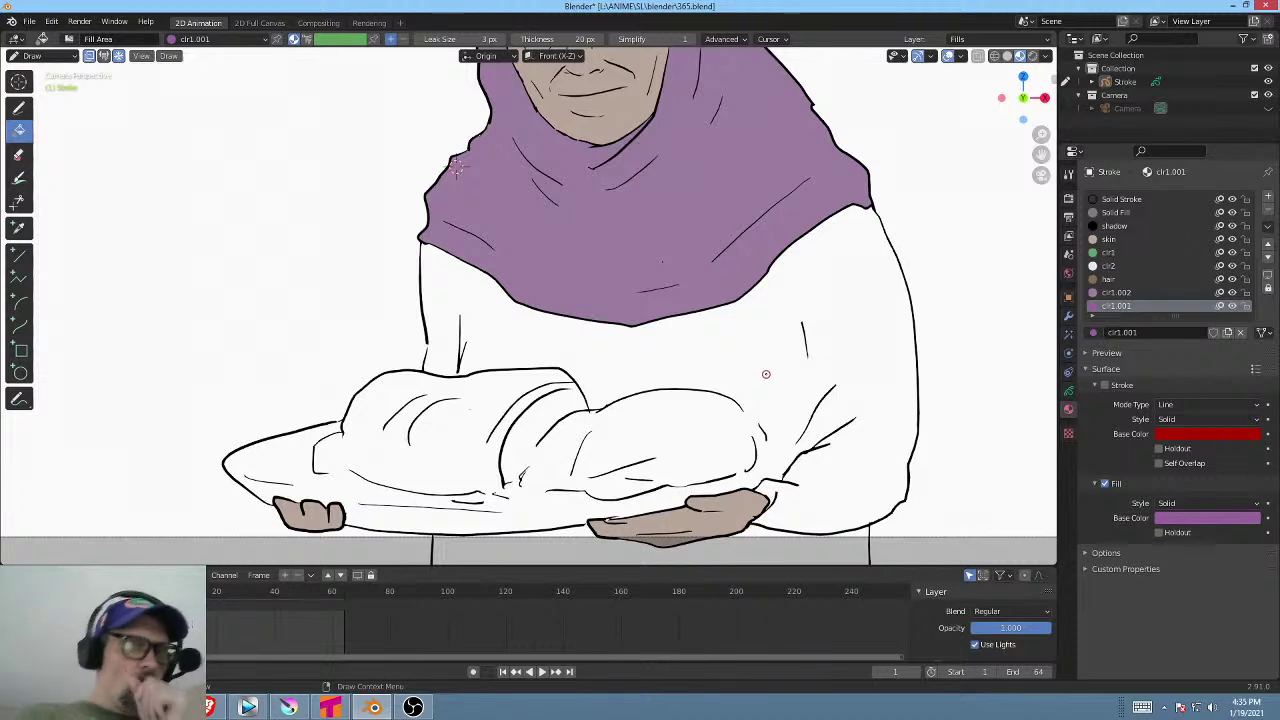
click(1215, 518)
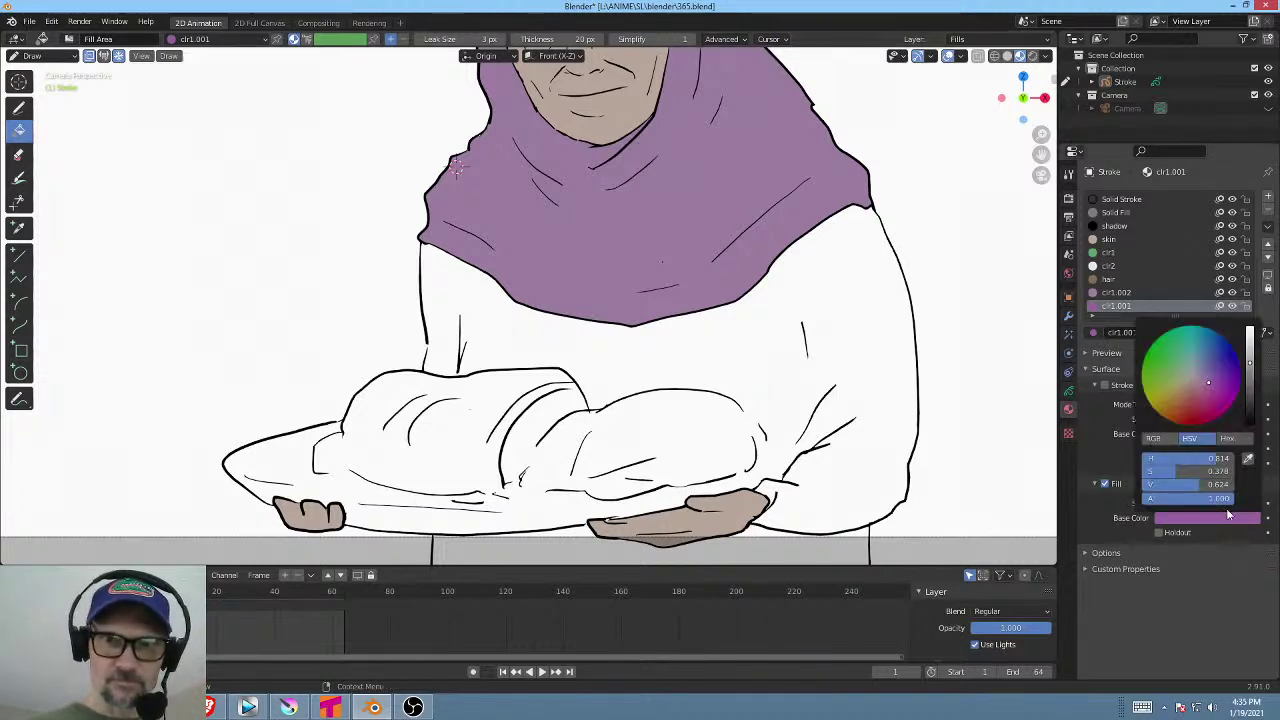
click(1250, 352)
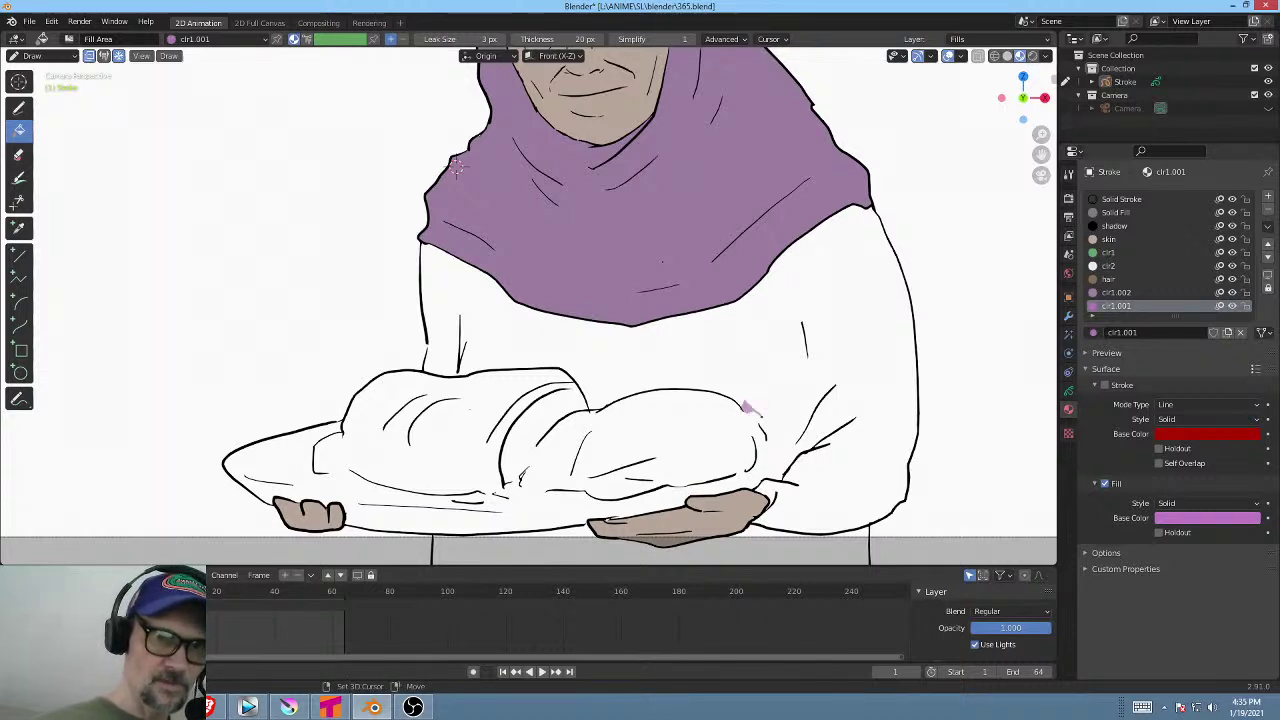
Bound the open edges beside the tray's food and below the skirt, and fill the dress's torso, sleeves and skirt with clr1.001.
mouse_move(745, 406)
mouse_down()
mouse_move(764, 438)
mouse_move(750, 452)
mouse_move(788, 425)
mouse_move(785, 455)
mouse_up()
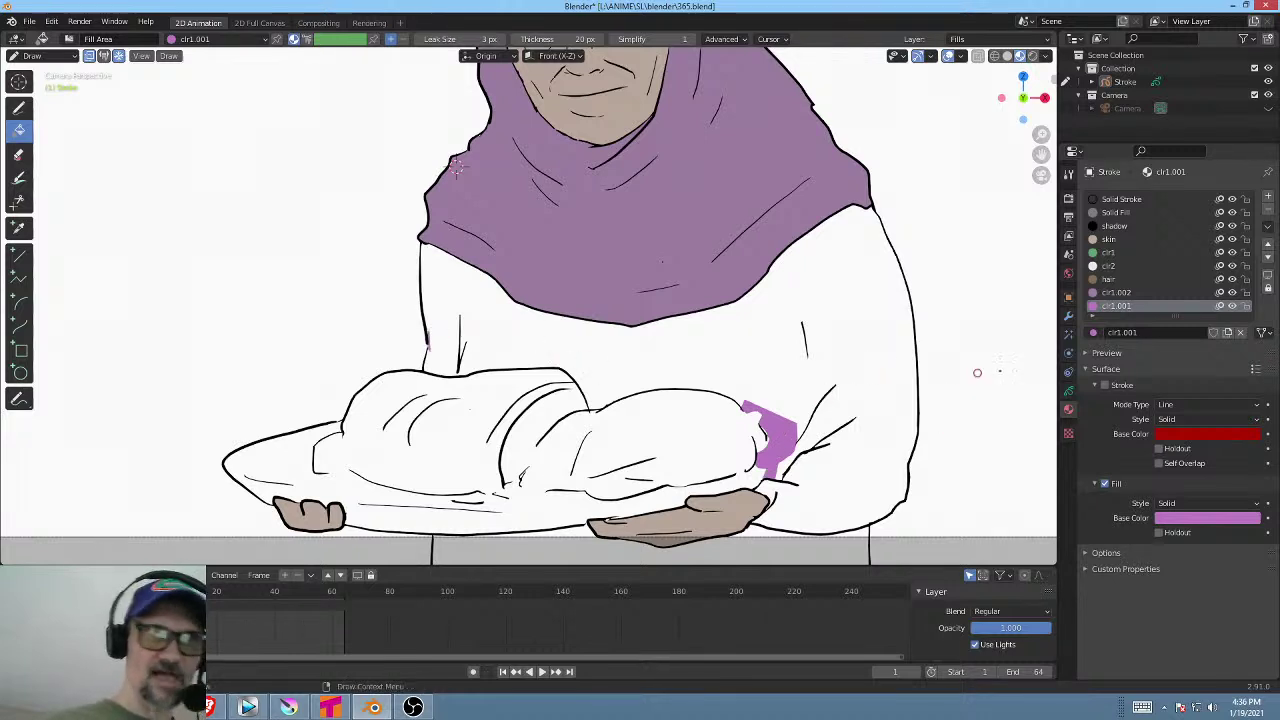
click(855, 335)
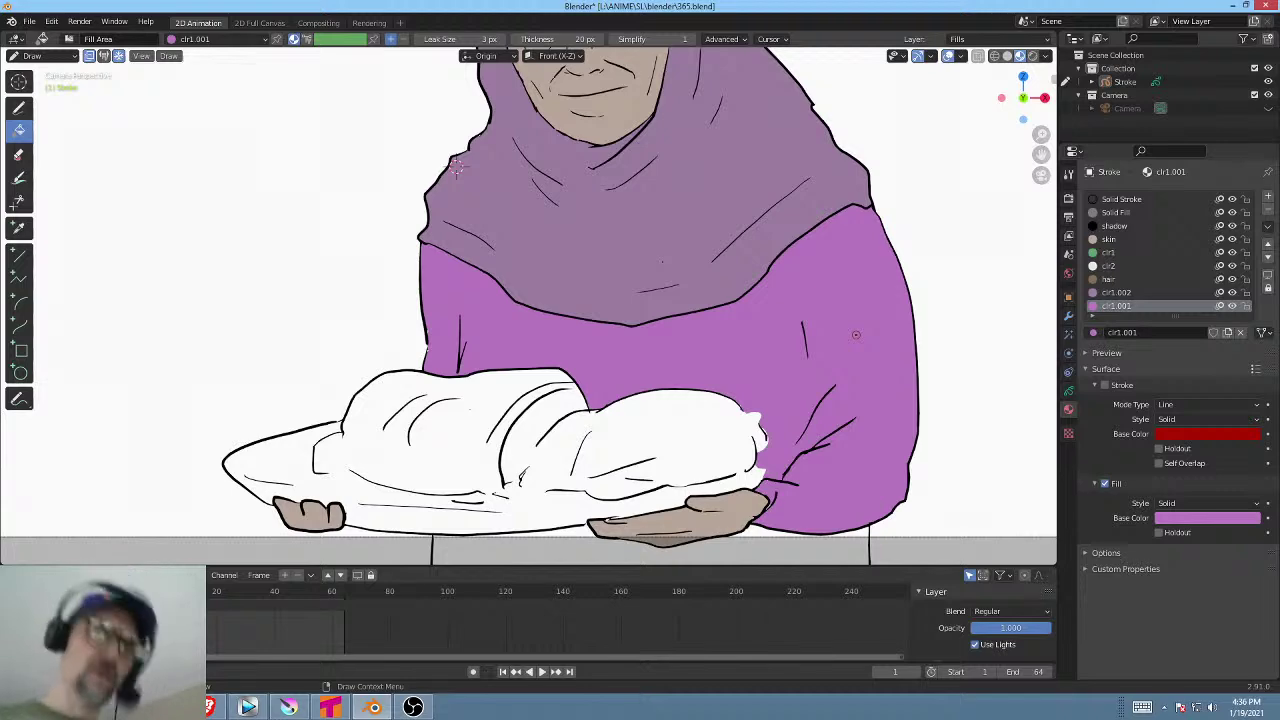
shift+middle_drag(816, 516, 836, 272)
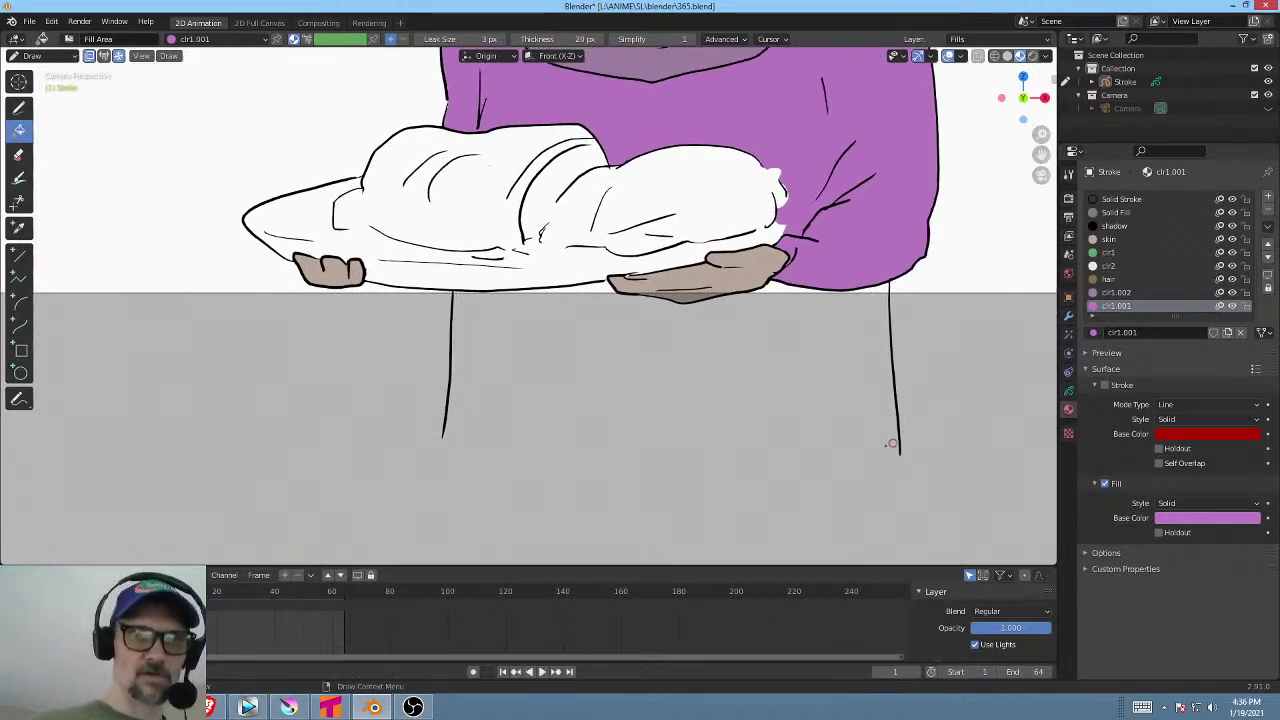
mouse_move(448, 423)
shift+mouse_down()
mouse_move(484, 492)
mouse_move(884, 498)
mouse_move(446, 423)
shift+mouse_up()
click(767, 387)
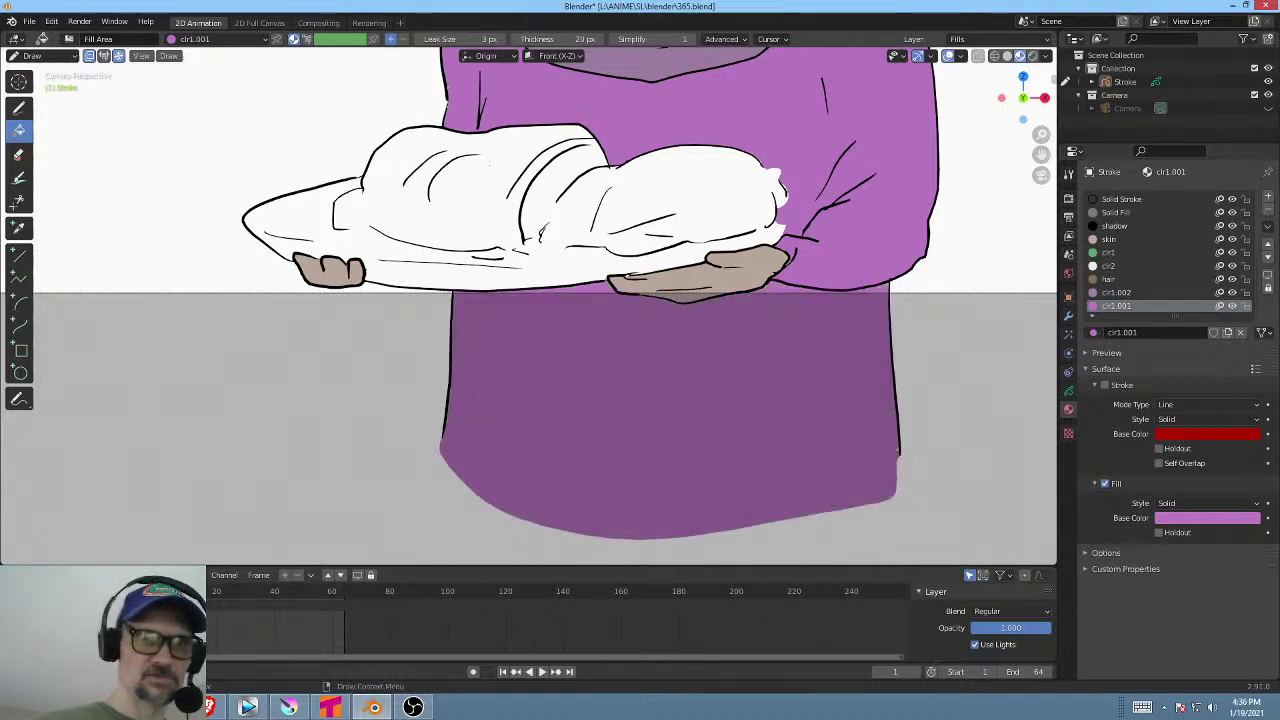
shift+middle_drag(721, 268, 714, 487)
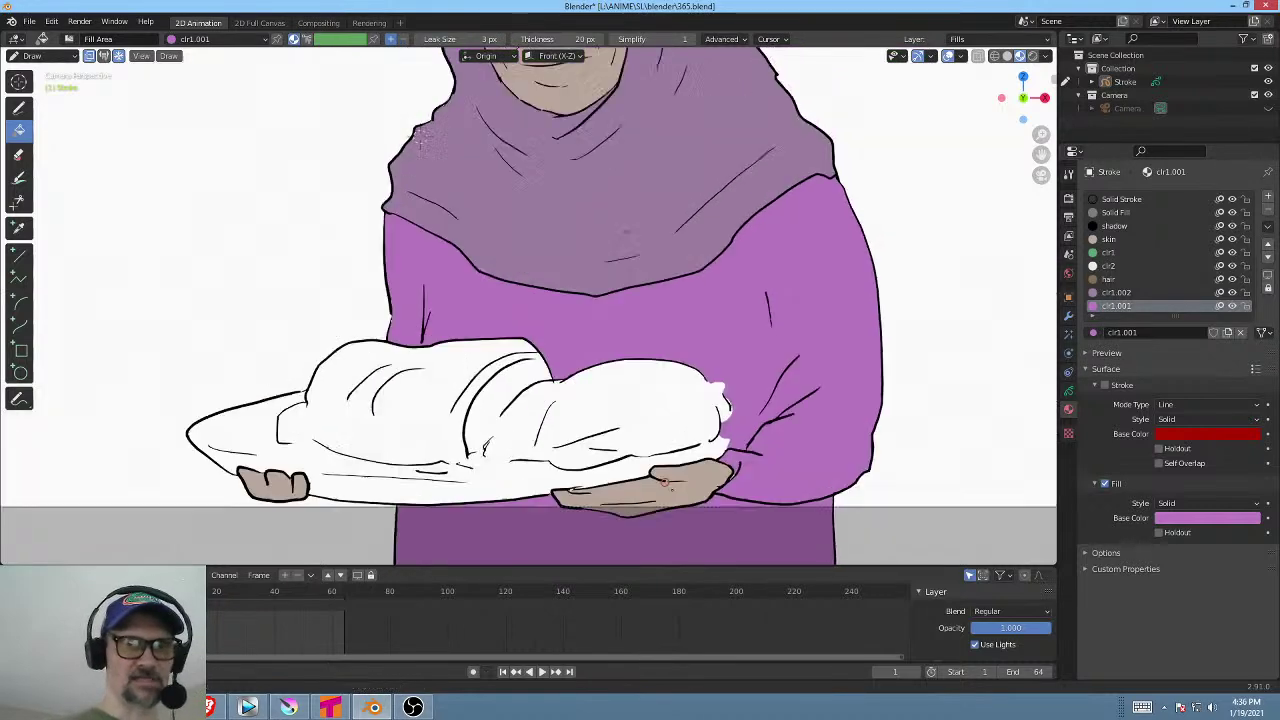
ctrl+middle_drag(676, 440, 571, 455)
ctrl+middle_drag(548, 138, 545, 246)
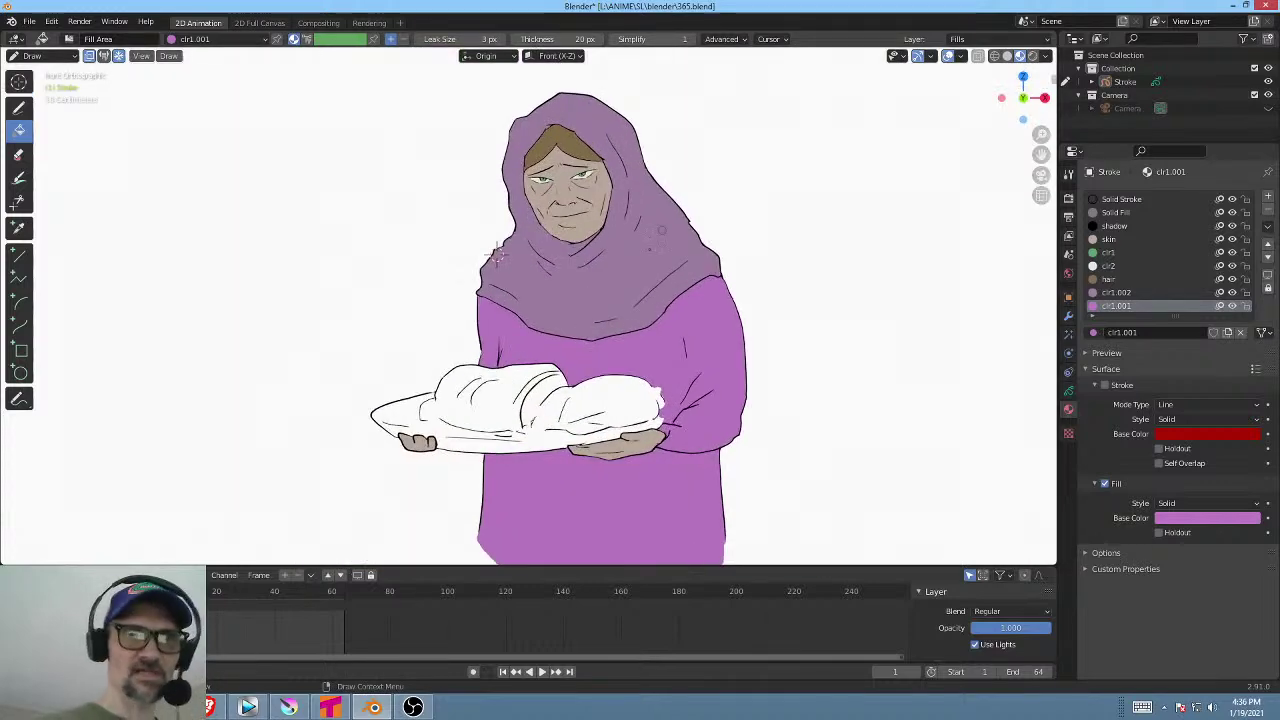
shift+middle_drag(585, 321, 570, 392)
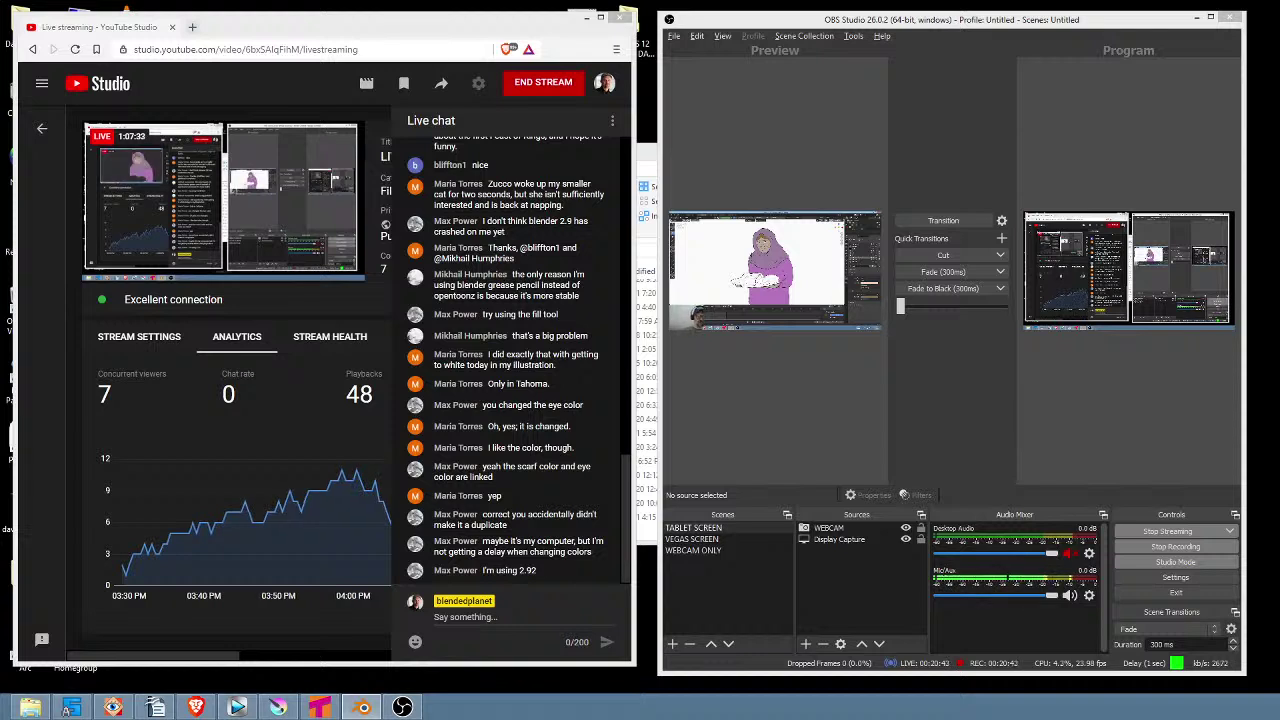
middle_drag(764, 262, 786, 256)
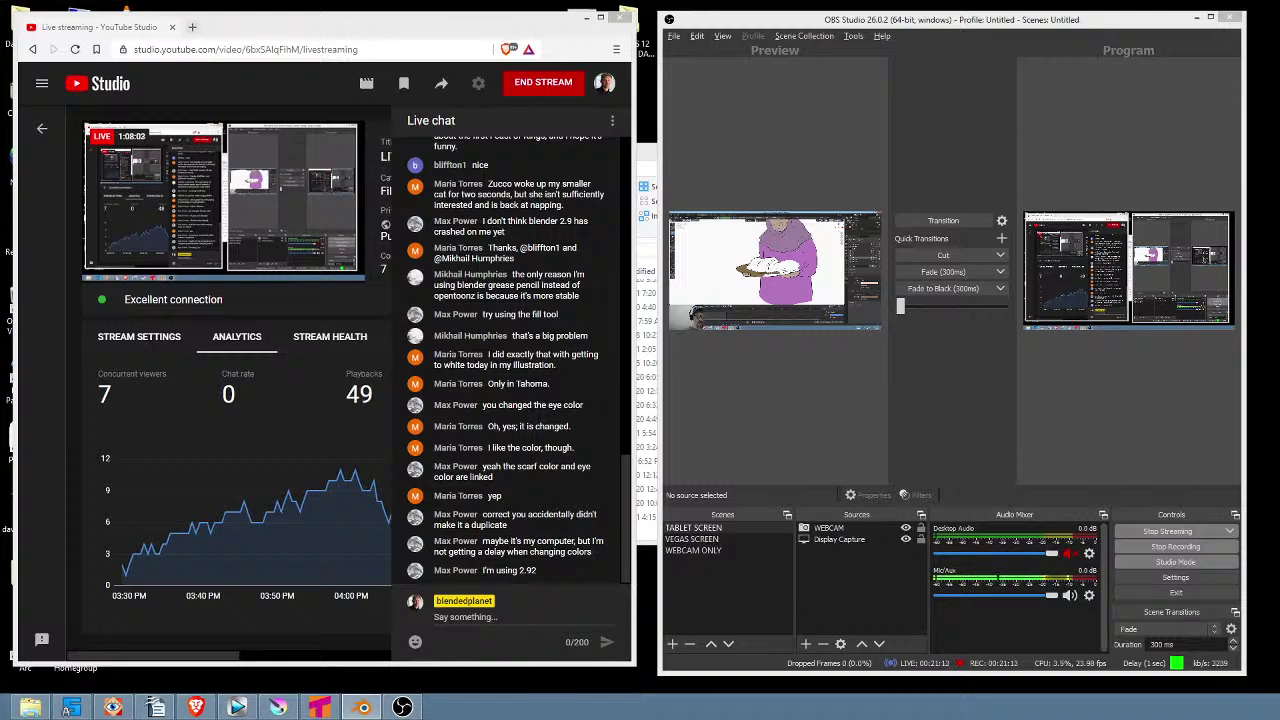
Transition the live broadcast in OBS Studio to the TABLET SCREEN scene showing the Blender drawing.
middle_drag(776, 270, 776, 260)
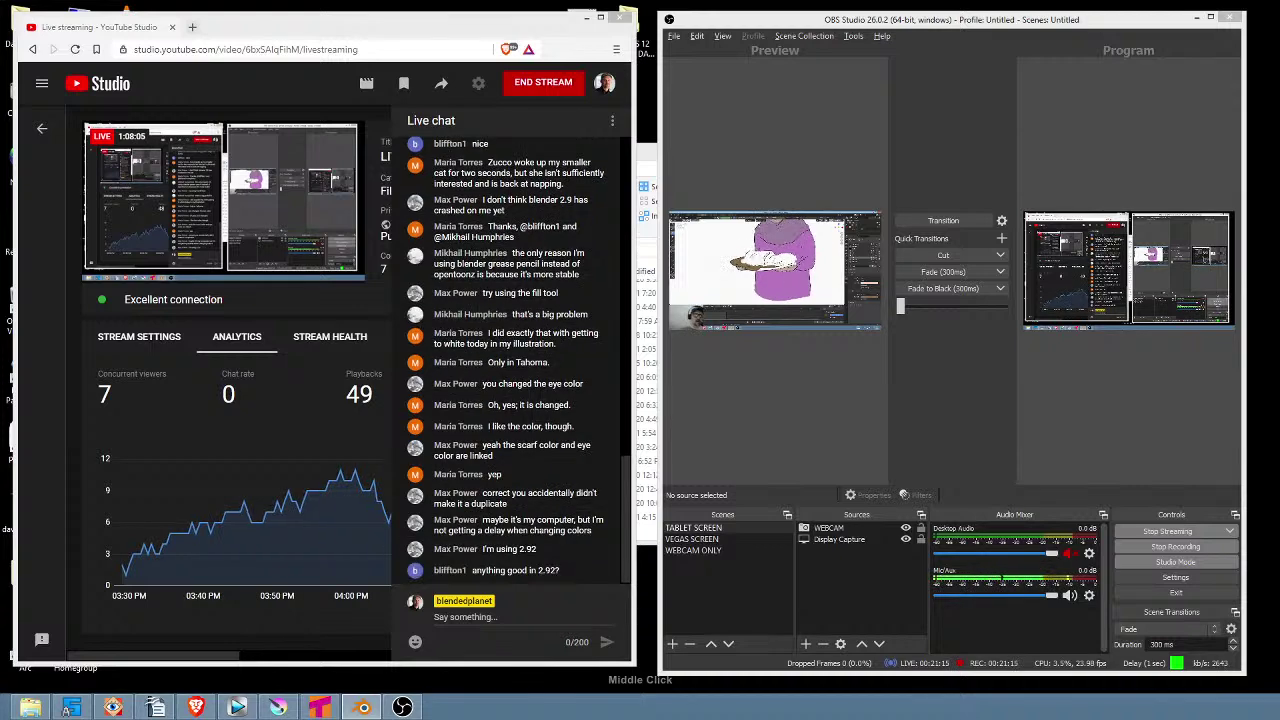
scroll(776, 262, up, 2)
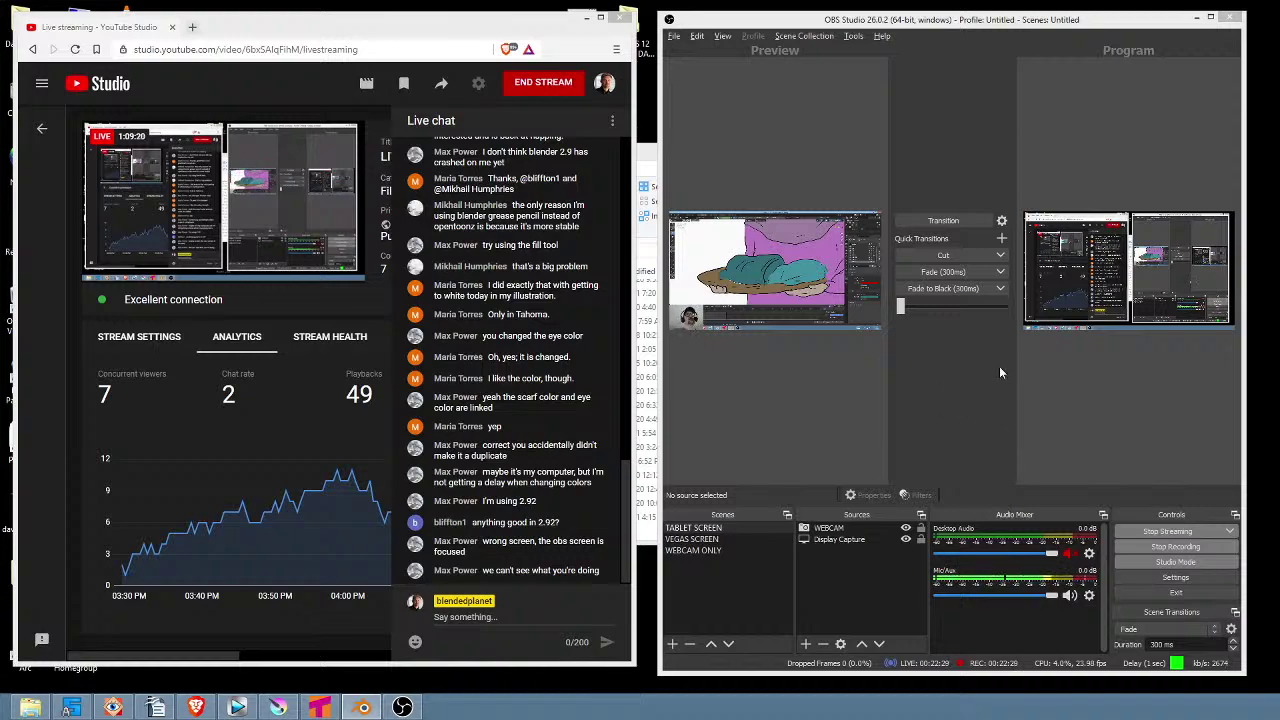
click(965, 218)
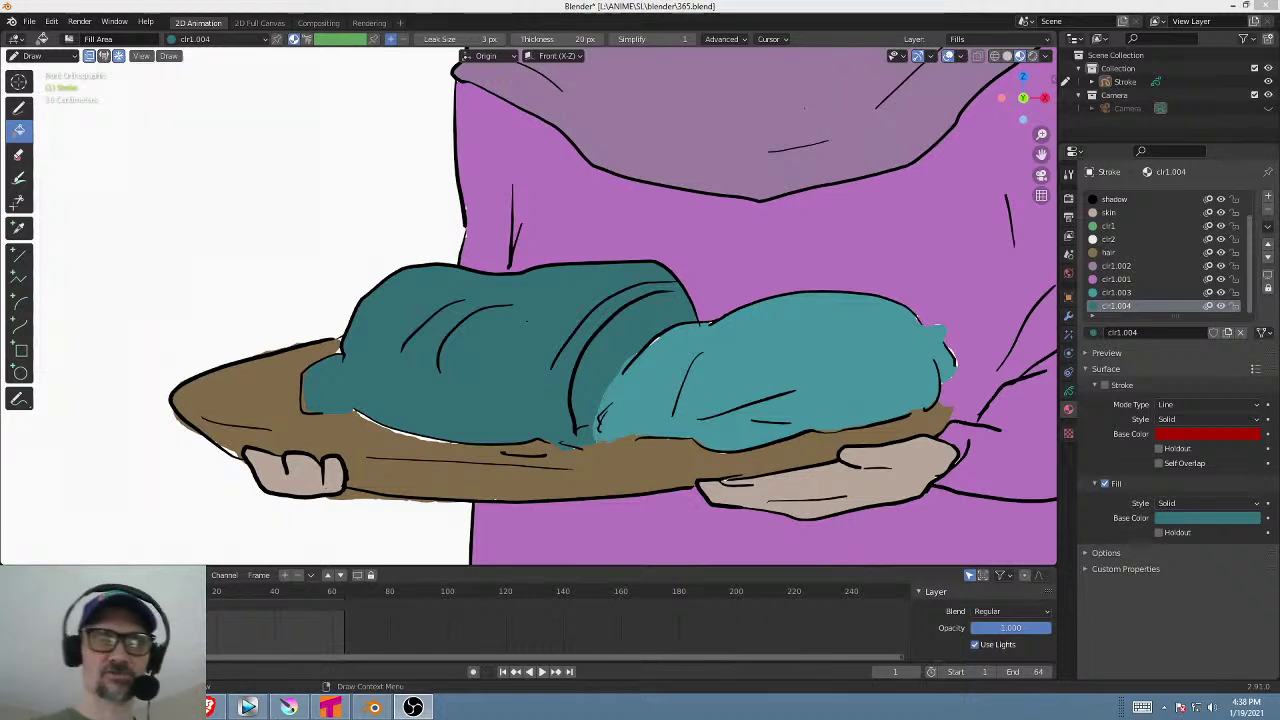
Patch the white gap at the outer end of the lighter teal food with the clr1.003 material.
mouse_move(870, 376)
shift+middle_down()
mouse_move(734, 366)
mouse_move(750, 365)
shift+middle_up()
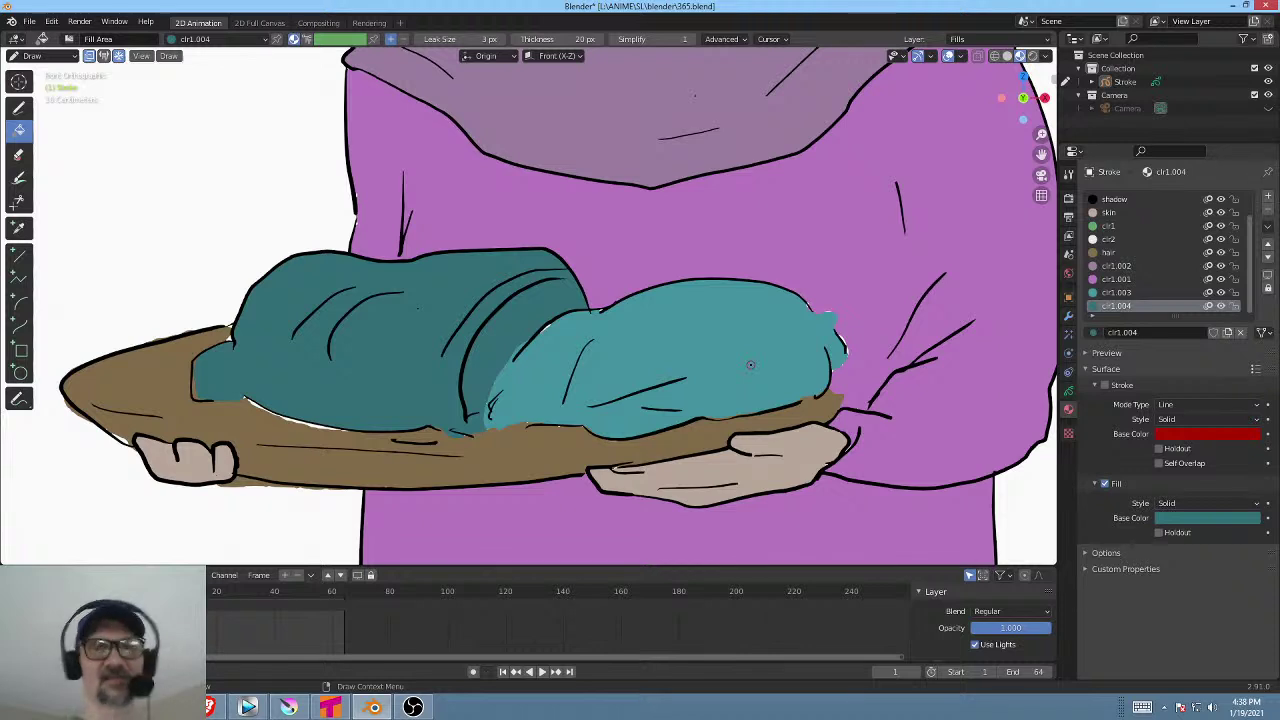
click(1140, 292)
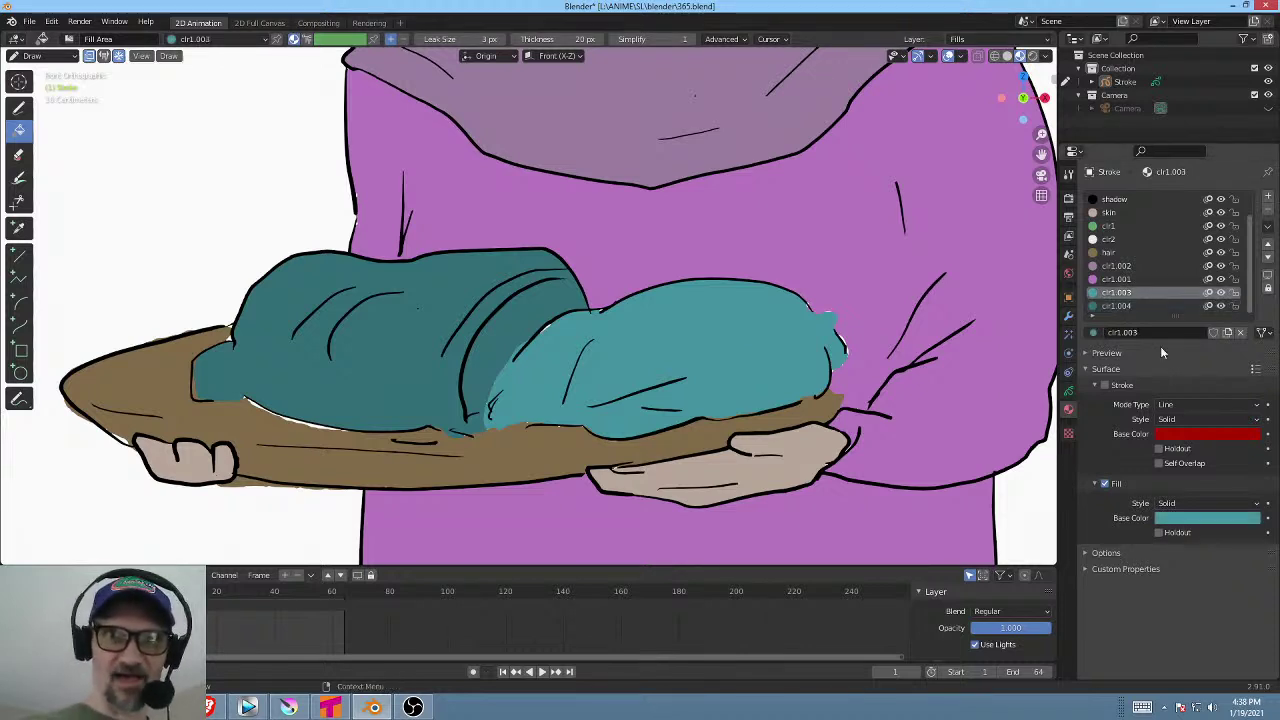
click(1220, 292)
click(1220, 292)
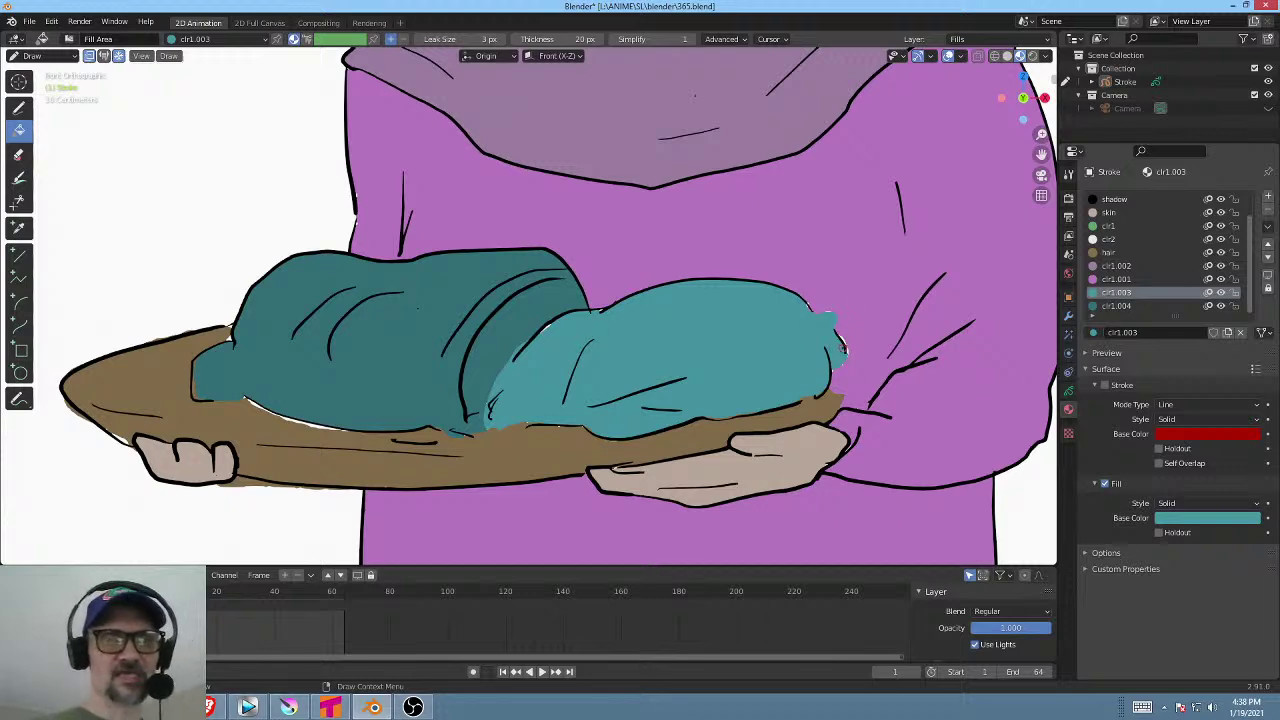
scroll(846, 350, up, 2)
scroll(918, 318, down, 2)
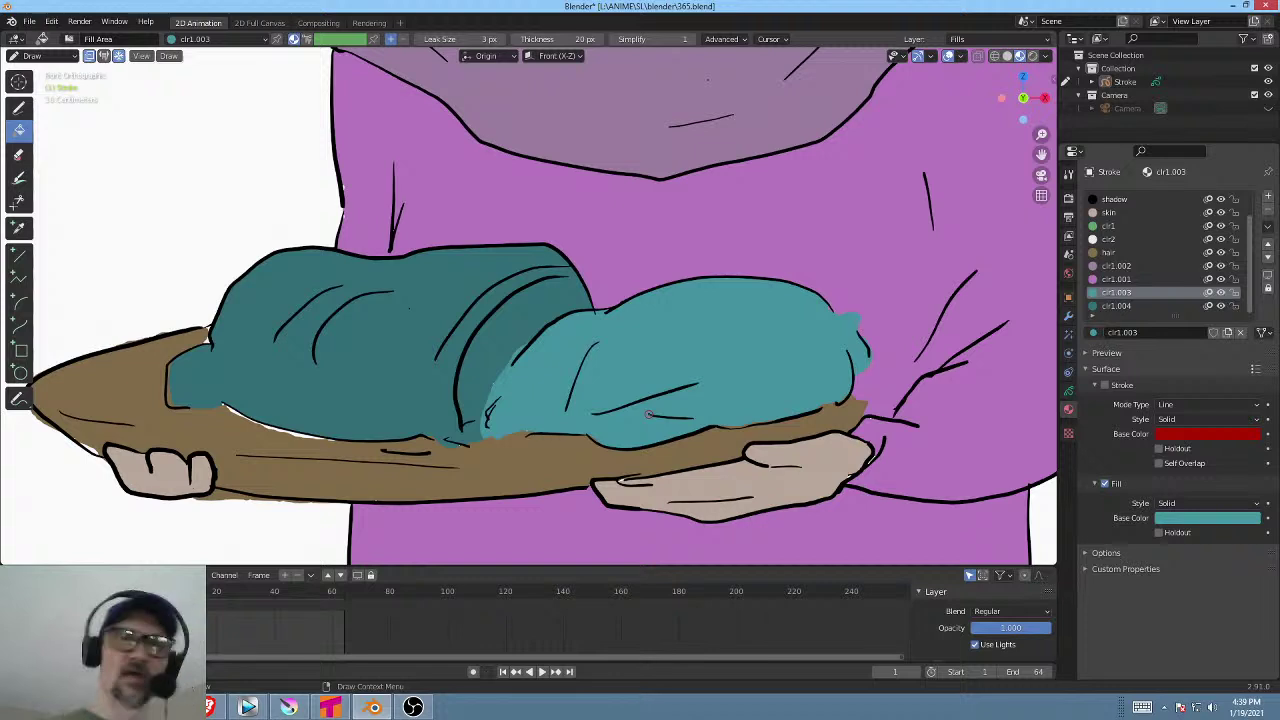
Patch the white gaps along the lower edge of the darker teal food with the clr1.004 material.
click(1116, 305)
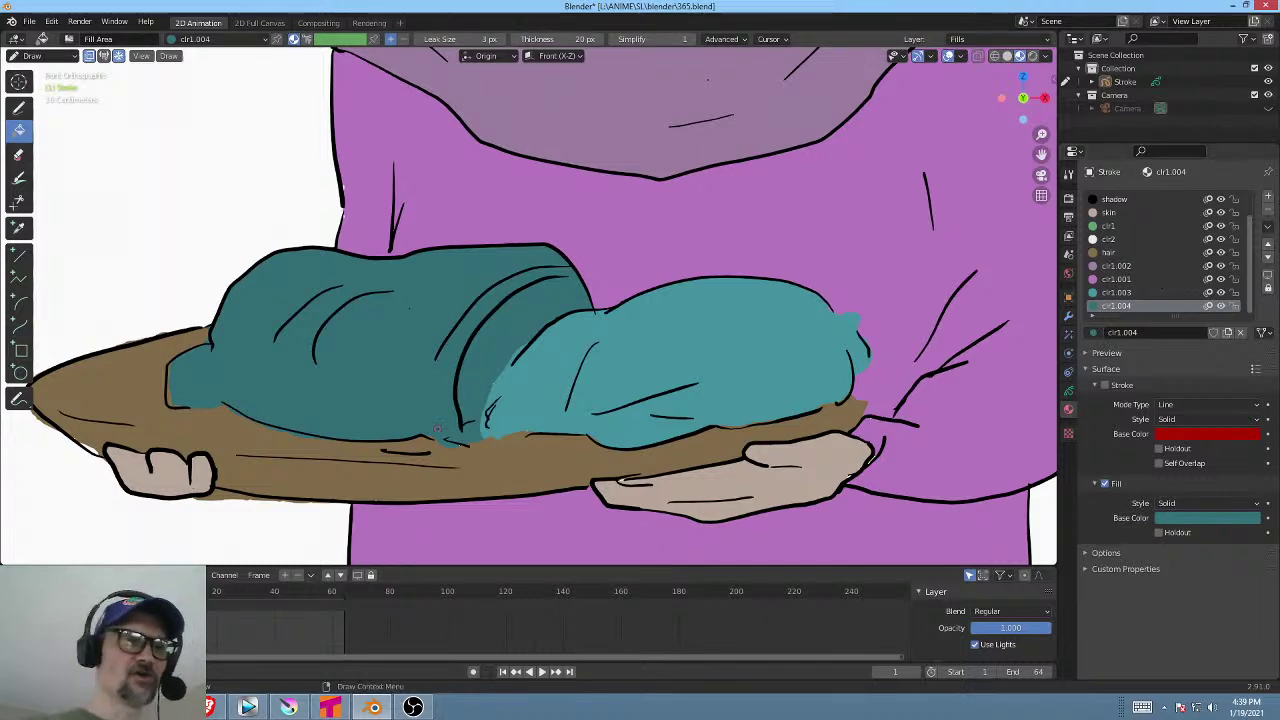
shift+middle_drag(444, 424, 504, 413)
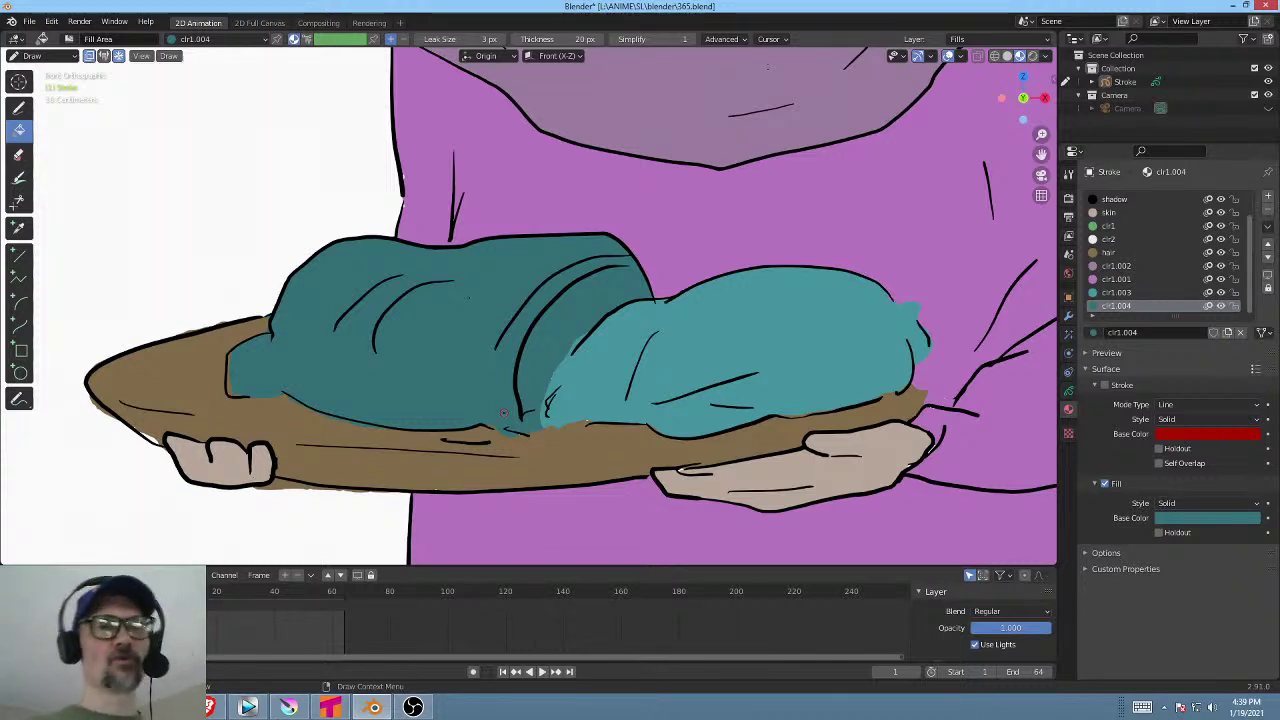
scroll(760, 280, down, 3)
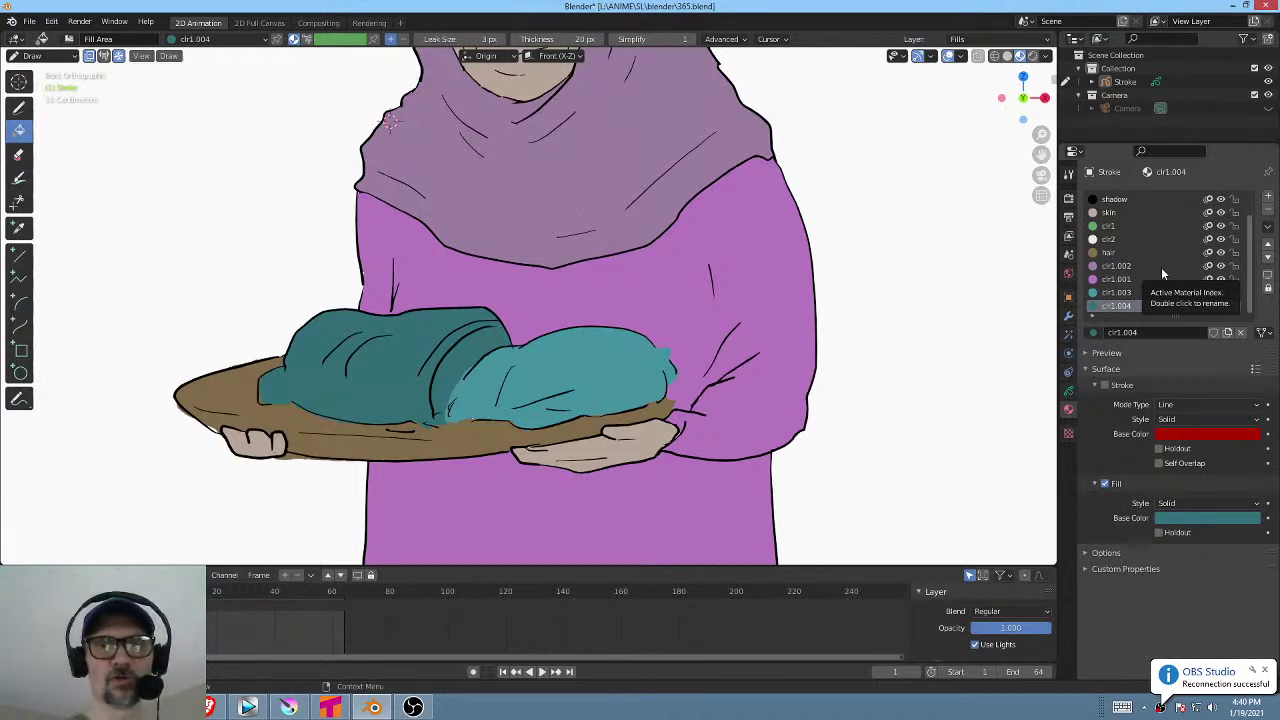
Dismiss the OBS notification and patch the white gaps along the tray's edge with the hair material.
click(1264, 670)
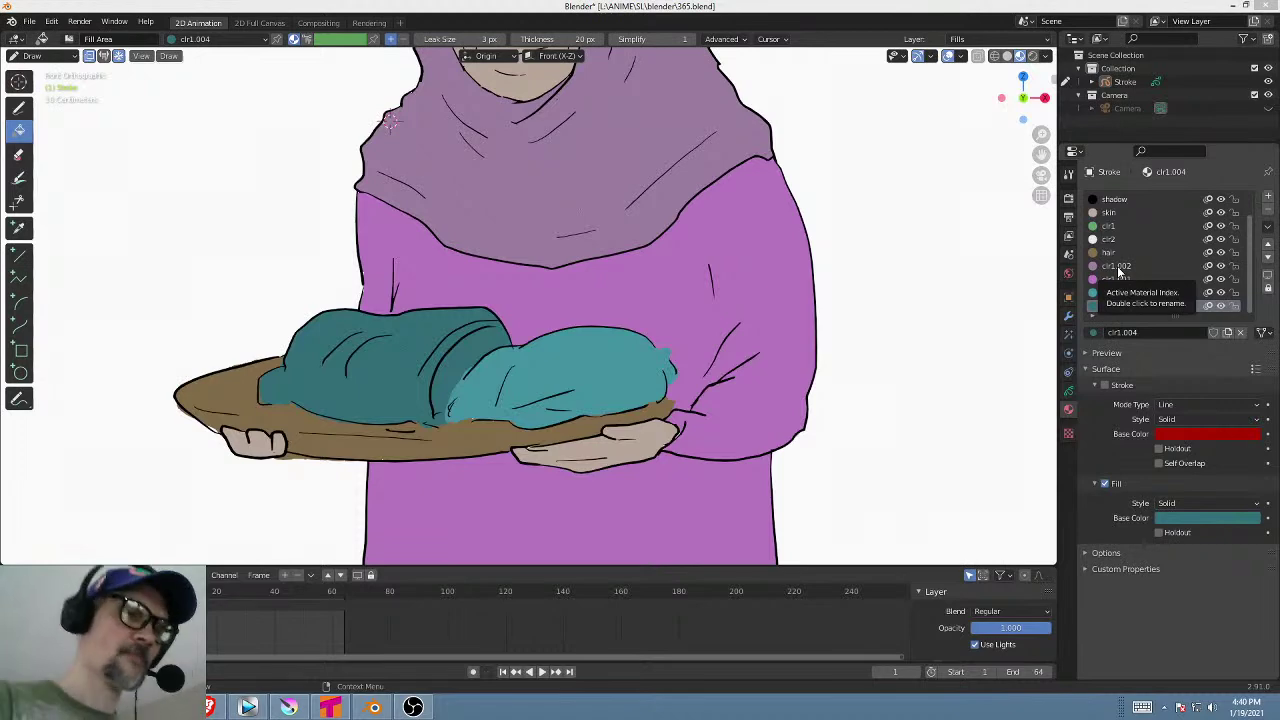
shift+middle_drag(339, 355, 432, 306)
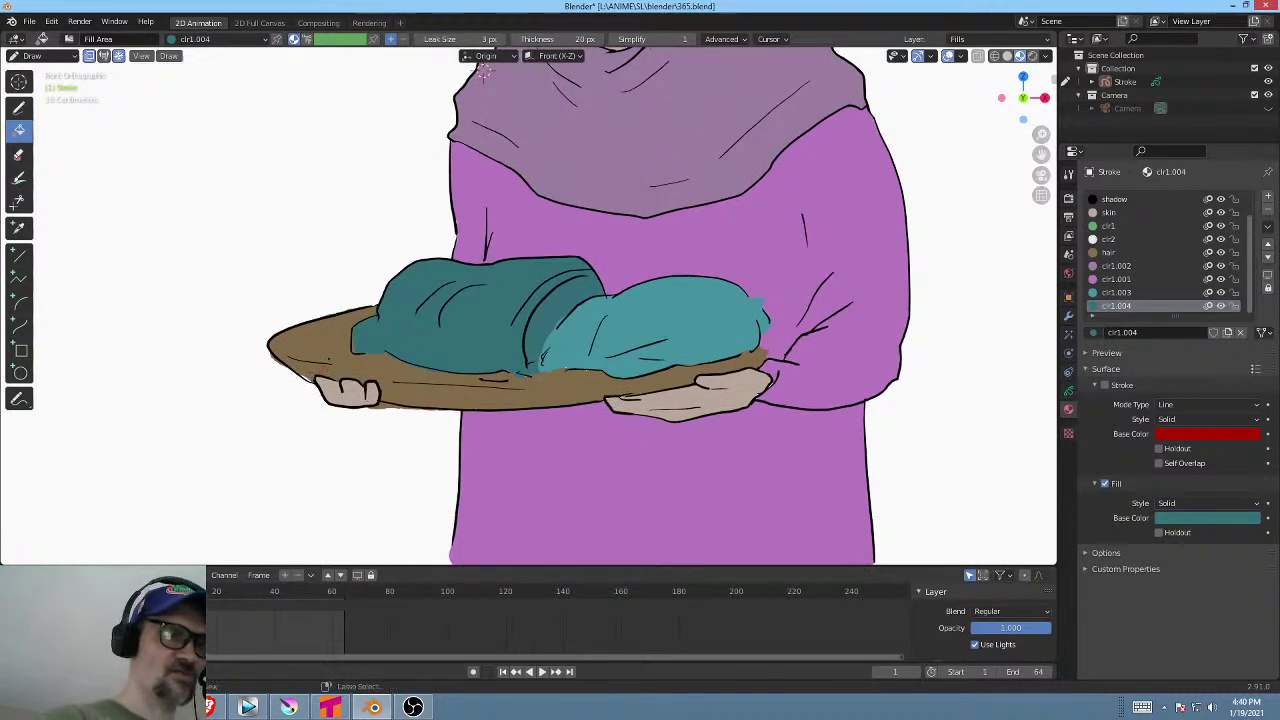
mouse_move(293, 403)
ctrl+middle_down()
mouse_move(441, 279)
mouse_move(369, 360)
mouse_move(439, 317)
ctrl+middle_up()
click(1112, 252)
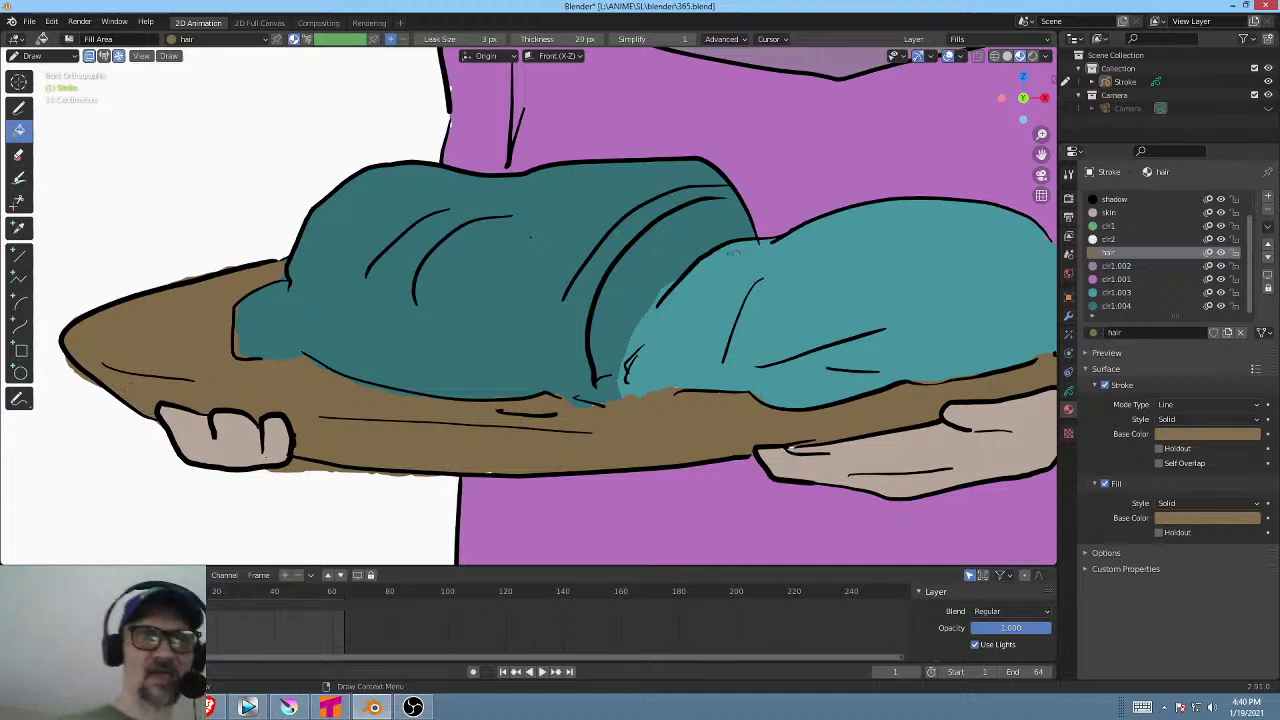
scroll(703, 280, down, 3)
scroll(677, 323, down, 2)
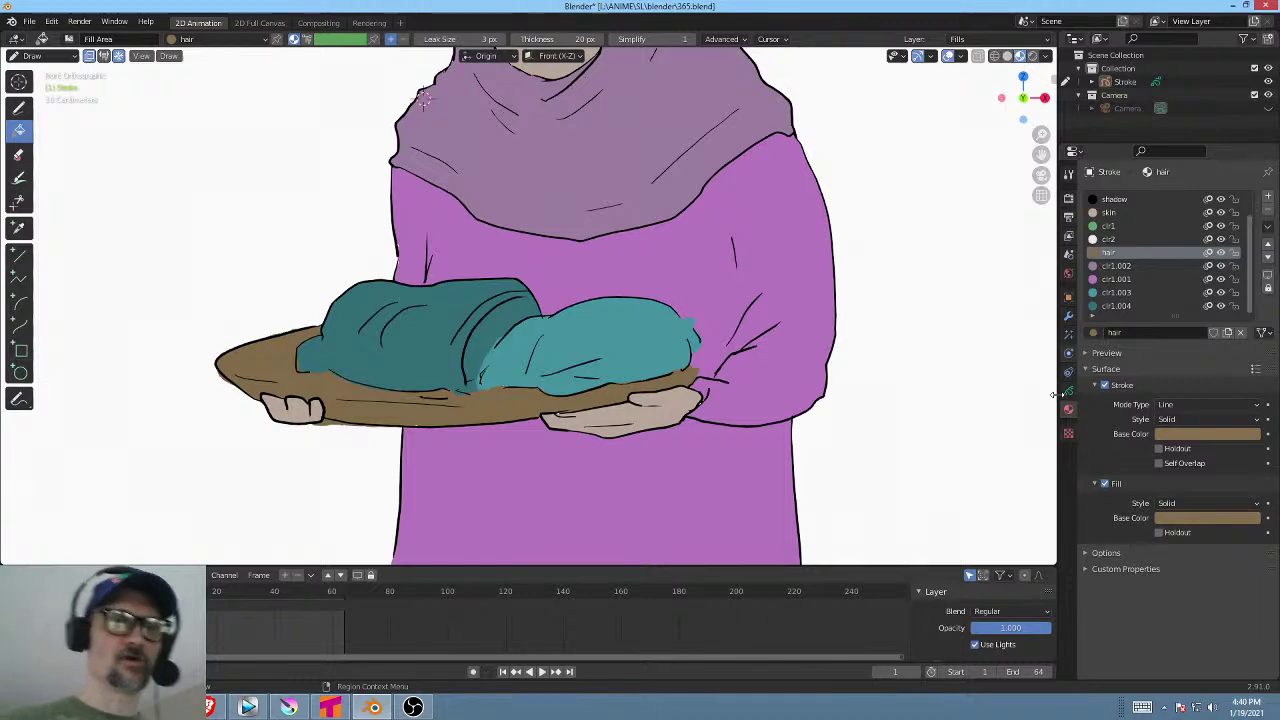
Make shadow the active material and shadows the active Grease Pencil layer, with the whole figure in view.
shift+middle_drag(733, 165, 743, 197)
scroll(434, 130, down, 1)
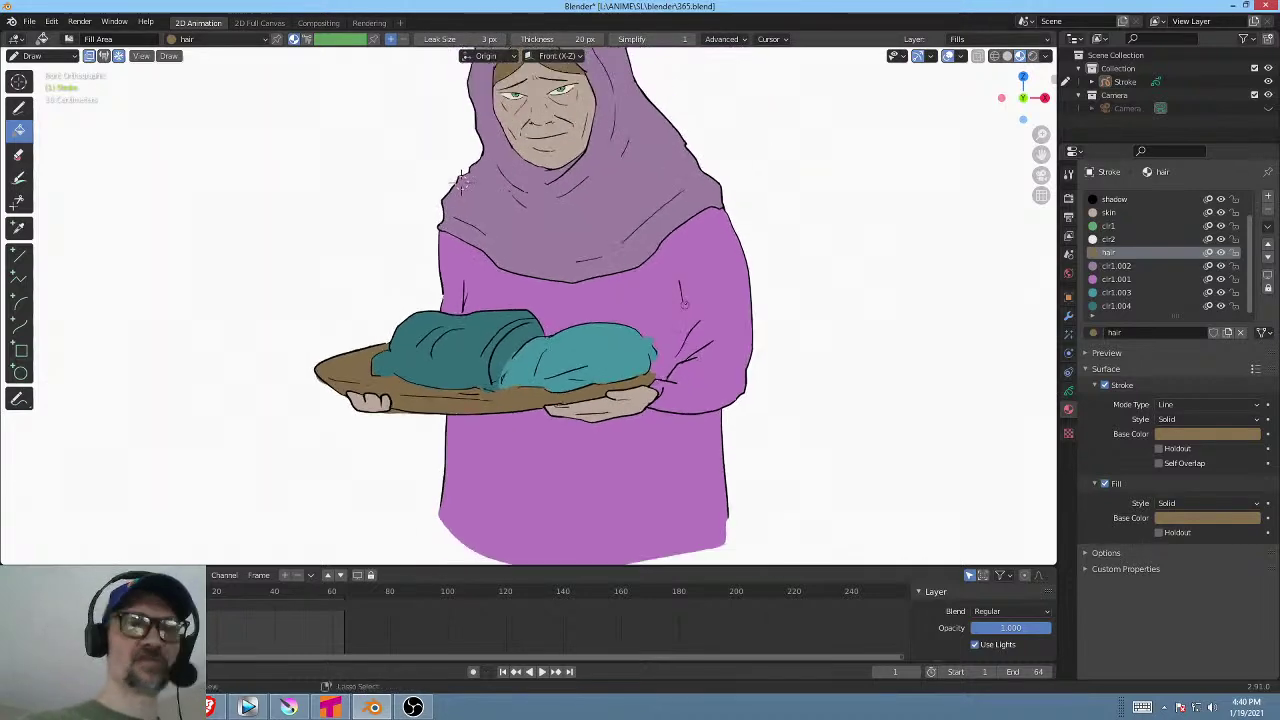
scroll(445, 255, down, 1)
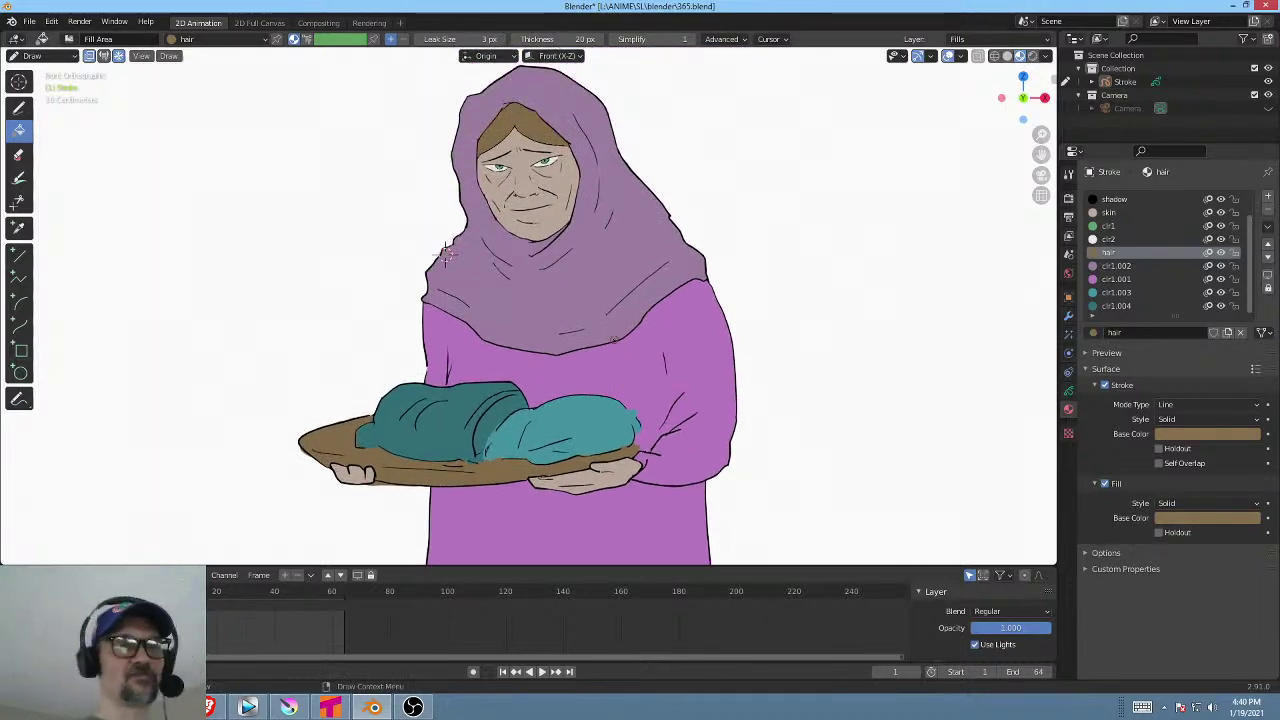
scroll(445, 255, up, 1)
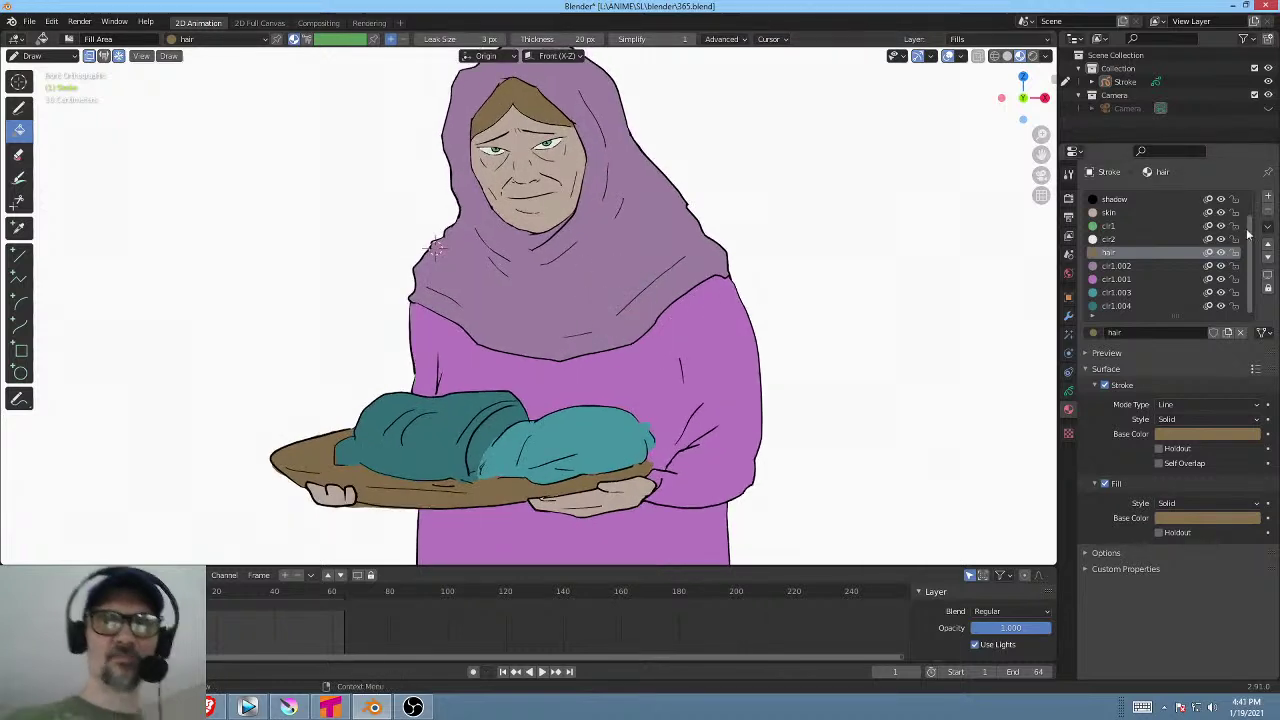
drag(1248, 233, 1249, 201)
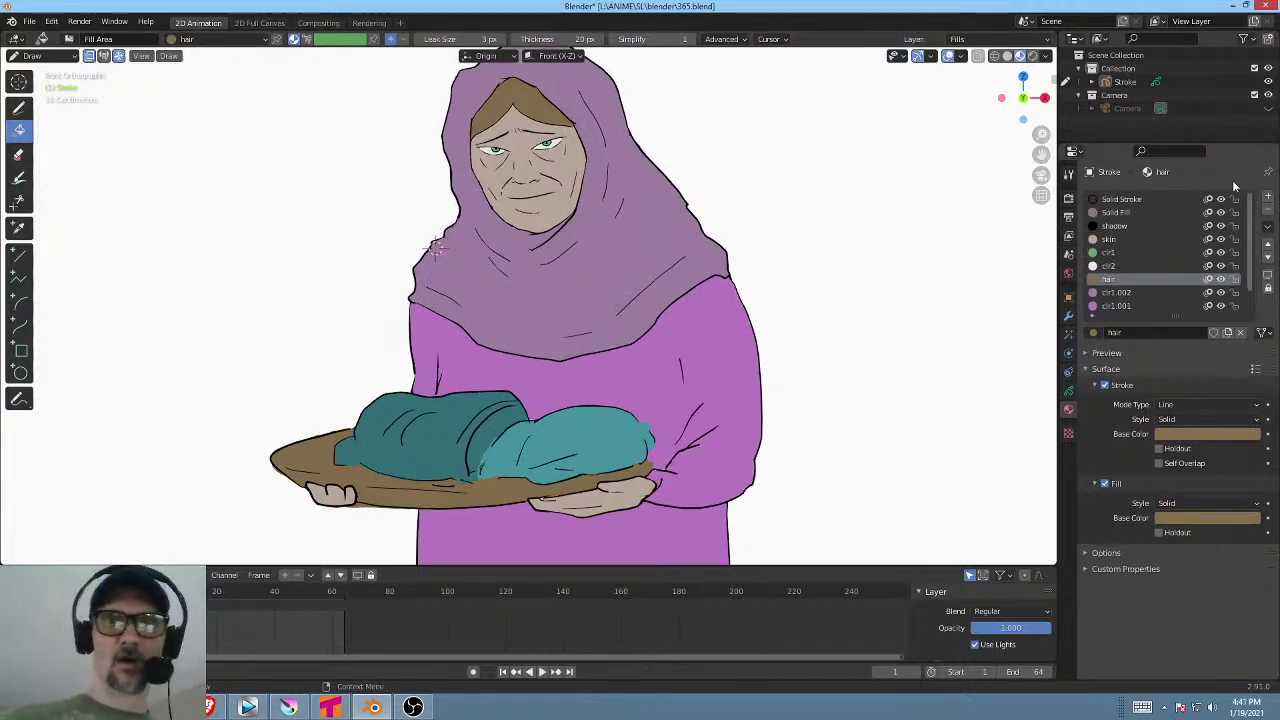
click(1139, 226)
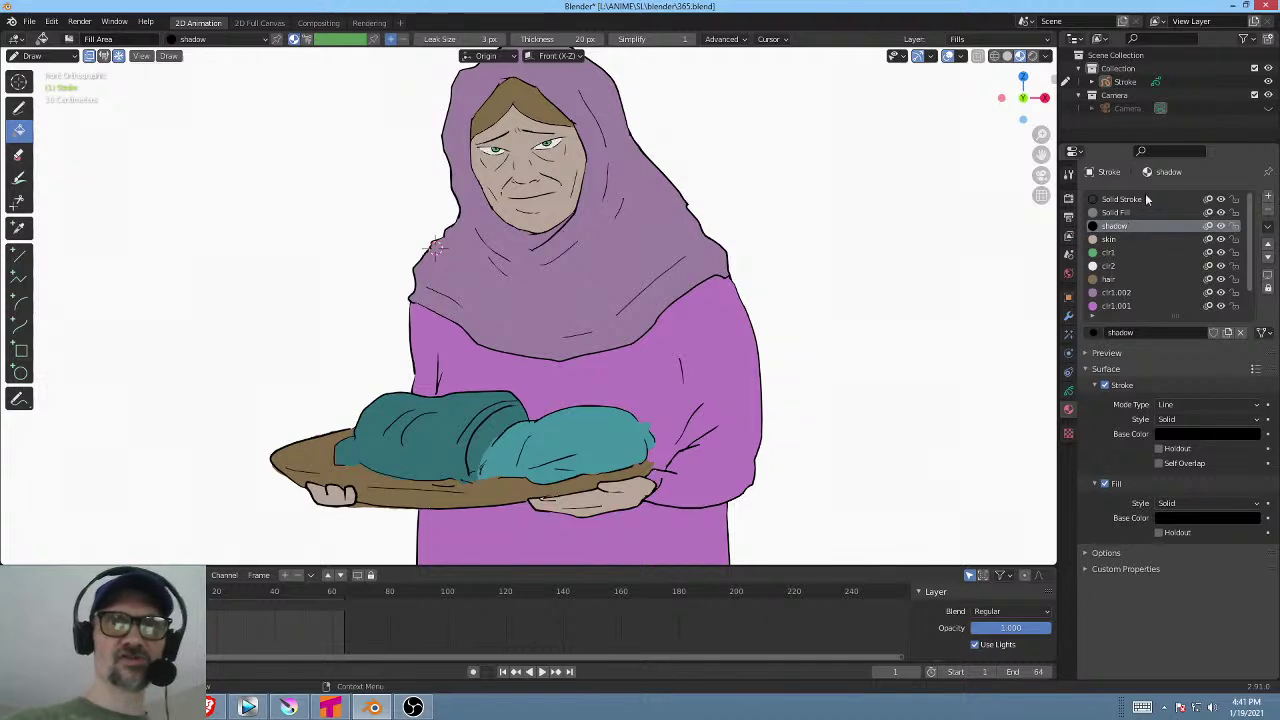
click(1069, 392)
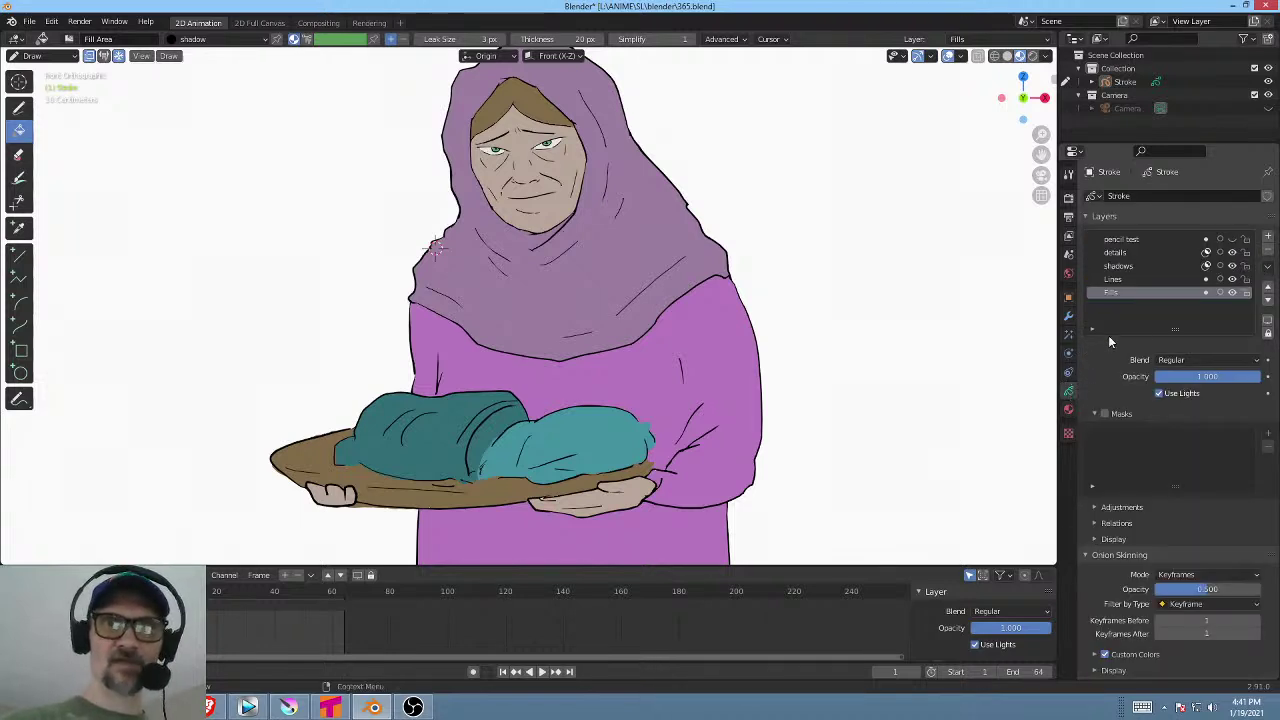
click(1151, 266)
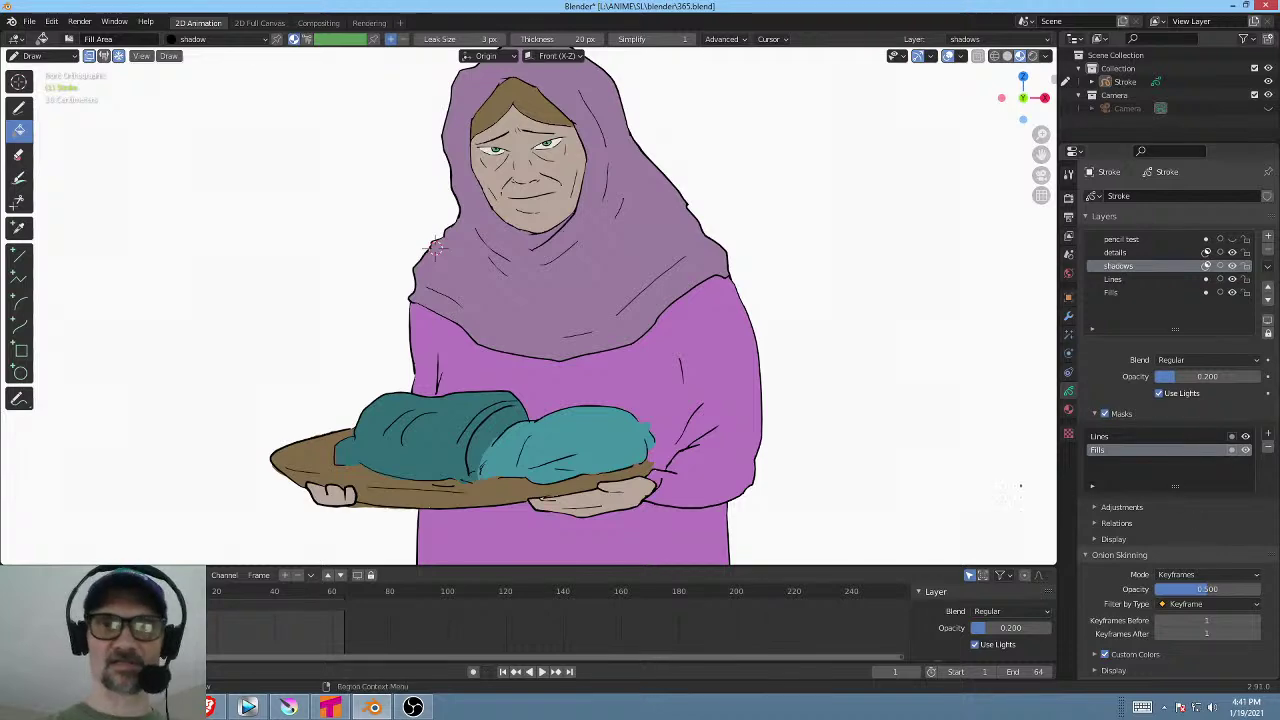
mouse_move(436, 248)
shift+middle_down()
mouse_move(523, 208)
mouse_move(472, 200)
mouse_move(465, 218)
shift+middle_up()
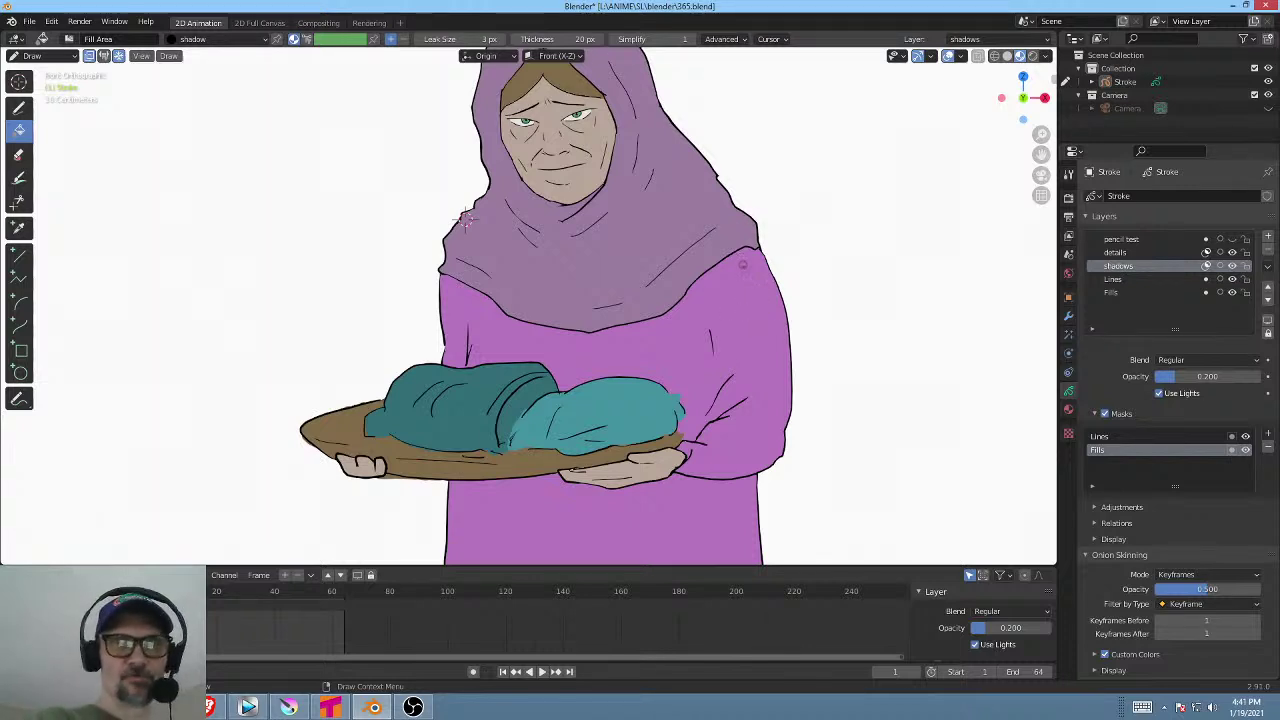
Switch the drawing to Edit Mode and make Lines the active layer.
key(ctrl+Tab)
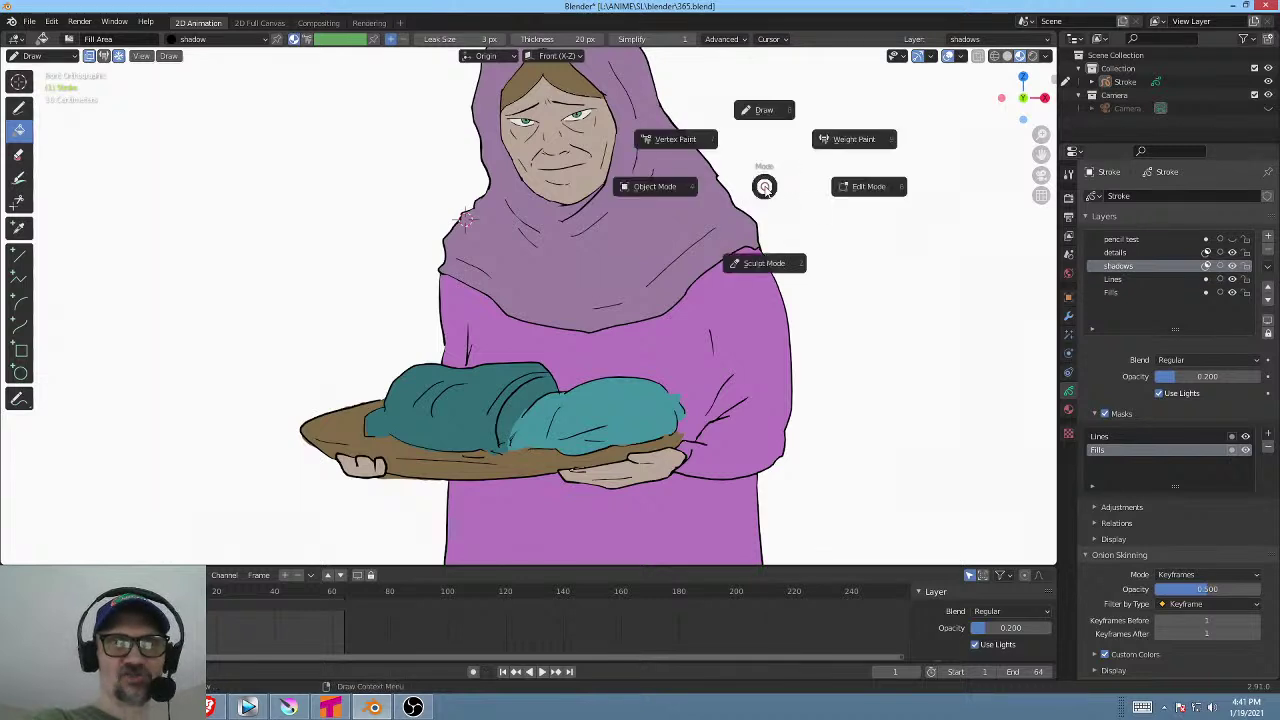
click(853, 192)
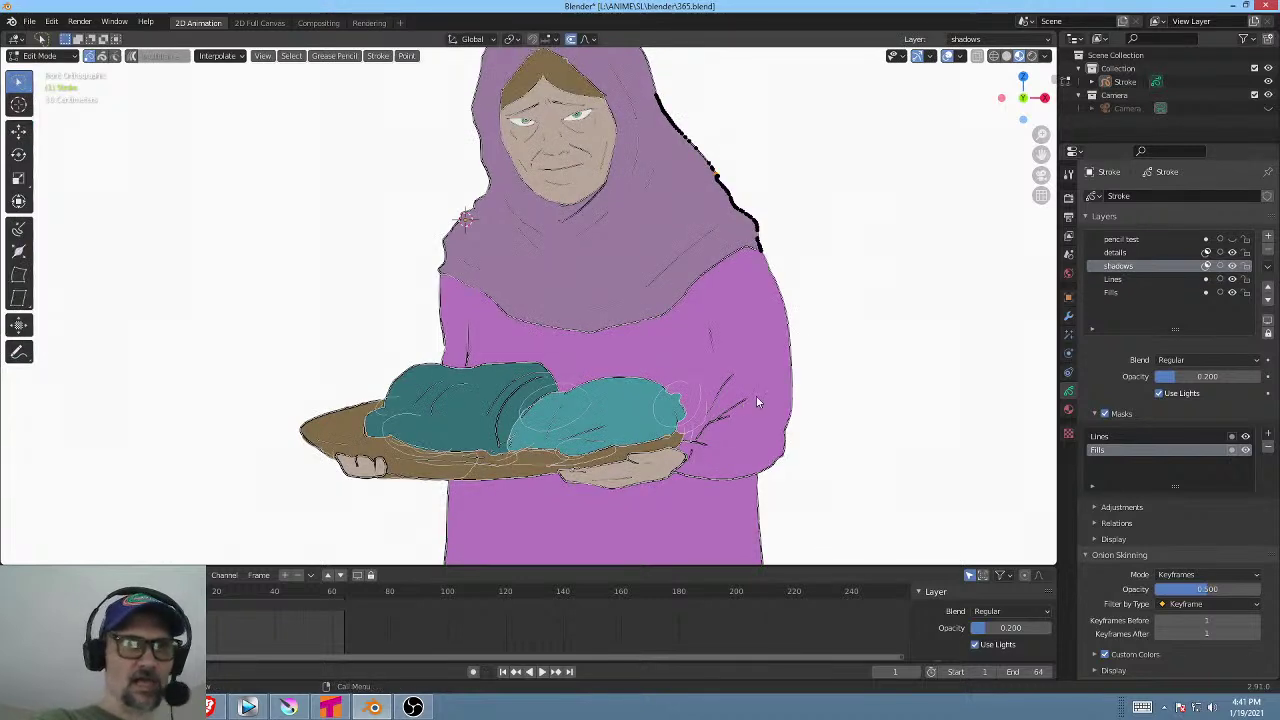
click(1142, 279)
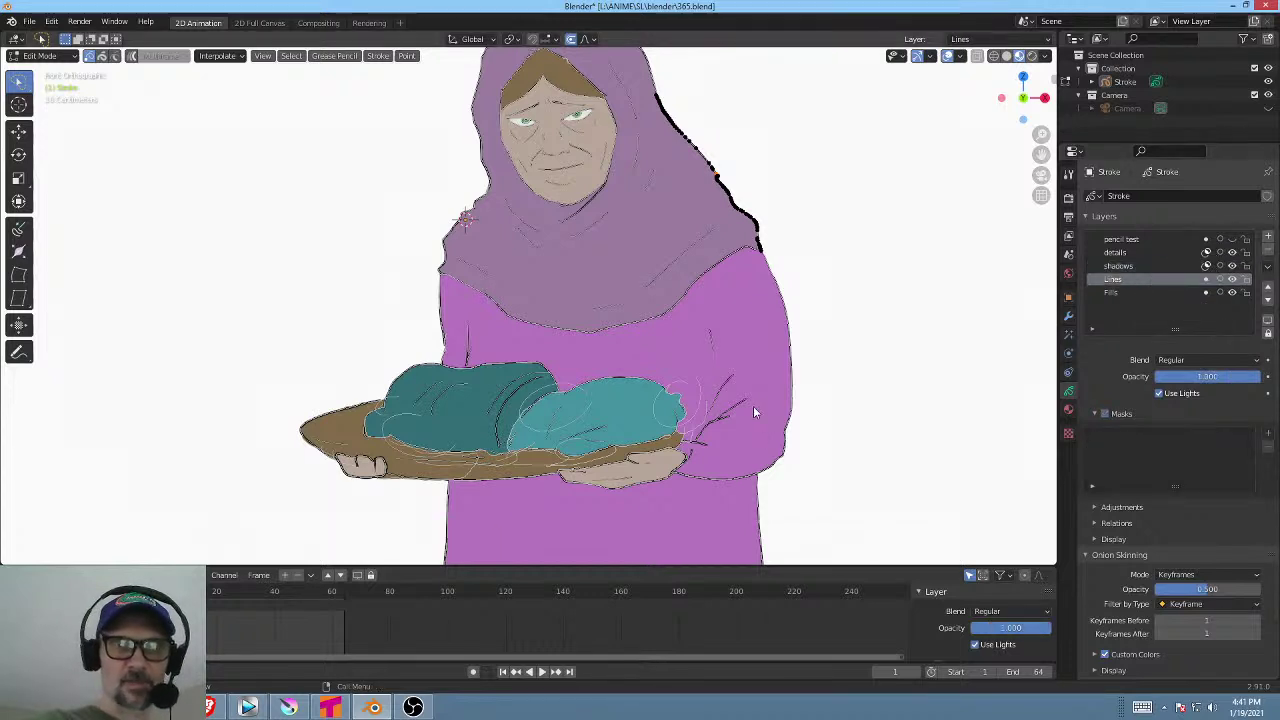
Examine the fill edges around the sleeve and hand beside the food with the Lines layer temporarily hidden.
scroll(752, 406, up, 5)
shift+middle_drag(897, 442, 653, 175)
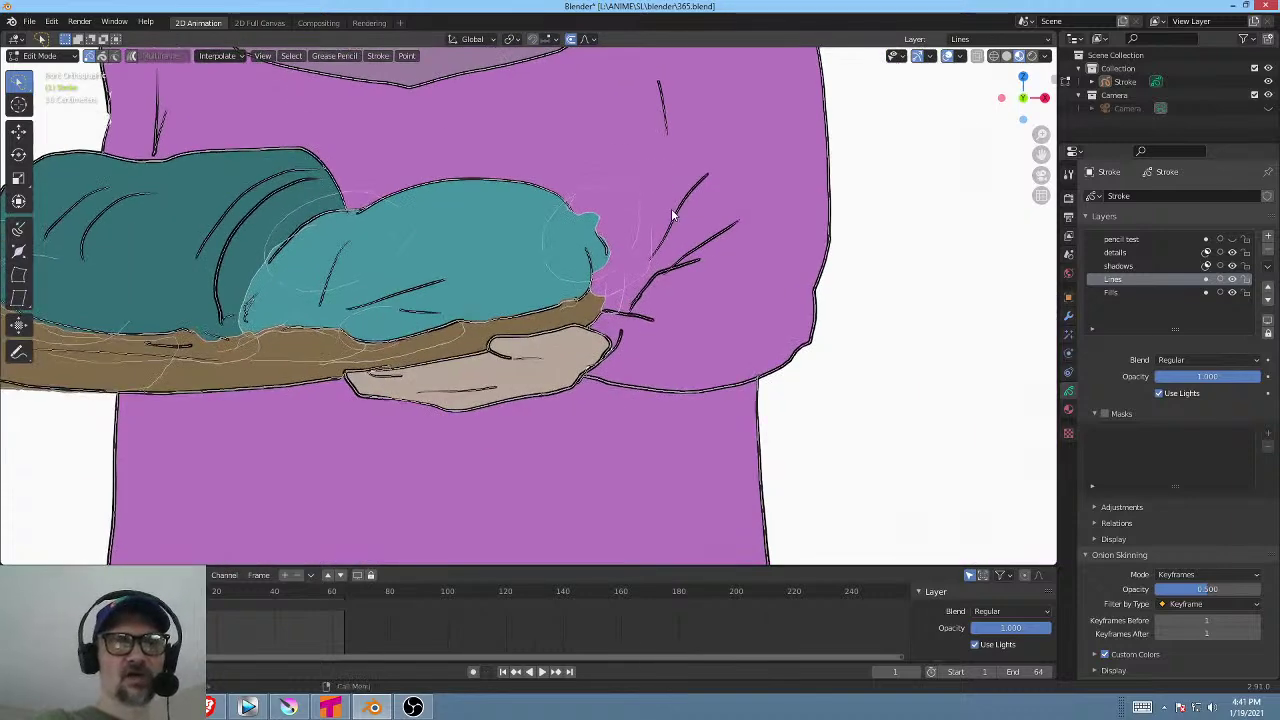
scroll(671, 208, up, 3)
shift+middle_drag(790, 263, 699, 339)
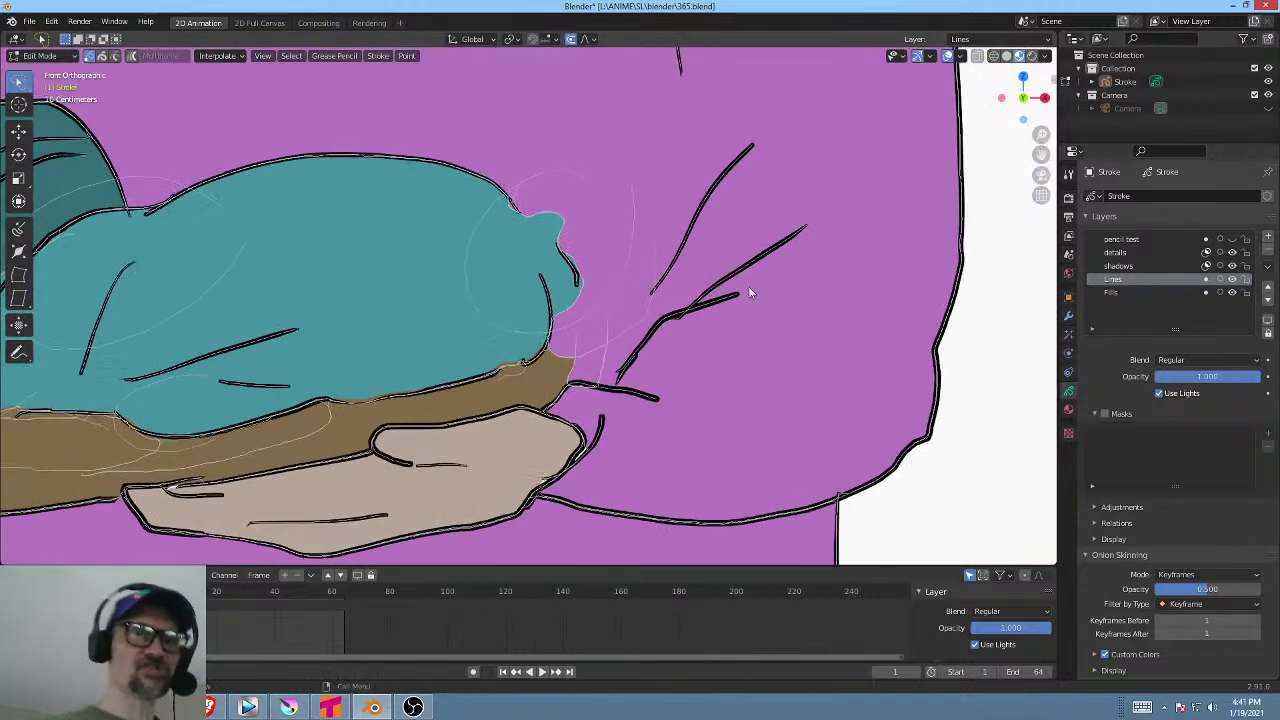
click(1233, 280)
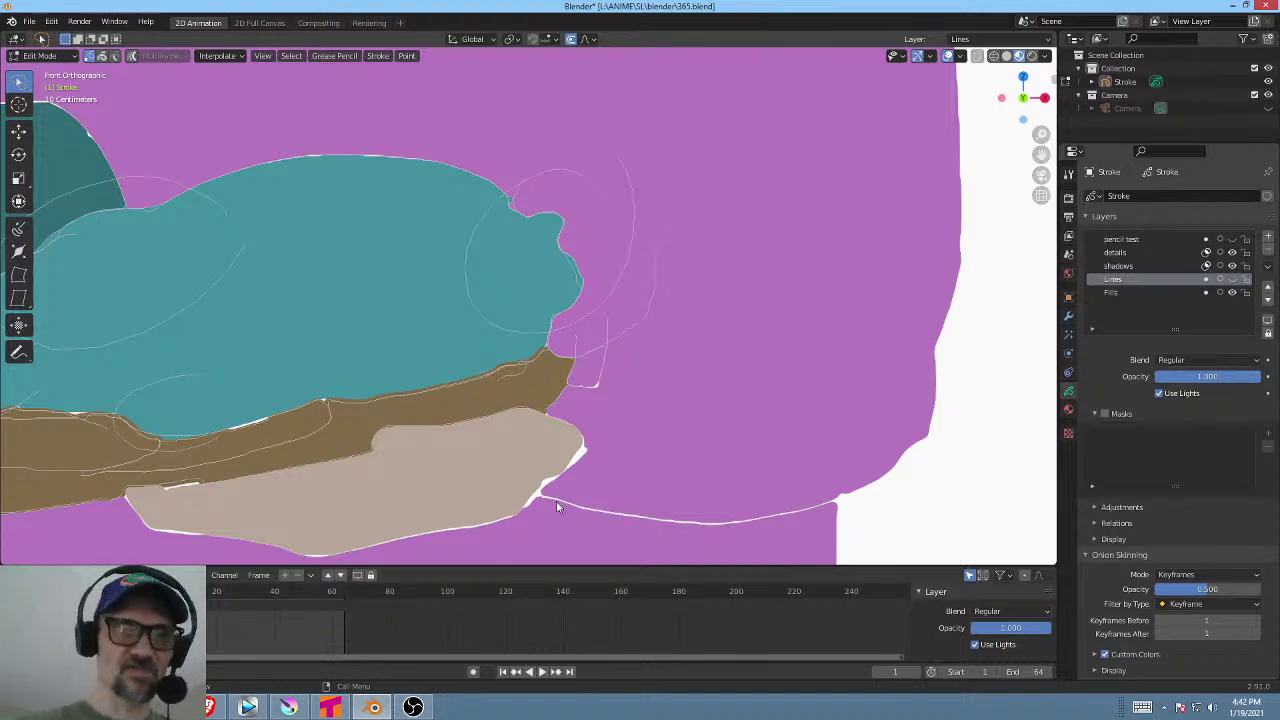
click(1232, 280)
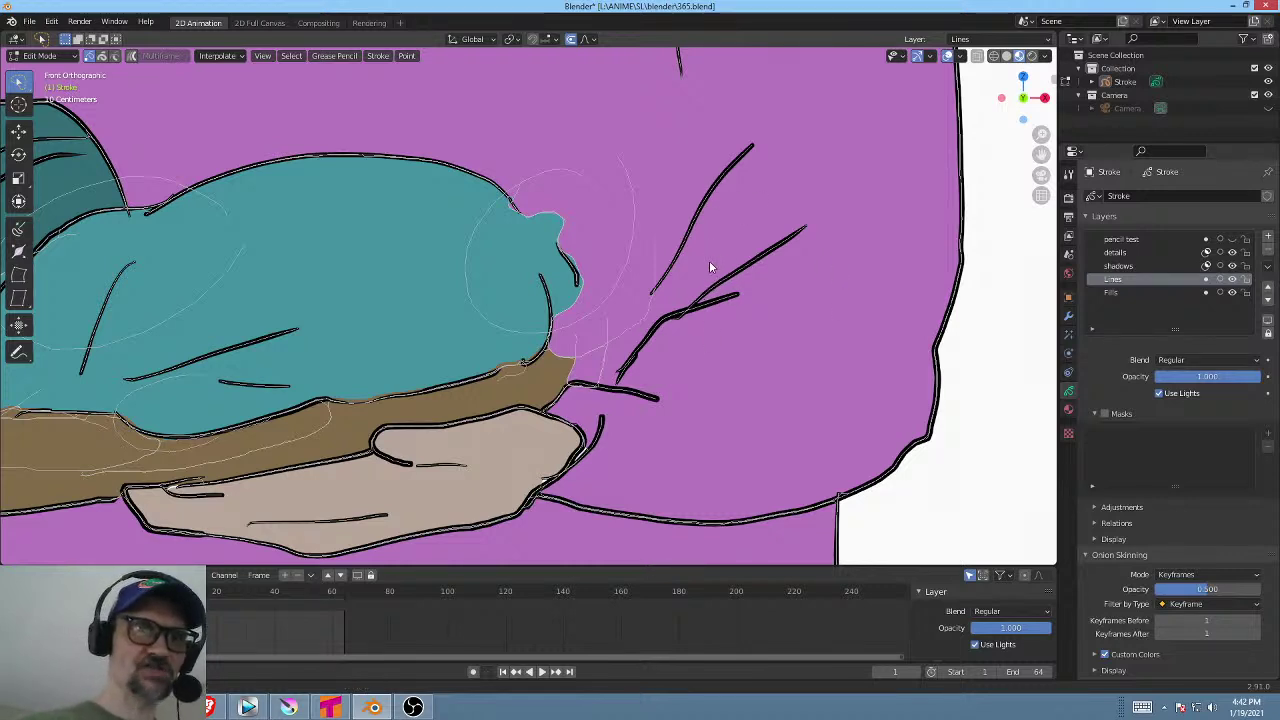
Lasso-select the forked fold lines on the sleeve beside the food and try moving them with proportional editing.
drag(709, 260, 715, 248)
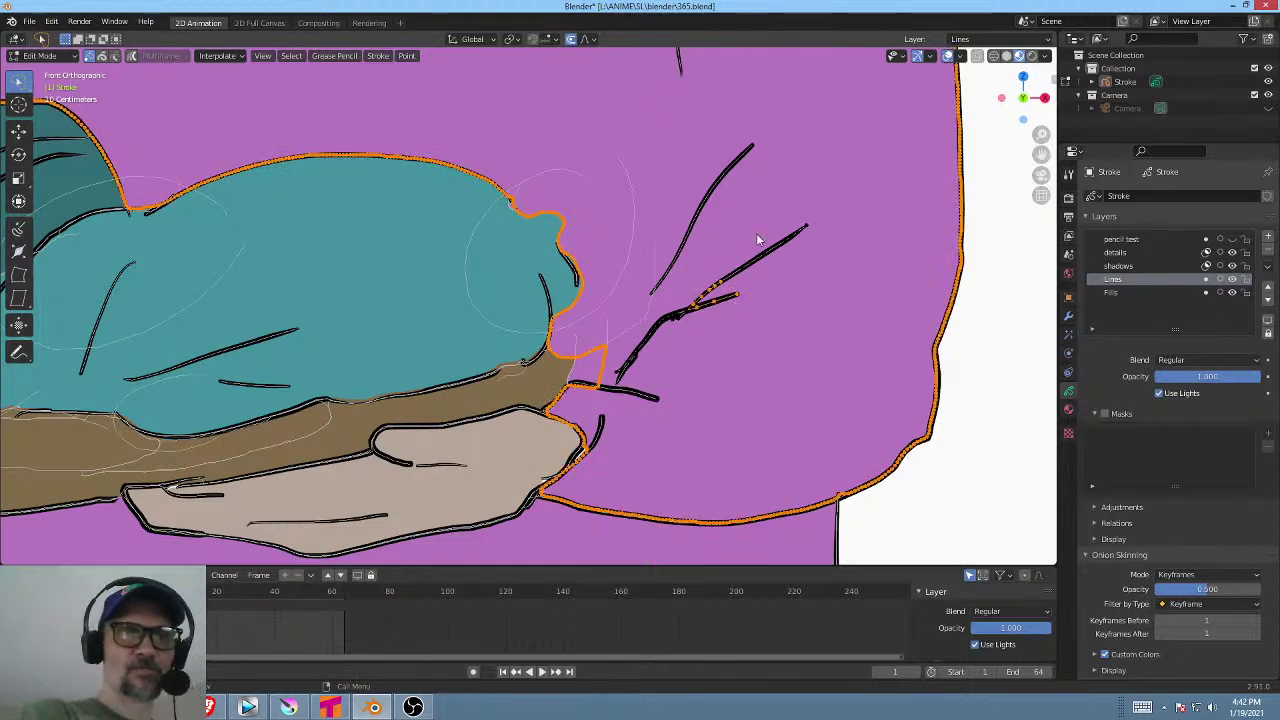
click(26, 85)
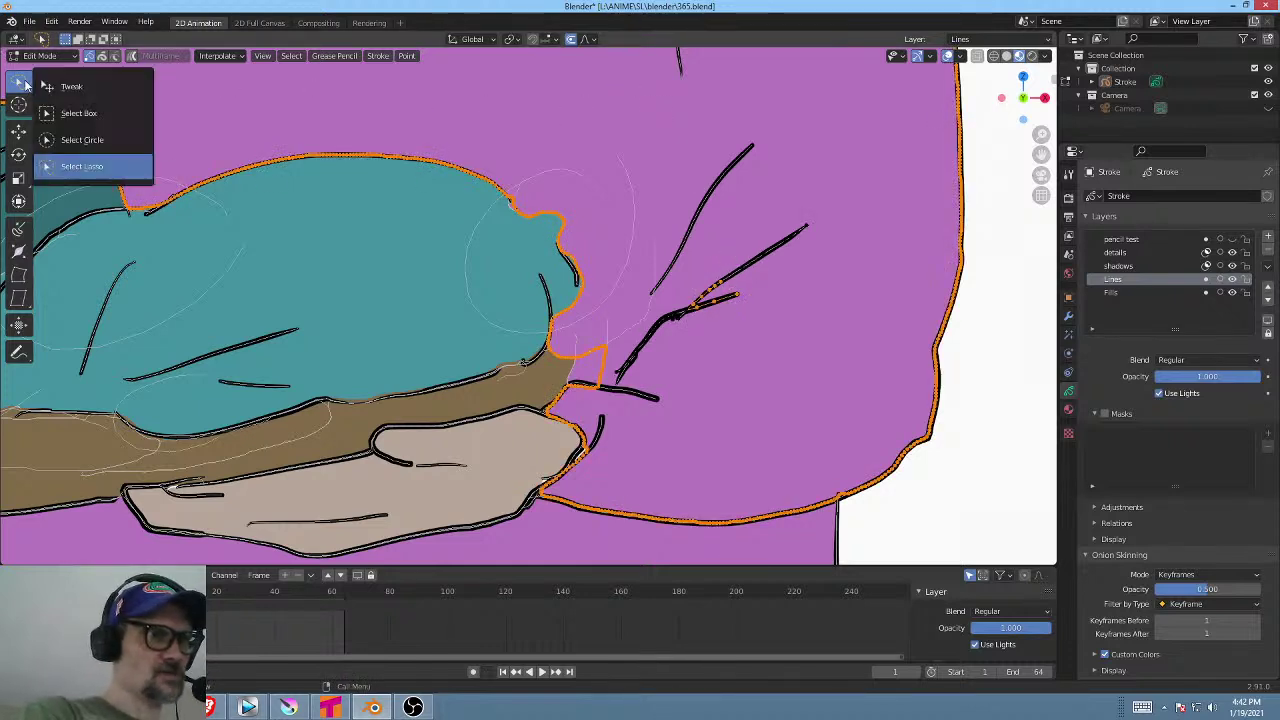
click(775, 197)
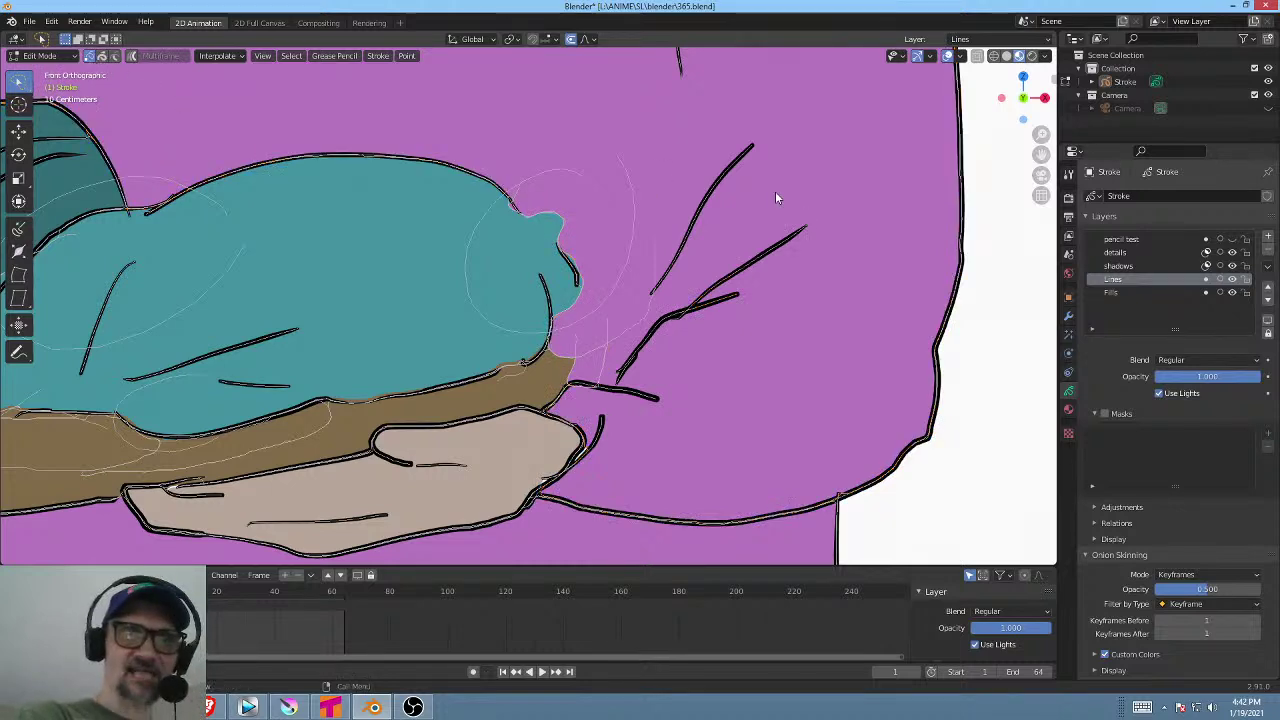
mouse_move(704, 258)
mouse_down()
mouse_move(712, 326)
mouse_move(725, 288)
mouse_up()
scroll(722, 304, down, 3)
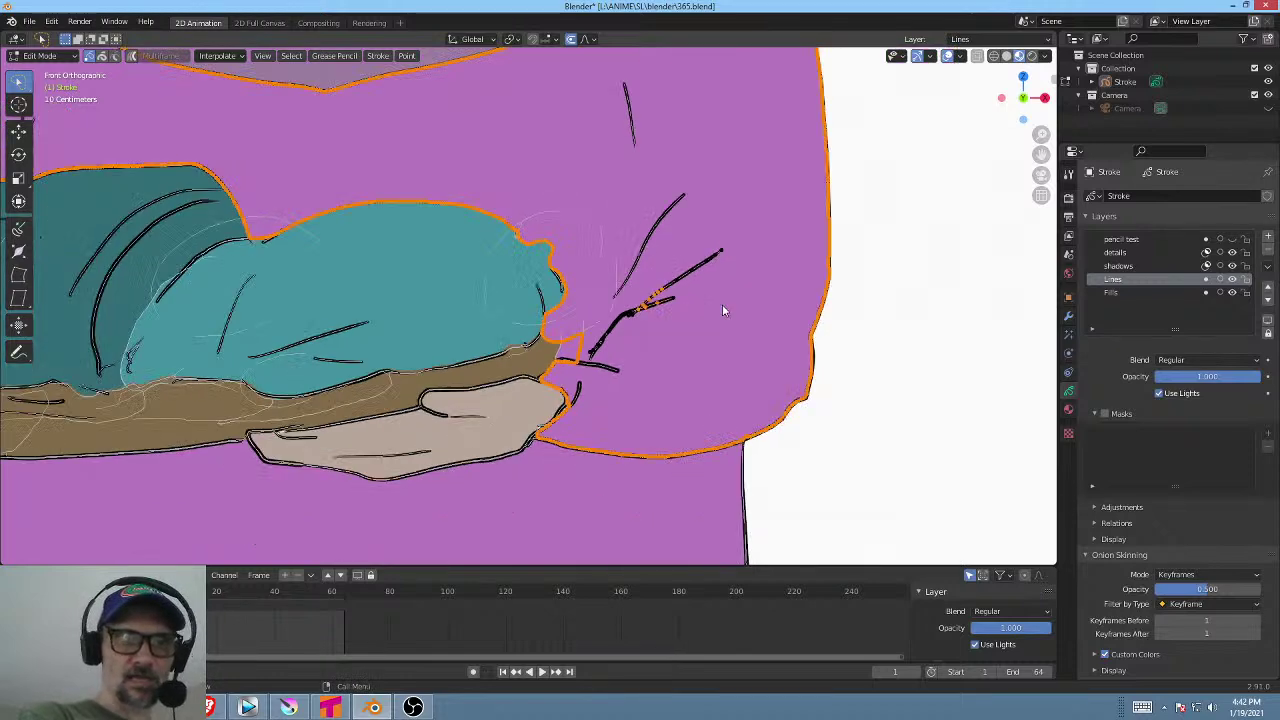
shift+middle_drag(728, 306, 730, 310)
key(g)
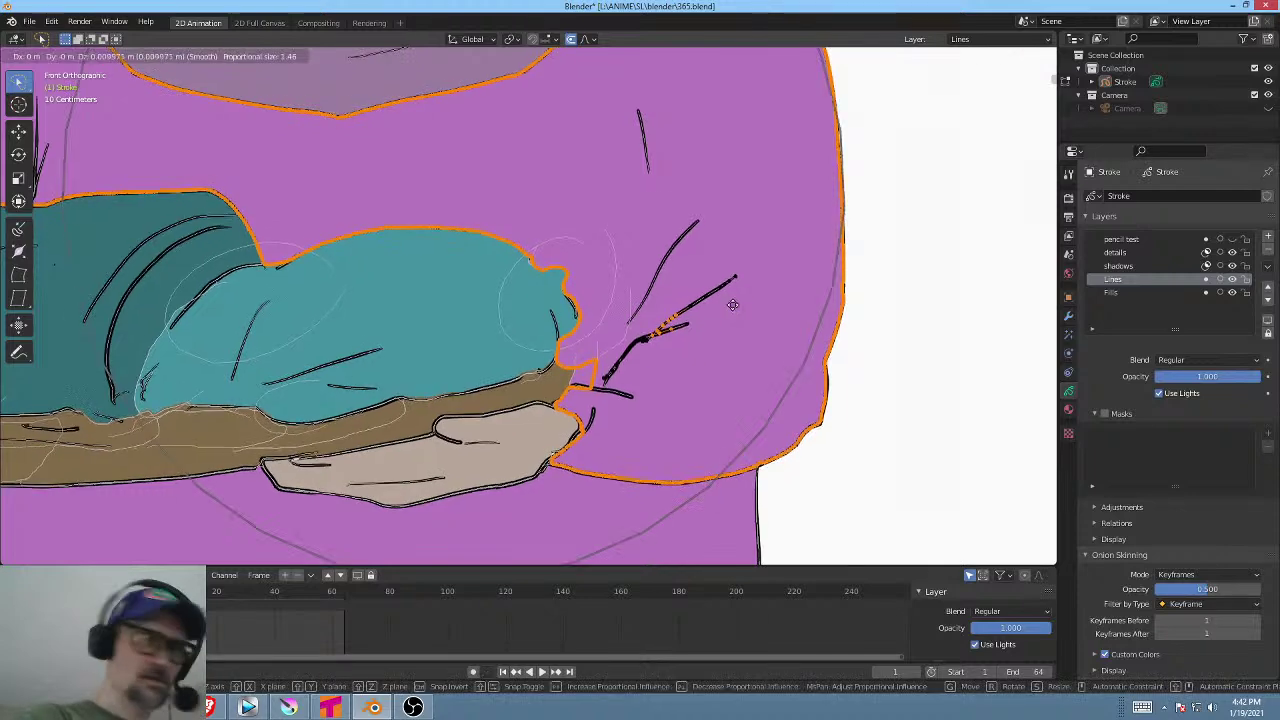
right_click(719, 304)
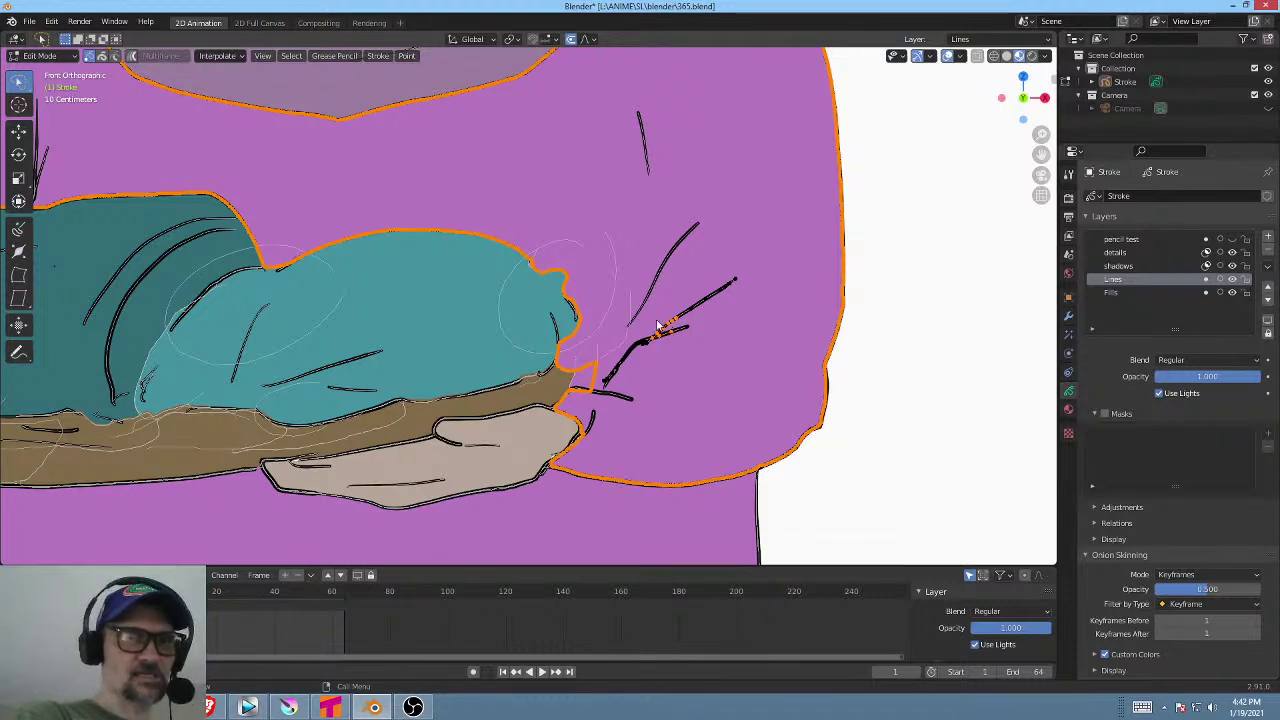
Try whole-stroke selection on the sleeve's forked fold lines and return to point selection.
scroll(655, 322, down, 3)
scroll(652, 325, up, 4)
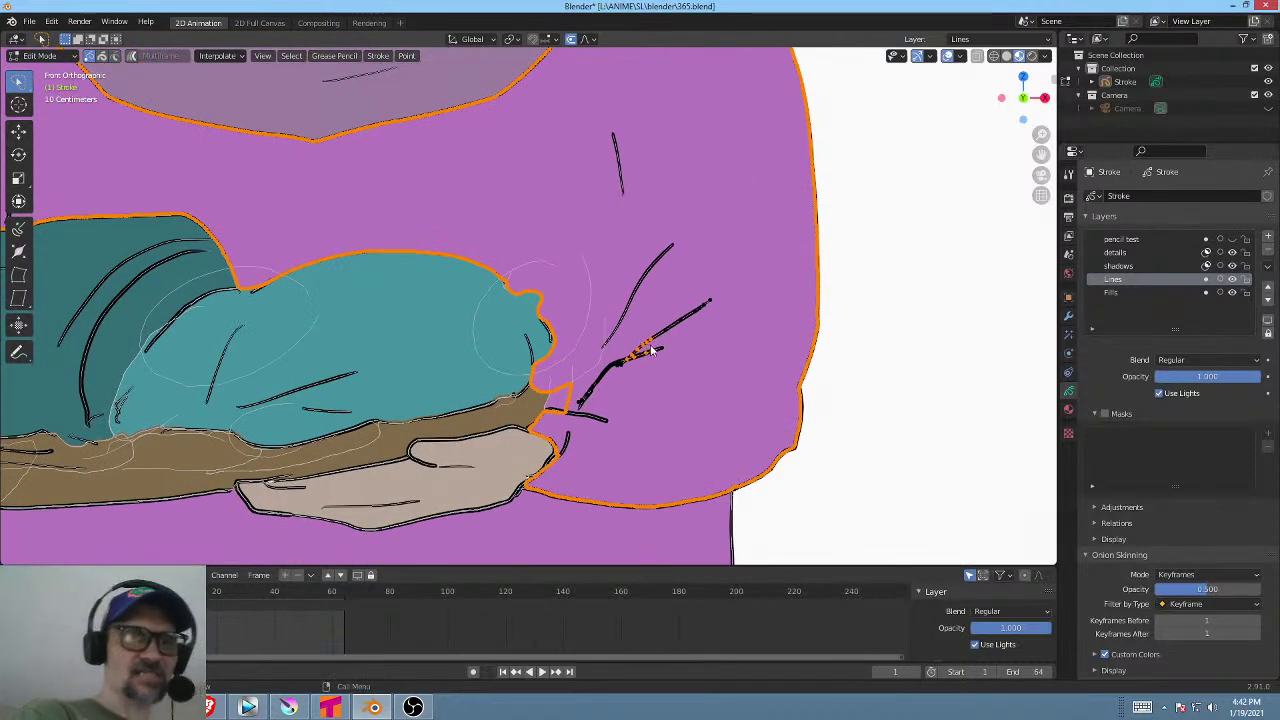
shift+middle_drag(651, 346, 678, 359)
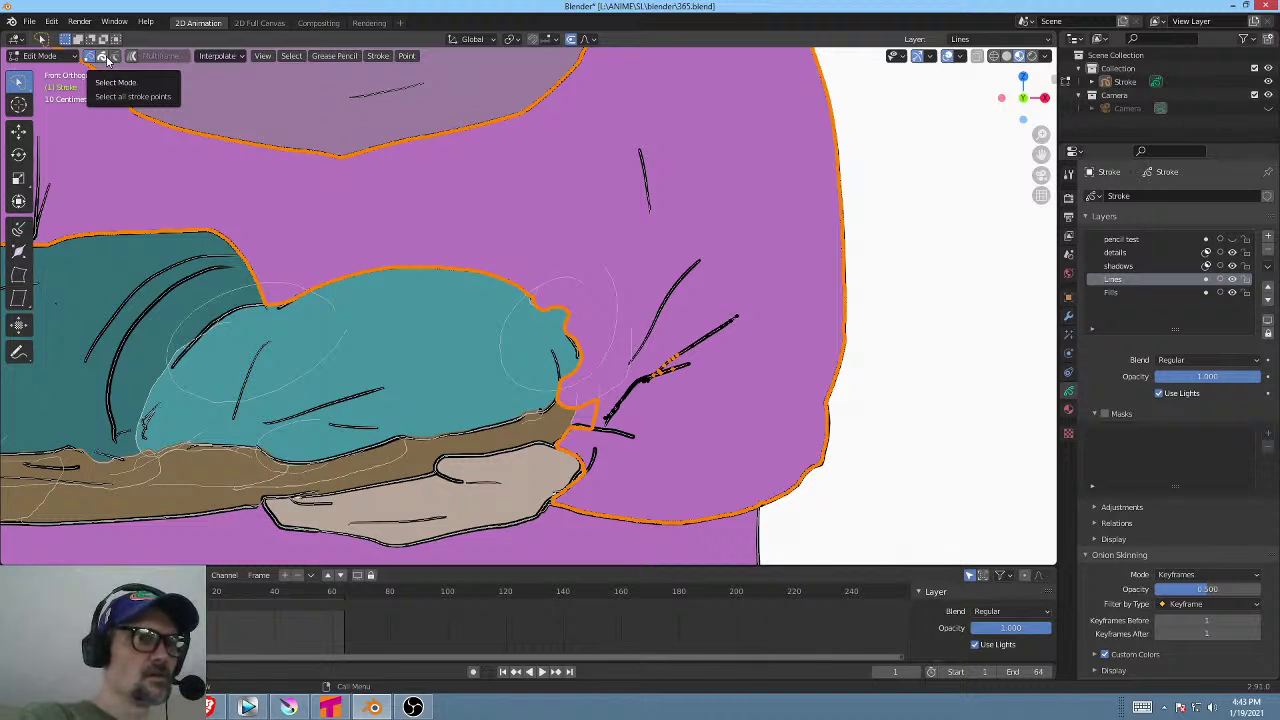
key(alt+a)
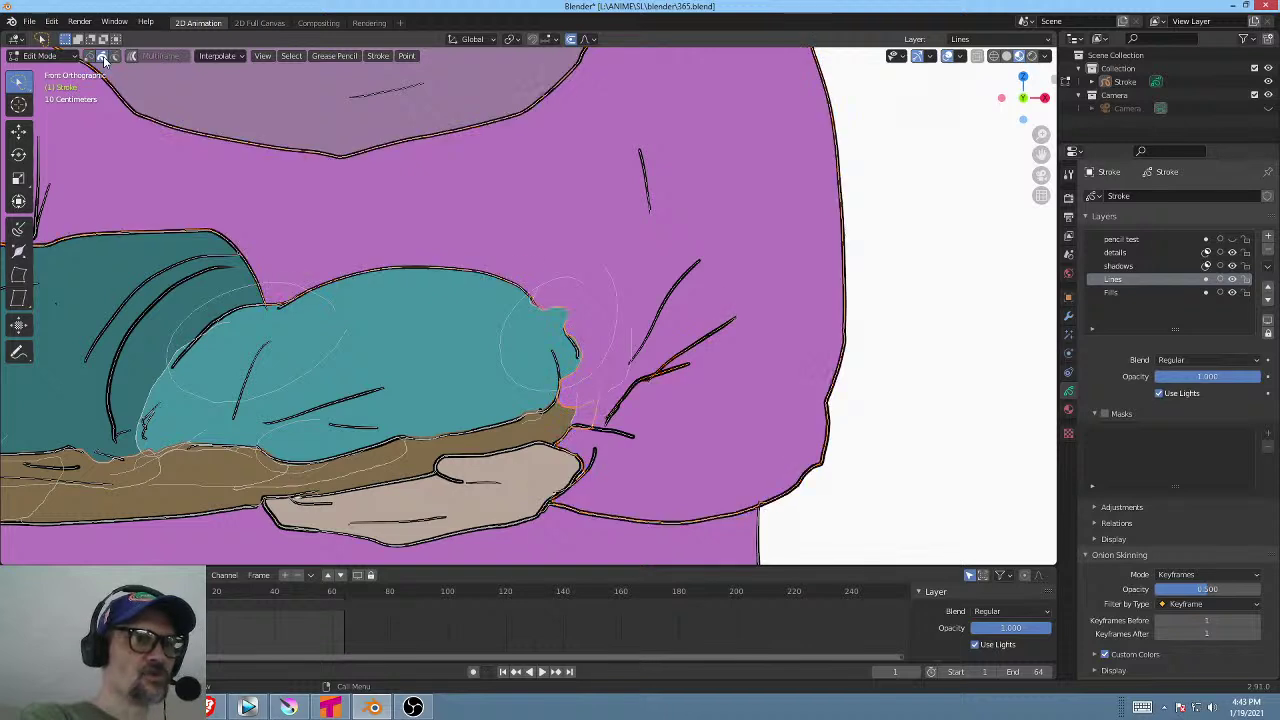
key(a)
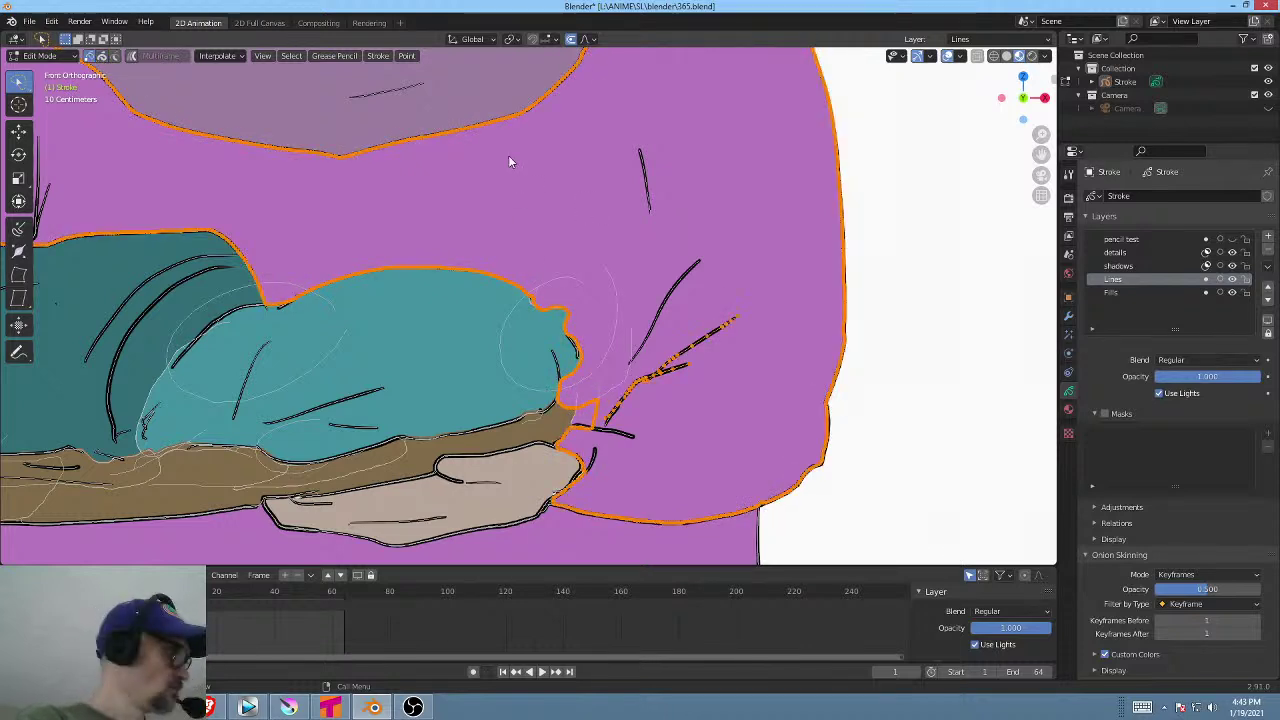
Lasso-select the points where the sleeve's fold lines fork and try moving them with proportional editing off.
key(alt+a)
click(684, 356)
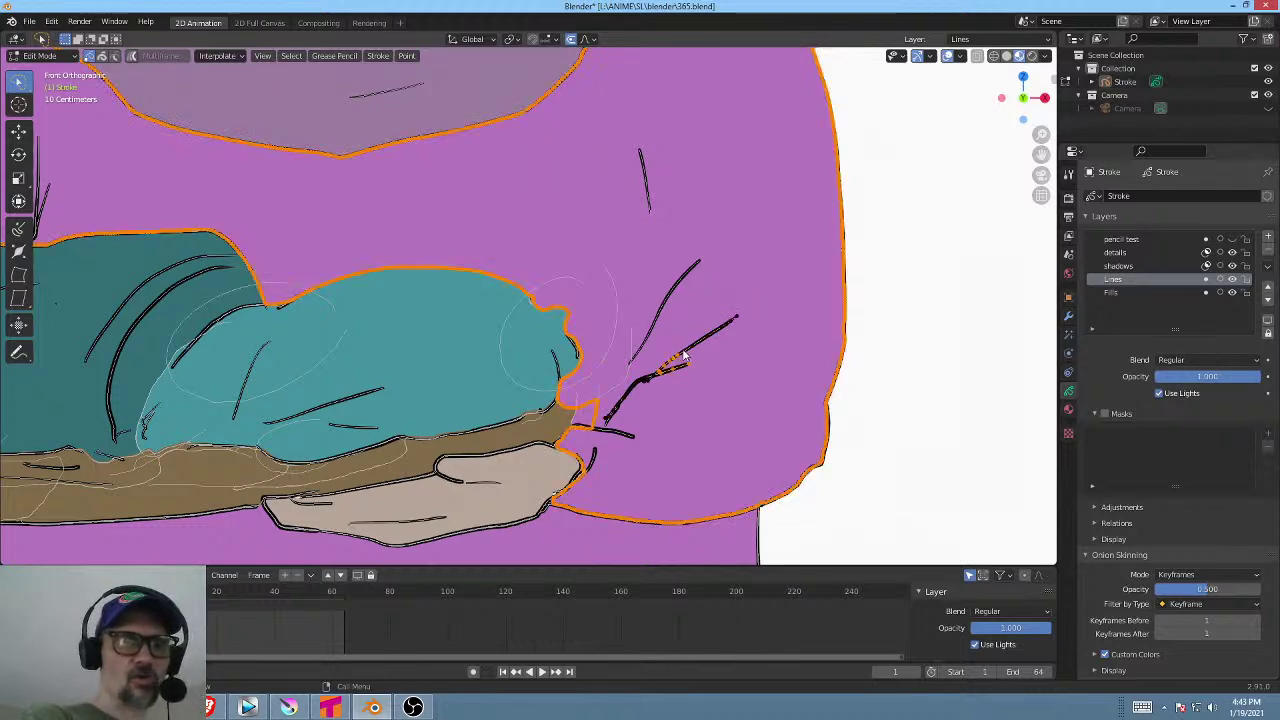
key(alt+a)
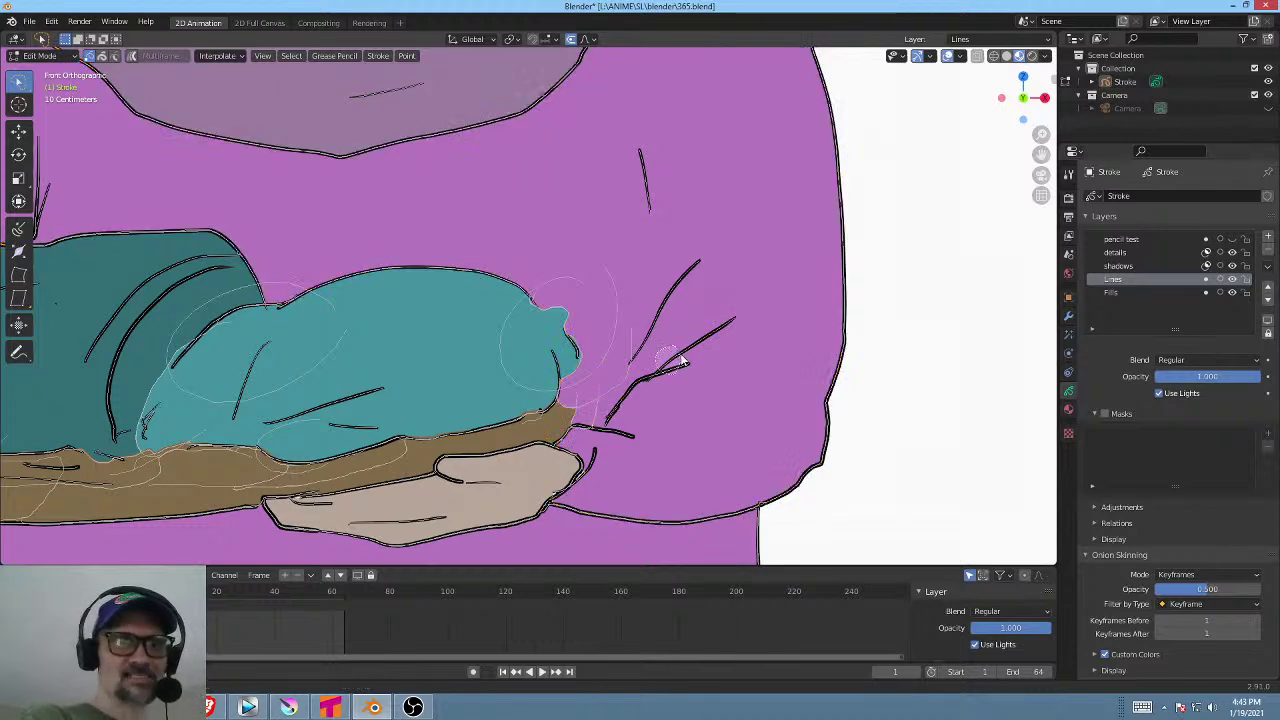
click(676, 354)
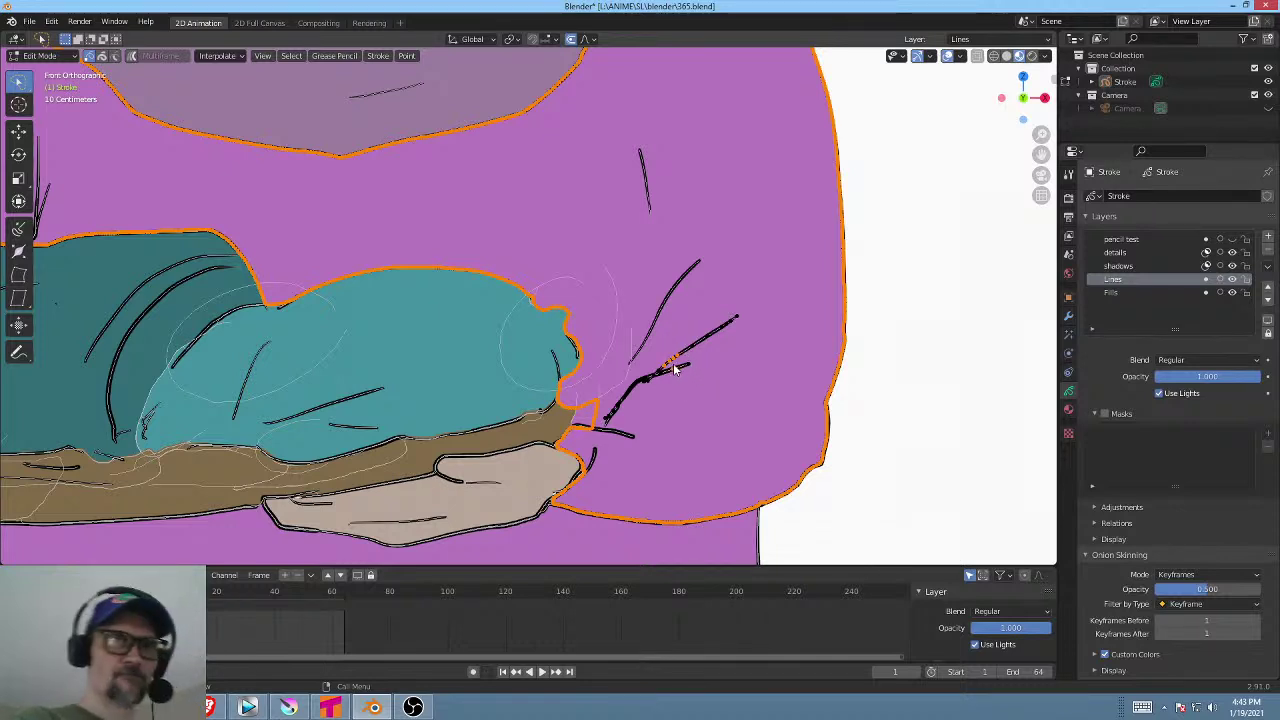
key(o)
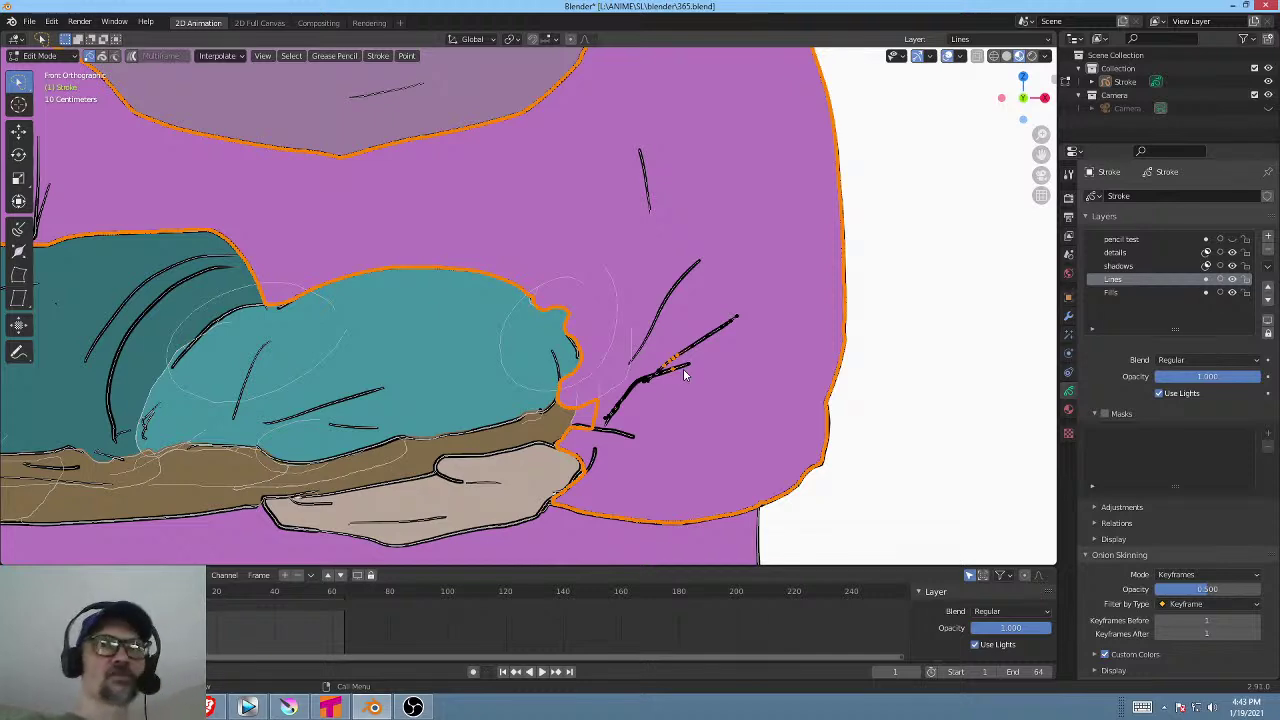
key(g)
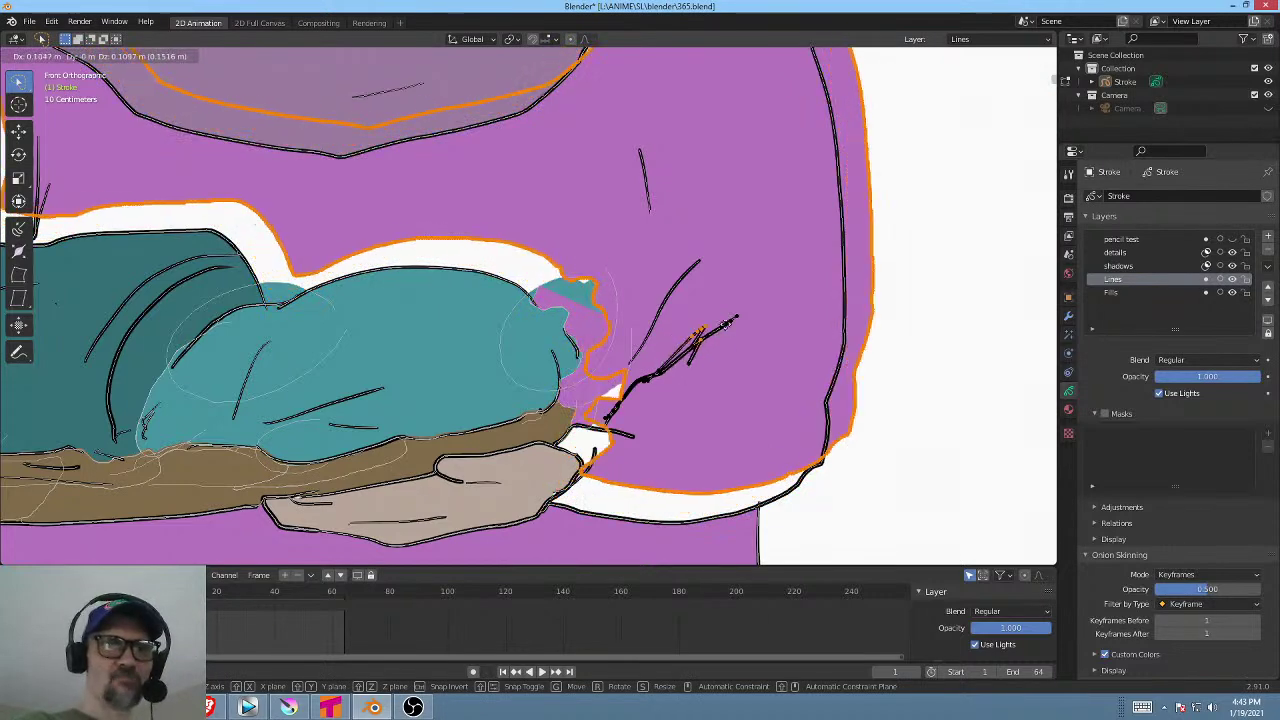
right_click(713, 349)
scroll(714, 345, down, 3)
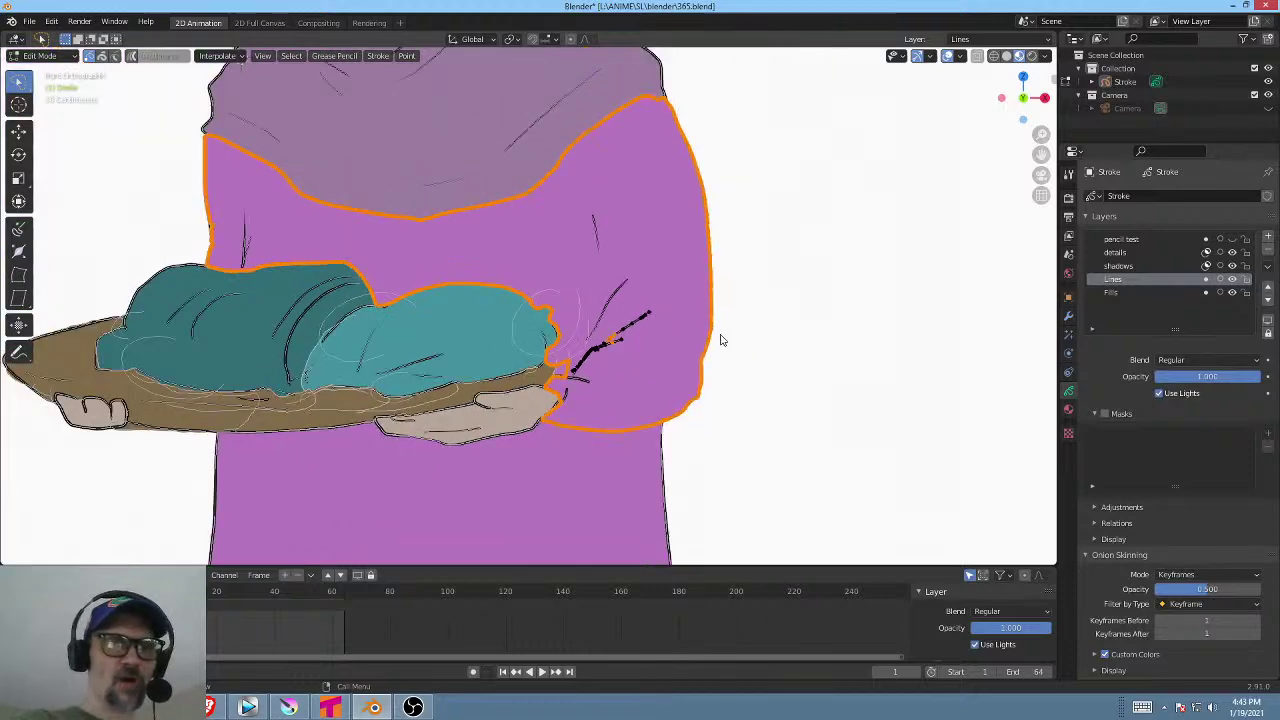
scroll(720, 337, up, 2)
scroll(675, 364, up, 1)
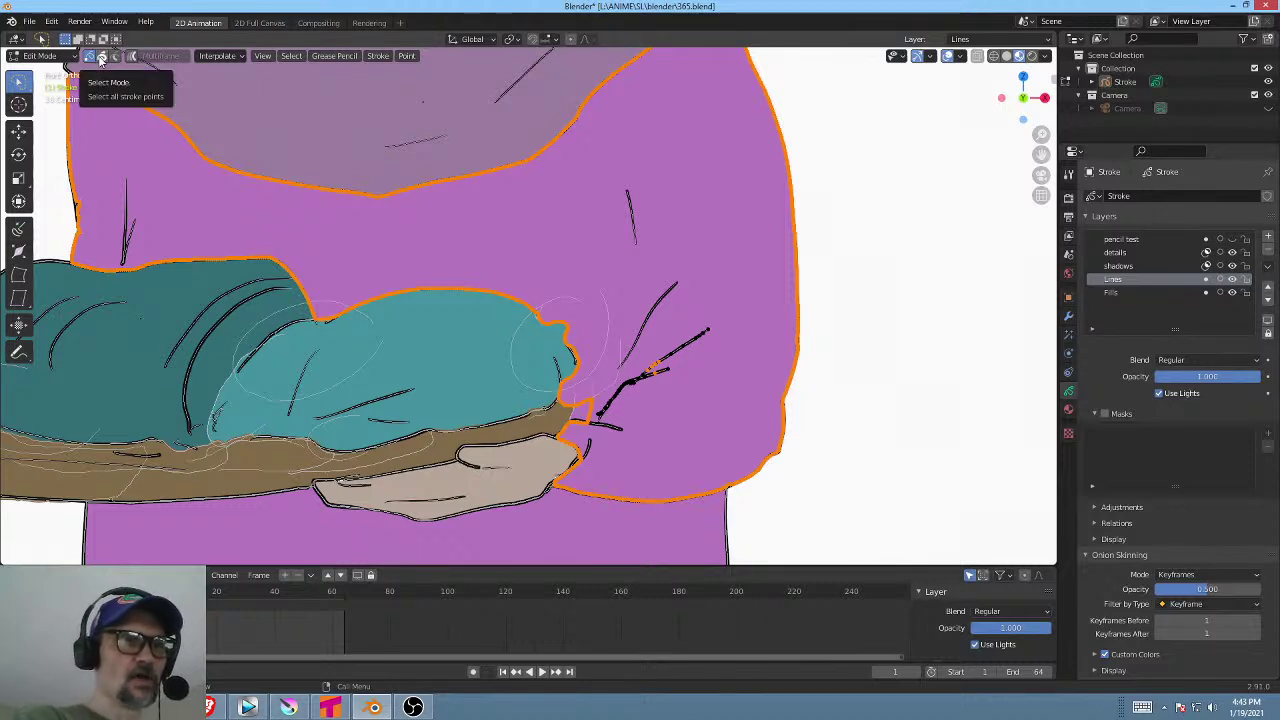
Try selecting the sleeve's forked fold lines as whole strokes and as individual points.
key(alt+a)
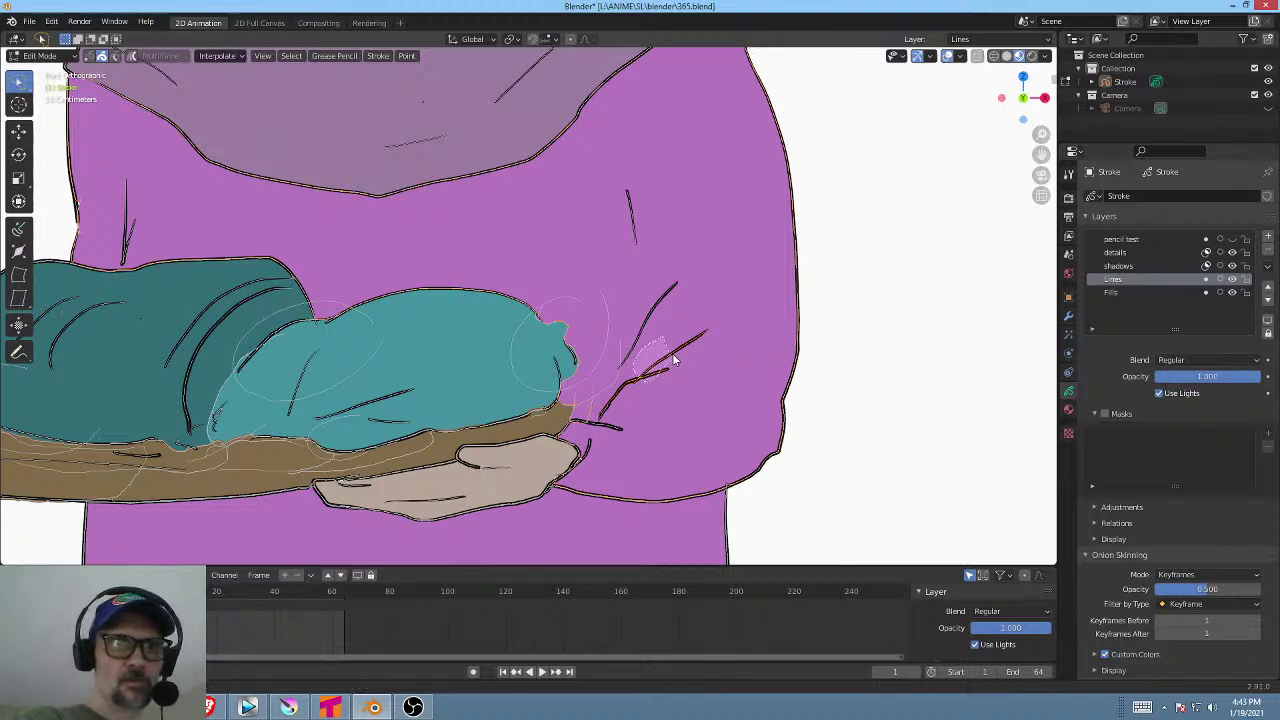
mouse_move(641, 350)
mouse_down()
mouse_move(658, 341)
mouse_move(671, 356)
mouse_up()
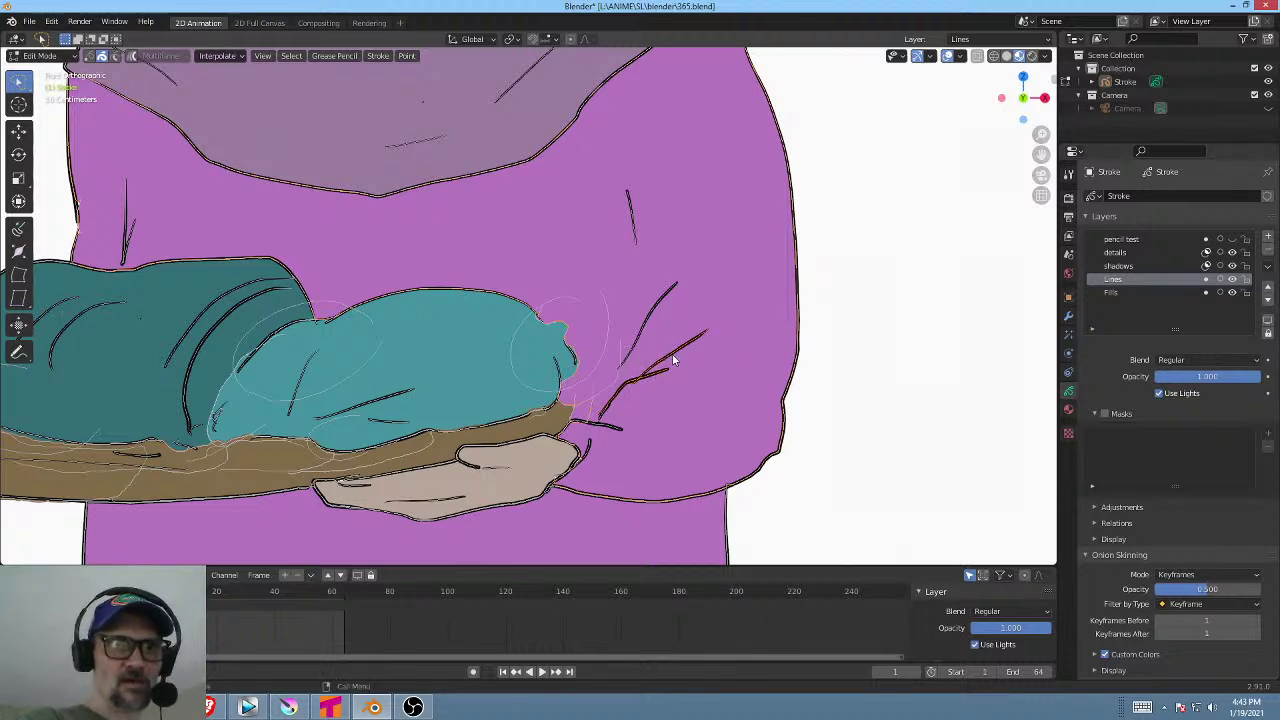
click(89, 56)
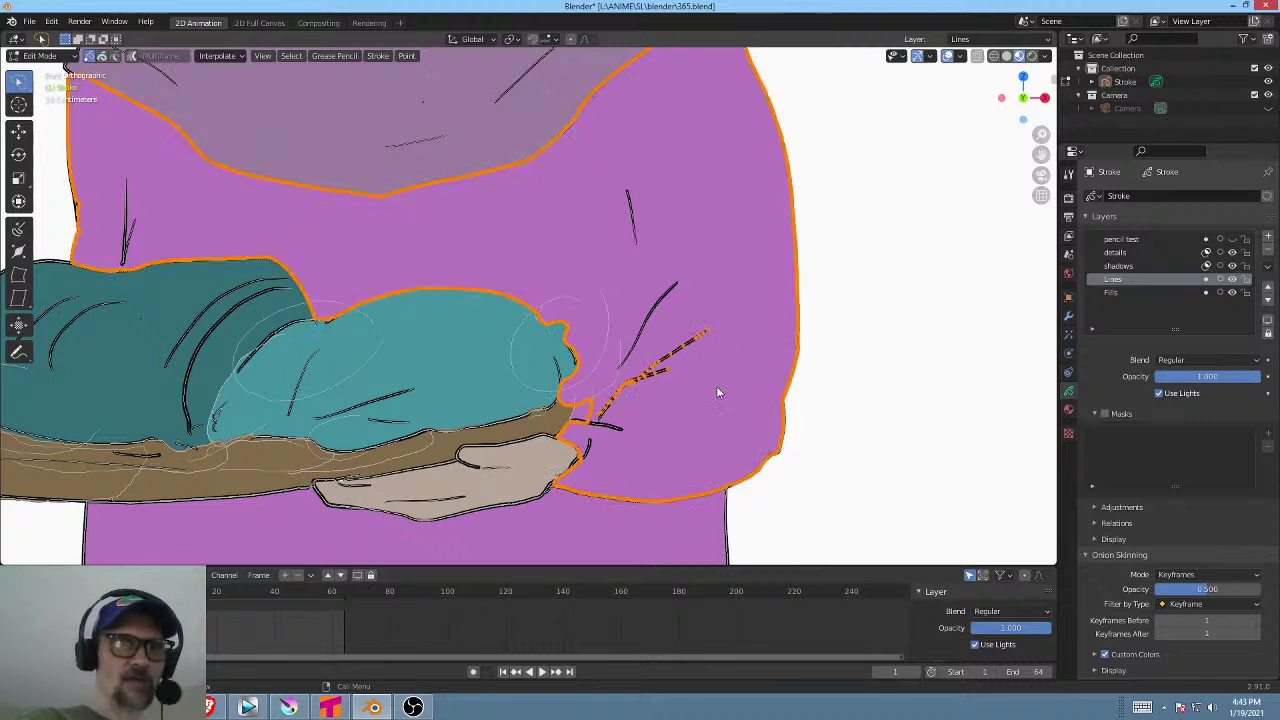
click(673, 367)
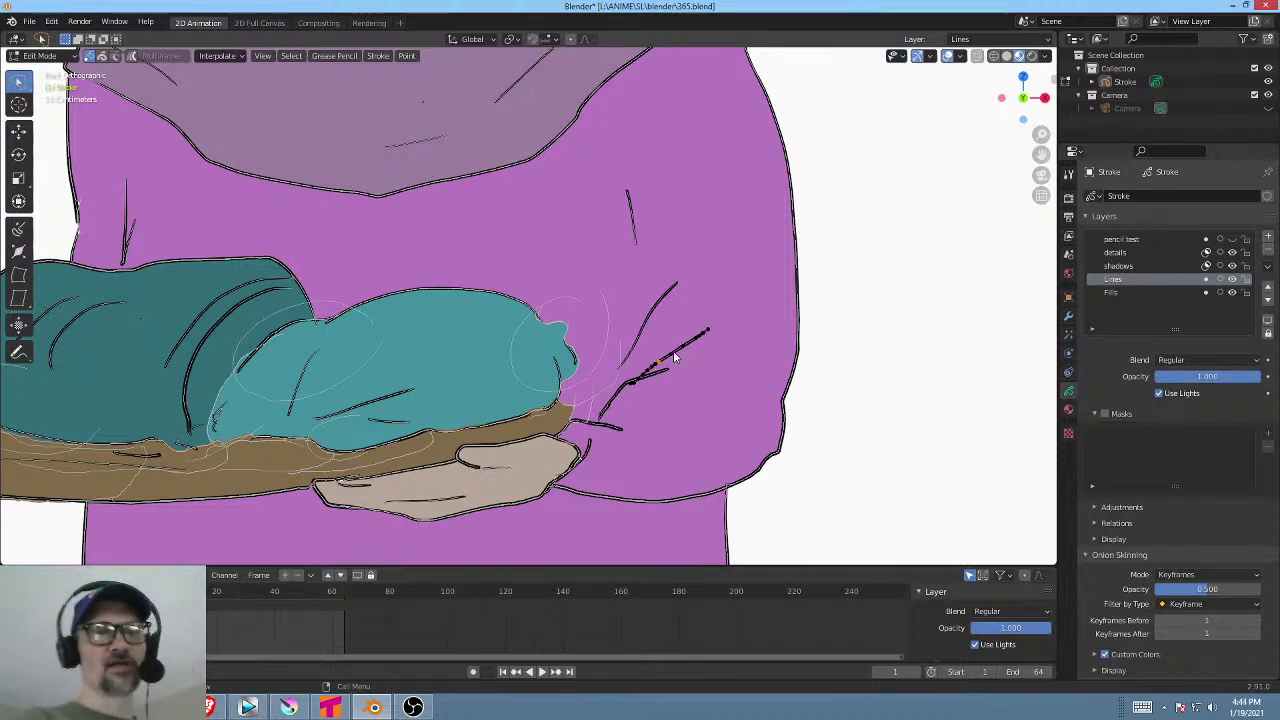
shift+click(651, 371)
shift+click(677, 356)
shift+click(681, 363)
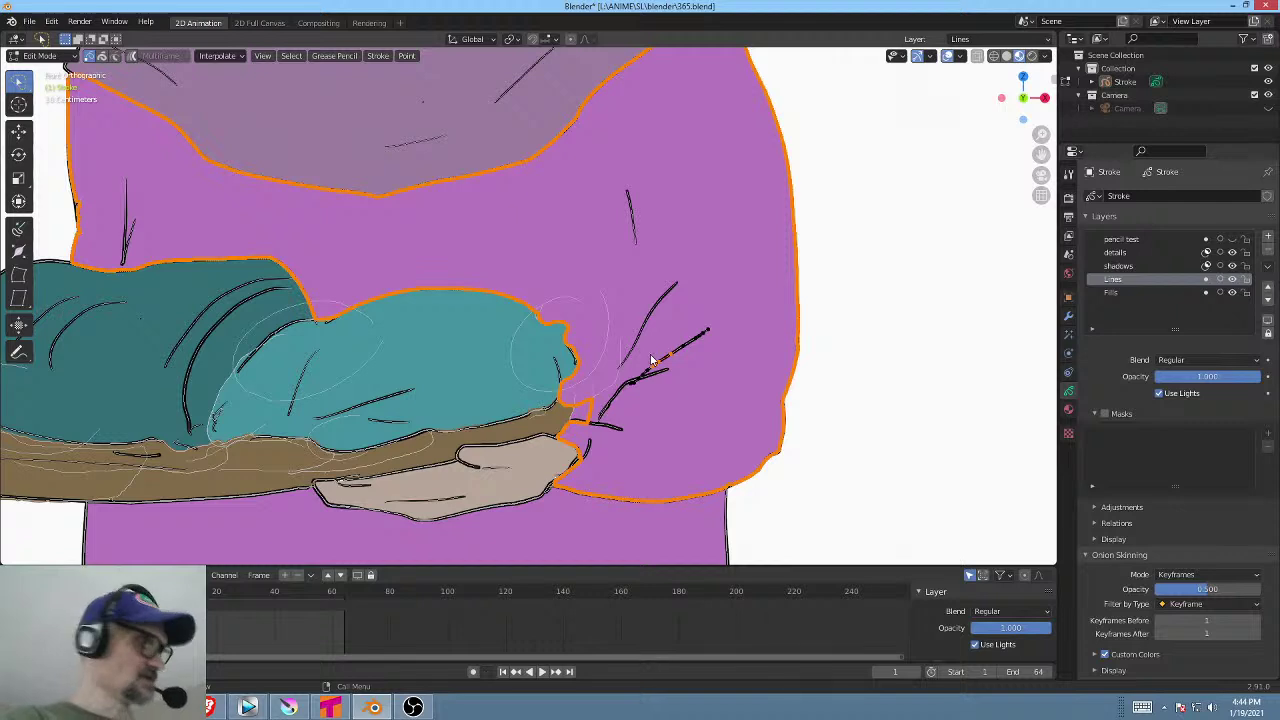
Select a single point midway along the upper fork line and try moving it without proportional editing.
key(alt+a)
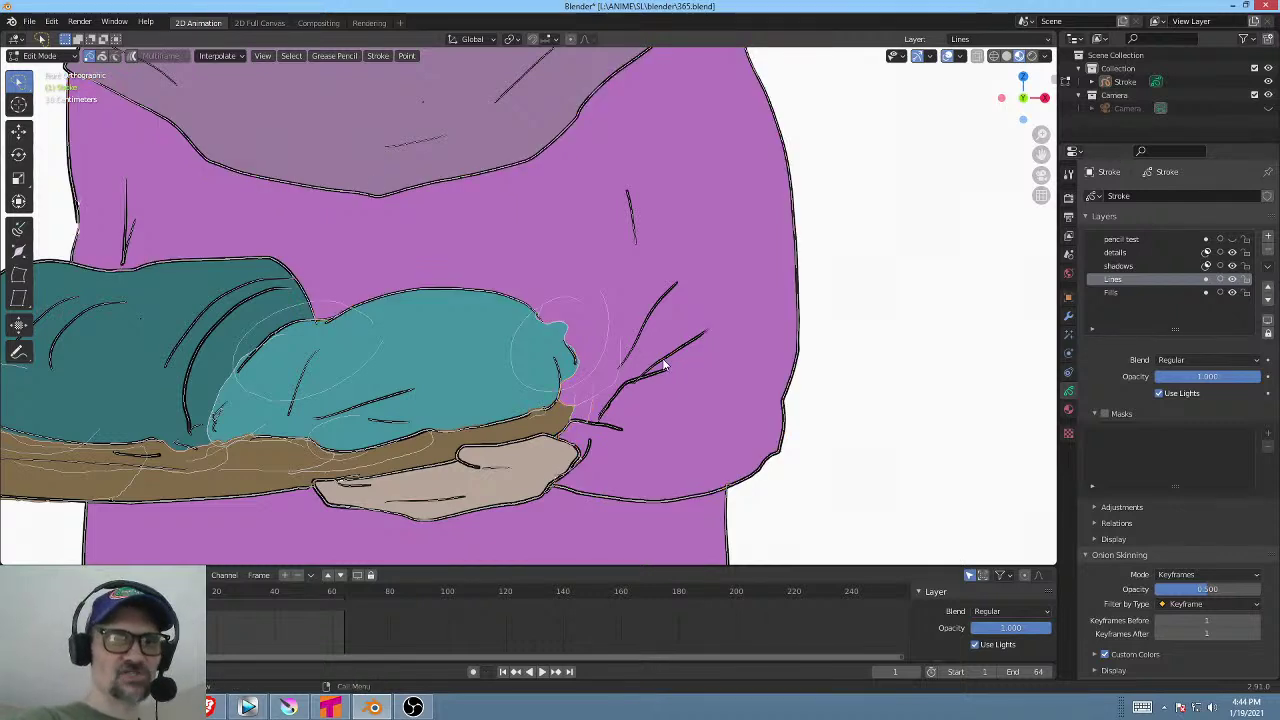
click(661, 362)
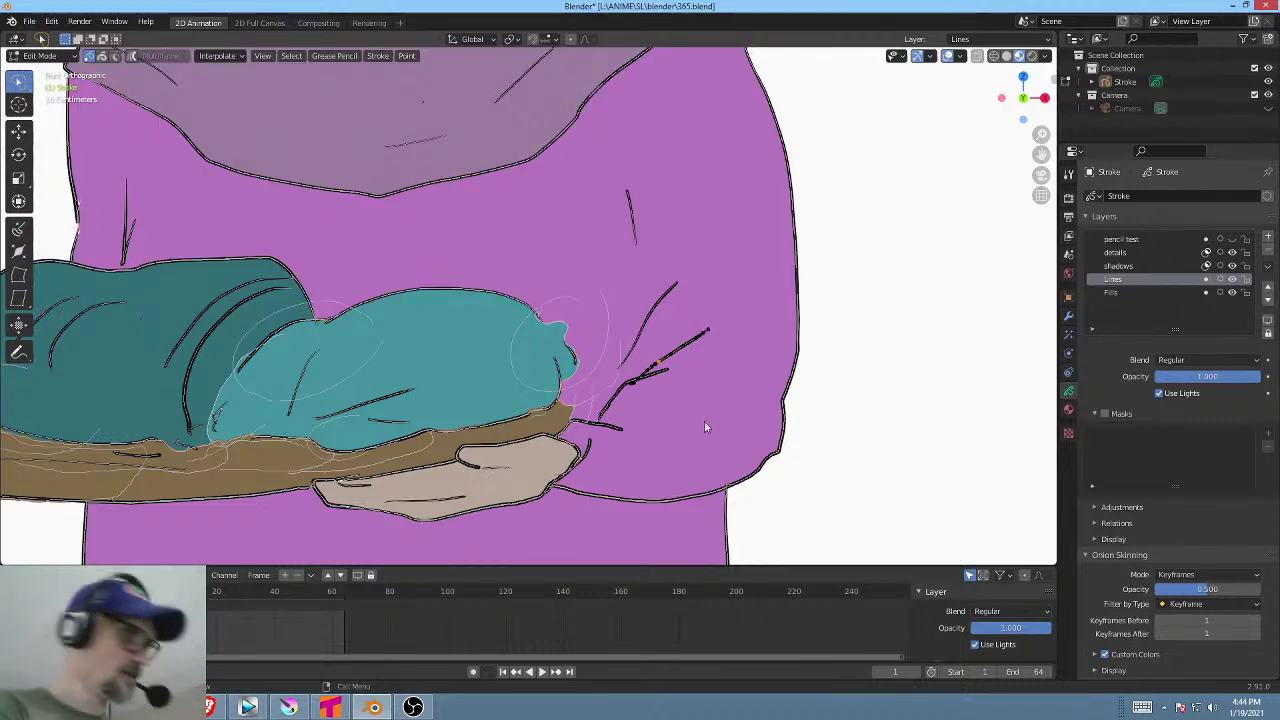
key(g)
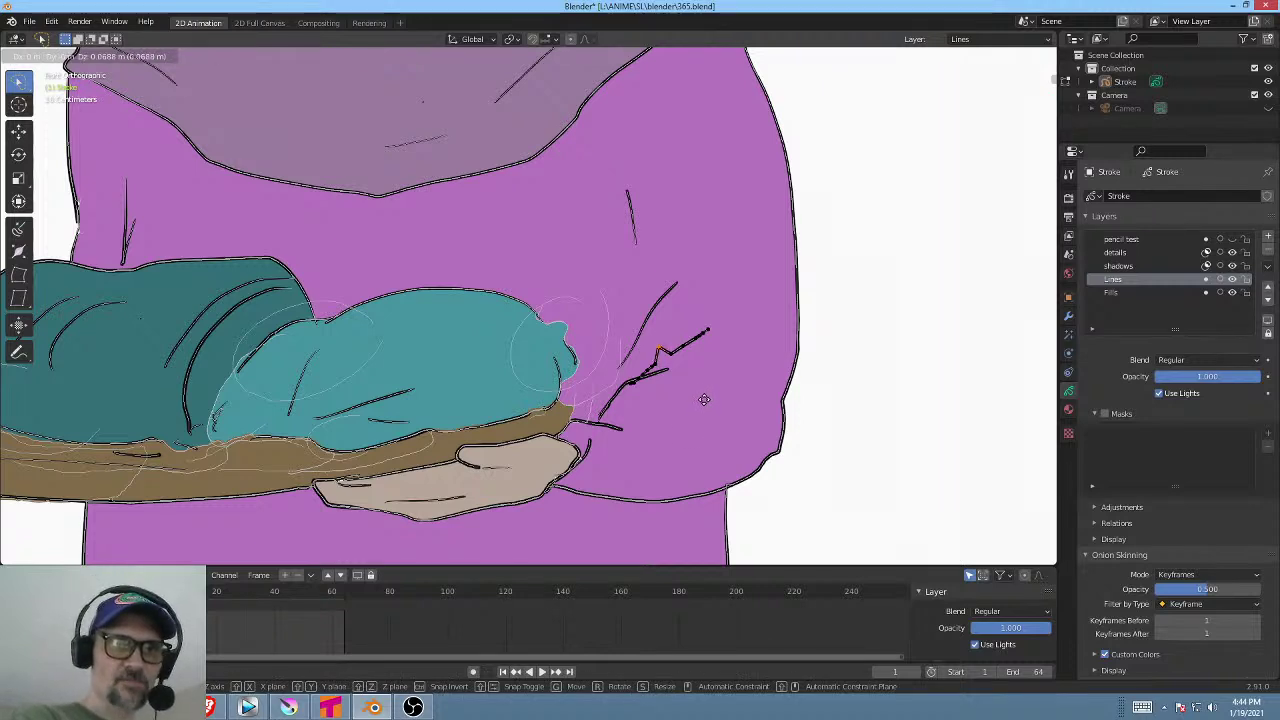
right_click(714, 320)
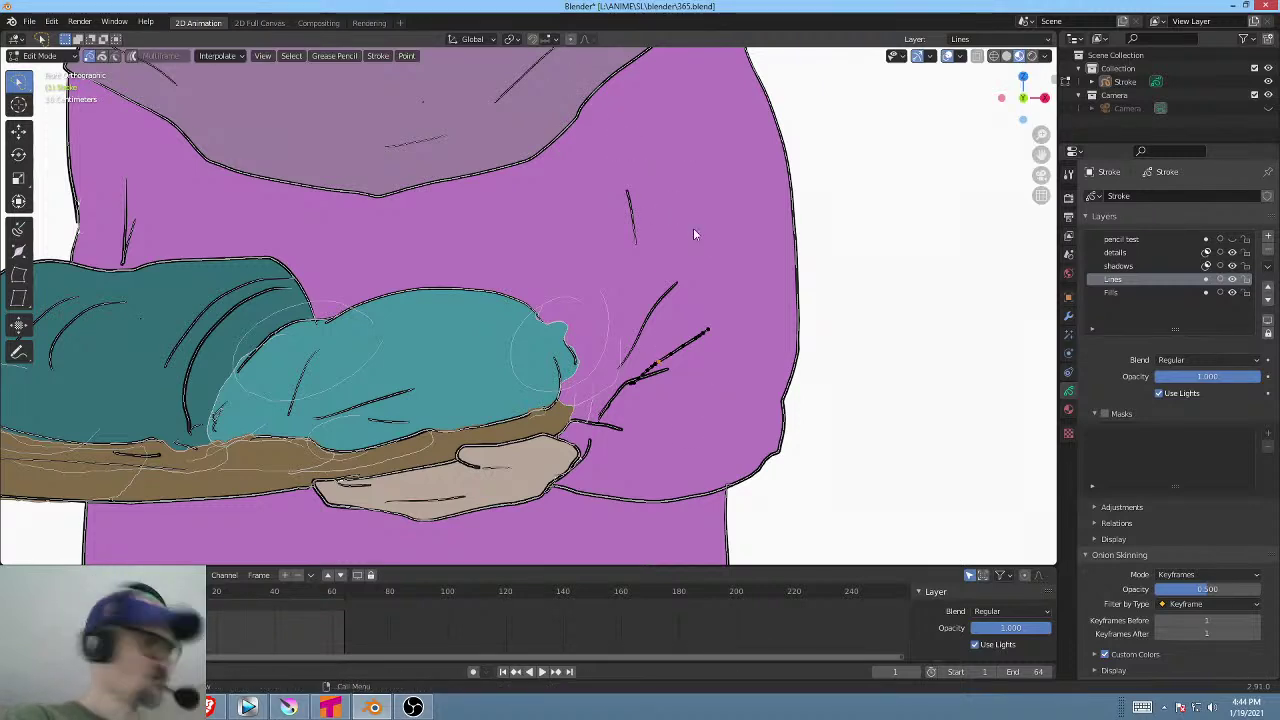
Enable proportional editing and raise the selected point to curve the nearby fold lines upward, with a proportional size of about 0.51.
click(571, 39)
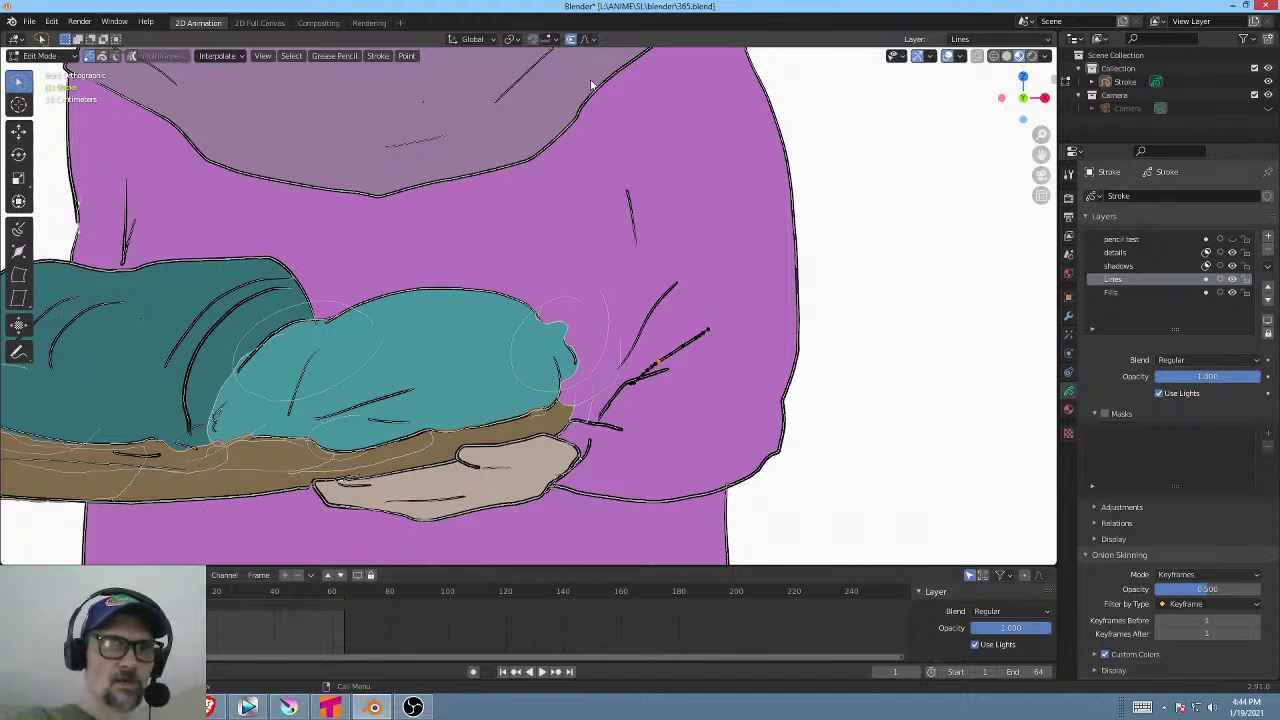
click(594, 40)
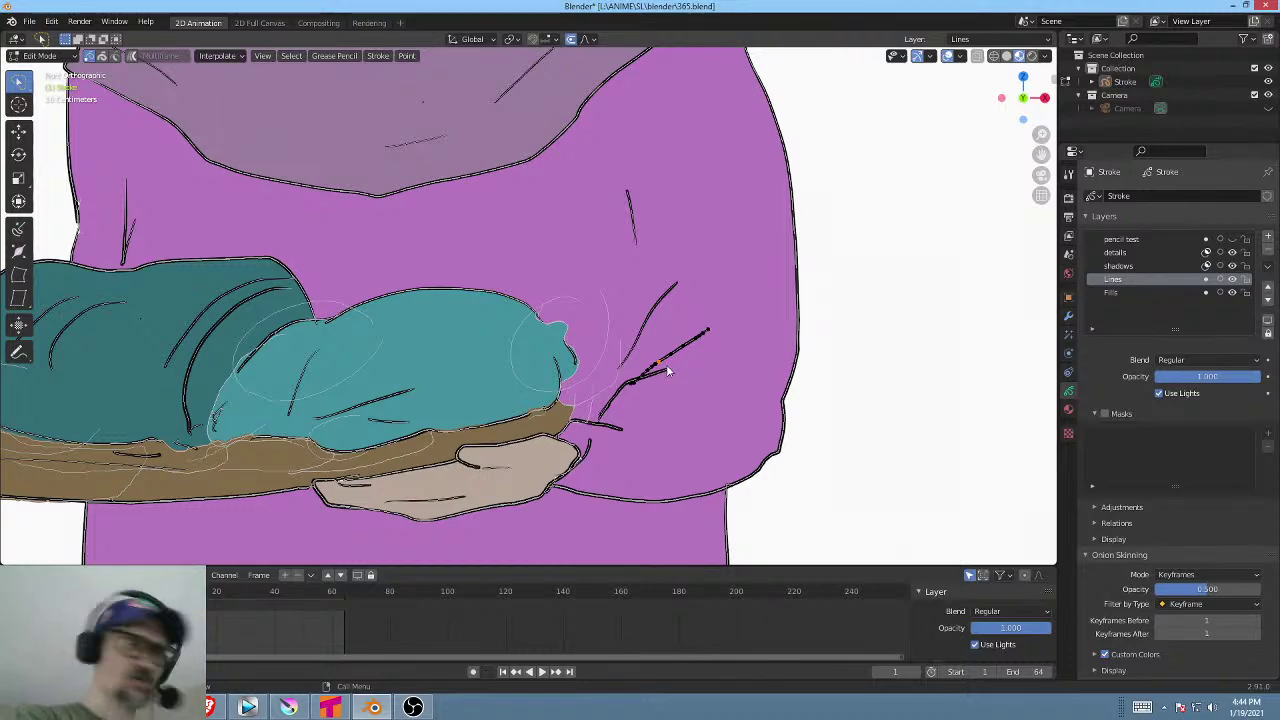
key(g)
scroll(667, 348, up, 5)
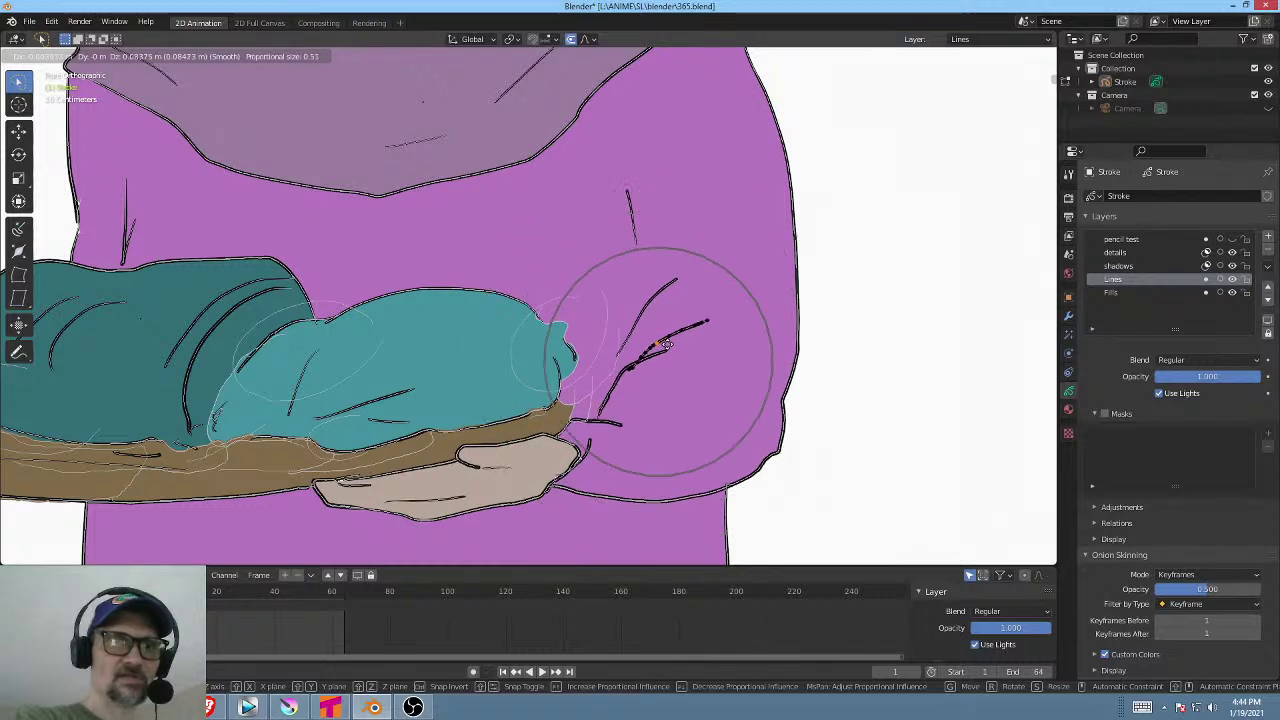
click(663, 338)
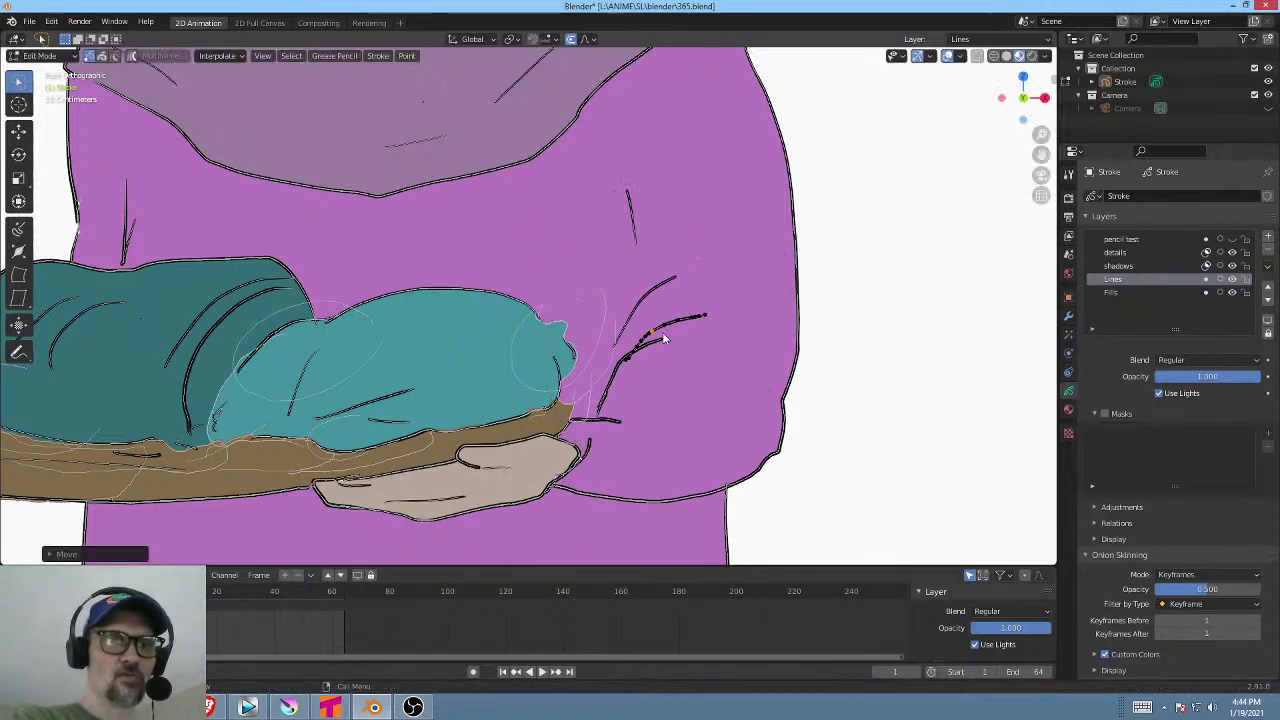
Raise the outer end of the short fold line above the hand, using a proportional size of 0.24.
click(621, 428)
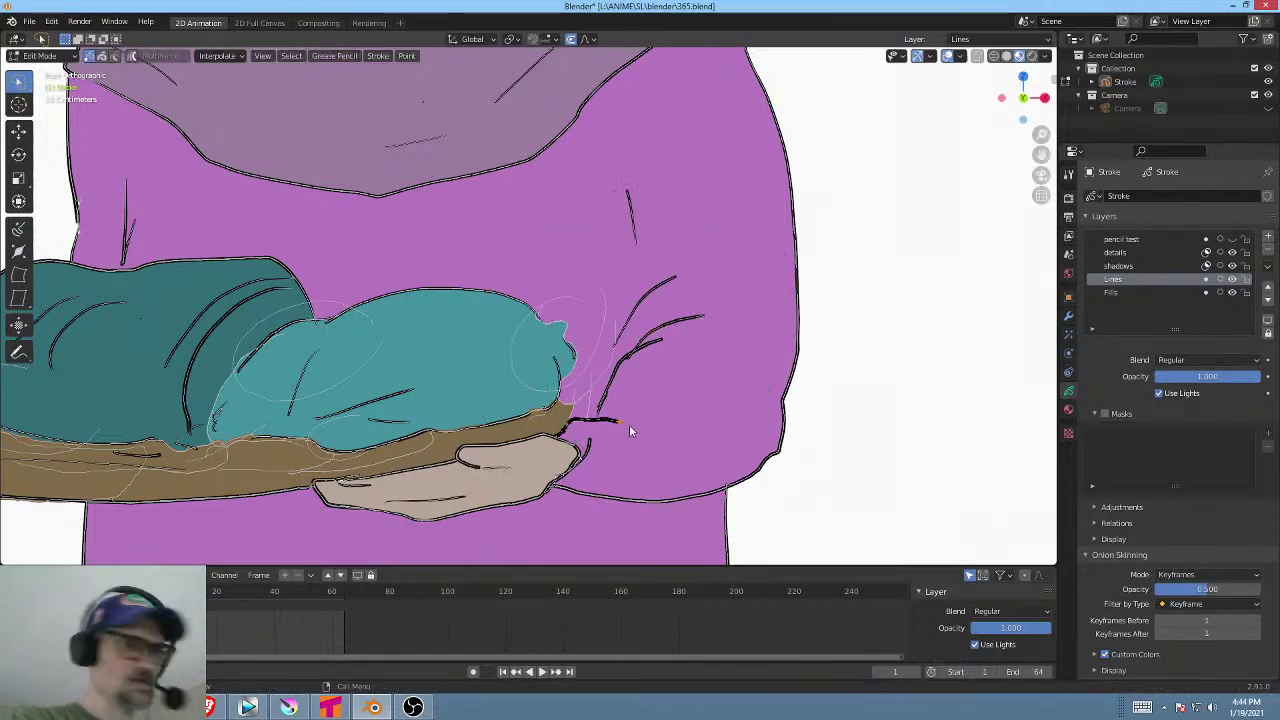
key(g)
scroll(650, 409, up, 8)
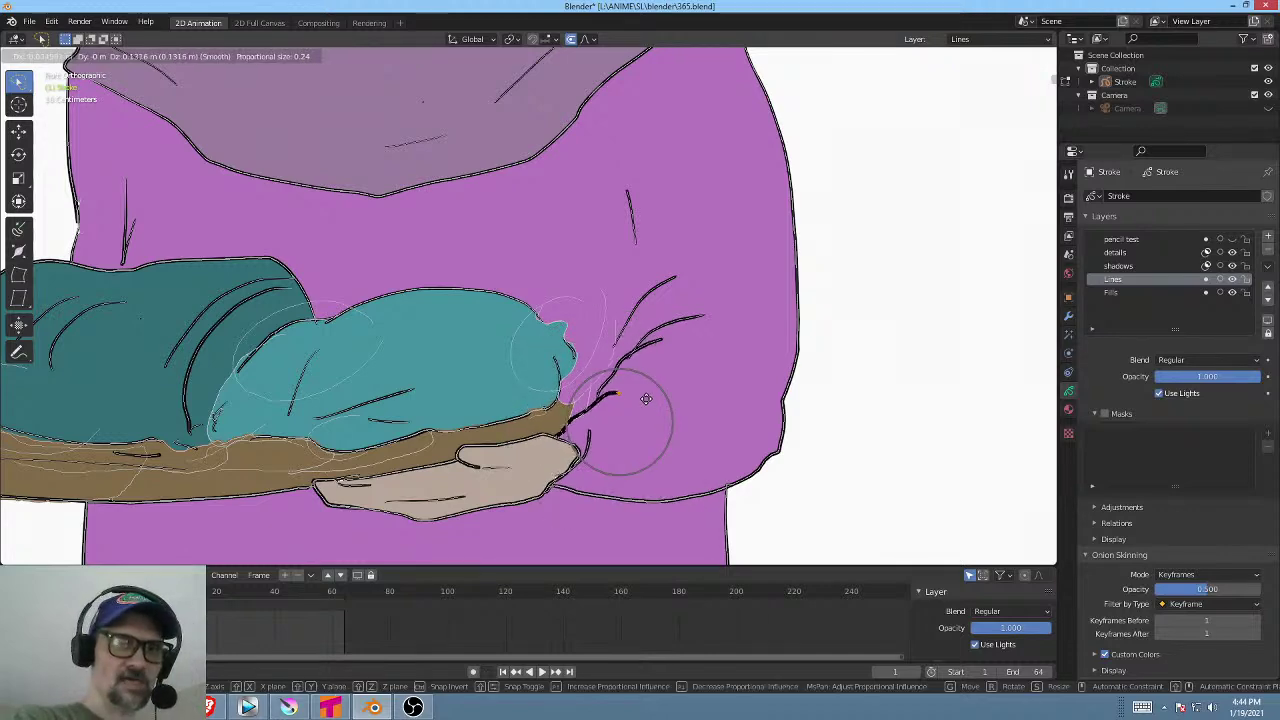
click(643, 399)
Lower the end of the sleeve's bottom edge line where it meets the hand, using proportional editing.
scroll(697, 365, down, 5)
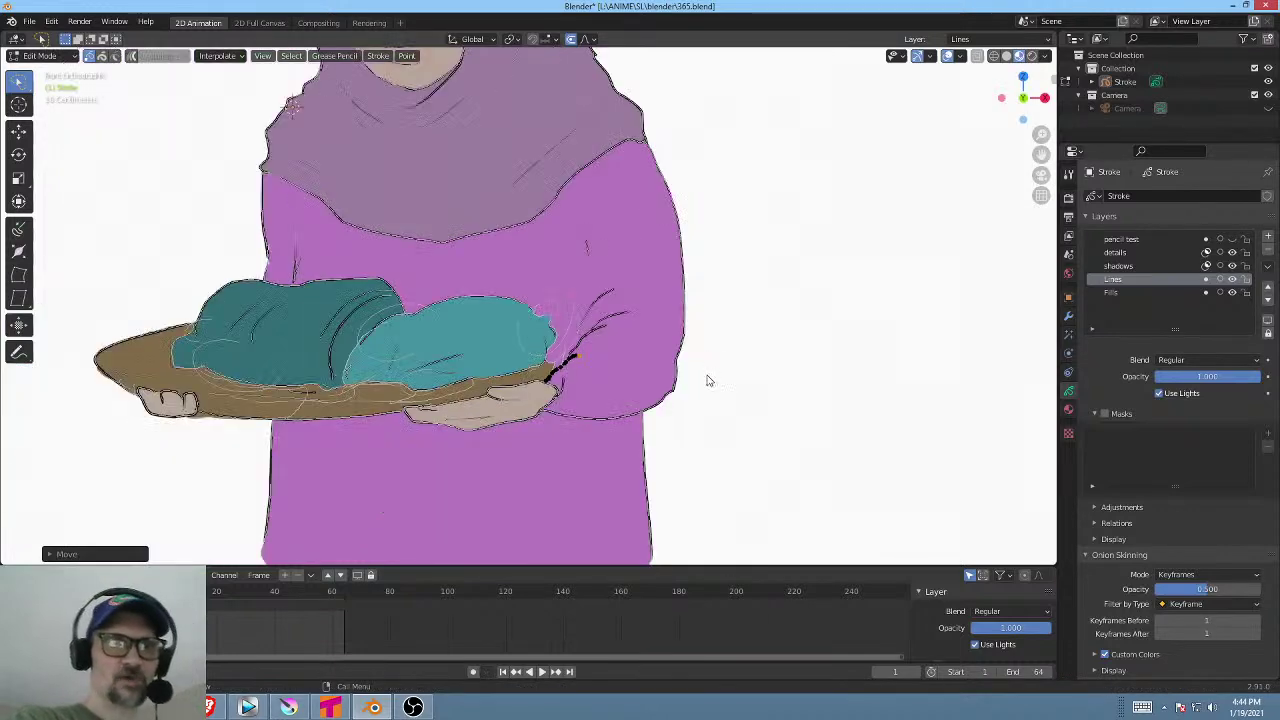
scroll(607, 397, up, 6)
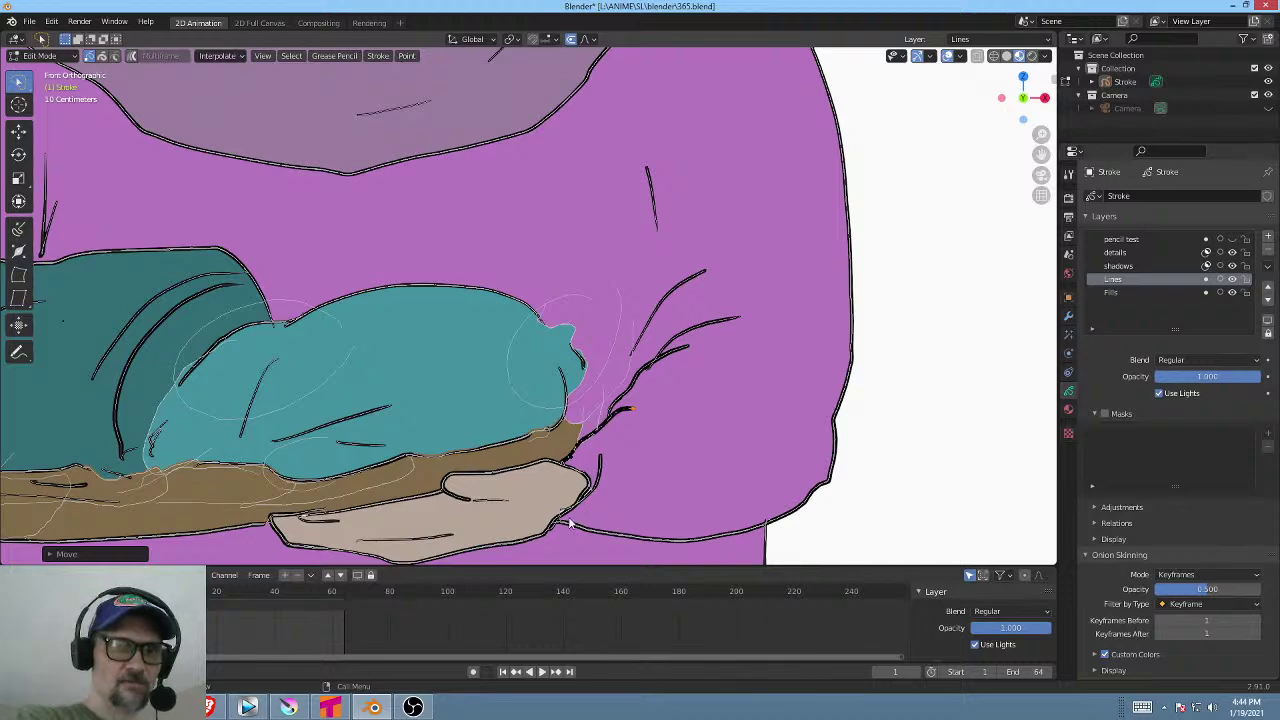
shift+middle_drag(585, 520, 680, 424)
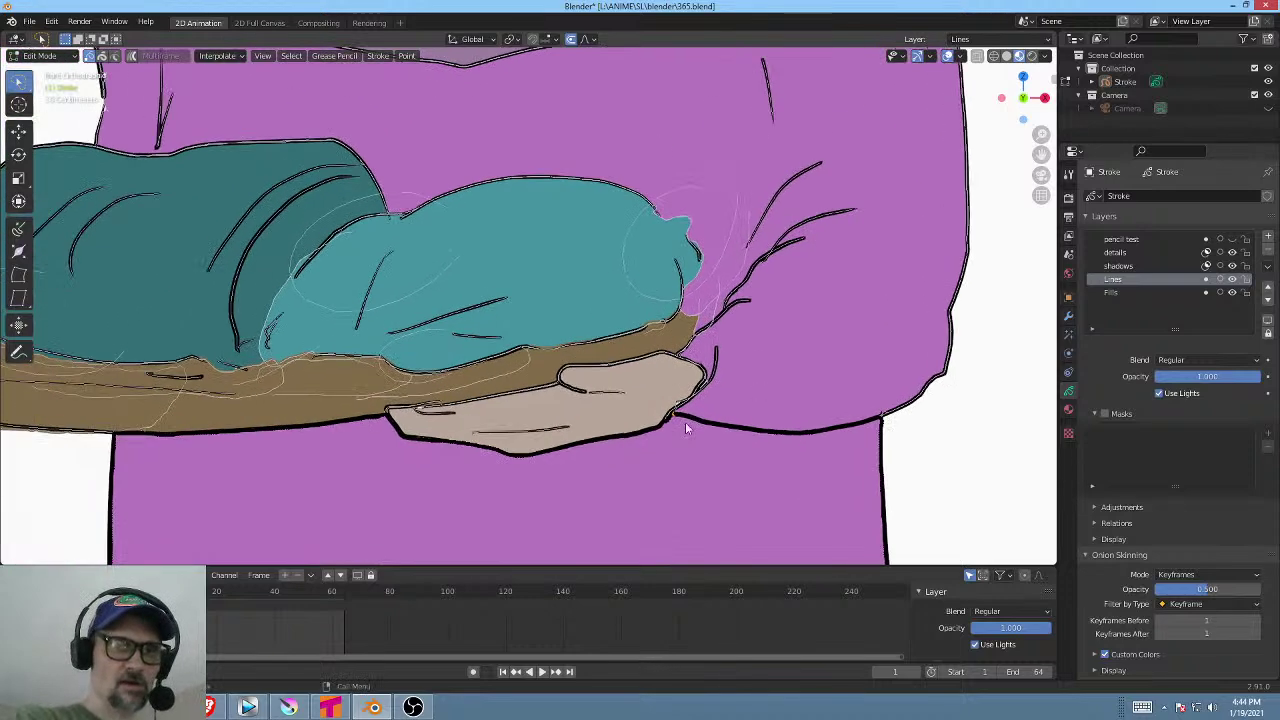
key(g)
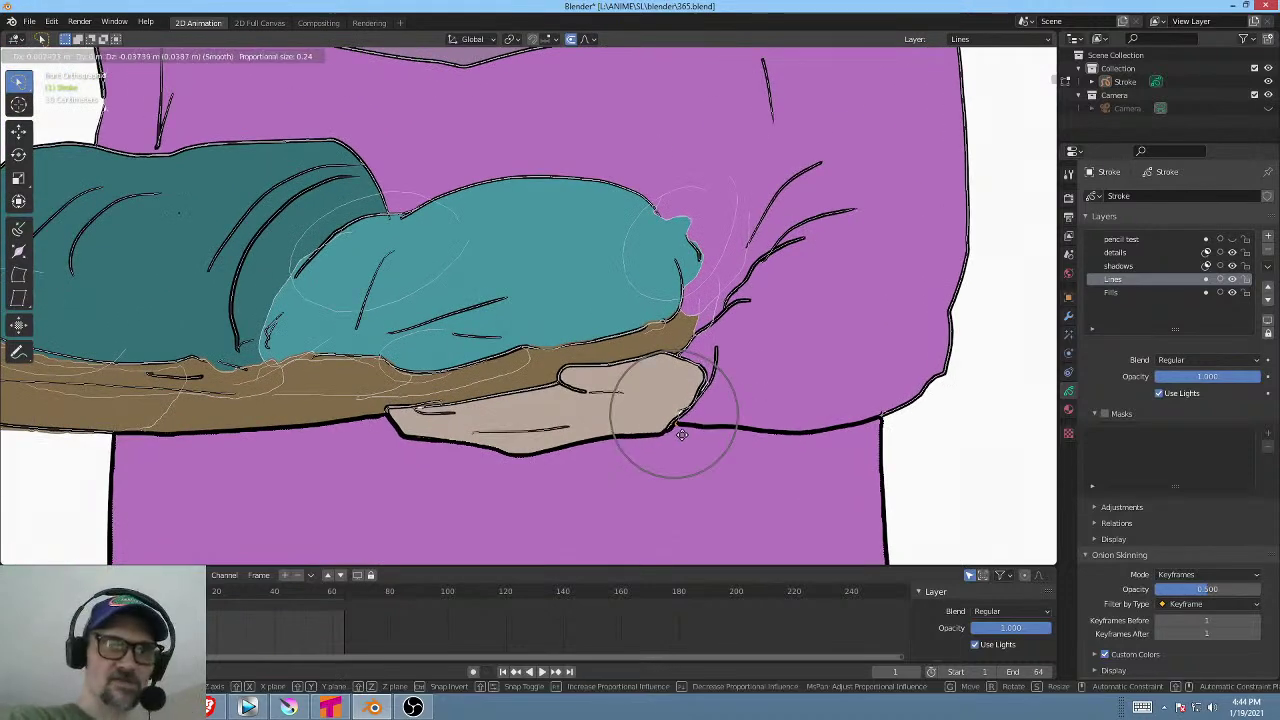
click(680, 444)
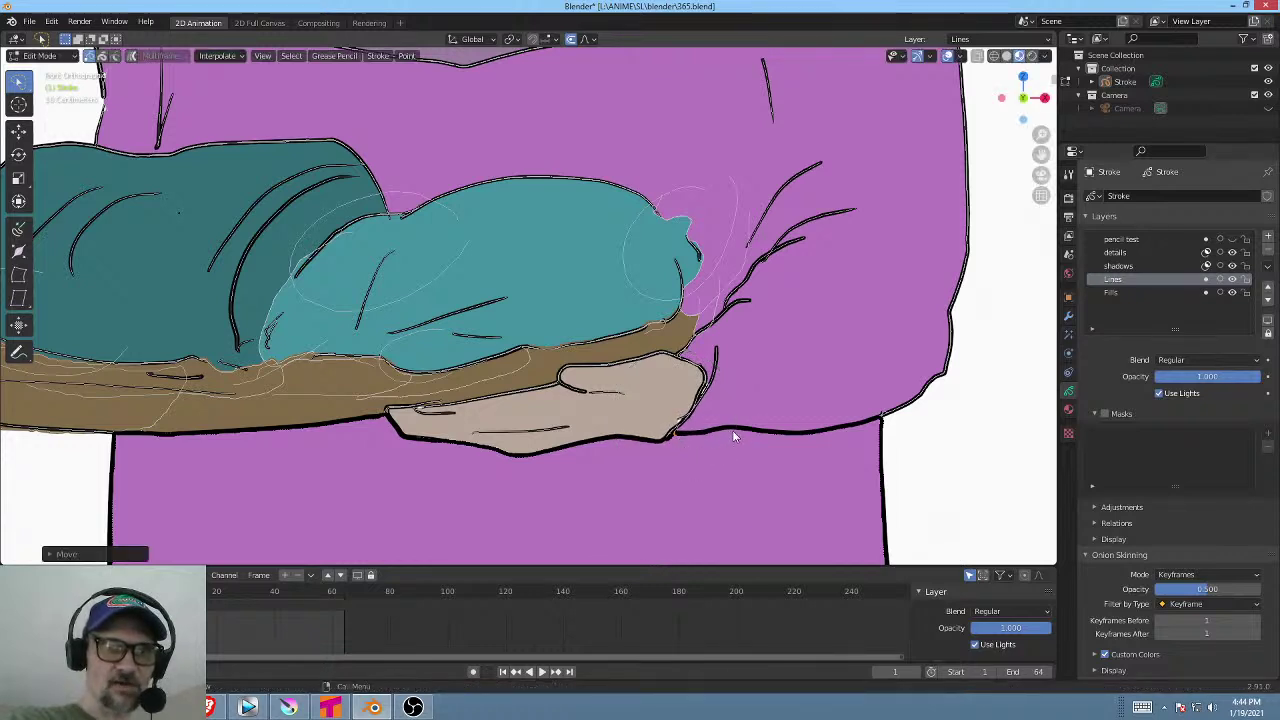
Flatten the bump in the sleeve's bottom edge line beside the hand by moving its point down with proportional editing.
click(732, 432)
click(734, 409)
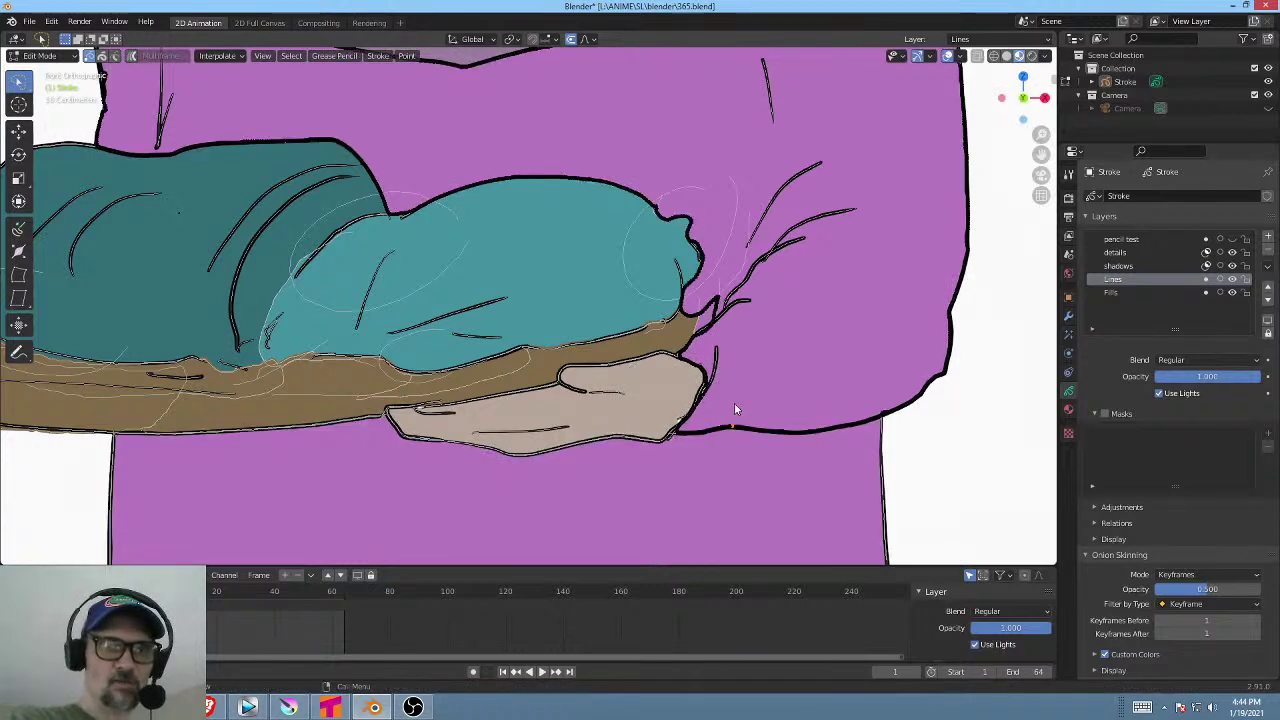
key(g)
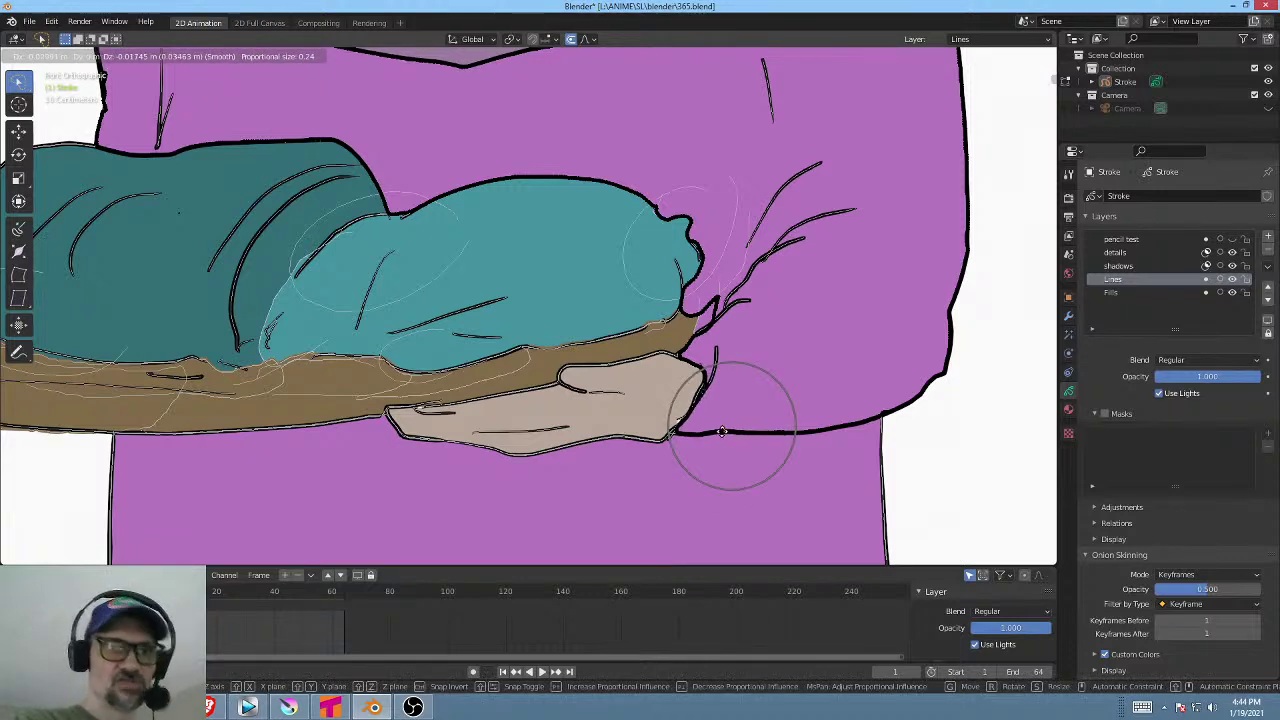
click(738, 440)
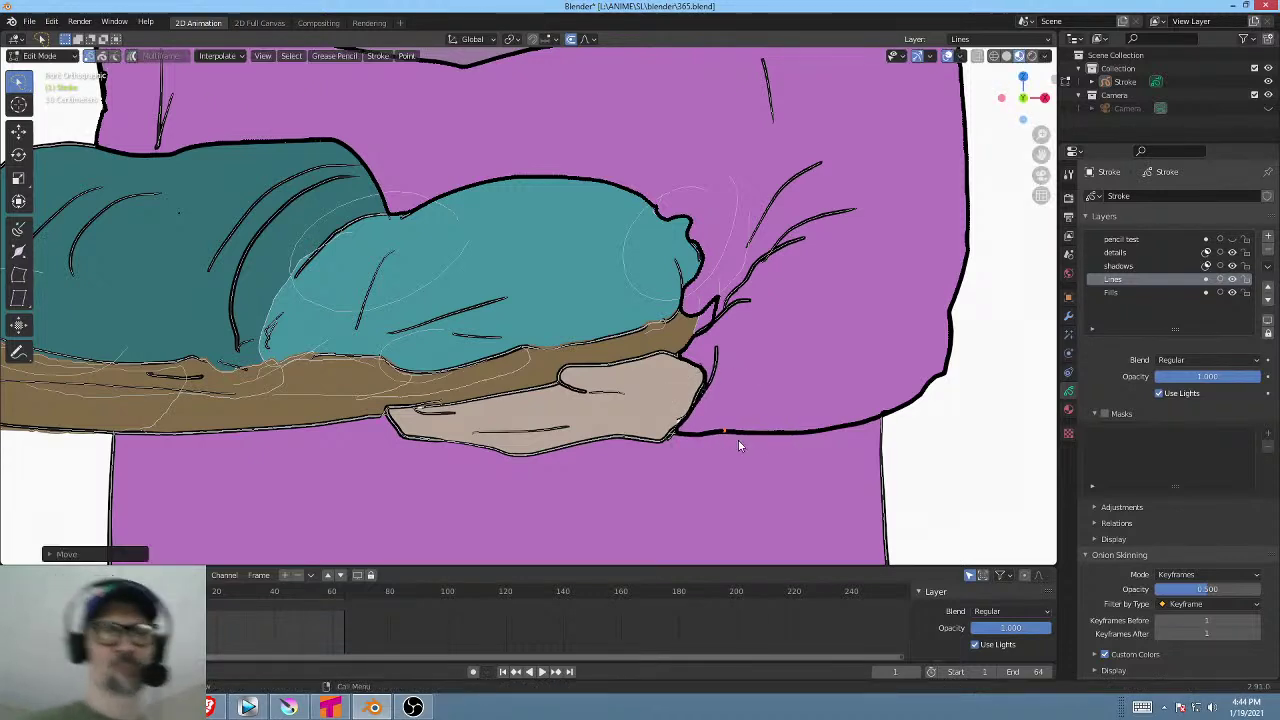
click(726, 426)
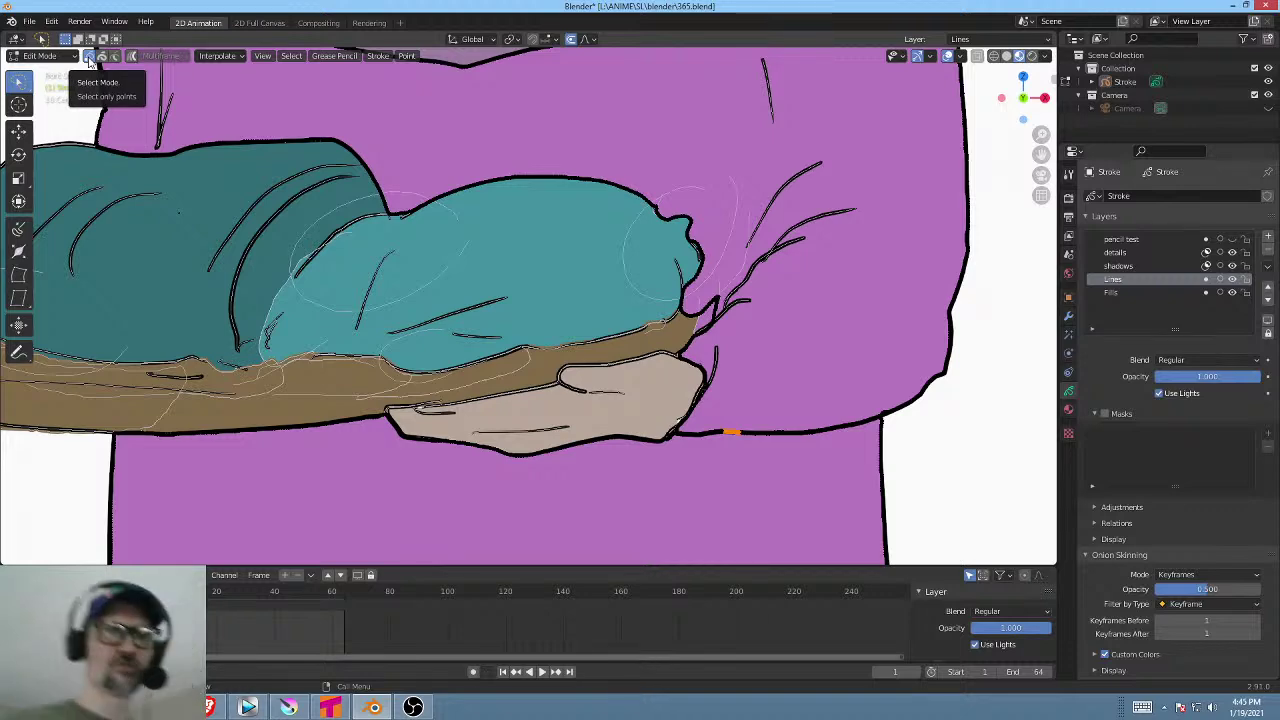
mouse_move(762, 346)
shift+middle_down()
mouse_move(796, 354)
mouse_move(762, 436)
mouse_move(770, 364)
shift+middle_up()
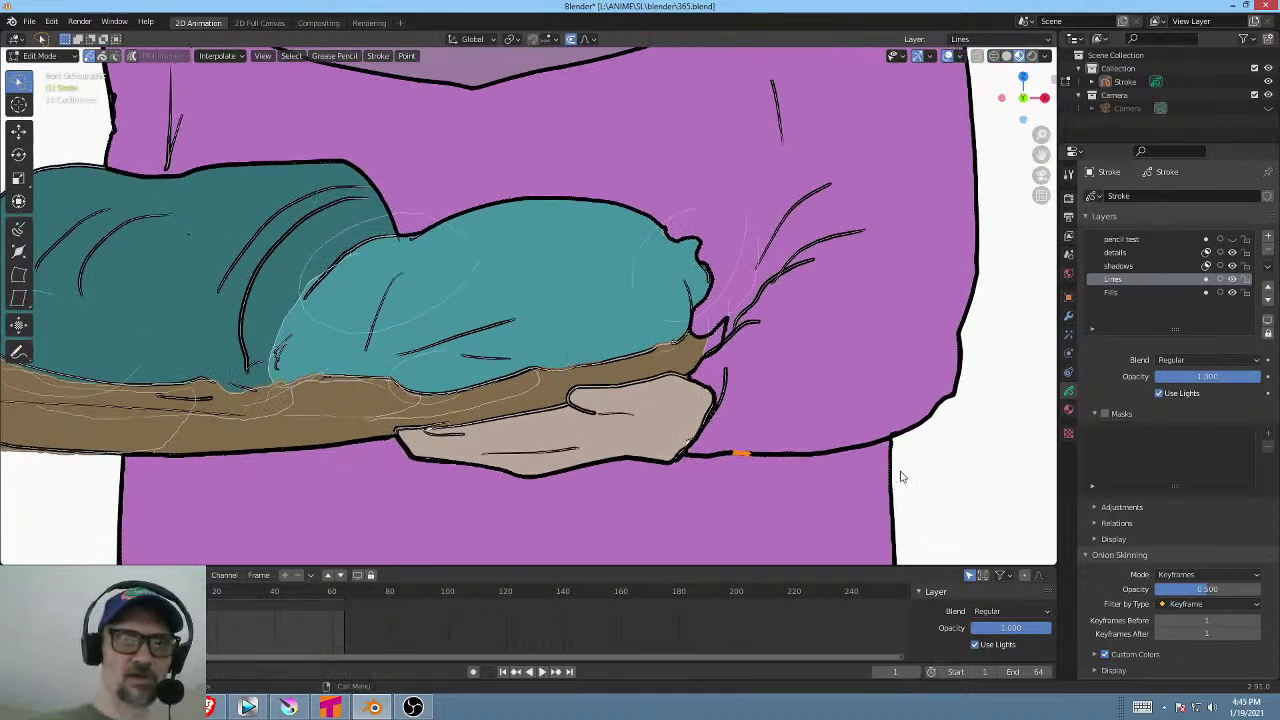
mouse_move(900, 477)
shift+middle_down()
mouse_move(912, 237)
mouse_move(860, 403)
mouse_move(793, 408)
shift+middle_up()
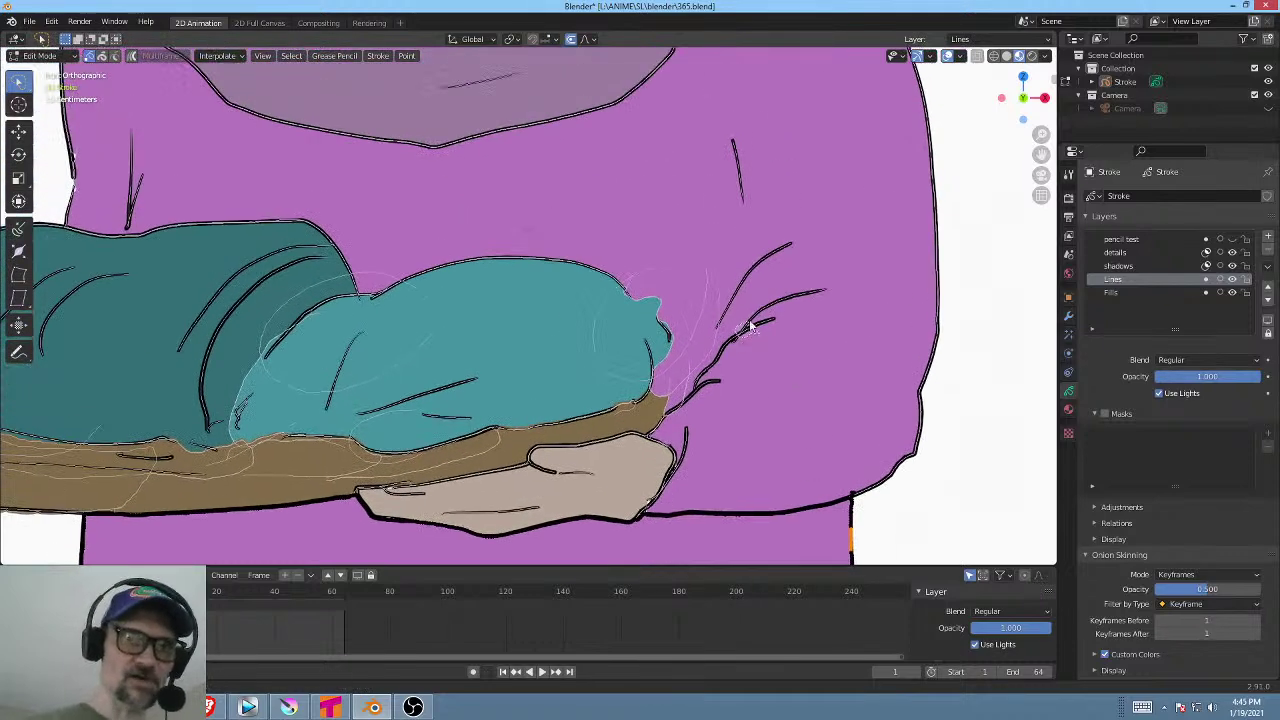
key(a)
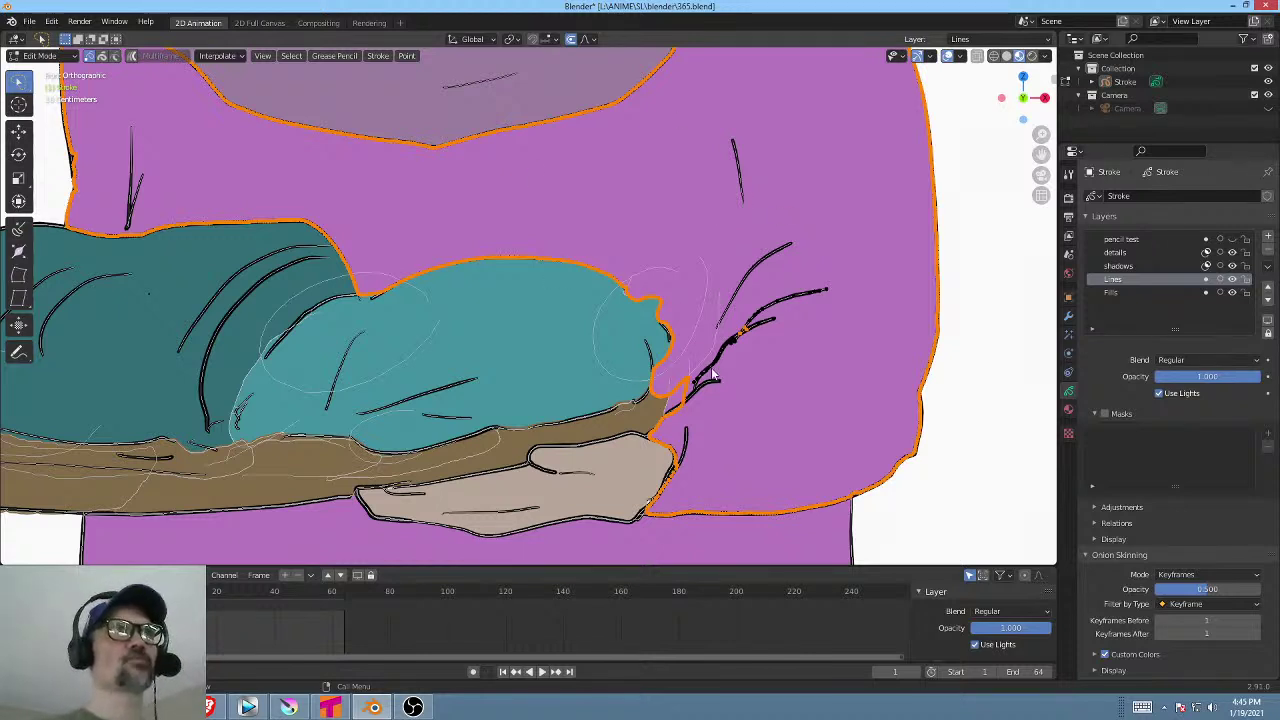
mouse_move(811, 364)
shift+middle_down()
mouse_move(816, 345)
mouse_move(762, 368)
shift+middle_up()
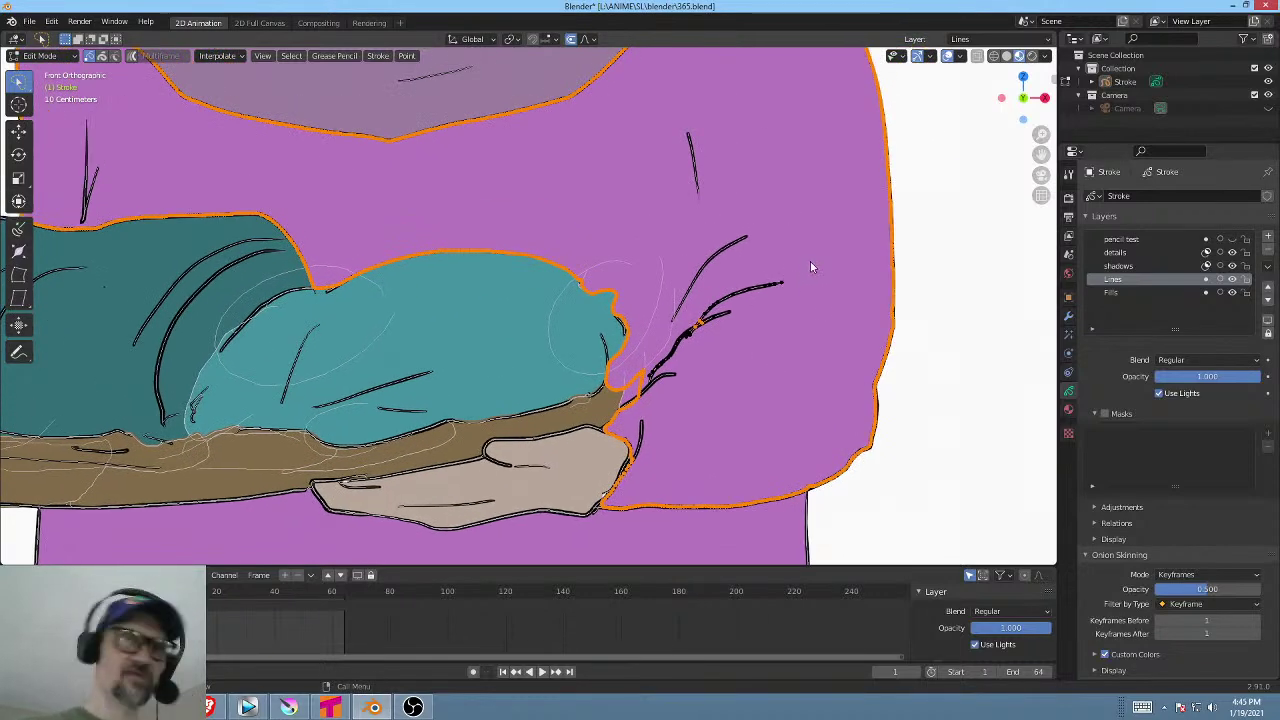
key(alt+a)
key(c)
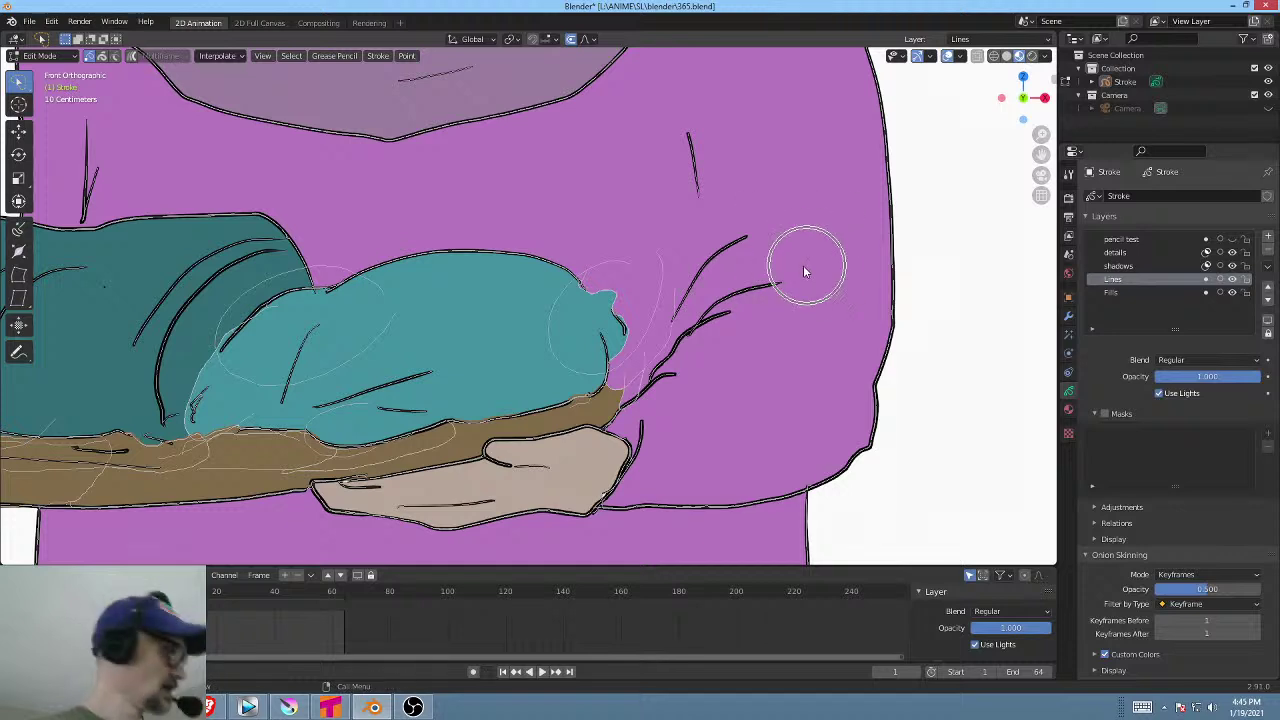
key(Escape)
Switch to Sculpt Mode, set the Smooth brush radius to 53 px, and choose the Grab brush.
key(ctrl+Tab)
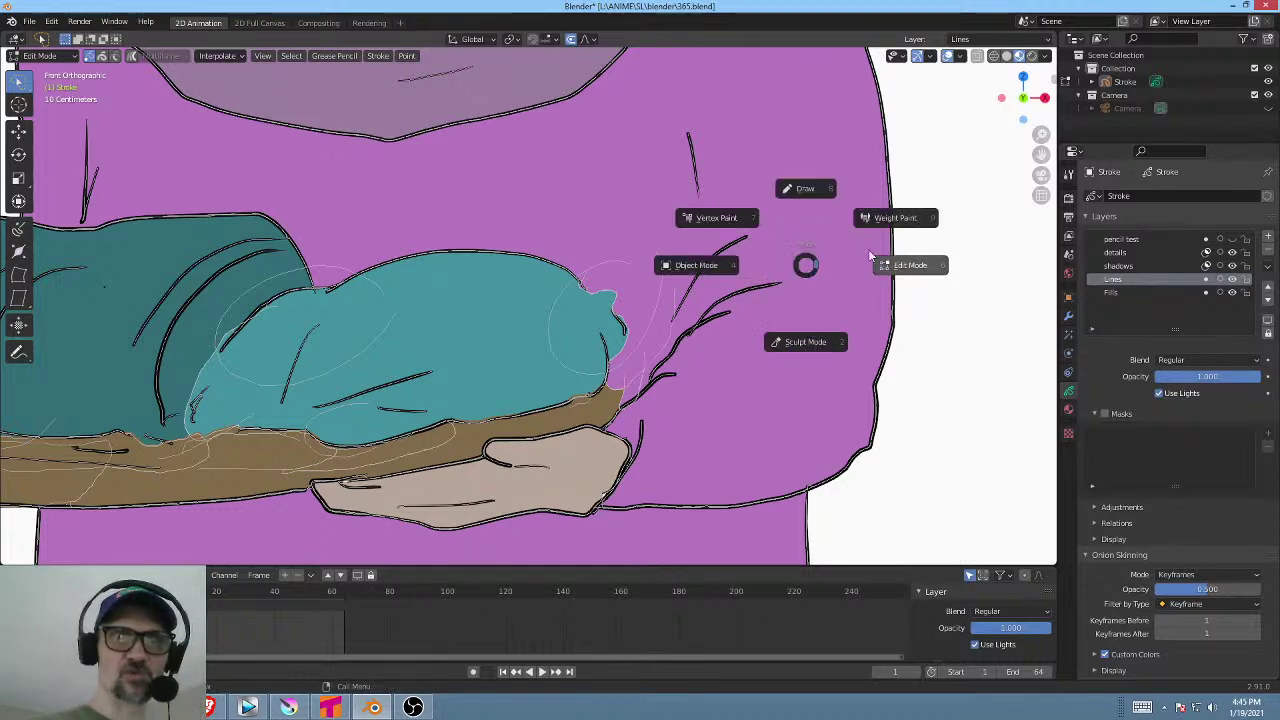
click(806, 342)
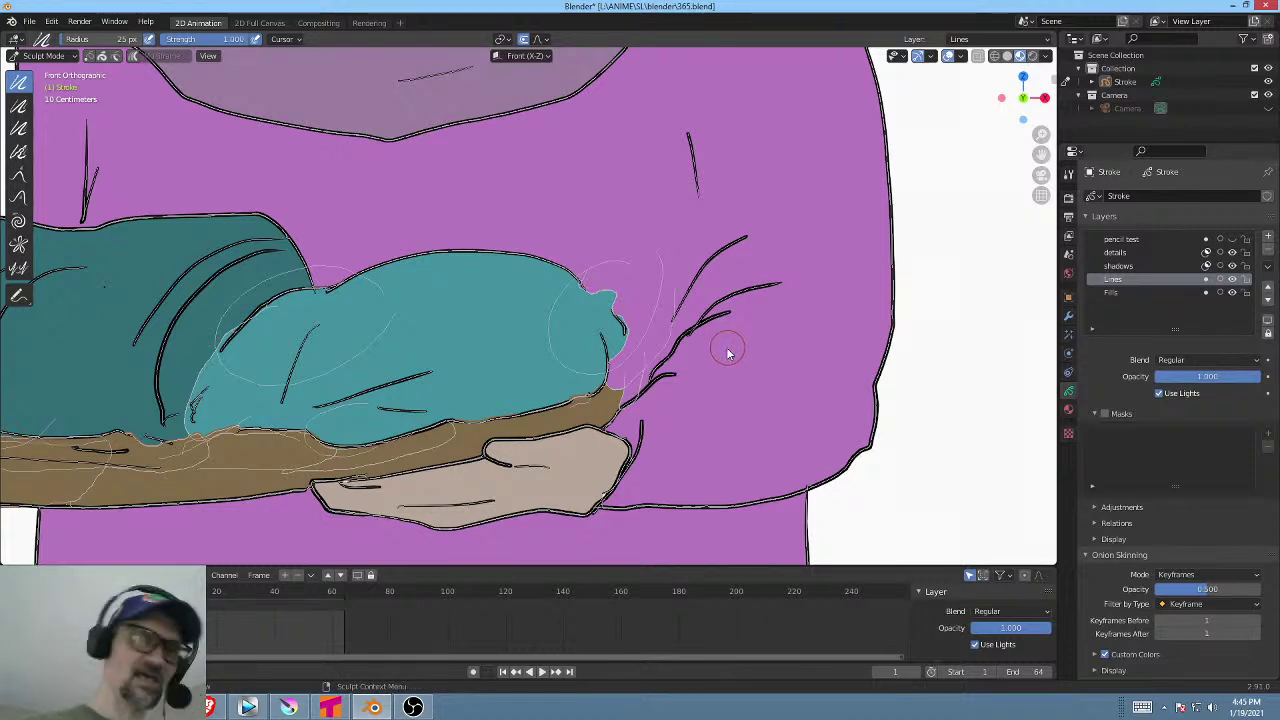
key(f)
click(776, 349)
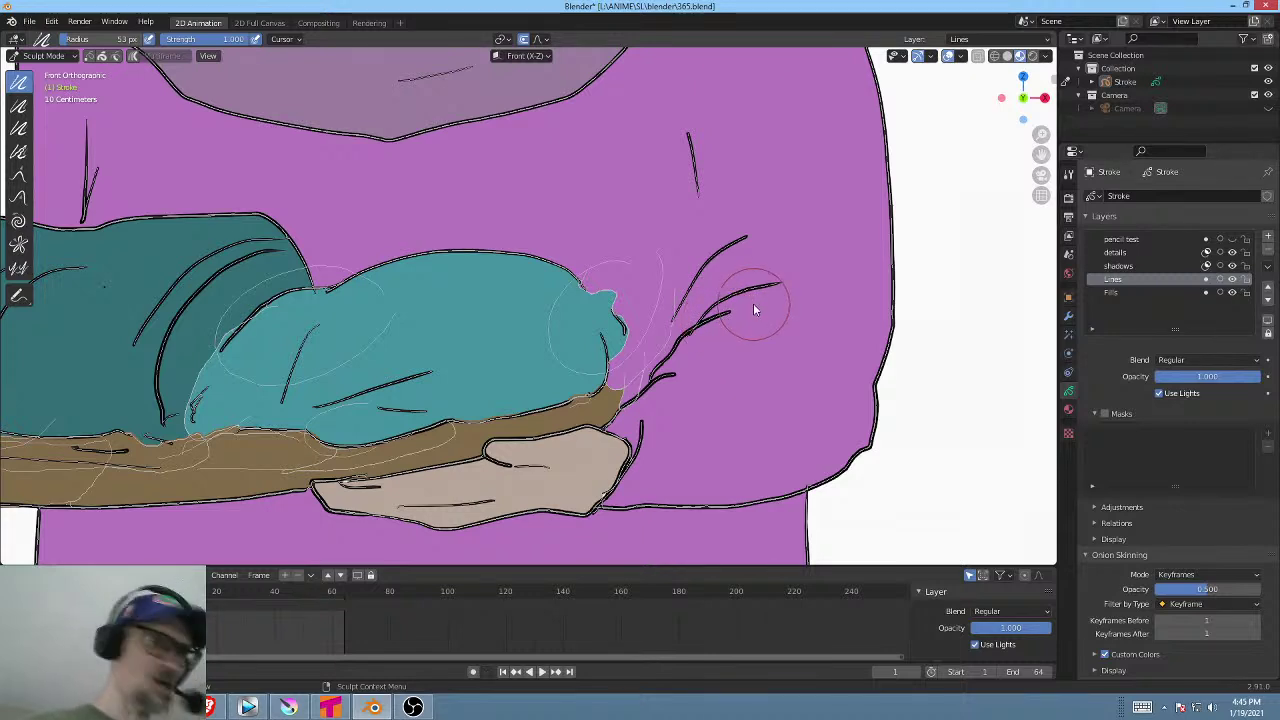
key(shift+space)
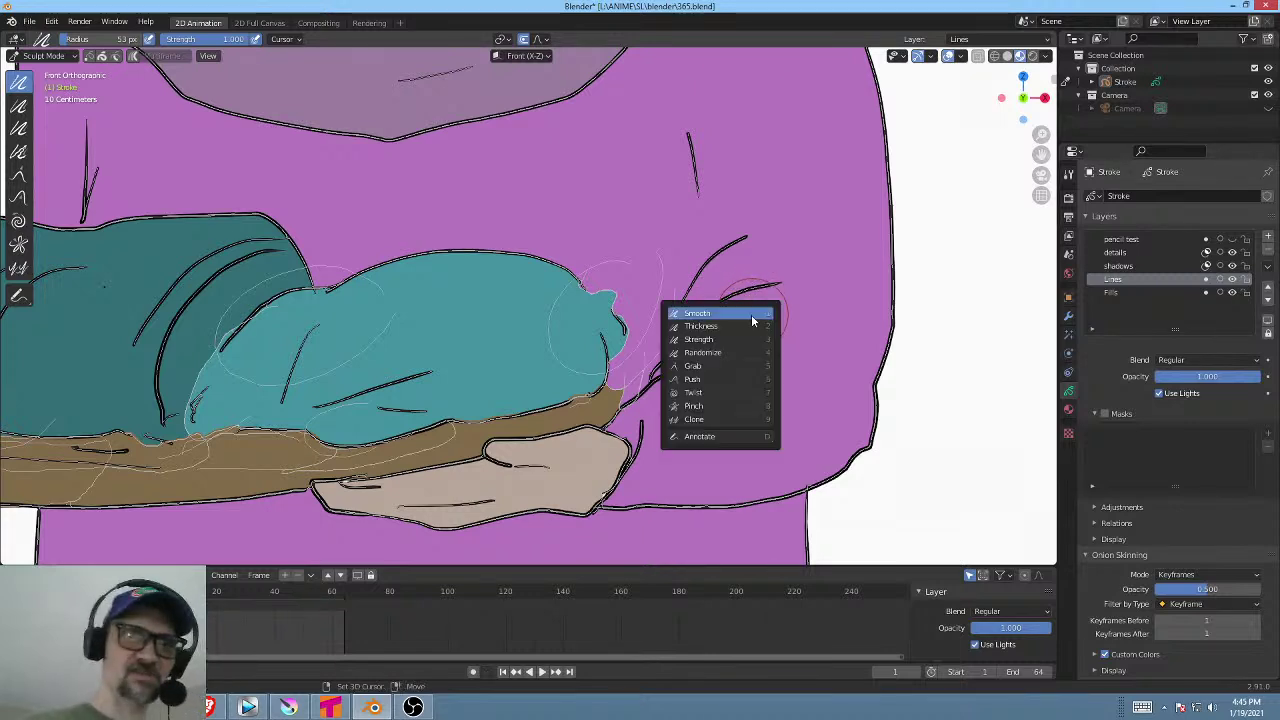
click(715, 365)
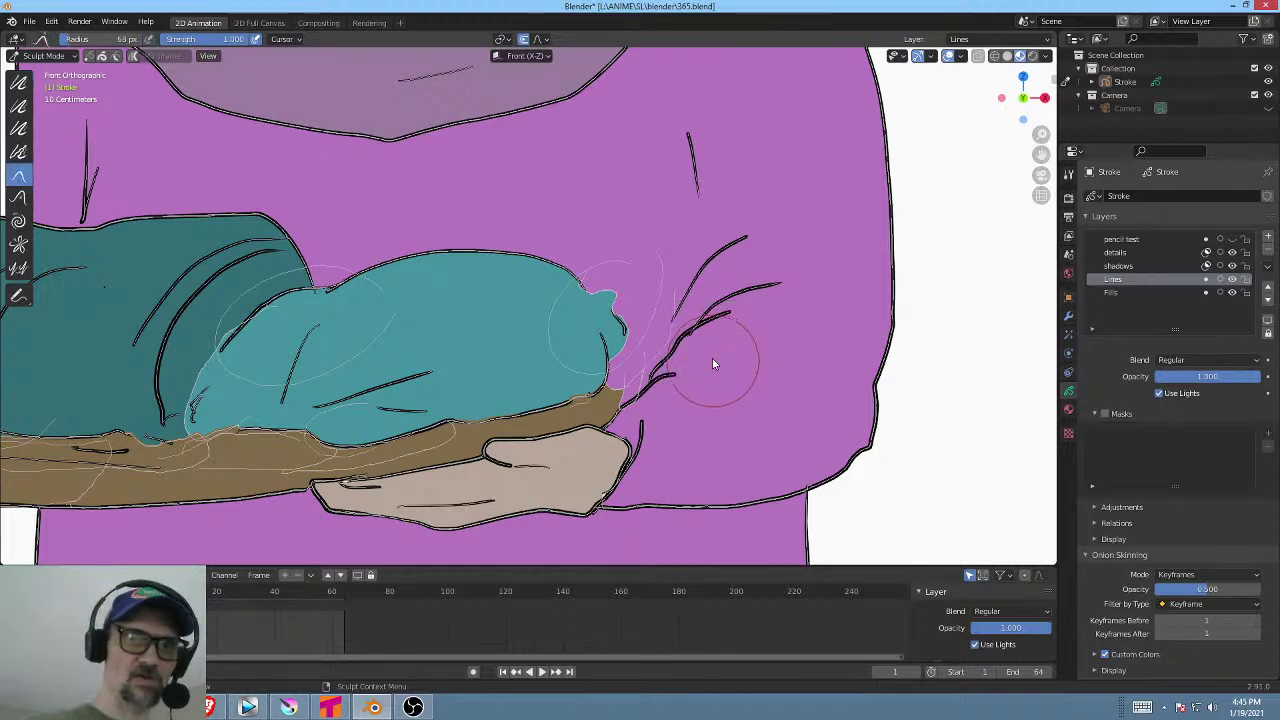
Reshape the fold lines fanning out above the hand and nudge the sleeve's lower outer edge using the Grab brush at 68 px.
drag(765, 301, 764, 294)
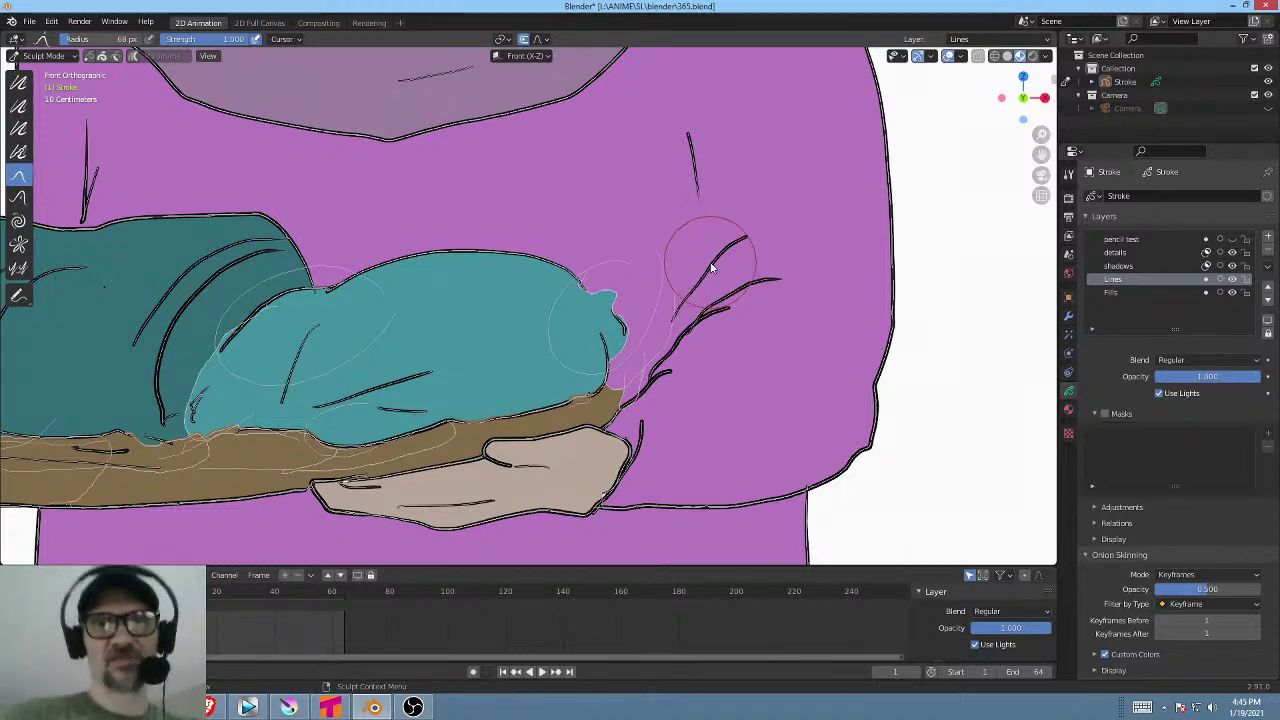
drag(872, 386, 874, 393)
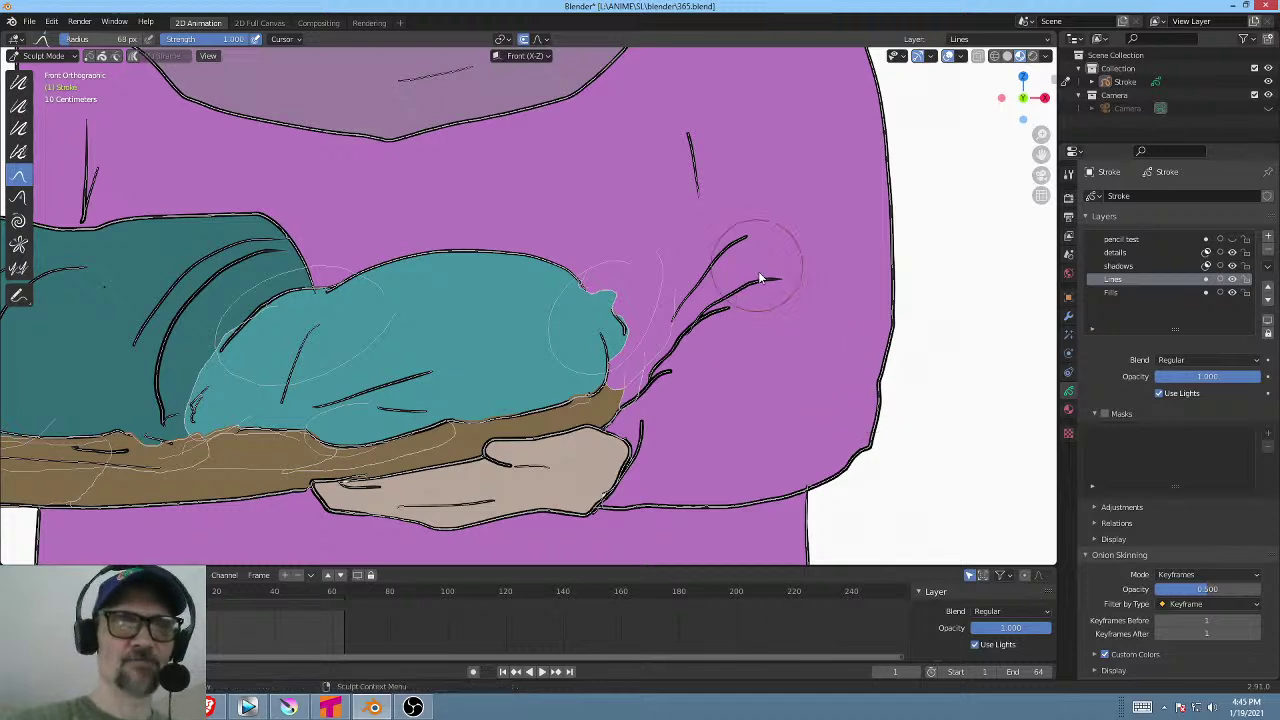
drag(727, 312, 724, 315)
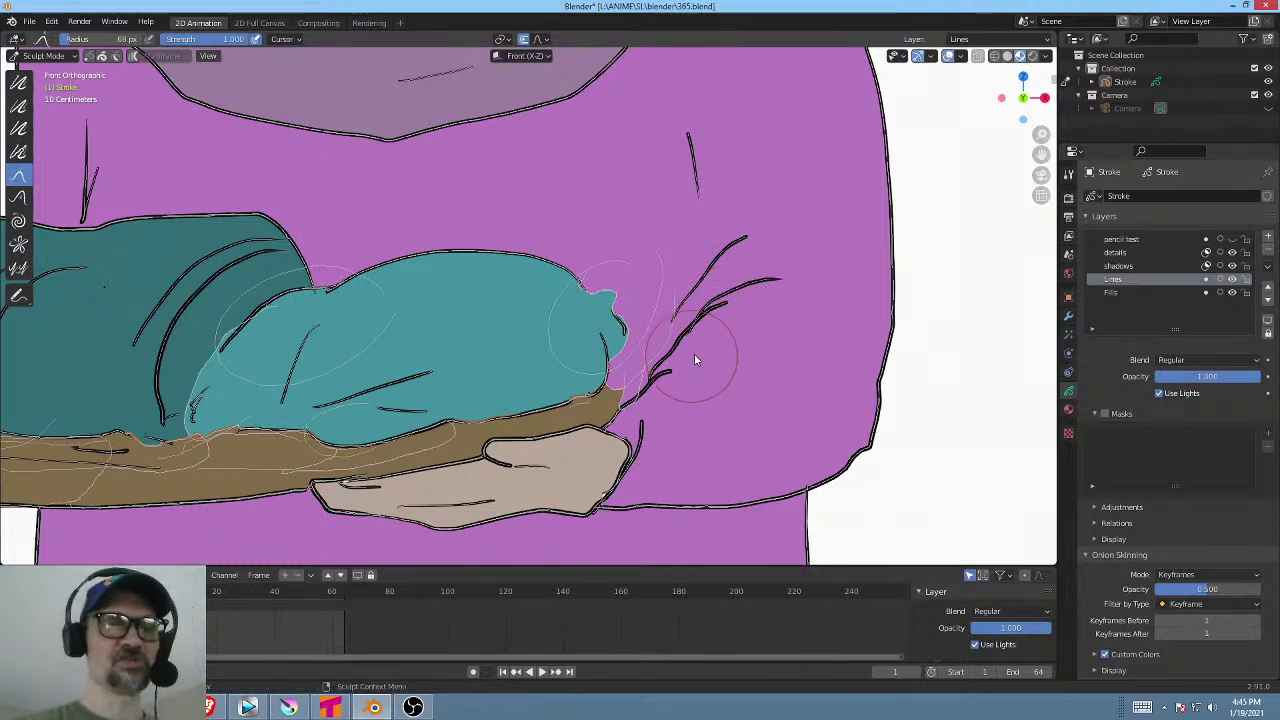
mouse_move(694, 357)
mouse_down()
mouse_move(702, 350)
mouse_move(683, 340)
mouse_move(742, 320)
mouse_up()
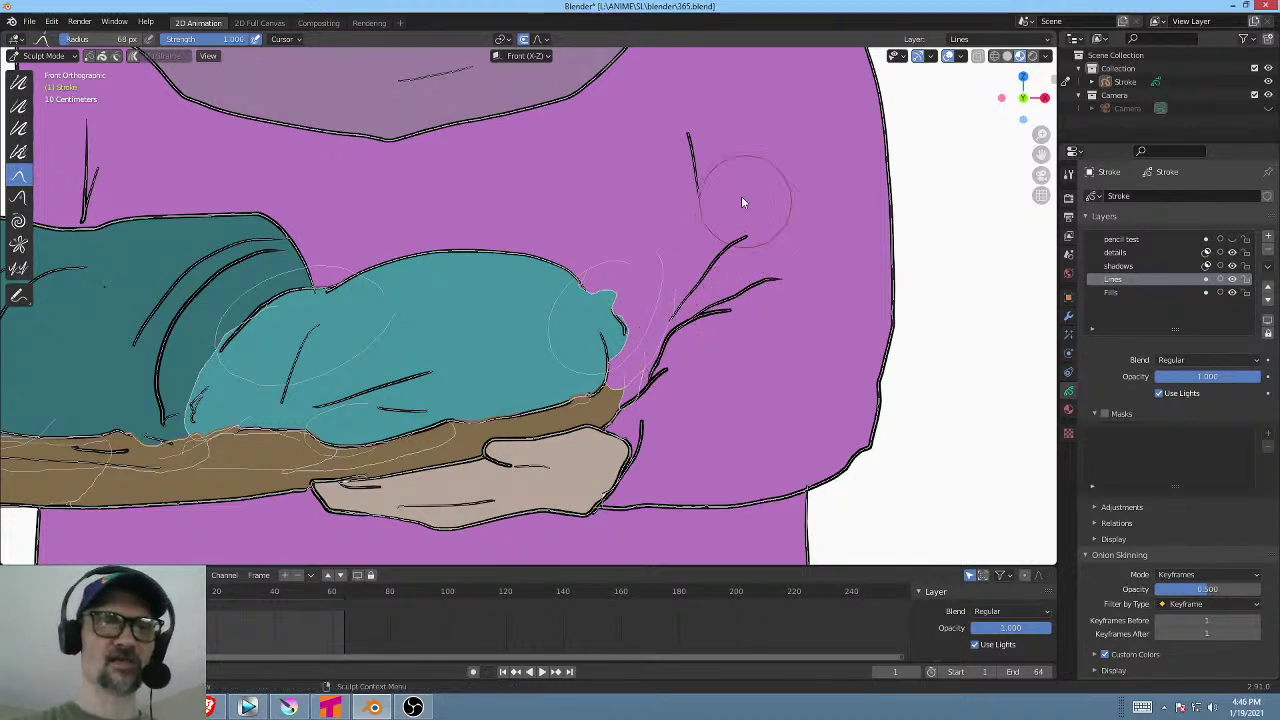
mouse_move(740, 240)
mouse_down()
mouse_move(748, 253)
mouse_move(749, 240)
mouse_up()
mouse_move(750, 293)
mouse_down()
mouse_move(755, 323)
mouse_move(749, 296)
mouse_up()
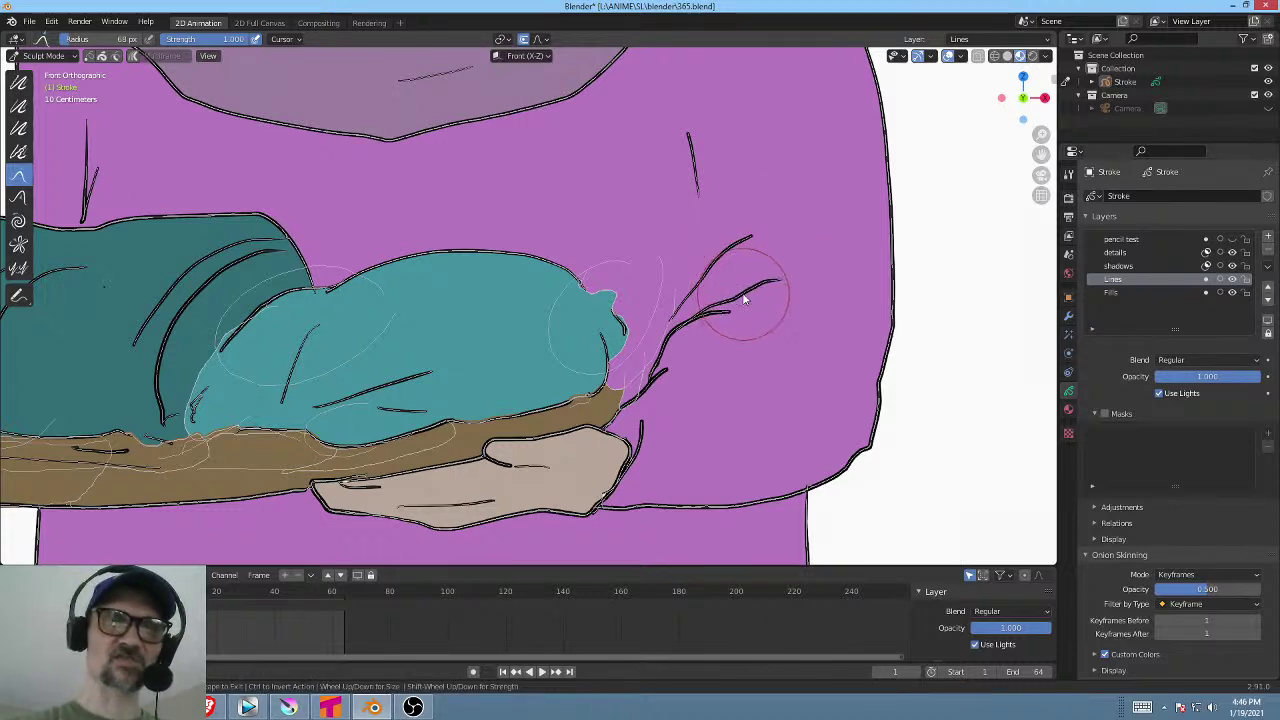
drag(684, 344, 679, 343)
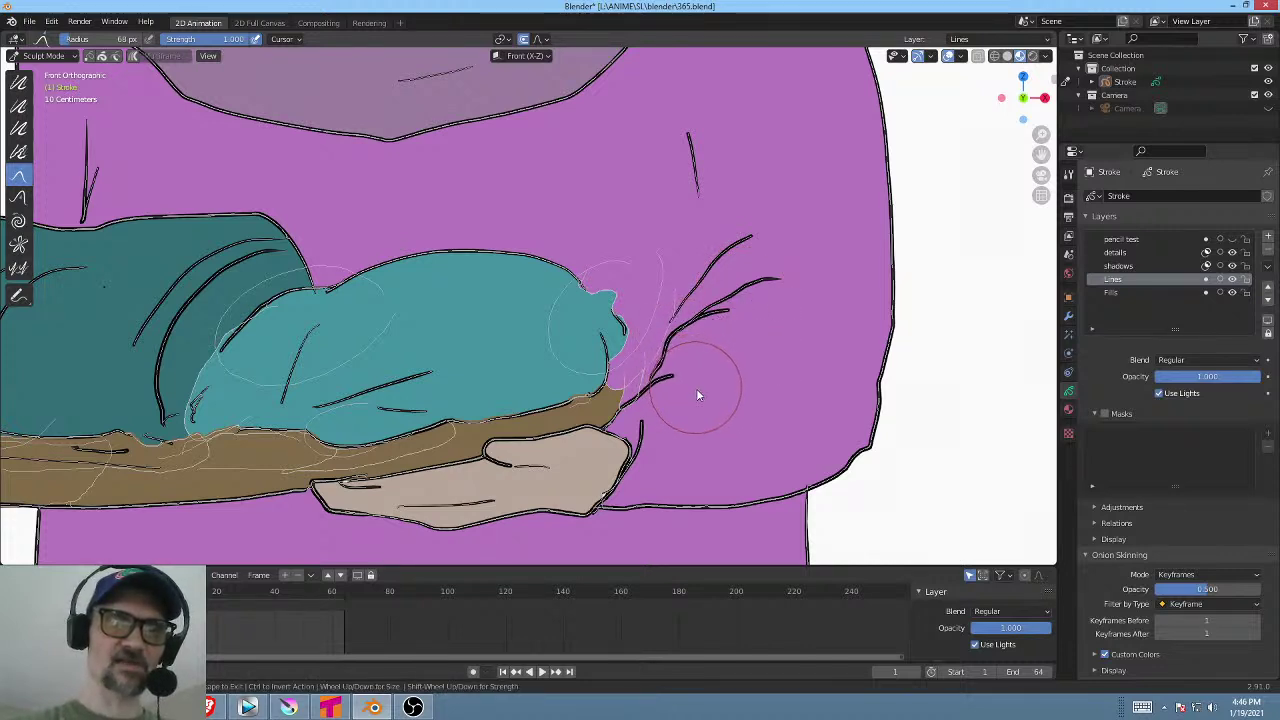
Nudge the outer outline of the sleeve around the elbow and upper arm with the Grab brush.
mouse_move(888, 322)
mouse_down()
mouse_move(878, 335)
mouse_move(895, 328)
mouse_up()
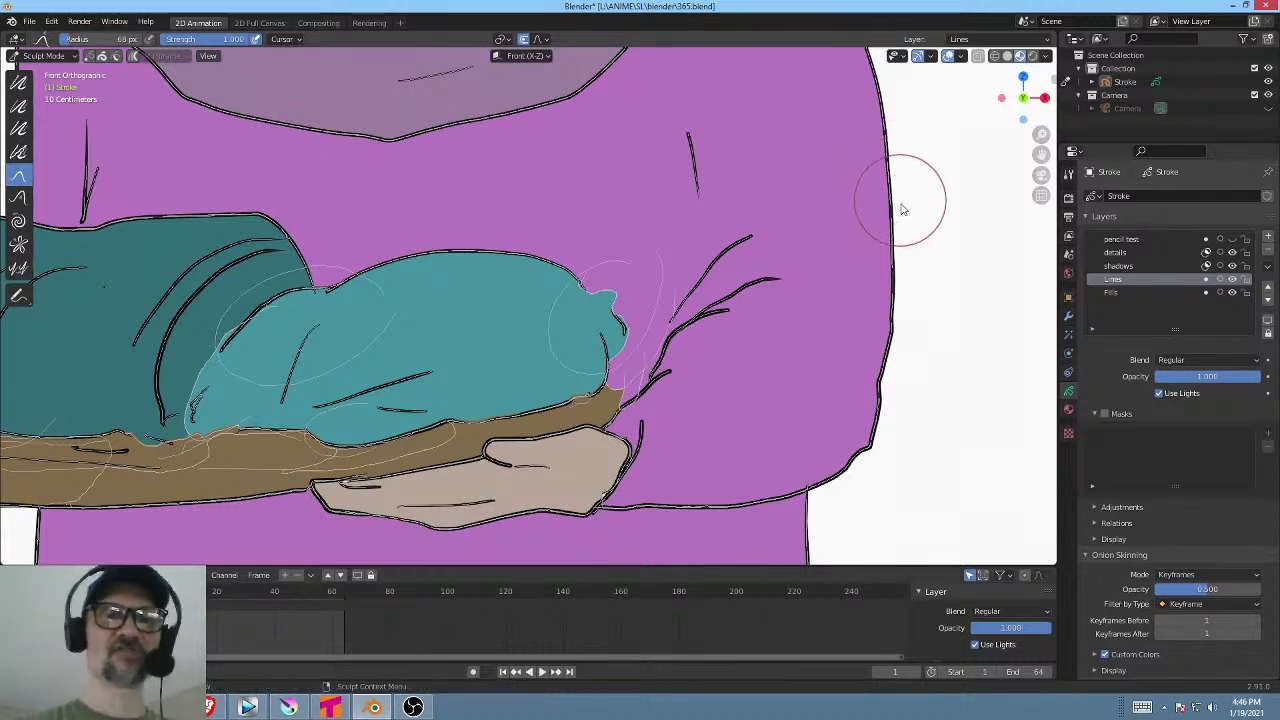
mouse_move(893, 210)
mouse_down()
mouse_move(788, 263)
mouse_move(899, 214)
mouse_move(886, 224)
mouse_up()
drag(894, 224, 914, 211)
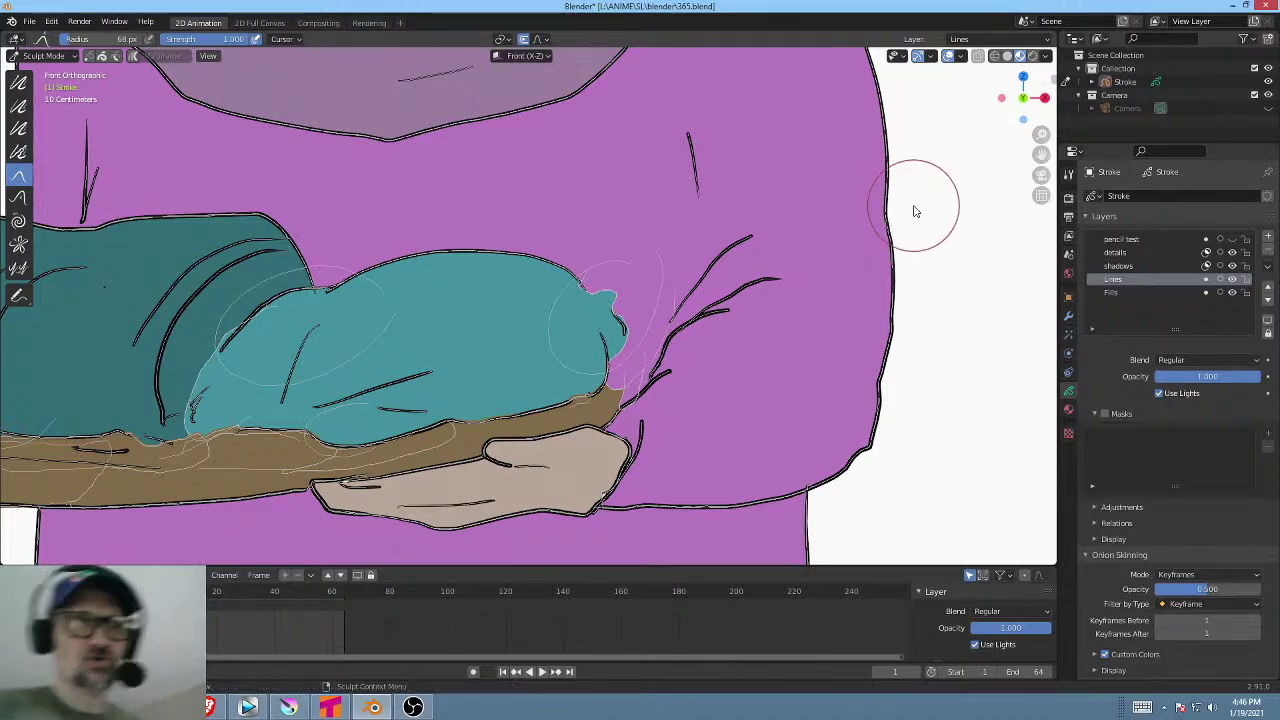
Make the shadows layer the active Grease Pencil layer.
shift+middle_drag(740, 290, 790, 316)
scroll(790, 318, down, 6)
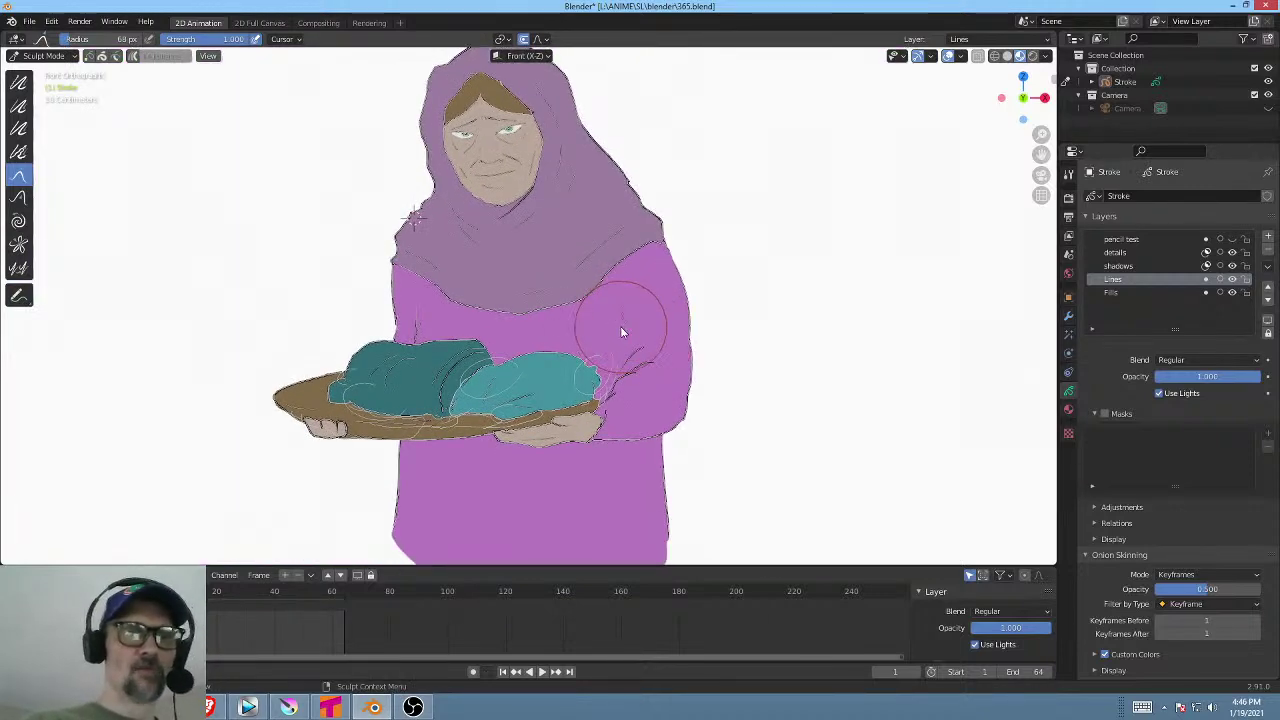
scroll(660, 309, up, 2)
shift+middle_drag(664, 302, 669, 287)
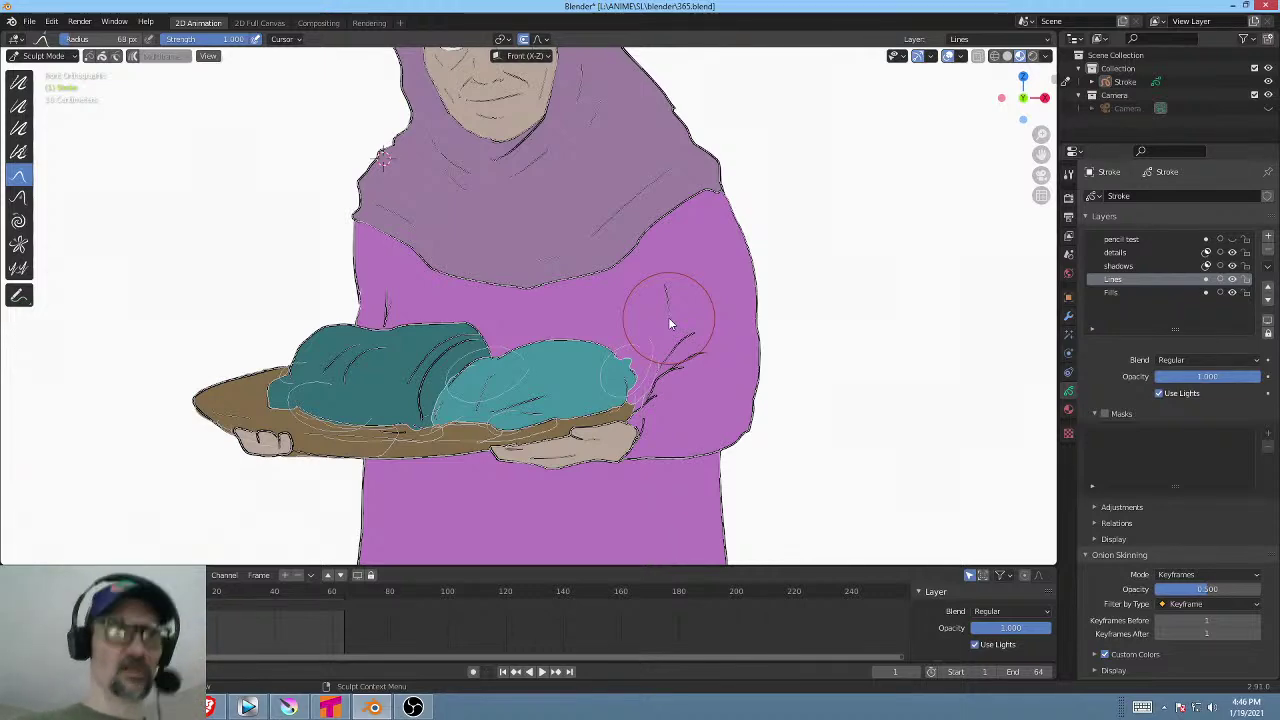
shift+middle_drag(663, 283, 682, 362)
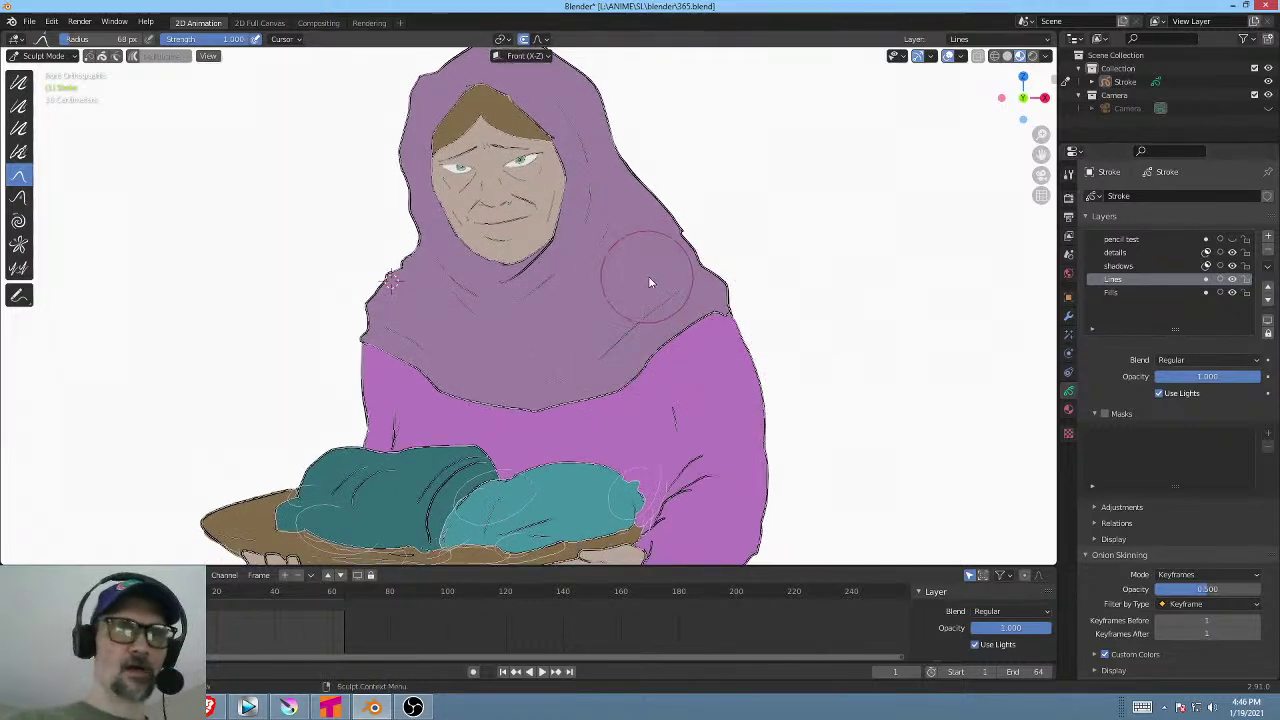
mouse_move(651, 280)
shift+middle_down()
mouse_move(701, 290)
mouse_move(668, 308)
mouse_move(731, 226)
mouse_move(720, 246)
shift+middle_up()
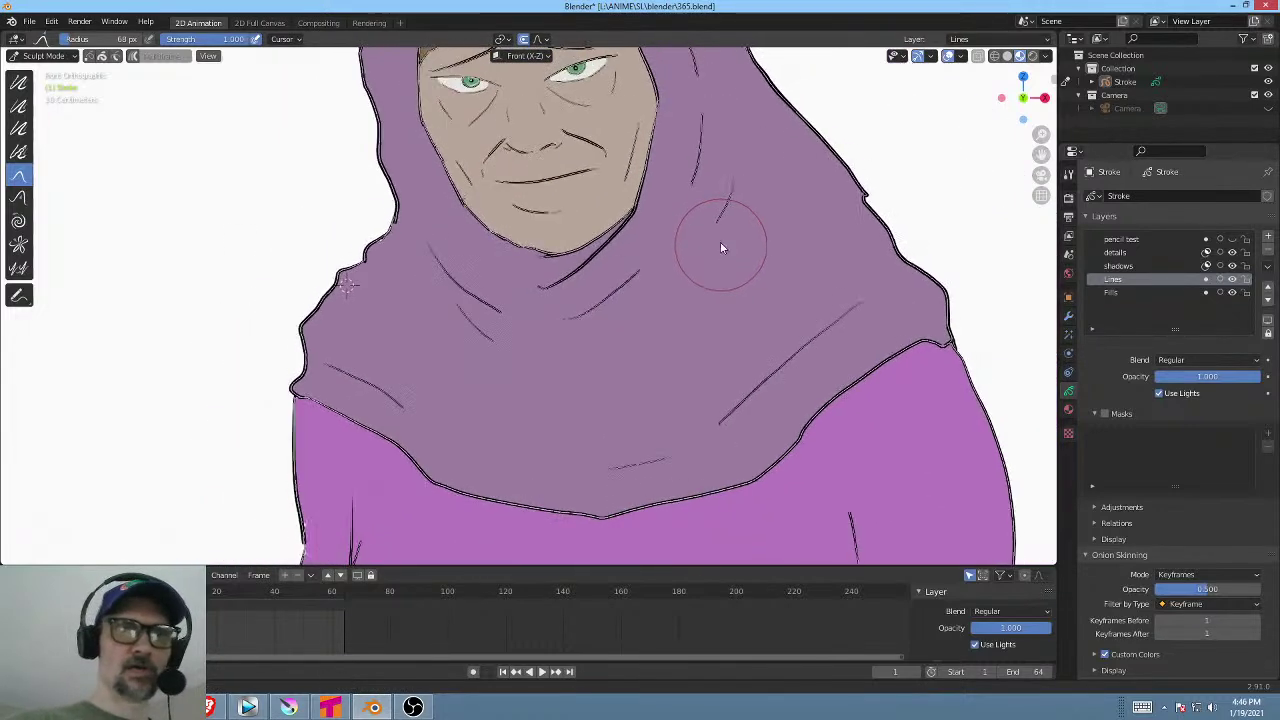
click(1142, 263)
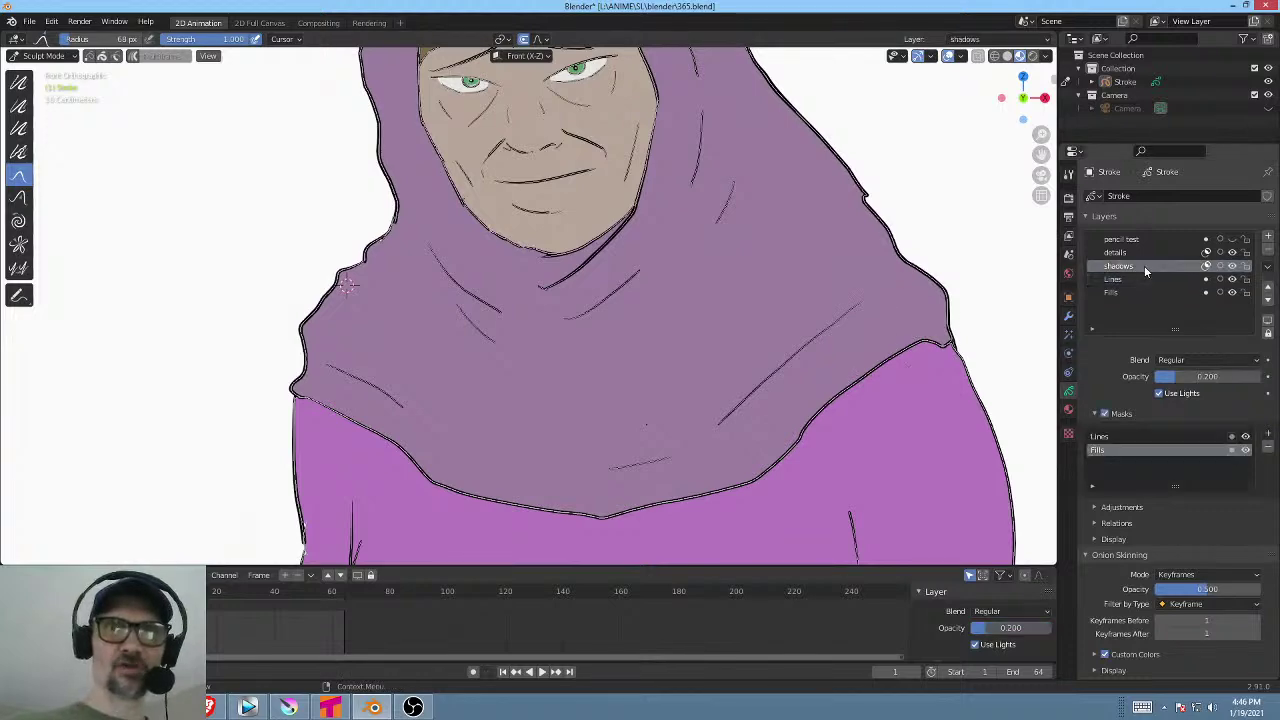
Switch to Draw Mode, check that the shadow material is active, and activate the freehand Draw tool.
scroll(657, 329, down, 4)
shift+middle_drag(627, 357, 645, 369)
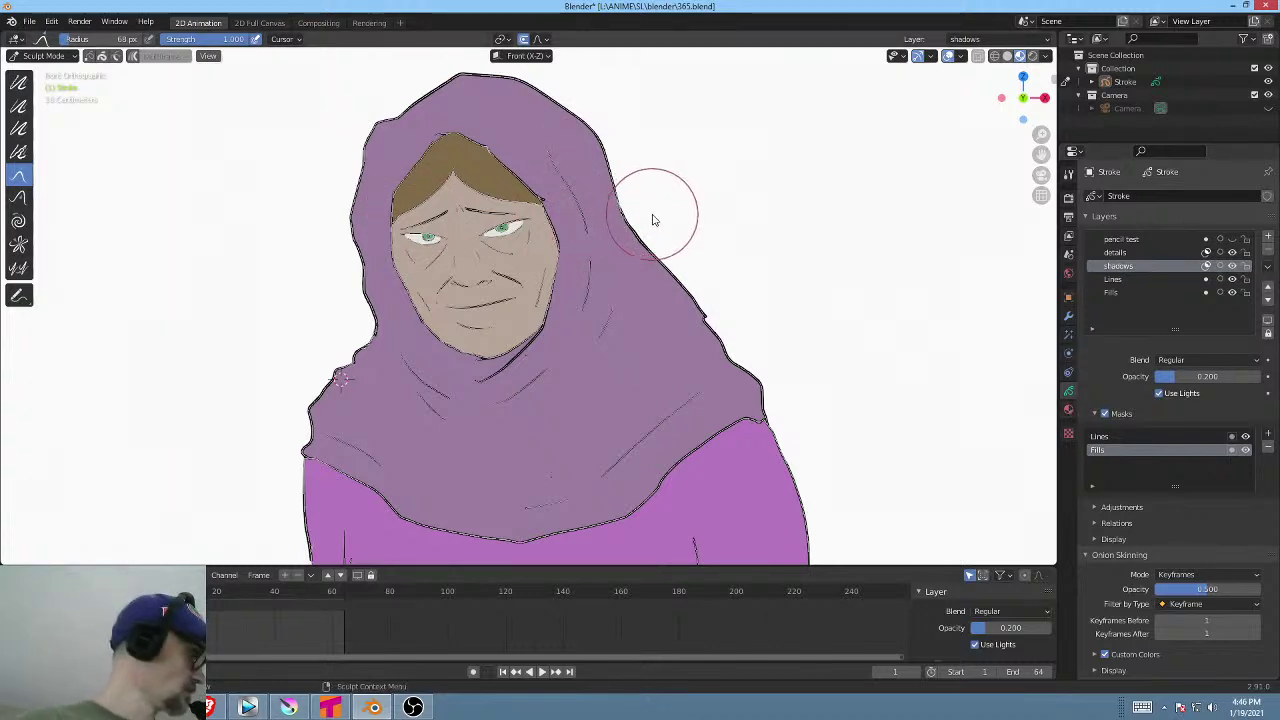
key(ctrl+Tab)
click(660, 140)
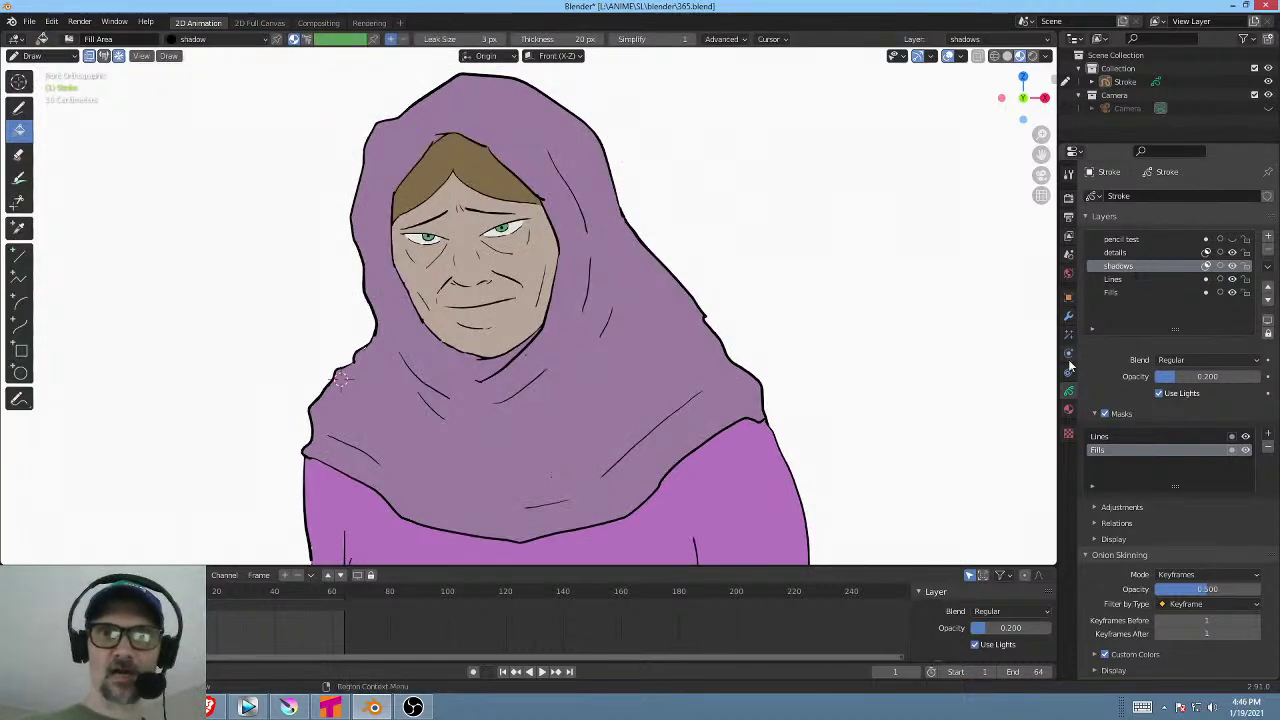
click(1068, 411)
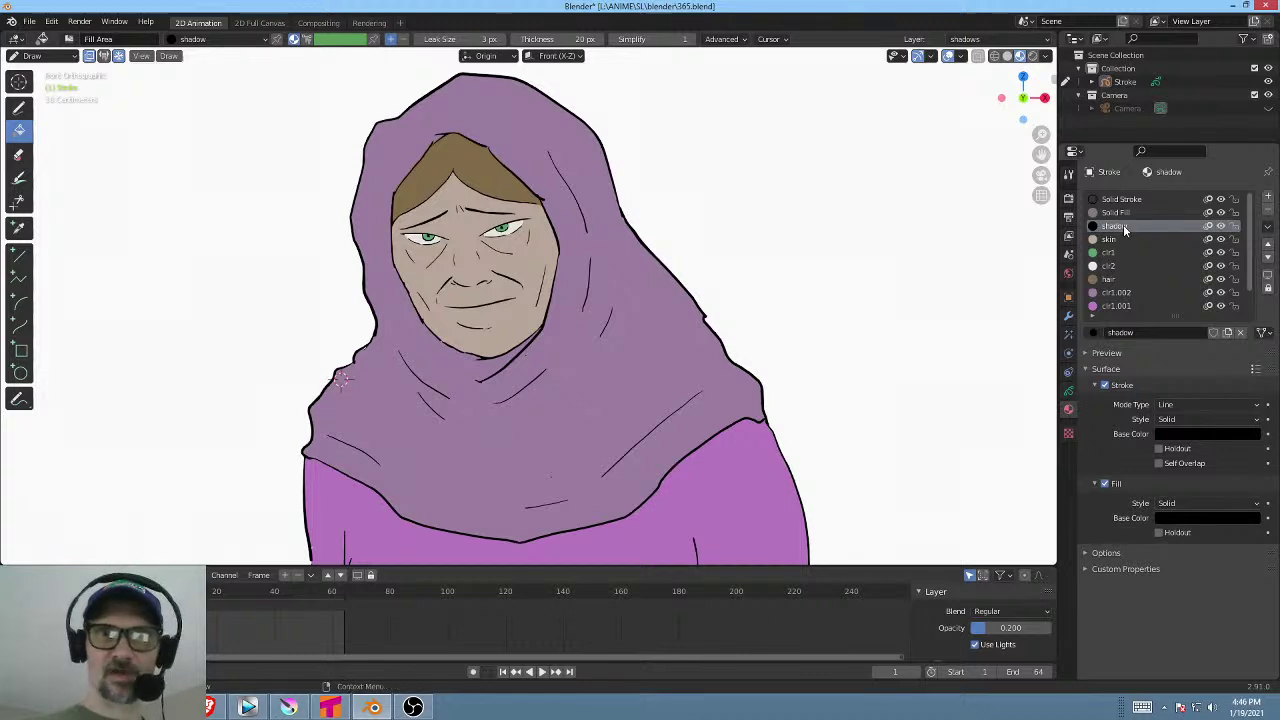
click(1069, 393)
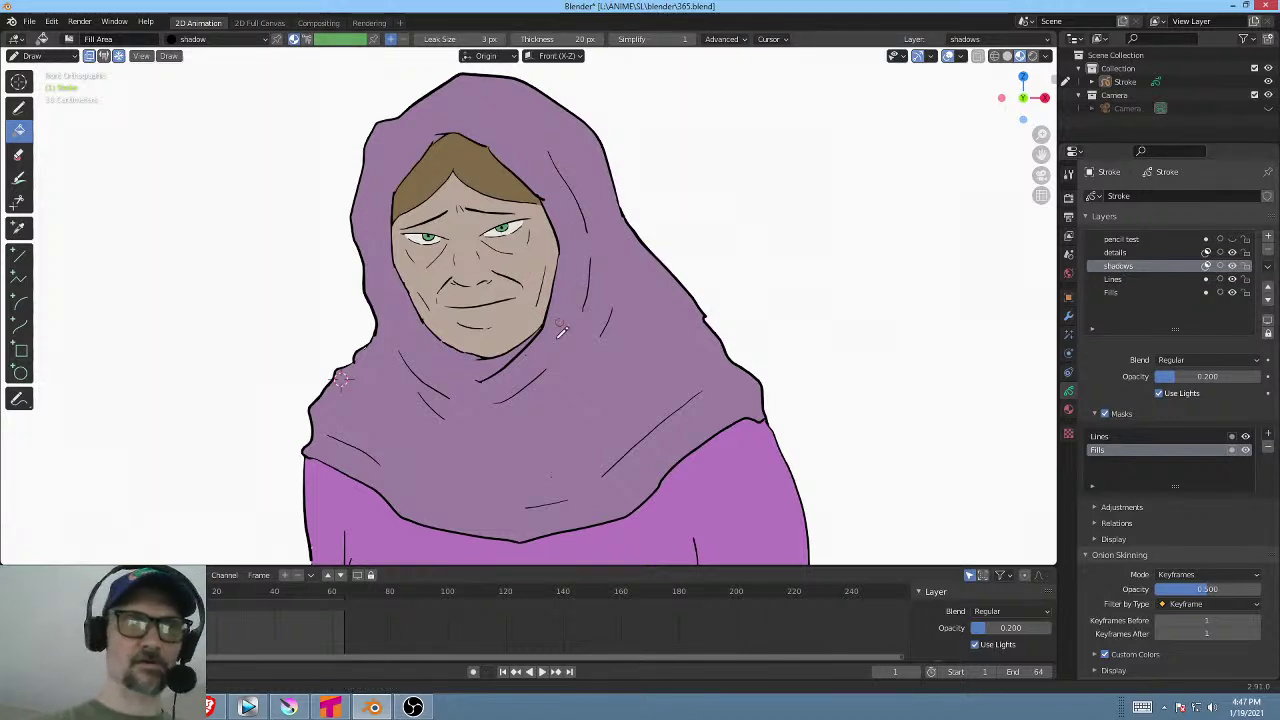
click(19, 106)
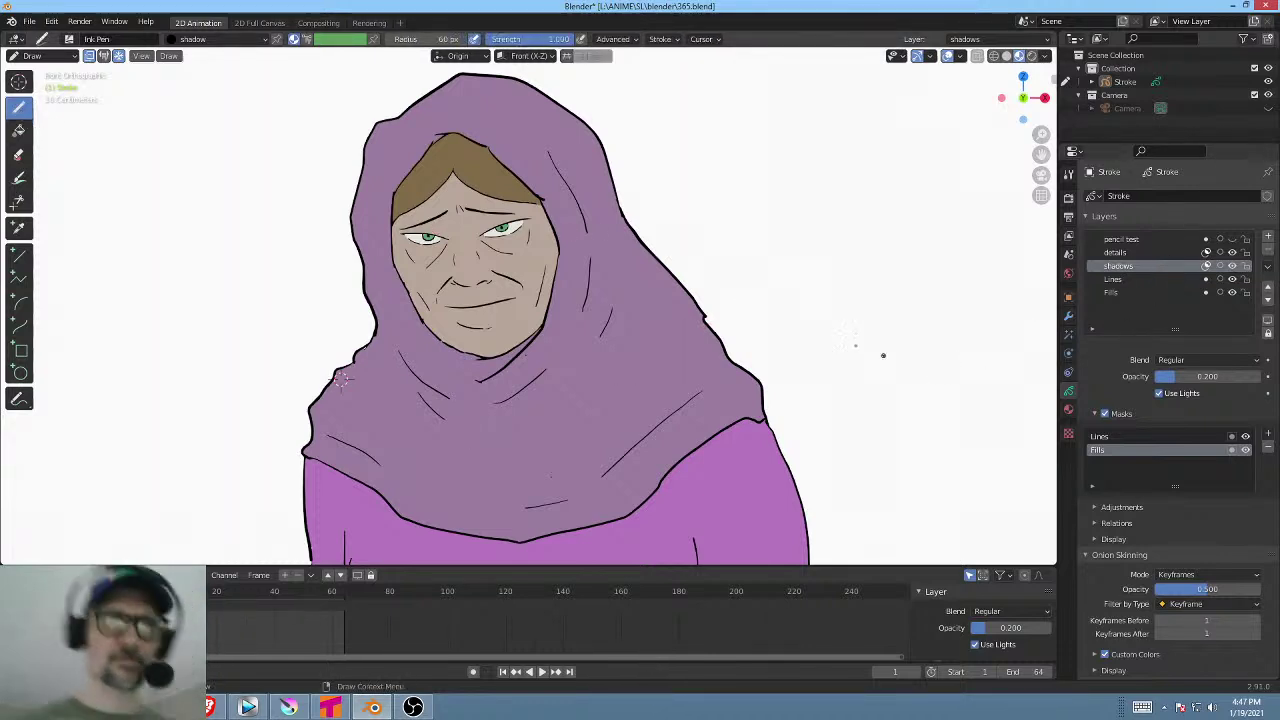
Turn off the shadows layer's masks and restore them.
click(1207, 267)
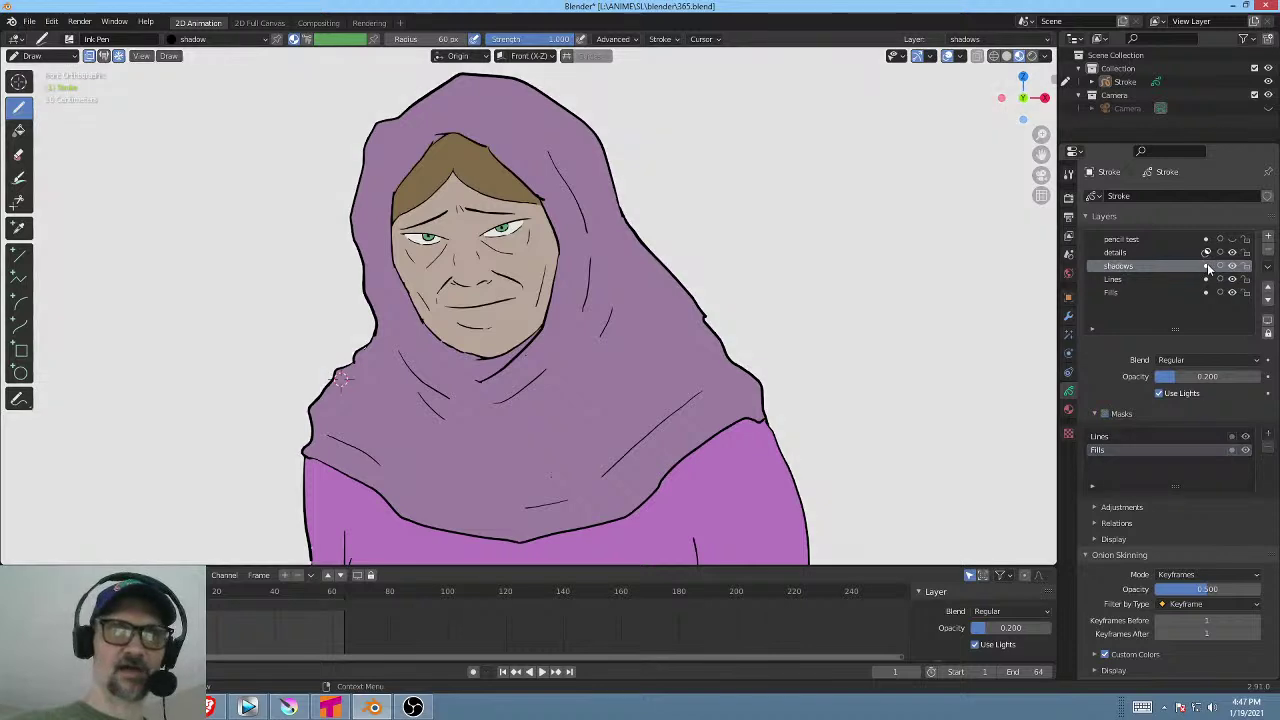
key(ctrl+z)
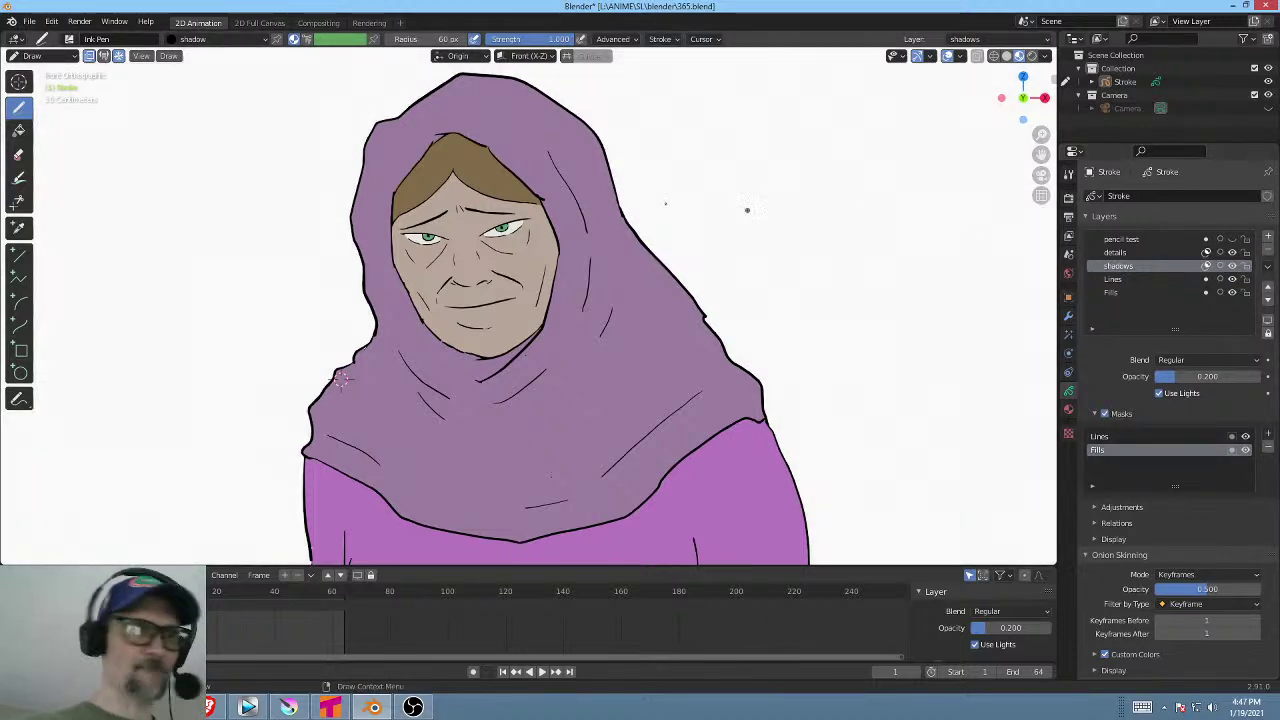
click(1207, 267)
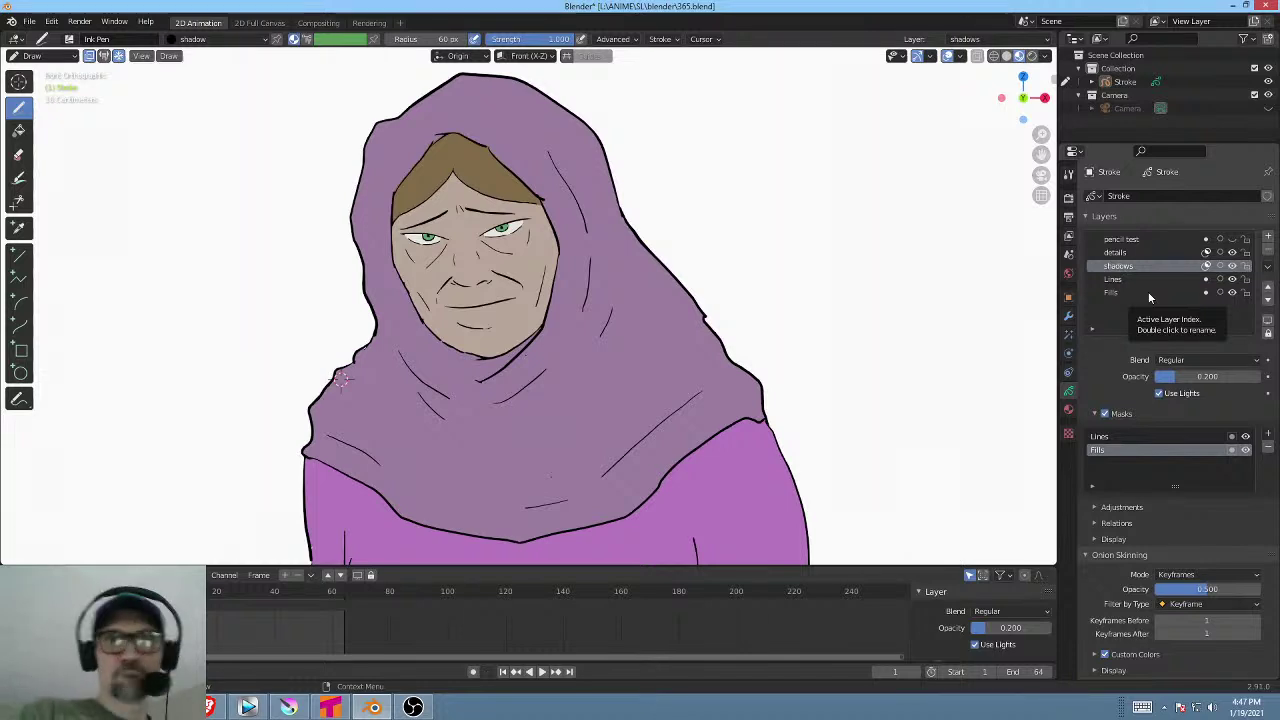
Open the brush presets for the Draw tool.
click(70, 38)
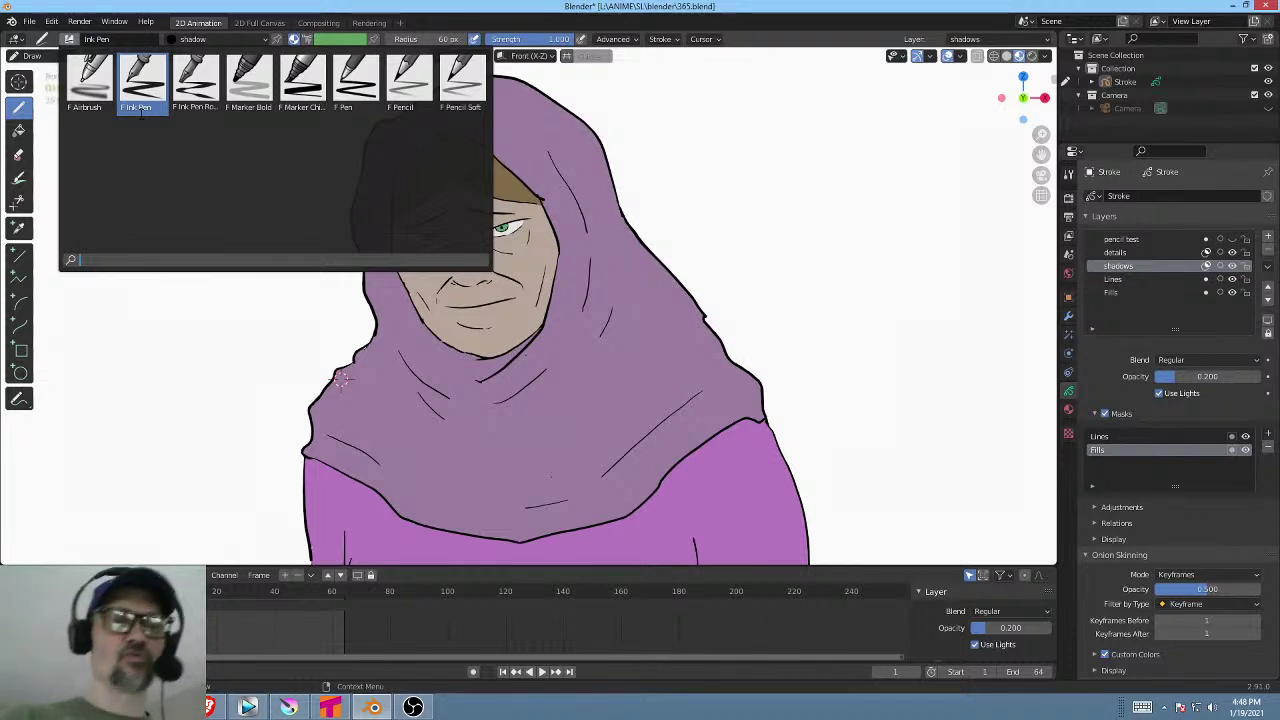
Browse the brush presets and switch the drawing brush to Pen.
key(Right)
key(Right)
key(Right)
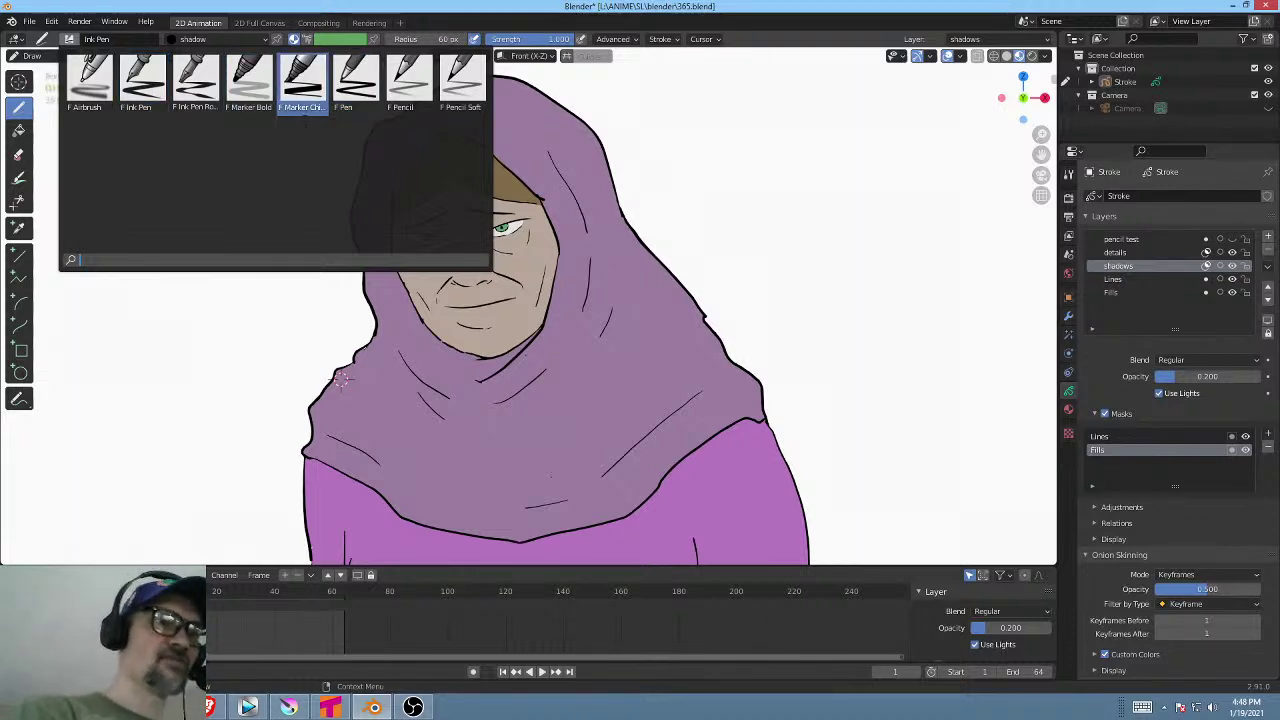
key(Right)
key(Right)
key(Left)
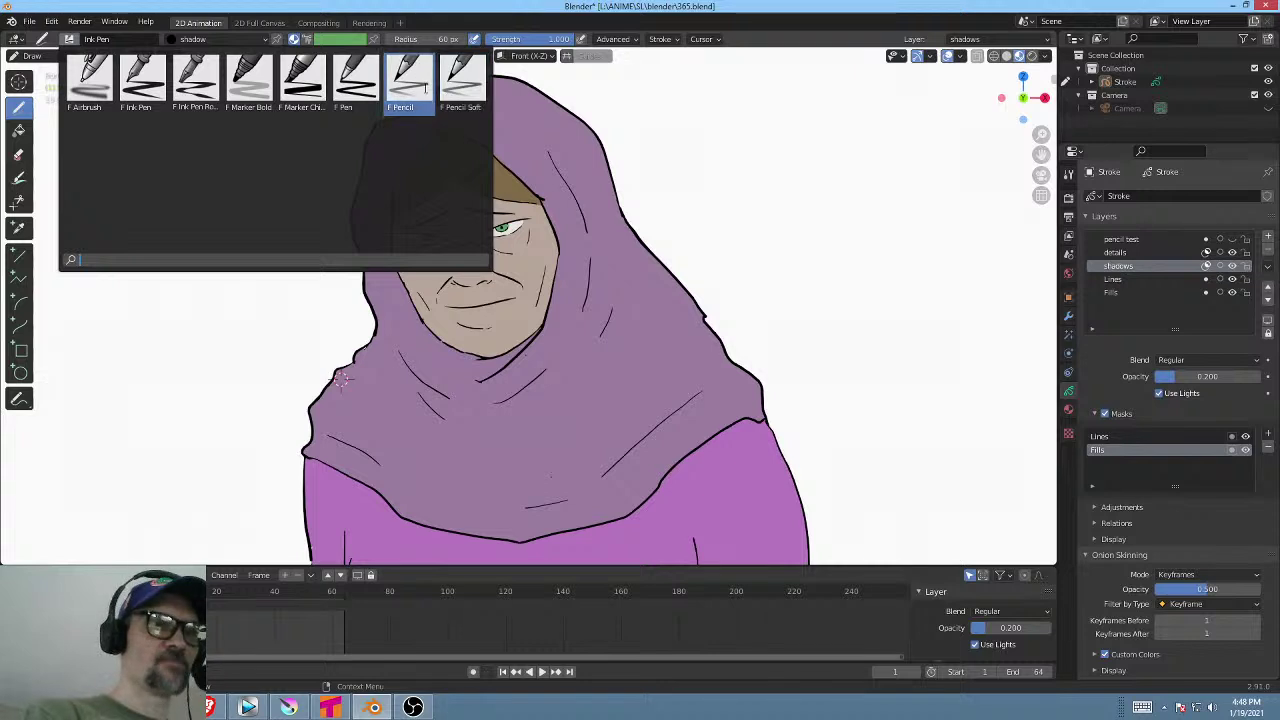
key(Right)
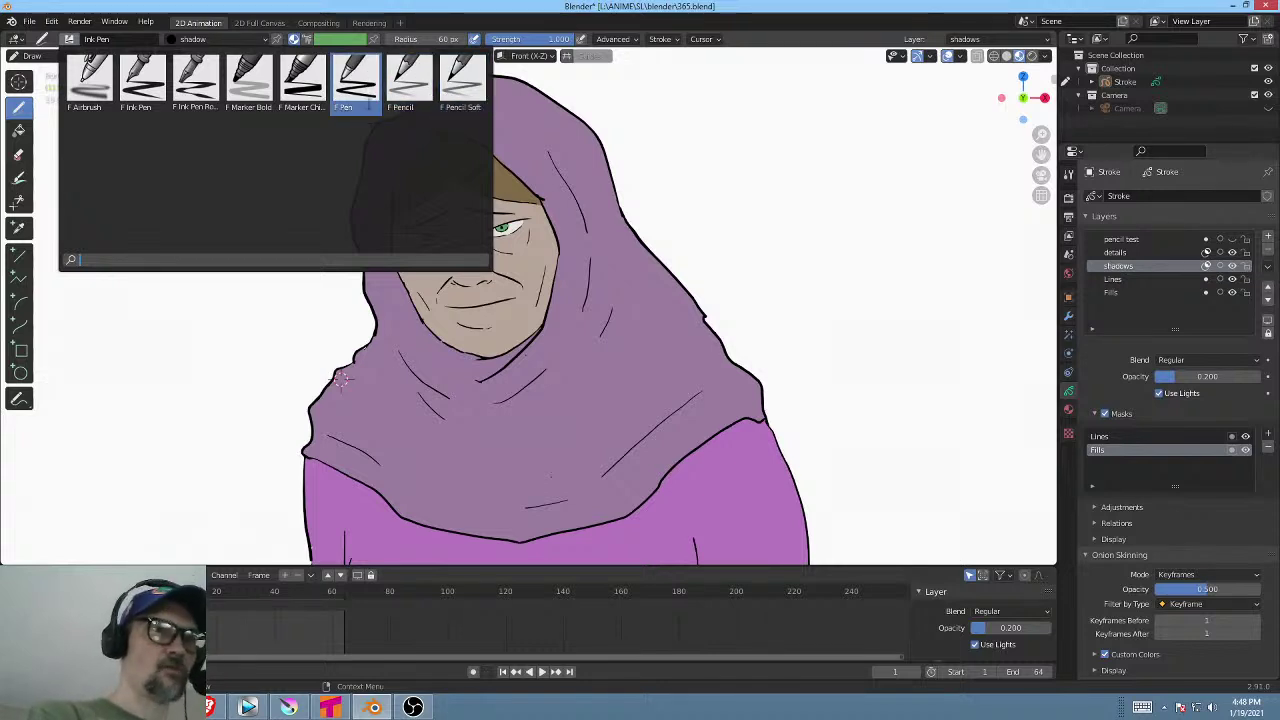
click(358, 86)
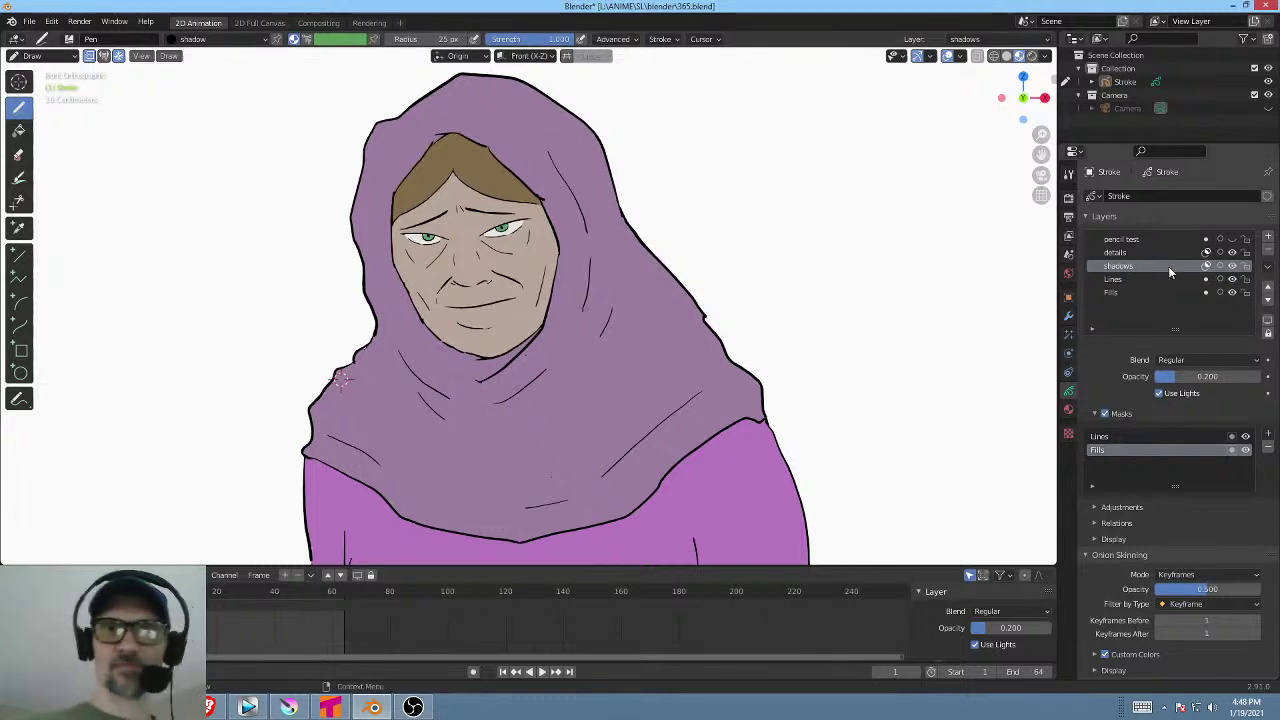
Check the shadow material's settings and set the shadows layer's opacity to 0.318.
shift+middle_drag(341, 374, 355, 400)
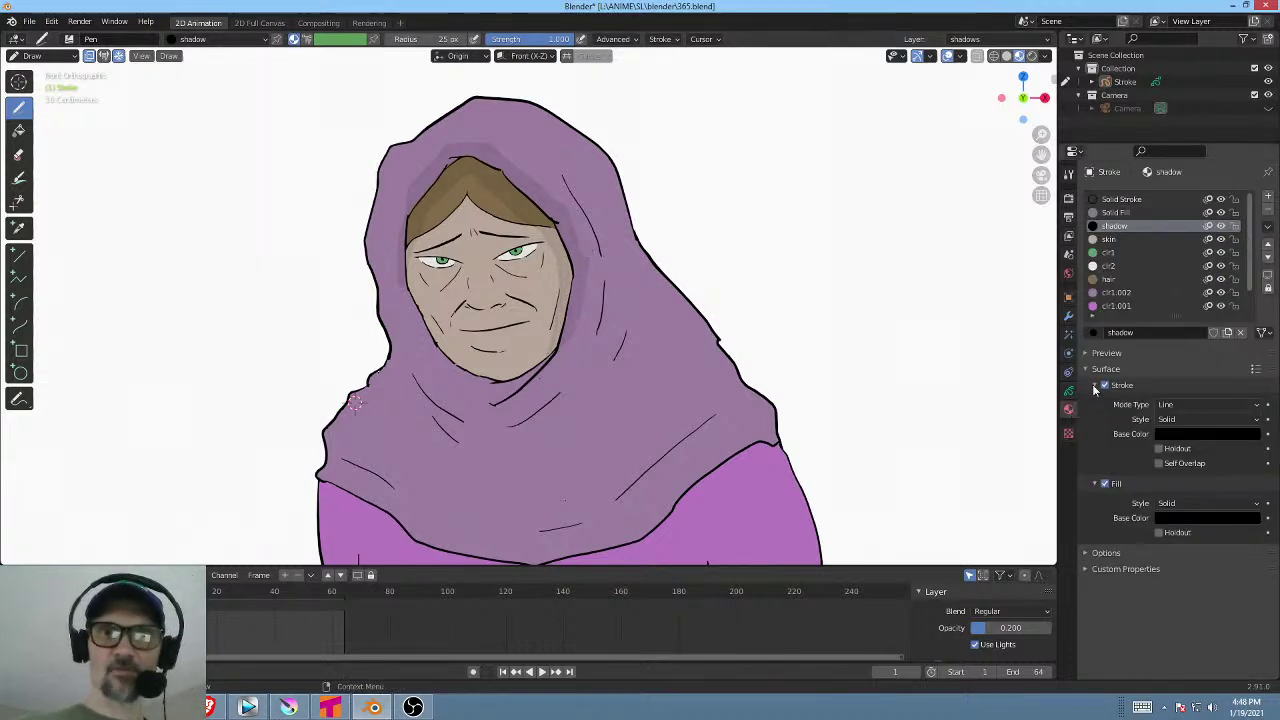
click(1068, 409)
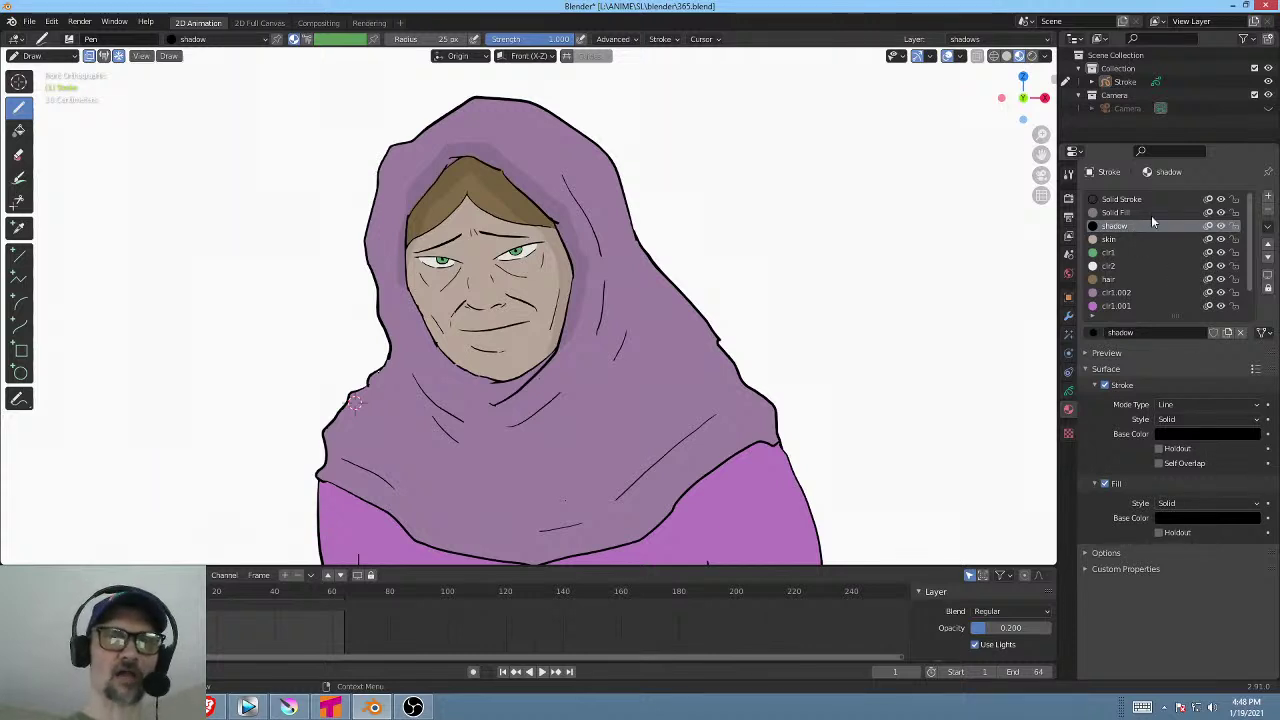
click(1068, 390)
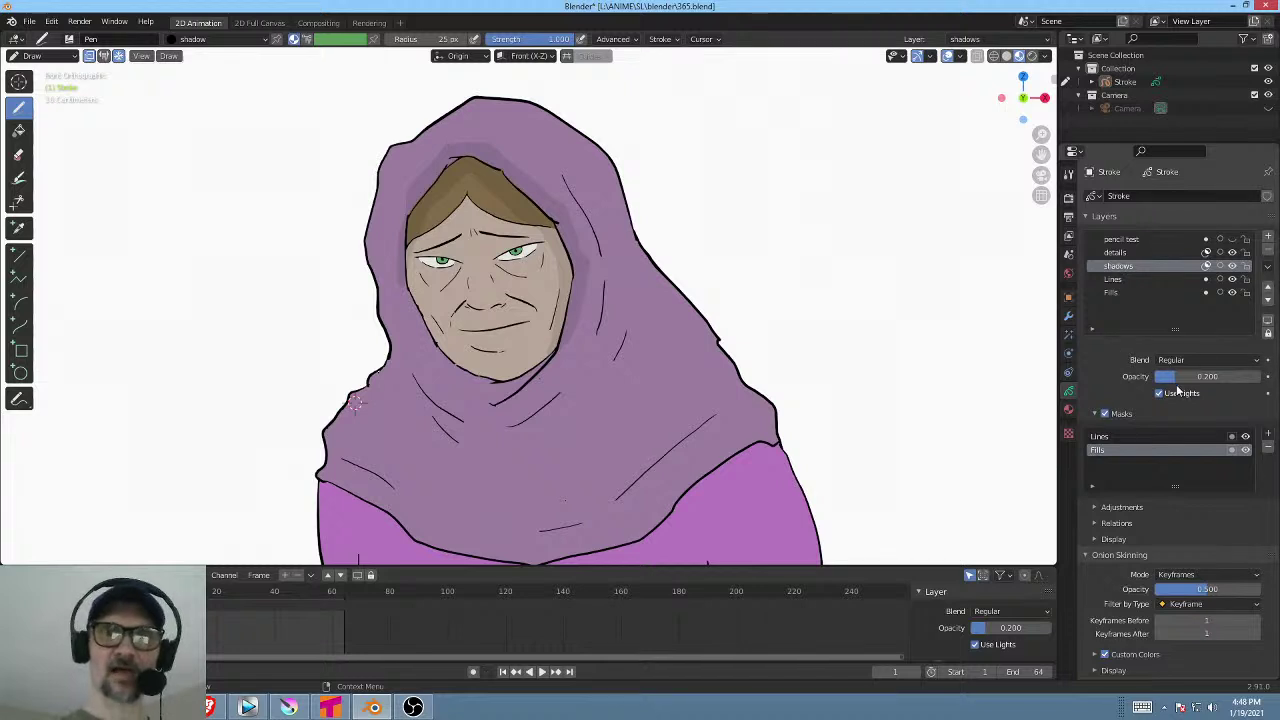
mouse_move(1184, 381)
mouse_down()
mouse_move(1214, 378)
mouse_move(1191, 381)
mouse_up()
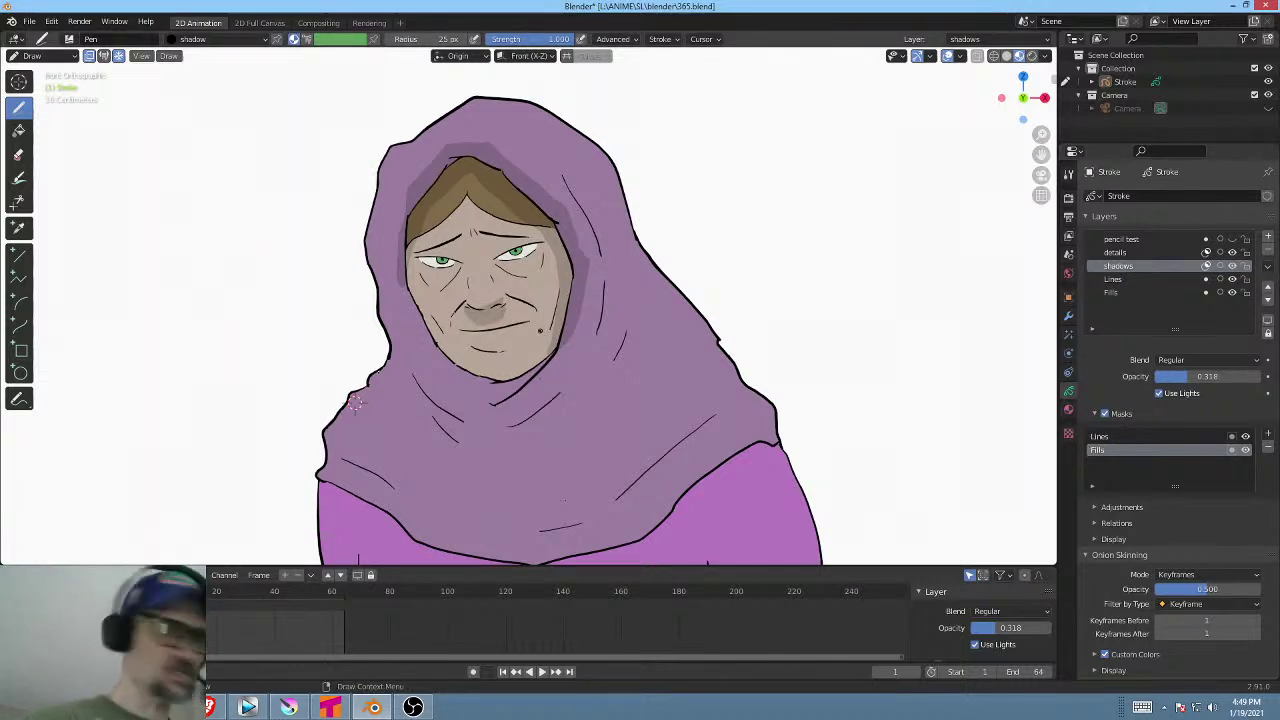
Draw shadows beside the mouth crease below the nose and along the woman's chin and jawline.
scroll(355, 403, up, 4)
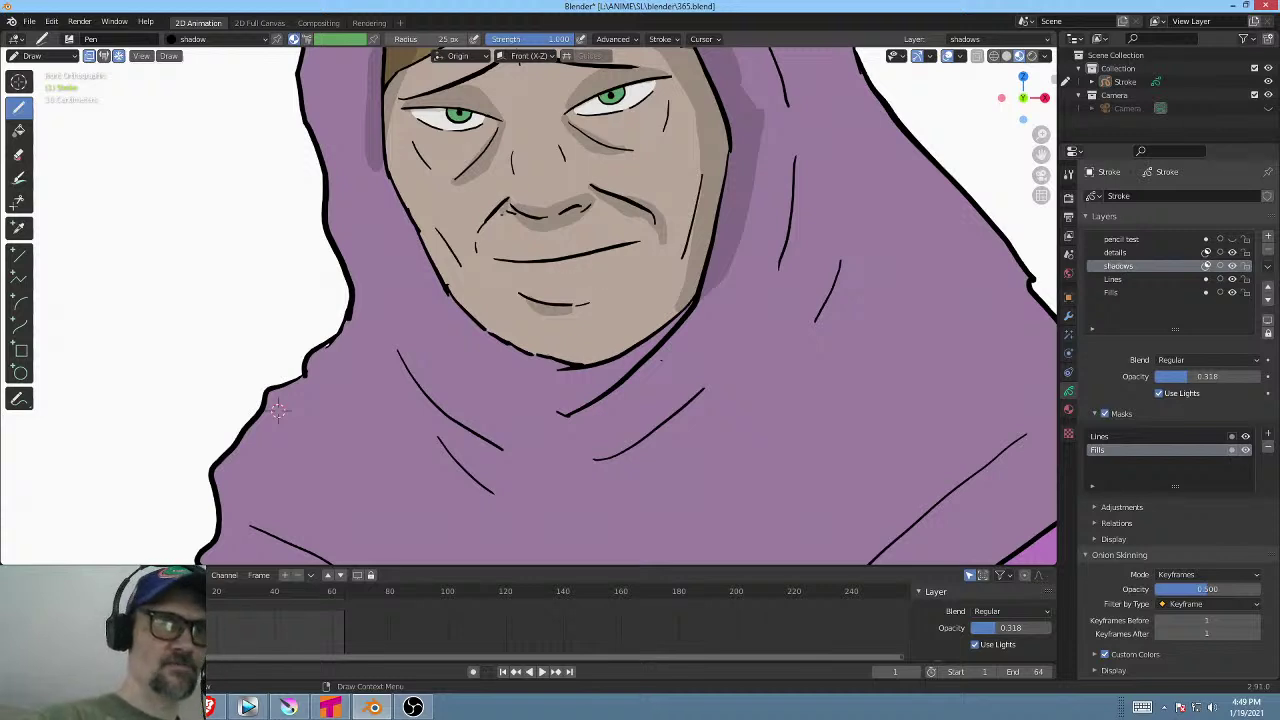
mouse_move(505, 211)
mouse_down()
mouse_move(483, 271)
mouse_move(481, 230)
mouse_up()
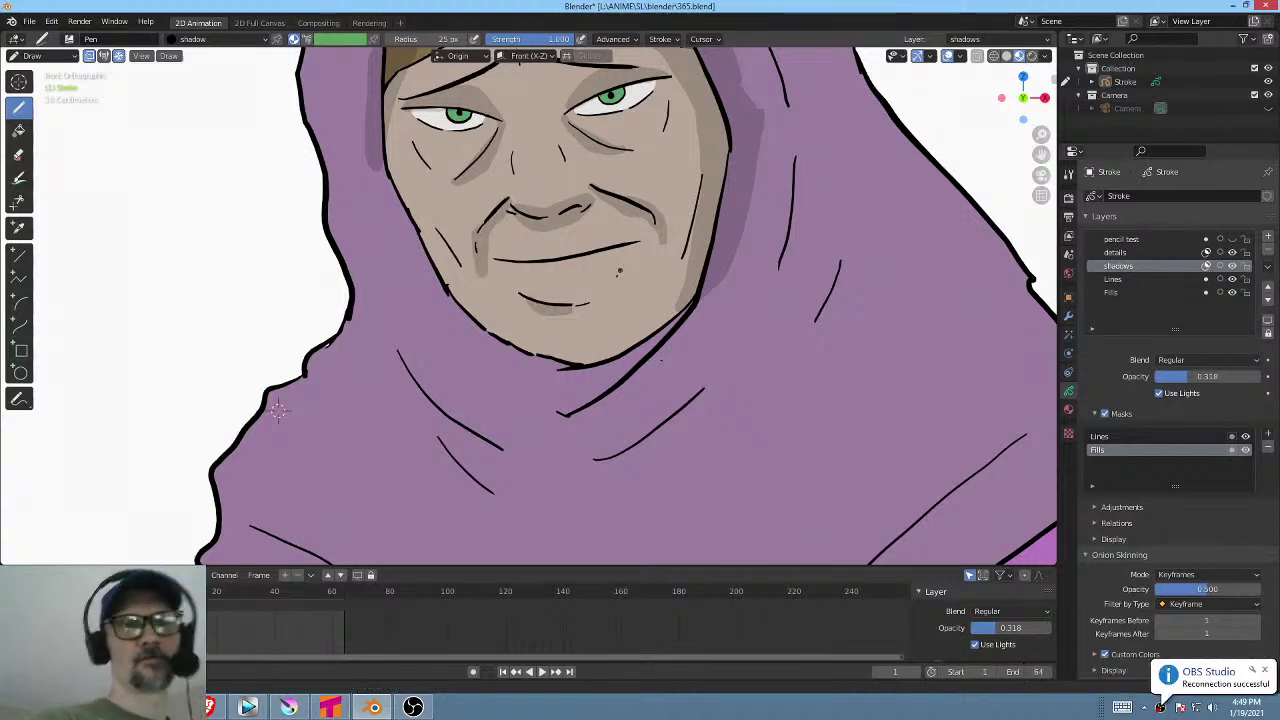
shift+middle_drag(278, 410, 268, 458)
mouse_move(646, 371)
mouse_down()
mouse_move(488, 368)
mouse_move(508, 428)
mouse_move(665, 370)
mouse_up()
Draw filled shadows along the headscarf's neck folds on both sides below the chin.
shift+middle_drag(665, 370, 715, 257)
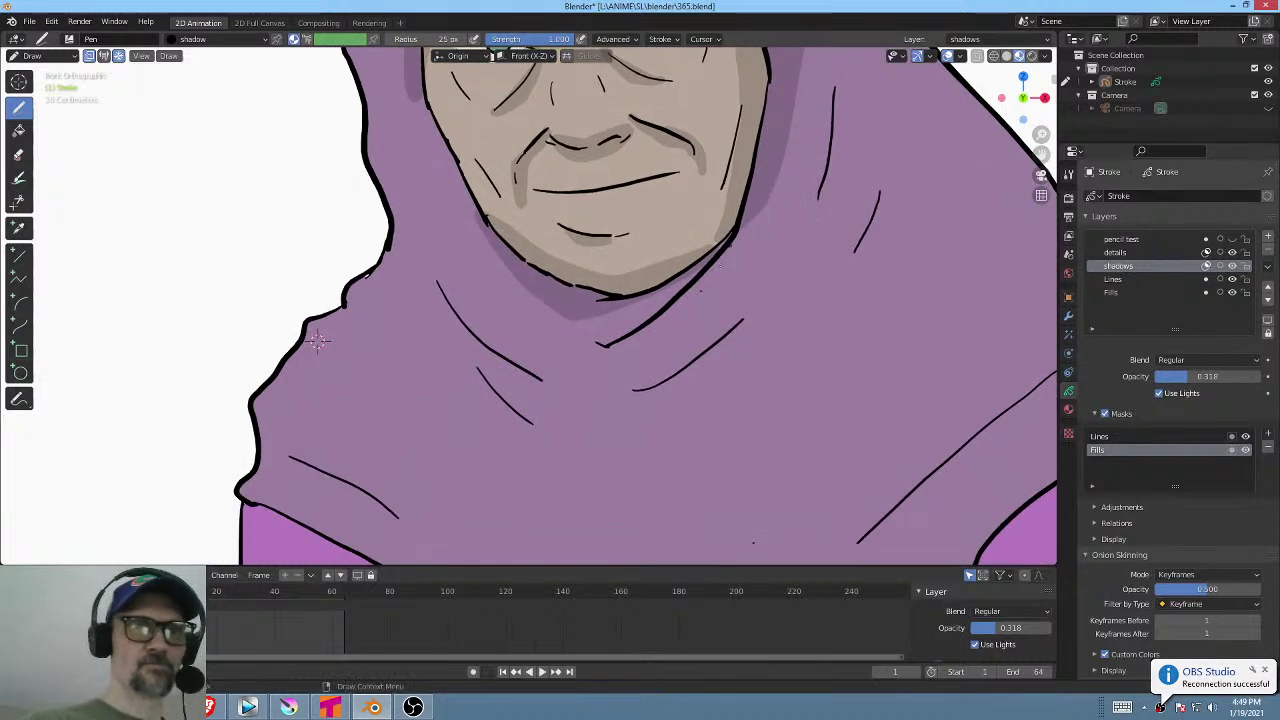
mouse_move(762, 304)
mouse_down()
mouse_move(604, 408)
mouse_move(805, 293)
mouse_move(784, 260)
mouse_move(759, 304)
mouse_up()
mouse_move(806, 315)
shift+middle_down()
mouse_move(711, 427)
mouse_move(852, 322)
shift+middle_up()
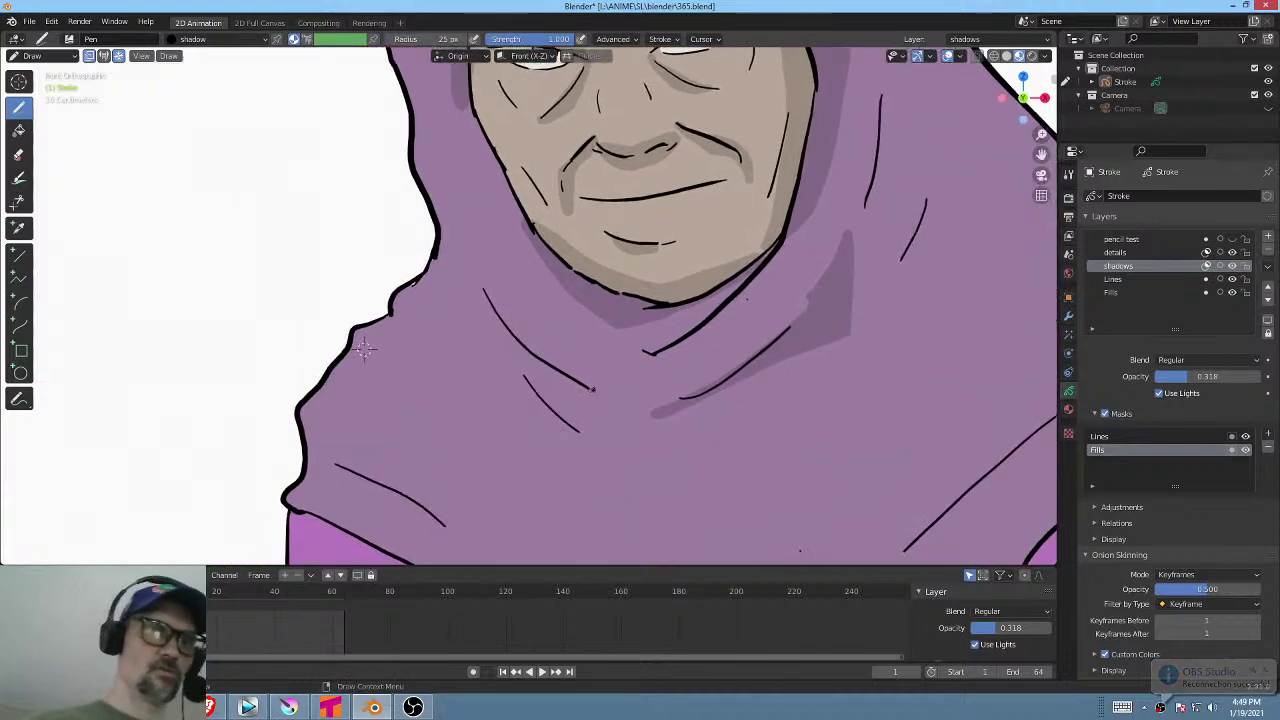
mouse_move(498, 326)
mouse_down()
mouse_move(636, 404)
mouse_move(563, 424)
mouse_move(710, 436)
mouse_up()
Draw a shadow band along the headscarf's lower hem and a cast shadow on the dress beneath it.
scroll(706, 430, down, 4)
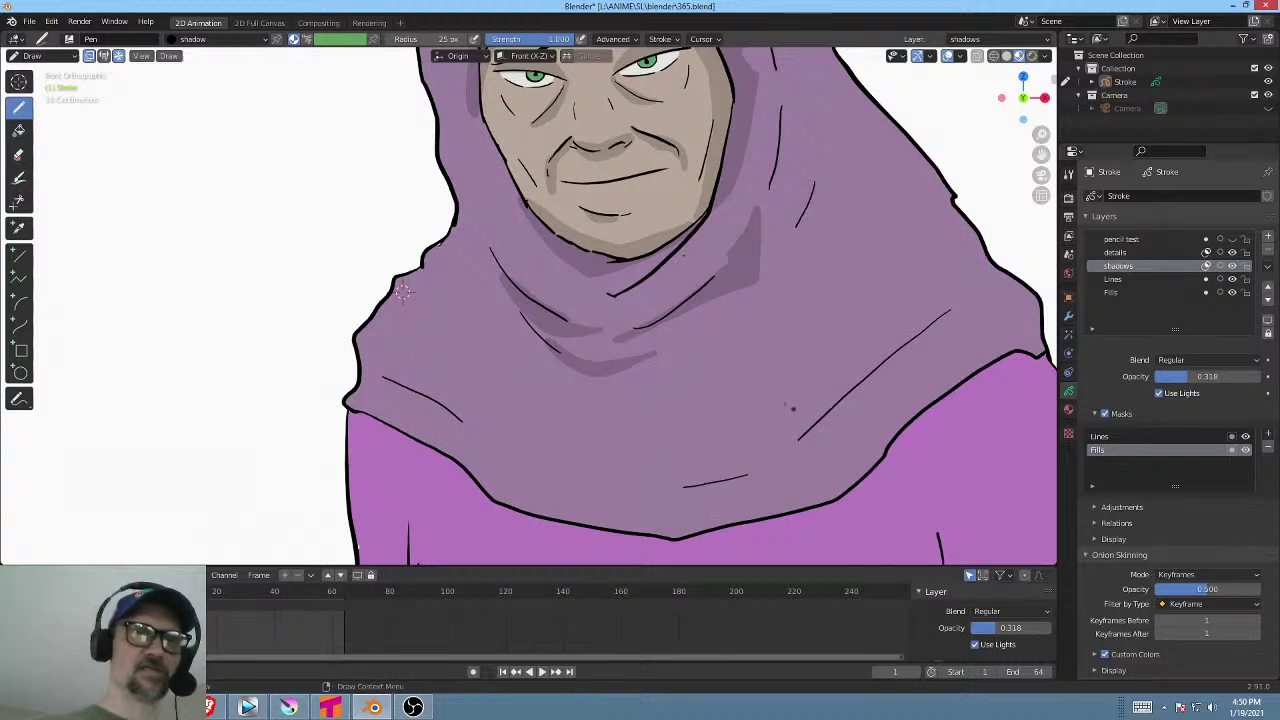
shift+middle_drag(700, 406, 649, 409)
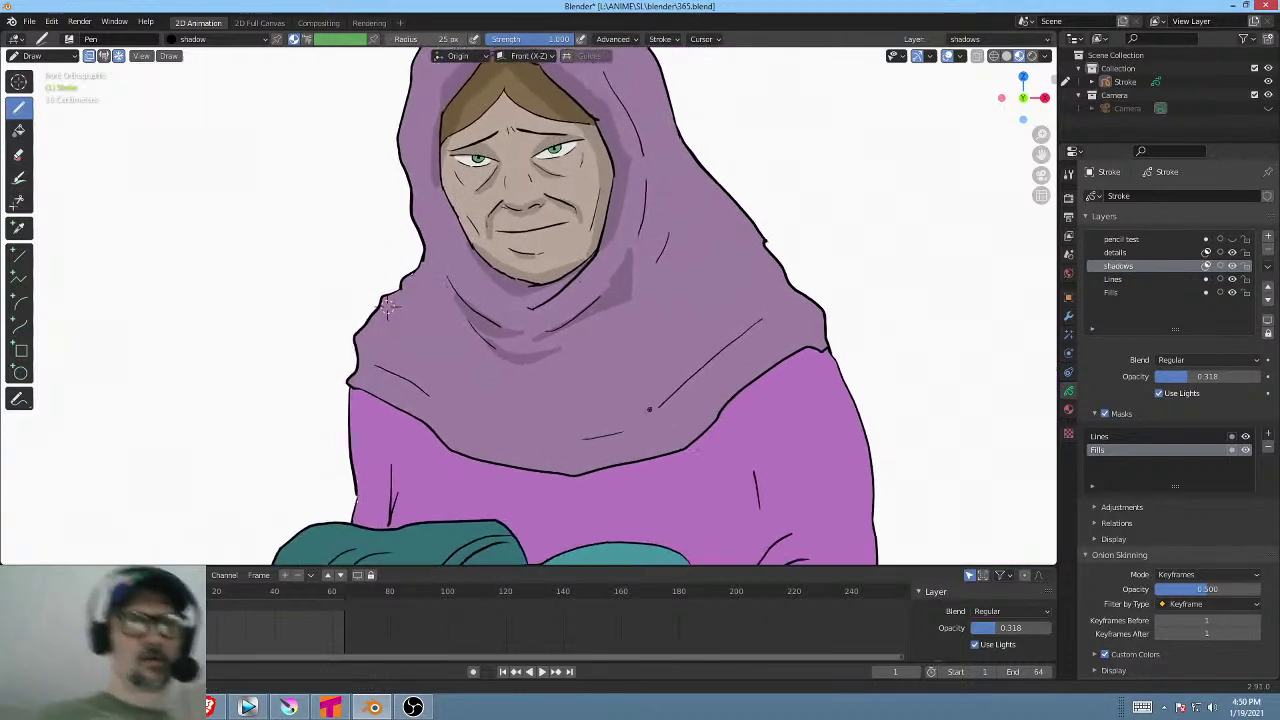
mouse_move(785, 336)
mouse_down()
mouse_move(628, 446)
mouse_move(524, 448)
mouse_move(352, 380)
mouse_move(528, 476)
mouse_move(657, 477)
mouse_move(790, 371)
mouse_up()
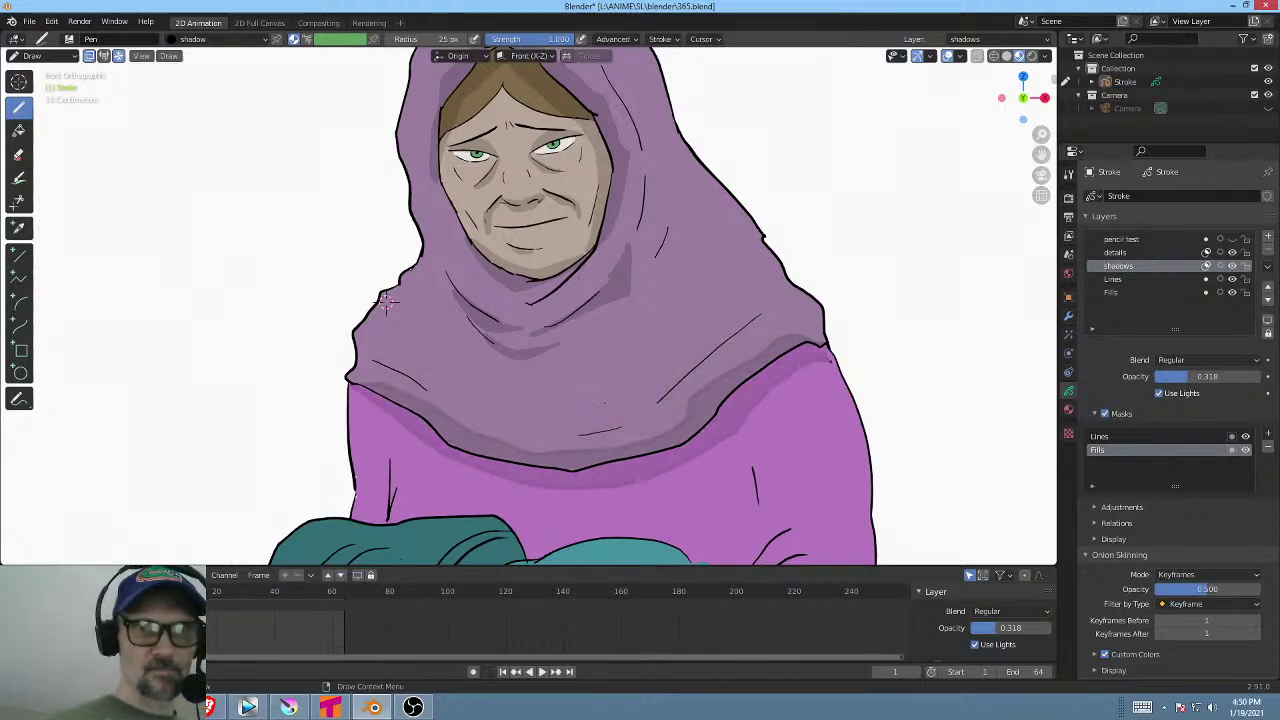
Draw shadows on the underside of the right-hand sleeve and on the hand holding the tray.
shift+middle_drag(386, 302, 436, 140)
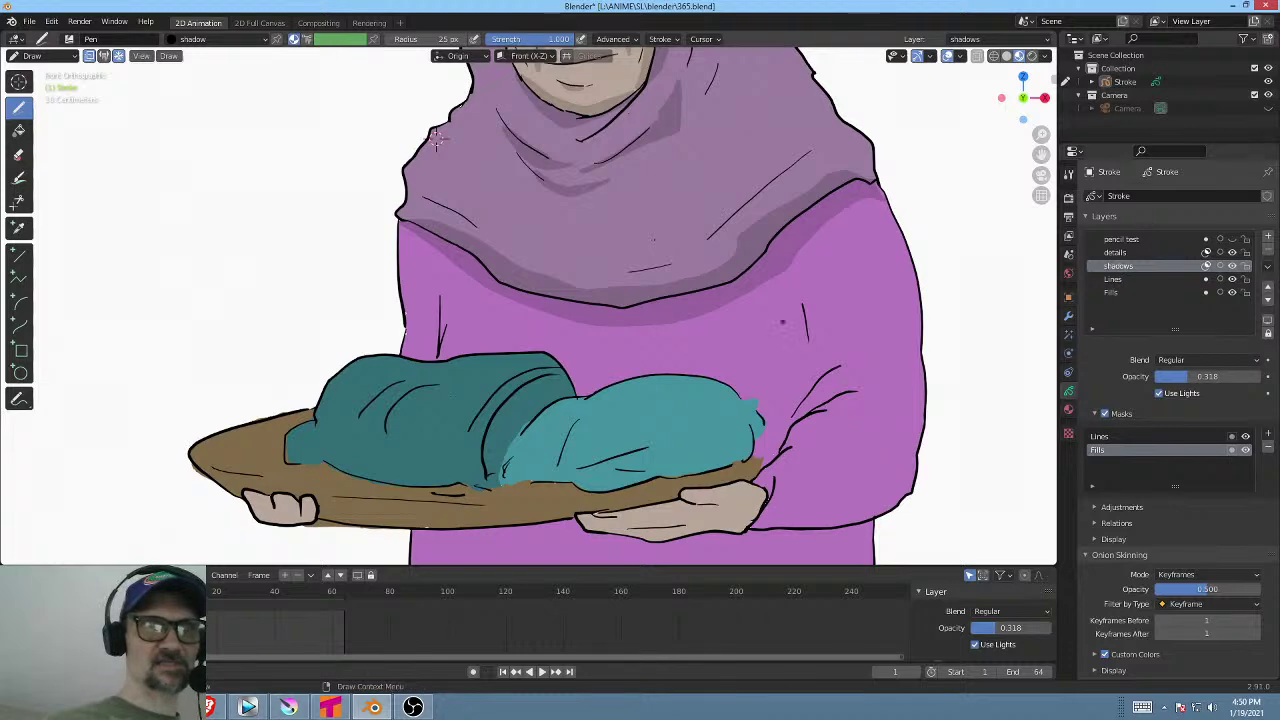
mouse_move(786, 323)
ctrl+middle_down()
mouse_move(708, 334)
mouse_move(564, 401)
ctrl+middle_up()
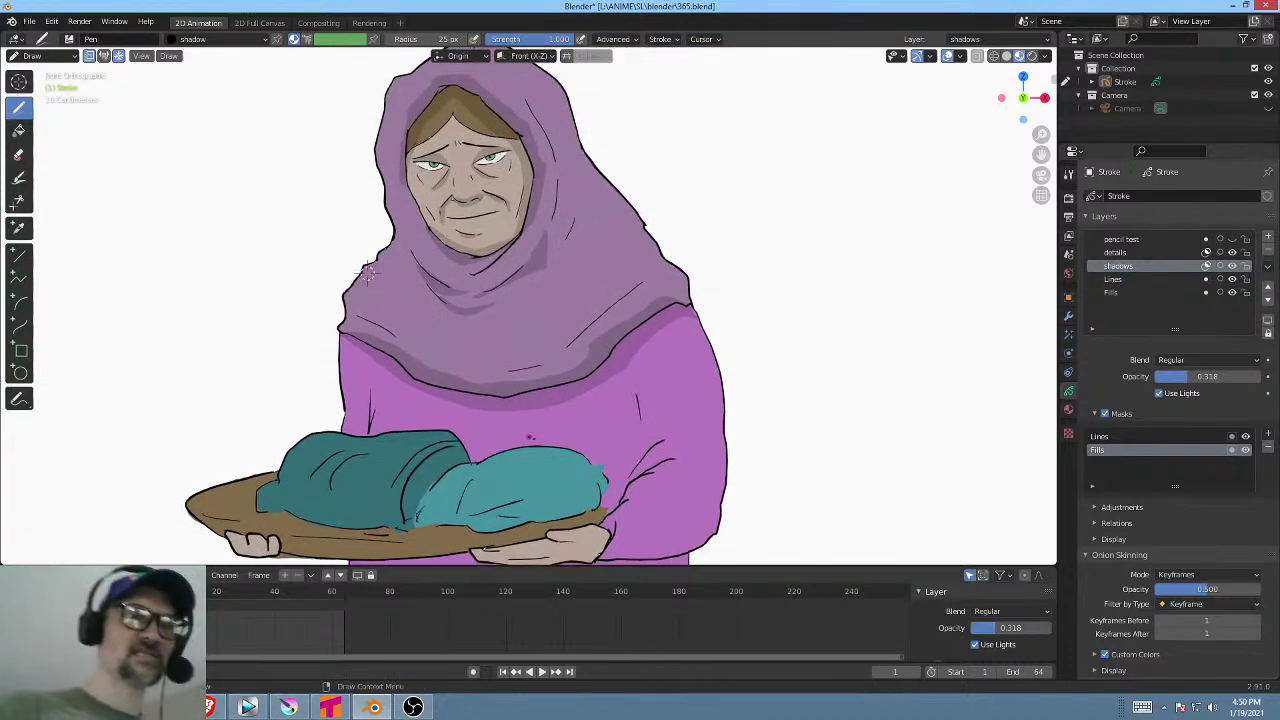
scroll(368, 270, up, 1)
shift+middle_drag(368, 270, 372, 165)
shift+middle_drag(725, 299, 739, 255)
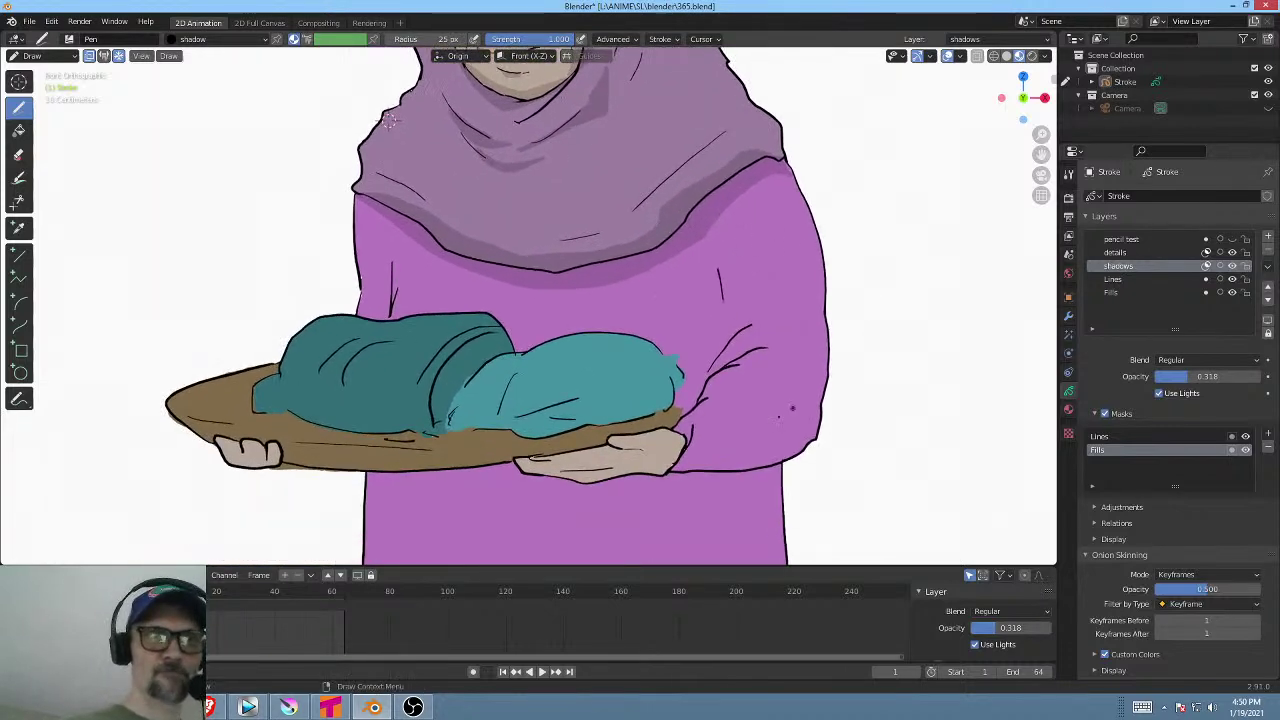
shift+middle_drag(768, 409, 748, 354)
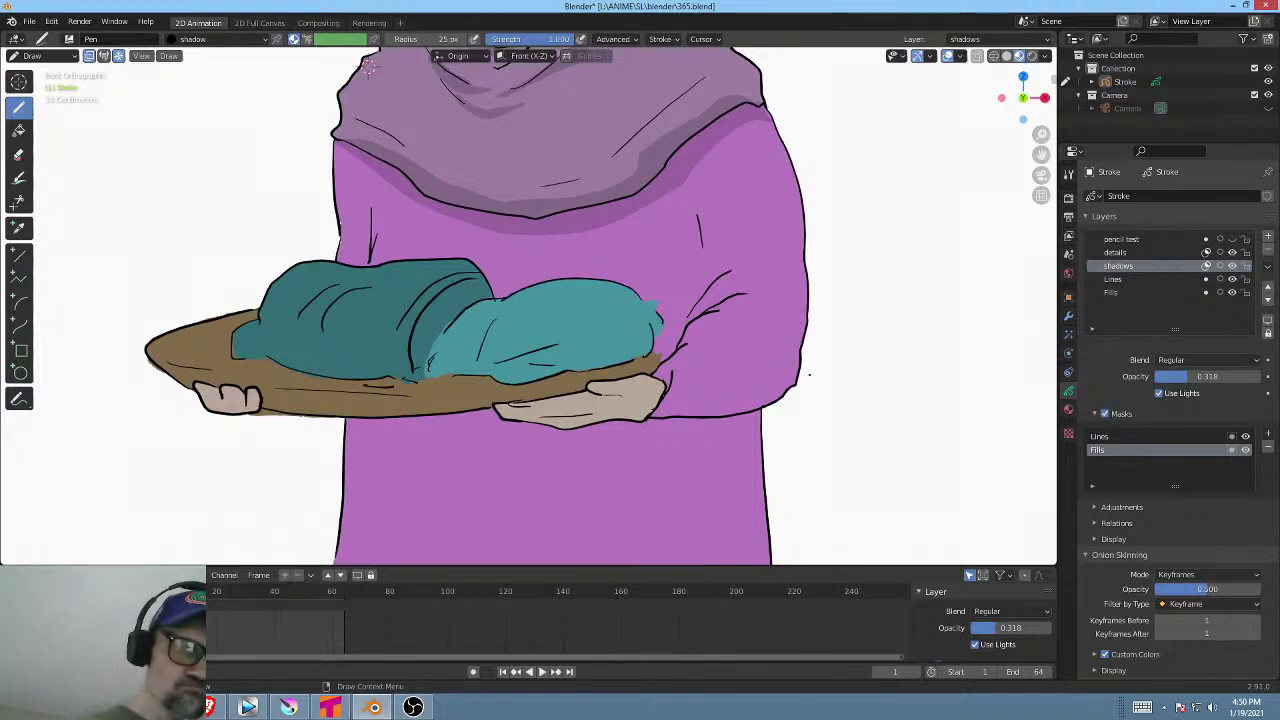
mouse_move(810, 375)
mouse_down()
mouse_move(726, 368)
mouse_move(680, 378)
mouse_move(667, 402)
mouse_move(650, 385)
mouse_move(530, 401)
mouse_move(570, 428)
mouse_move(771, 412)
mouse_up()
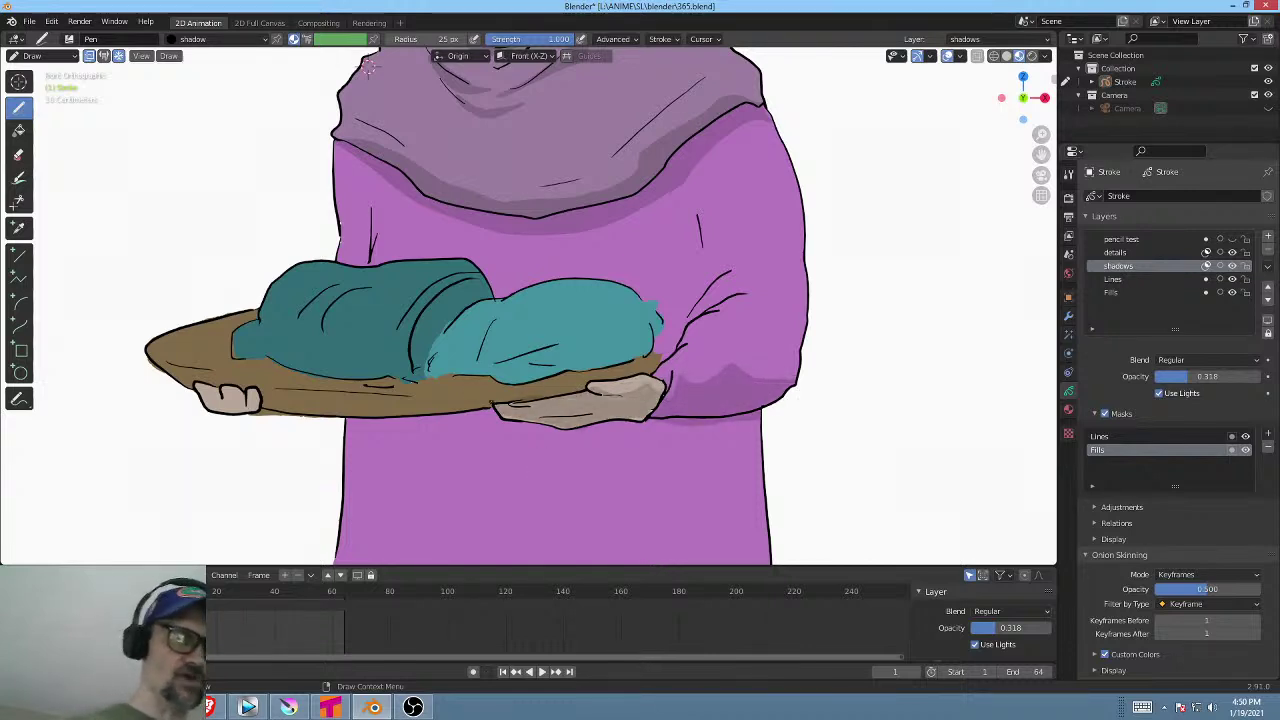
Shade the tray's underside and draw a wide cast shadow across the dress below the tray.
mouse_move(493, 404)
mouse_down()
mouse_move(270, 388)
mouse_move(282, 444)
mouse_move(386, 434)
mouse_move(524, 458)
mouse_move(683, 455)
mouse_move(745, 430)
mouse_up()
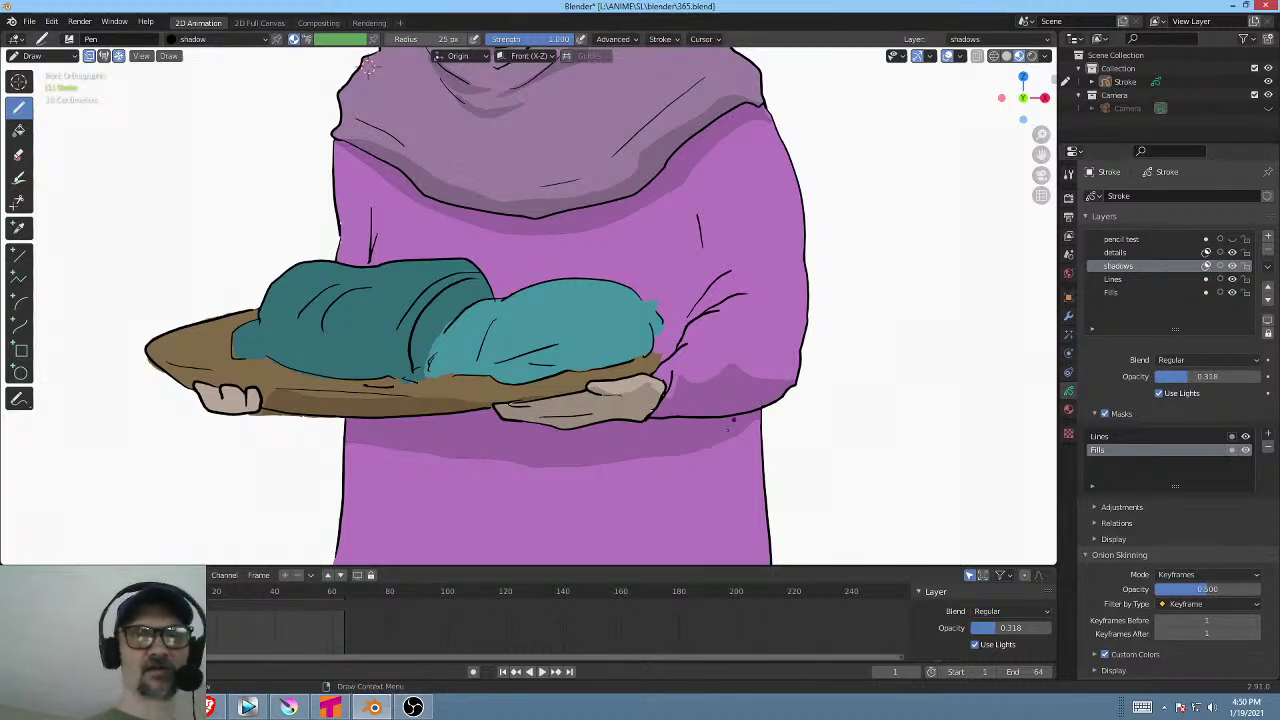
drag(741, 420, 828, 398)
drag(355, 460, 820, 430)
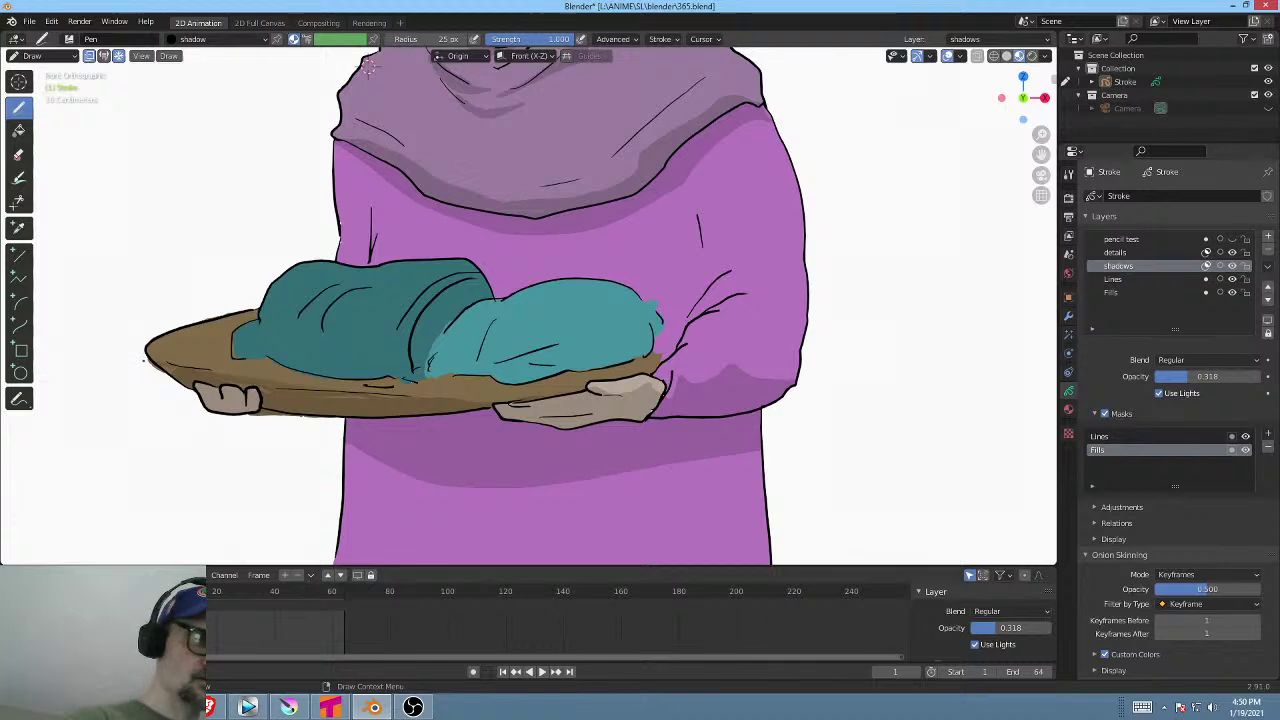
Shade the two teal cloth bundles and the dress folds inside the right-hand elbow.
mouse_move(417, 343)
mouse_down()
mouse_move(332, 354)
mouse_move(263, 336)
mouse_move(250, 365)
mouse_move(380, 388)
mouse_move(432, 370)
mouse_move(468, 279)
mouse_move(414, 355)
mouse_move(474, 362)
mouse_move(503, 311)
mouse_move(604, 311)
mouse_move(621, 326)
mouse_move(620, 355)
mouse_move(455, 390)
mouse_move(432, 362)
mouse_up()
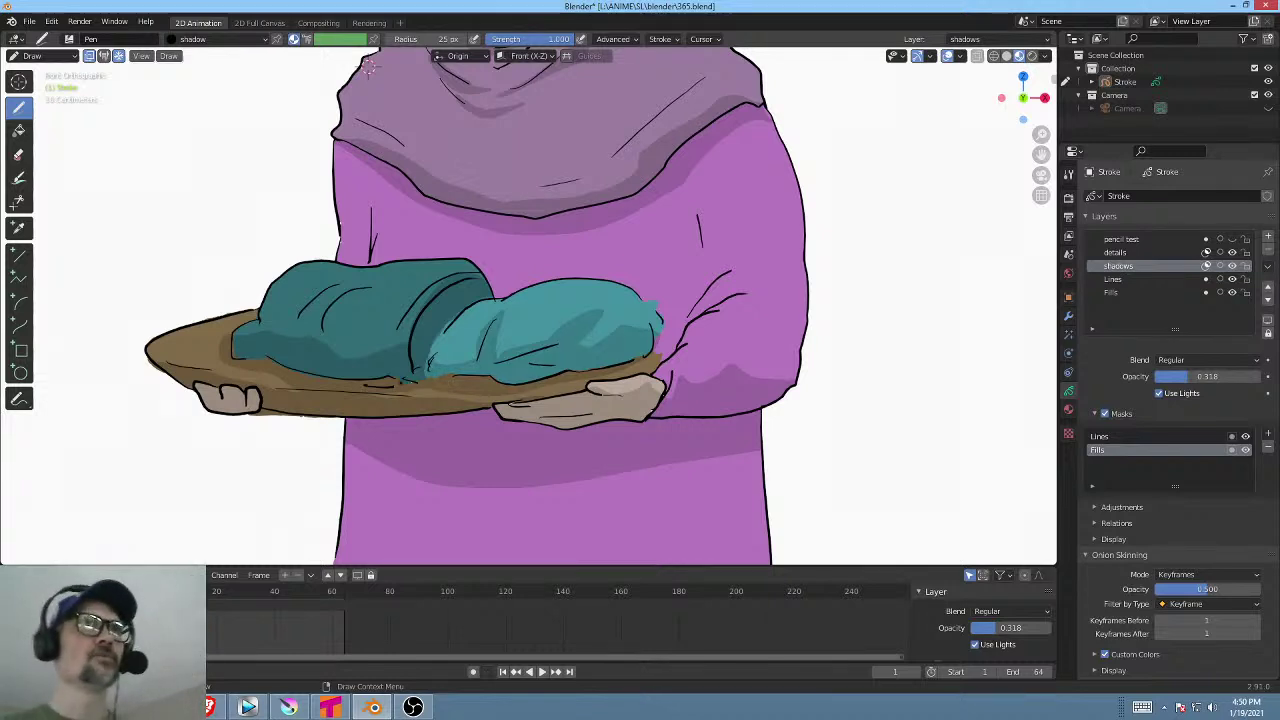
shift+middle_drag(368, 66, 366, 112)
mouse_move(695, 365)
mouse_down()
mouse_move(720, 325)
mouse_move(692, 262)
mouse_move(665, 330)
mouse_move(653, 317)
mouse_move(645, 365)
mouse_move(660, 380)
mouse_up()
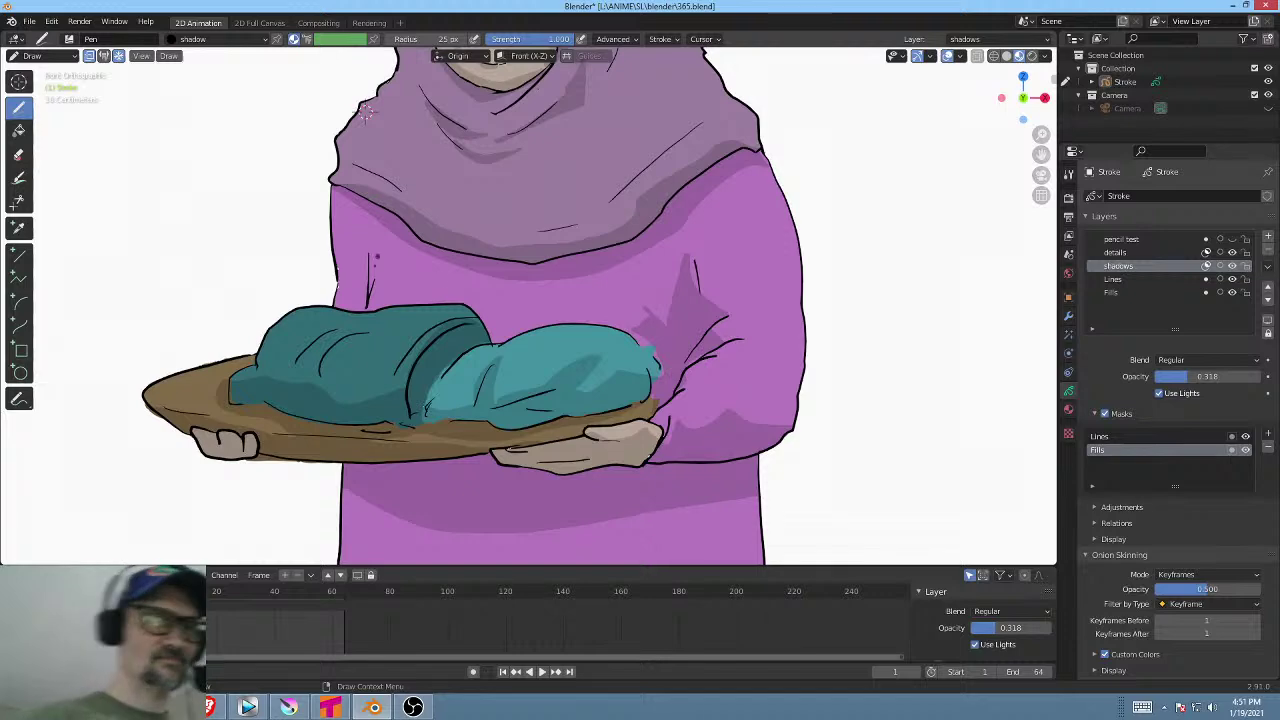
Shade the crease of the left-hand sleeve and save the file.
shift+middle_drag(362, 296, 380, 192)
shift+middle_drag(660, 235, 421, 199)
scroll(755, 250, down, 3)
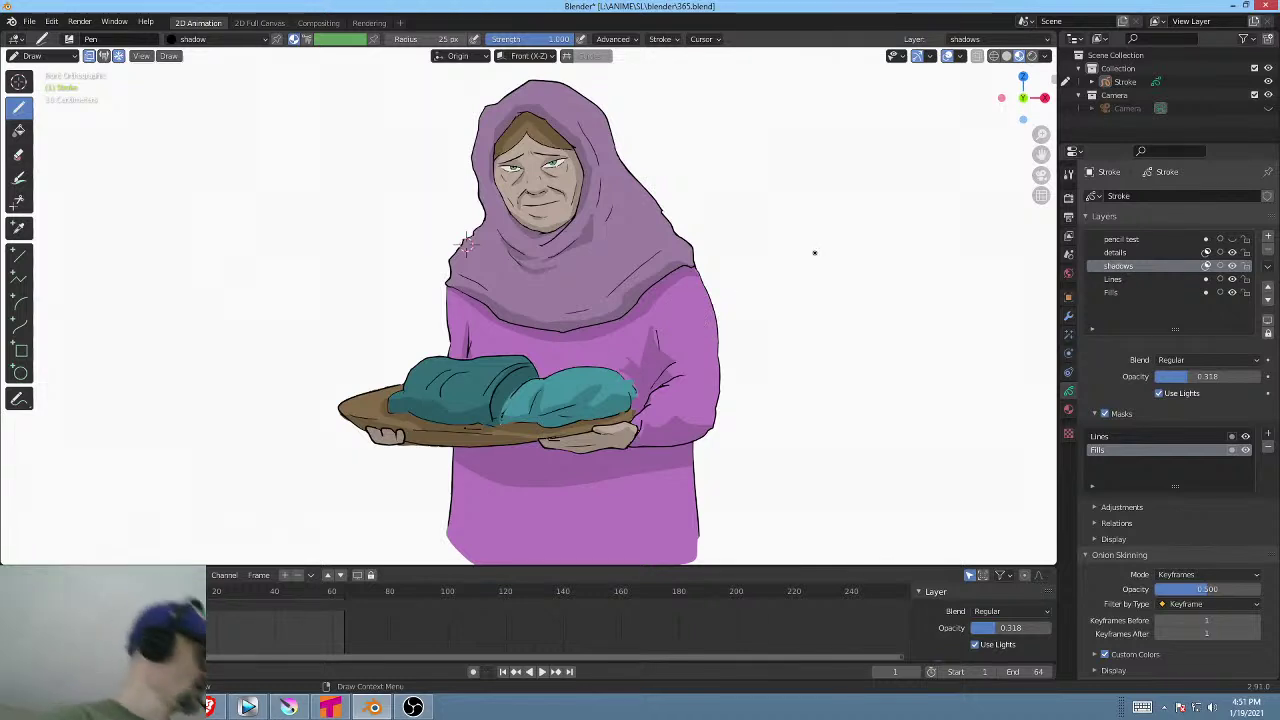
key(ctrl+s)
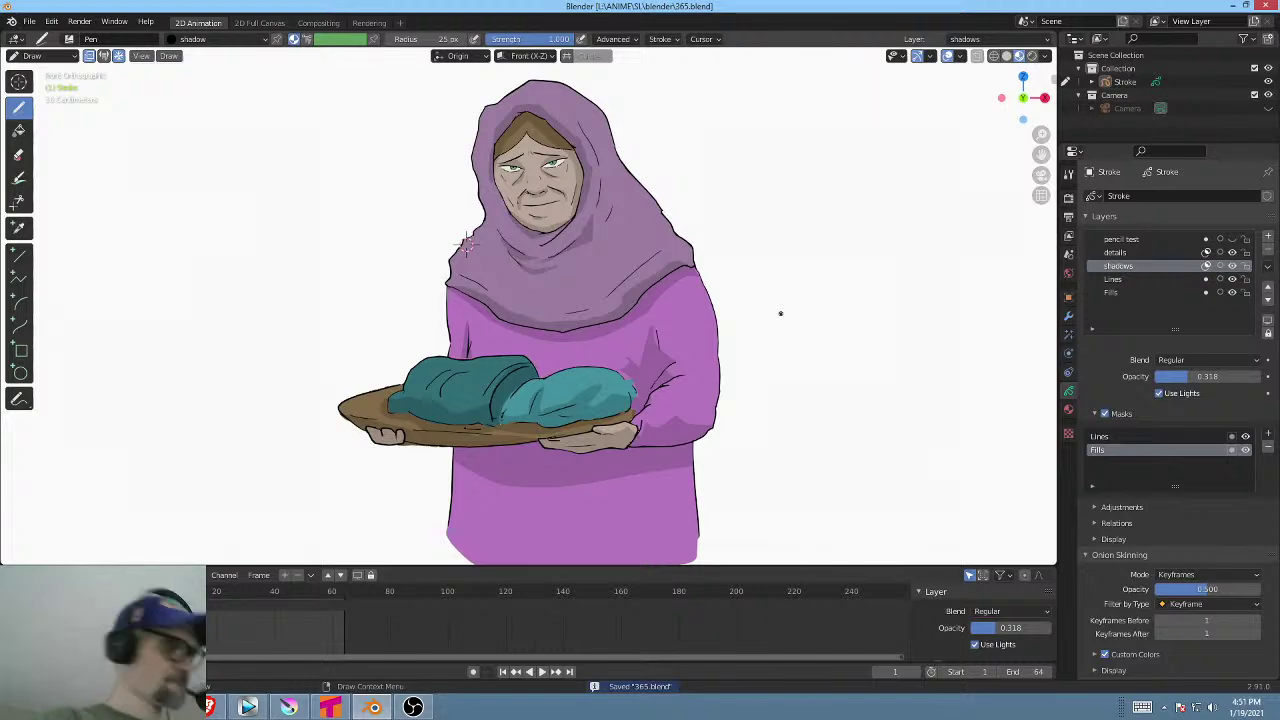
Frame the drawing in the camera view, render the current frame and return to the main window.
key(KP_0)
scroll(760, 335, down, 3)
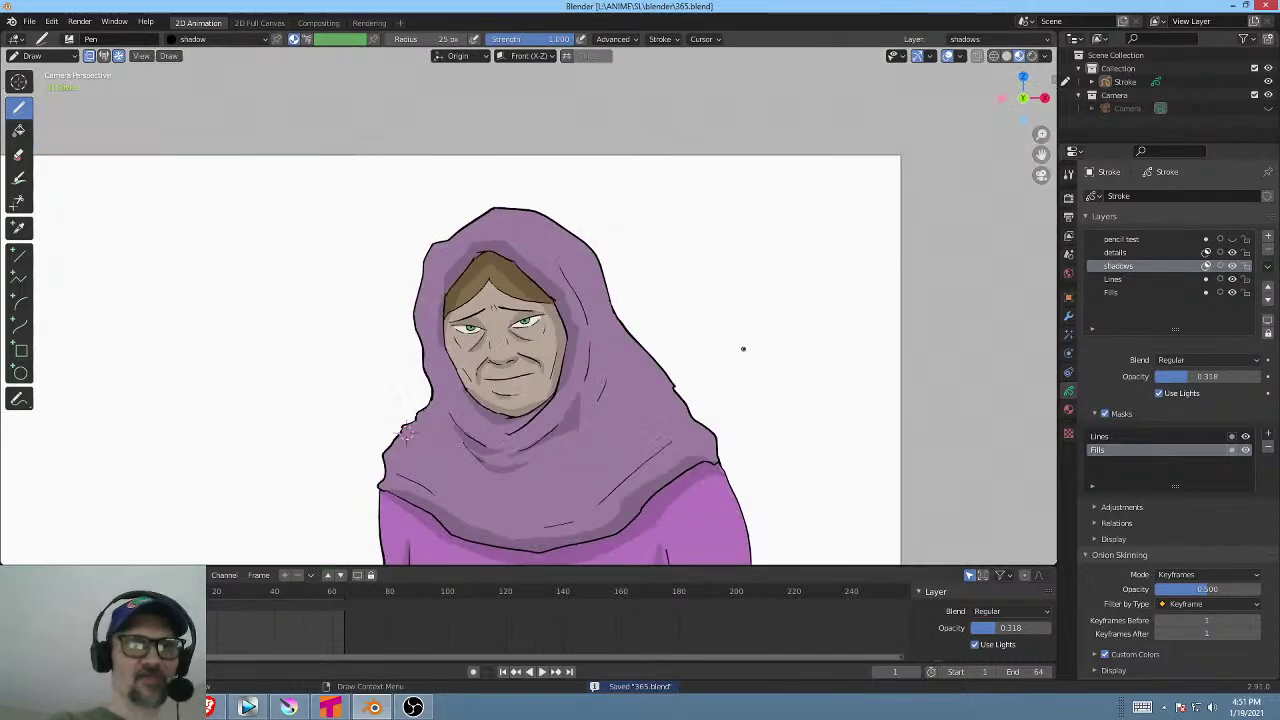
scroll(863, 234, up, 4)
scroll(824, 309, down, 3)
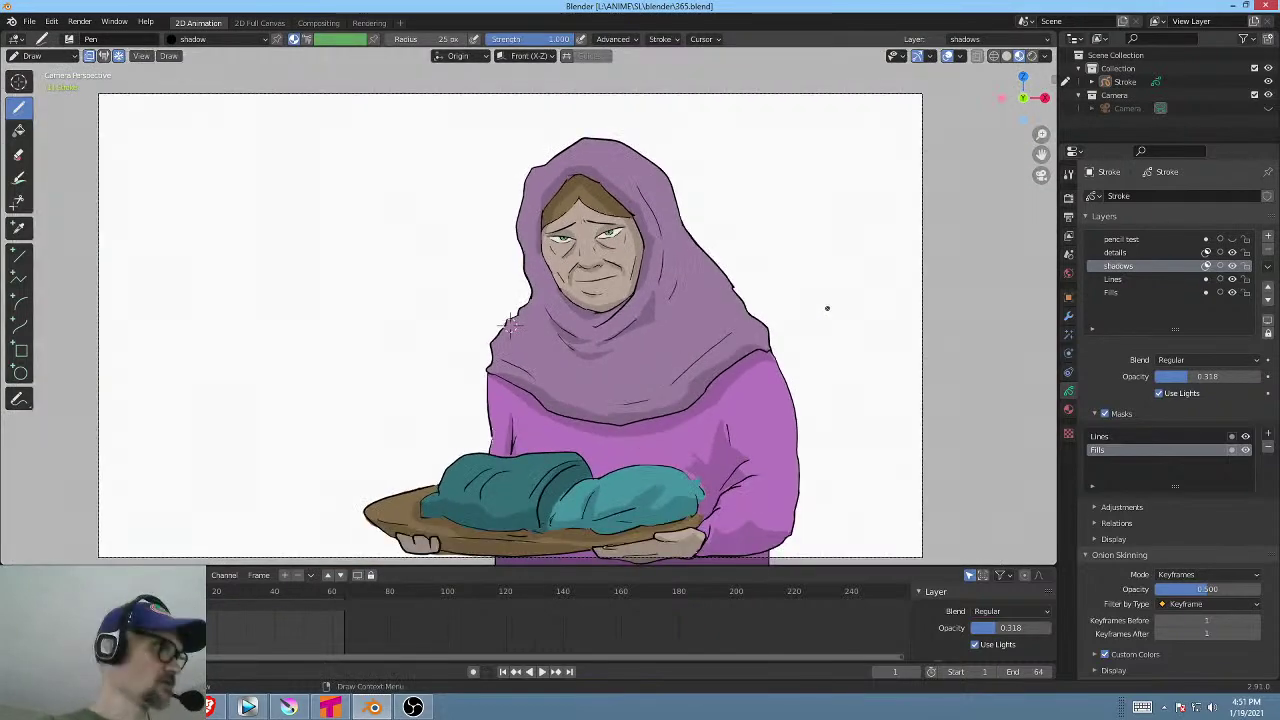
key(F12)
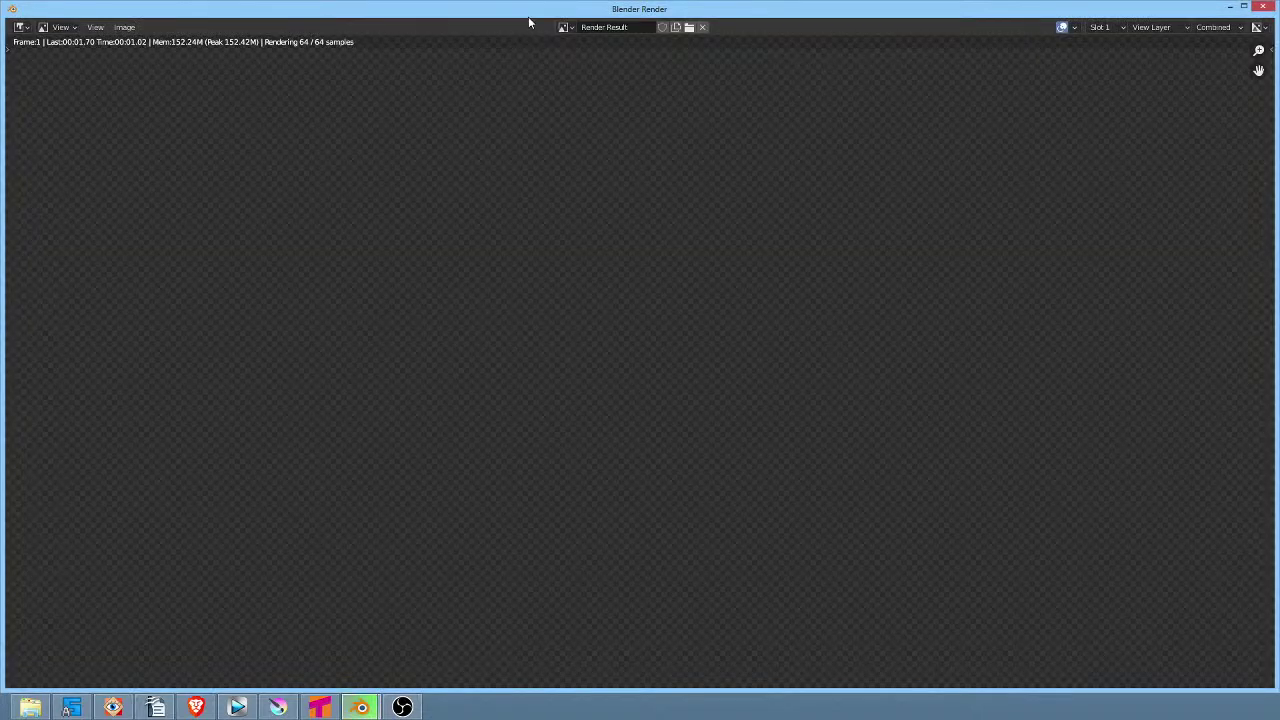
key(alt+Tab)
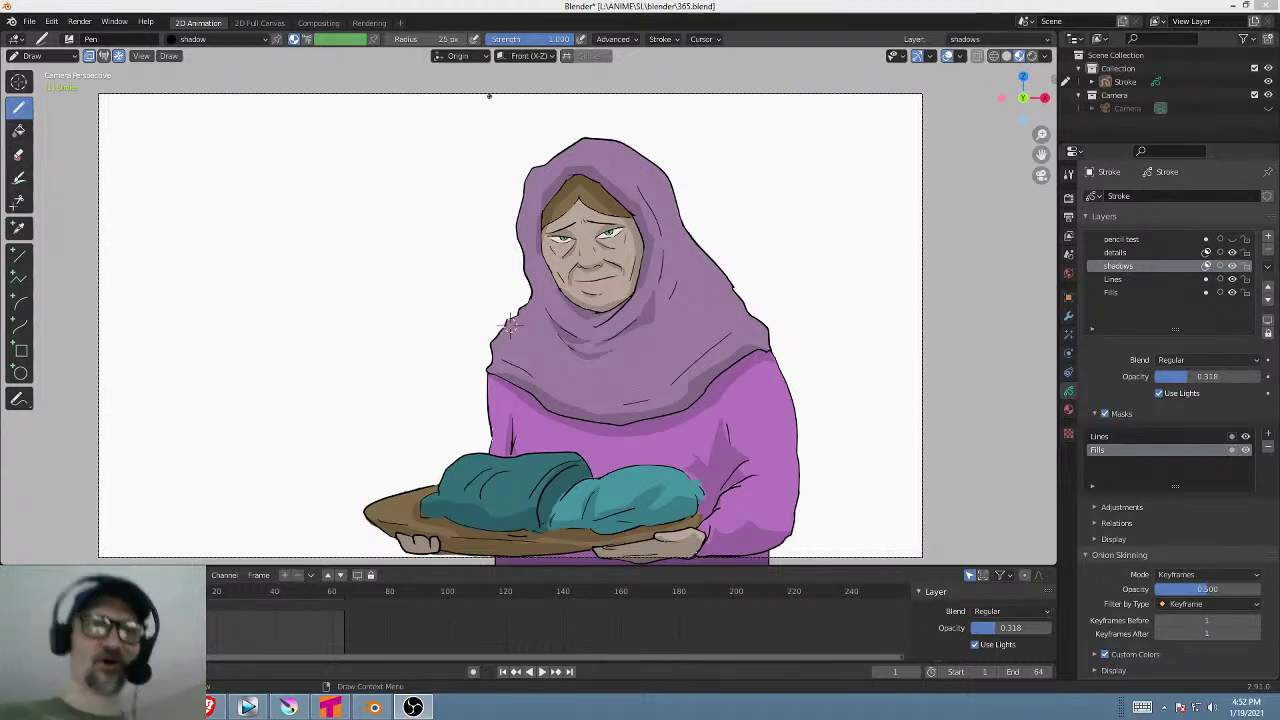
Turn on automatic keyframe insertion in the timeline.
shift+middle_drag(794, 282, 791, 240)
scroll(740, 323, down, 1)
scroll(740, 323, up, 1)
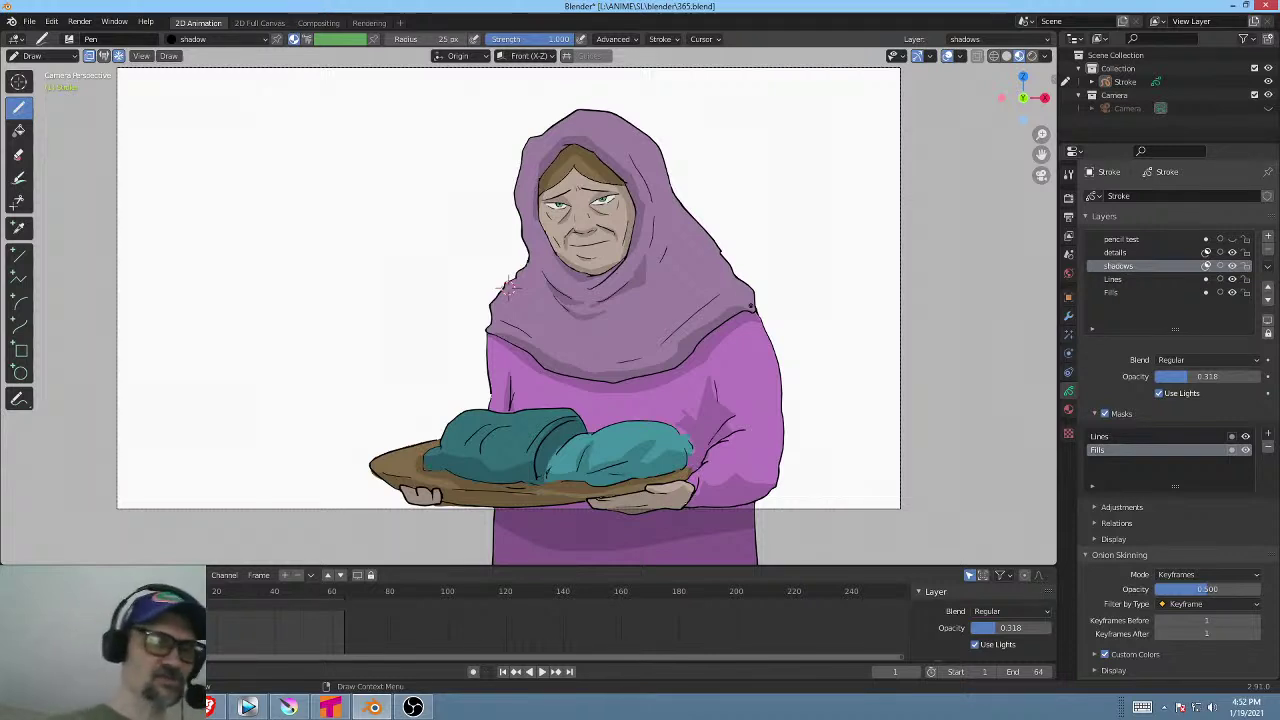
click(486, 674)
click(487, 676)
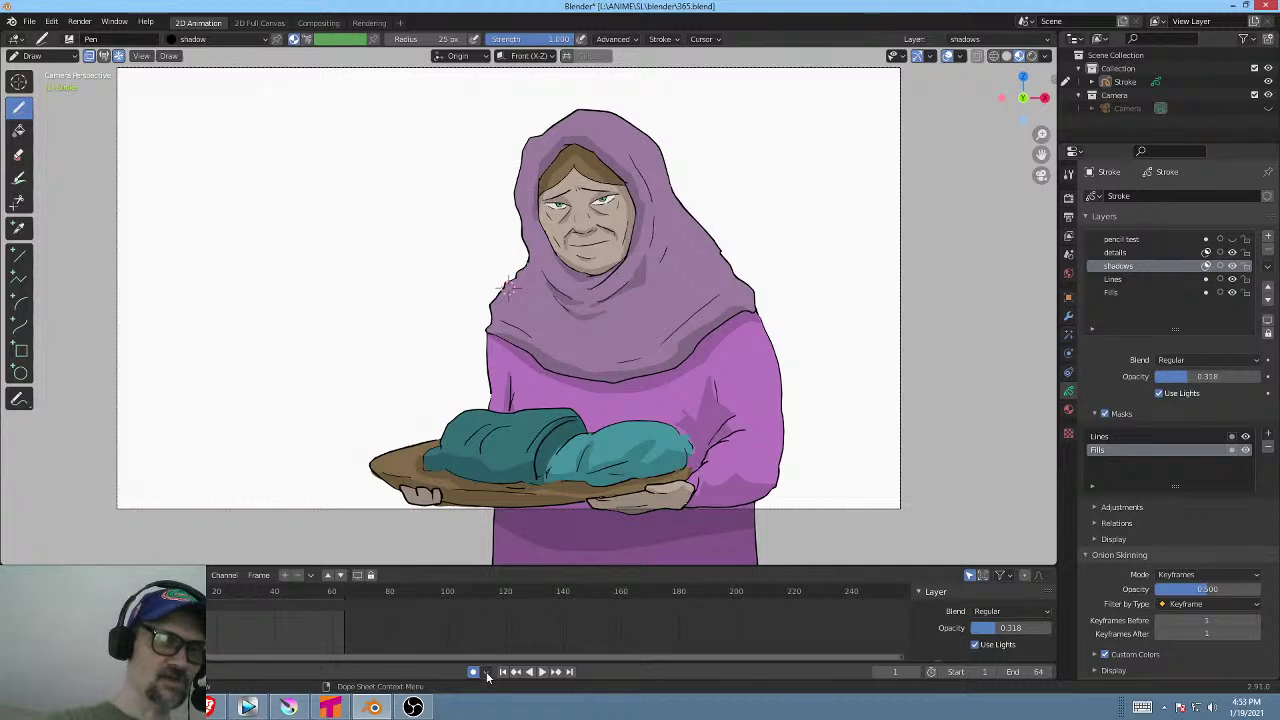
click(486, 673)
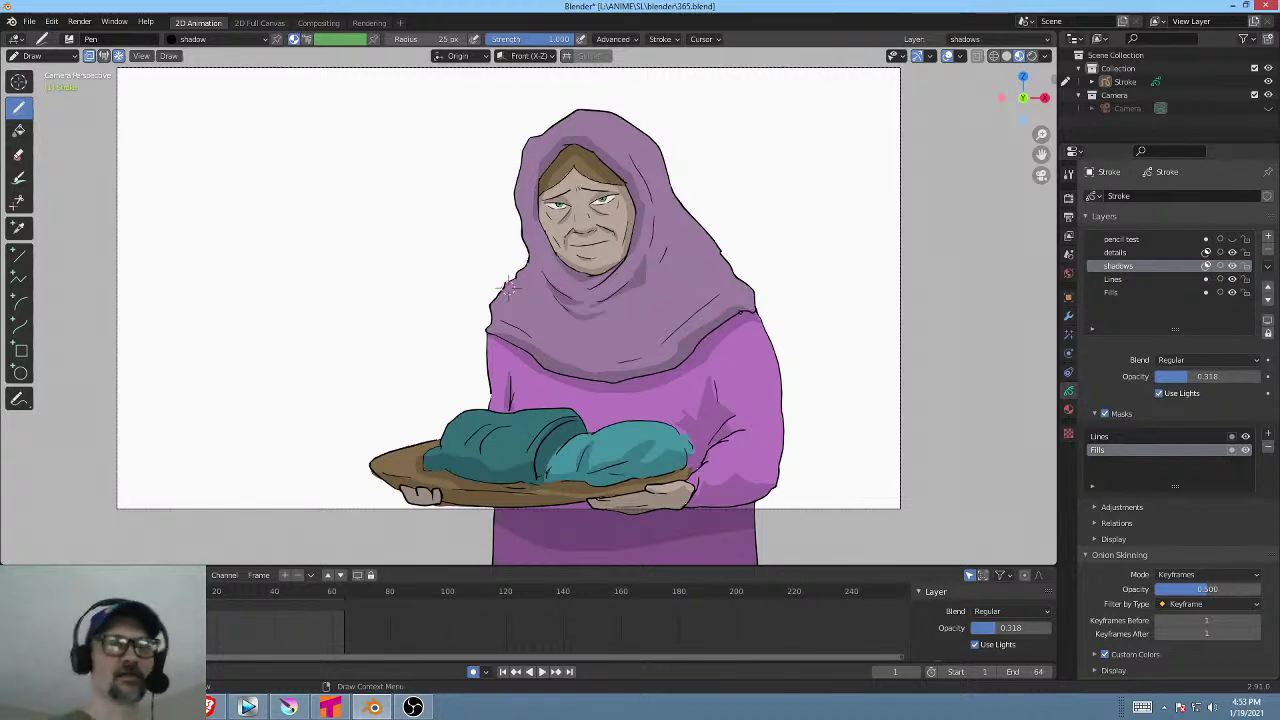
shift+middle_drag(508, 288, 512, 263)
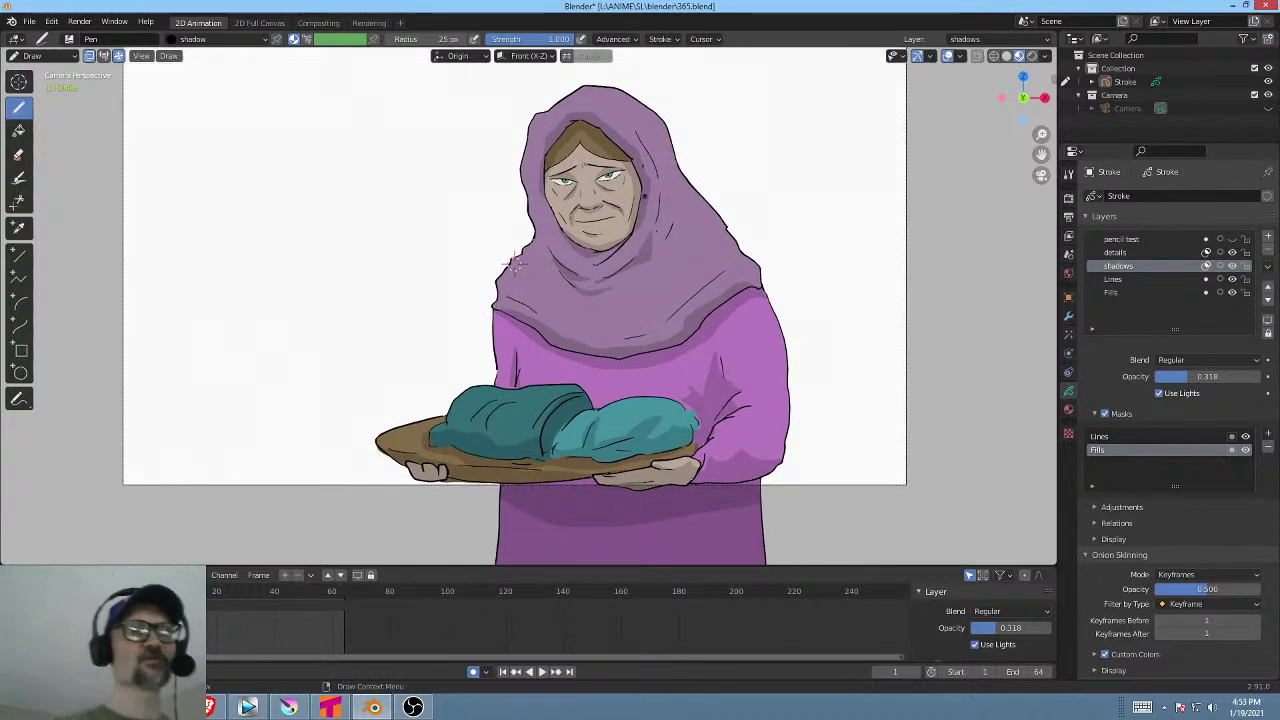
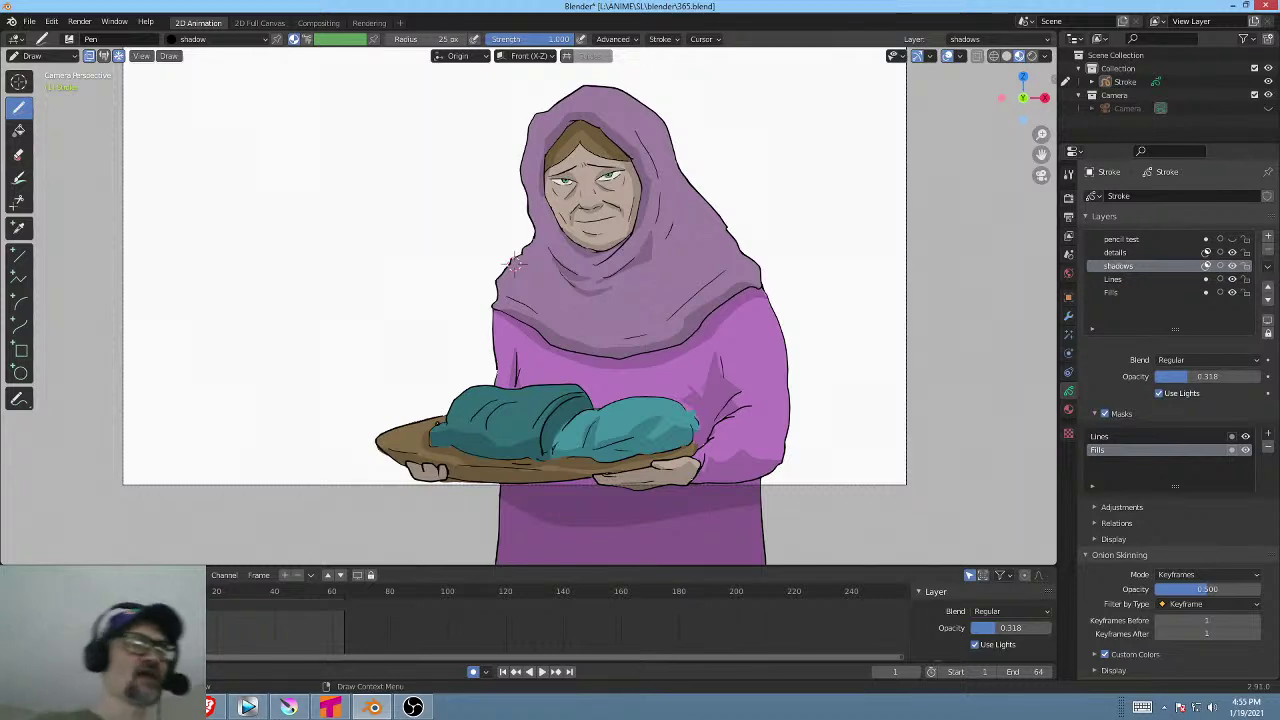
Save the current Blender file.
click(31, 21)
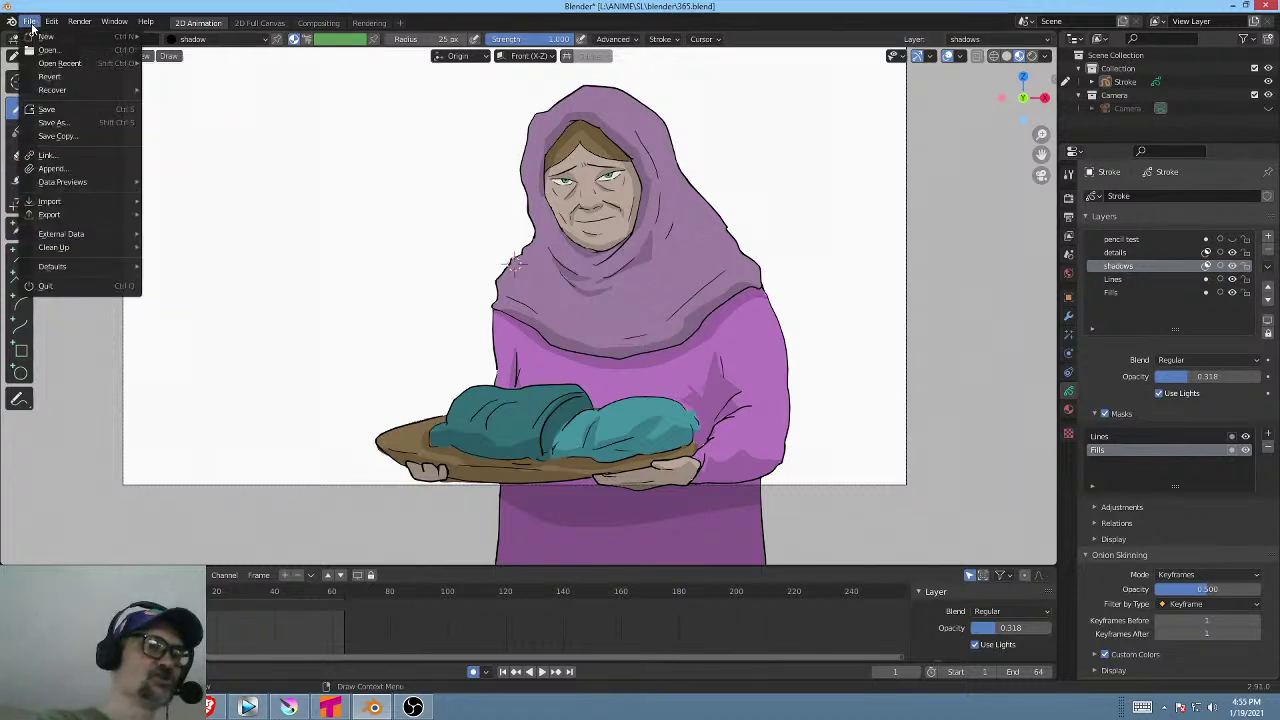
click(64, 109)
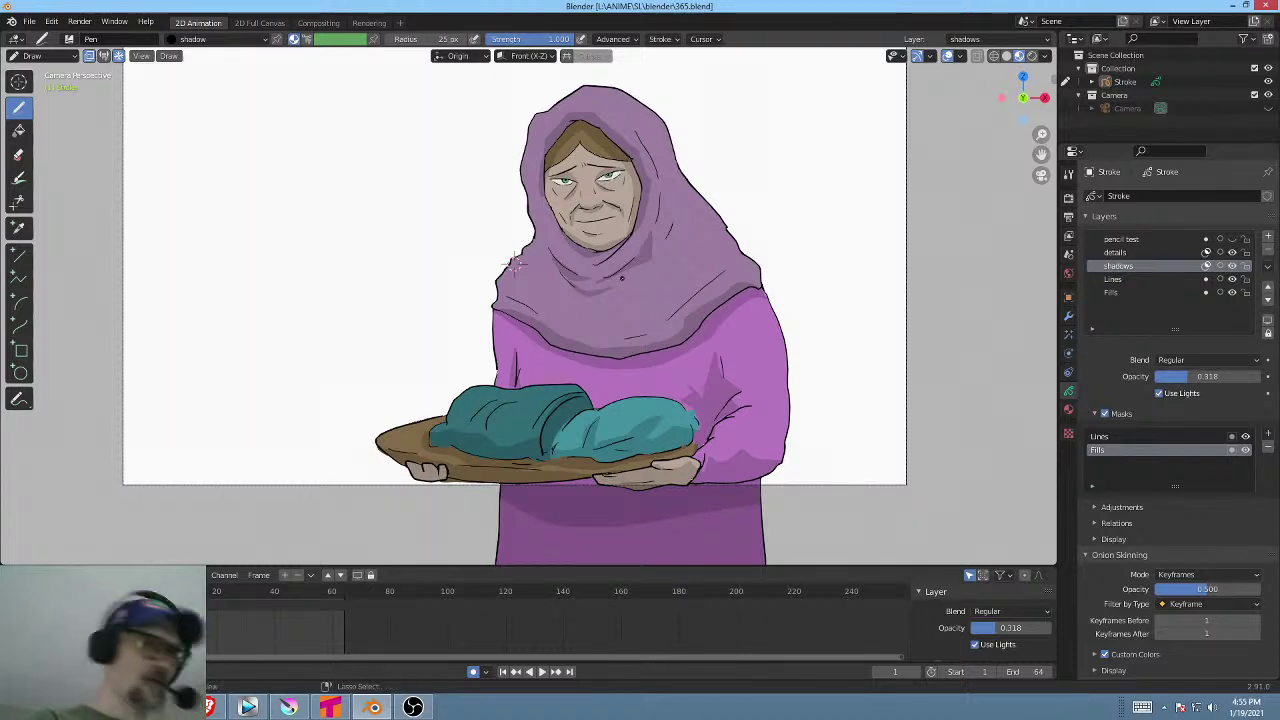
Try rotating all the strokes of the drawing in Edit Mode and return to Draw mode.
key(ctrl+Tab)
click(738, 276)
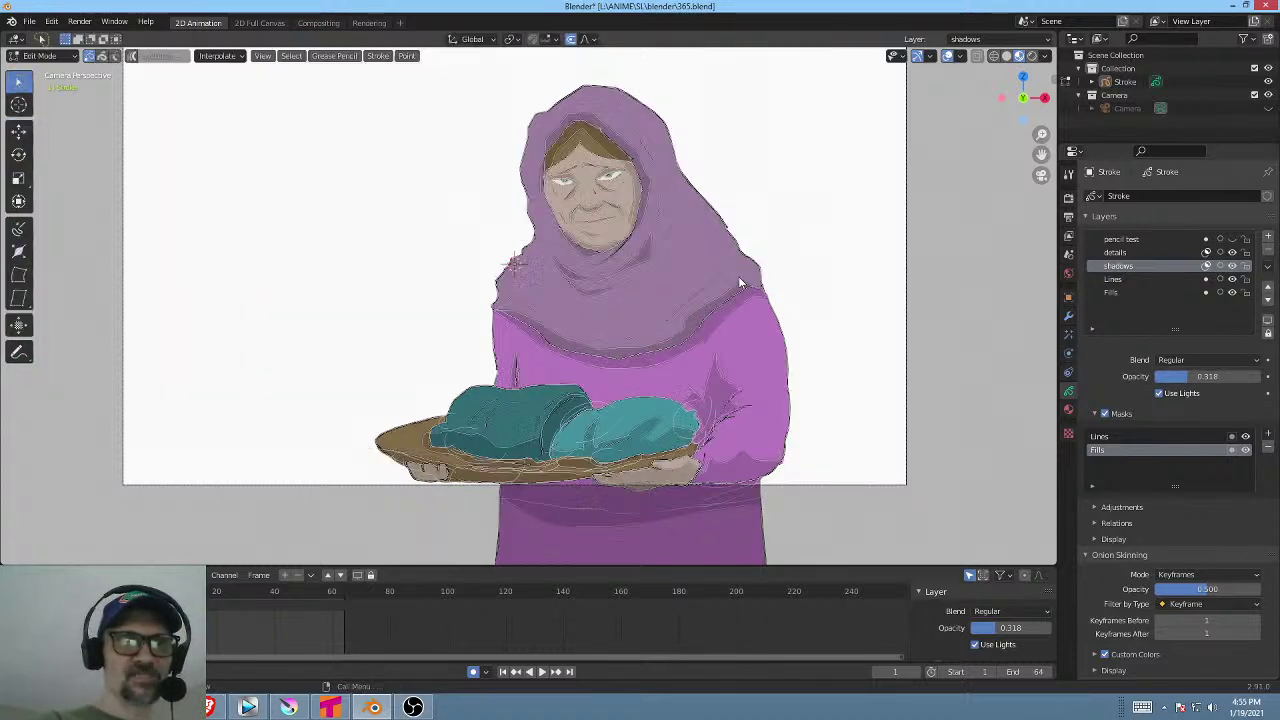
key(r)
click(844, 297)
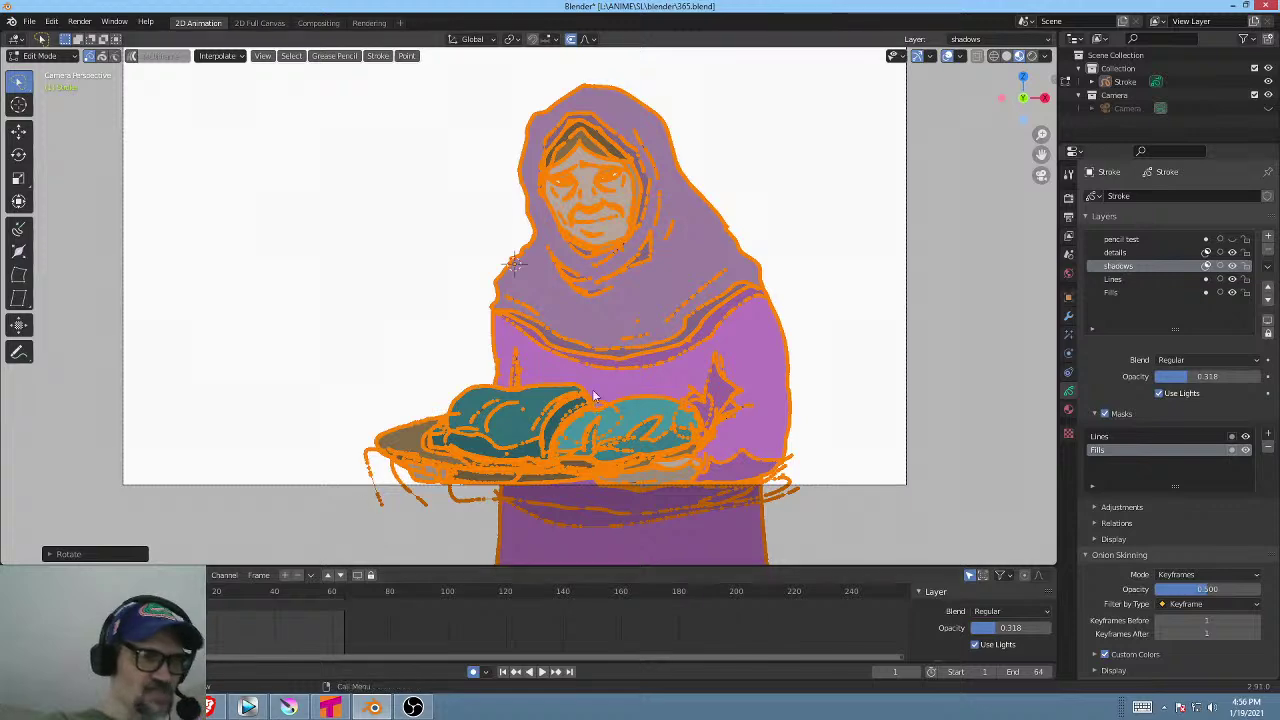
key(ctrl+Tab)
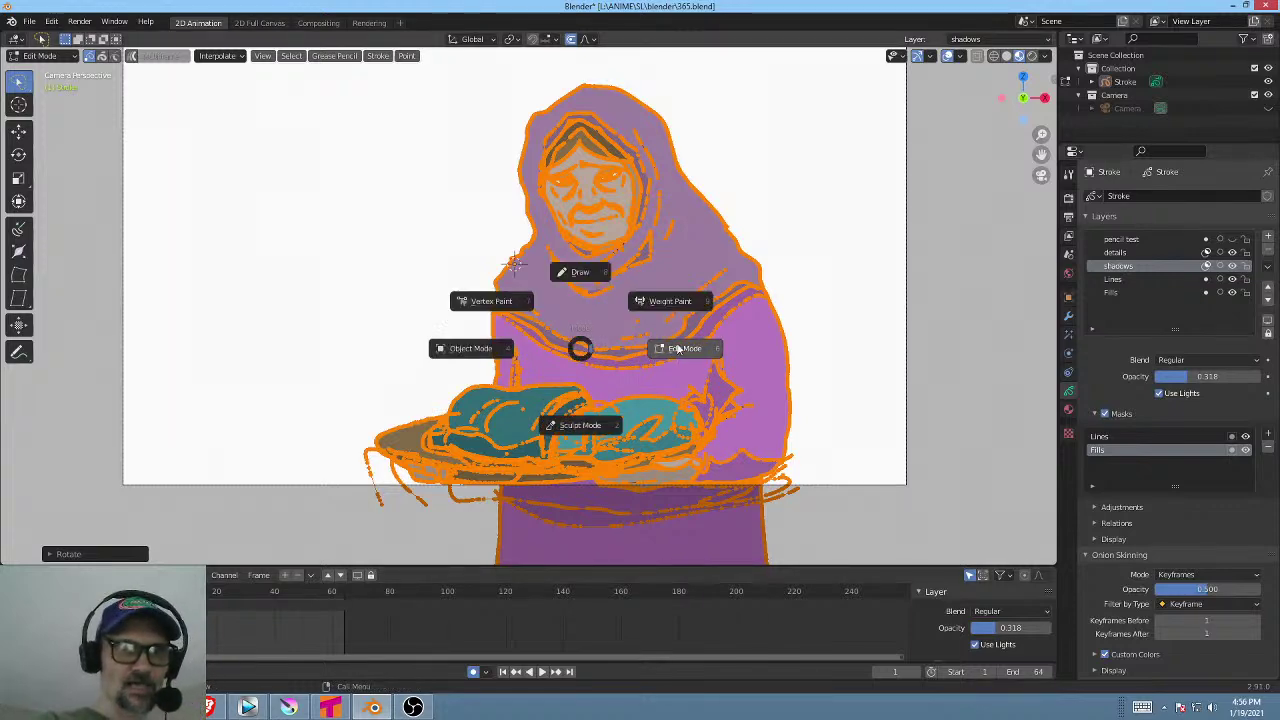
click(582, 274)
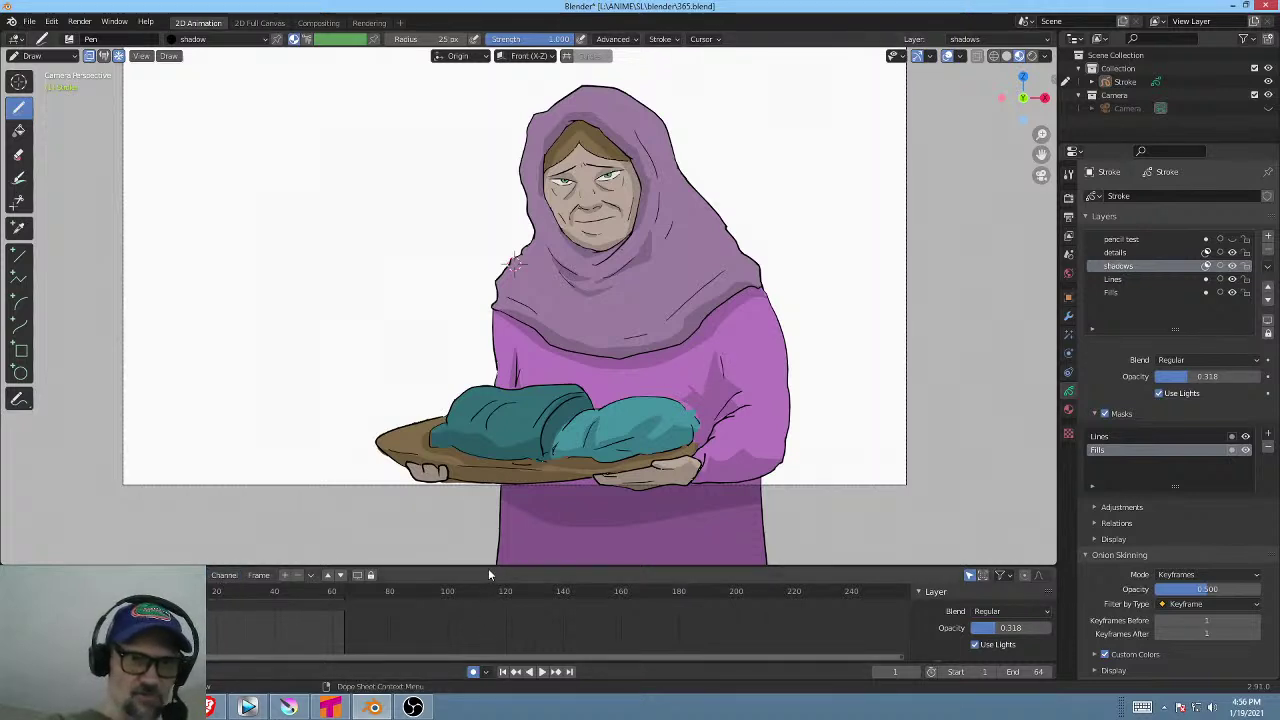
Enlarge the timeline area, preview the first frames and select the Stroke object.
drag(490, 566, 488, 530)
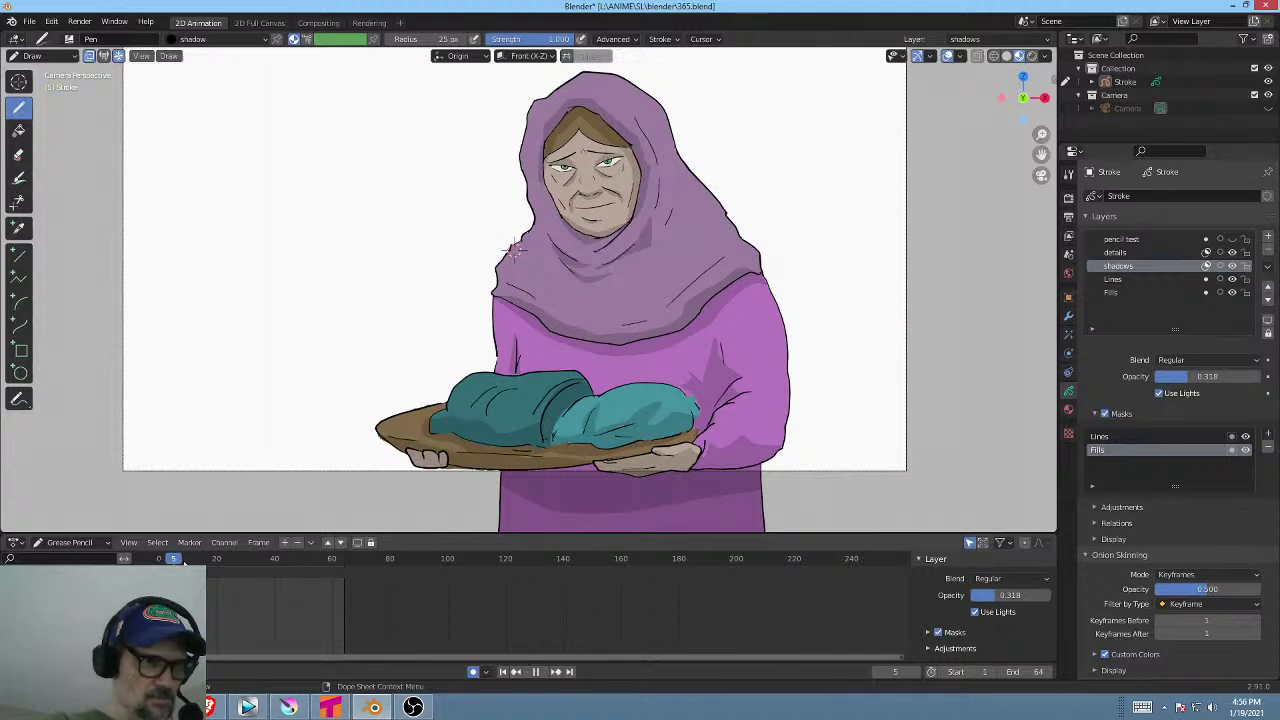
key(space)
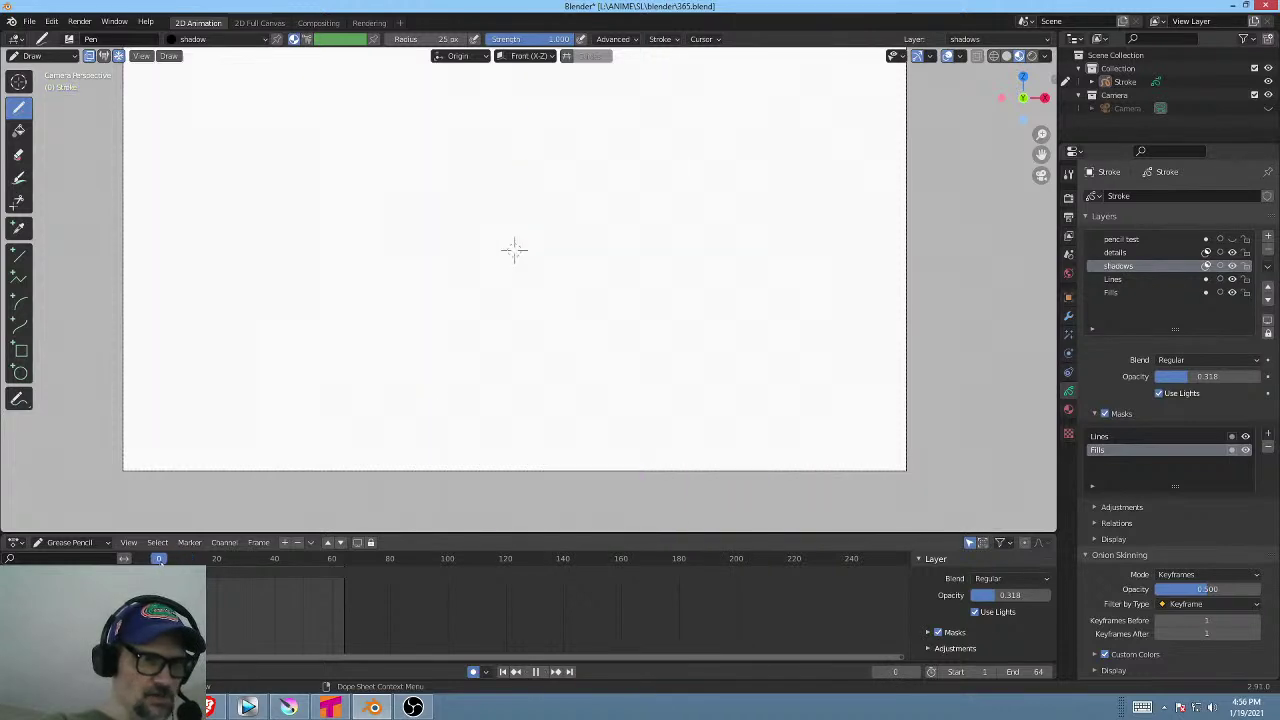
key(space)
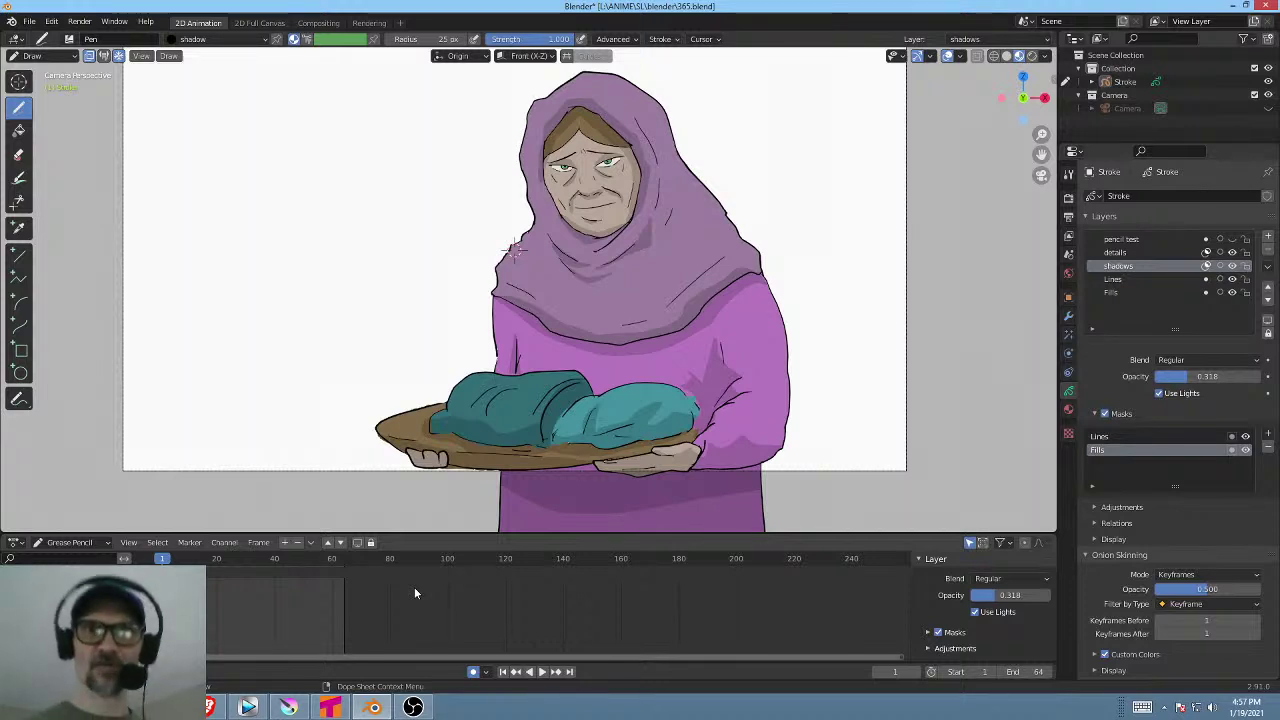
click(1172, 81)
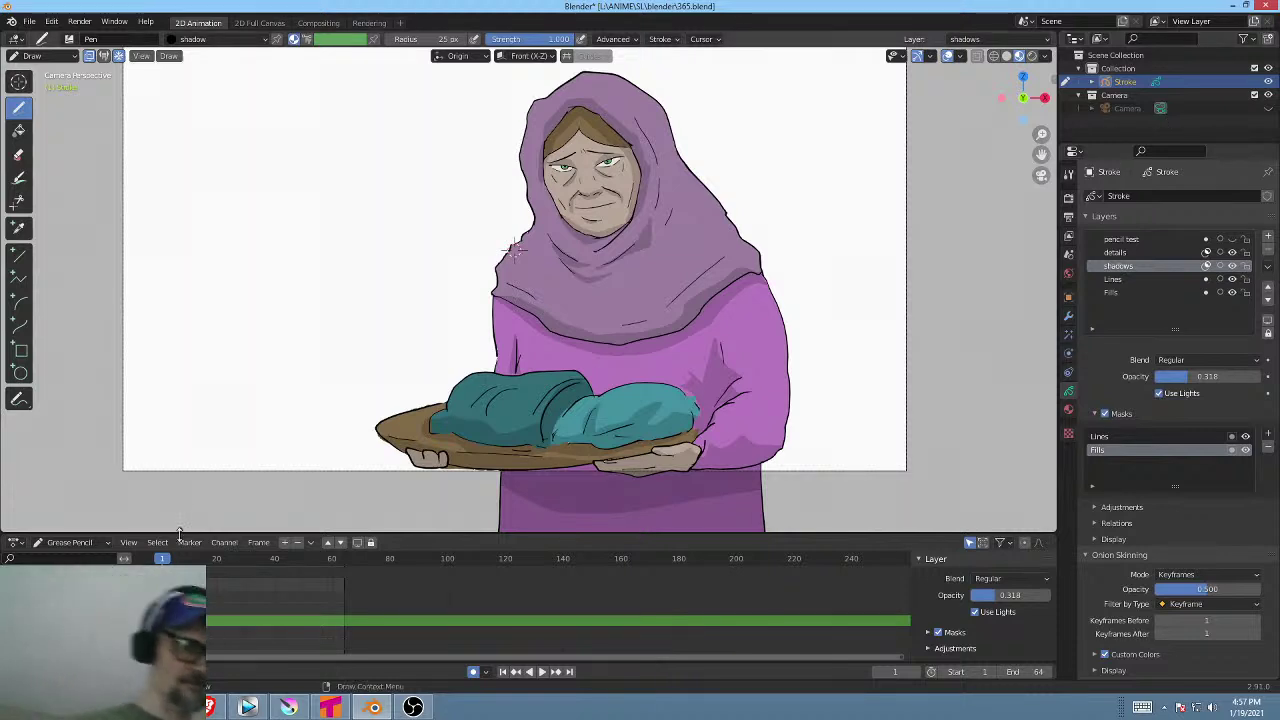
Move the drawing's selected keyframes along the timeline and set the current frame to 16.
key(space)
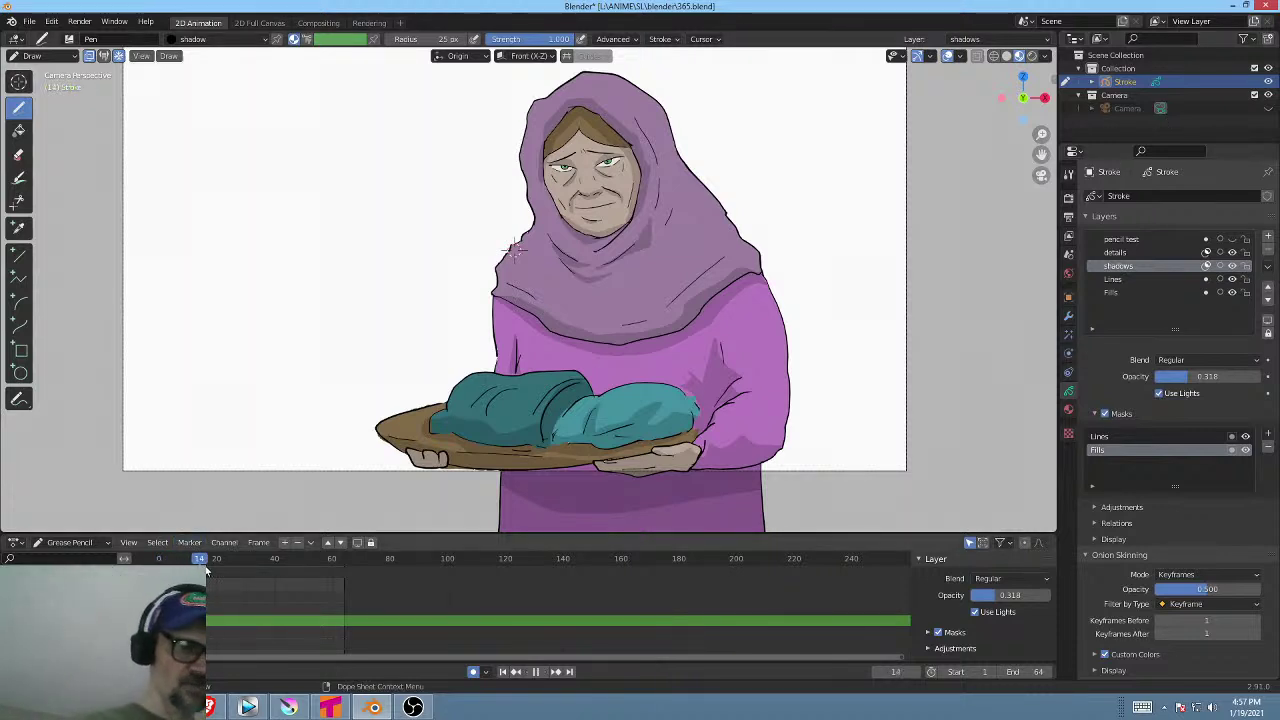
key(space)
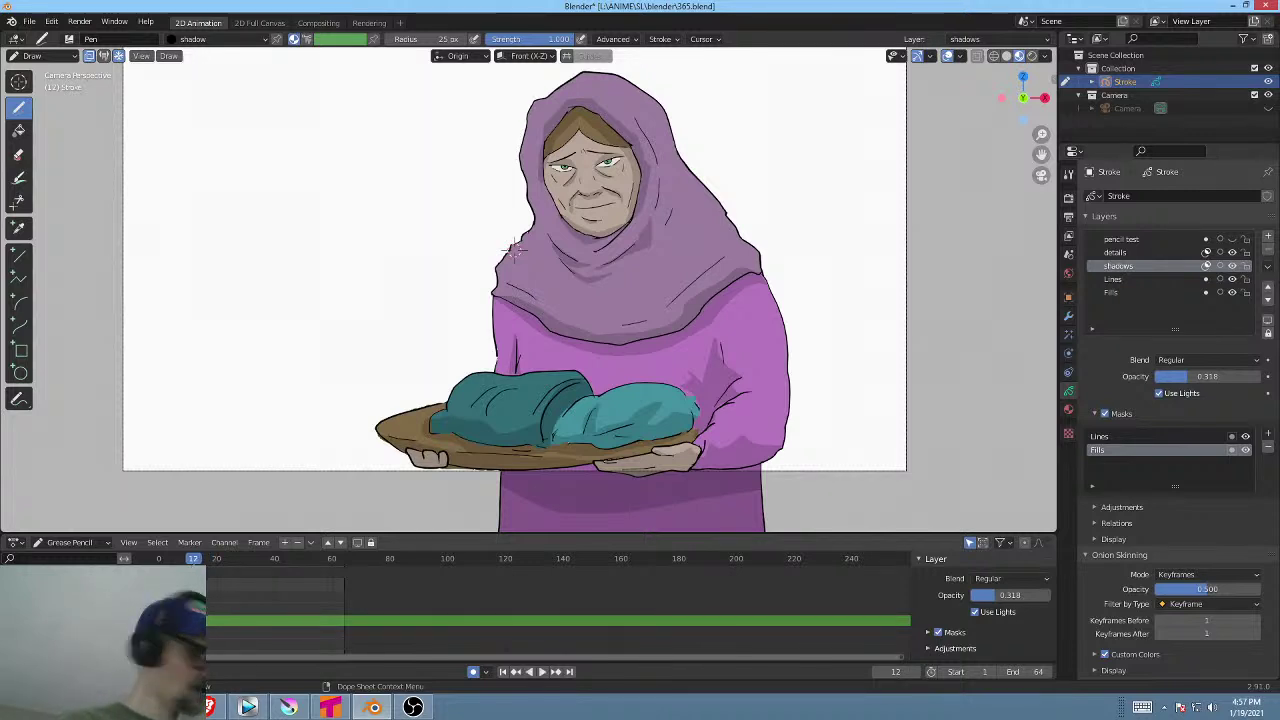
key(g)
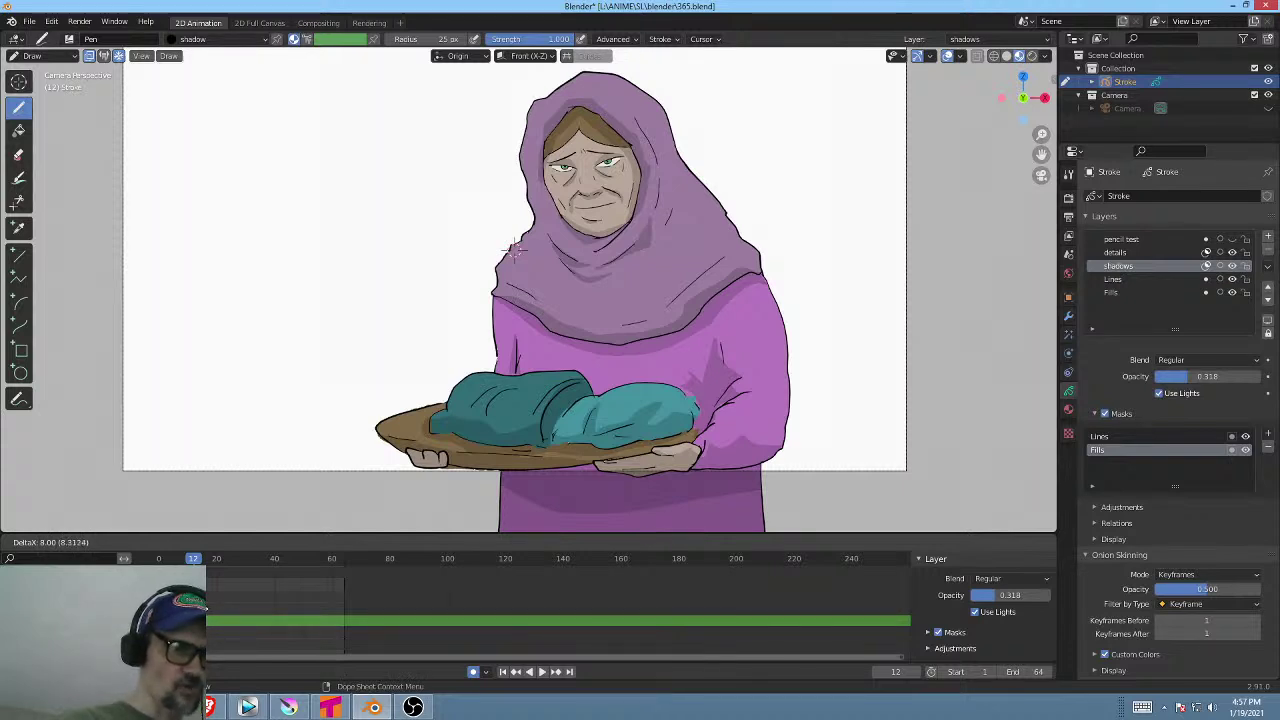
click(207, 609)
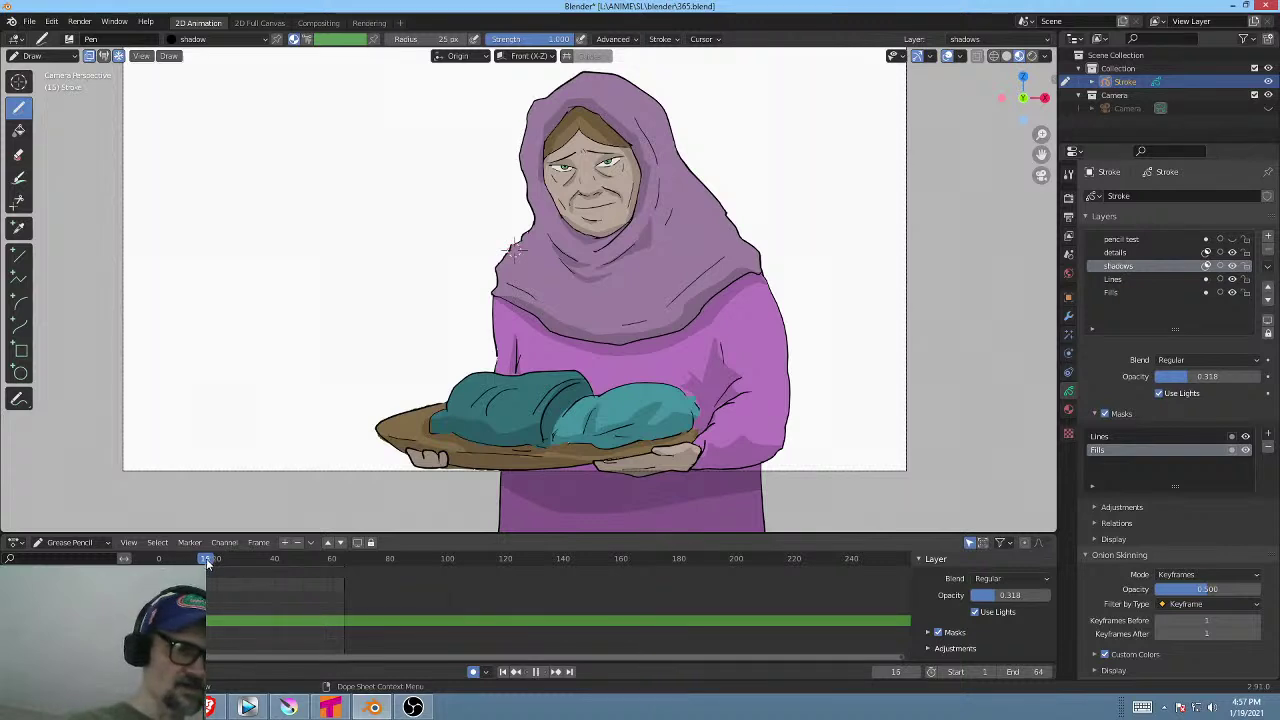
click(205, 560)
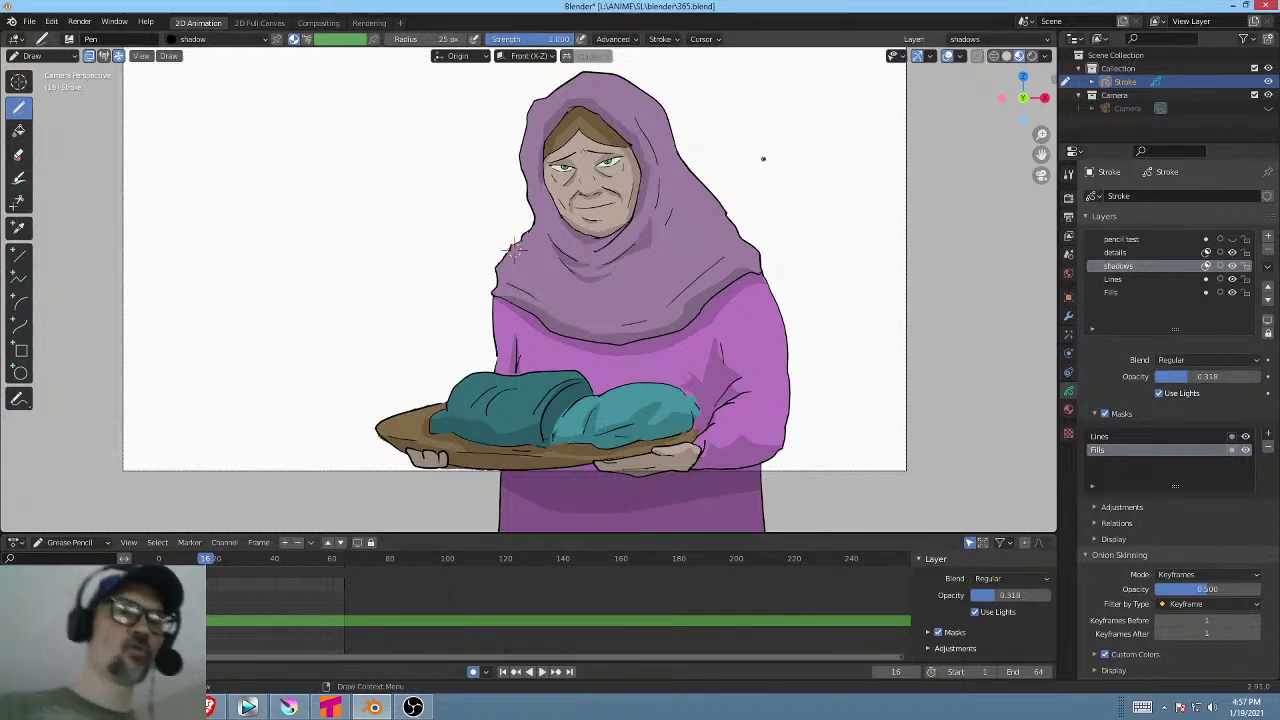
Switch to Edit Mode, clear the selection and select only the strokes of the woman's face and headscarf.
shift+middle_drag(783, 211, 773, 211)
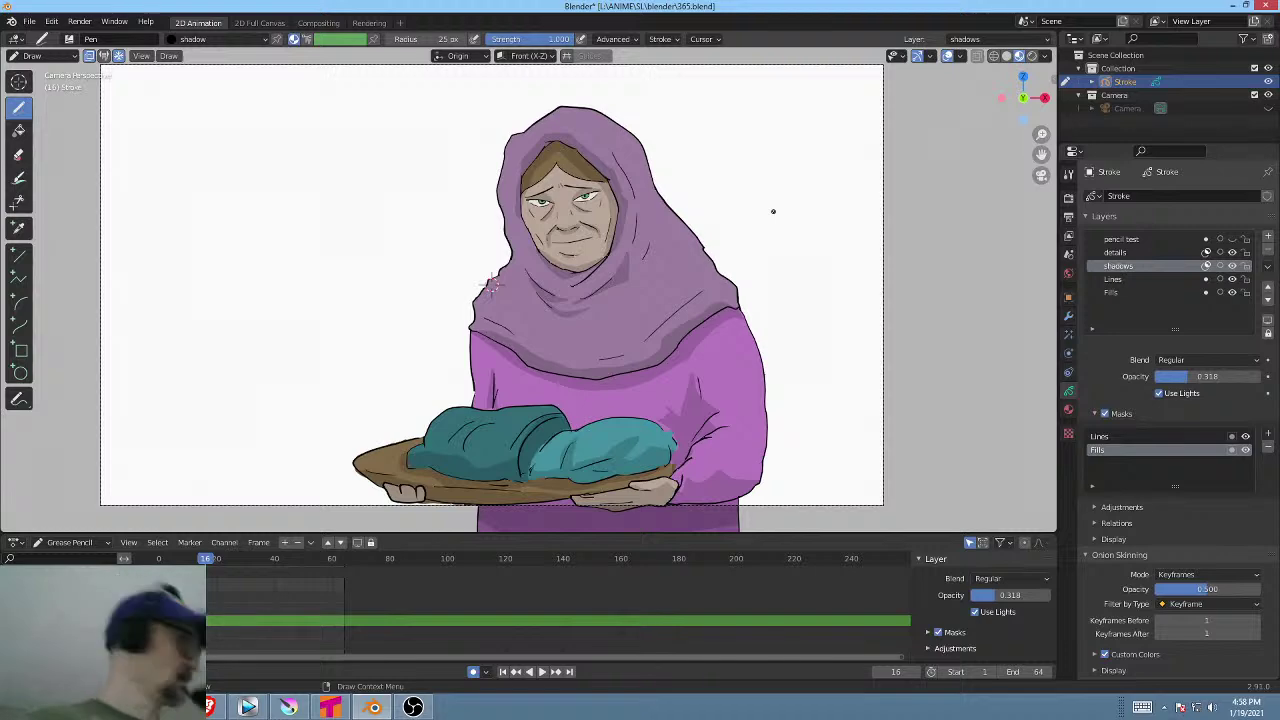
key(ctrl+Tab)
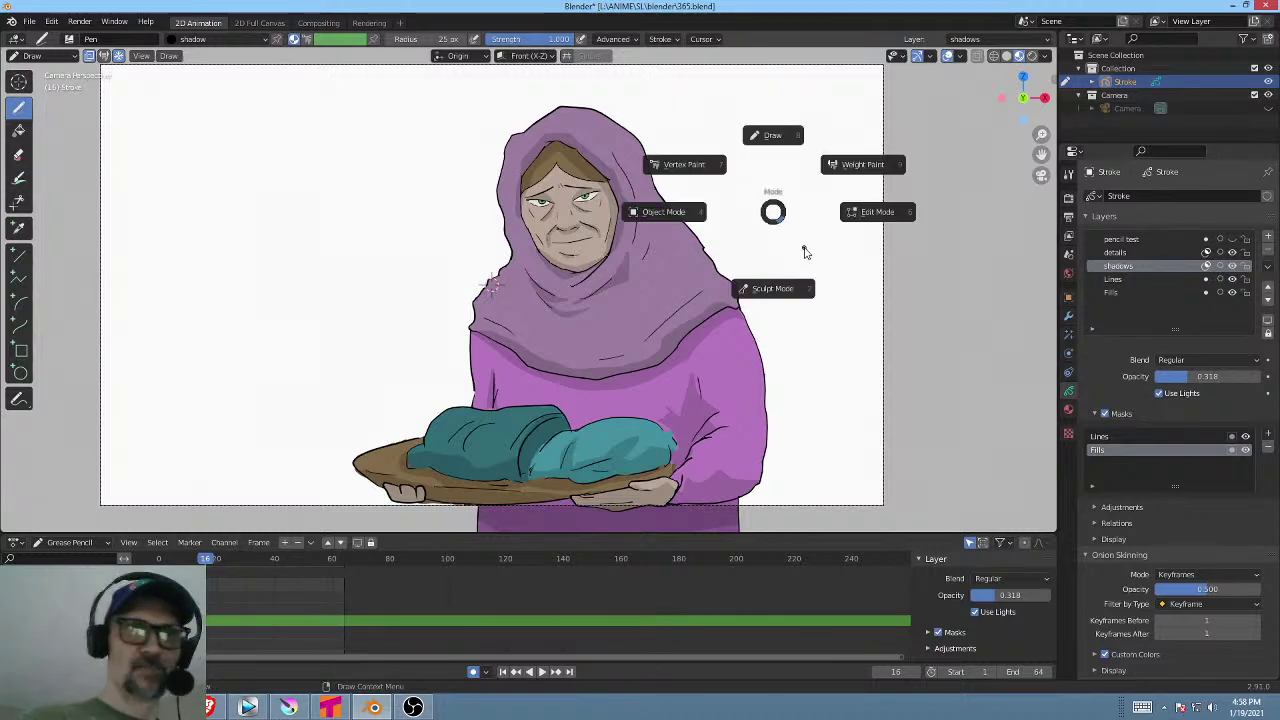
click(883, 212)
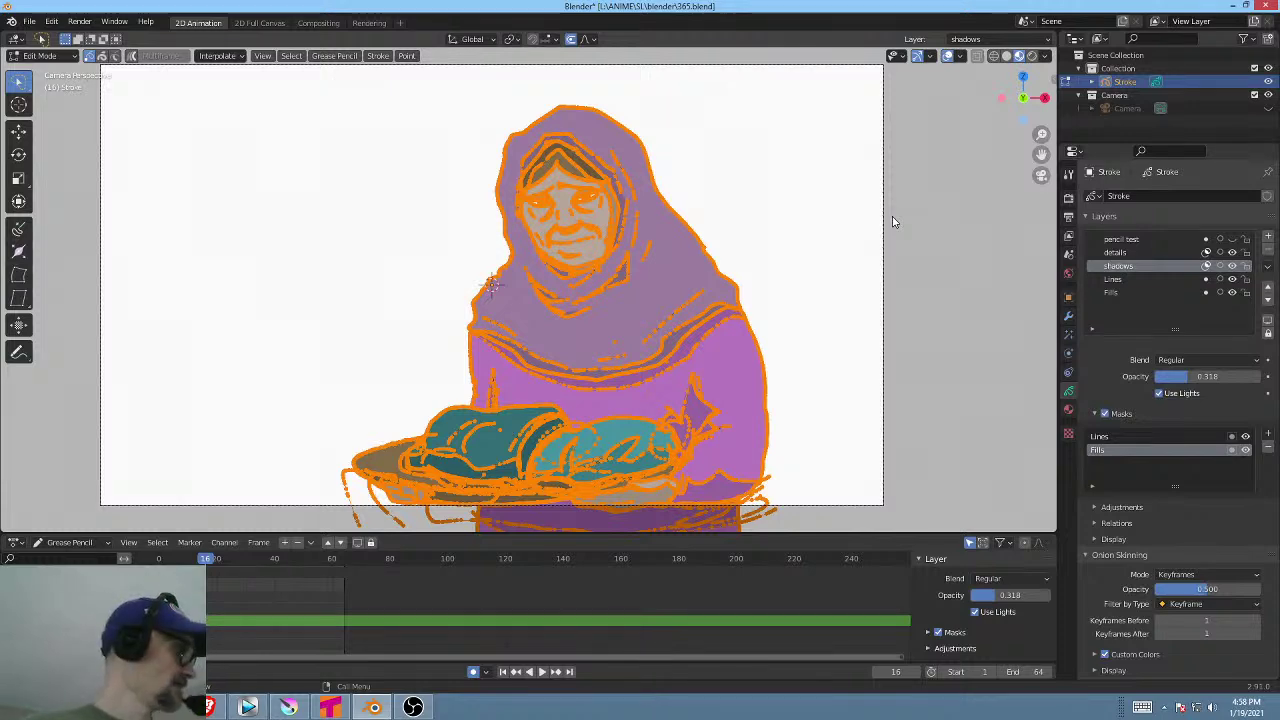
key(alt+a)
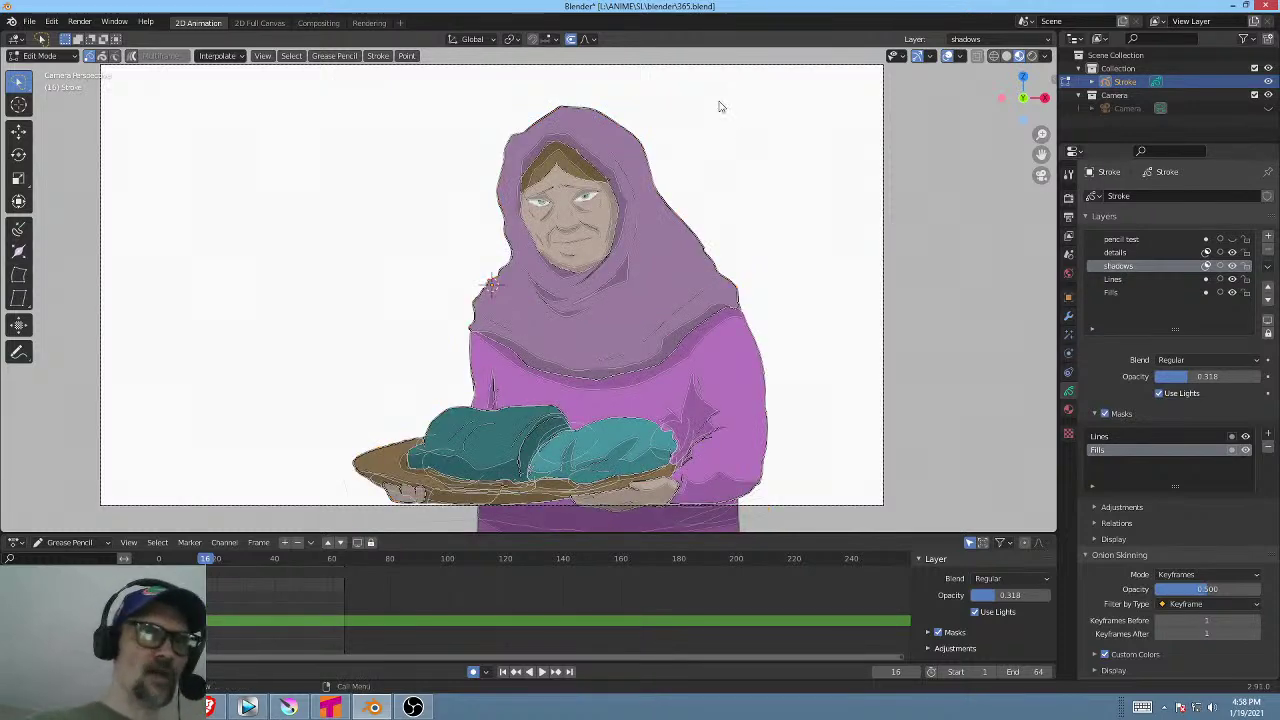
mouse_move(705, 106)
mouse_down()
mouse_move(494, 114)
mouse_move(437, 162)
mouse_move(429, 307)
mouse_move(520, 350)
mouse_move(651, 363)
mouse_move(776, 295)
mouse_move(766, 234)
mouse_up()
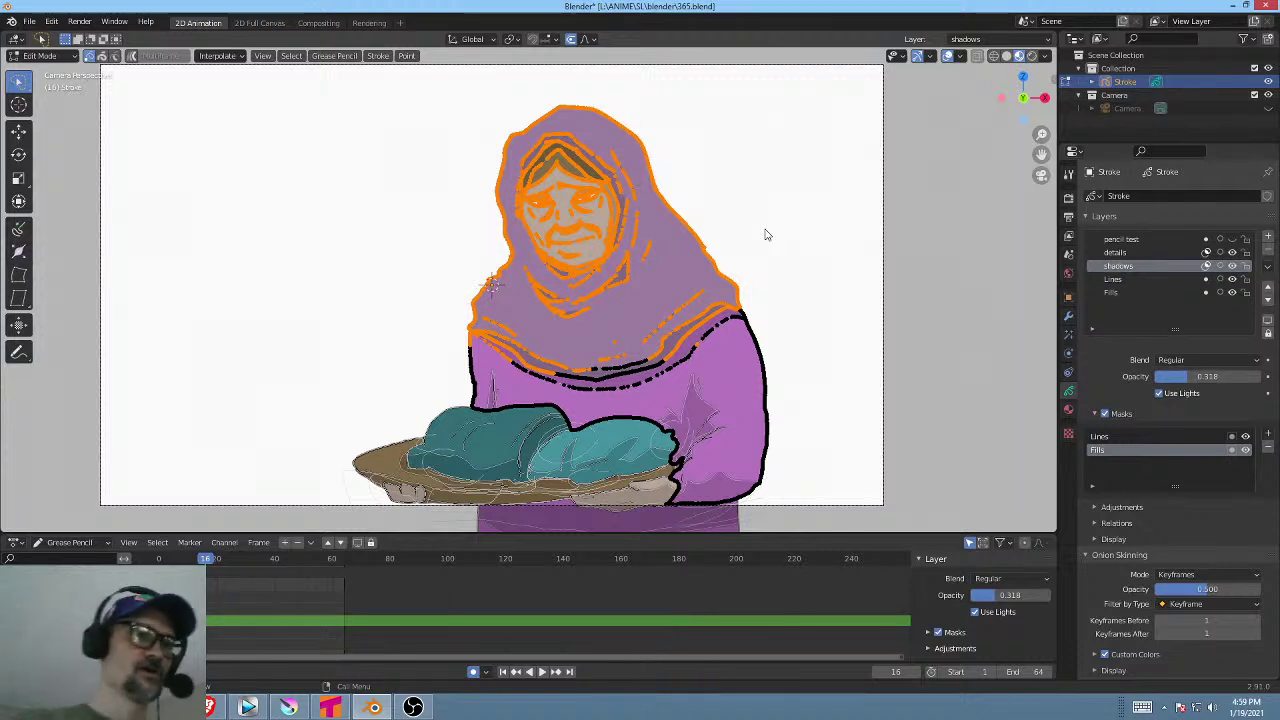
Place the 3D cursor on the woman's chest just below the headscarf hem and return to the selection tool.
click(18, 104)
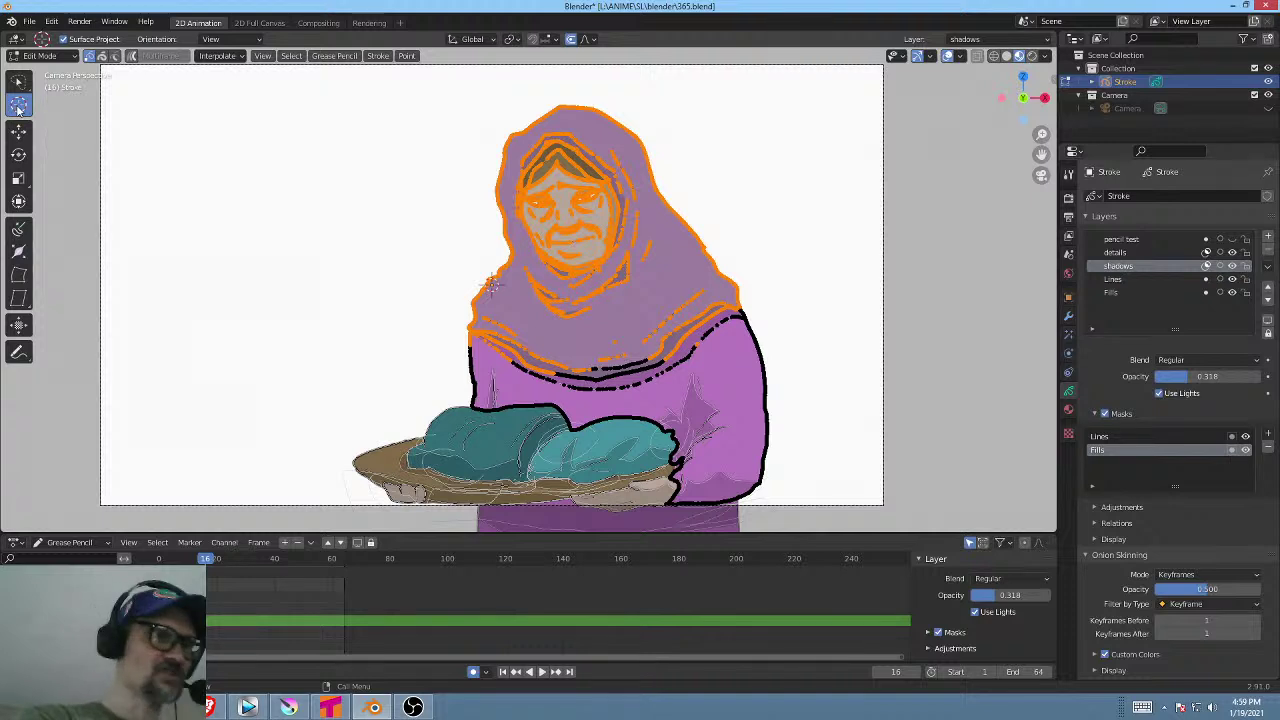
click(600, 397)
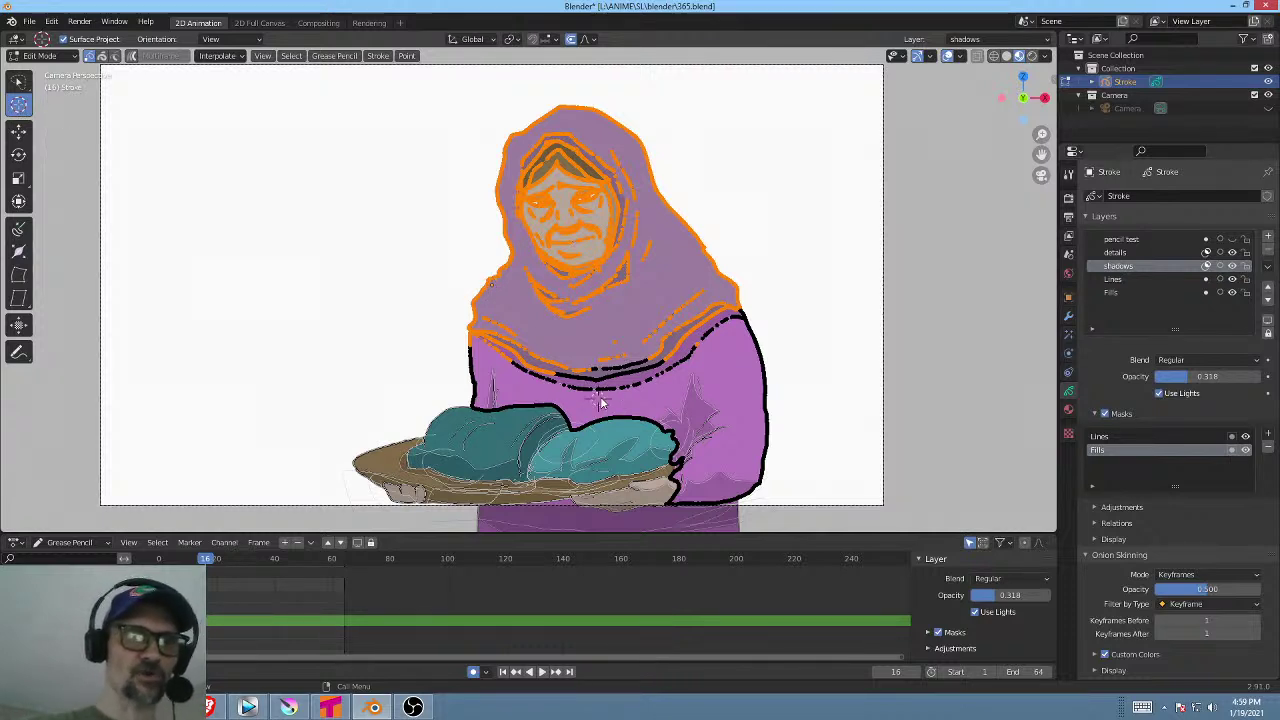
click(20, 86)
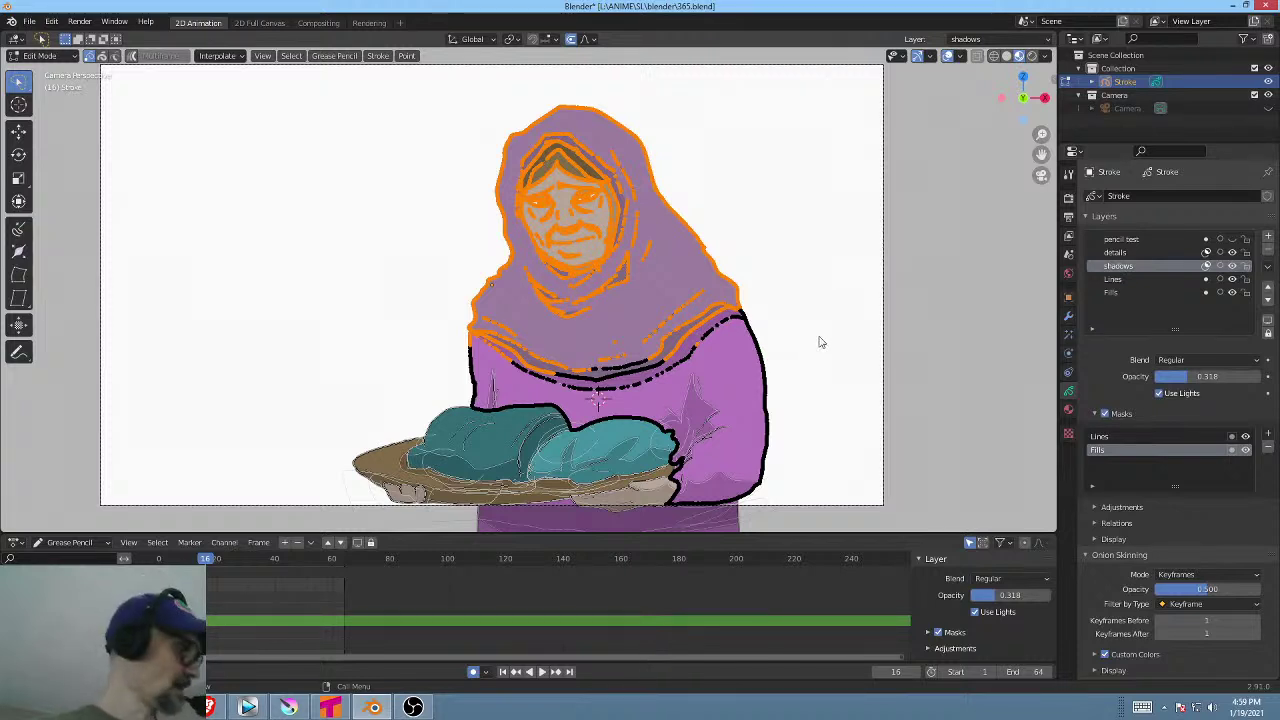
Set the transform pivot point to the 3D Cursor.
key(period)
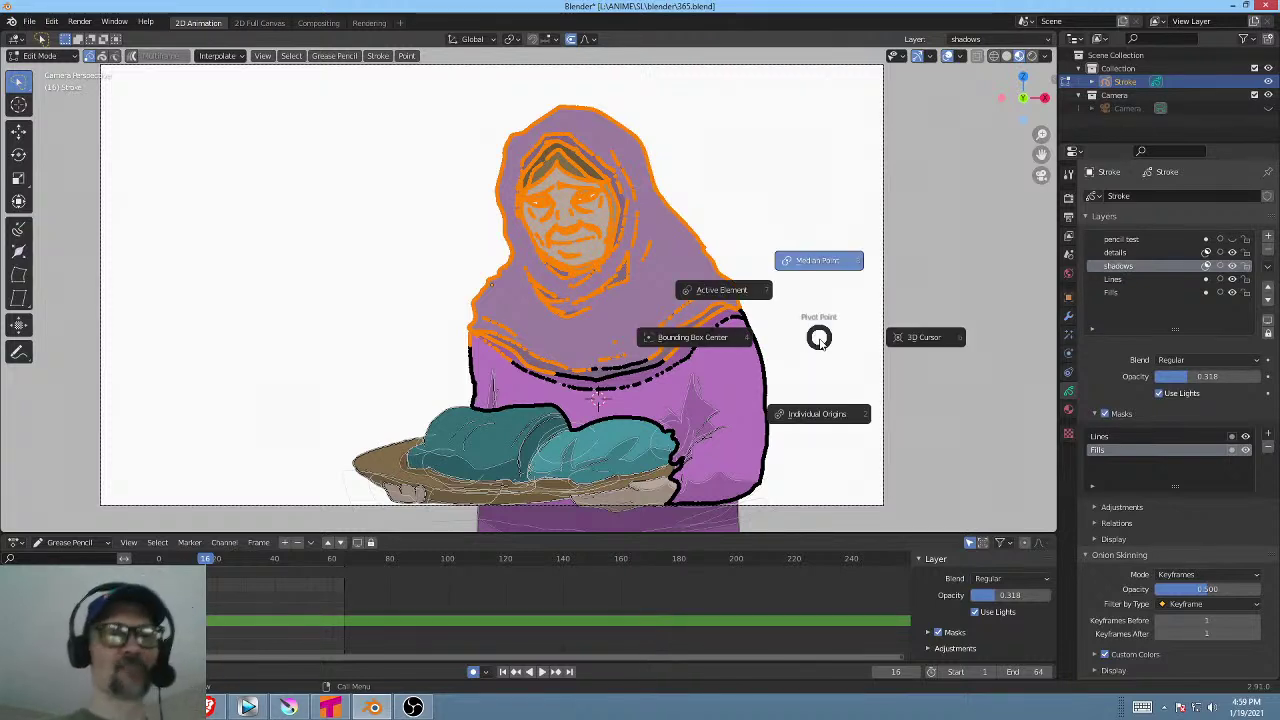
key(Escape)
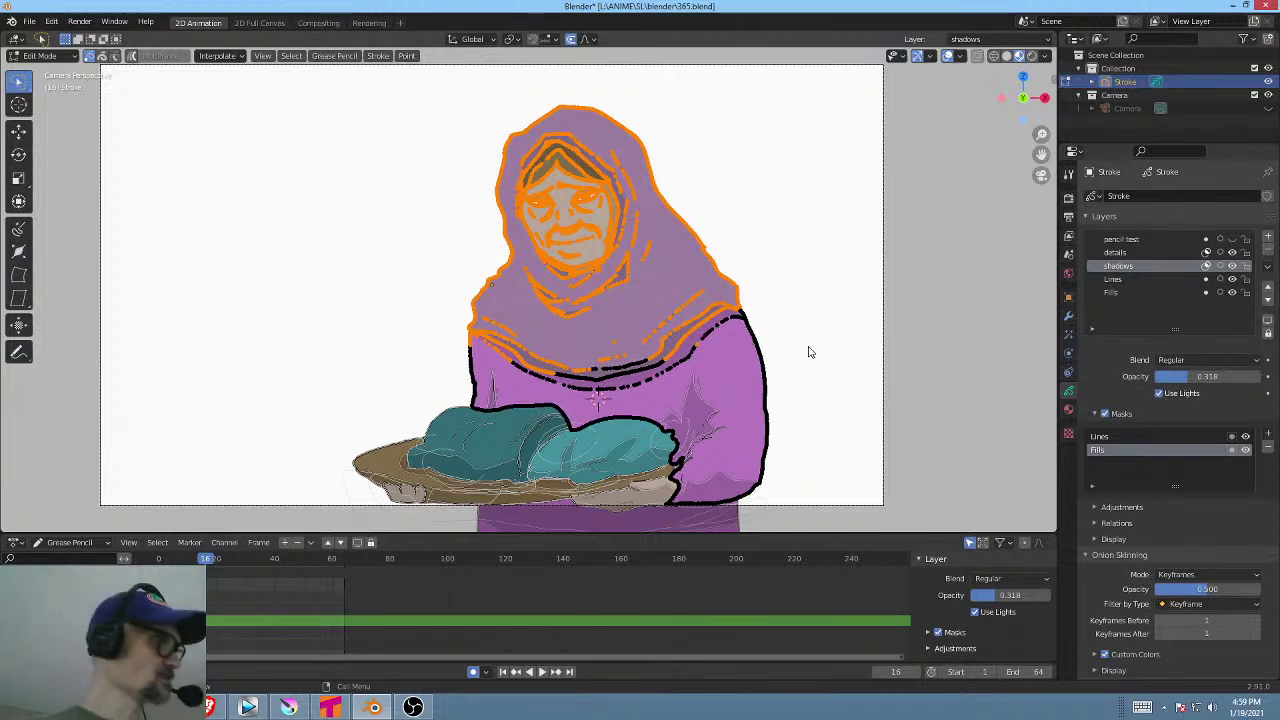
key(period)
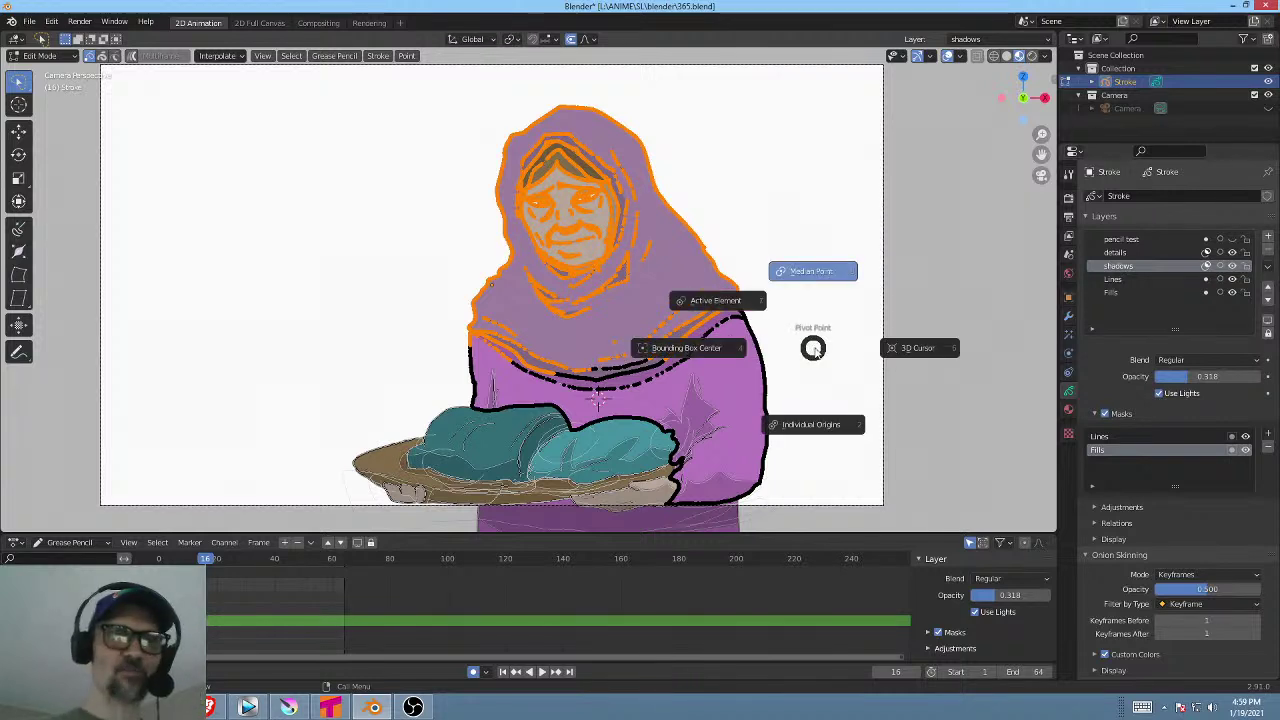
click(916, 350)
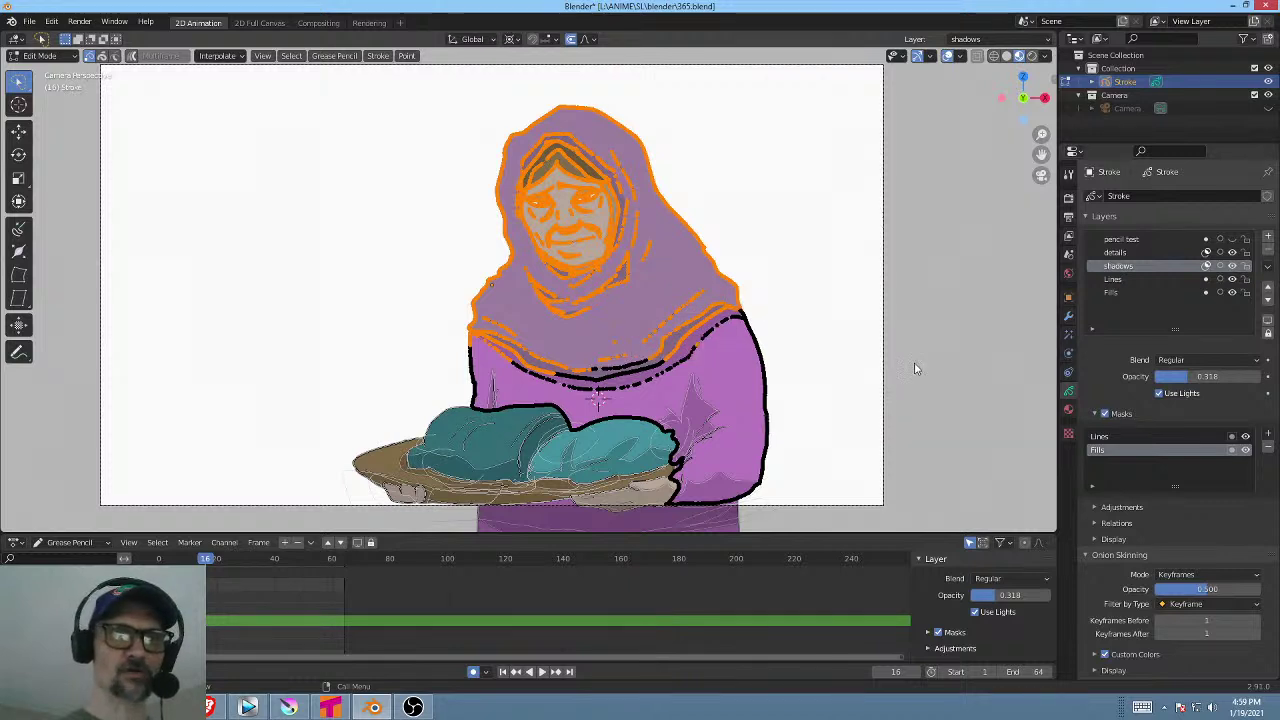
key(period)
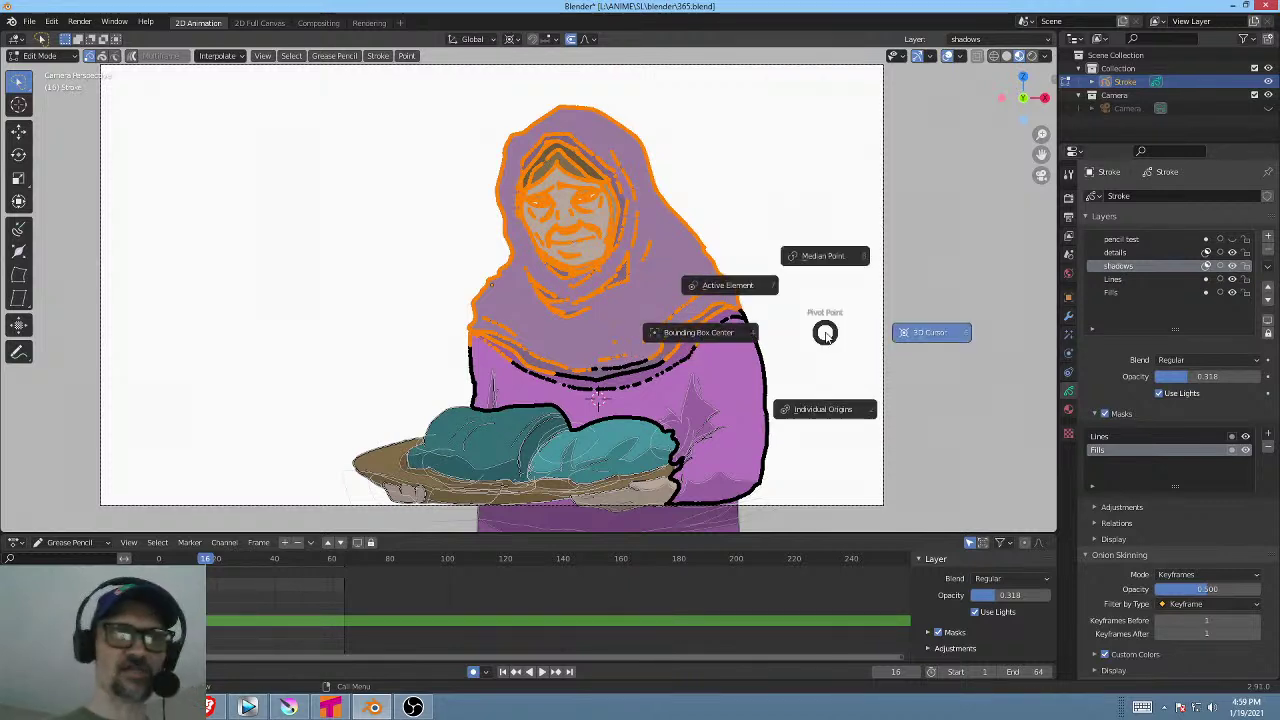
click(876, 352)
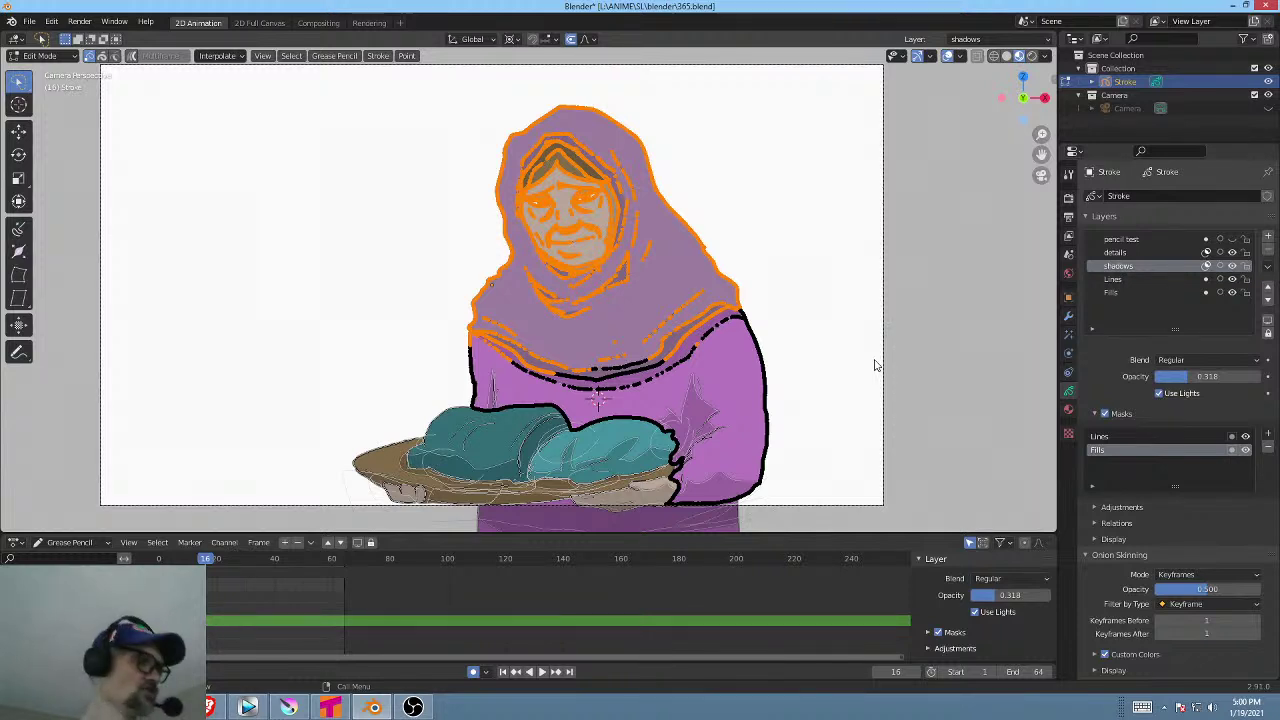
key(period)
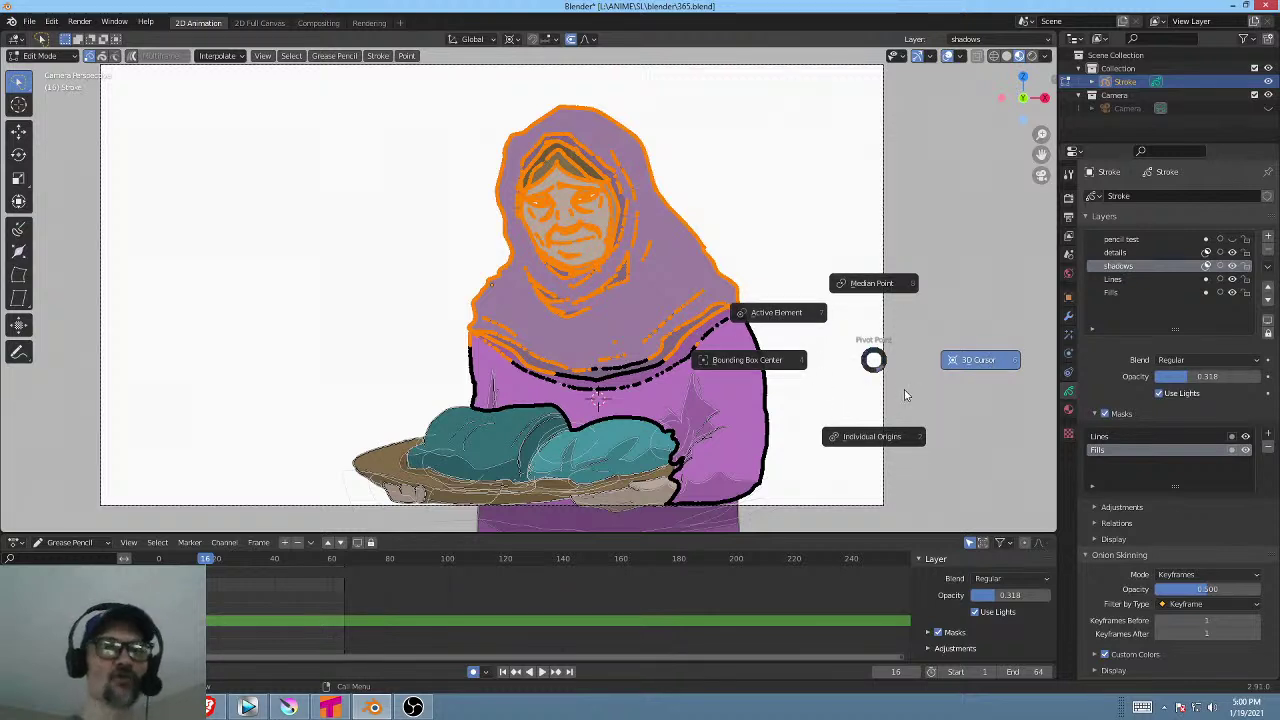
click(975, 364)
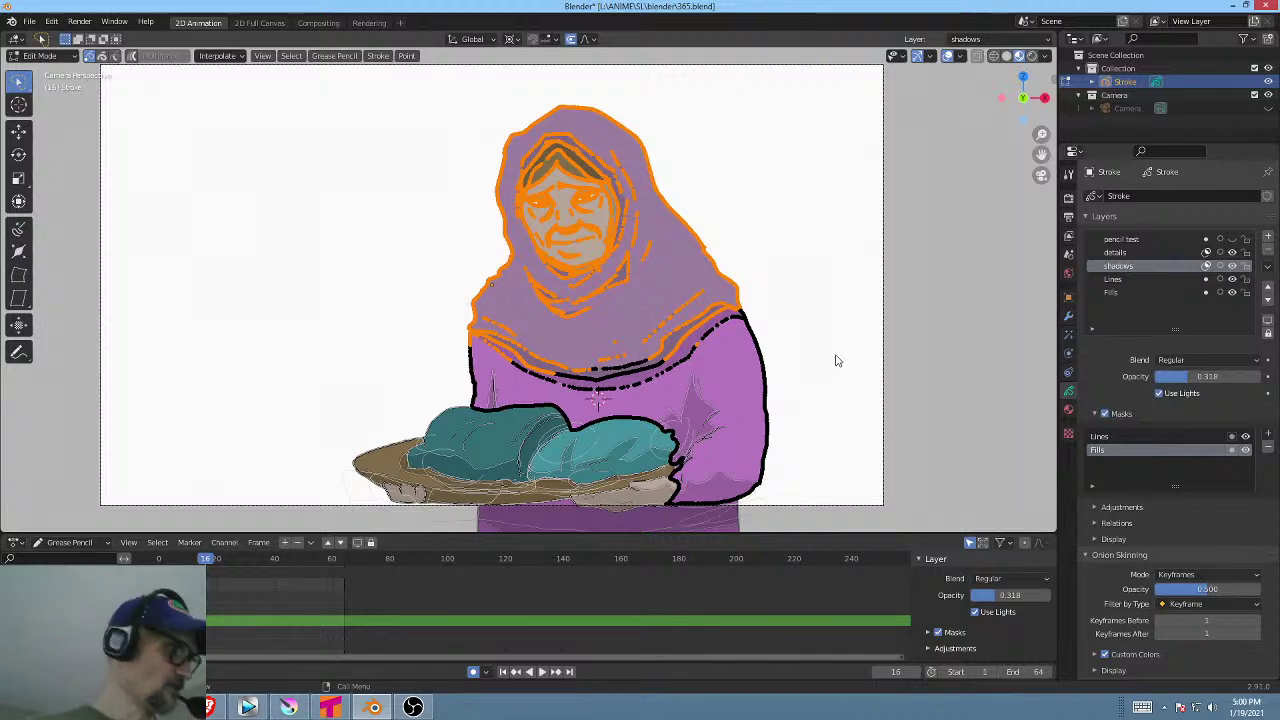
Try rotating the head and headscarf around the 3D cursor with and without proportional editing, then turn proportional editing back on.
key(r)
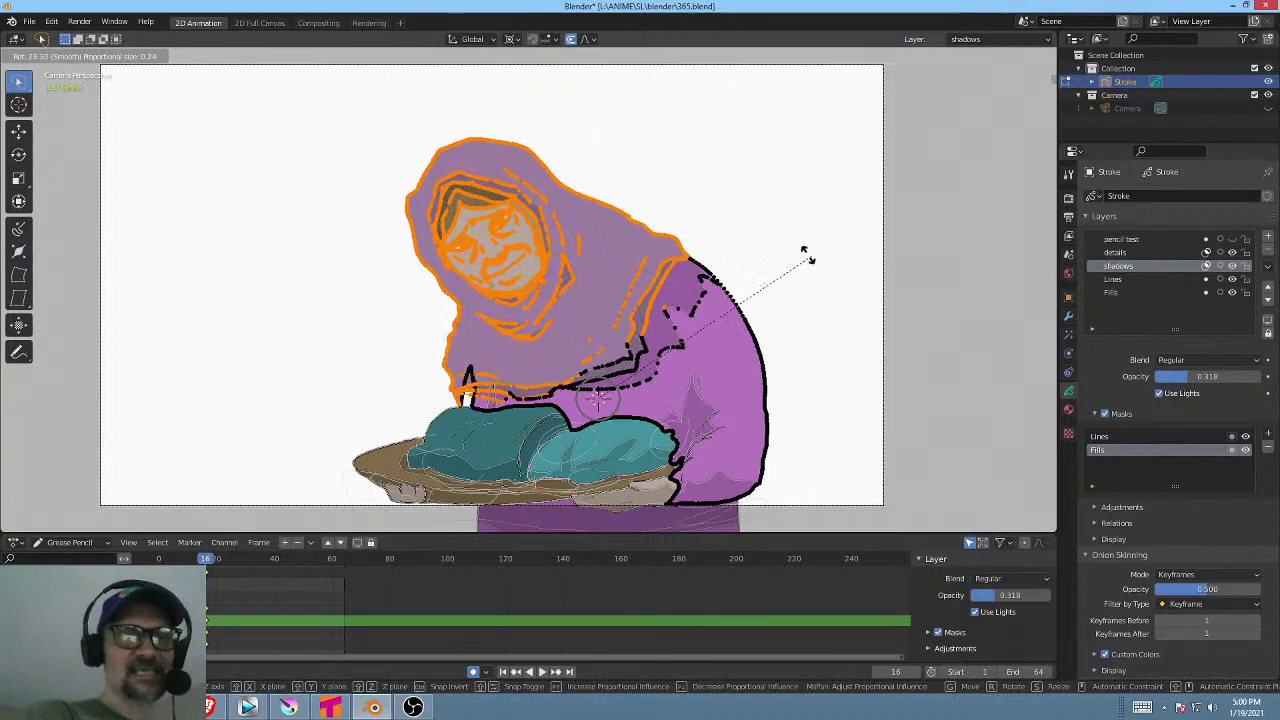
right_click(811, 307)
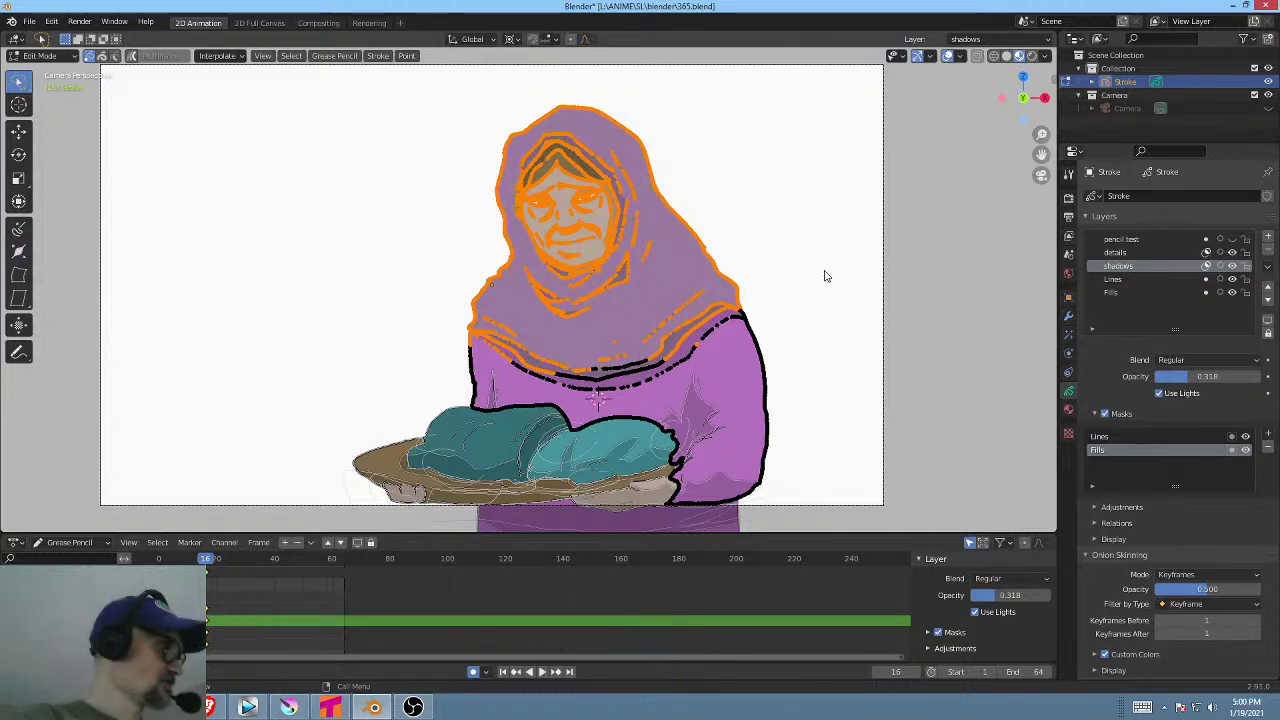
key(r)
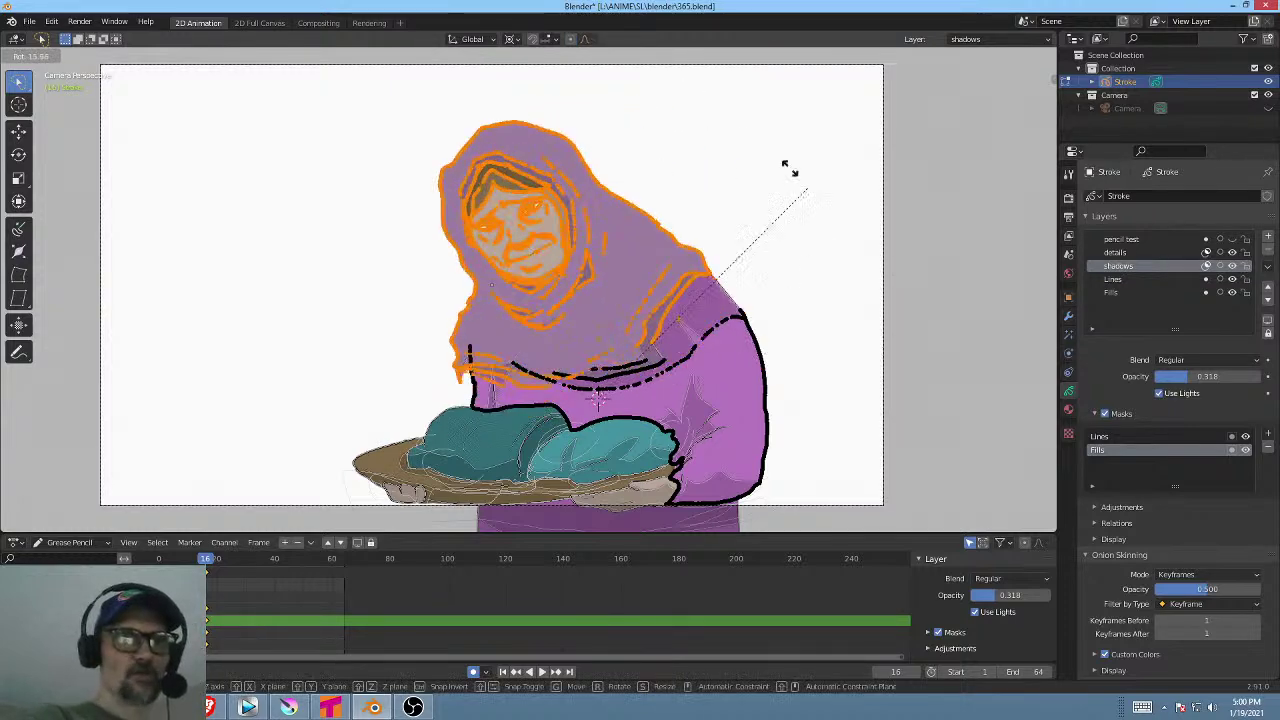
key(Escape)
key(o)
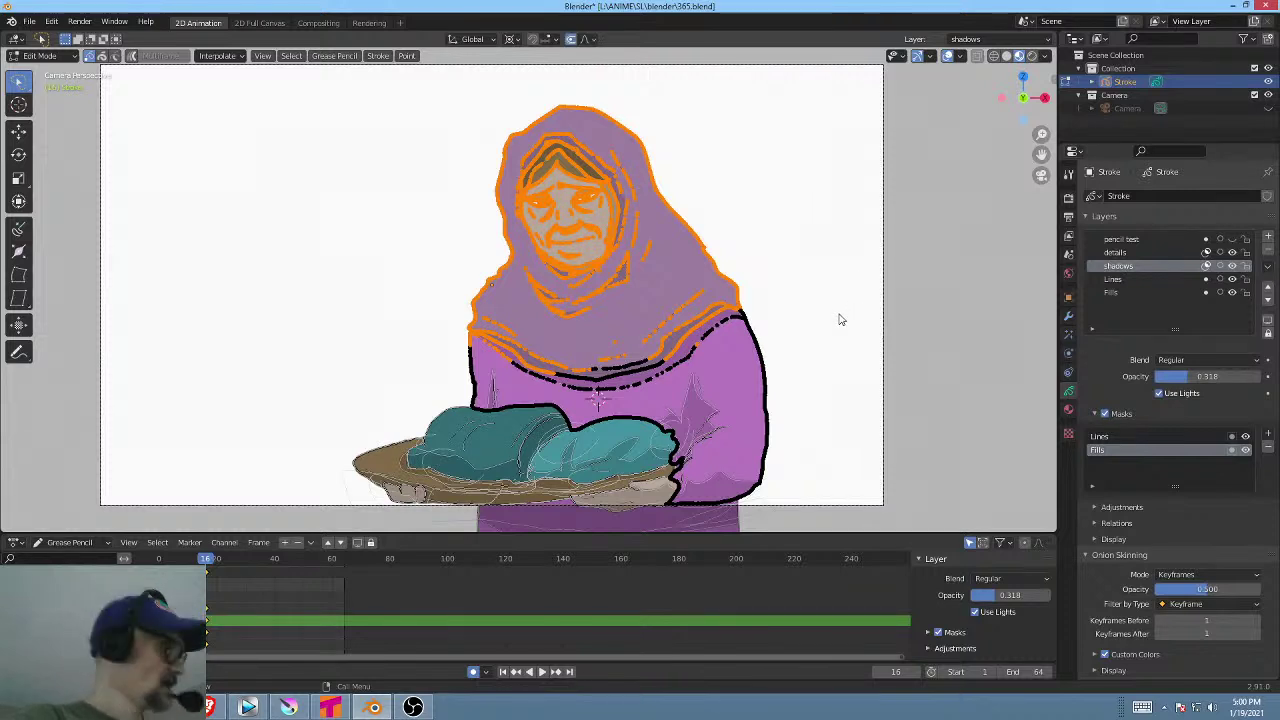
Try rotating the selected head and headscarf strokes around the 3D cursor with the proportional size enlarged to about 0.56.
key(r)
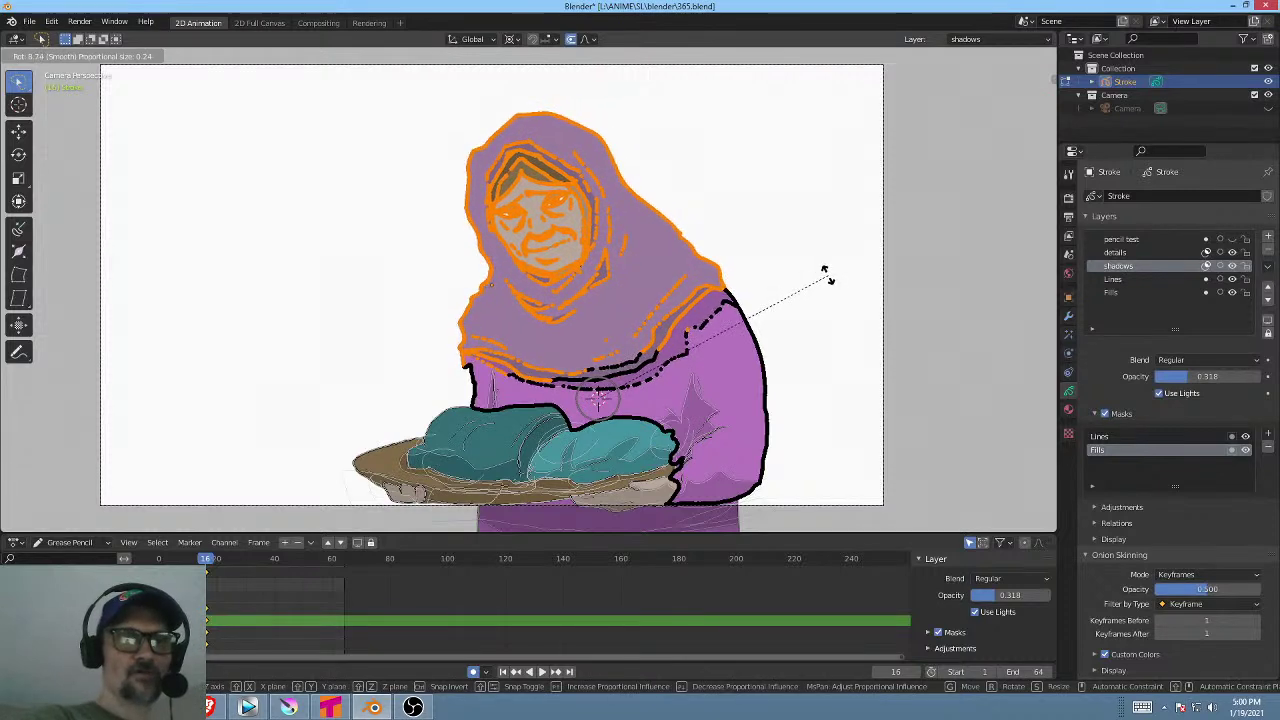
scroll(826, 266, down, 10)
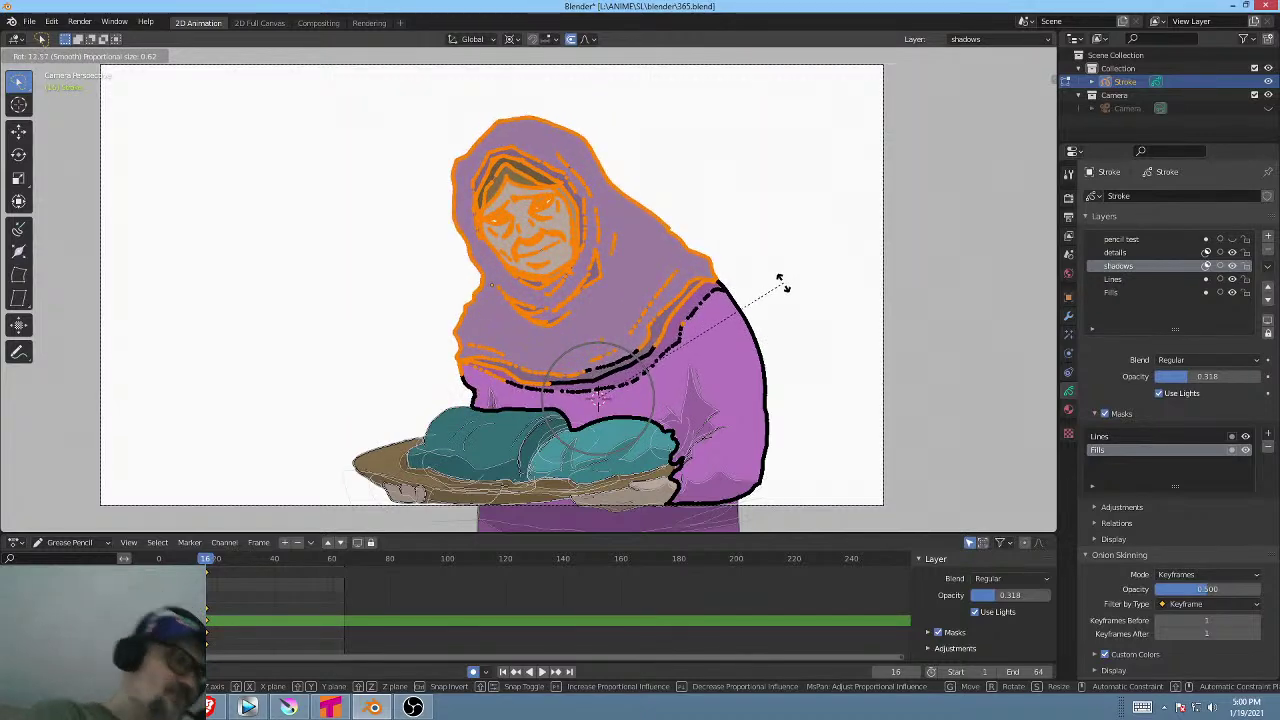
scroll(788, 287, up, 1)
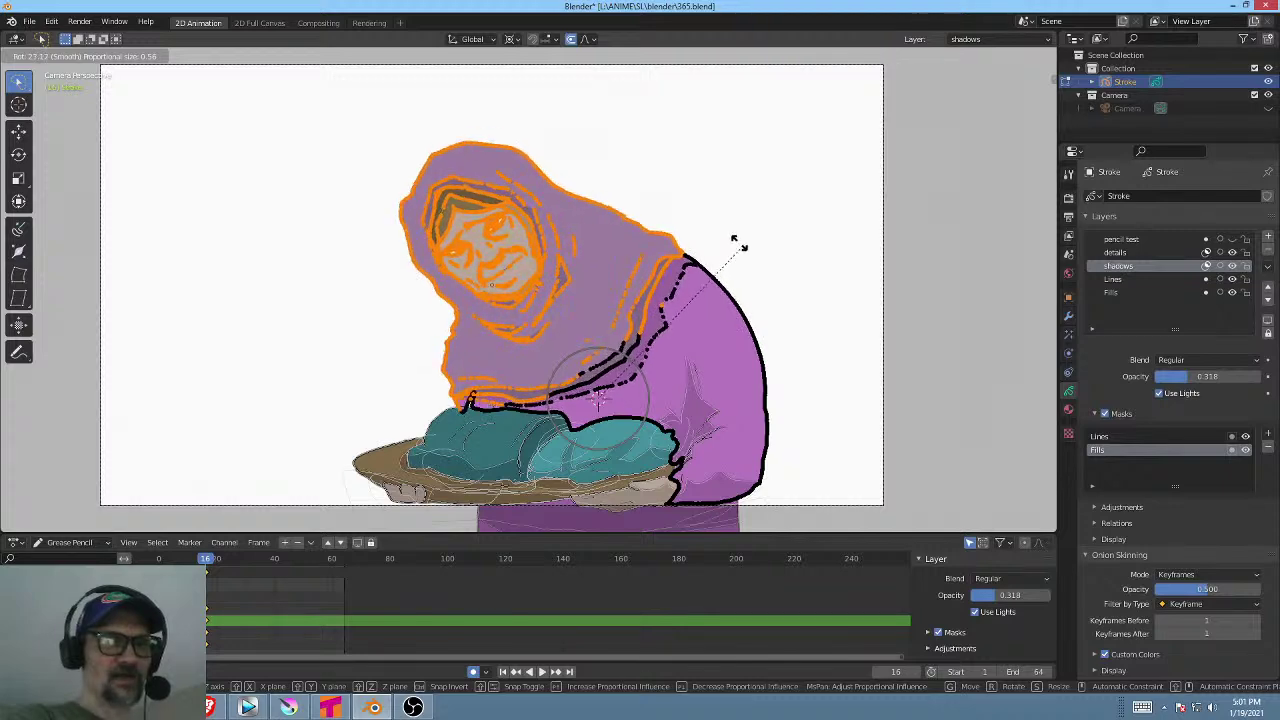
right_click(755, 289)
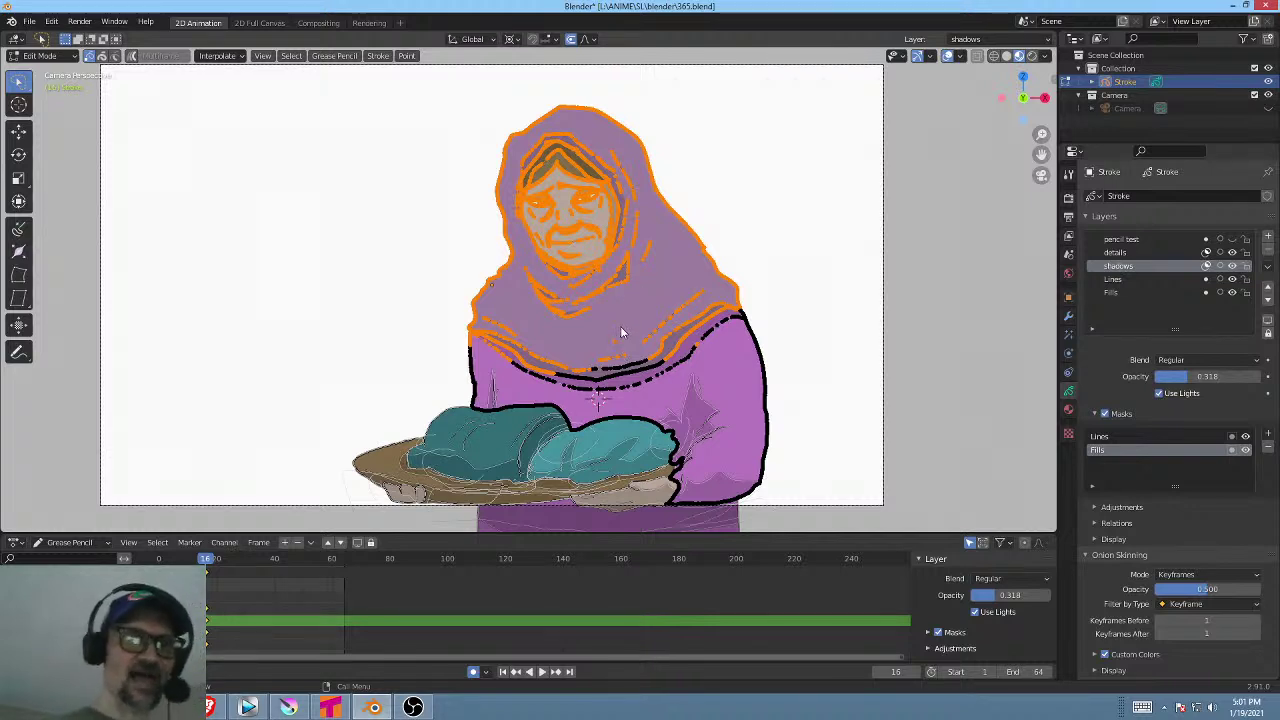
Add the headscarf's remaining hem strokes to the selection and try rotating it with different proportional sizes.
mouse_move(565, 349)
mouse_down()
mouse_move(523, 353)
mouse_move(541, 382)
mouse_move(583, 394)
mouse_move(633, 392)
mouse_move(697, 362)
mouse_move(763, 302)
mouse_move(737, 261)
mouse_up()
mouse_move(735, 145)
mouse_down()
mouse_move(680, 103)
mouse_move(438, 234)
mouse_move(455, 330)
mouse_move(500, 345)
mouse_move(532, 378)
mouse_move(665, 400)
mouse_move(757, 320)
mouse_move(757, 227)
mouse_up()
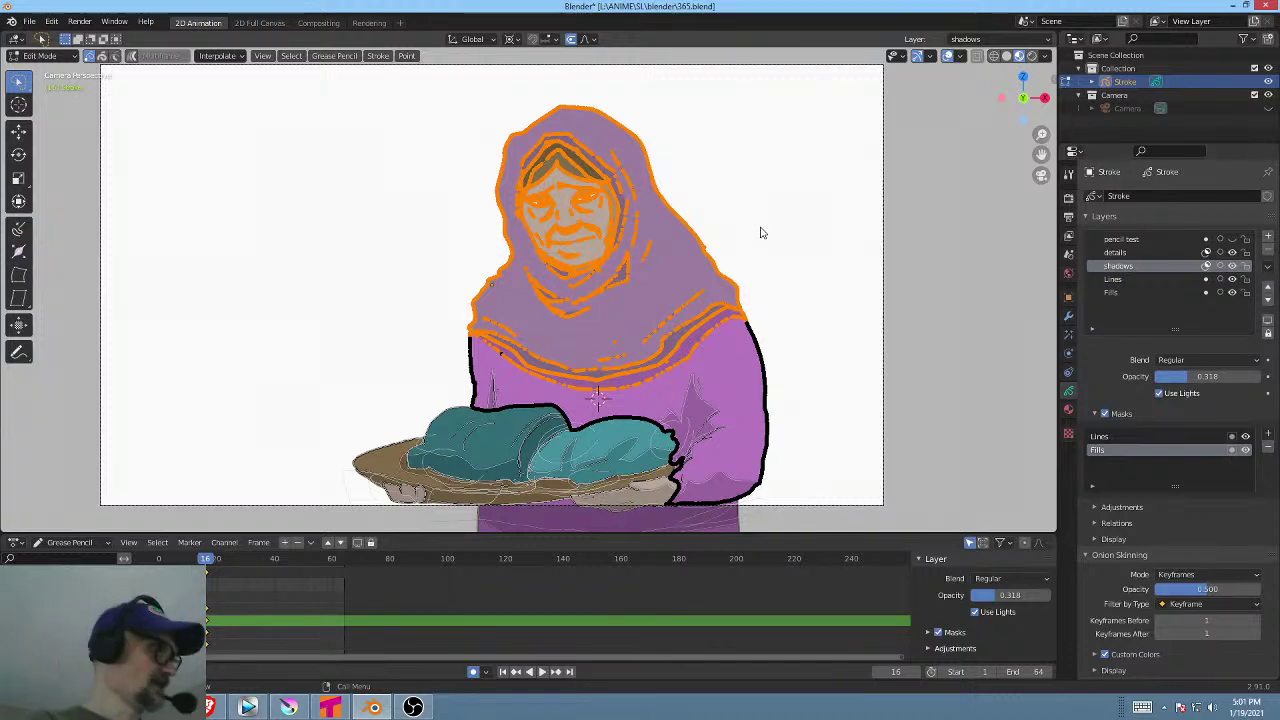
key(r)
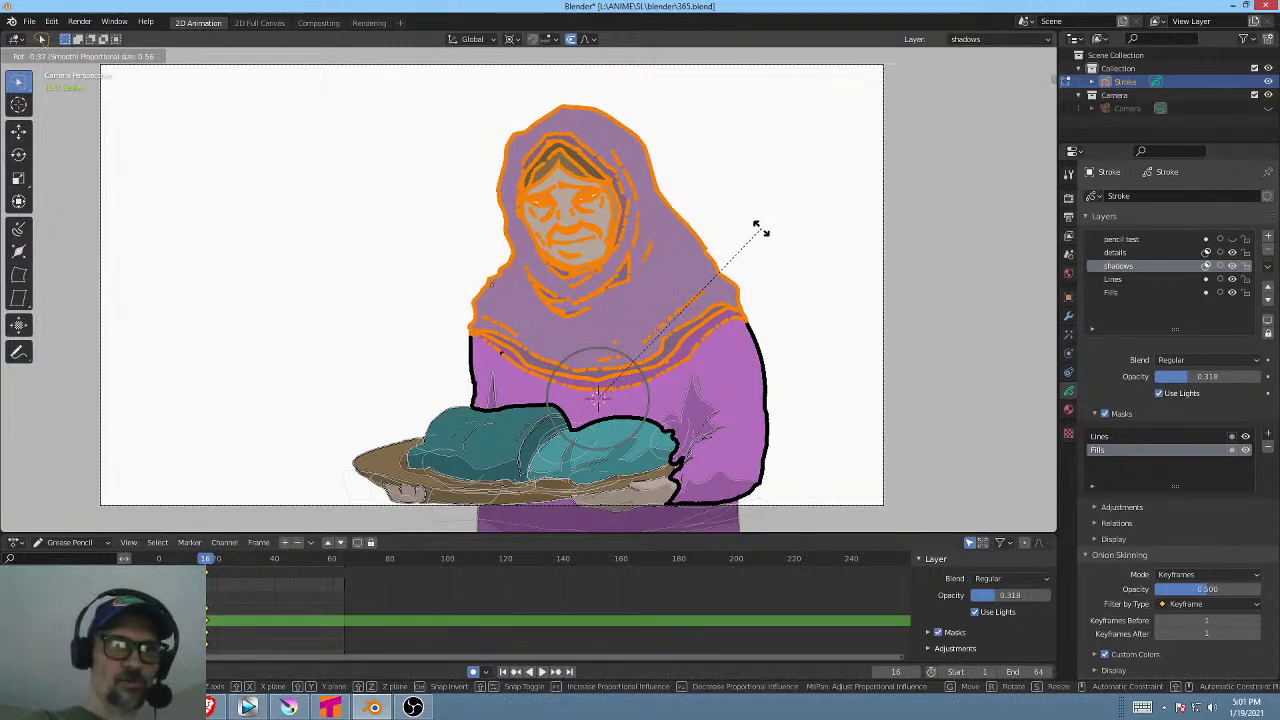
scroll(744, 201, up, 5)
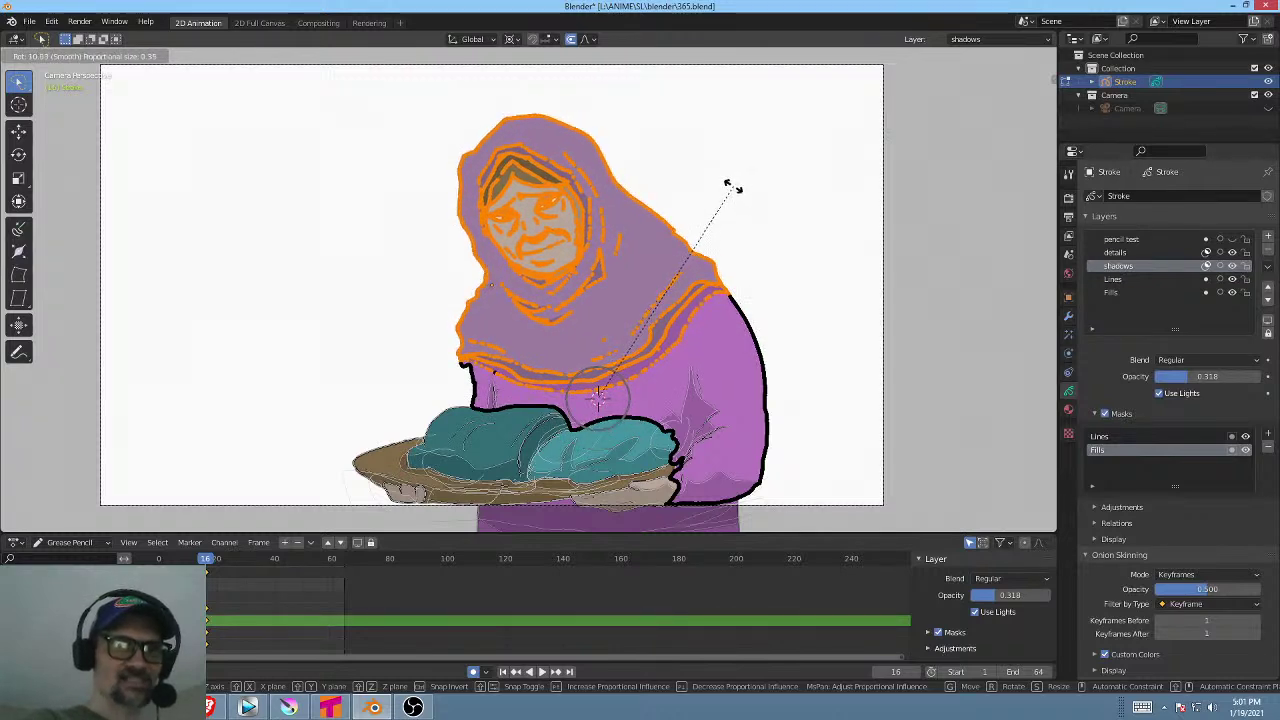
scroll(731, 189, down, 3)
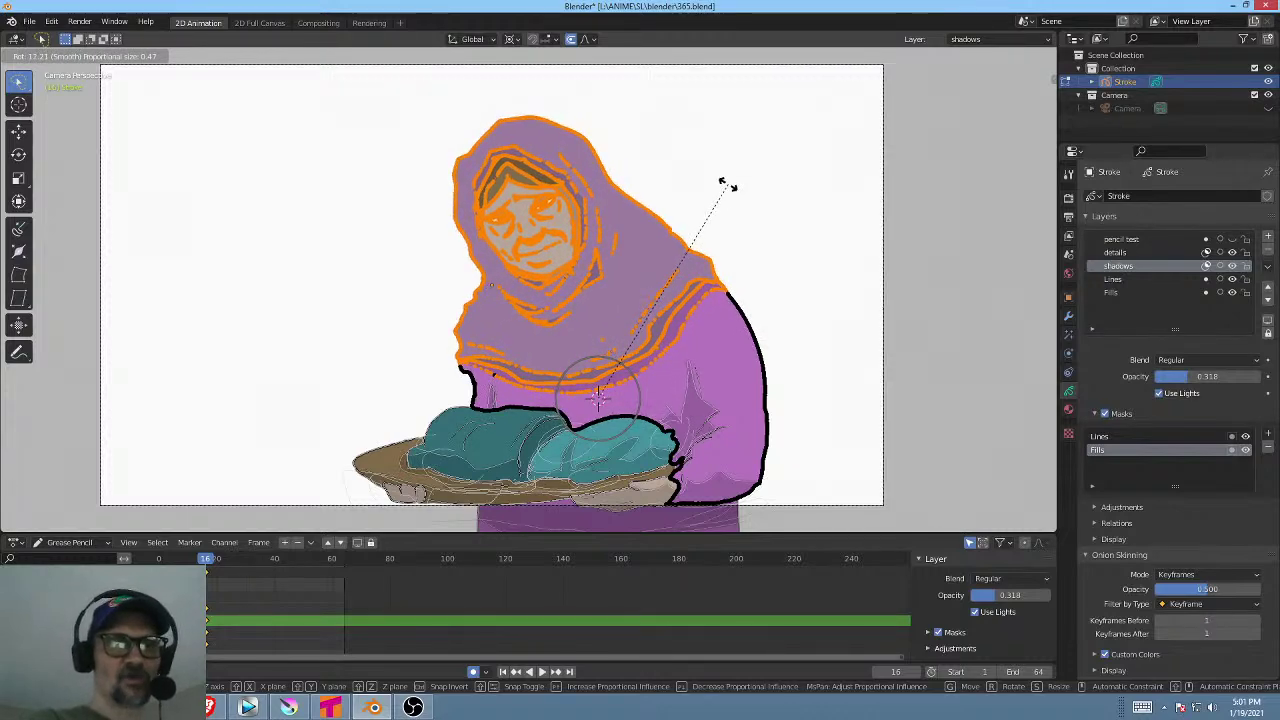
key(Escape)
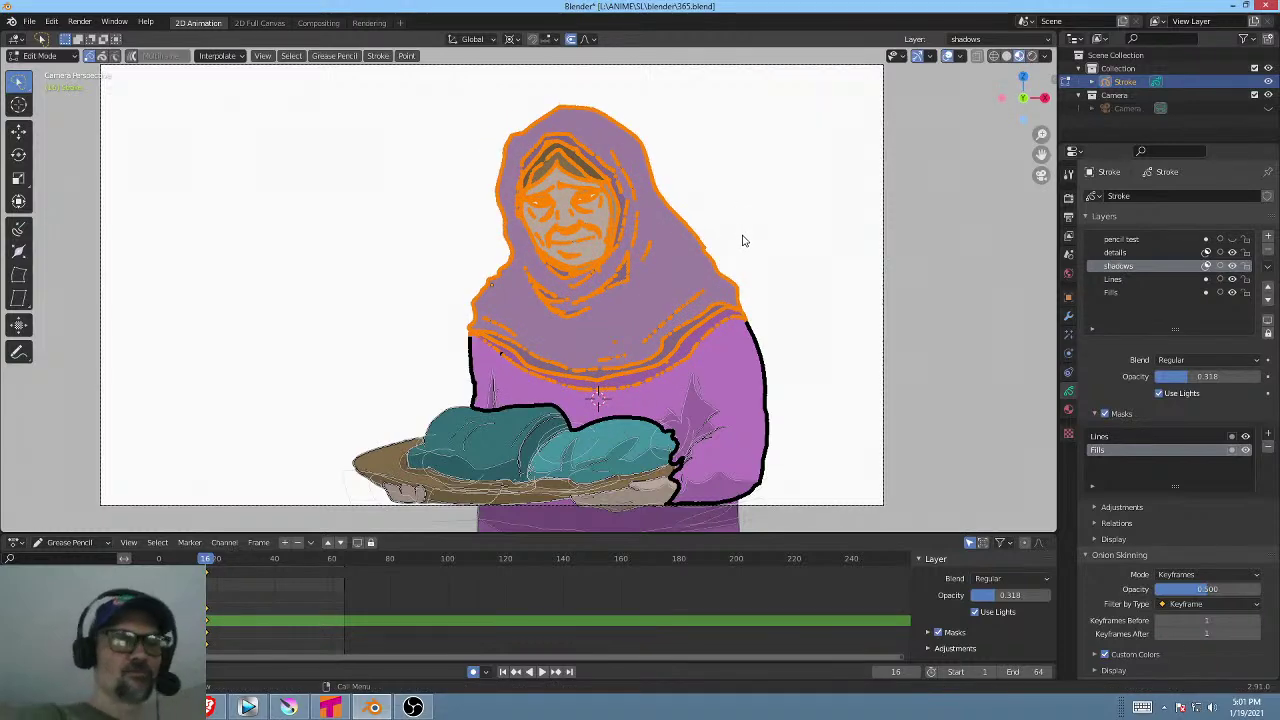
Rotate the head and headscarf counterclockwise around the 3D cursor in two passes at proportional sizes 0.47 and 0.29, clear the selection and scrub to compare poses.
key(r)
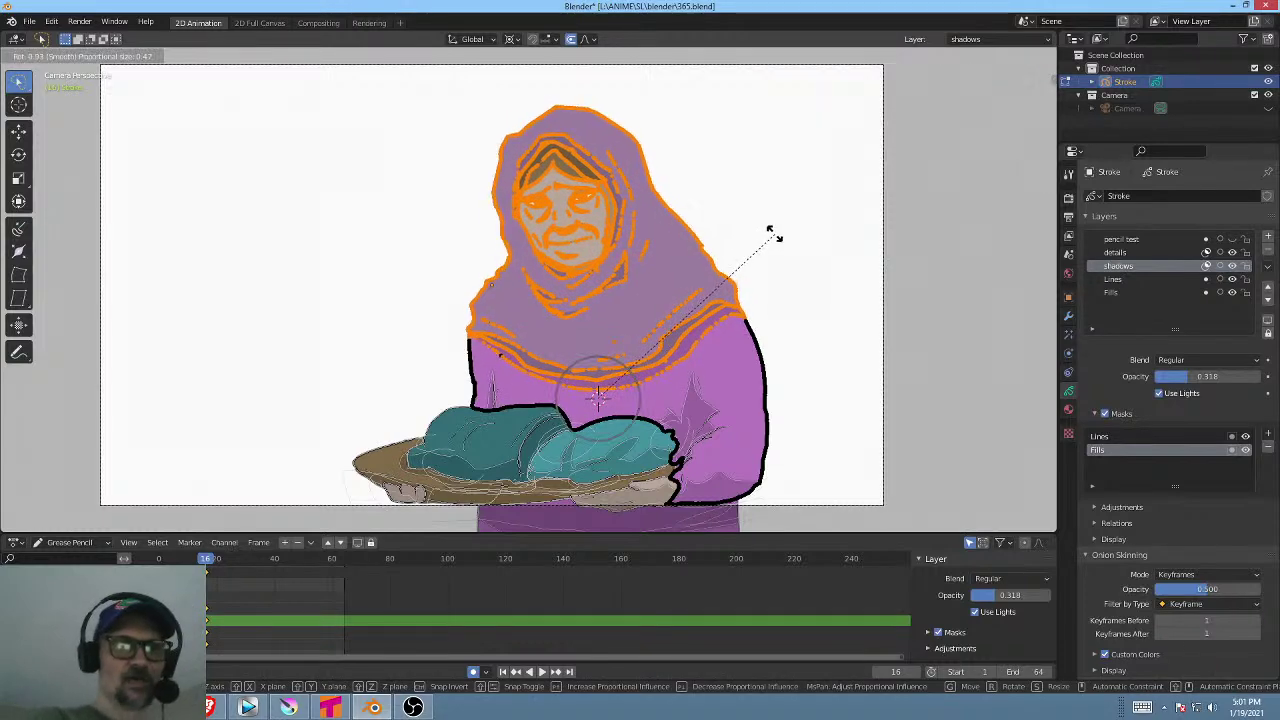
click(769, 212)
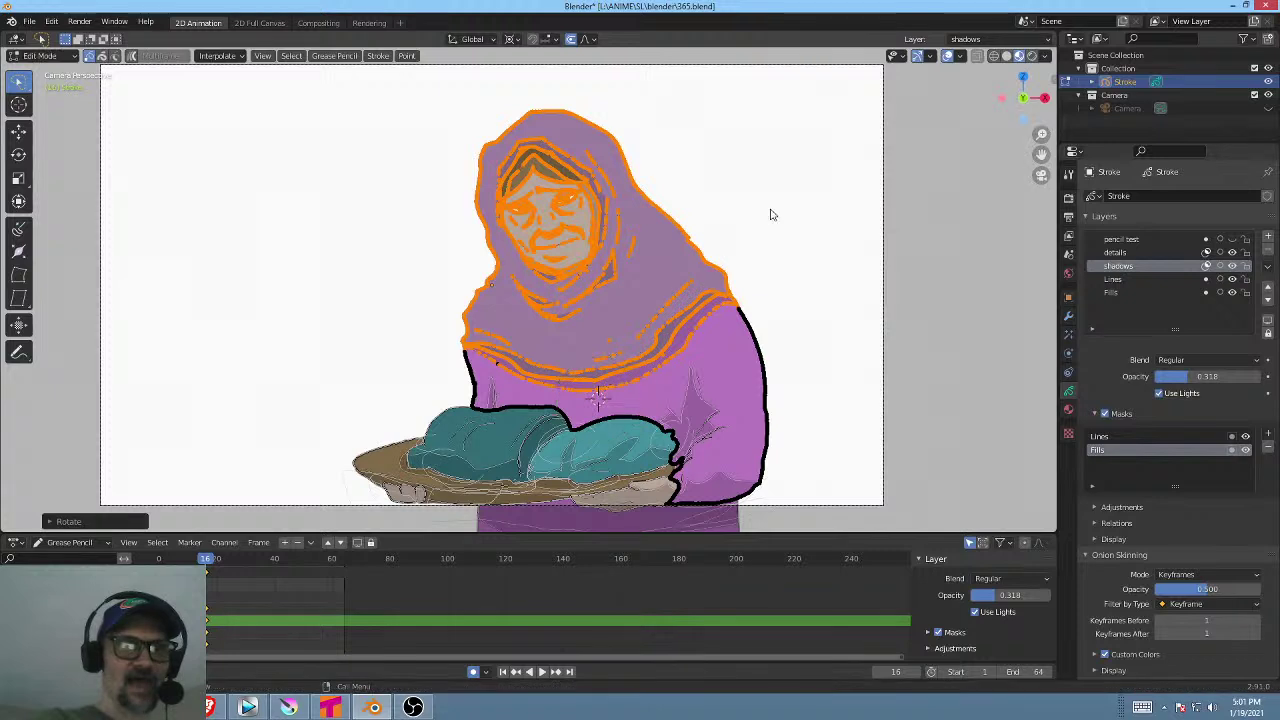
key(r)
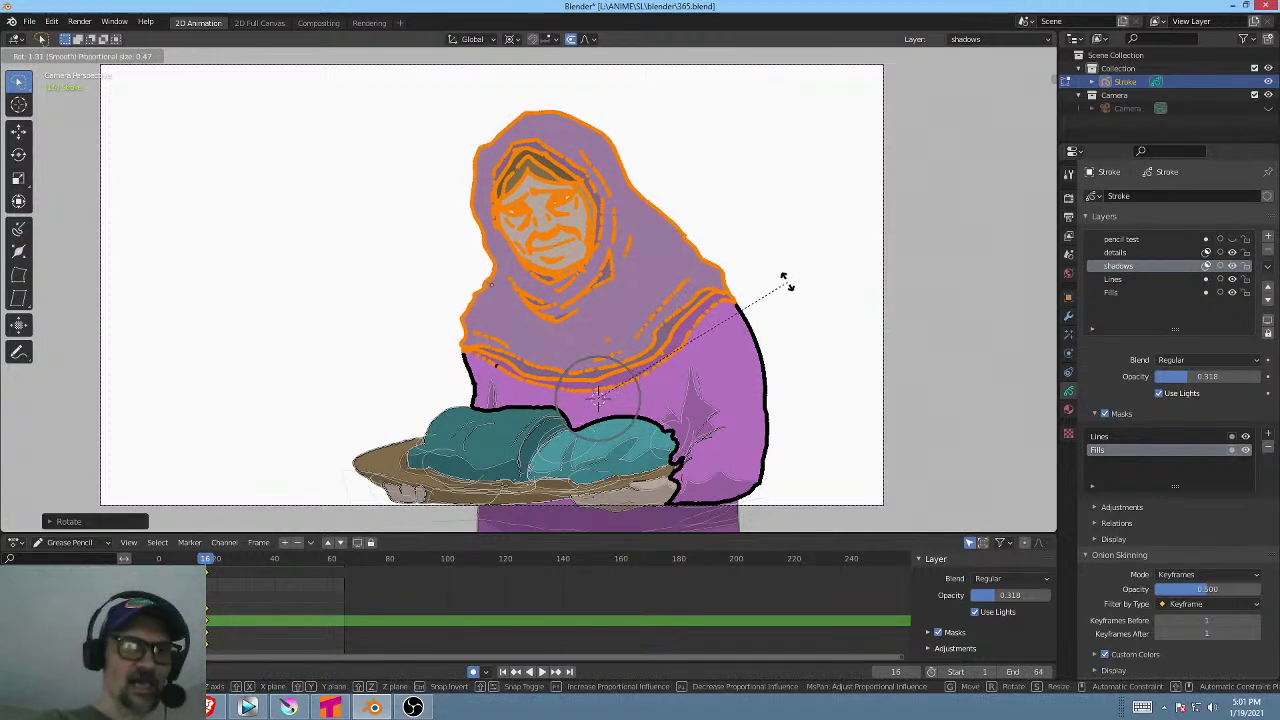
scroll(779, 275, up, 5)
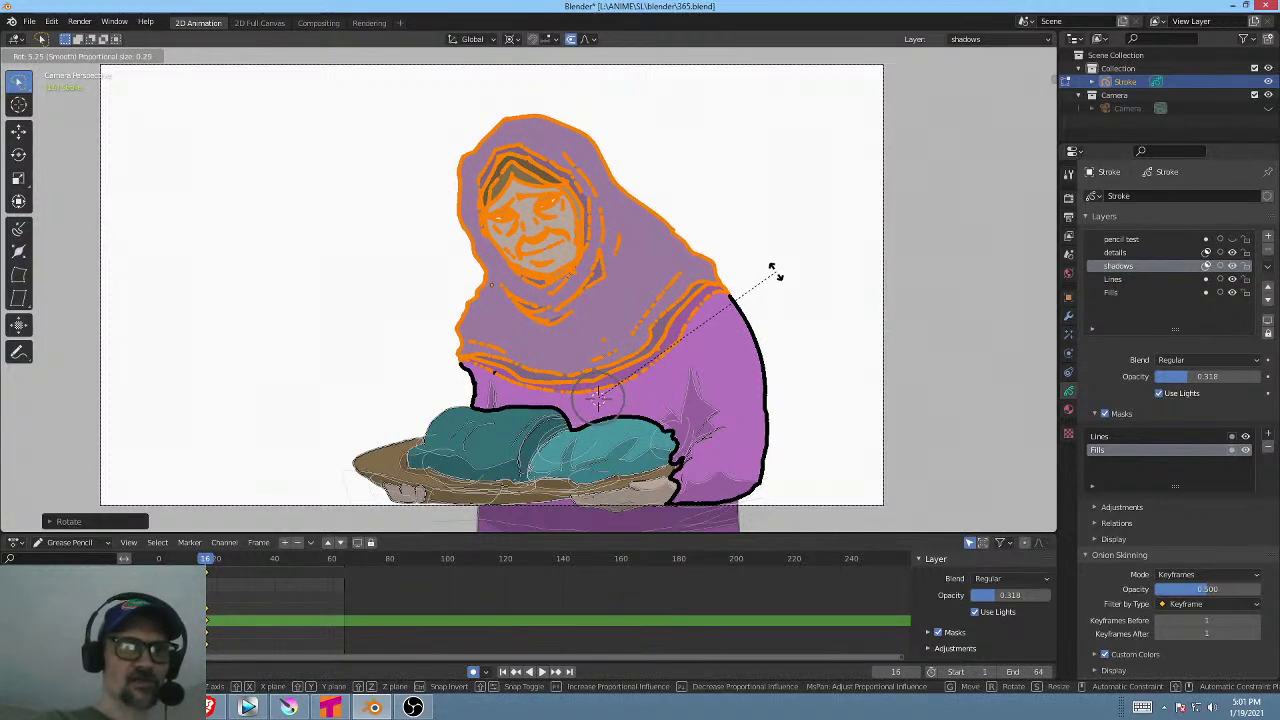
click(780, 276)
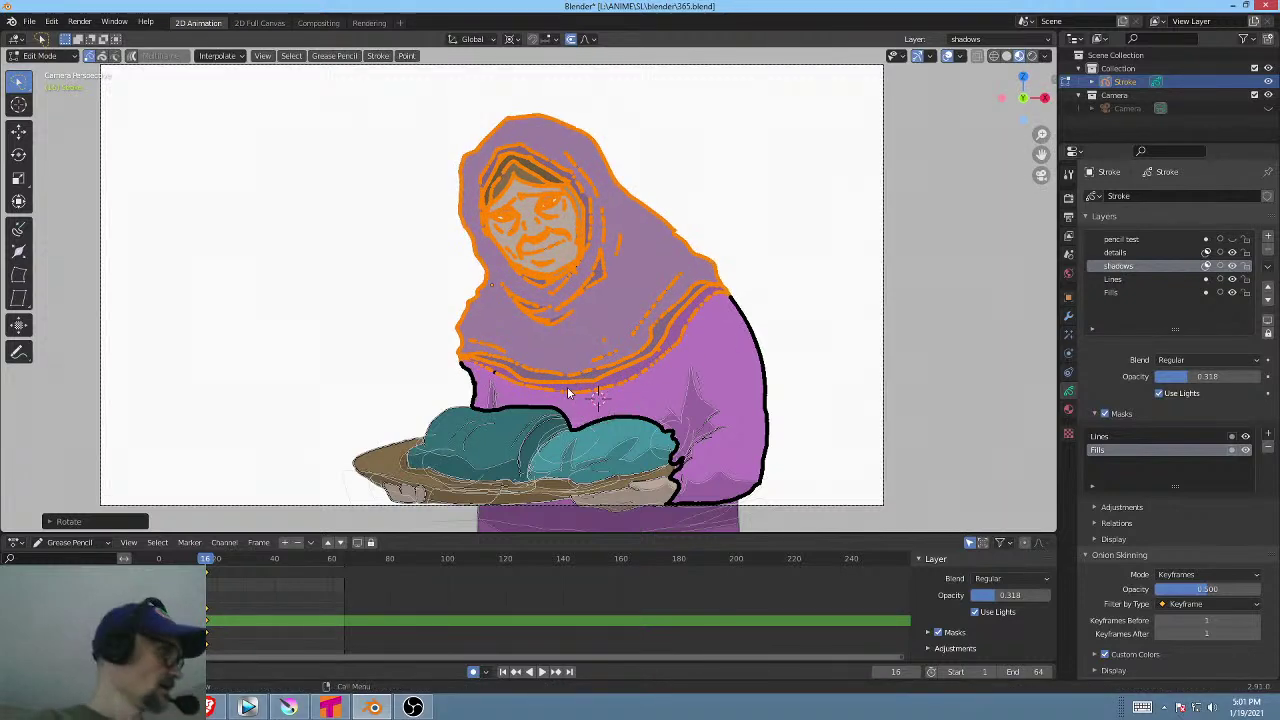
key(alt+a)
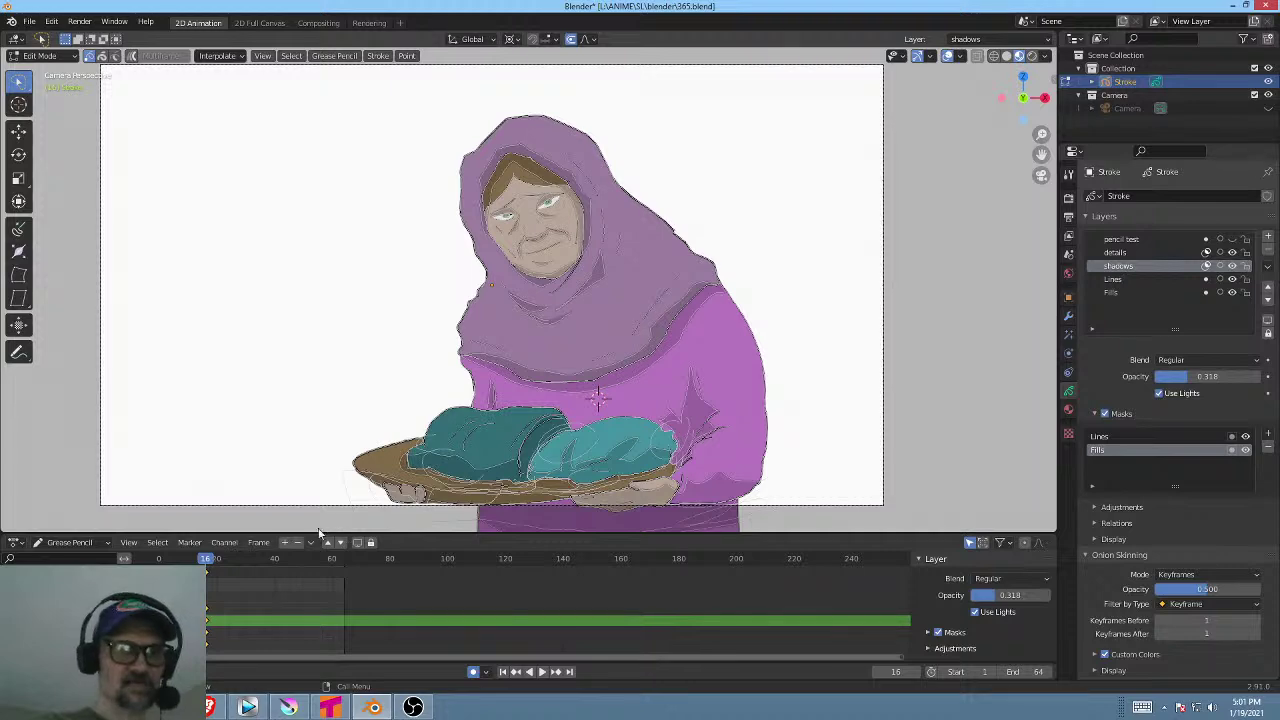
mouse_move(185, 560)
mouse_down()
mouse_move(150, 560)
mouse_move(220, 573)
mouse_move(190, 573)
mouse_move(208, 572)
mouse_up()
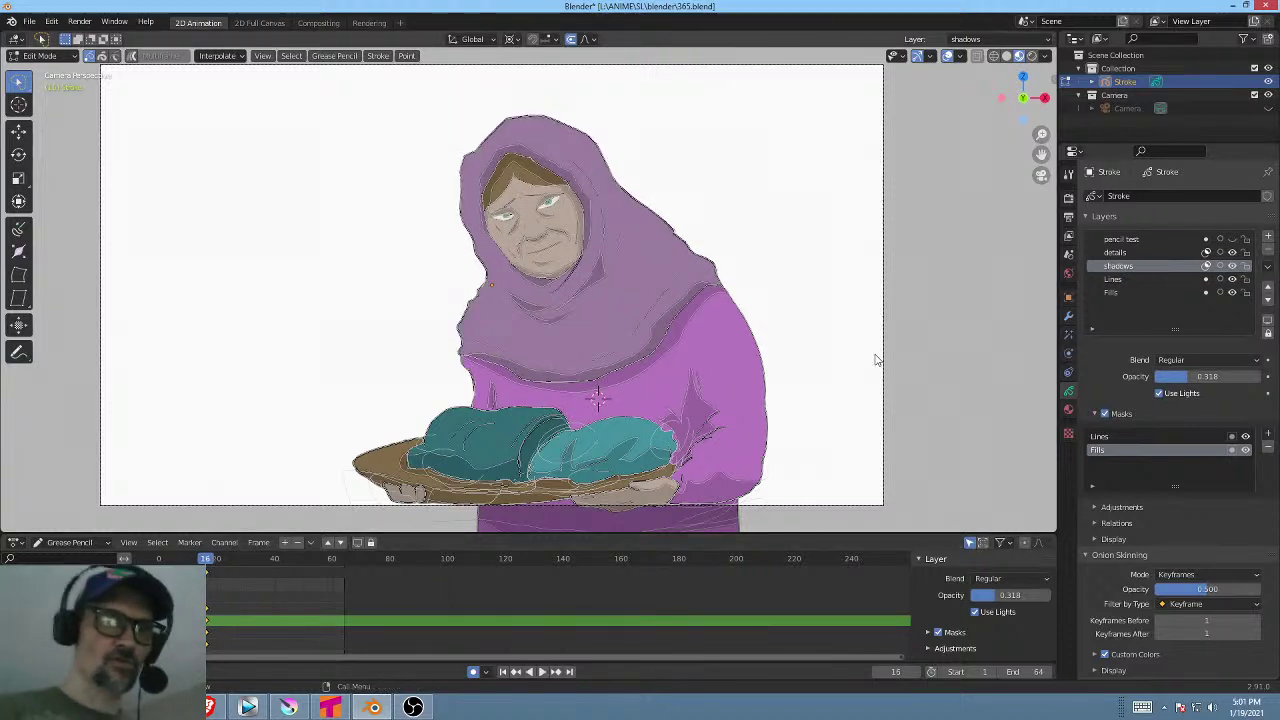
Switch to Sculpt Mode and grab the outer sleeve outline to reshape the shoulder and arm below the leaning headscarf.
key(ctrl+Tab)
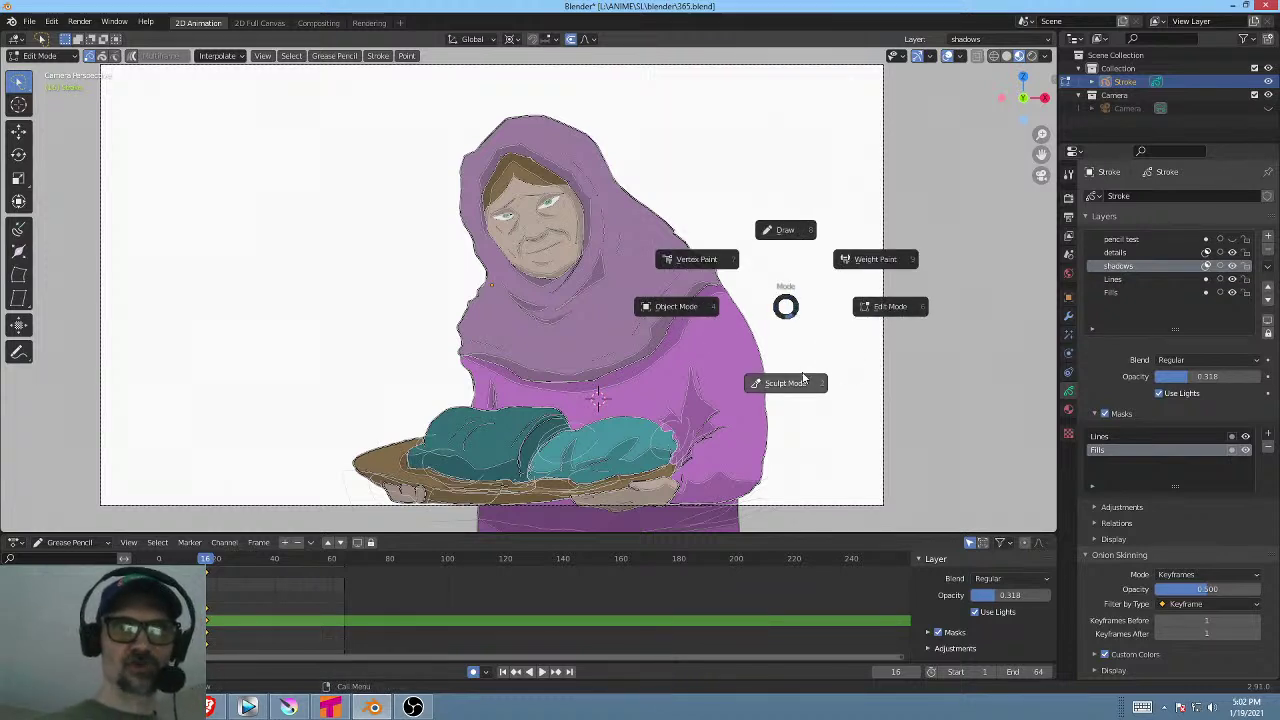
click(803, 380)
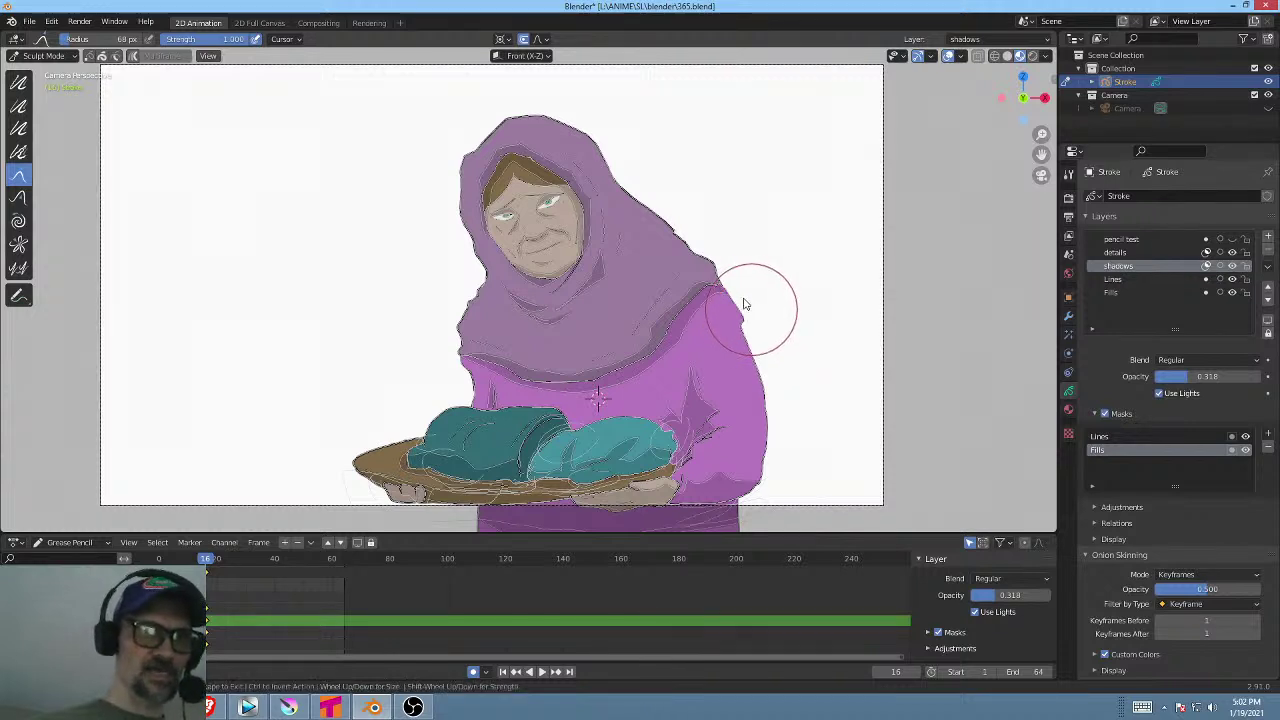
drag(744, 304, 722, 247)
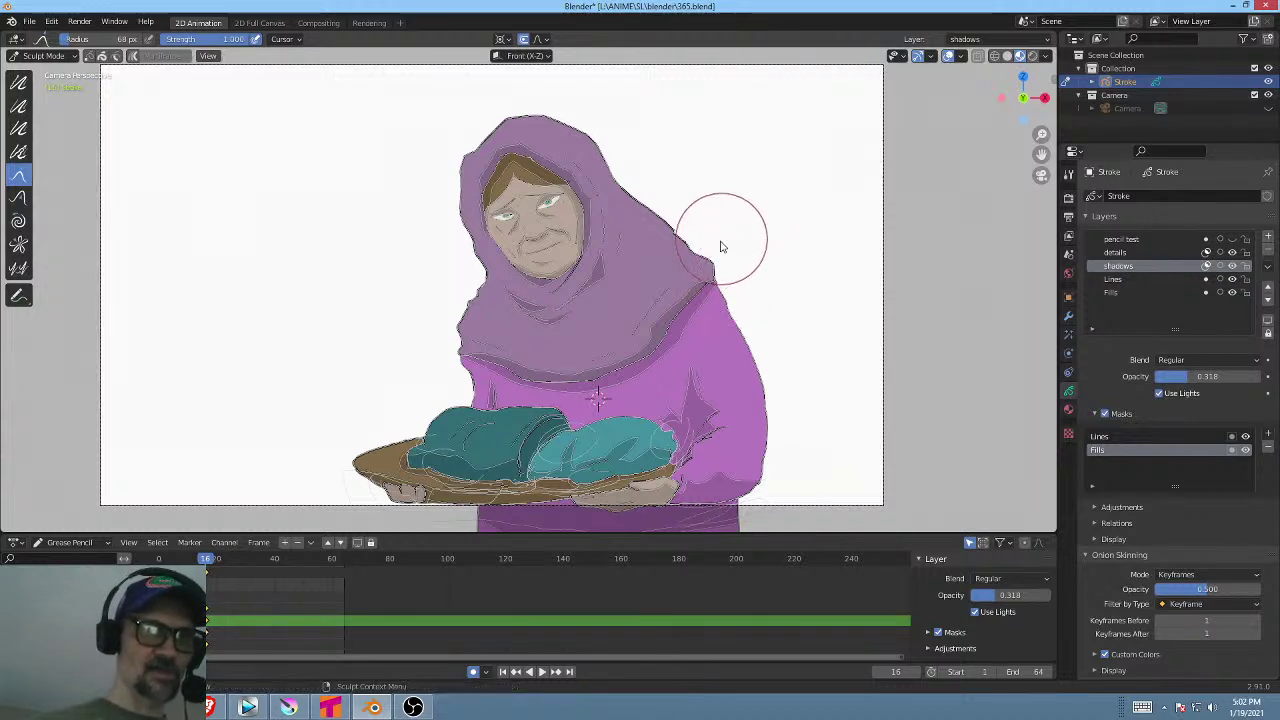
mouse_move(762, 358)
mouse_down()
mouse_move(760, 375)
mouse_move(751, 337)
mouse_move(756, 378)
mouse_move(780, 400)
mouse_move(771, 467)
mouse_move(774, 434)
mouse_move(775, 445)
mouse_up()
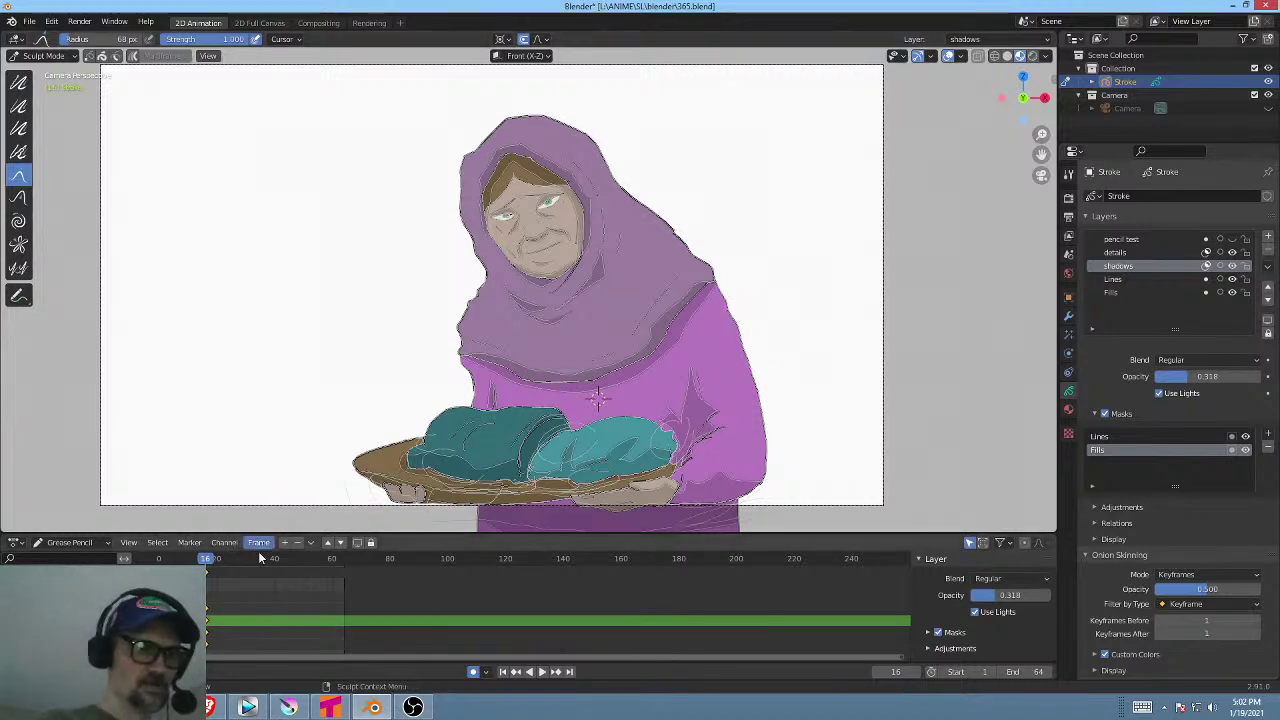
Play the animation from frame 1 to review the head lean.
click(205, 572)
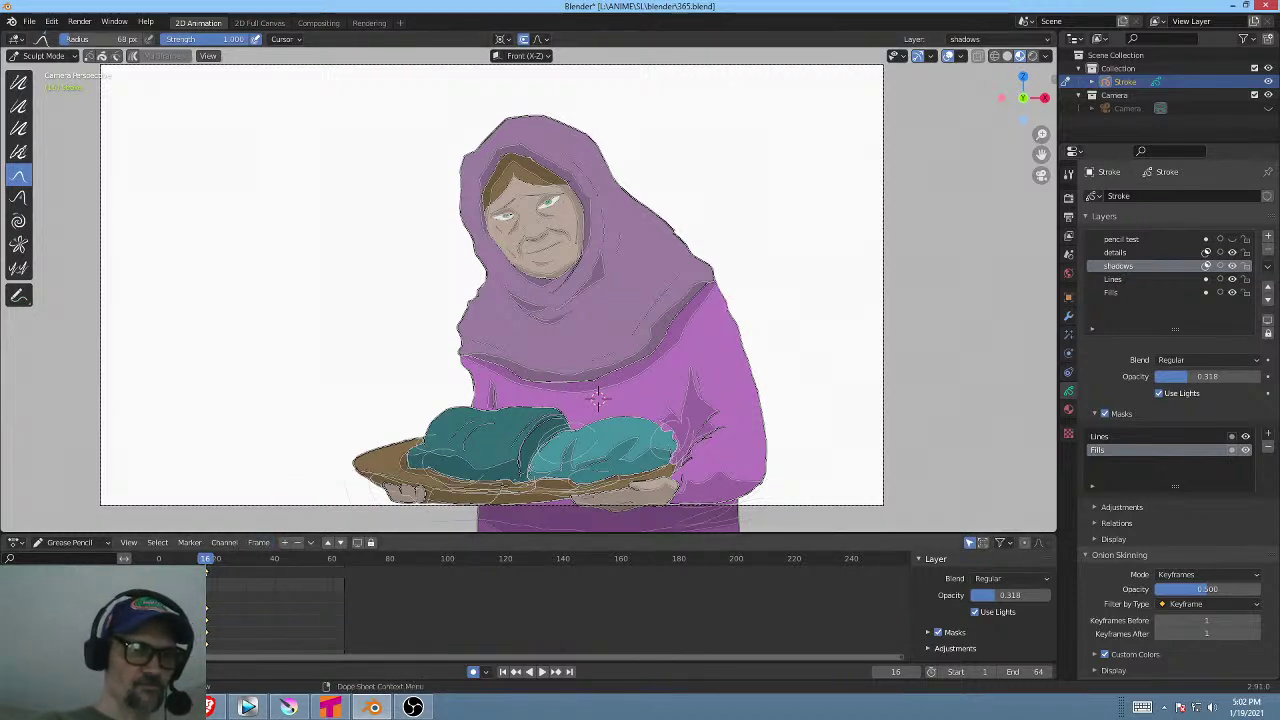
click(156, 559)
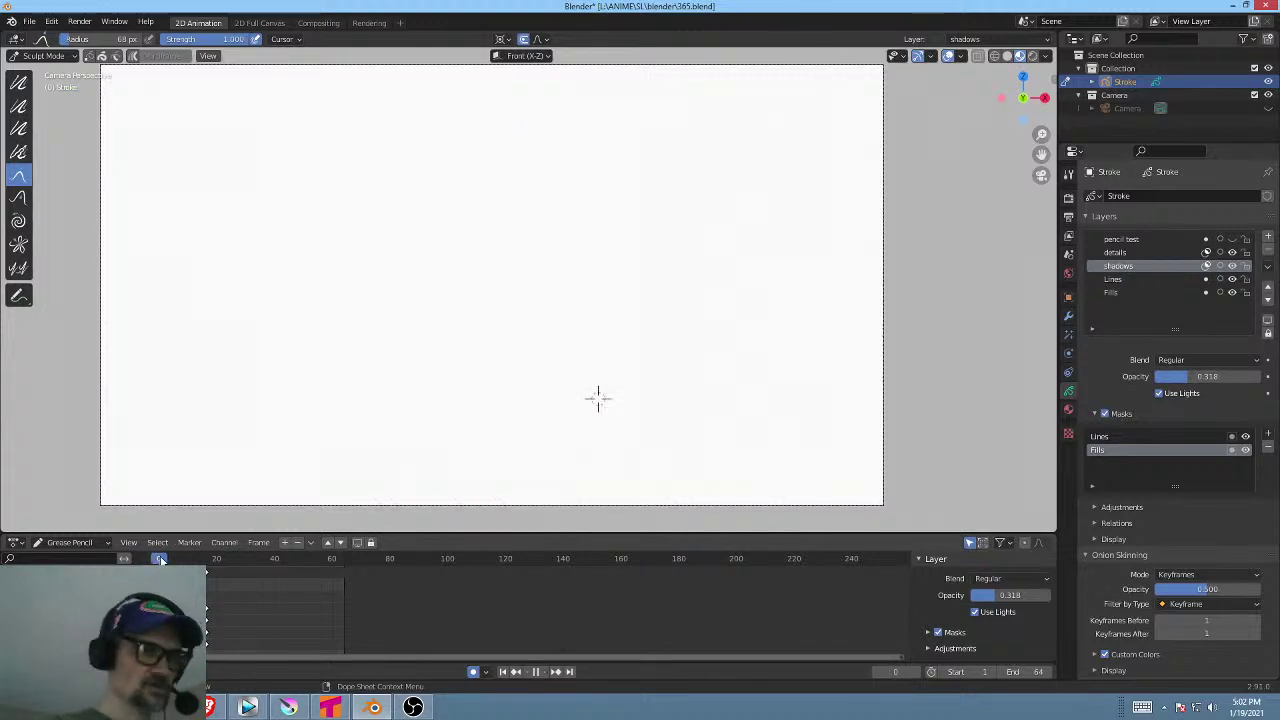
drag(160, 559, 166, 561)
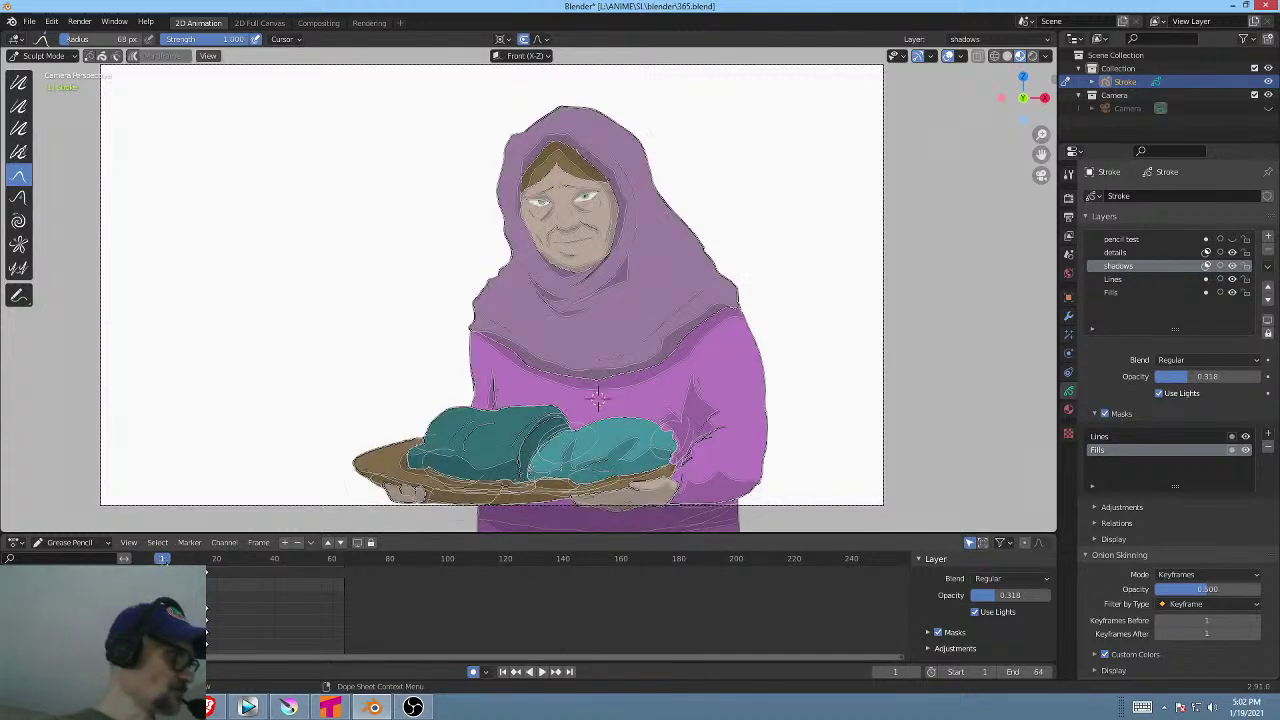
key(space)
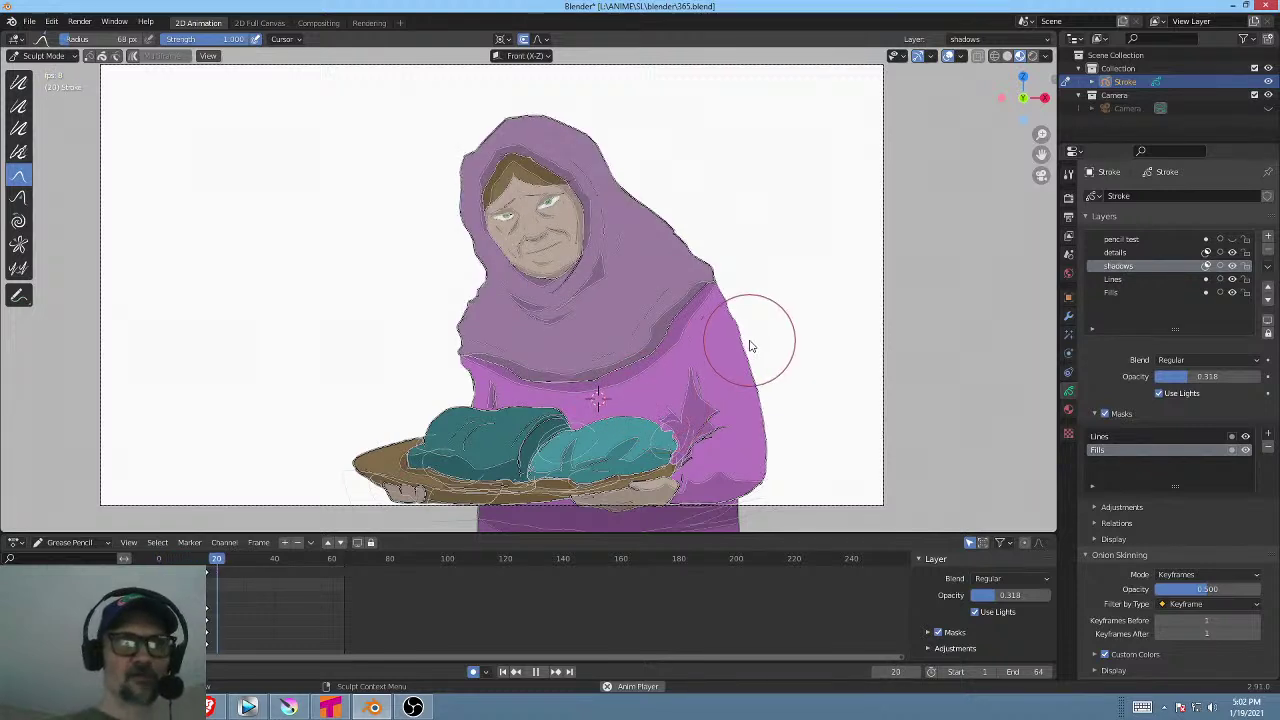
key(space)
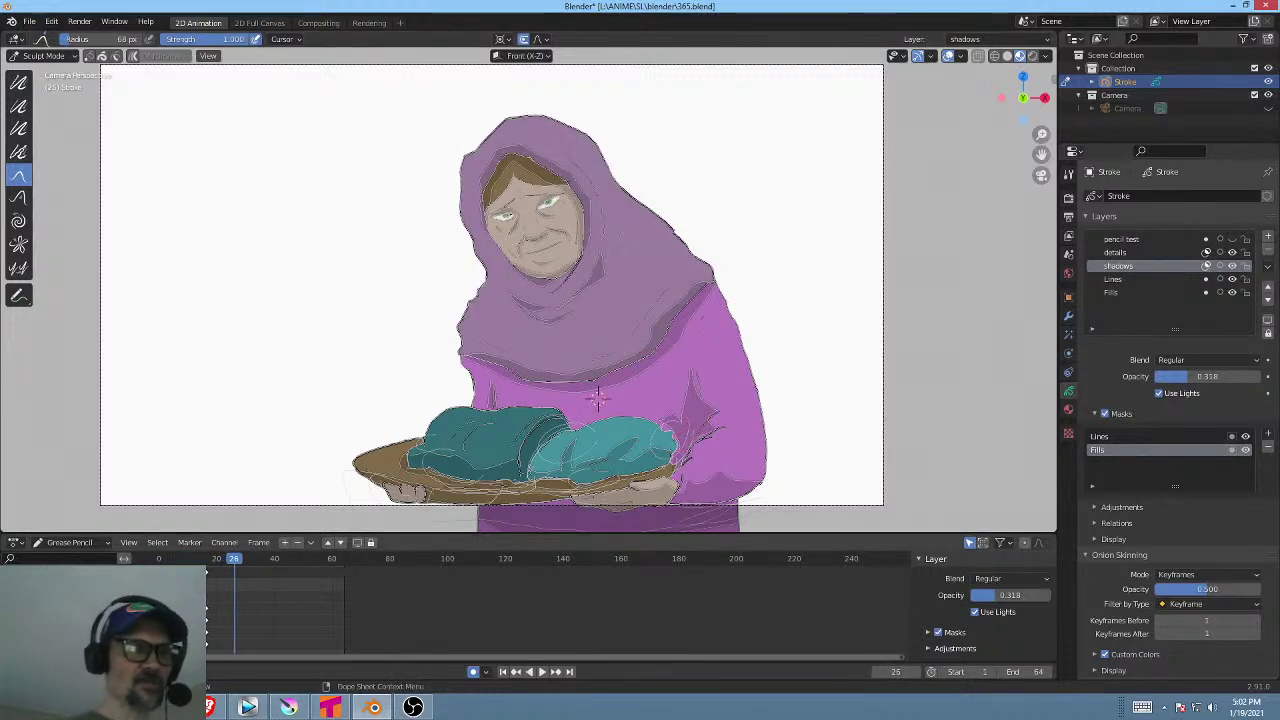
Select all layers' keyframes at frames 10 and 16 and set the current frame to 13 between them.
scroll(522, 600, up, 5)
middle_drag(242, 598, 658, 603)
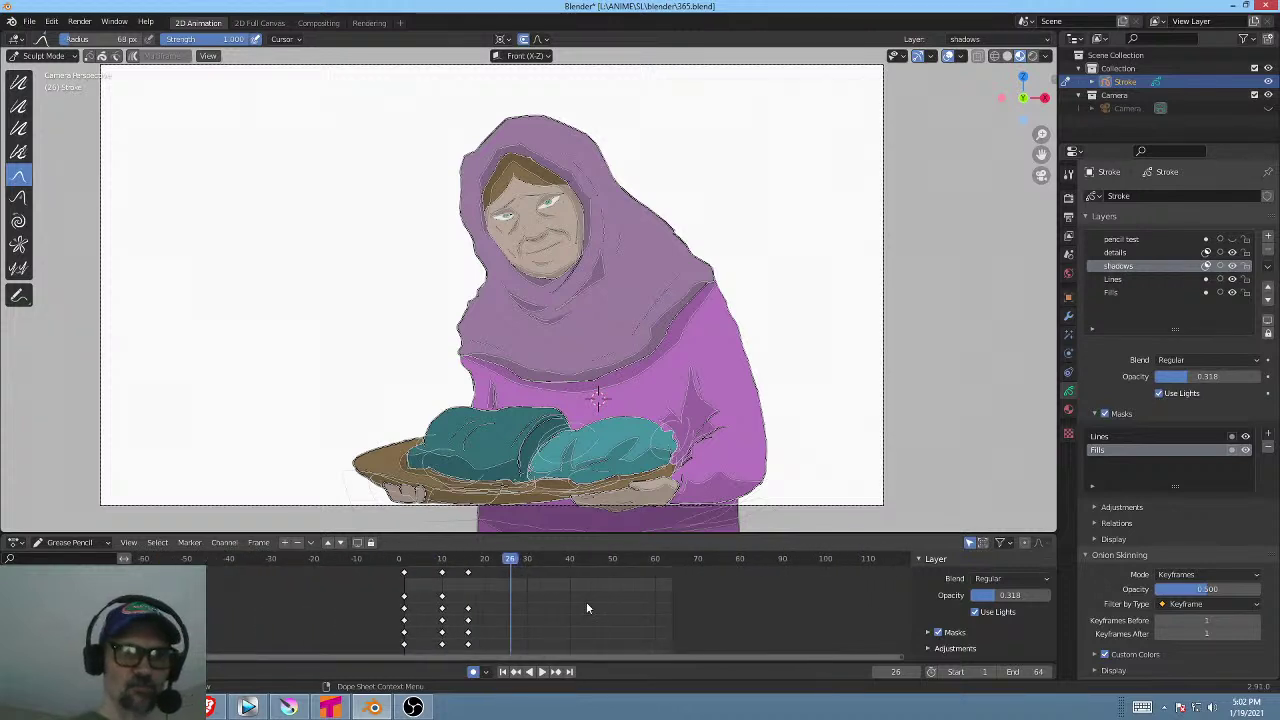
middle_drag(572, 607, 499, 602)
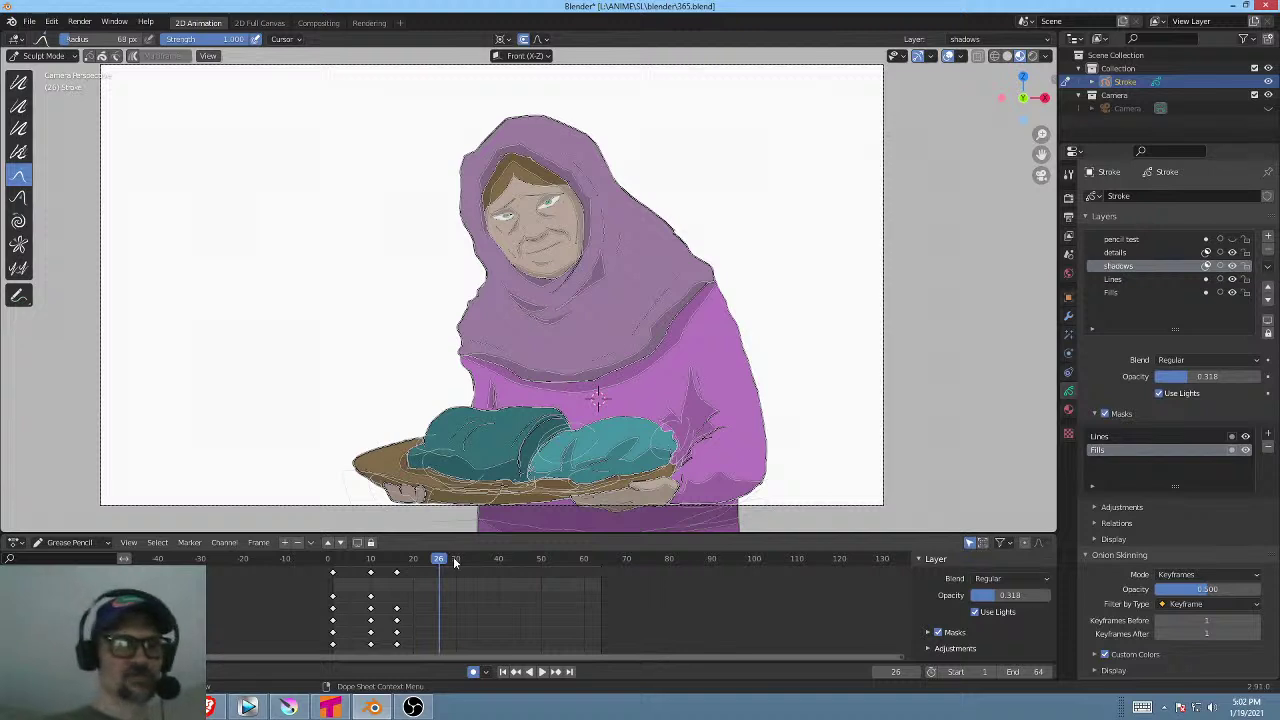
mouse_move(446, 563)
mouse_down()
mouse_move(363, 559)
mouse_move(392, 561)
mouse_up()
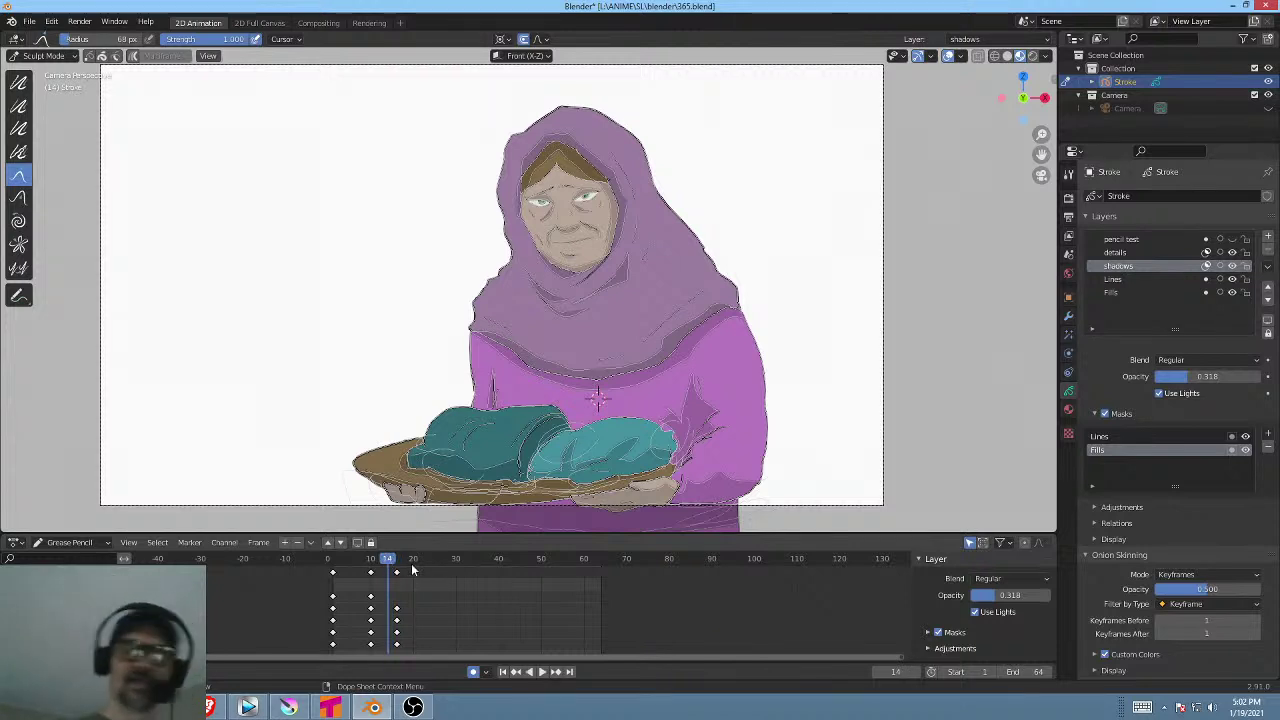
click(361, 562)
key(space)
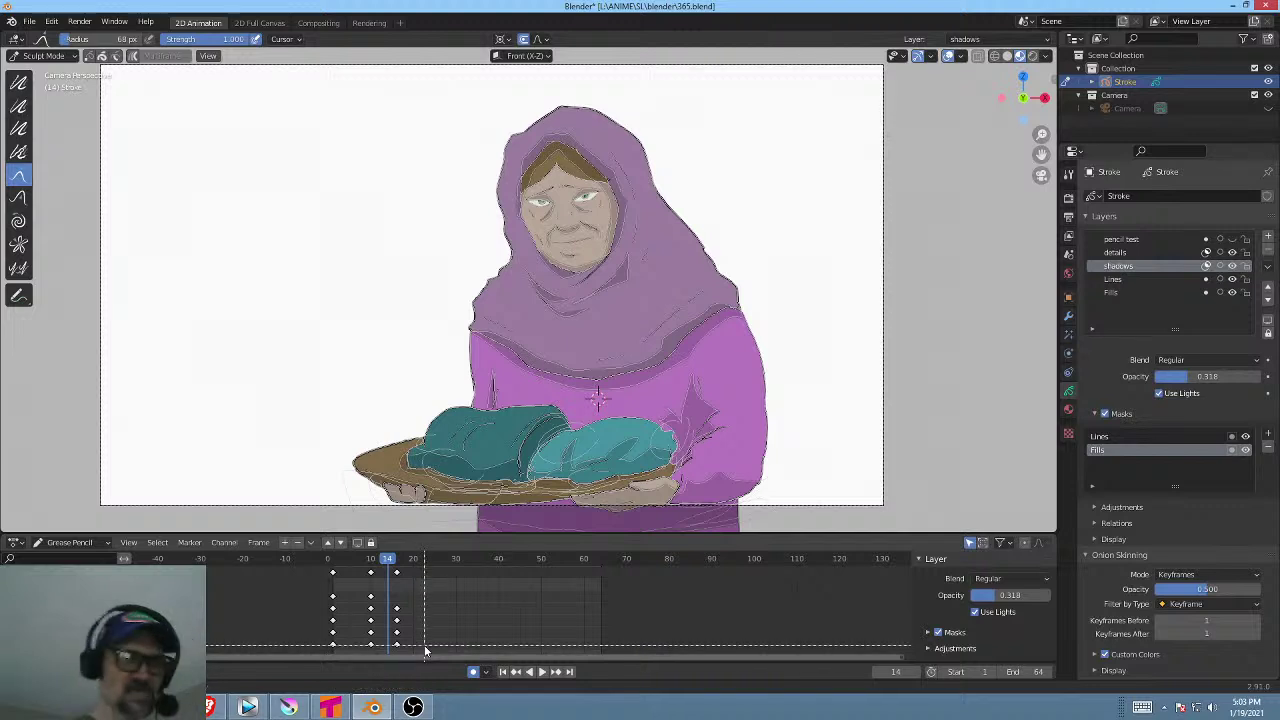
drag(418, 648, 363, 564)
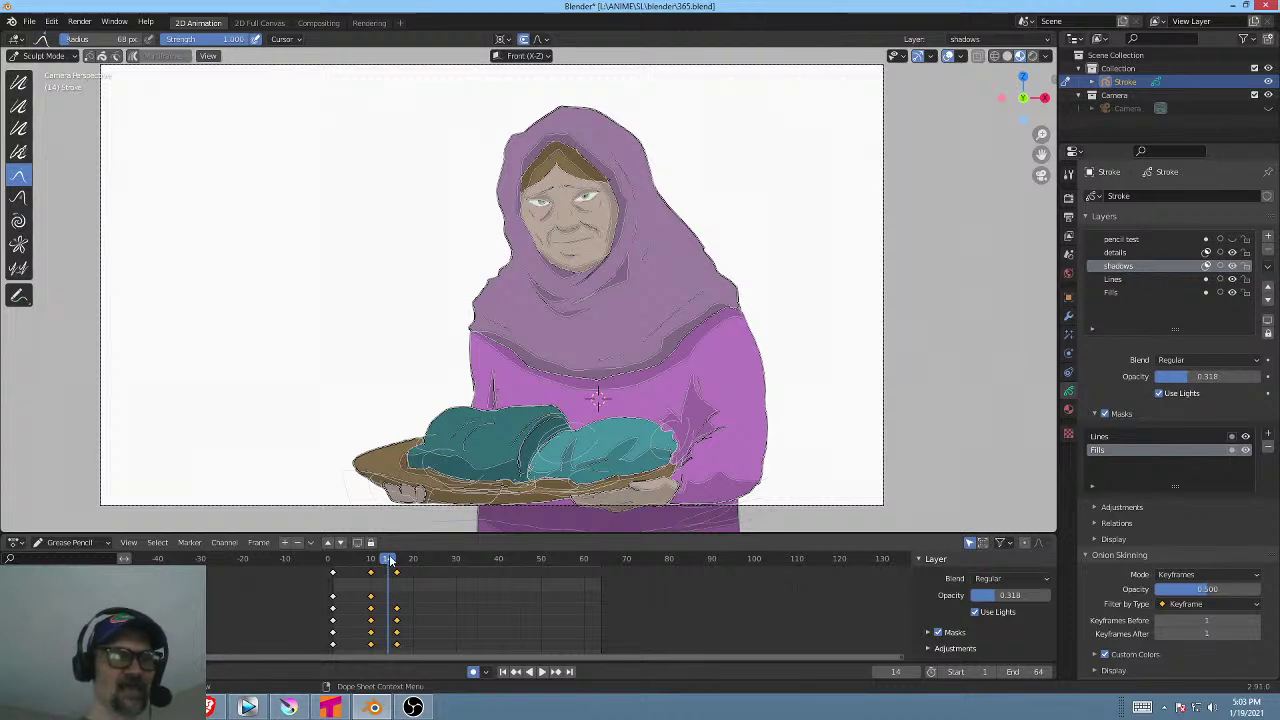
mouse_move(390, 561)
mouse_down()
mouse_move(401, 561)
mouse_move(366, 561)
mouse_move(385, 561)
mouse_up()
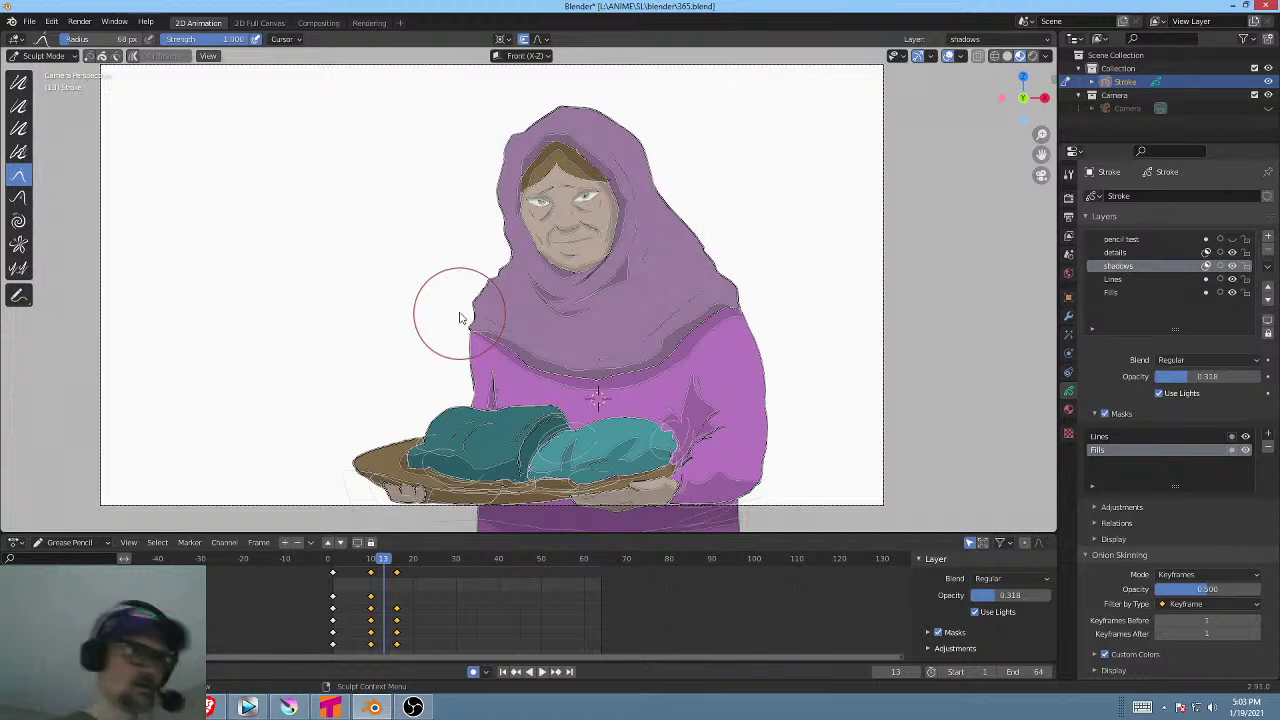
Switch the Grease Pencil object from Sculpt Mode to Edit Mode.
key(ctrl+Tab)
click(456, 226)
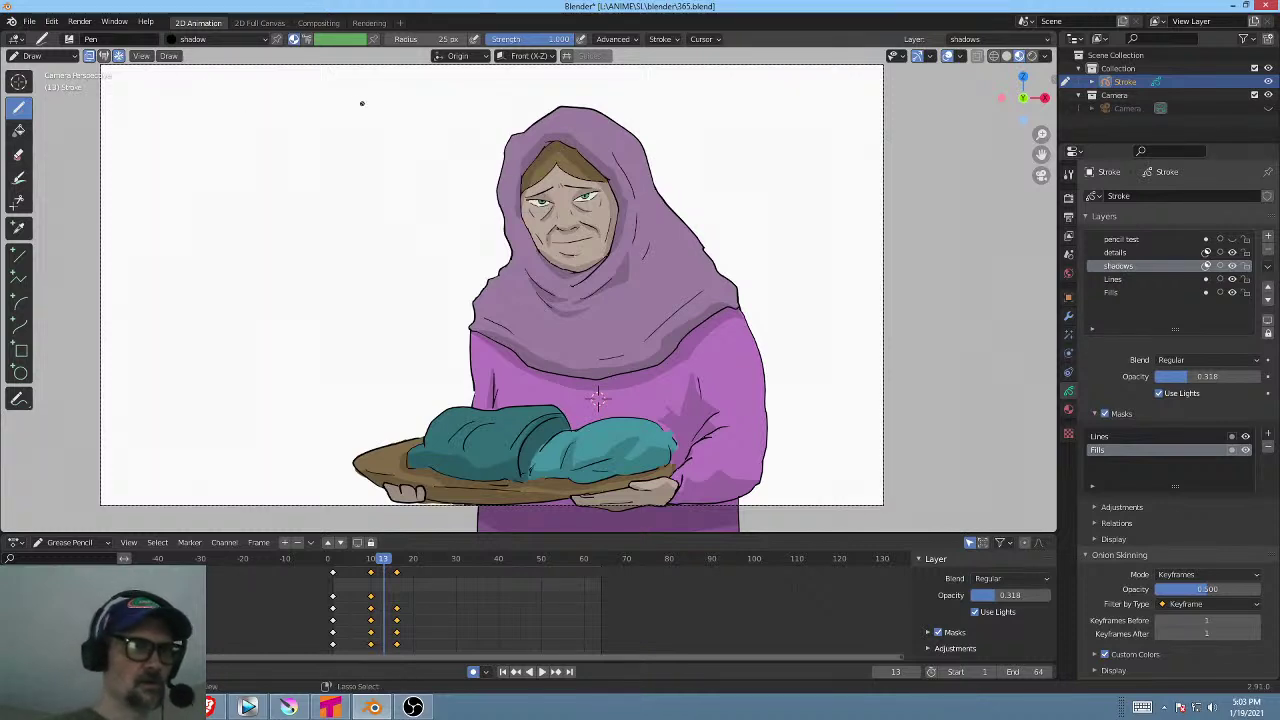
key(ctrl+Tab)
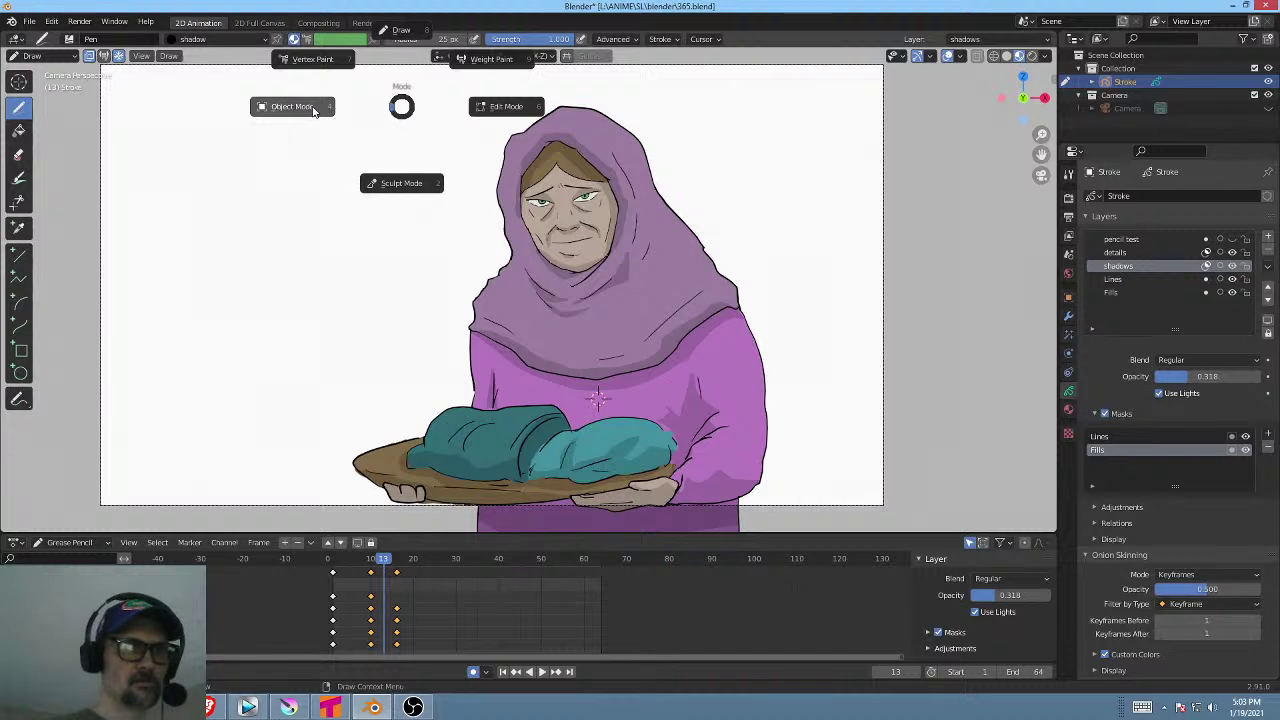
click(504, 108)
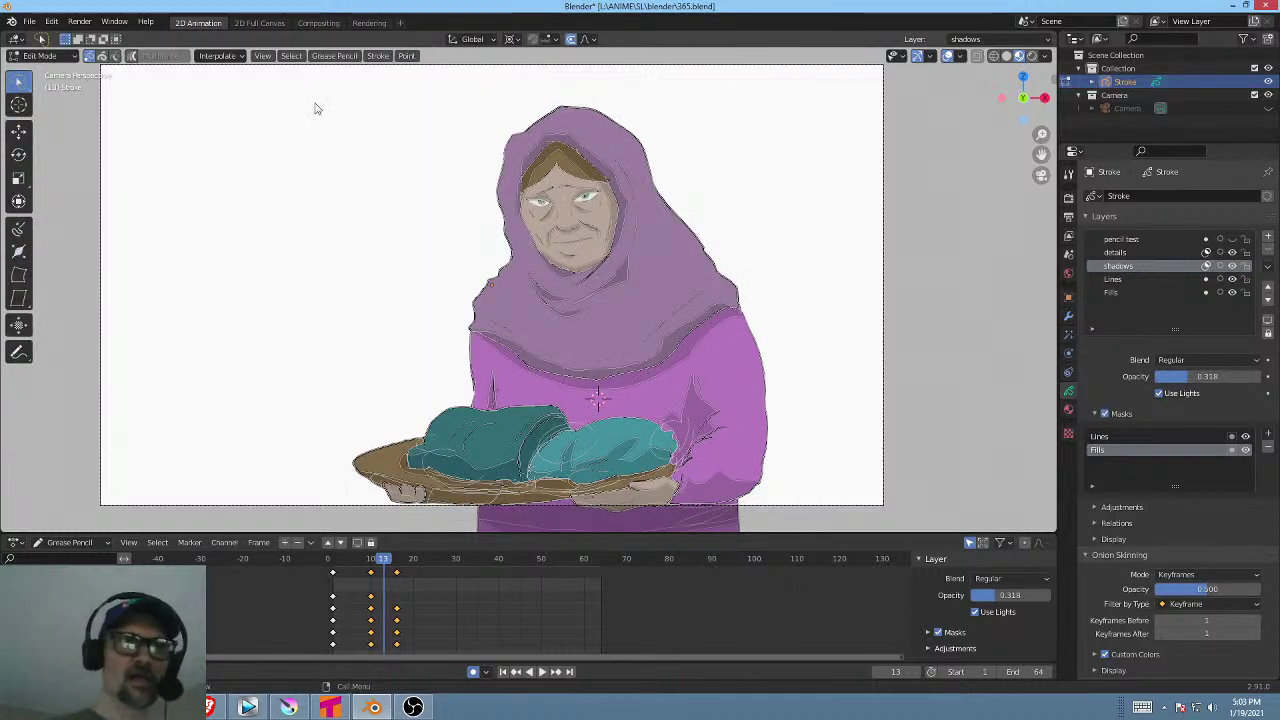
Generate a linear interpolated sequence with step 1 on the shadows layer between the keyframes at frames 10 and 16.
click(240, 61)
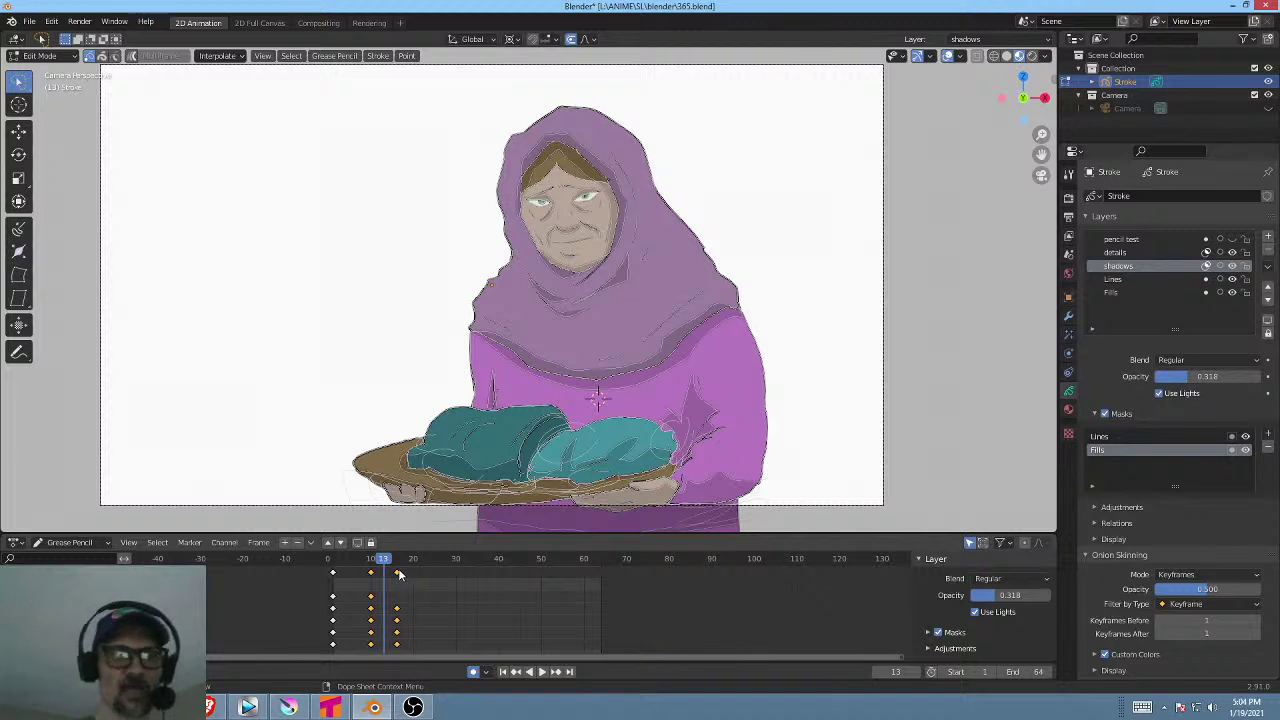
scroll(381, 586, up, 5)
middle_drag(374, 593, 472, 645)
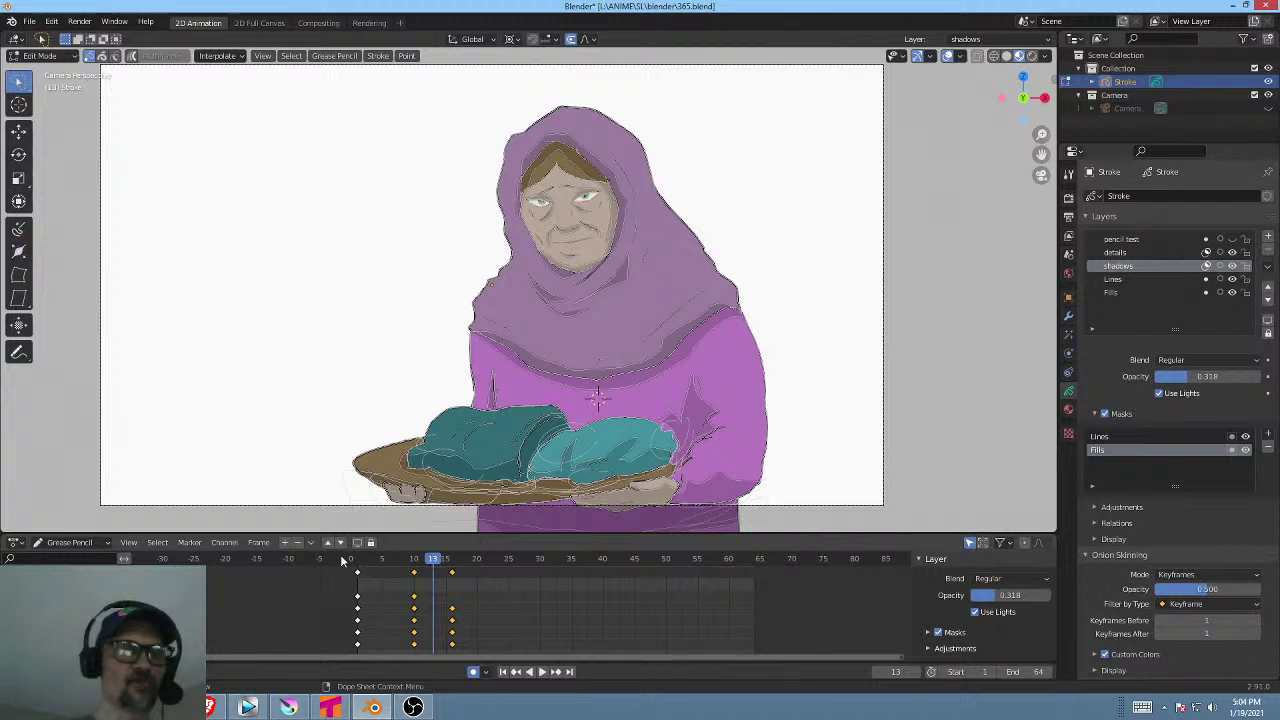
click(238, 56)
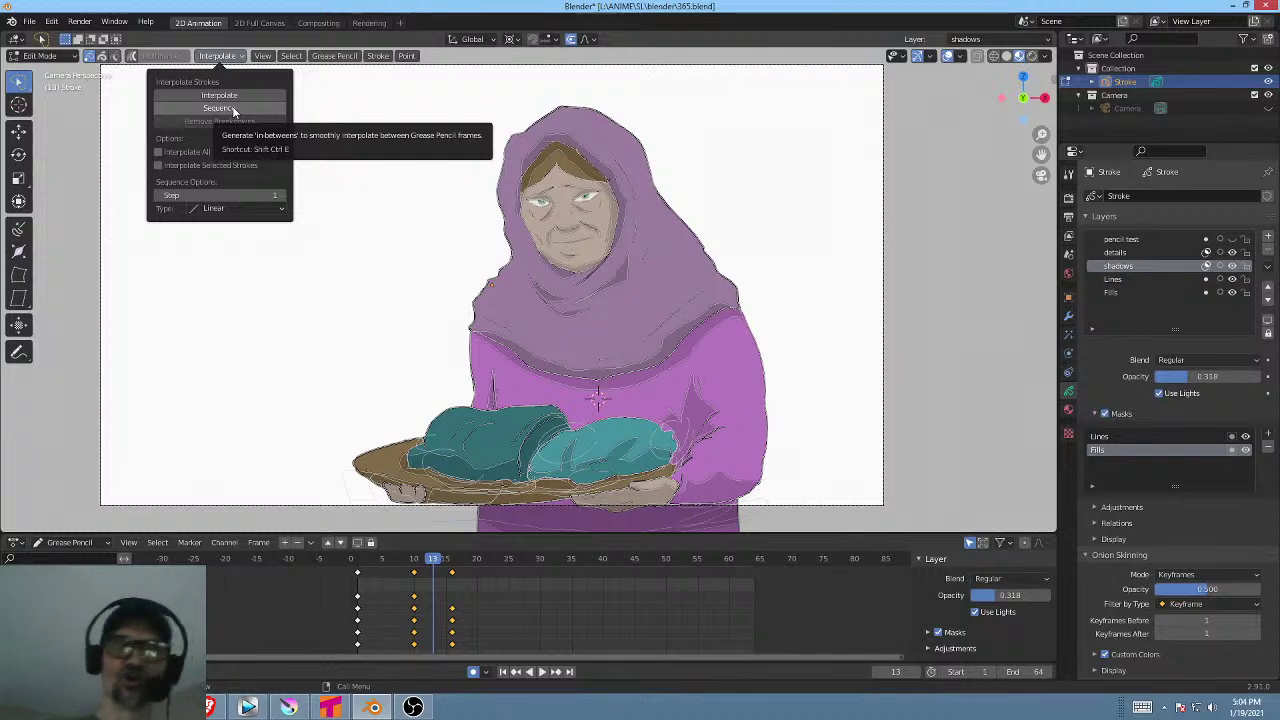
click(233, 110)
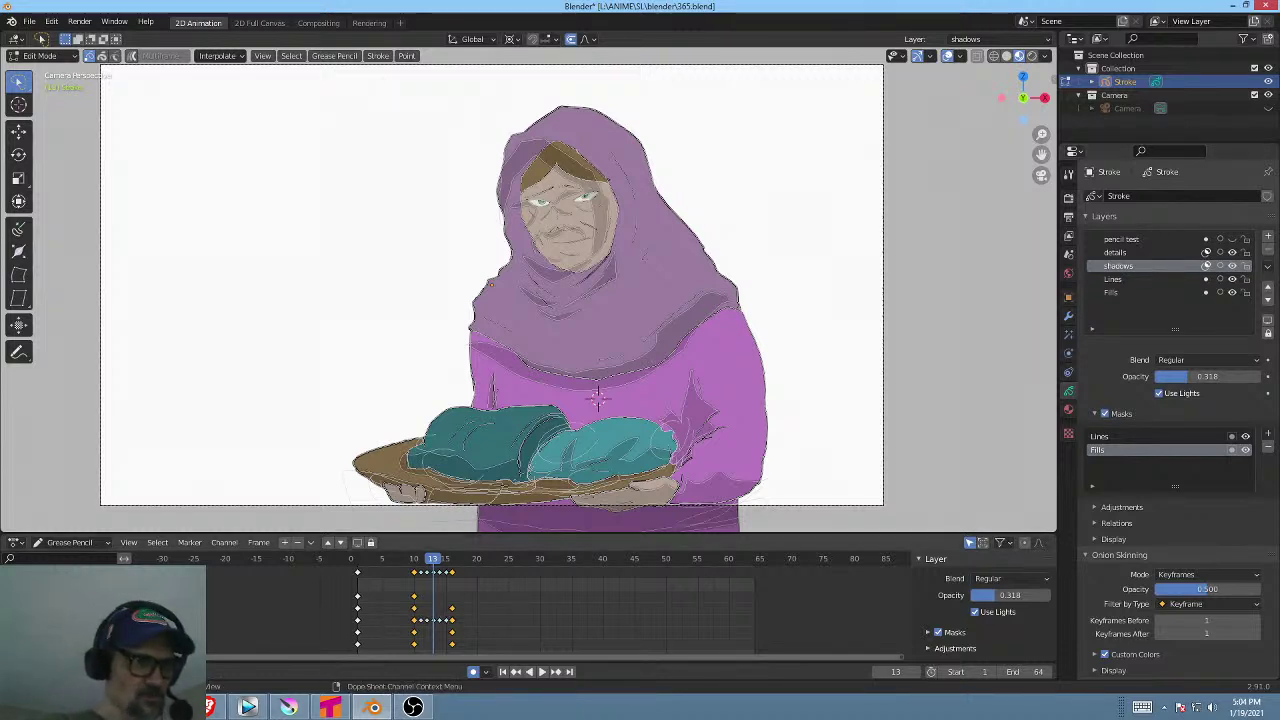
Try to select all five layer channels together in the dope sheet.
click(185, 597)
shift+click(185, 609)
shift+click(185, 620)
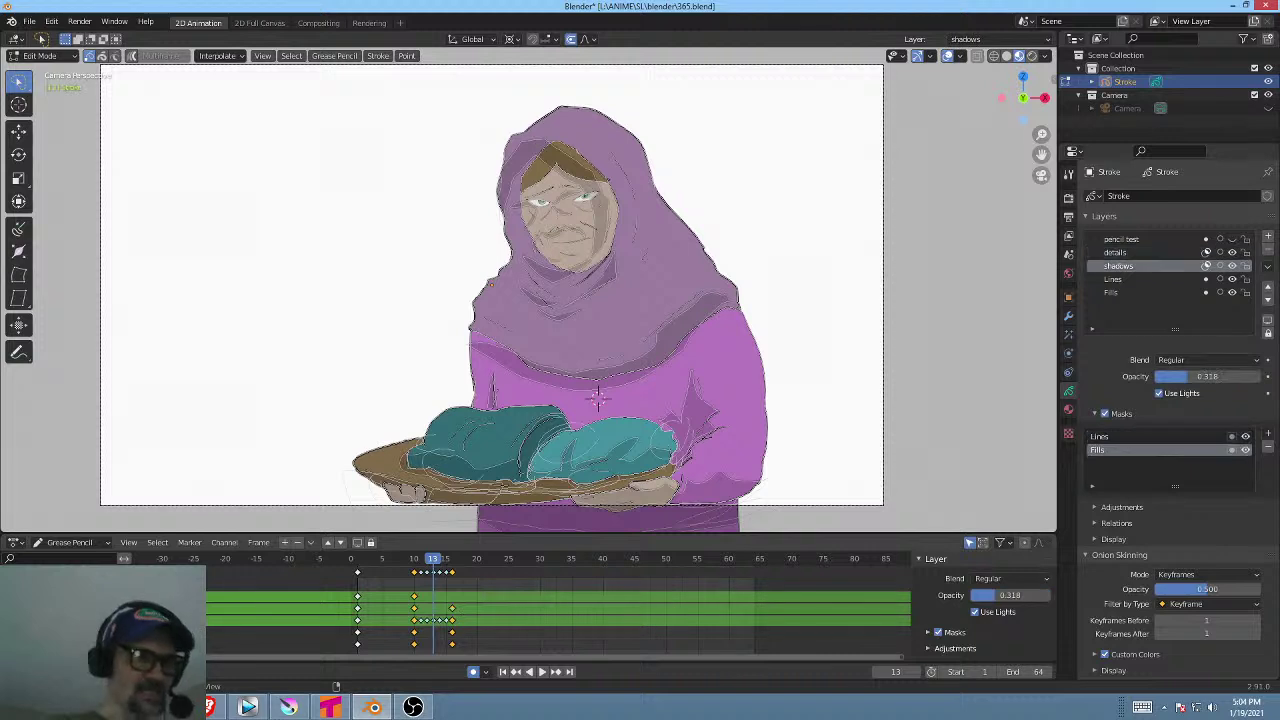
shift+click(185, 632)
shift+click(185, 644)
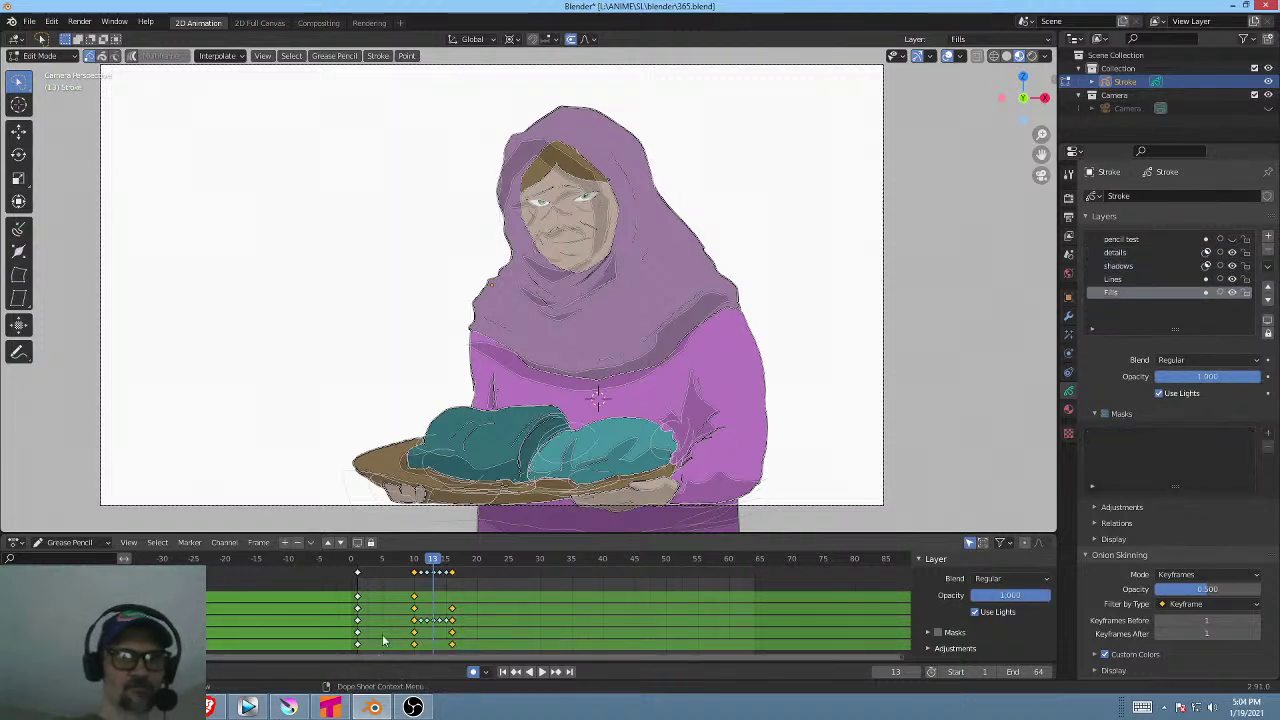
click(428, 607)
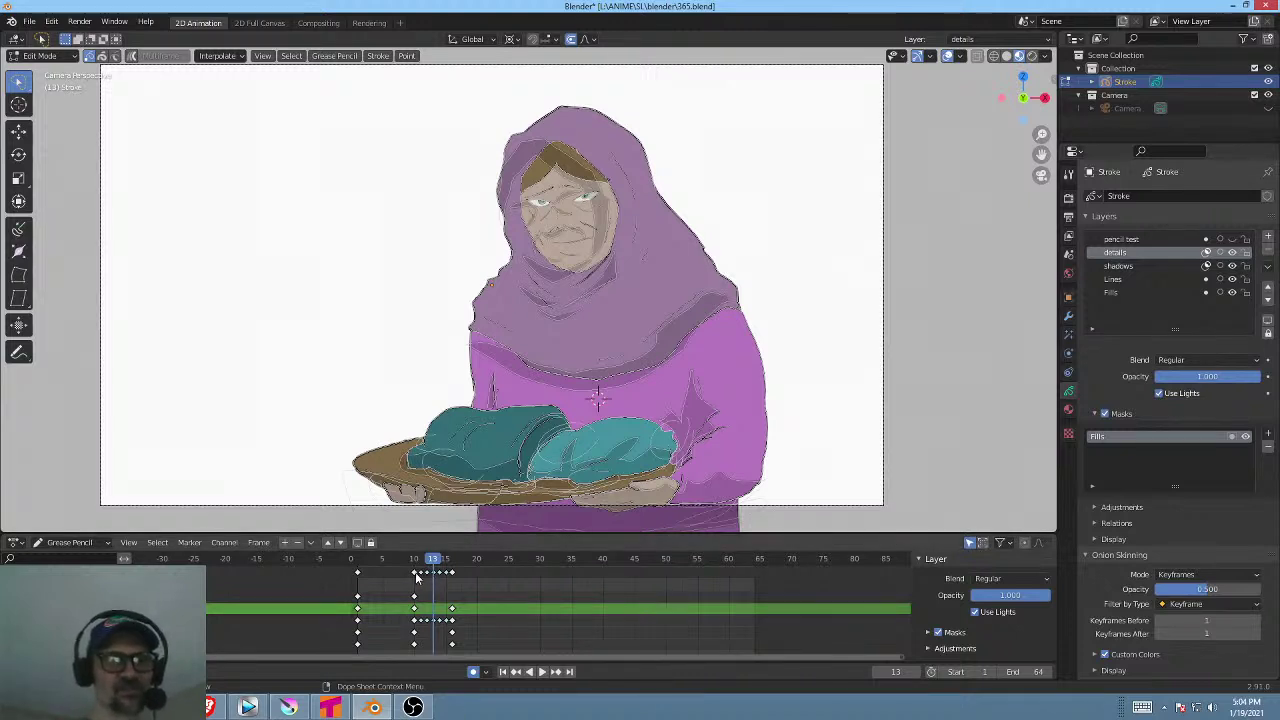
Undo the channel selections and the interpolated sequence on the shadows layer.
key(ctrl+z)
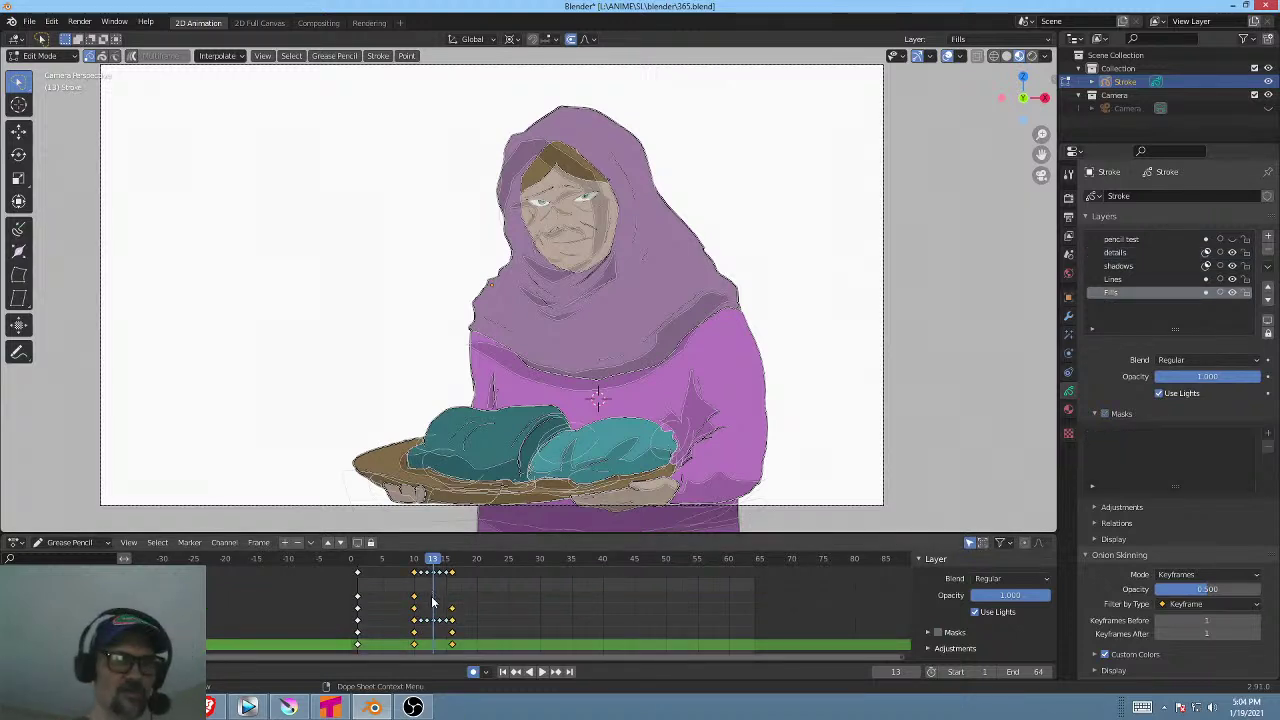
key(ctrl+shift+z)
key(ctrl+shift+z)
key(ctrl+shift+z)
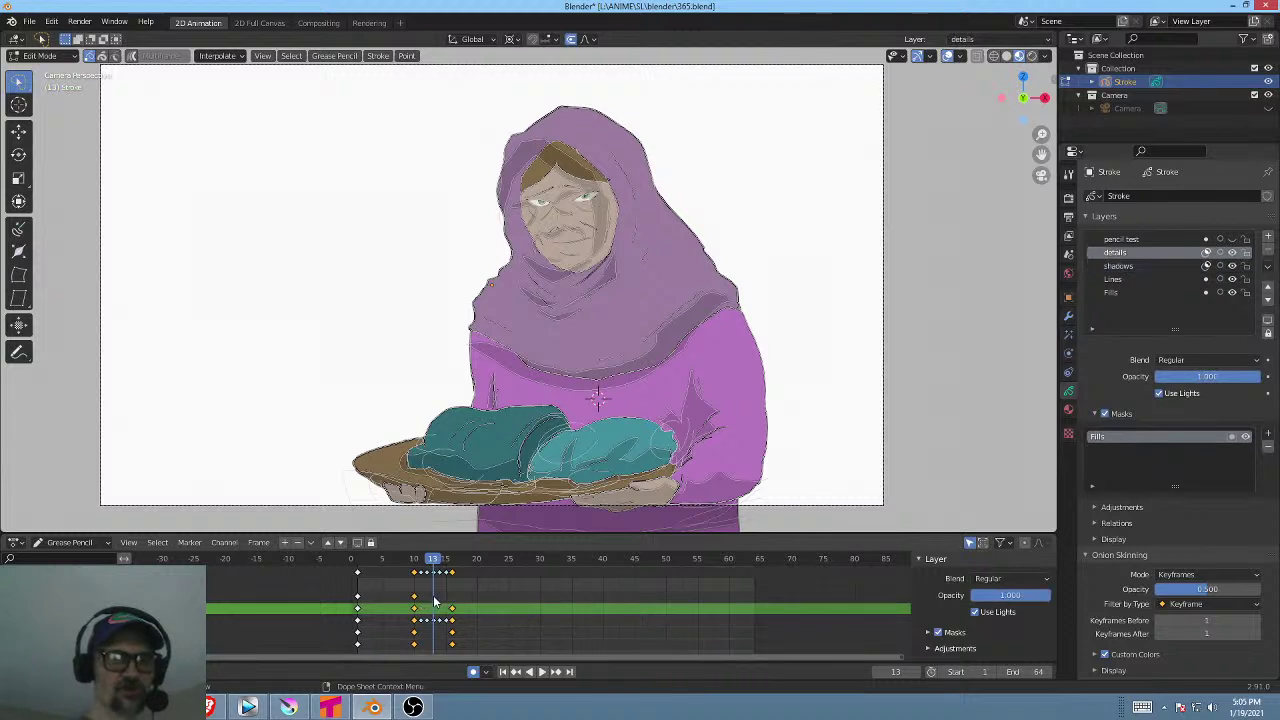
key(ctrl+shift+z)
key(ctrl+z)
key(ctrl+z)
key(ctrl+z)
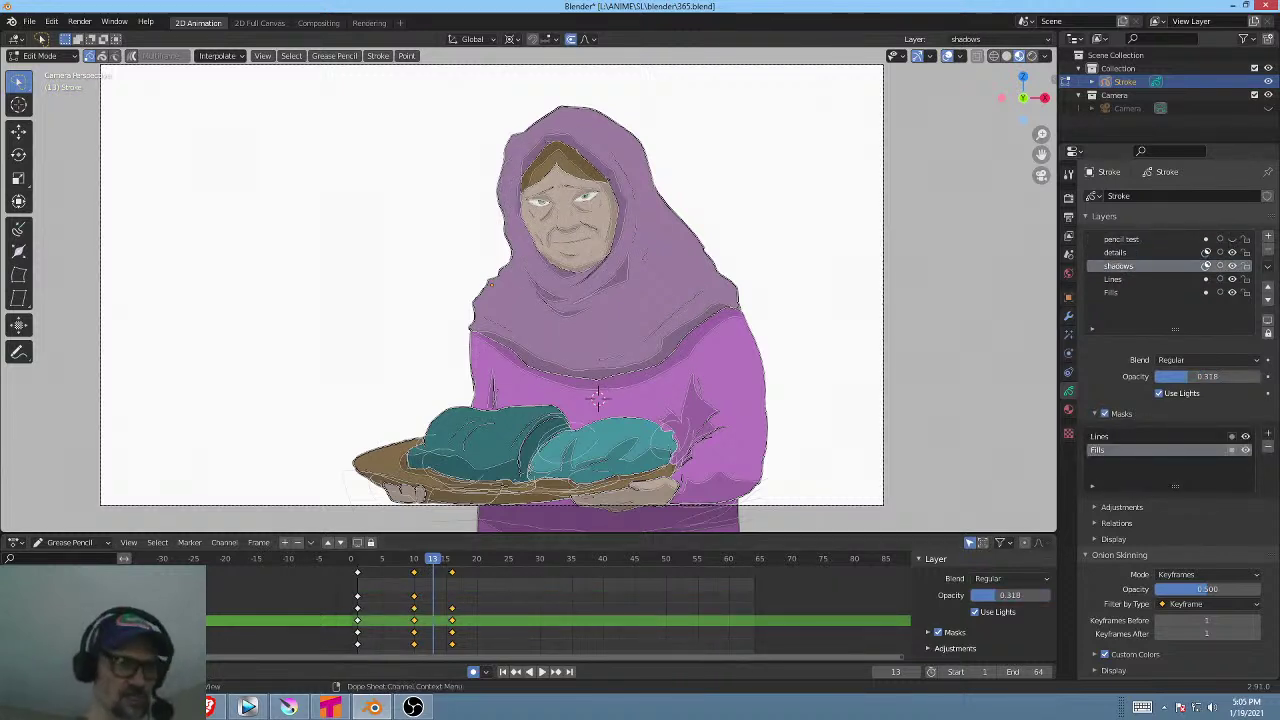
Select all five layer channels and try to generate an interpolated sequence for them together, with details as the active layer.
click(100, 596)
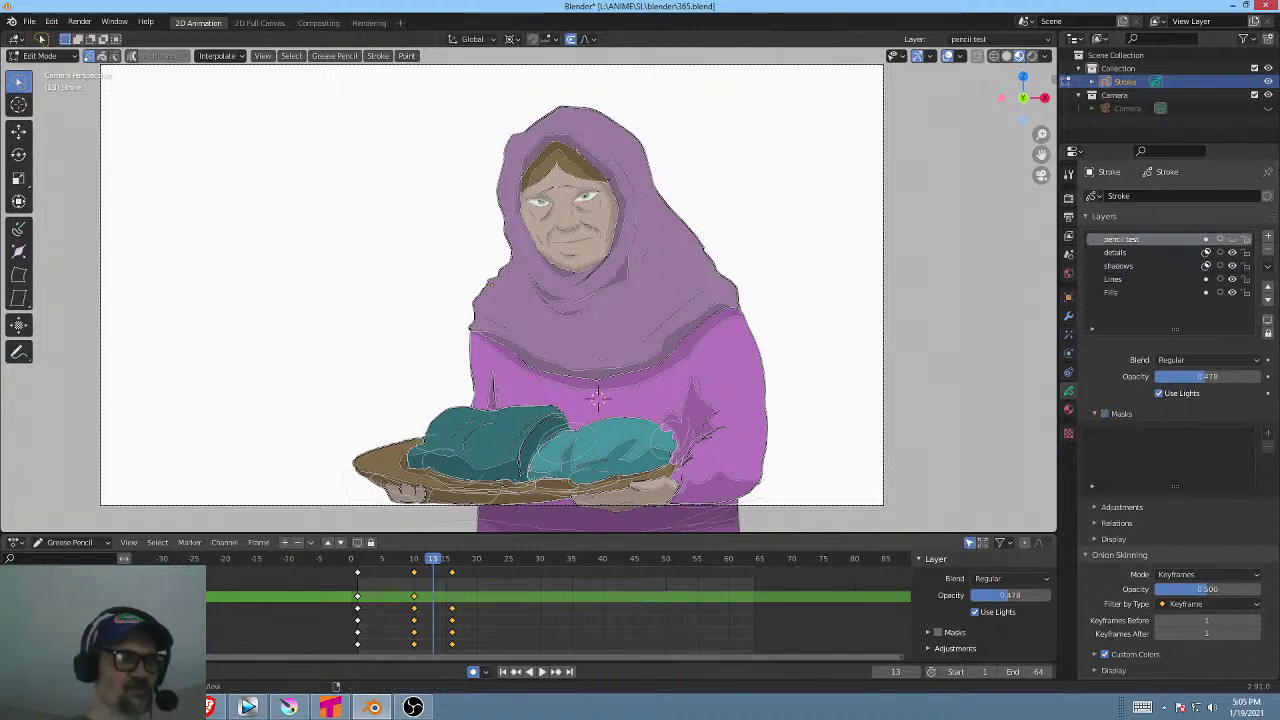
click(100, 644)
click(100, 632)
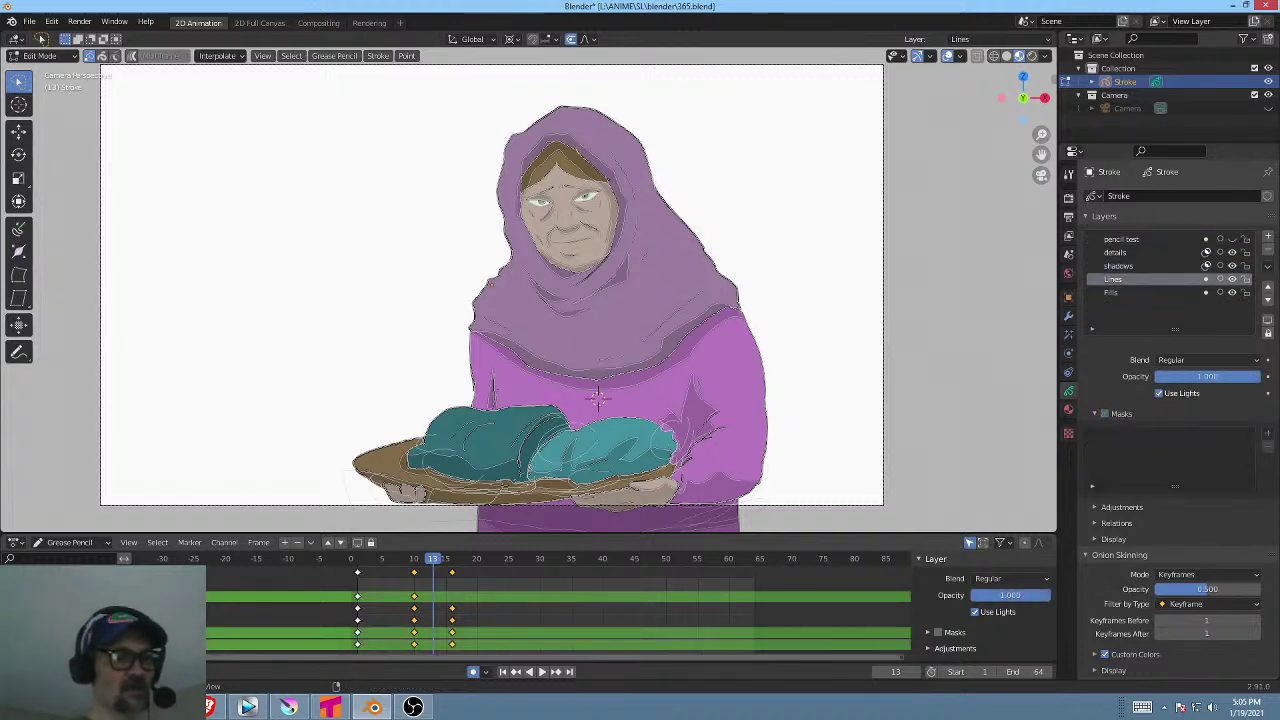
click(100, 620)
click(100, 608)
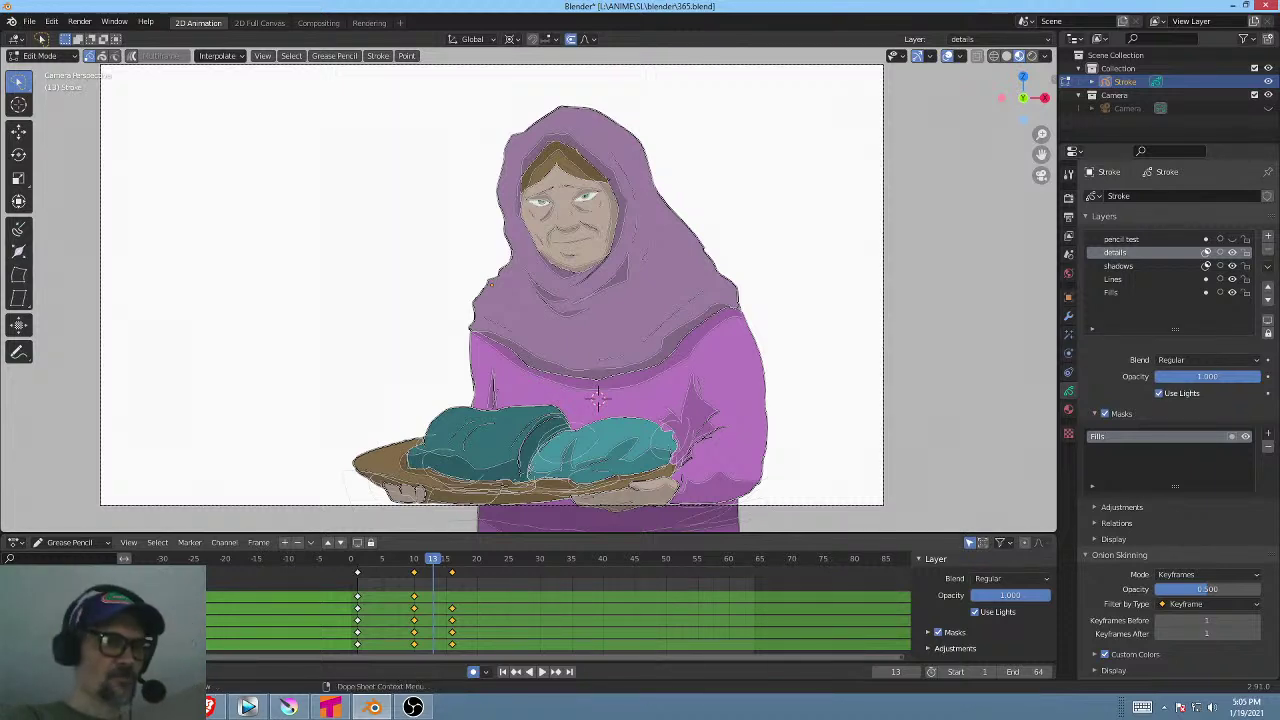
click(226, 56)
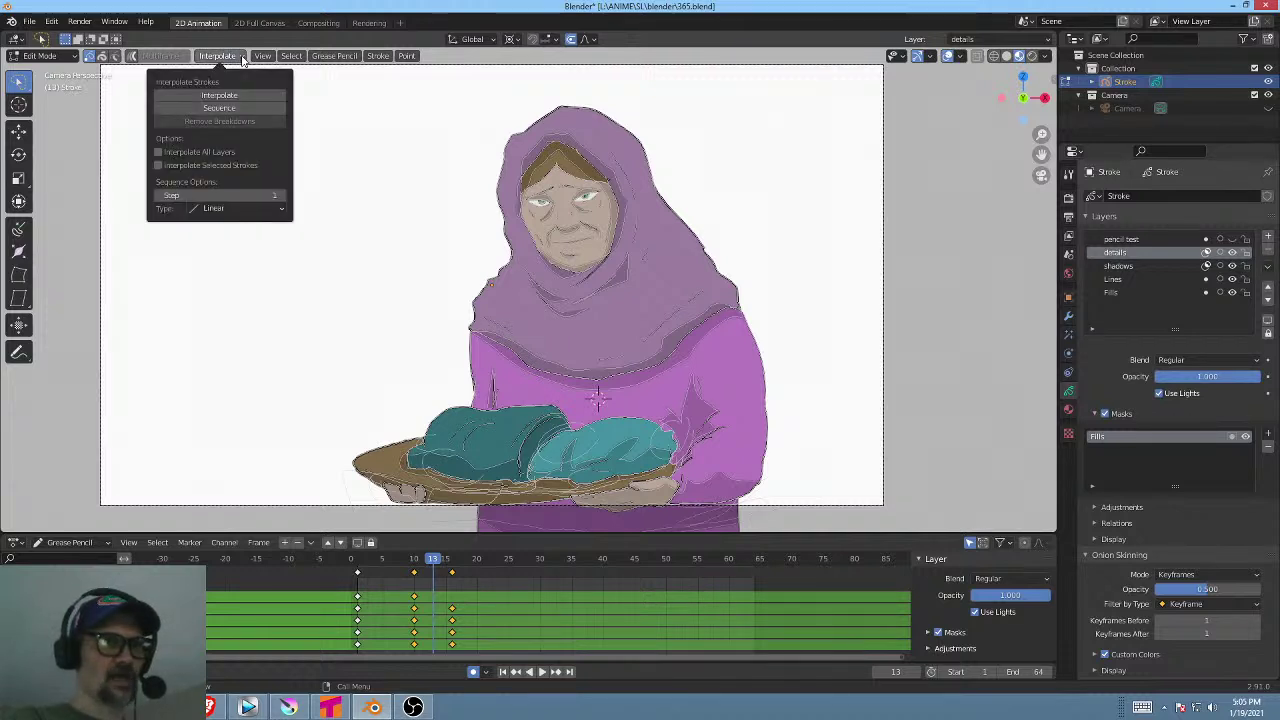
click(229, 108)
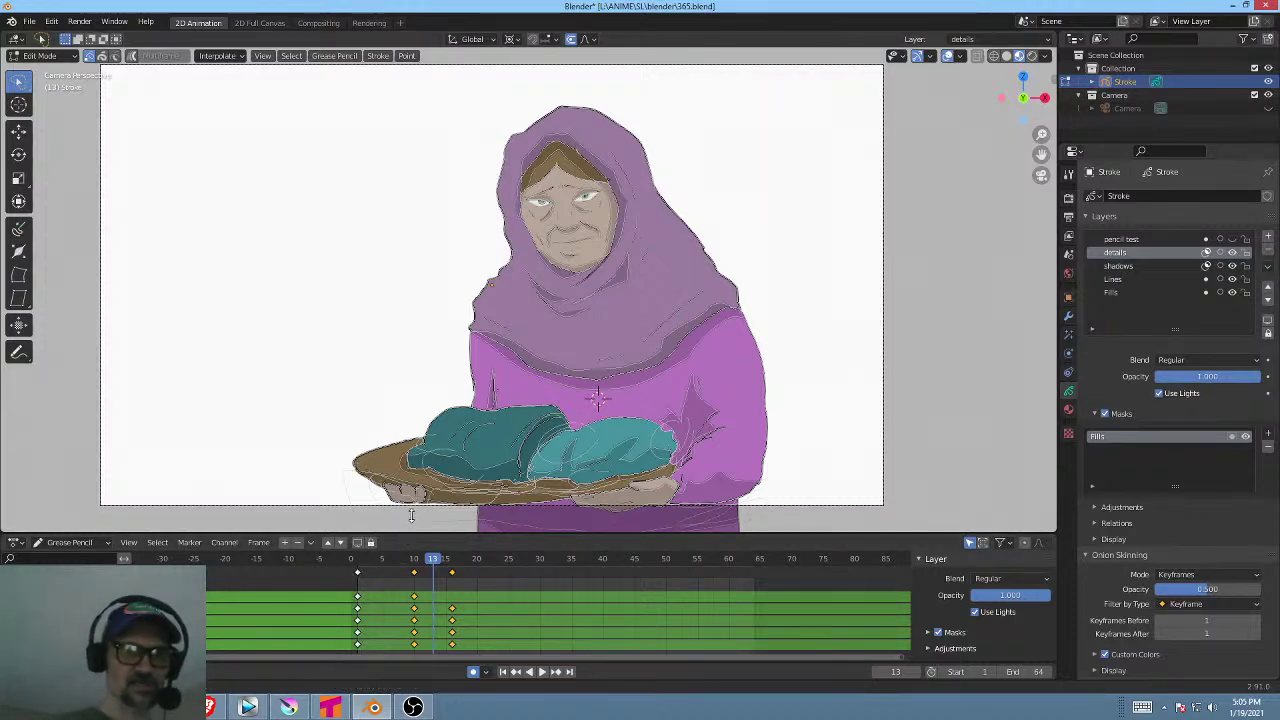
Enlarge the dope sheet and select the frame 10 and 16 keyframes of every layer except pencil test.
drag(410, 515, 414, 498)
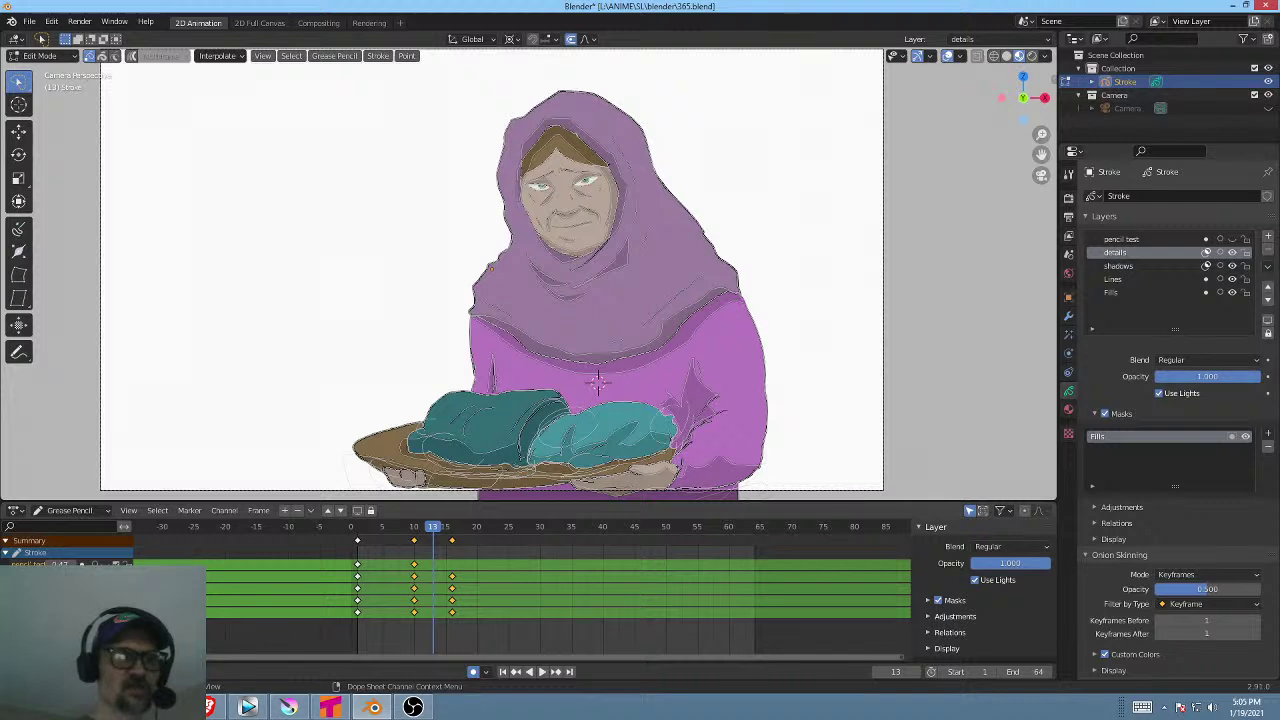
click(60, 565)
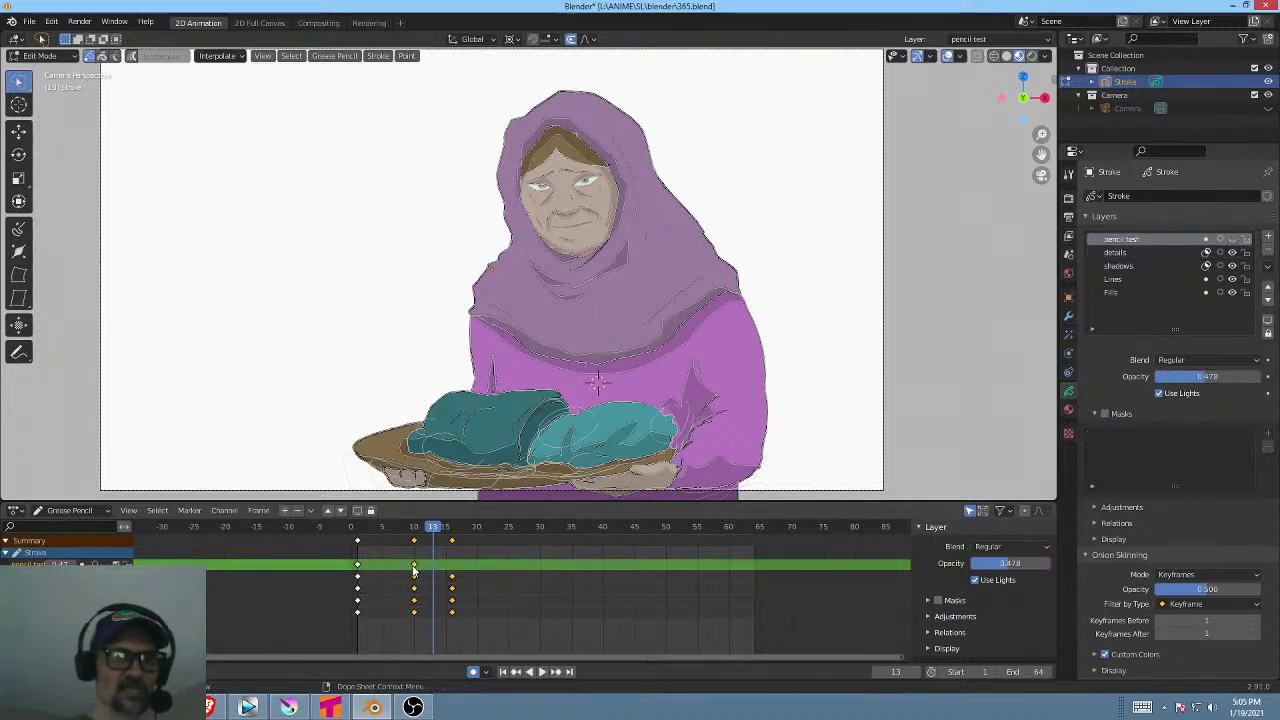
click(452, 613)
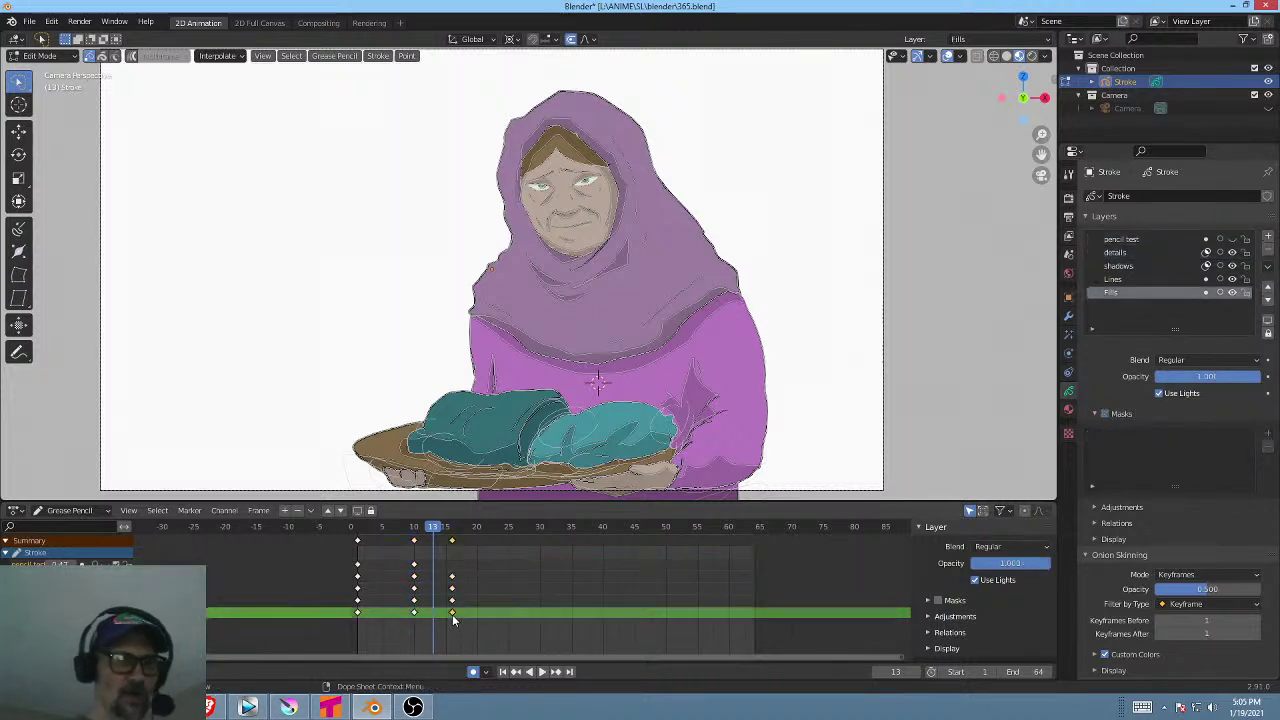
drag(500, 624, 402, 576)
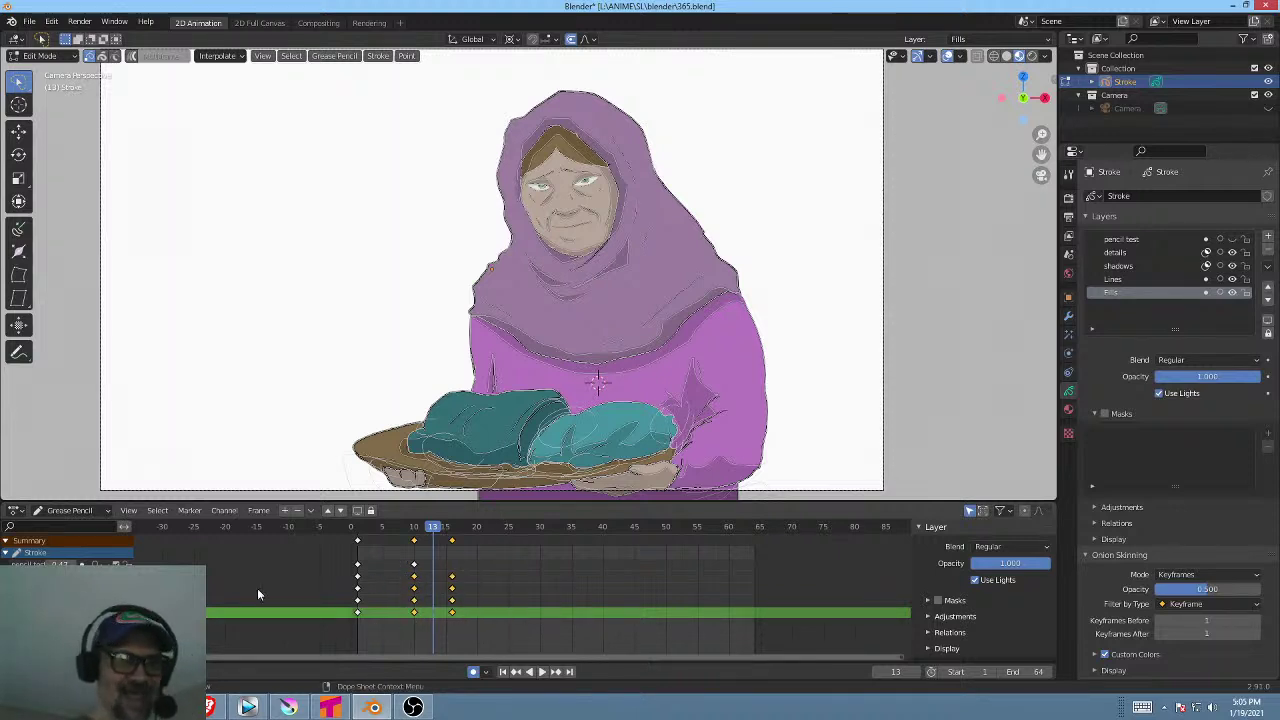
Select the details, shadows, Lines and Fills channels and generate a linear interpolated sequence with Fills as the active layer.
click(40, 577)
shift+click(40, 588)
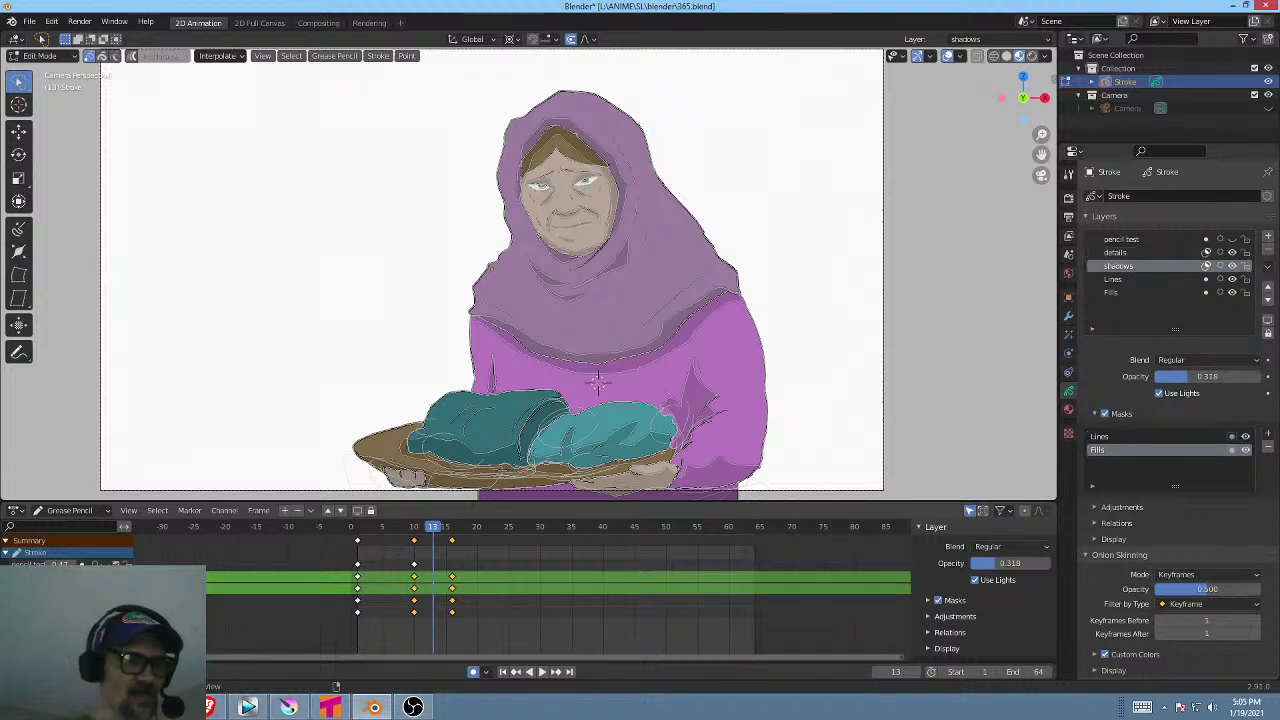
shift+click(40, 600)
shift+click(40, 612)
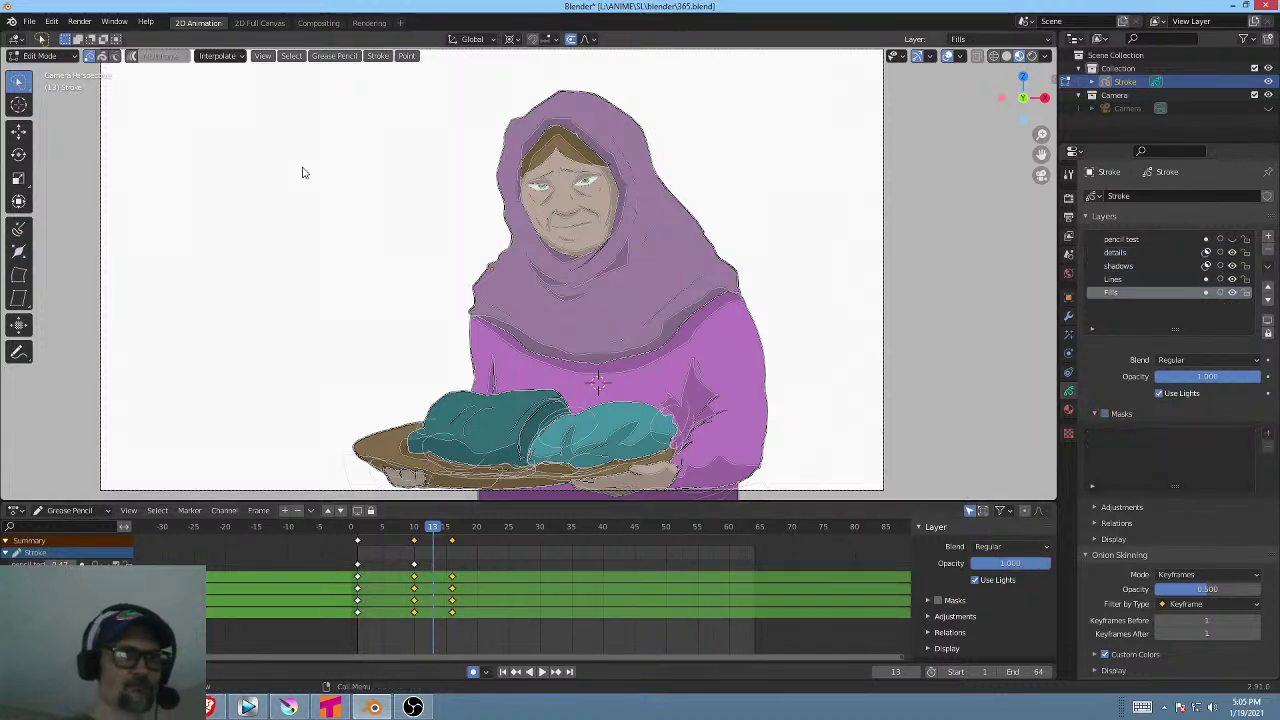
click(240, 58)
click(240, 108)
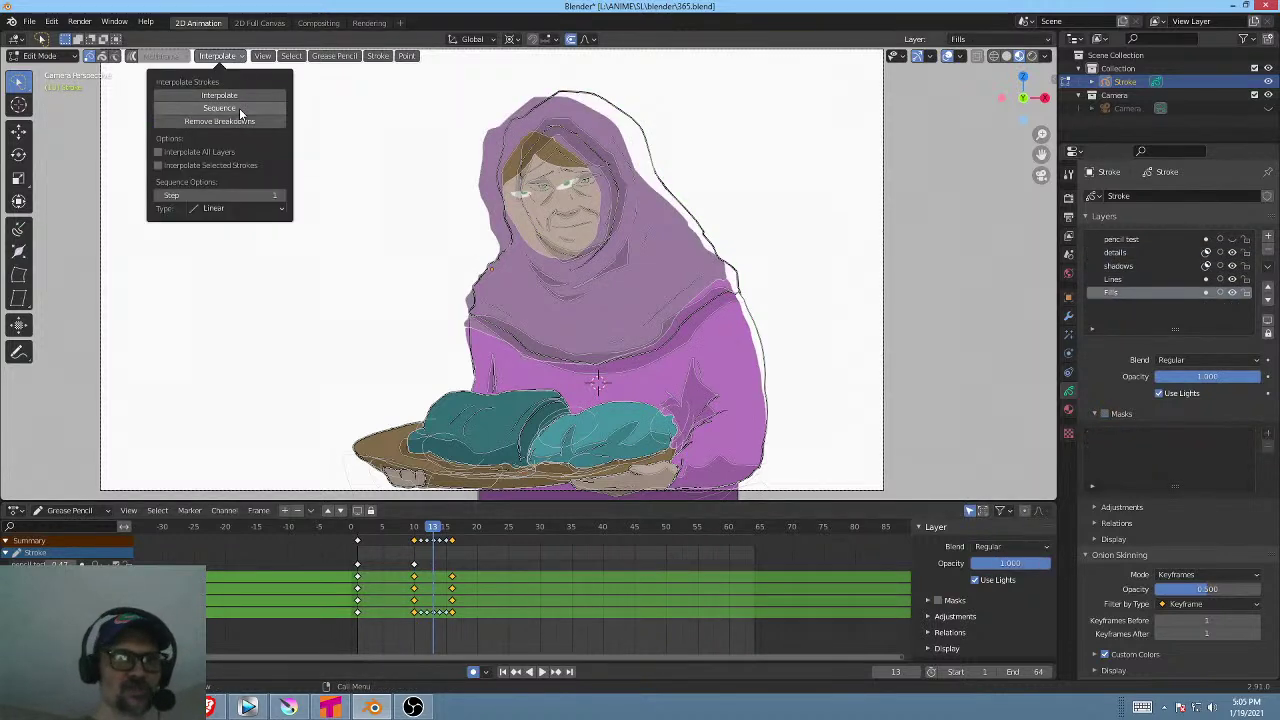
Generate interpolated sequences between frames 10 and 16 on the Lines layer and on the shadows layer.
click(1155, 280)
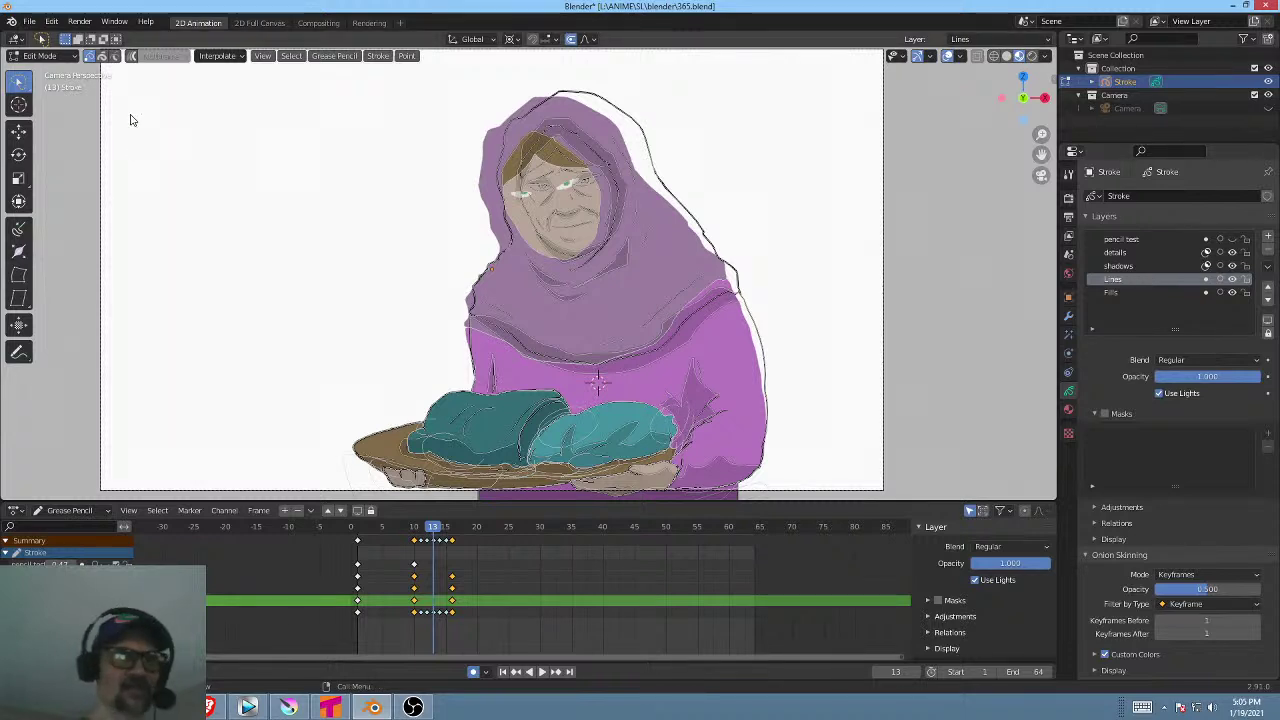
click(238, 60)
click(233, 107)
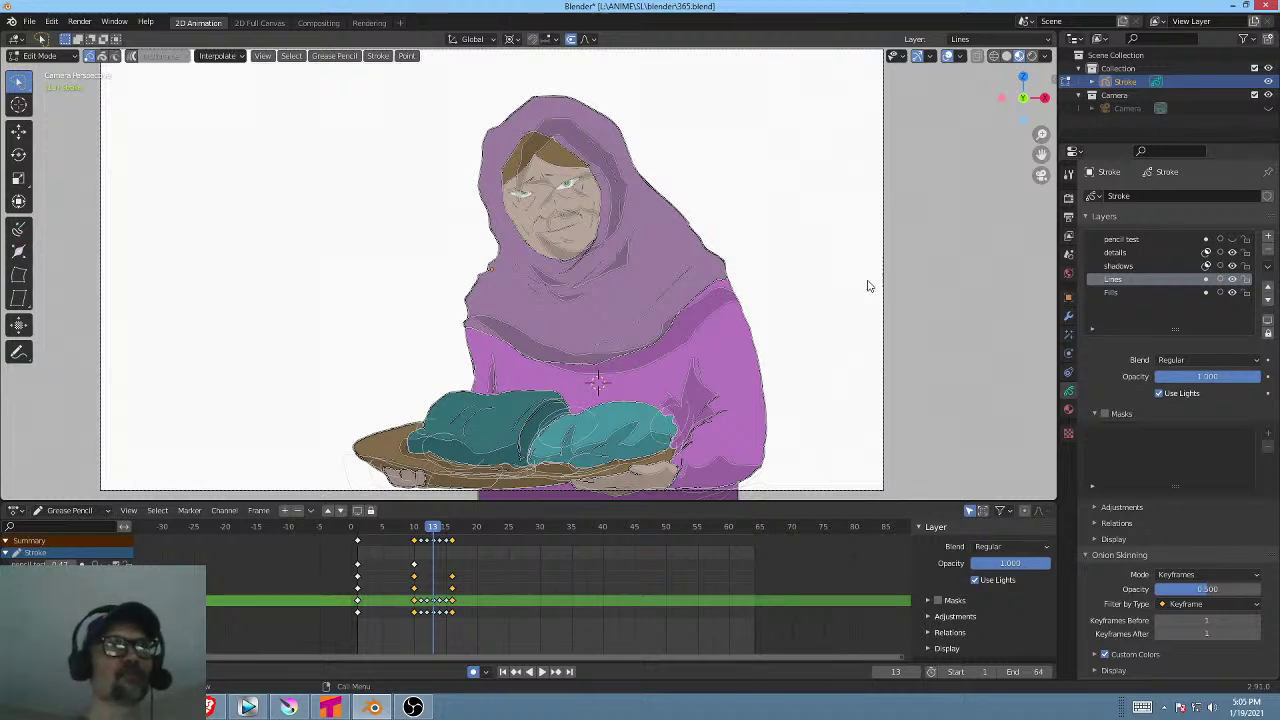
click(1130, 265)
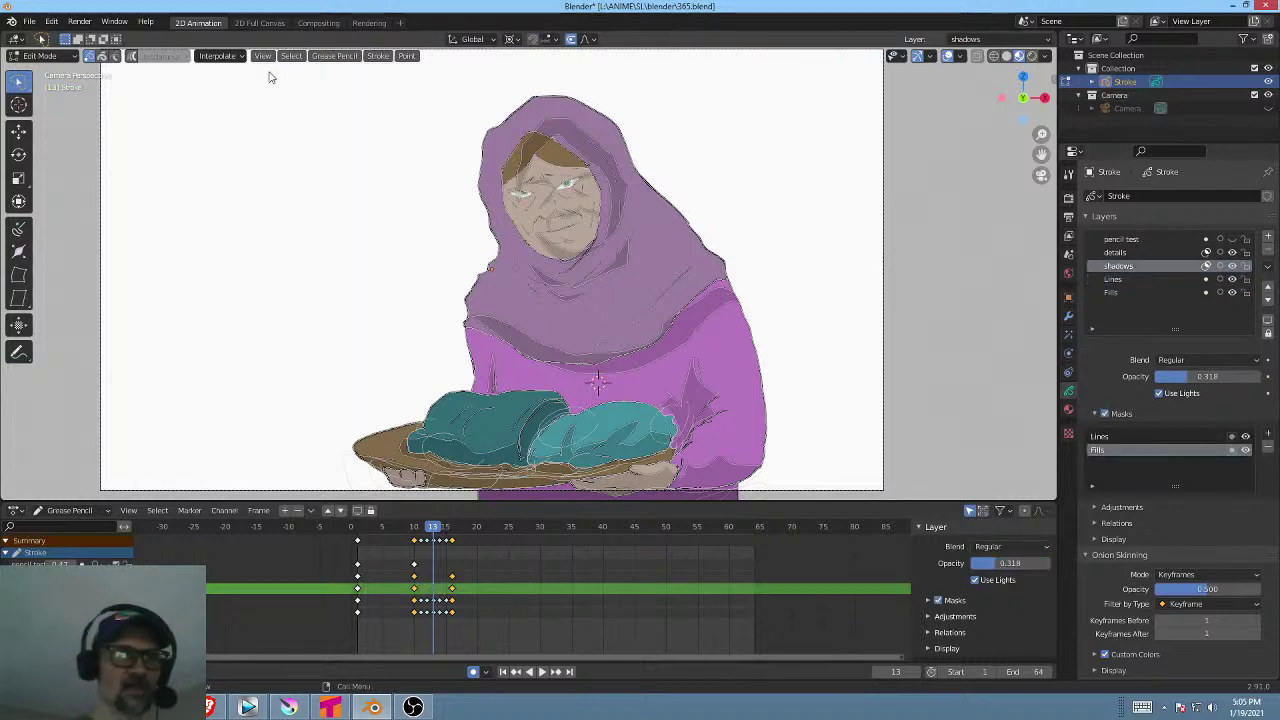
click(238, 57)
click(235, 107)
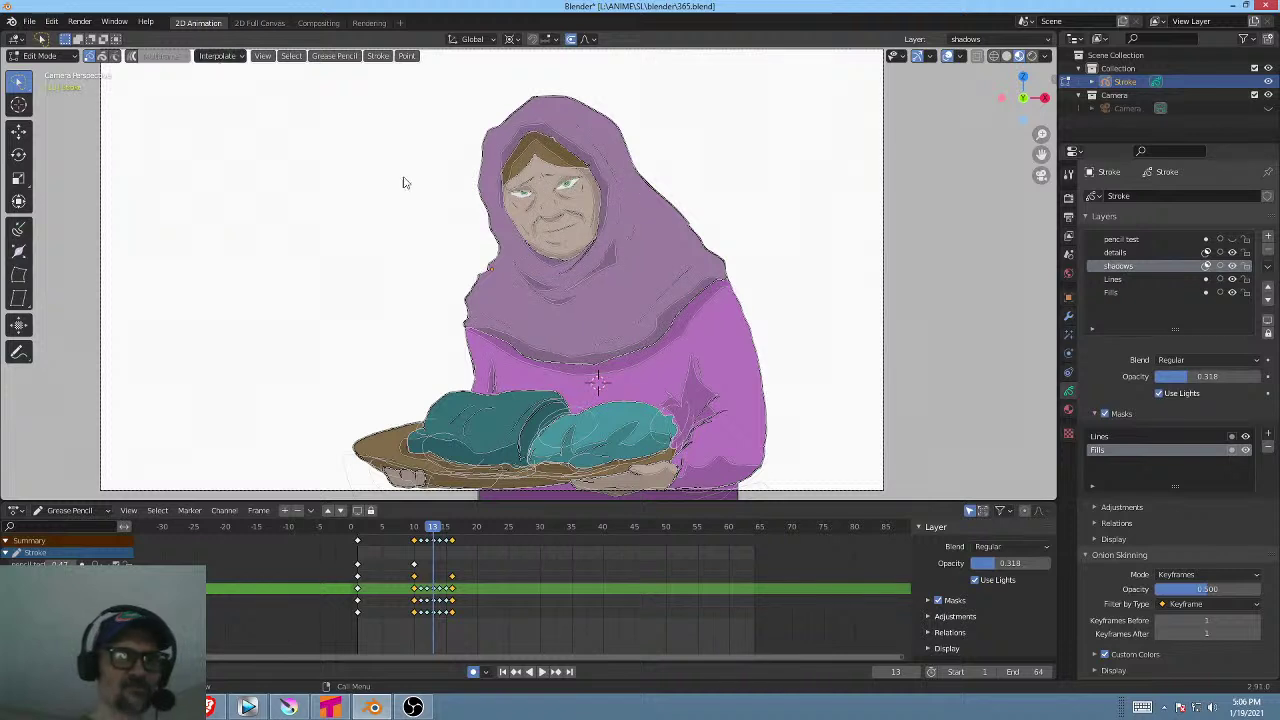
Try to generate a linear interpolated sequence with step 1 on the details layer.
click(1170, 253)
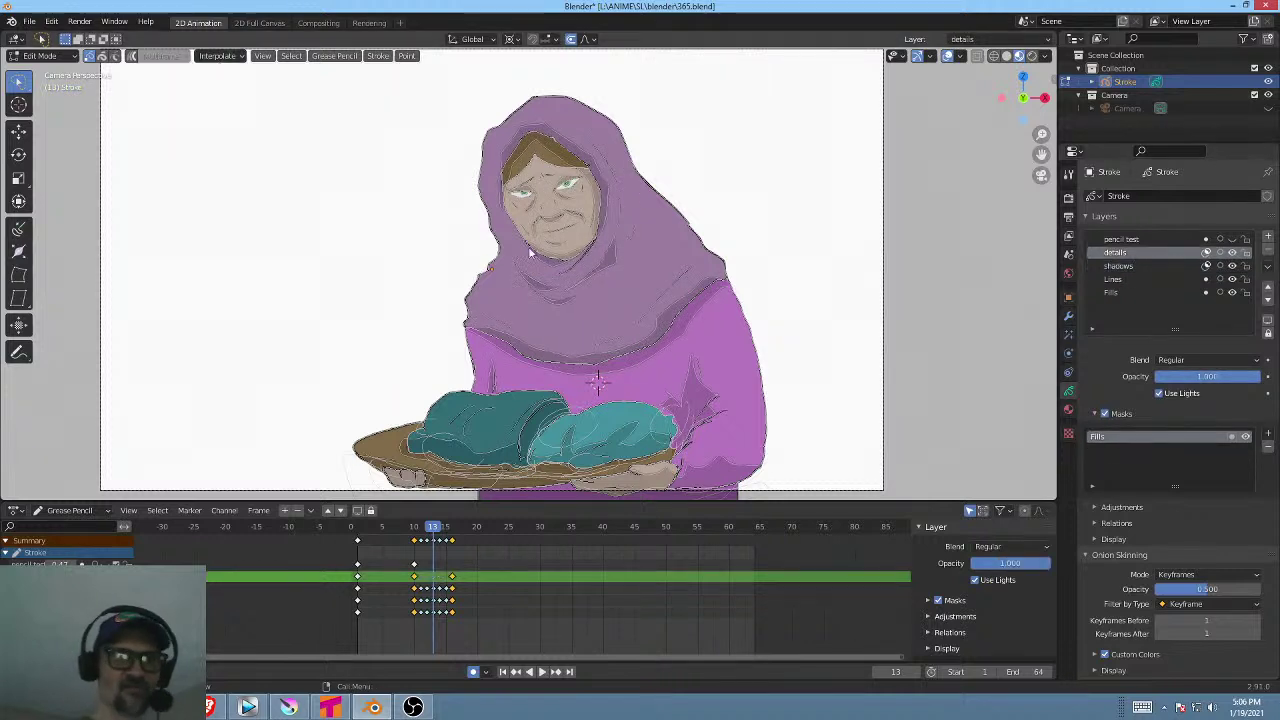
click(233, 60)
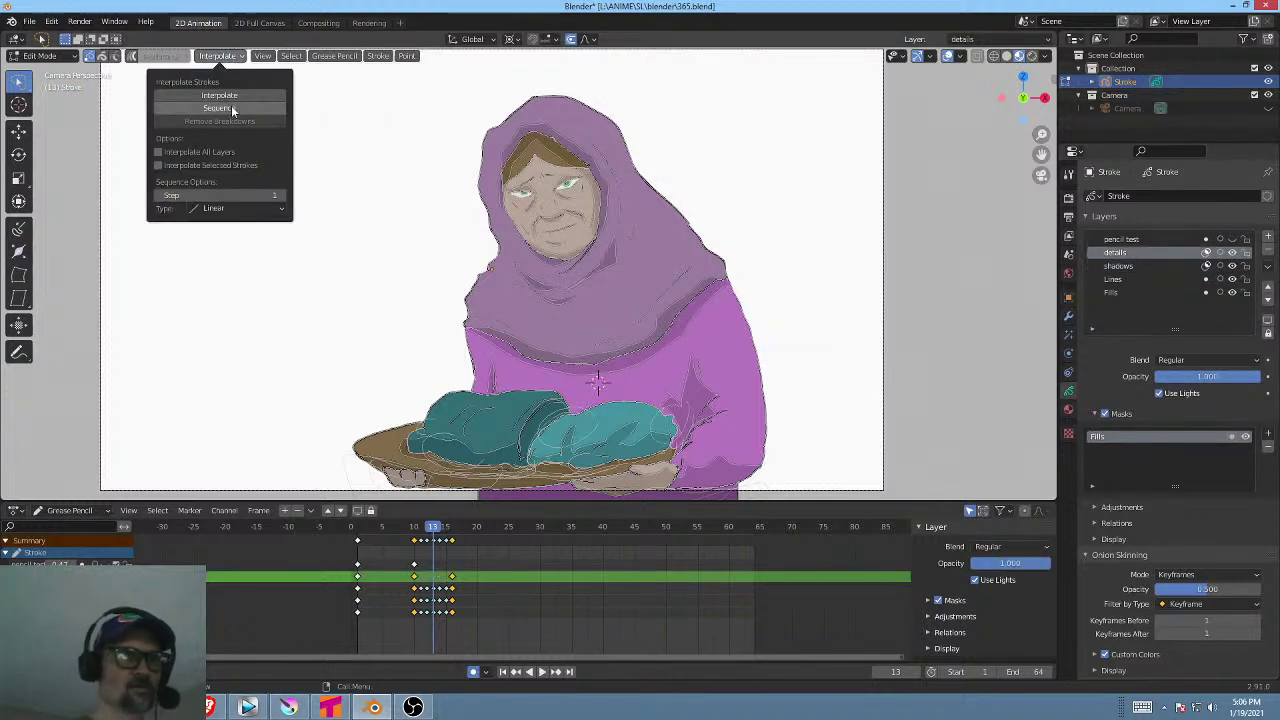
click(234, 108)
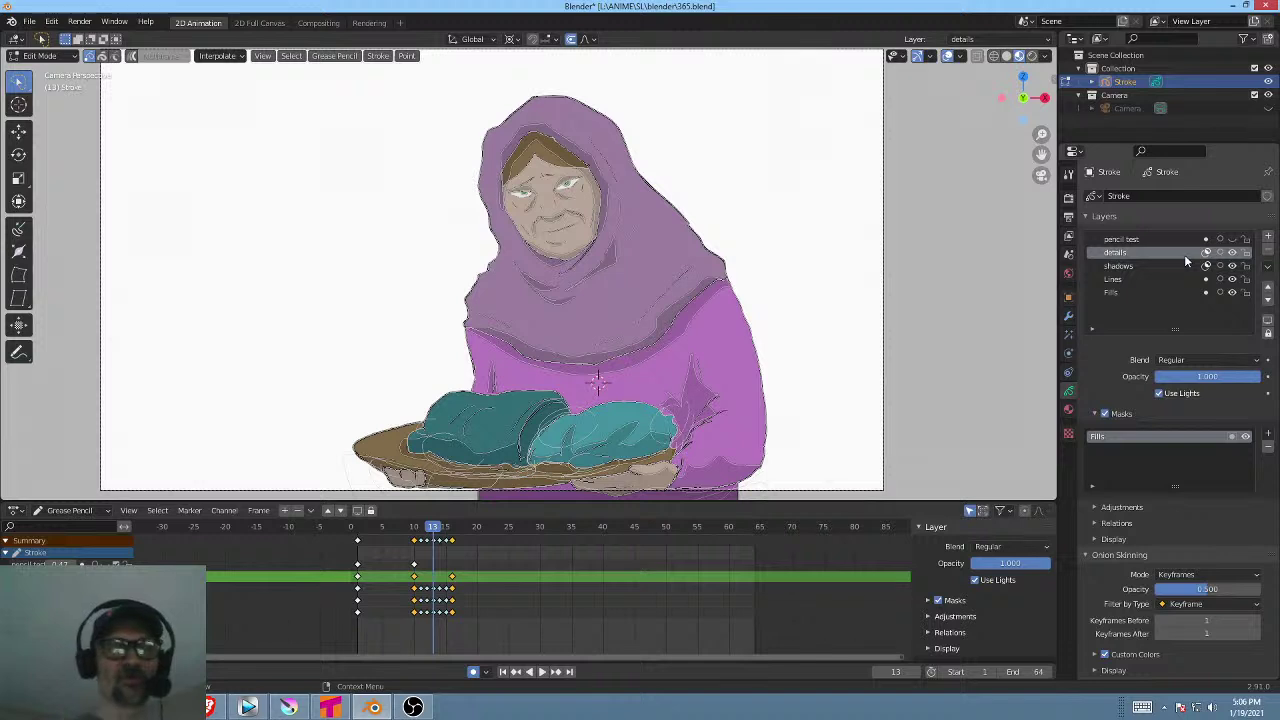
Go through the drawing's layers and make Lines the active layer.
click(1161, 239)
click(1153, 253)
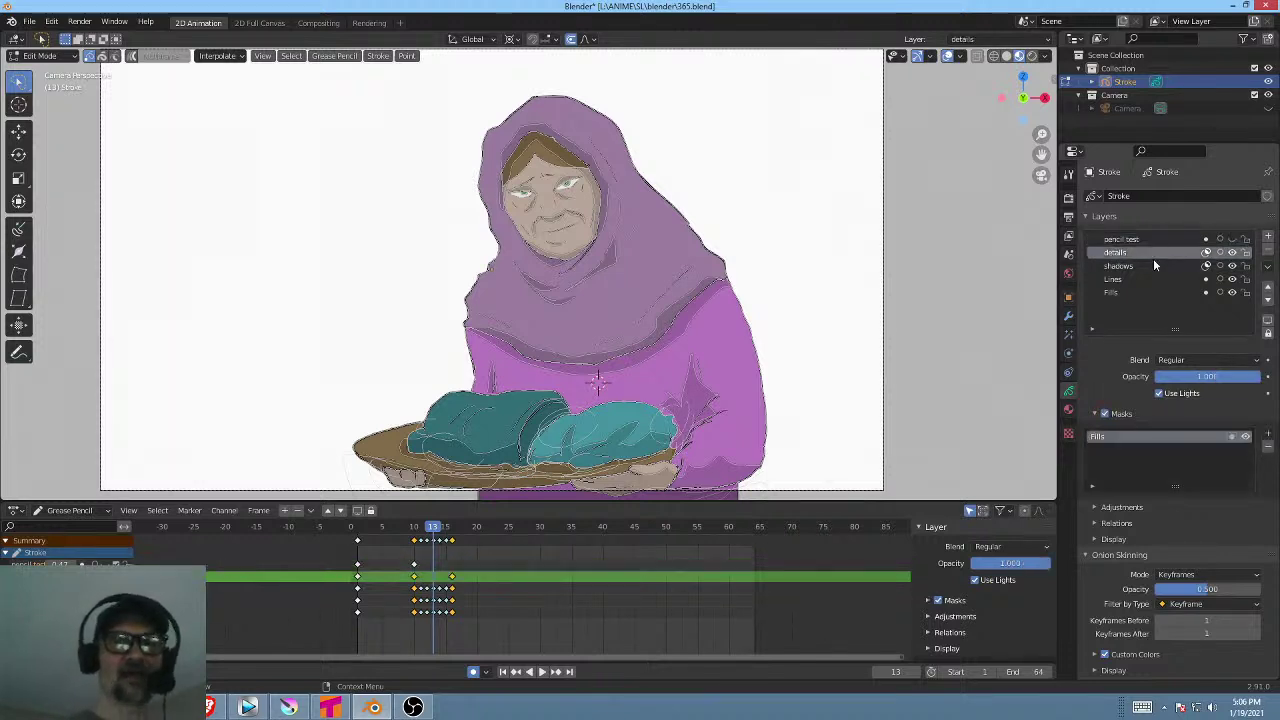
click(1155, 266)
click(1155, 280)
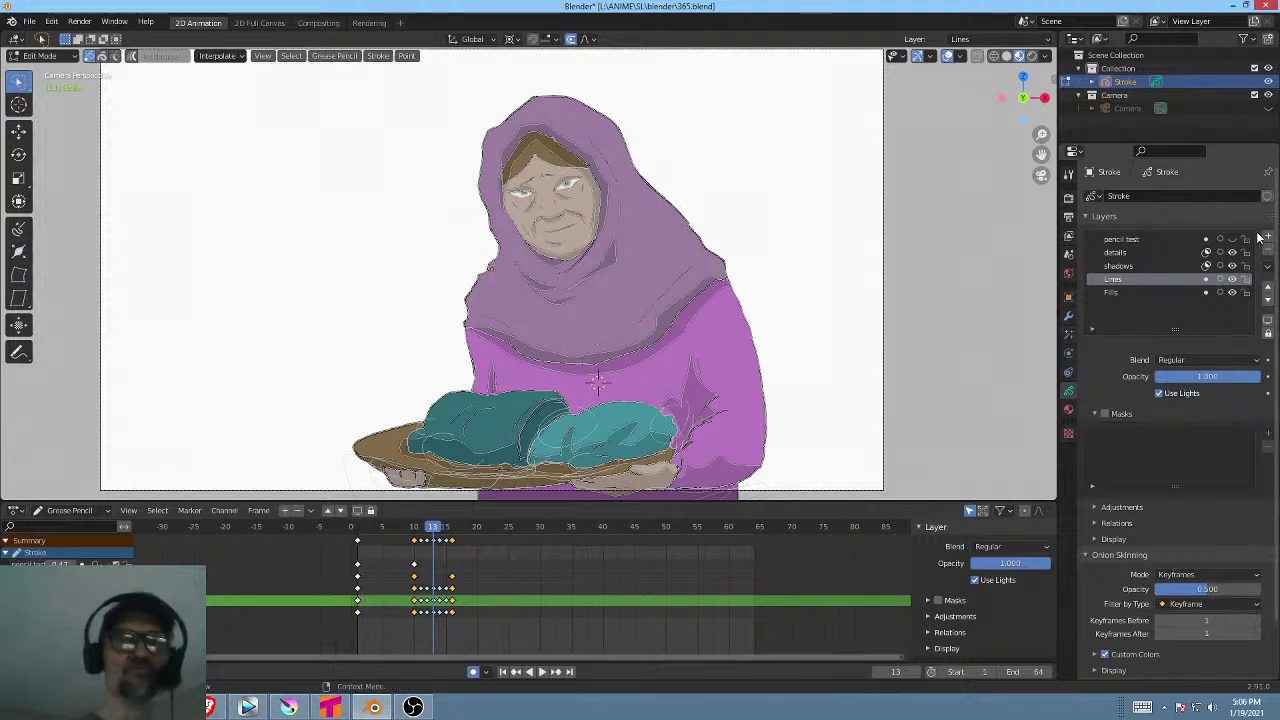
Turn Autolock Inactive Layers on and back off.
click(1268, 270)
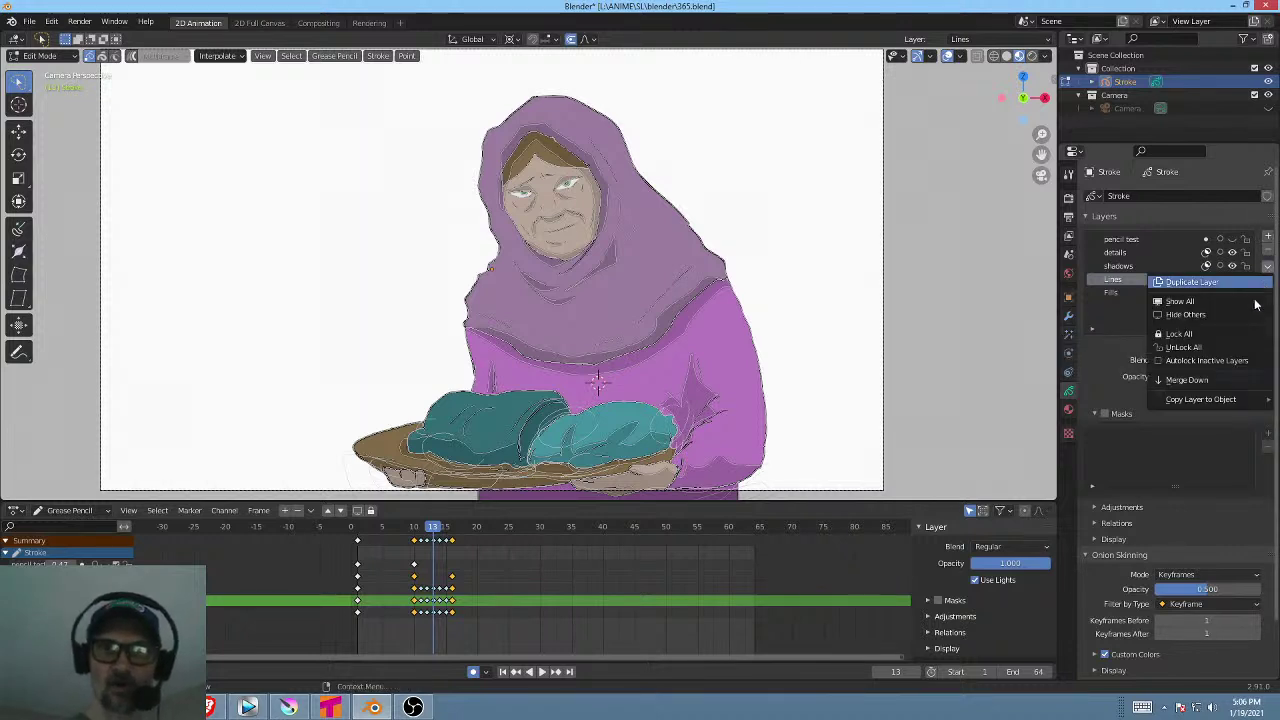
click(1243, 361)
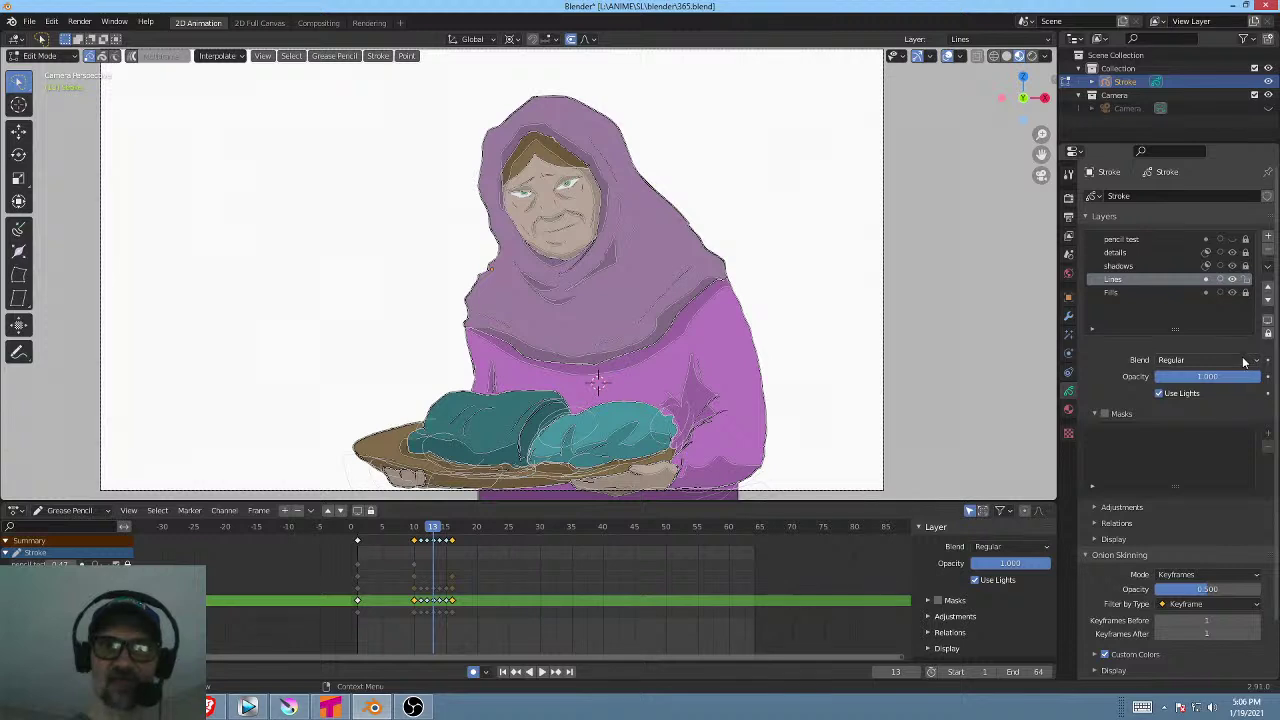
click(1268, 268)
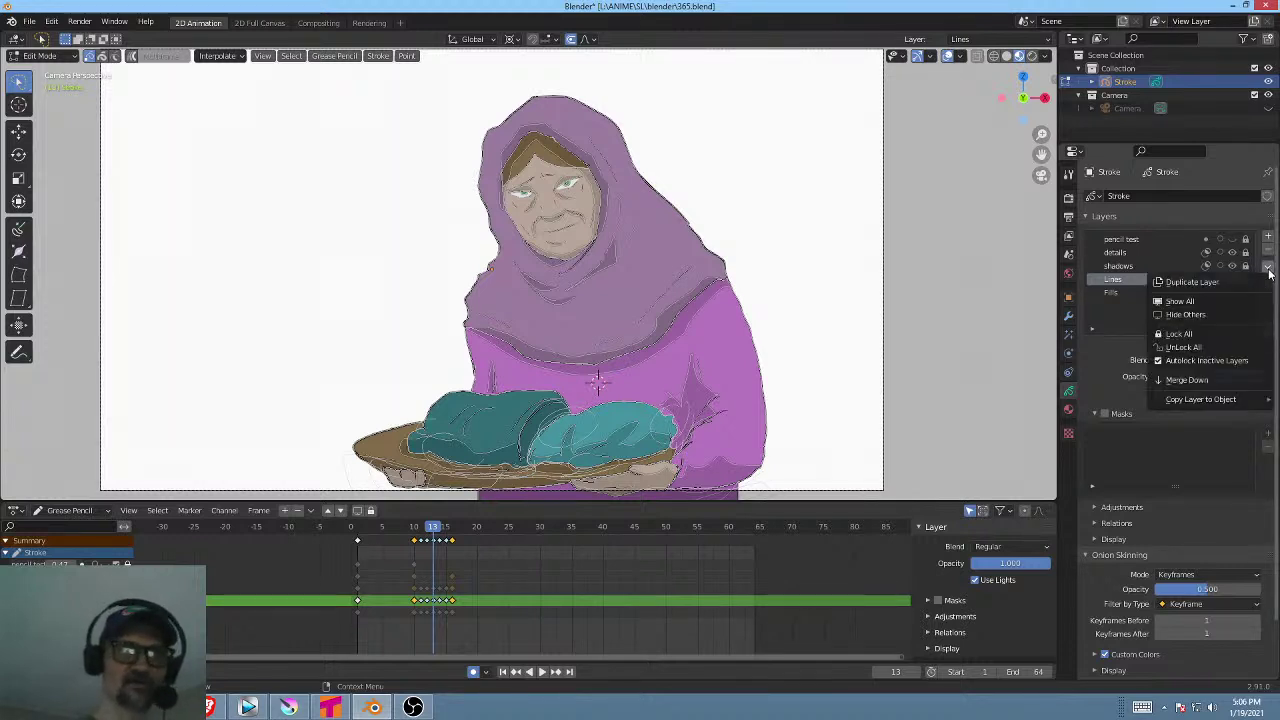
click(1243, 360)
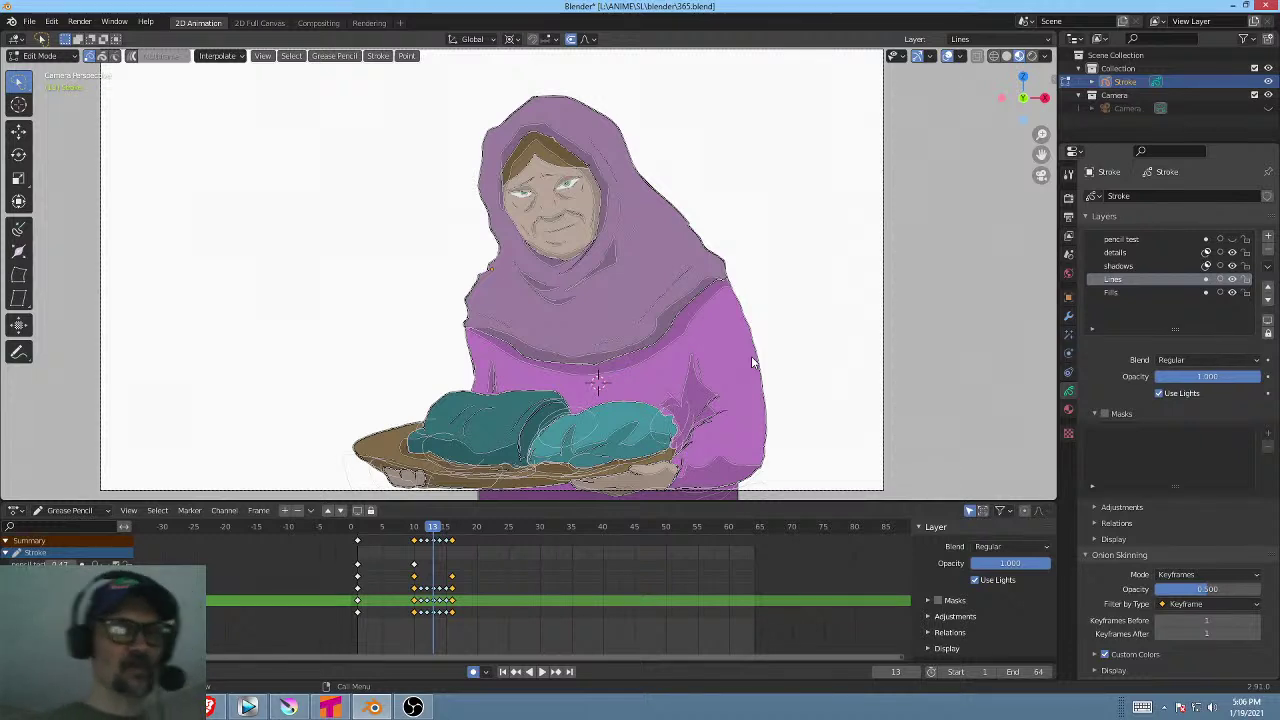
Play the animation from frame 1 twice to review the interpolated lean.
mouse_move(433, 528)
mouse_down()
mouse_move(408, 530)
mouse_move(463, 528)
mouse_move(420, 528)
mouse_move(400, 552)
mouse_move(449, 555)
mouse_move(346, 571)
mouse_up()
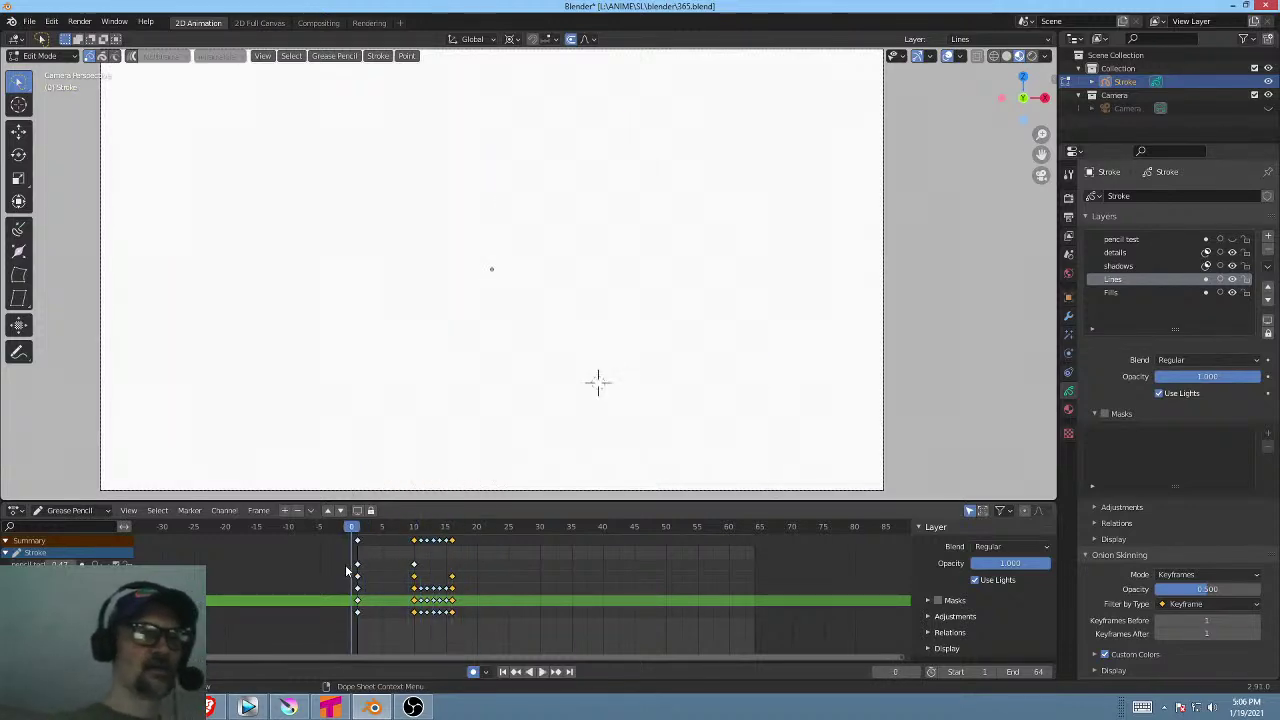
click(357, 528)
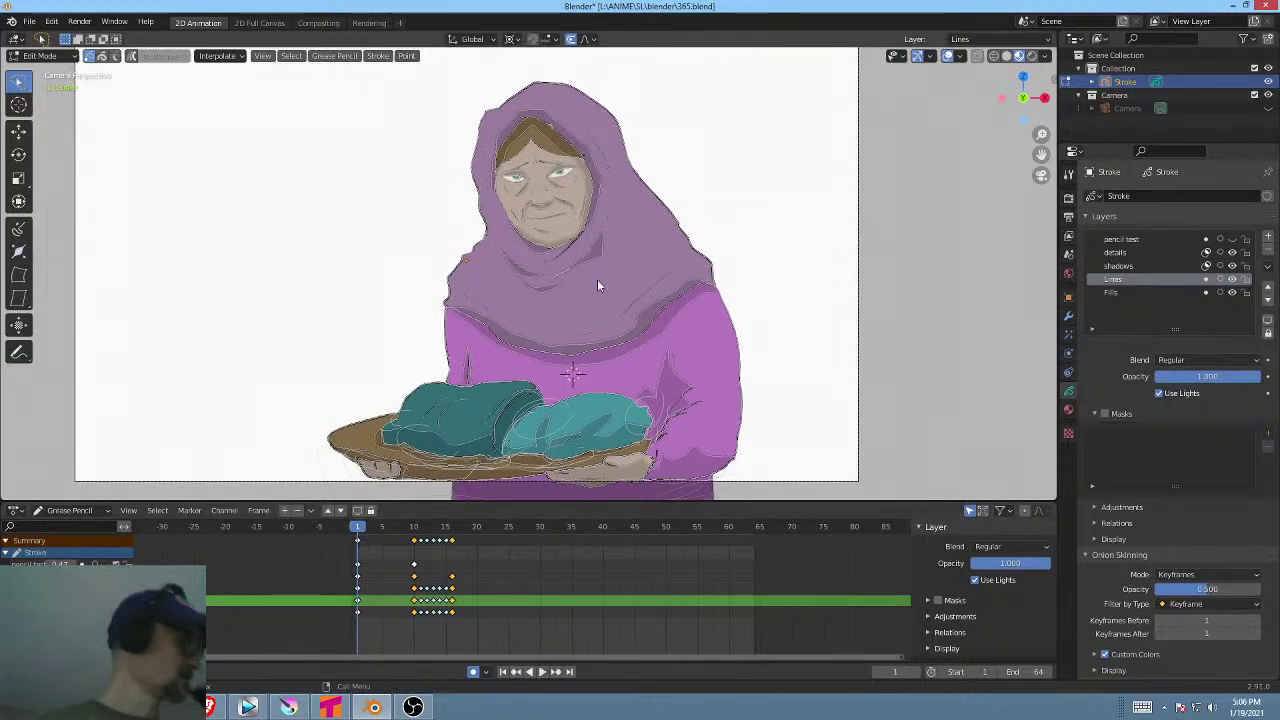
key(space)
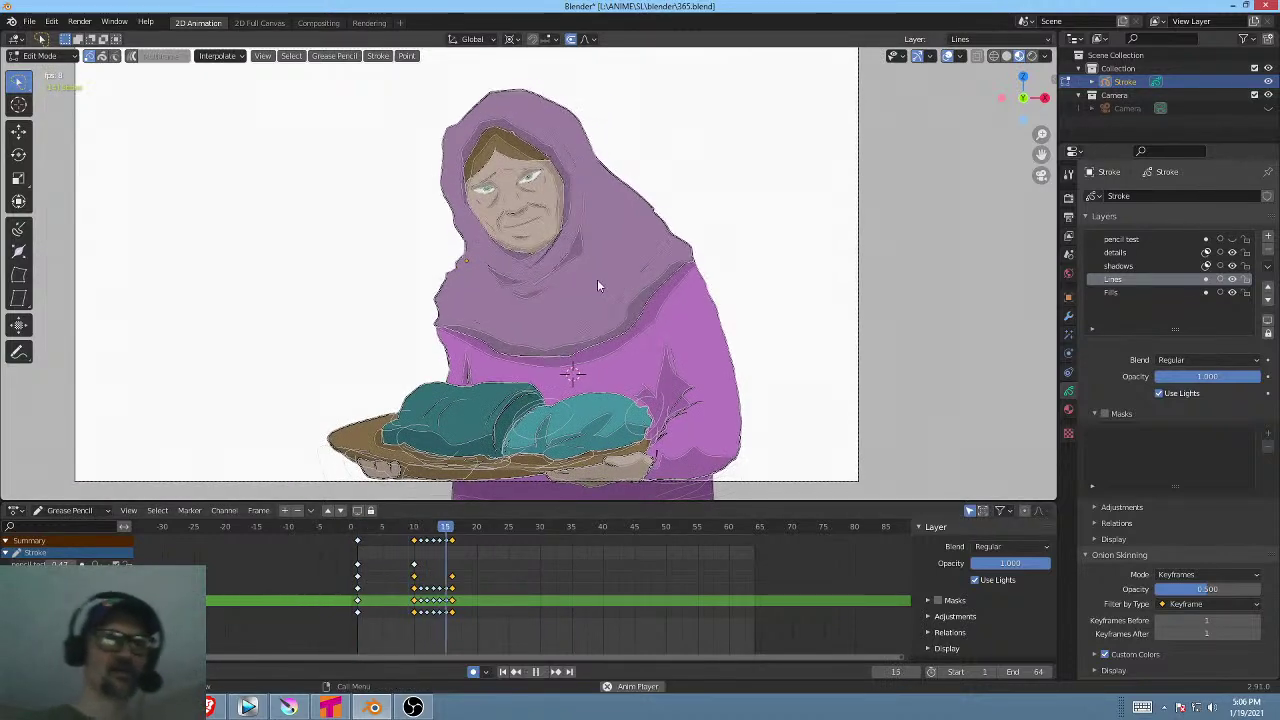
key(space)
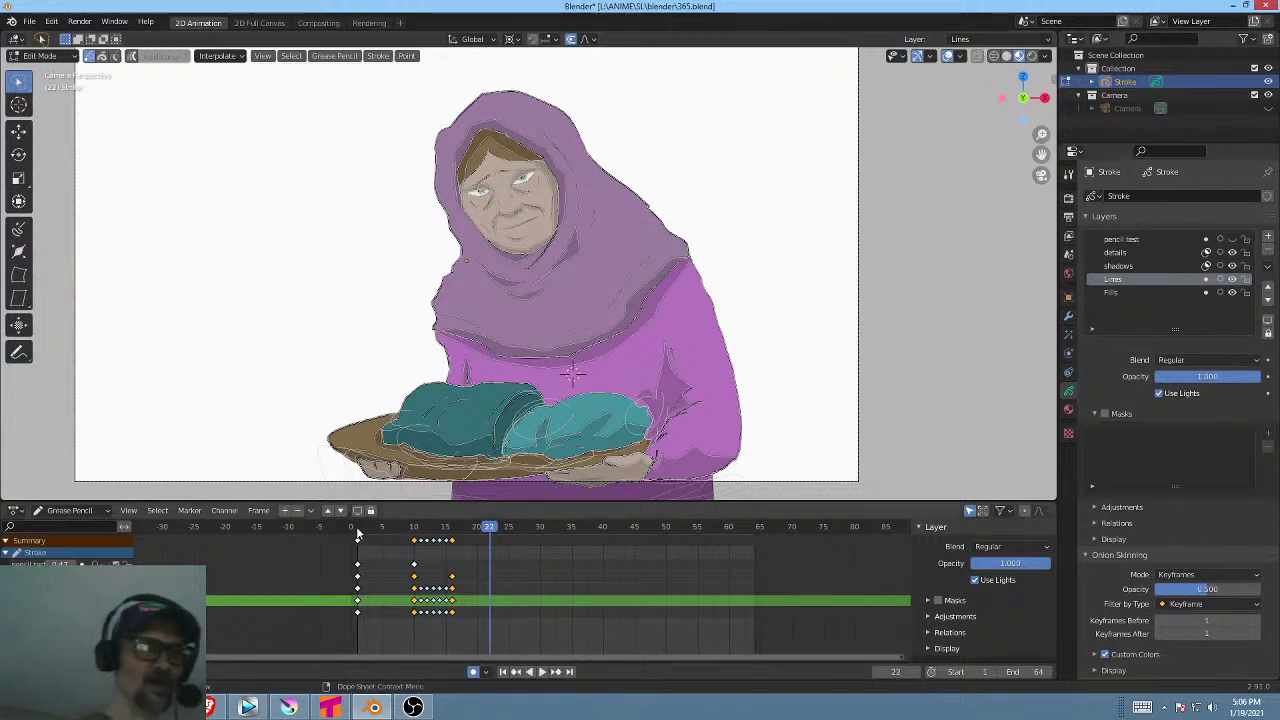
click(357, 530)
key(space)
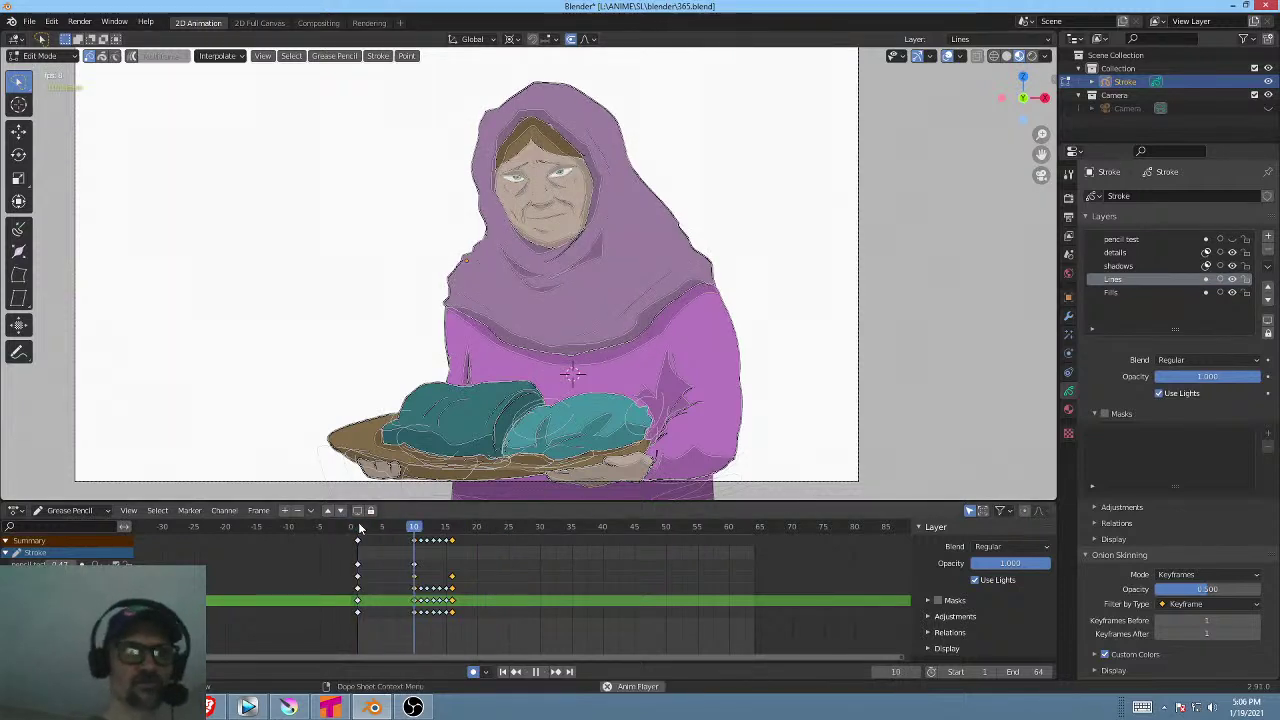
key(space)
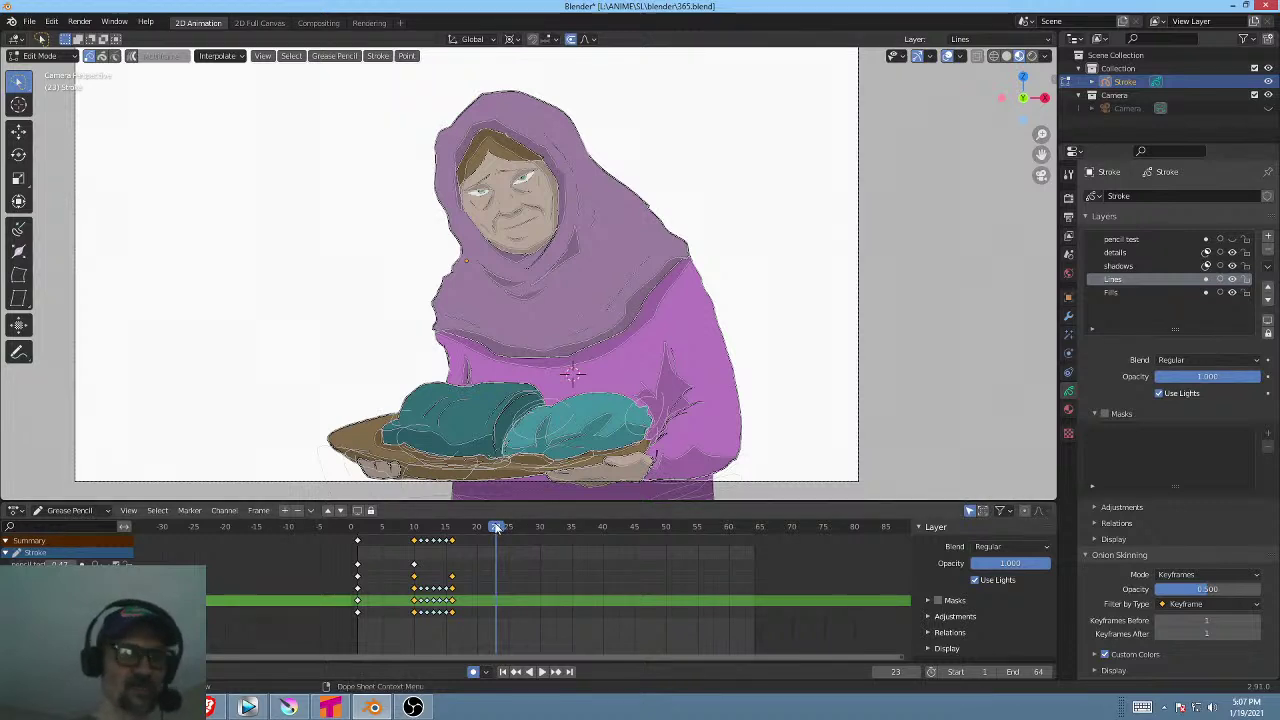
Try to scale the selected keyframes closer together about frame 10.
drag(497, 530, 488, 520)
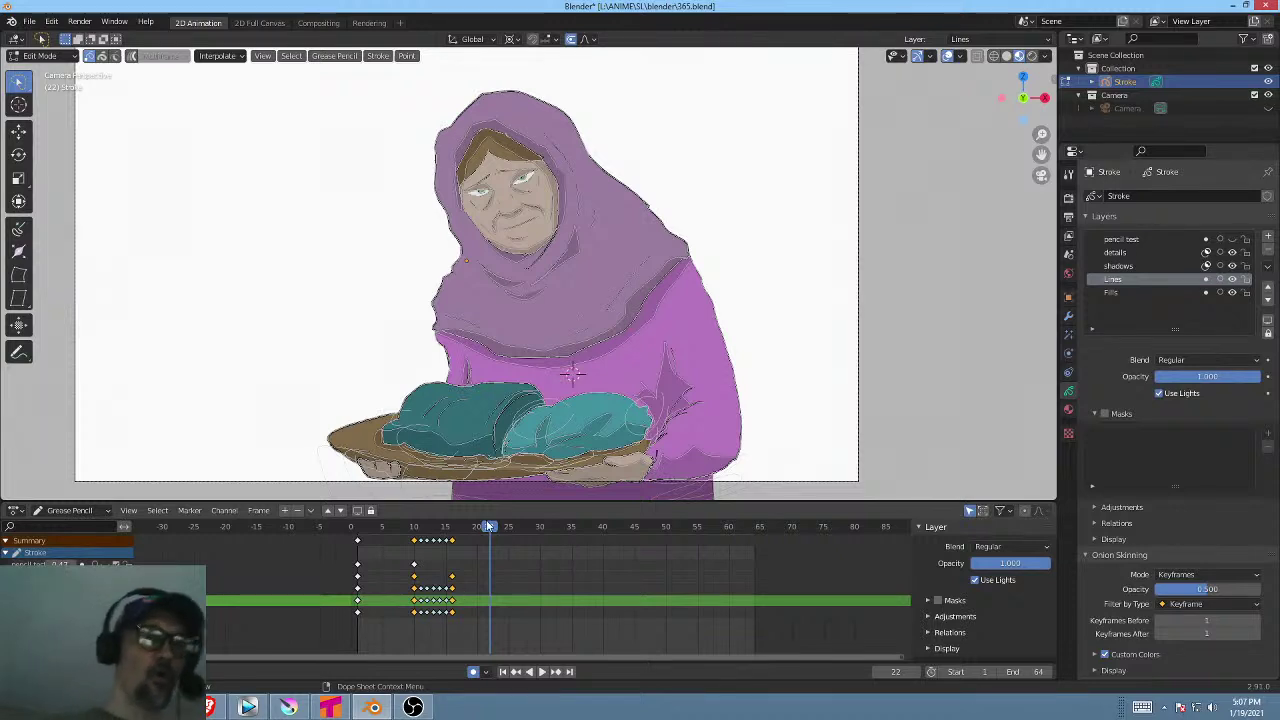
drag(492, 530, 415, 533)
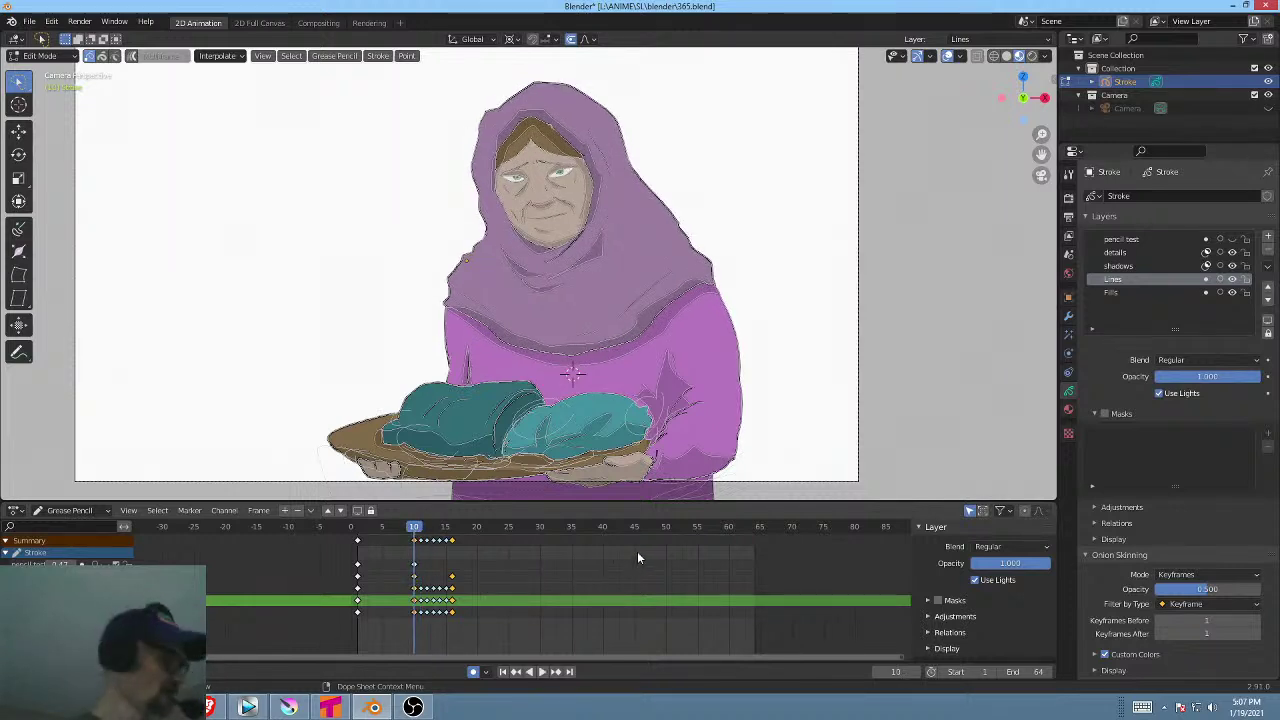
key(s)
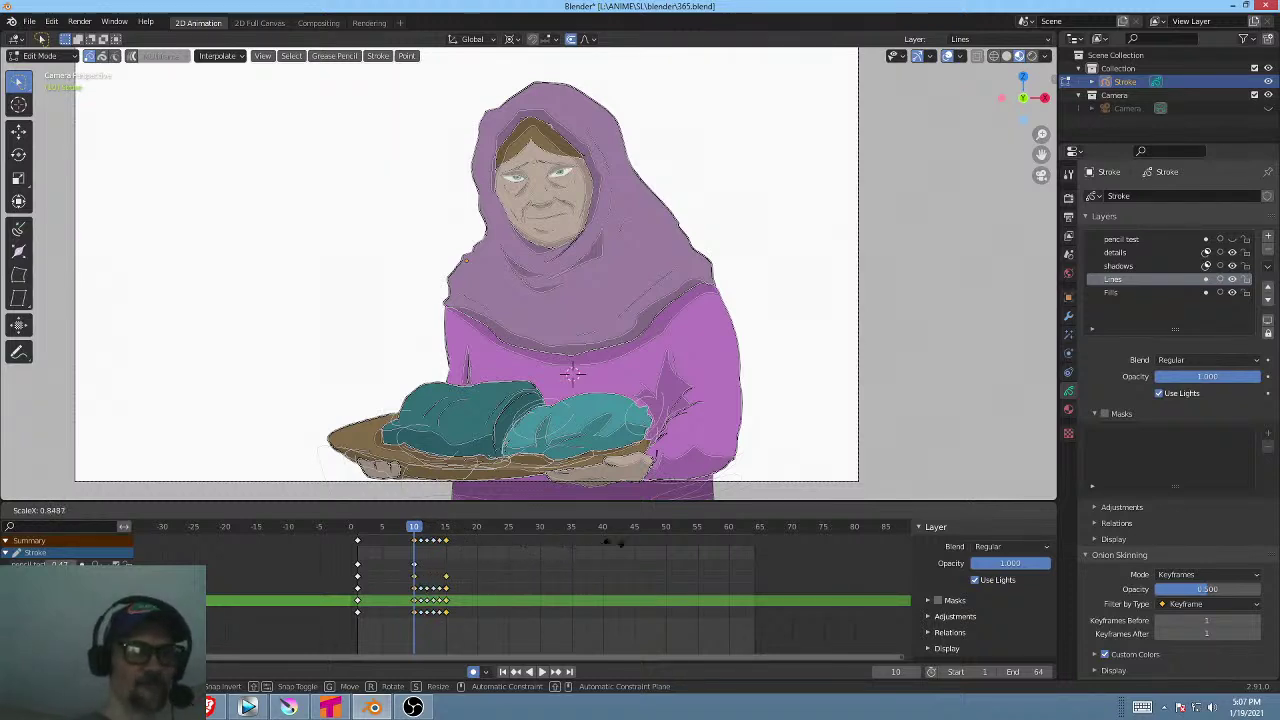
click(554, 551)
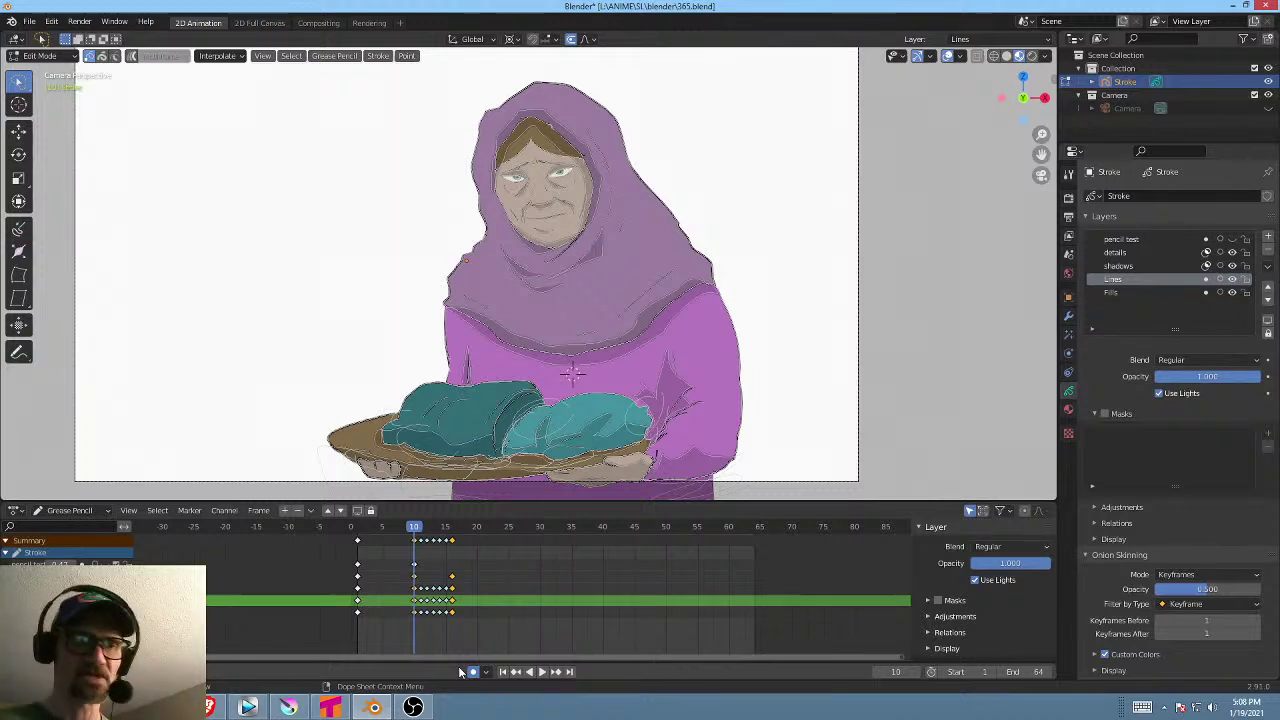
Select the lean's keyframes up to frame 16 on all layers and scale them about frame 10 so they end at frame 13.
key(b)
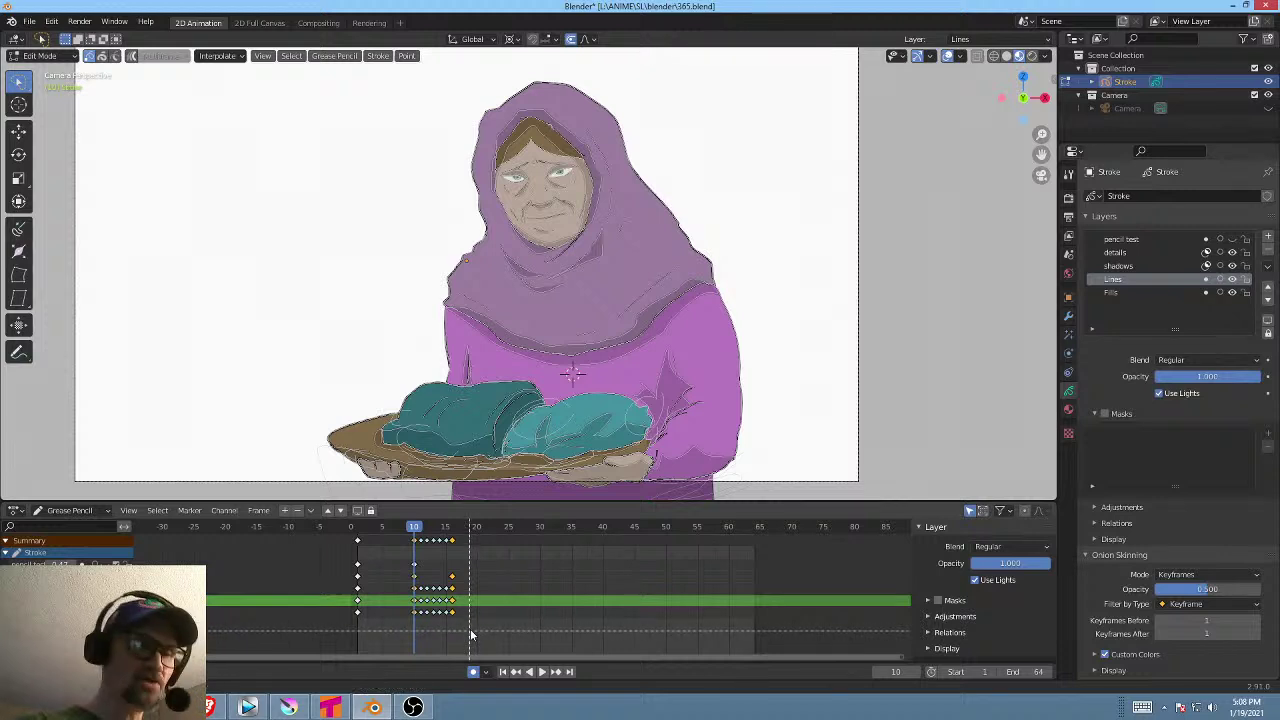
drag(471, 634, 415, 528)
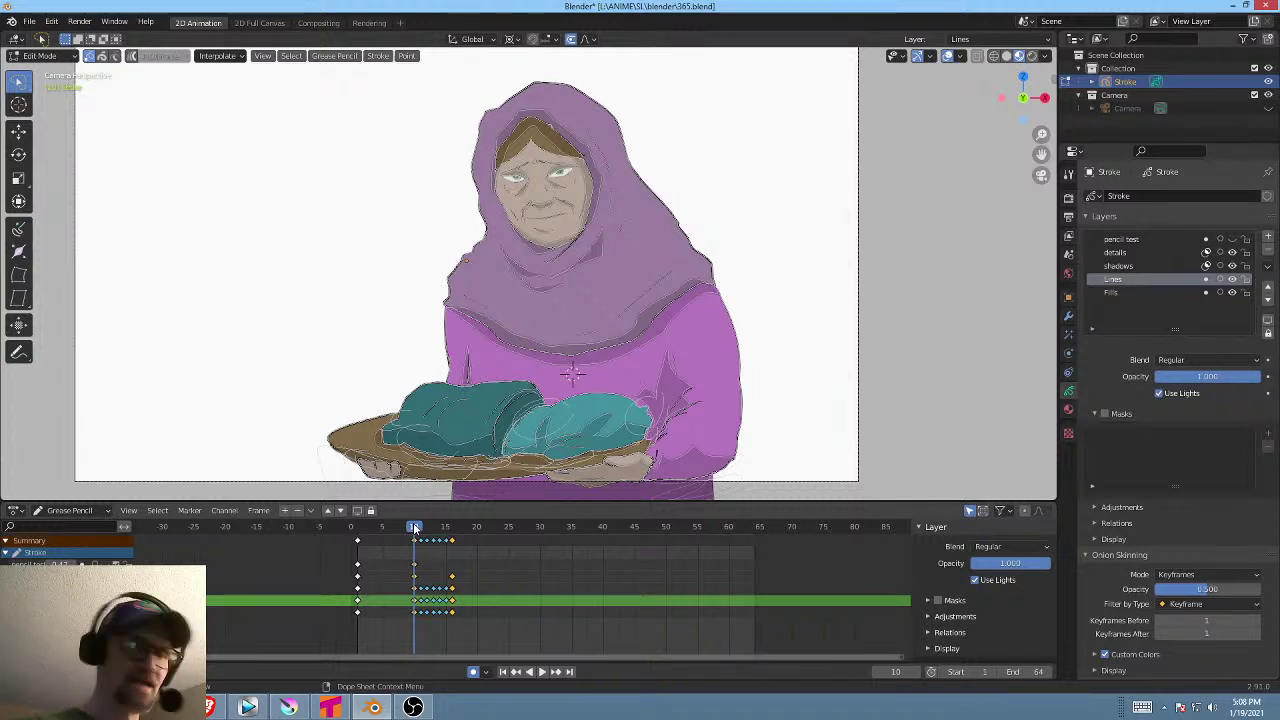
key(s)
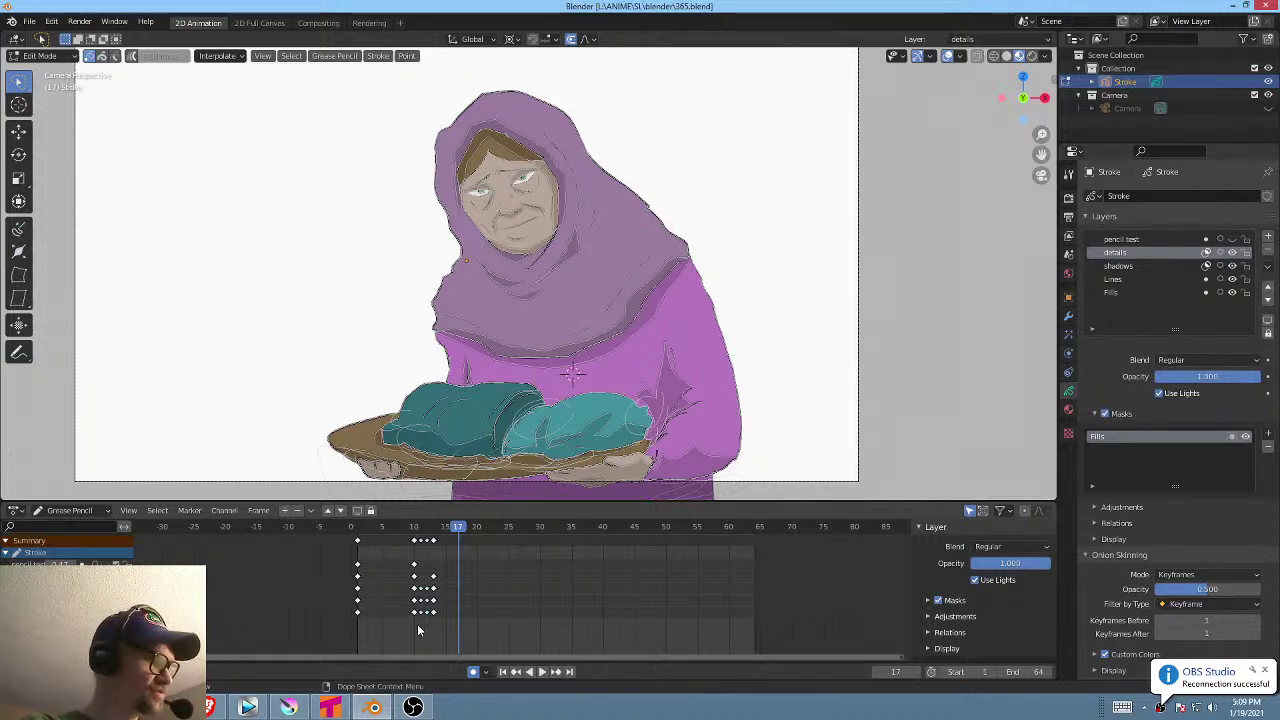
Duplicate the keyframes of frames 10 to 12 in reversed order and place the copies at frames 15 to 17.
key(b)
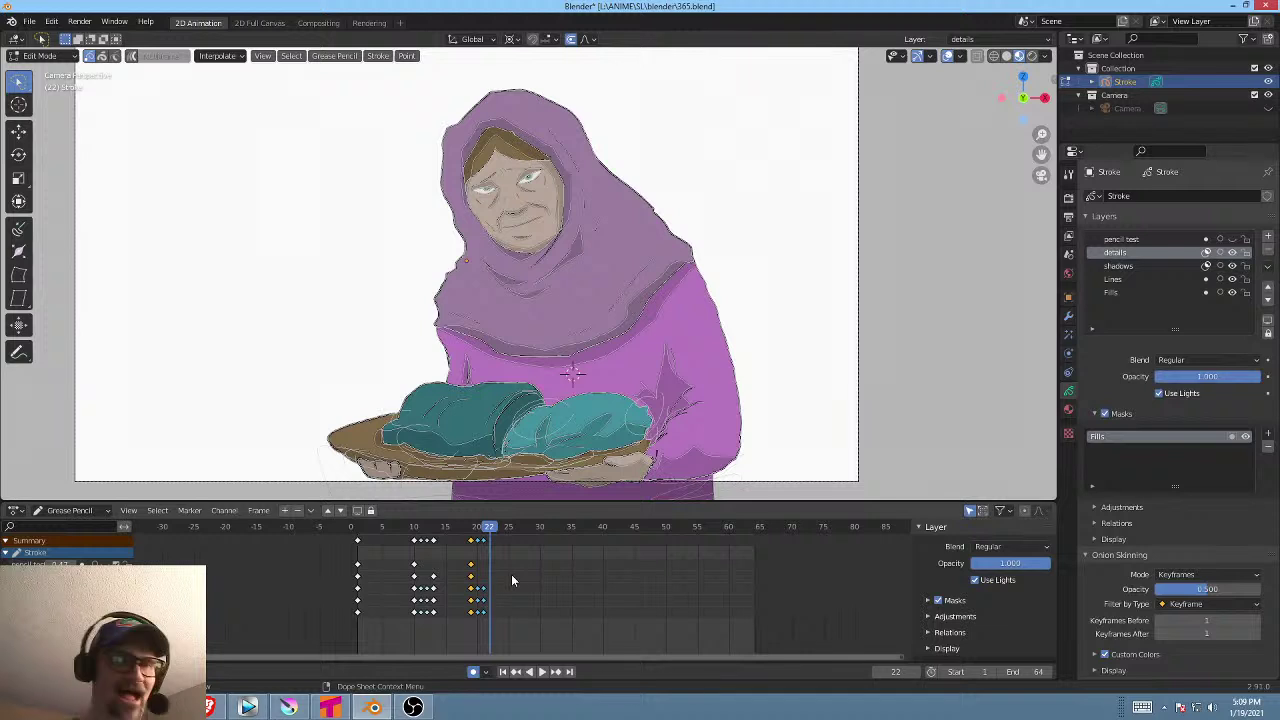
key(s)
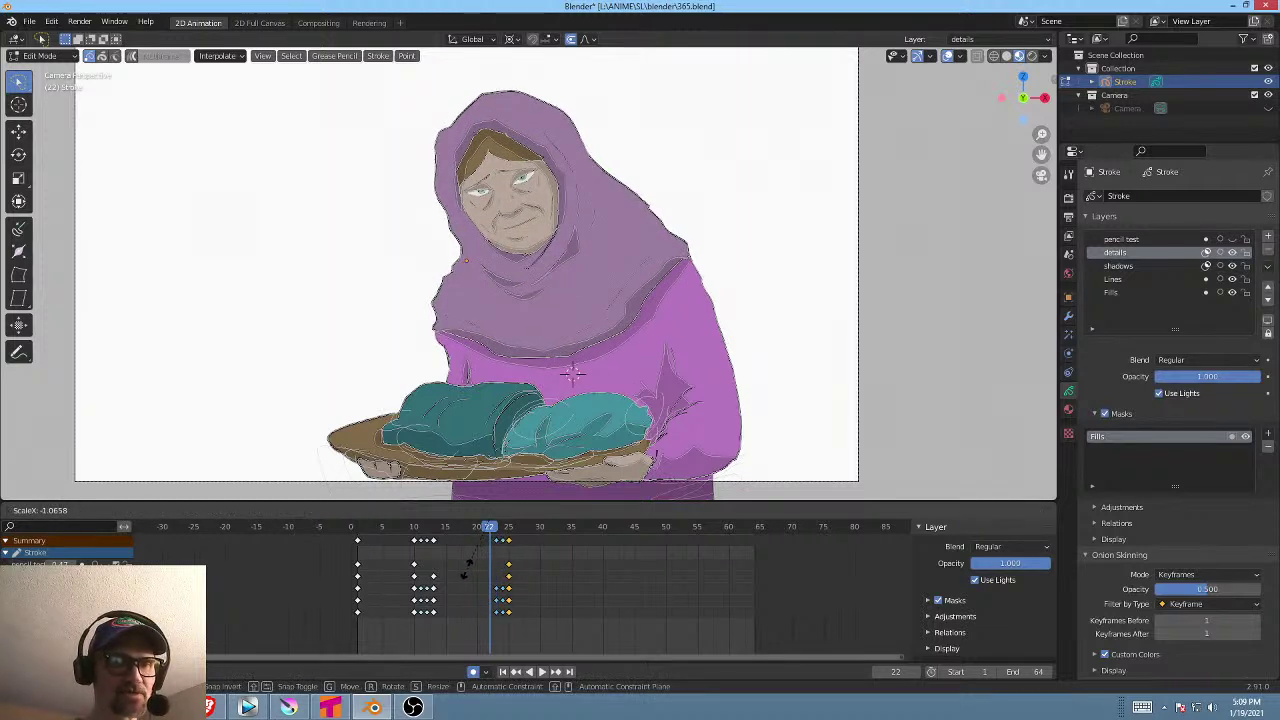
click(468, 573)
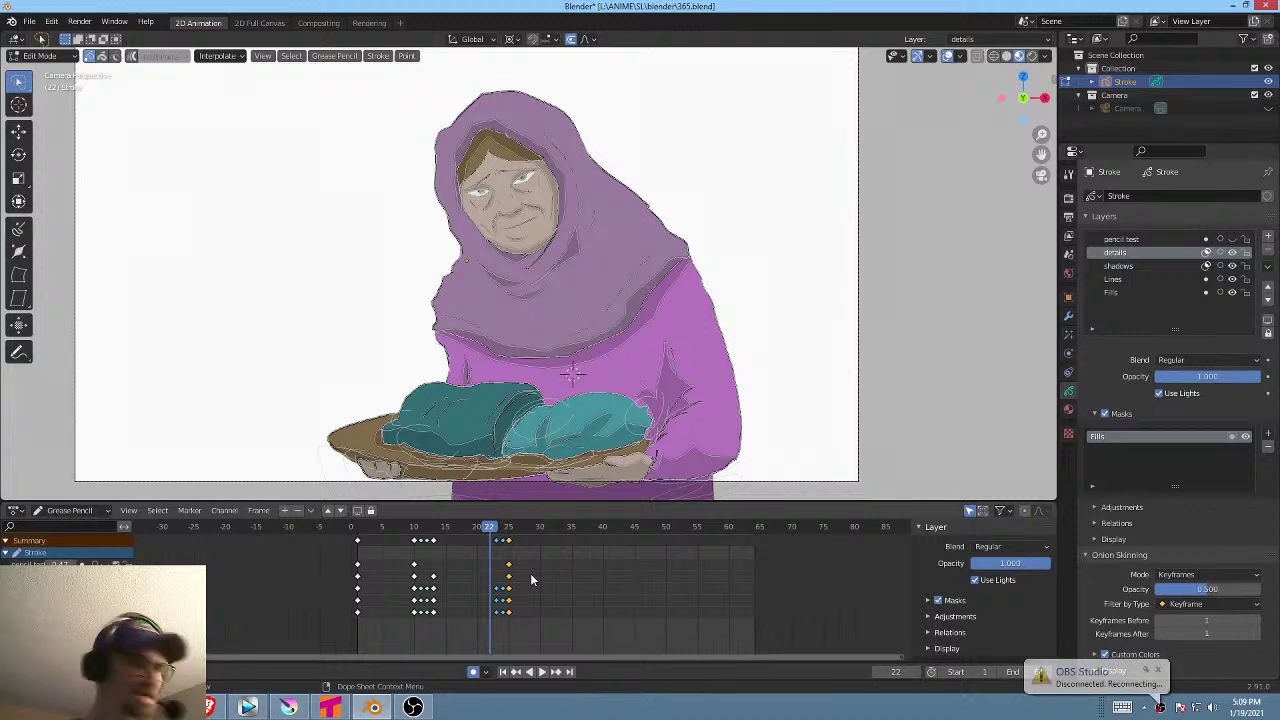
key(ctrl+z)
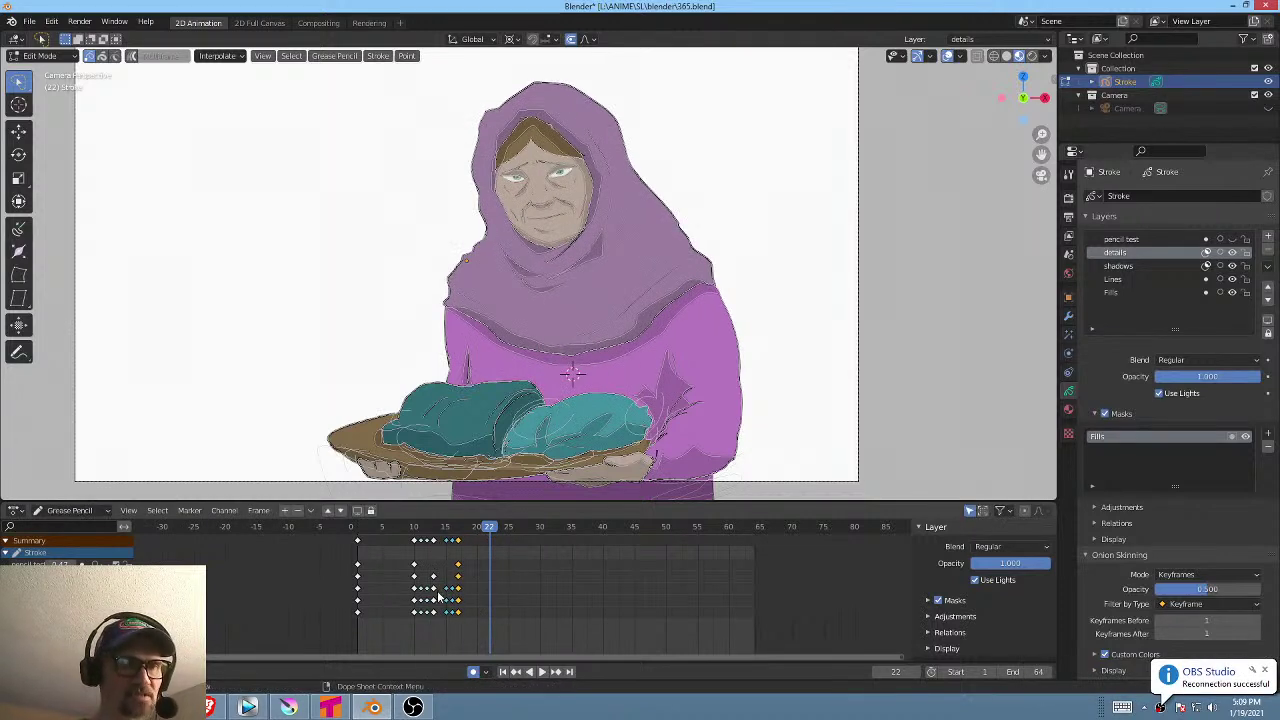
Deselect the copied keyframes and play the animation from frame 7 to check the lean and return.
click(401, 612)
click(396, 534)
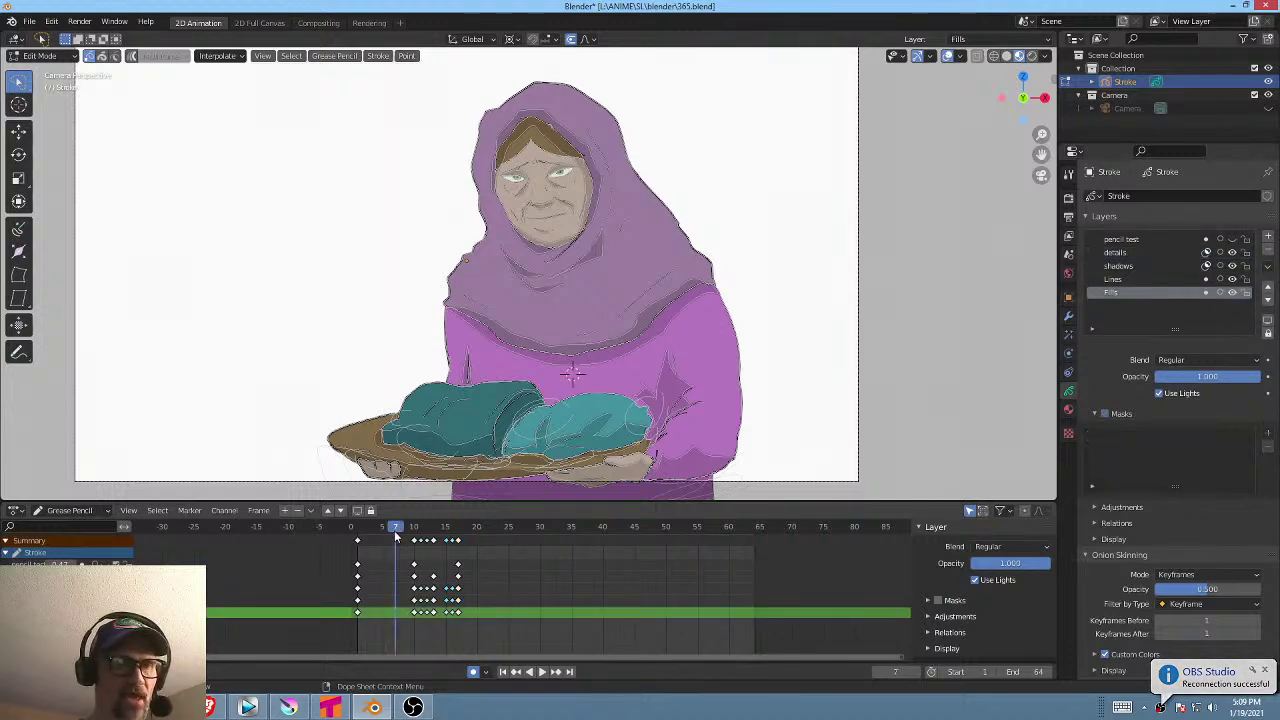
key(space)
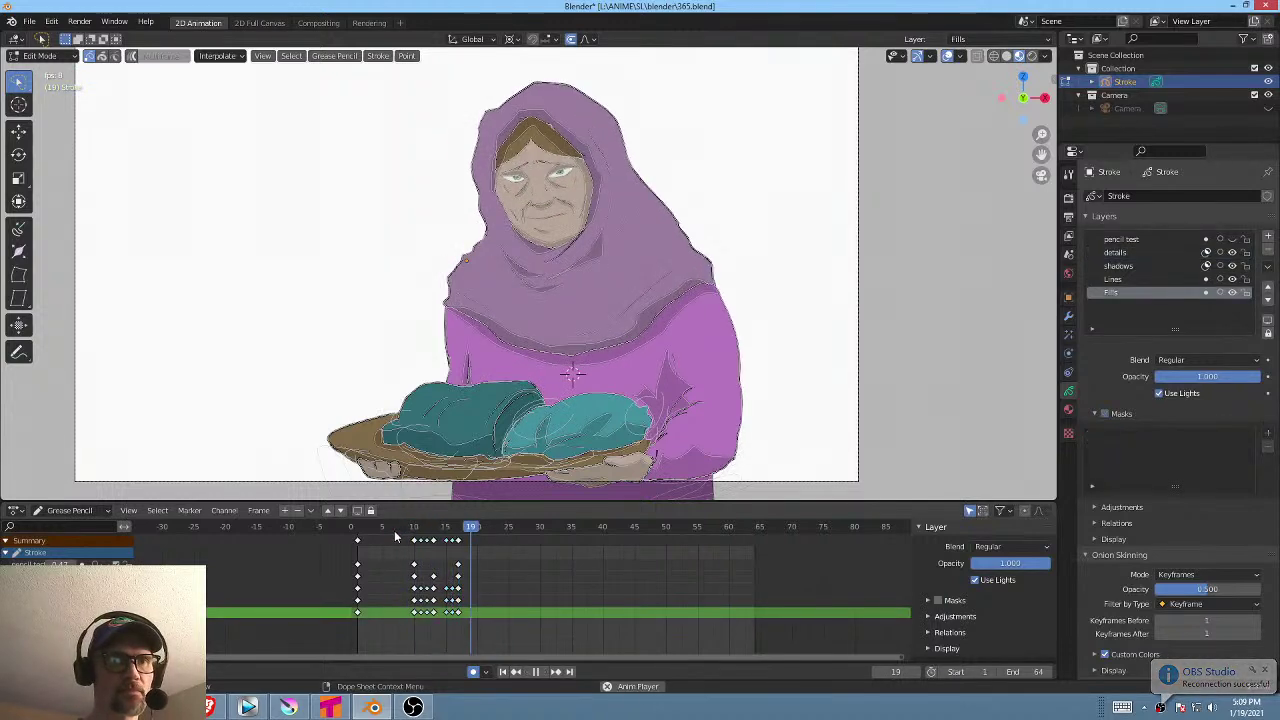
key(space)
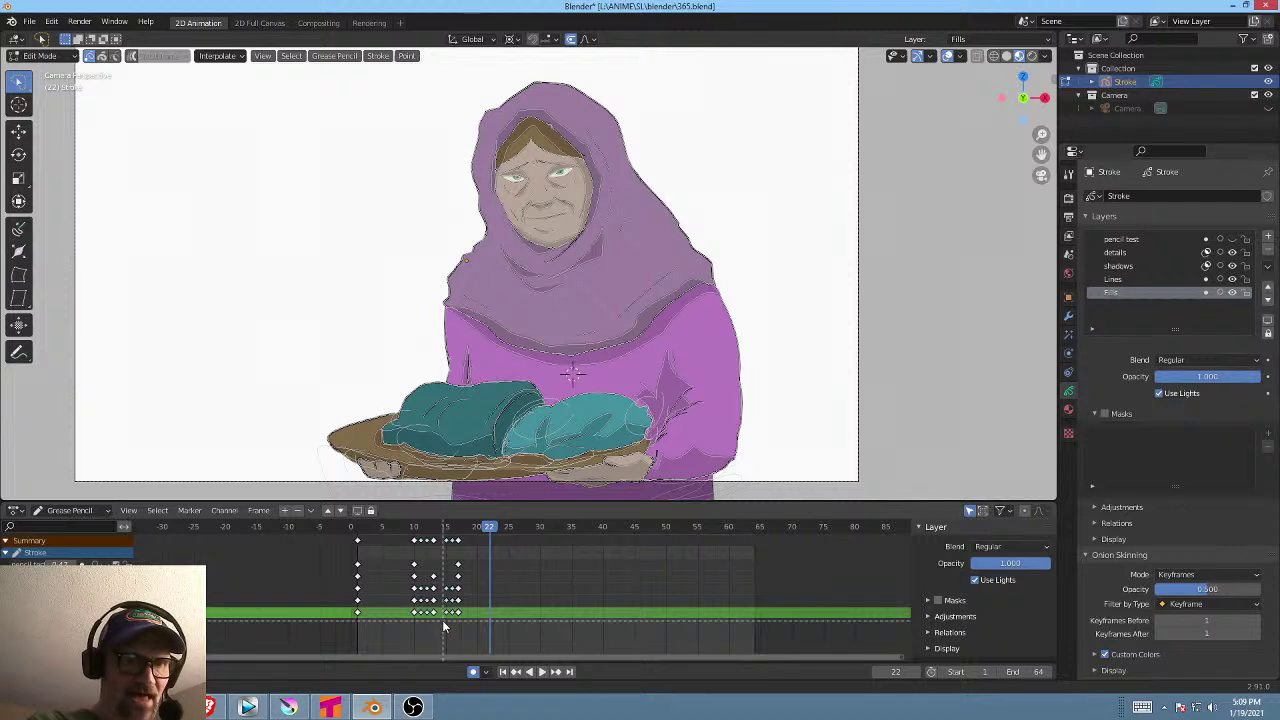
Delete the keyframes at frame 15 and move those at frames 16 and 17 two frames earlier.
drag(445, 621, 448, 511)
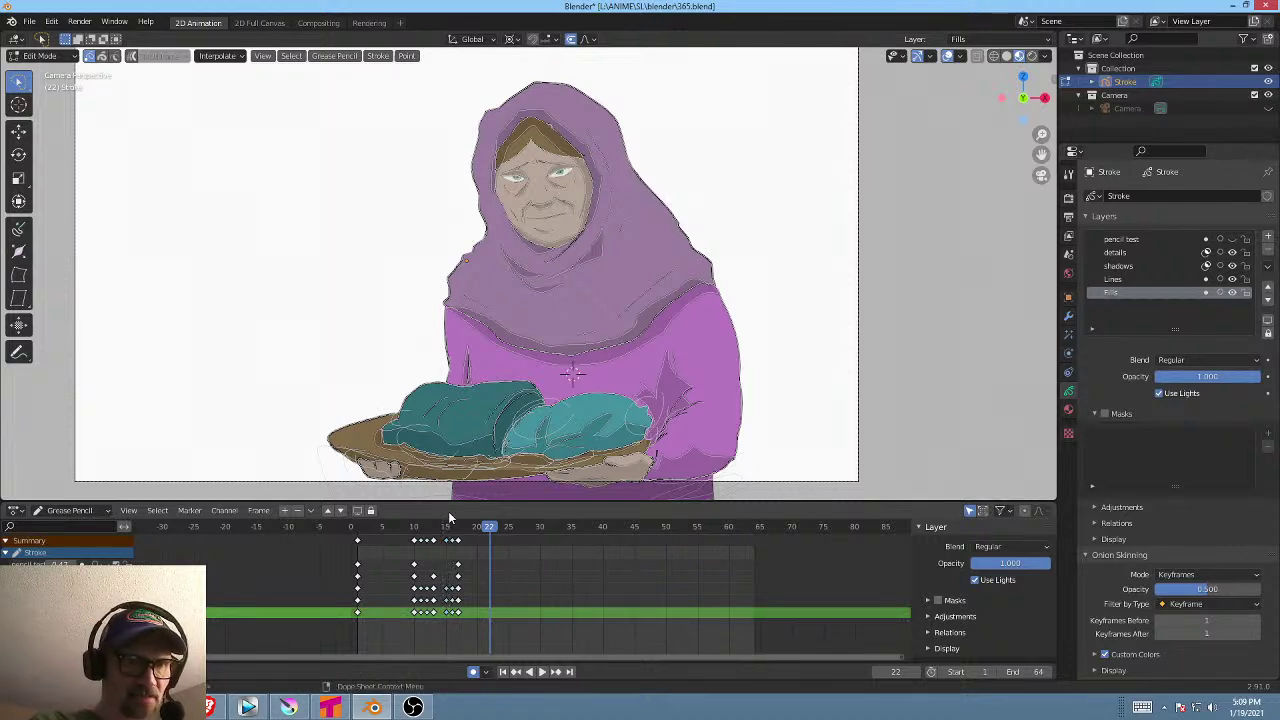
key(x)
click(447, 577)
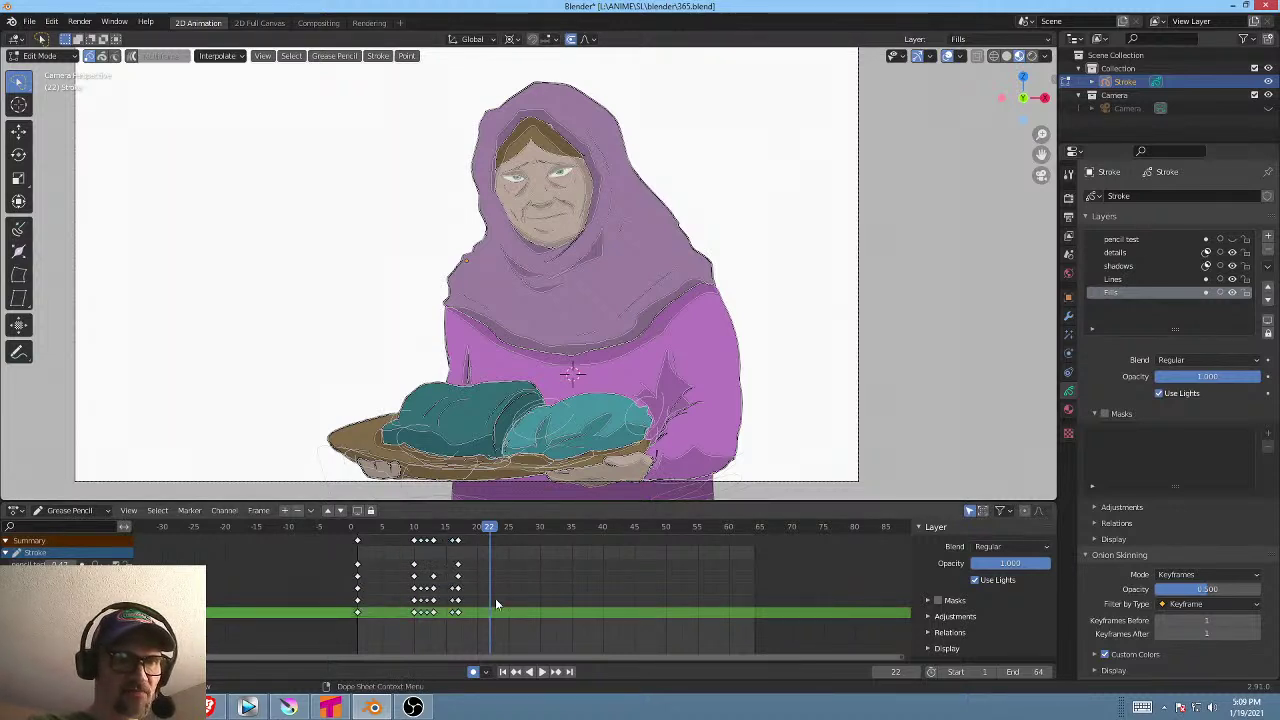
drag(474, 621, 444, 525)
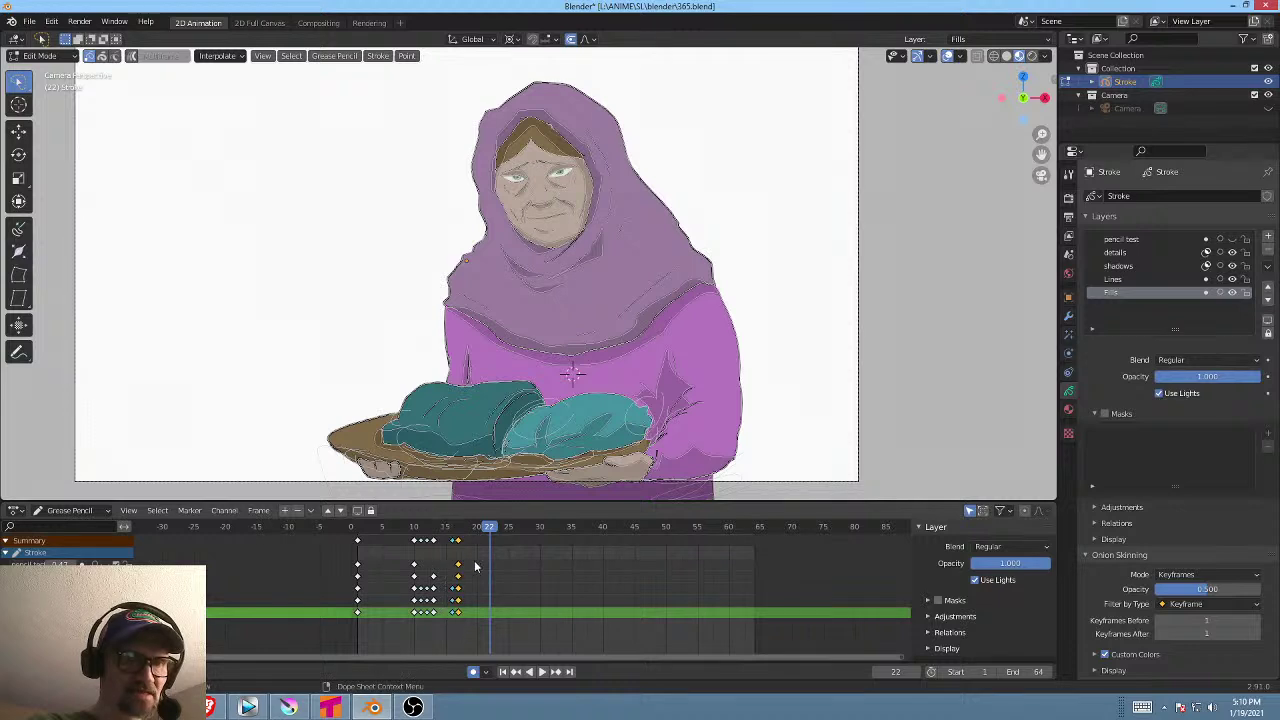
key(g)
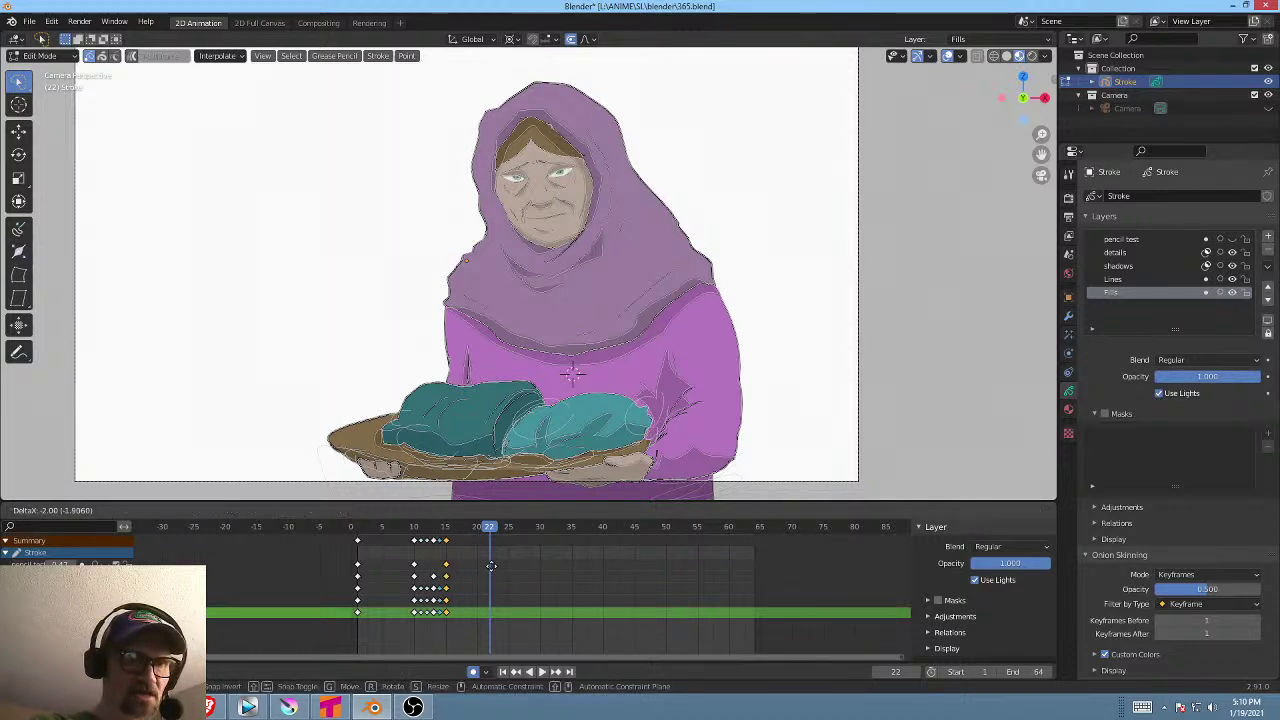
click(490, 566)
Play the animation from frame 1 to review the tightened timing, and return to frame 1.
click(358, 528)
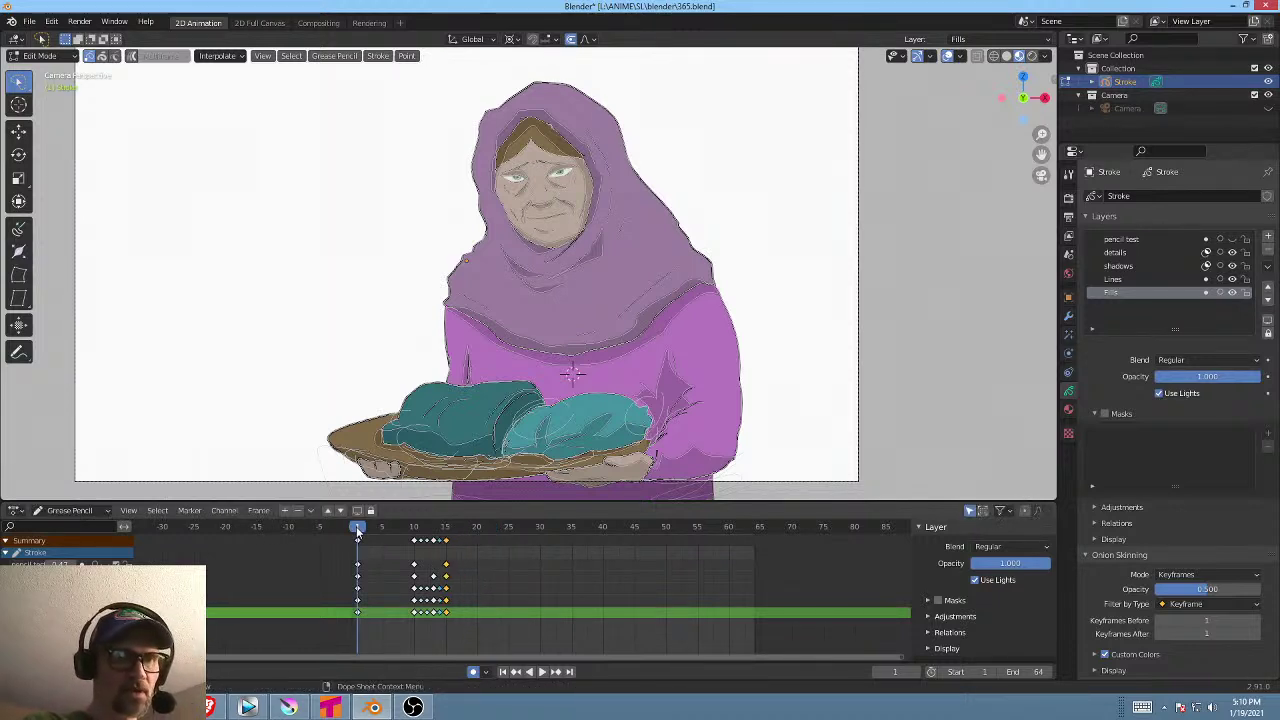
key(space)
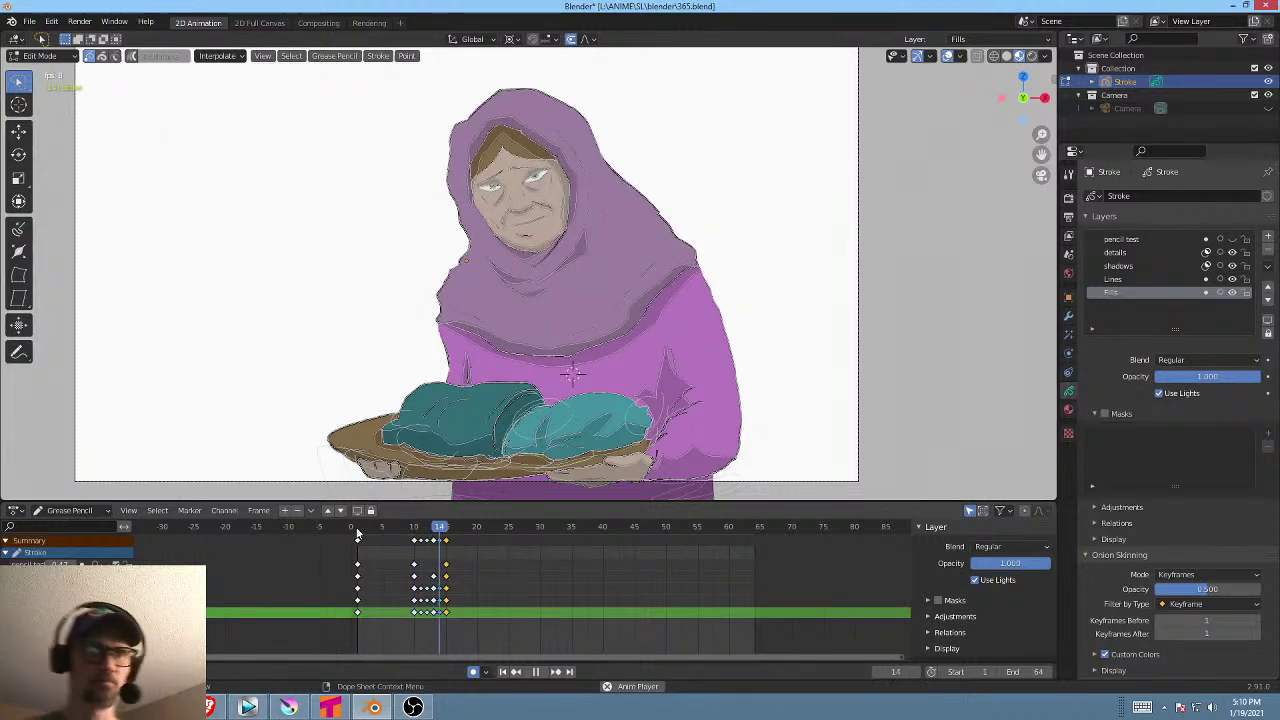
key(space)
key(space)
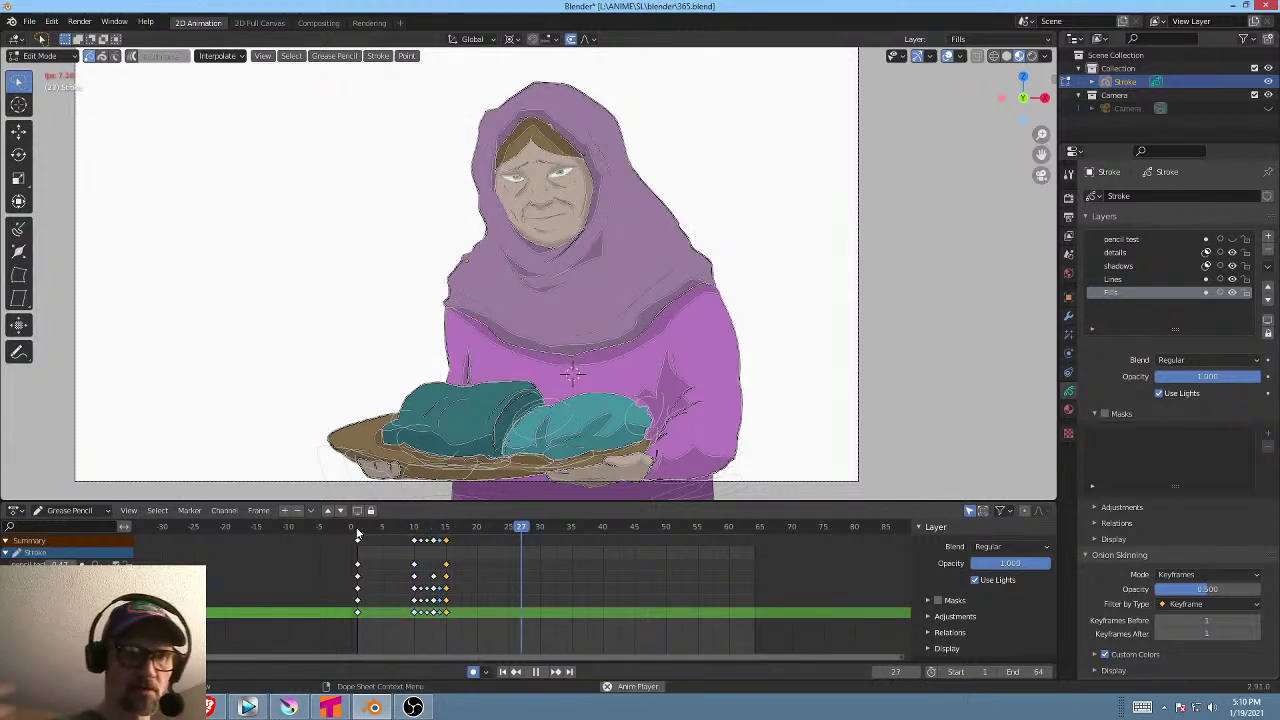
key(space)
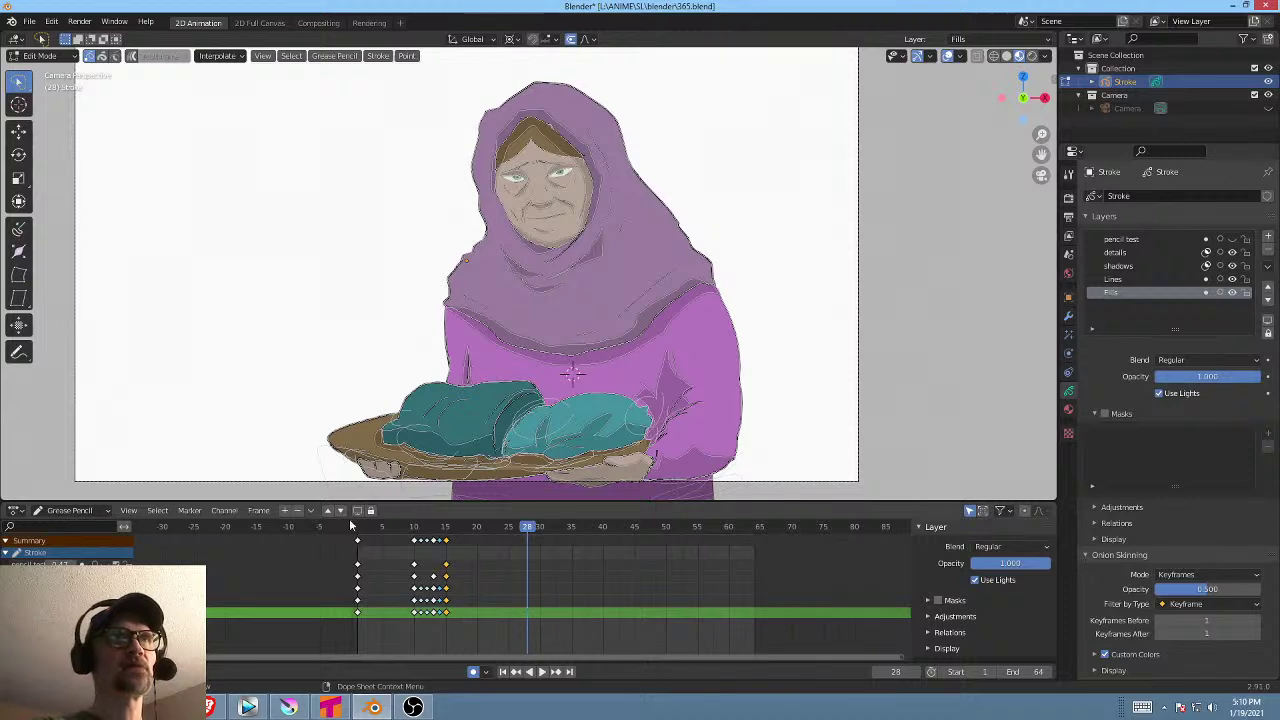
click(358, 527)
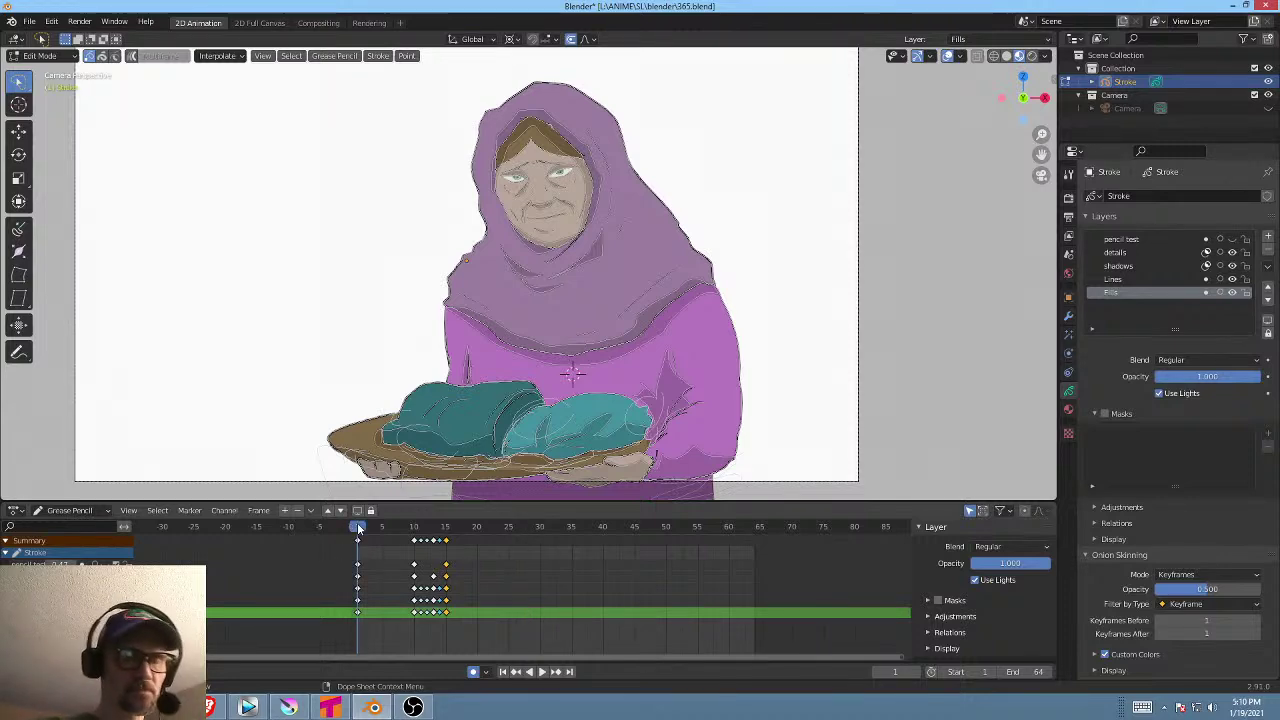
Play the animation from frame 1, stop at frame 17, and examine the line work of the face and headscarf up close.
key(space)
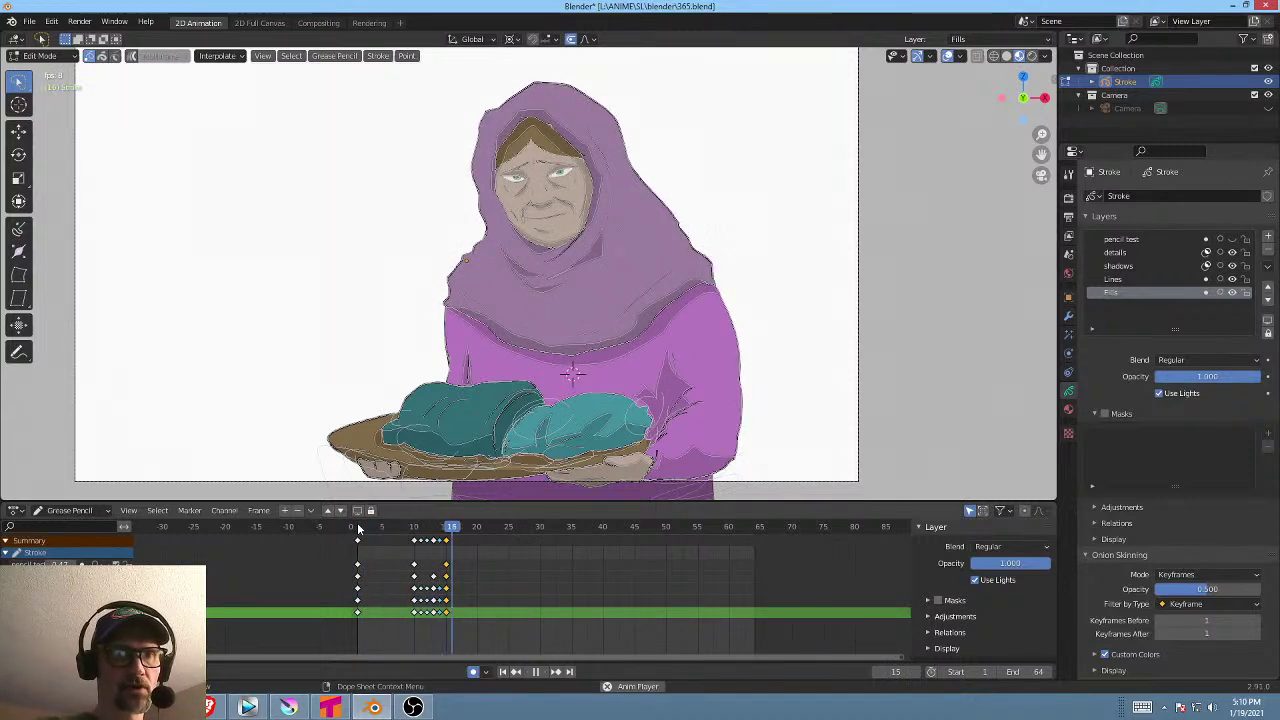
key(space)
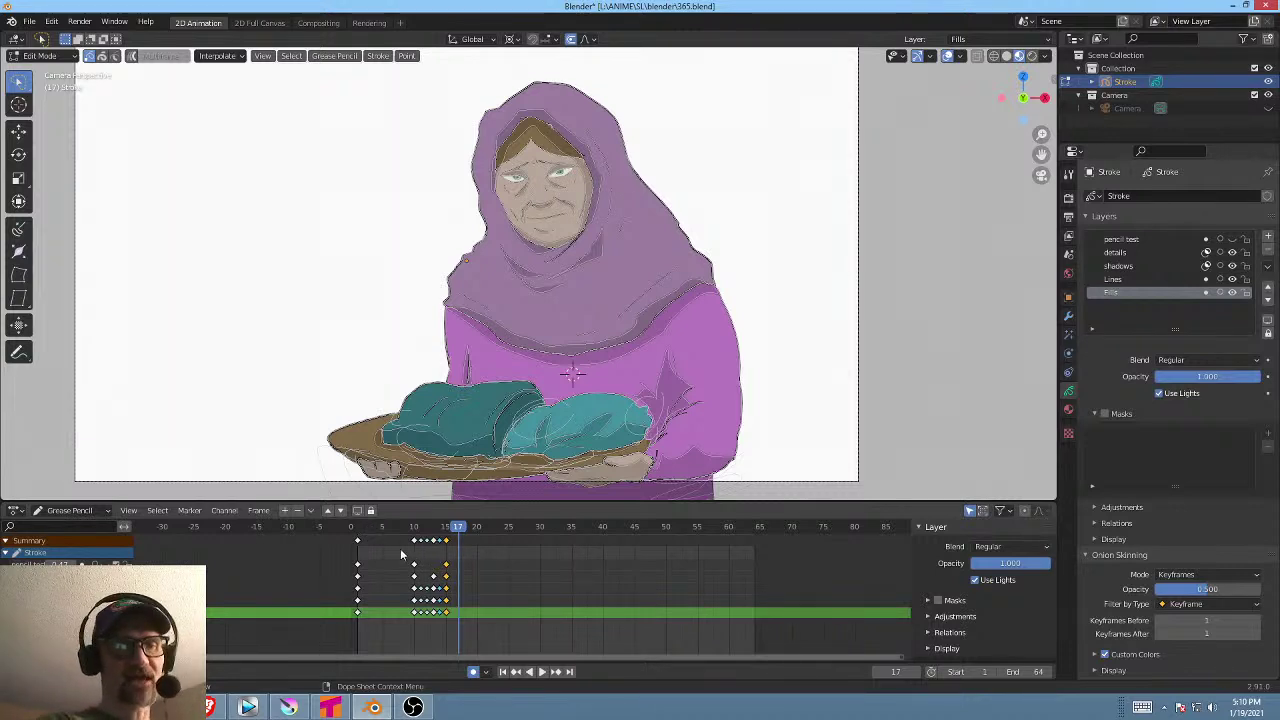
scroll(577, 247, up, 3)
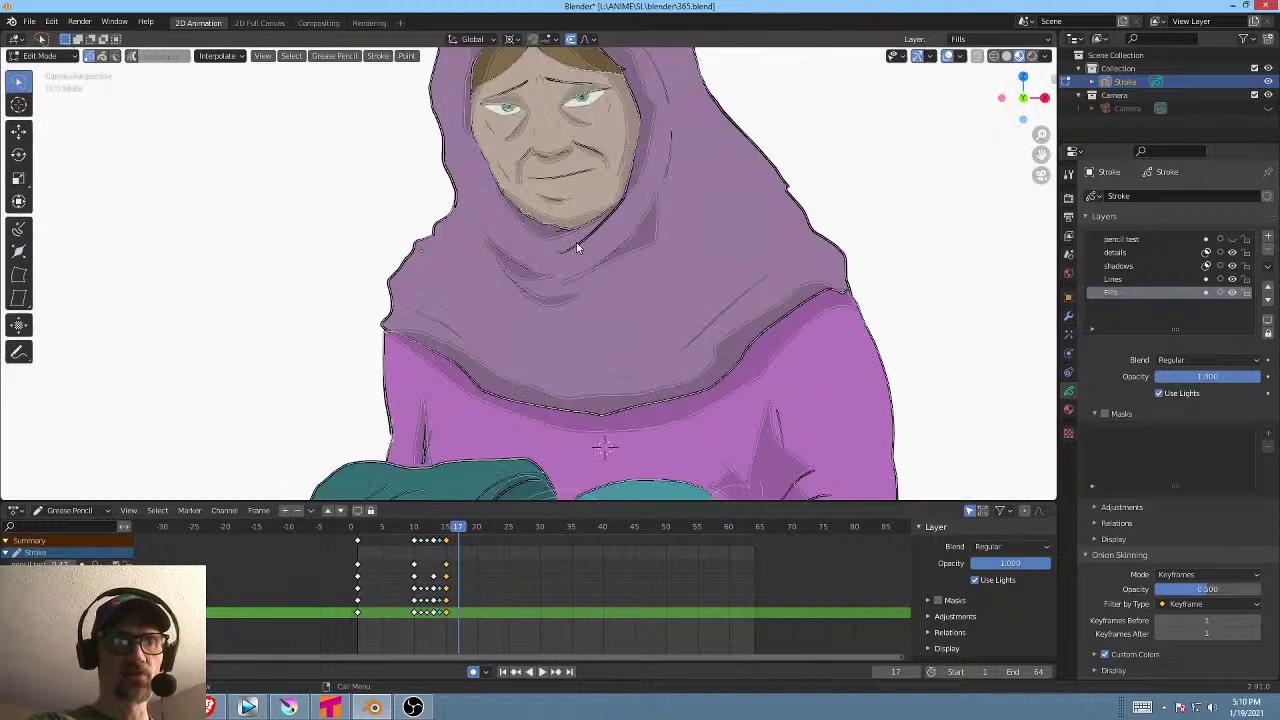
scroll(577, 247, up, 4)
scroll(584, 256, down, 3)
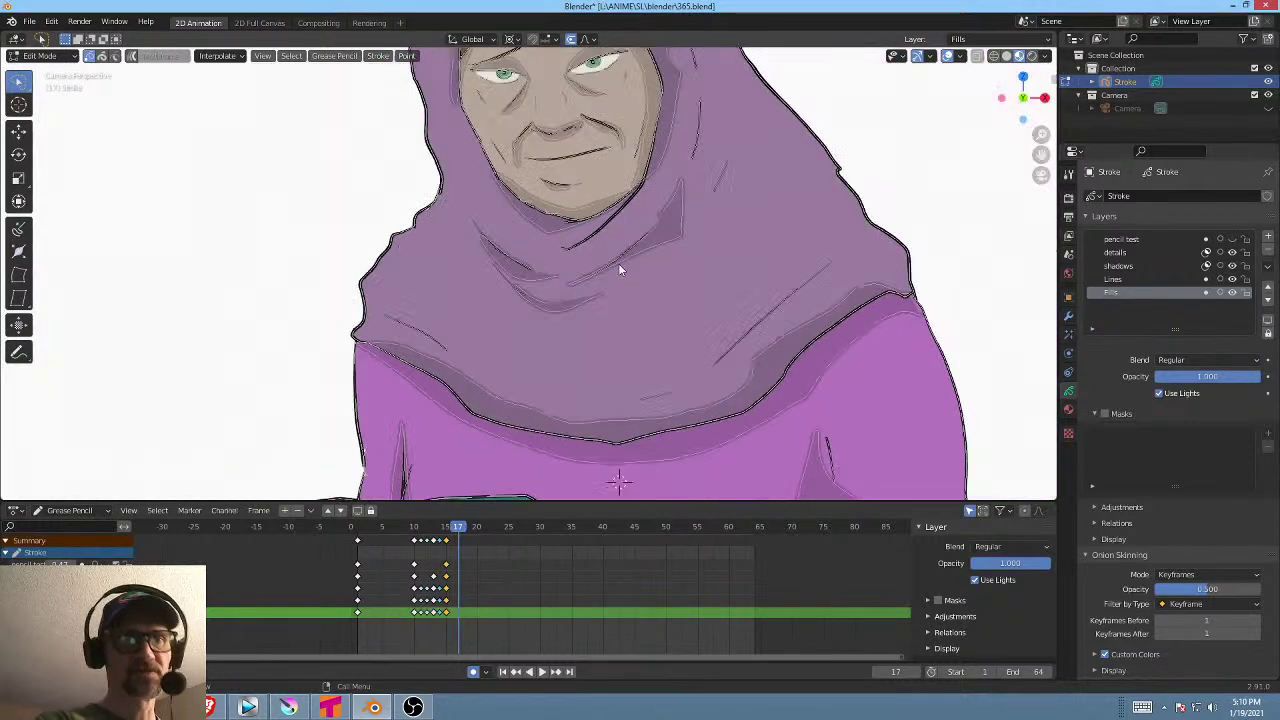
scroll(809, 272, up, 1)
scroll(810, 274, up, 1)
scroll(790, 258, down, 2)
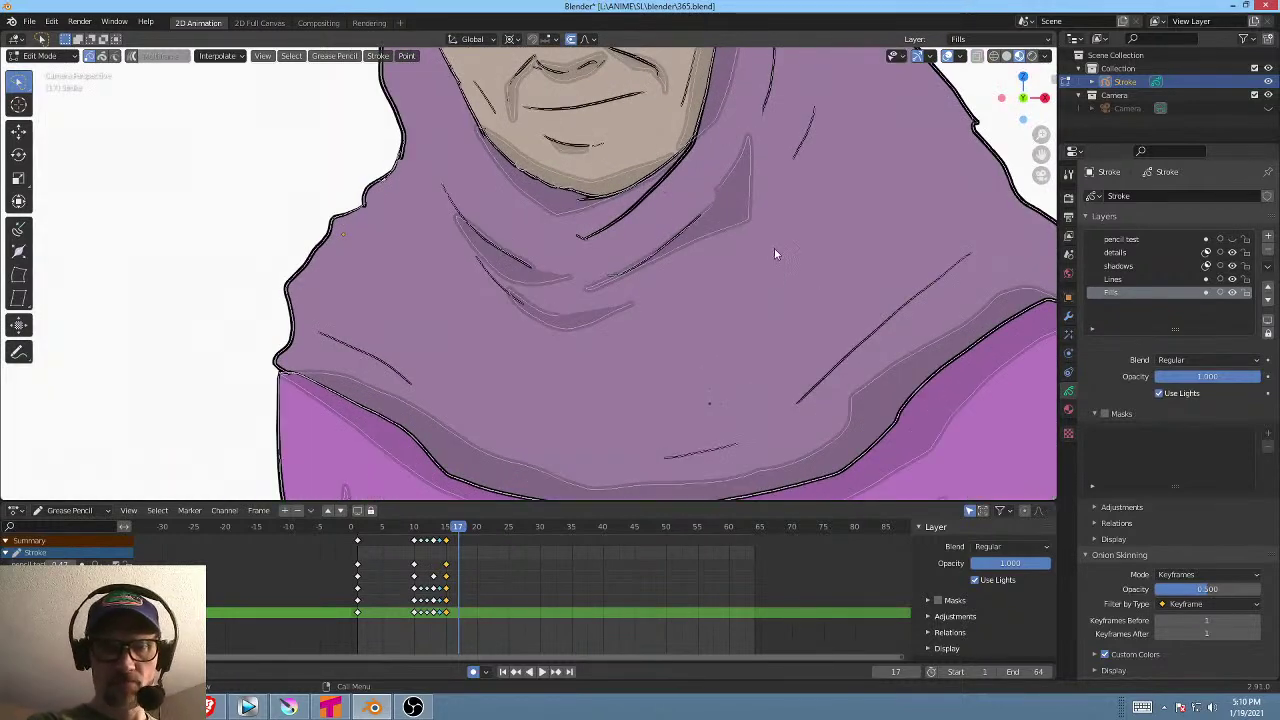
scroll(524, 401, down, 3)
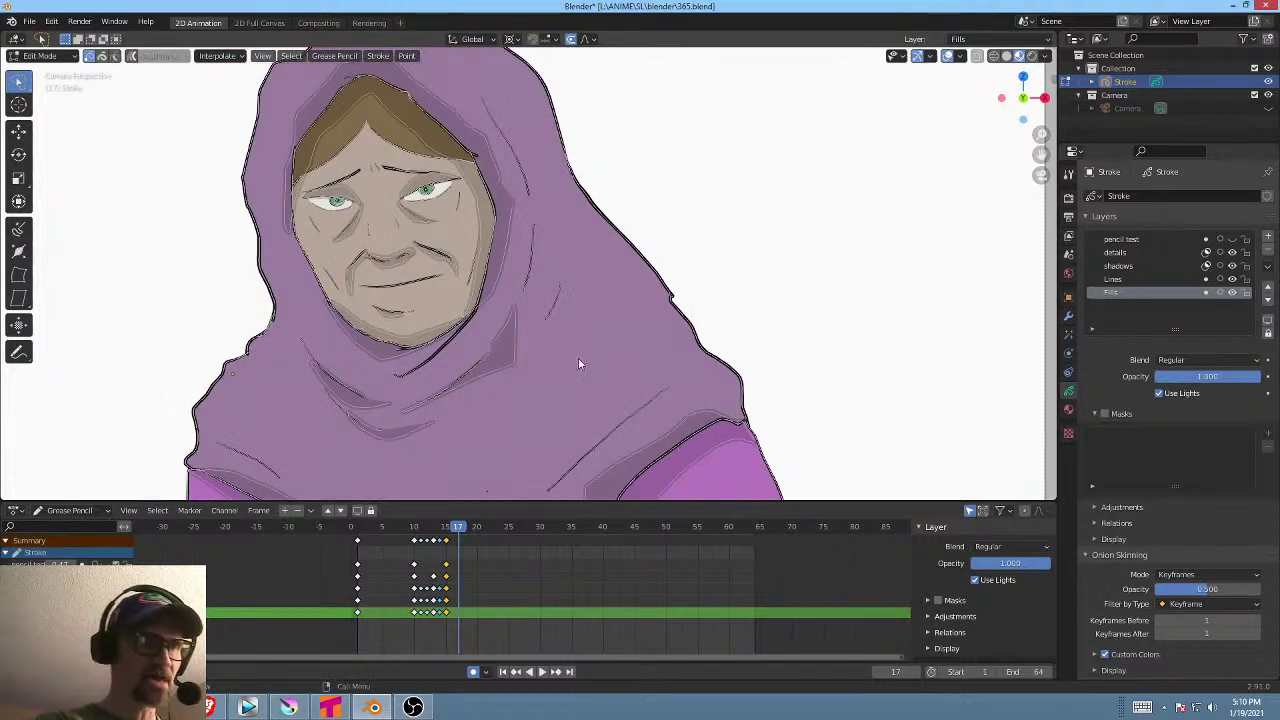
mouse_move(571, 386)
shift+middle_down()
mouse_move(586, 334)
mouse_move(605, 337)
shift+middle_up()
scroll(568, 325, down, 1)
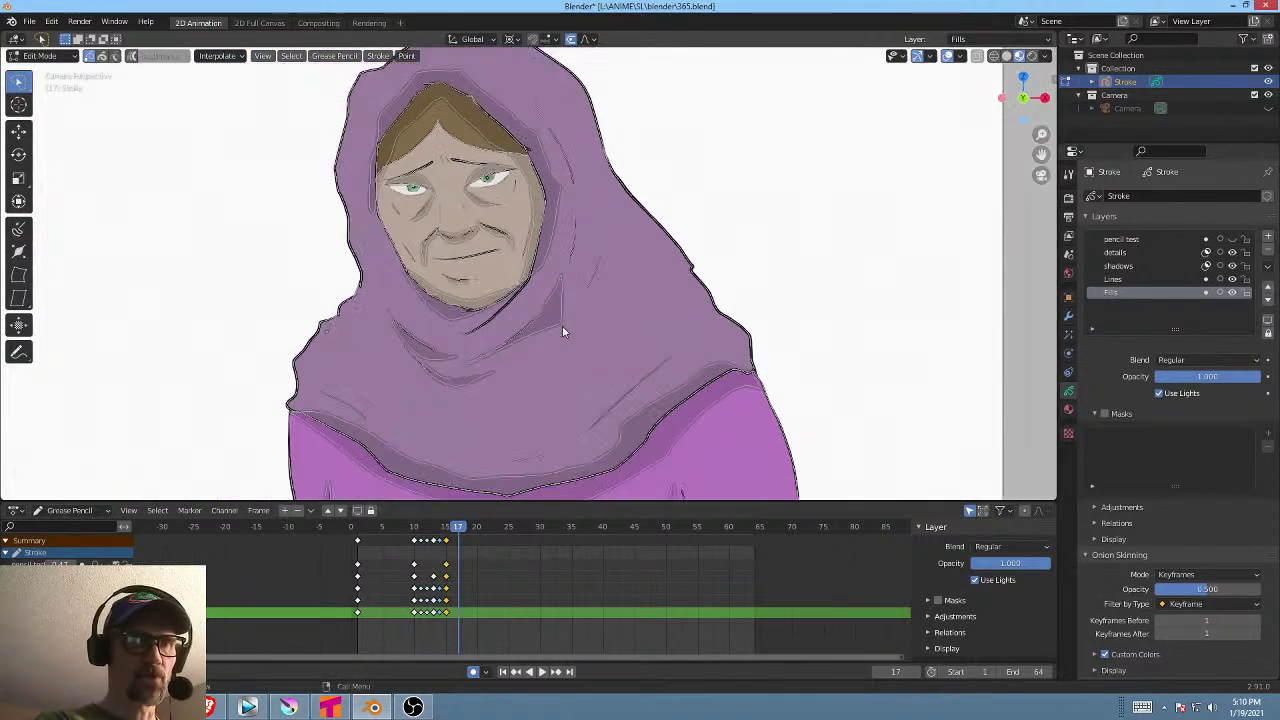
scroll(600, 324, up, 3)
scroll(601, 330, down, 2)
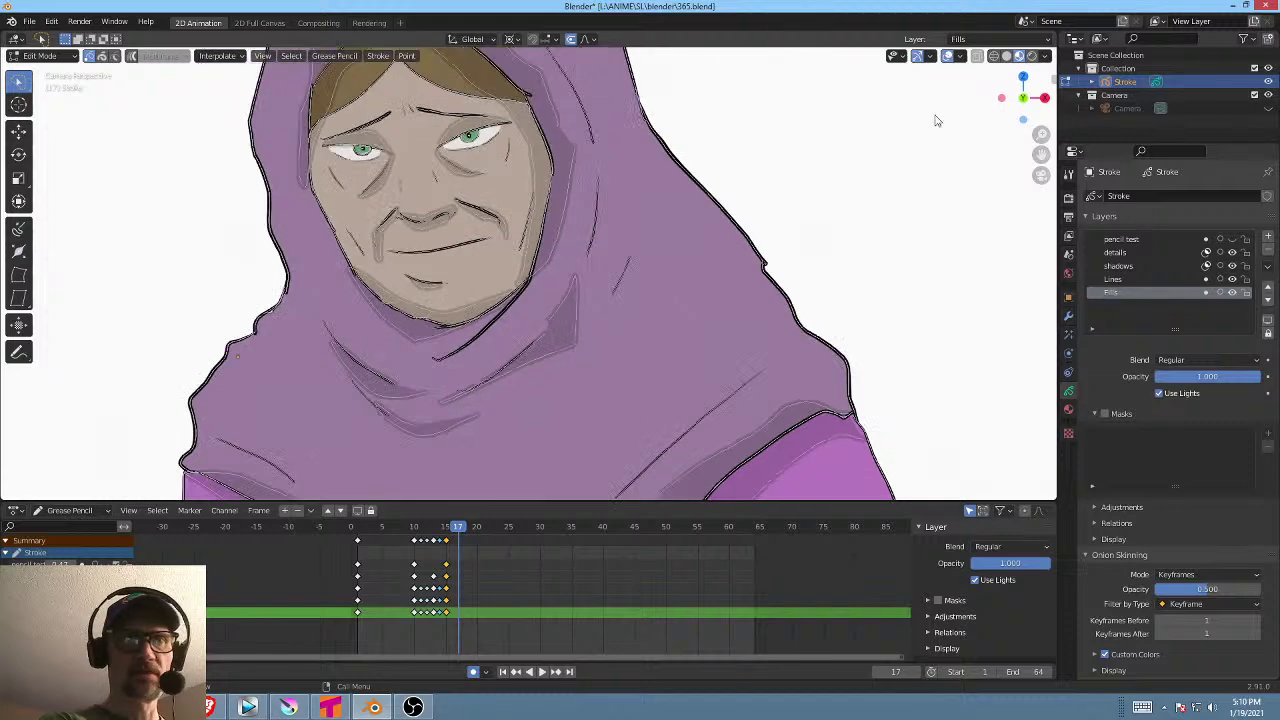
Compare the line work in rendered shading and in Draw mode, and return to material preview and Edit Mode.
click(1032, 57)
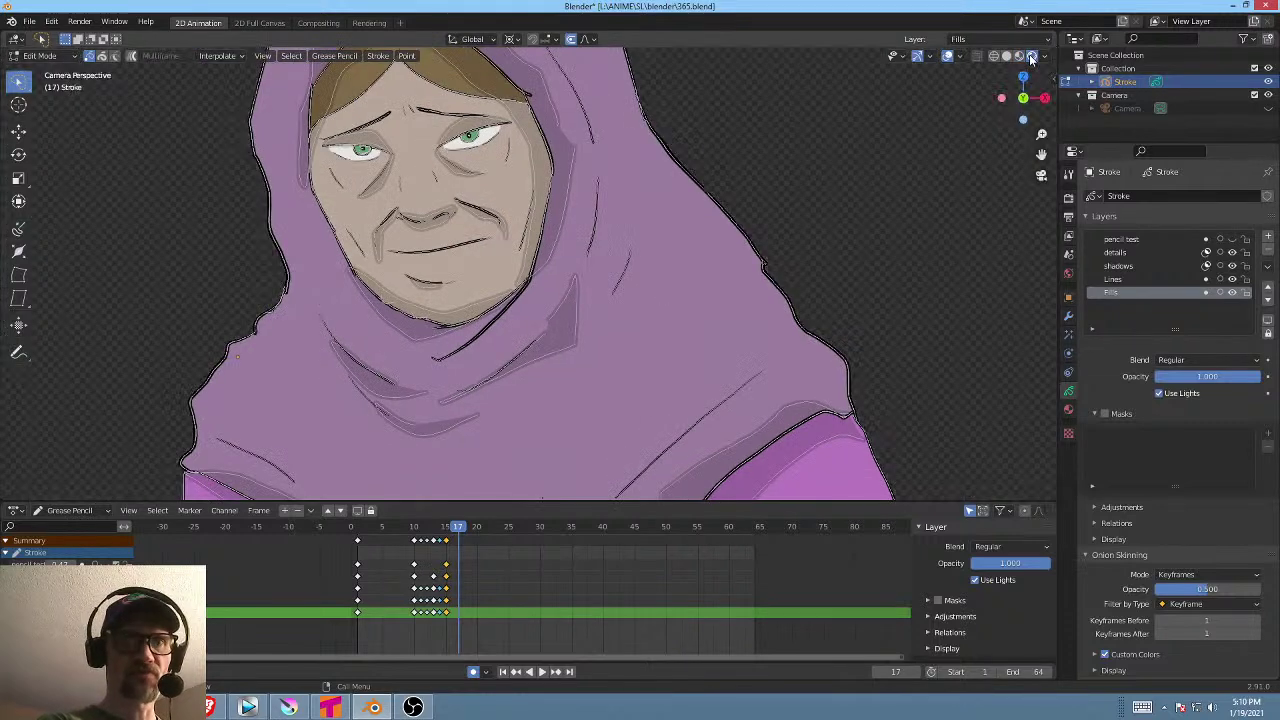
click(1021, 57)
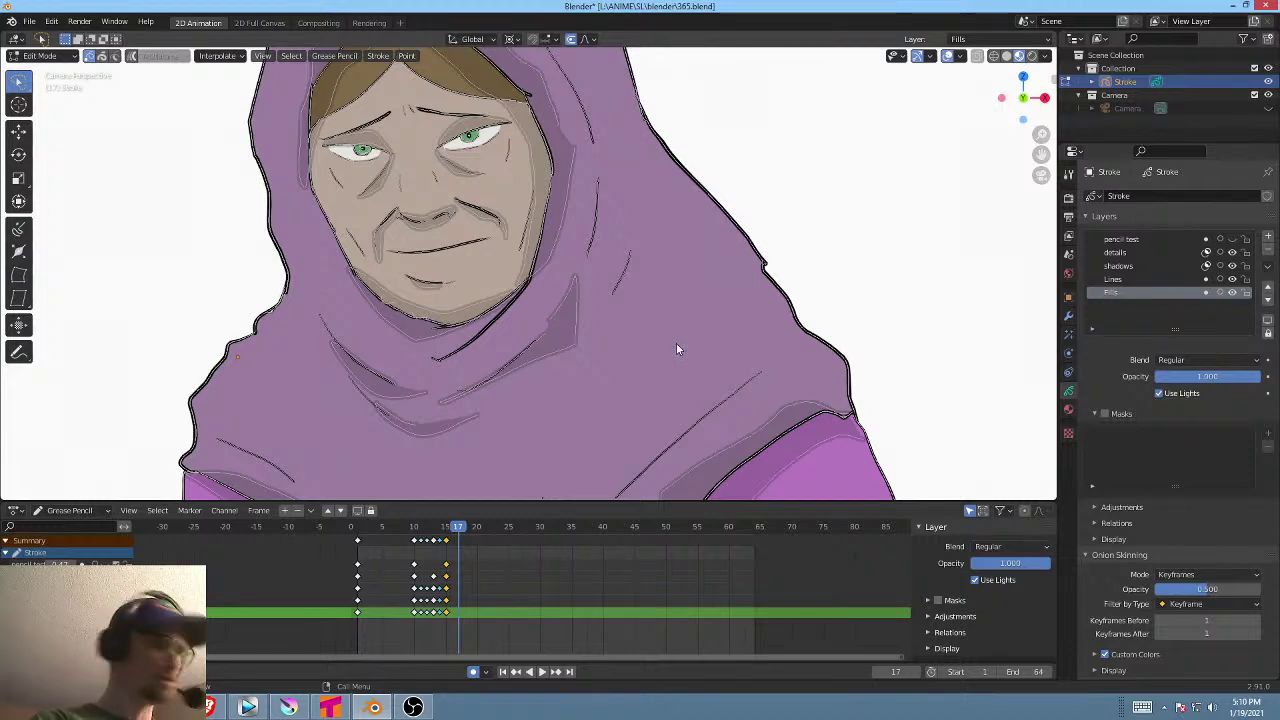
key(ctrl+Tab)
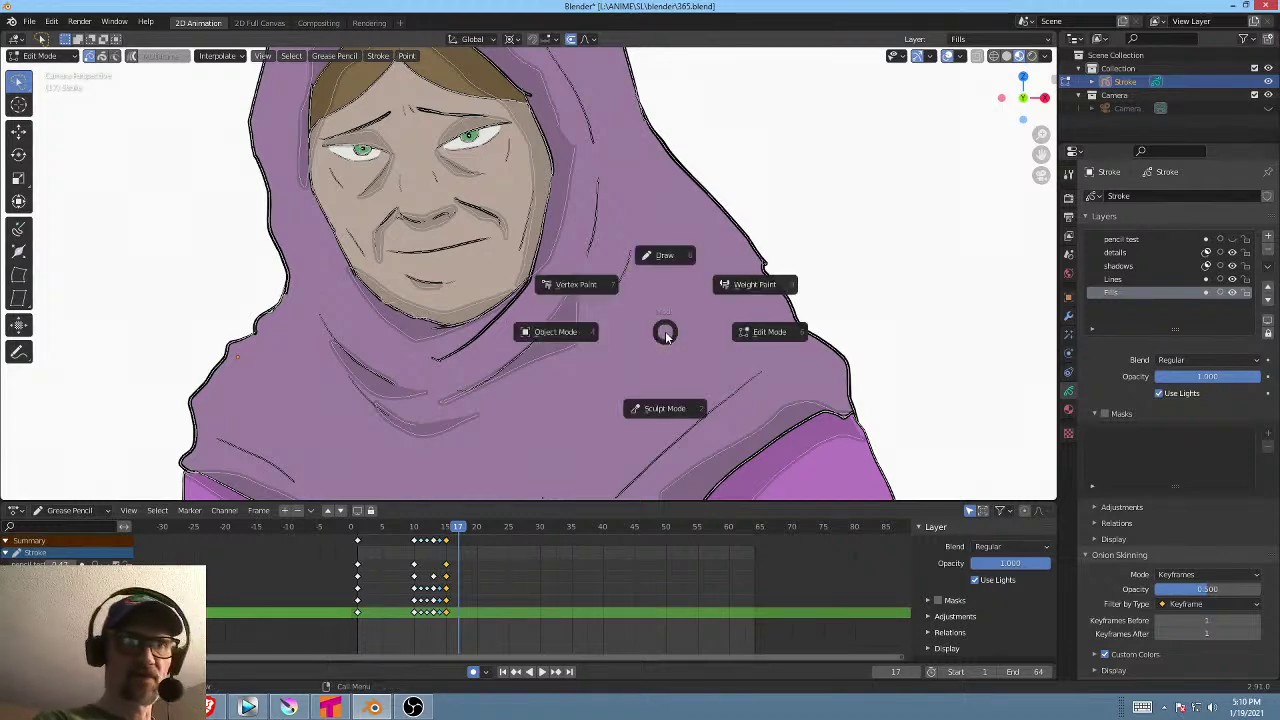
click(666, 257)
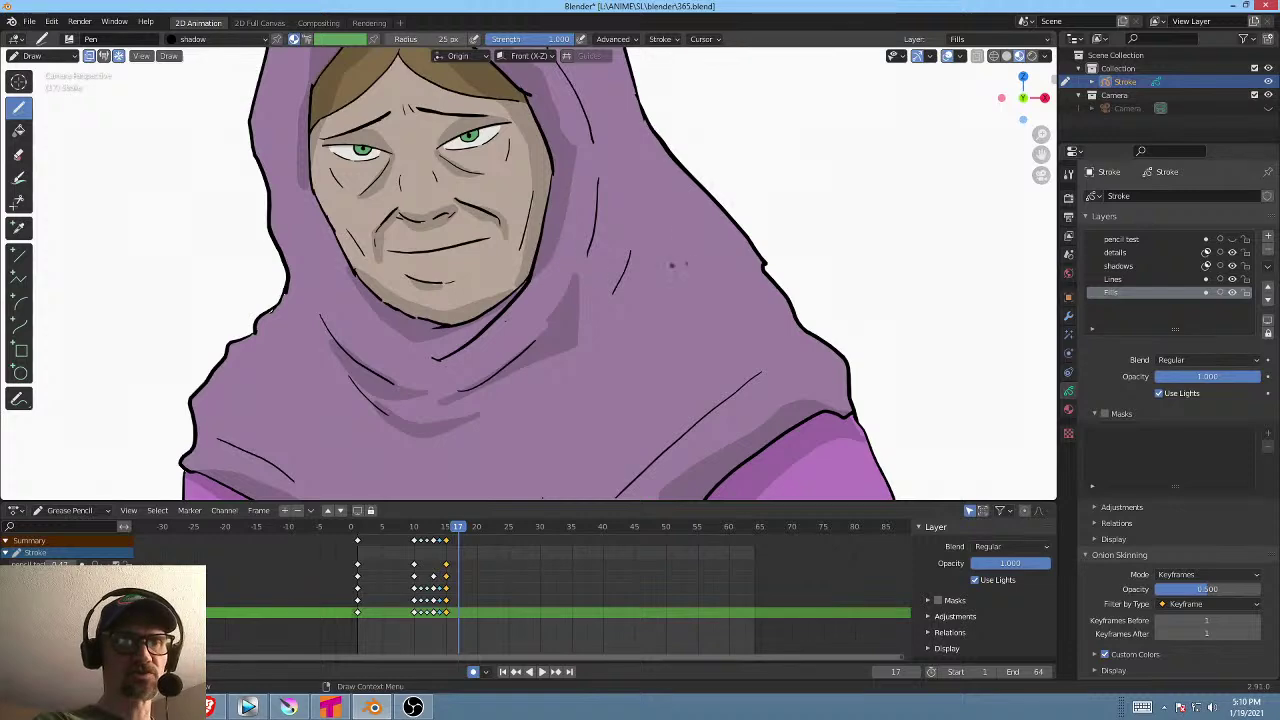
key(ctrl+Tab)
click(781, 265)
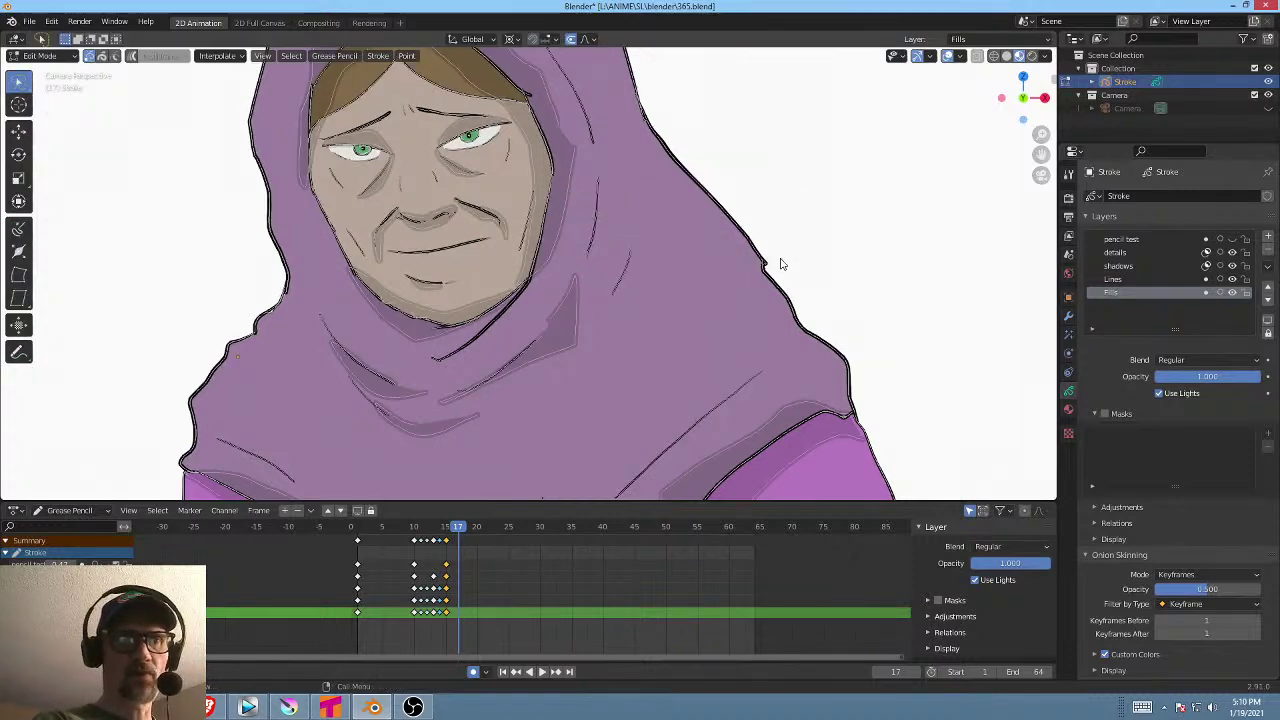
scroll(344, 157, up, 3)
scroll(351, 450, up, 1)
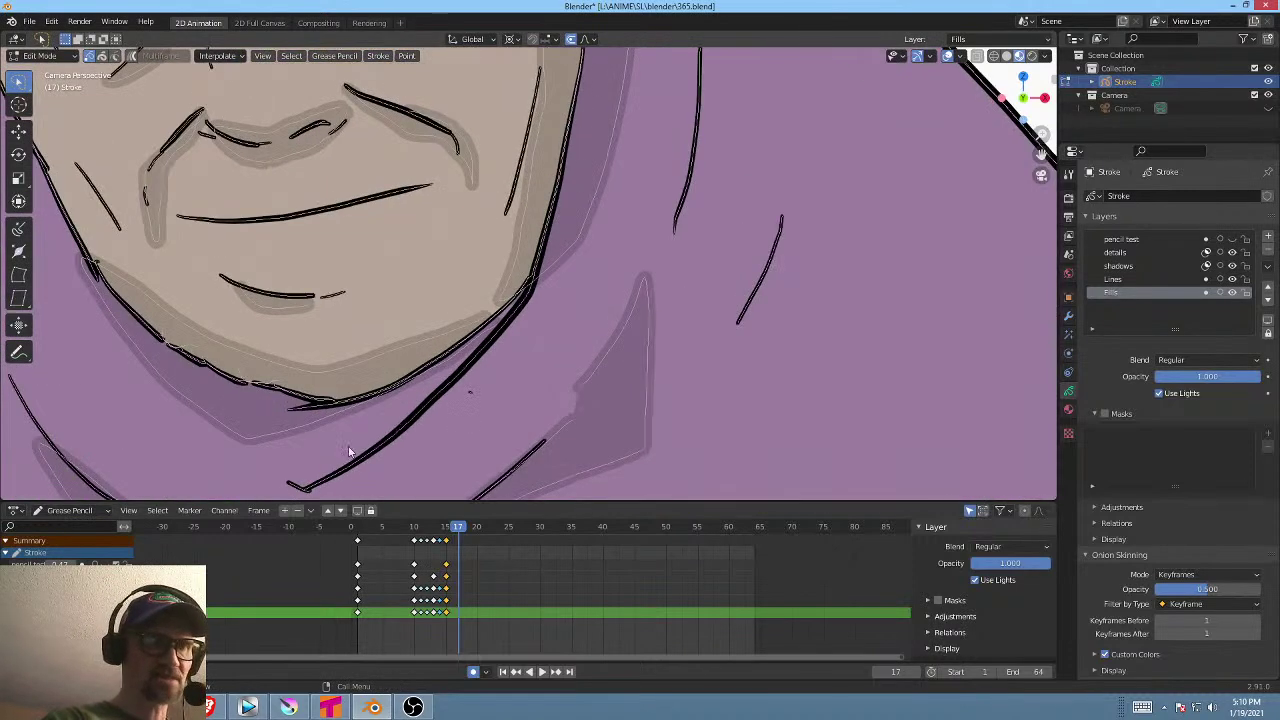
scroll(580, 320, down, 3)
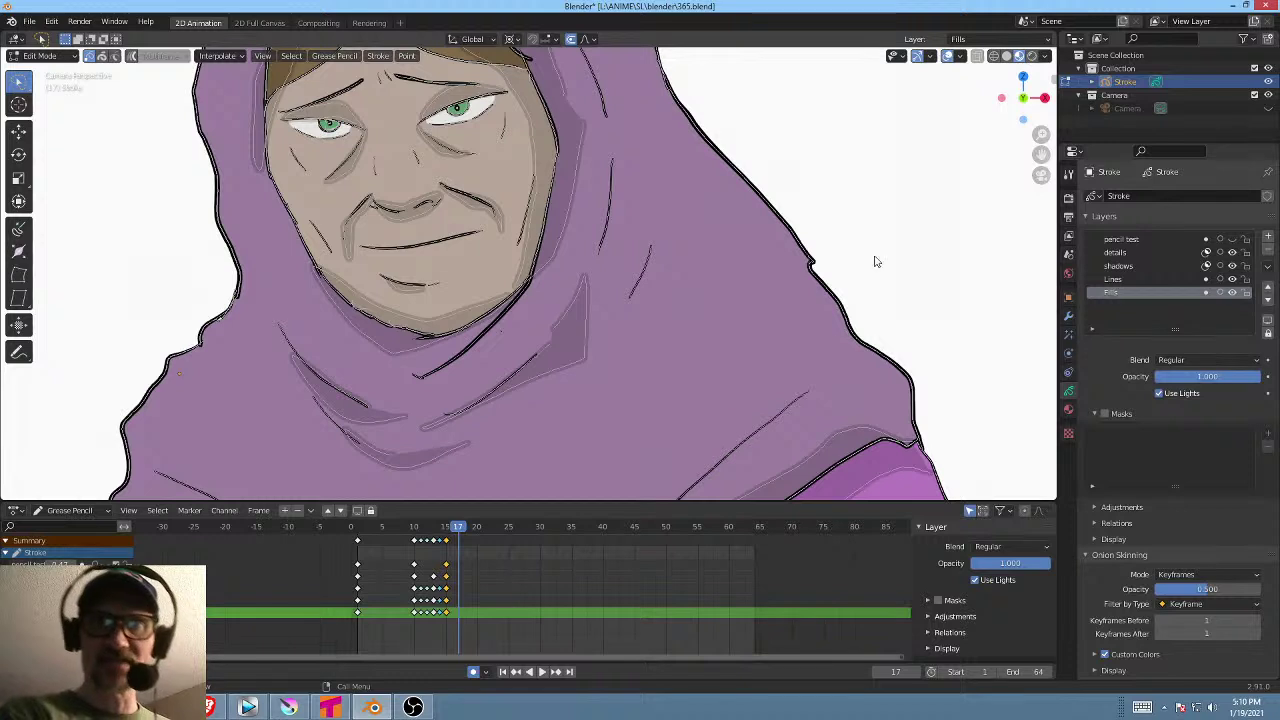
Set the Grease Pencil overlay's vertex opacity to 0.373 and turn off Edit Lines, checking by selecting part of the headscarf's outline.
click(930, 57)
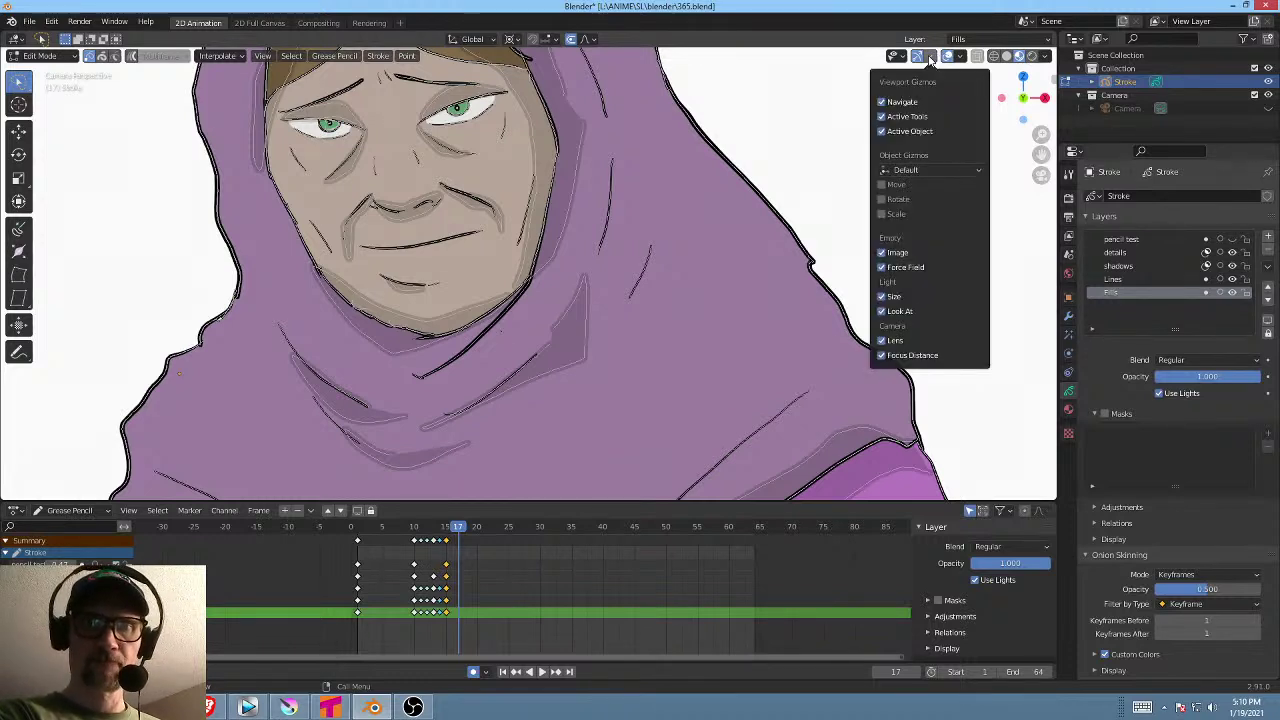
mouse_move(958, 57)
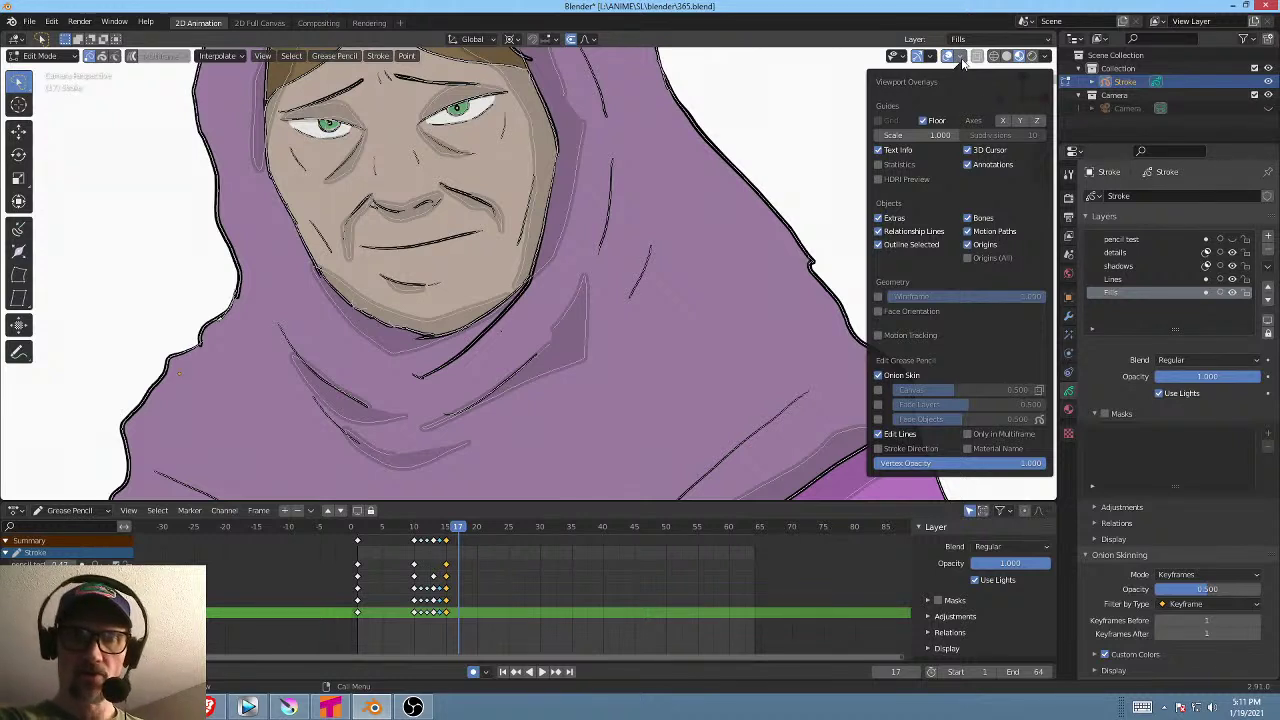
click(898, 434)
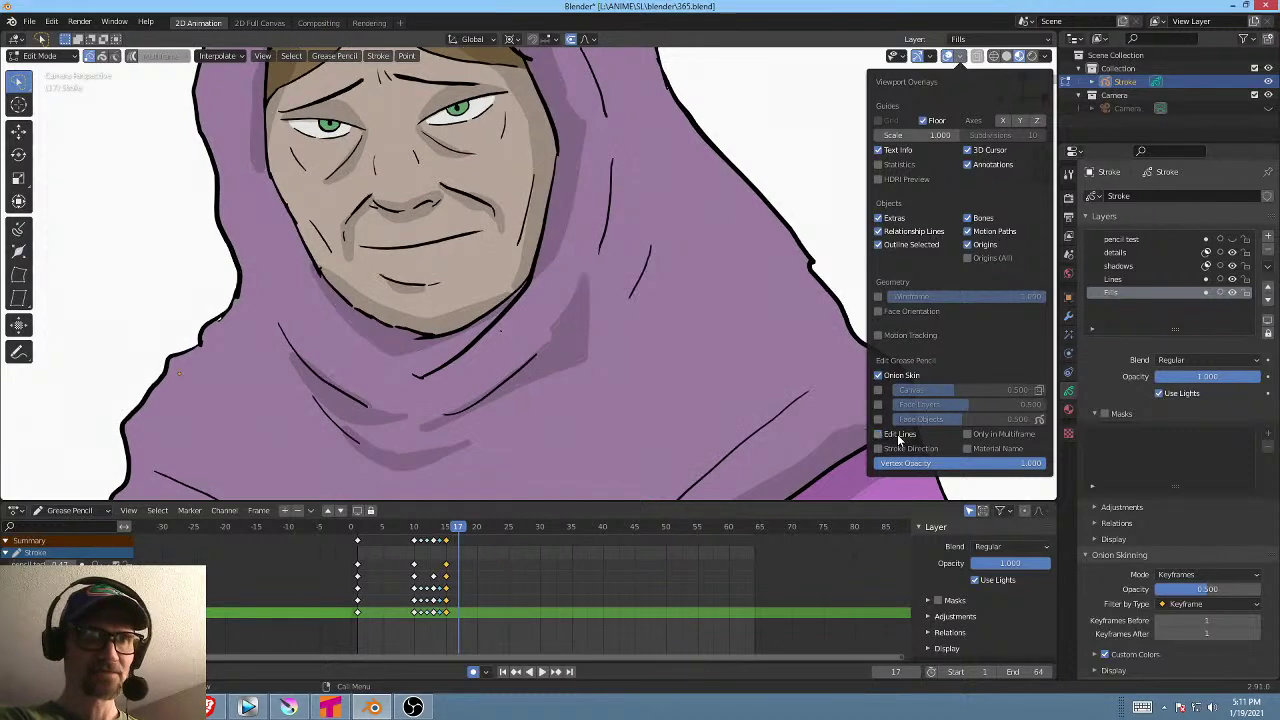
click(895, 437)
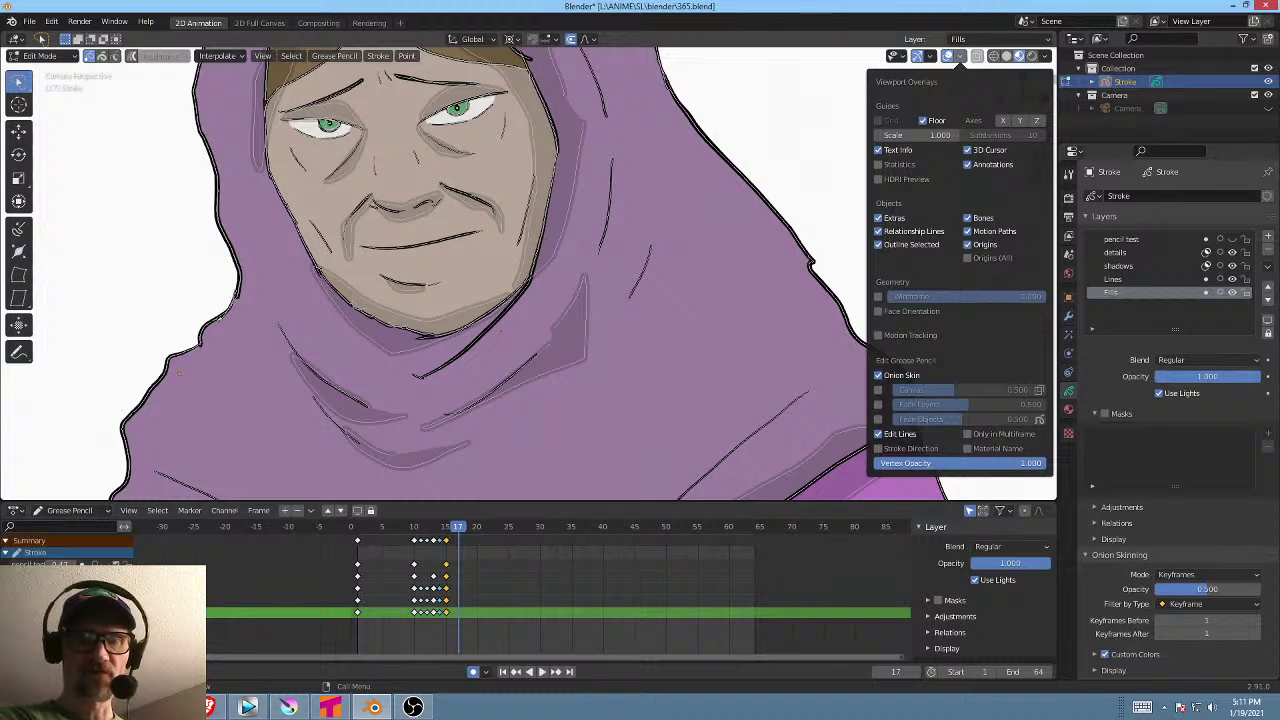
drag(1035, 463, 938, 463)
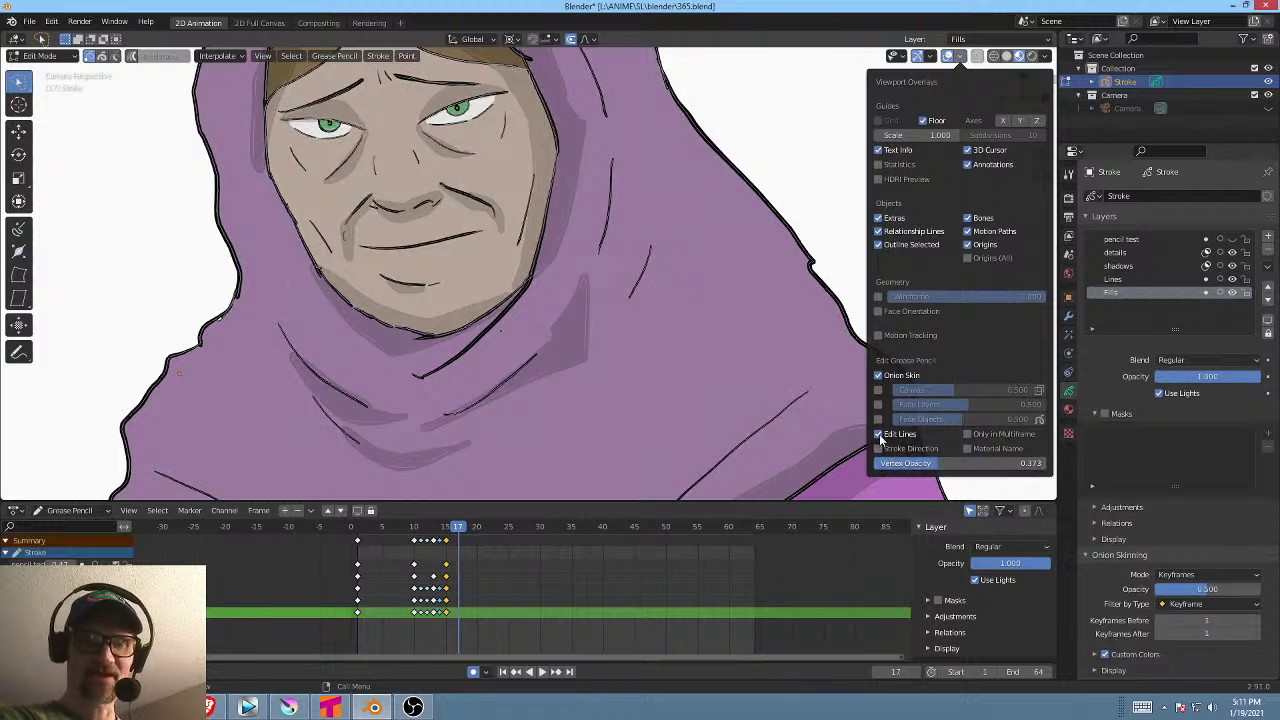
click(879, 434)
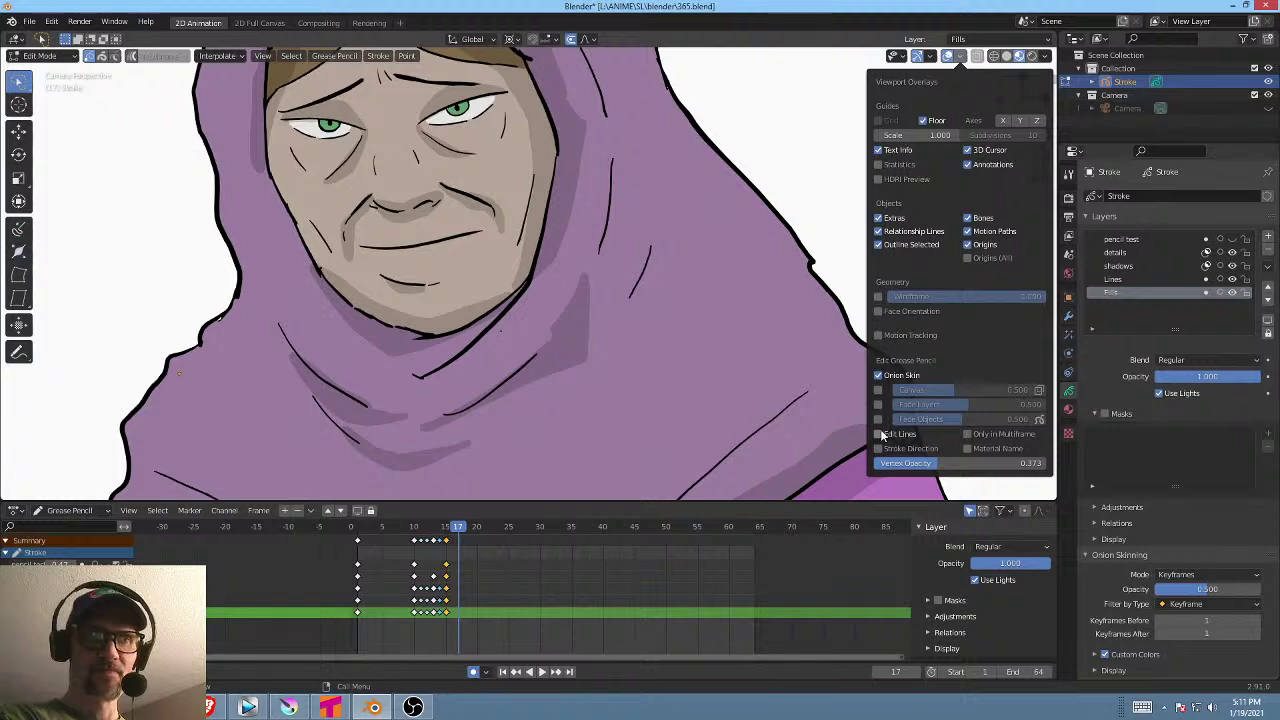
click(879, 434)
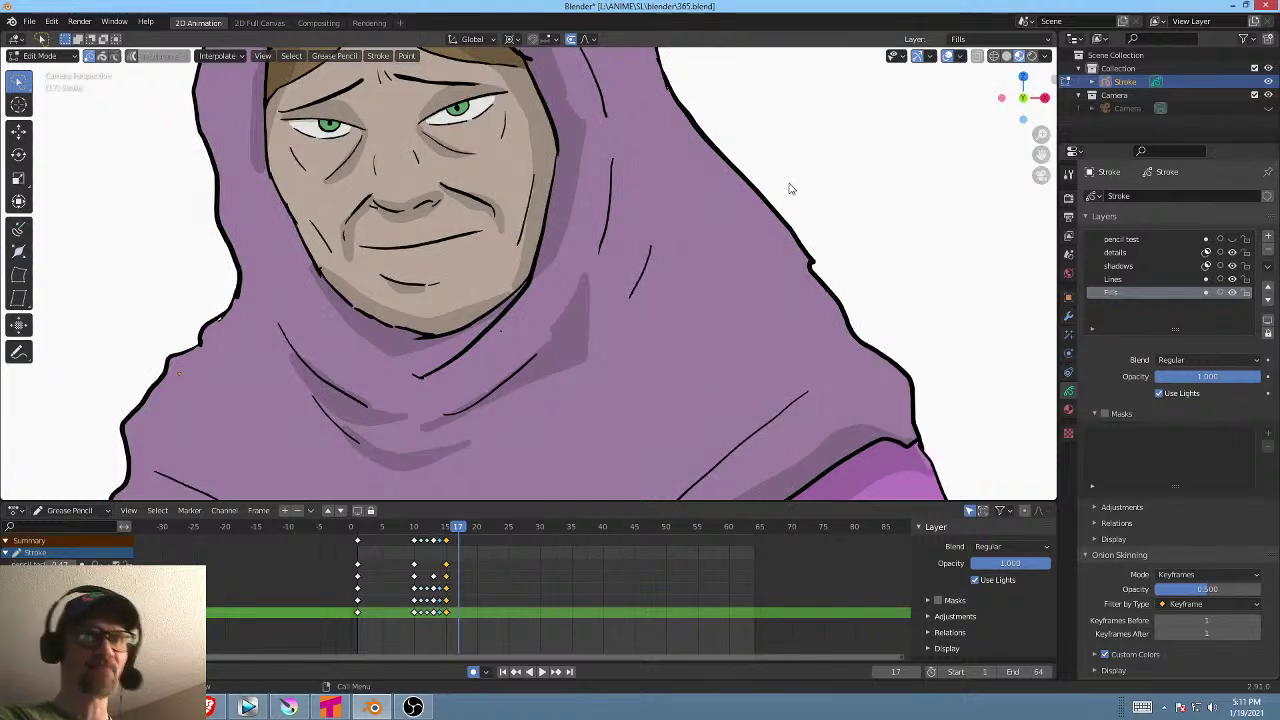
mouse_move(808, 205)
mouse_down()
mouse_move(743, 220)
mouse_move(813, 220)
mouse_up()
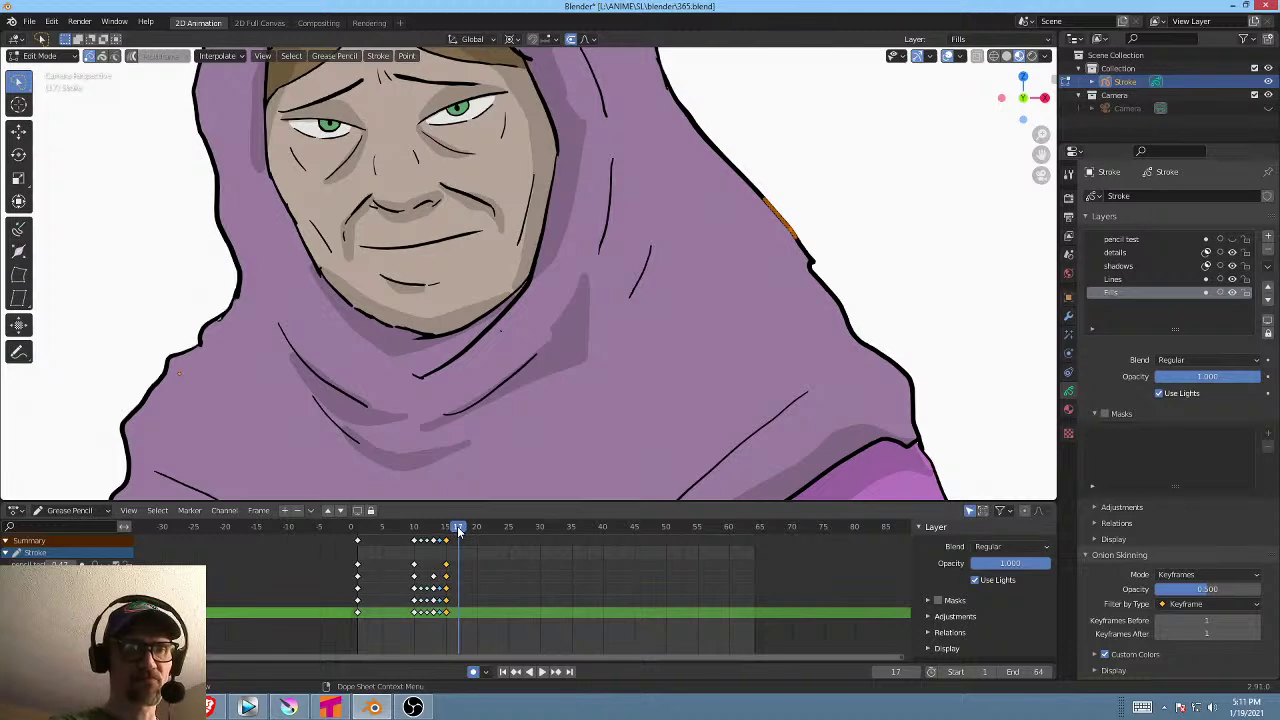
Play the animation from frame 1 to review the motion without edit lines, and stop at frame 19.
drag(441, 528, 341, 533)
key(space)
key(Escape)
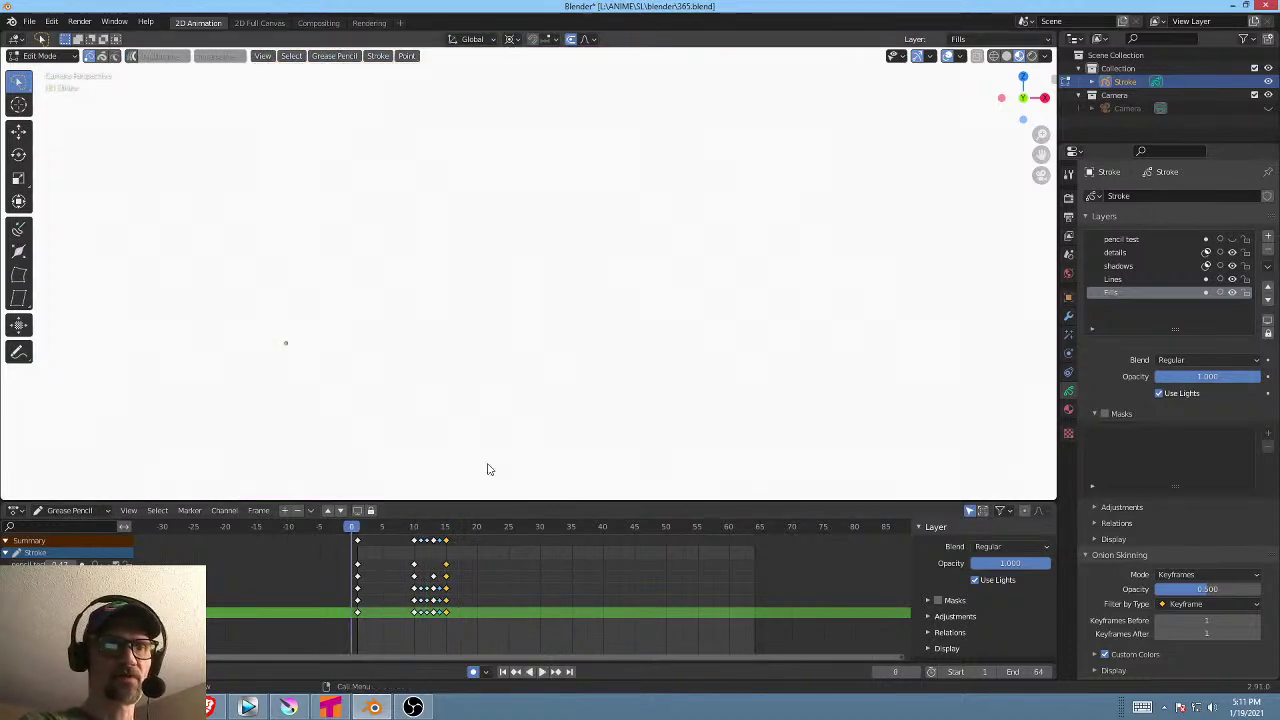
click(357, 527)
scroll(552, 307, down, 5)
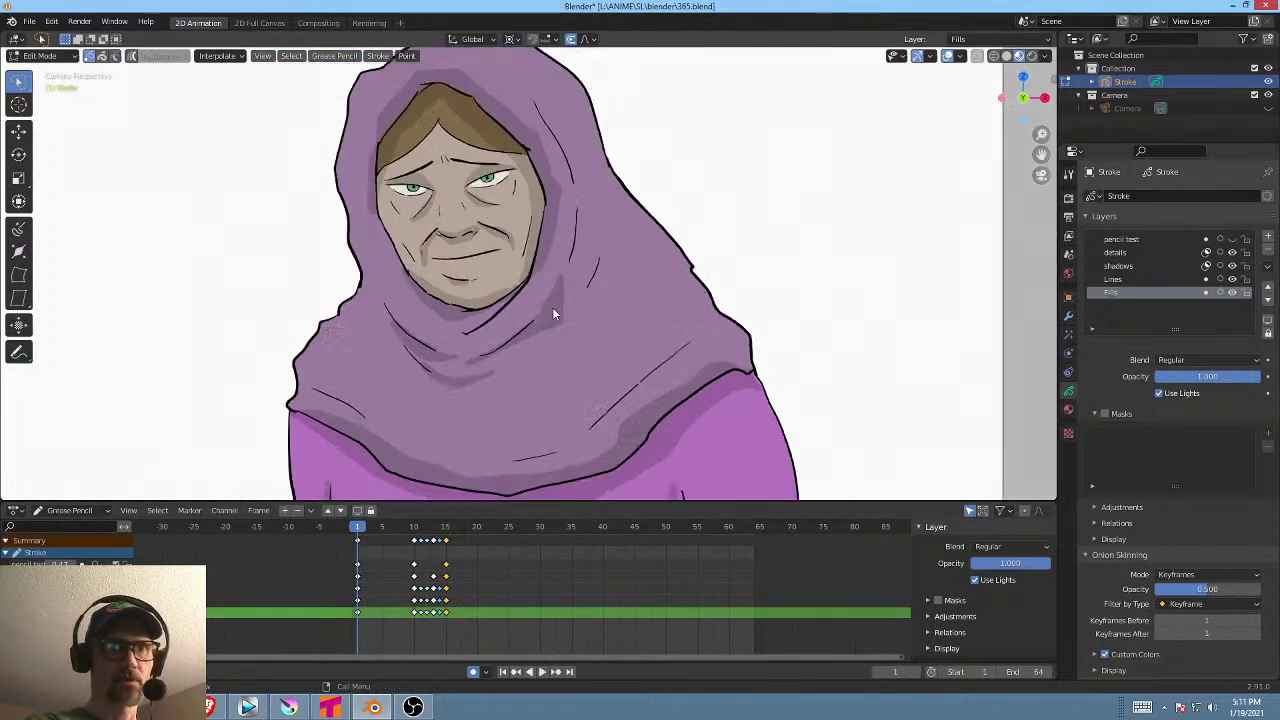
key(space)
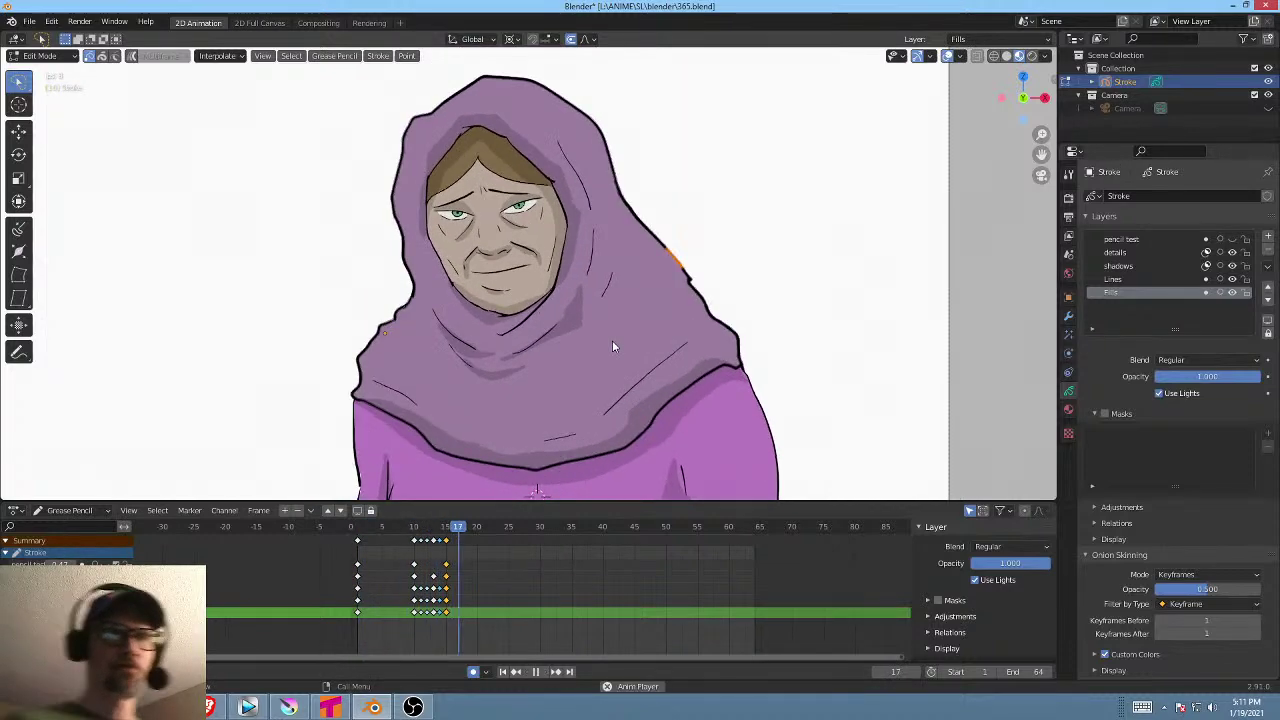
key(space)
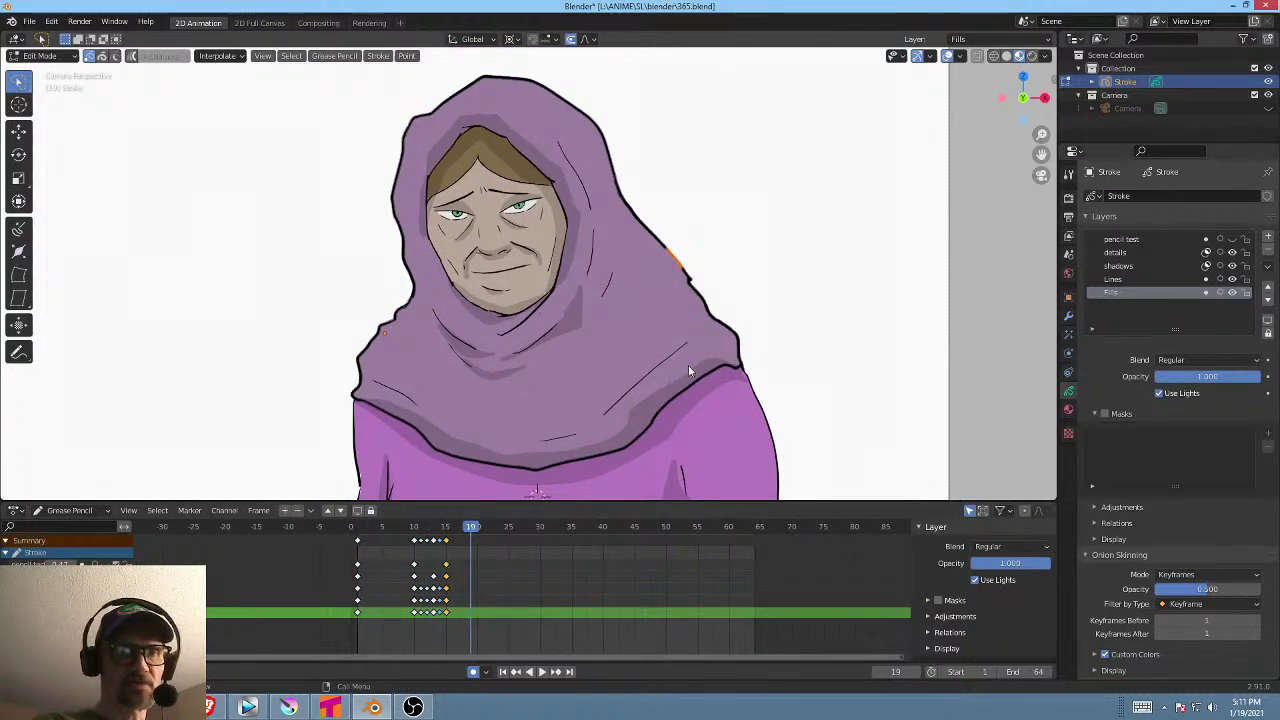
scroll(690, 368, down, 2)
scroll(618, 275, down, 1)
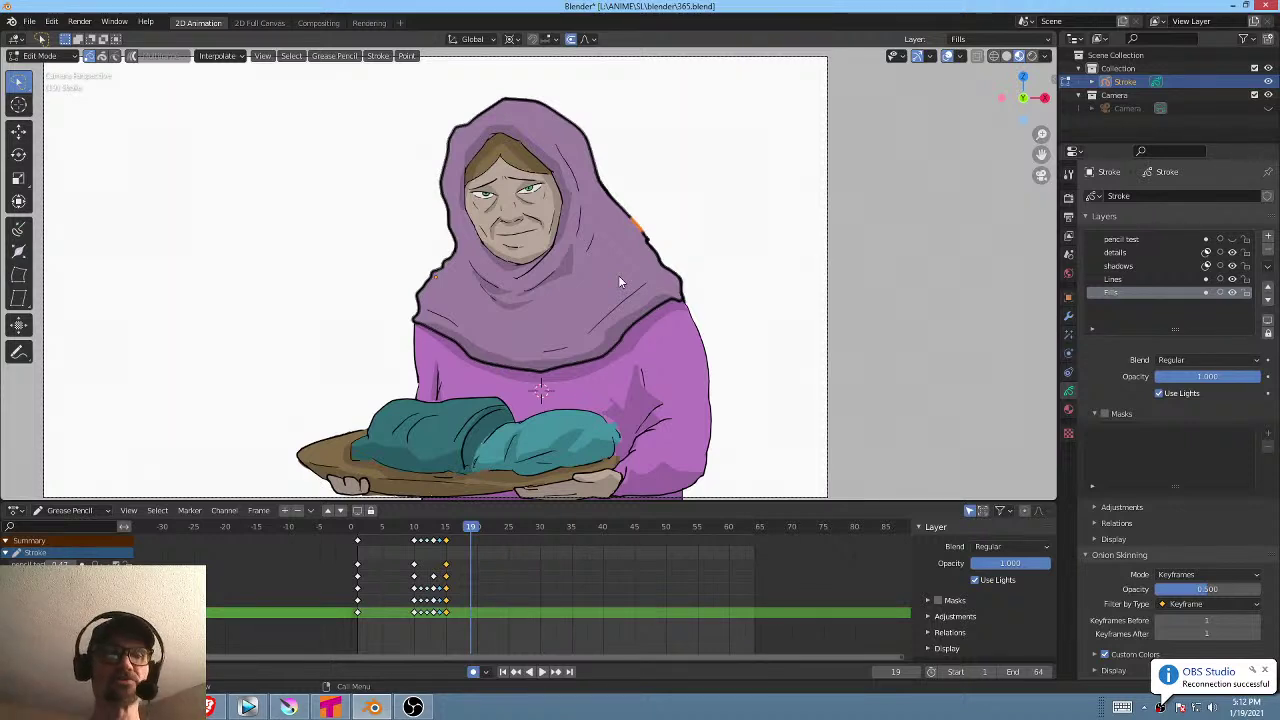
Show the animation editor's Dope Sheet mode for comparison and return it to Grease Pencil mode.
click(90, 510)
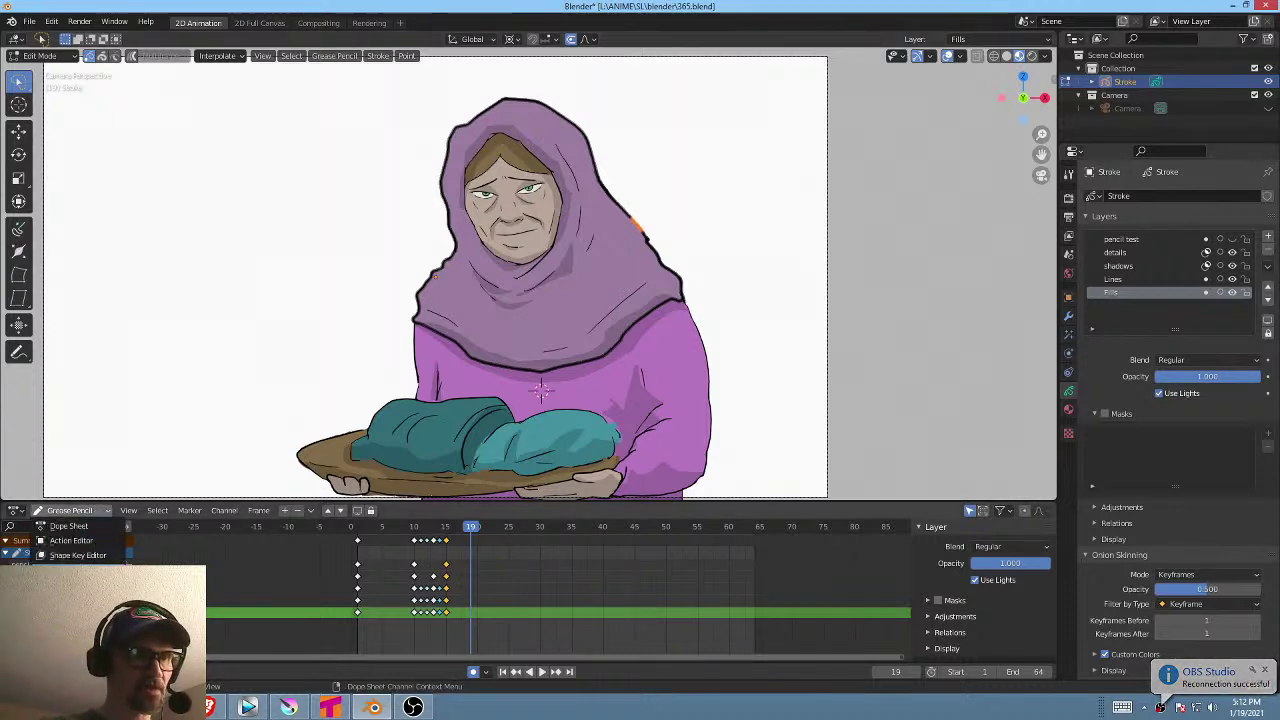
click(100, 525)
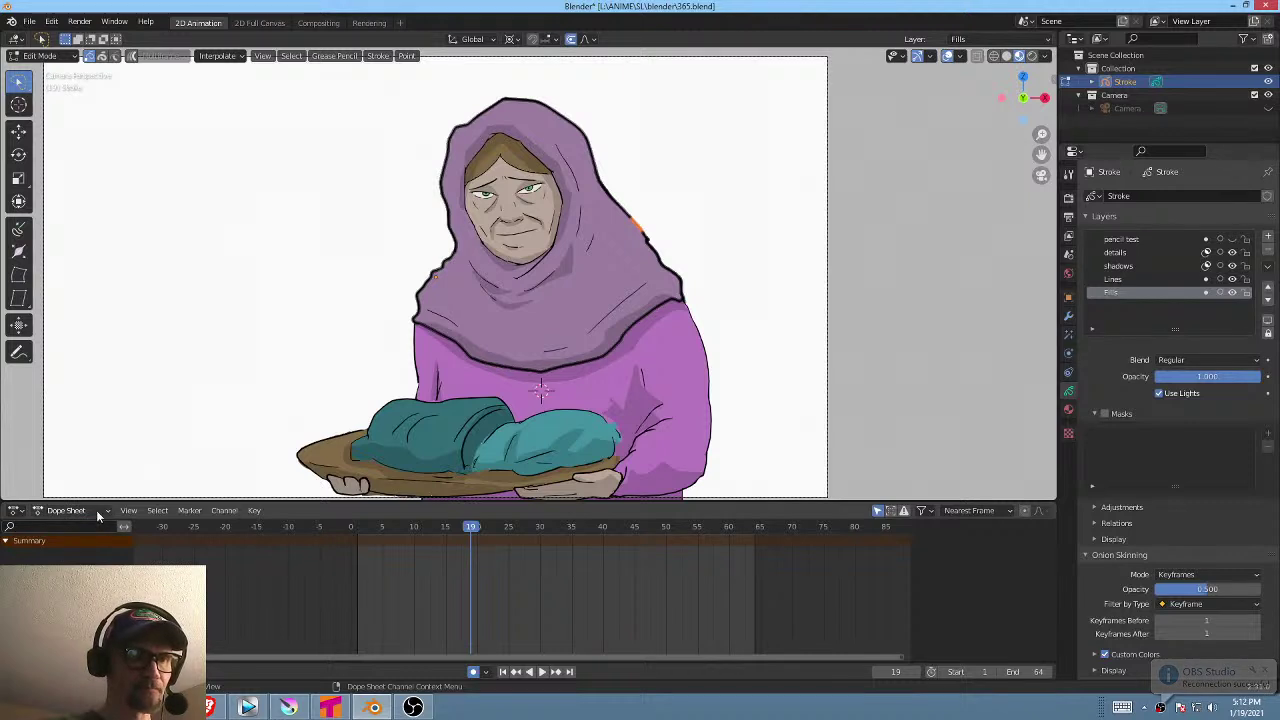
click(96, 510)
click(80, 557)
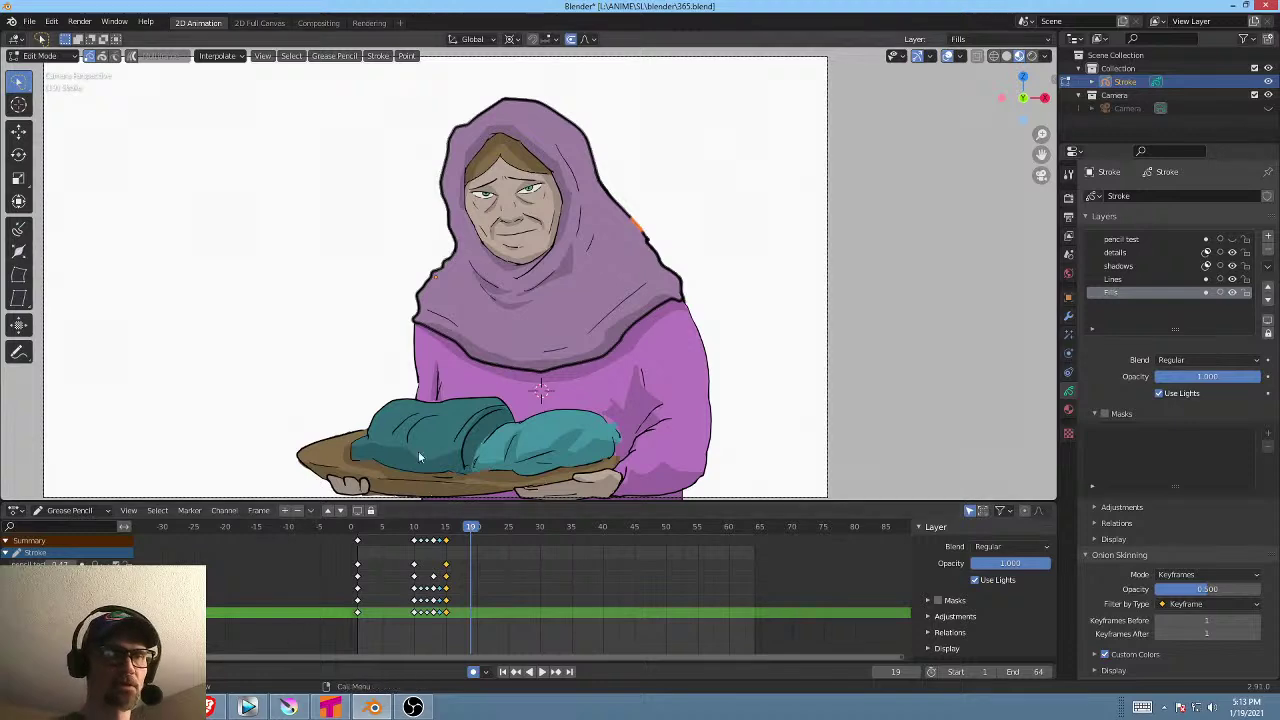
At frame 19, select the whole drawing, move it toward the left of the camera frame, scale it up slightly, and deselect everything.
key(a)
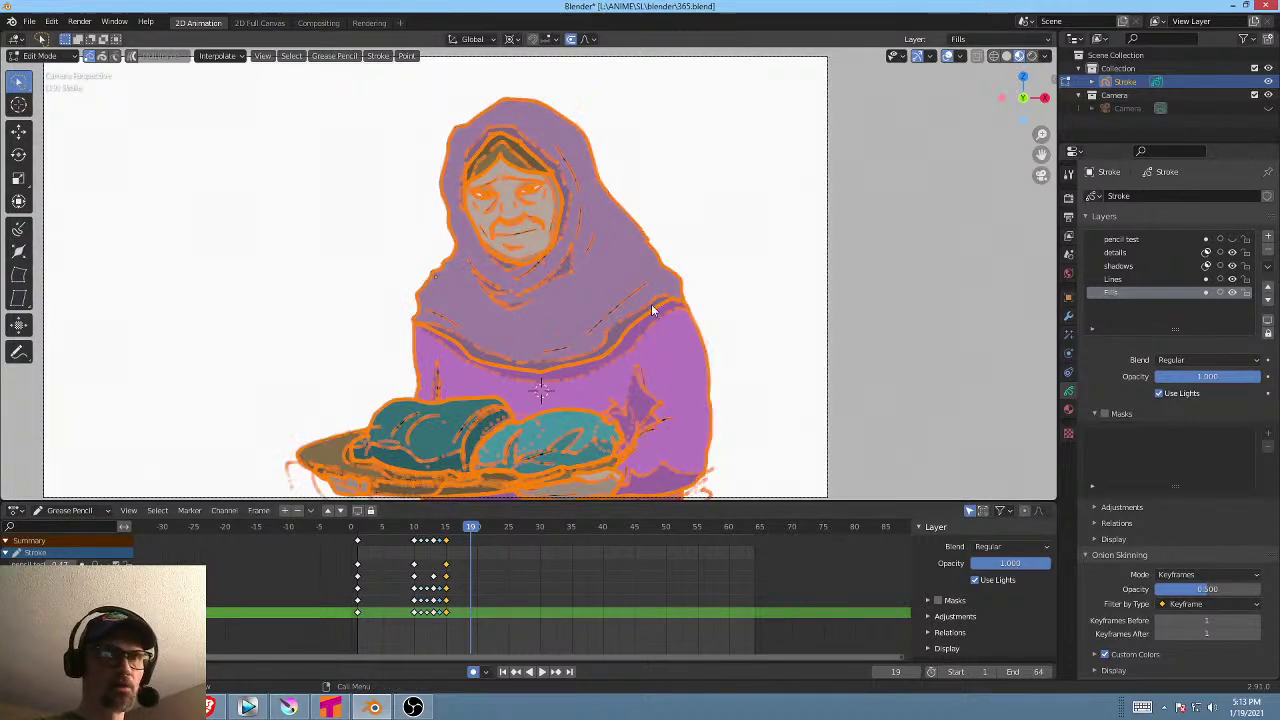
scroll(690, 335, down, 2)
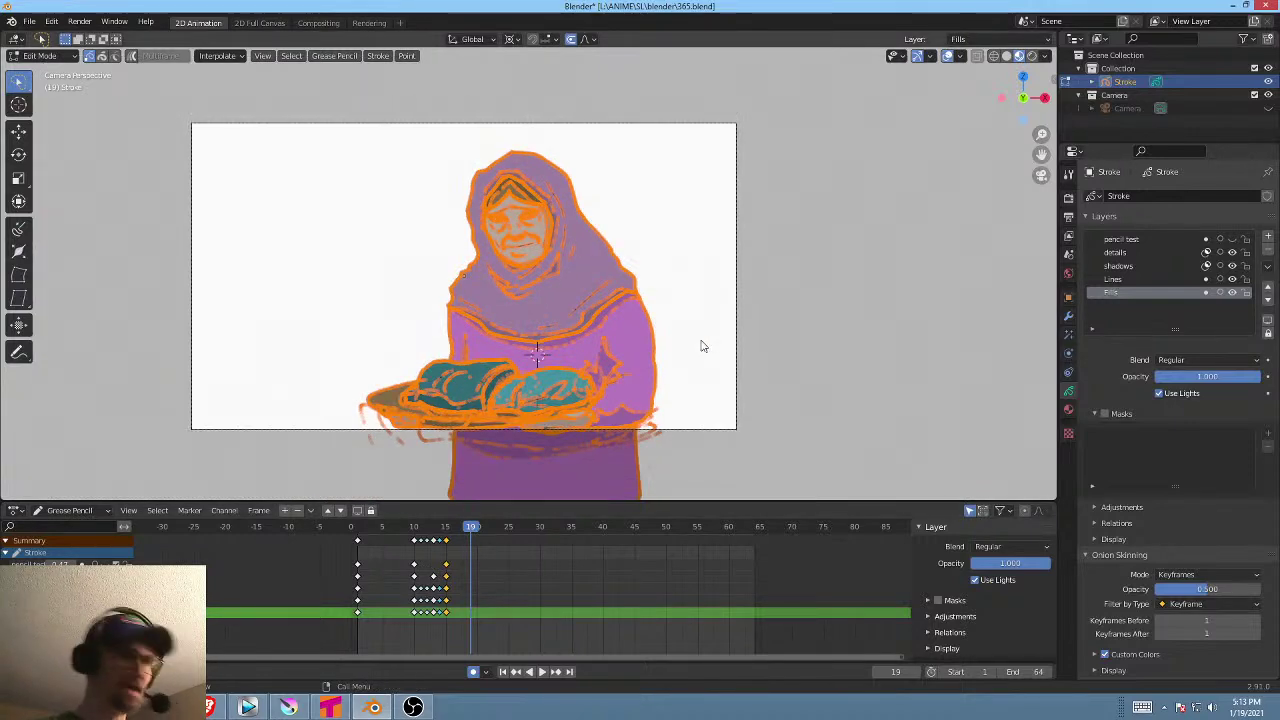
key(g)
click(645, 349)
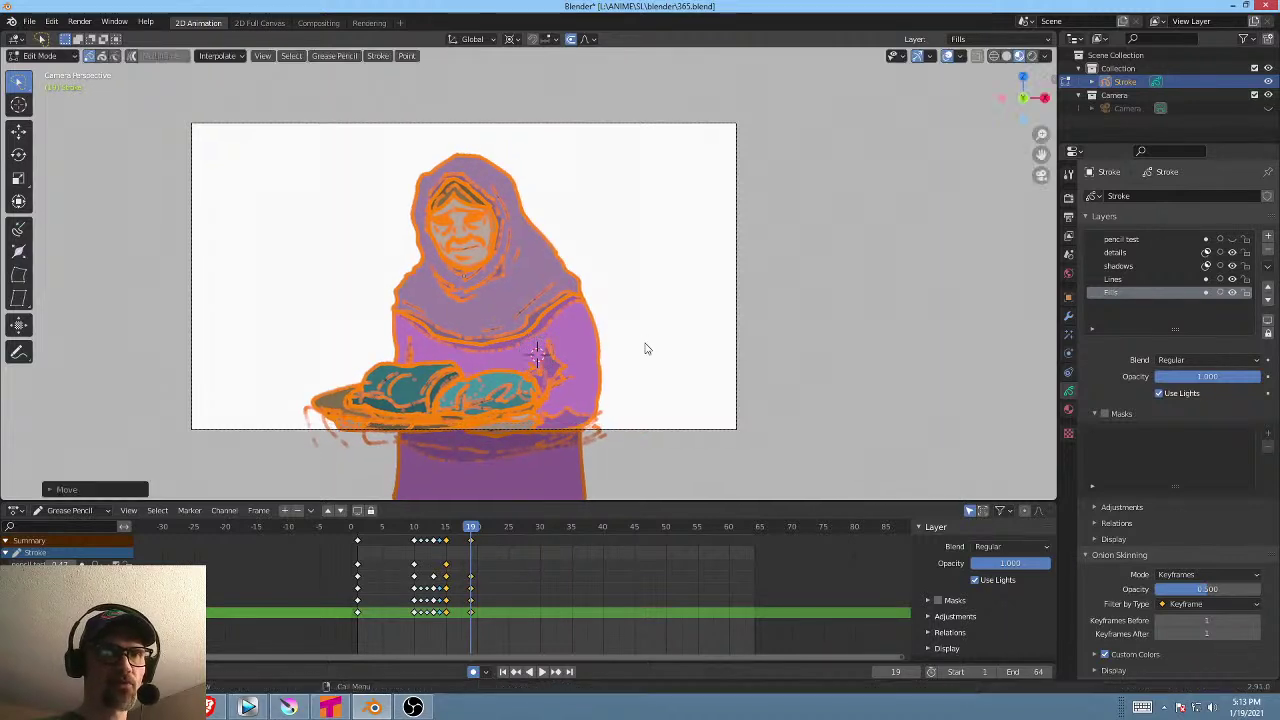
key(s)
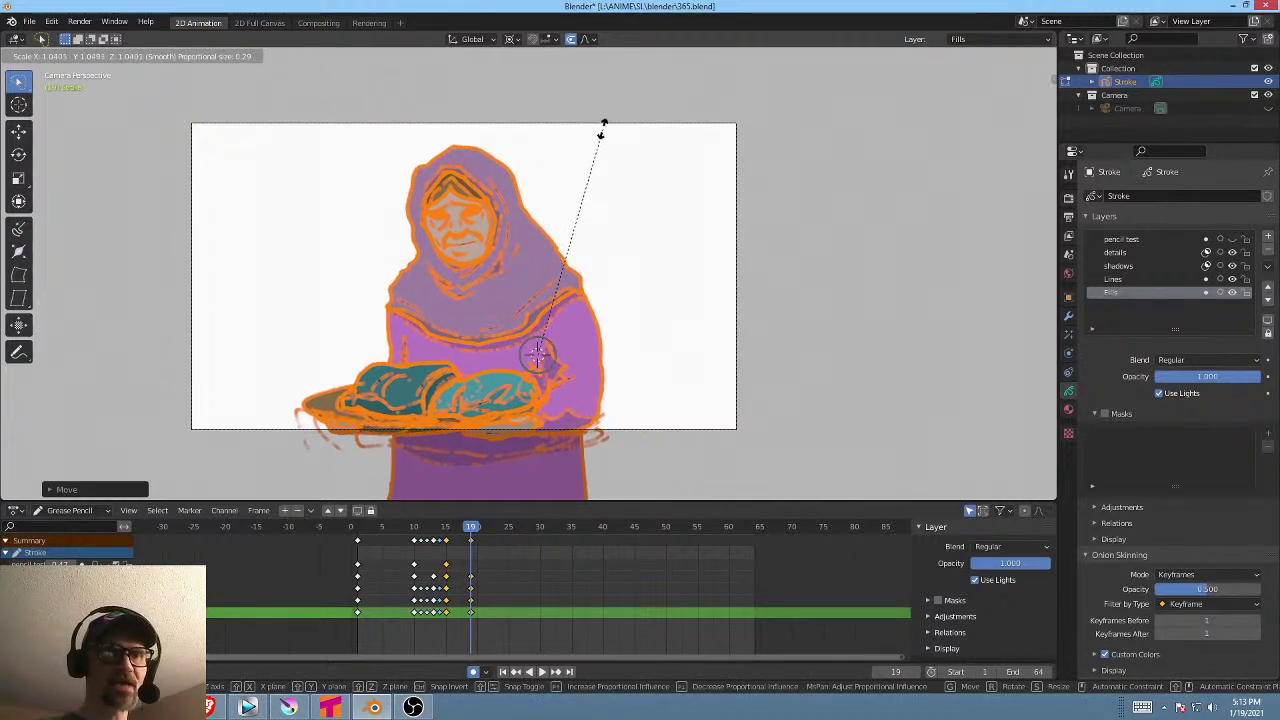
click(601, 129)
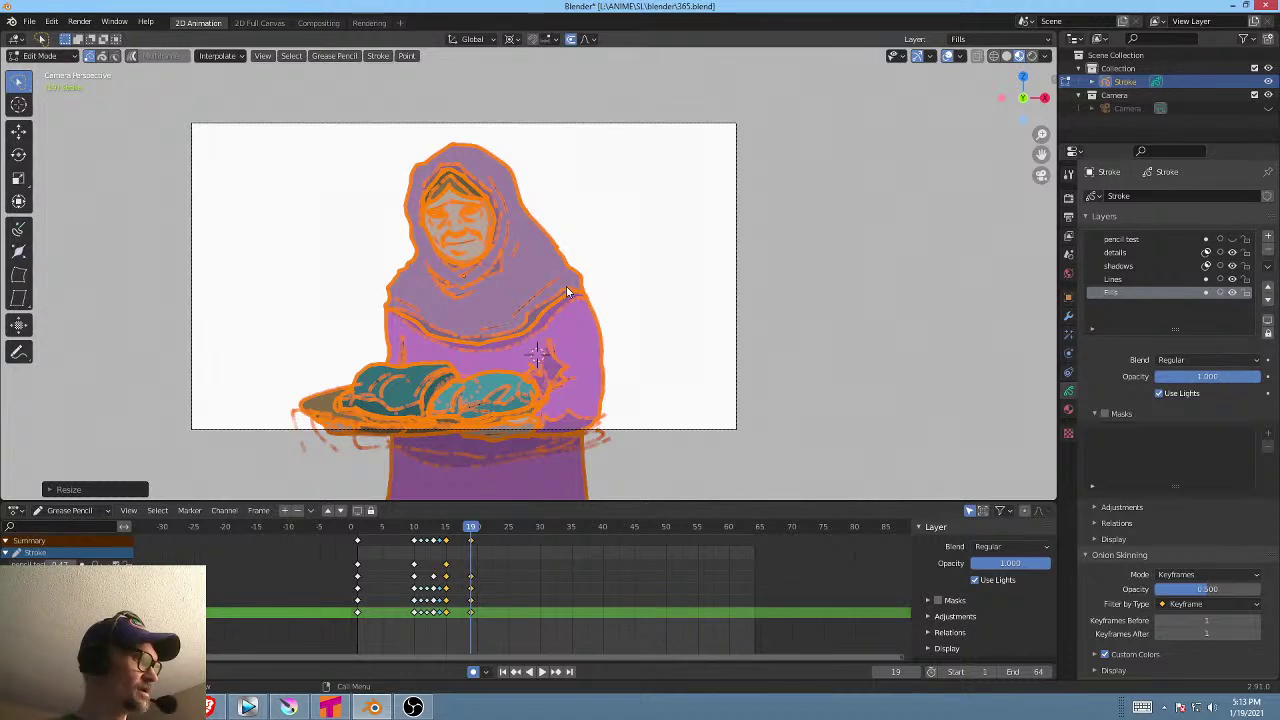
key(alt+a)
Go to frame 22 and, in Object Mode, move the Stroke object about 0.29 m to the left and slightly up.
mouse_move(471, 528)
mouse_down()
mouse_move(420, 528)
mouse_move(503, 535)
mouse_move(440, 530)
mouse_move(489, 530)
mouse_up()
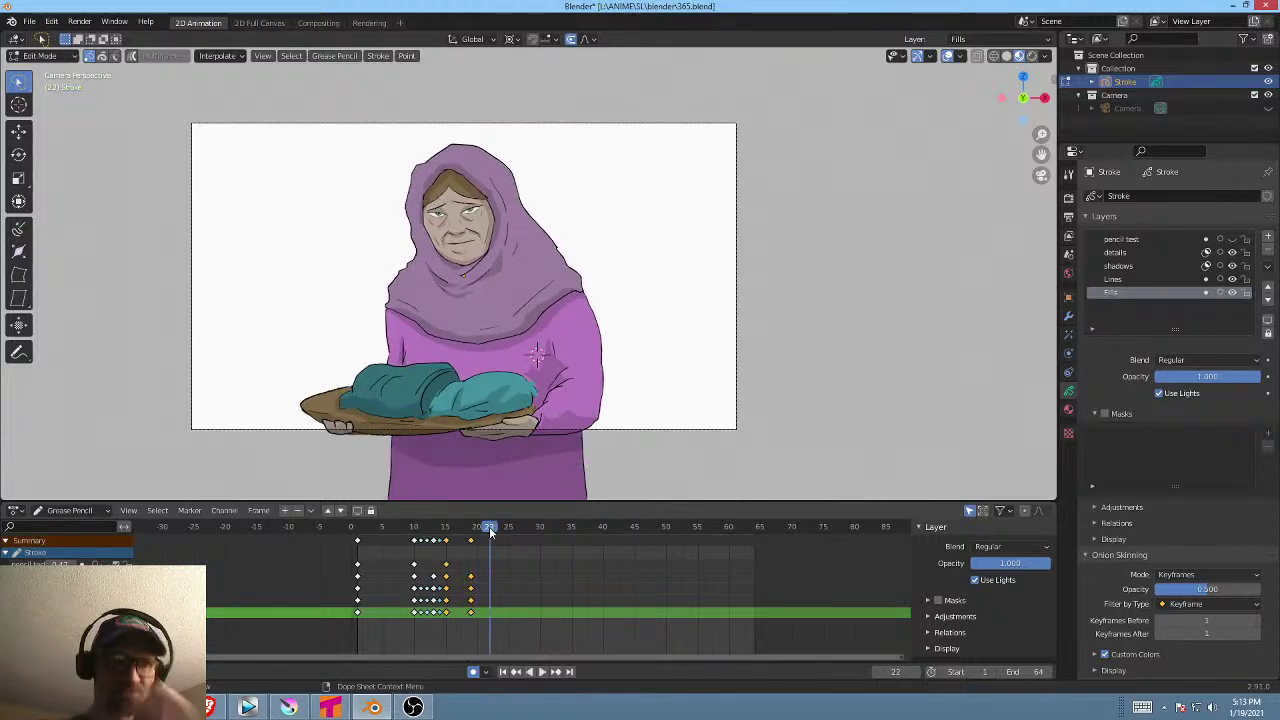
key(ctrl+Tab)
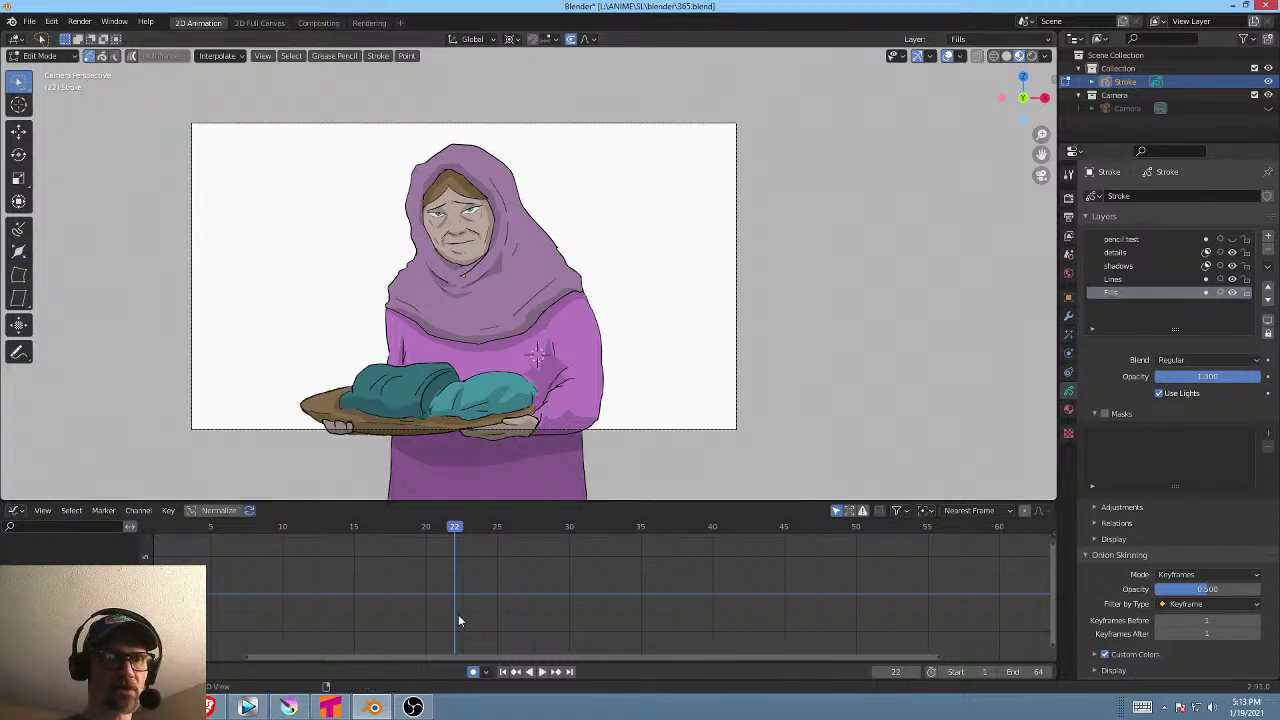
key(ctrl+Tab)
key(ctrl+Tab)
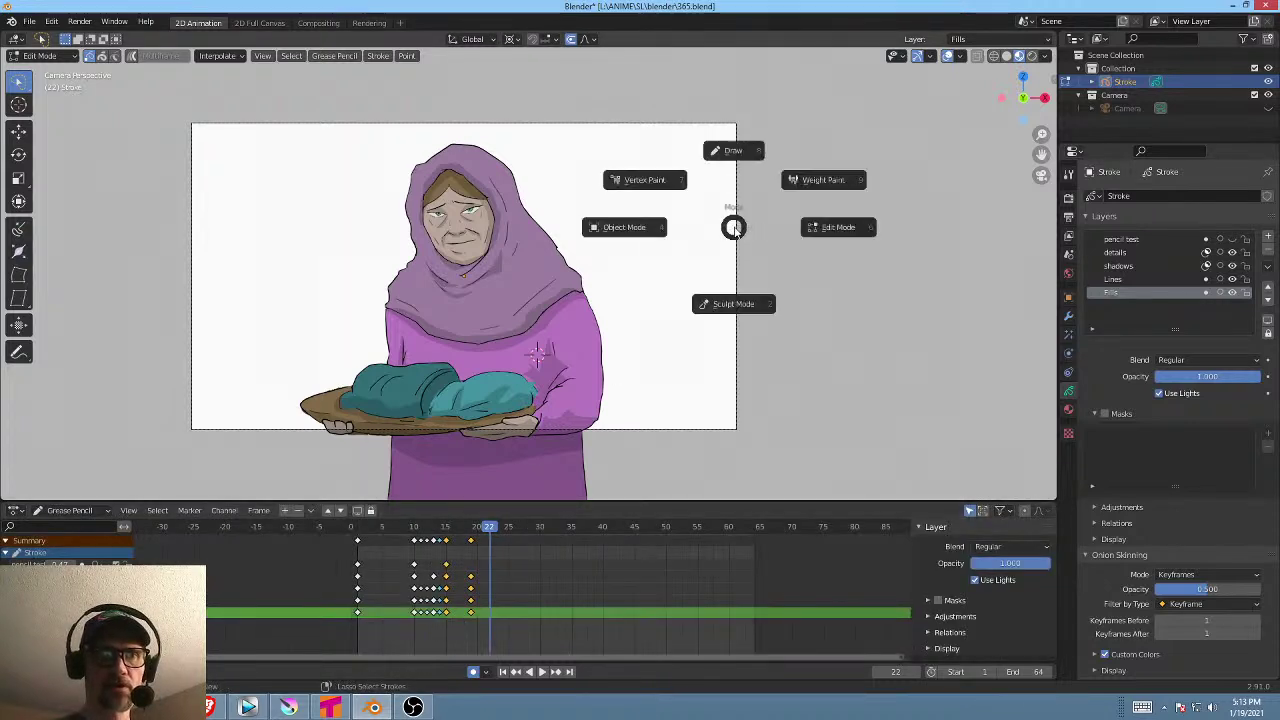
click(652, 229)
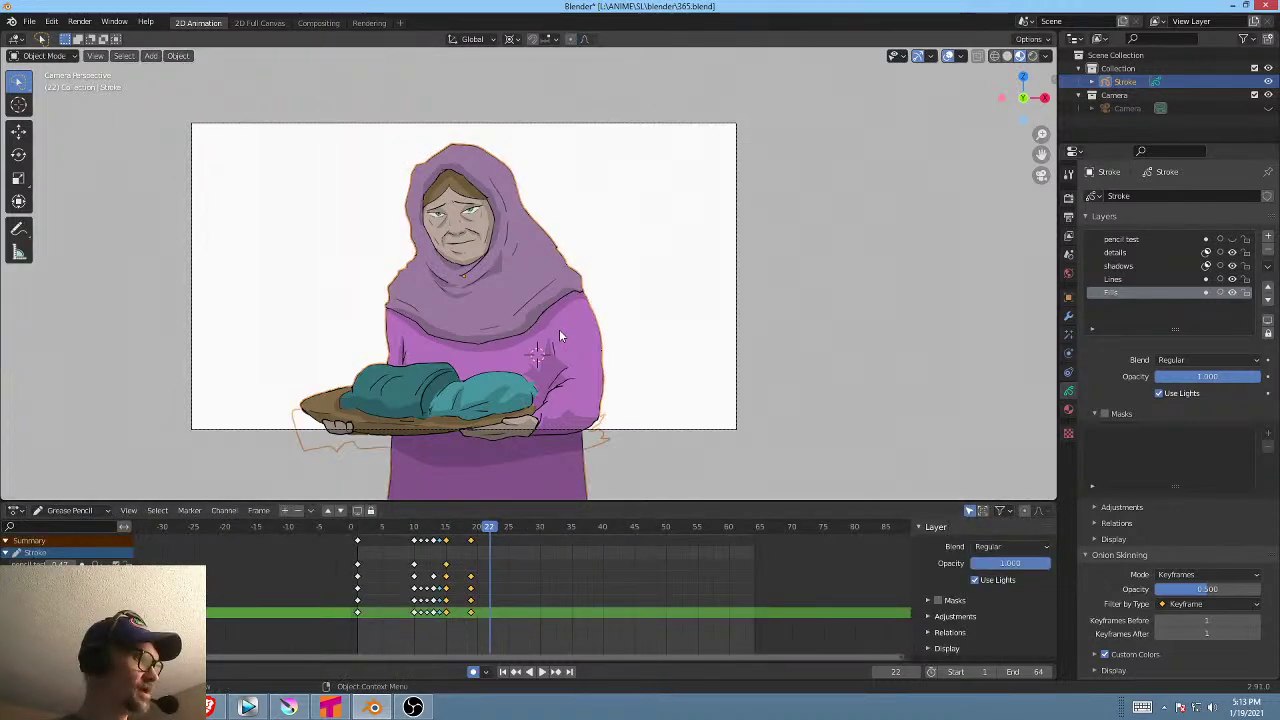
key(g)
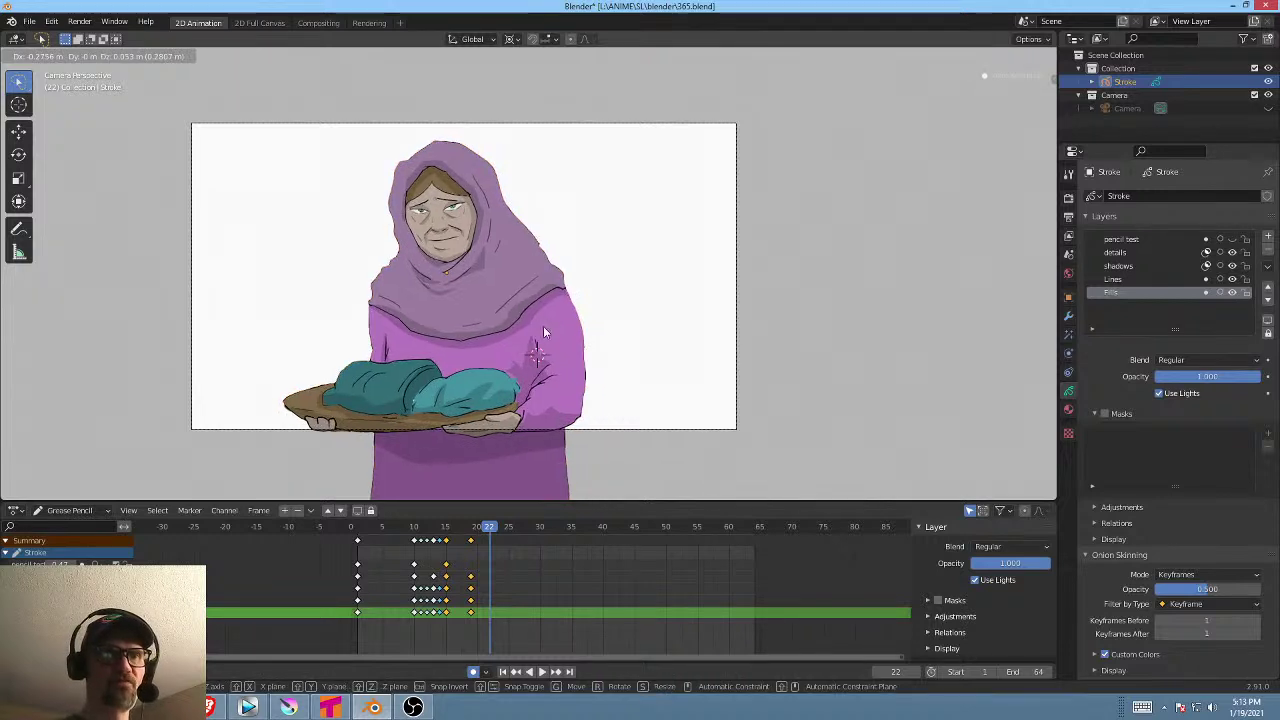
click(543, 326)
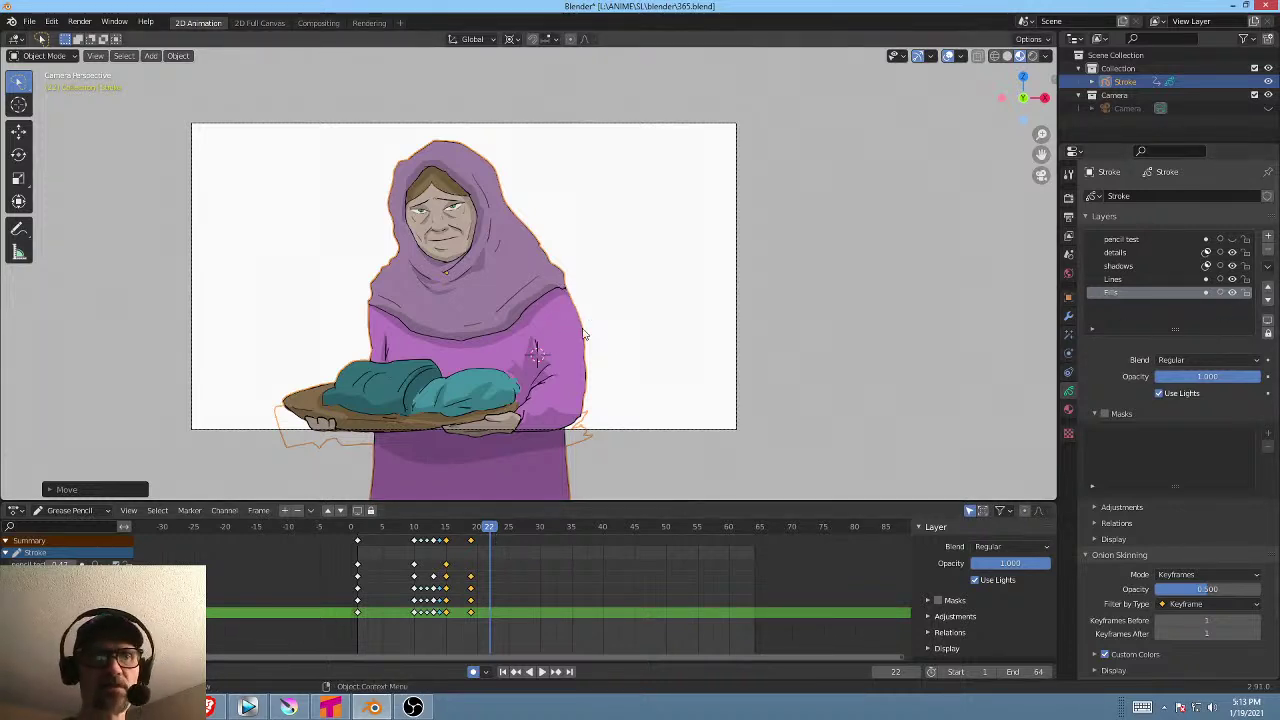
Deselect the drawing, add a Plain Axes empty, and place it over the inside of the woman's bent arm.
click(648, 341)
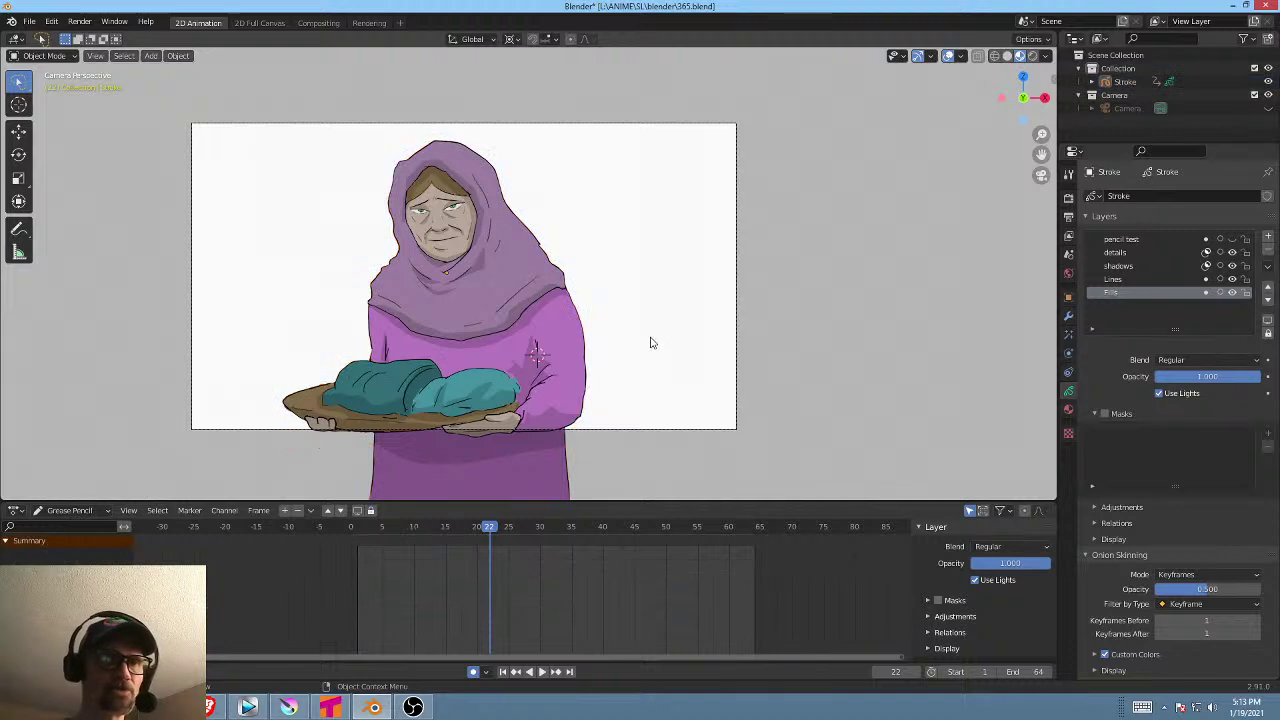
key(shift+a)
mouse_move(651, 343)
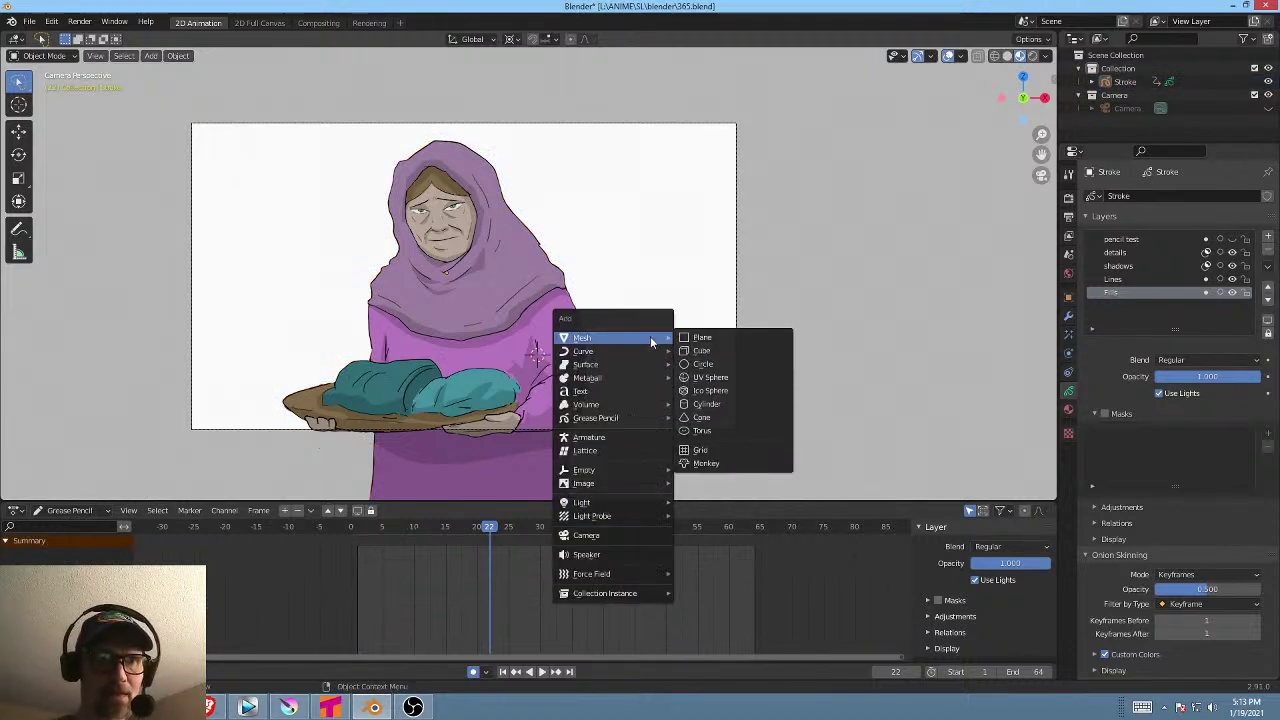
mouse_move(630, 468)
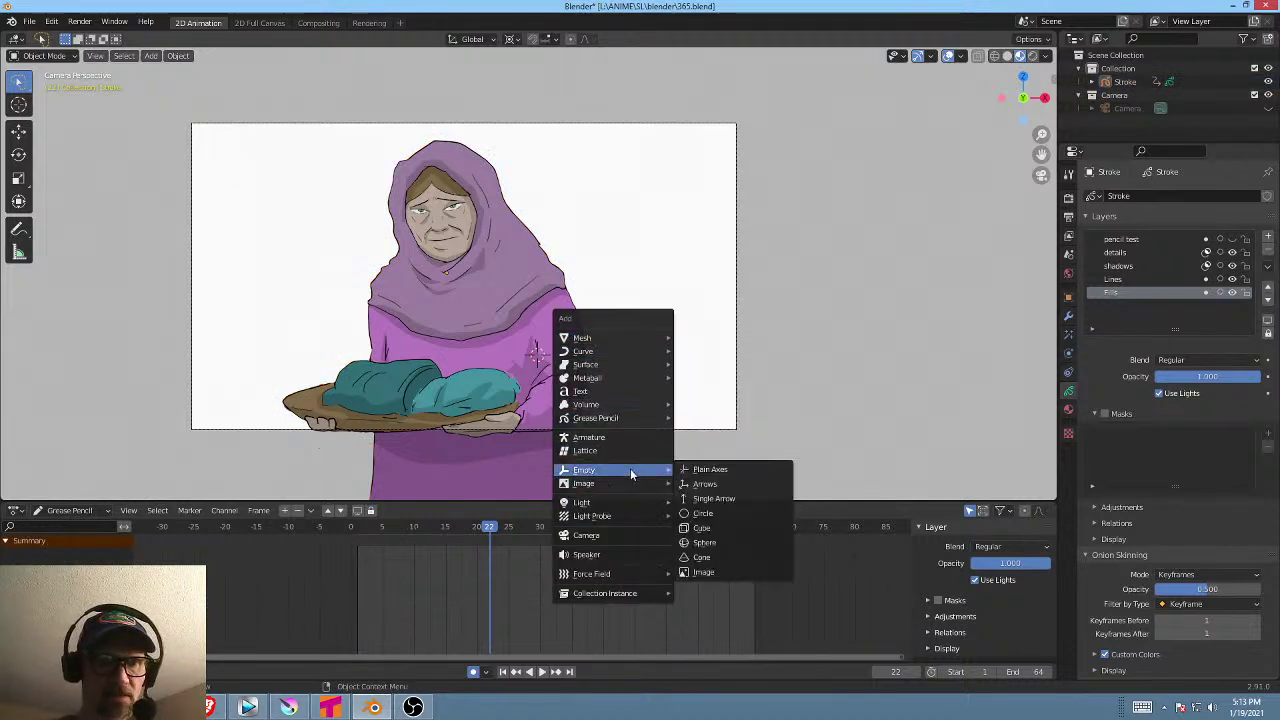
click(693, 469)
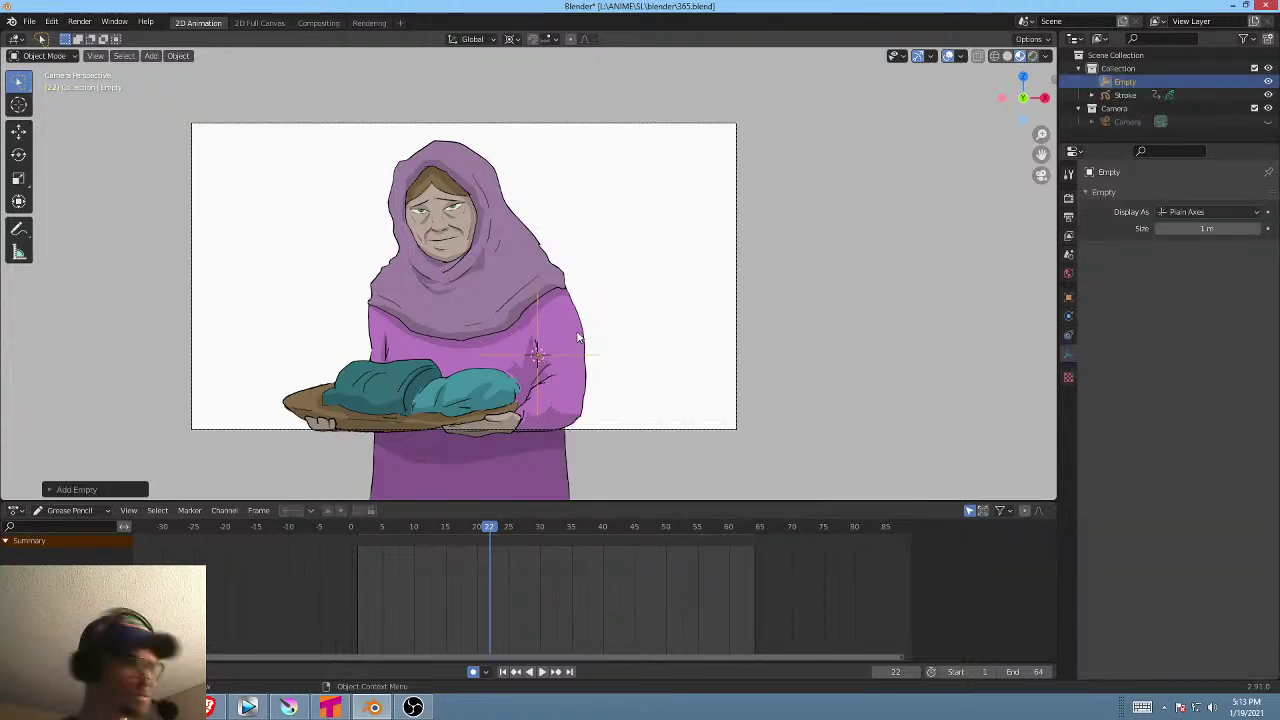
key(g)
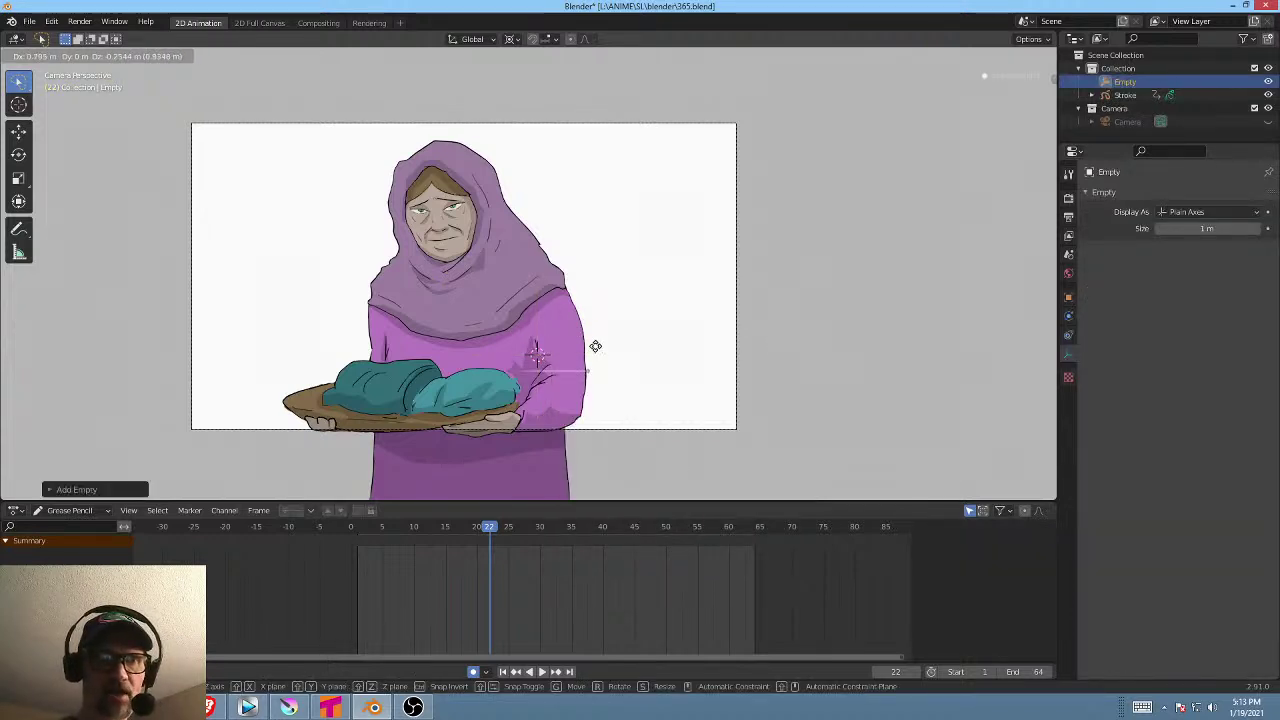
click(588, 346)
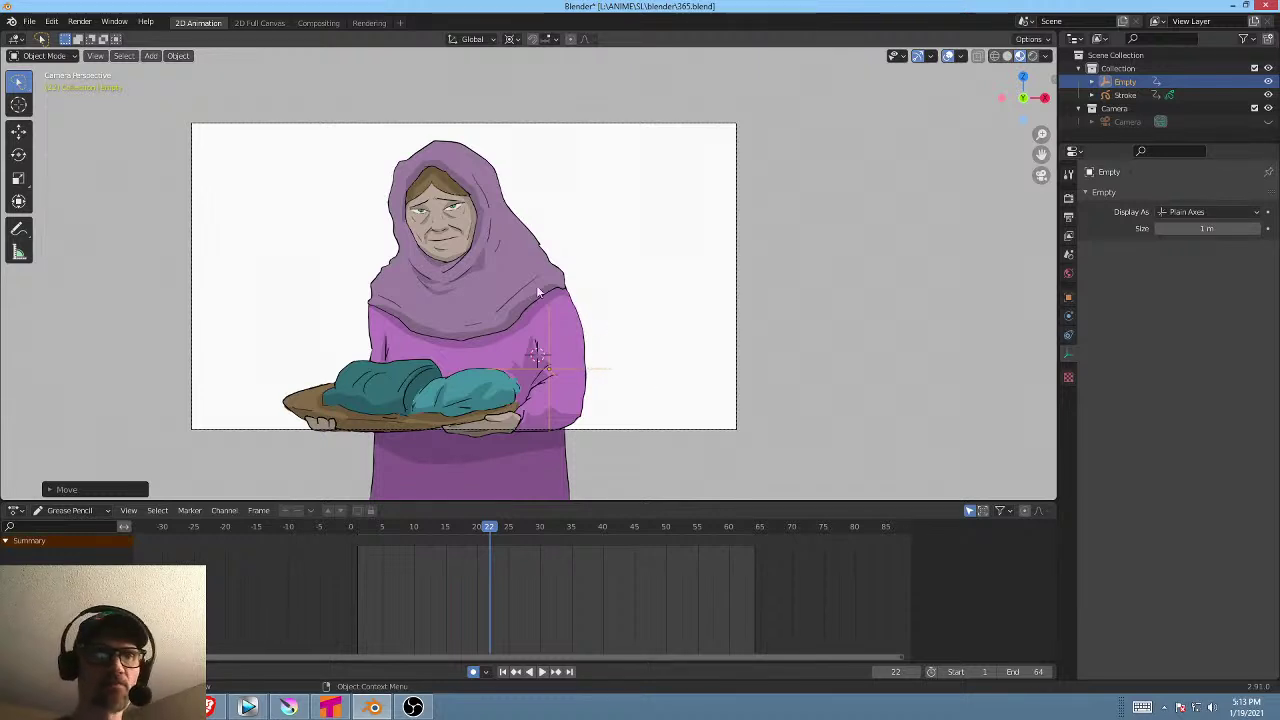
Select the Stroke object and examine the layer parenting options under Relations for the details, shadows and Lines layers.
right_click(455, 250)
key(Escape)
click(461, 223)
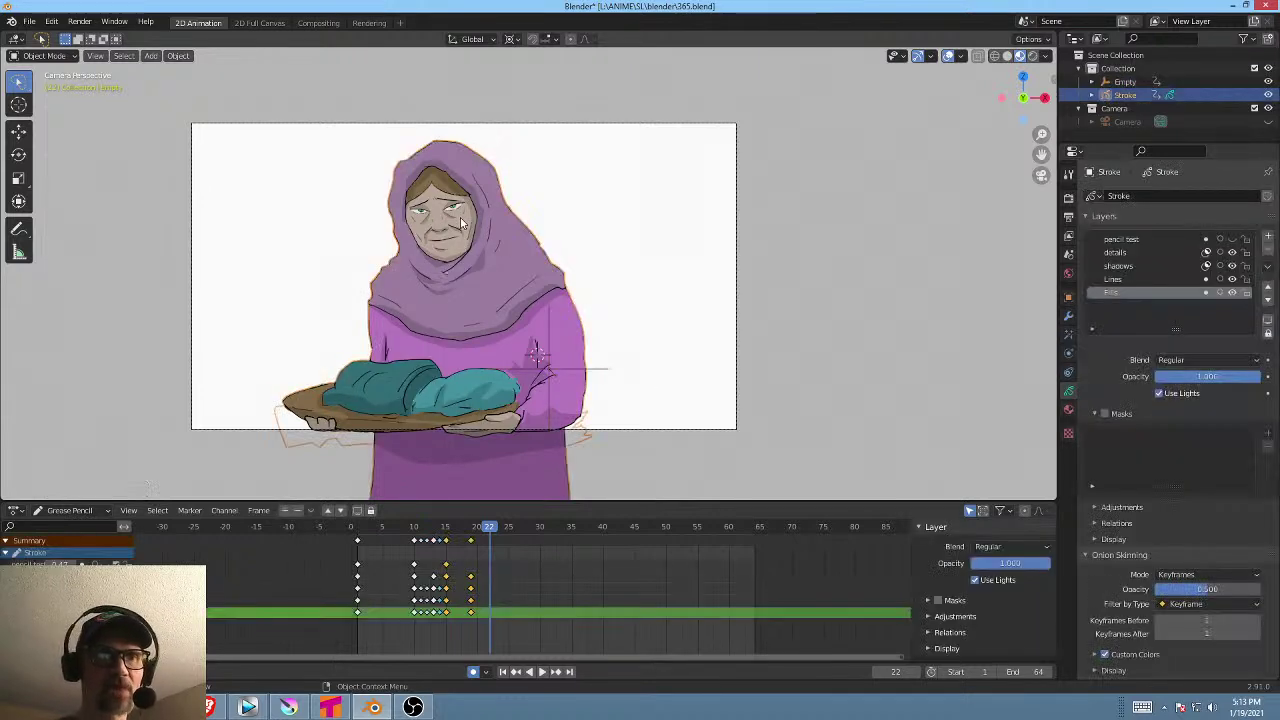
click(1142, 279)
click(1141, 266)
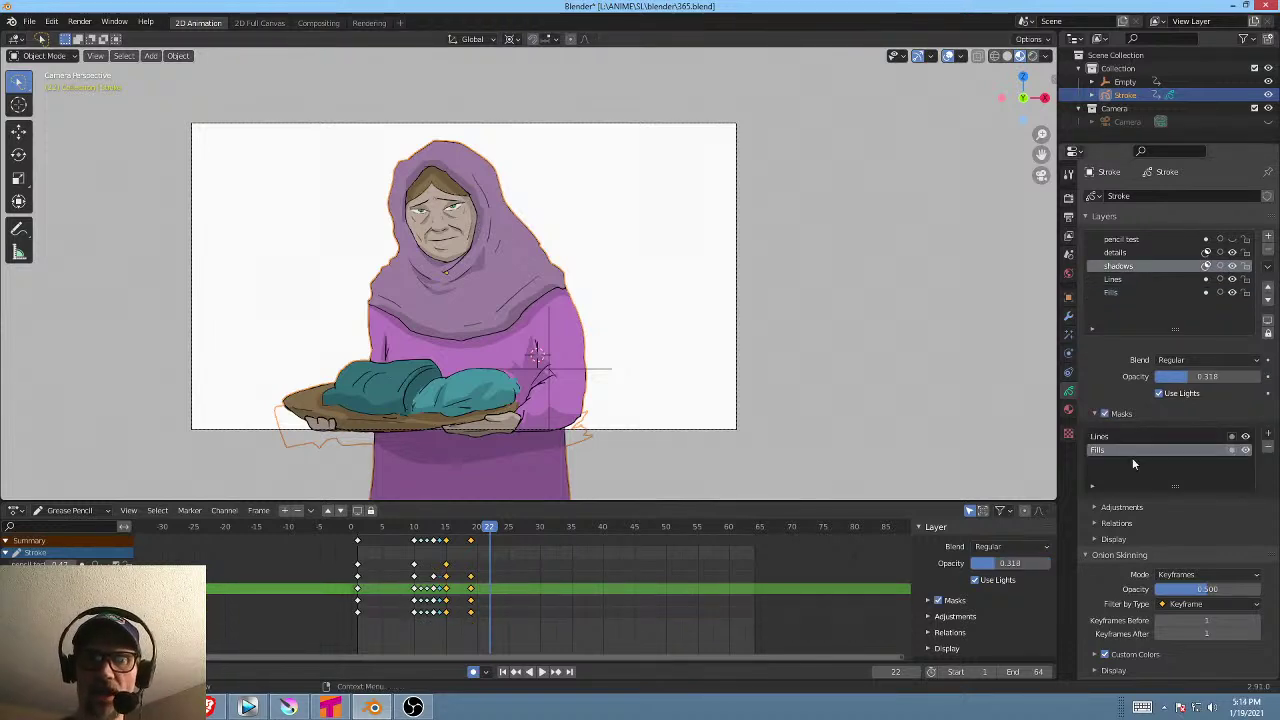
click(1094, 523)
scroll(1168, 502, down, 1)
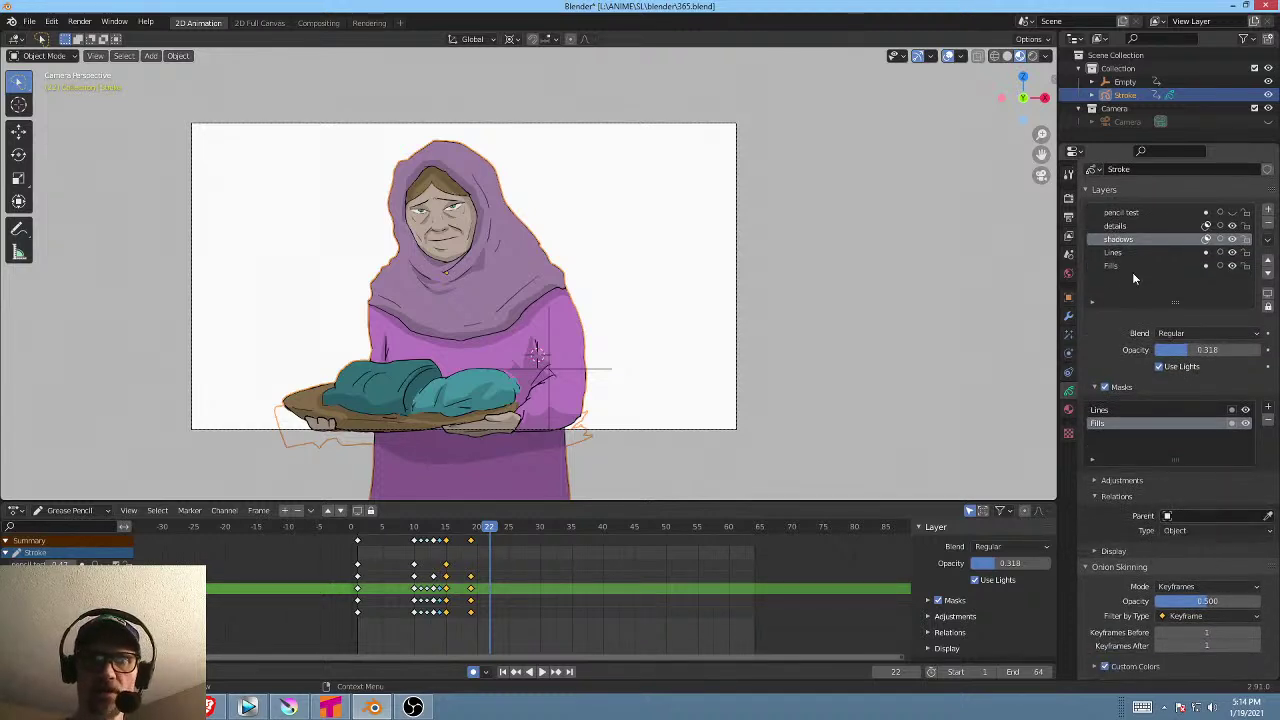
click(1136, 225)
click(1134, 240)
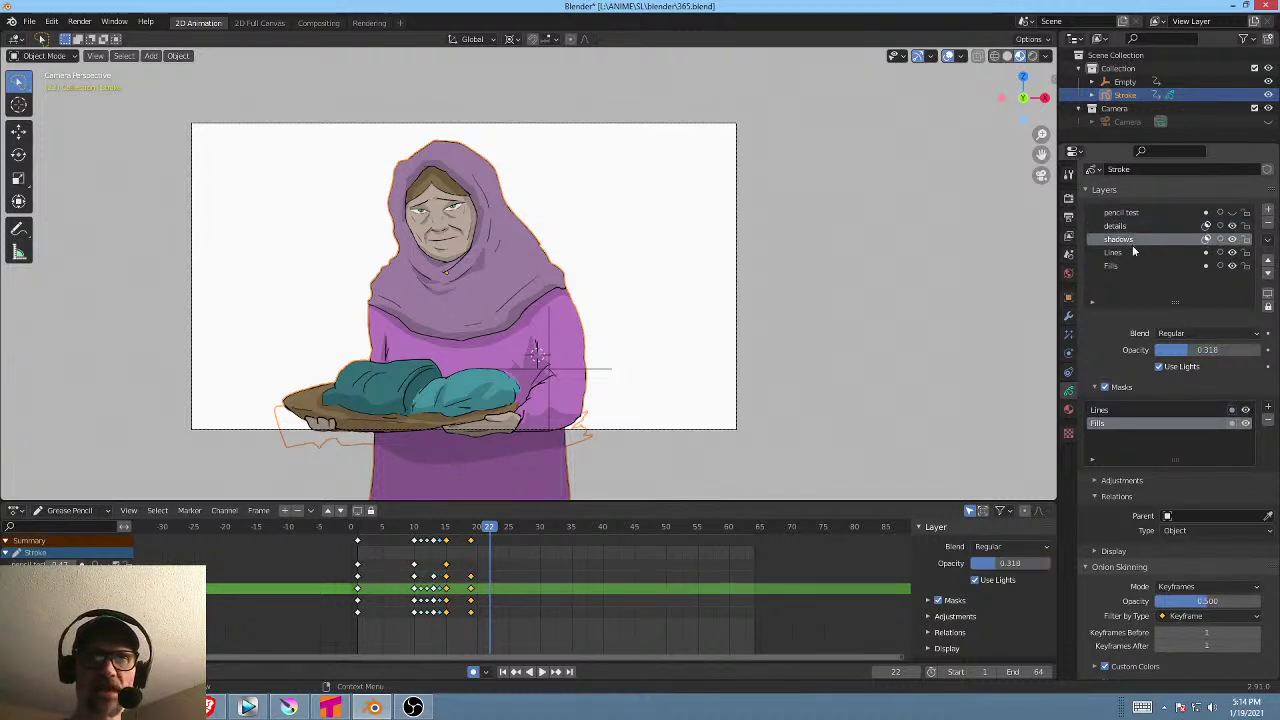
click(1132, 252)
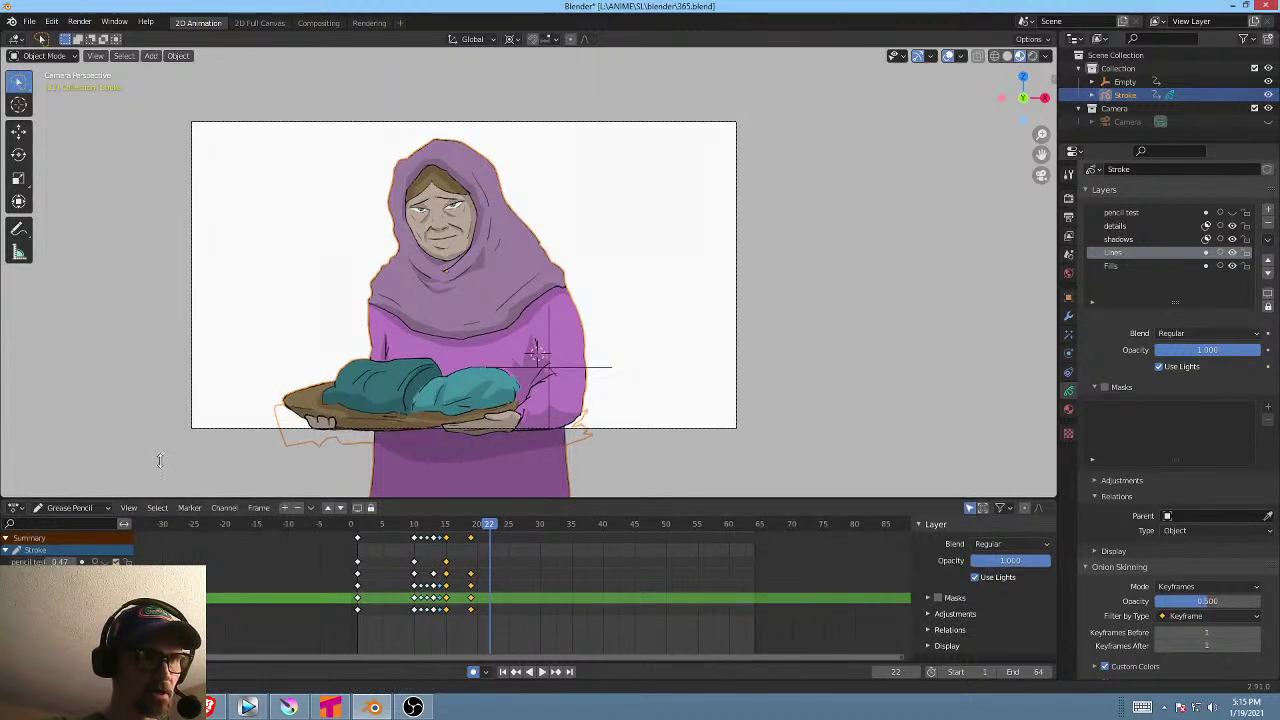
Turn the playback timeline area into a Graph Editor and resize the areas so the Grease Pencil dope sheet channels and curves both show.
drag(165, 500, 160, 443)
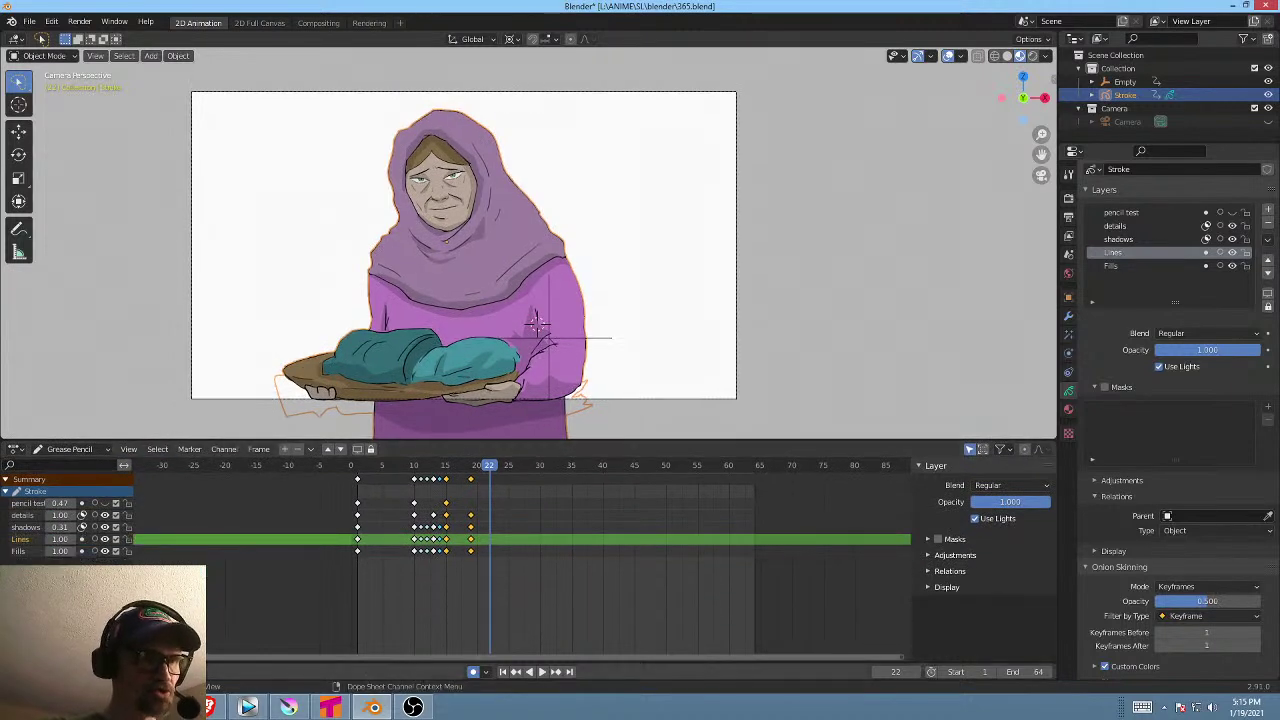
click(16, 672)
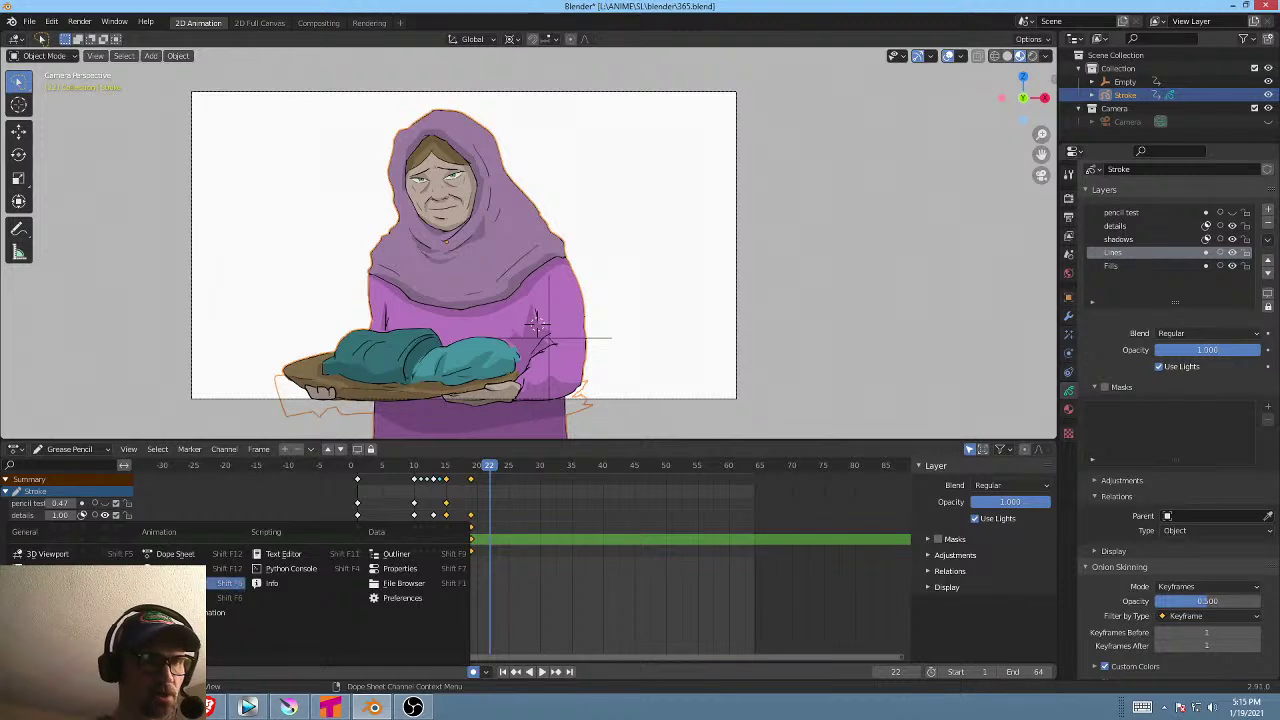
click(175, 554)
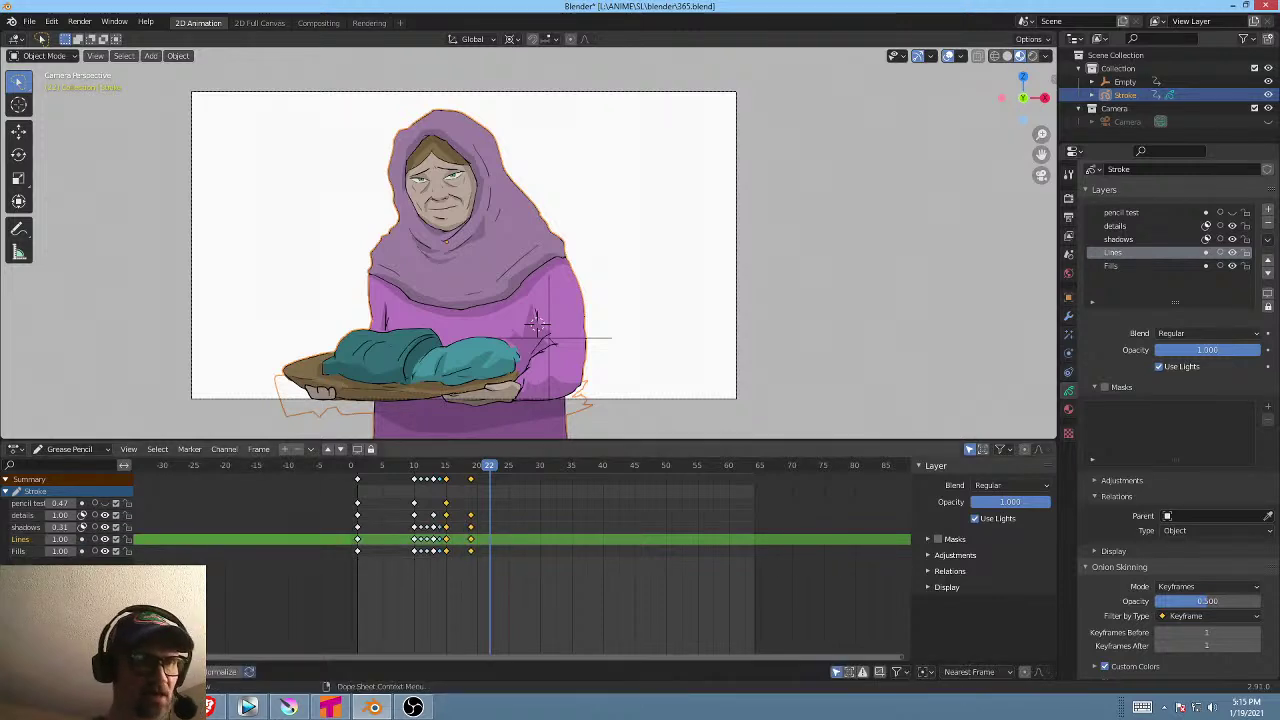
drag(276, 661, 301, 567)
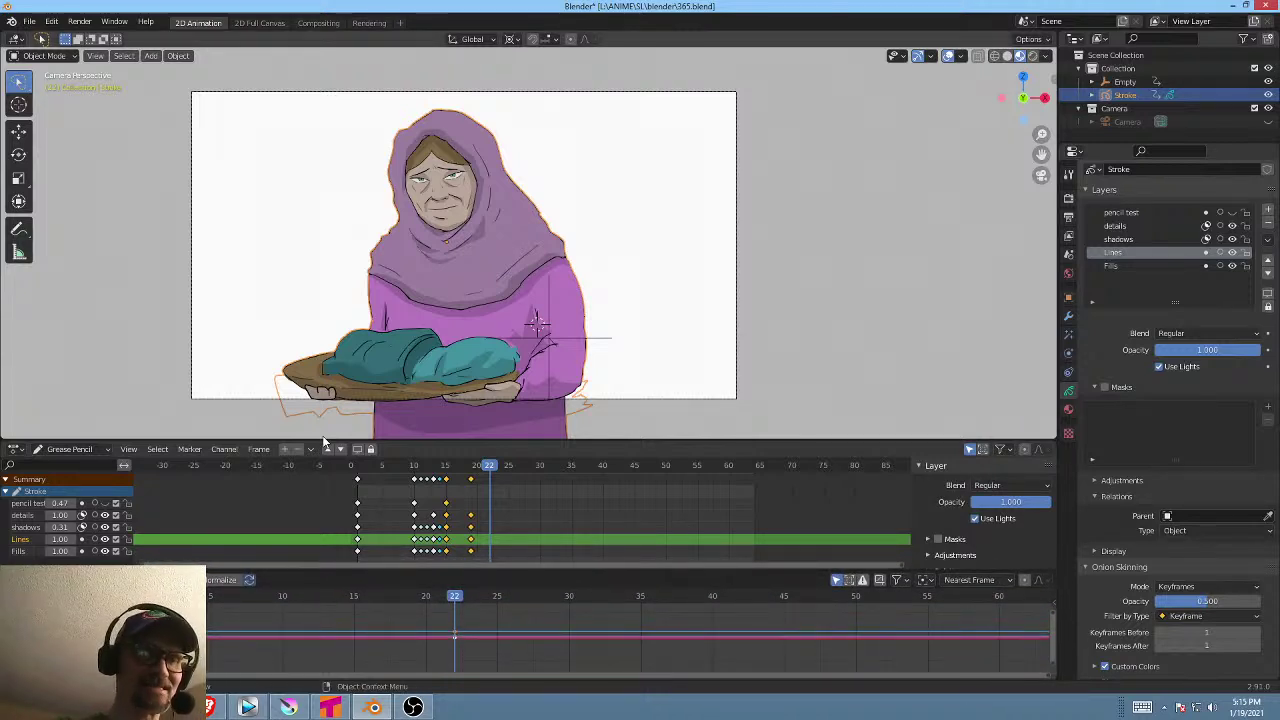
drag(325, 440, 326, 432)
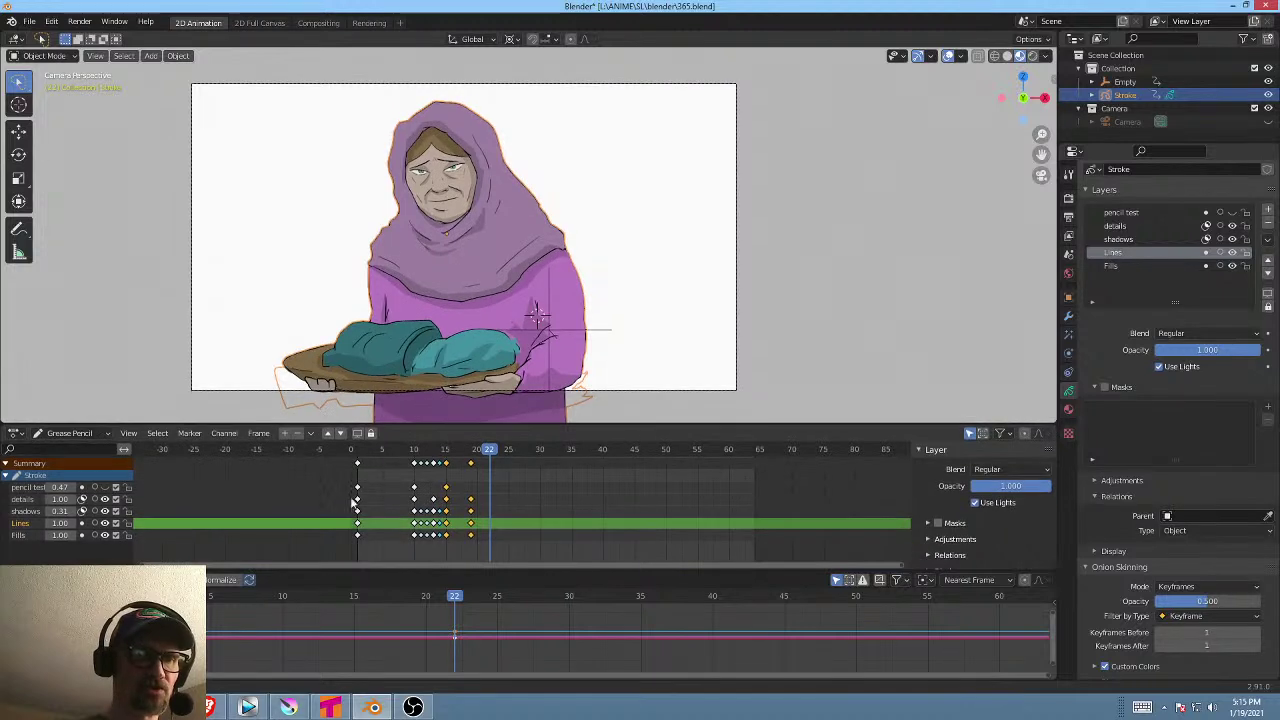
mouse_move(379, 569)
mouse_down()
mouse_move(382, 545)
mouse_move(384, 558)
mouse_up()
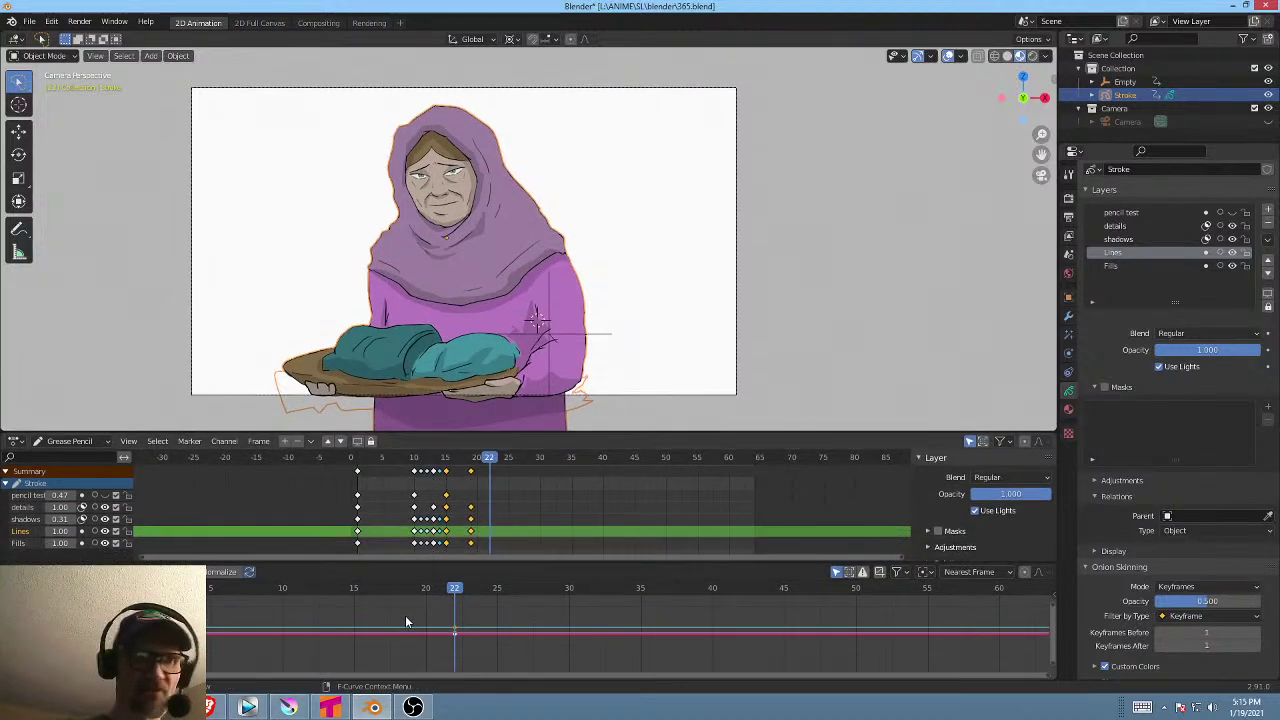
Match the Graph Editor's visible frame range to the Grease Pencil dope sheet's and go to frame 12.
scroll(457, 630, down, 4)
scroll(459, 633, up, 1)
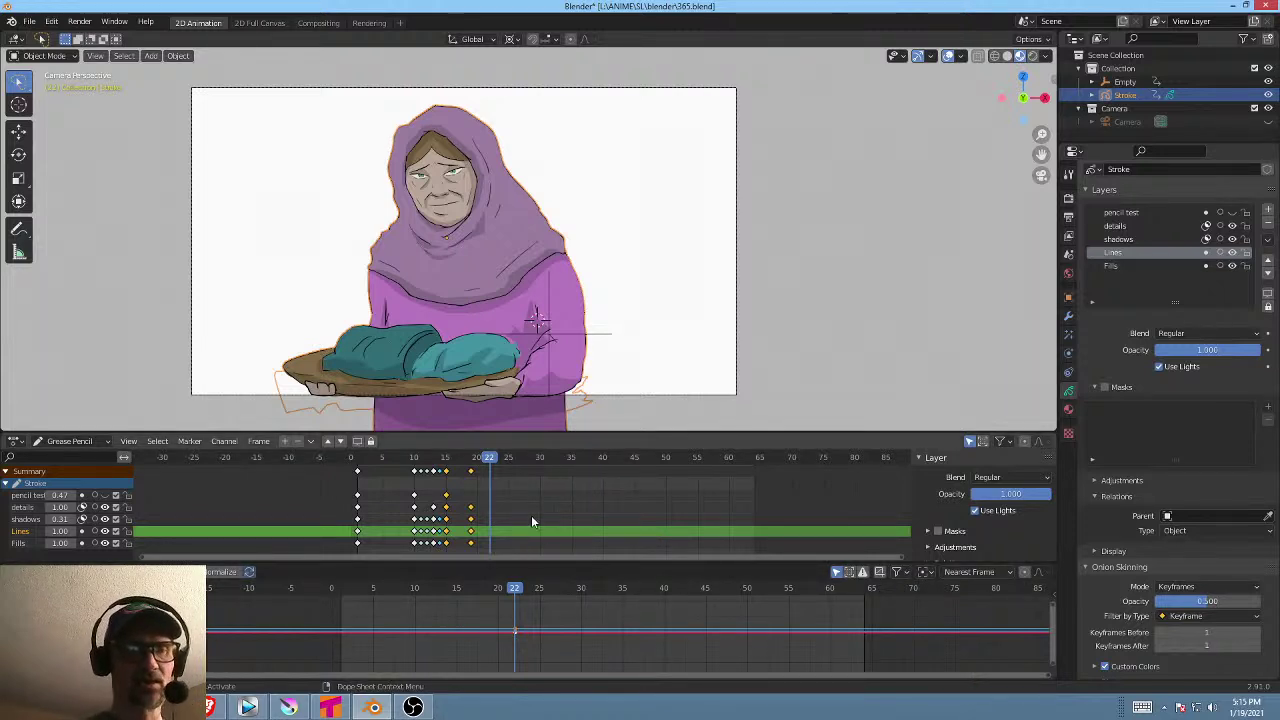
scroll(544, 514, up, 2)
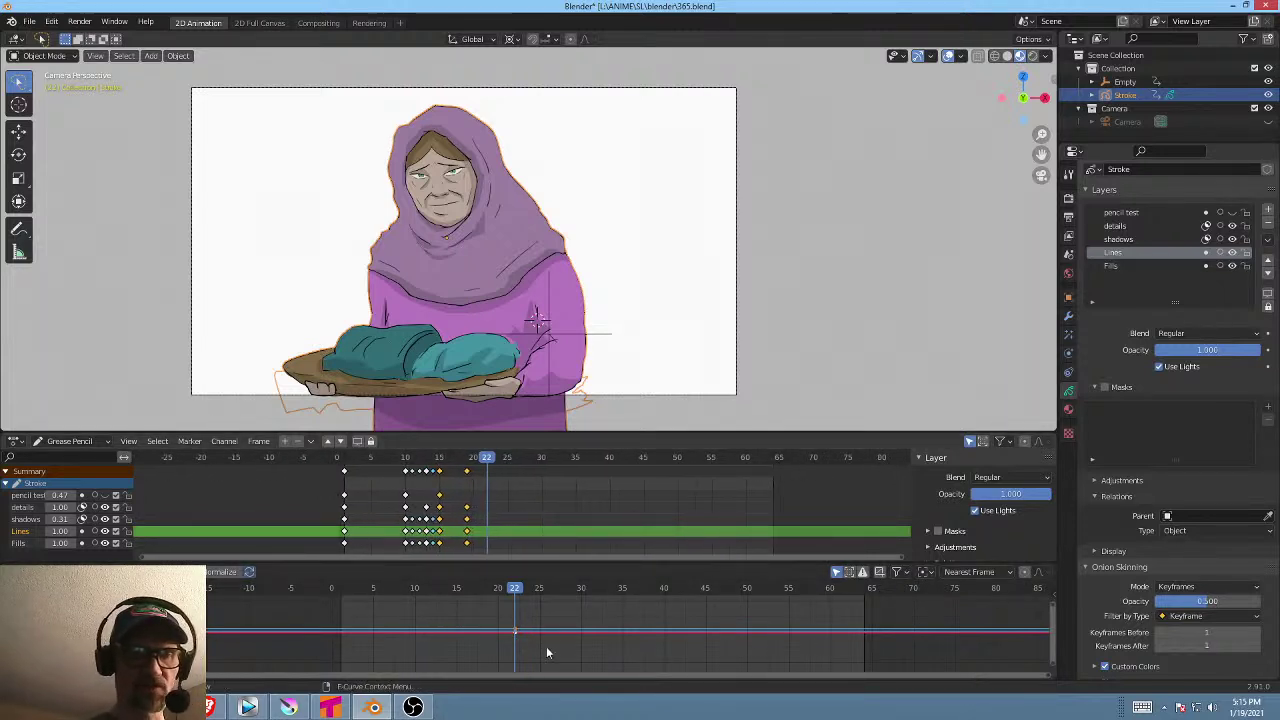
scroll(552, 648, up, 2)
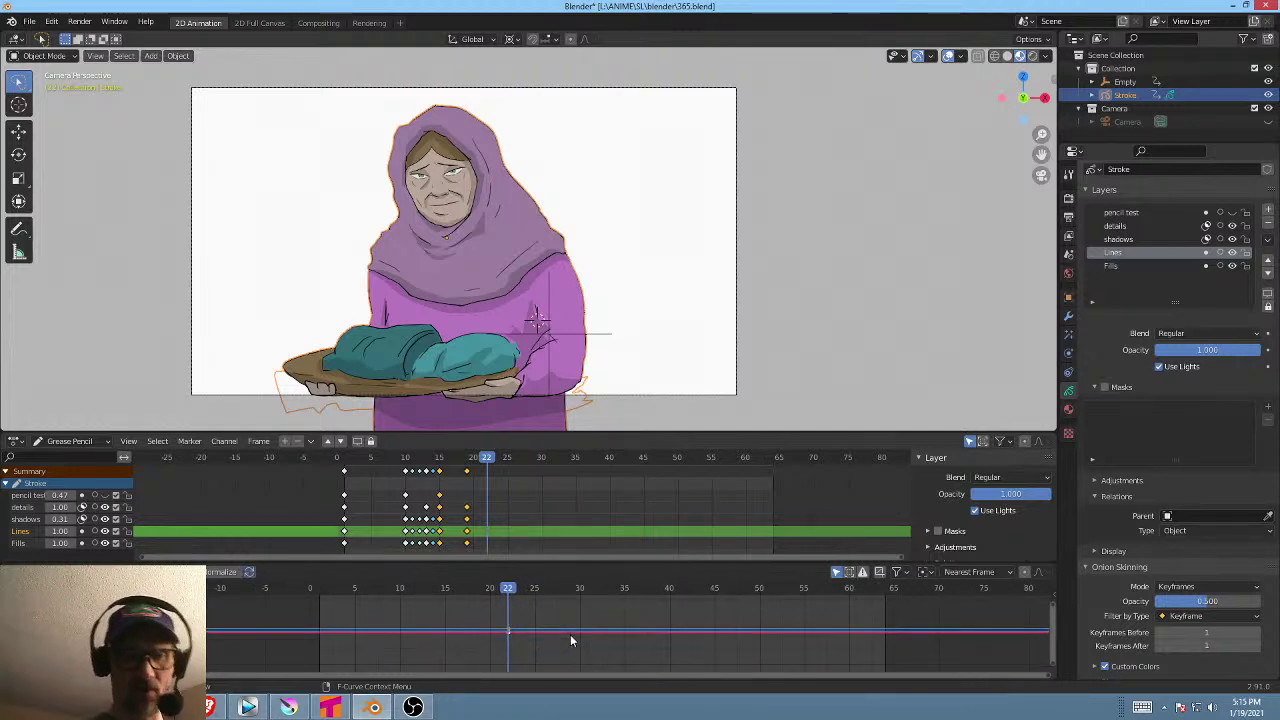
scroll(570, 634, down, 3)
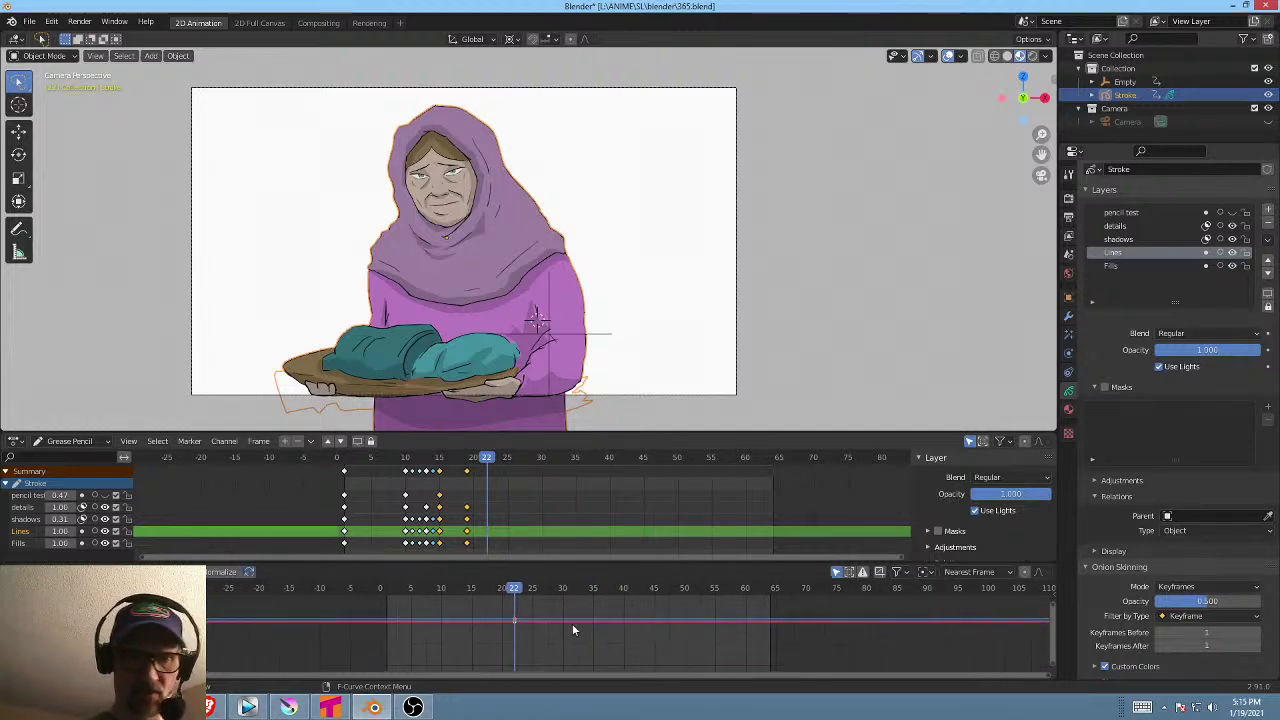
scroll(572, 628, up, 2)
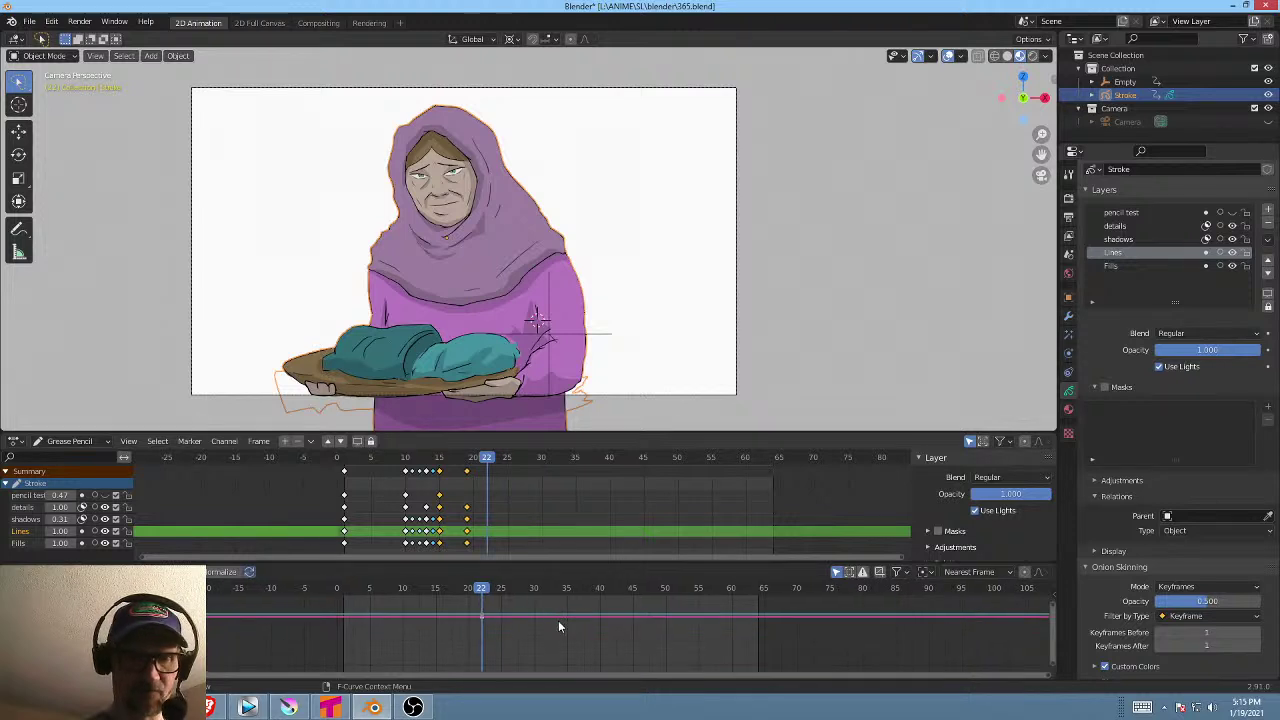
scroll(562, 627, up, 2)
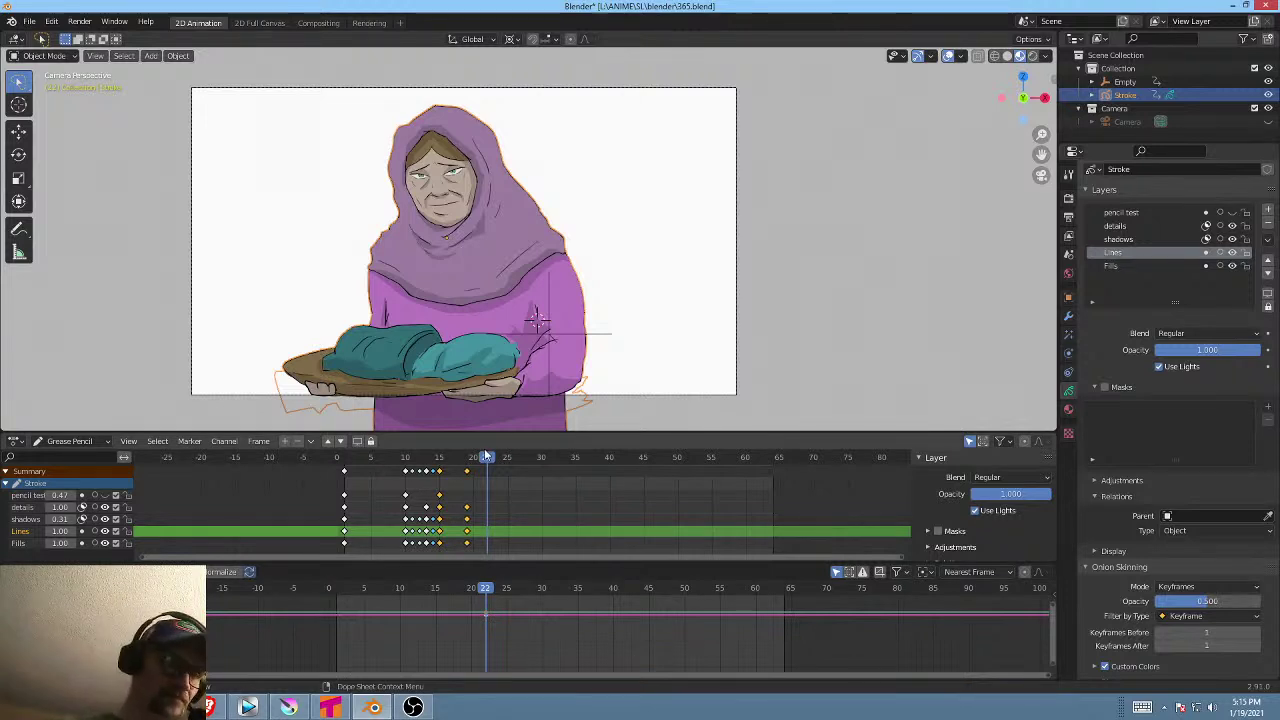
mouse_move(485, 457)
mouse_down()
mouse_move(337, 458)
mouse_move(418, 458)
mouse_up()
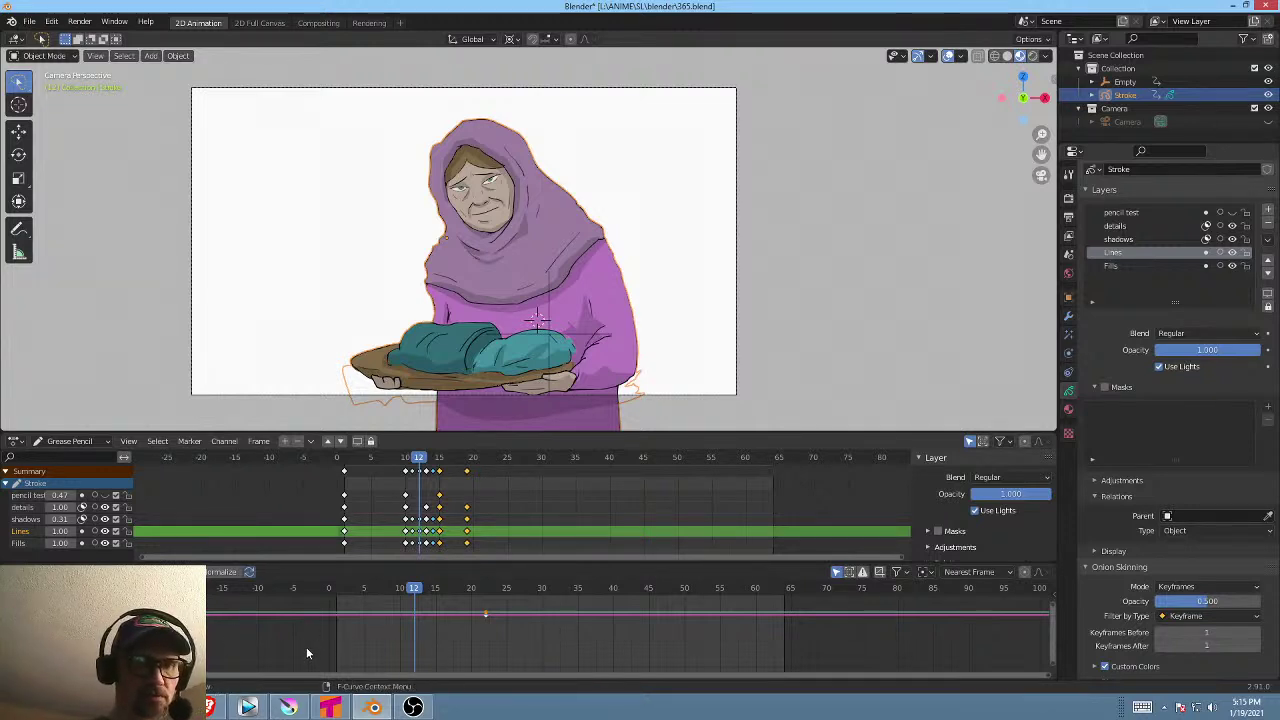
Deselect the curves in the Graph Editor and examine the animation and Grease Pencil data nested under the Stroke object in the Outliner.
scroll(319, 636, down, 1)
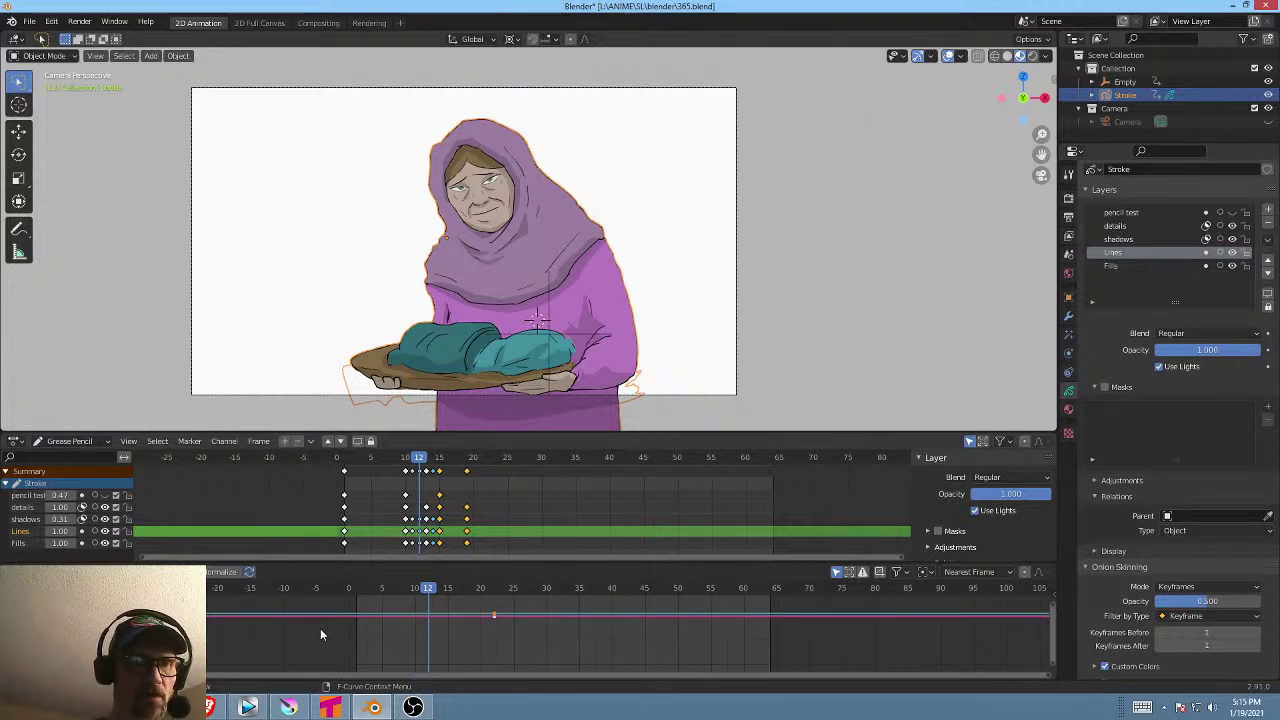
scroll(320, 628, up, 1)
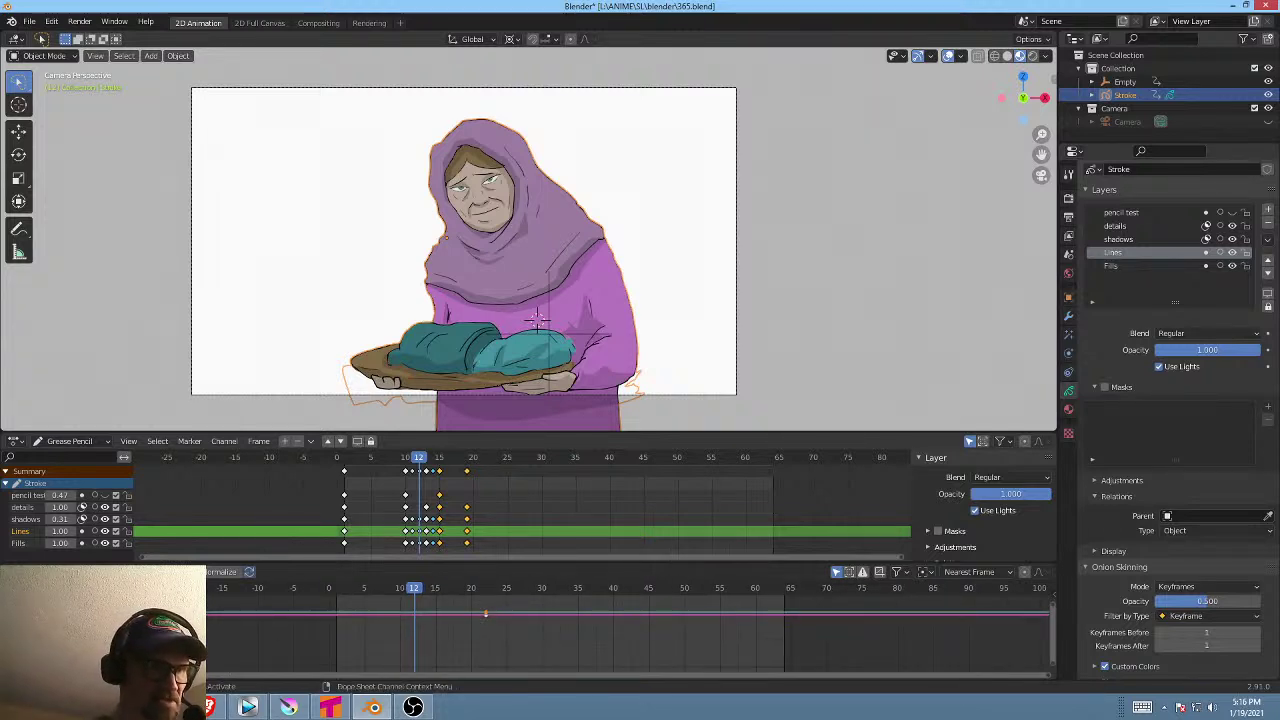
key(alt+a)
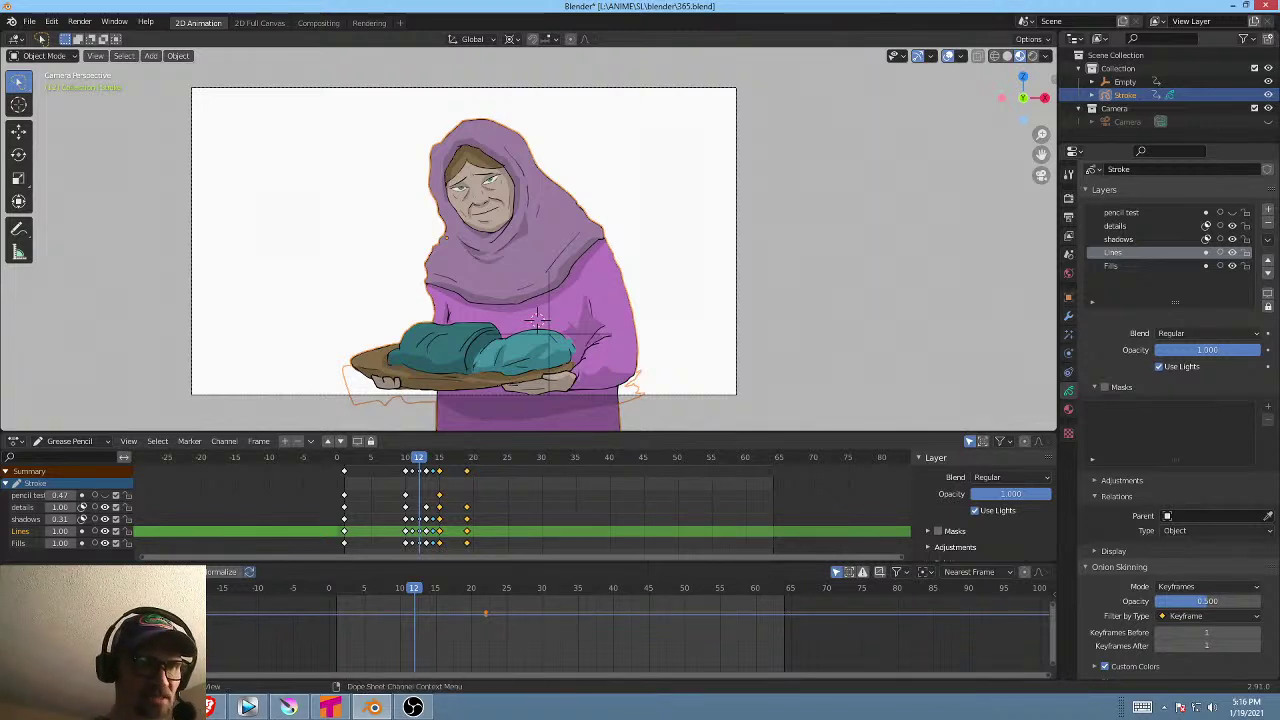
click(1092, 95)
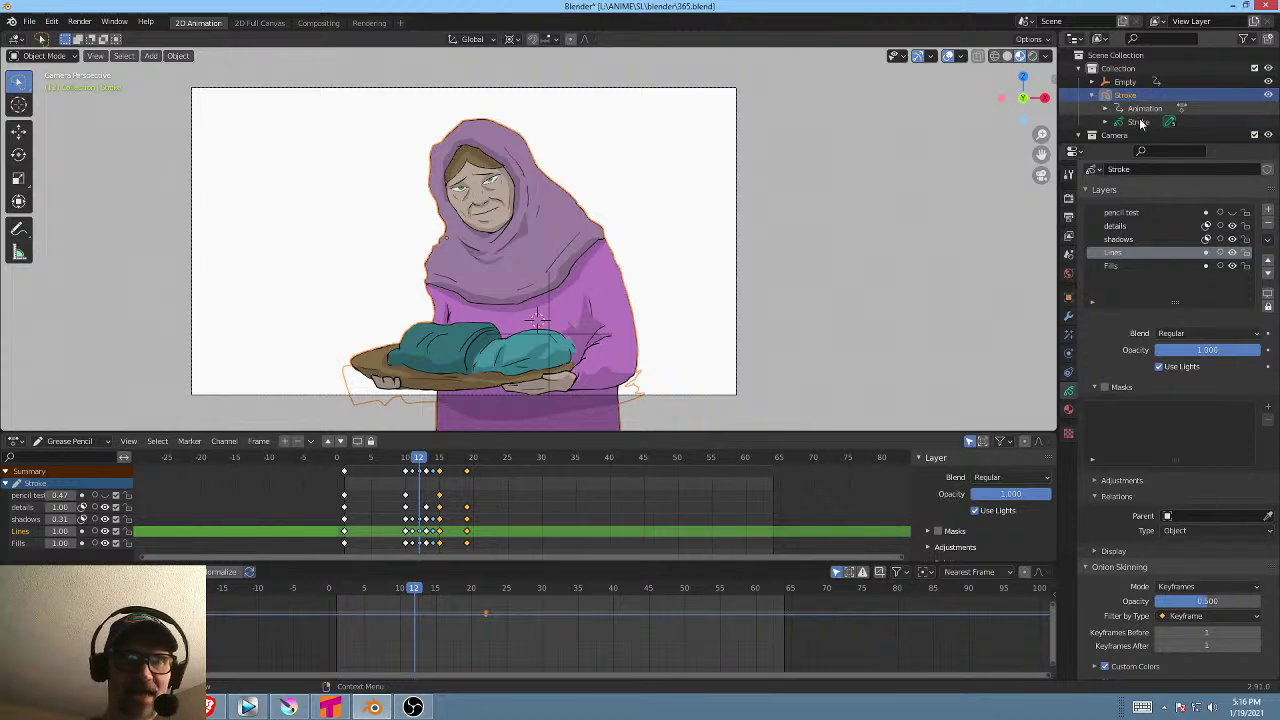
click(1141, 123)
click(1143, 108)
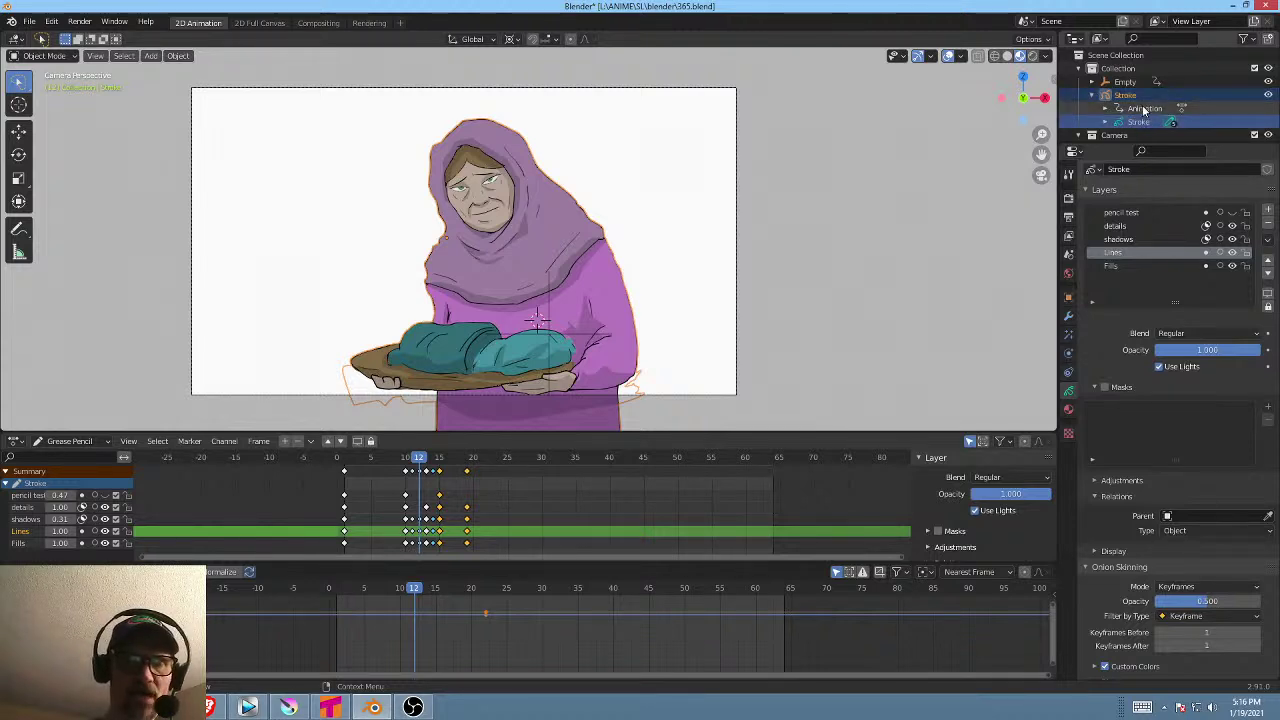
click(1146, 96)
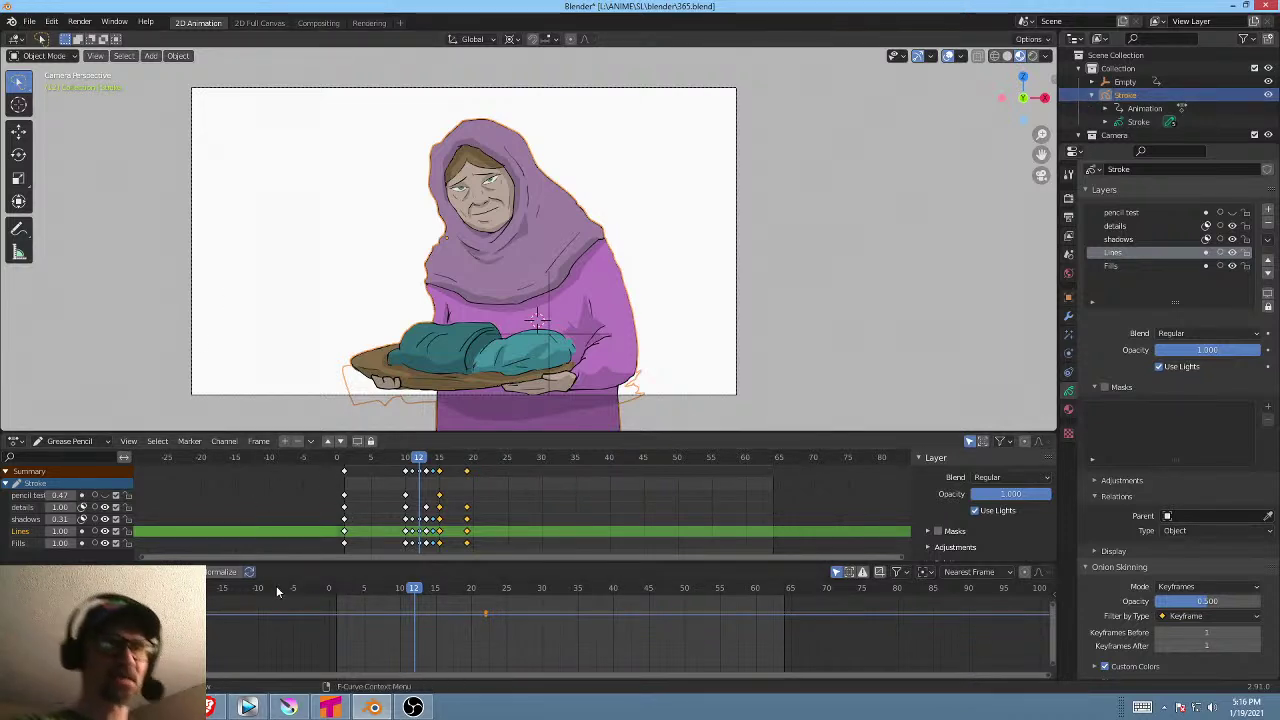
Collapse the Graph Editor to its header, enlarge the 3D viewport above the dope sheet, and go to frame 15.
drag(296, 566, 298, 678)
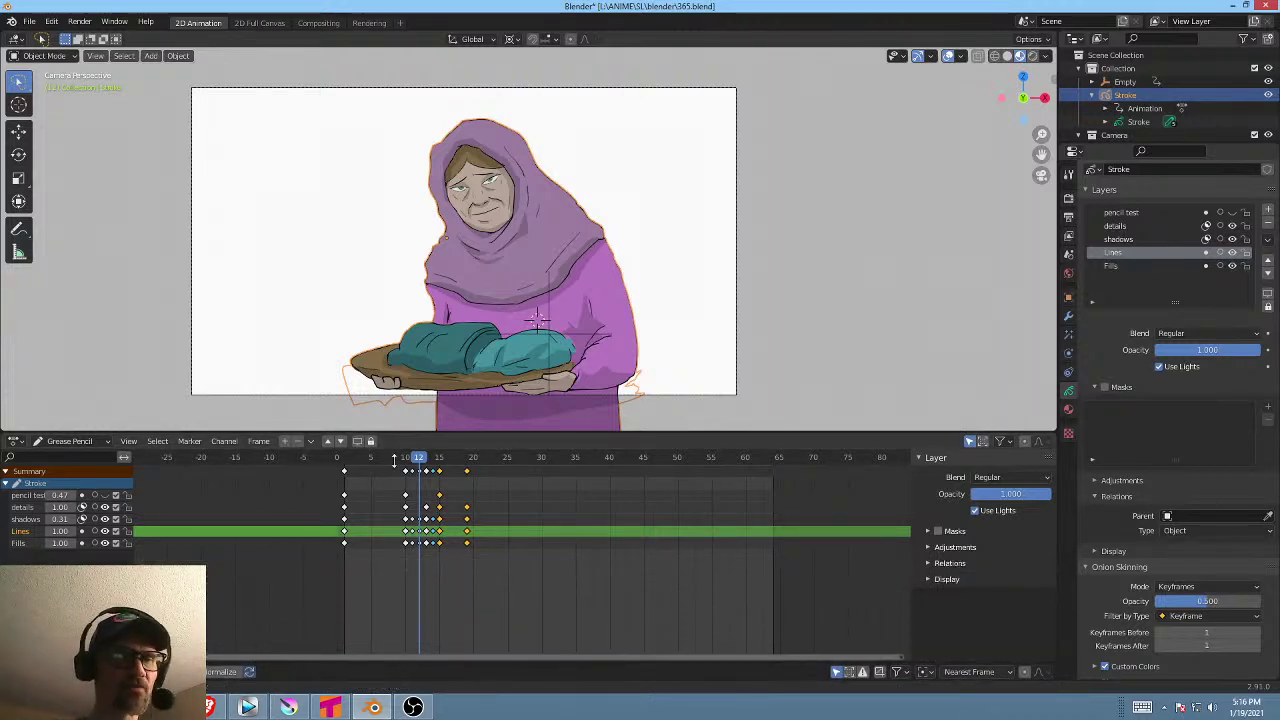
drag(395, 458, 389, 505)
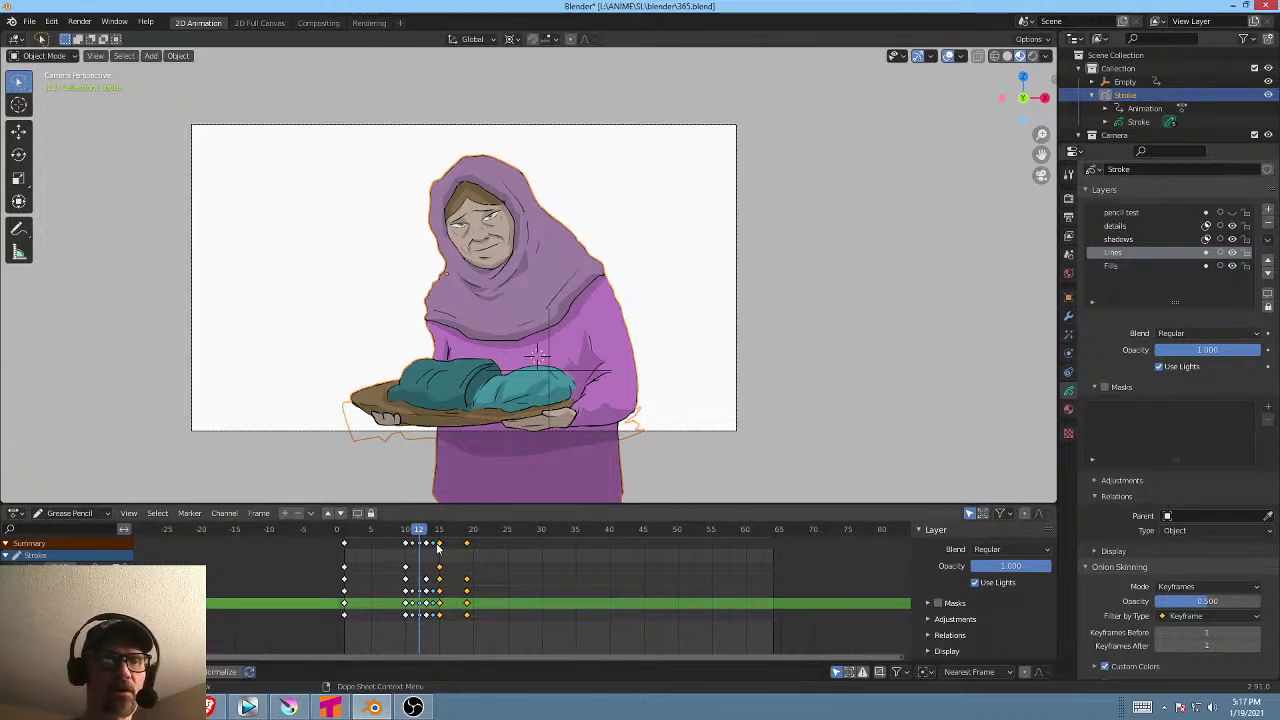
mouse_move(430, 537)
mouse_down()
mouse_move(385, 537)
mouse_move(474, 535)
mouse_move(443, 540)
mouse_up()
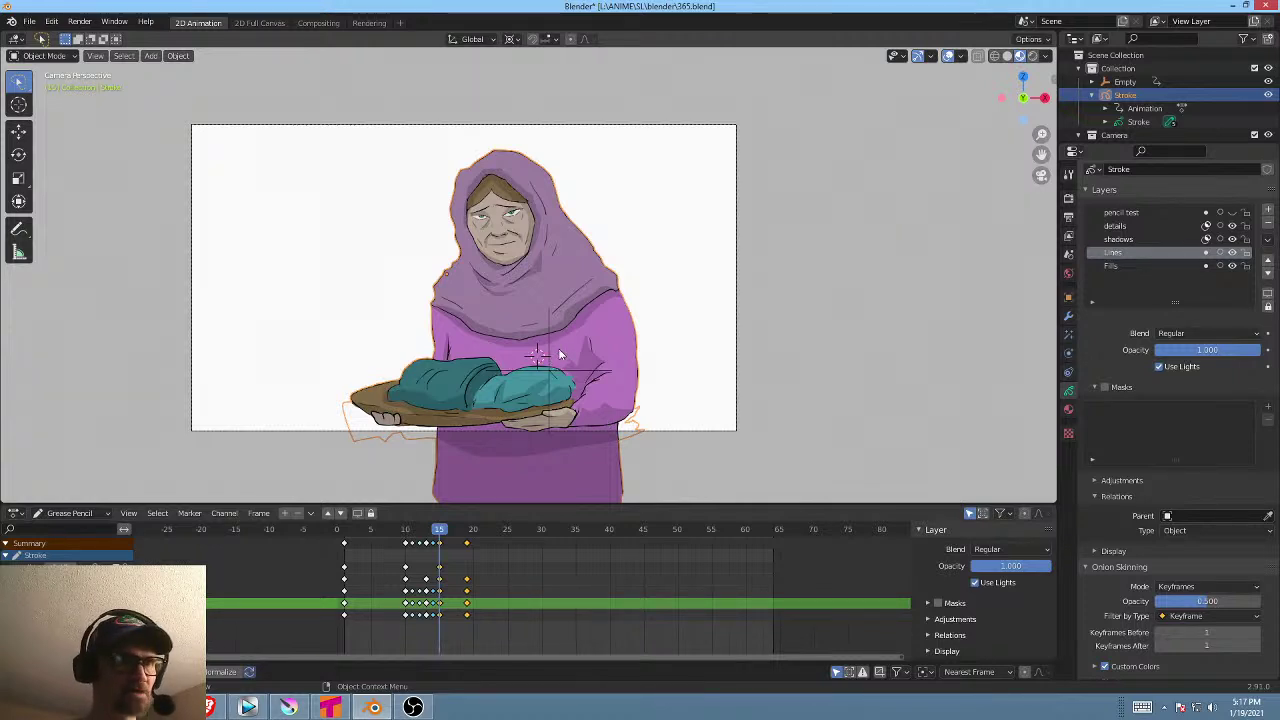
Set the Empty as the parent of the Stroke object's Lines layer under Relations.
click(580, 376)
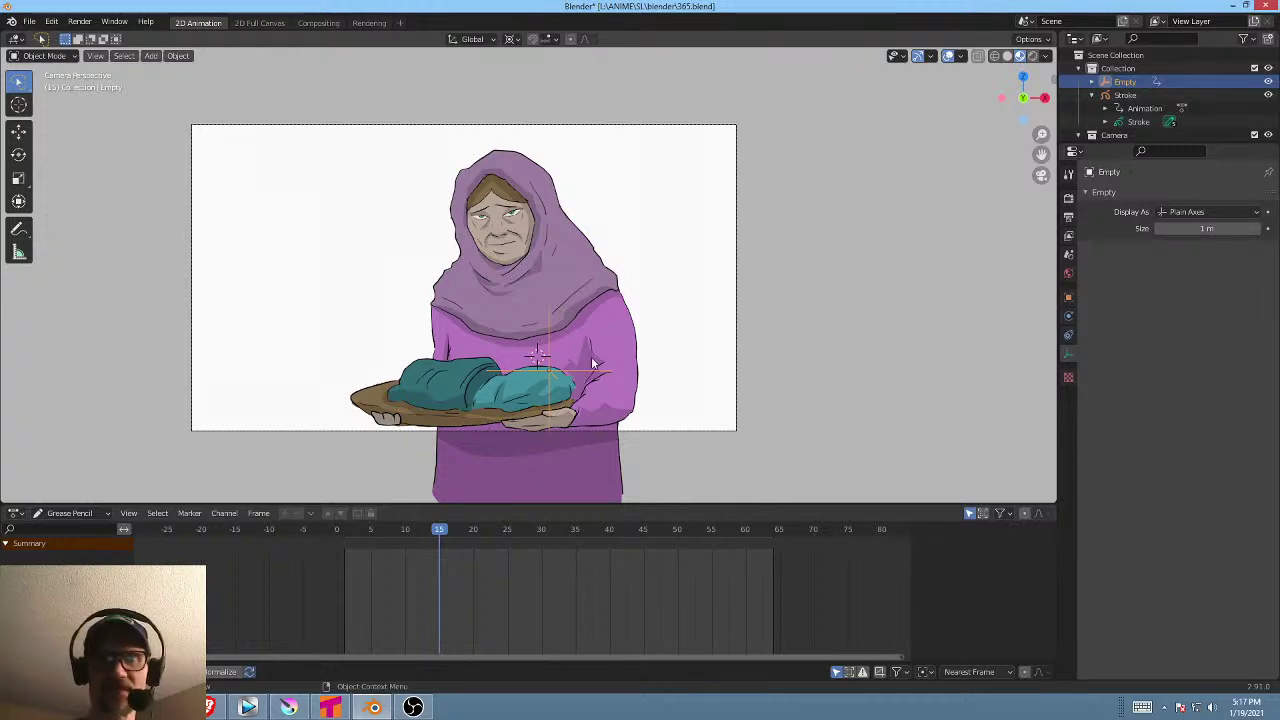
click(566, 322)
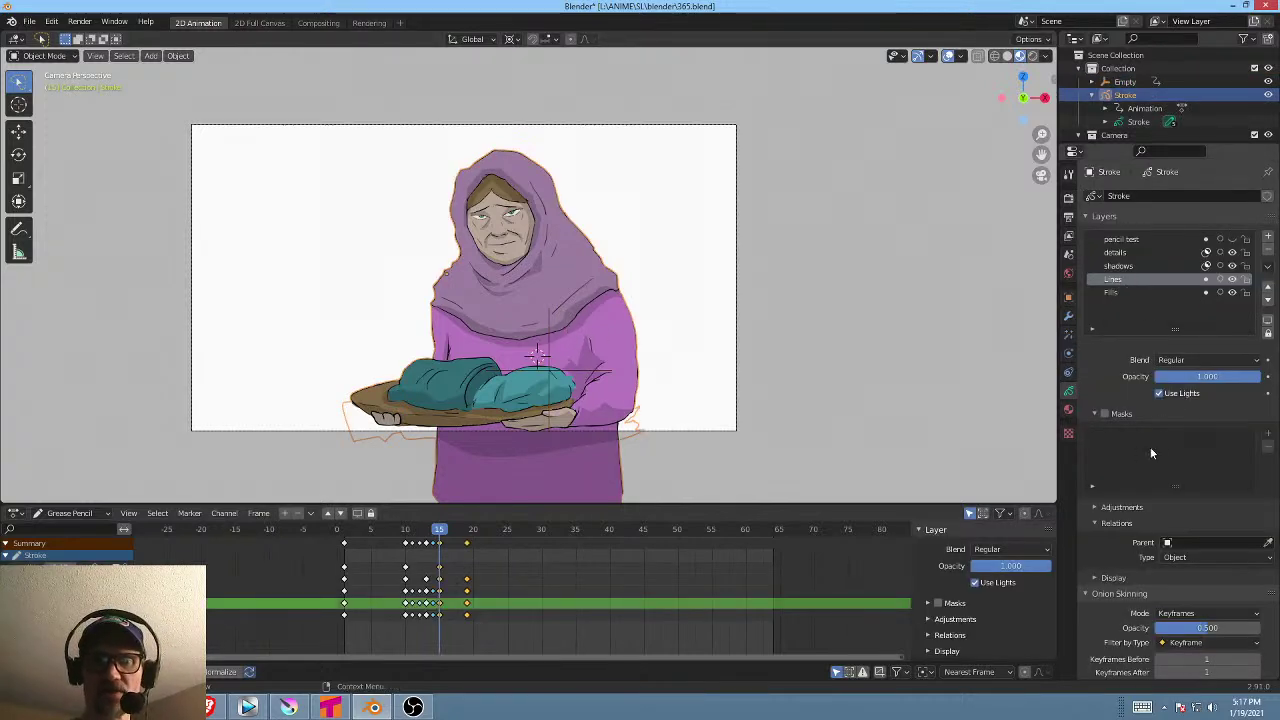
click(1200, 542)
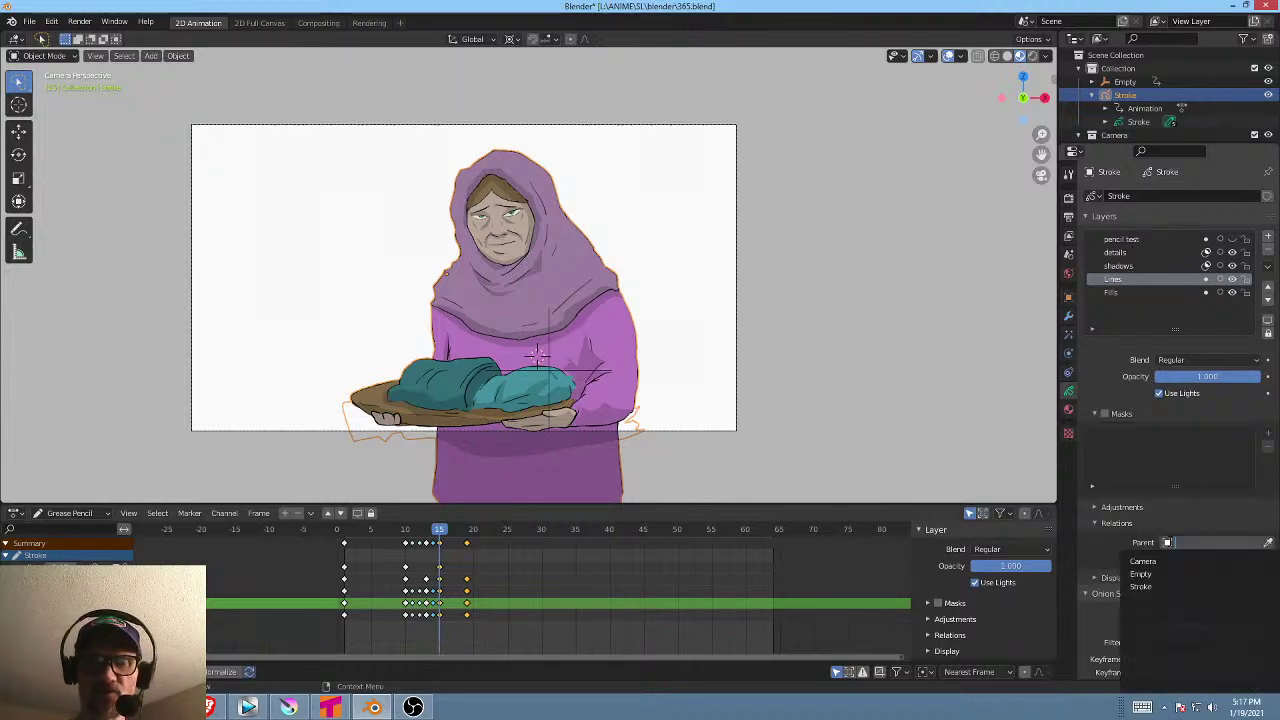
click(1145, 573)
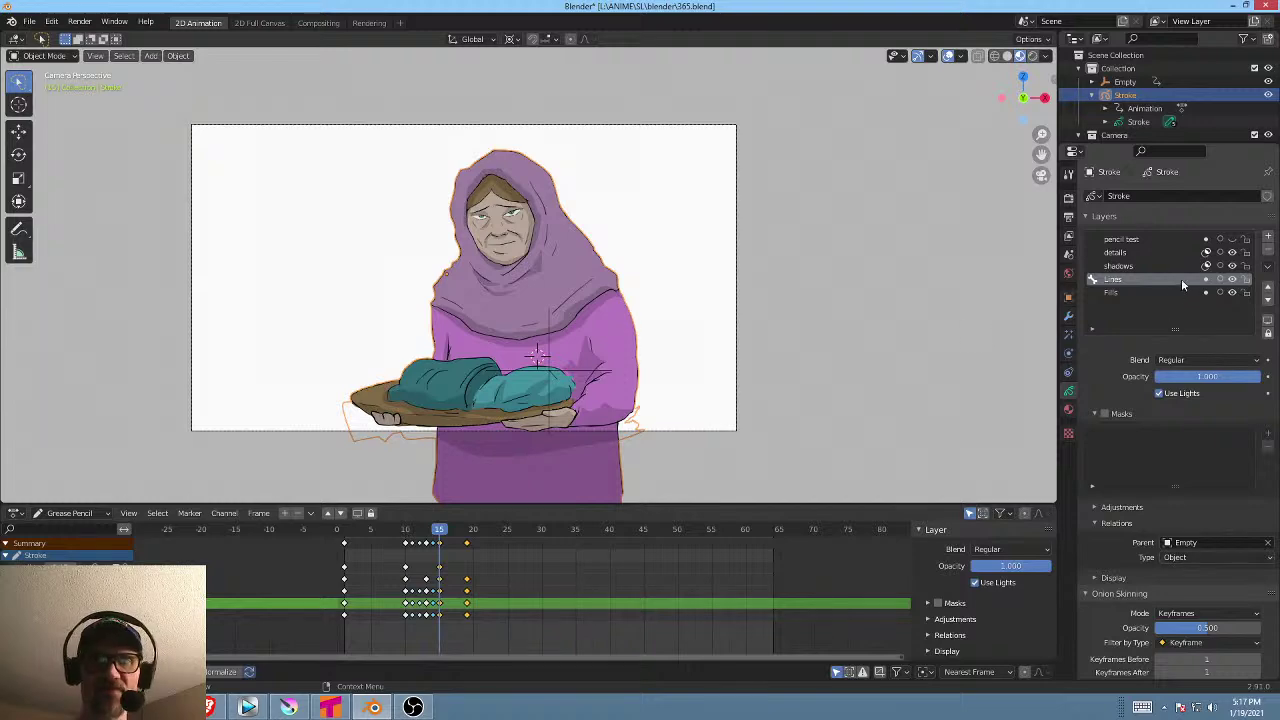
Try moving the empty to test how the parented Lines layer follows it.
click(588, 374)
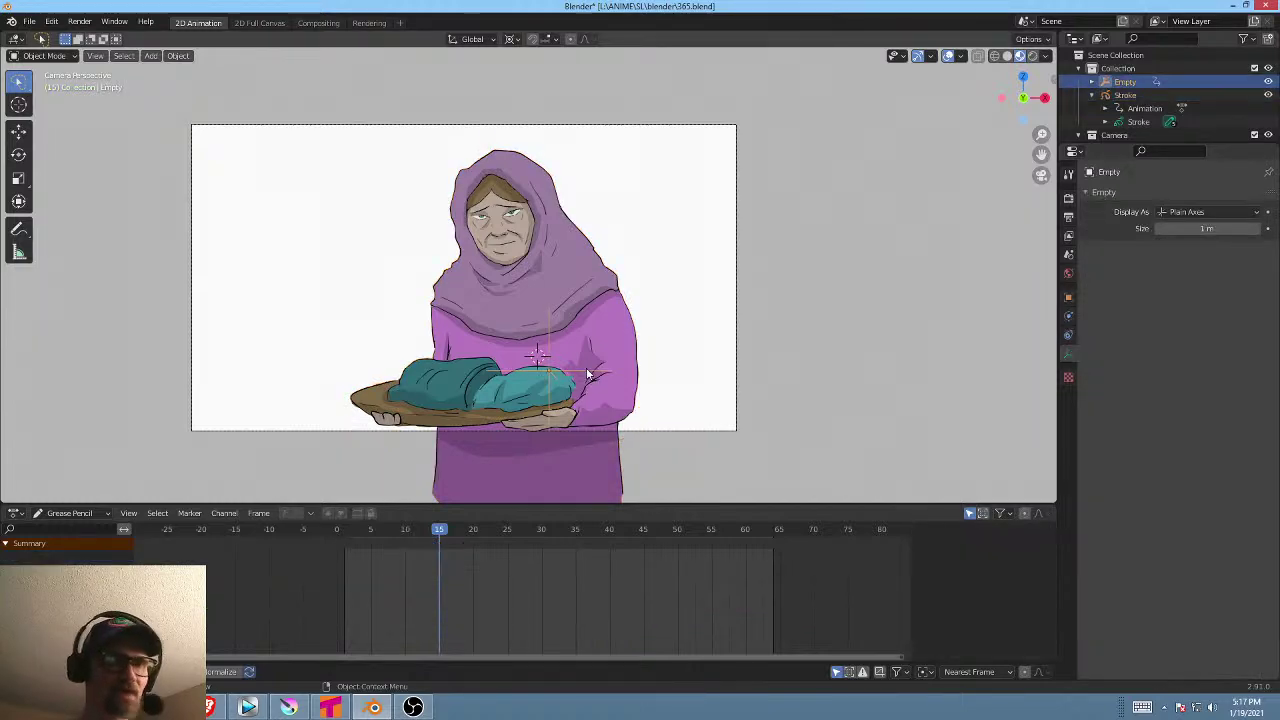
key(g)
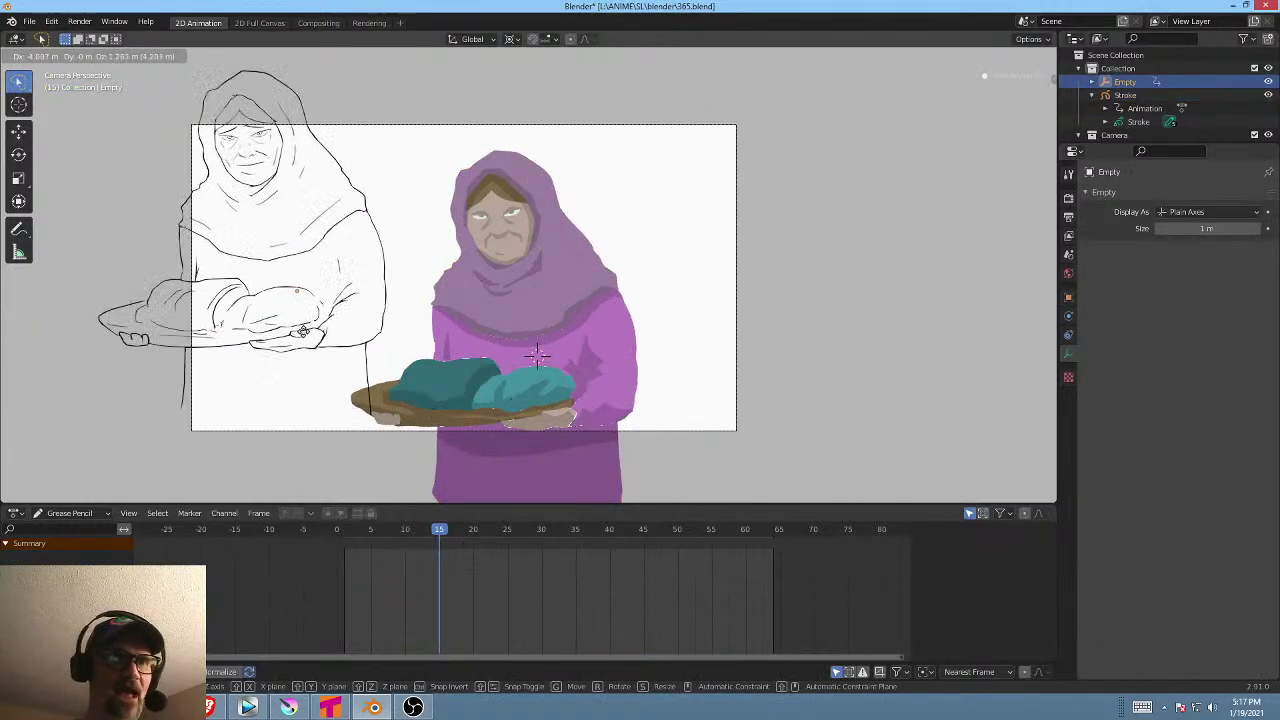
click(643, 360)
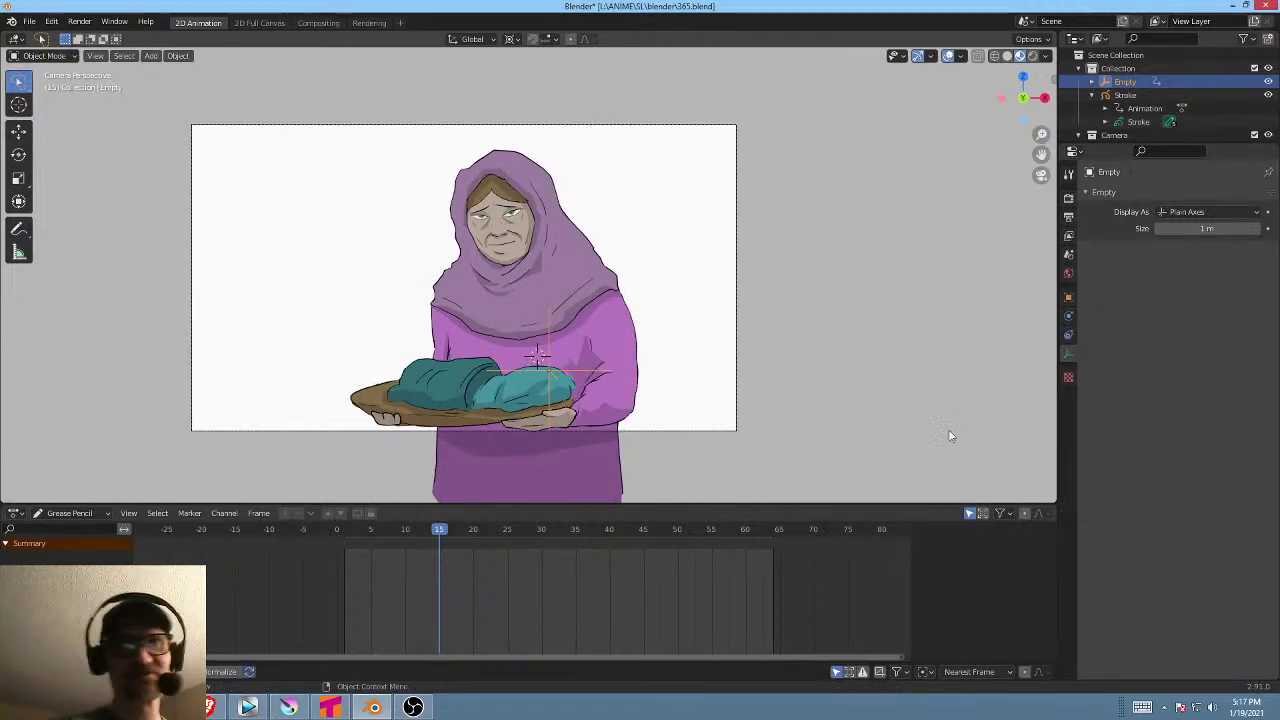
click(1067, 338)
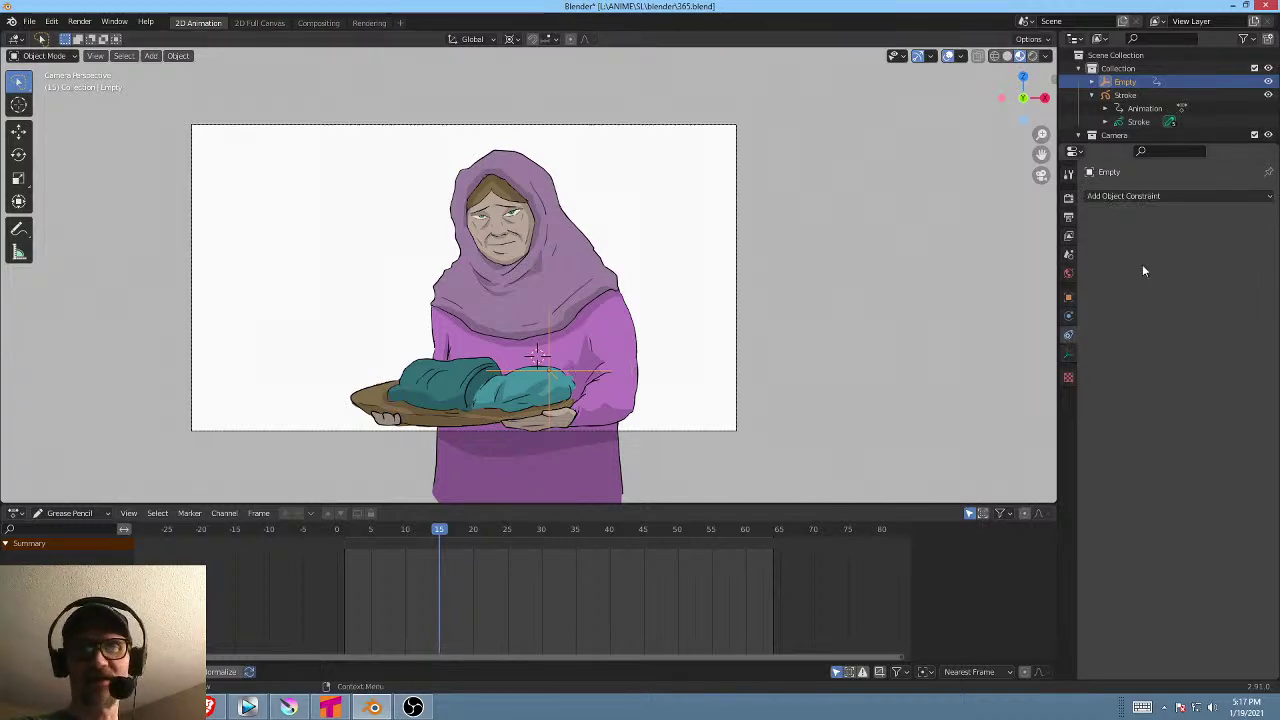
click(1068, 353)
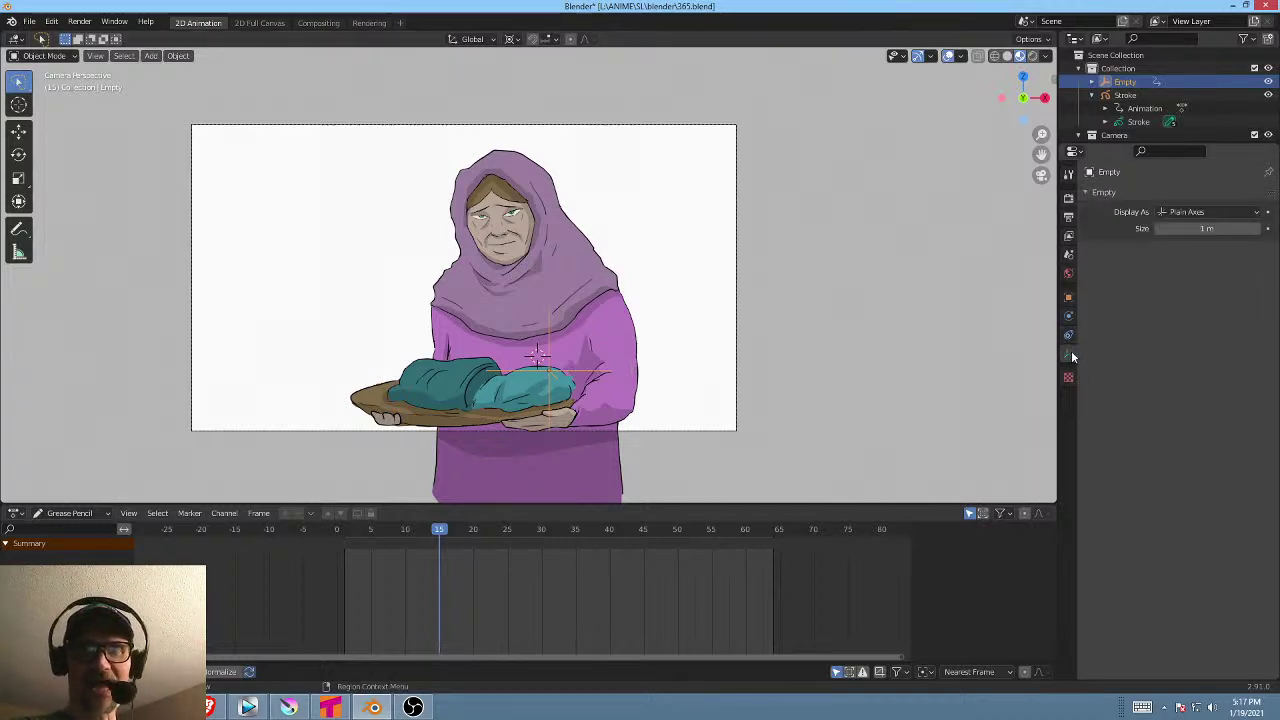
click(1069, 378)
click(1069, 355)
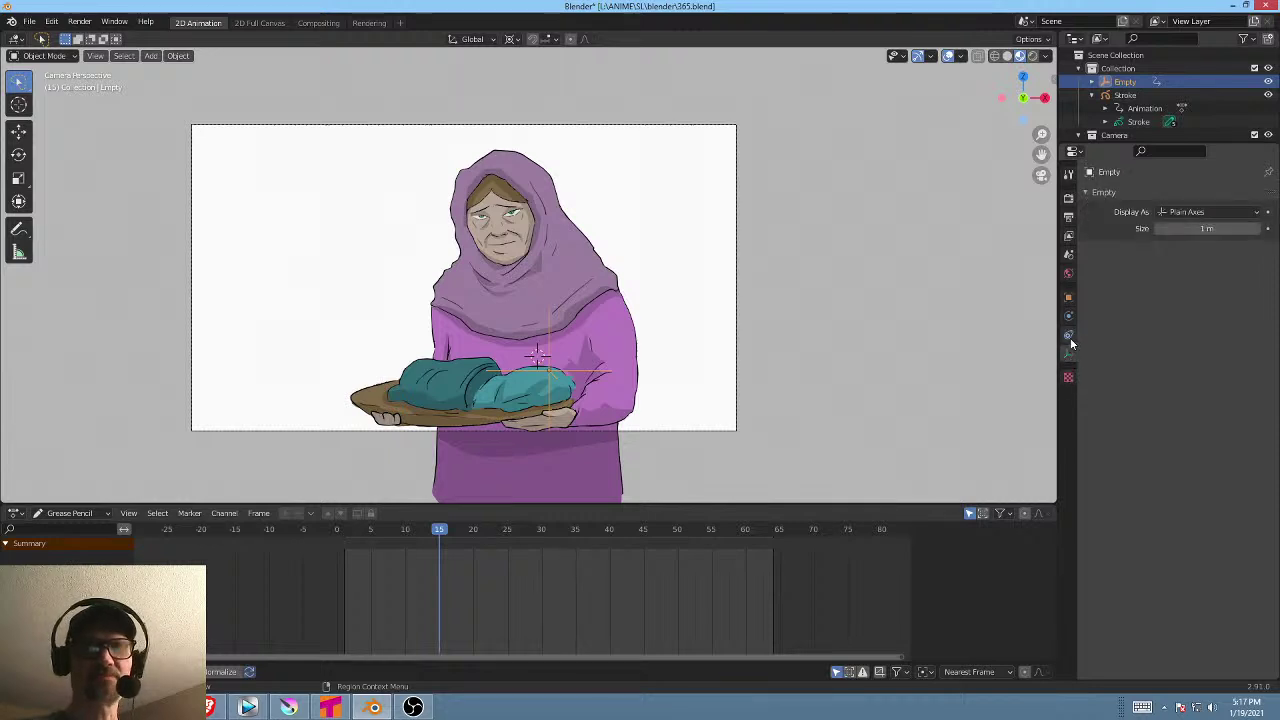
click(1069, 338)
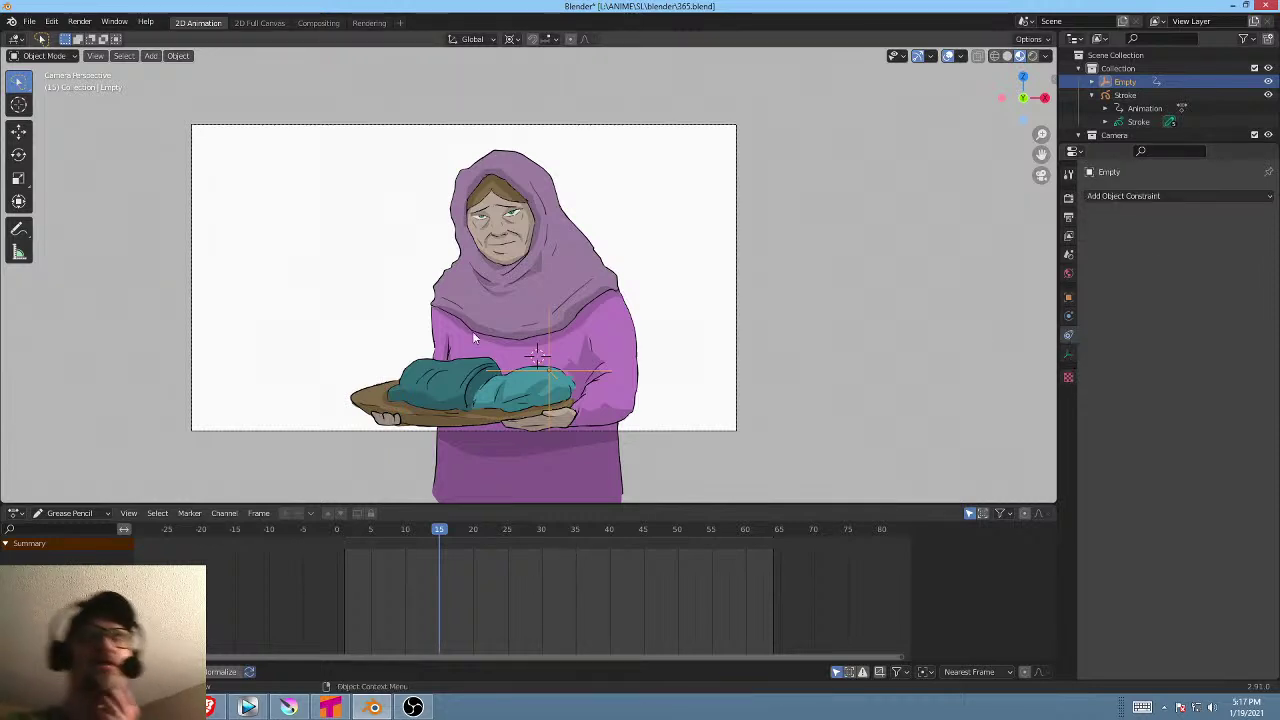
Select the Stroke object and clear the Lines layer's parent under Relations.
click(564, 298)
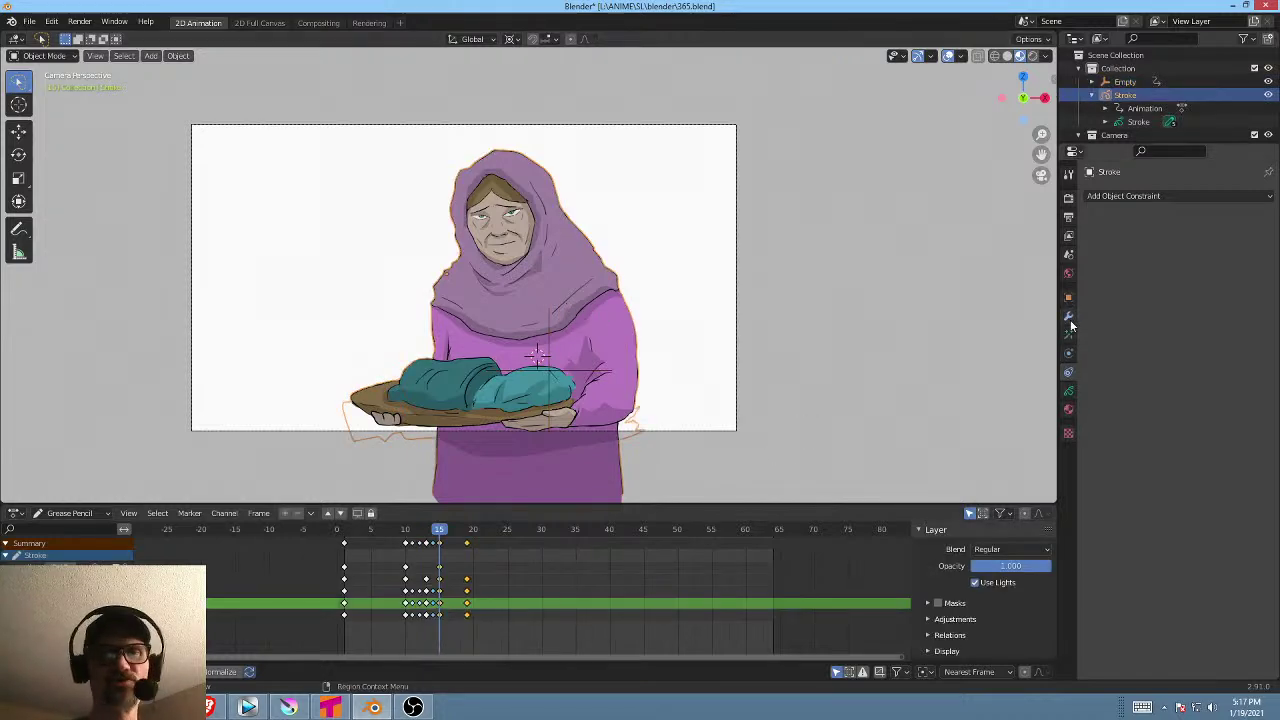
click(1068, 396)
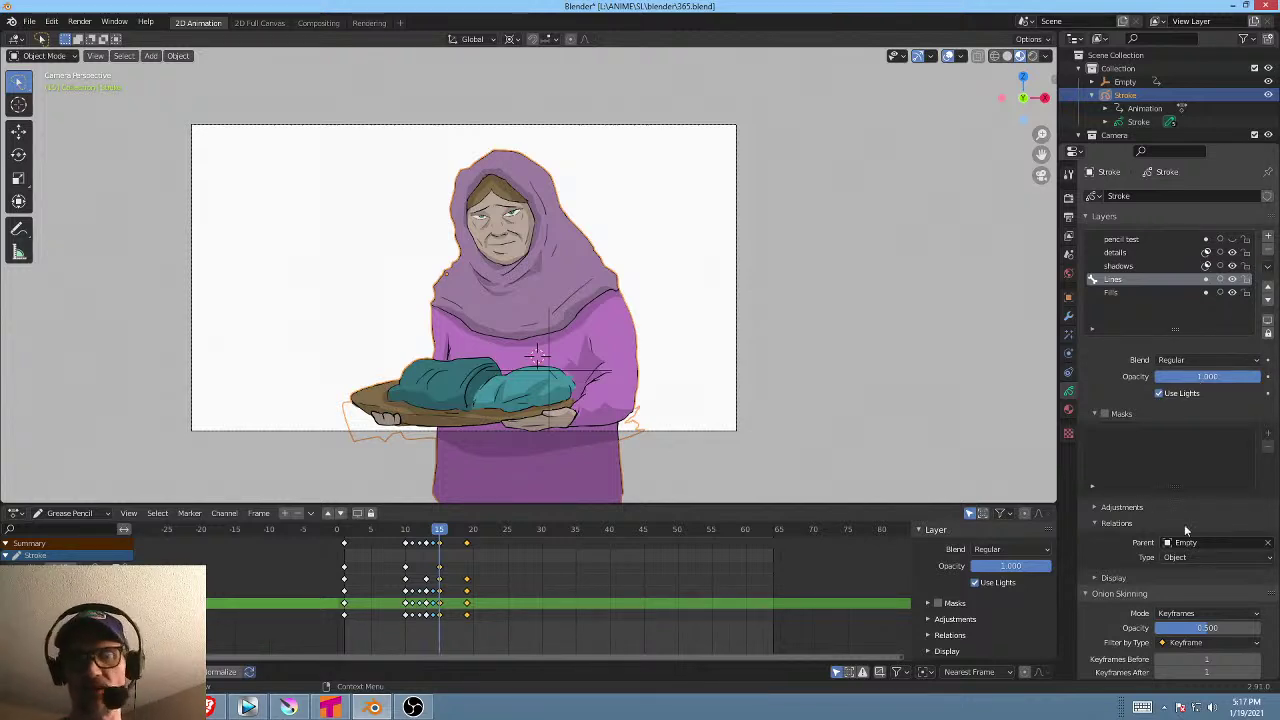
click(1267, 545)
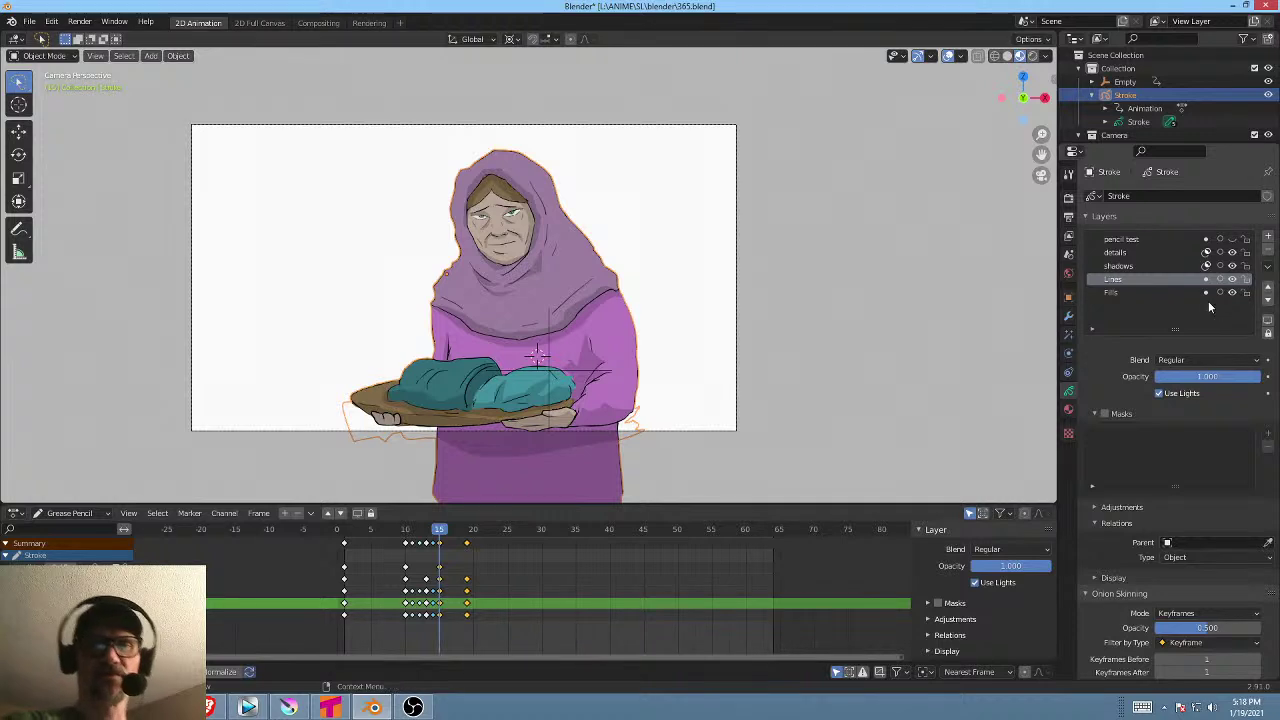
Select the Plain Axes empty over the woman's tray and delete it from the scene.
click(580, 374)
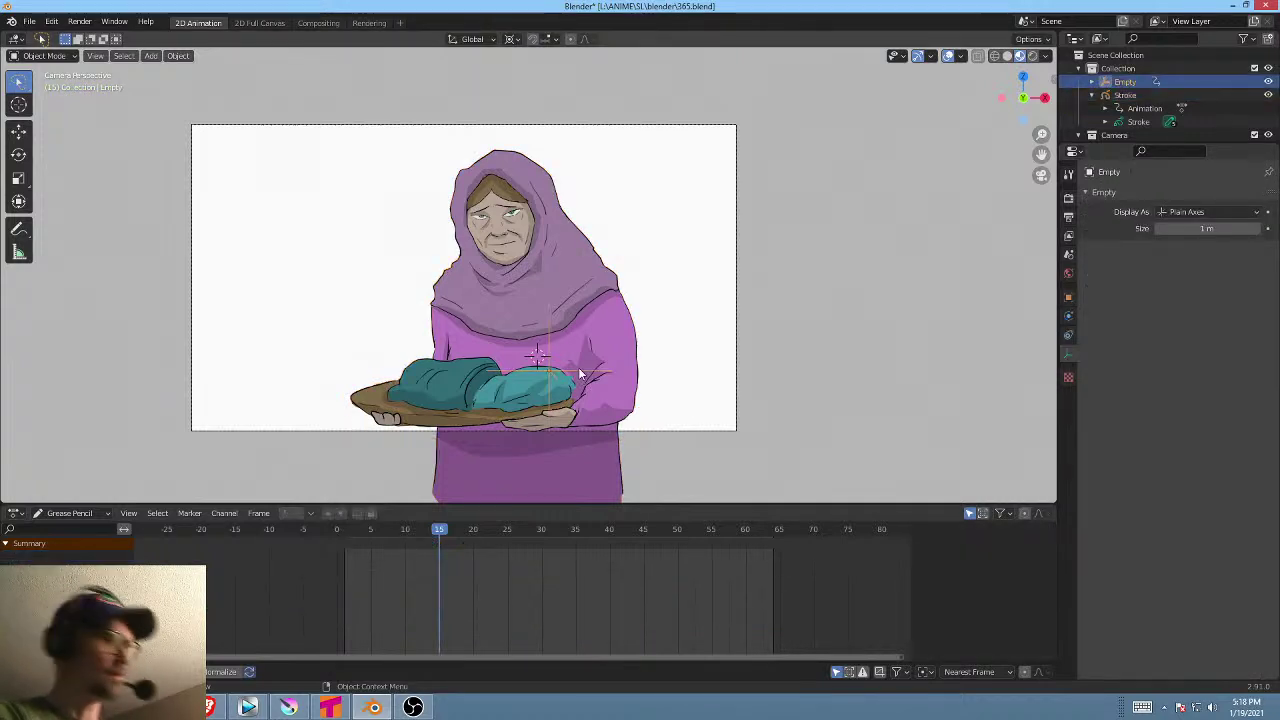
key(x)
click(580, 370)
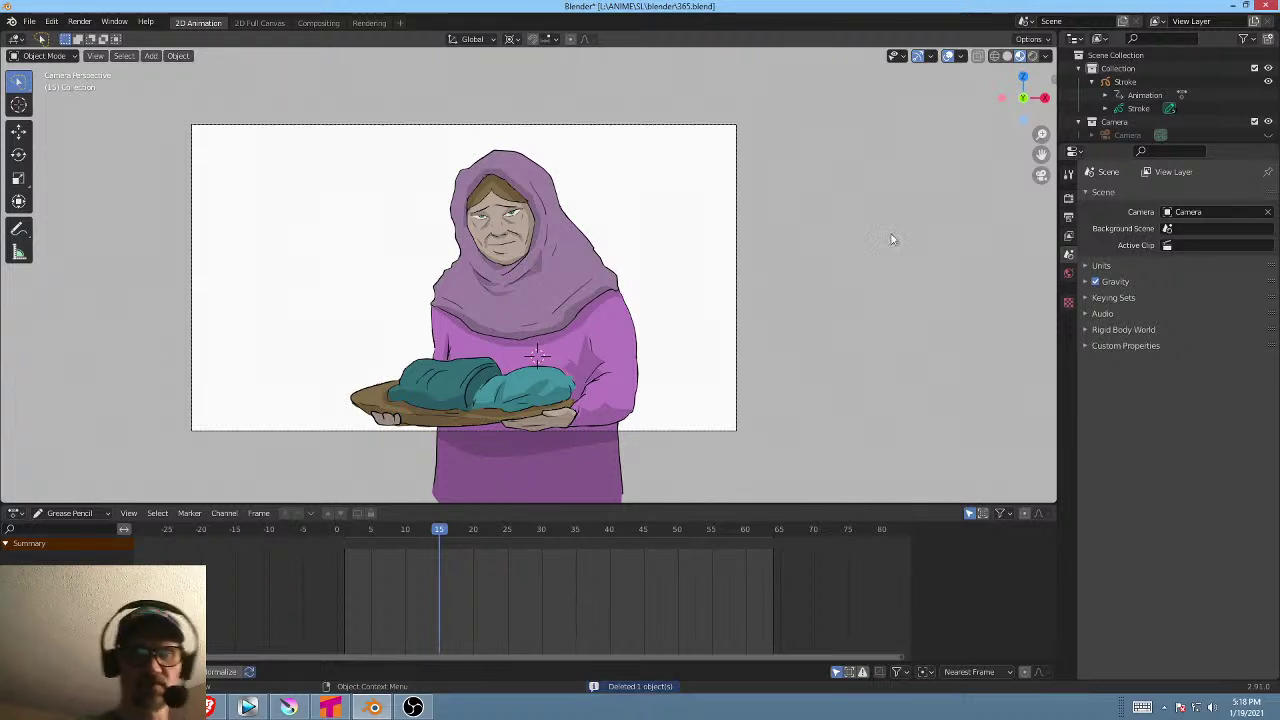
Select the Stroke object and play the animation from frame 0 through the last poses.
click(565, 304)
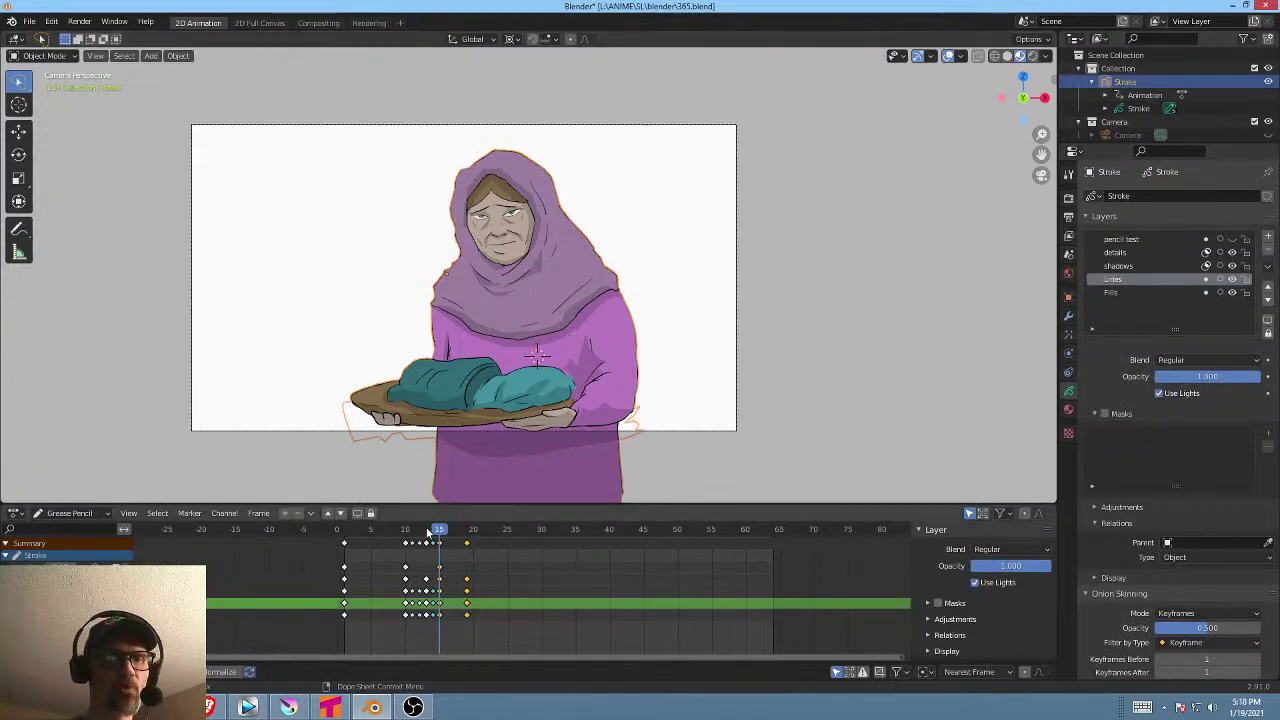
drag(428, 531, 326, 524)
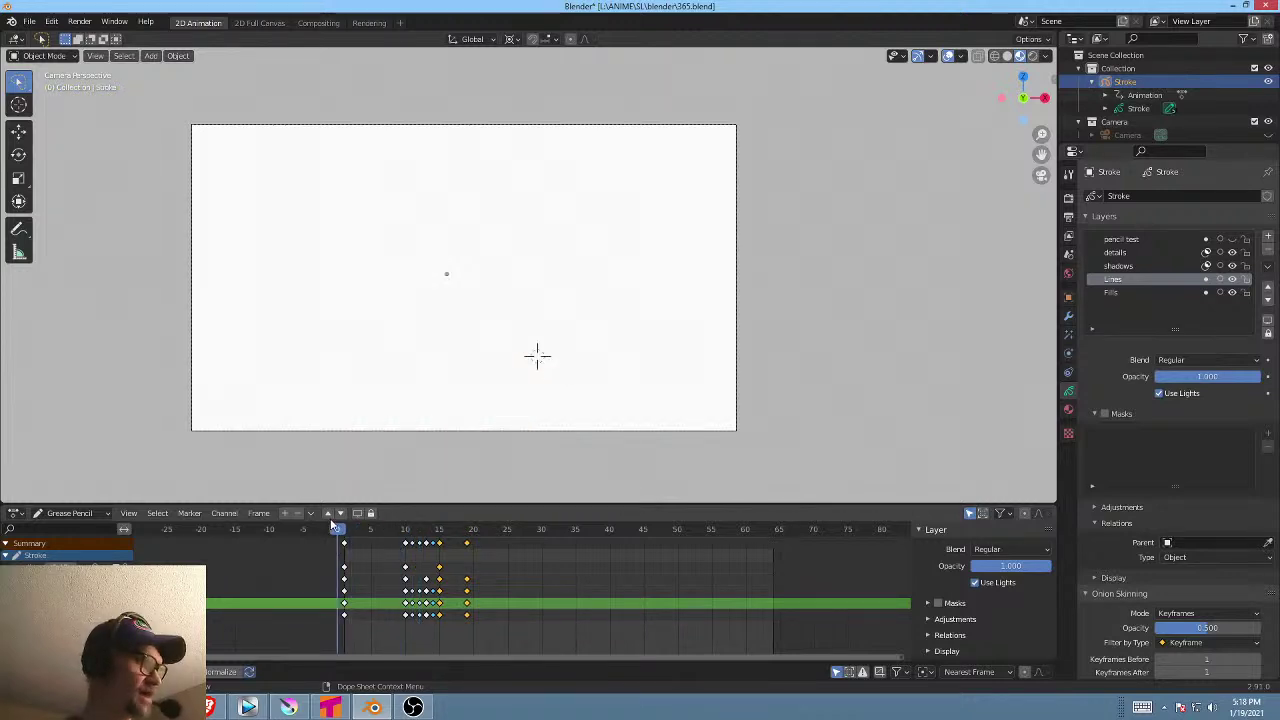
key(space)
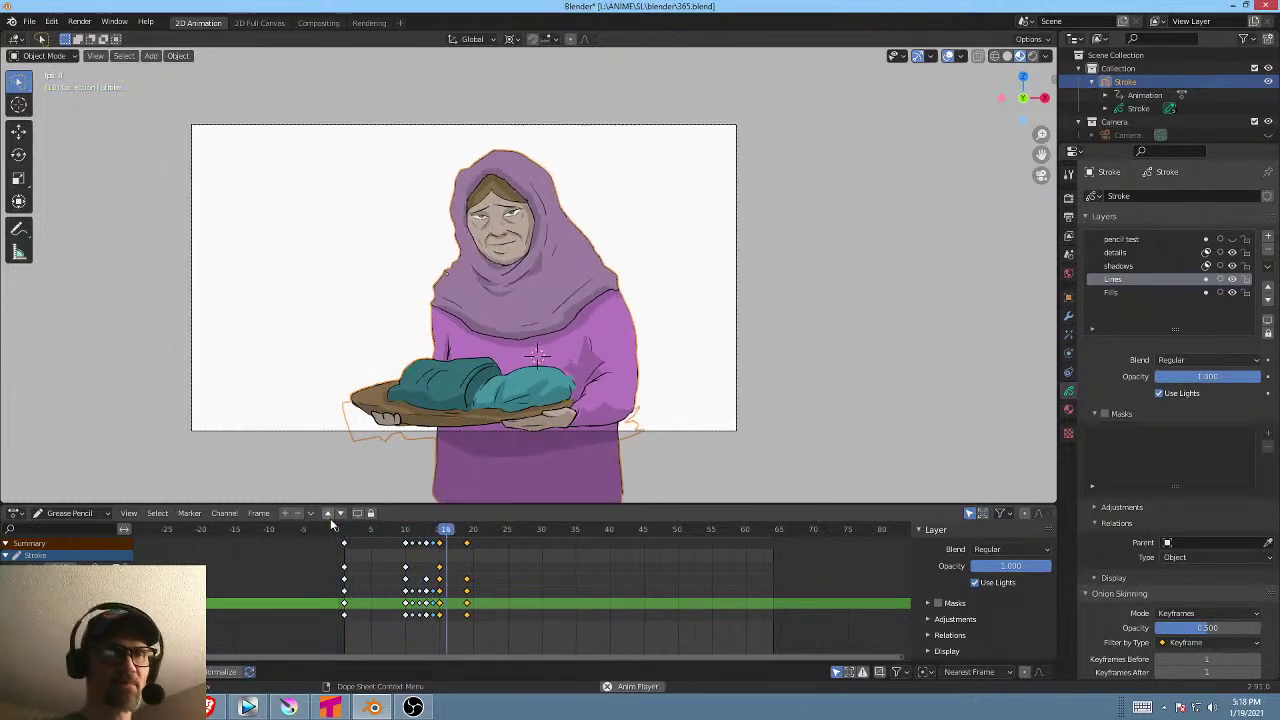
key(space)
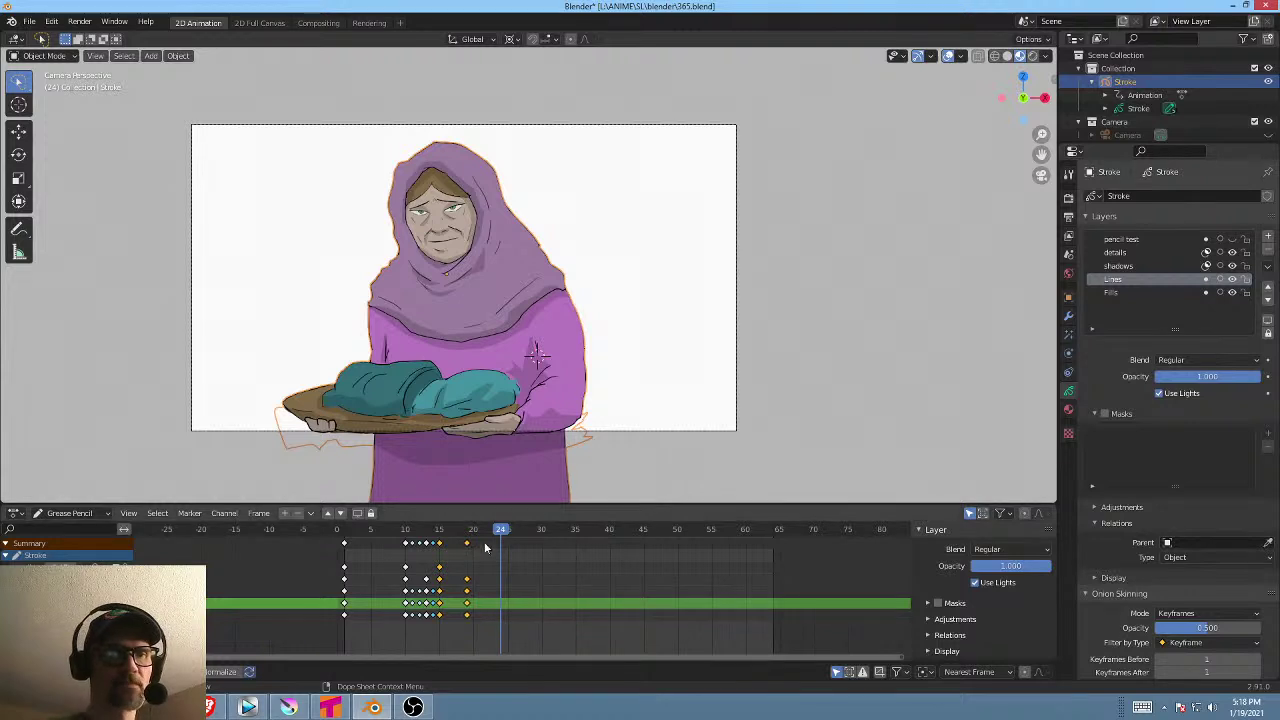
At frame 23, flip the Stroke object horizontally by scaling it by -1 along the global X axis.
mouse_move(501, 537)
mouse_down()
mouse_move(472, 535)
mouse_move(494, 535)
mouse_up()
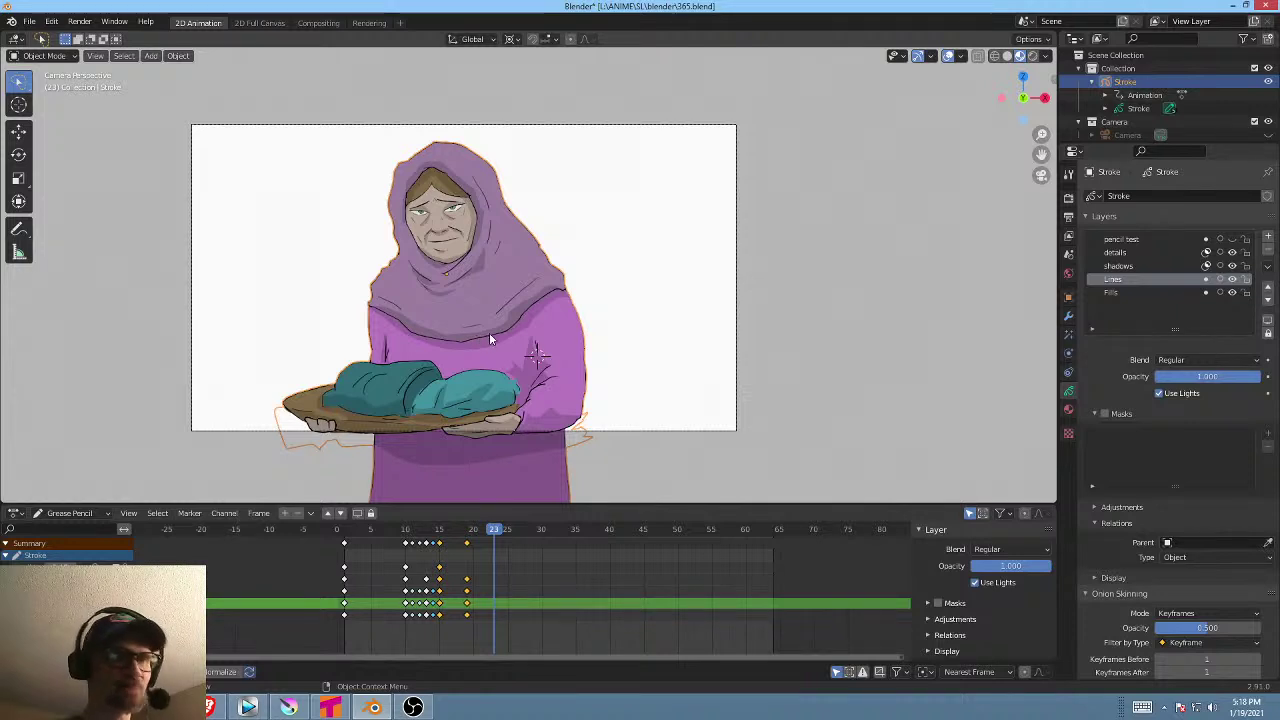
text(sx)
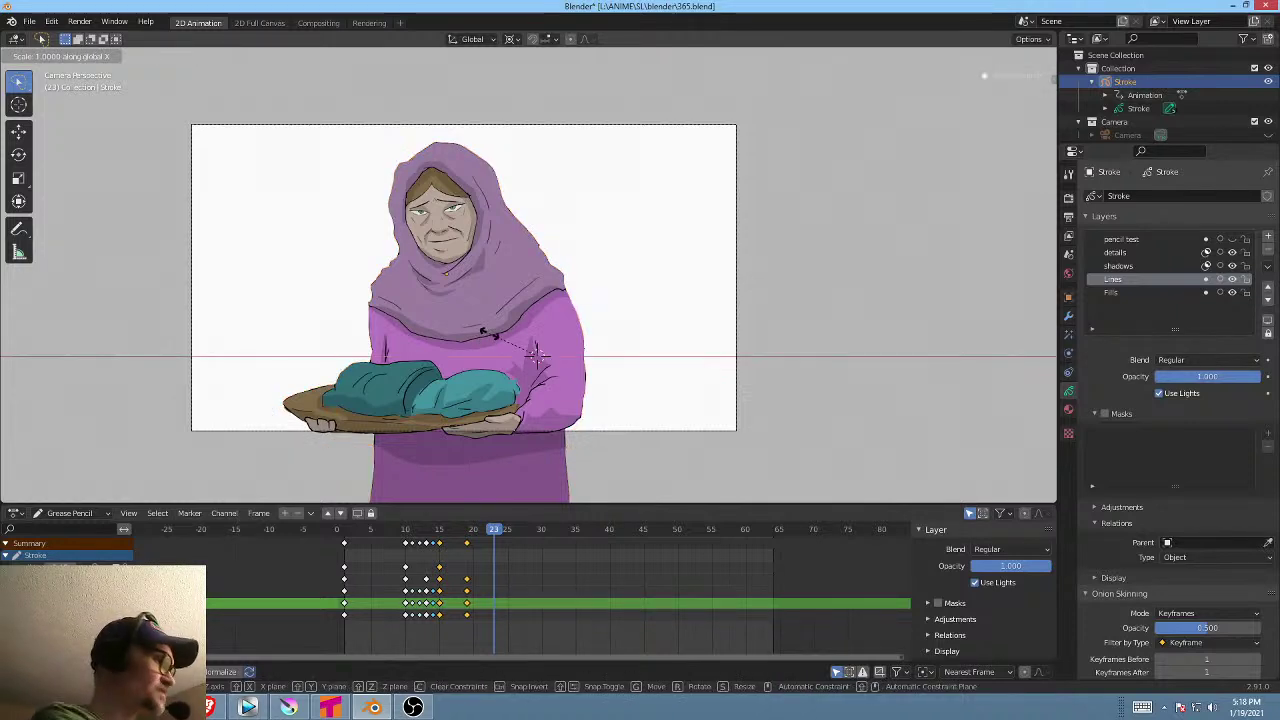
text(-1)
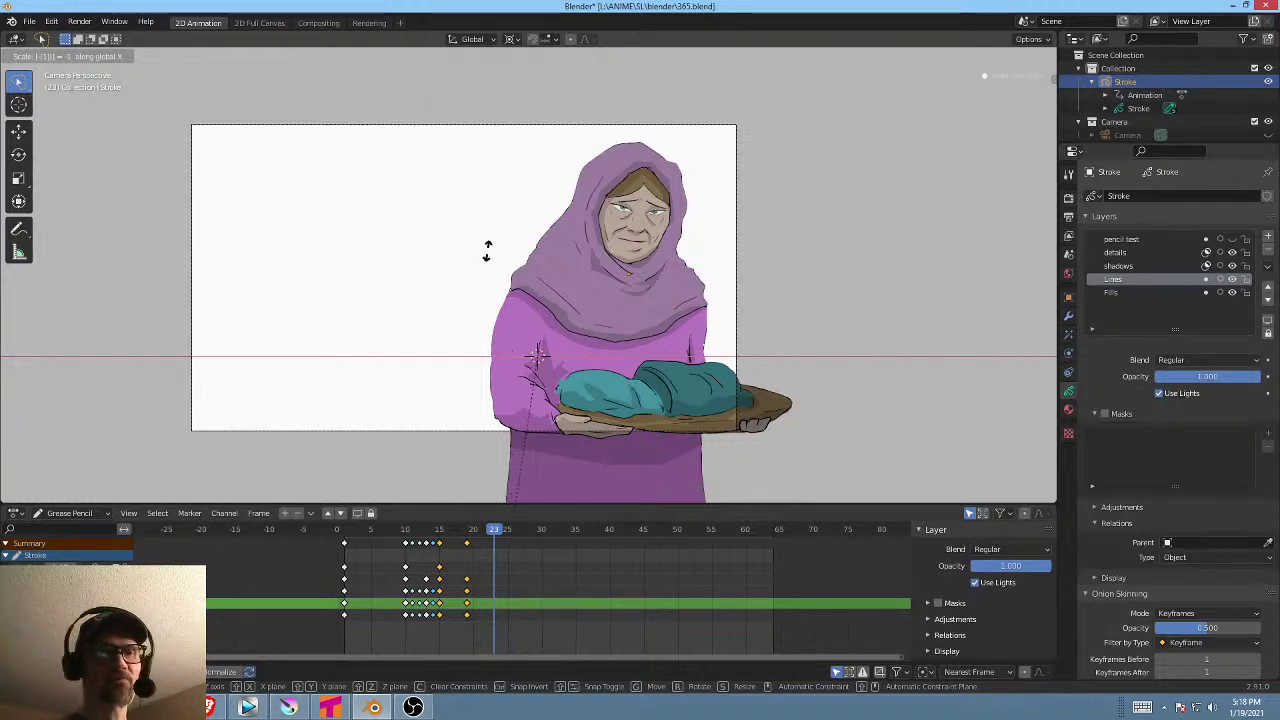
click(530, 216)
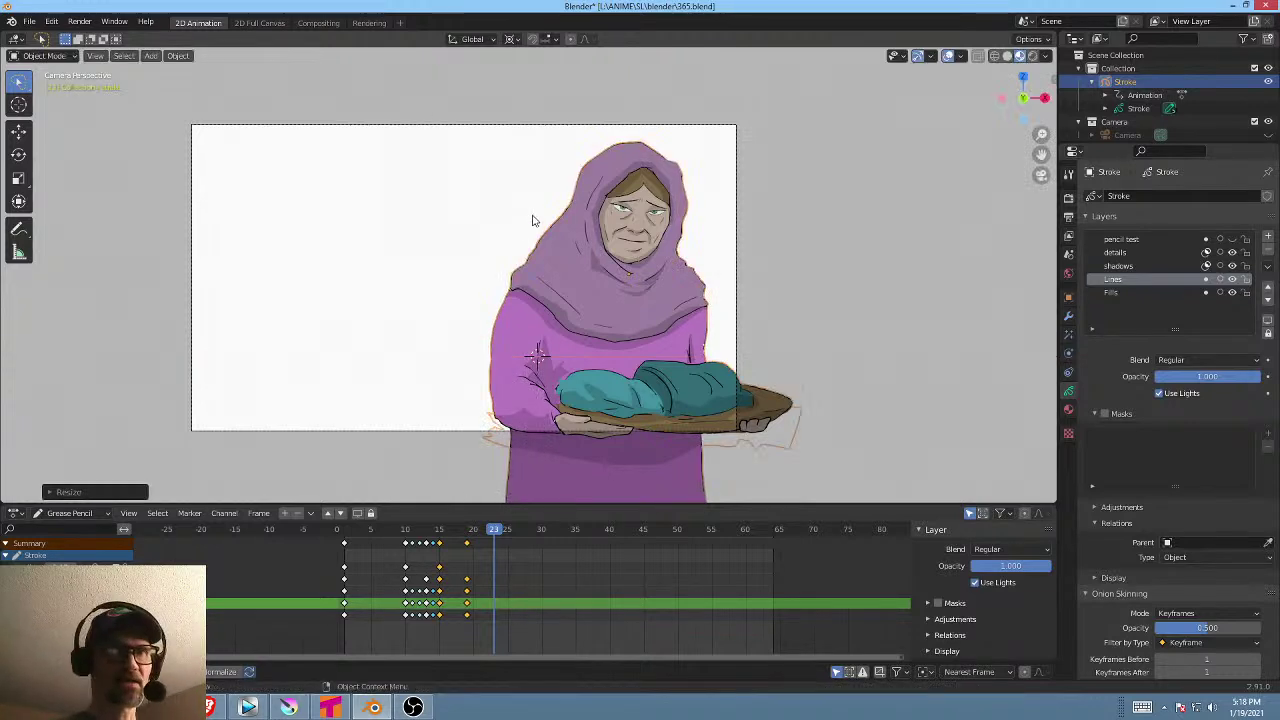
Go to frame 24 and switch the Grease Pencil keyframe editor to Dope Sheet mode.
mouse_move(492, 530)
mouse_down()
mouse_move(471, 530)
mouse_move(506, 533)
mouse_move(440, 533)
mouse_move(526, 533)
mouse_move(460, 538)
mouse_move(500, 533)
mouse_up()
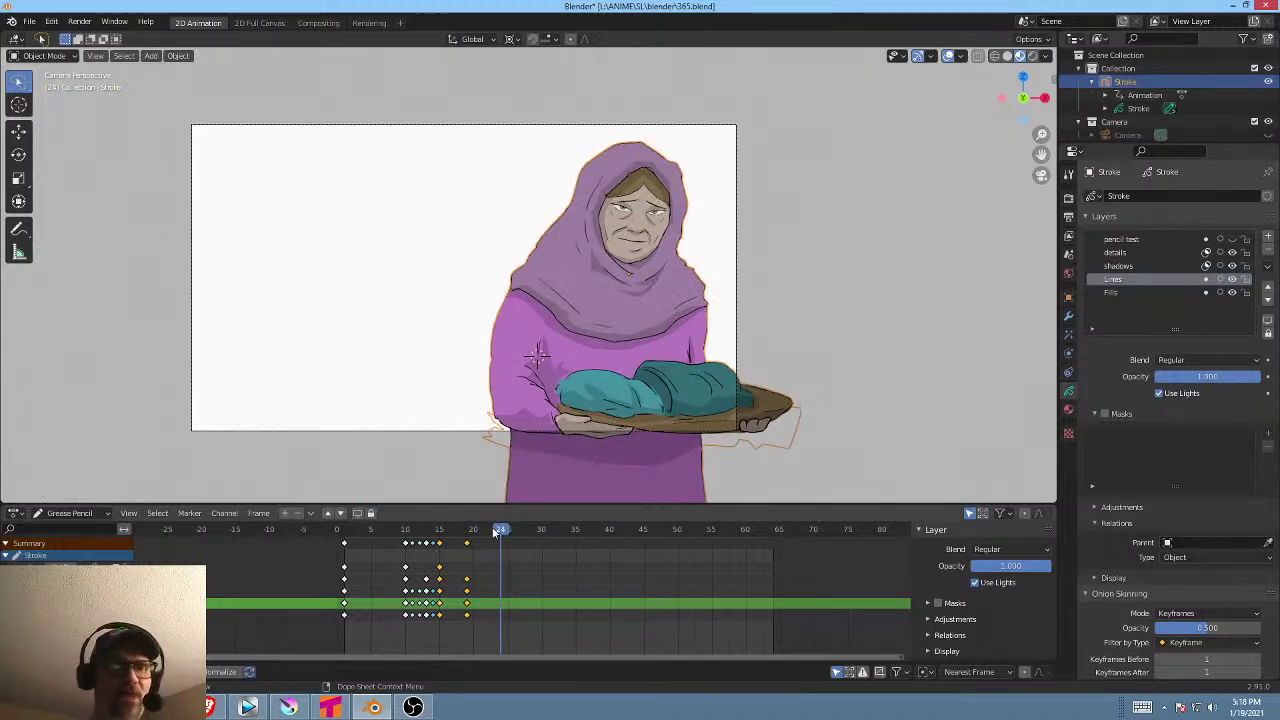
click(62, 513)
click(67, 525)
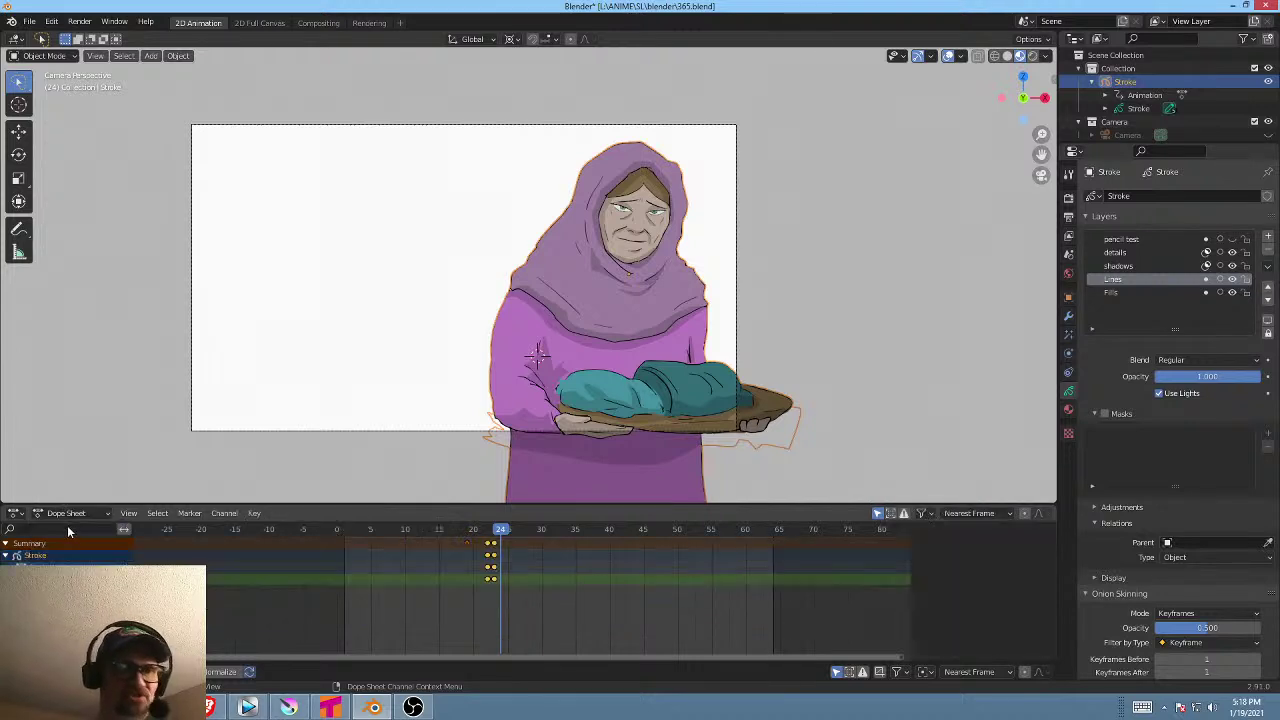
Play the Stroke animation from frame 20 through the flip.
scroll(478, 588, up, 12)
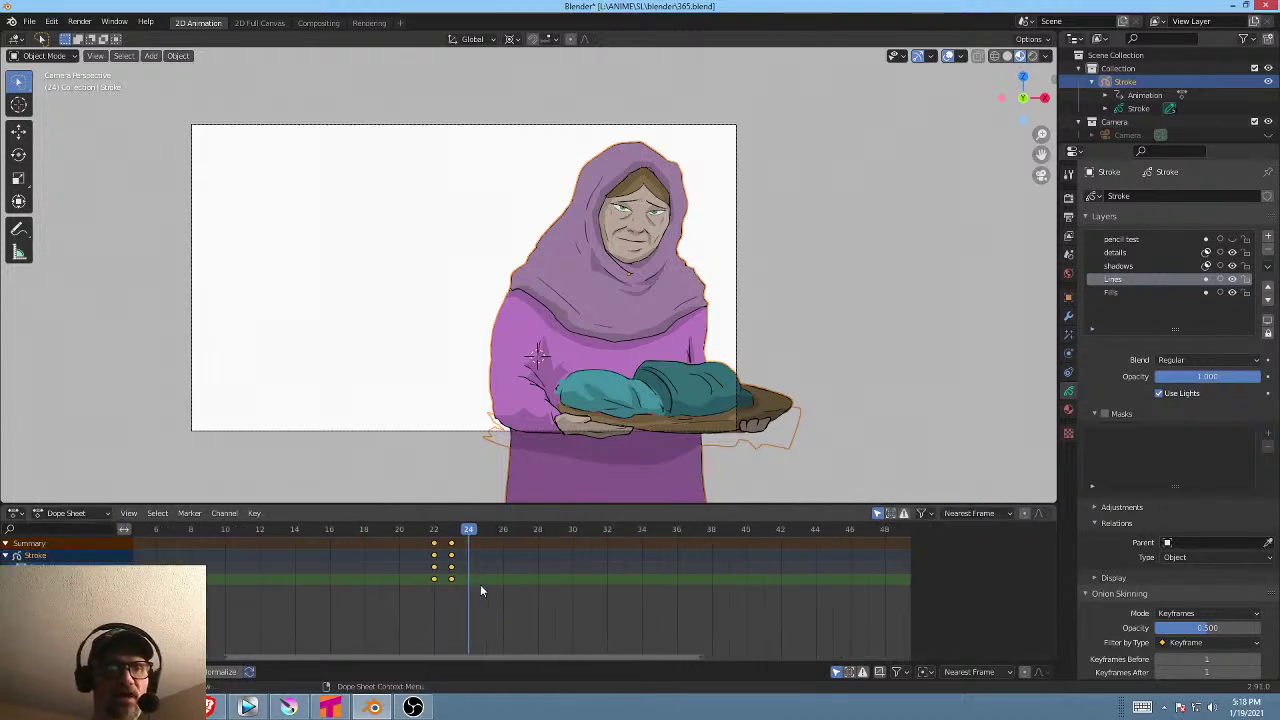
middle_drag(481, 590, 537, 600)
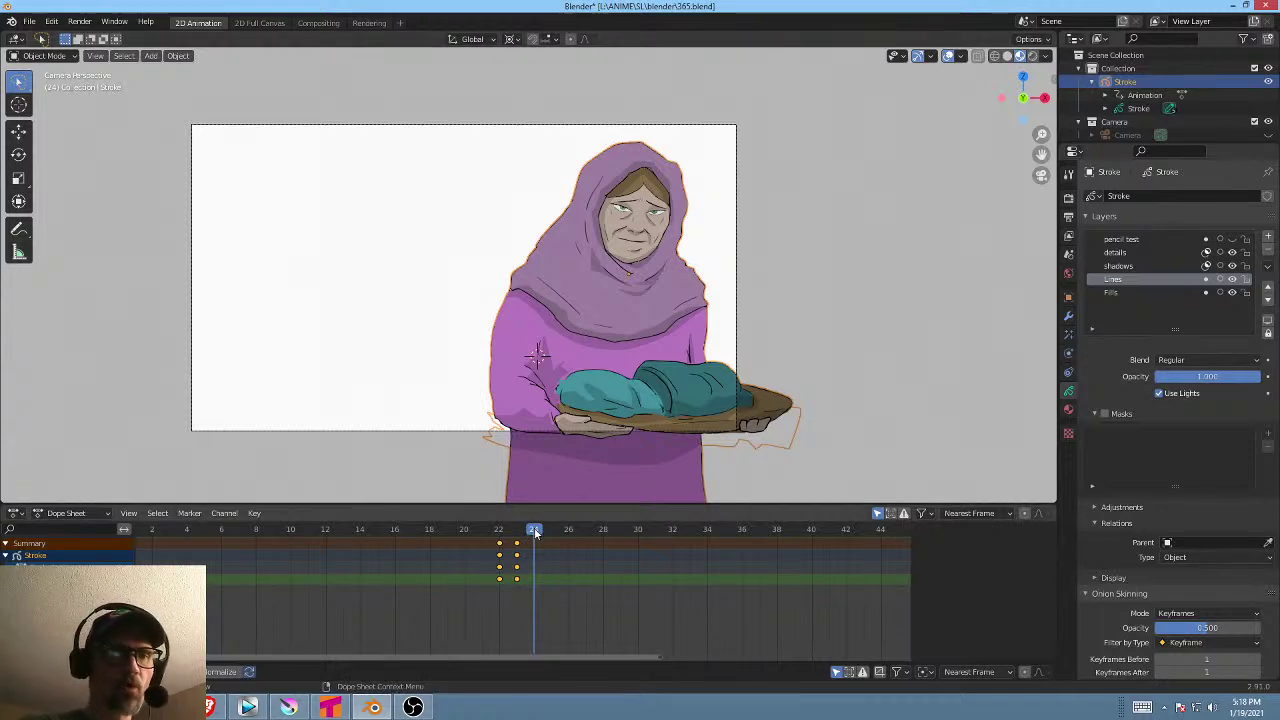
drag(535, 530, 466, 530)
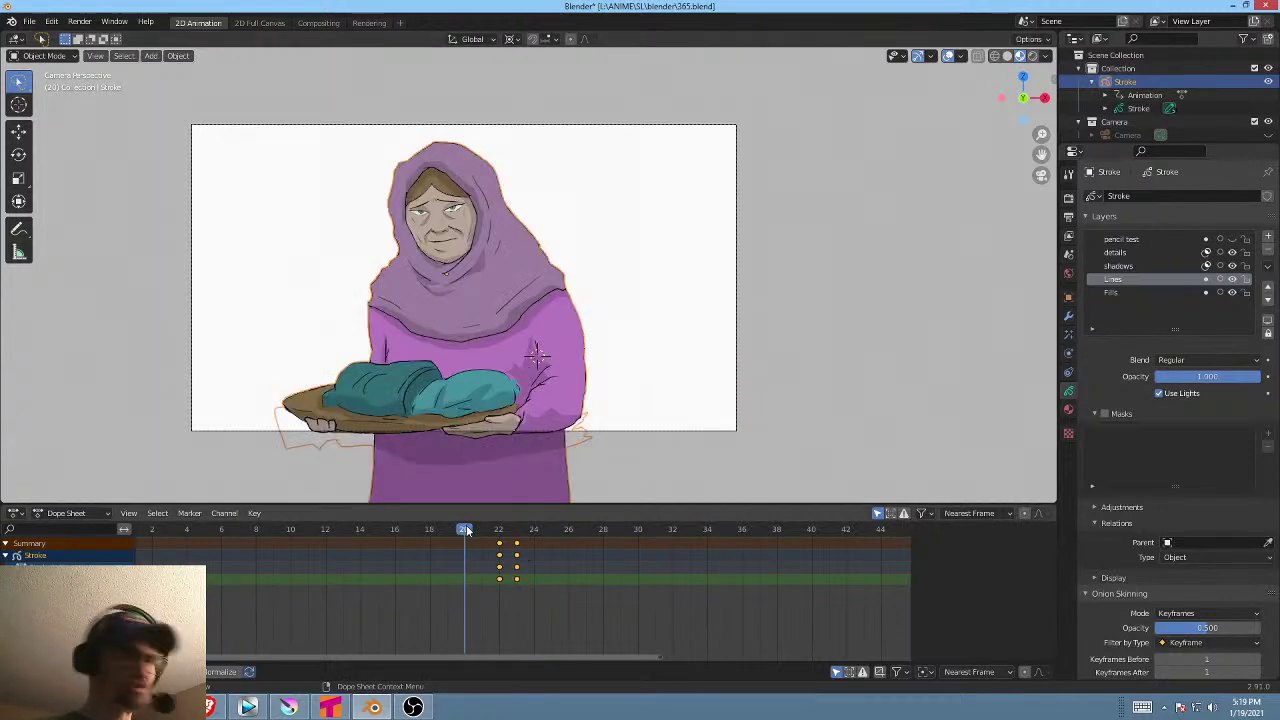
key(space)
key(space)
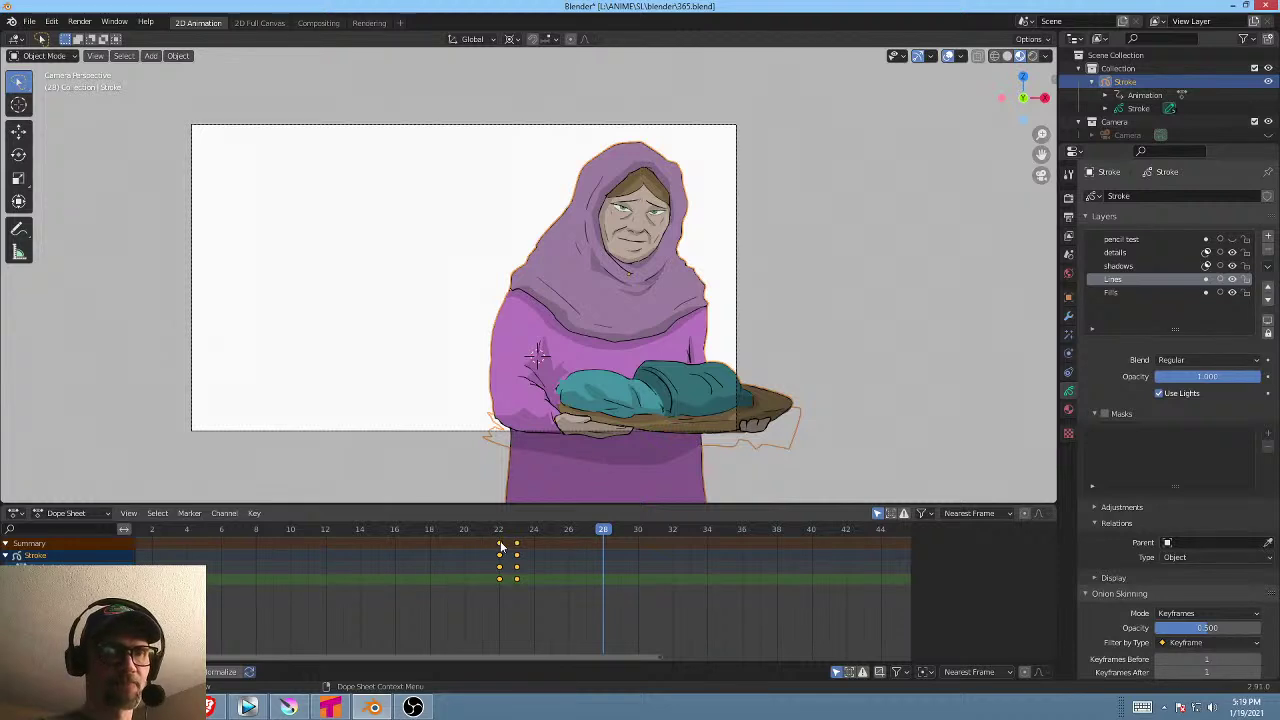
Move the two Stroke keyframes of the flip to frames 20 and 22, and step through the frames from 18 to 27.
mouse_move(501, 545)
mouse_down()
mouse_move(466, 541)
mouse_move(501, 546)
mouse_up()
click(482, 545)
click(426, 531)
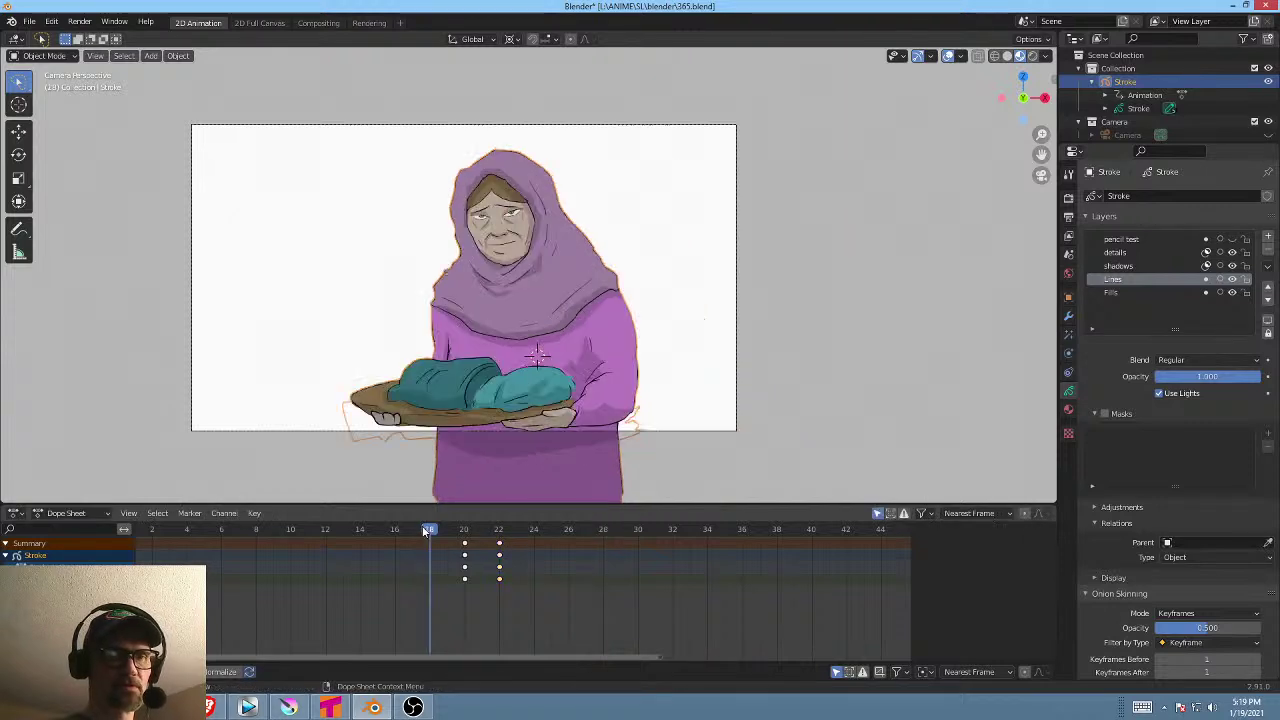
key(Right)
key(Right)
key(Right)
key(Right)
key(Right)
key(Right)
key(Right)
key(Right)
key(Right)
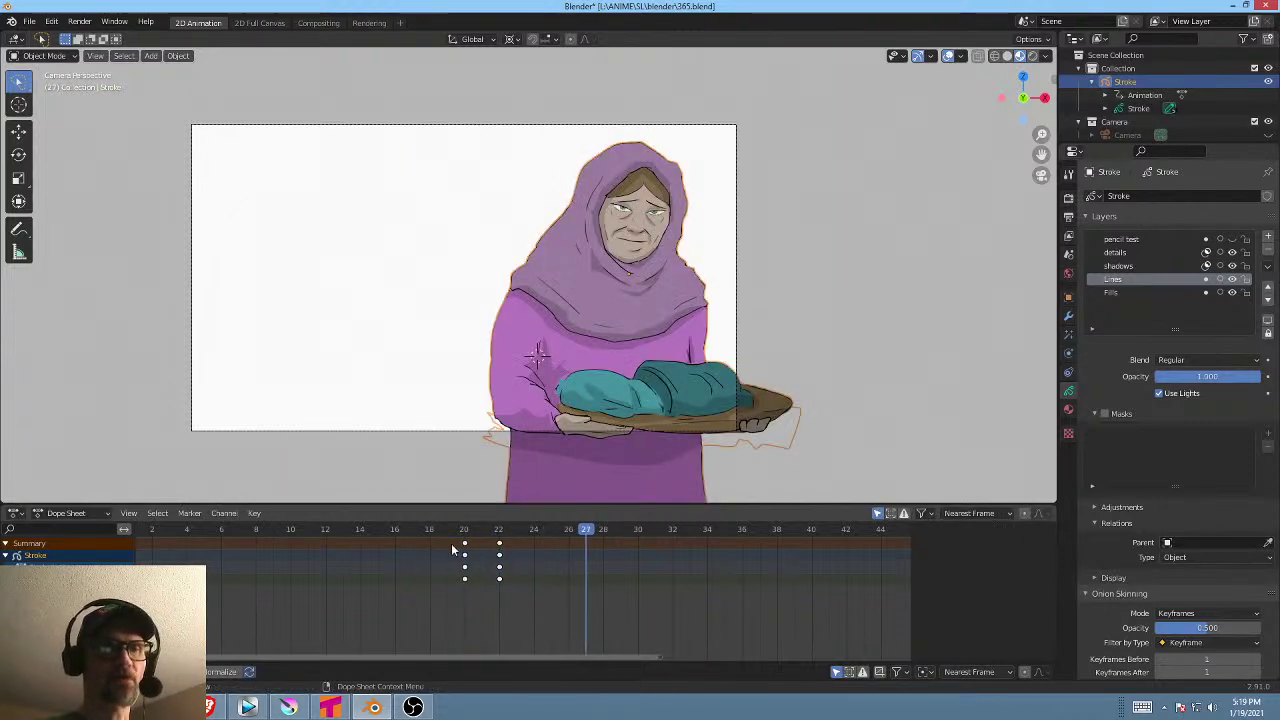
Move the first flip keyframe to frame 21 and step through the frames from 18 to 28.
drag(464, 545, 482, 545)
click(432, 528)
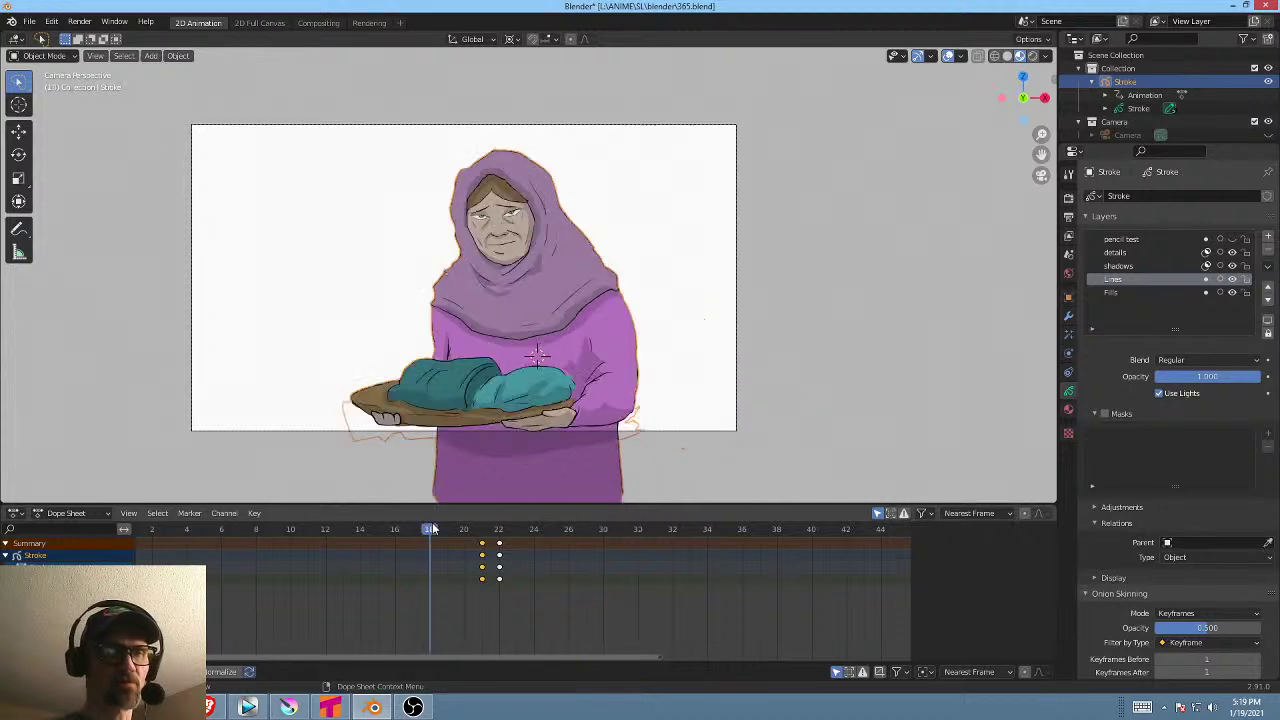
key(Right)
key(Right)
key(Right)
key(Right)
key(Right)
key(Right)
key(Right)
key(Right)
key(Right)
key(Right)
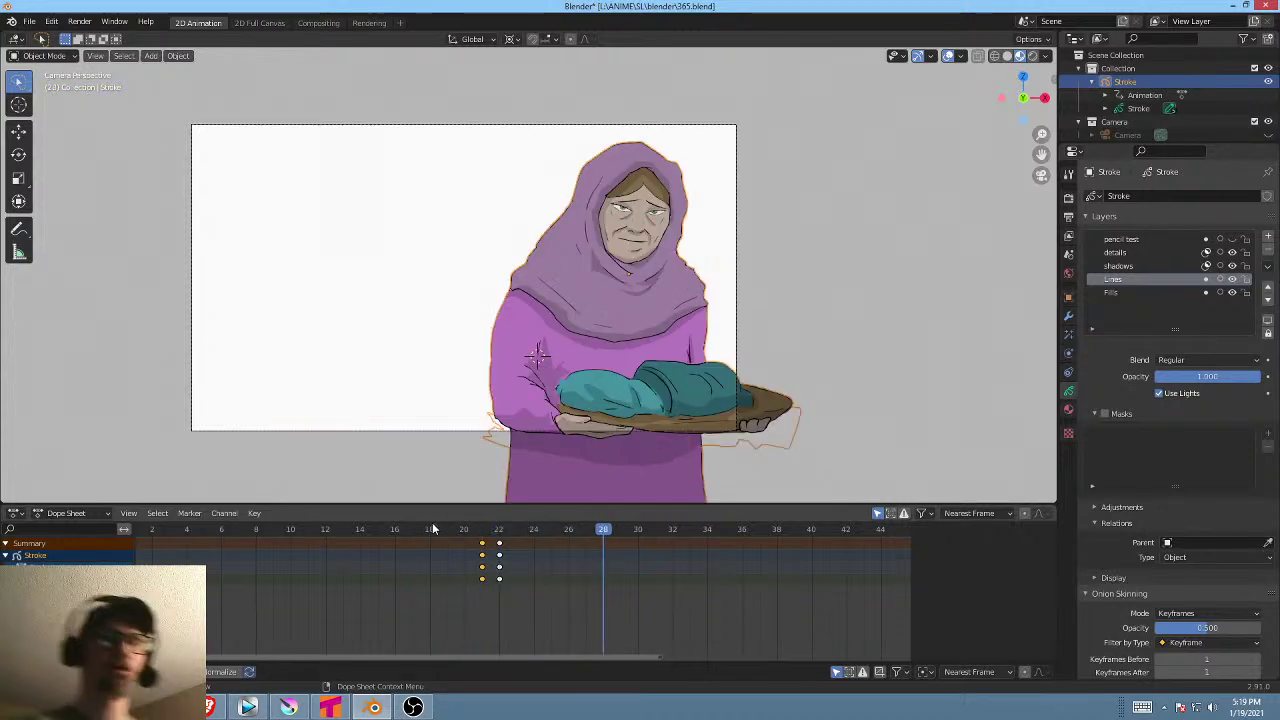
Play the animation to check the timing of the flip.
scroll(278, 566, down, 1)
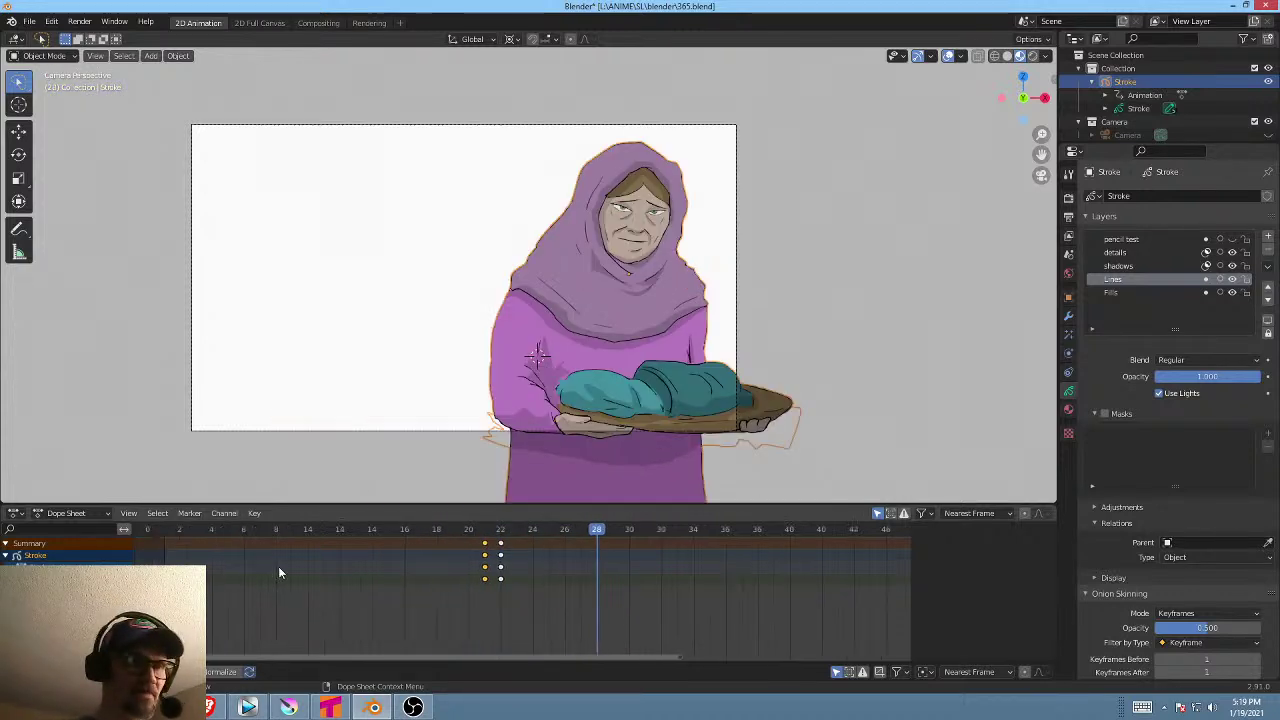
scroll(278, 566, down, 2)
key(space)
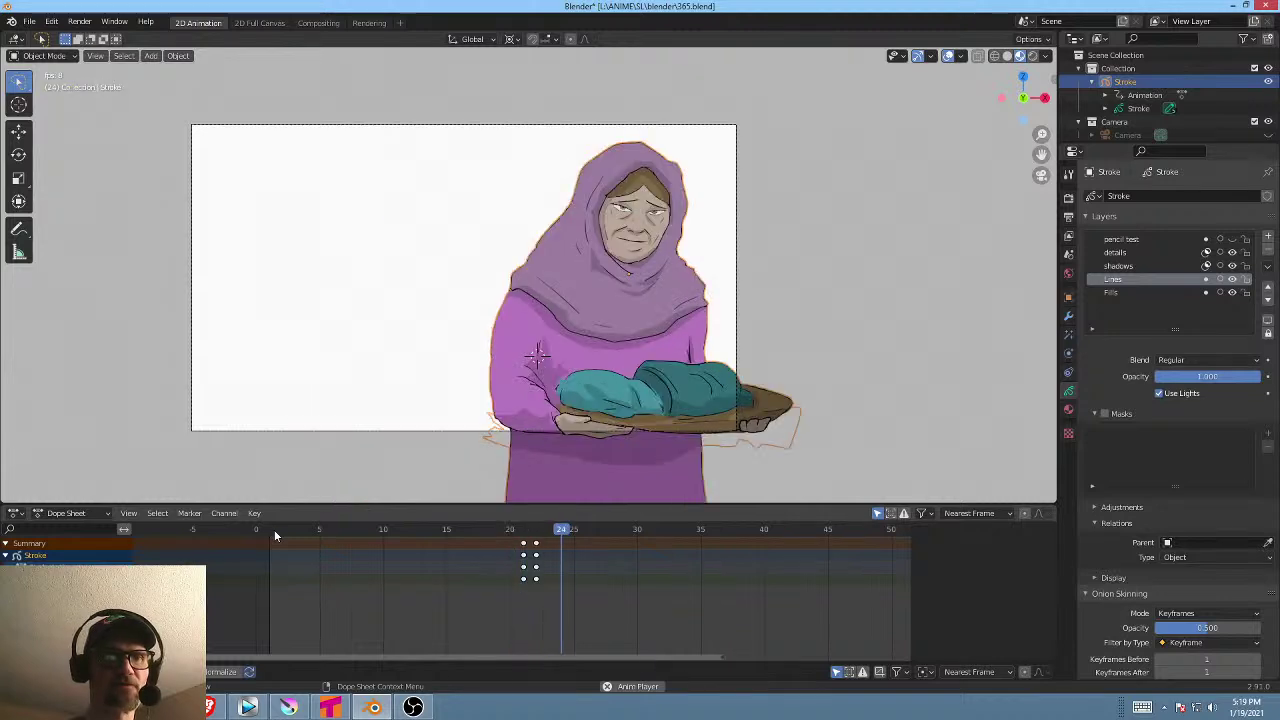
key(space)
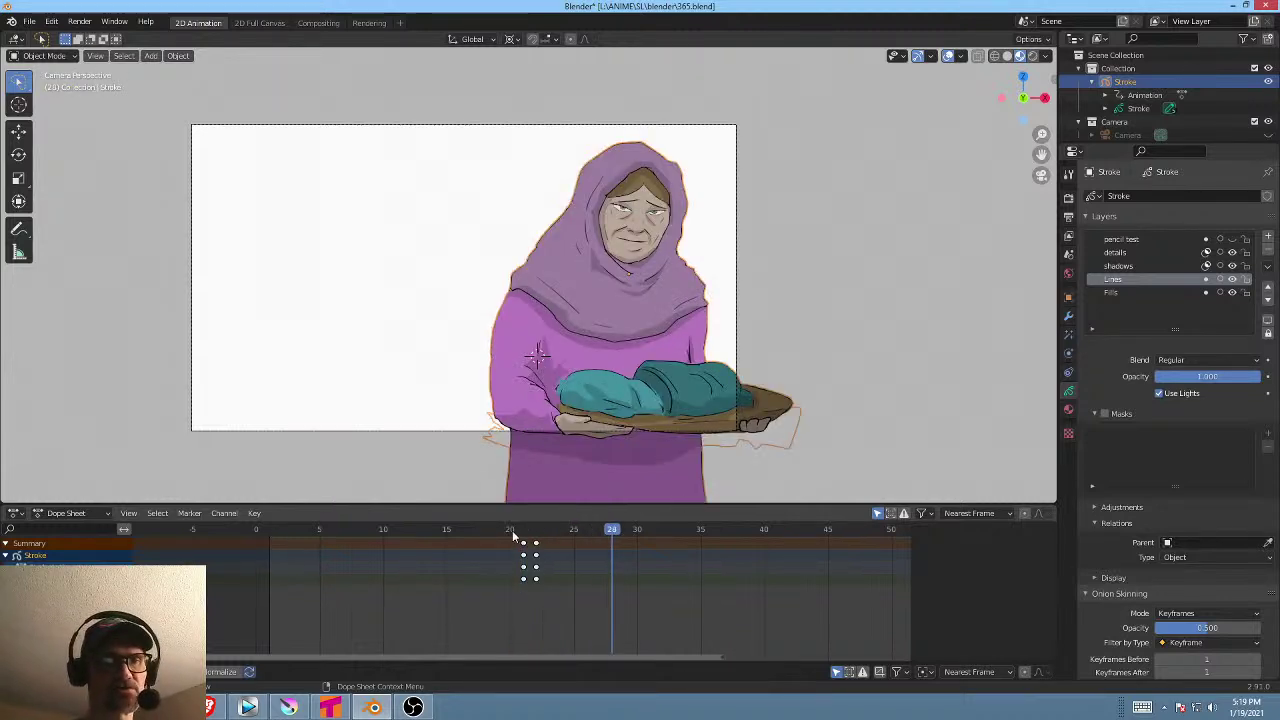
Move the second flip keyframe to frame 23 and return the playhead to frame 21.
mouse_move(511, 529)
mouse_down()
mouse_move(546, 530)
mouse_move(513, 530)
mouse_up()
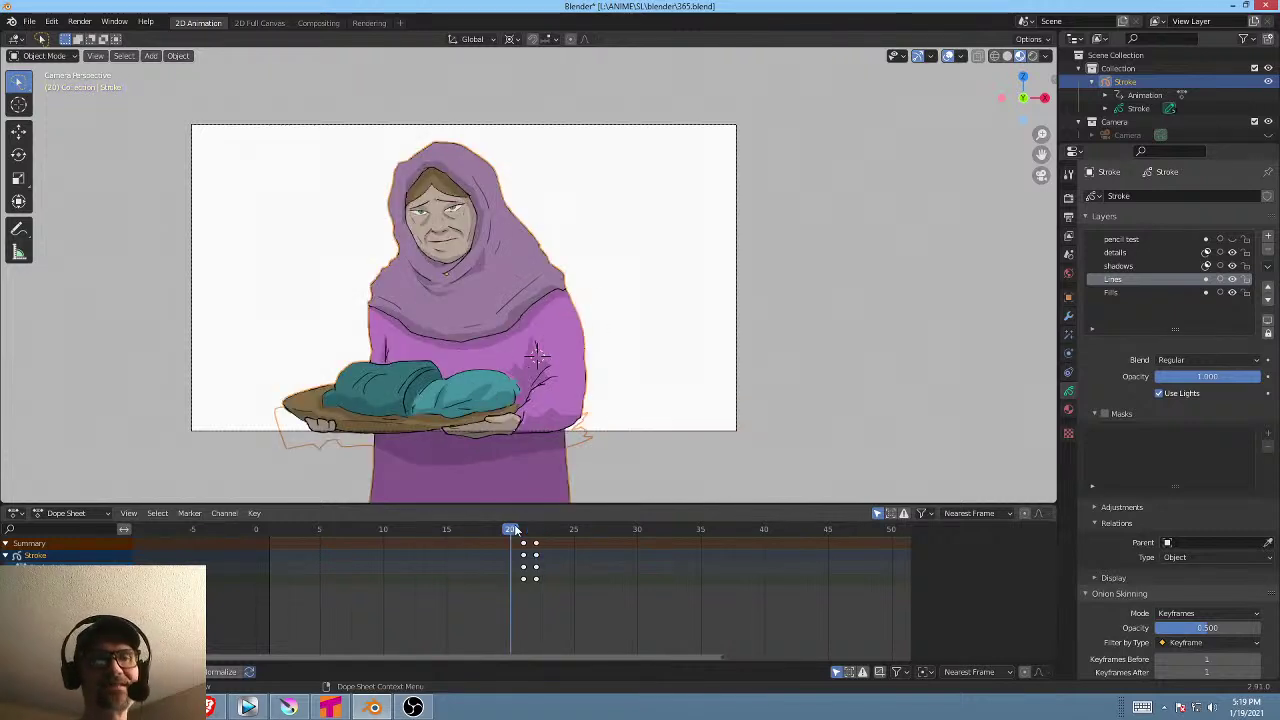
drag(528, 536, 549, 549)
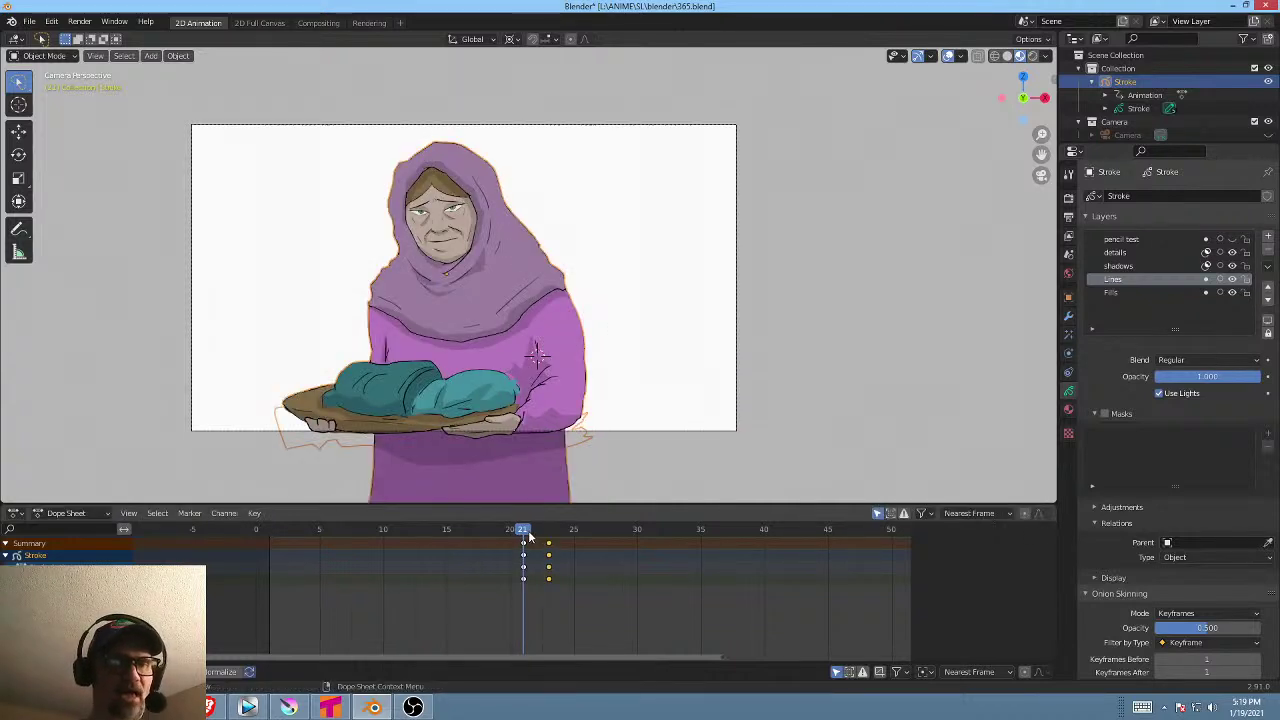
click(537, 532)
key(Left)
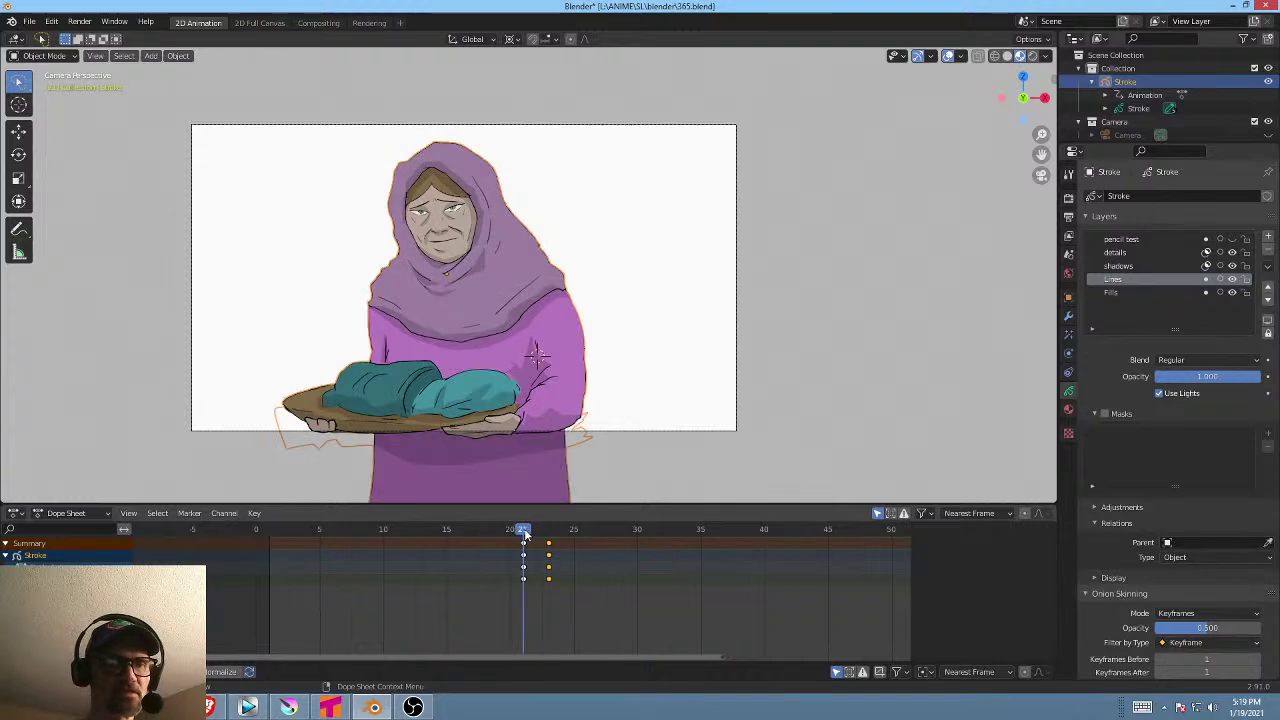
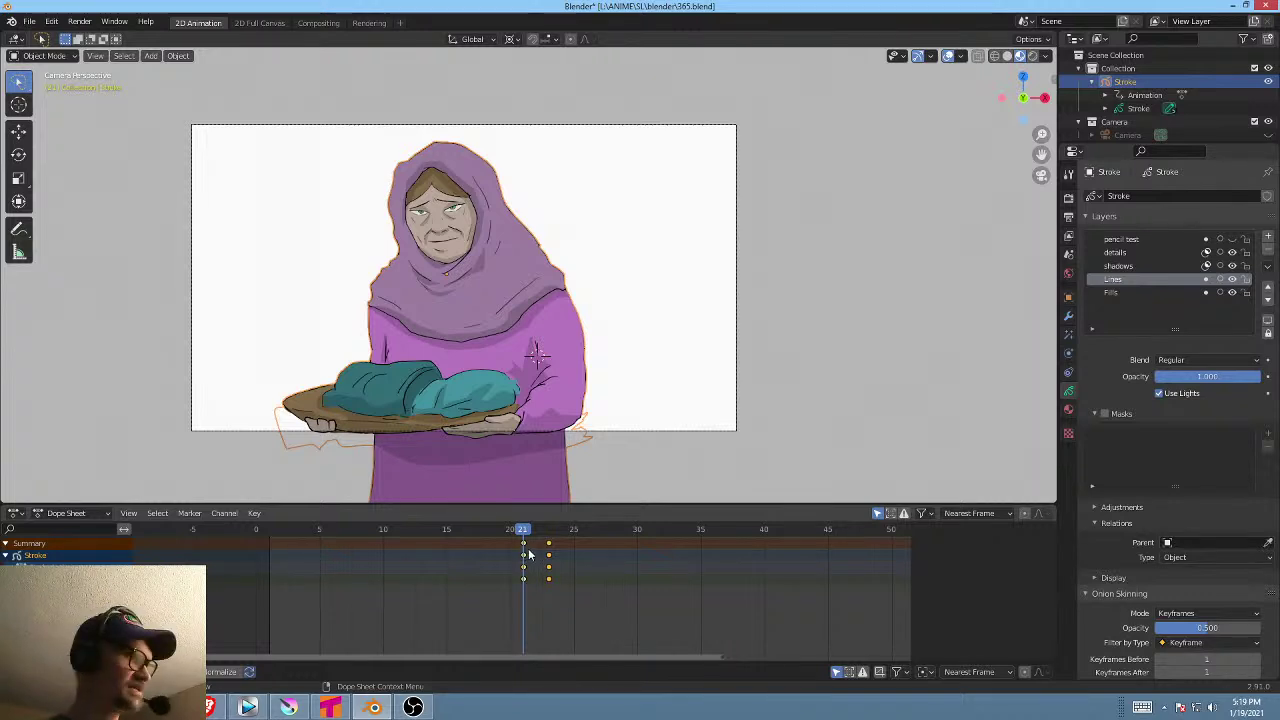
Set the keyframes at frames 21 and 23 to constant interpolation so the pose holds until the flip, and scrub to frame 23.
key(t)
click(288, 572)
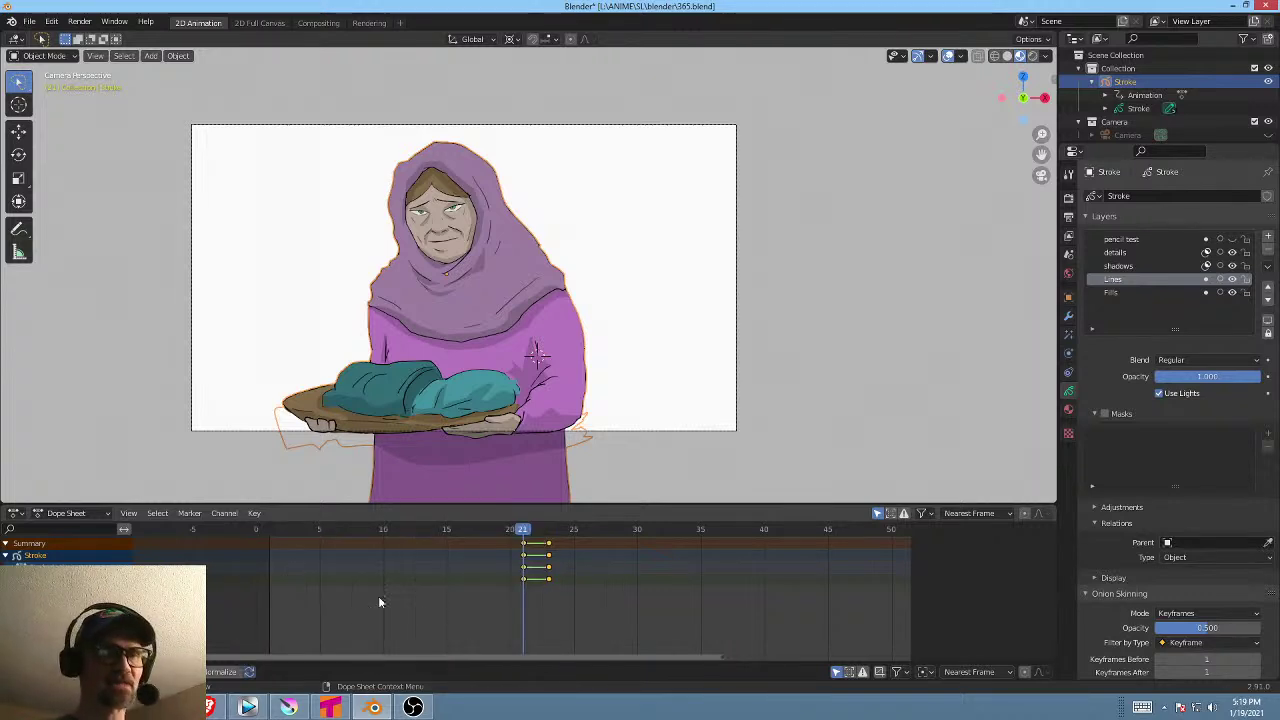
drag(487, 525, 548, 547)
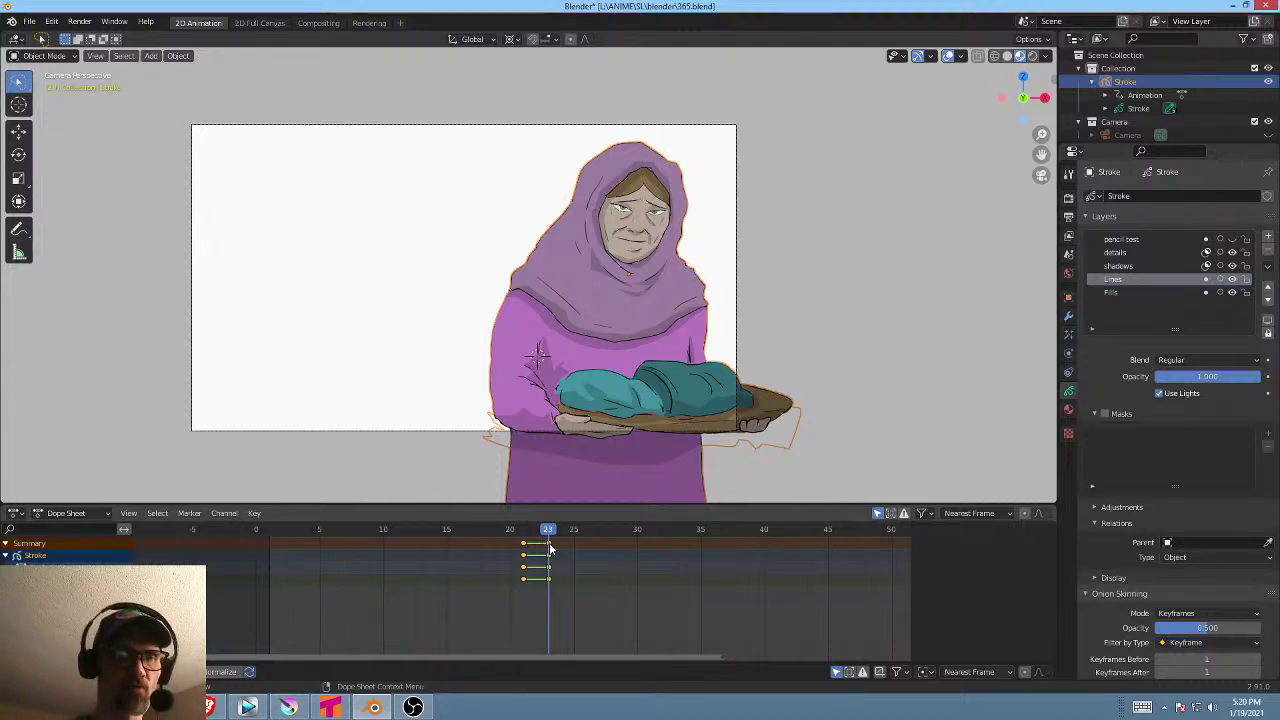
Go to frame 22 and place the 3D cursor on the lower part of the woman's skirt.
click(537, 529)
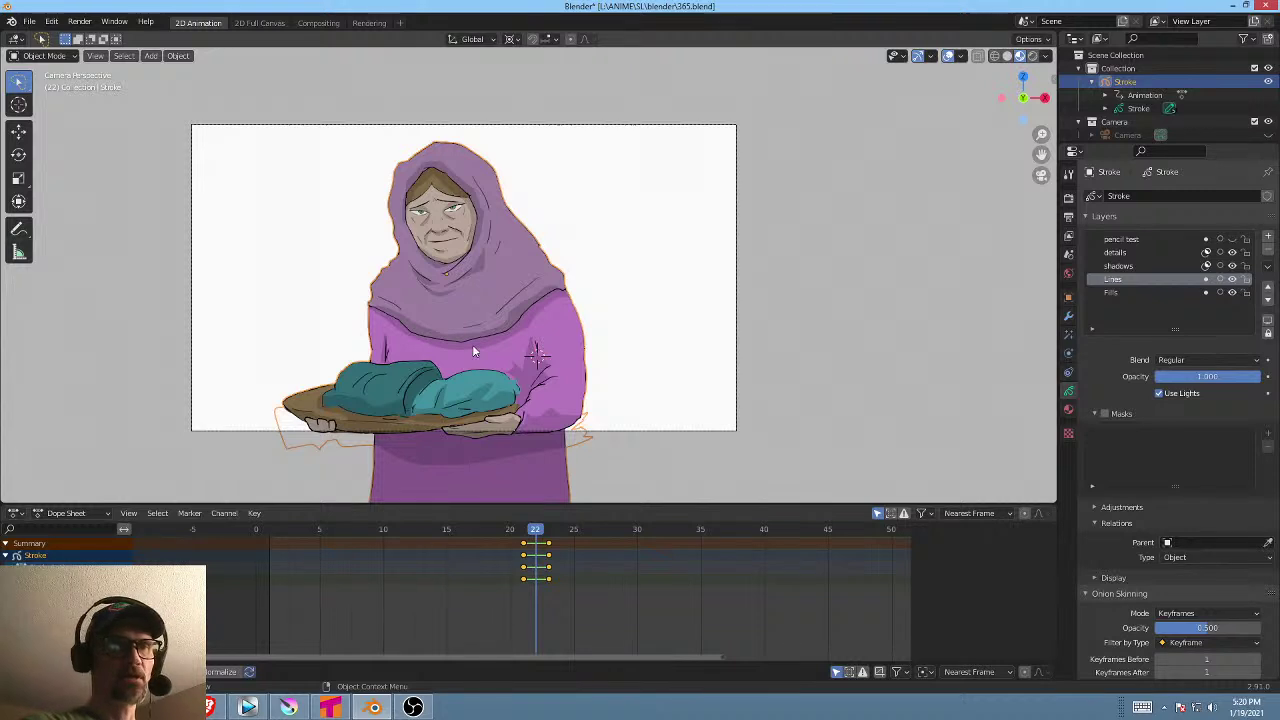
shift+middle_drag(549, 393, 569, 230)
click(18, 103)
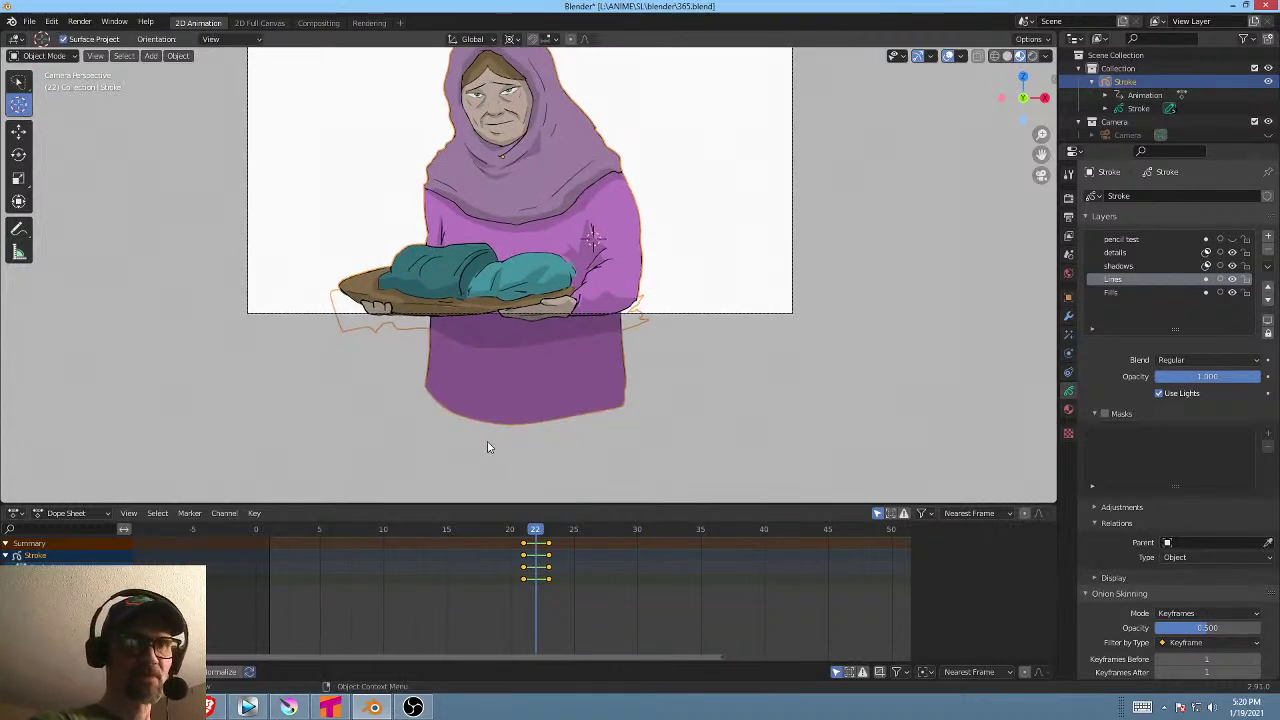
click(509, 392)
shift+middle_drag(638, 273, 603, 365)
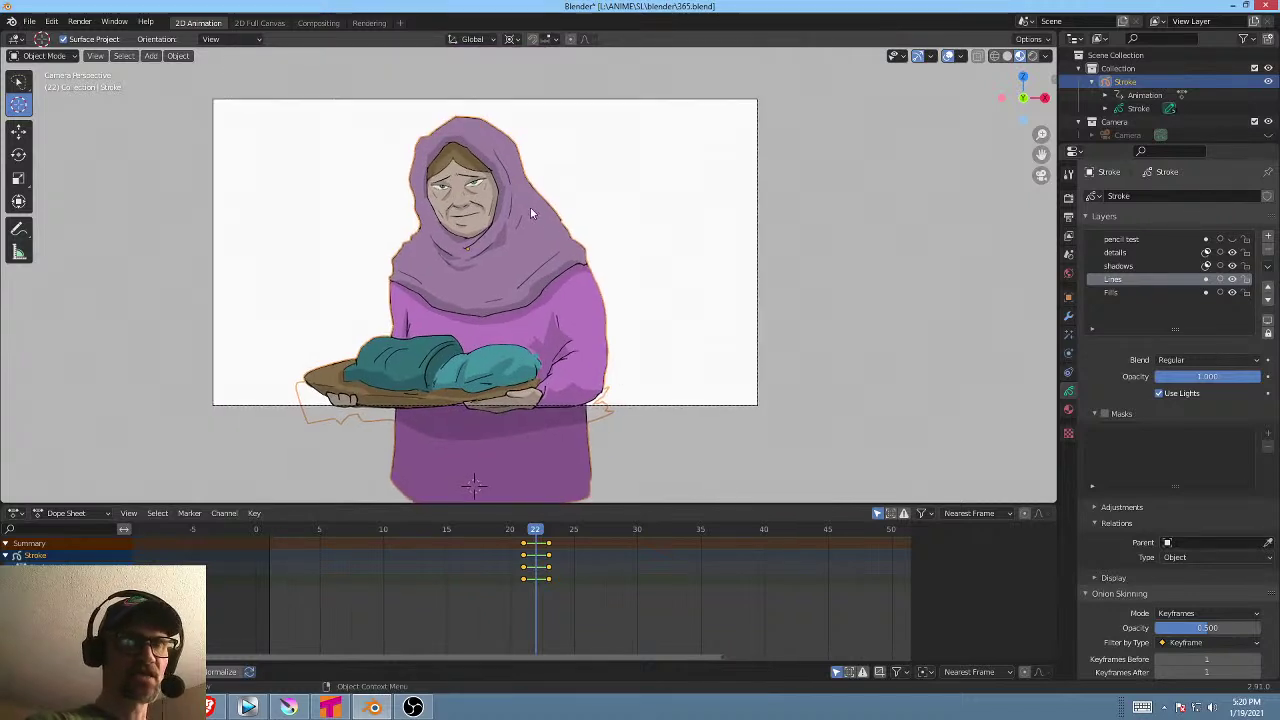
Squash the Stroke object at frame 22 by scaling it to about 0.935 along the global Z axis.
key(s)
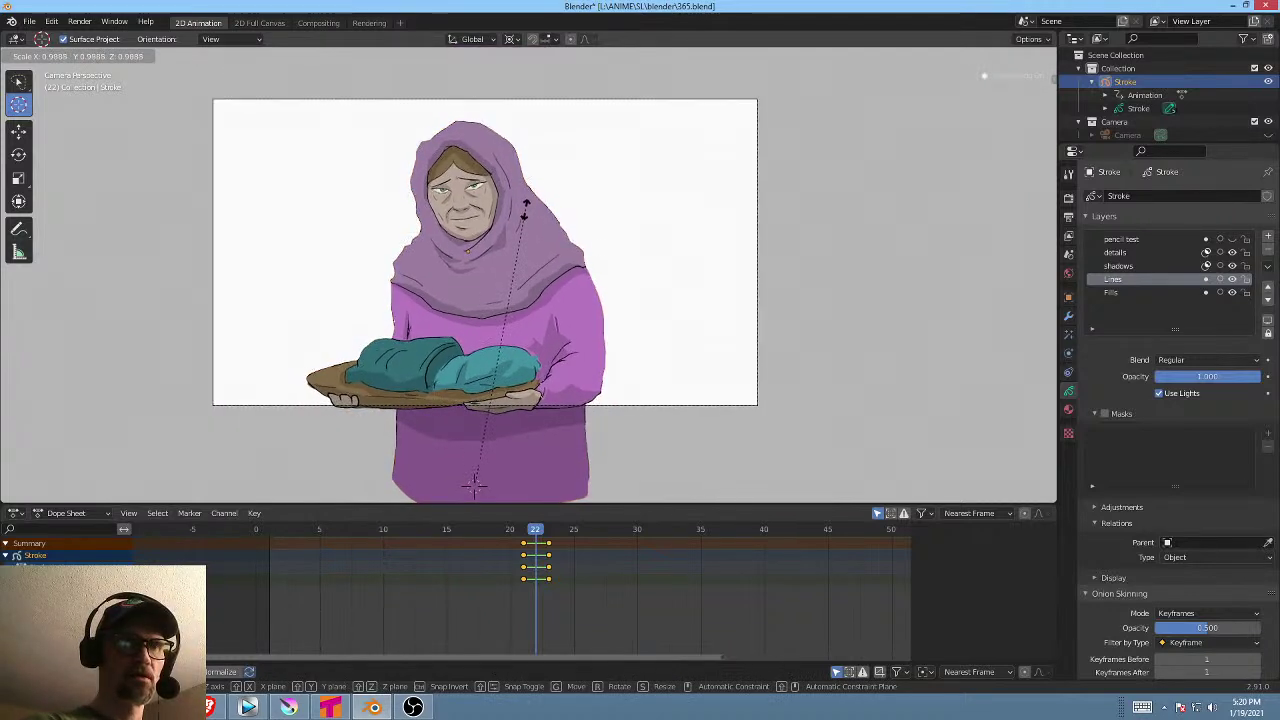
key(z)
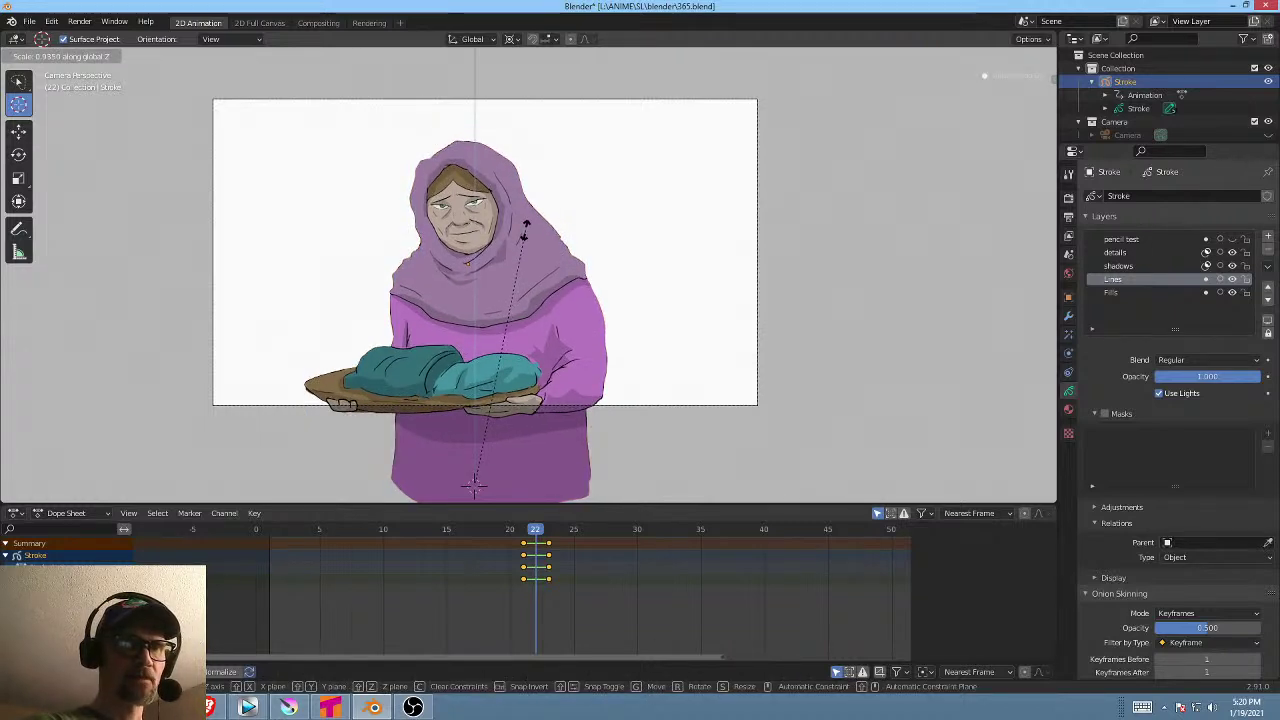
click(525, 229)
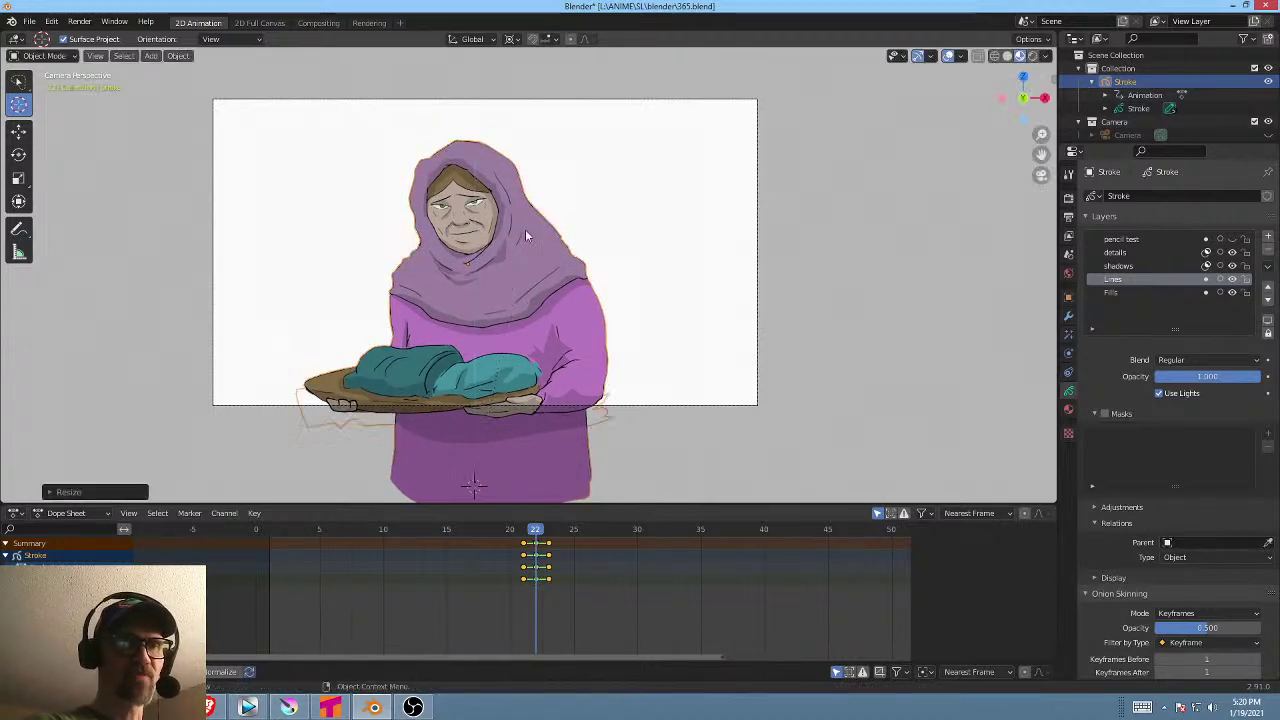
Play the squash and flip repeatedly, starting from around frame 19.
click(494, 529)
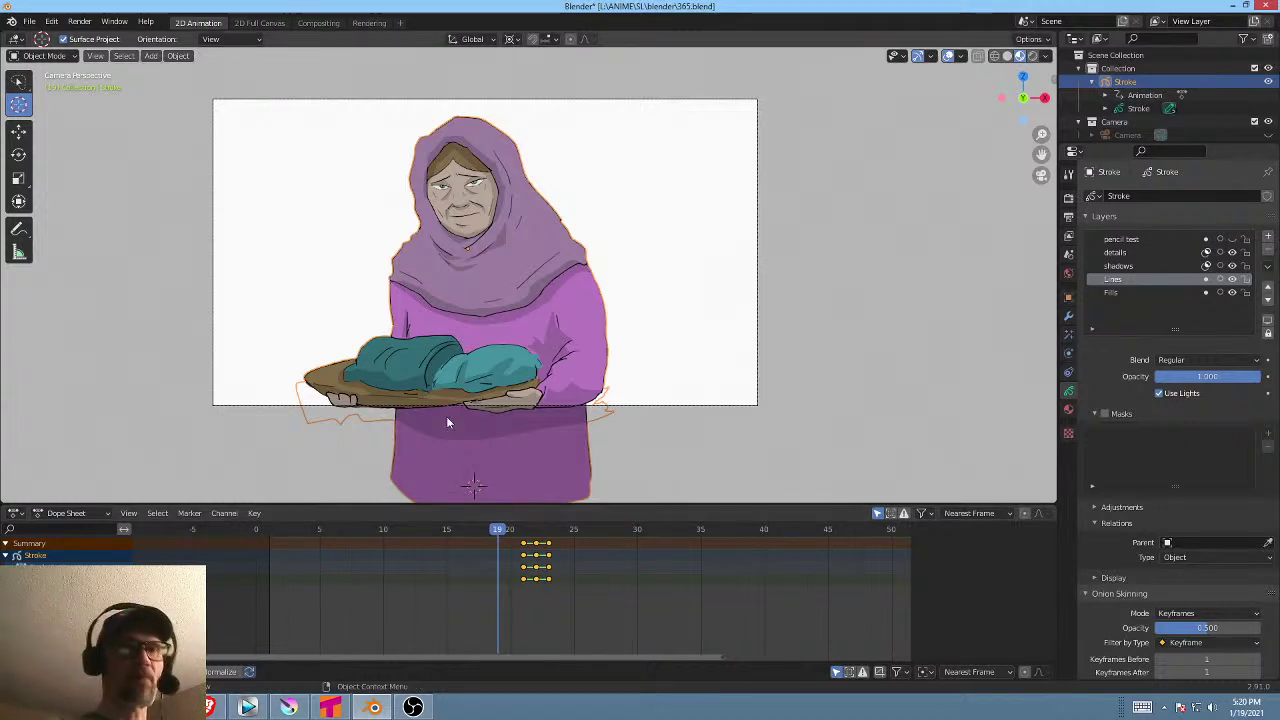
key(space)
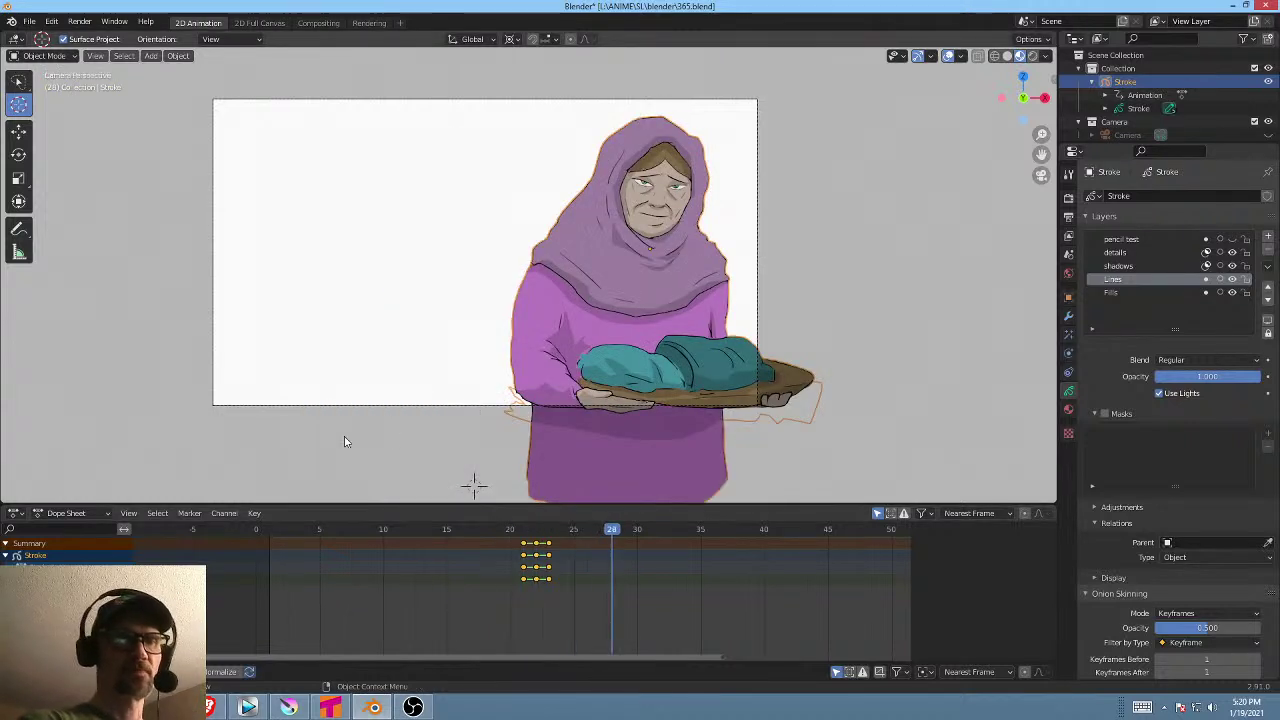
click(496, 528)
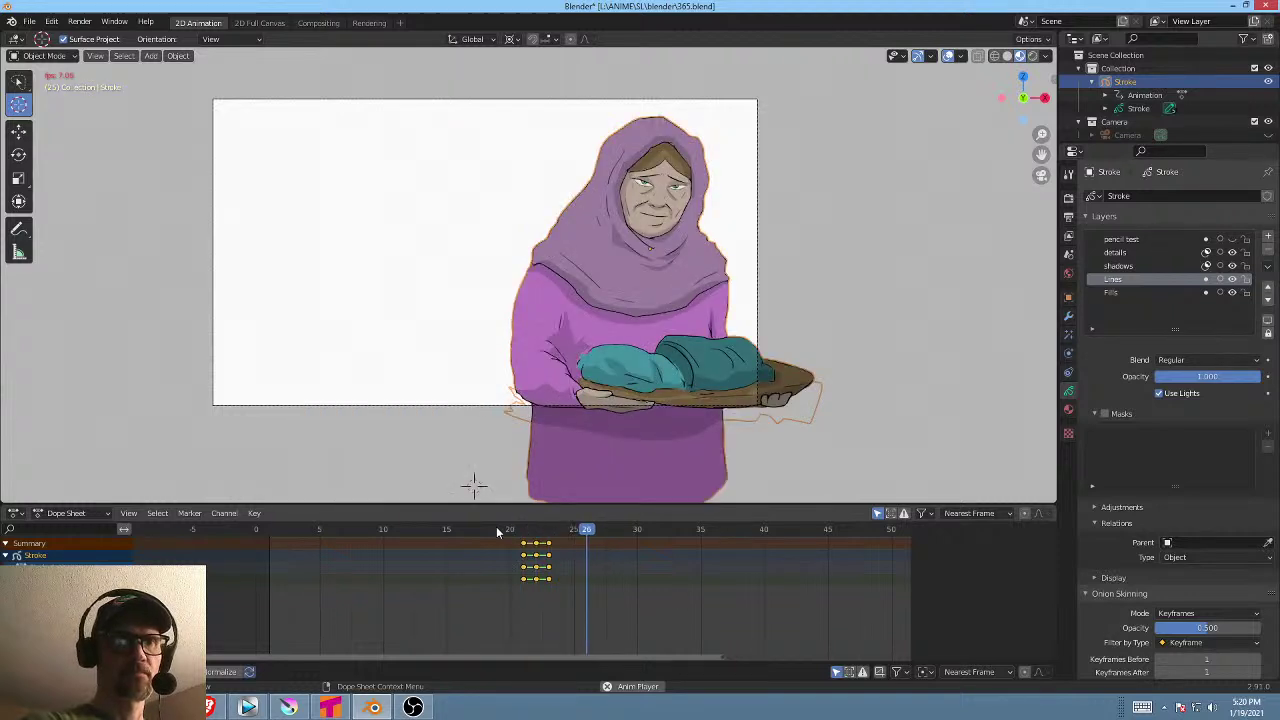
click(464, 528)
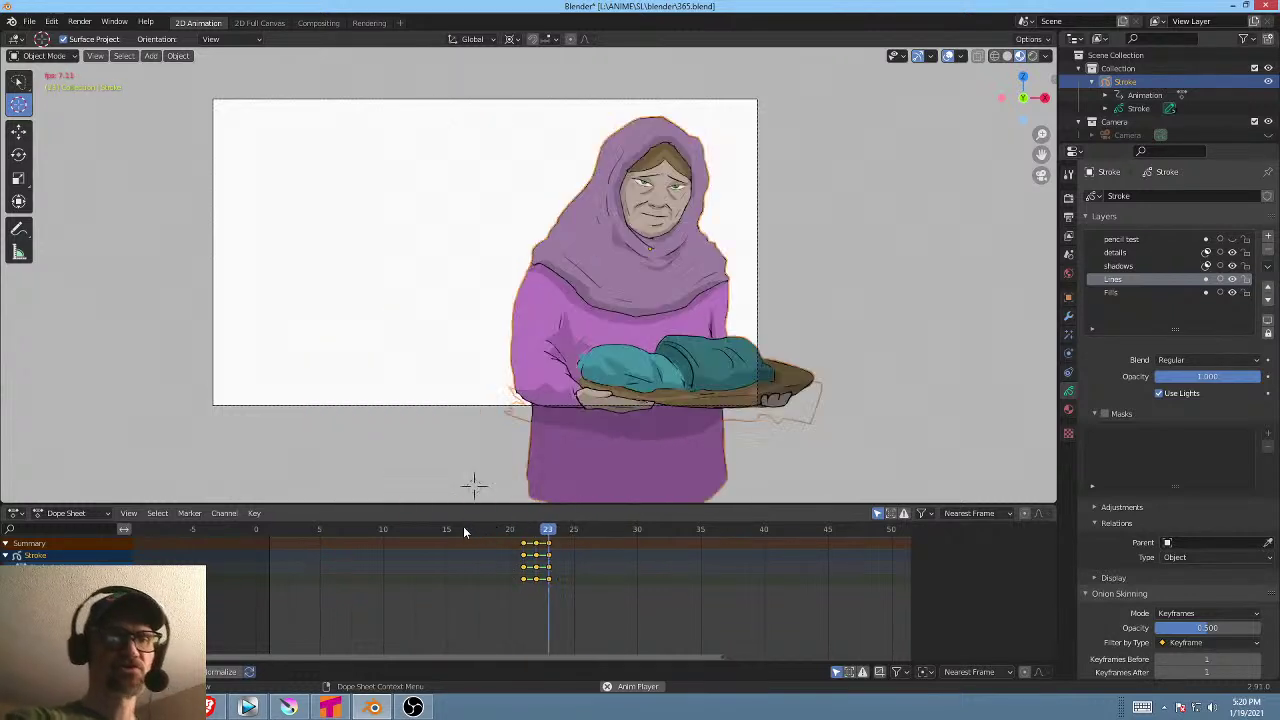
key(space)
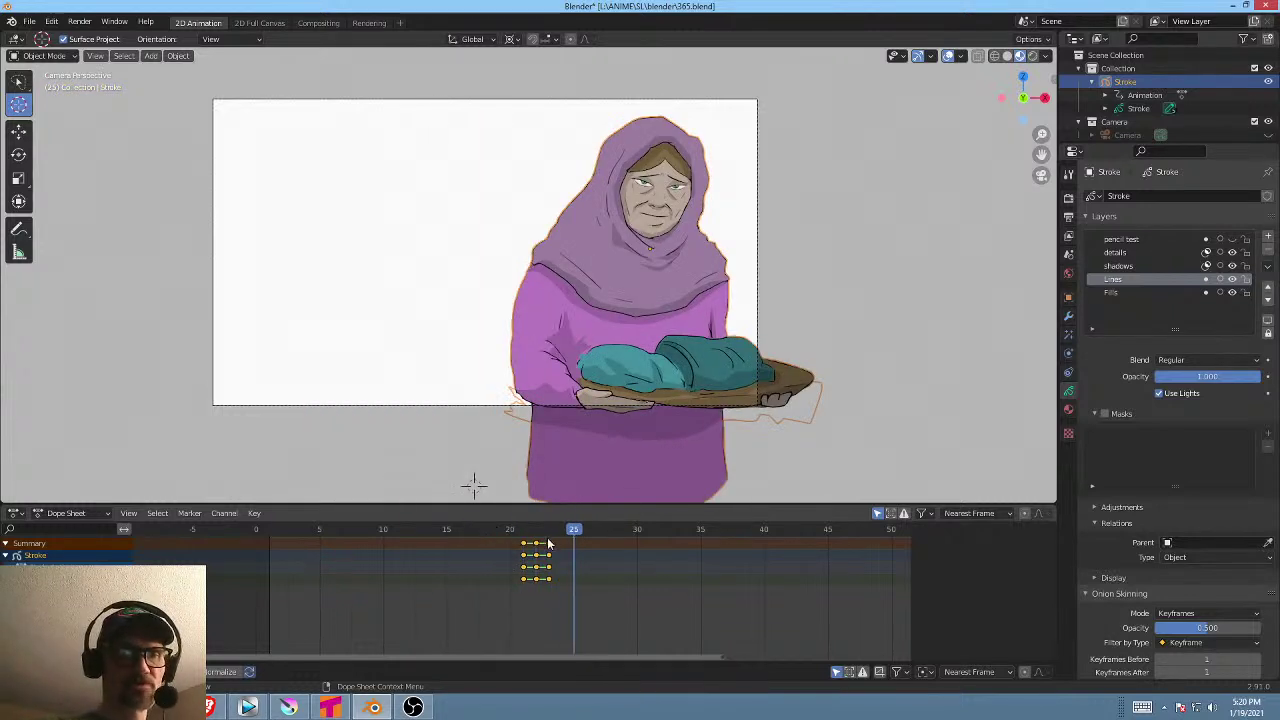
Try the flipped pose's keyframe at frame 24, scrub around it, and put the keyframe back at frame 23.
key(g)
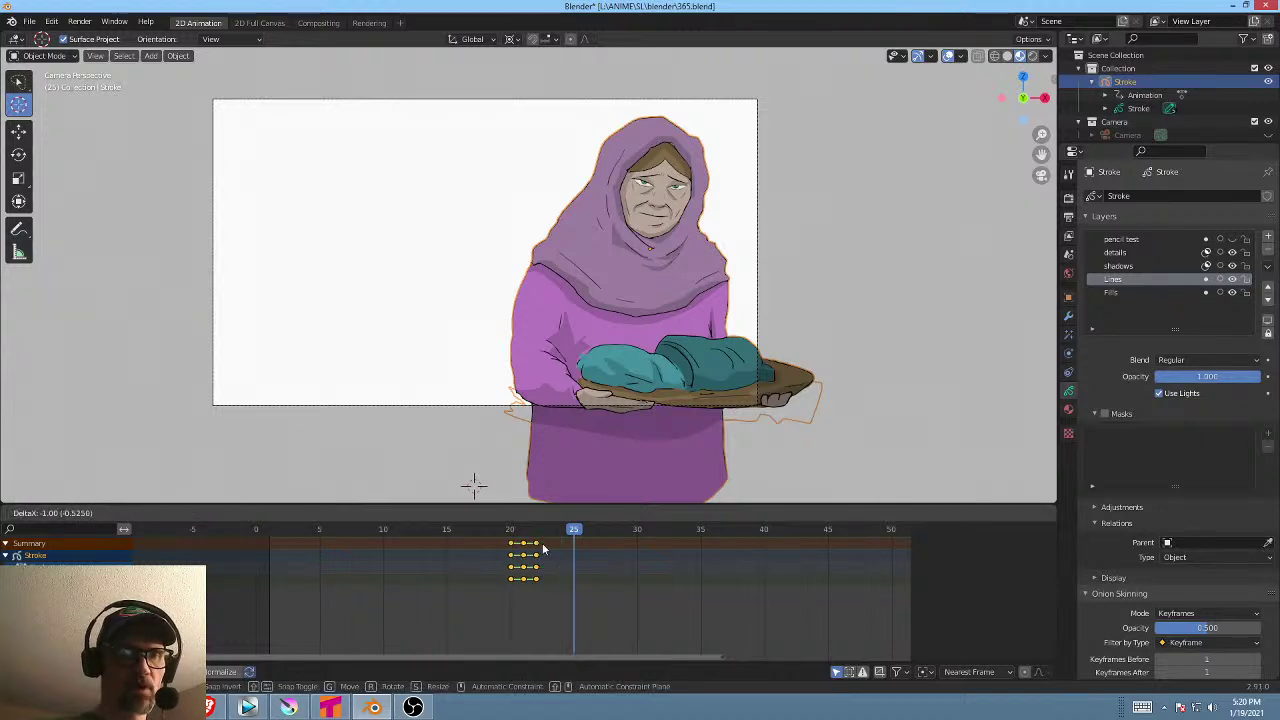
click(546, 547)
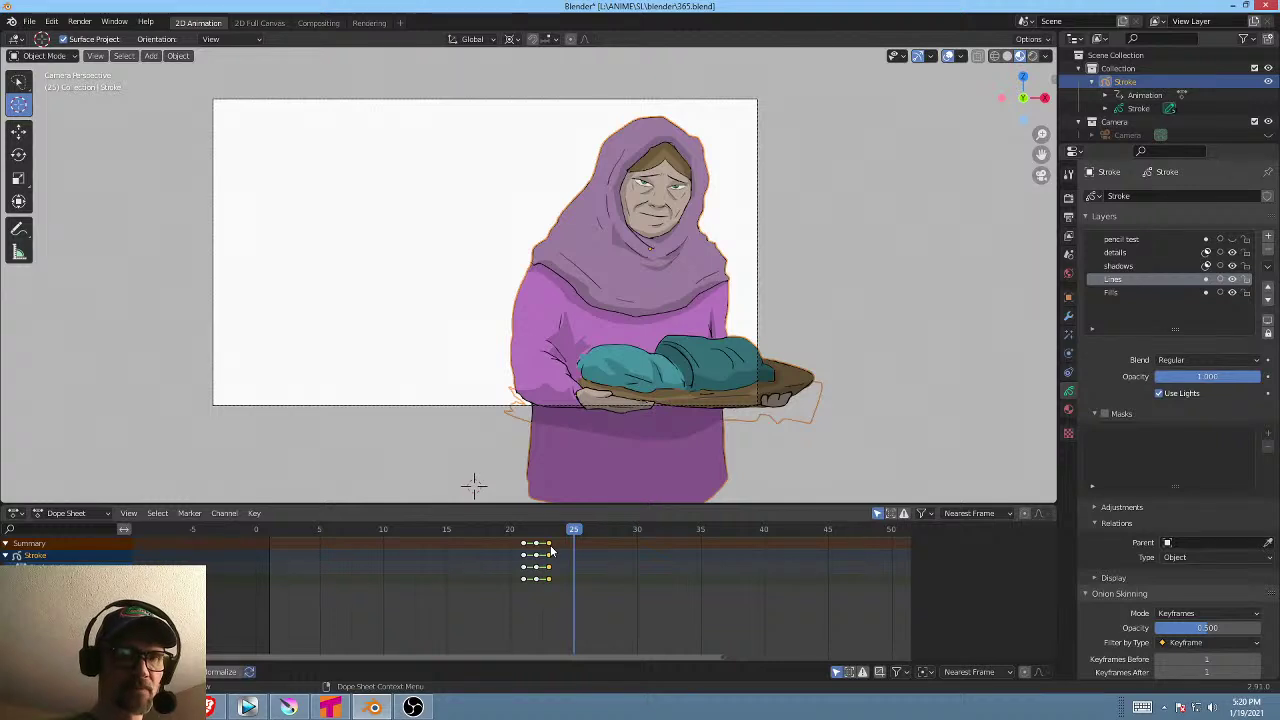
key(g)
click(567, 547)
click(560, 534)
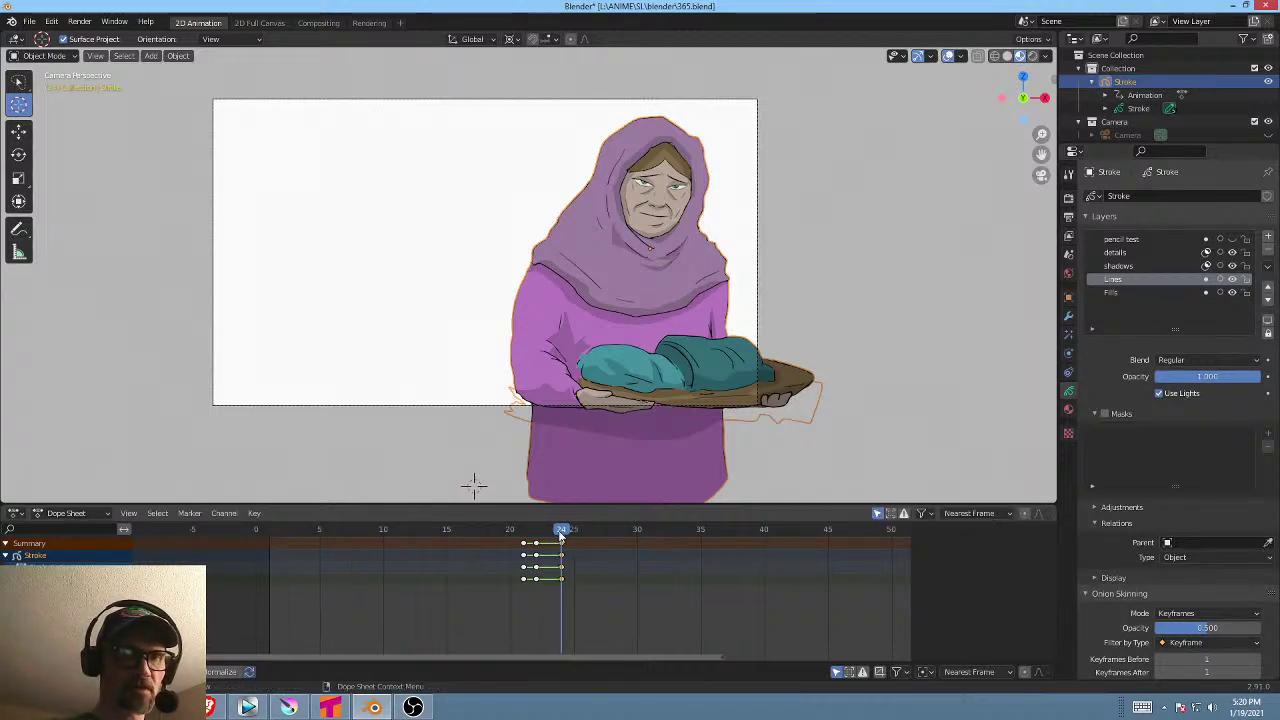
click(554, 534)
click(560, 534)
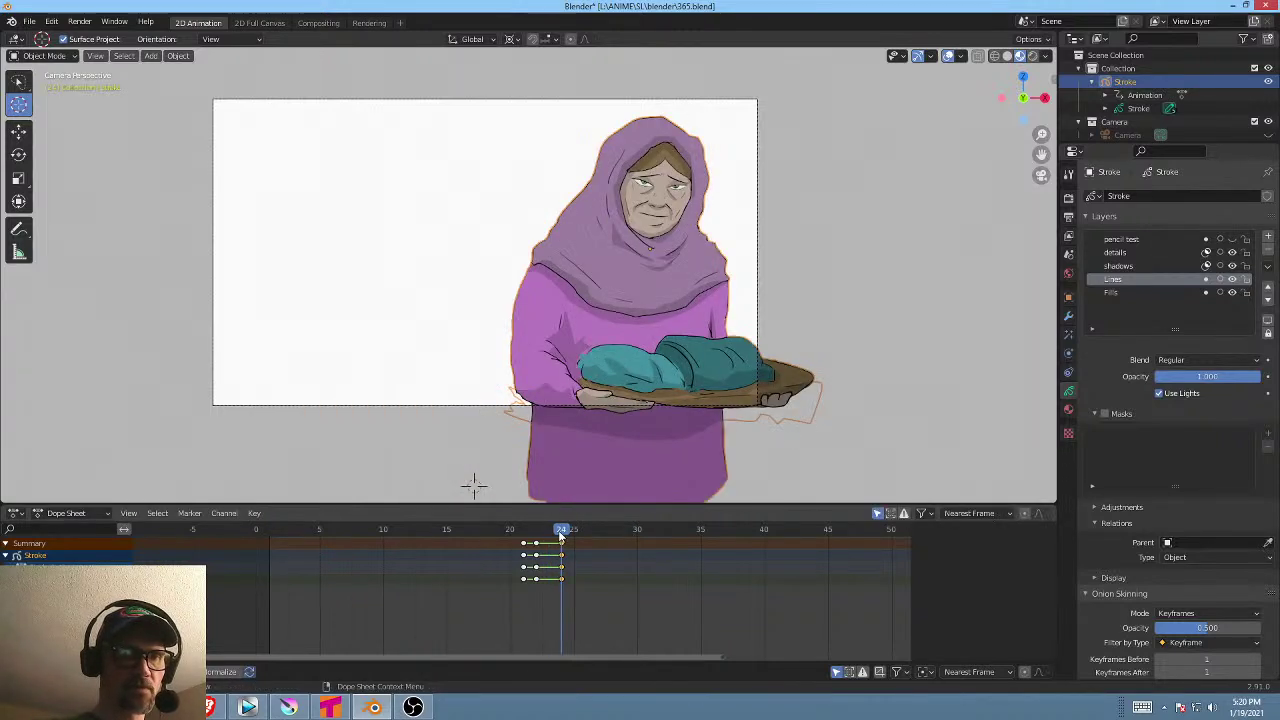
drag(563, 548, 550, 548)
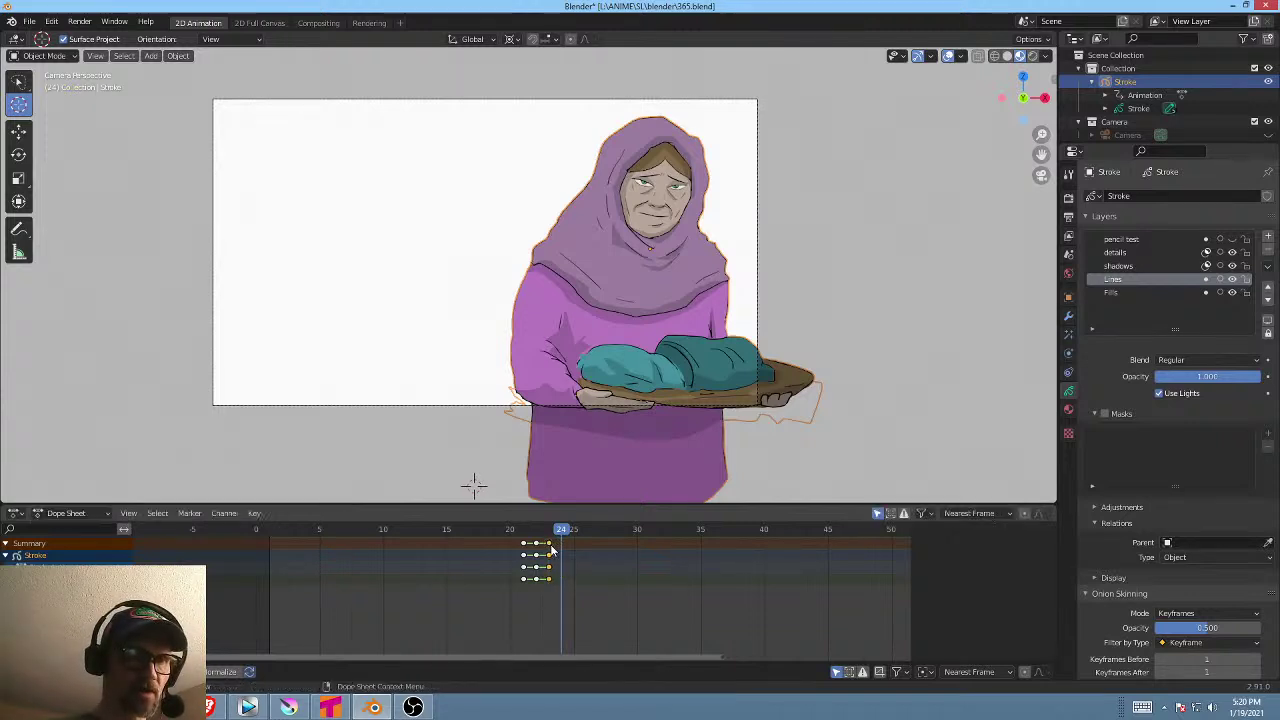
At frame 24, move the mirrored woman slightly to the left to key a new position.
key(g)
click(582, 394)
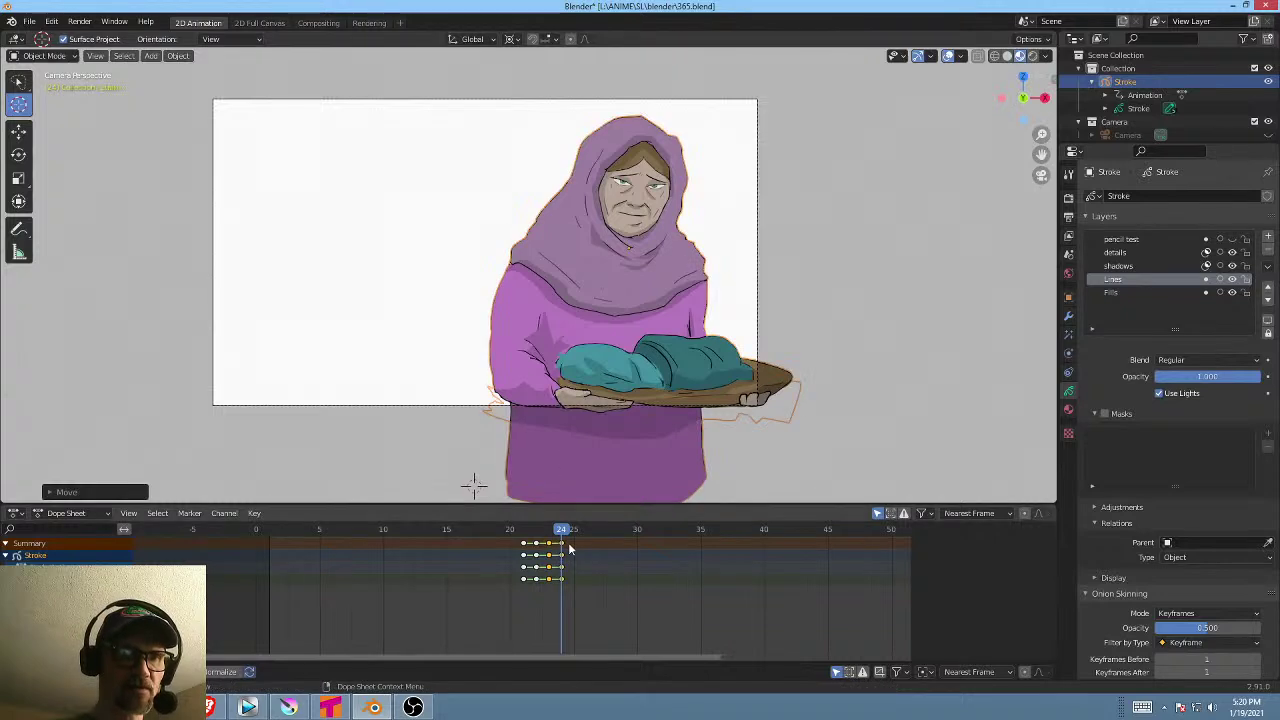
Swap the order of the two mirrored poses, placing the one shifted left at frame 23 and the other at frame 24.
mouse_move(560, 530)
mouse_down()
mouse_move(546, 531)
mouse_move(558, 541)
mouse_up()
key(g)
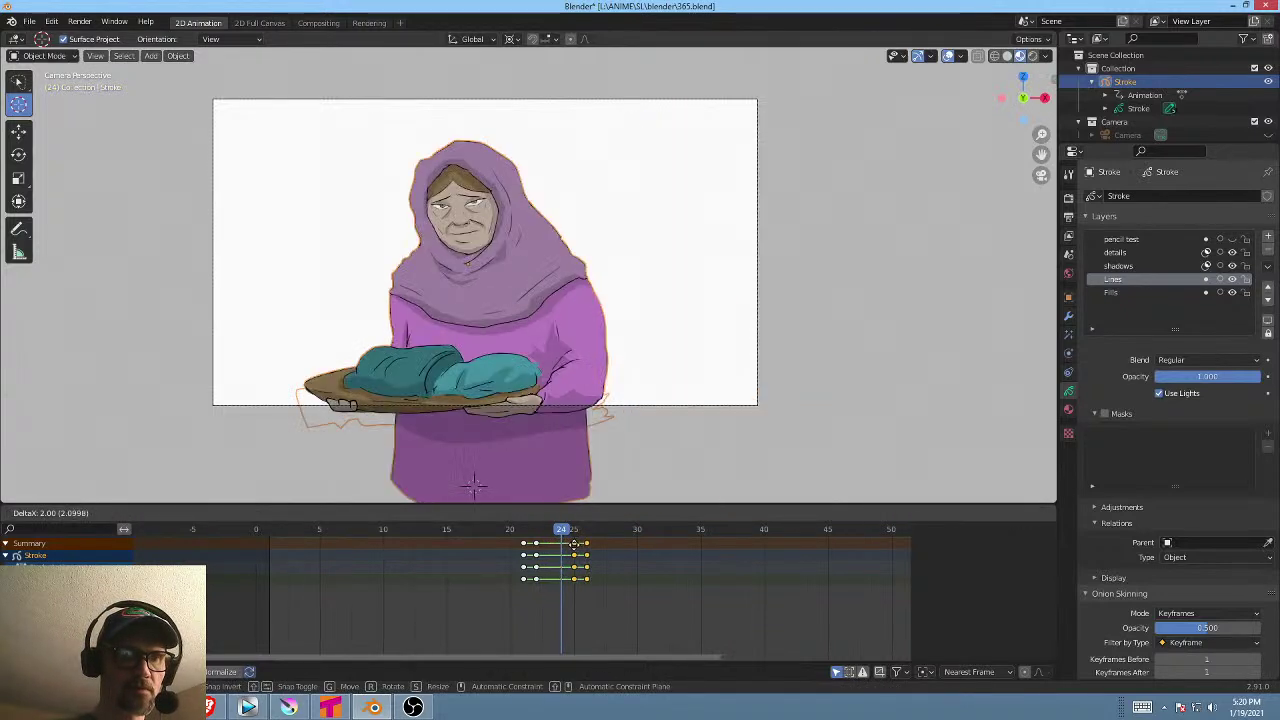
click(574, 545)
drag(565, 532, 587, 532)
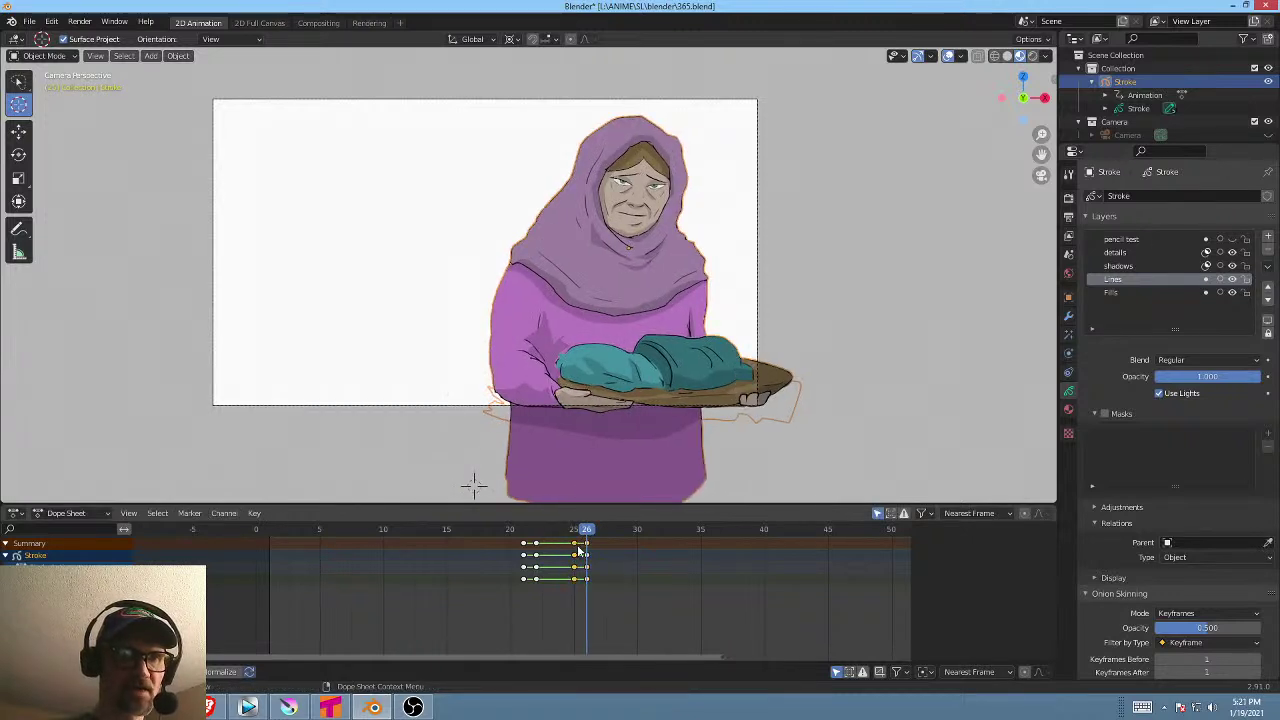
drag(588, 547, 572, 549)
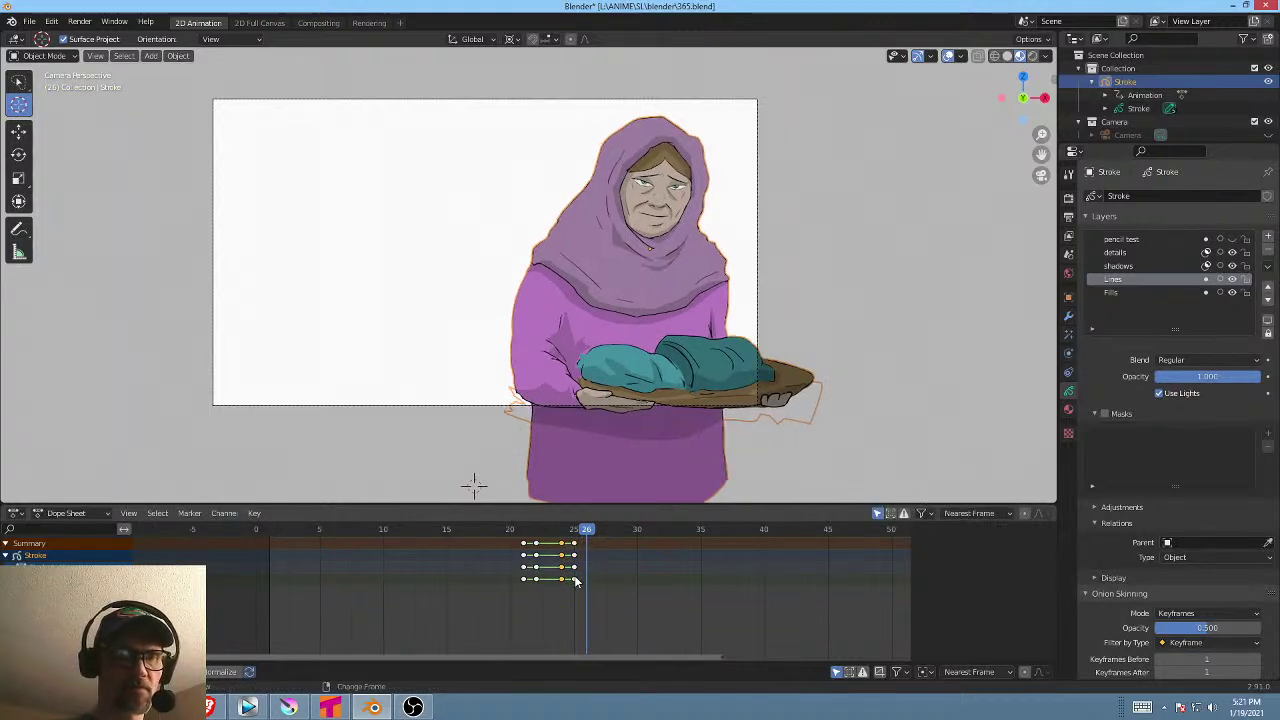
drag(570, 555, 555, 548)
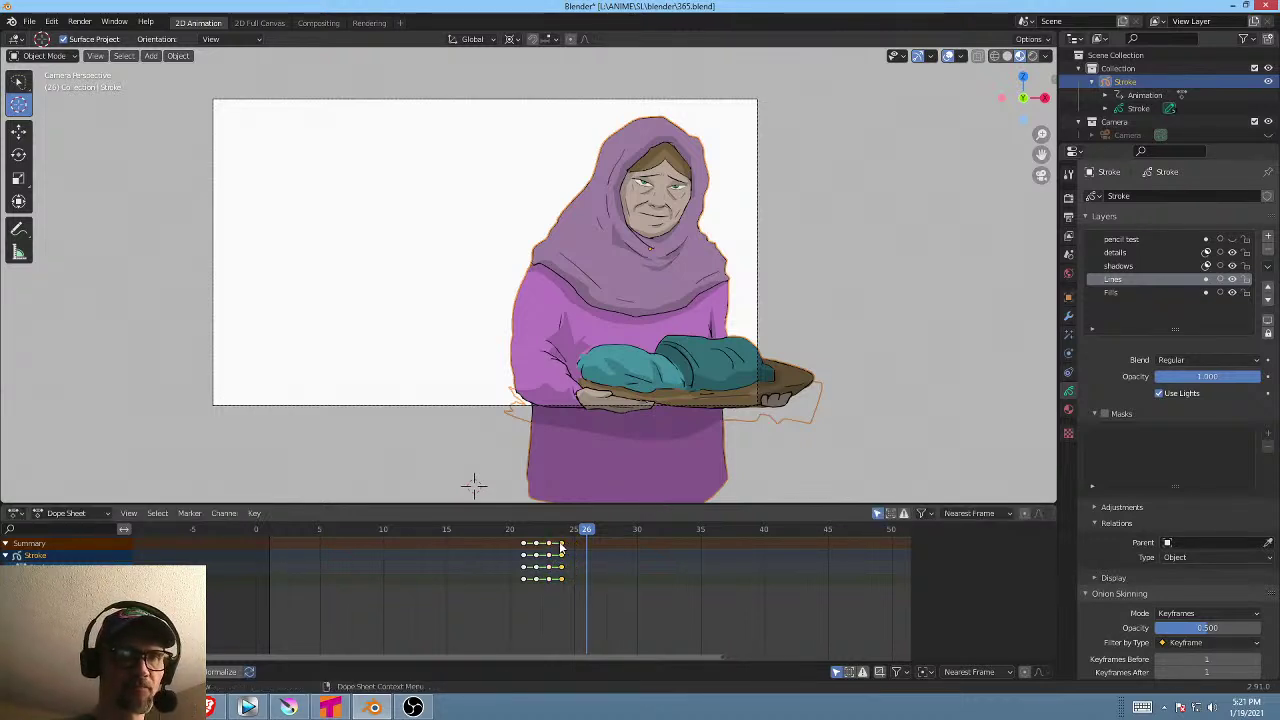
At frame 23, move the mirrored woman slightly to the right along the global X axis.
mouse_move(586, 531)
mouse_down()
mouse_move(543, 531)
mouse_move(561, 532)
mouse_move(552, 537)
mouse_up()
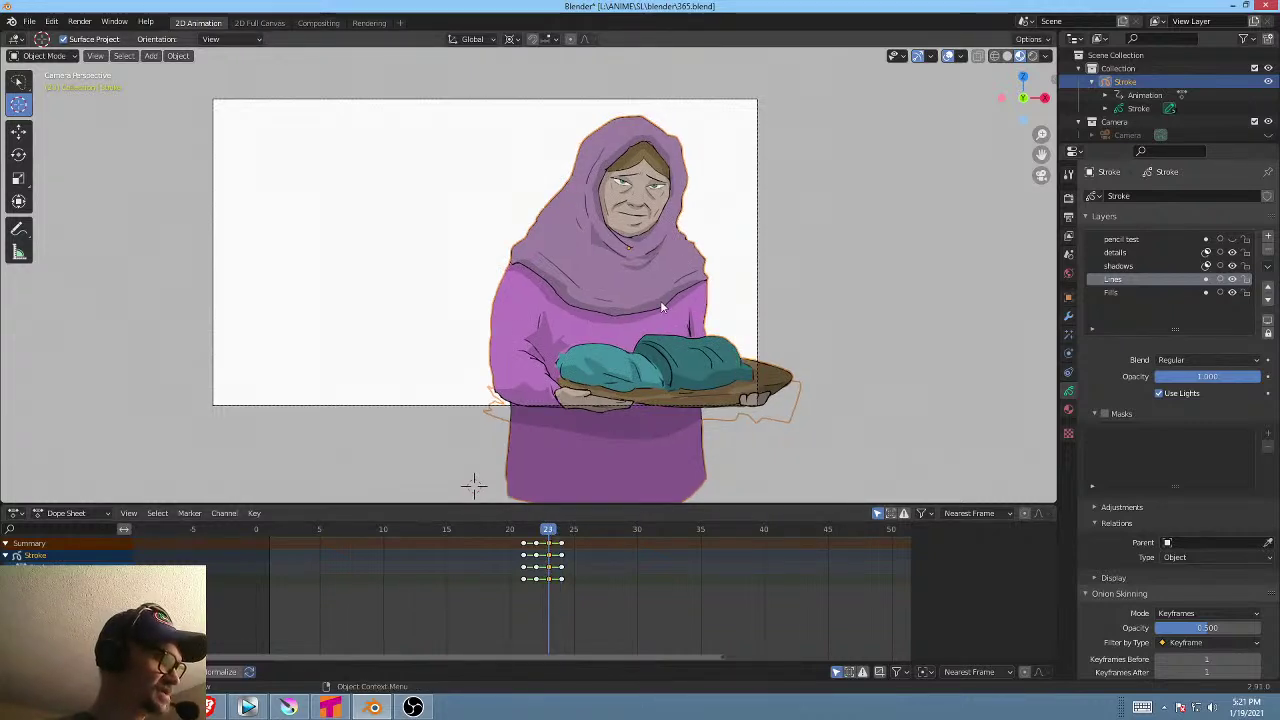
key(g)
key(x)
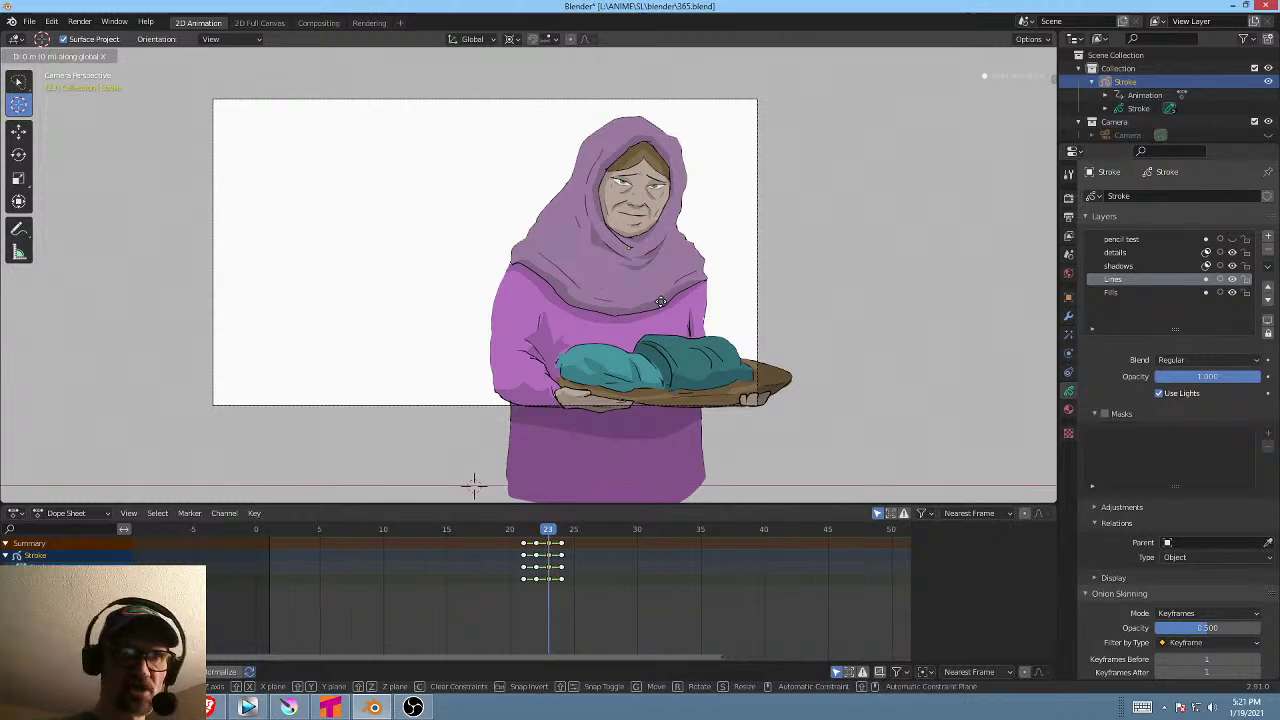
click(668, 301)
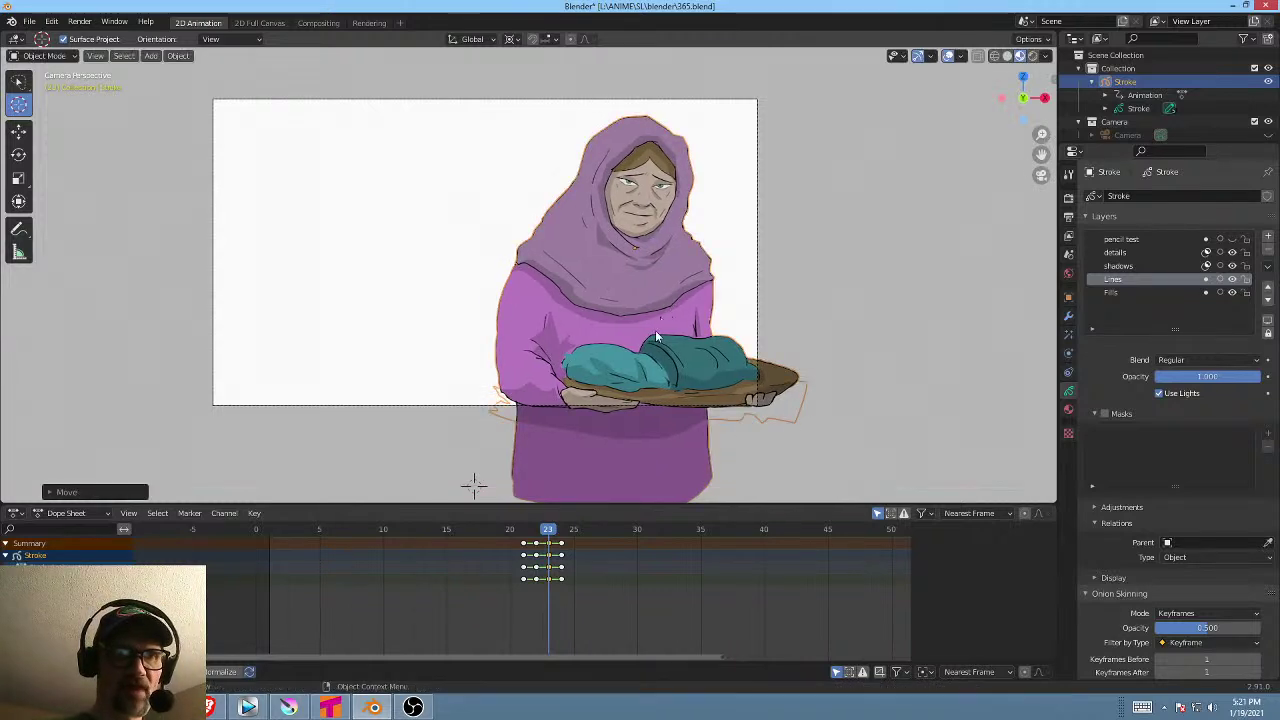
Play the flip with its adjusted settling pose twice, starting from around frame 19.
drag(550, 531, 498, 531)
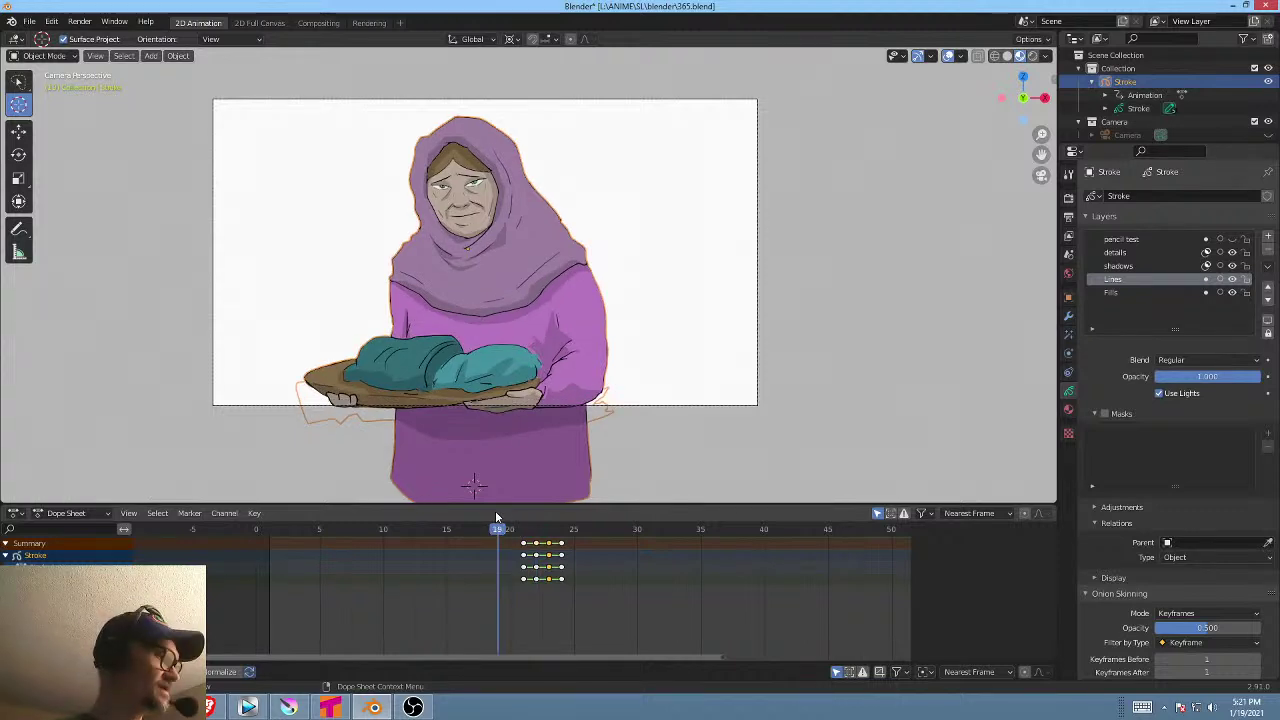
key(space)
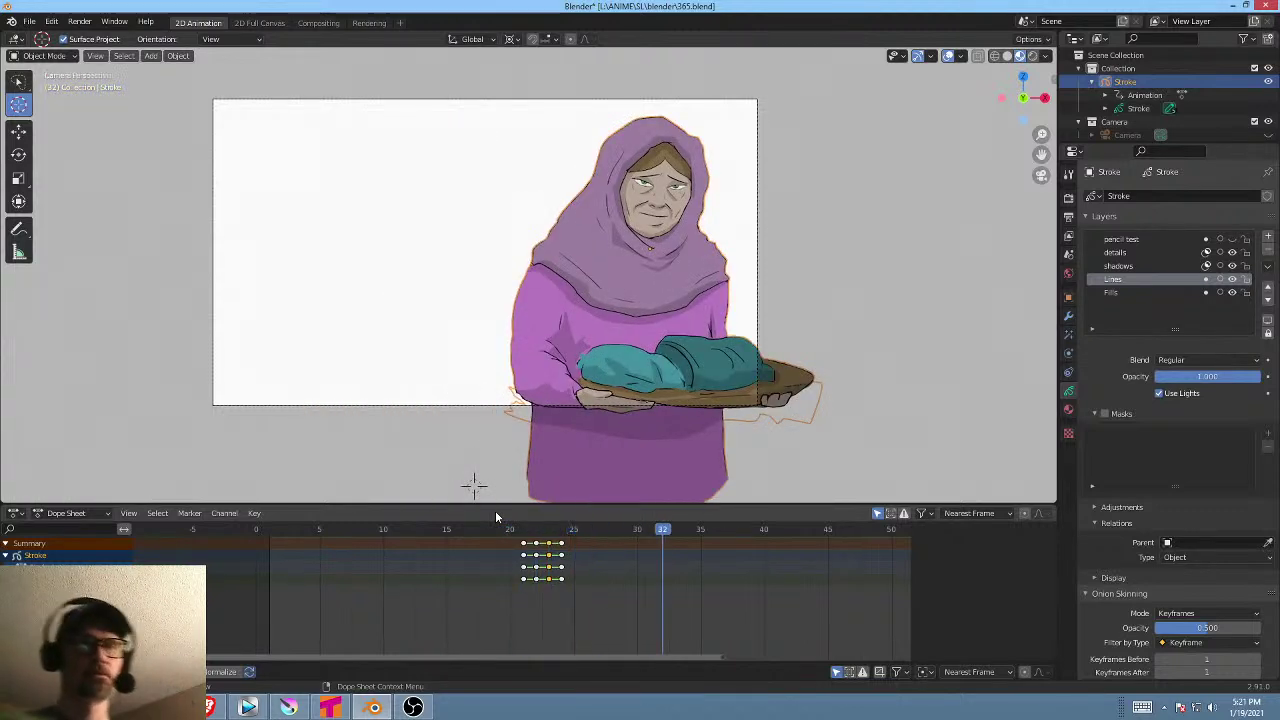
key(space)
click(504, 528)
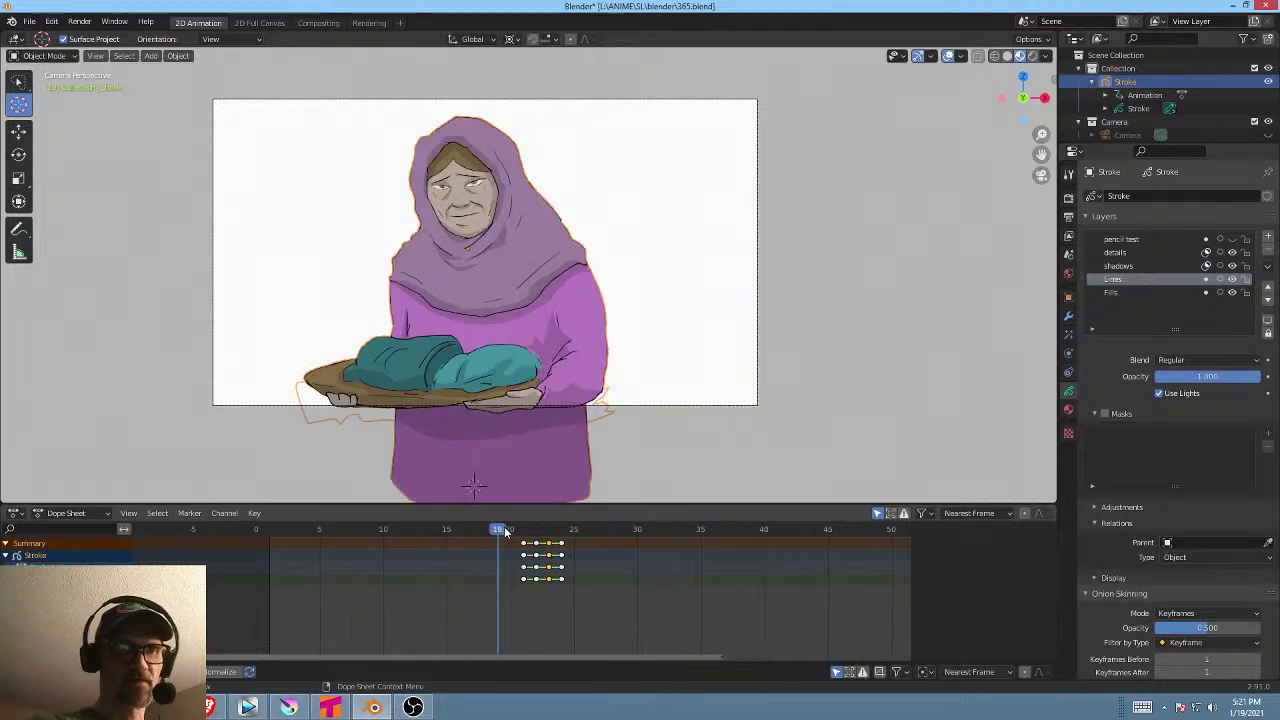
key(space)
key(space)
Move the last mirrored pose's keyframe from frame 24 to frame 37 and scrub through the stretched hold.
drag(563, 545, 731, 553)
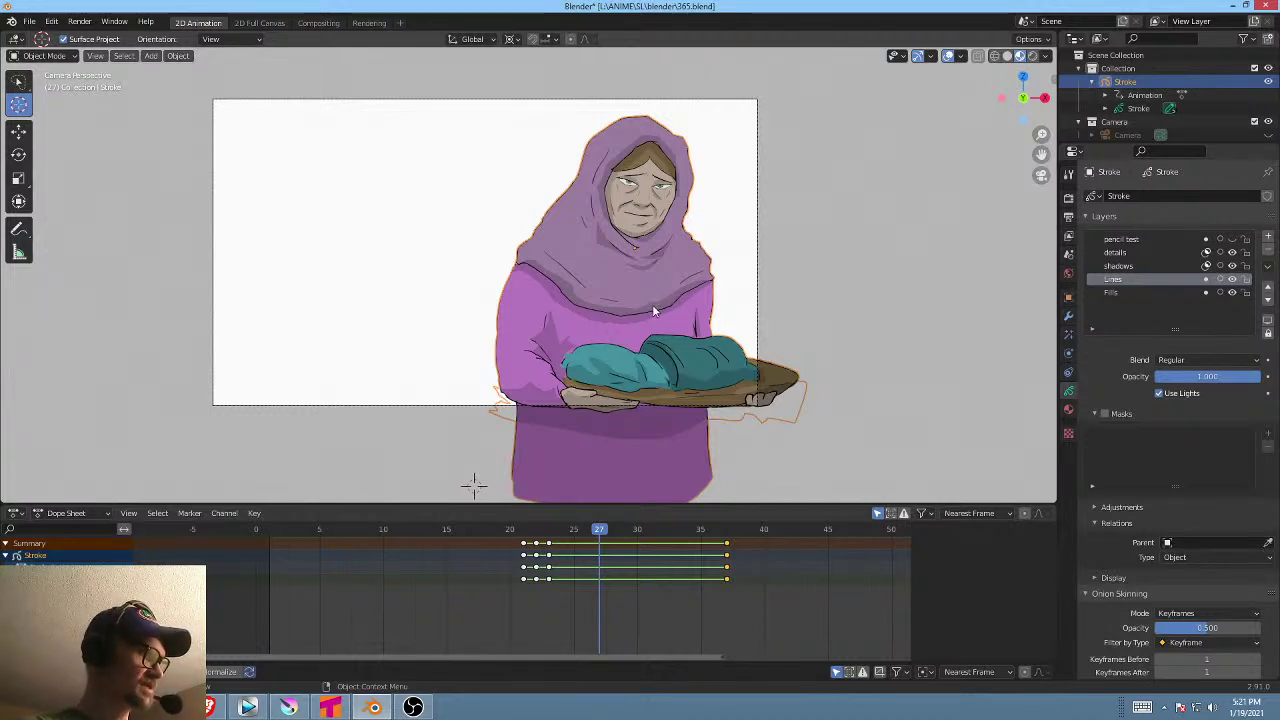
key(s)
right_click(764, 201)
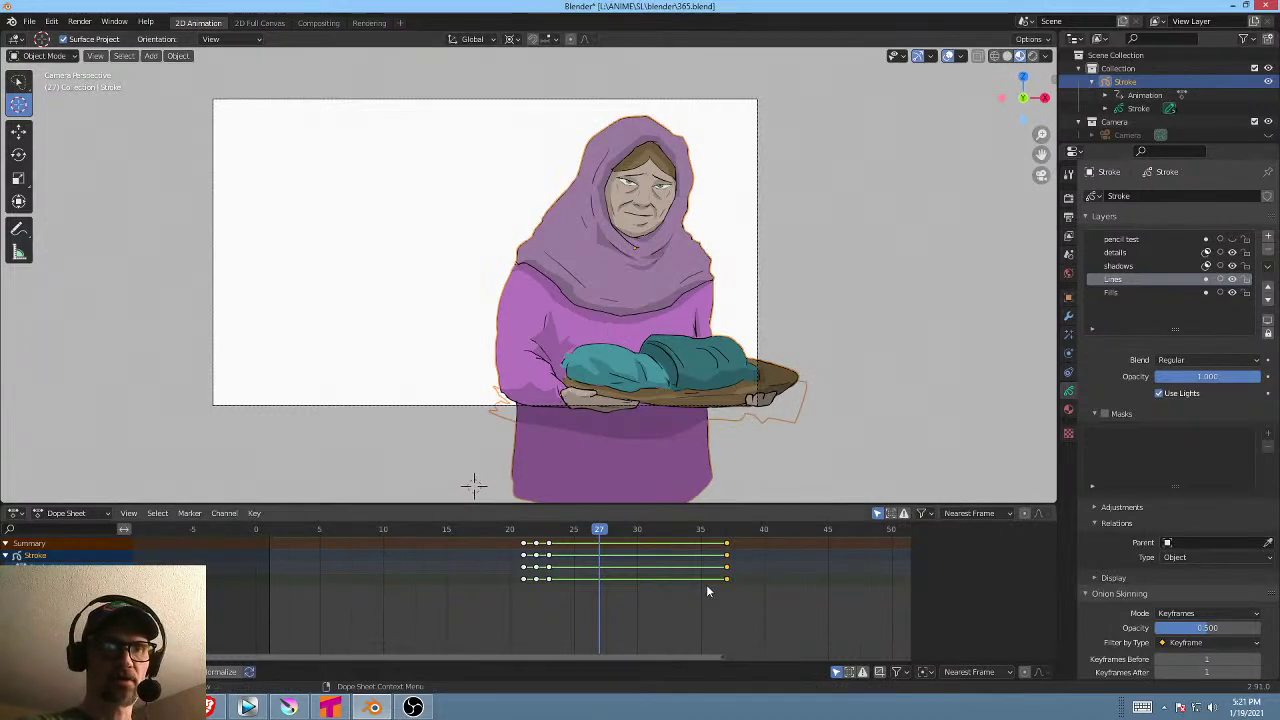
click(726, 531)
drag(729, 536, 676, 537)
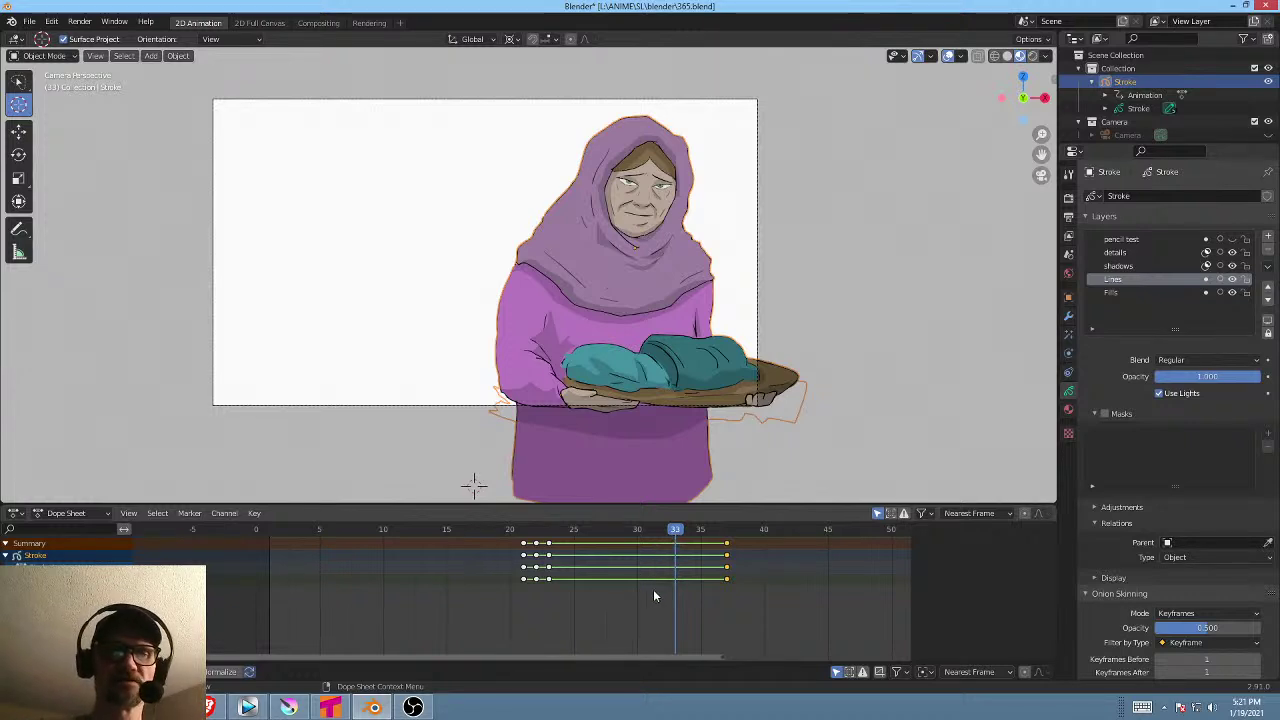
drag(472, 568, 724, 604)
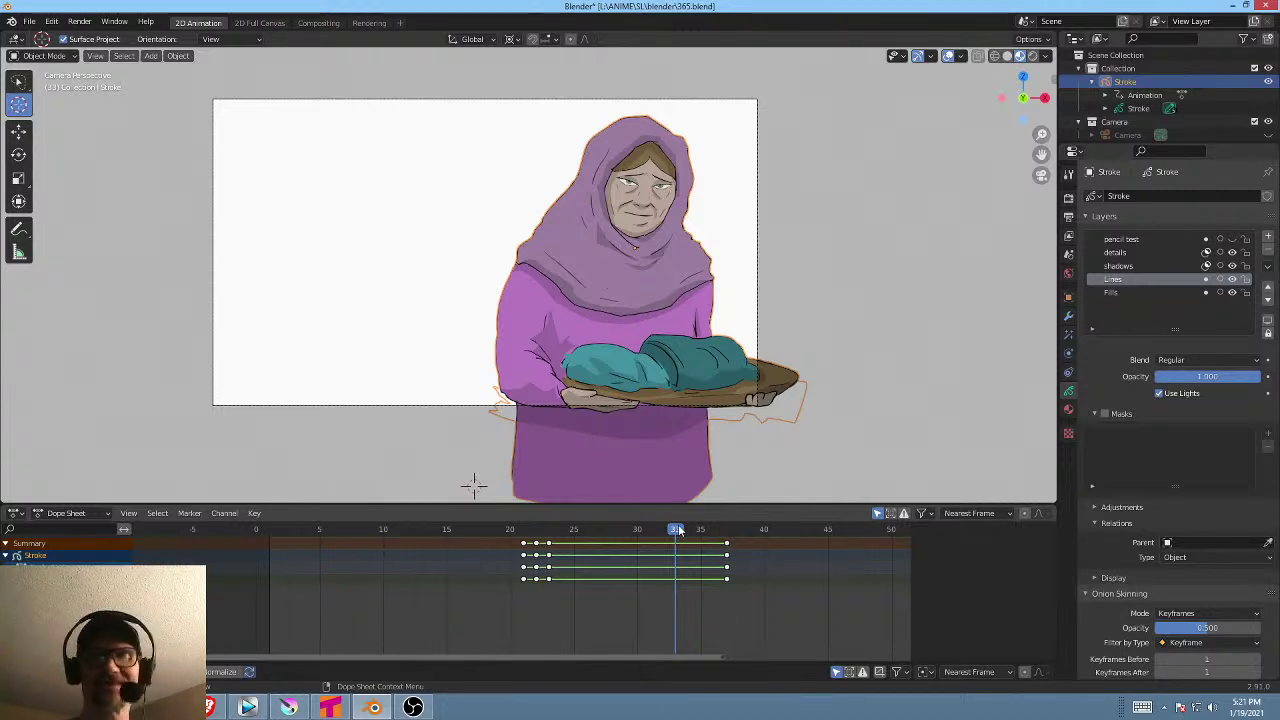
mouse_move(687, 532)
mouse_down()
mouse_move(611, 530)
mouse_move(724, 530)
mouse_move(700, 530)
mouse_up()
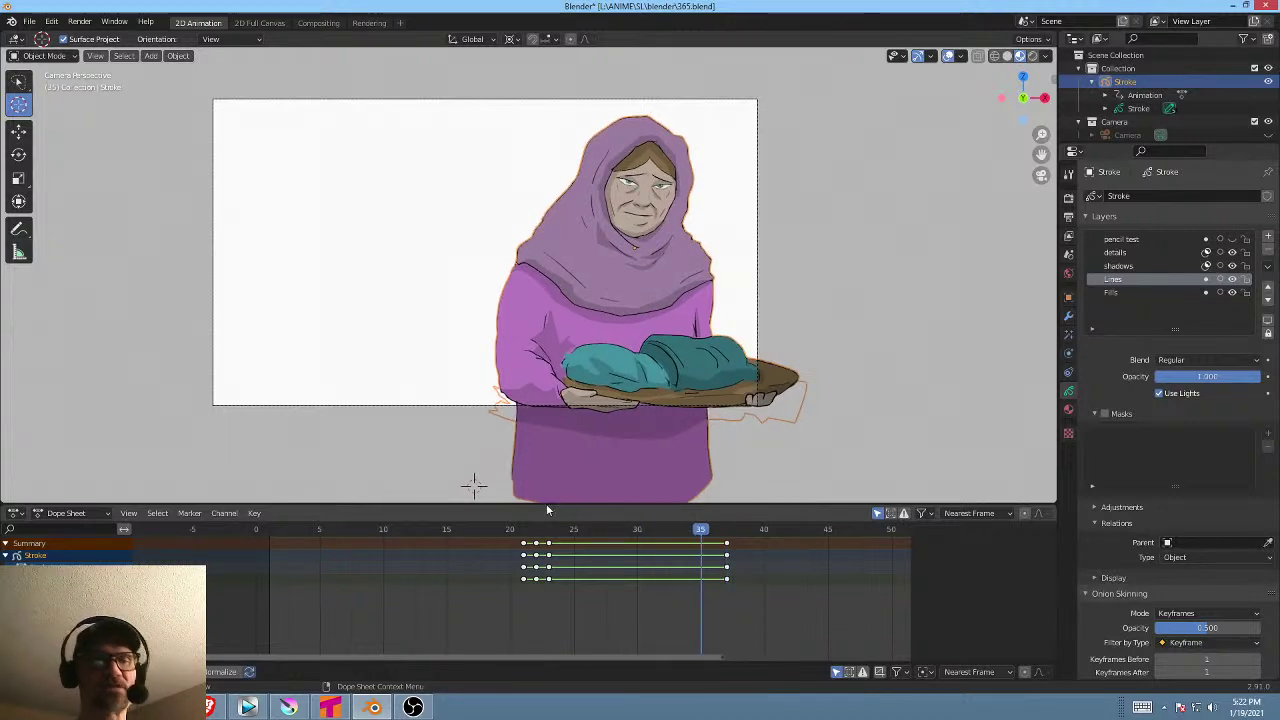
drag(546, 528, 484, 528)
mouse_move(539, 626)
mouse_down()
mouse_move(795, 628)
mouse_move(548, 614)
mouse_move(676, 635)
mouse_move(640, 620)
mouse_up()
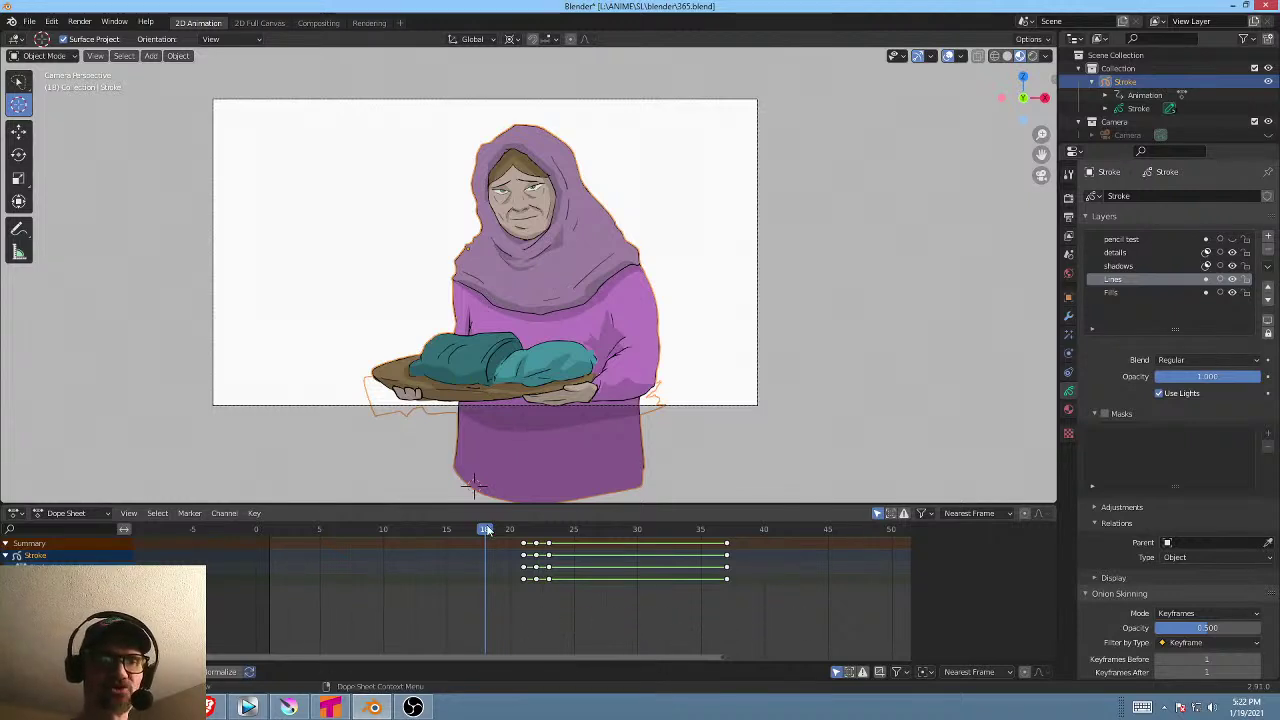
At frame 37, scale the woman up to about 1.153 and move her right until she is outside the camera frame.
drag(487, 530, 726, 532)
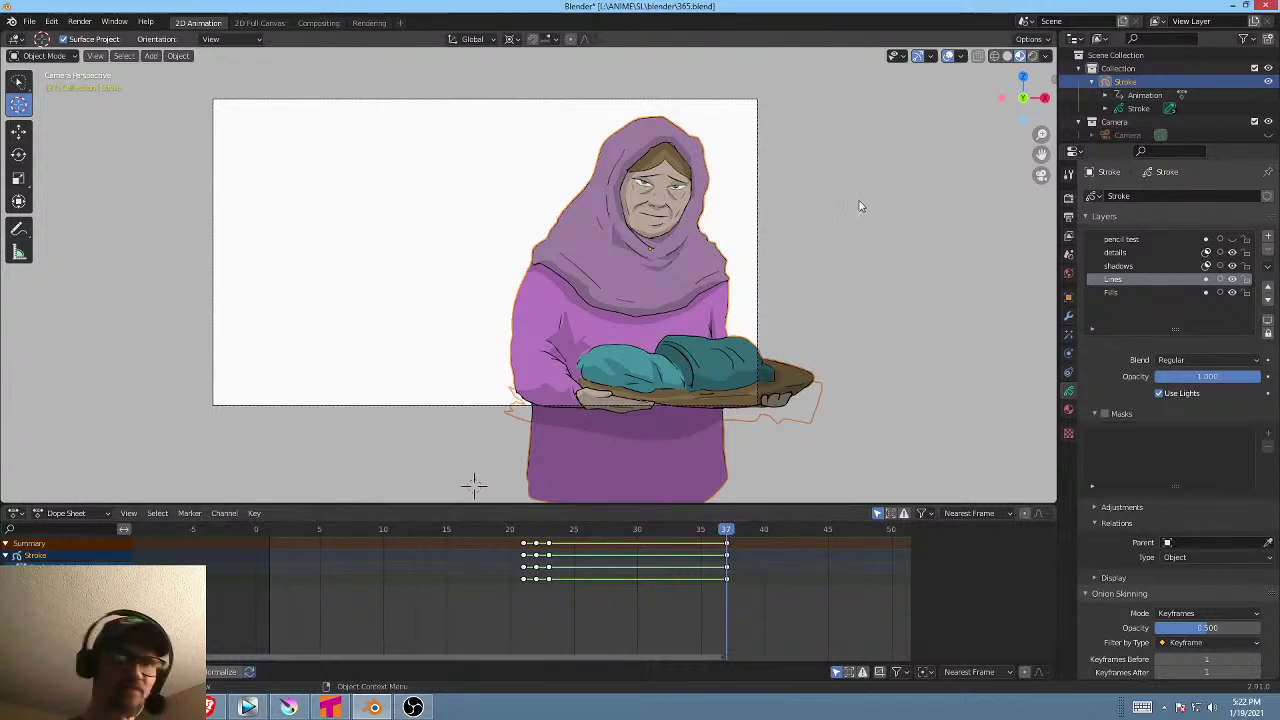
key(s)
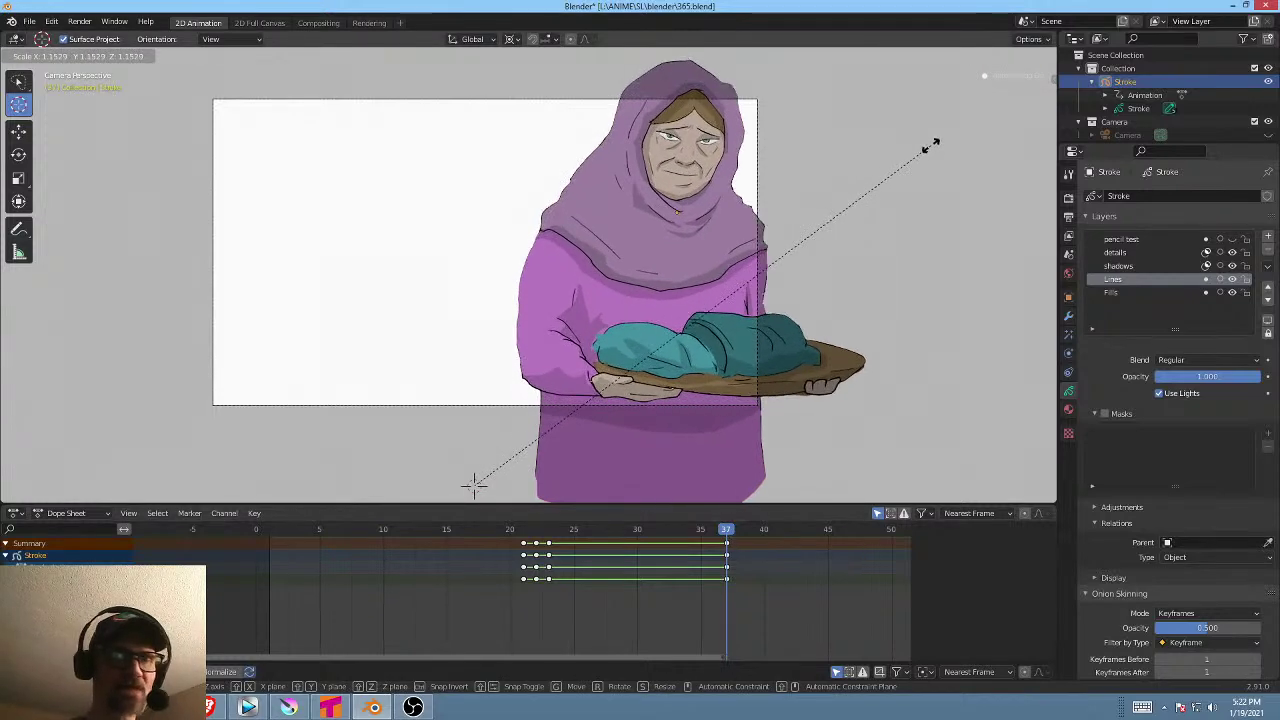
click(931, 146)
key(g)
click(1031, 241)
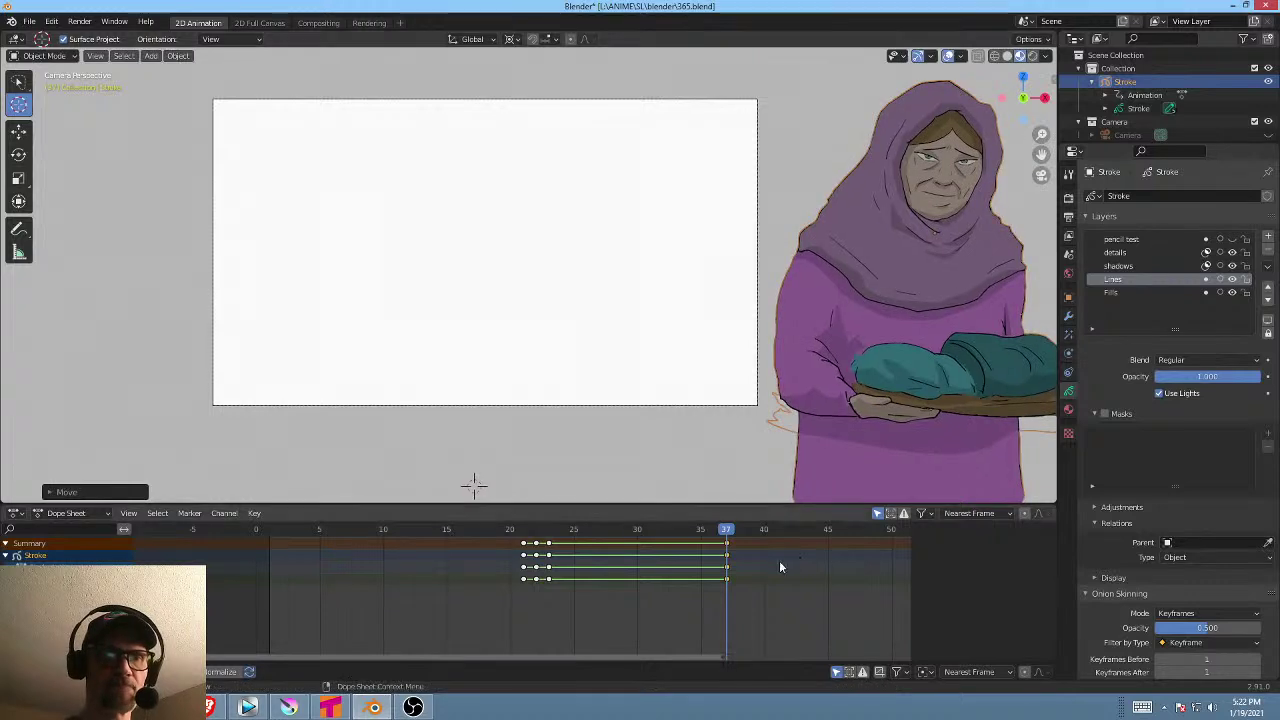
Change the frame 23 keyframe's interpolation from held to a gradual transition toward frame 37, and play from frame 18.
click(549, 547)
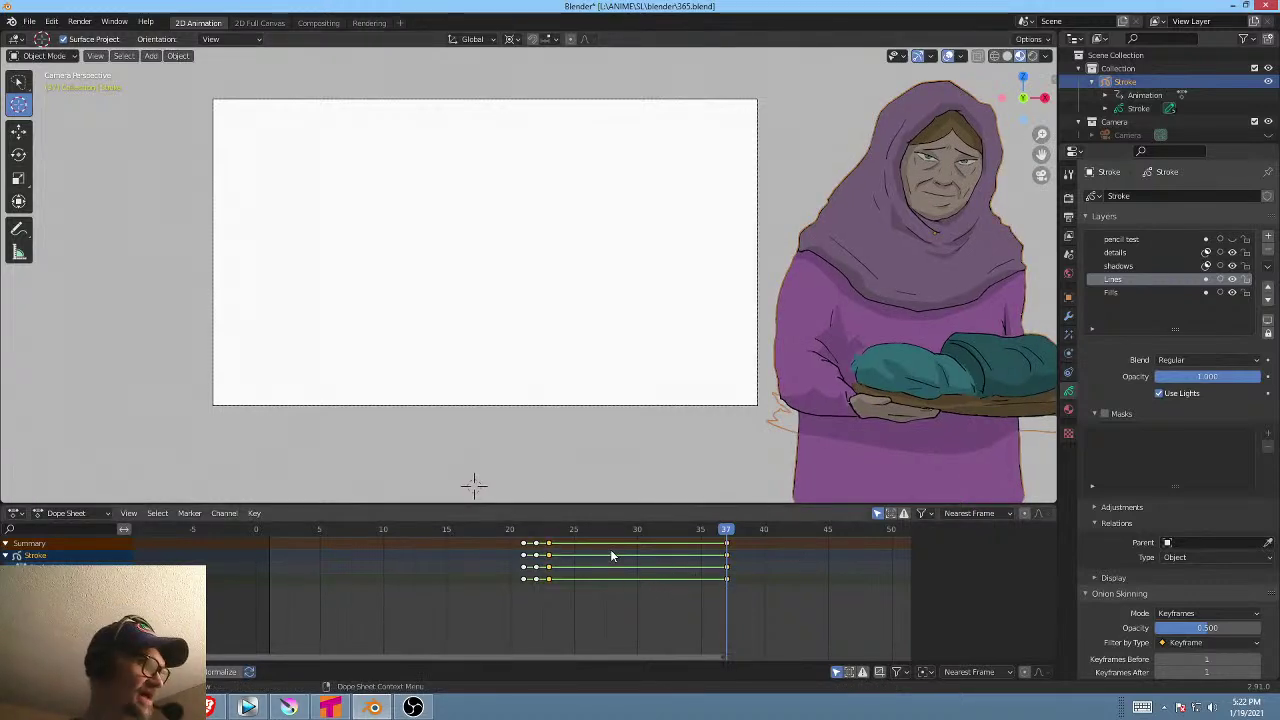
key(t)
click(587, 566)
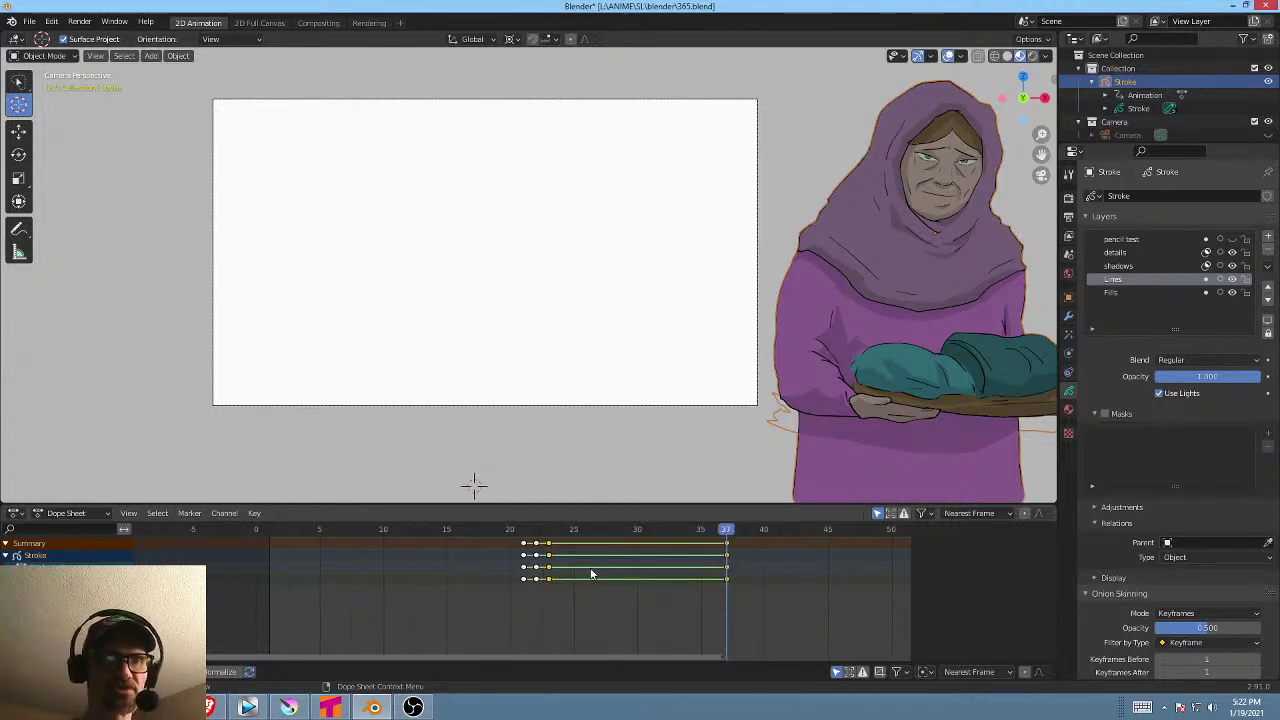
click(485, 533)
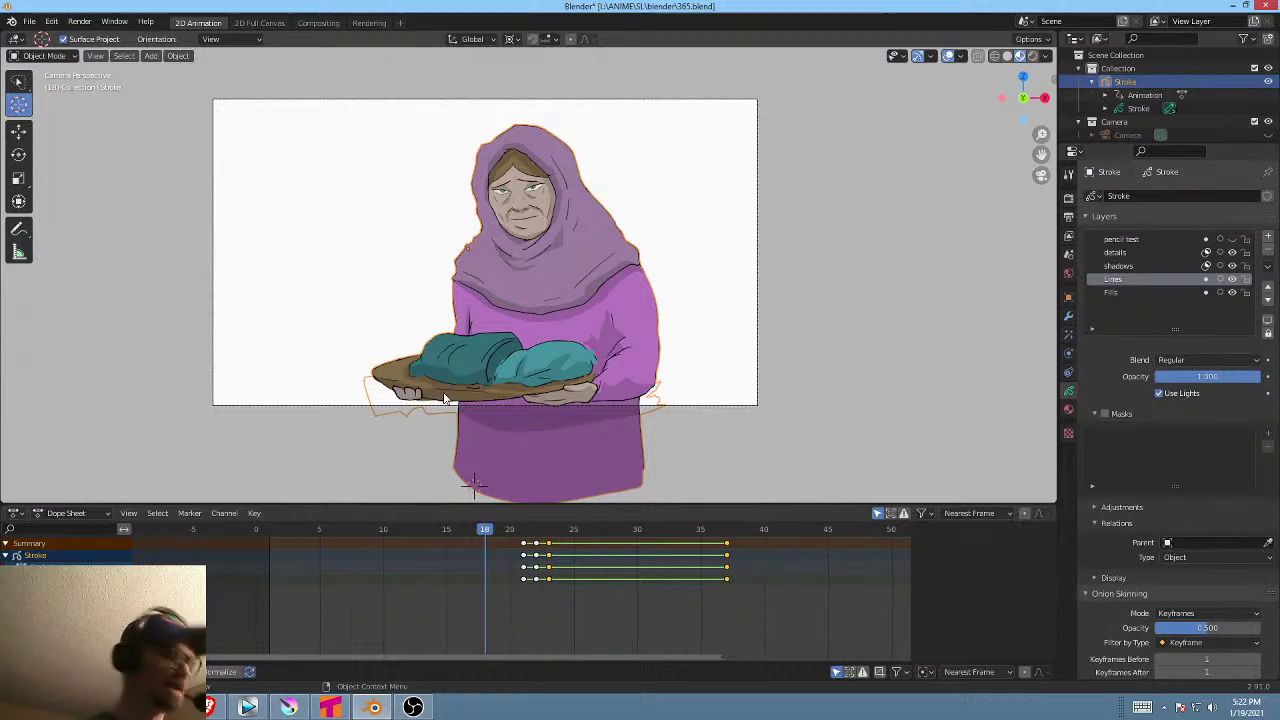
key(space)
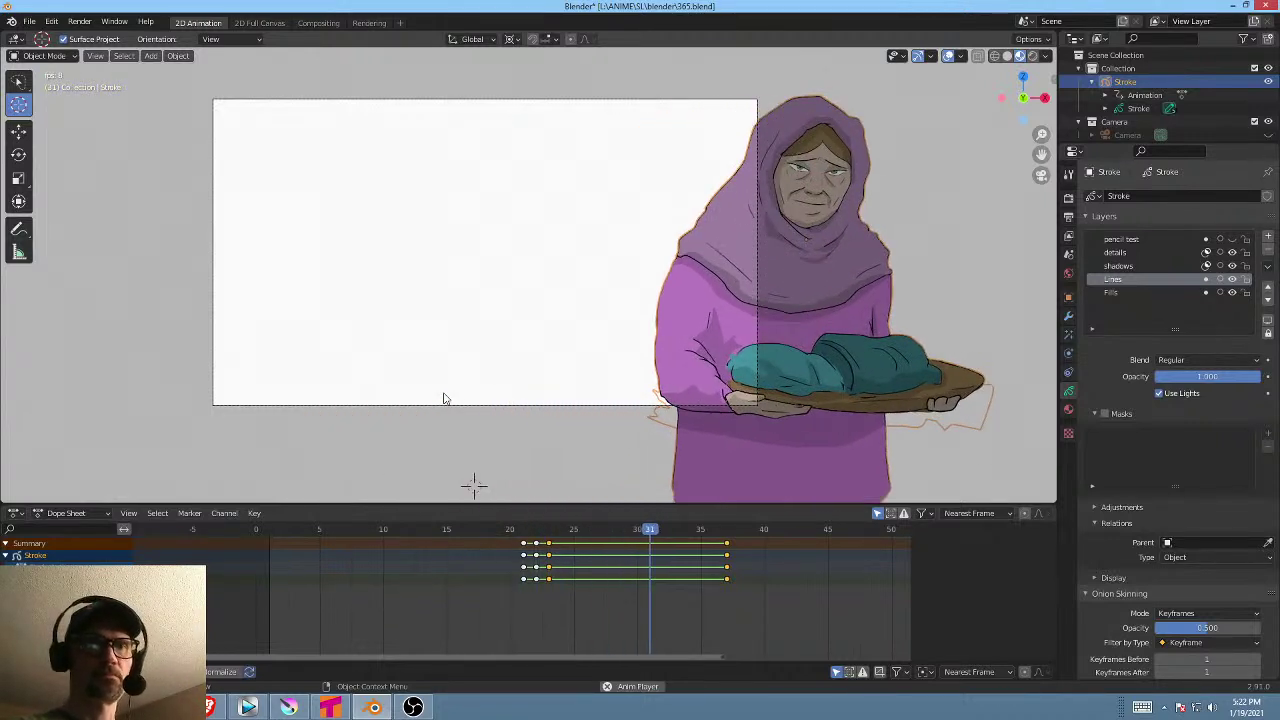
key(space)
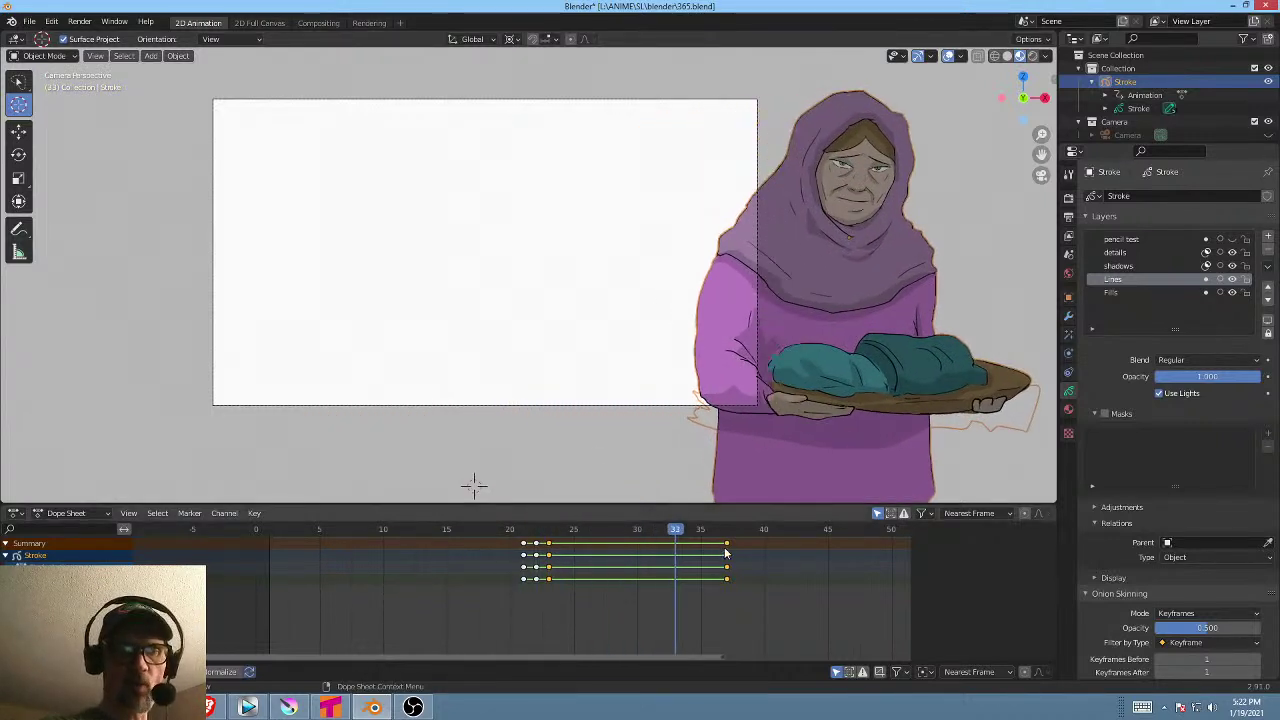
Move the off-camera pose's keyframe from frame 37 to frame 28 and play the animation from the start.
drag(727, 543, 684, 541)
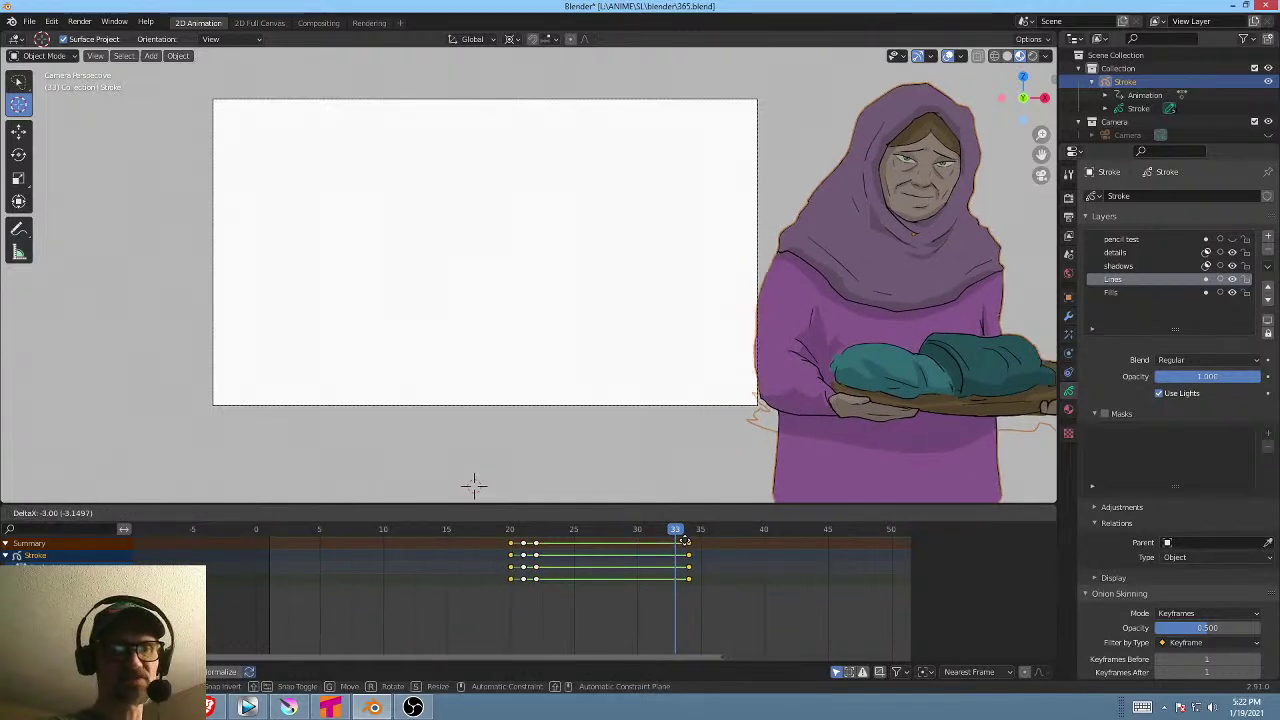
right_click(684, 541)
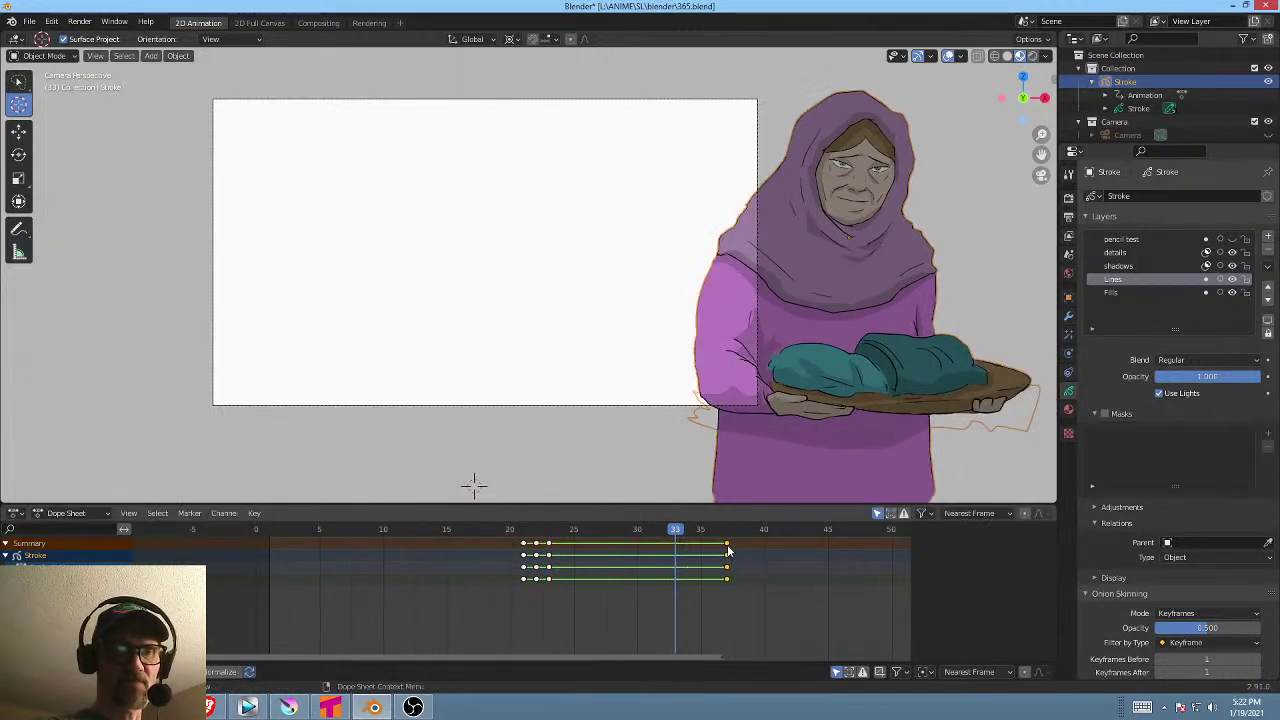
drag(728, 545, 597, 546)
click(244, 531)
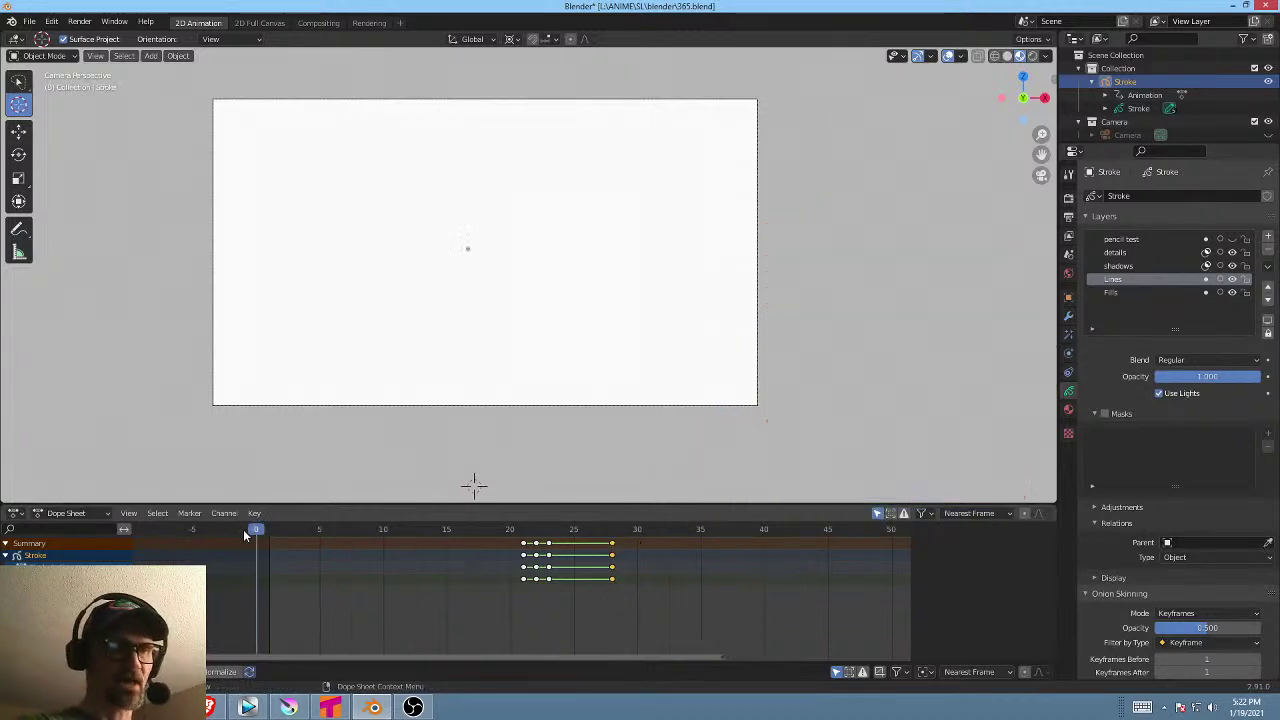
key(space)
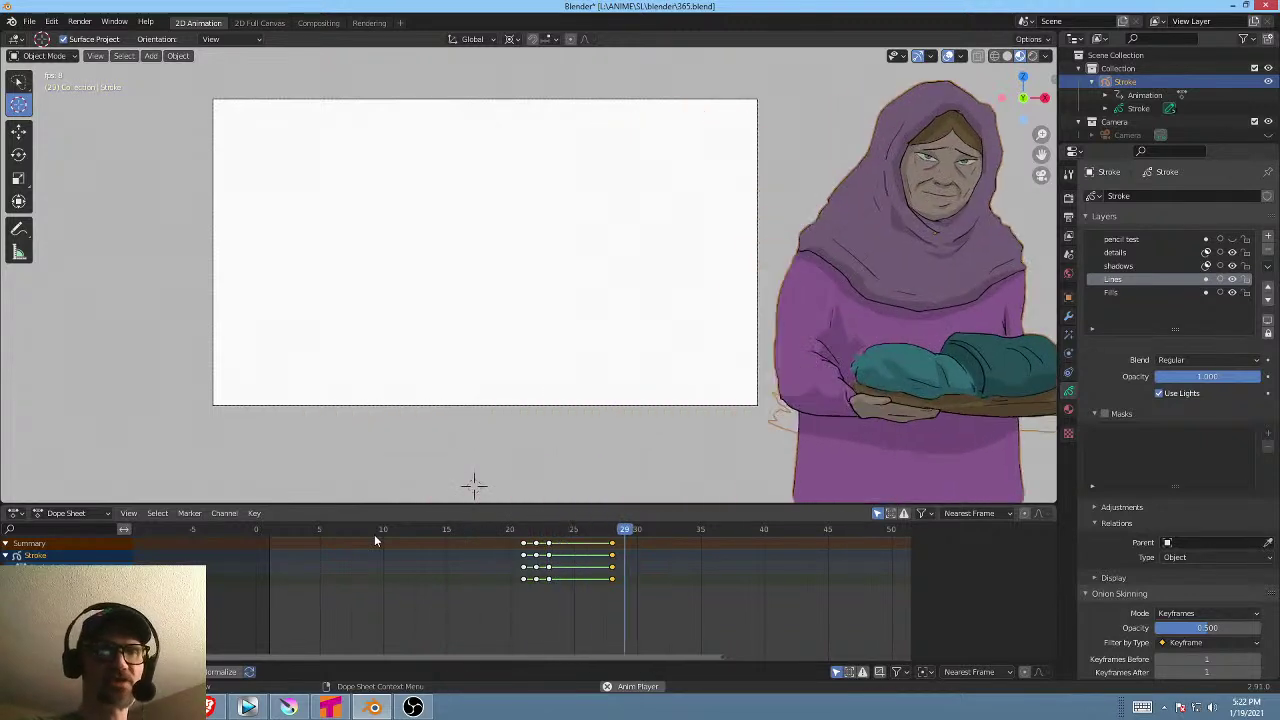
key(space)
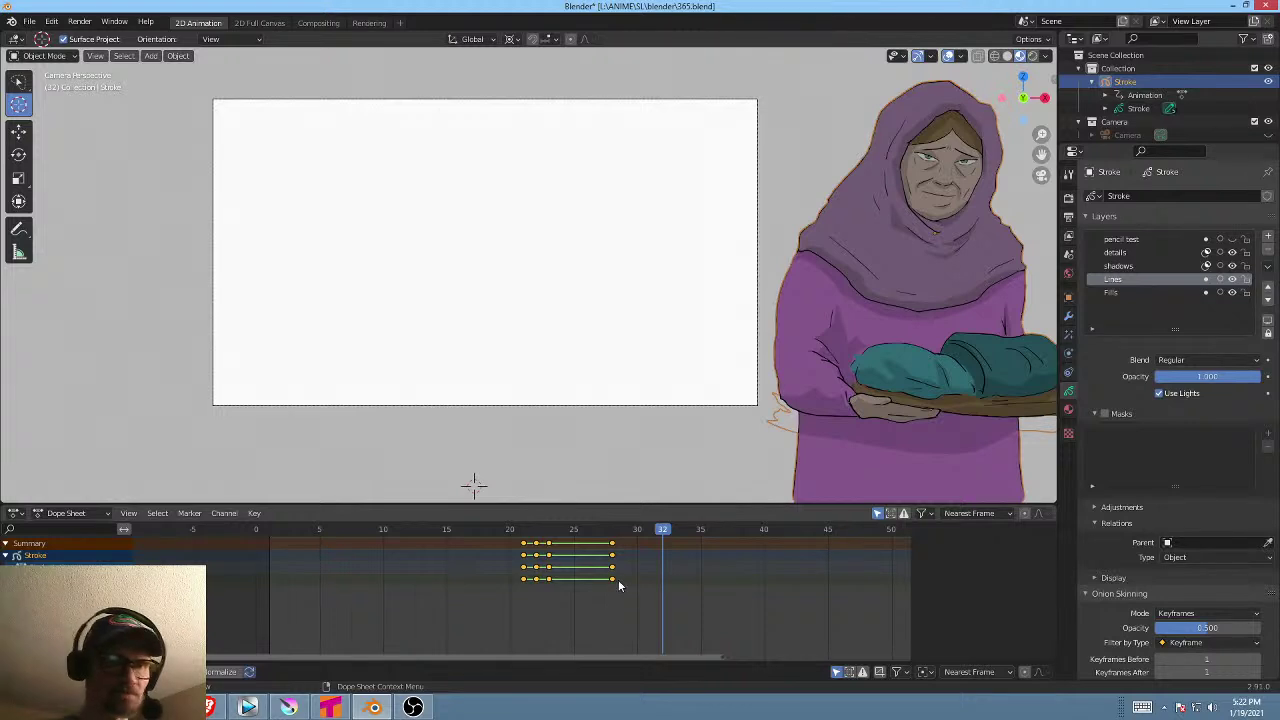
Shift all the keyframes forward by 4 frames so they run from frame 25 to 32, and play from frame 1.
key(g)
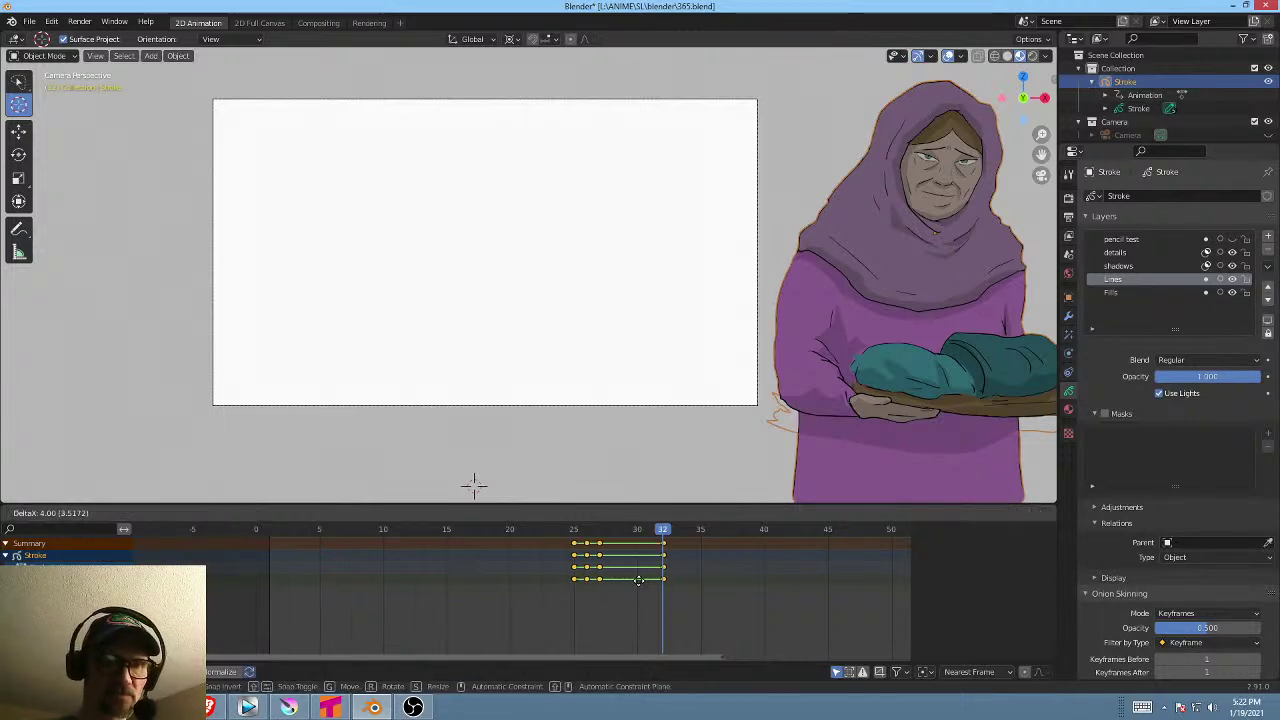
click(638, 580)
click(262, 527)
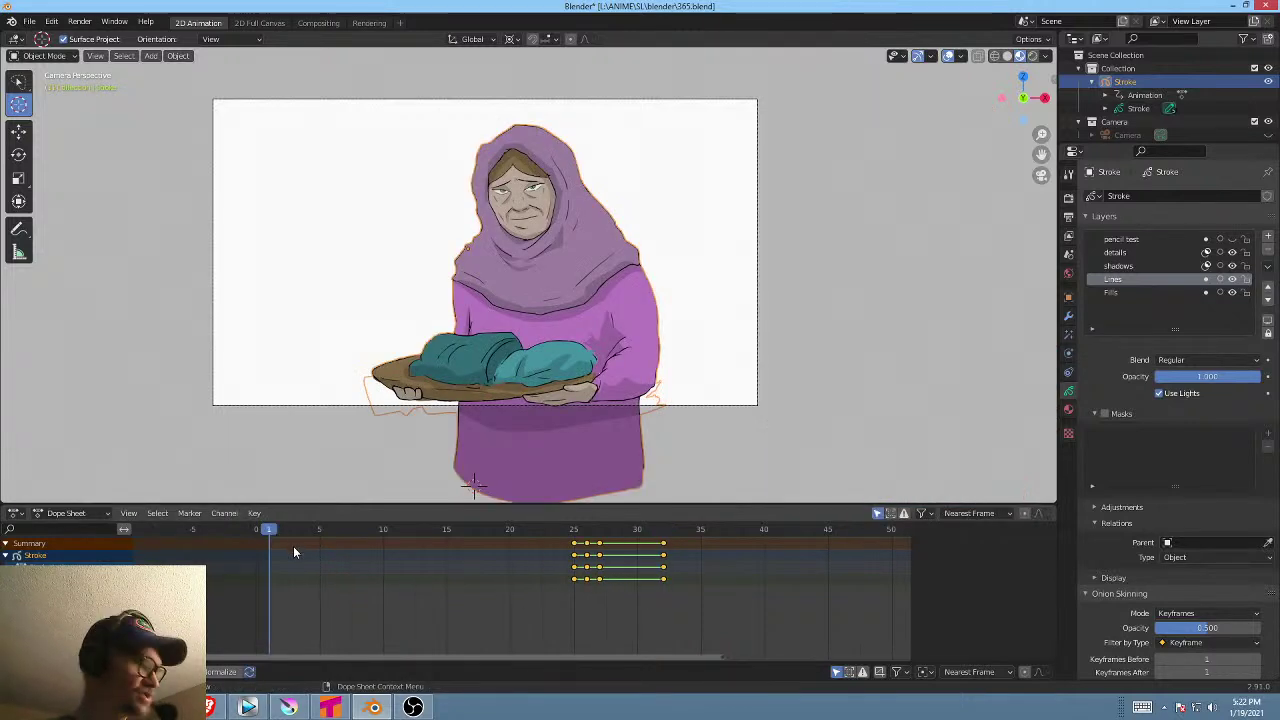
key(space)
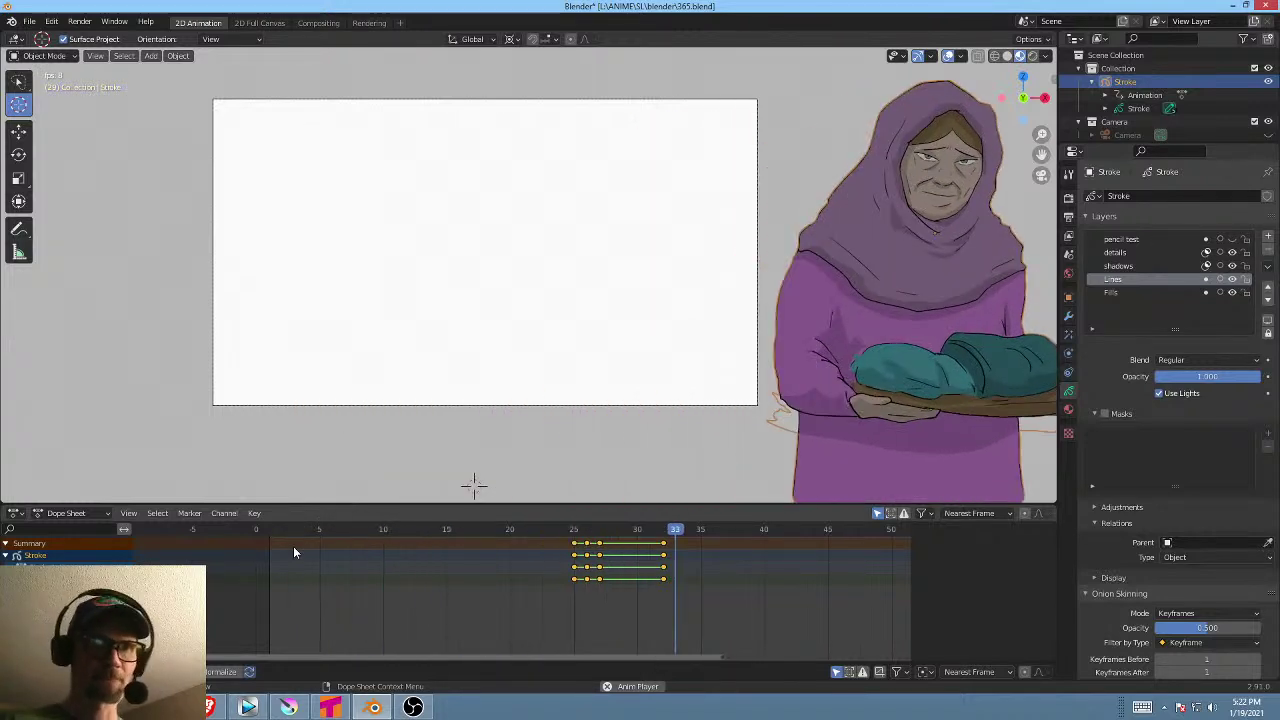
key(space)
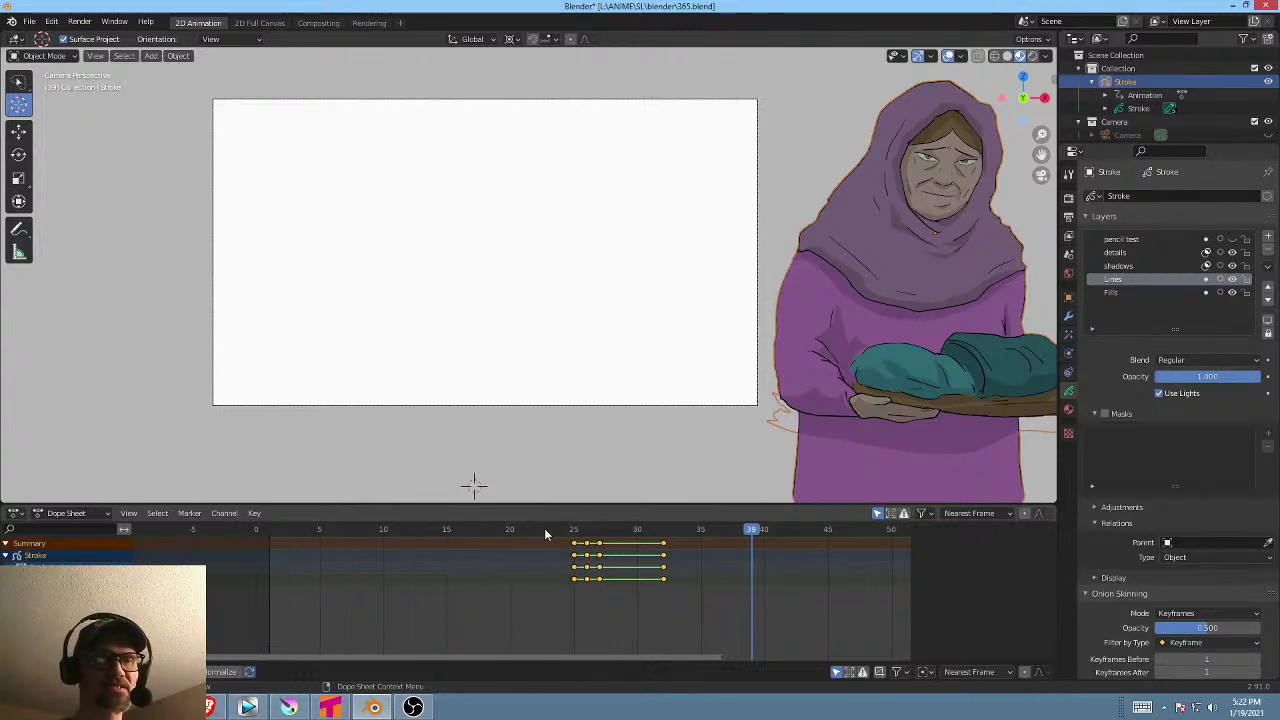
Delete the Grease Pencil drawing keyframes at frame 19 on all layers, using the timeline's Grease Pencil mode.
drag(544, 528, 512, 528)
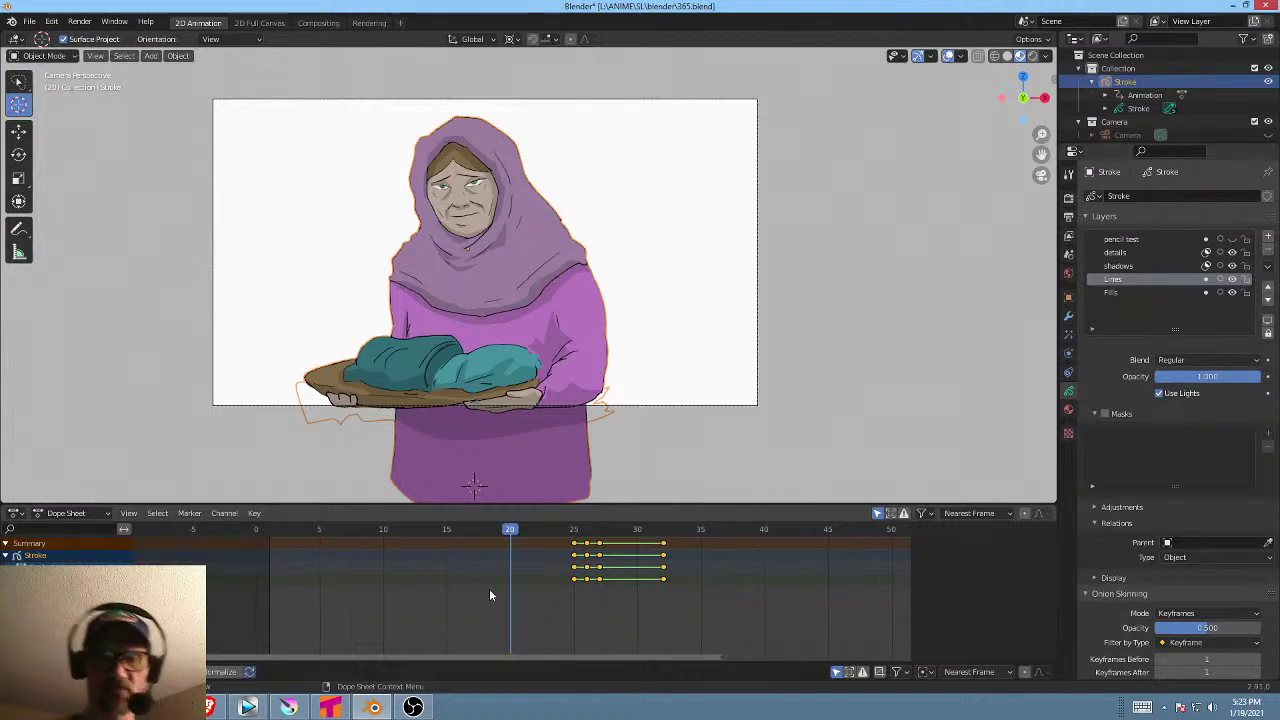
click(85, 515)
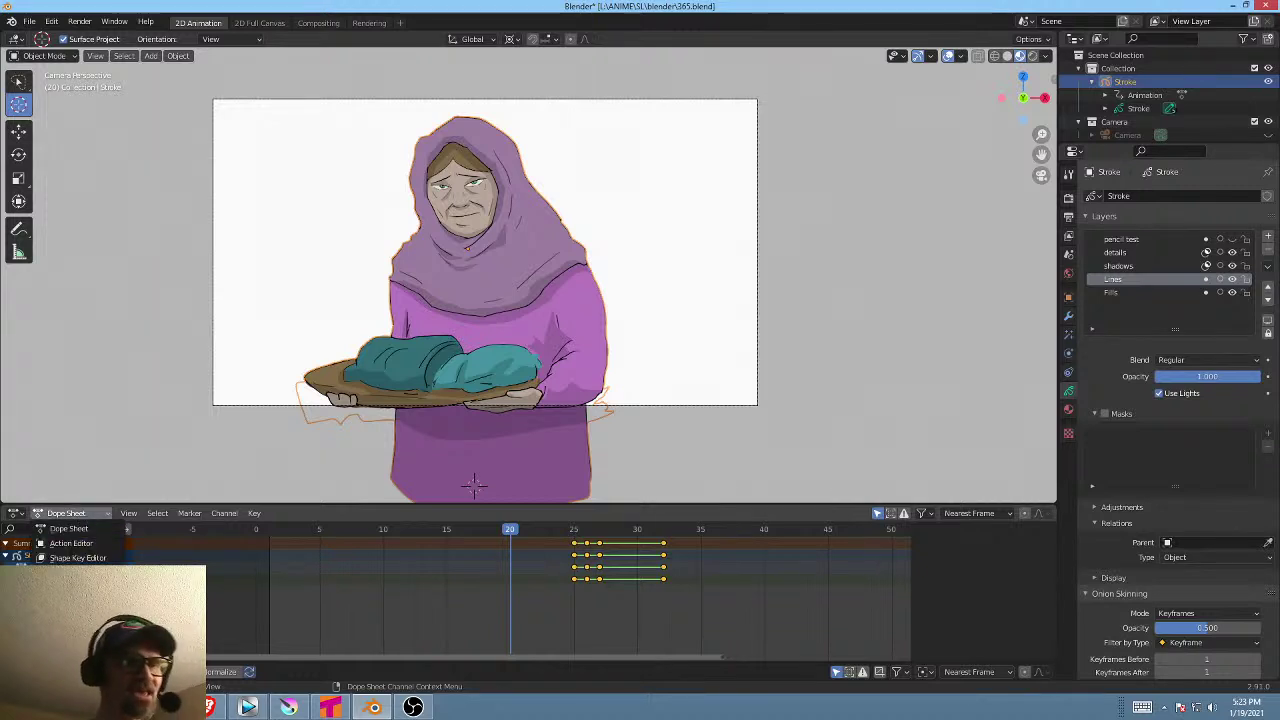
click(70, 572)
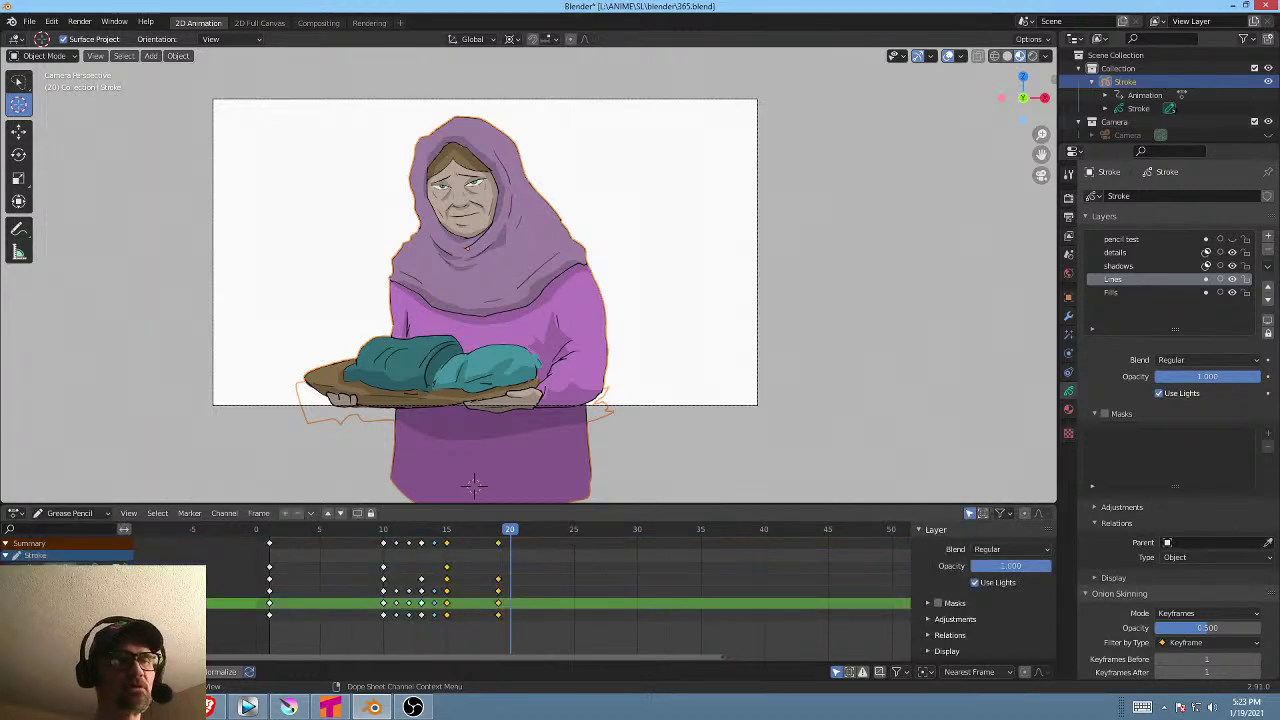
click(498, 613)
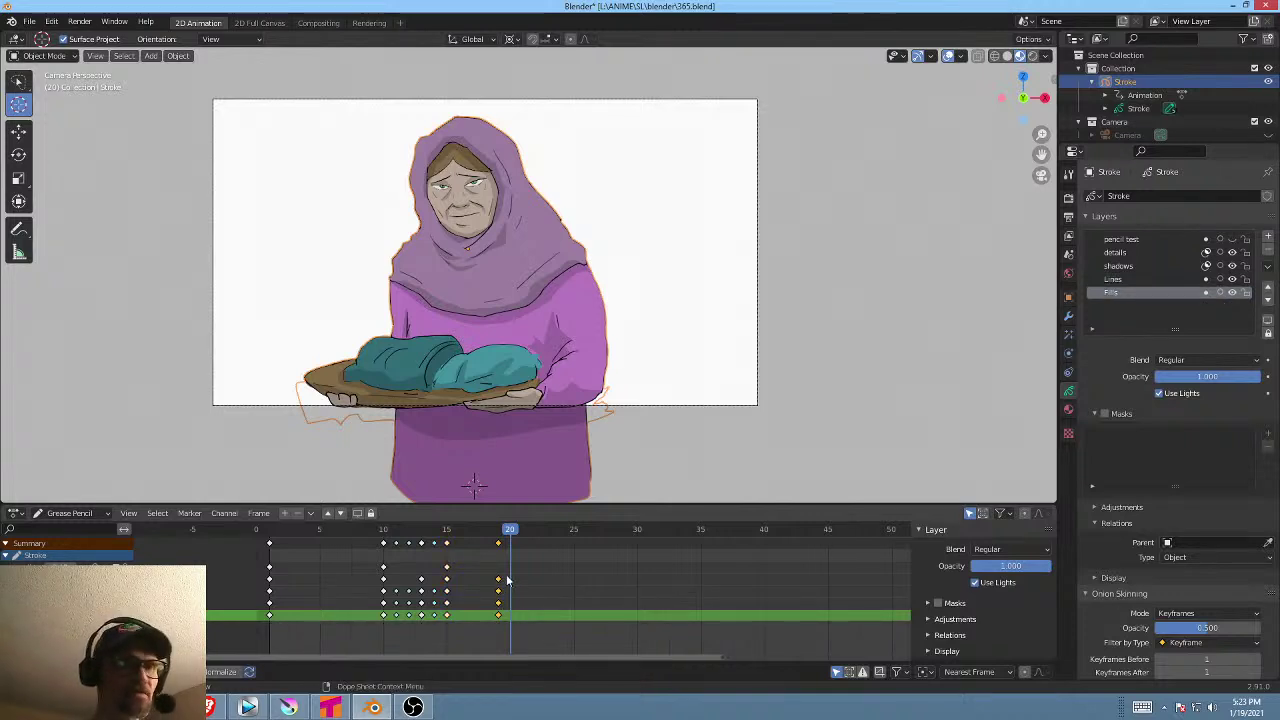
key(x)
click(505, 575)
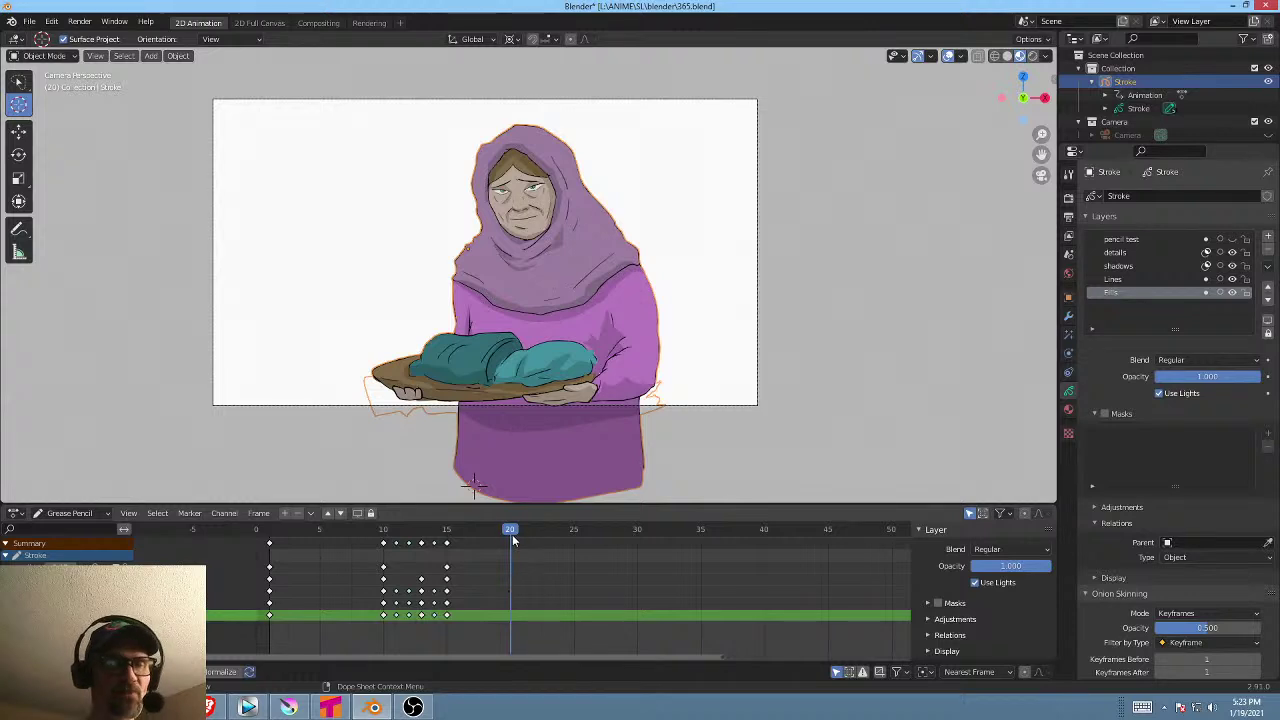
Step back from frame 20 to frame 15 to check the drawing at its last remaining keyframe.
key(Left)
key(Left)
key(Left)
key(Left)
key(Left)
key(Left)
key(Left)
key(Left)
key(Left)
click(443, 526)
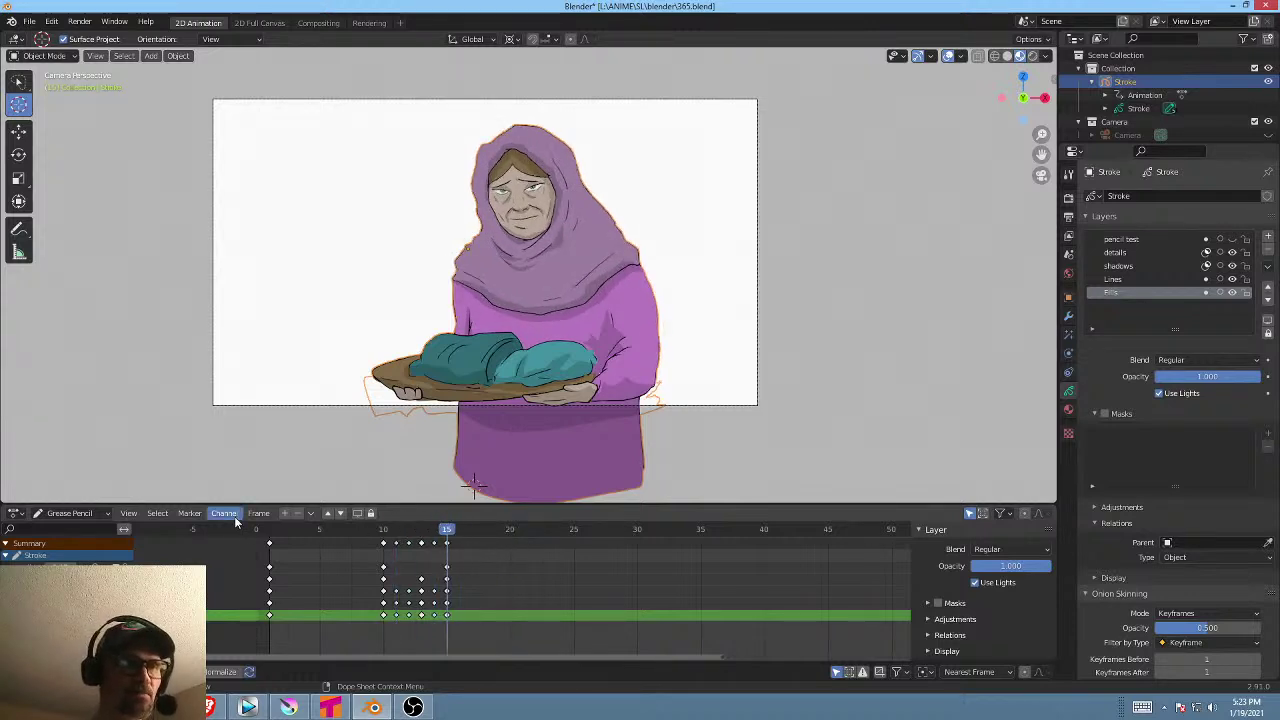
Return the timeline to Dope Sheet mode and, at frame 20, scale the woman down slightly and move her up and to the right.
click(69, 514)
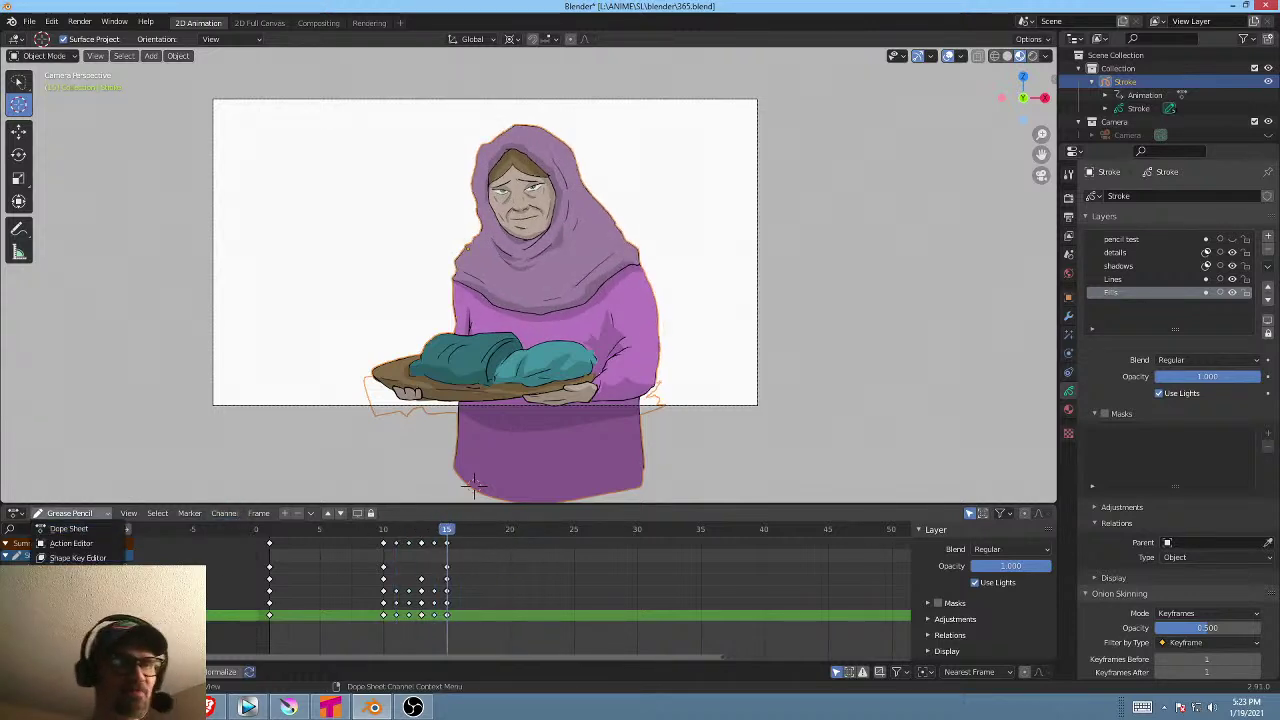
click(70, 529)
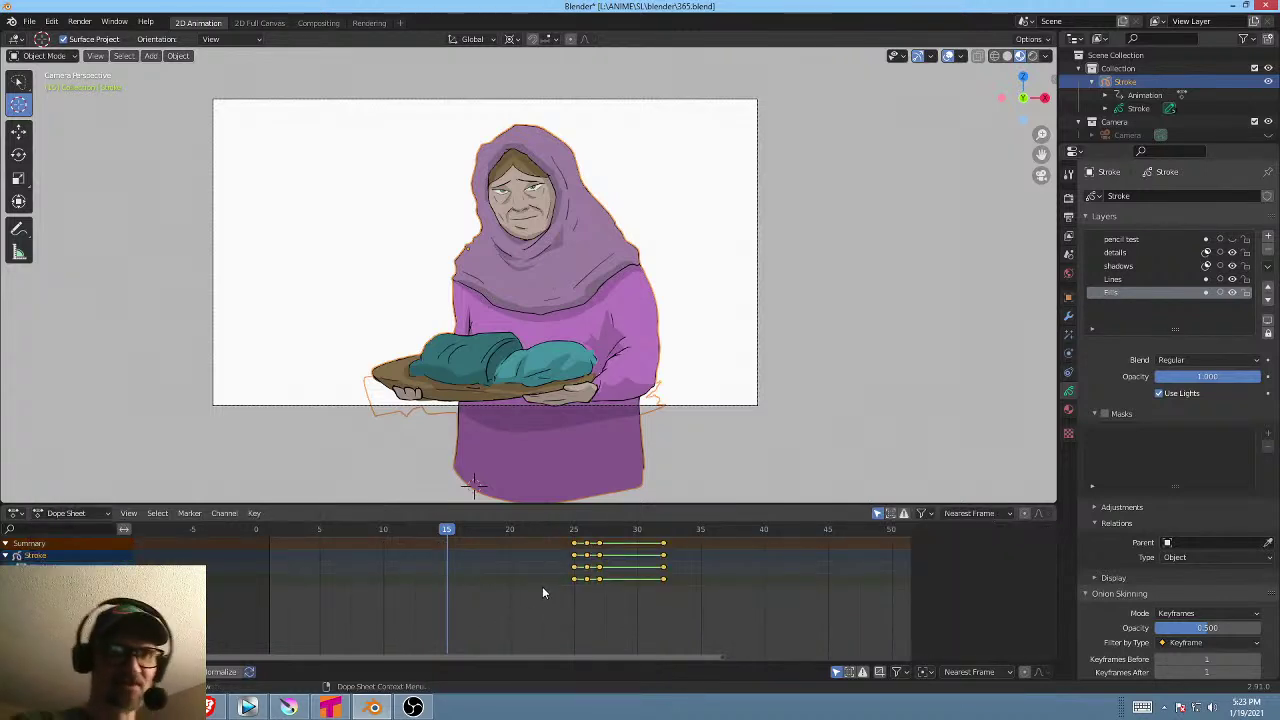
click(576, 535)
mouse_move(579, 537)
mouse_down()
mouse_move(642, 540)
mouse_move(512, 537)
mouse_up()
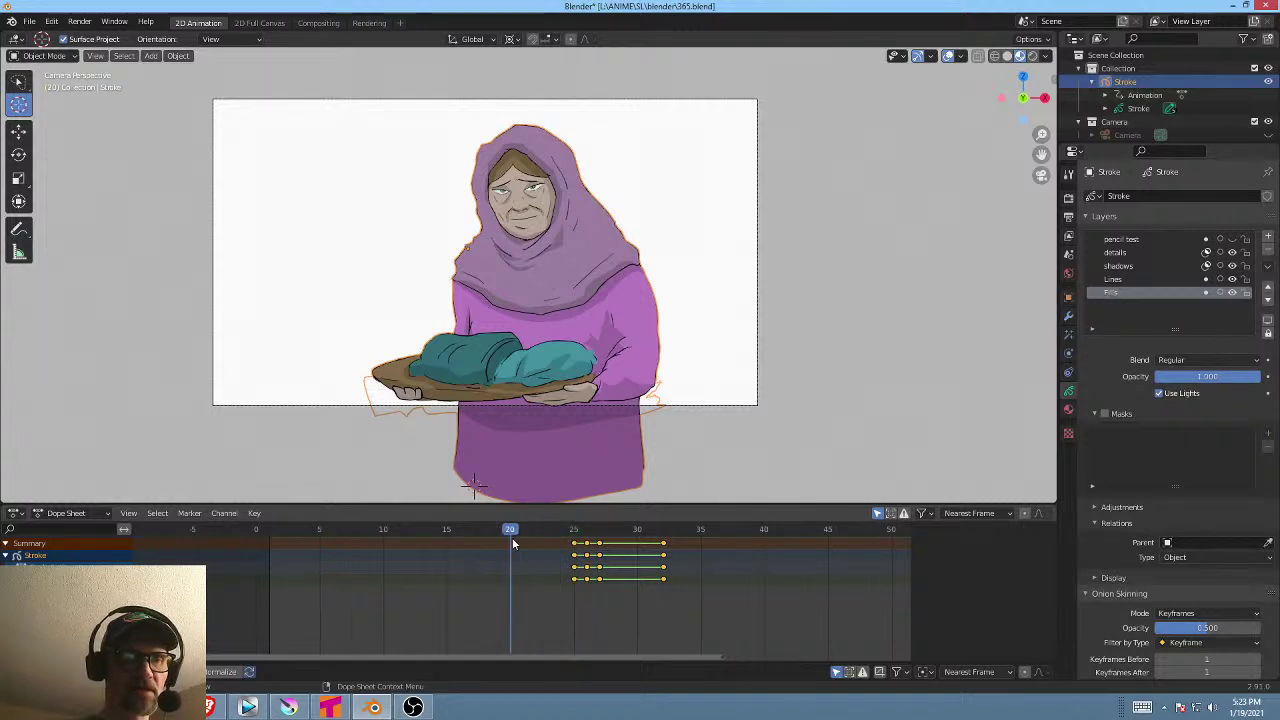
key(s)
click(670, 228)
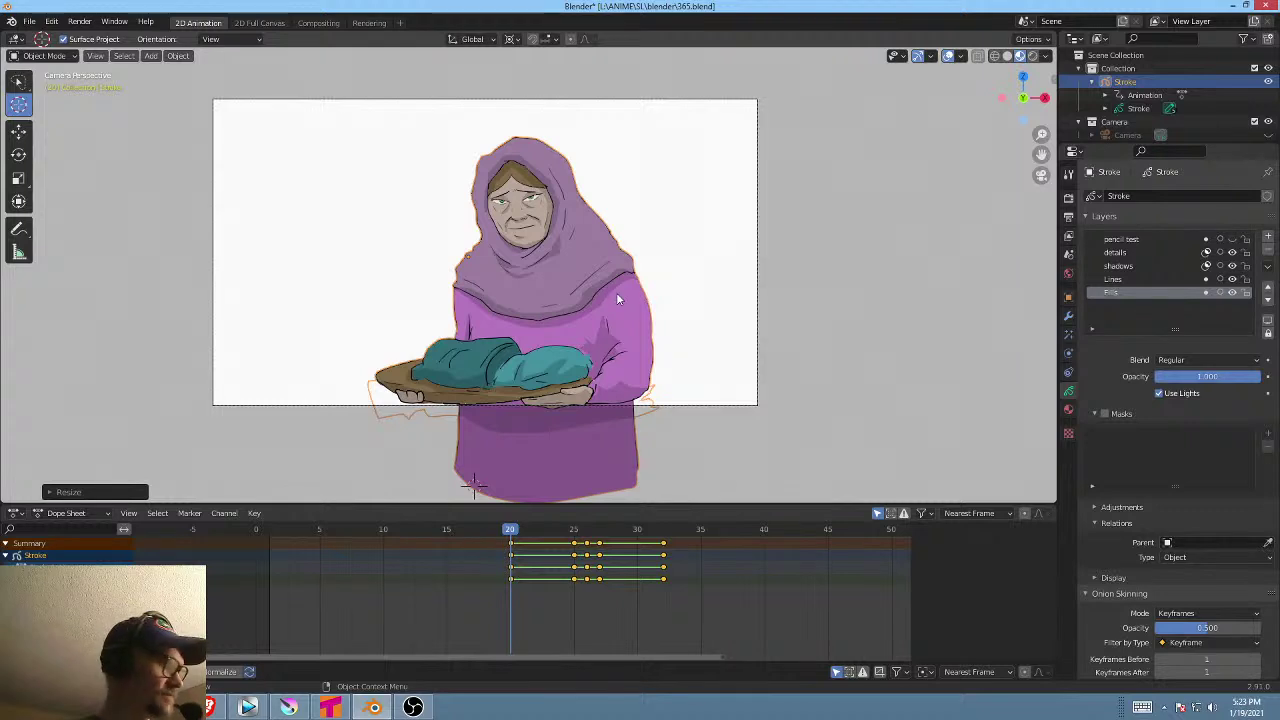
key(g)
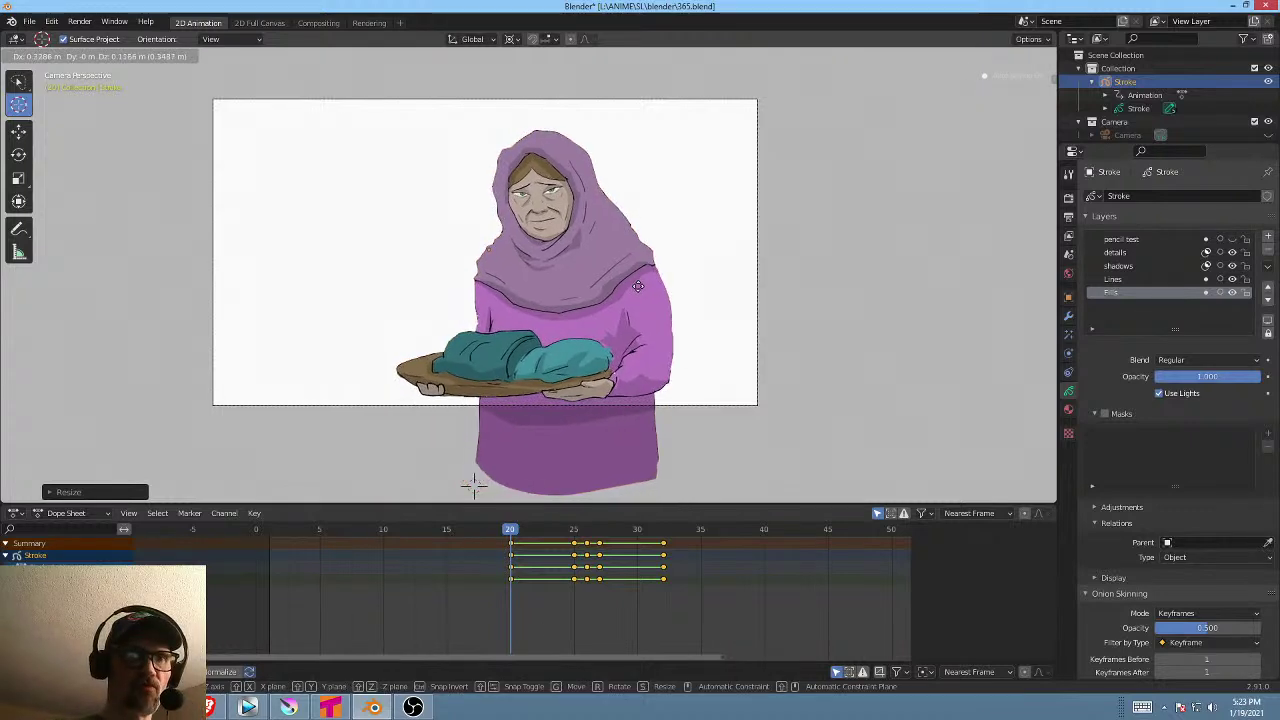
click(640, 291)
At frame 29, stretch the woman slightly taller along the Z axis as she slides toward the edge of the camera frame.
drag(468, 526, 536, 528)
drag(275, 531, 625, 562)
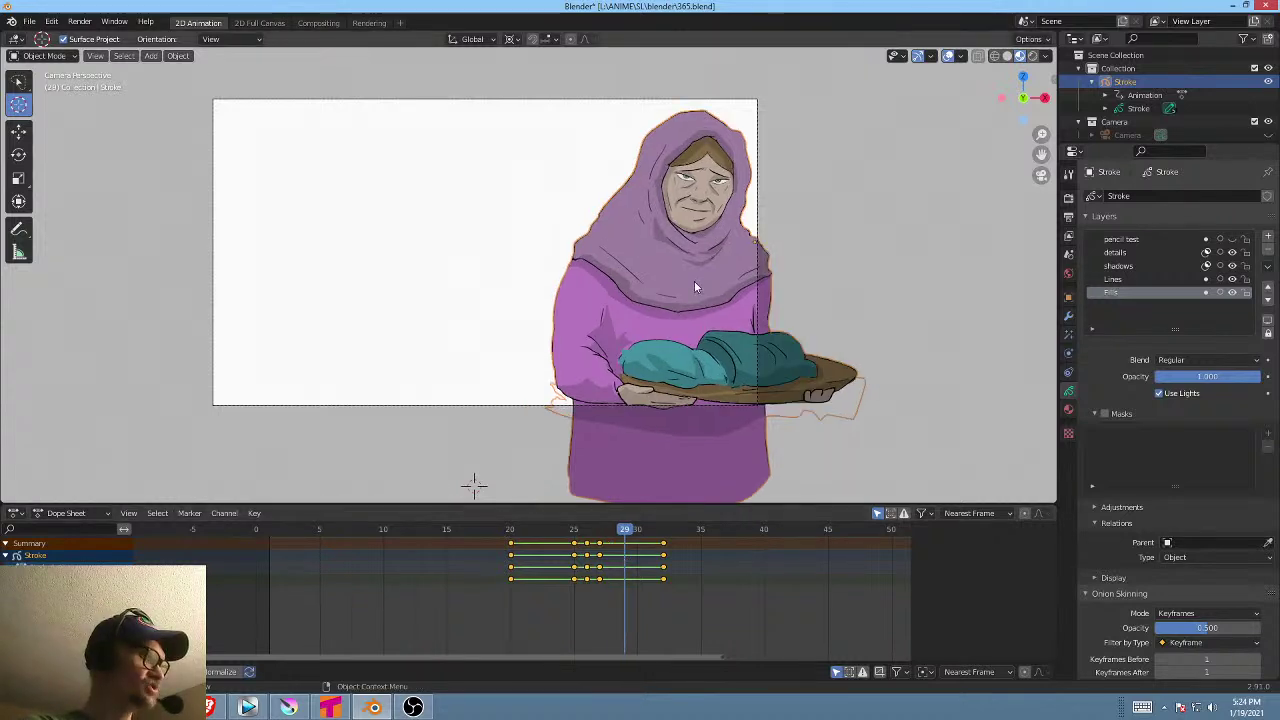
key(s)
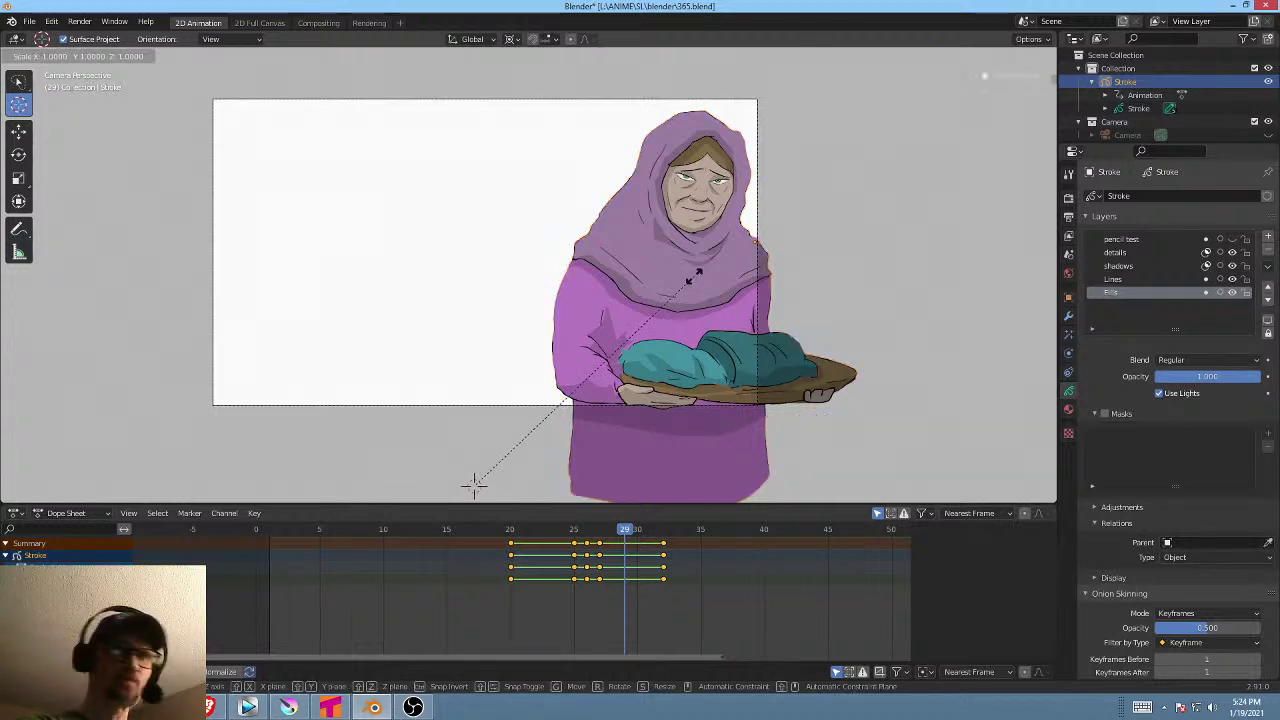
key(z)
right_click(694, 276)
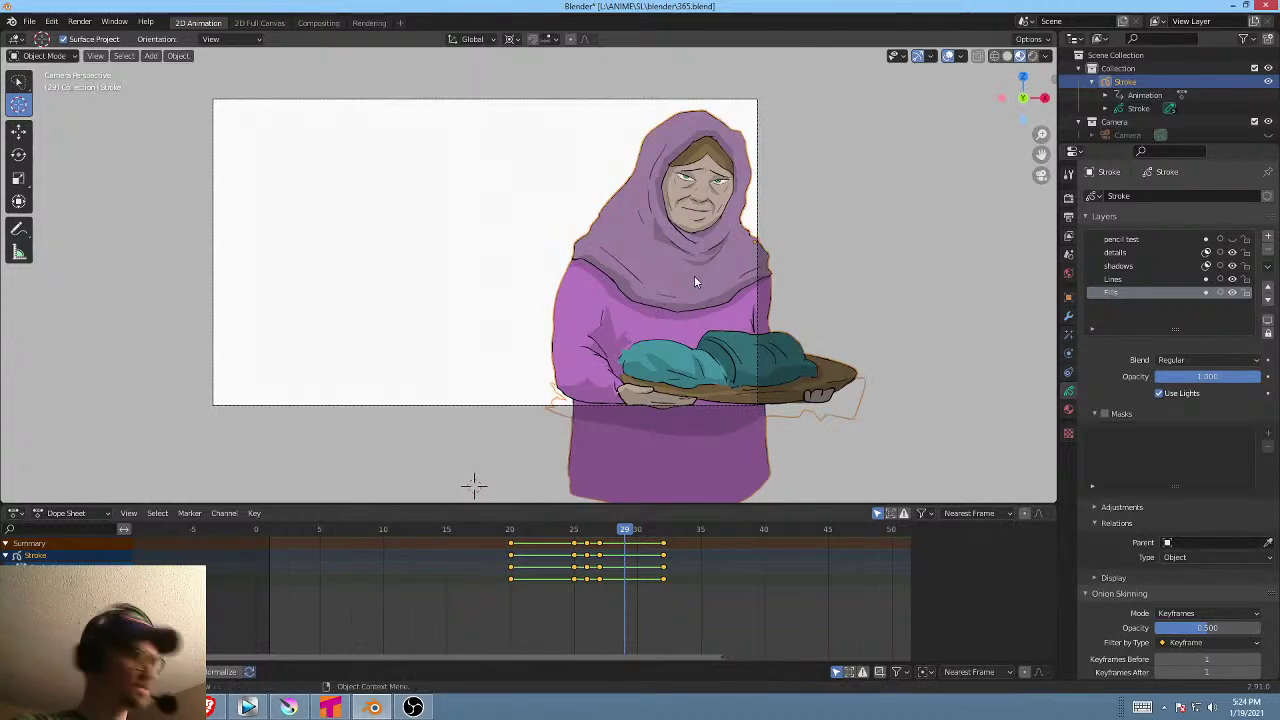
key(s)
key(z)
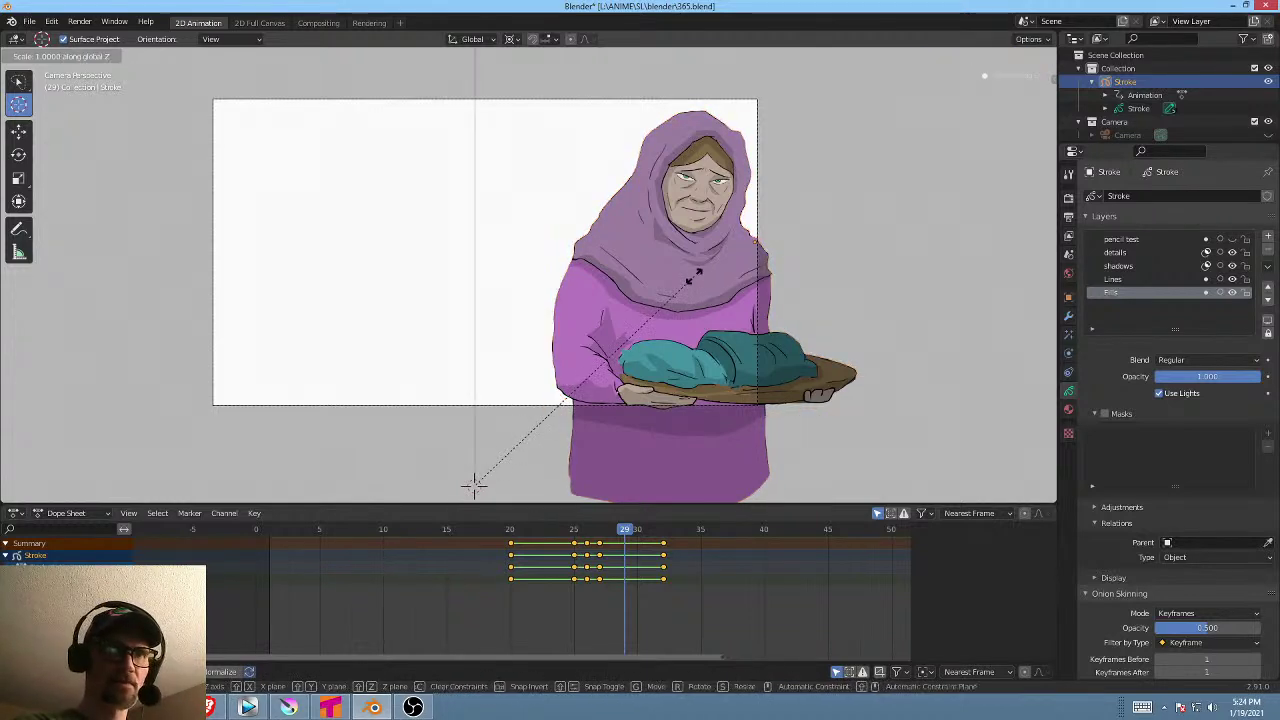
click(693, 270)
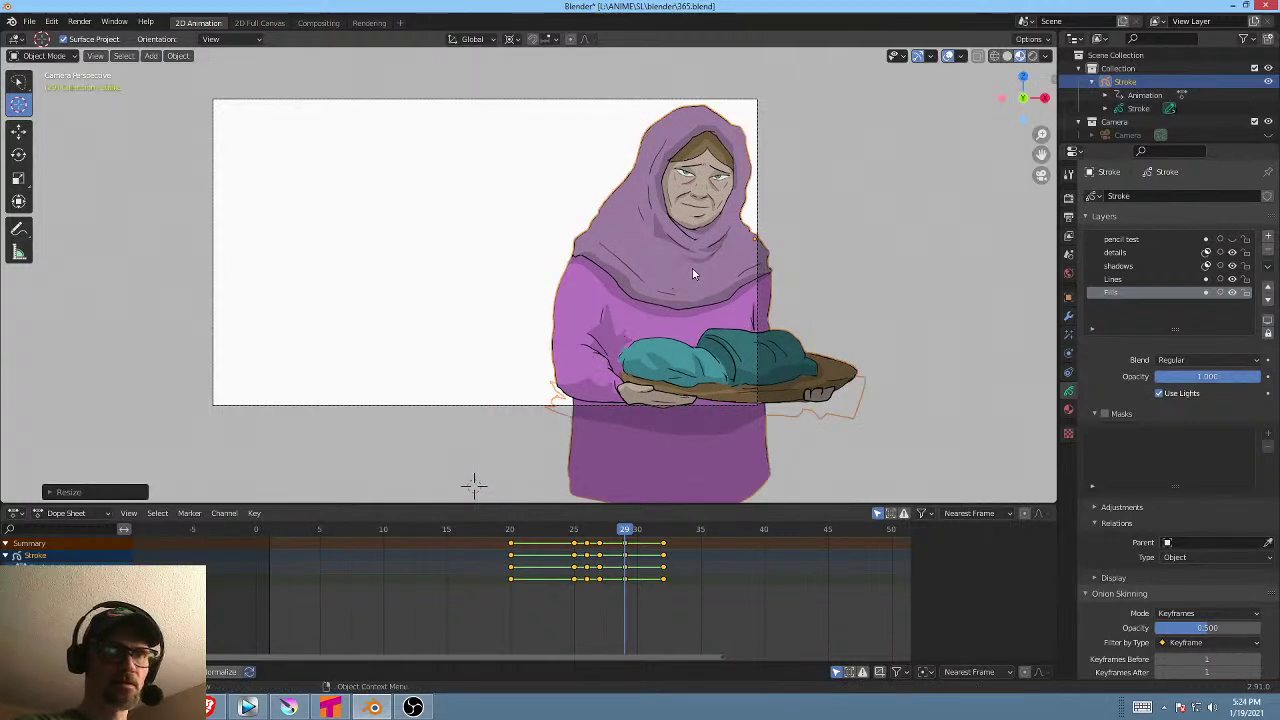
At frame 31, squash the woman slightly along the Z axis.
click(600, 555)
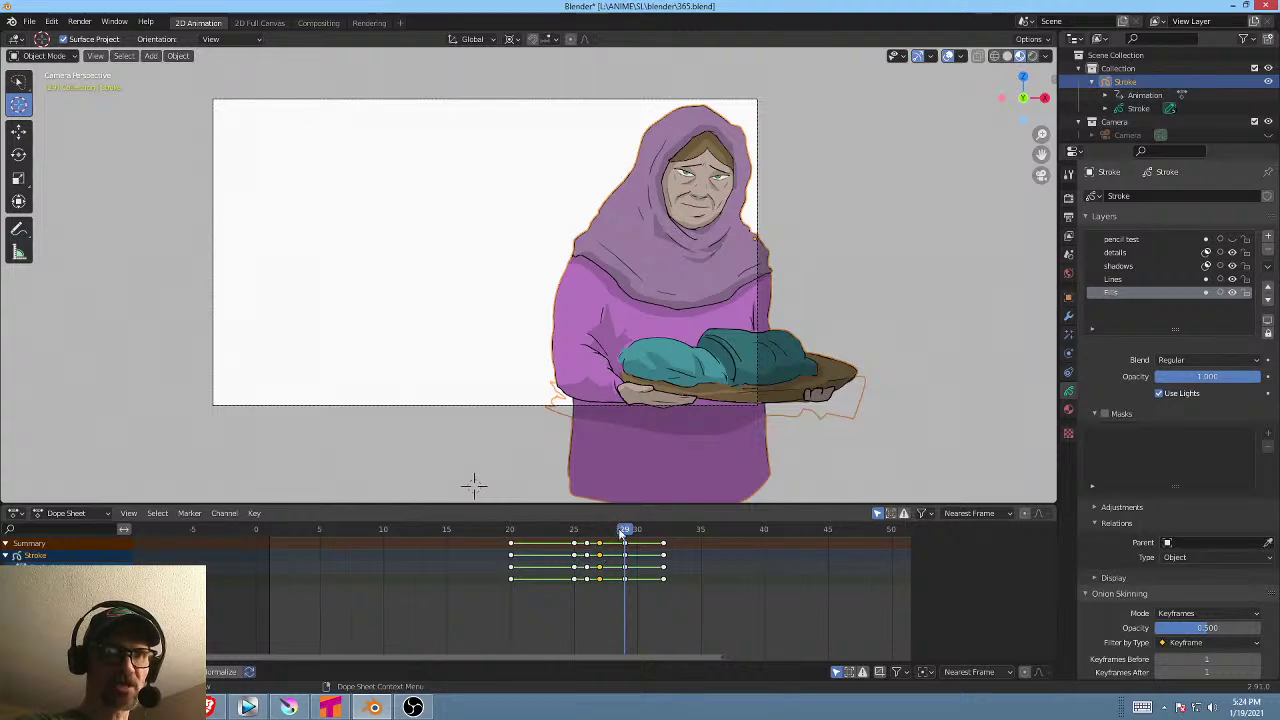
drag(610, 531, 651, 537)
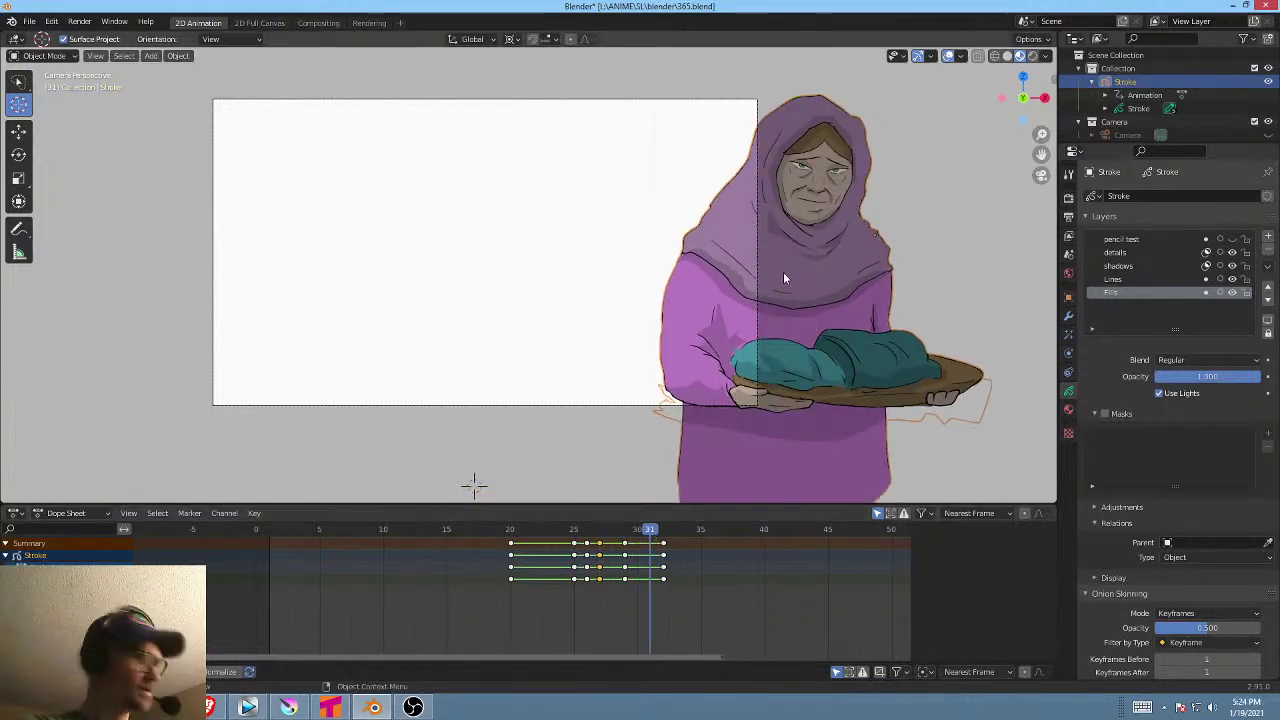
key(s)
key(z)
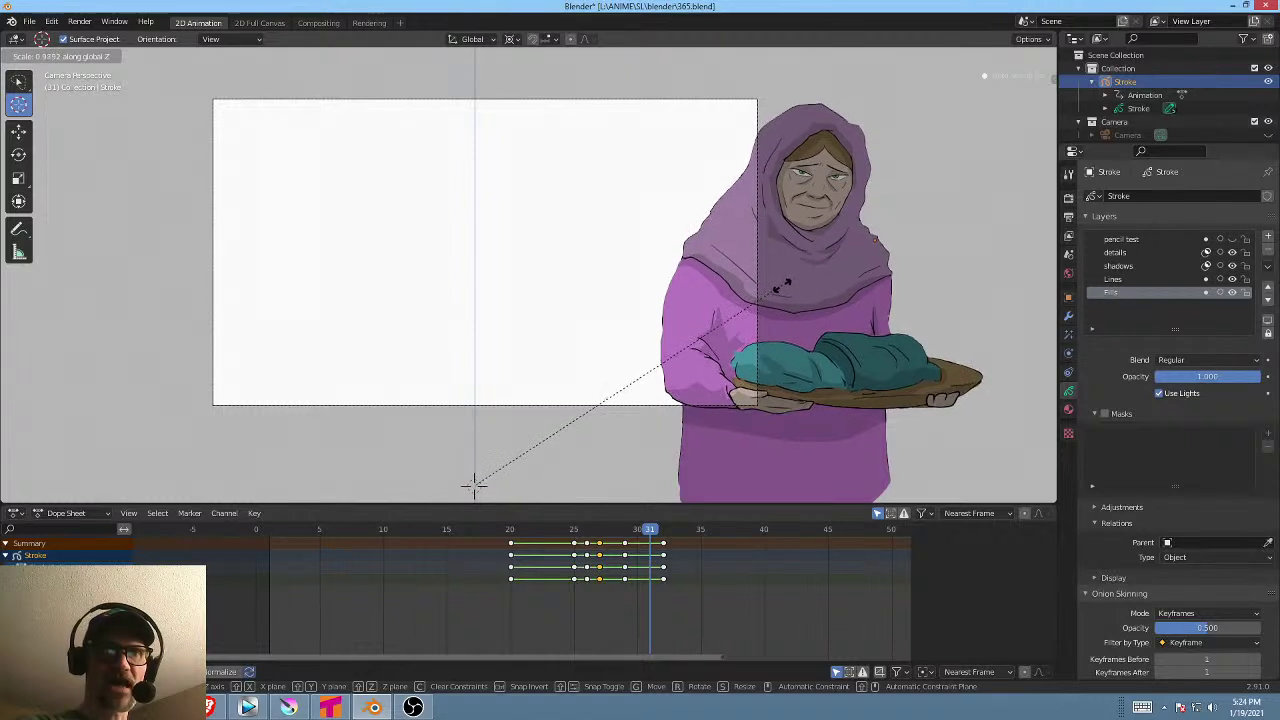
click(474, 485)
Place the last pose's keyframe at frame 33 instead of frame 32, and play the animation from frame 20 and from frame 1.
mouse_move(663, 543)
mouse_down()
mouse_move(686, 530)
mouse_move(505, 517)
mouse_up()
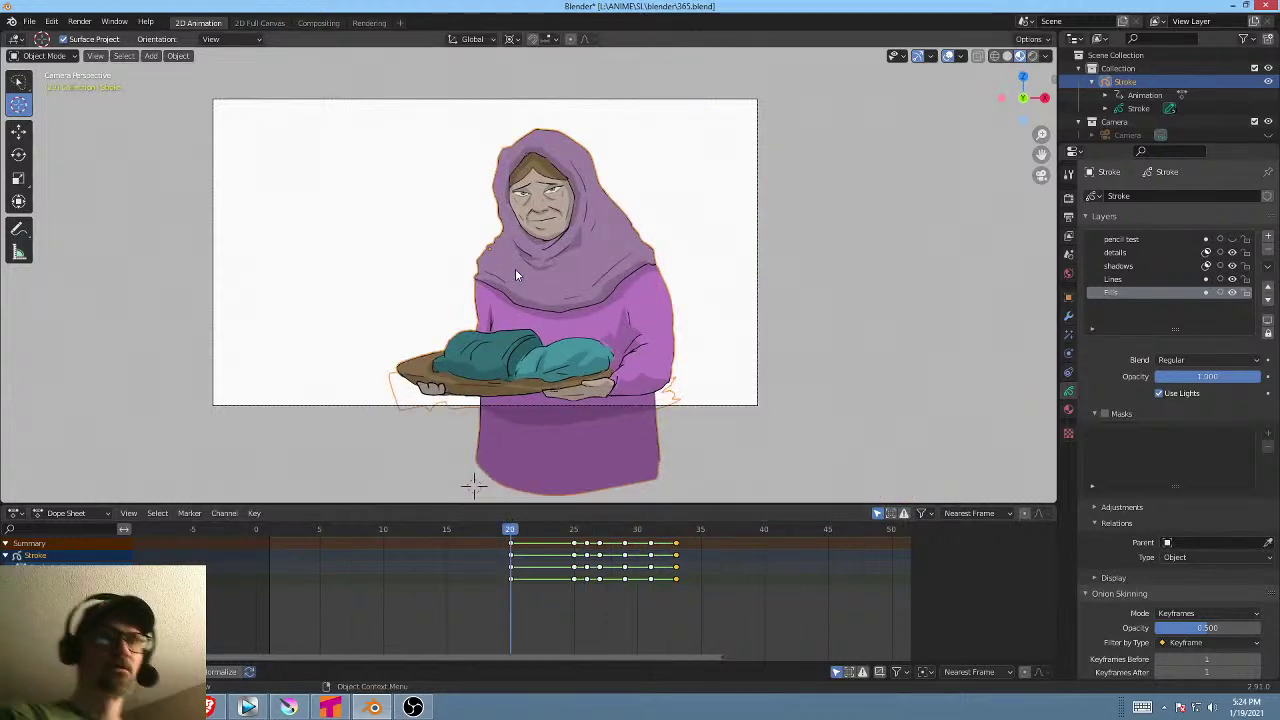
key(space)
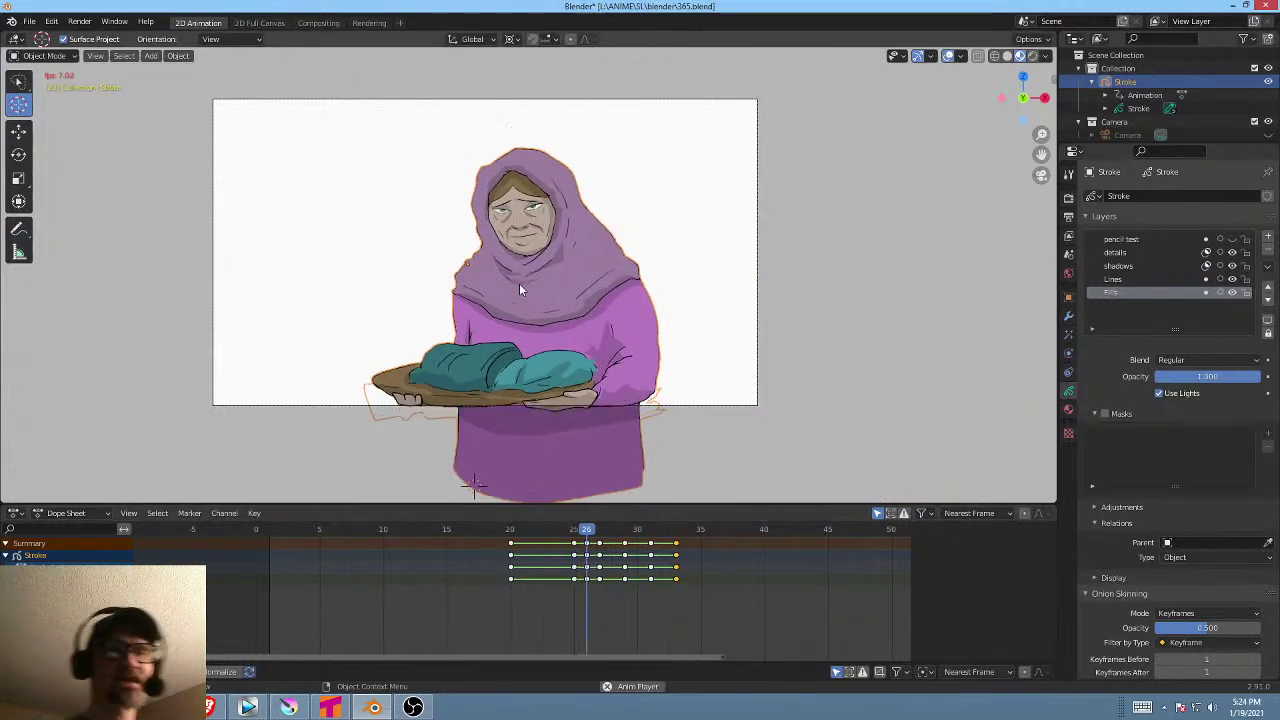
key(space)
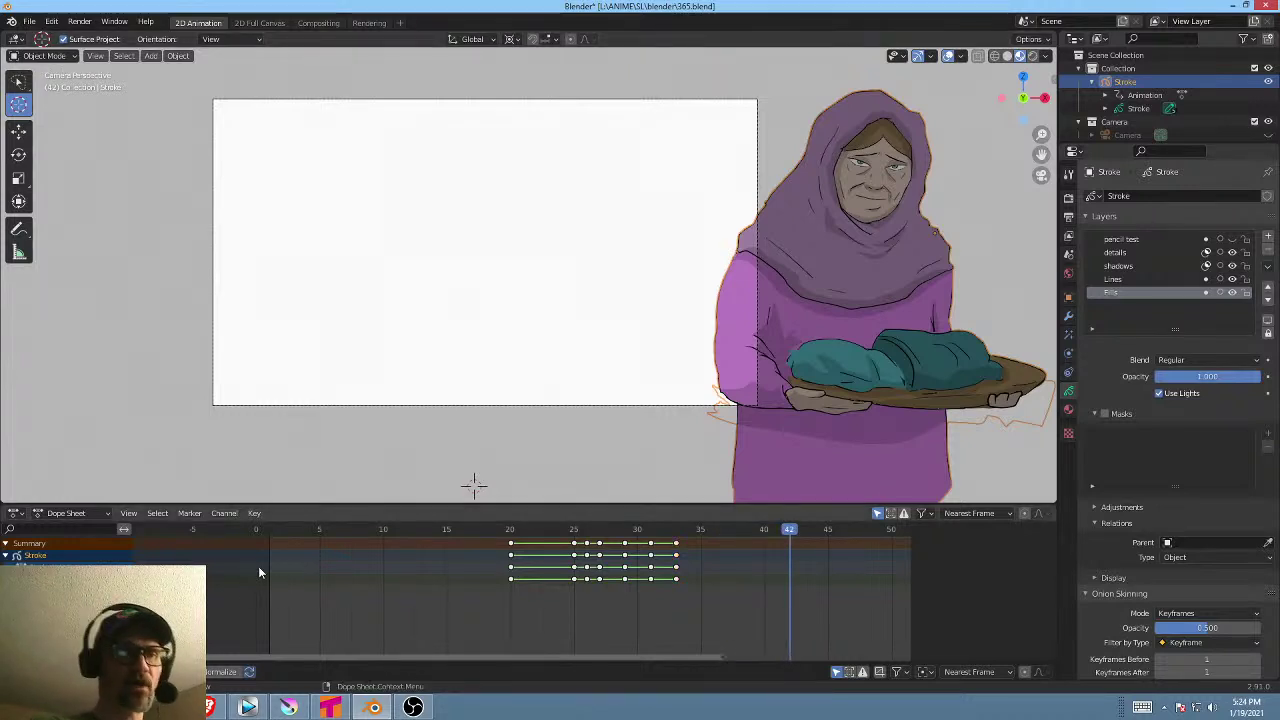
click(265, 529)
key(space)
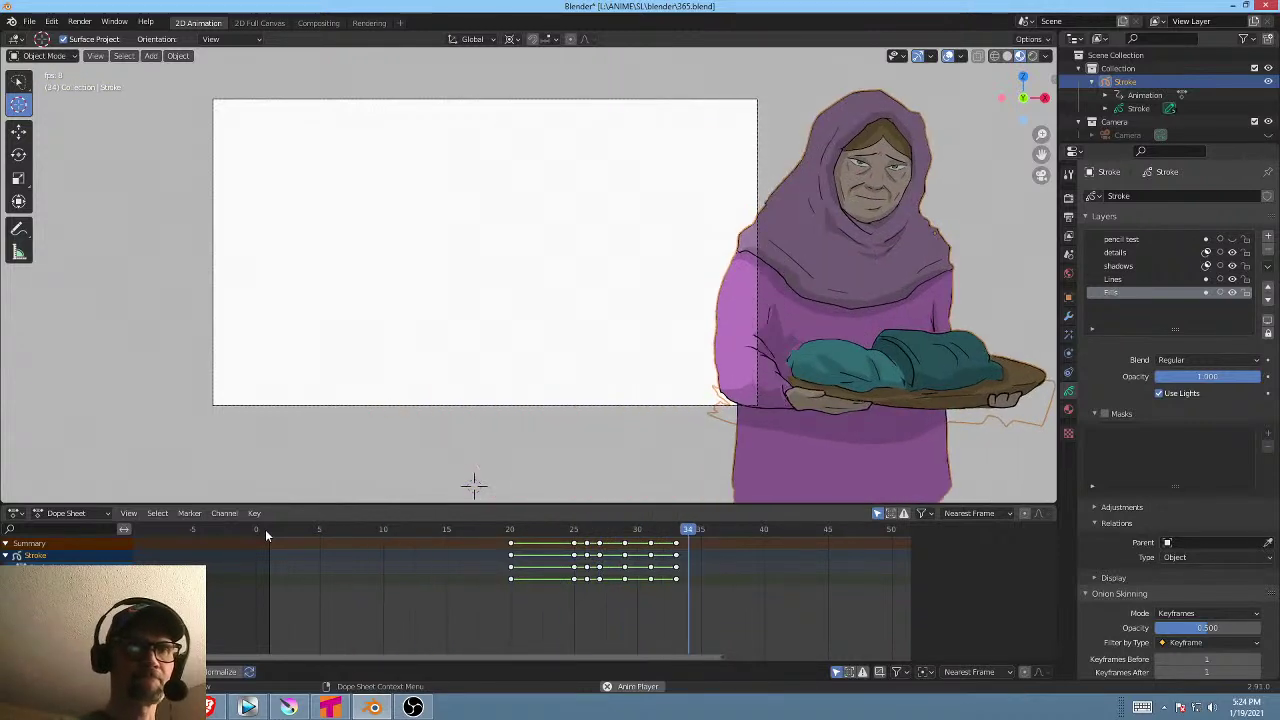
key(space)
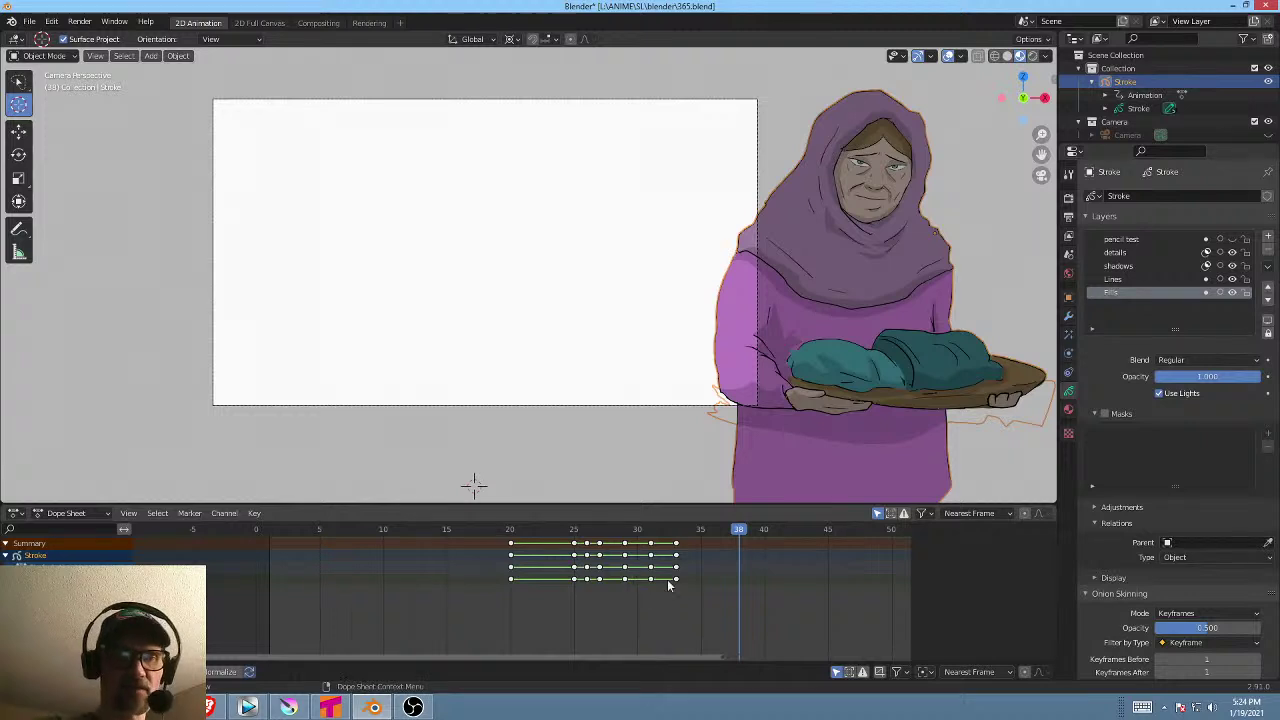
At frame 35, move the woman right until she is fully outside the camera frame, and play the animation from frame 1.
drag(676, 579, 706, 538)
key(Escape)
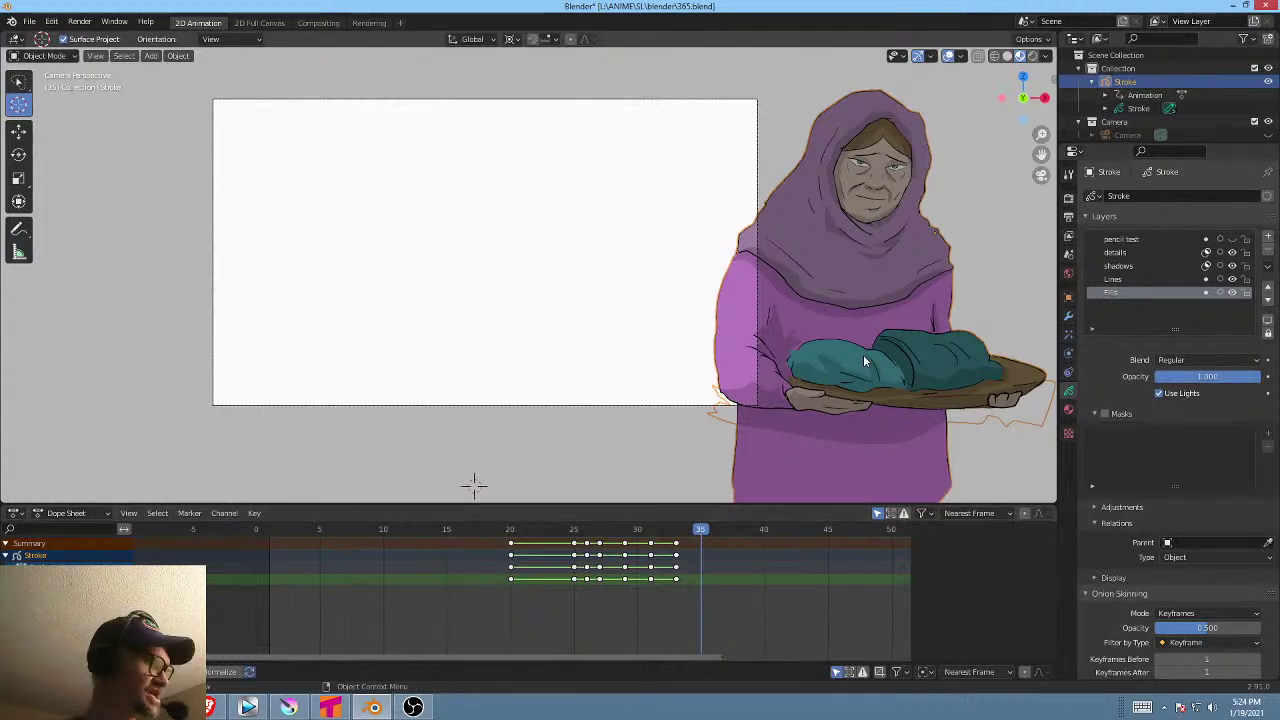
key(g)
click(946, 355)
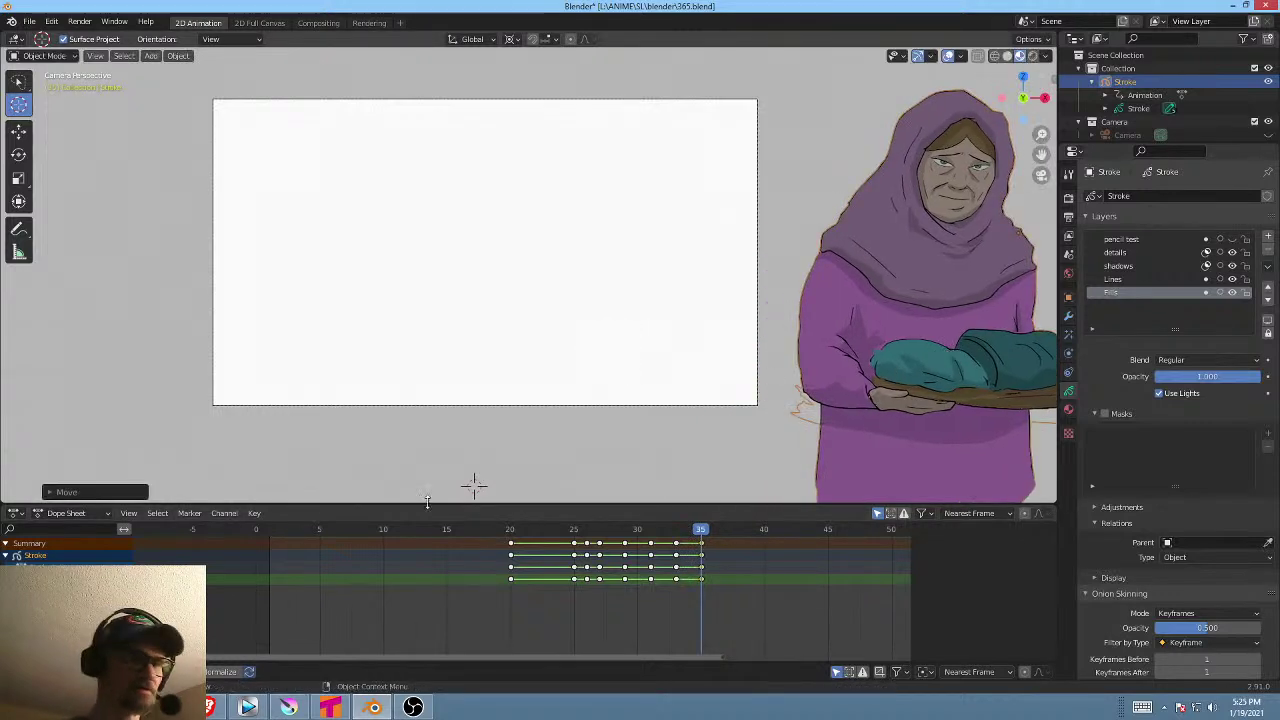
click(270, 529)
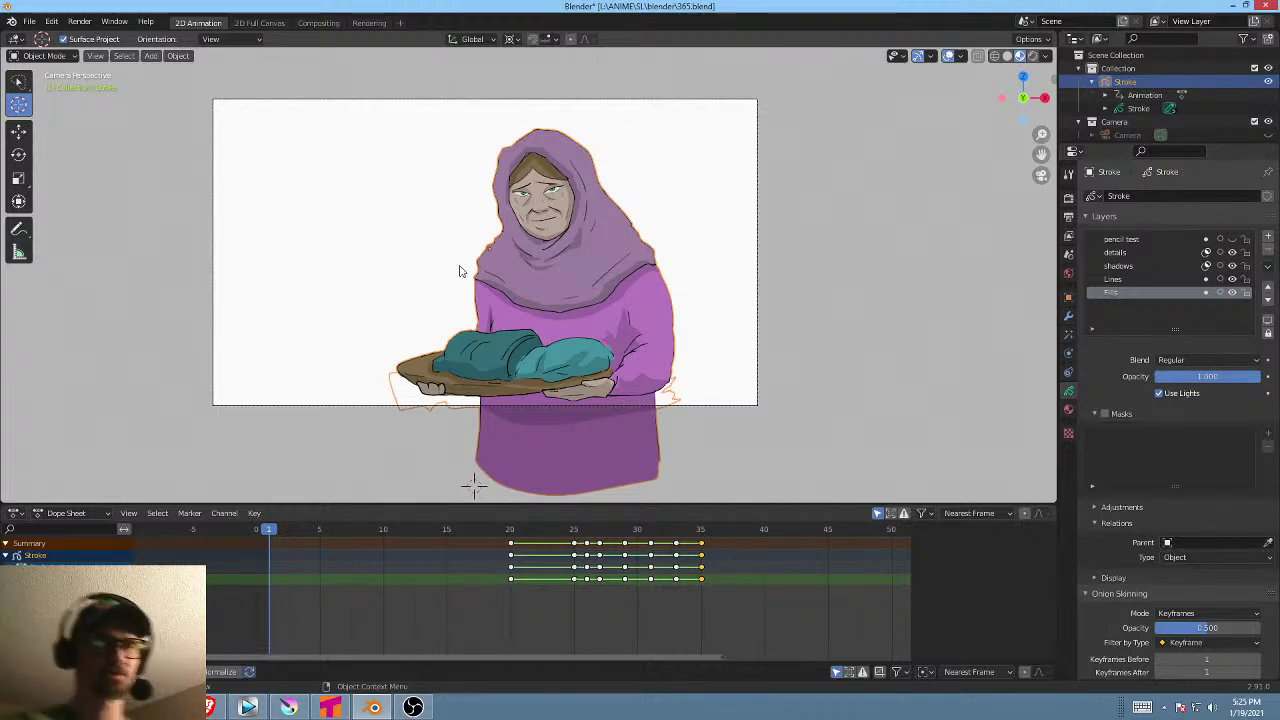
key(space)
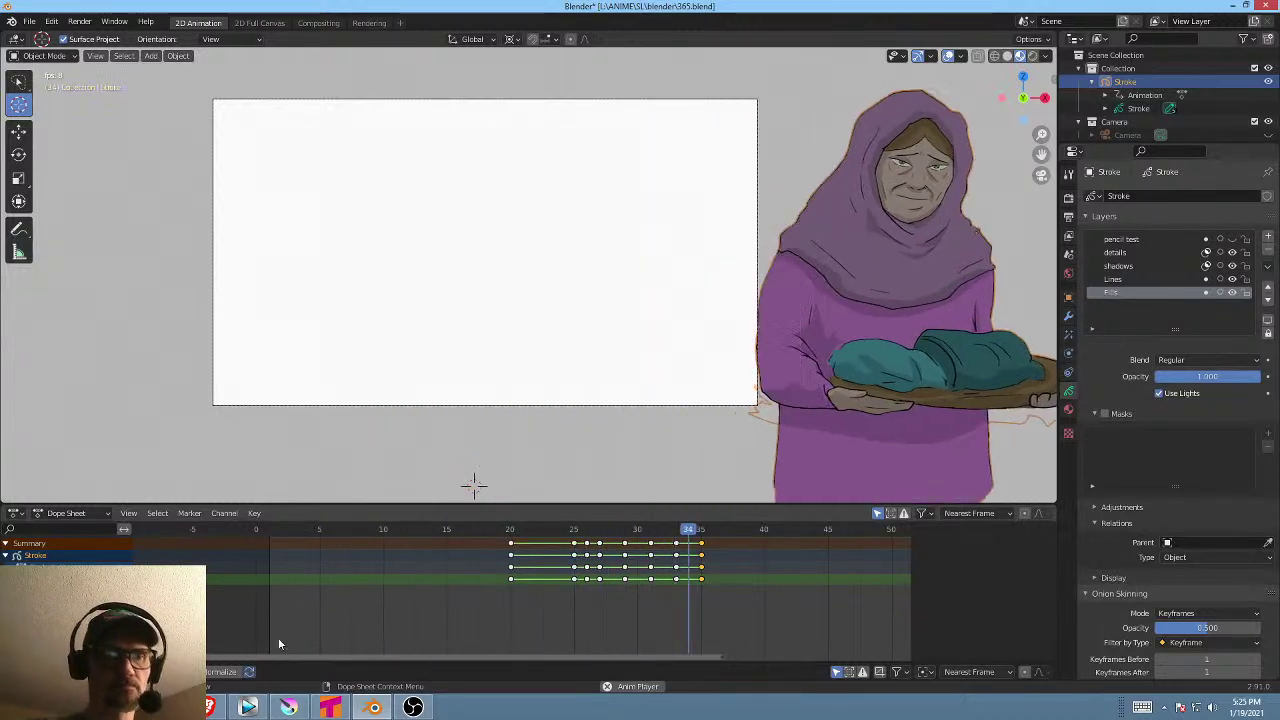
Switch to Vegas Pro and play the edit from about 00:21:08 to review the preceding shots, and return to Blender.
click(248, 707)
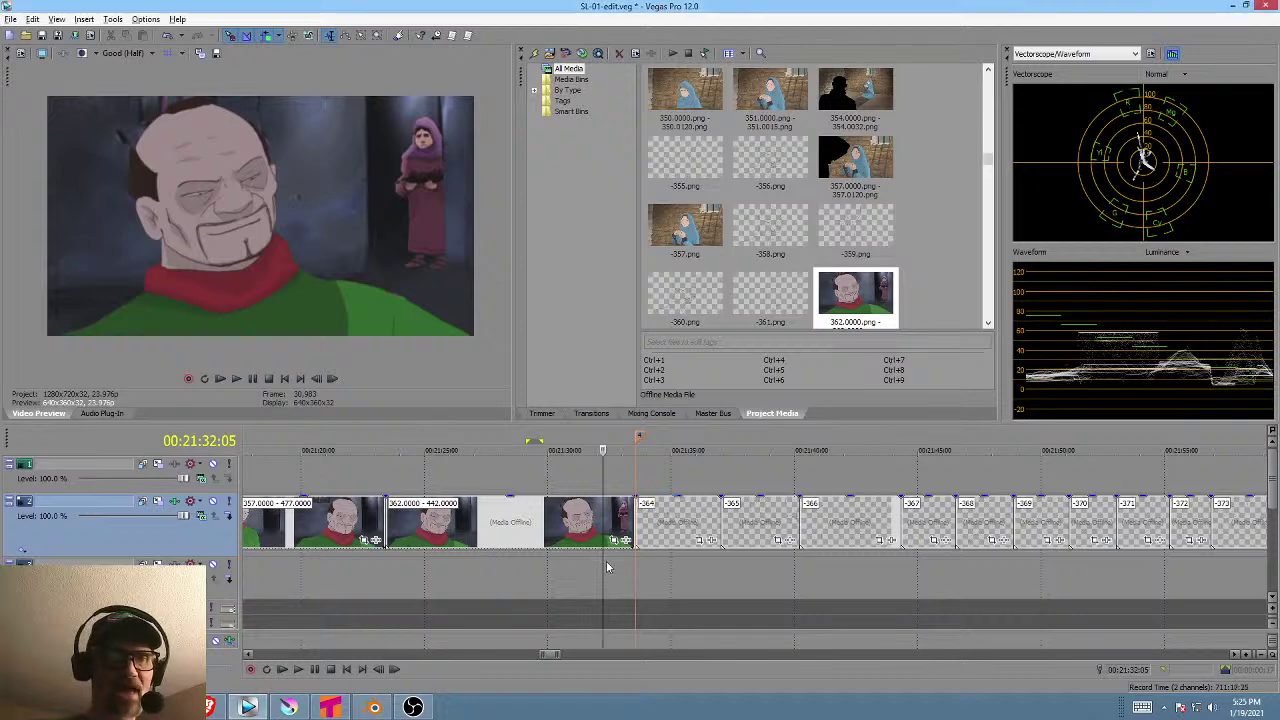
click(410, 560)
scroll(632, 572, down, 2)
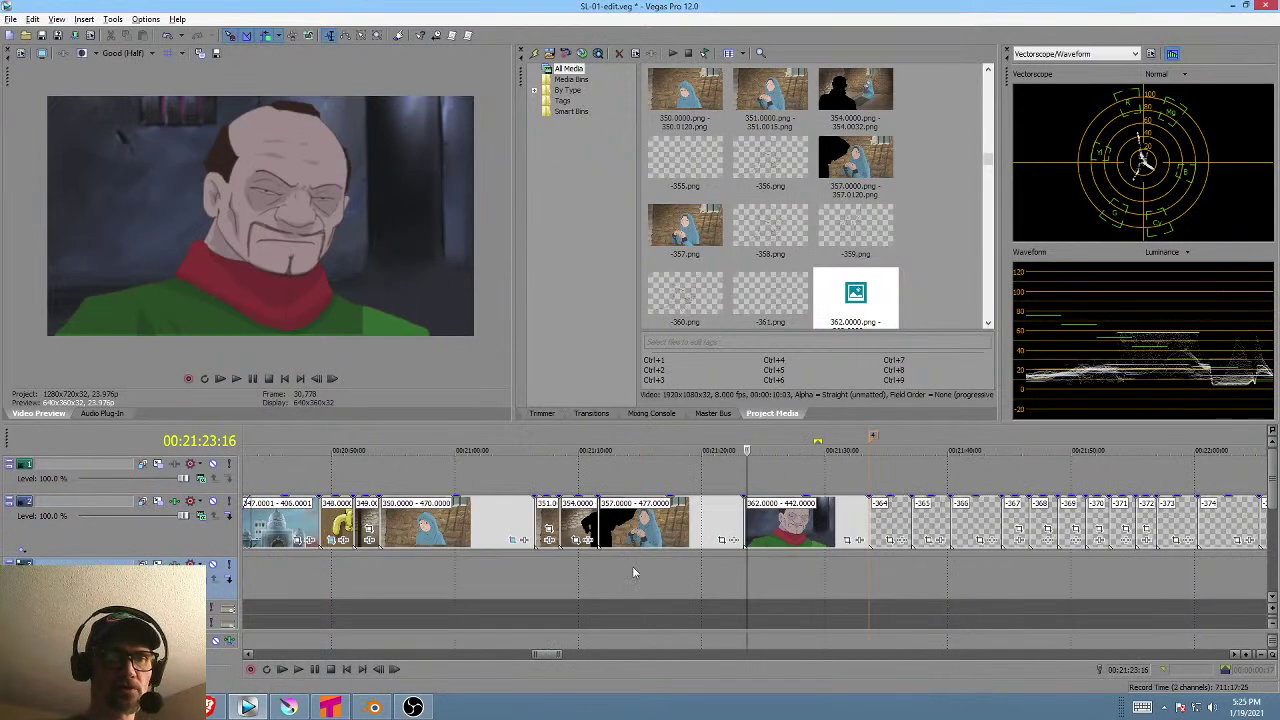
click(738, 559)
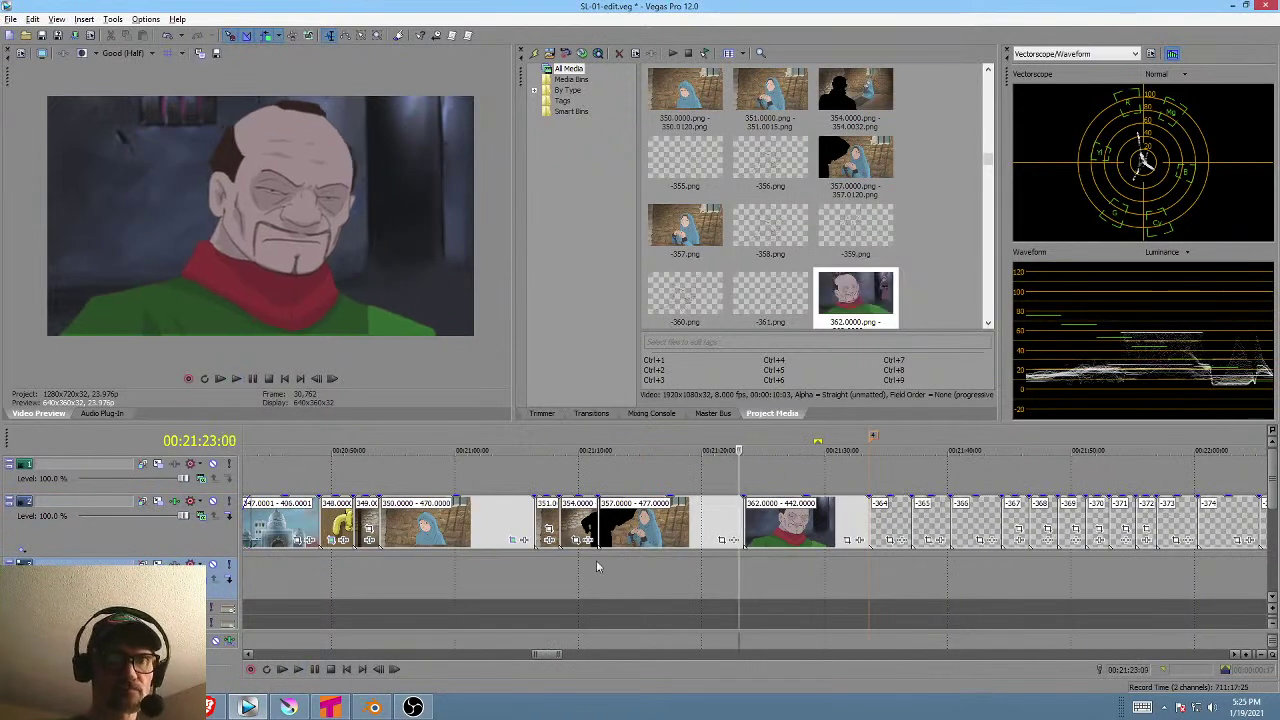
click(596, 560)
click(574, 566)
click(564, 562)
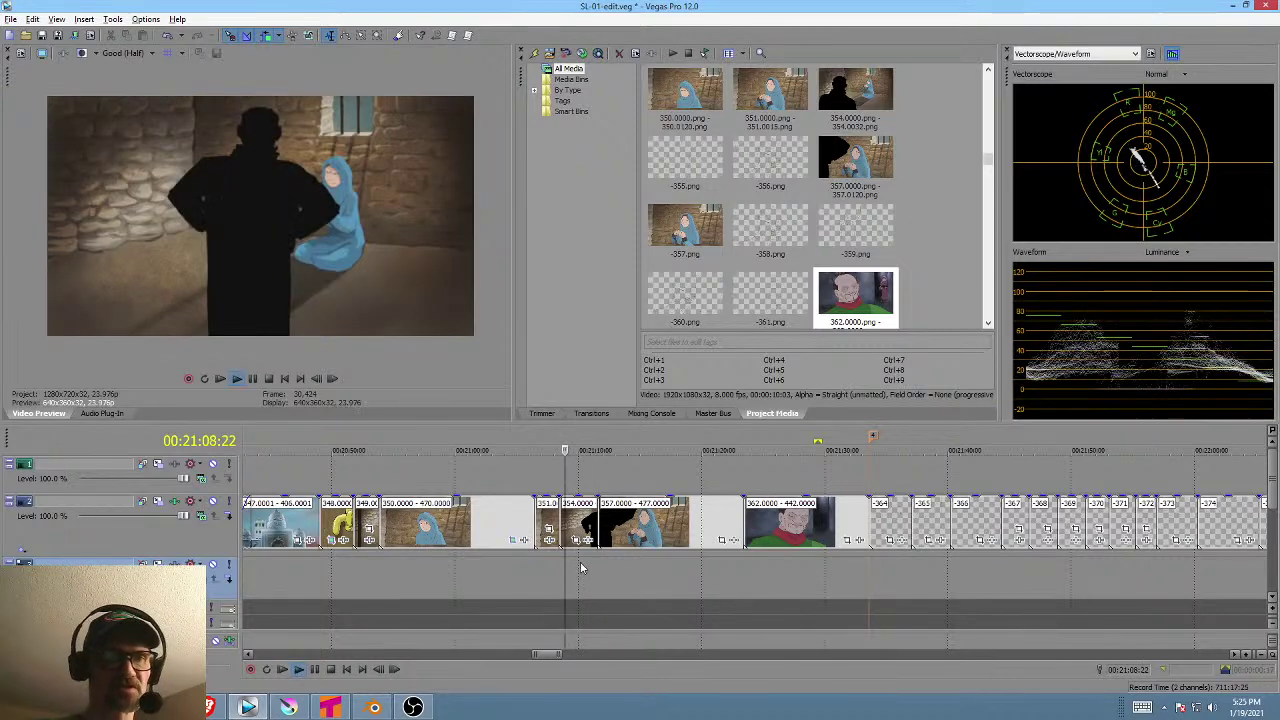
key(space)
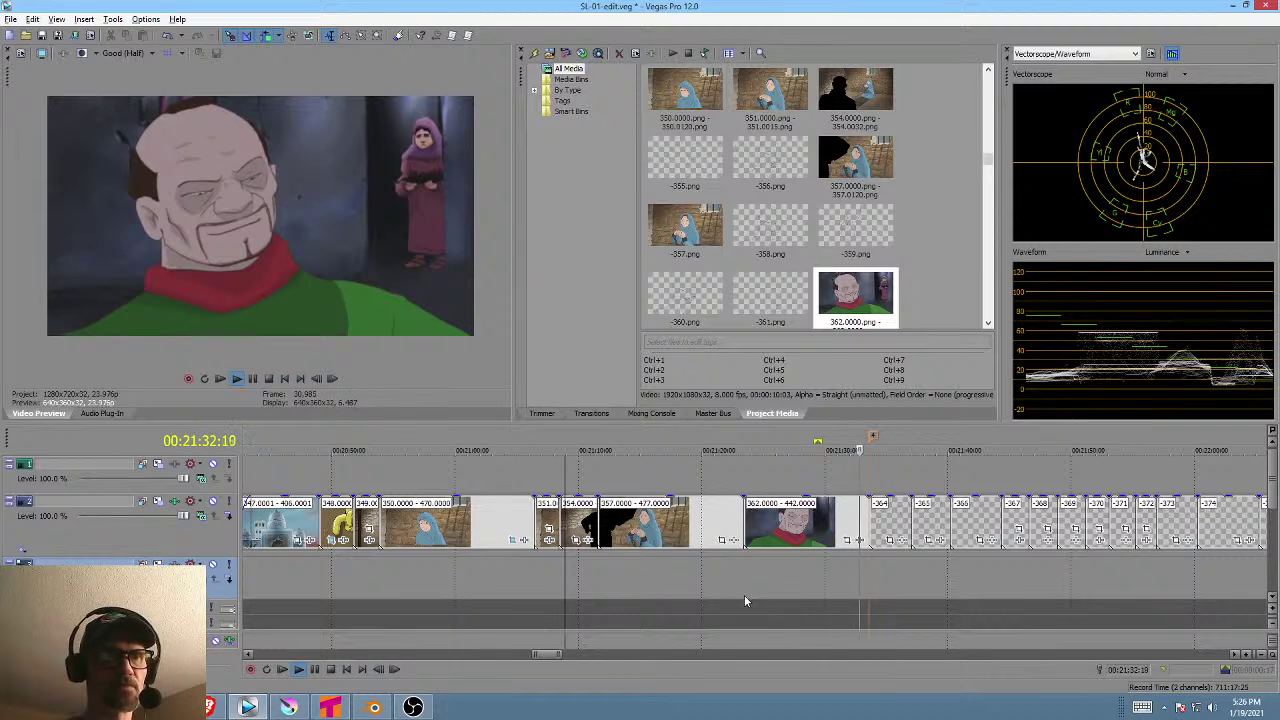
key(space)
click(846, 556)
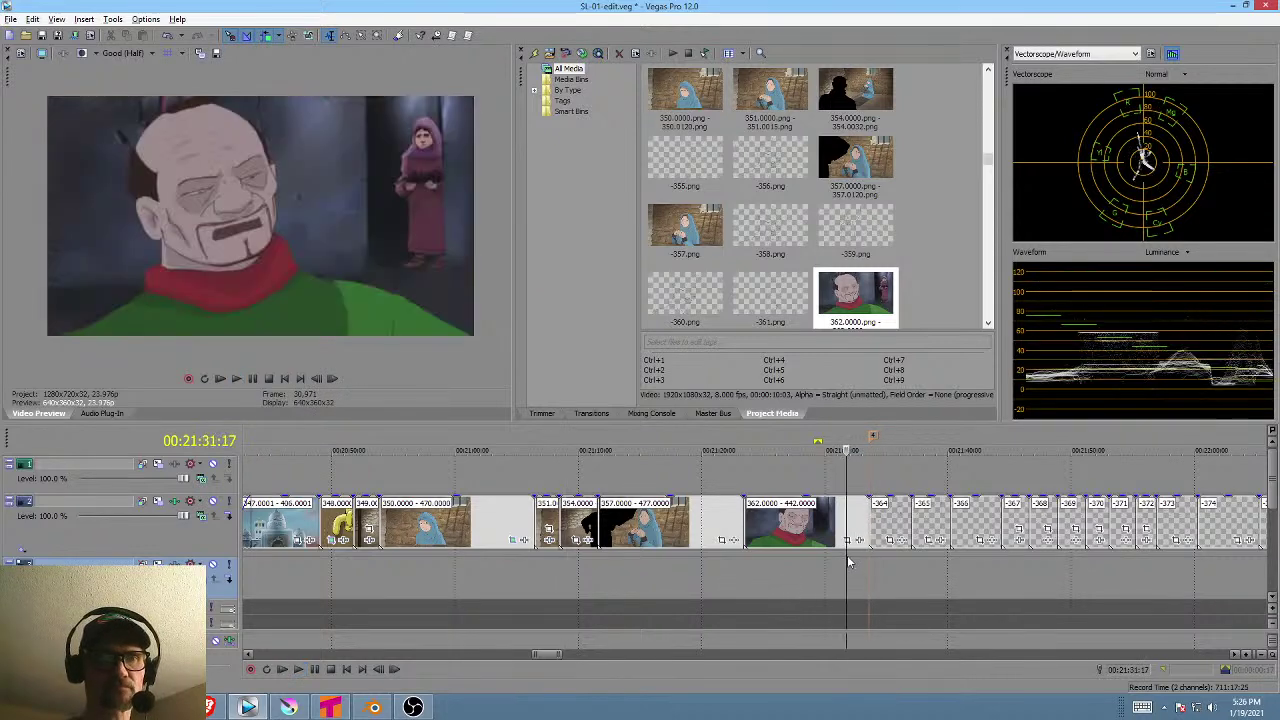
click(373, 707)
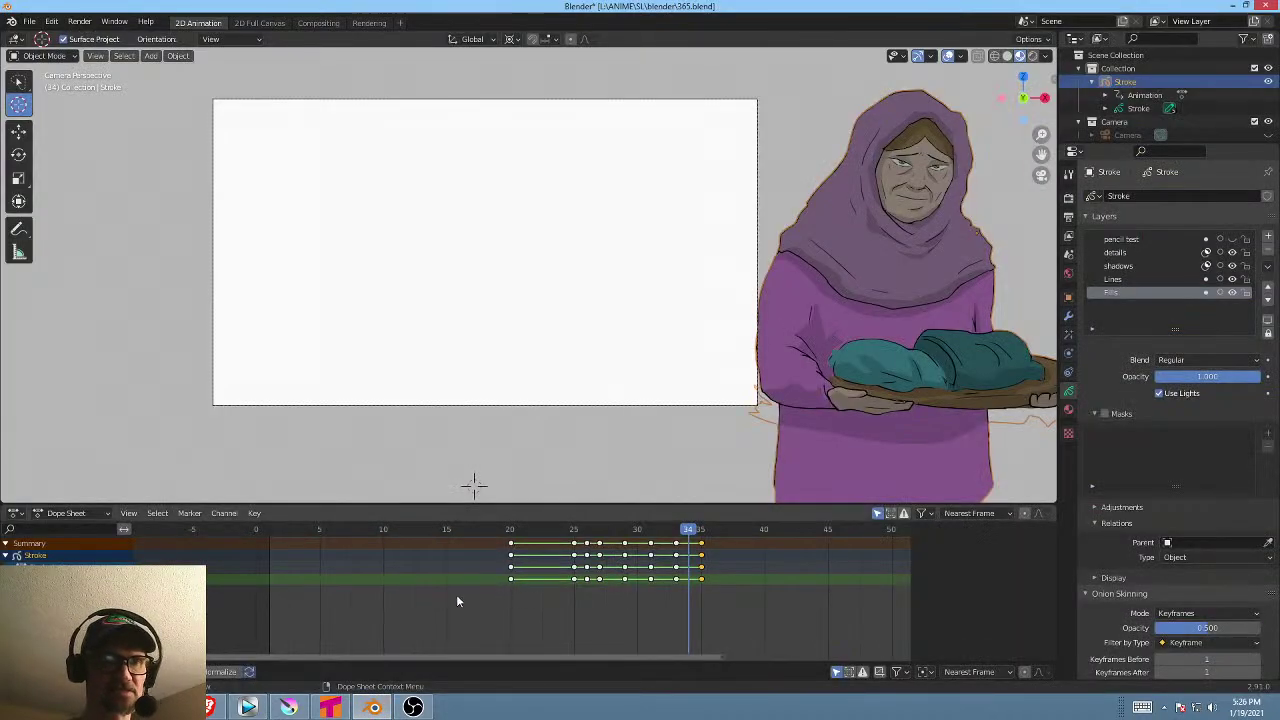
Clear the keyframe selection, play the animation from frame 1, and scrub through the woman's flip and slide to review the timing.
click(266, 590)
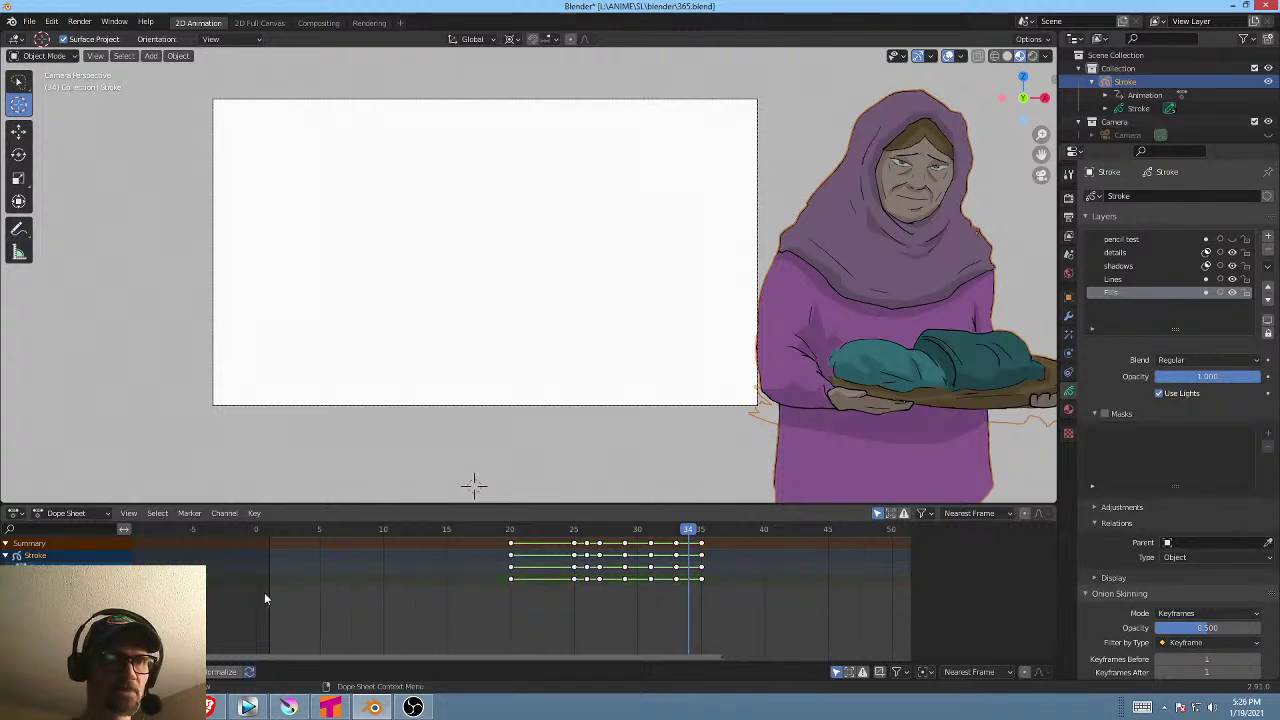
click(266, 531)
key(space)
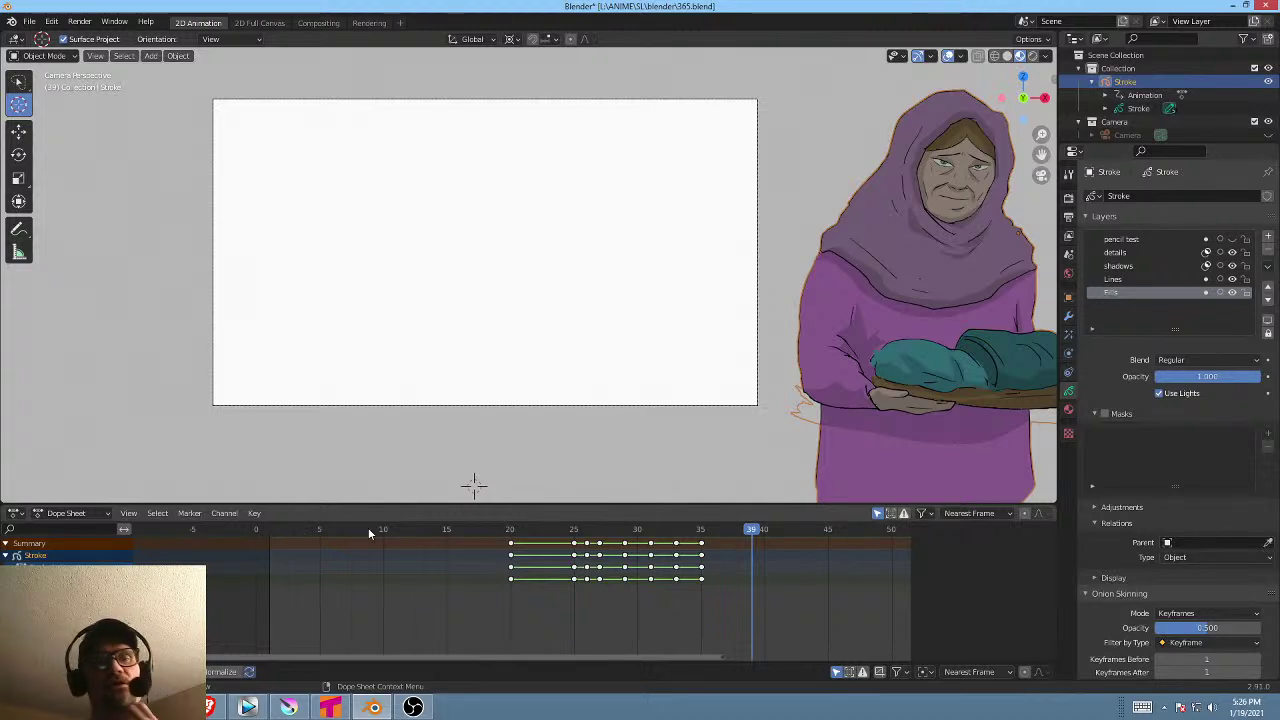
drag(703, 531, 216, 522)
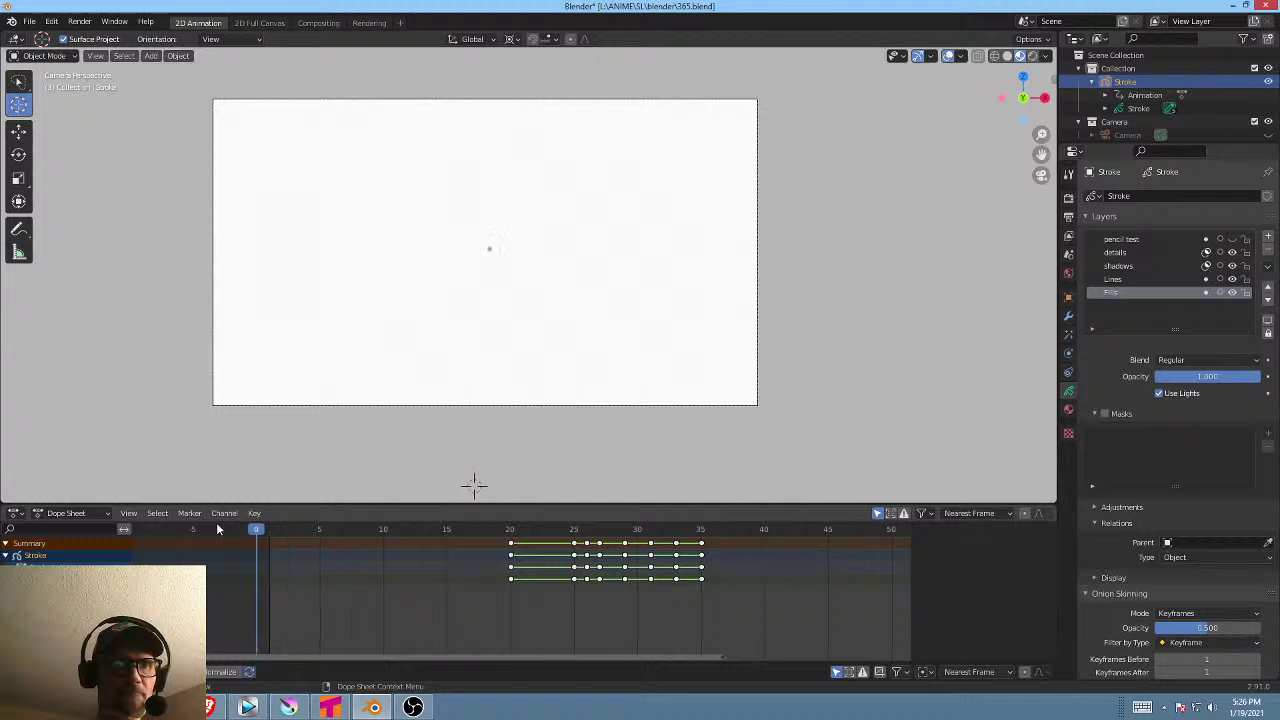
click(268, 530)
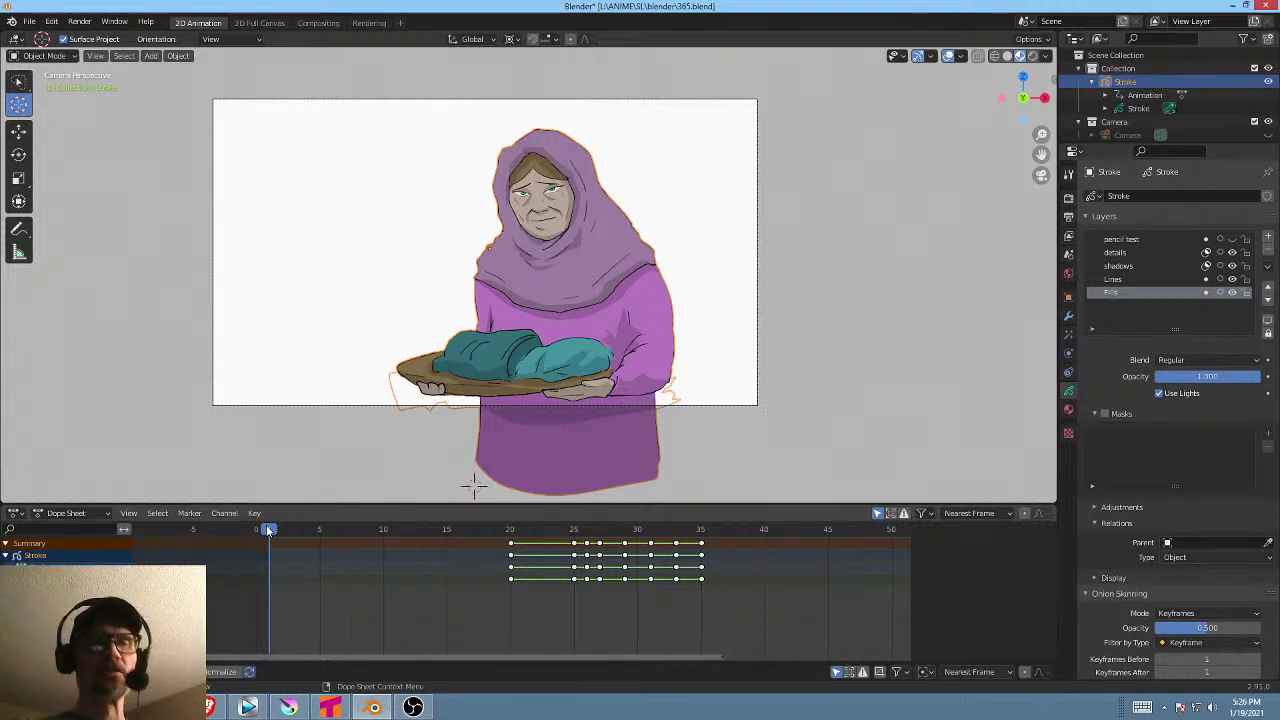
drag(268, 531, 661, 533)
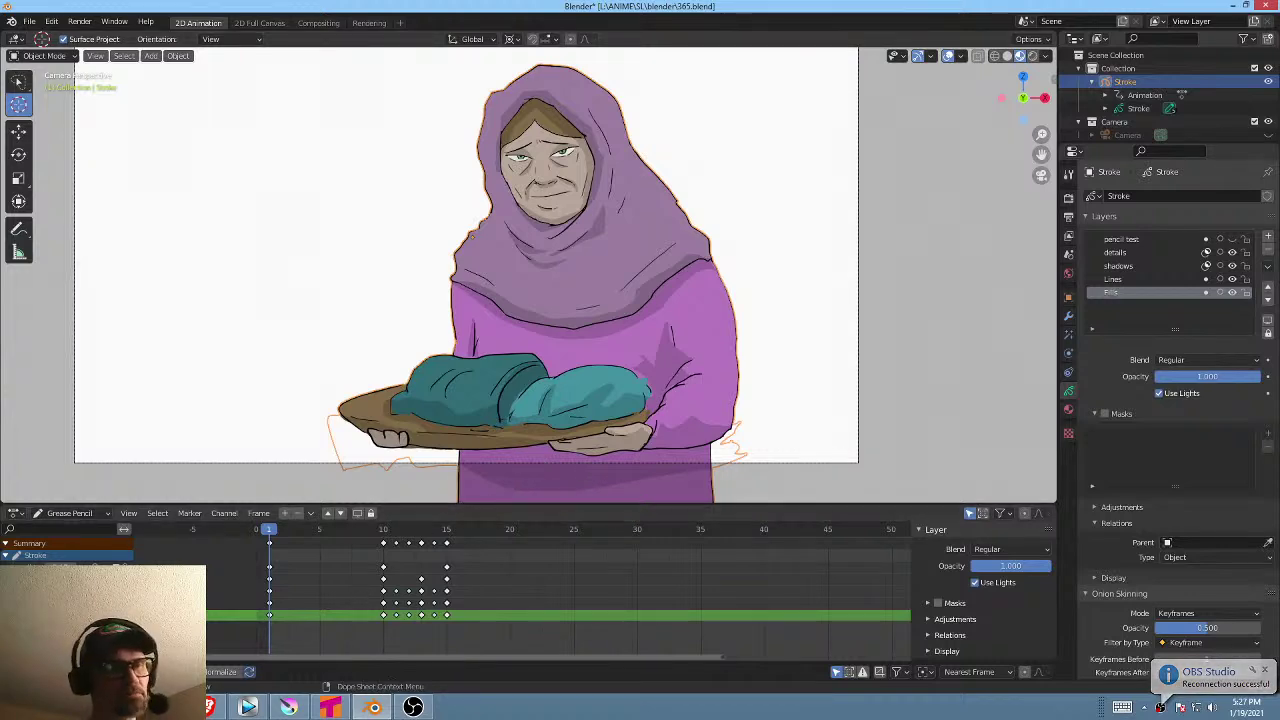
Switch to Vegas Pro to check the edit timeline around 00:21:31, and return to Blender.
click(295, 711)
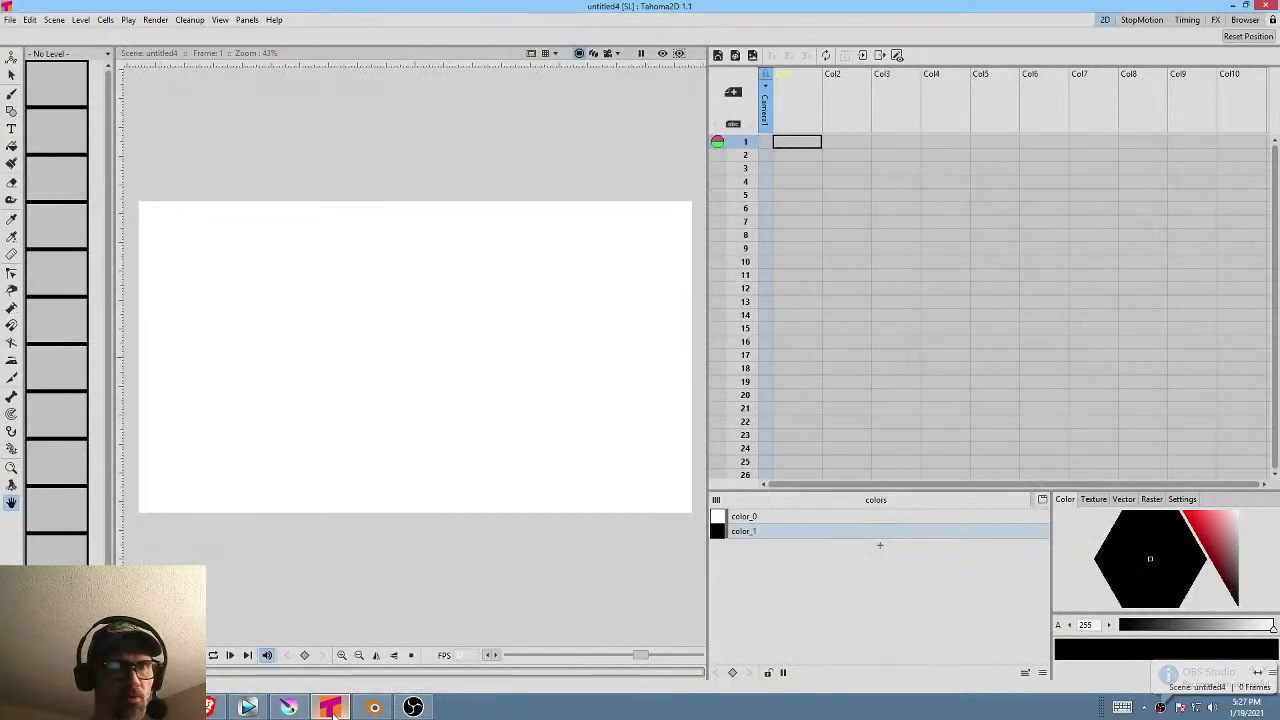
click(249, 709)
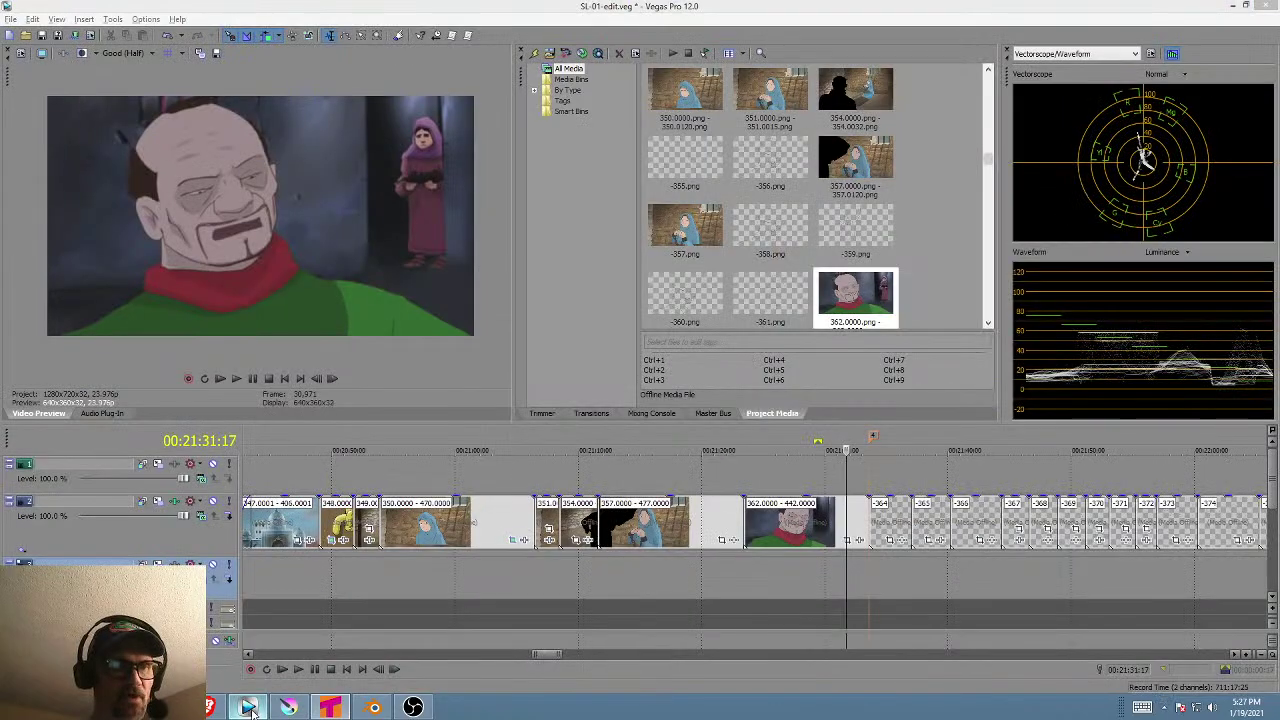
click(372, 708)
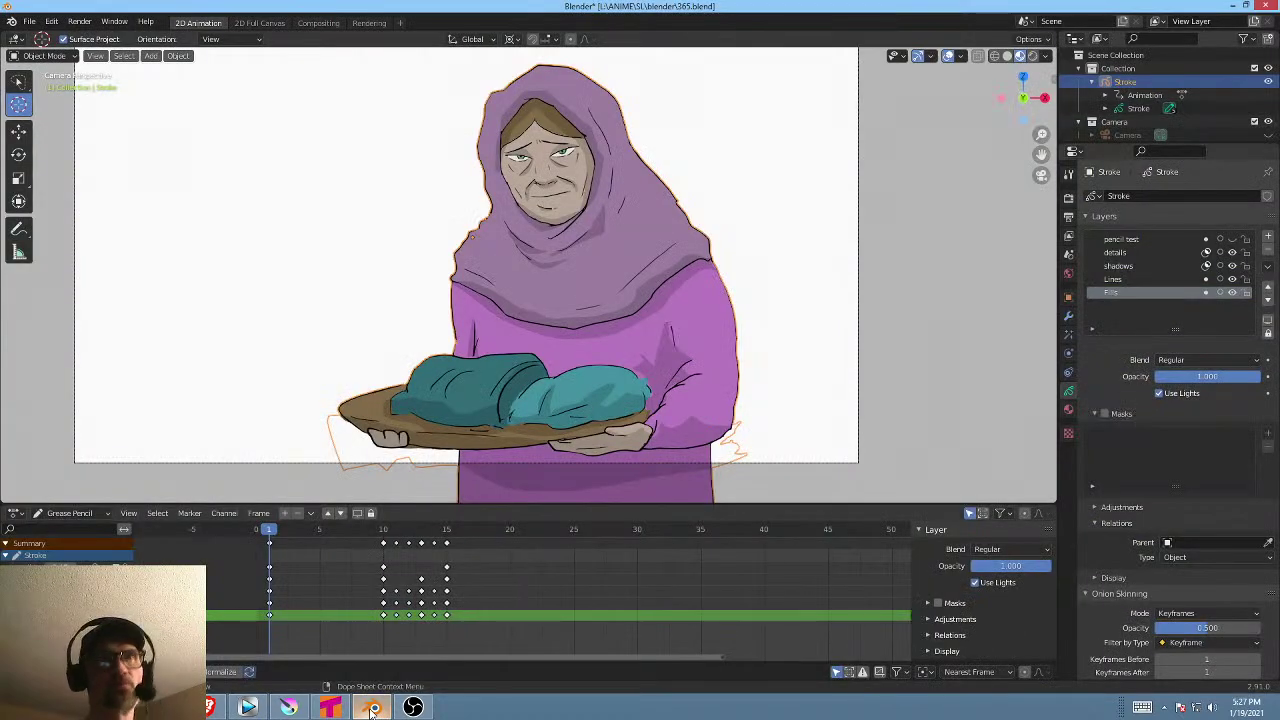